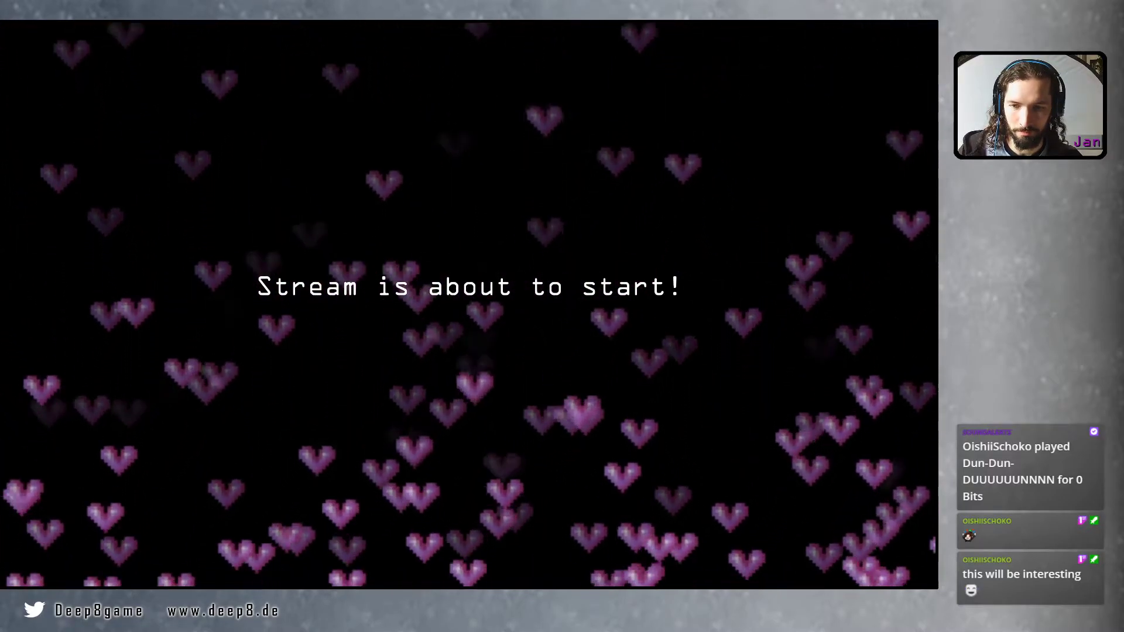
# Hide the partygirls source and the "Stream beginnt gleich! Schrift" source in the DEEP 8 Dev Stream scene
pyautogui.click(519, 494)
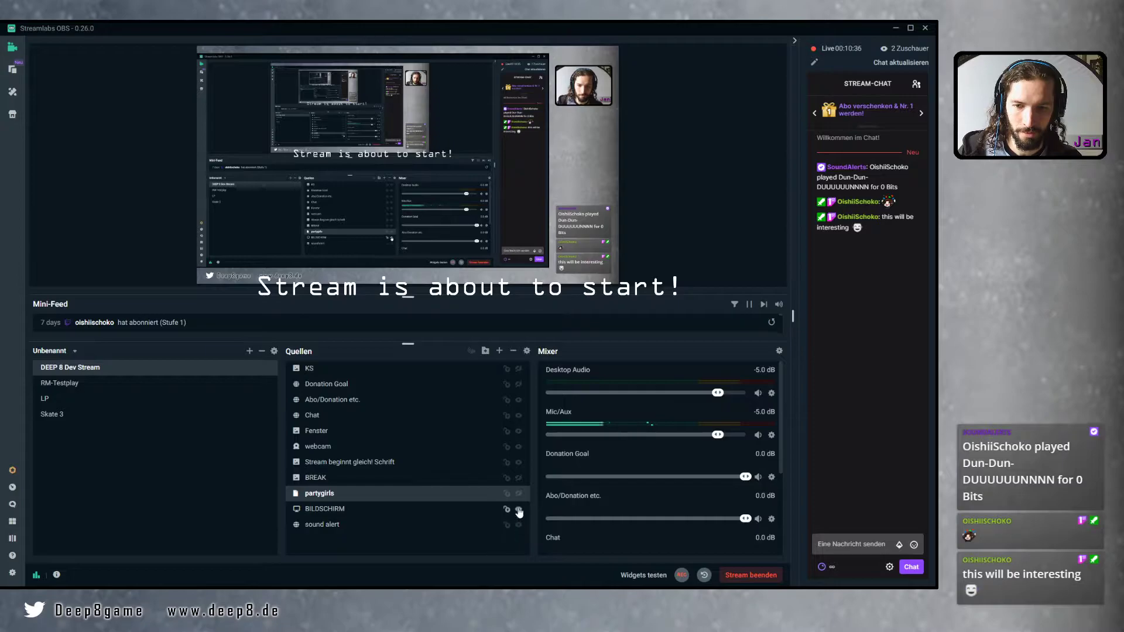
pyautogui.click(518, 463)
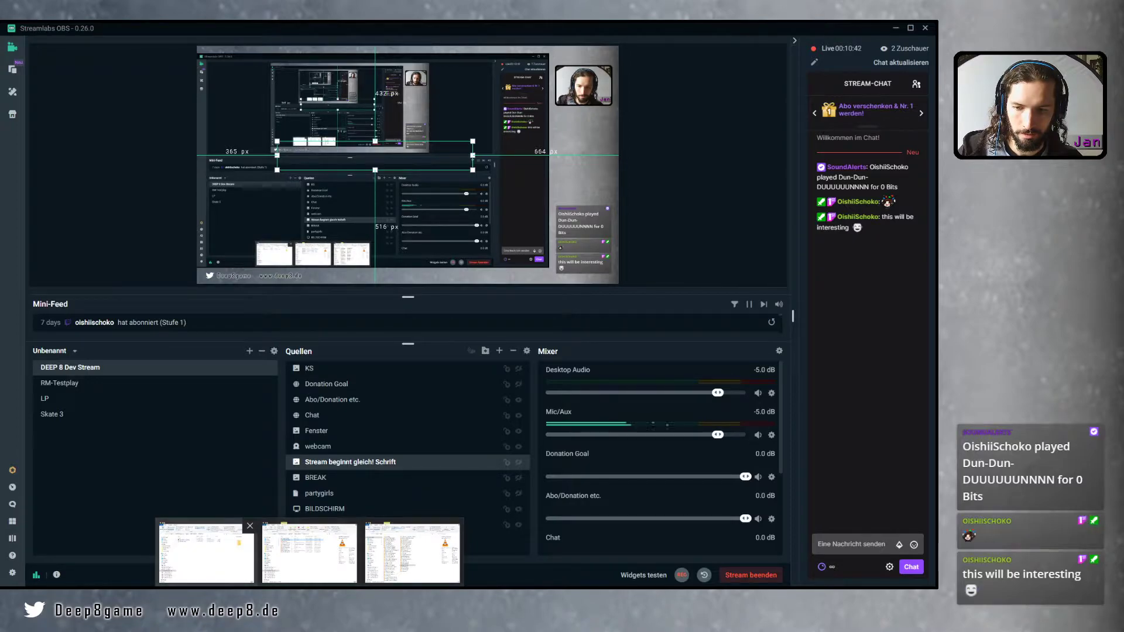
# Switch to File Explorer and open the 52 White Fields folder inside DEEP 8 OST NEU
pyautogui.click(207, 553)
pyautogui.click(162, 188)
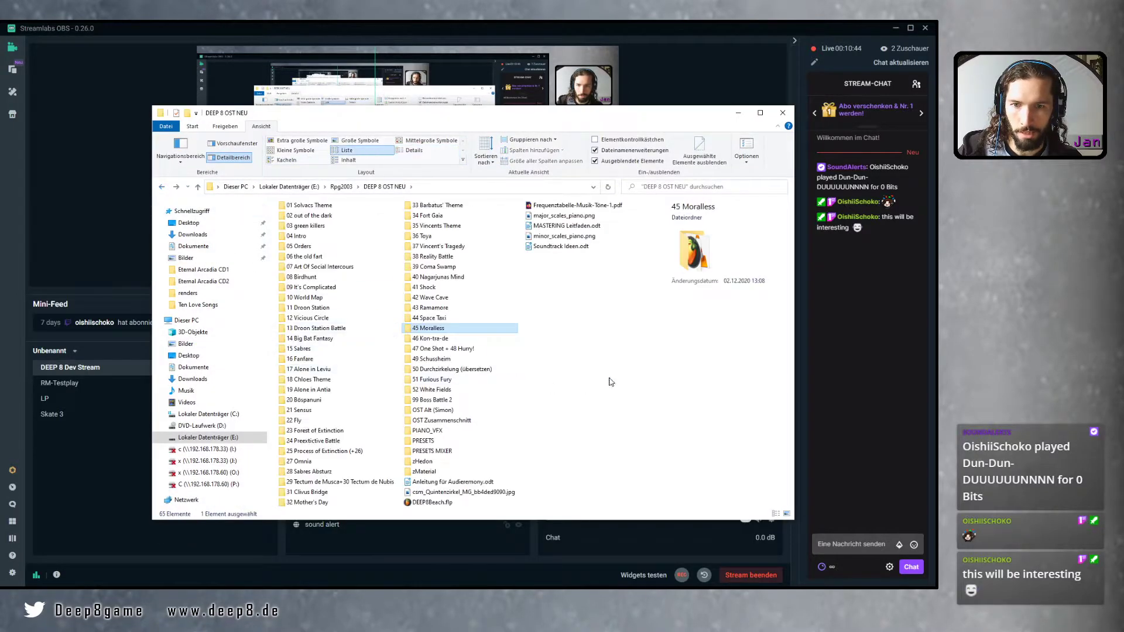
pyautogui.click(619, 337)
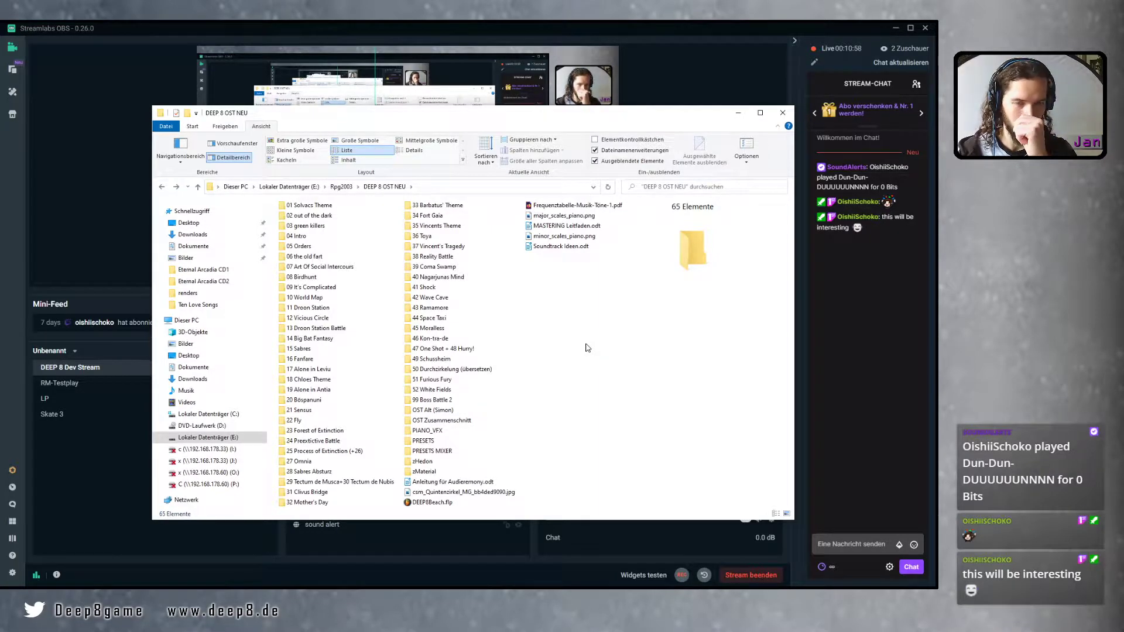
pyautogui.click(738, 112)
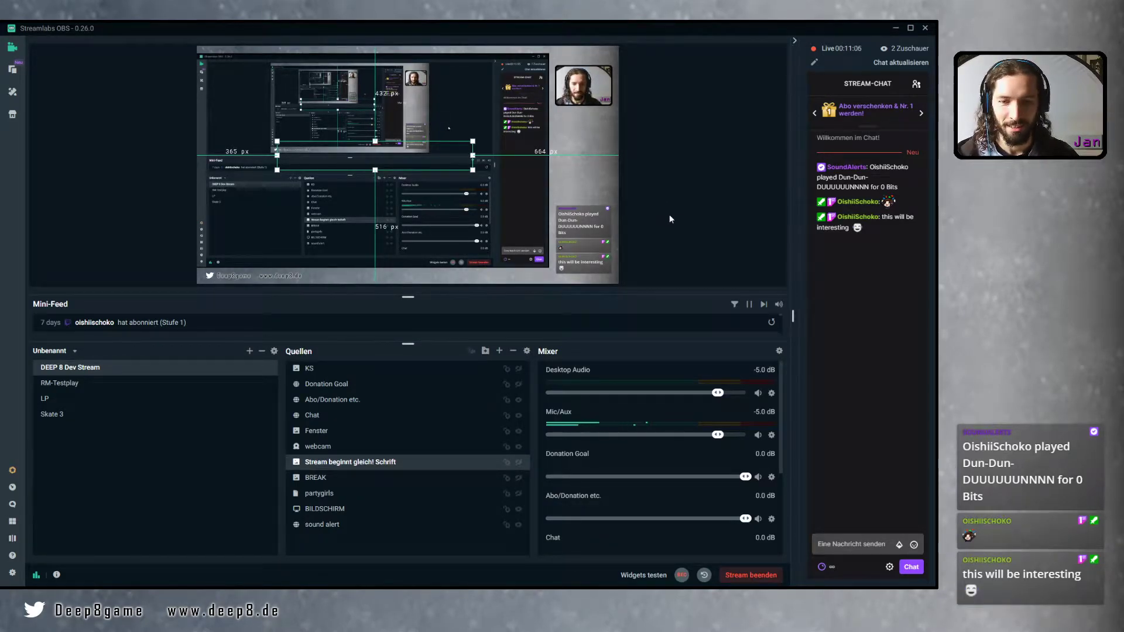
pyautogui.hotkey('alt', 'Tab')
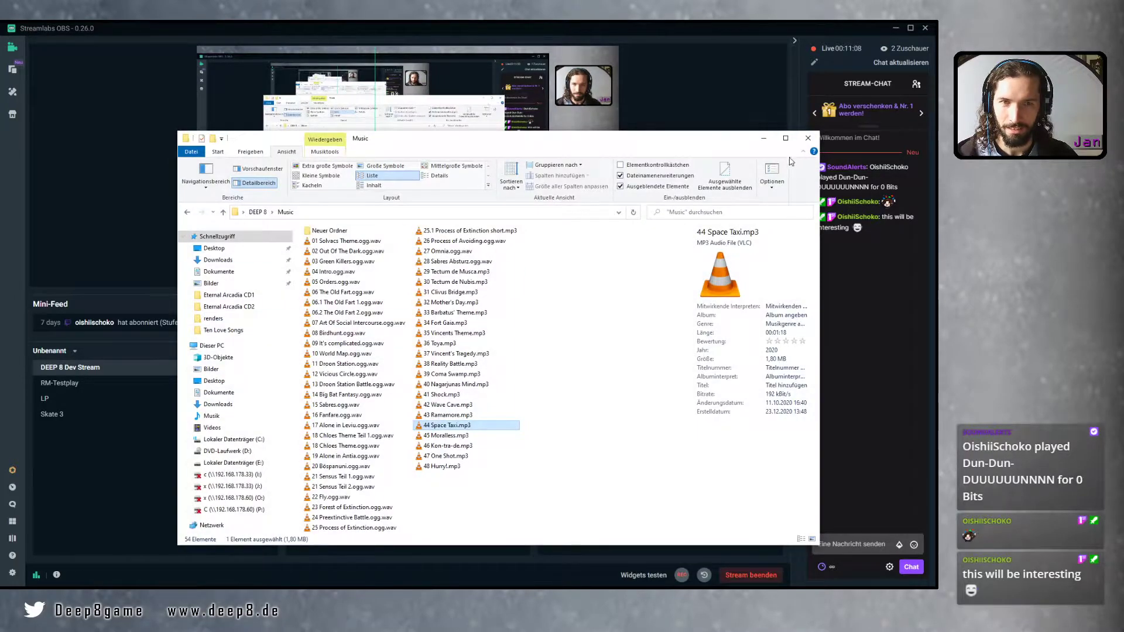
pyautogui.click(763, 138)
pyautogui.hotkey('alt', 'Tab')
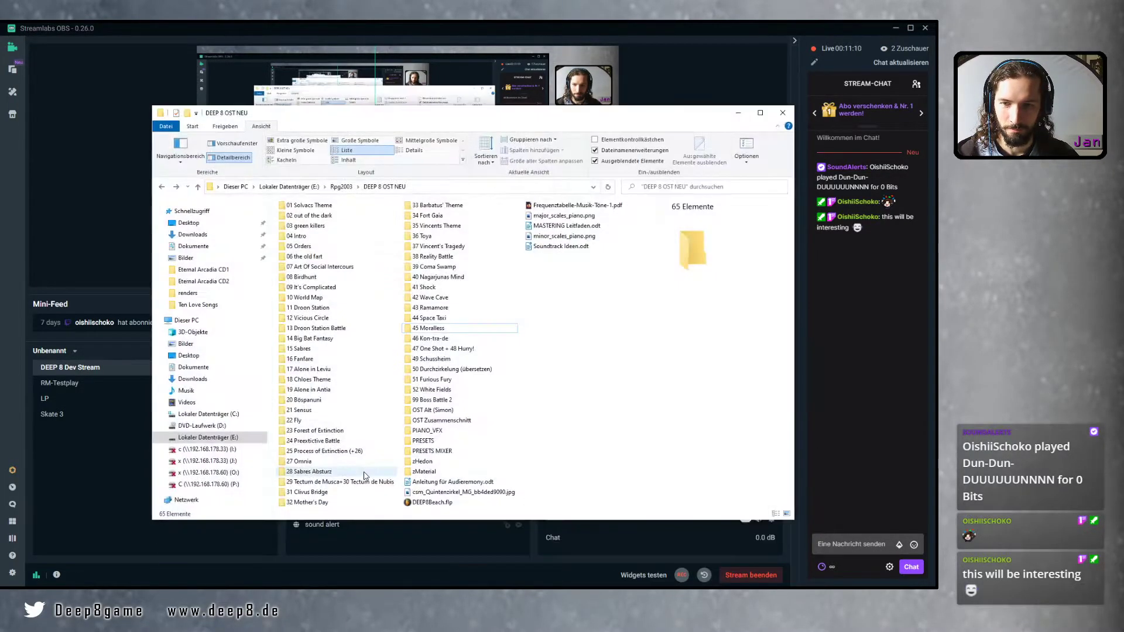
pyautogui.doubleClick(445, 390)
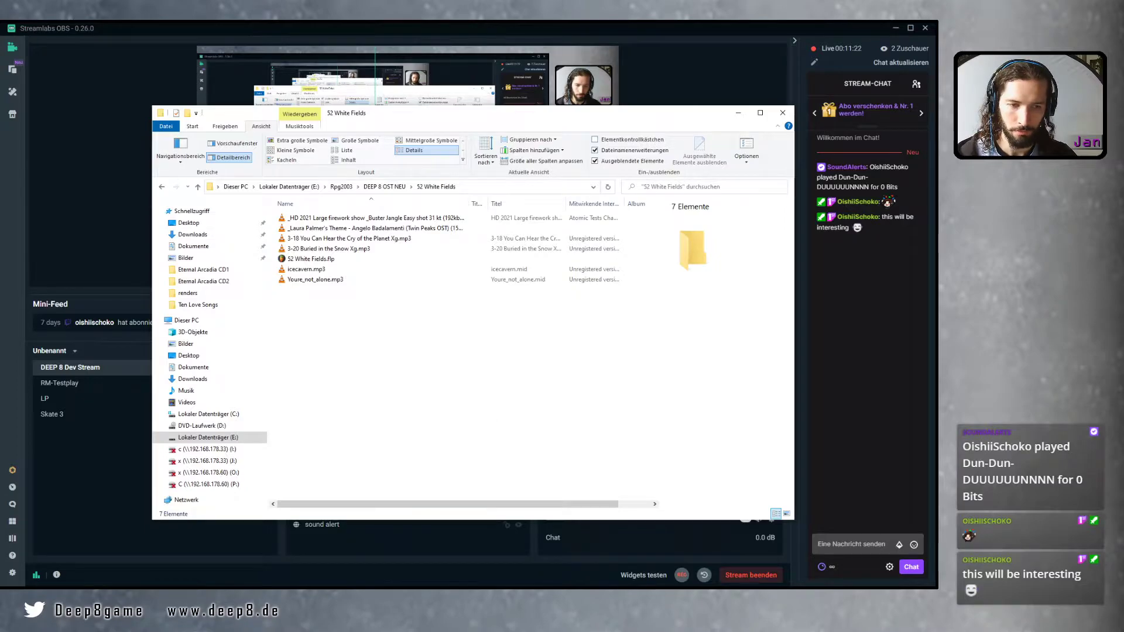
# Switch to the Deep 8 project in RPG Maker 2003 and open the Schneedungeon 3 map
pyautogui.click(935, 597)
pyautogui.doubleClick(616, 338)
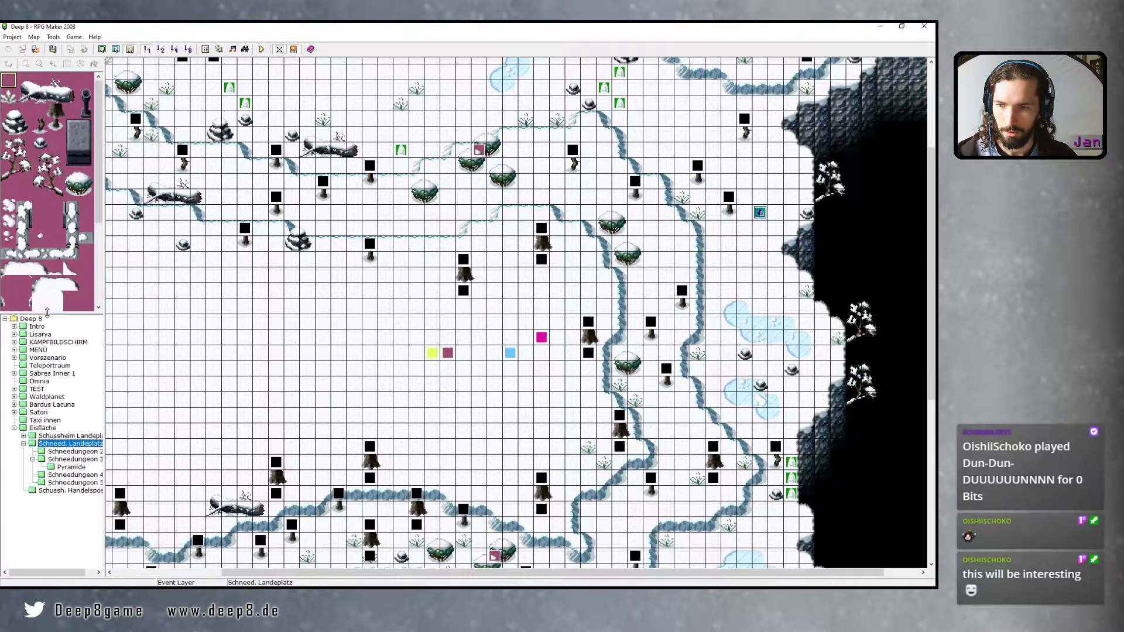
pyautogui.click(75, 492)
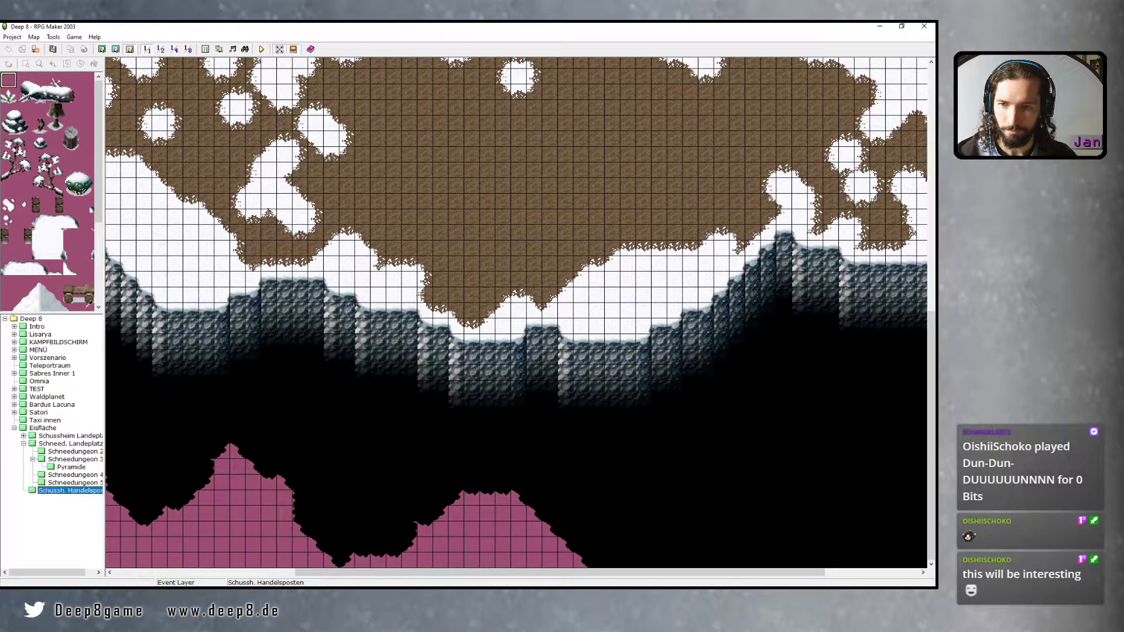
pyautogui.click(73, 459)
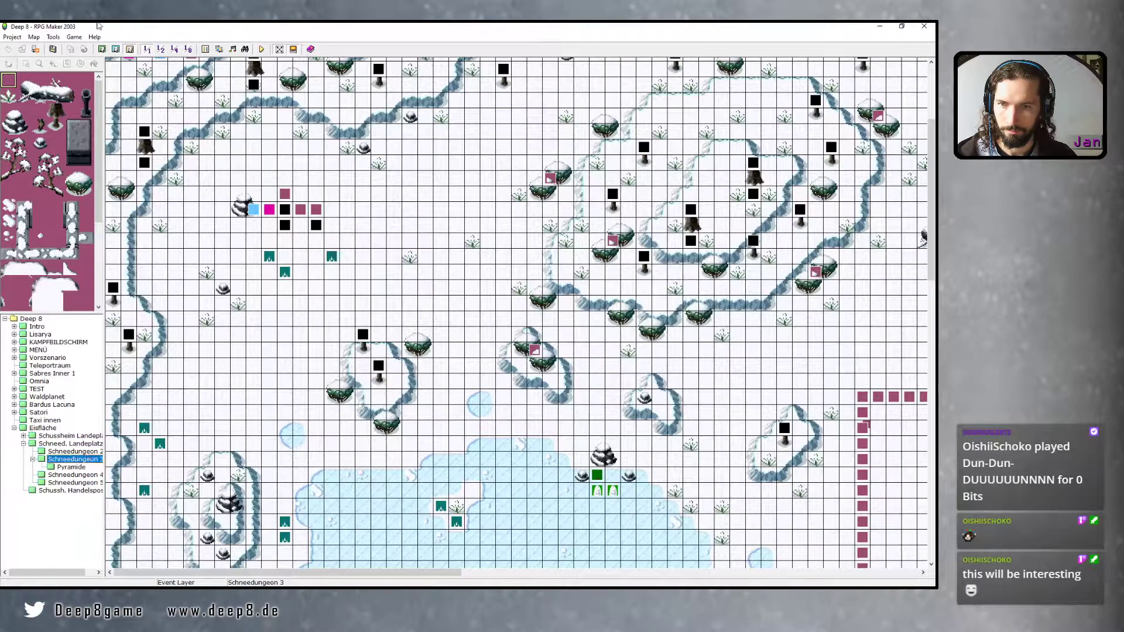
# Show the Schneedungeon 3 map at 1/2 scale and view it in the lower layer, then in the event layer
pyautogui.click(160, 50)
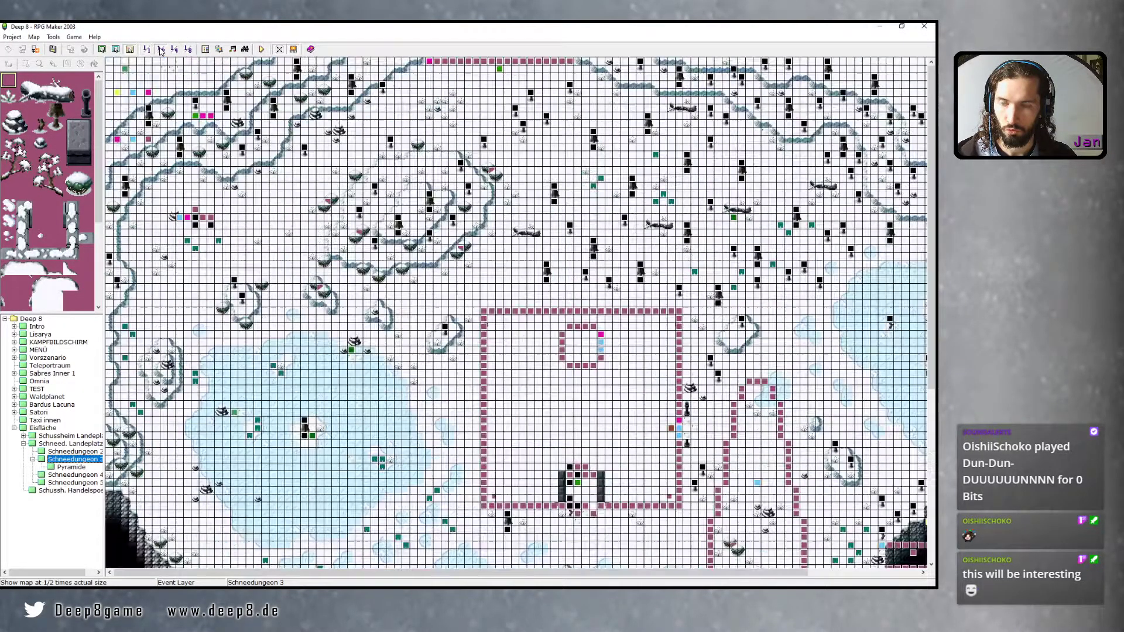
pyautogui.click(102, 49)
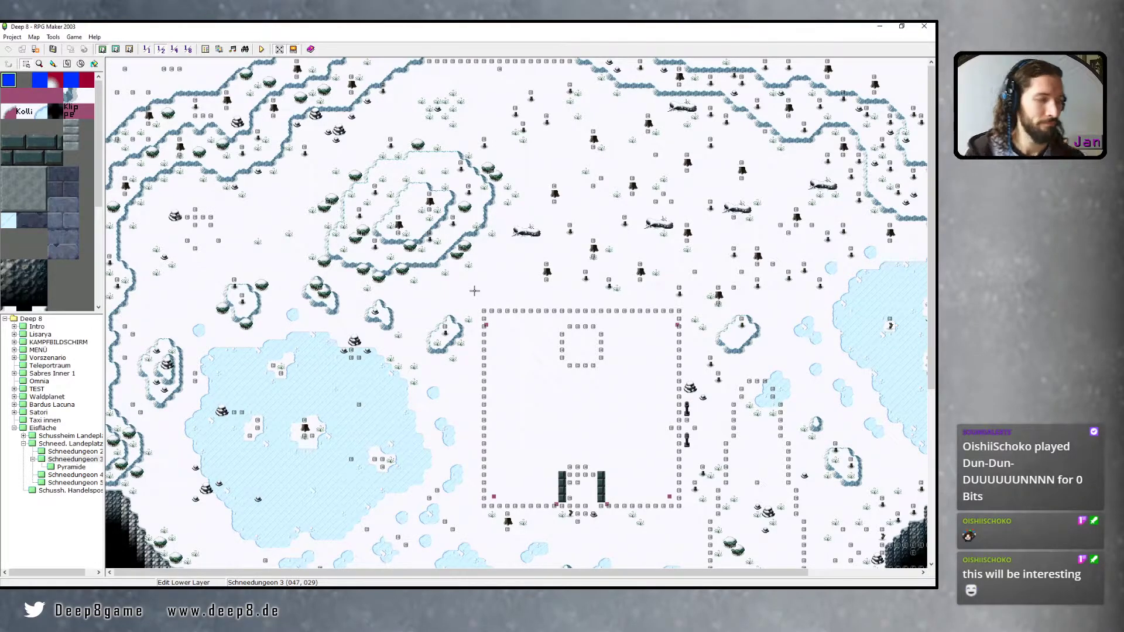
pyautogui.click(133, 51)
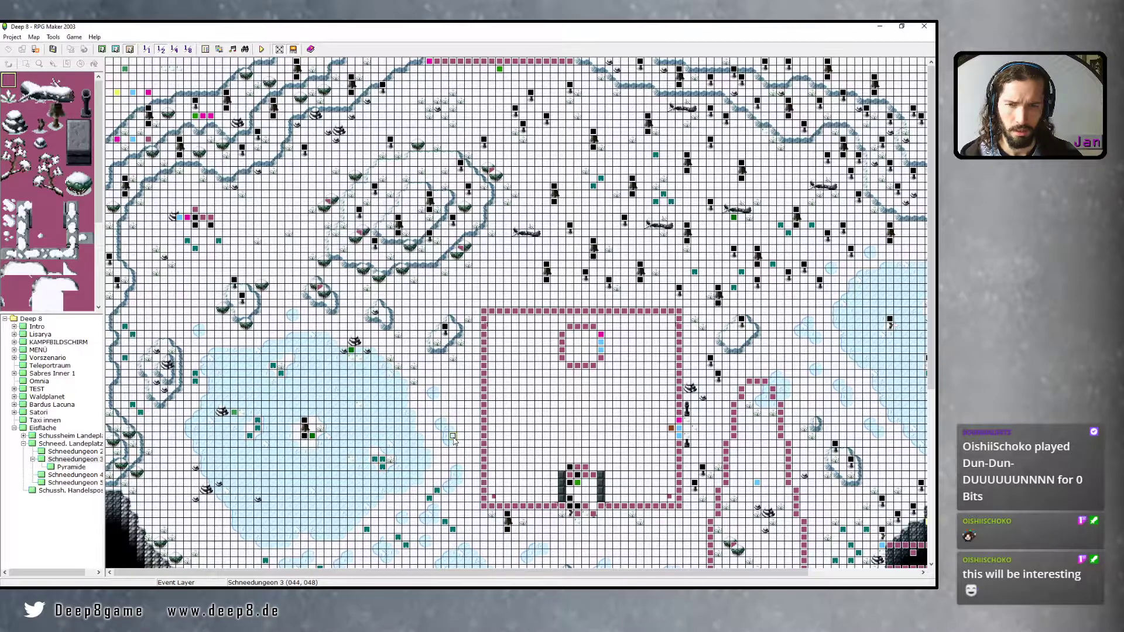
# Return to the 52 White Fields folder in File Explorer and widen the Name column to fit the long file names
pyautogui.click(325, 596)
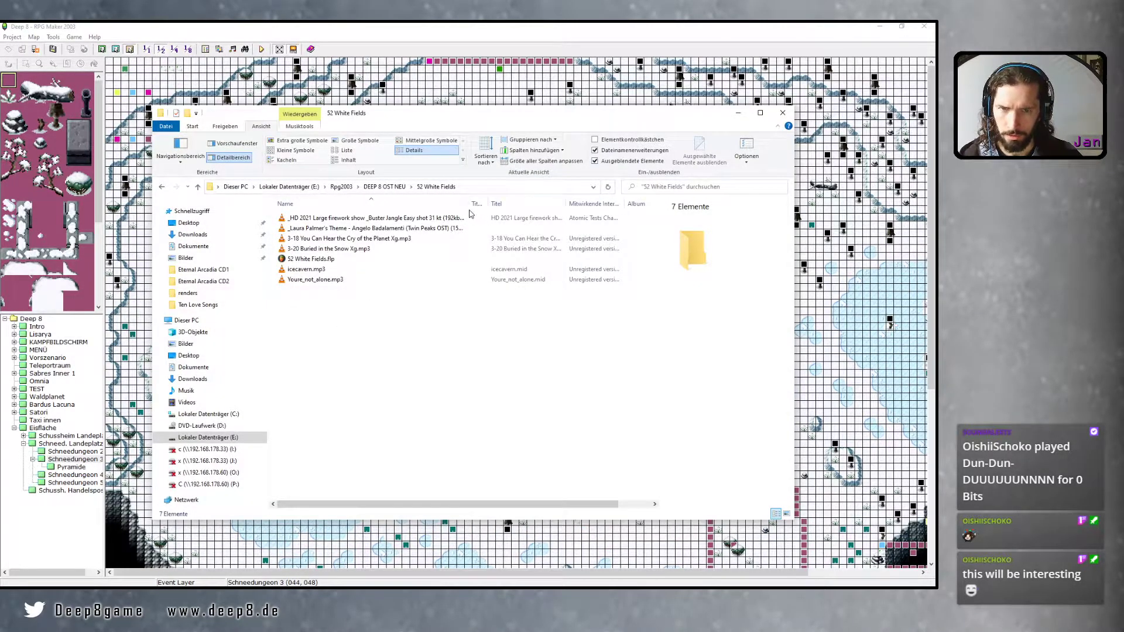
pyautogui.moveTo(468, 206); pyautogui.dragTo(496, 206)
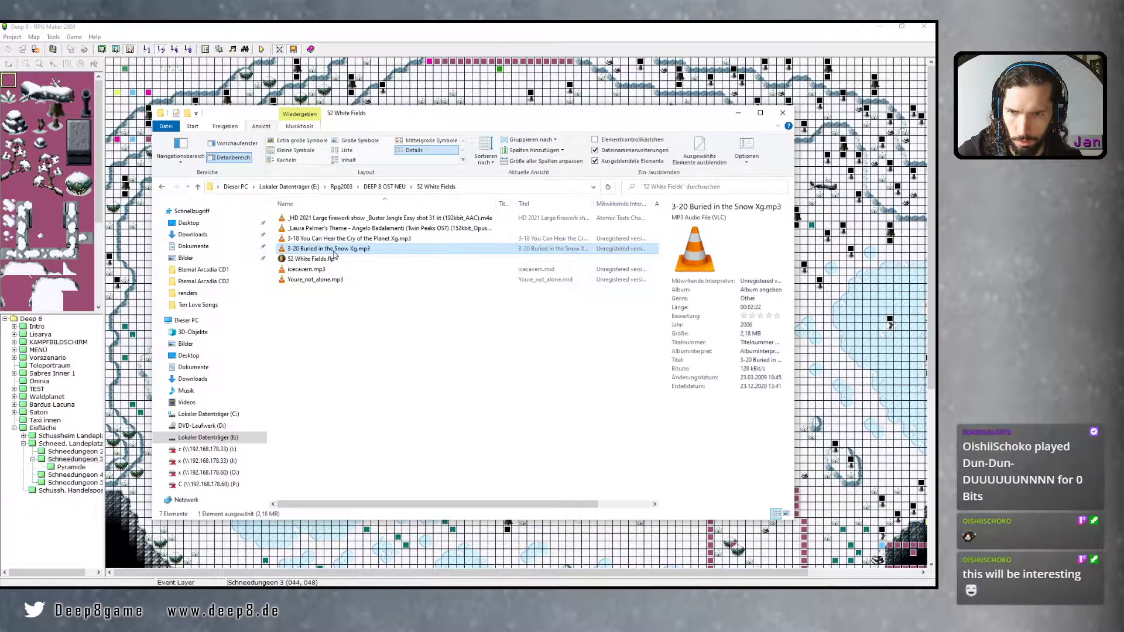
# Examine the reference tracks "3-18 You Can Hear the Cry of the Planet Xg.mp3" and "3-20 Buried in the Snow Xg.mp3"
pyautogui.click(366, 239)
pyautogui.press('Down')
pyautogui.press('Up')
pyautogui.press('Down')
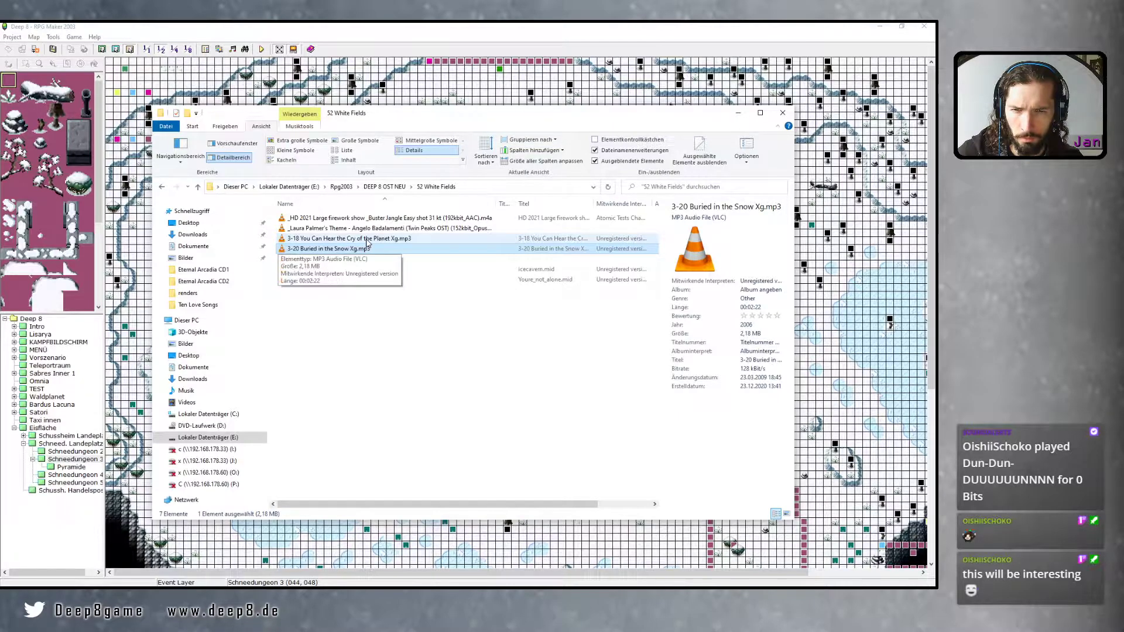
pyautogui.press('Up')
pyautogui.press('Down')
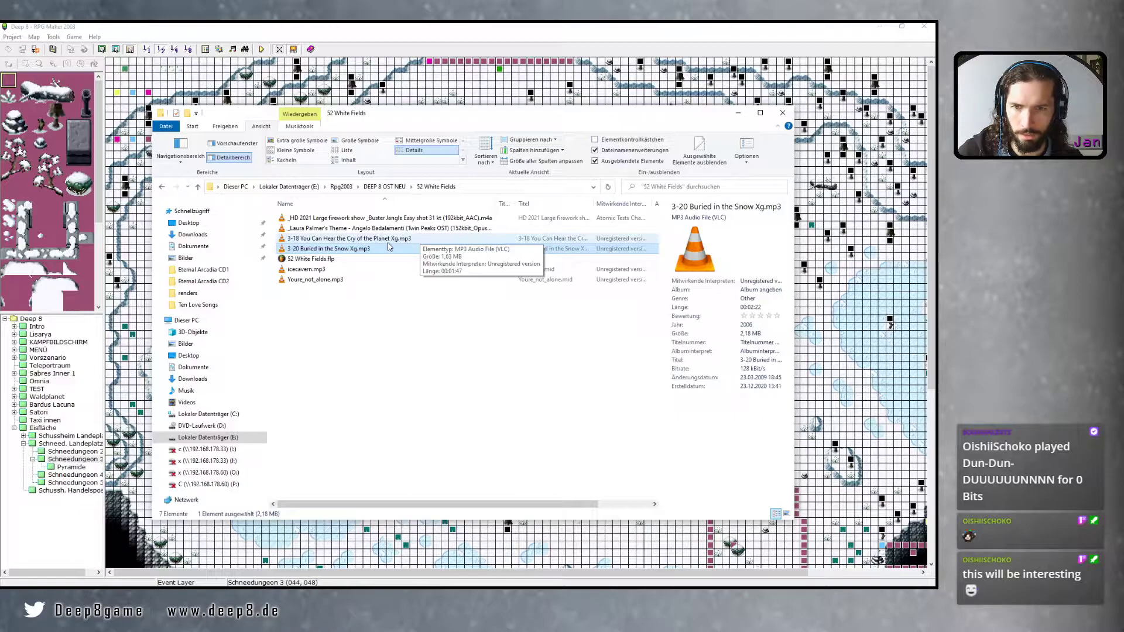
pyautogui.click(353, 351)
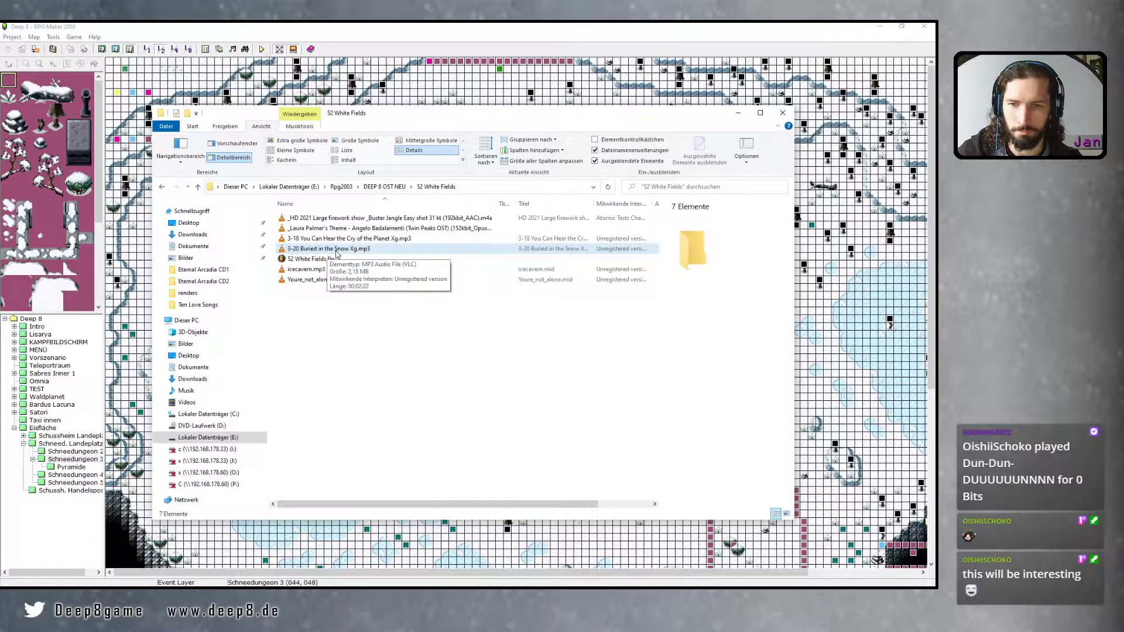
pyautogui.click(337, 252)
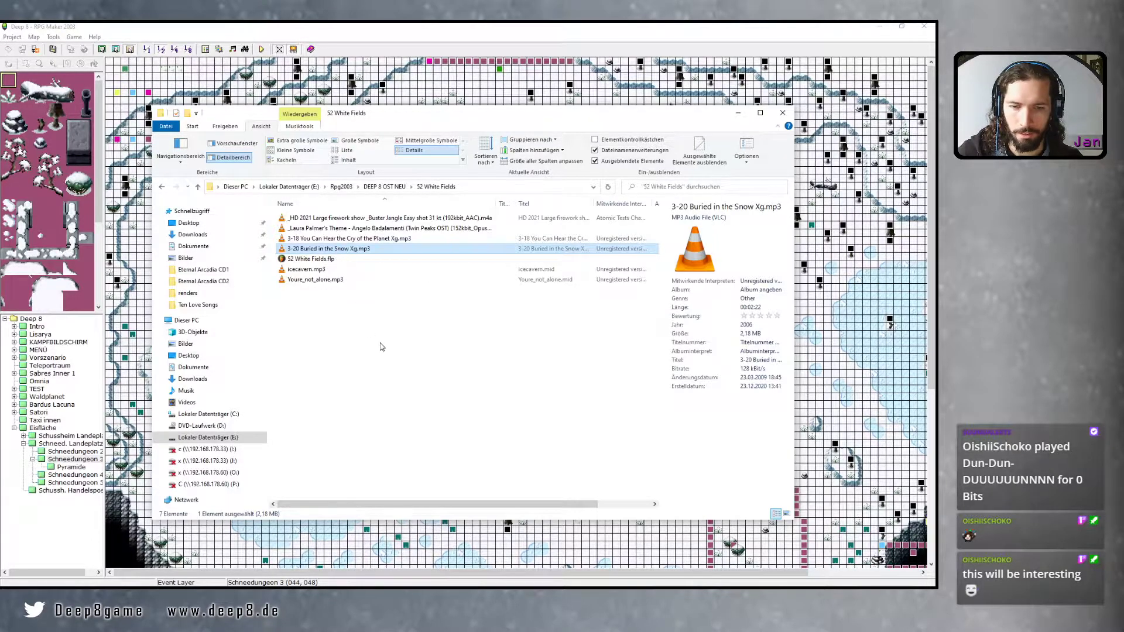
pyautogui.click(430, 382)
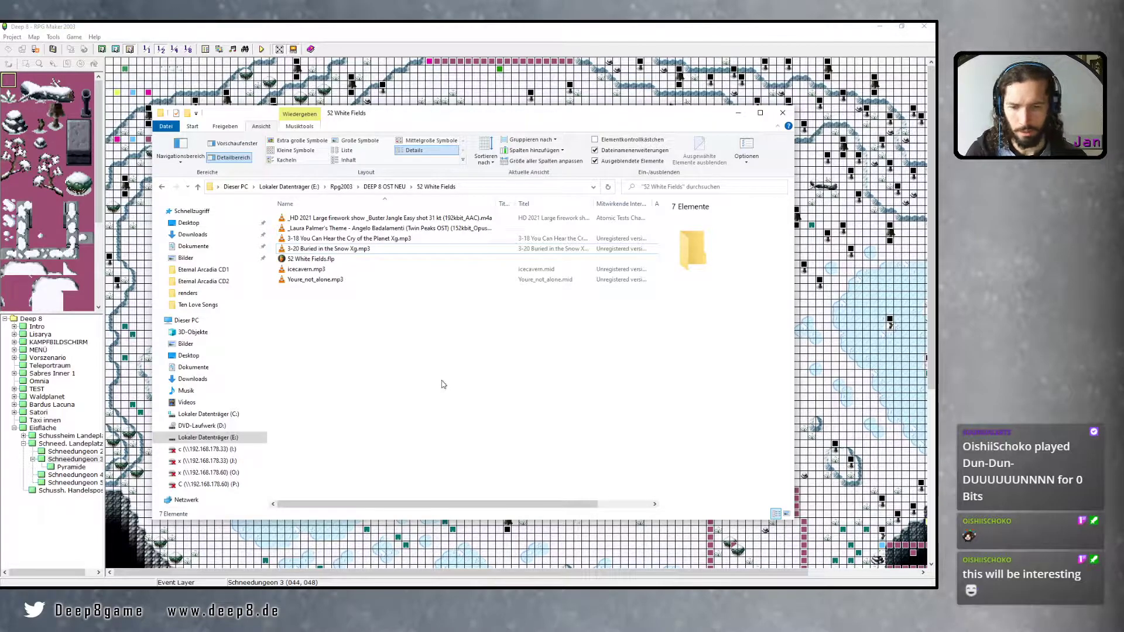
# Switch to Streamlabs OBS to check the running stream and minimize its window again
pyautogui.hotkey('alt', 'Tab')
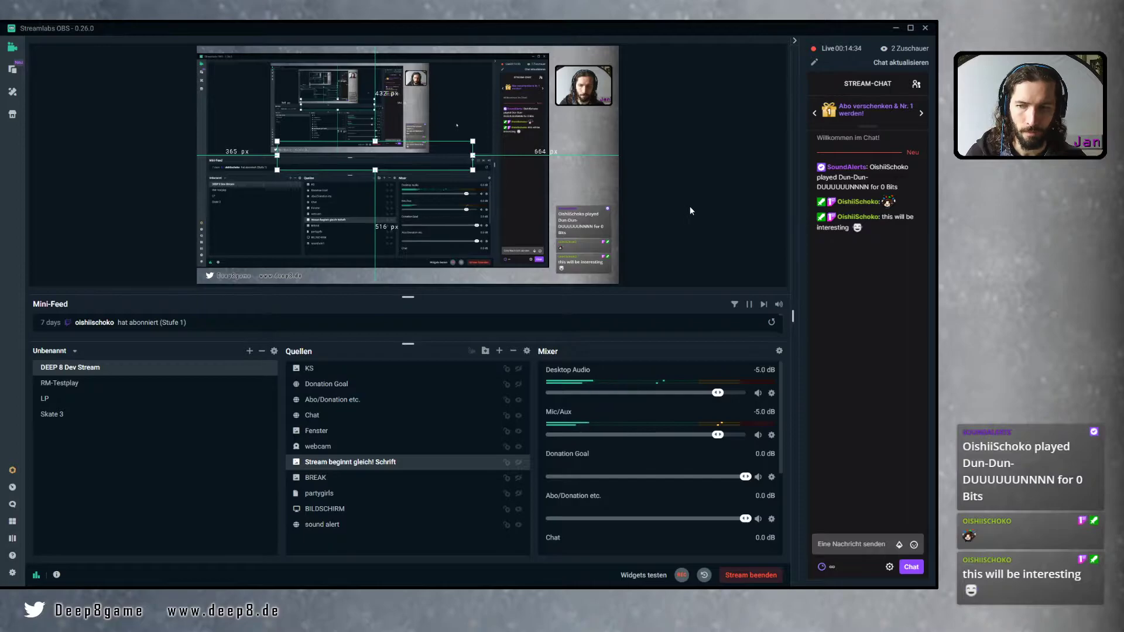
pyautogui.click(895, 28)
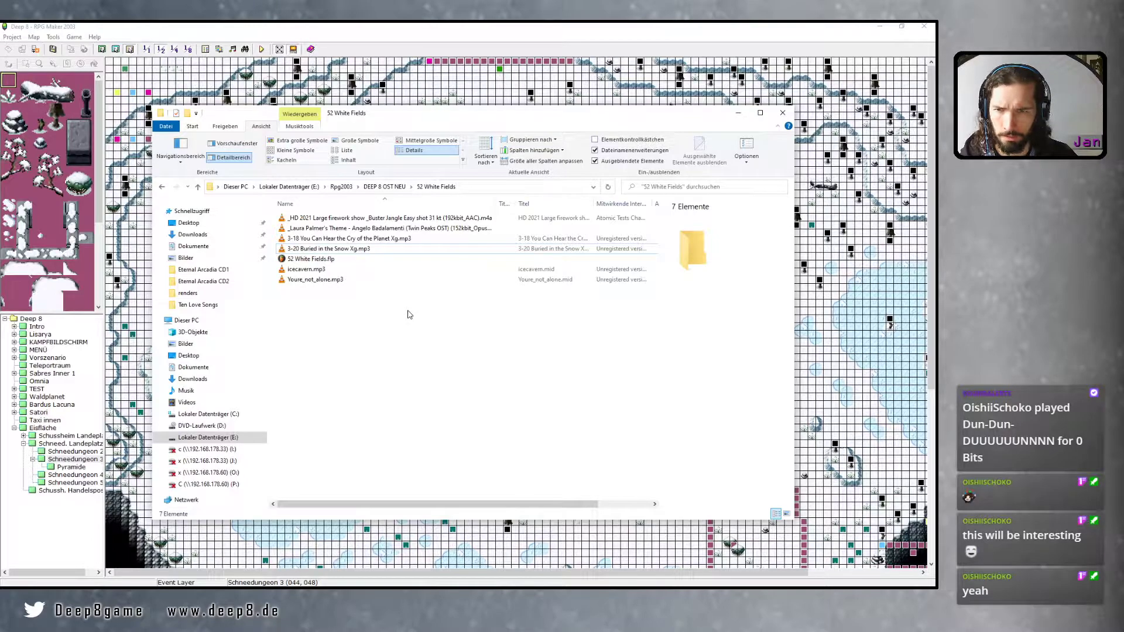
# Play "3-18 You Can Hear the Cry of the Planet Xg.mp3" in VLC media player and minimize the player
pyautogui.click(381, 240)
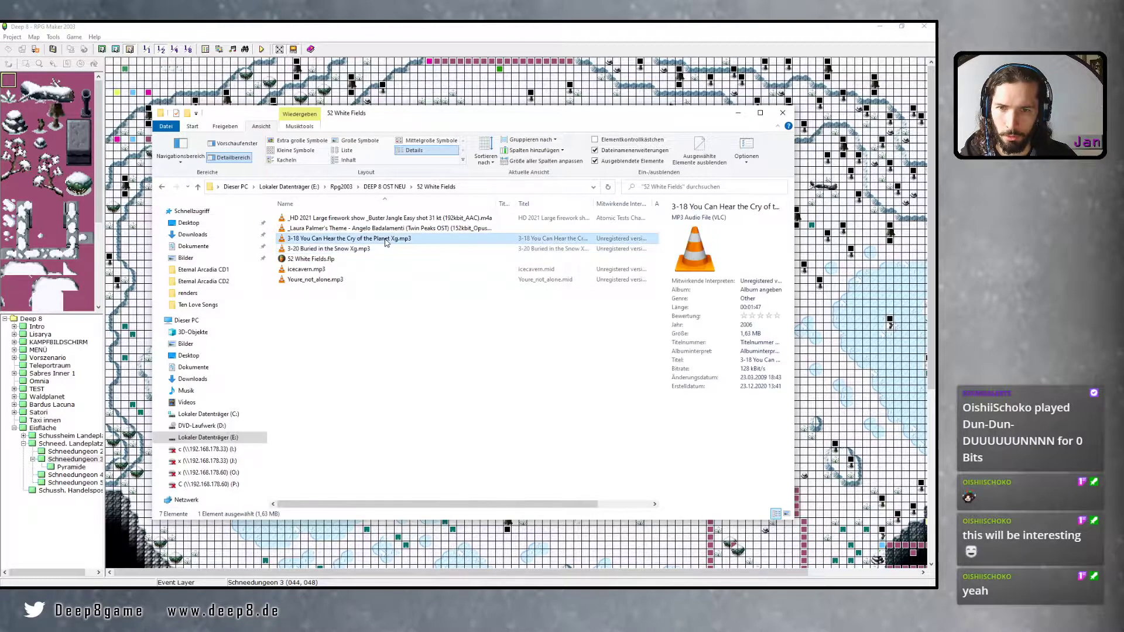
pyautogui.doubleClick(338, 243)
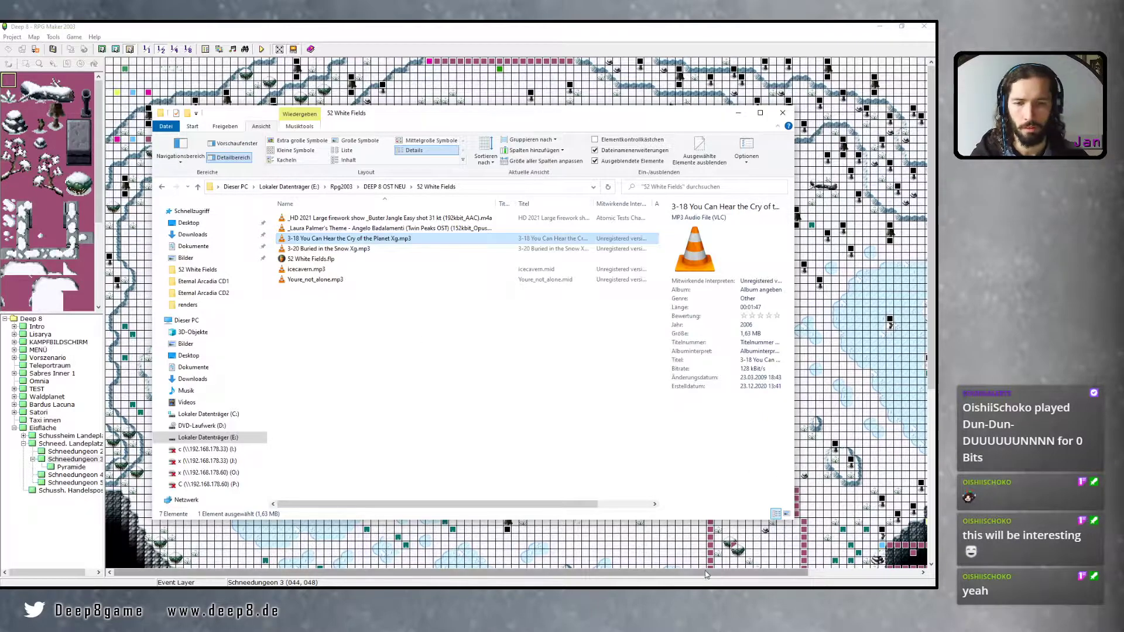
pyautogui.click(468, 596)
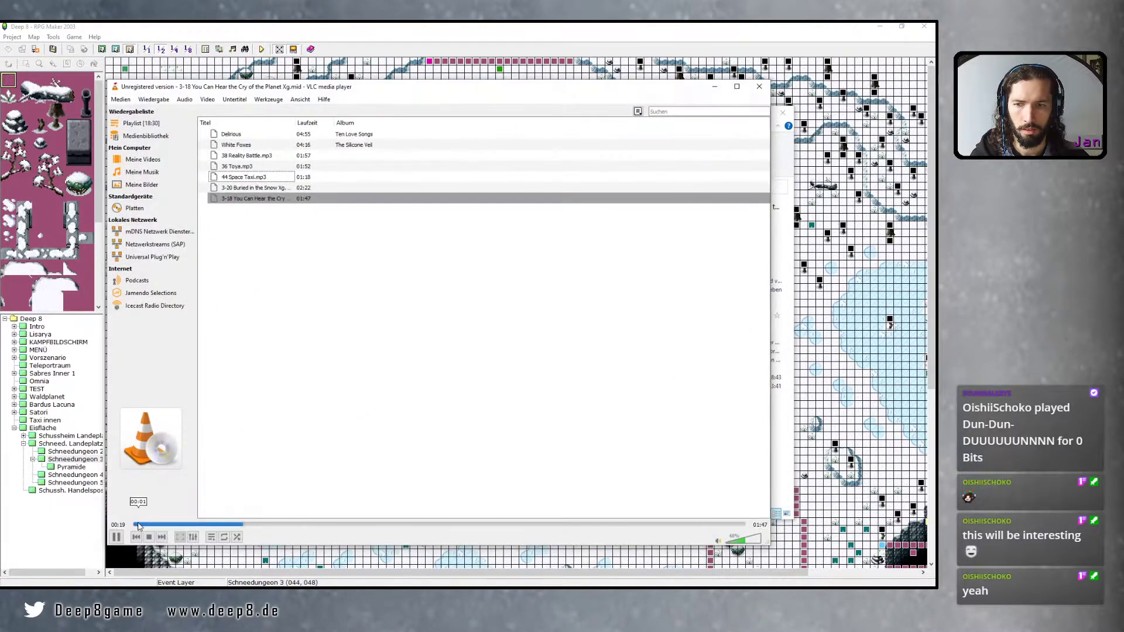
pyautogui.click(714, 86)
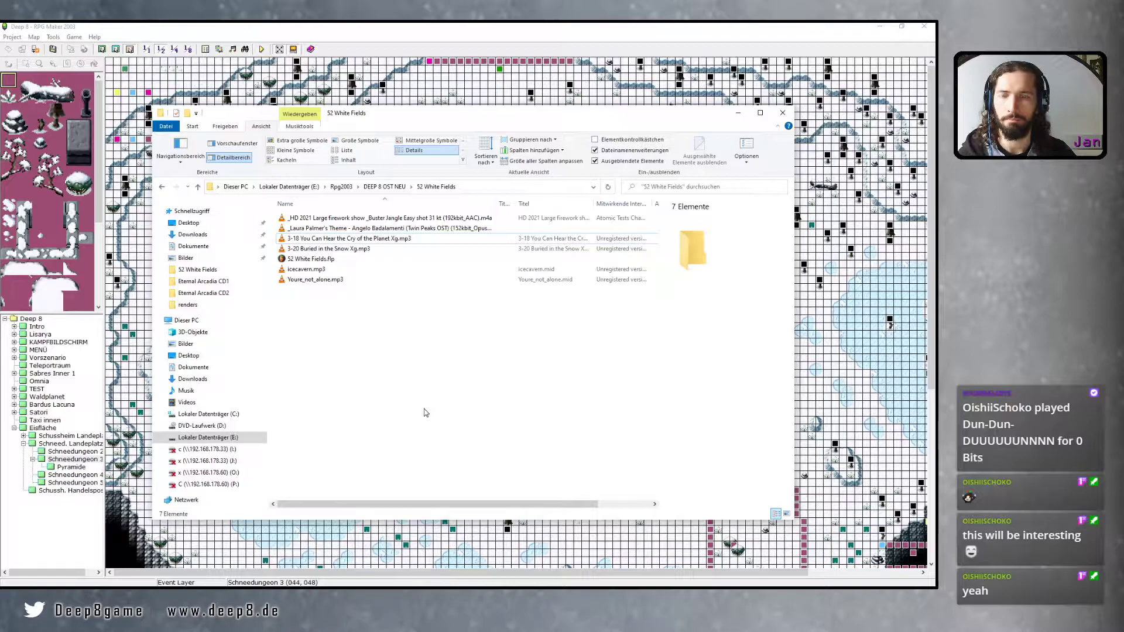
# Go through the reference tracks between Laura Palmer's Theme and "3-20 Buried in the Snow Xg.mp3" in the folder
pyautogui.press('Up')
pyautogui.press('Down')
pyautogui.press('Up')
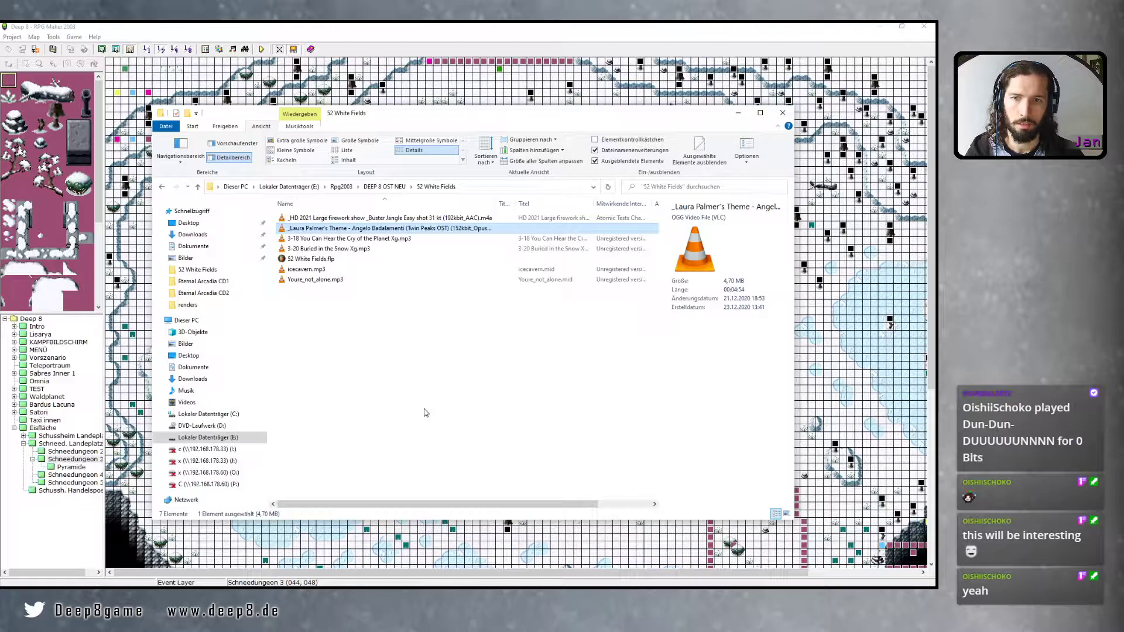
pyautogui.press('Down')
pyautogui.press('Up')
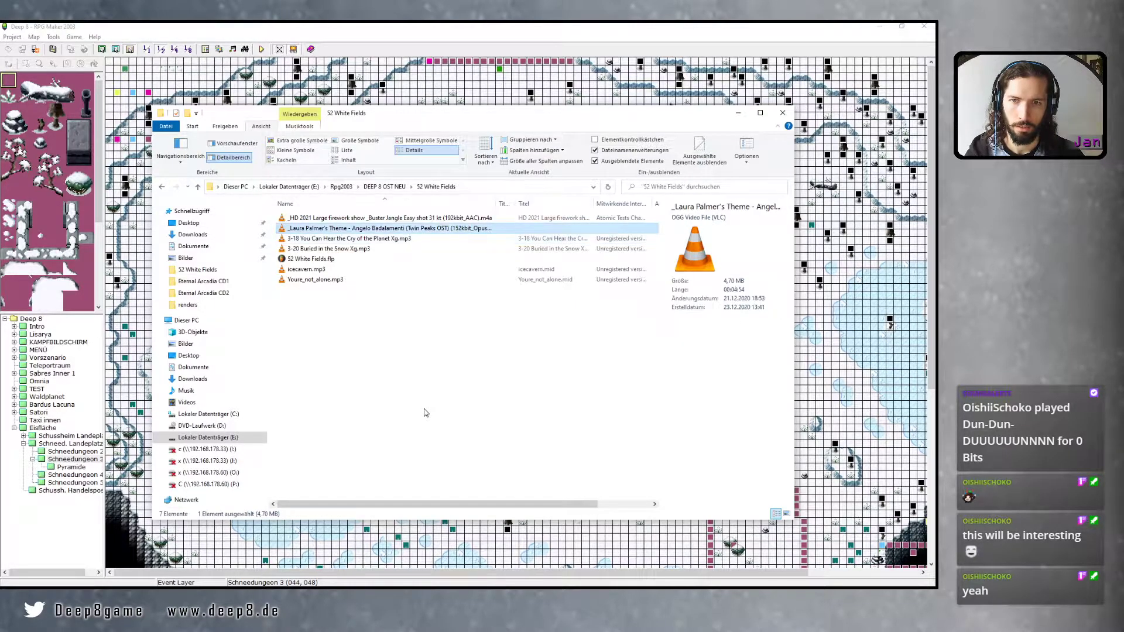
pyautogui.press('Down')
pyautogui.press('Down')
pyautogui.press('Down')
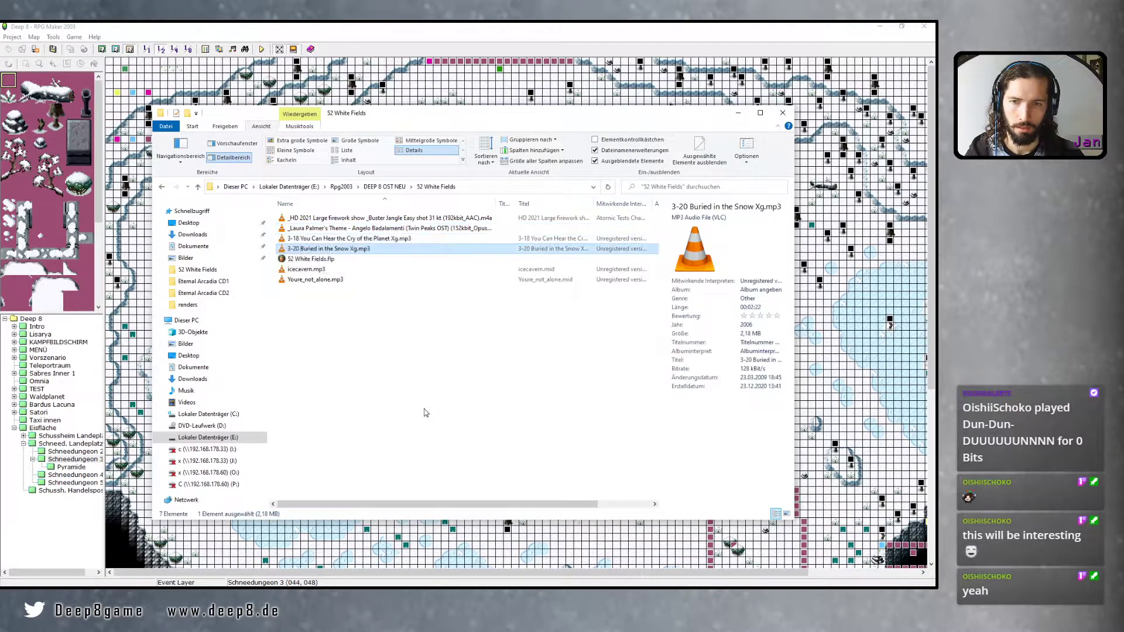
pyautogui.press('Up')
pyautogui.press('Up')
pyautogui.press('Up')
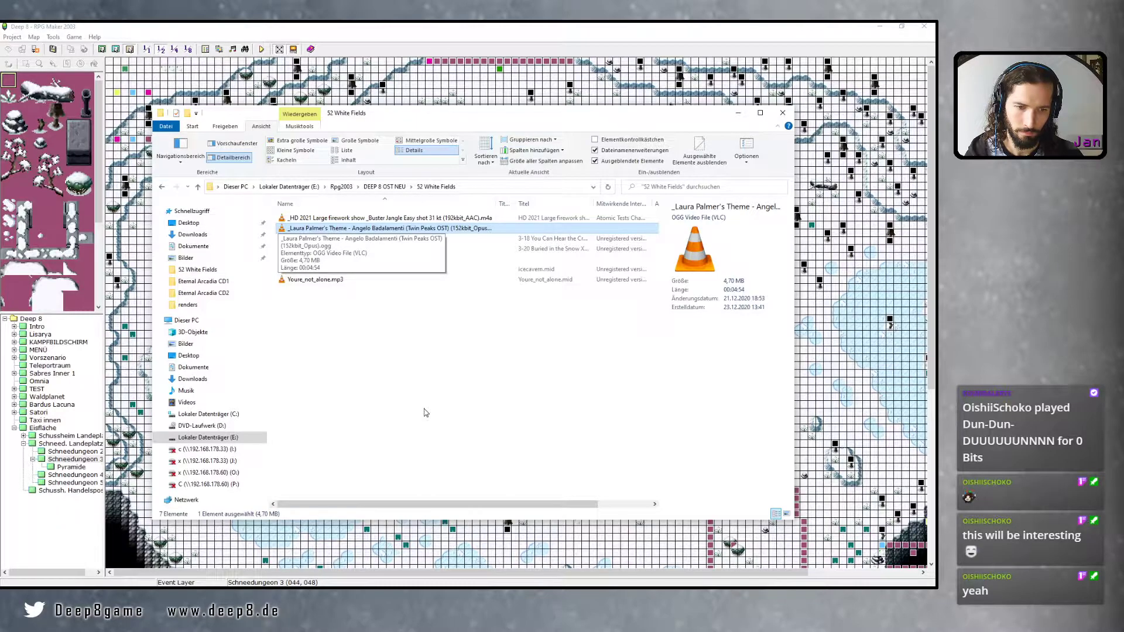
# Play the "HD 2021 Large firework show" audio file from the 52 White Fields folder in VLC media player
pyautogui.press('Up')
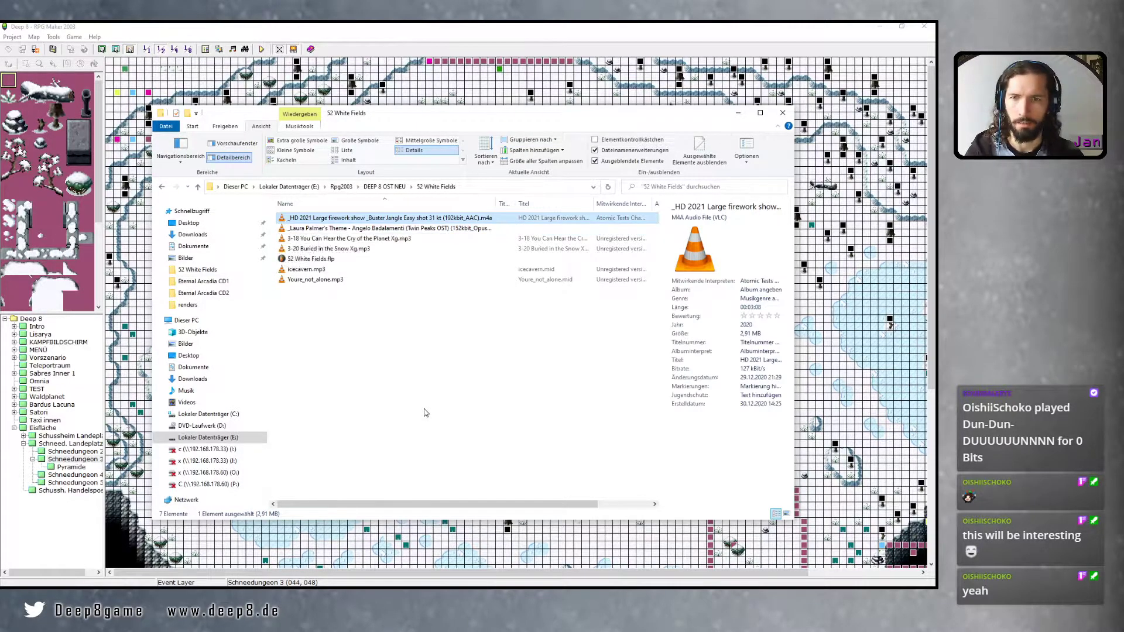
pyautogui.press('Down')
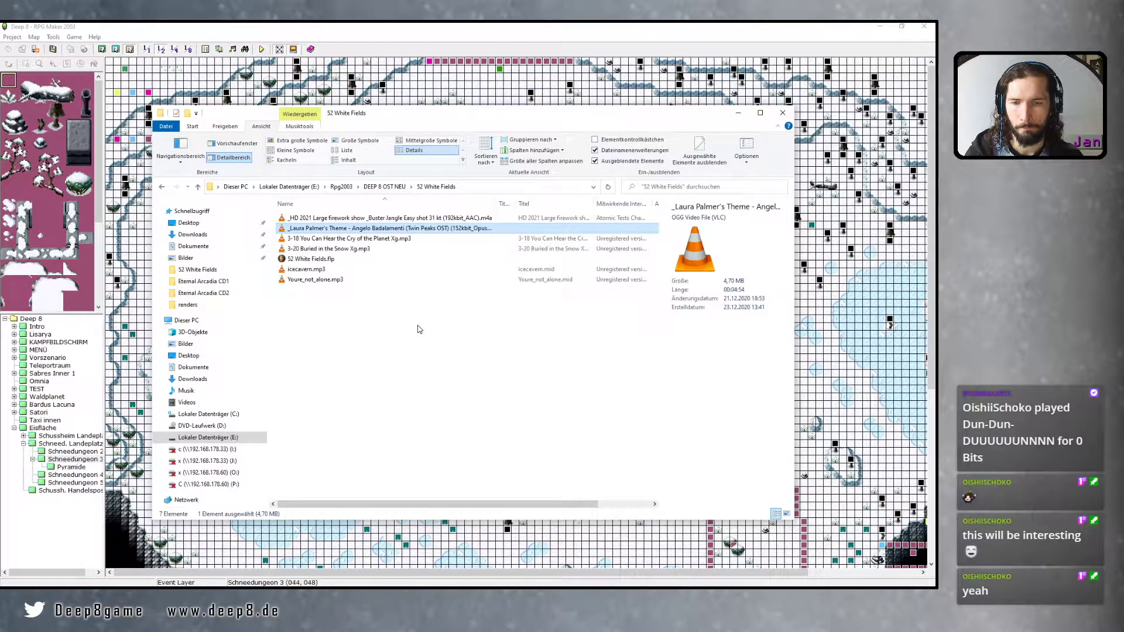
pyautogui.press('Up')
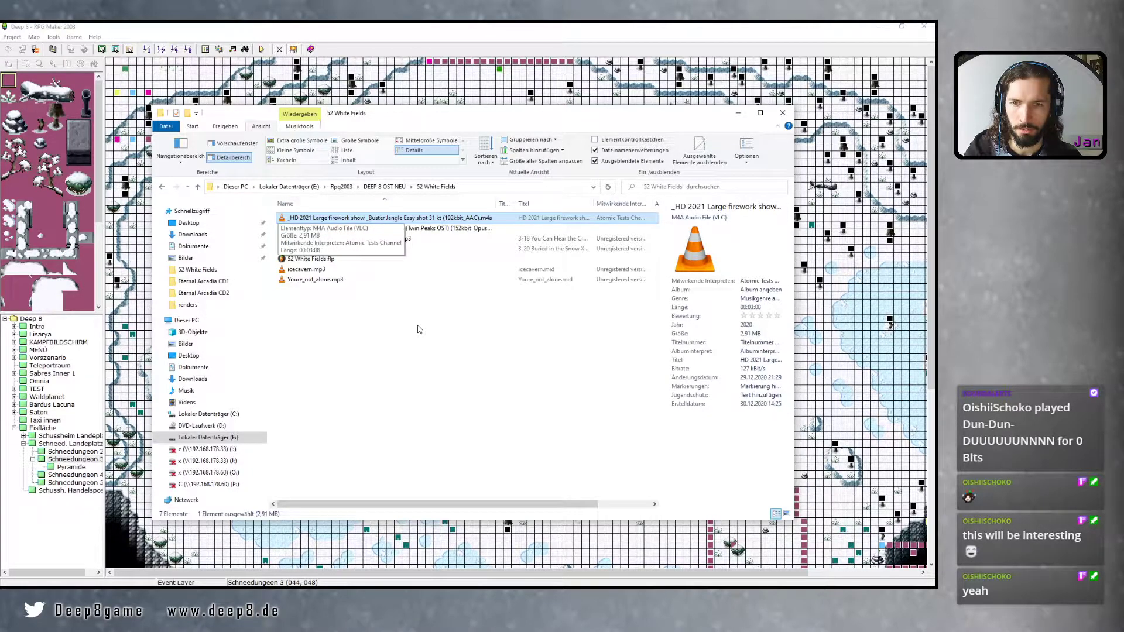
pyautogui.press('Return')
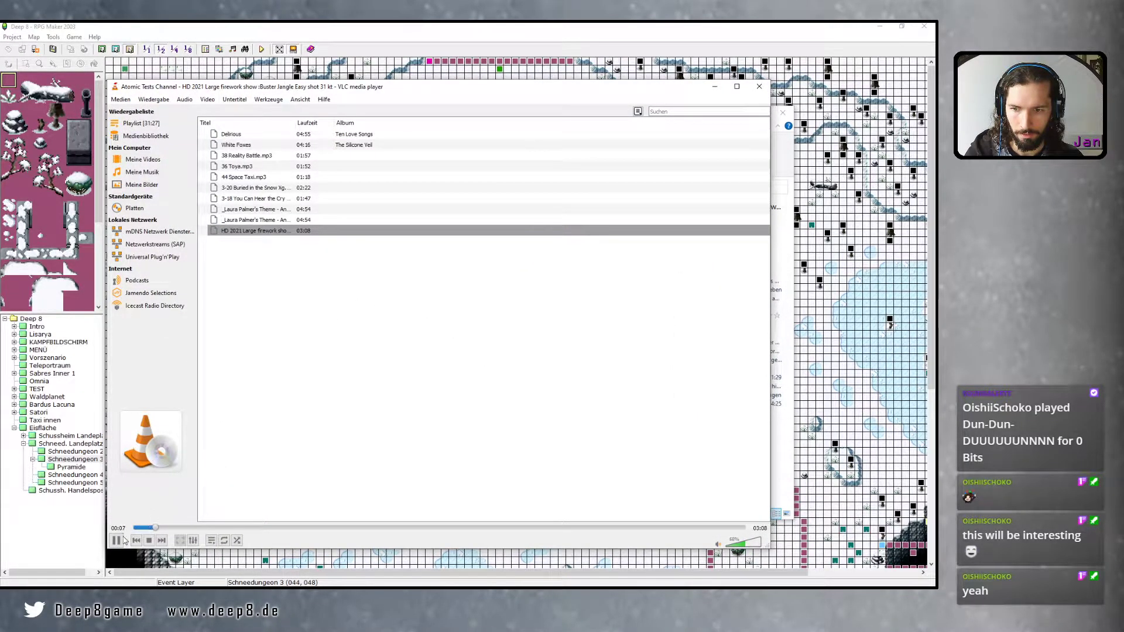
# Rewind the firework recording to about 0:05, resume its playback and minimize the player
pyautogui.click(116, 540)
pyautogui.click(150, 529)
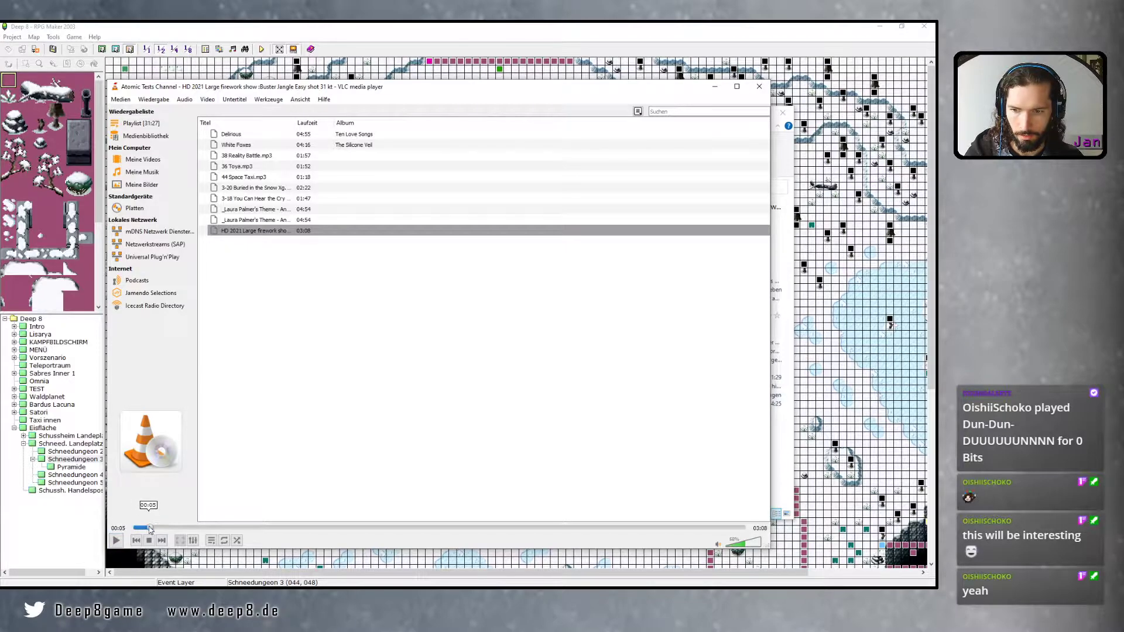
pyautogui.click(294, 414)
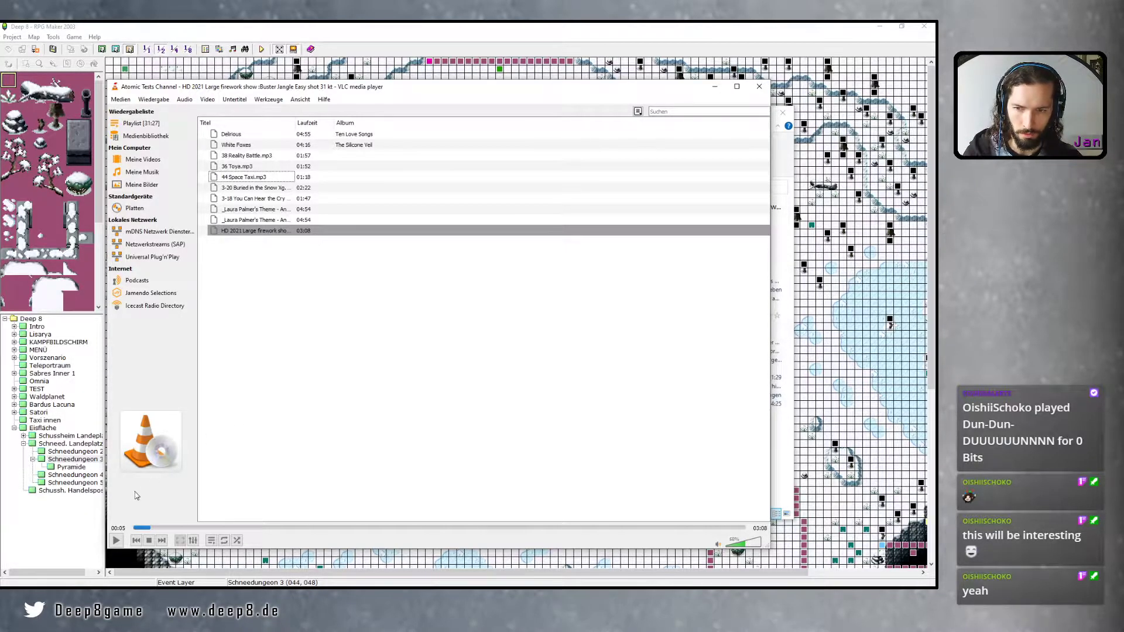
pyautogui.click(116, 541)
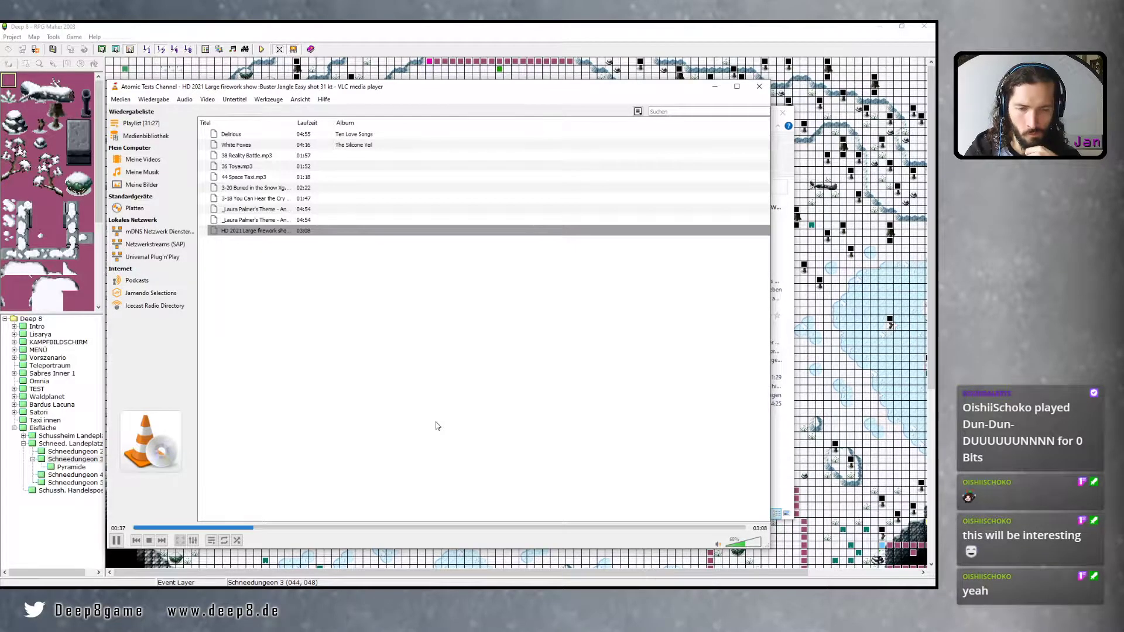
pyautogui.click(720, 89)
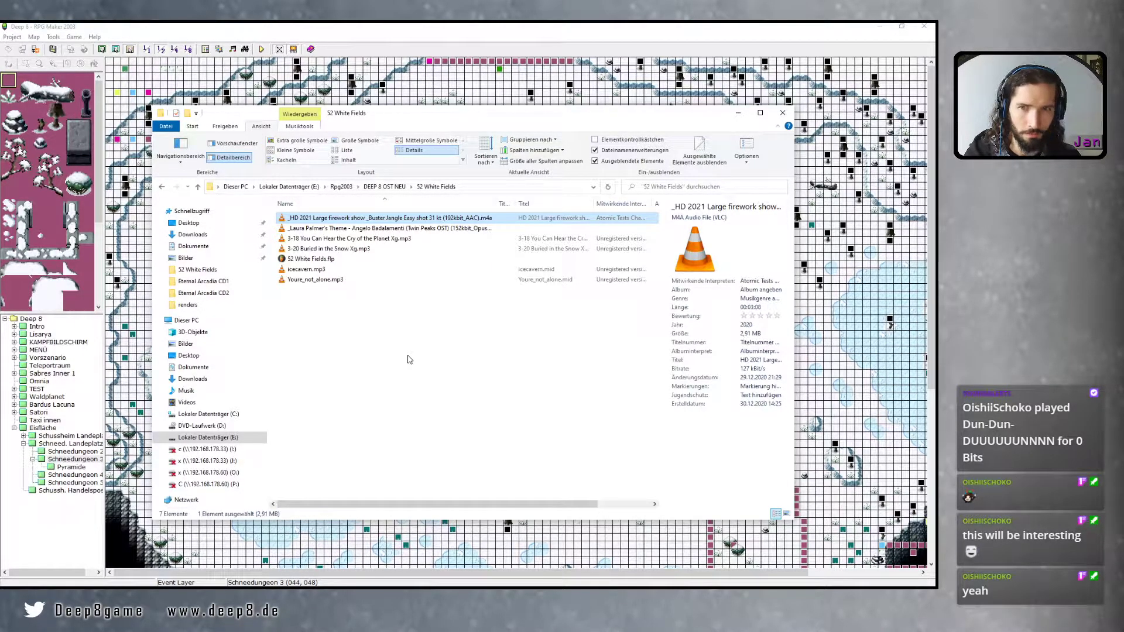
# Go through the files in the 52 White Fields folder from the firework recording down to icecavern.mp3
pyautogui.press('Down')
pyautogui.press('Down')
pyautogui.press('Down')
pyautogui.press('Down')
pyautogui.press('Down')
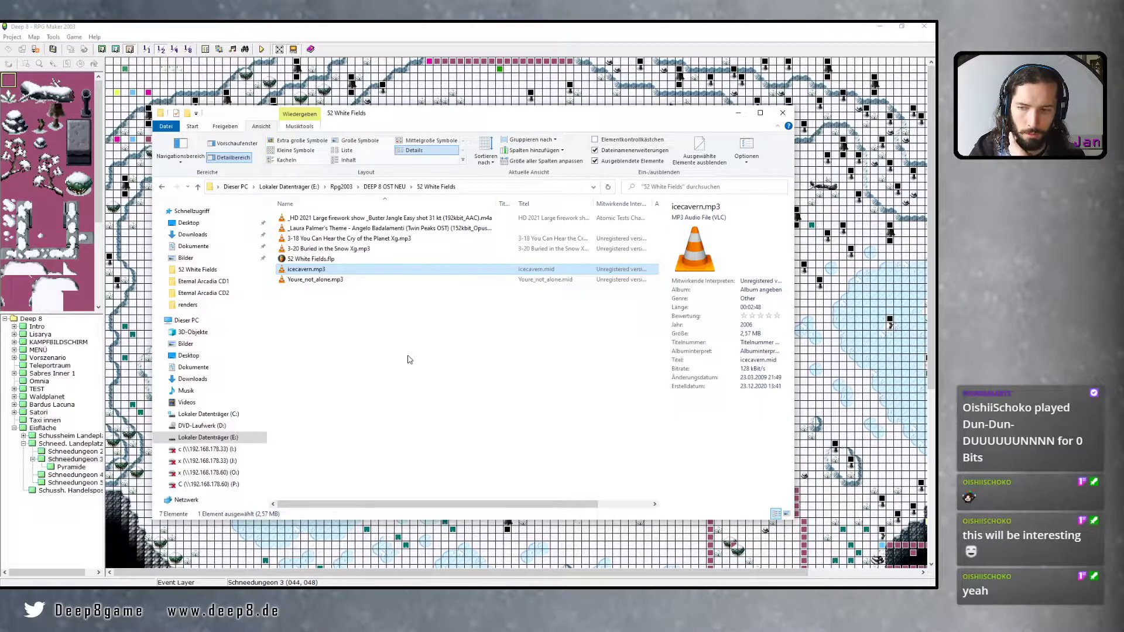
pyautogui.press('Up')
pyautogui.press('Down')
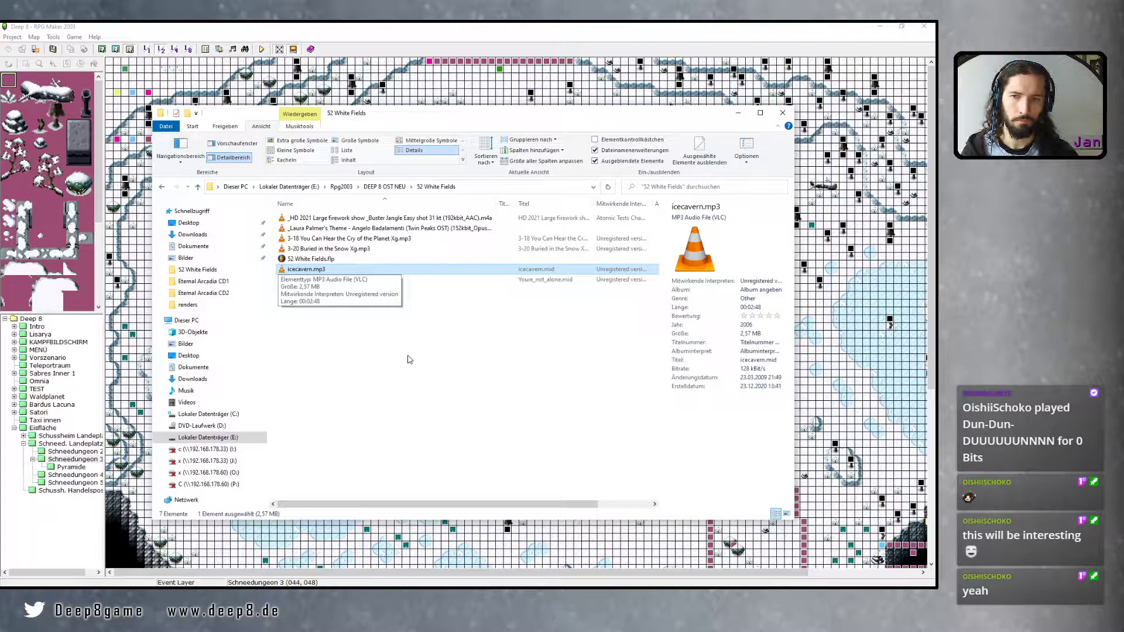
pyautogui.press('XF86AudioLowerVolume')
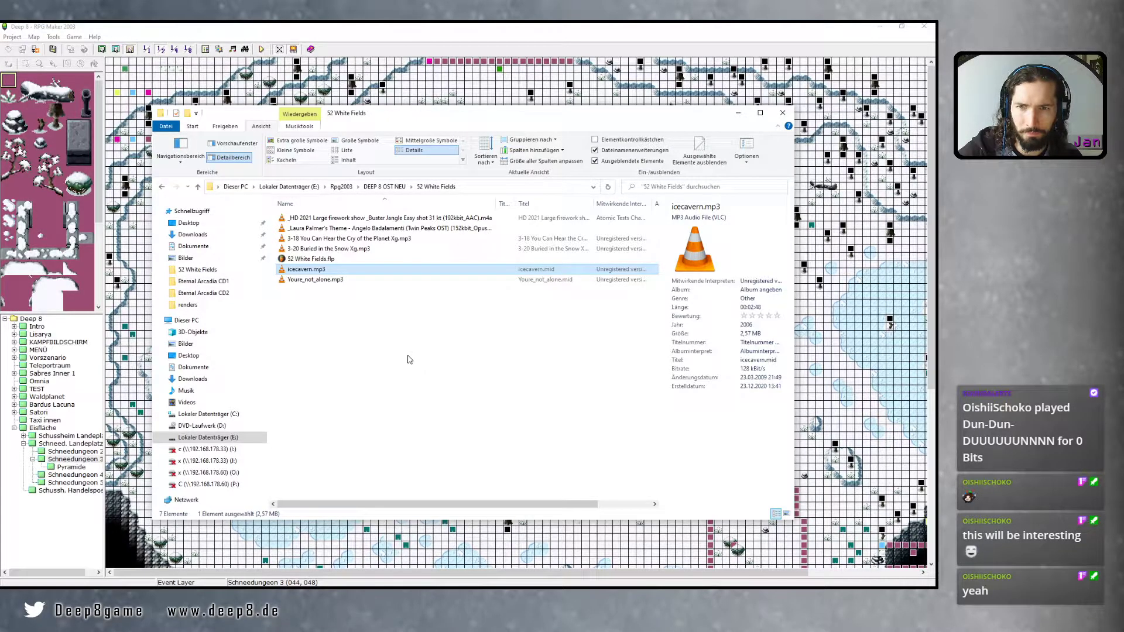
# Alternate between icecavern.mp3 and Youre_not_alone.mp3 in the folder, ending with Youre_not_alone.mp3 selected
pyautogui.press('Up')
pyautogui.press('Down')
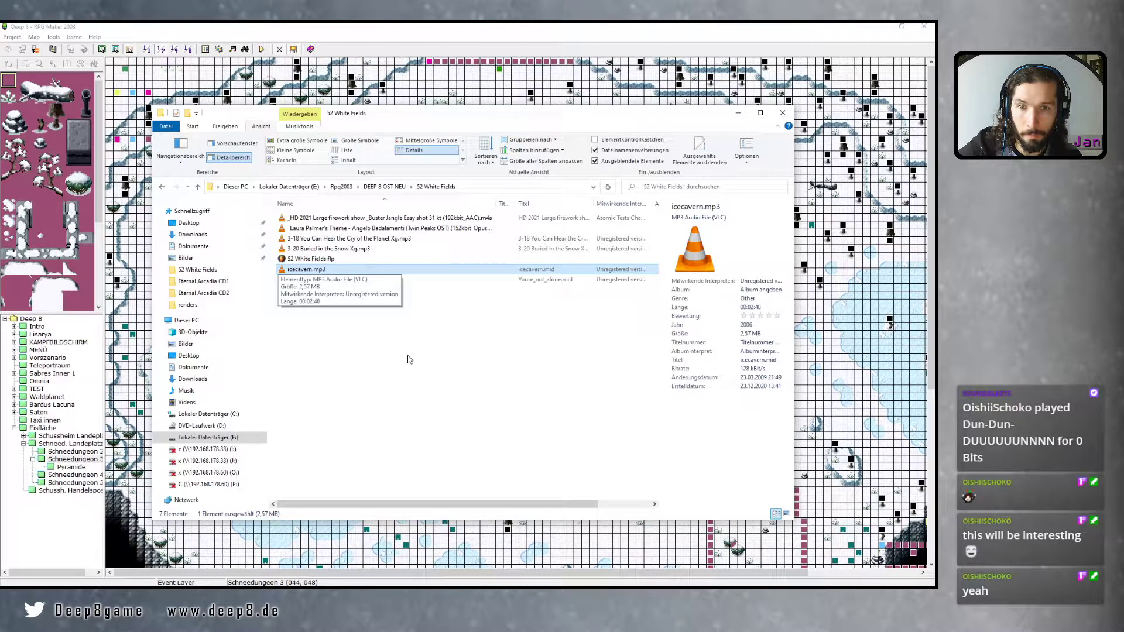
pyautogui.press('Down')
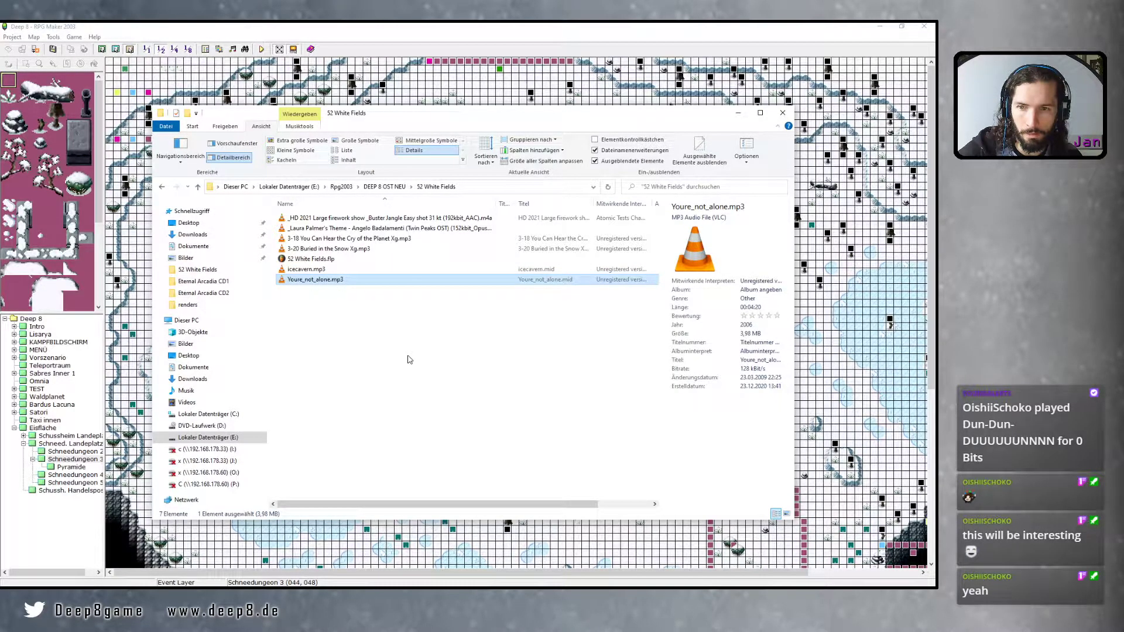
pyautogui.press('Up')
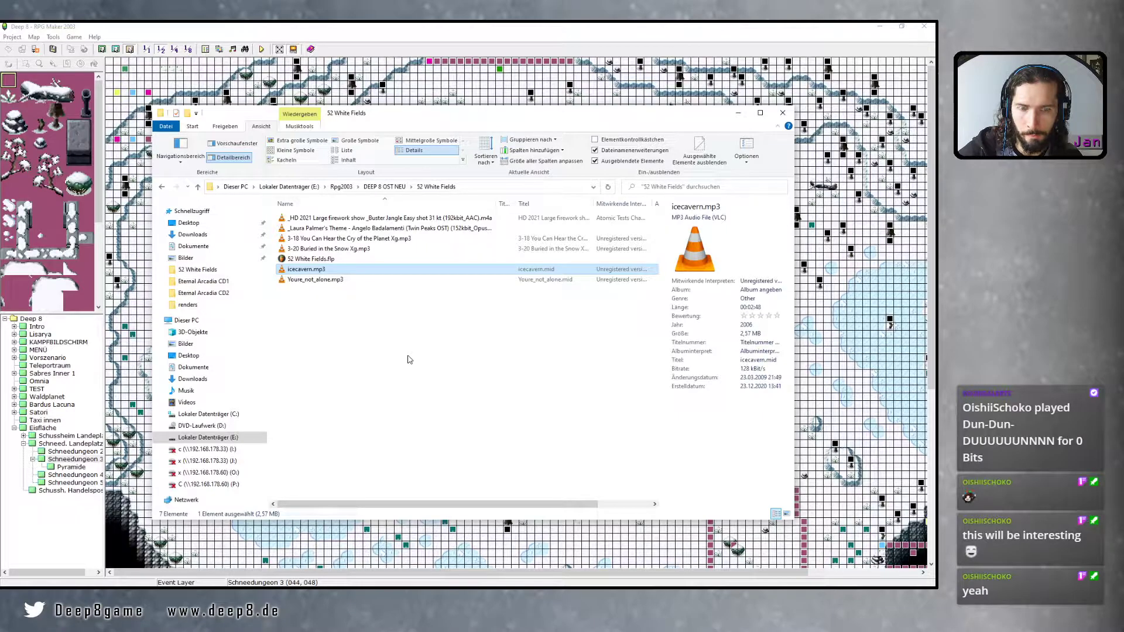
pyautogui.press('Down')
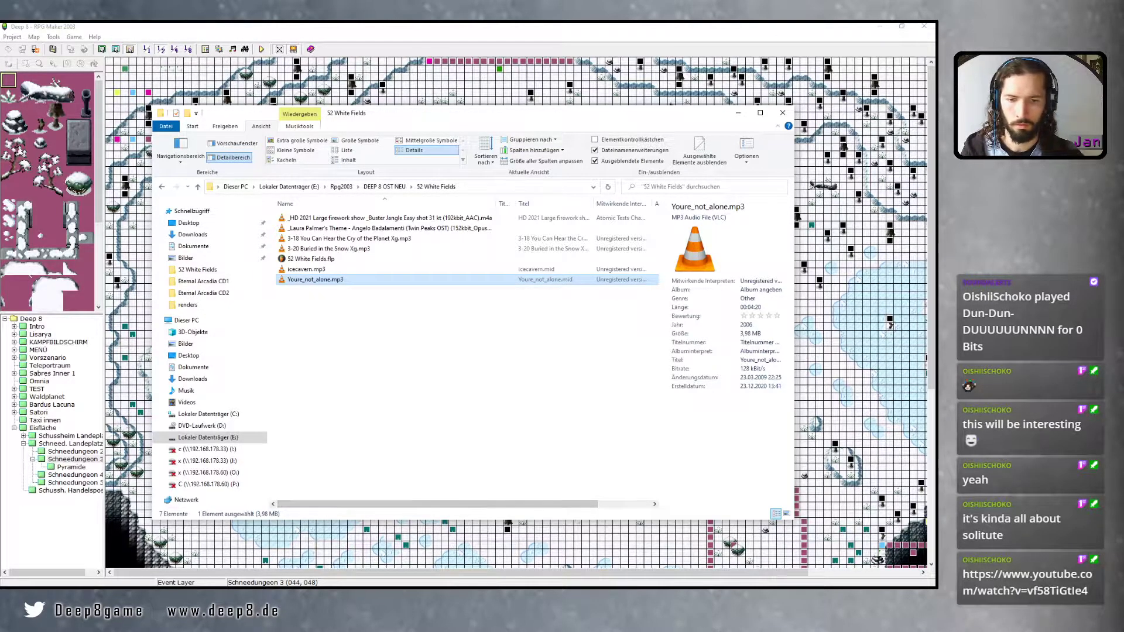
# Switch to Microsoft Edge and open YouTube in the empty new tab
pyautogui.hotkey('alt', 'Tab')
pyautogui.click(244, 28)
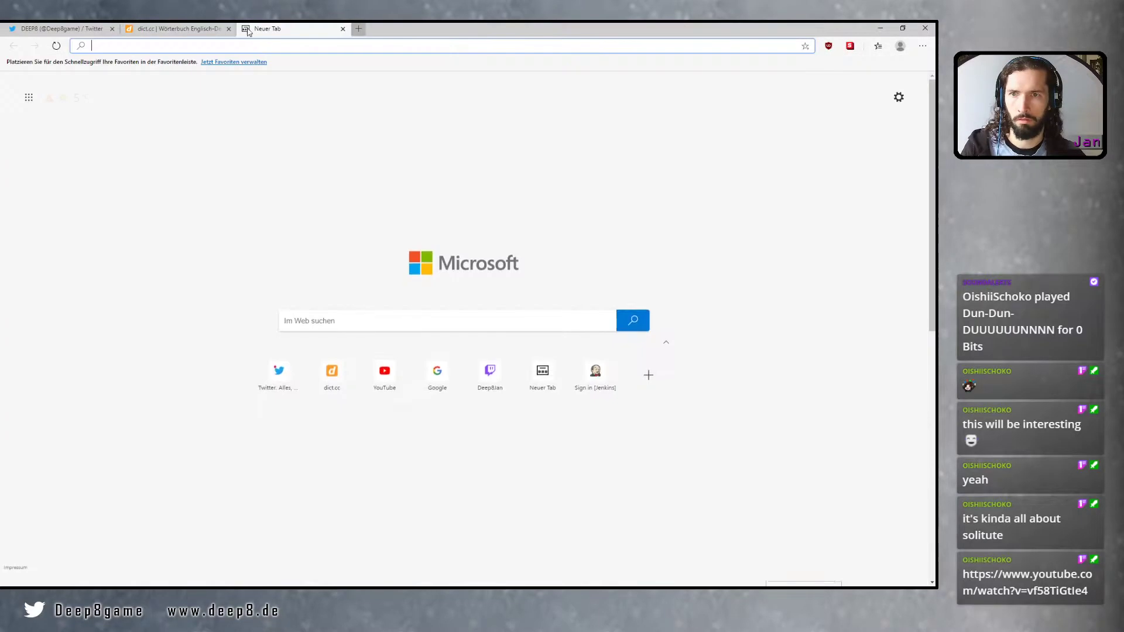
pyautogui.click(376, 381)
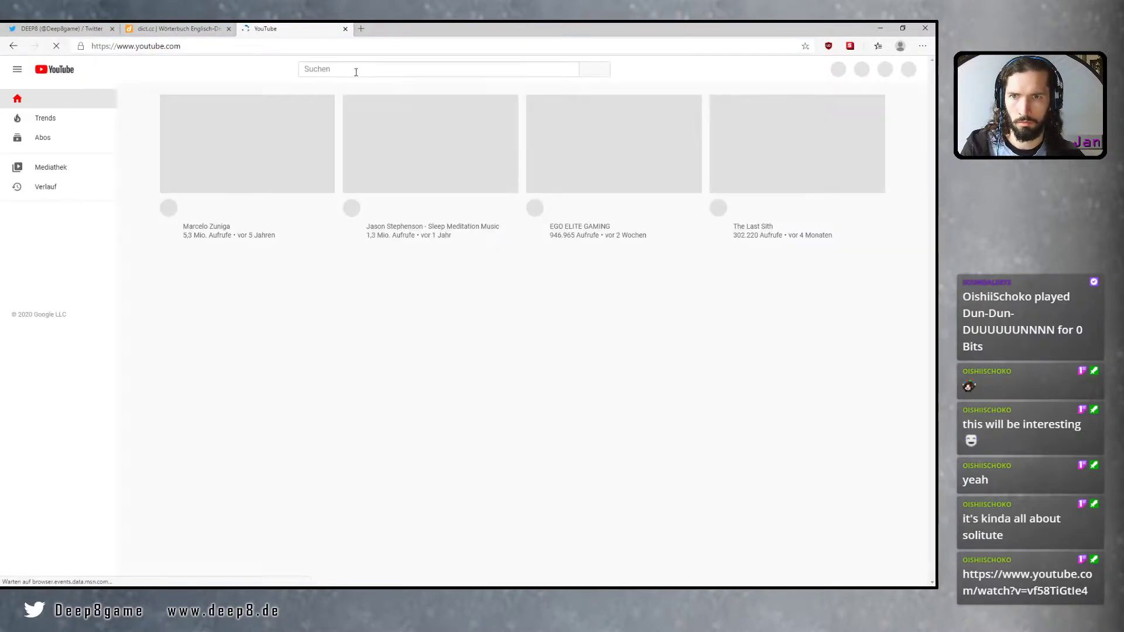
# Search YouTube for "secret of mana a wish crystal forest"
pyautogui.write('s')
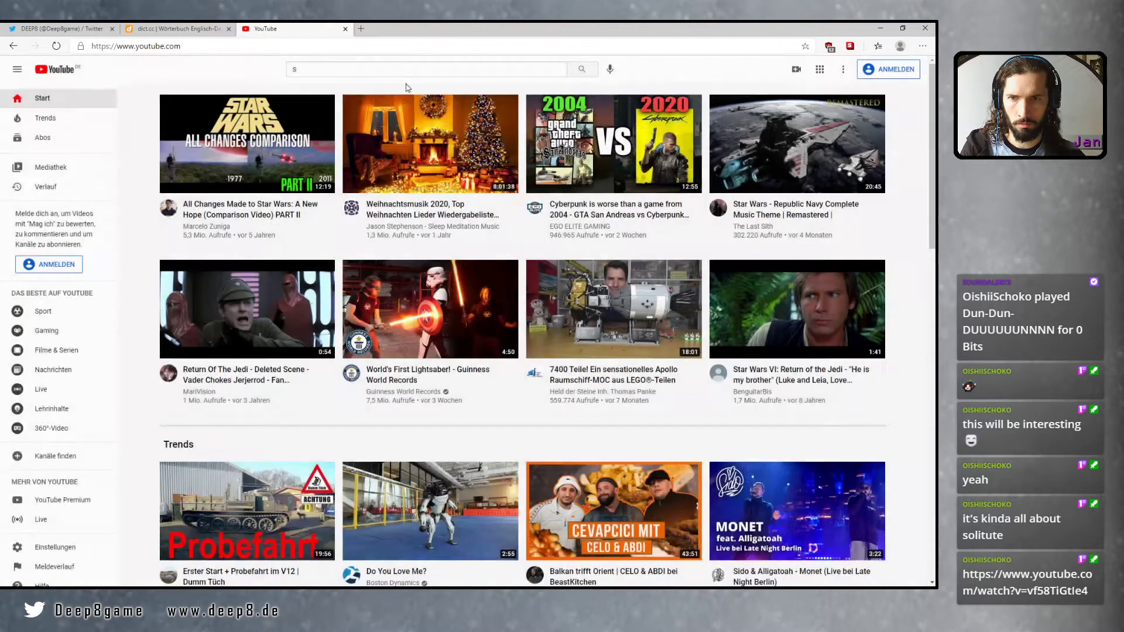
pyautogui.click(364, 71)
pyautogui.write('ecret ')
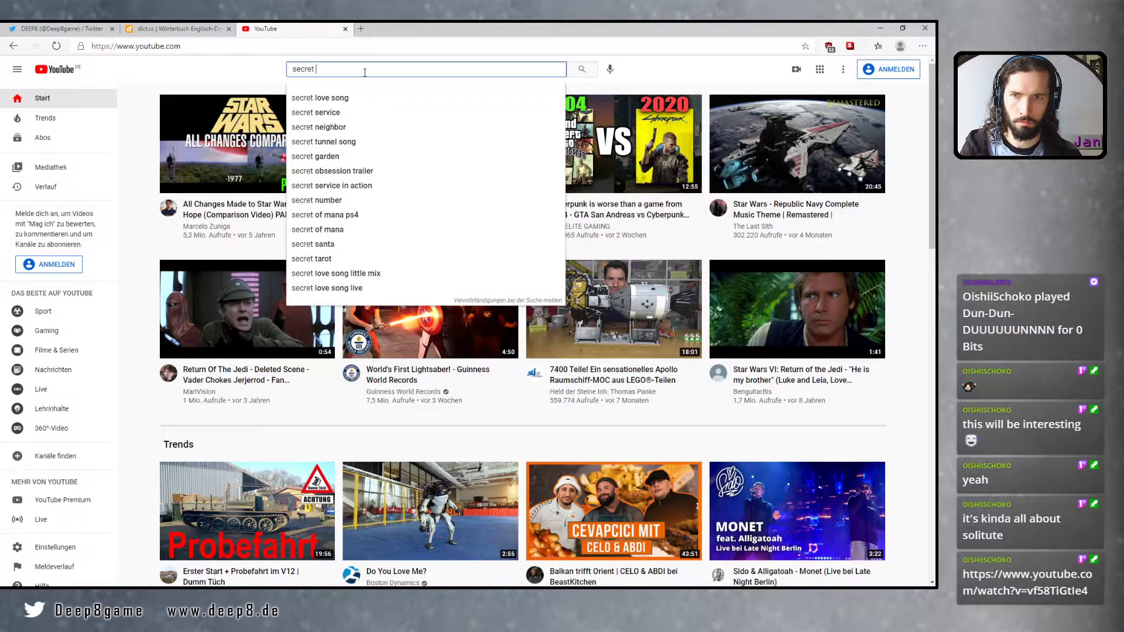
pyautogui.write('of mana a w')
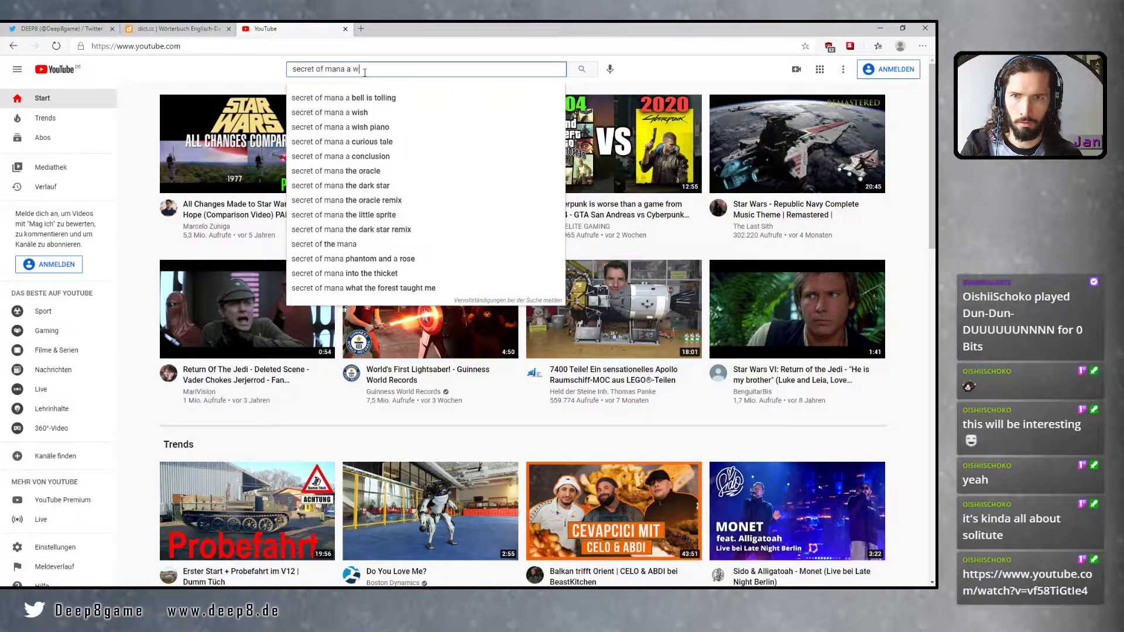
pyautogui.write('ish')
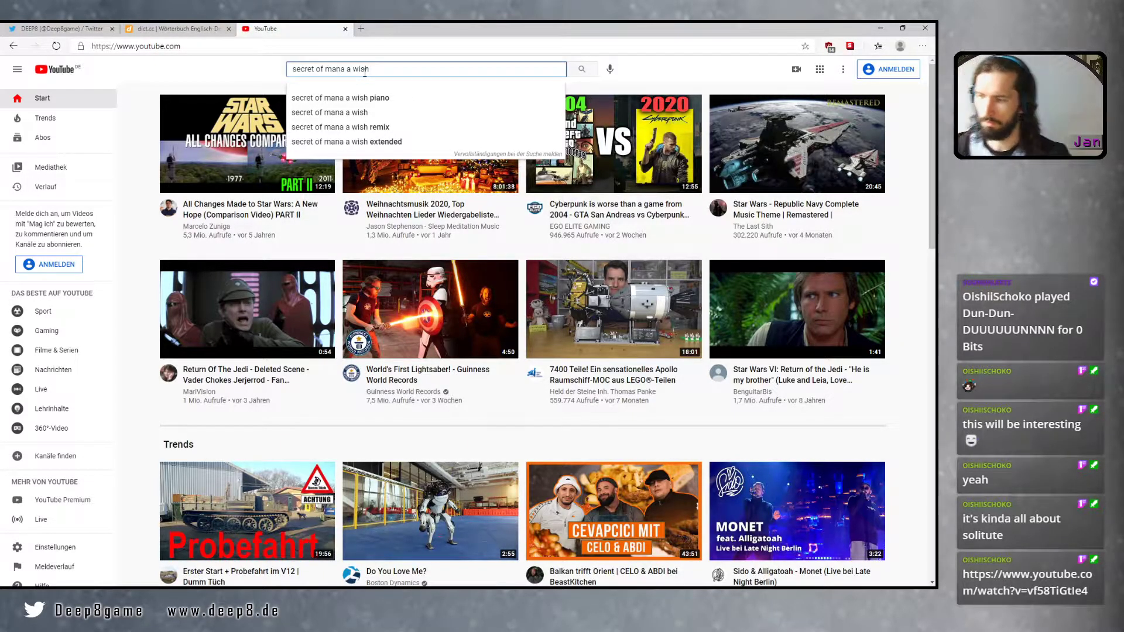
pyautogui.write('crystal ')
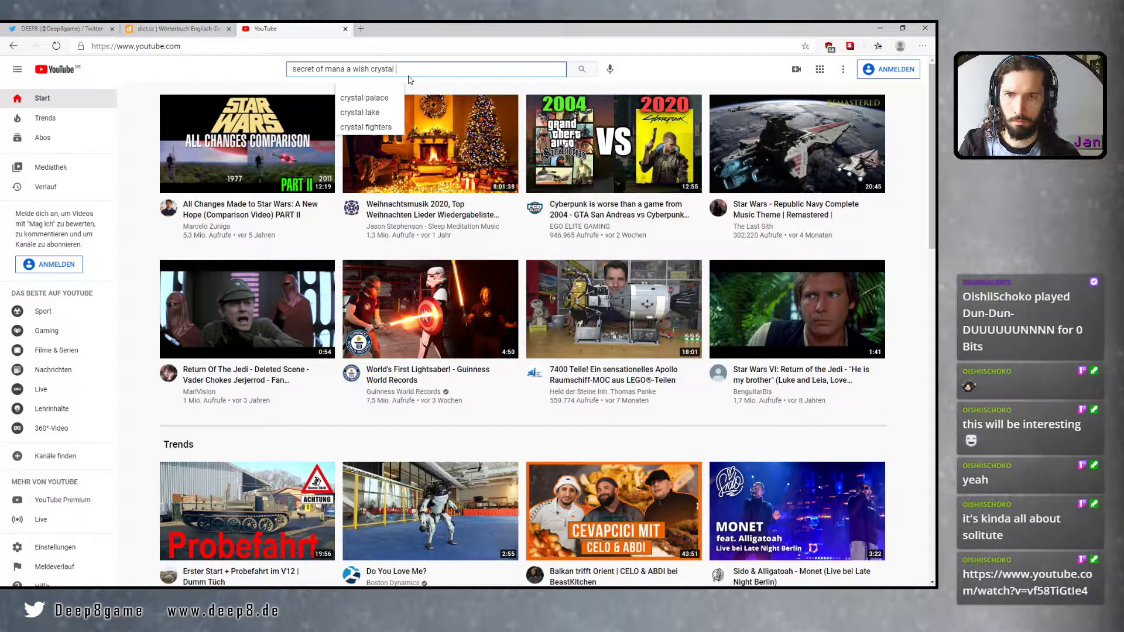
pyautogui.write('forest')
pyautogui.press('Return')
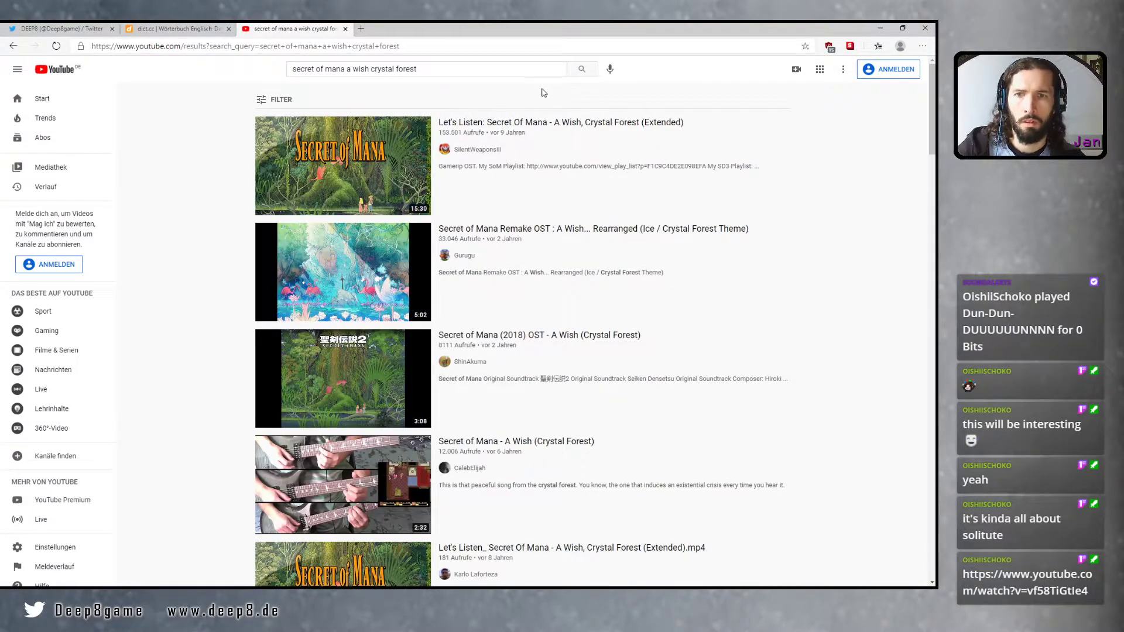
# Play the video "Let's Listen: Secret Of Mana - A Wish, Crystal Forest (Extended)" and lower its volume slightly
pyautogui.click(561, 123)
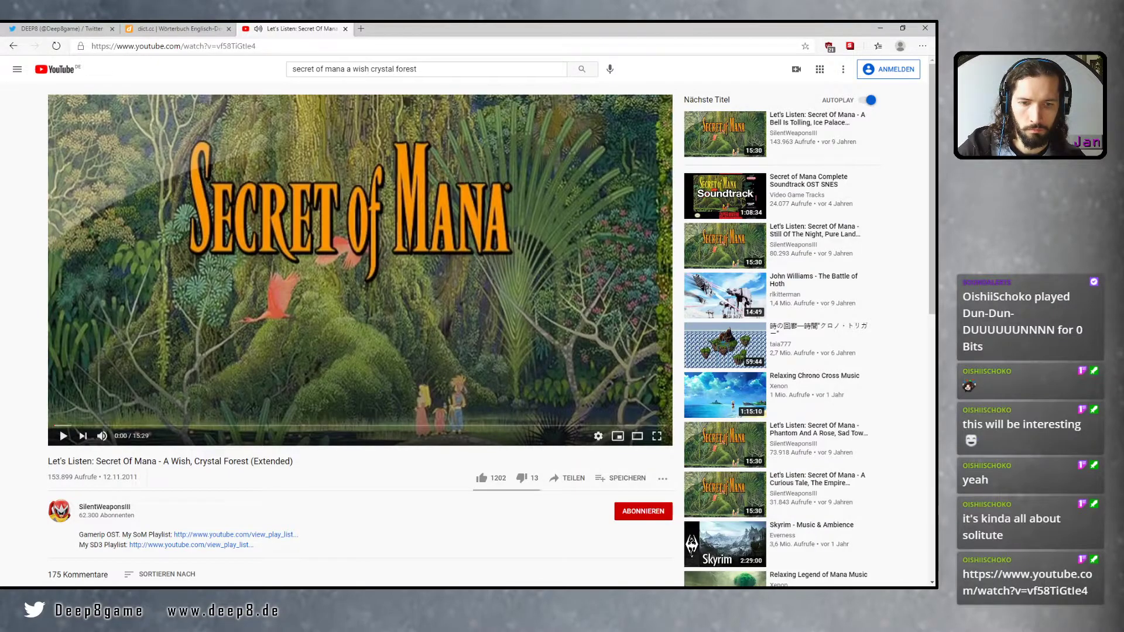
pyautogui.click(0, 384)
pyautogui.click(117, 540)
pyautogui.click(0, 384)
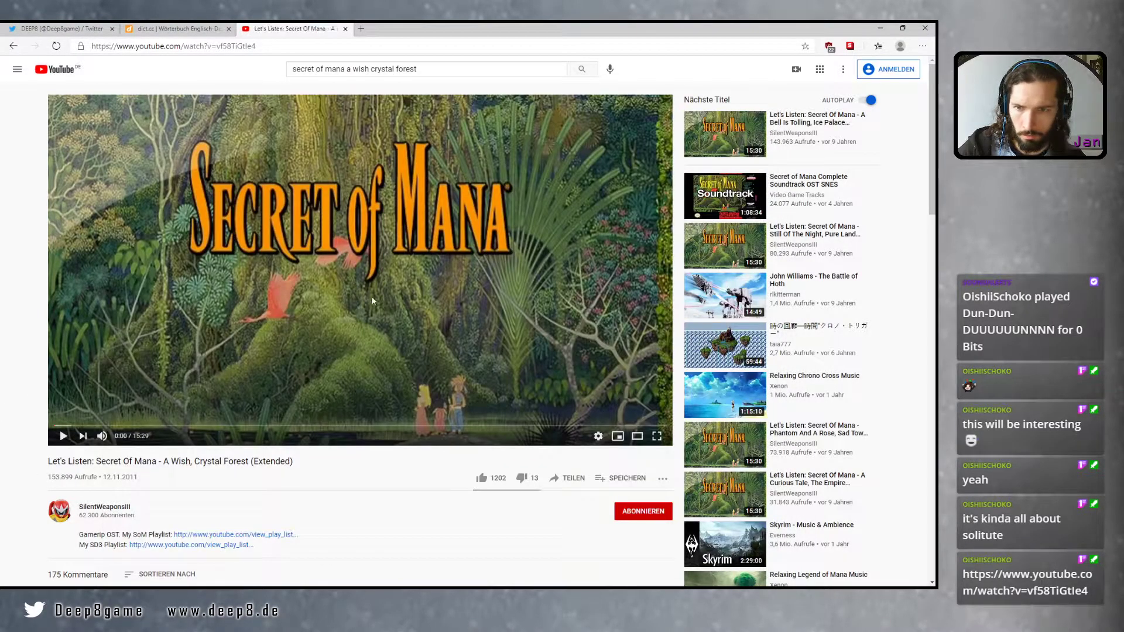
pyautogui.click(465, 265)
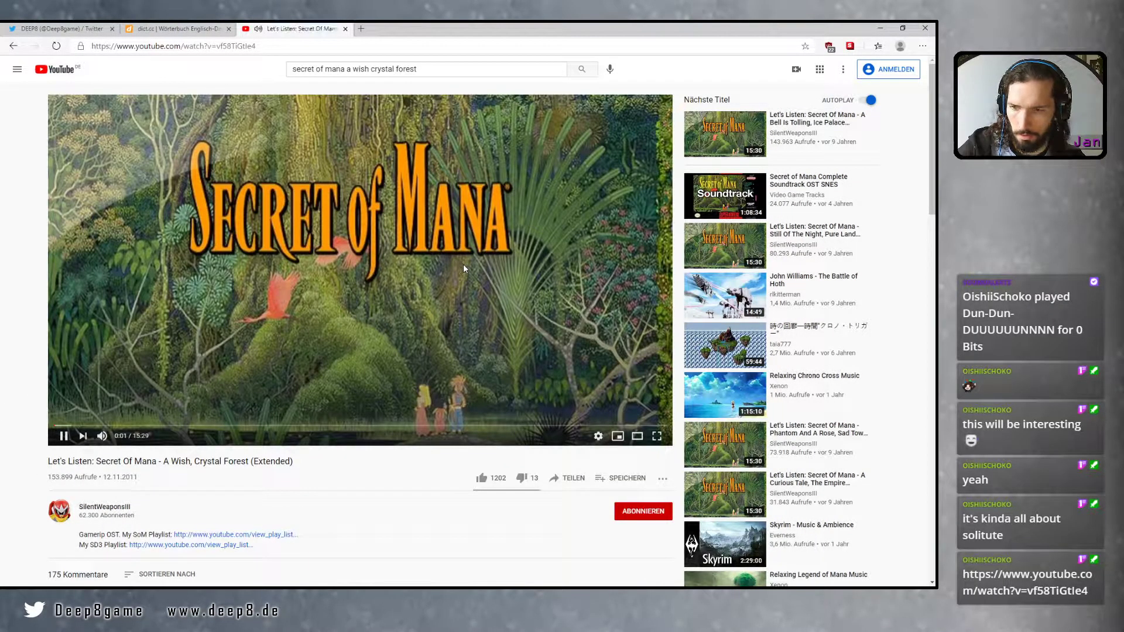
pyautogui.moveTo(104, 439)
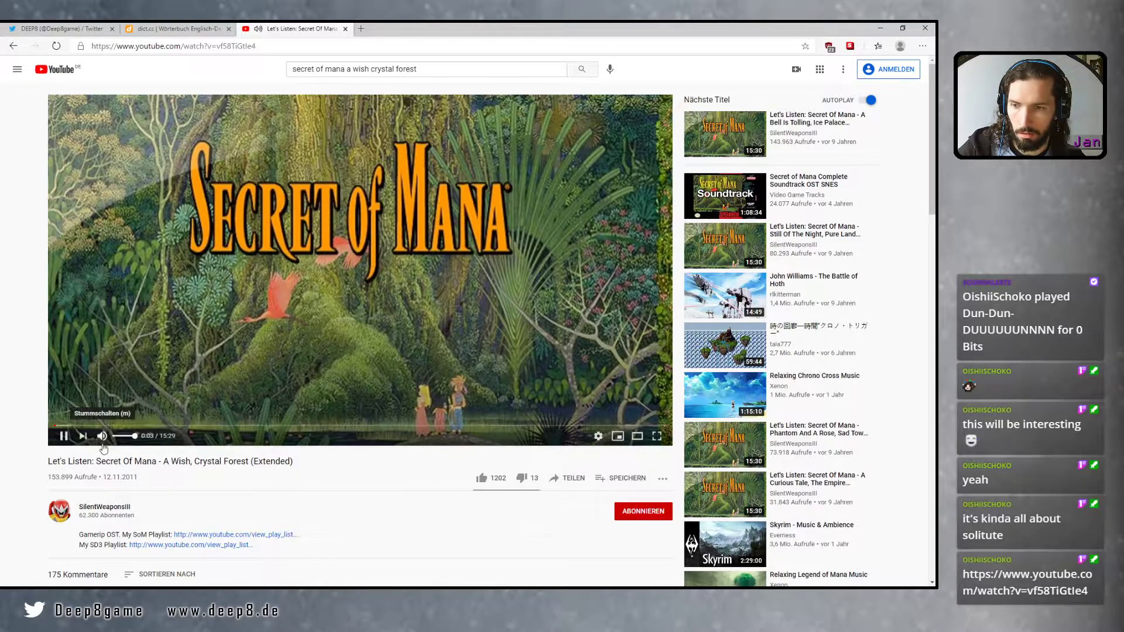
pyautogui.moveTo(132, 441); pyautogui.dragTo(128, 443)
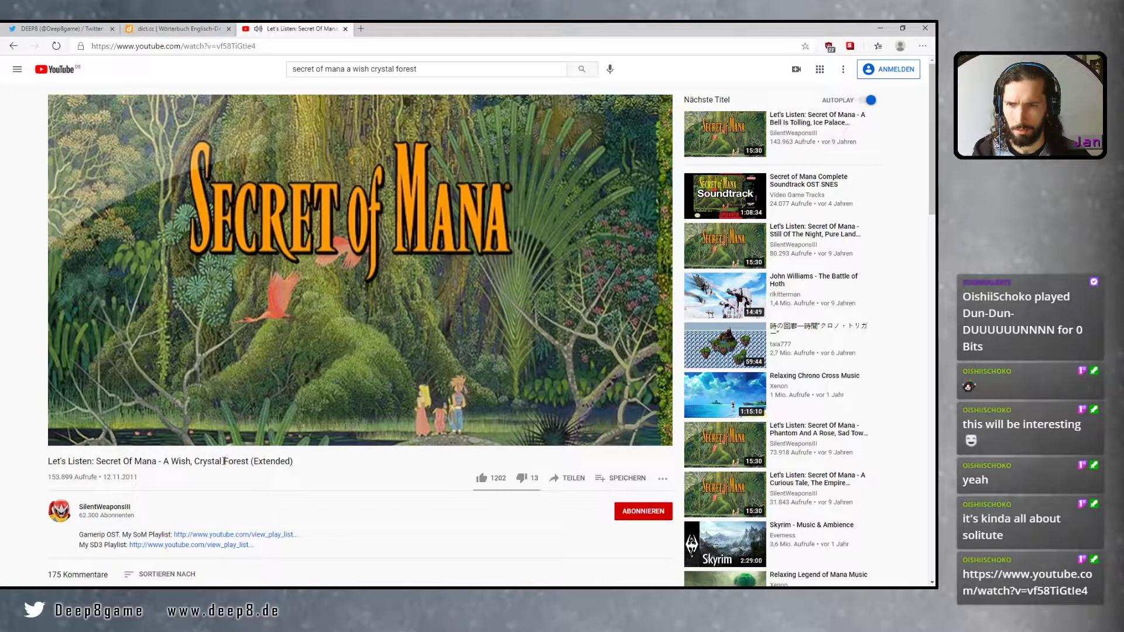
# Return to the search results, play "Secret of Mana (2018) OST - A Wish (Crystal Forest)" and look through its page
pyautogui.click(582, 69)
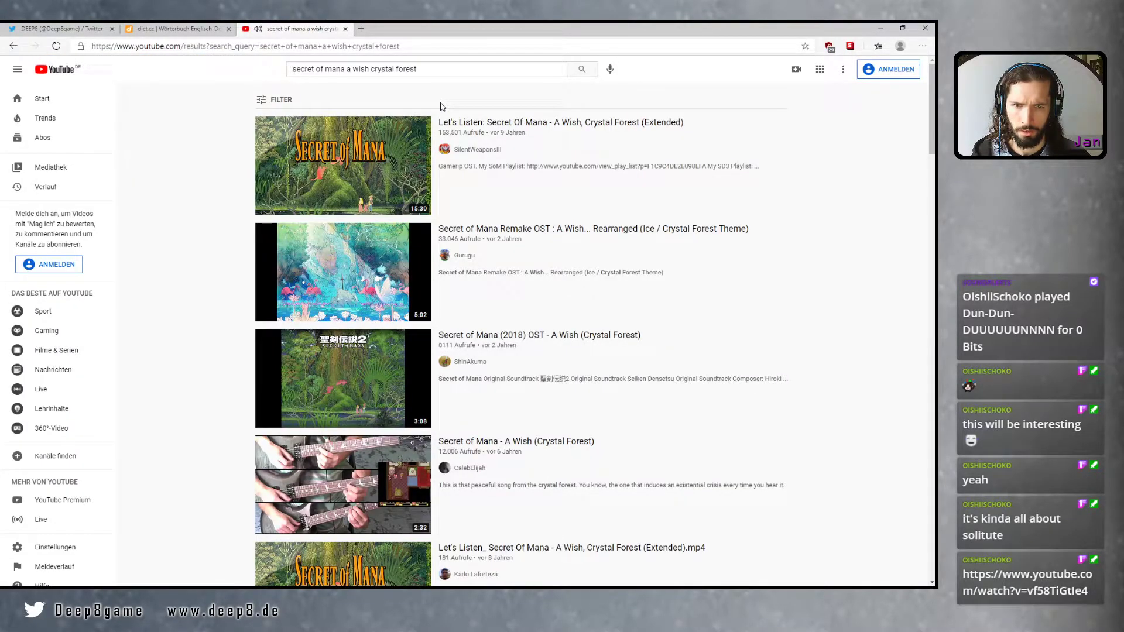
pyautogui.click(569, 339)
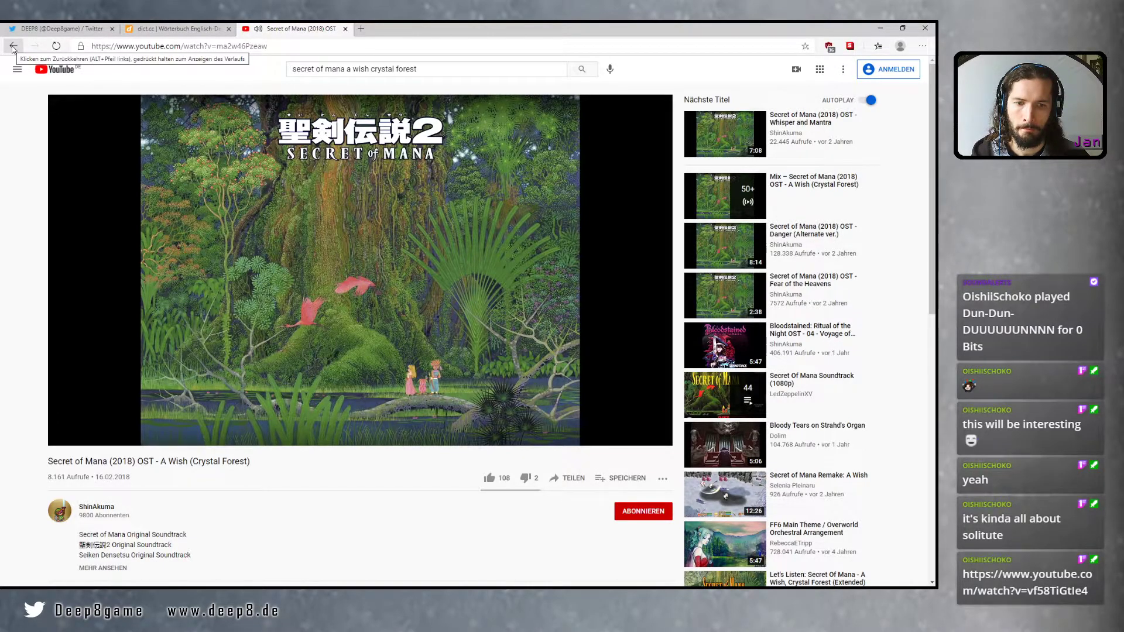
pyautogui.scroll(-1, 2, 291)
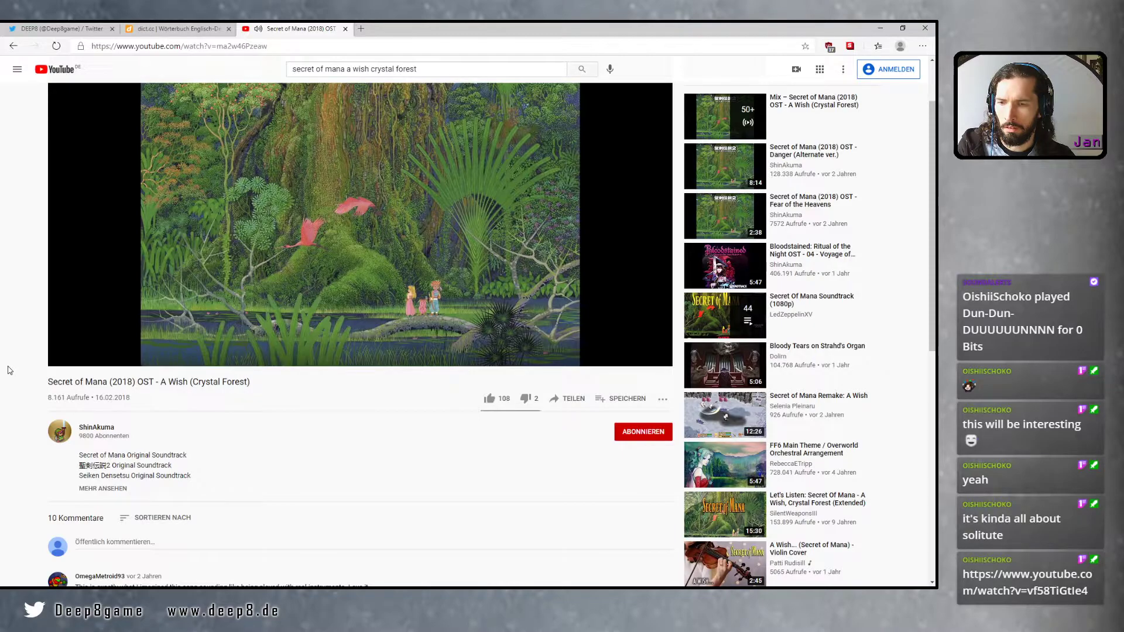
pyautogui.scroll(-1, 9, 370)
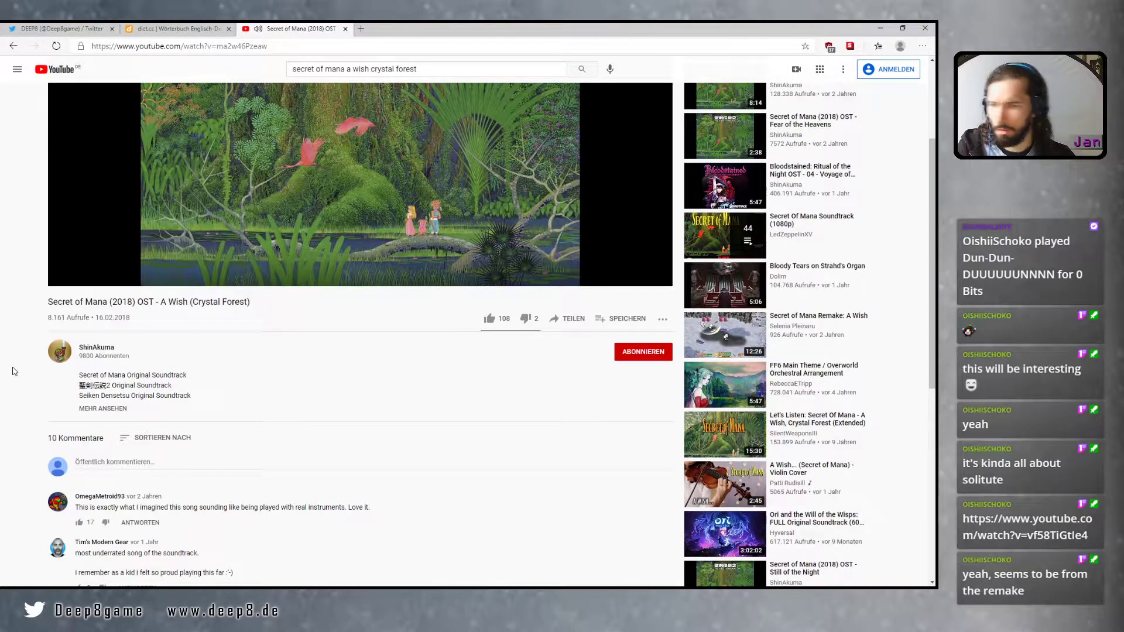
pyautogui.scroll(1, 14, 372)
# Shorten the YouTube search to "secret of mana a wish" and play "Secret Of Mana Soundtrack: A Wish (1080p)"
pyautogui.click(13, 46)
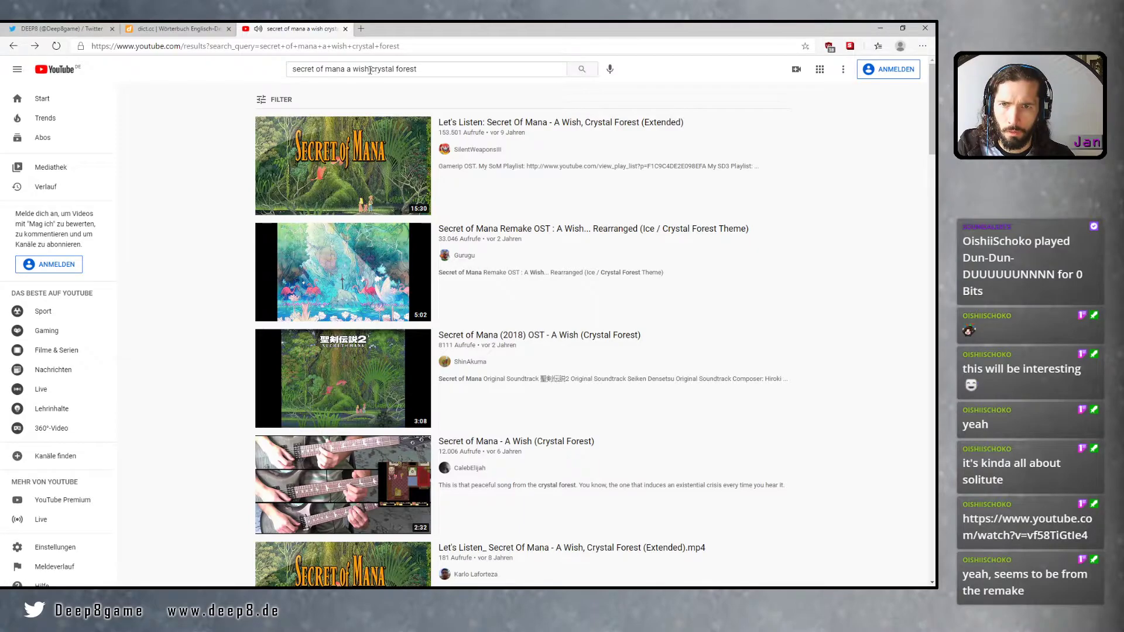
pyautogui.moveTo(369, 70); pyautogui.dragTo(492, 69)
pyautogui.press('BackSpace')
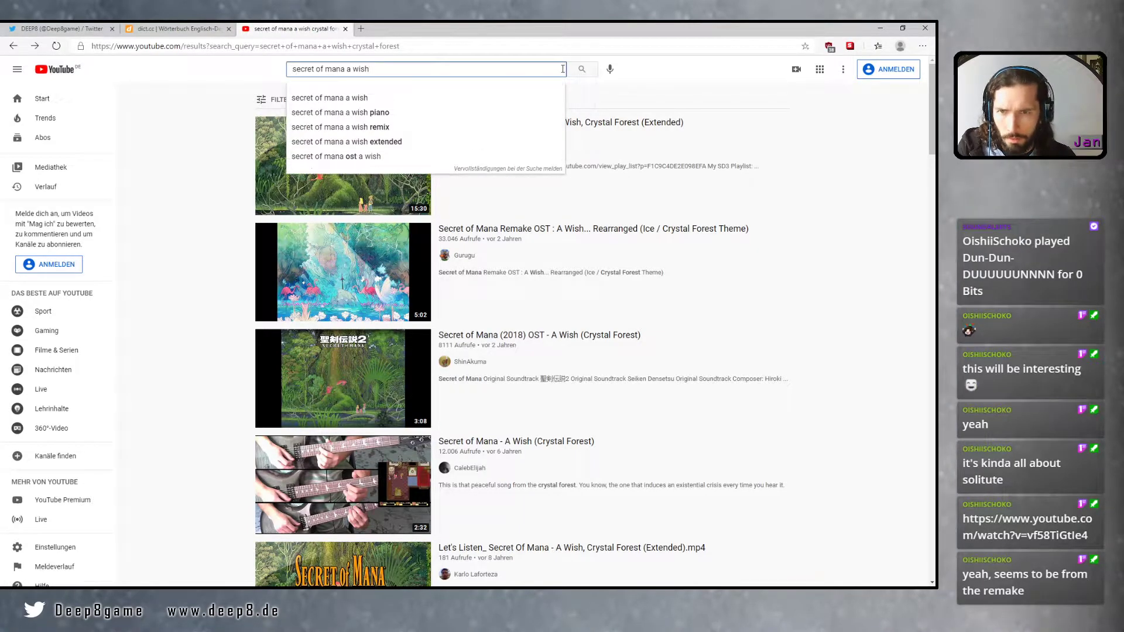
pyautogui.press('Return')
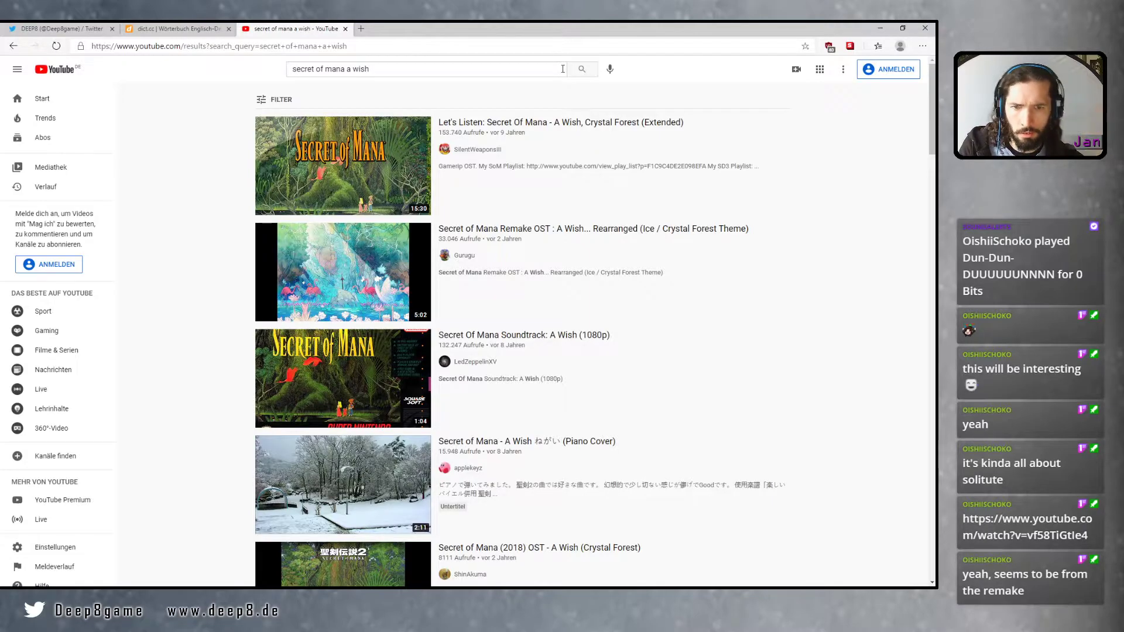
pyautogui.click(360, 391)
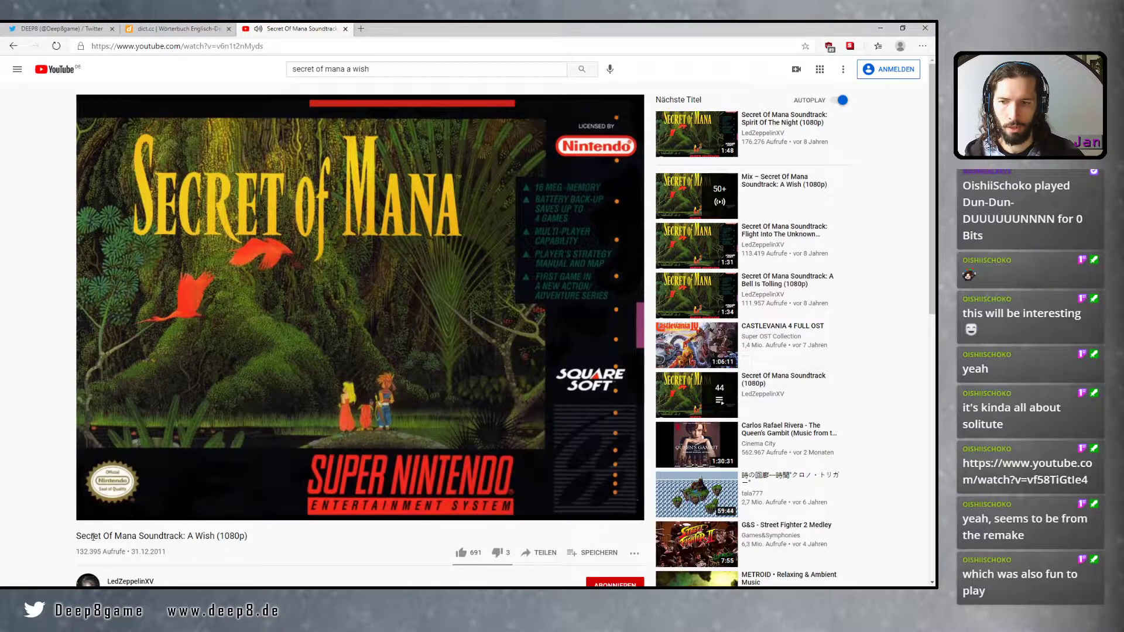
pyautogui.moveTo(77, 537); pyautogui.dragTo(135, 536)
pyautogui.rightClick(124, 536)
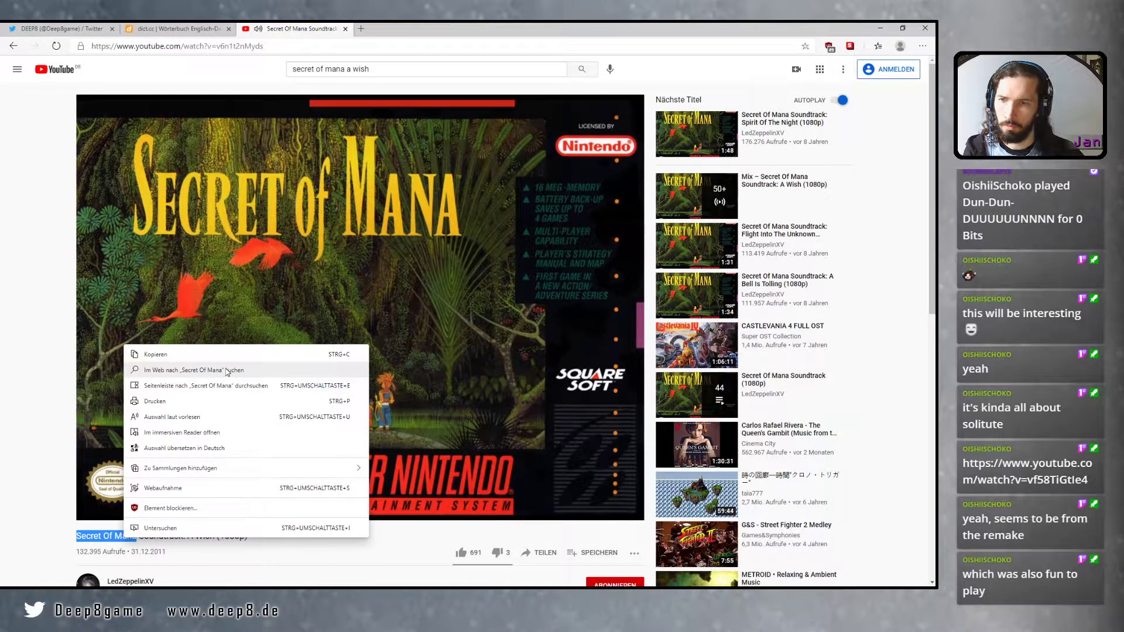
pyautogui.click(114, 534)
# Copy "Secret Of Mana" from the video title, search the web for "secret of mana remake" in a new tab and show the image results
pyautogui.moveTo(77, 537); pyautogui.dragTo(137, 535)
pyautogui.hotkey('ctrl', 'c')
pyautogui.click(361, 28)
pyautogui.hotkey('ctrl', 'v')
pyautogui.write('remake')
pyautogui.press('Return')
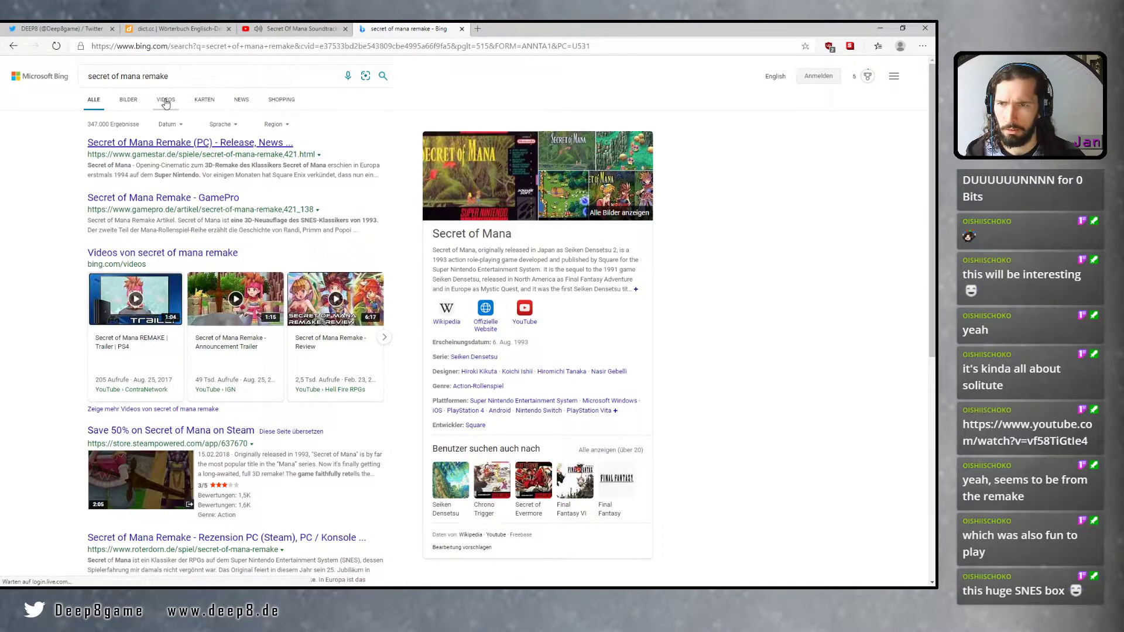
pyautogui.click(128, 100)
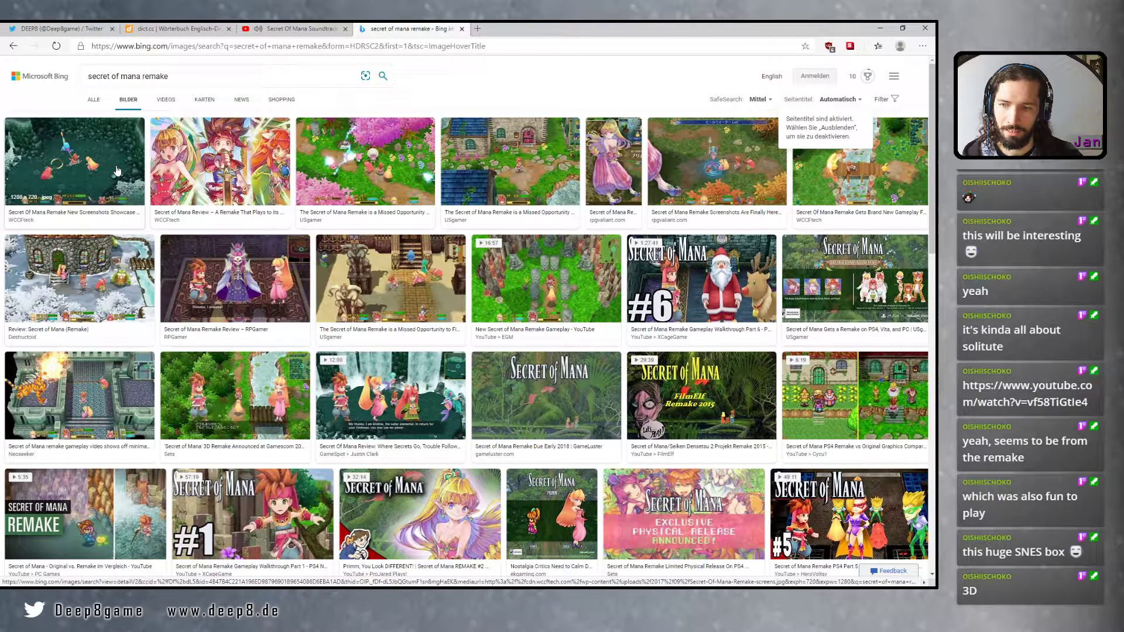
# View the first Secret of Mana remake screenshot, close the image search and return to the video "Secret Of Mana Soundtrack: A Wish (1080p)"
pyautogui.click(117, 171)
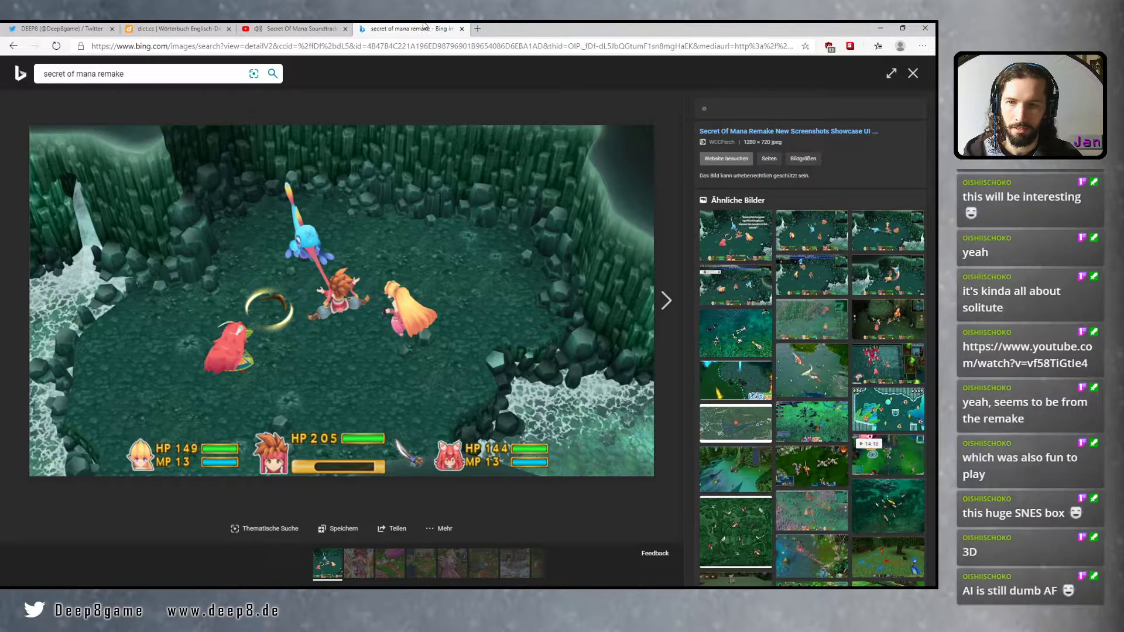
pyautogui.click(462, 28)
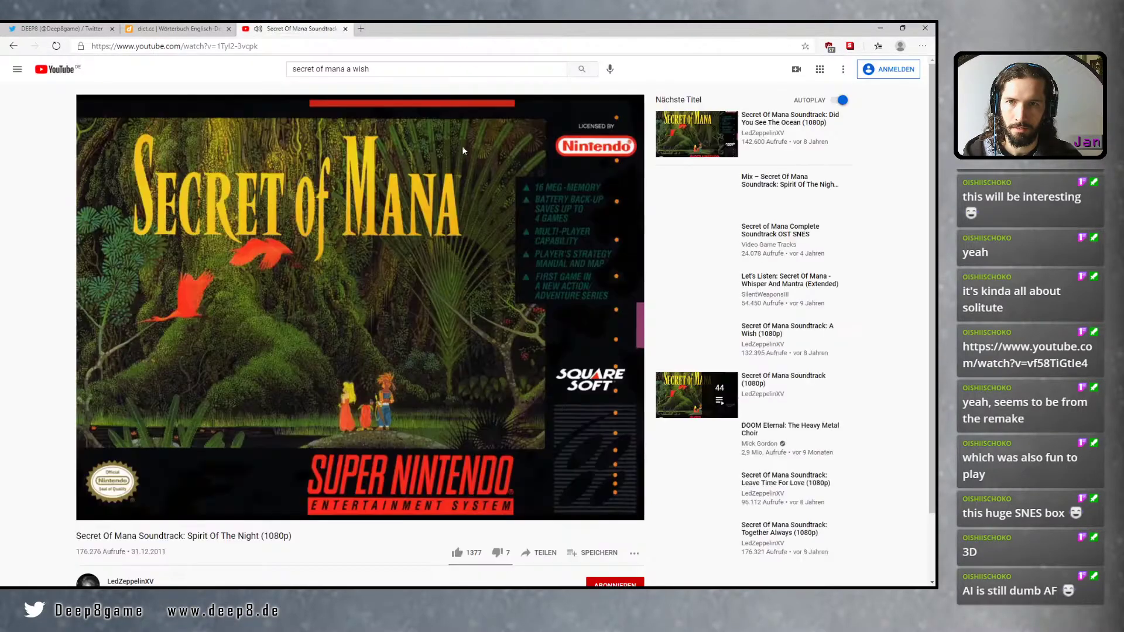
pyautogui.hotkey('alt', 'Left')
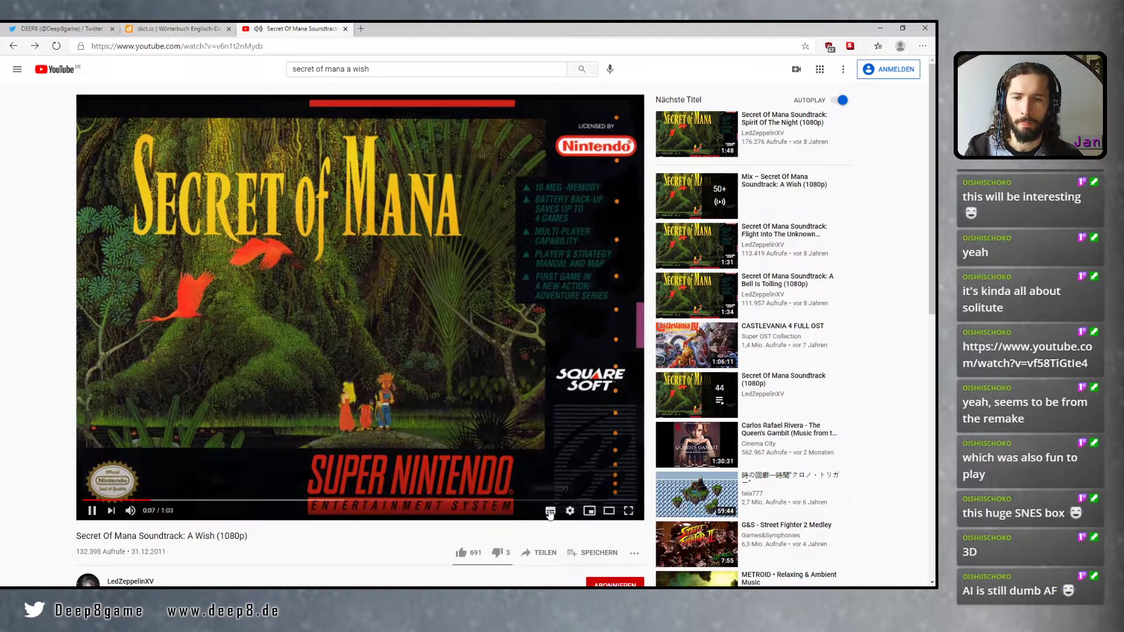
# Look up "reed instrument" in the dict.cc English-German dictionary and go back to the playing video
pyautogui.click(187, 29)
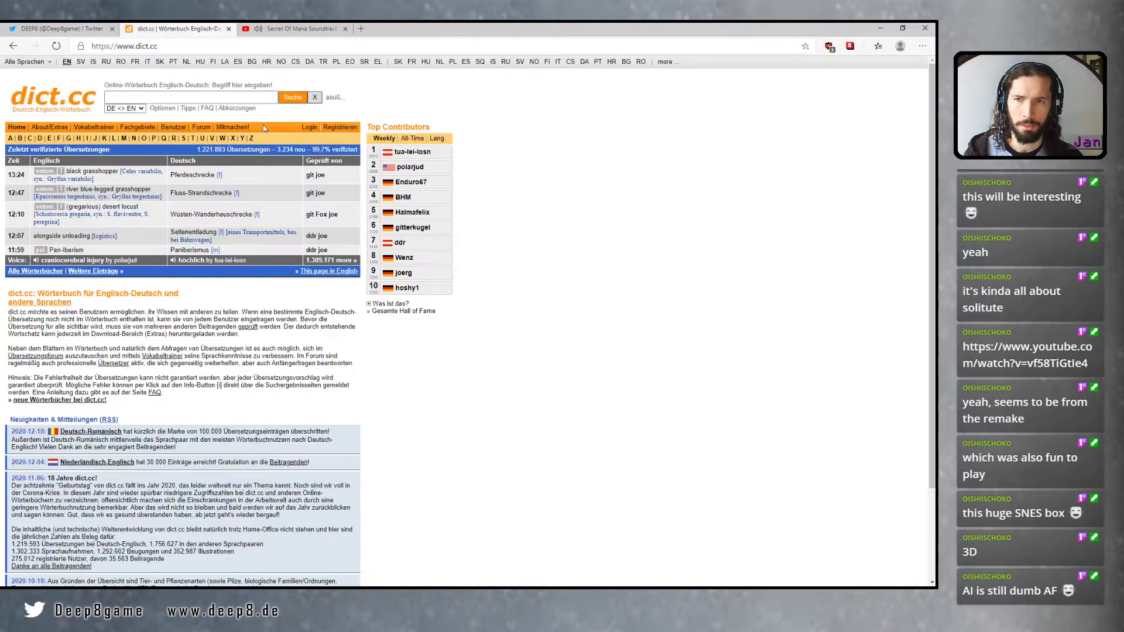
pyautogui.write('ree')
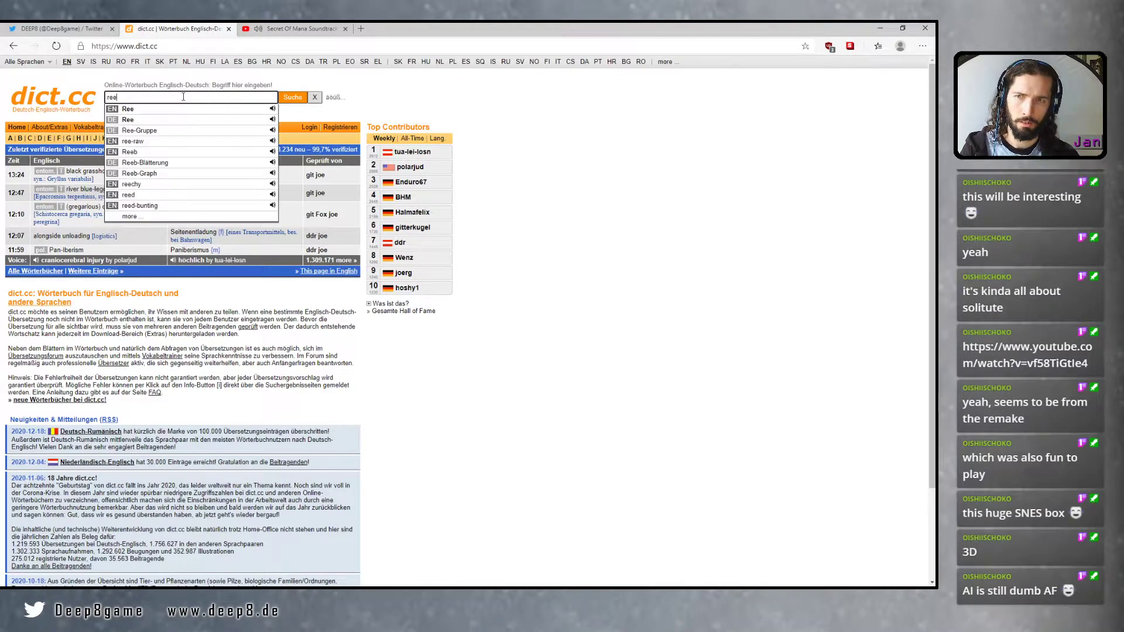
pyautogui.write('d ins')
pyautogui.press('Down')
pyautogui.press('Return')
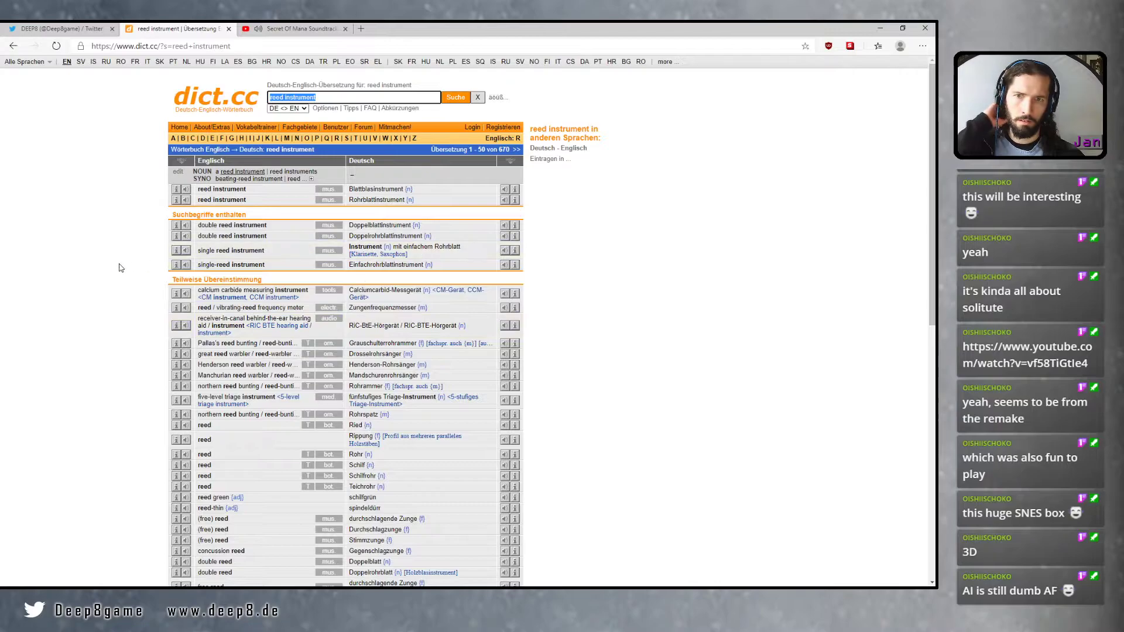
pyautogui.click(119, 261)
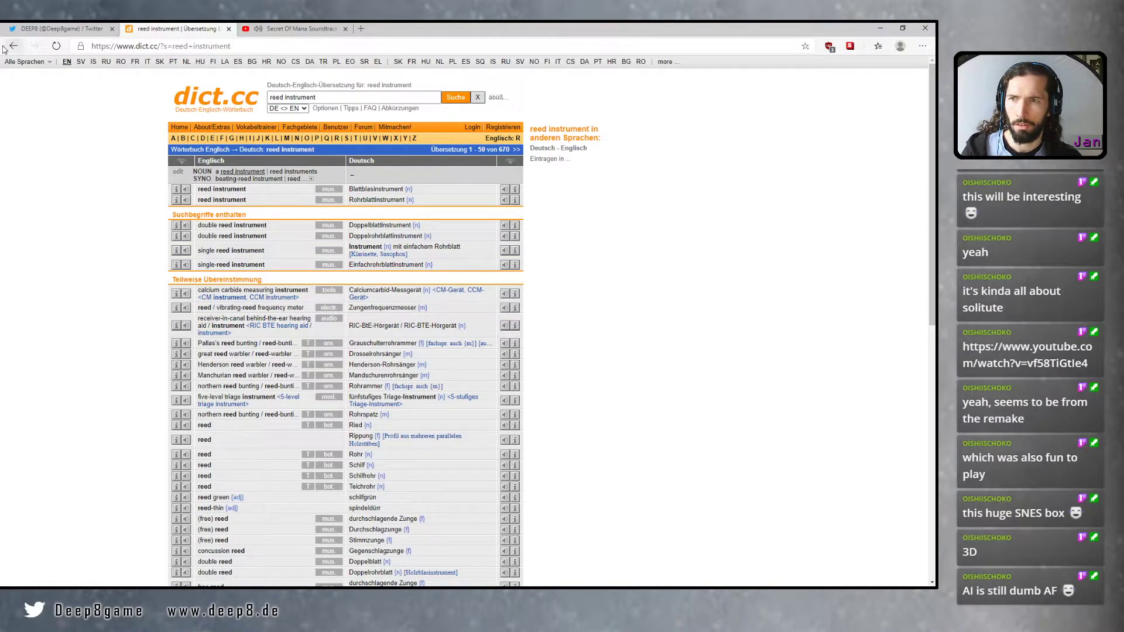
pyautogui.click(296, 28)
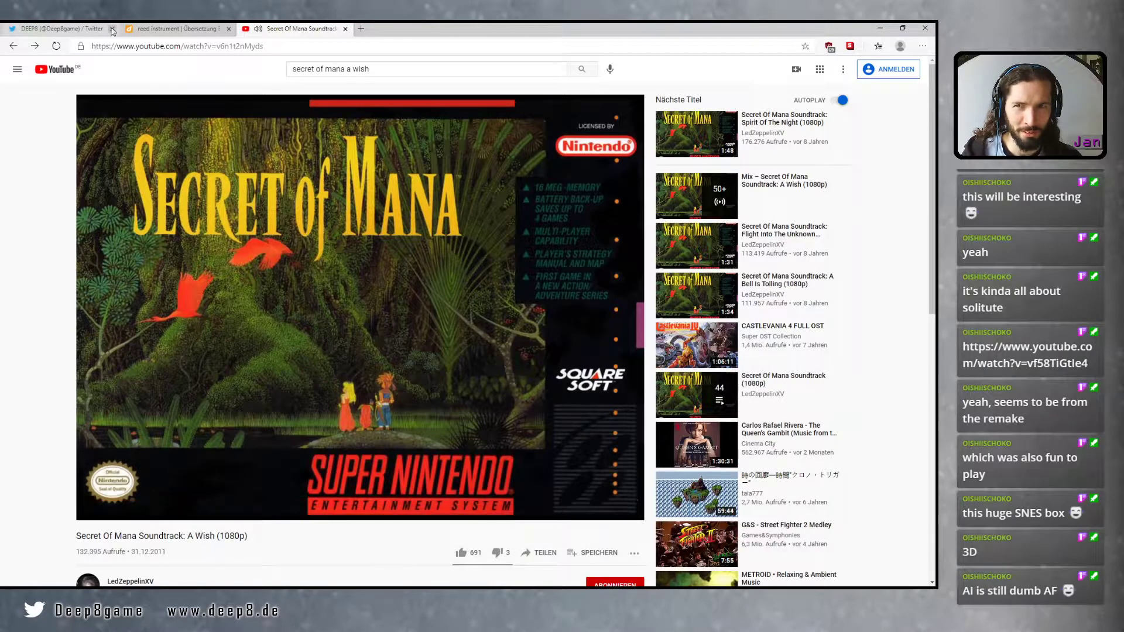
# Look up "oboe" and its English pronunciation on dict.cc, and pause the Secret of Mana video
pyautogui.click(132, 27)
pyautogui.tripleClick(314, 97)
pyautogui.write('oboe')
pyautogui.press('Return')
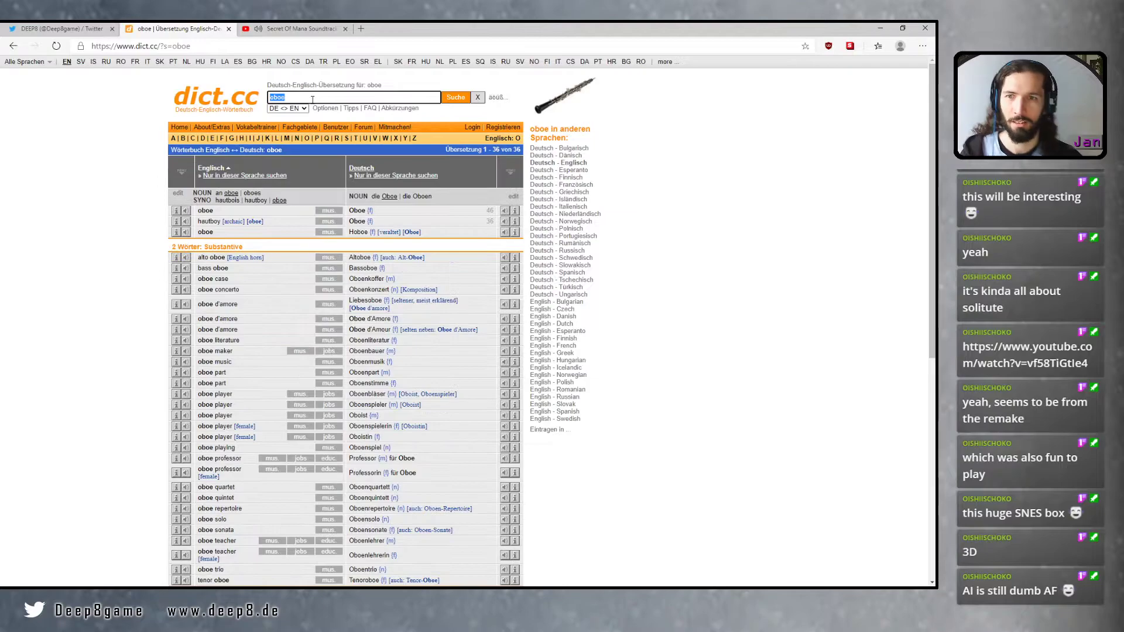
pyautogui.click(183, 212)
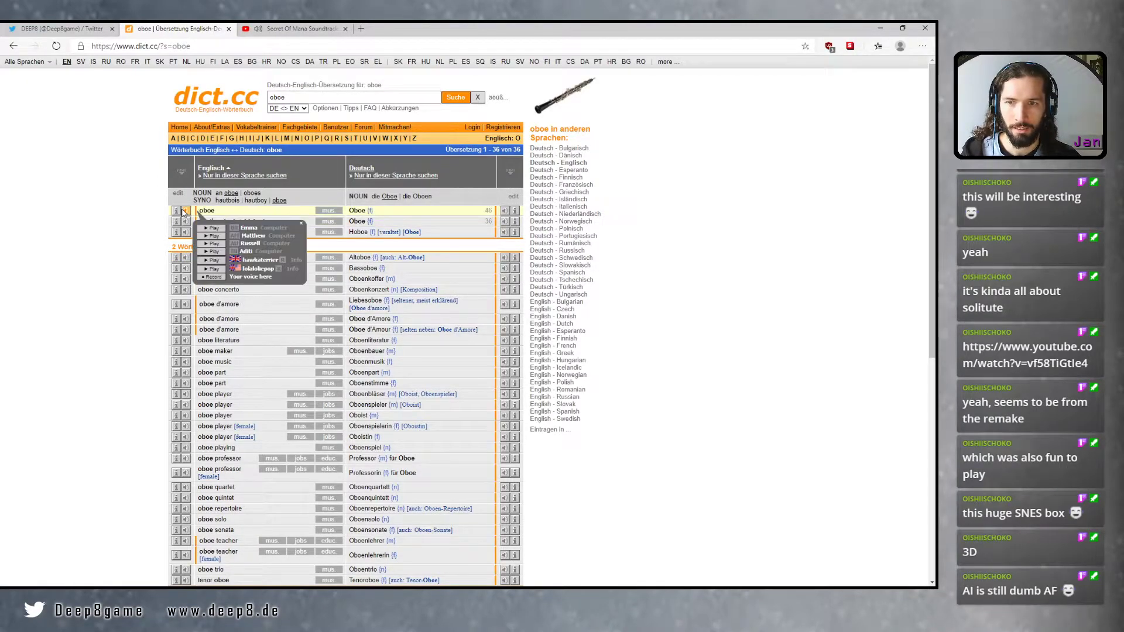
pyautogui.click(111, 255)
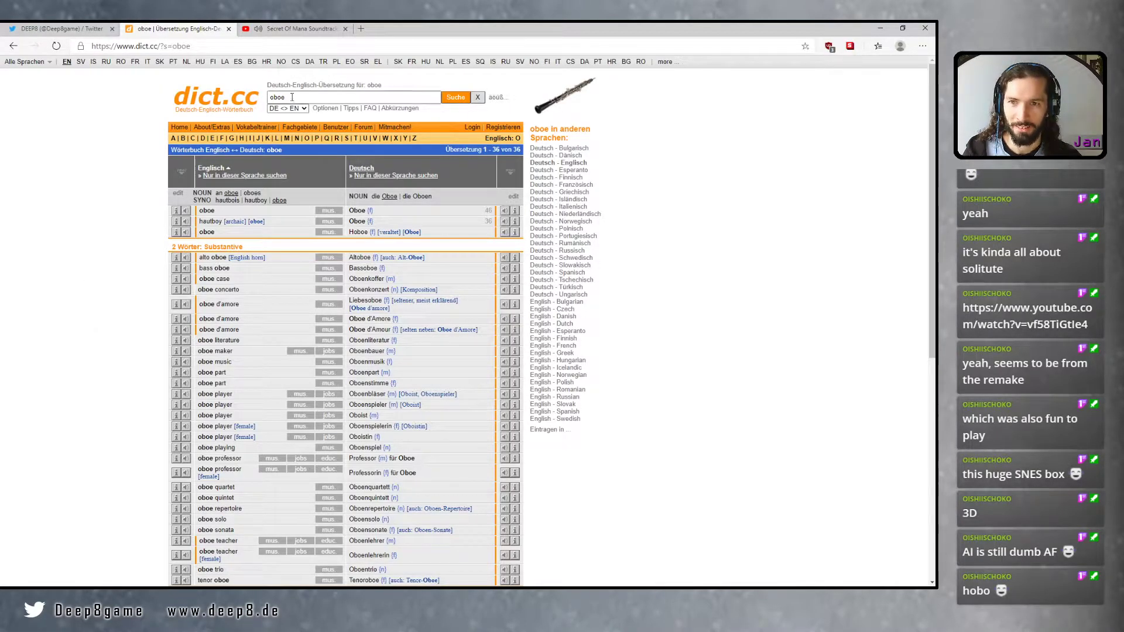
pyautogui.click(293, 28)
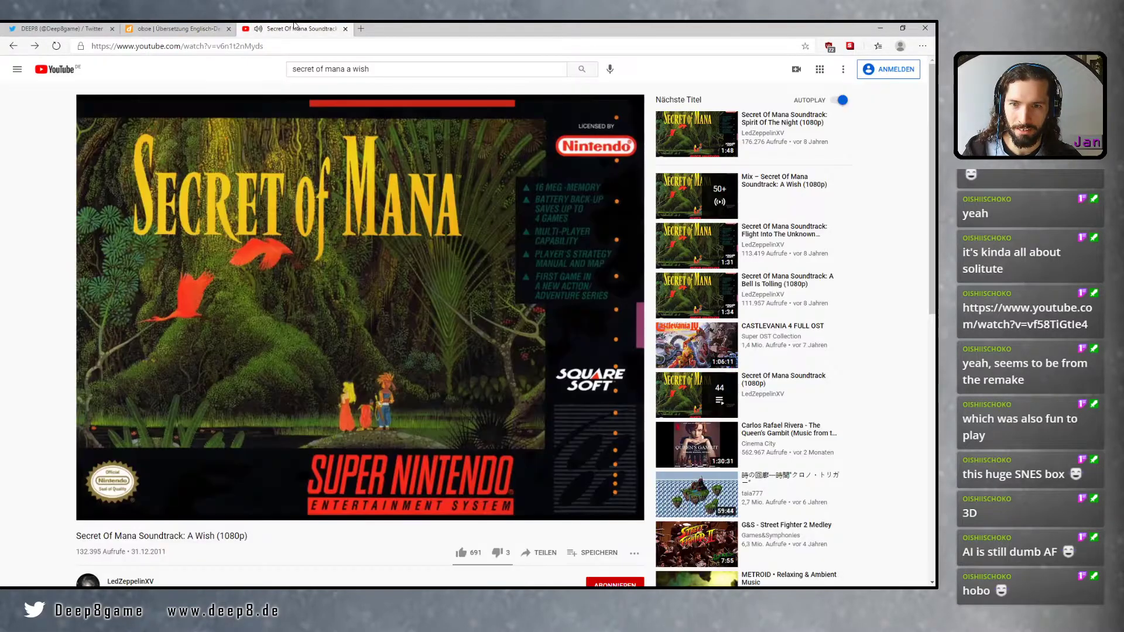
pyautogui.click(382, 258)
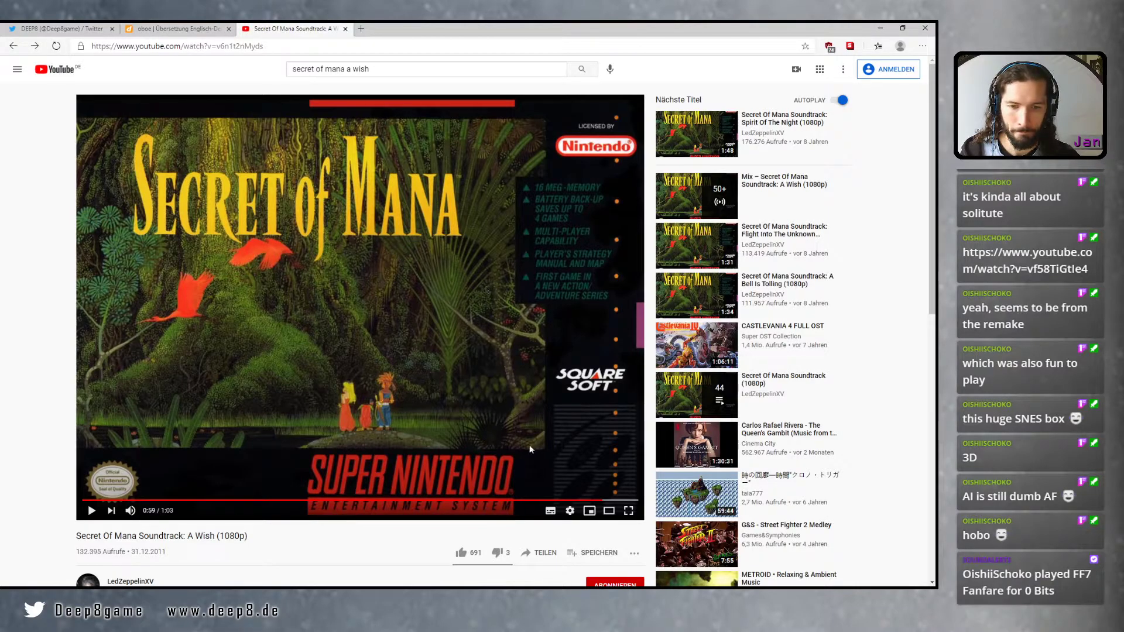
# Switch to FL Studio, add Kontakt as an instrument on playlist track 6 and open its plugin window
pyautogui.moveTo(678, 598)
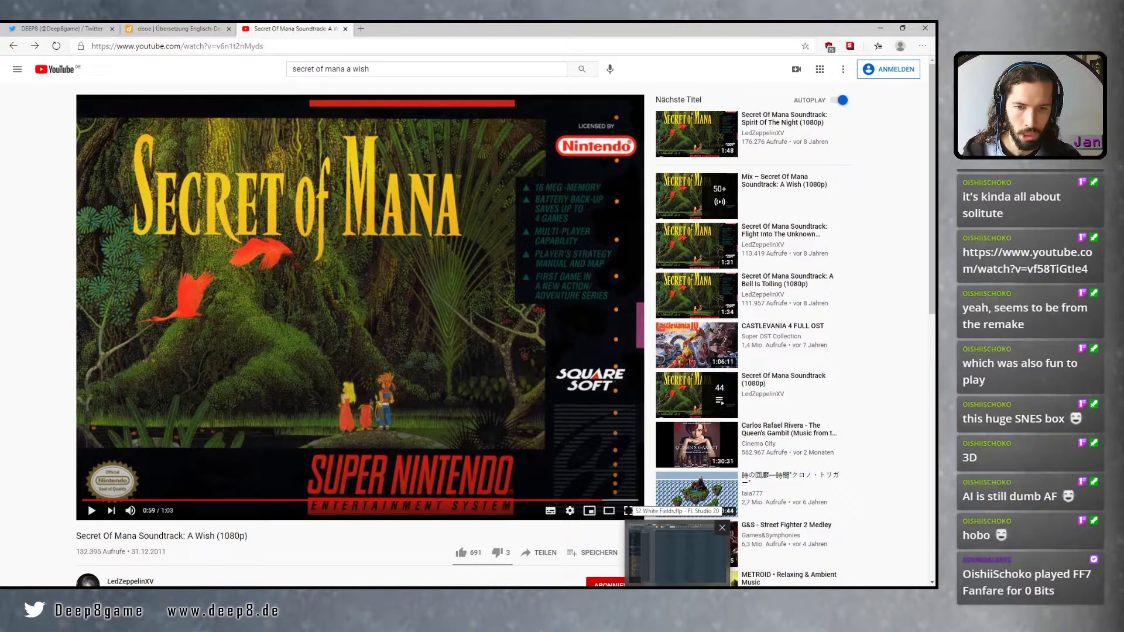
pyautogui.click(678, 554)
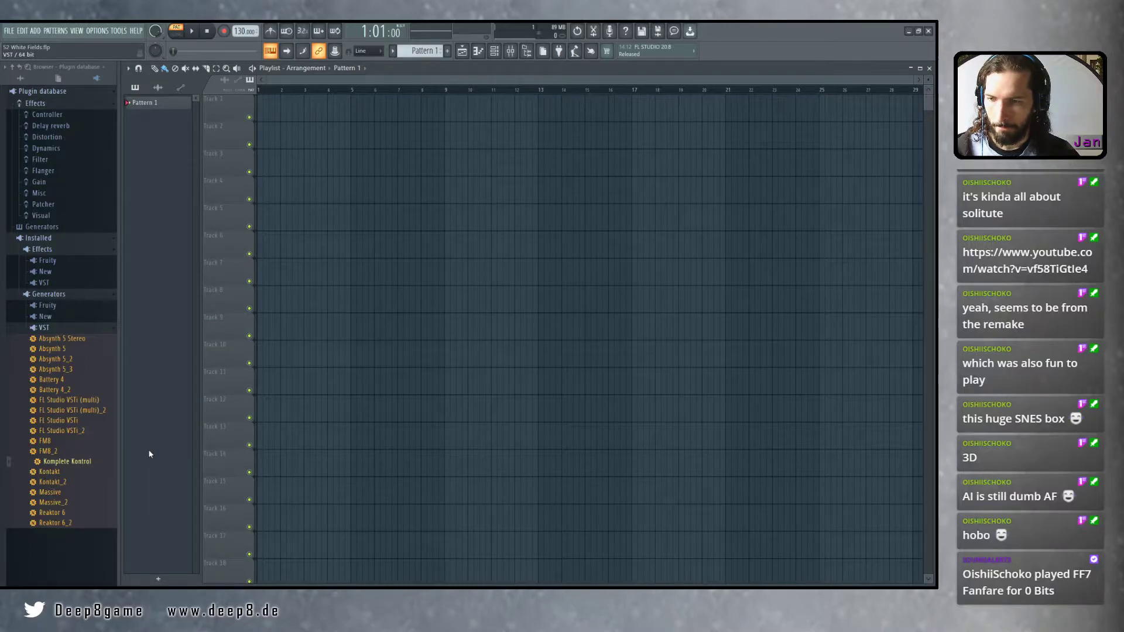
pyautogui.doubleClick(51, 473)
pyautogui.moveTo(52, 478); pyautogui.dragTo(235, 254)
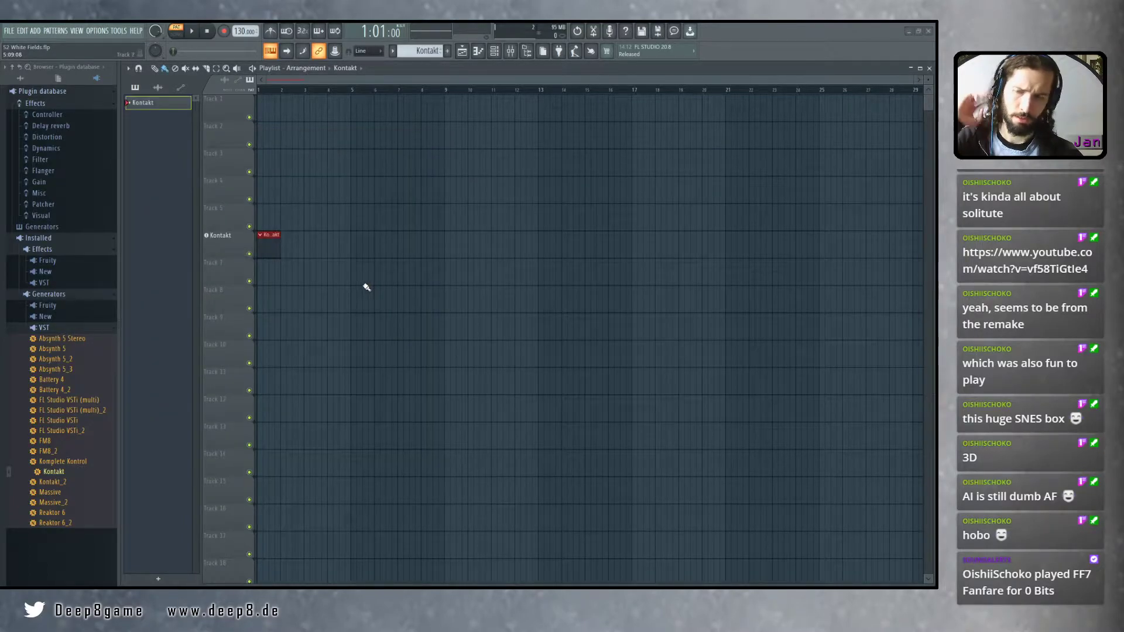
pyautogui.click(226, 244)
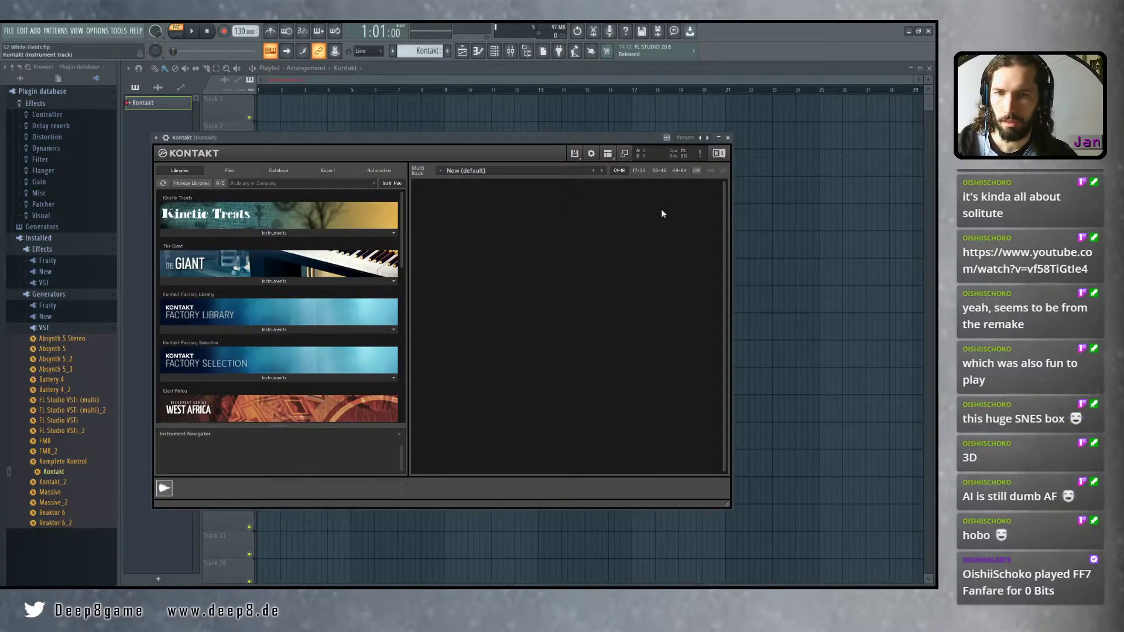
pyautogui.moveTo(525, 138); pyautogui.dragTo(578, 112)
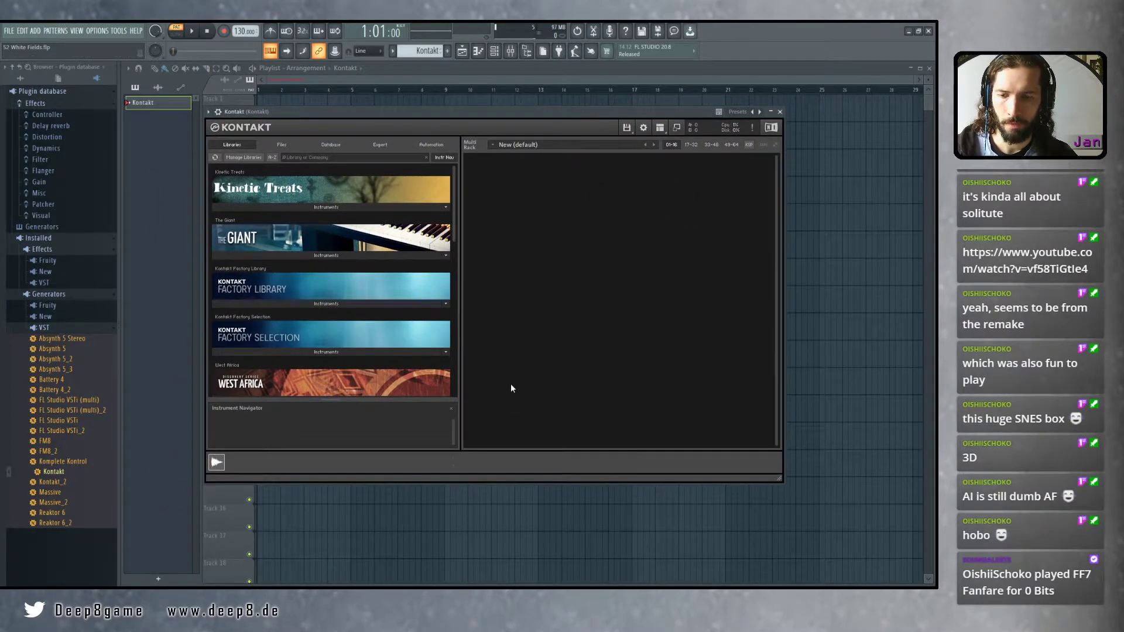
# Switch back to the browser, open YouTube in a new tab and search it for "secret of mana a wish"
pyautogui.click(463, 596)
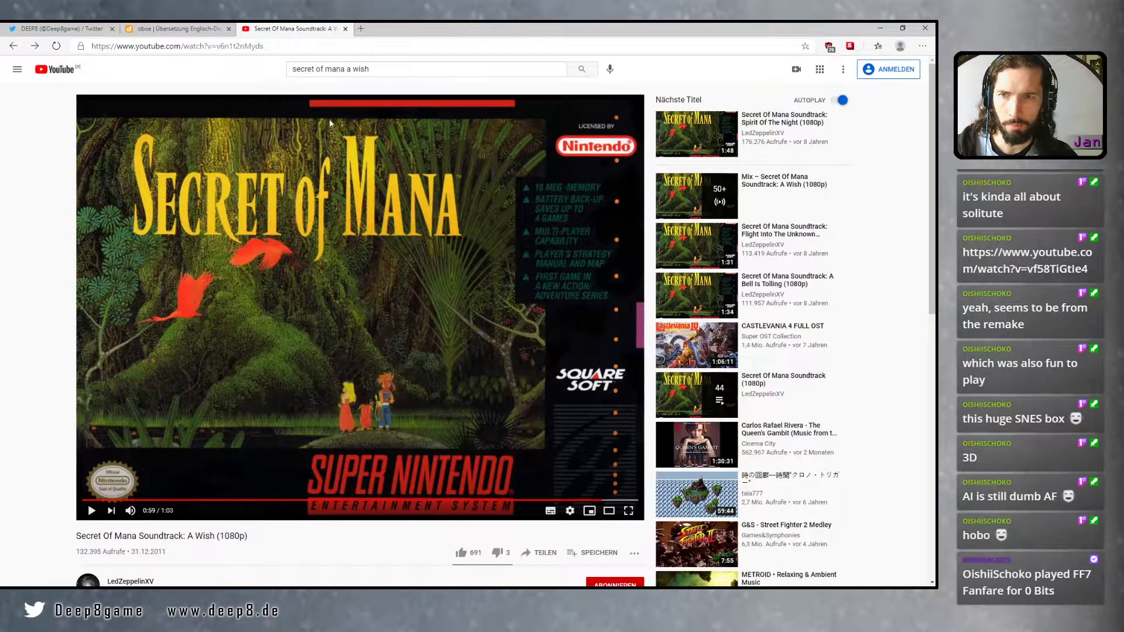
pyautogui.rightClick(64, 73)
pyautogui.click(111, 79)
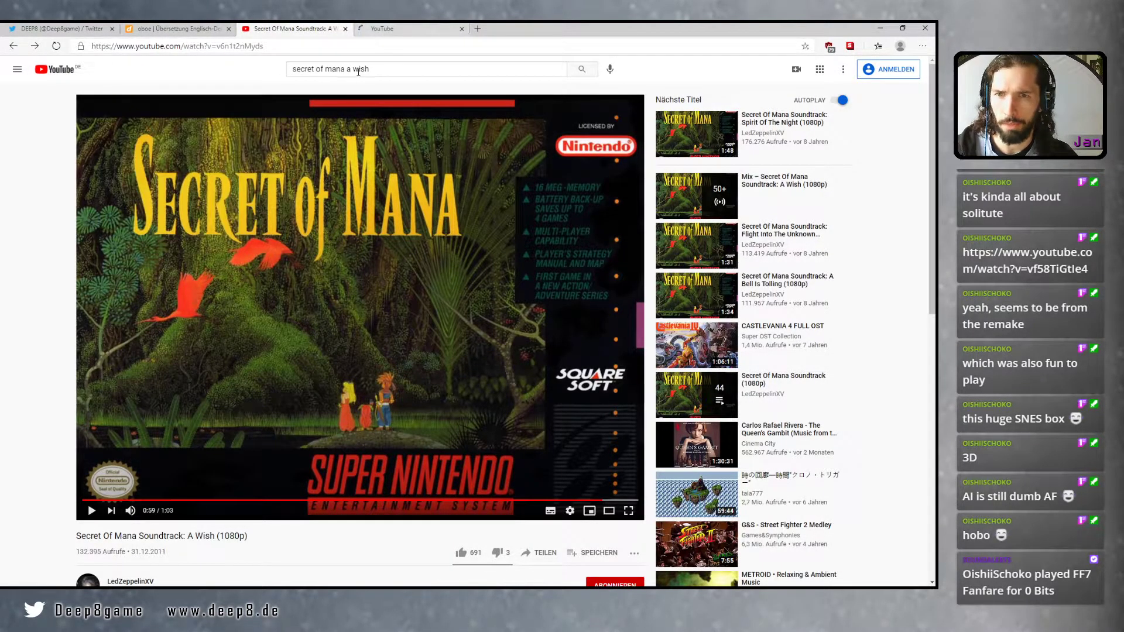
pyautogui.press('/')
pyautogui.hotkey('ctrl', 'c')
pyautogui.hotkey('ctrl', 'Tab')
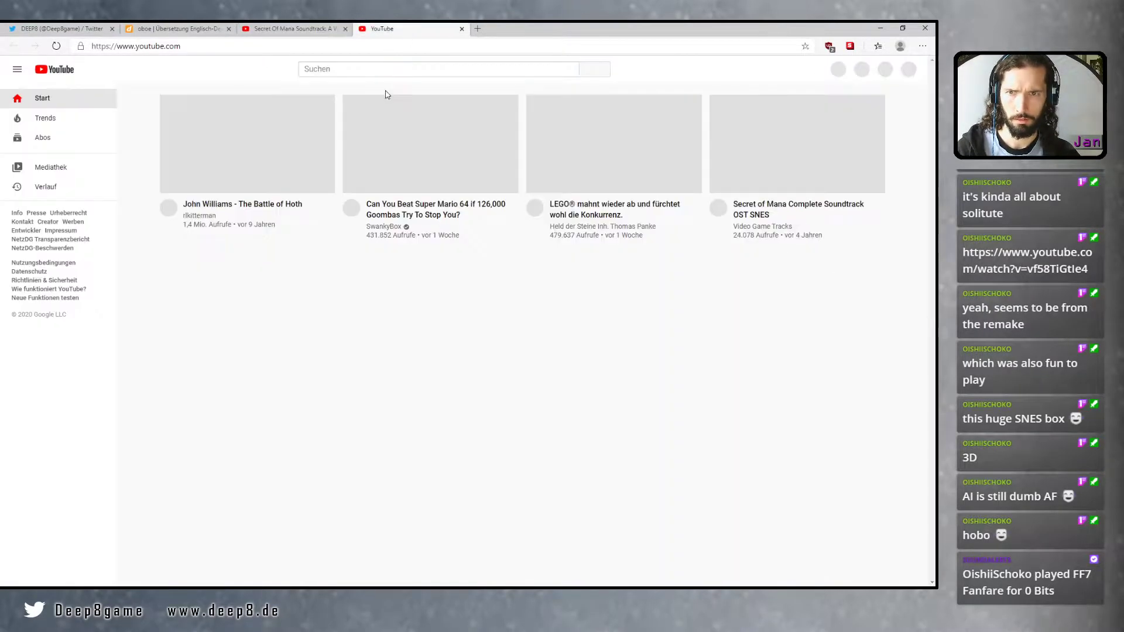
pyautogui.click(360, 69)
pyautogui.hotkey('ctrl', 'v')
pyautogui.press('Return')
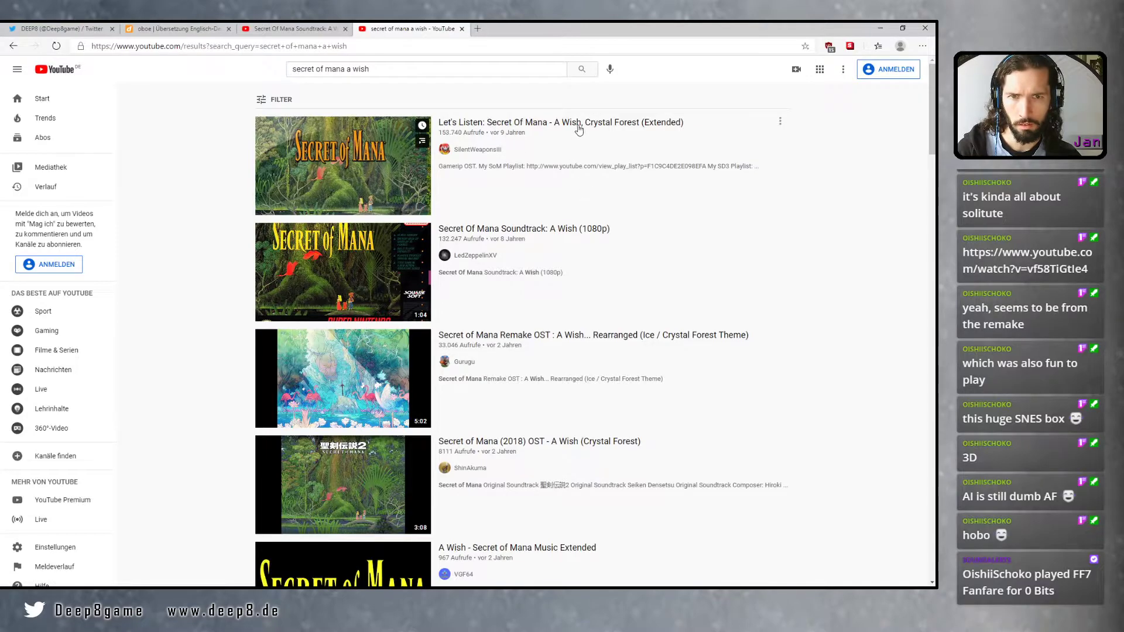
# Play the first seconds of "Secret of Mana (2018) OST - A Wish (Crystal Forest)" from the results and pause it
pyautogui.scroll(-4, 703, 269)
pyautogui.click(559, 202)
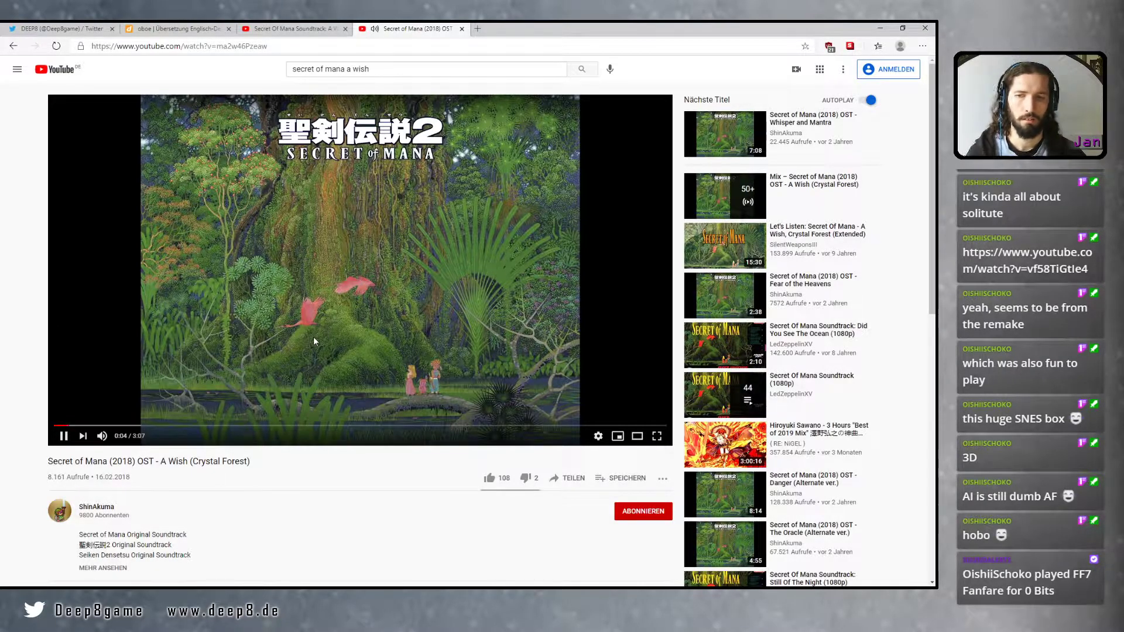
pyautogui.click(314, 338)
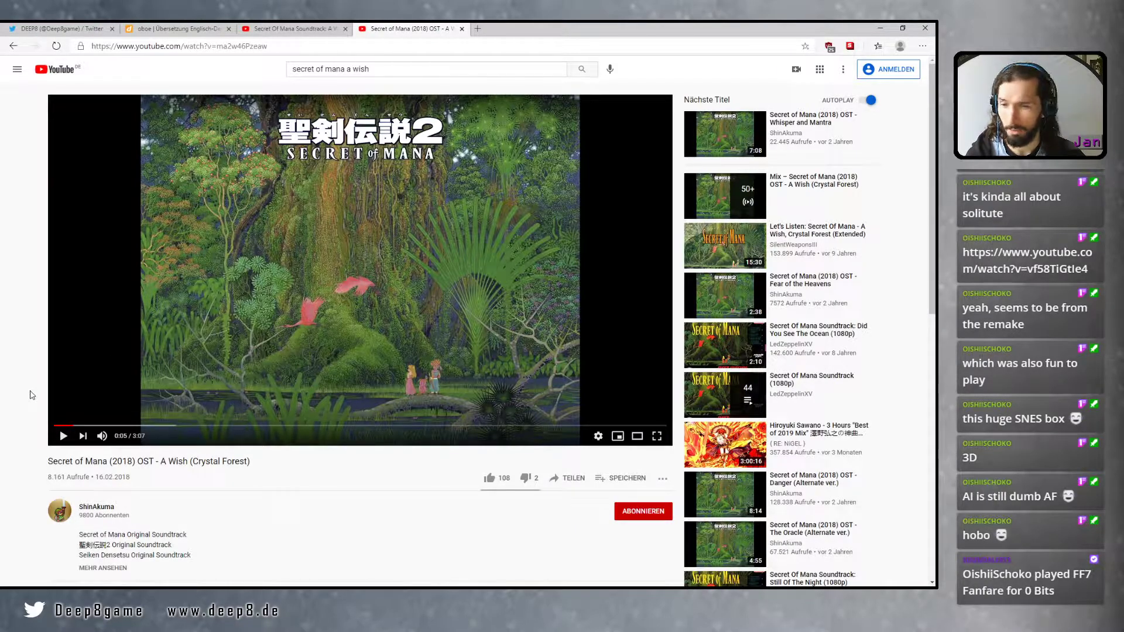
# Search the web for "chimes" in a new tab
pyautogui.click(478, 28)
pyautogui.write('chimes')
pyautogui.press('Return')
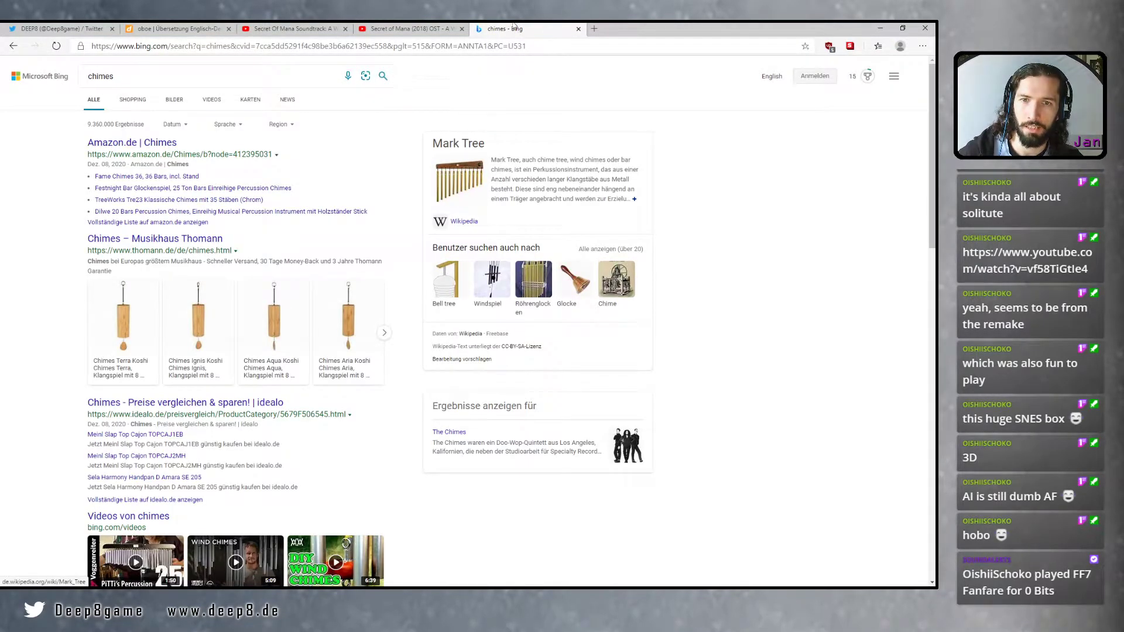
# Return to the 2018 version of A Wish, listen to a few more seconds and pause it
pyautogui.click(396, 31)
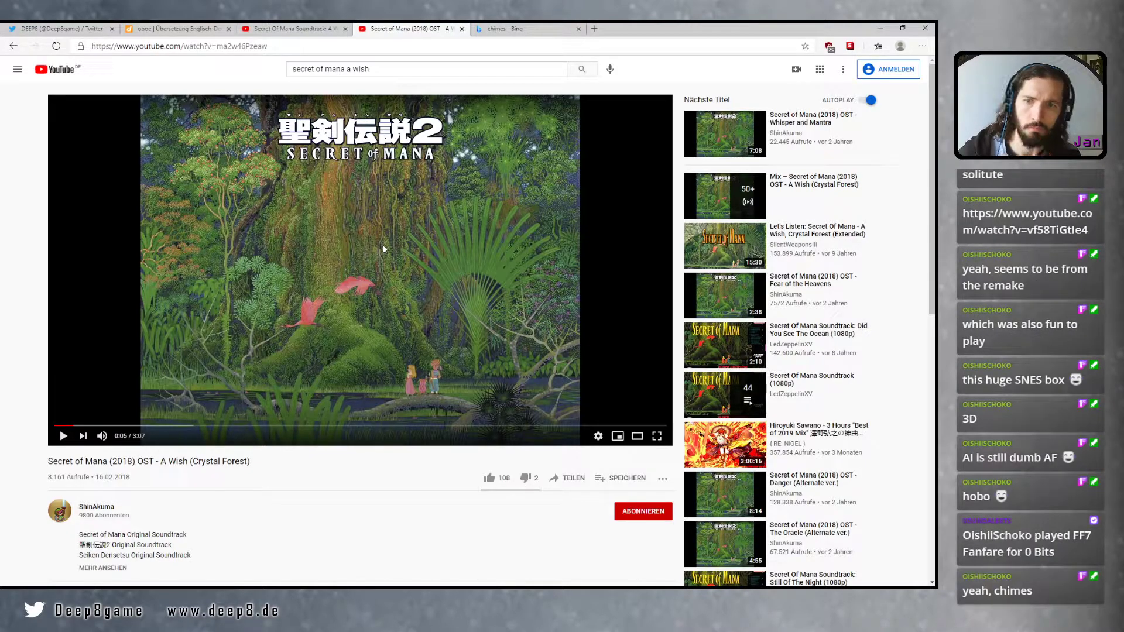
pyautogui.click(388, 325)
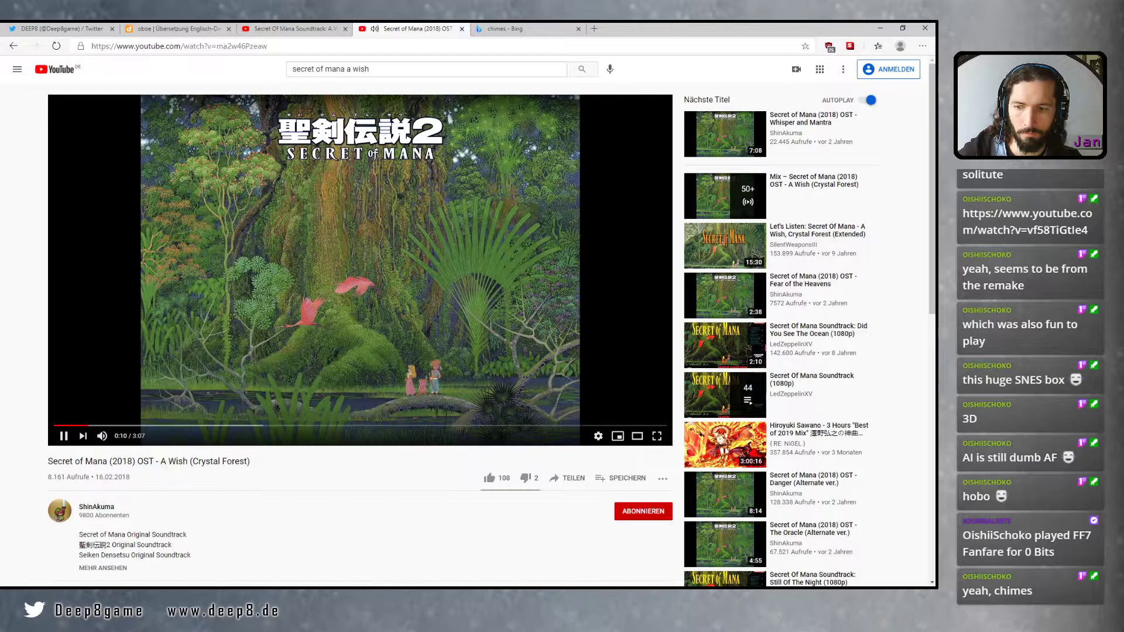
pyautogui.click(415, 255)
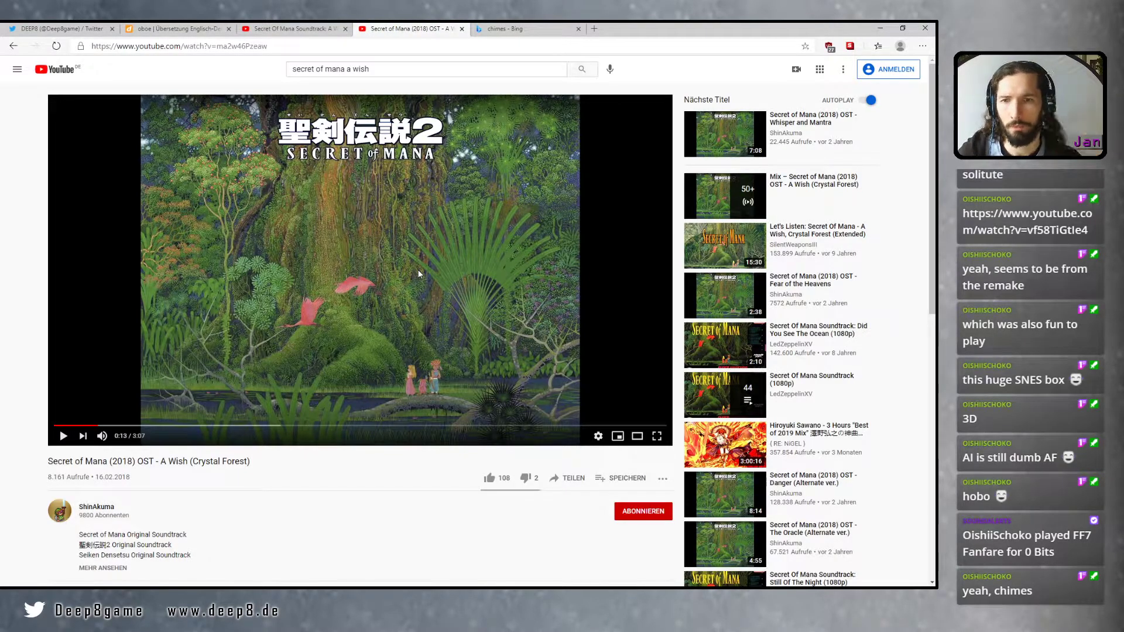
# Replay the opening of "Secret Of Mana Soundtrack: A Wish (1080p)" for comparison and pause it
pyautogui.click(291, 28)
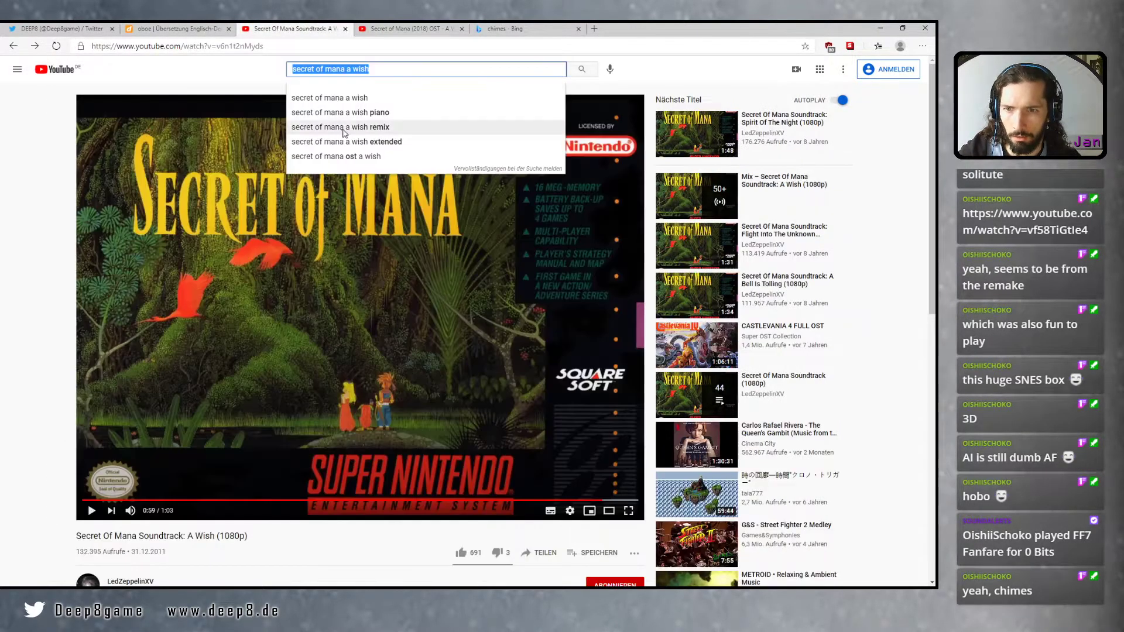
pyautogui.click(96, 500)
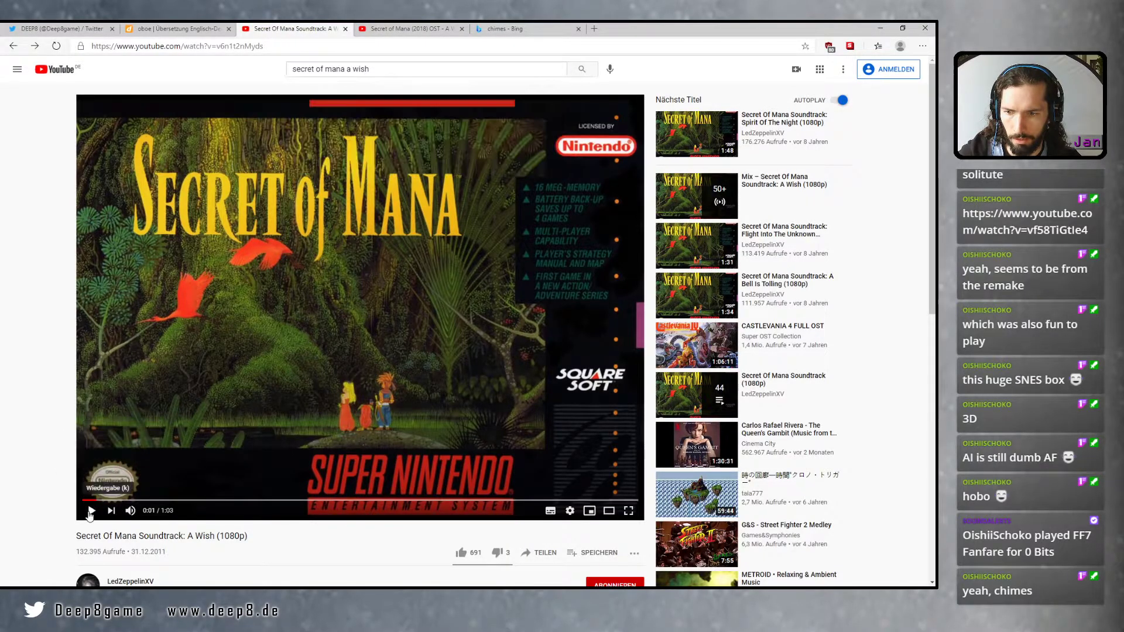
pyautogui.click(92, 512)
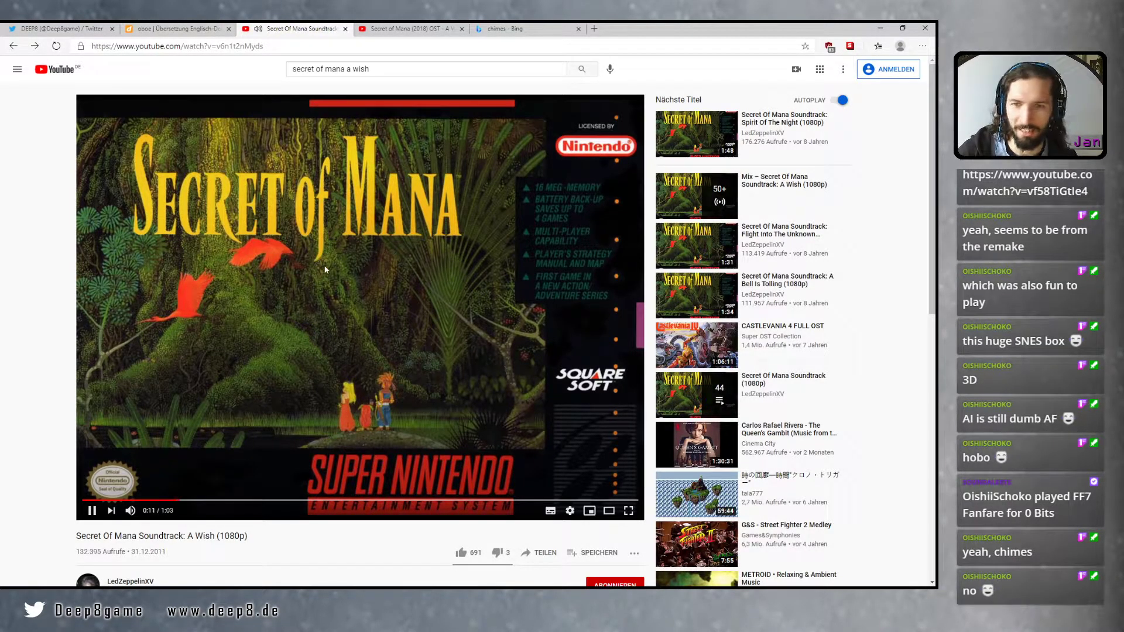
pyautogui.click(334, 346)
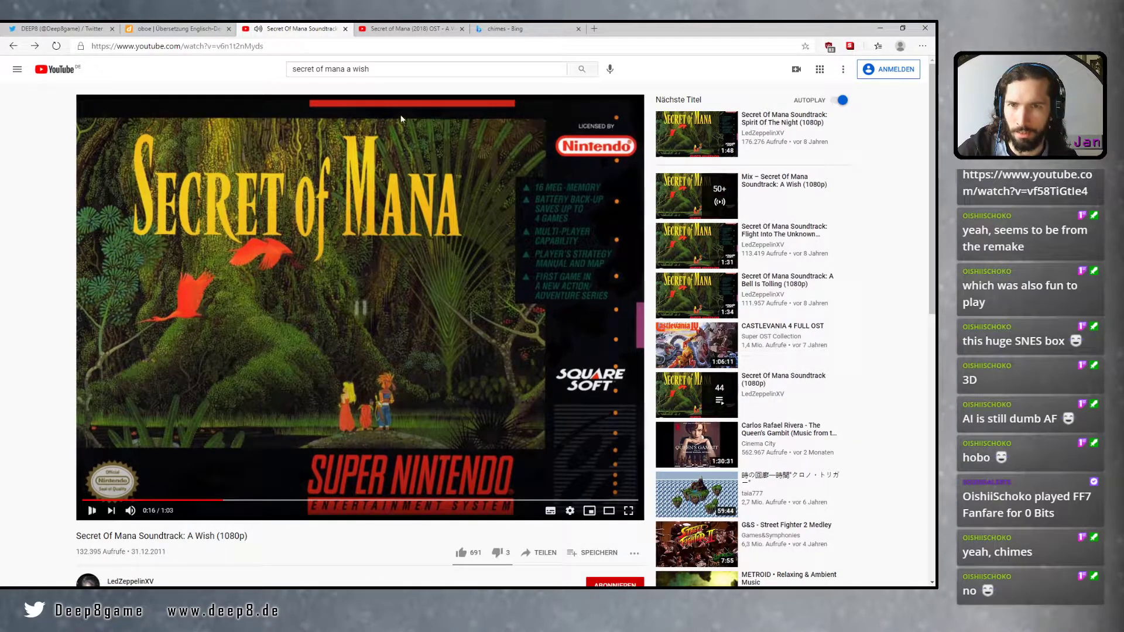
# Listen further to the 2018 version of A Wish, pause it and switch back to FL Studio
pyautogui.click(429, 31)
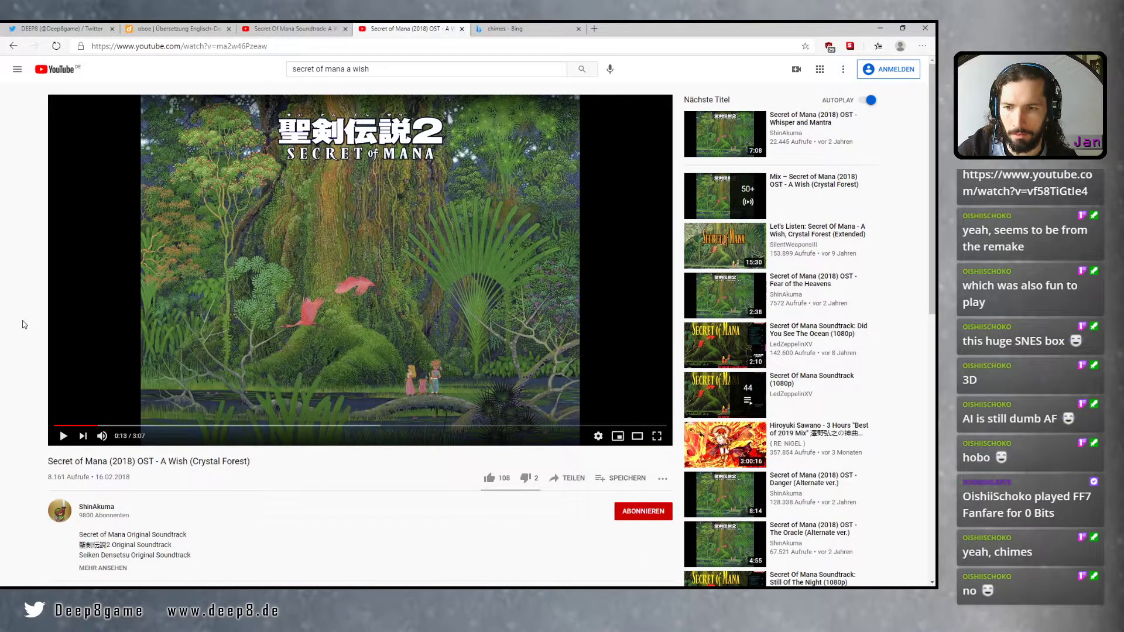
pyautogui.click(64, 438)
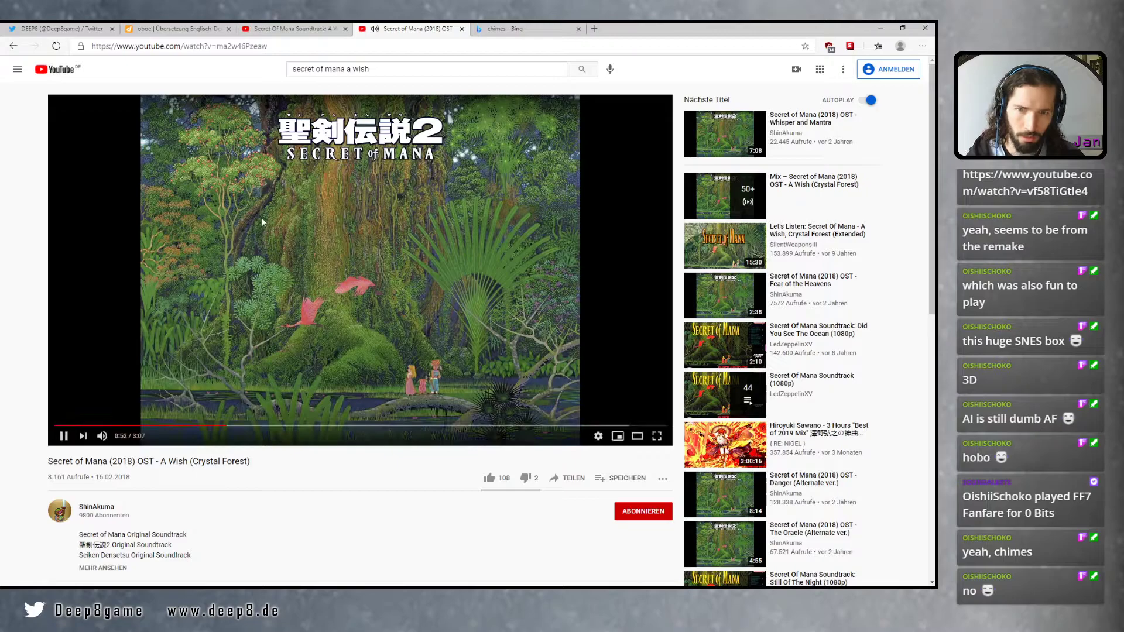
pyautogui.click(272, 264)
pyautogui.hotkey('alt', 'Tab')
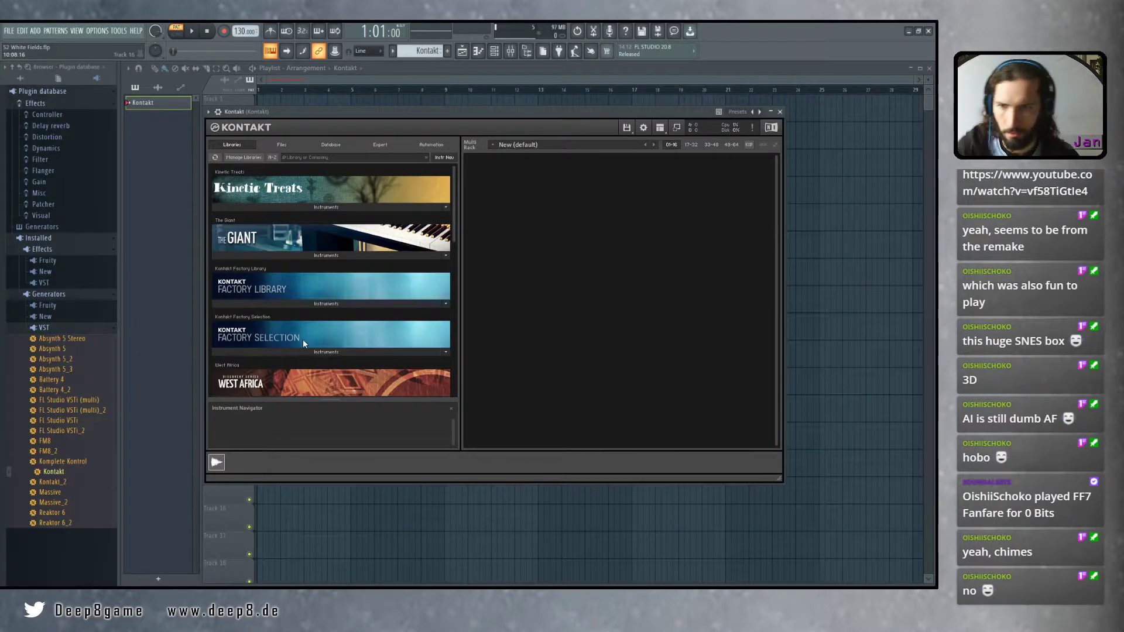
# Close the first Kontakt window, add a second Kontakt instrument on track 11 and enlarge its plugin window
pyautogui.click(780, 111)
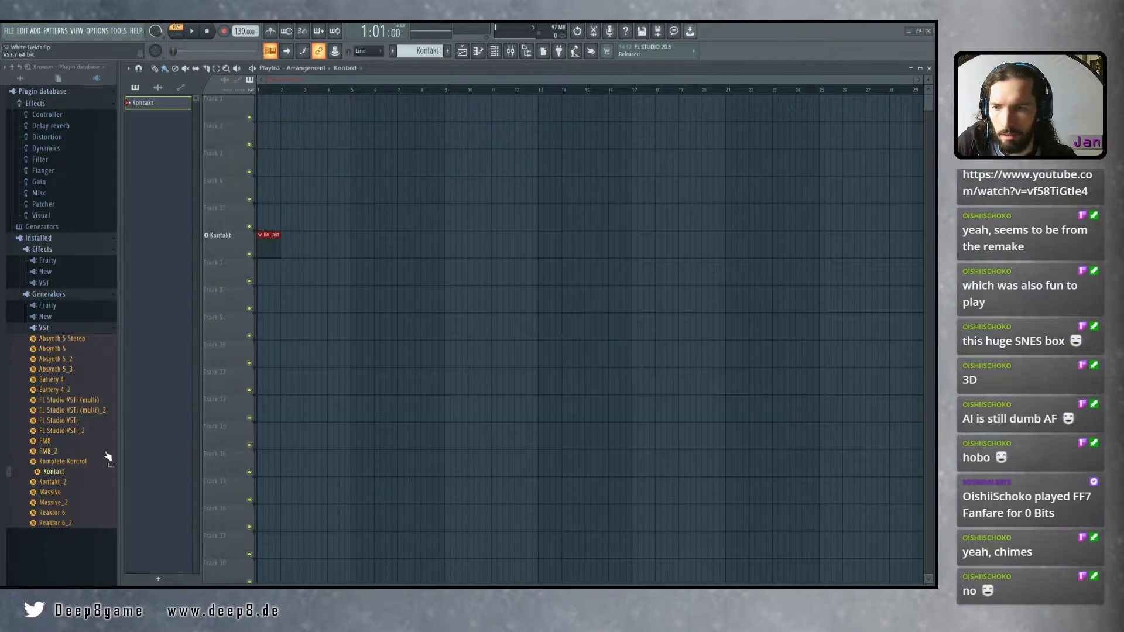
pyautogui.moveTo(61, 476); pyautogui.dragTo(231, 379)
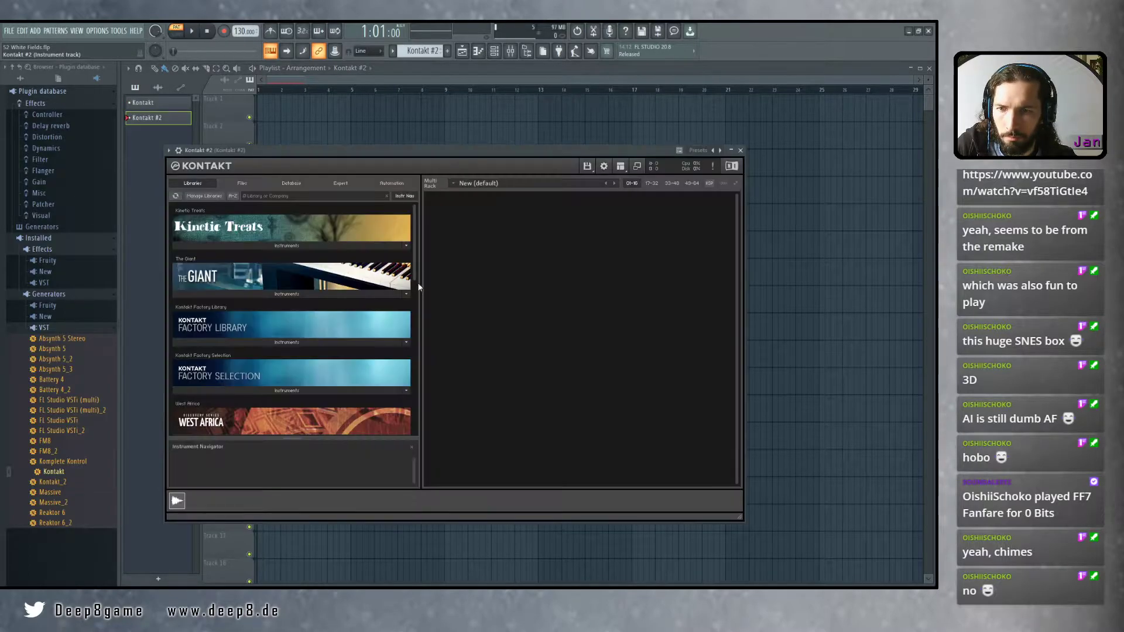
pyautogui.moveTo(462, 150); pyautogui.dragTo(477, 119)
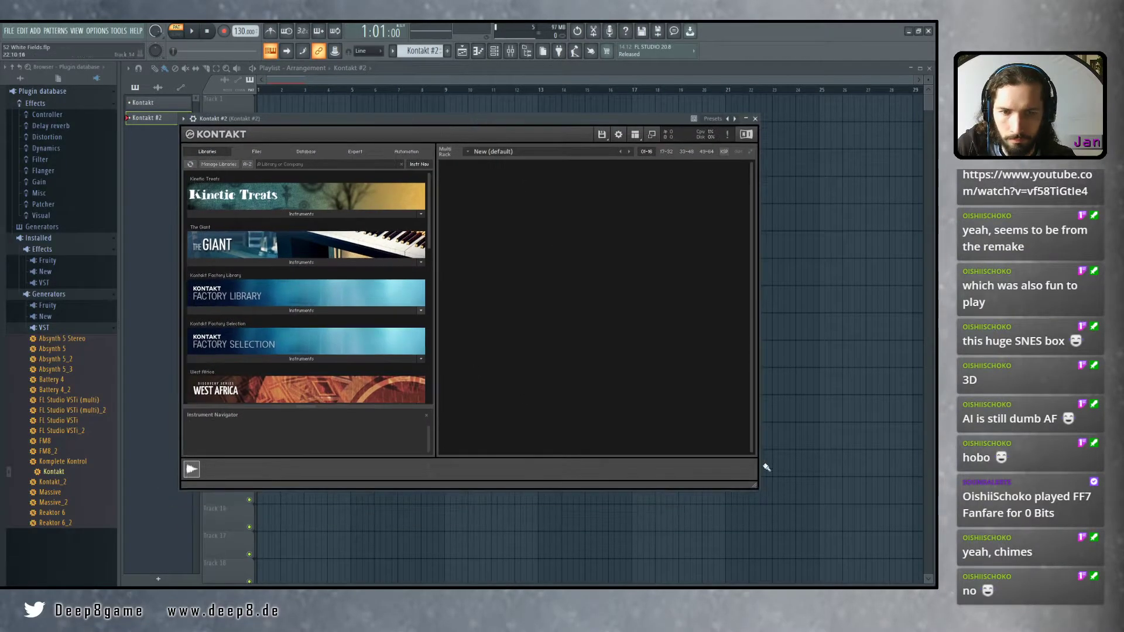
pyautogui.moveTo(757, 490); pyautogui.dragTo(841, 554)
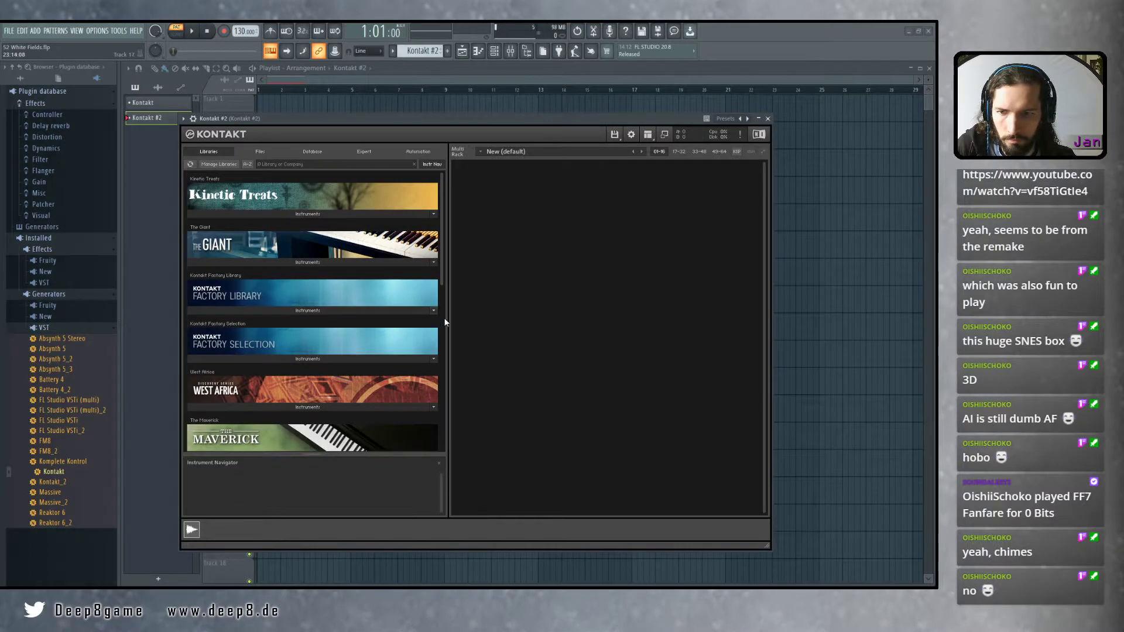
pyautogui.moveTo(385, 455)
pyautogui.mouseDown()
pyautogui.moveTo(384, 498)
pyautogui.moveTo(378, 358)
pyautogui.moveTo(380, 455)
pyautogui.mouseUp()
# Load Double Bass Solo.nki from the VSL Strings folder of the Kontakt Factory Library's Orchestral instruments
pyautogui.scroll(-3, 439, 246)
pyautogui.click(305, 267)
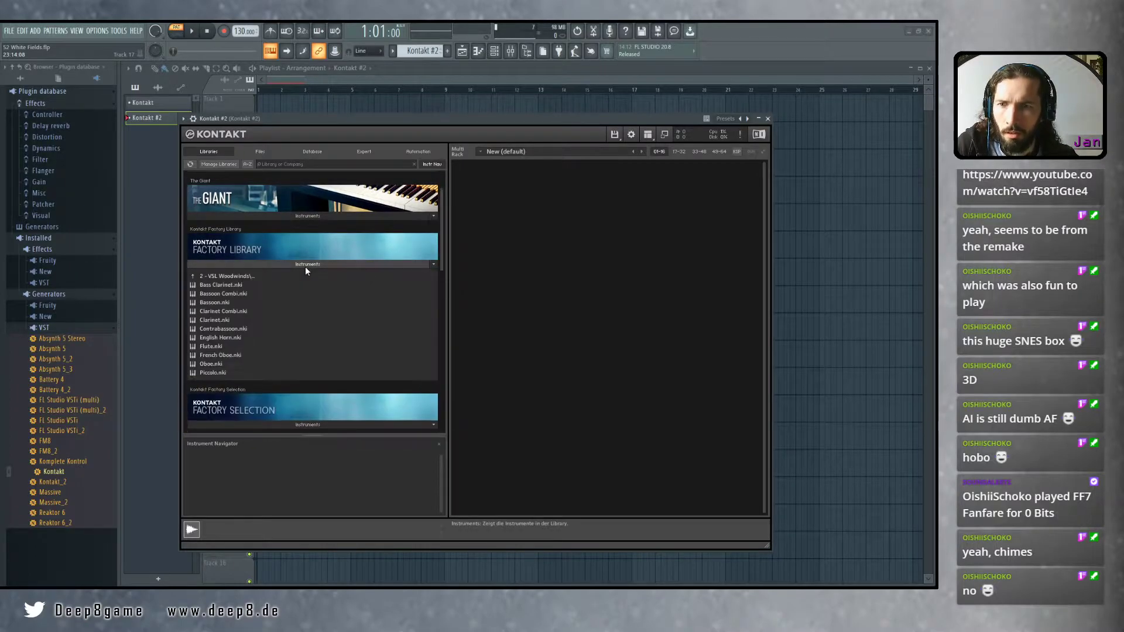
pyautogui.click(244, 277)
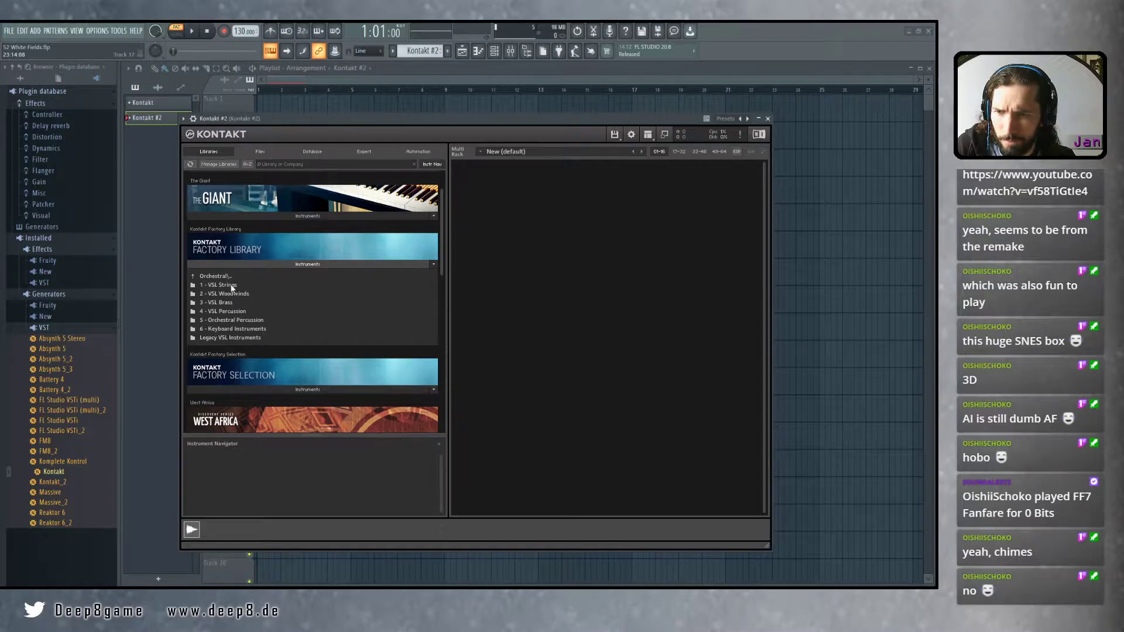
pyautogui.click(231, 285)
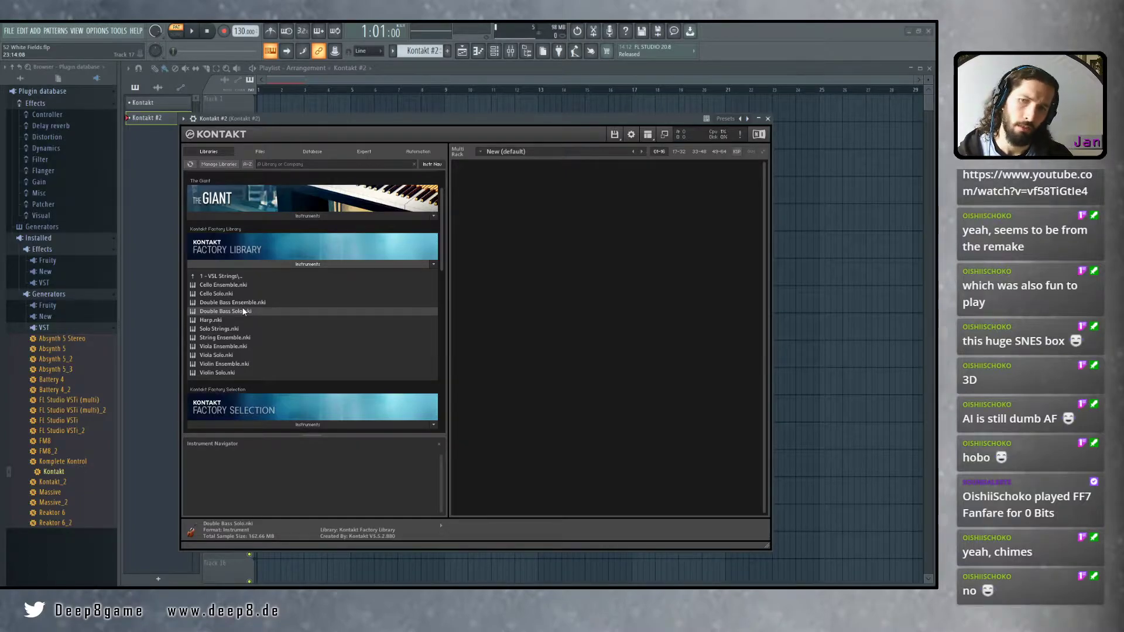
pyautogui.doubleClick(211, 312)
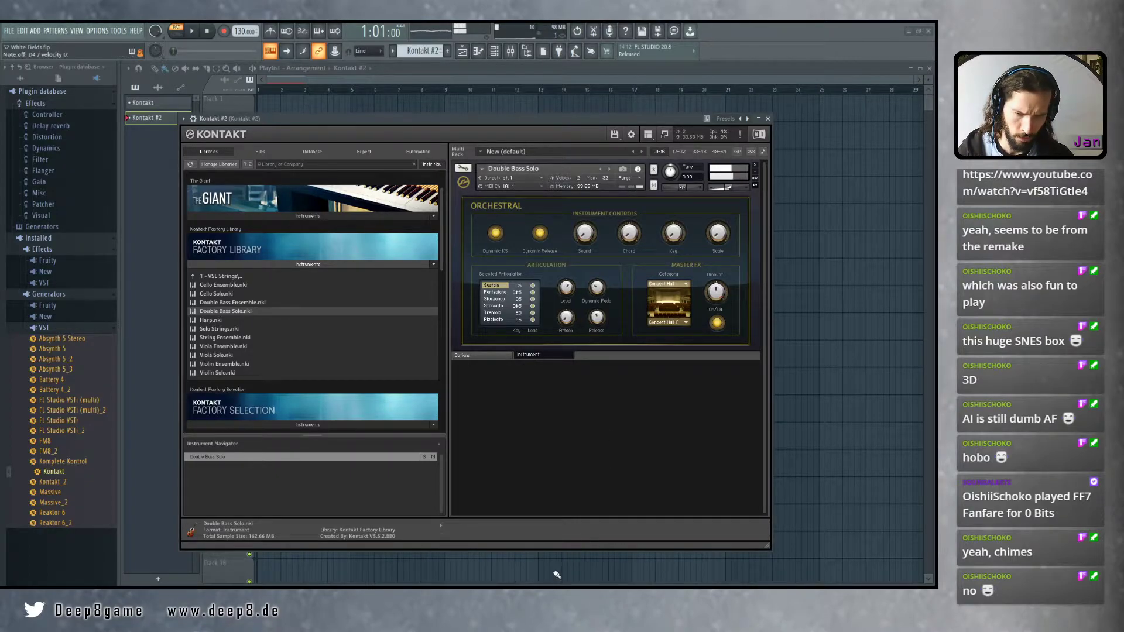
# Check the stream in Streamlabs OBS, switch to VLC media player and play the playlist entry 3-20 Buried in the Snow Xg.mid
pyautogui.click(530, 597)
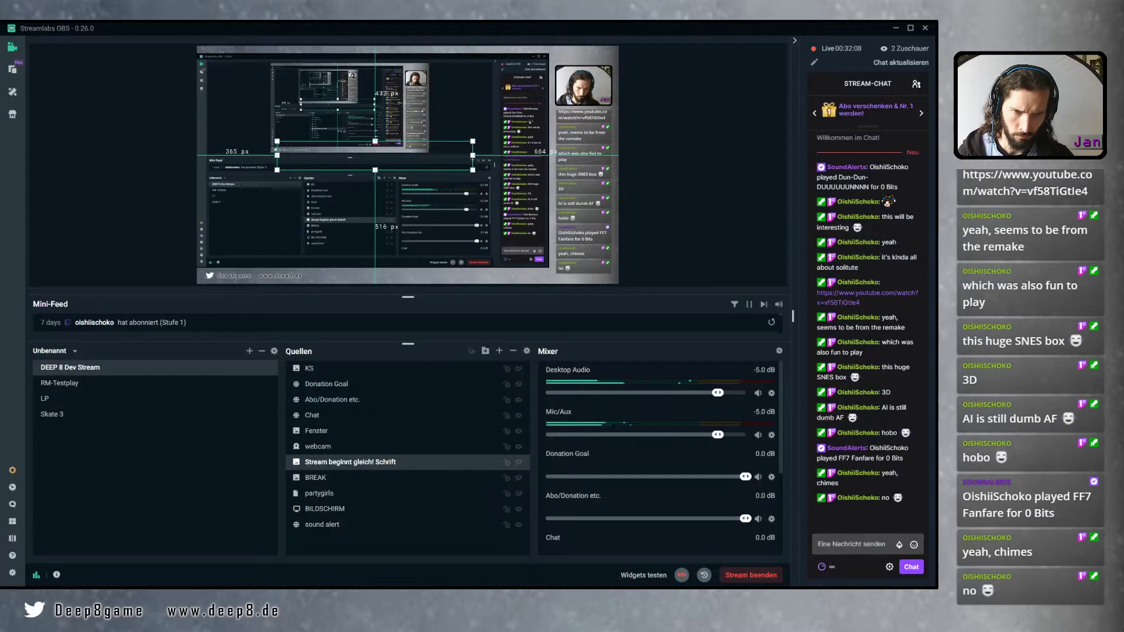
pyautogui.click(530, 596)
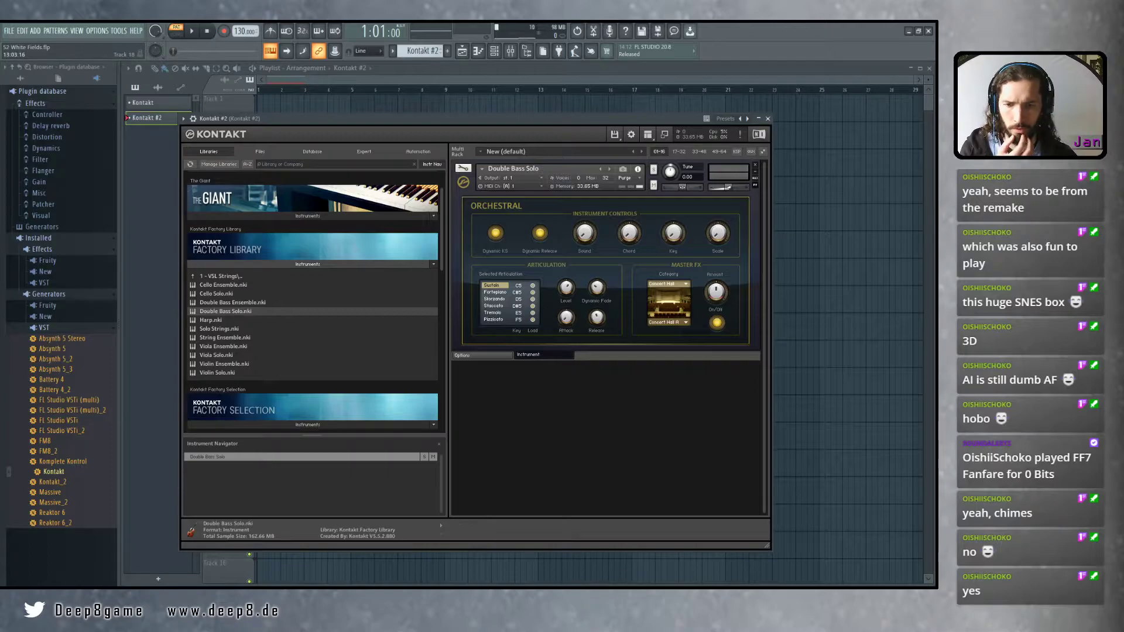
pyautogui.click(612, 597)
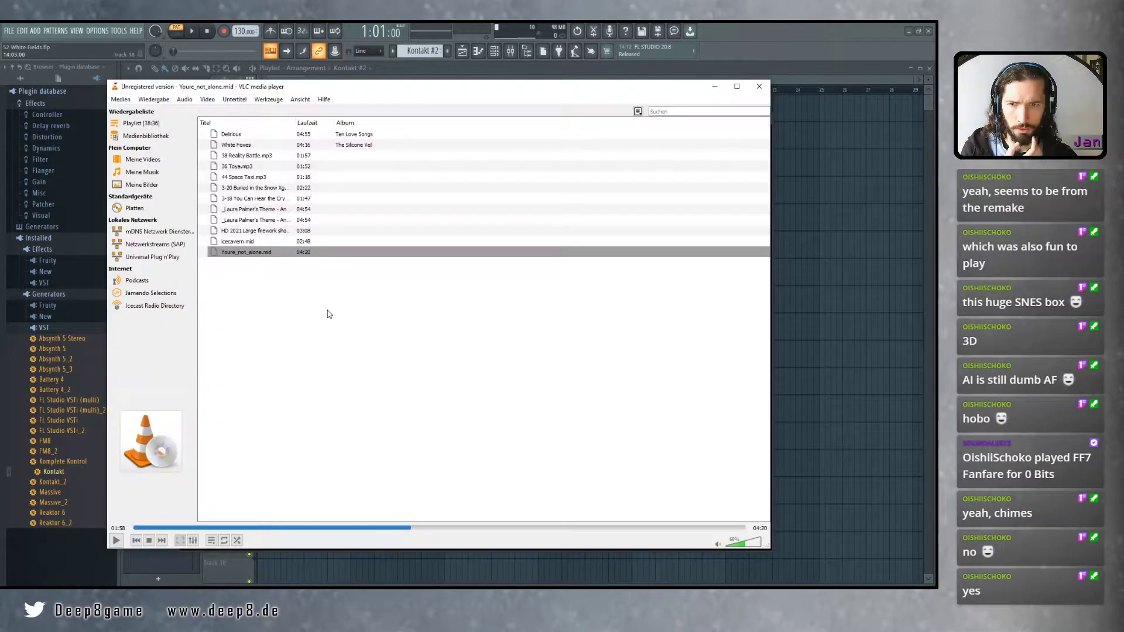
pyautogui.doubleClick(261, 188)
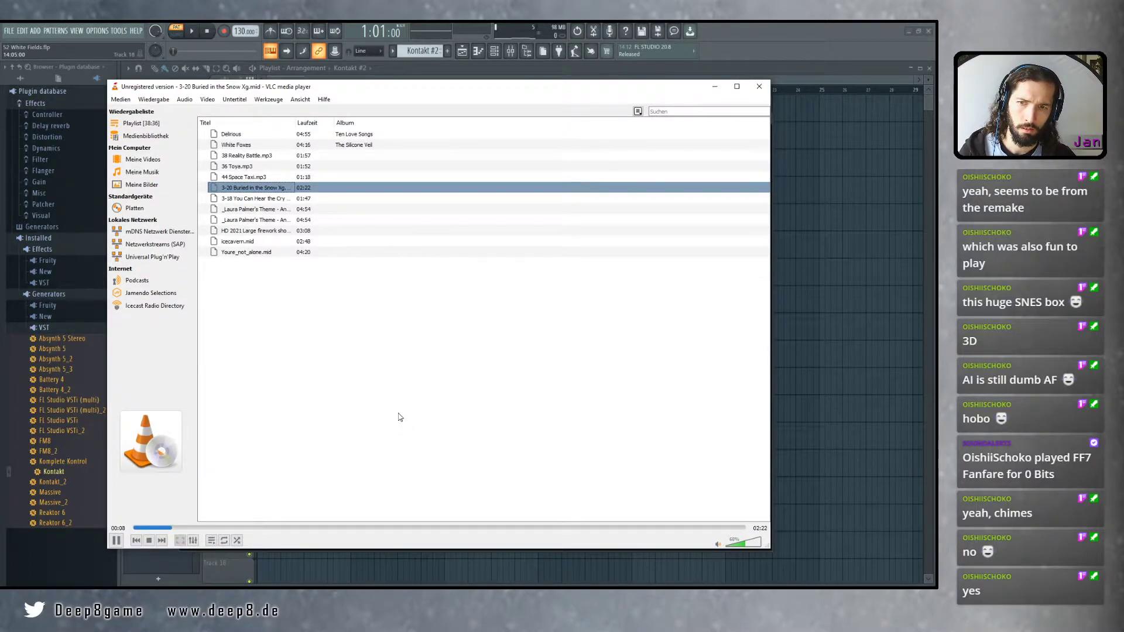
pyautogui.click(373, 368)
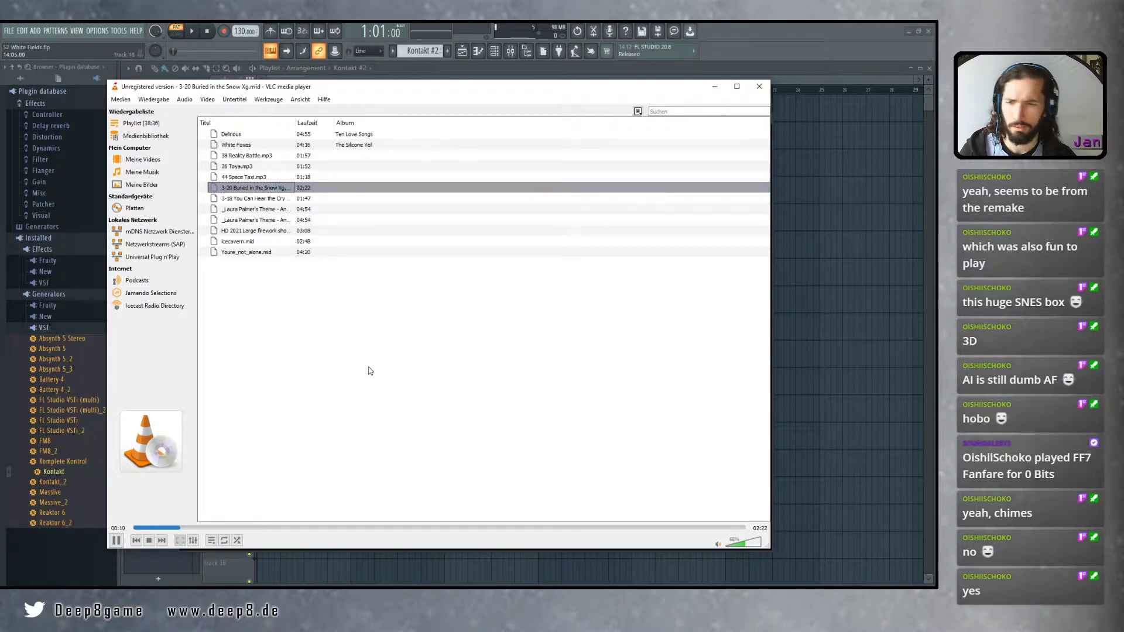
# Look through the Final Fantasy tracks in the OSTs > FF extended folder of Beds Musik in File Explorer, using the list view
pyautogui.click(324, 597)
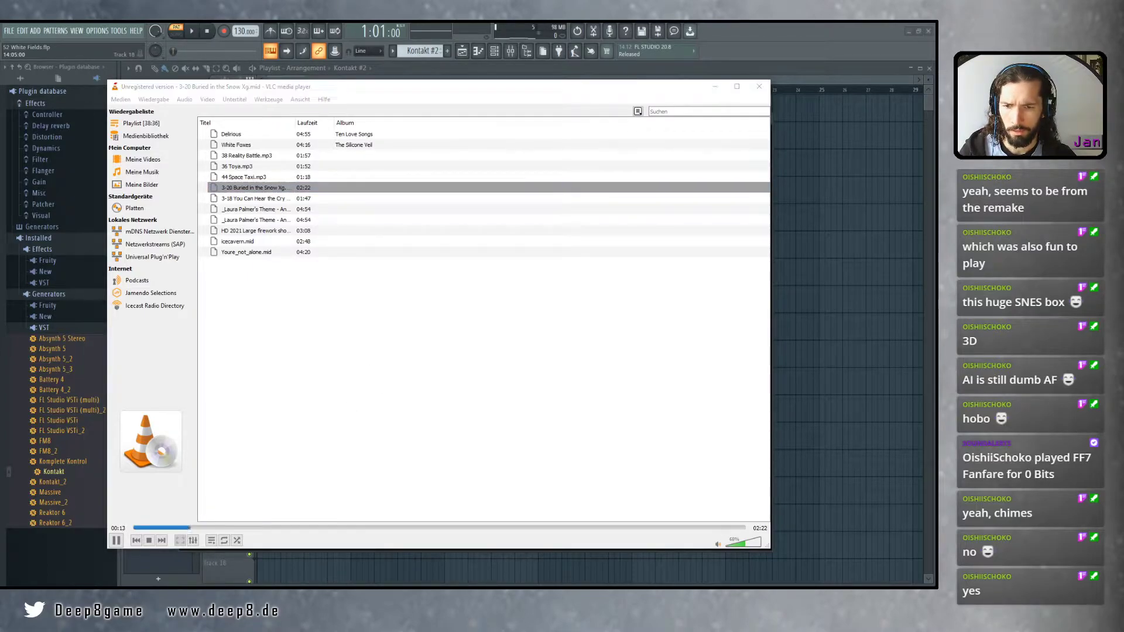
pyautogui.click(359, 201)
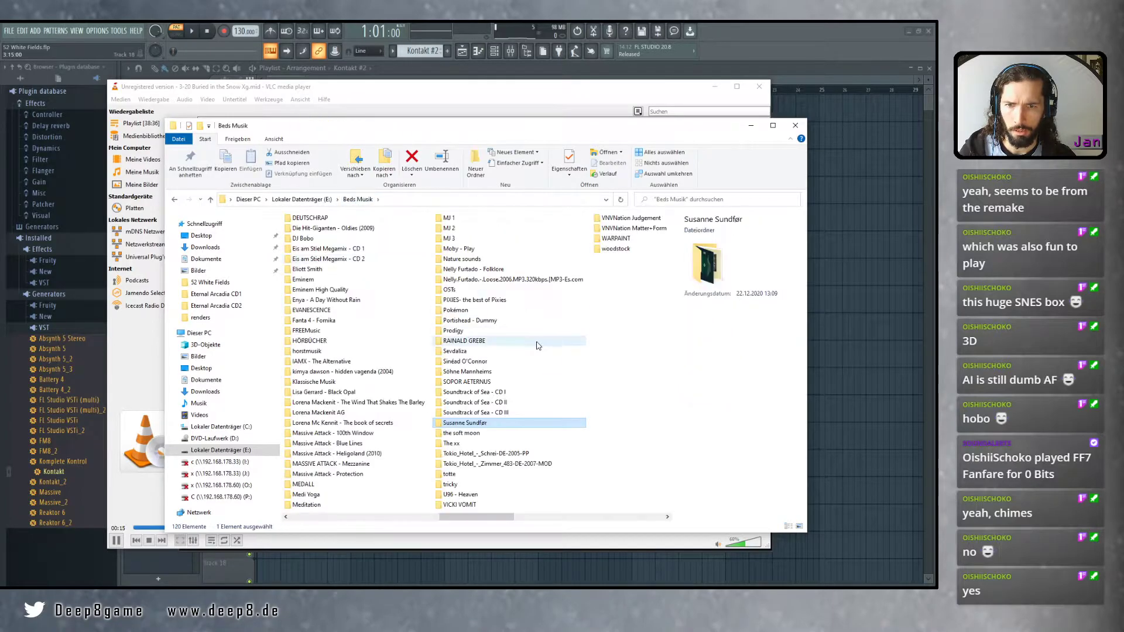
pyautogui.doubleClick(309, 286)
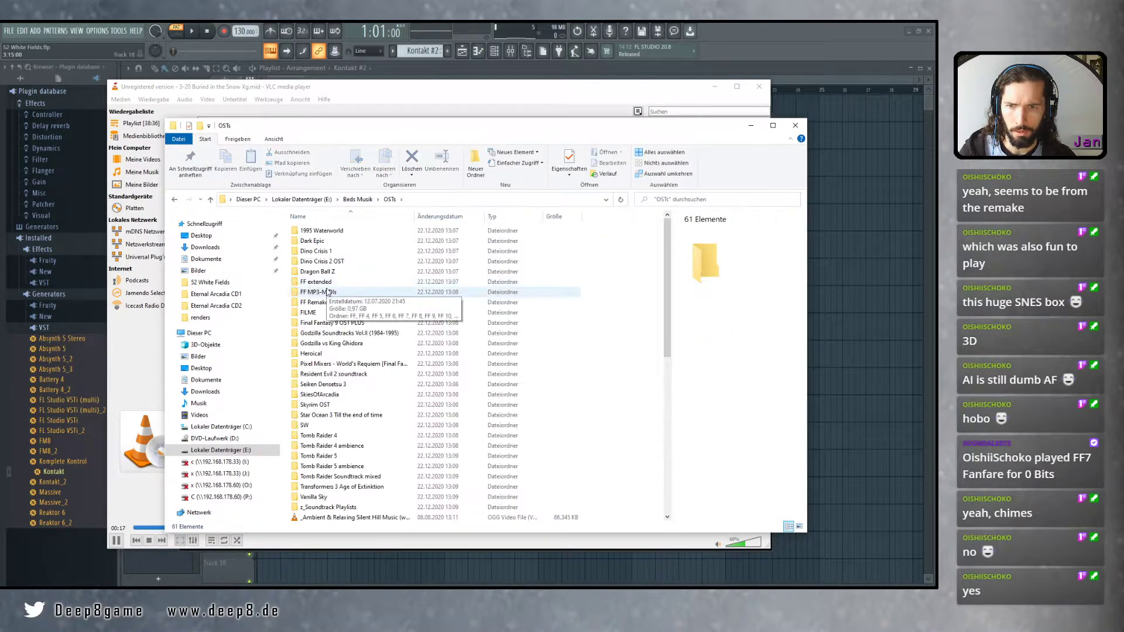
pyautogui.doubleClick(320, 283)
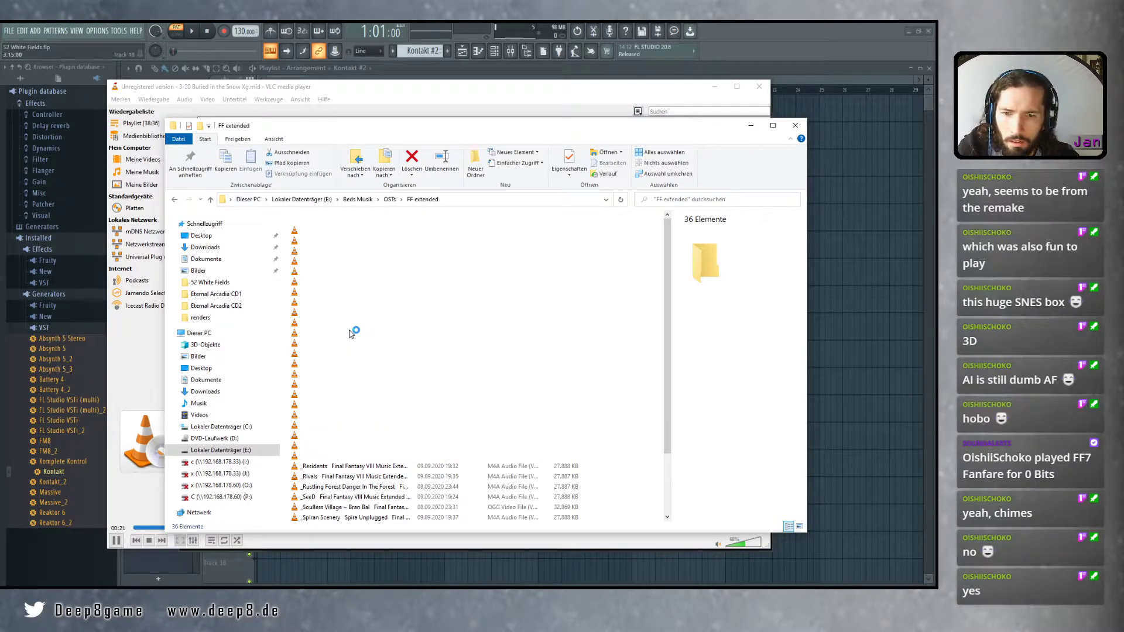
pyautogui.click(350, 332)
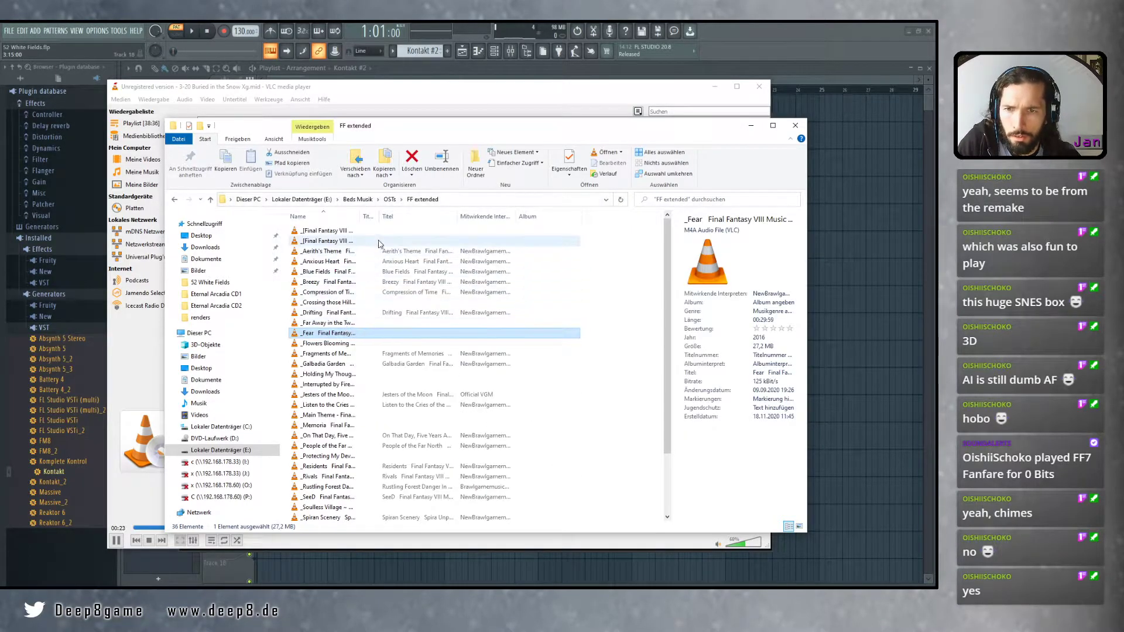
pyautogui.click(274, 140)
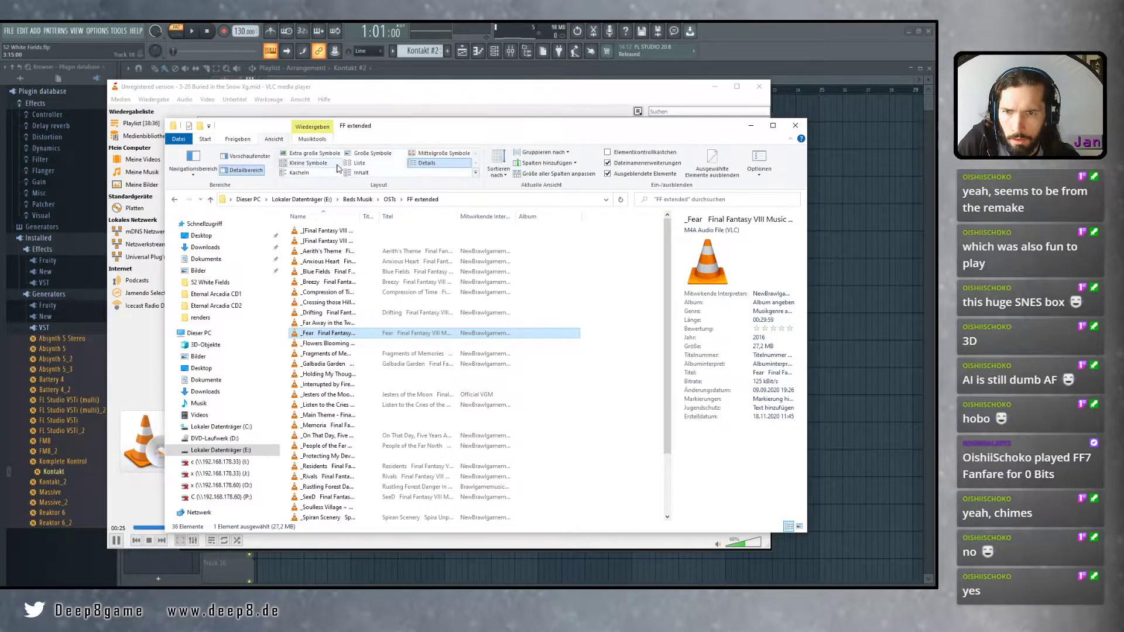
pyautogui.click(359, 163)
pyautogui.click(366, 270)
pyautogui.click(364, 260)
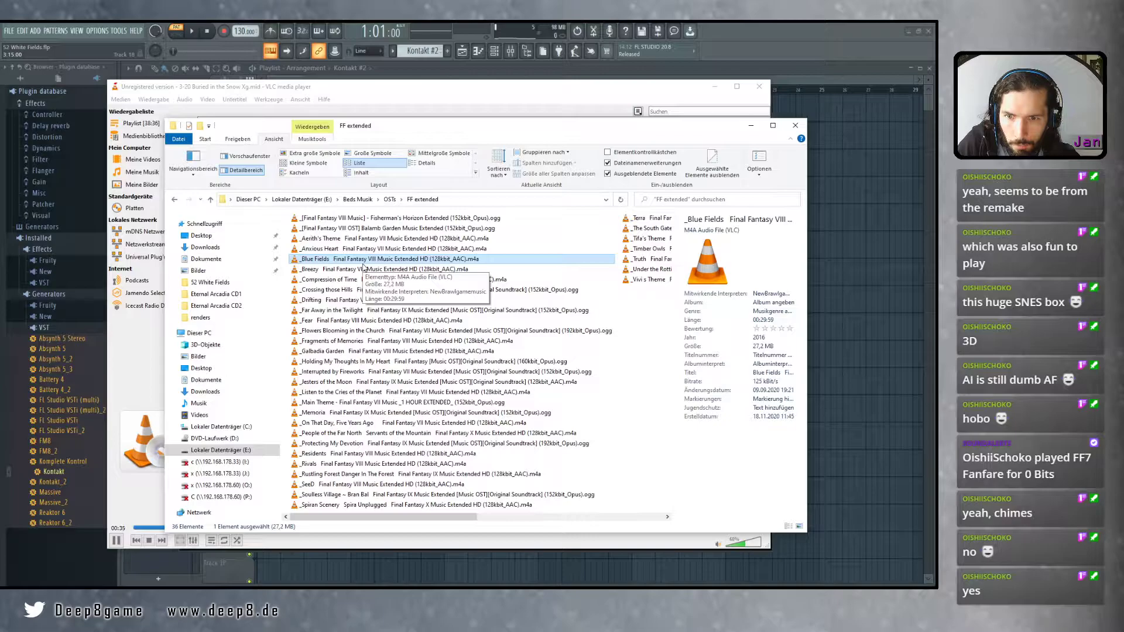
# Pause the Buried in the Snow MIDI in VLC and switch to the web browser
pyautogui.click(160, 398)
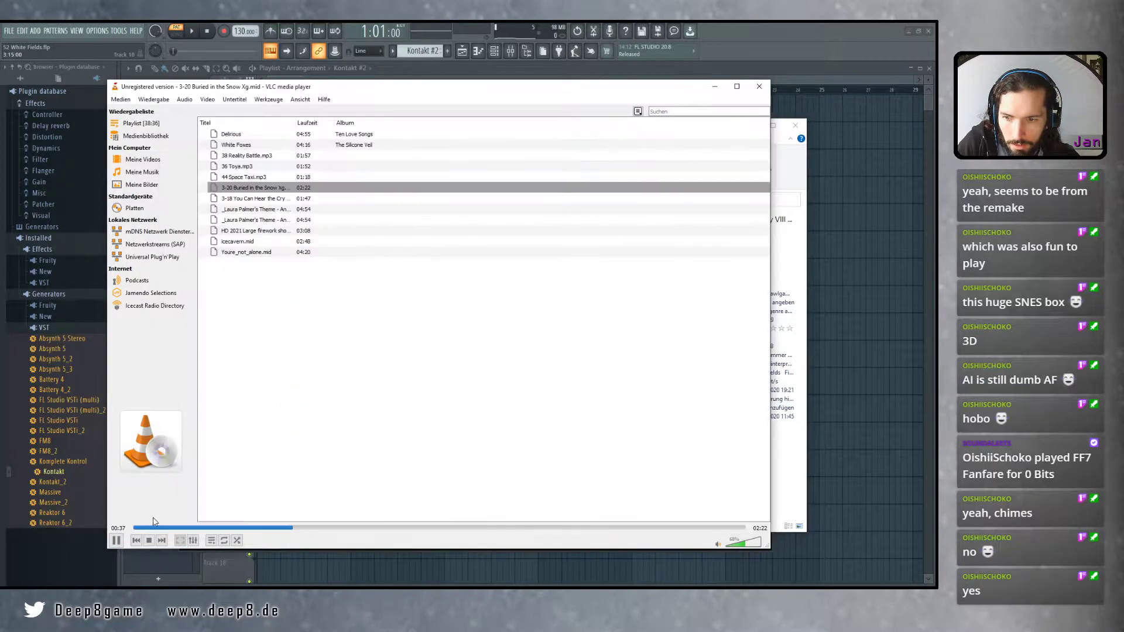
pyautogui.click(117, 541)
pyautogui.hotkey('alt', 'Tab')
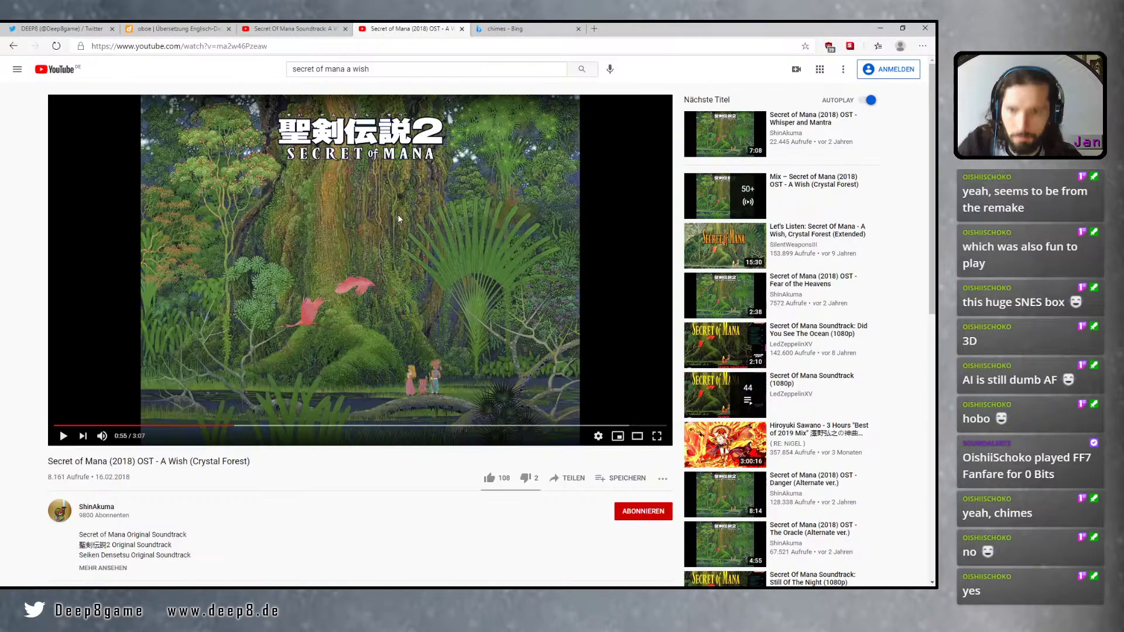
# Open YouTube in a new tab and search for "burried in snow"
pyautogui.rightClick(67, 70)
pyautogui.click(123, 78)
pyautogui.hotkey('ctrl', 'Tab')
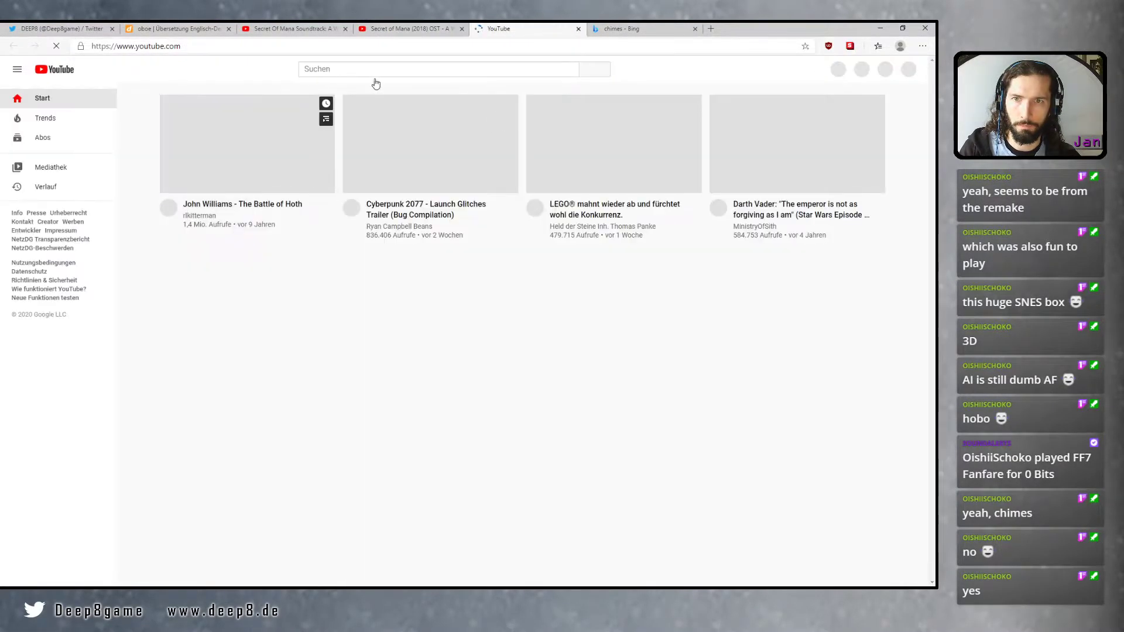
pyautogui.click(365, 69)
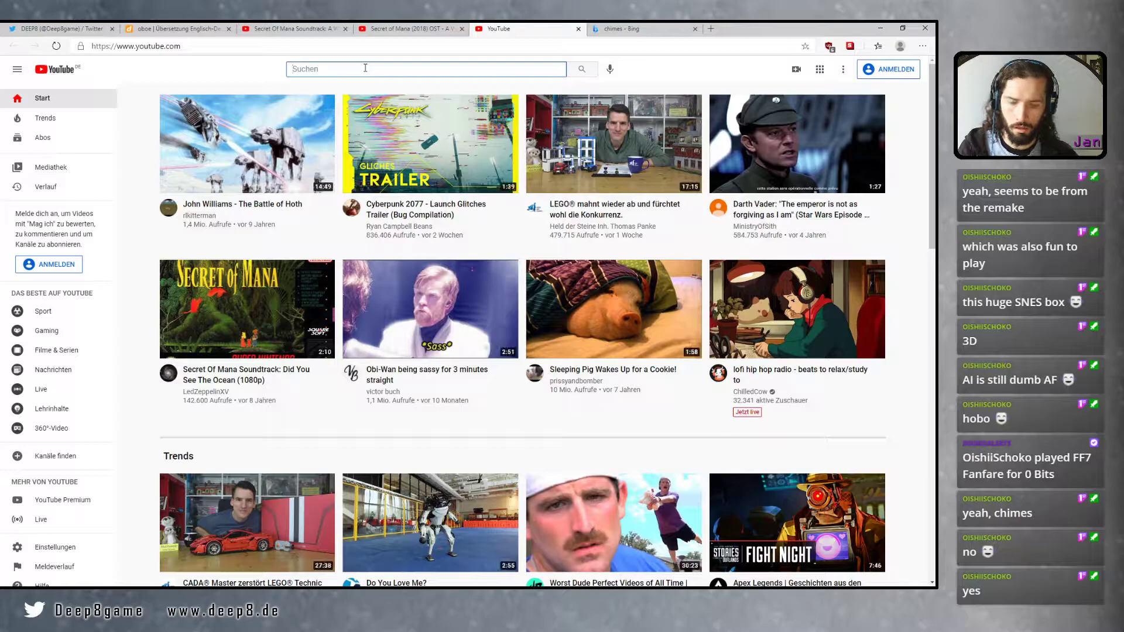
pyautogui.write('burried in snow')
pyautogui.press('Return')
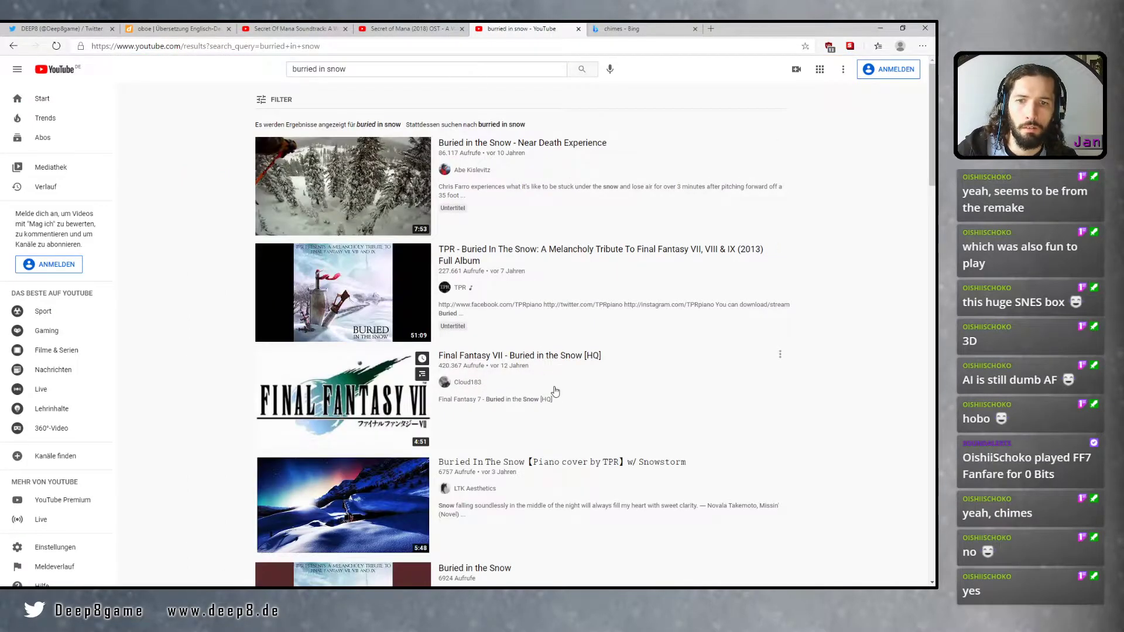
# Play the first seconds of "Final Fantasy VII - Buried in the Snow [HQ]", pause it and switch back to FL Studio
pyautogui.click(561, 354)
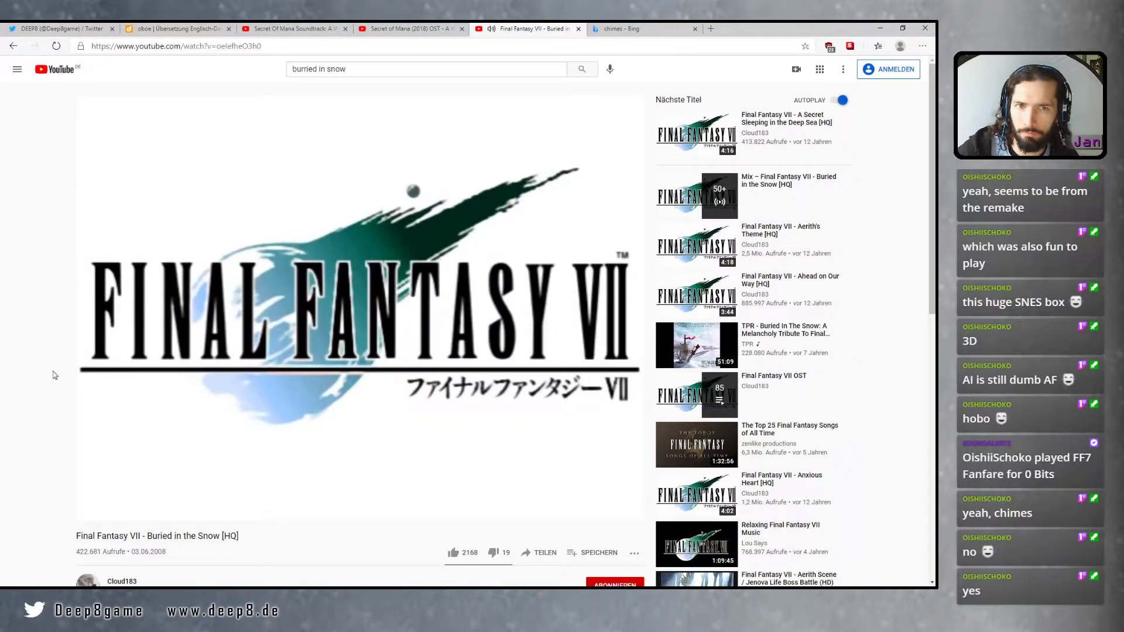
pyautogui.moveTo(422, 300)
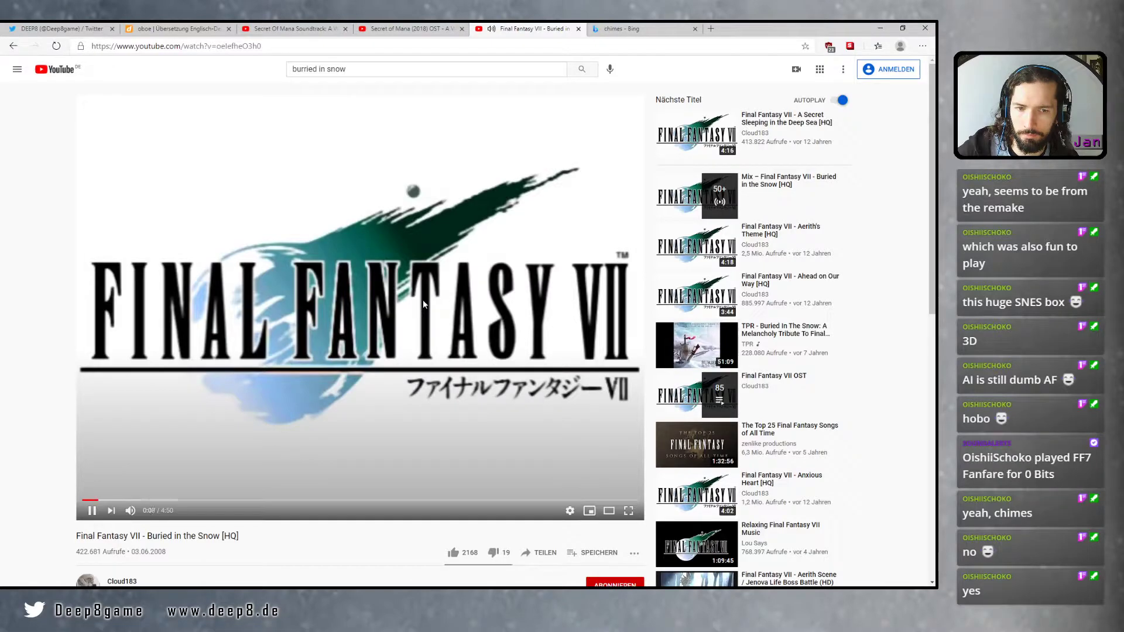
pyautogui.click(422, 299)
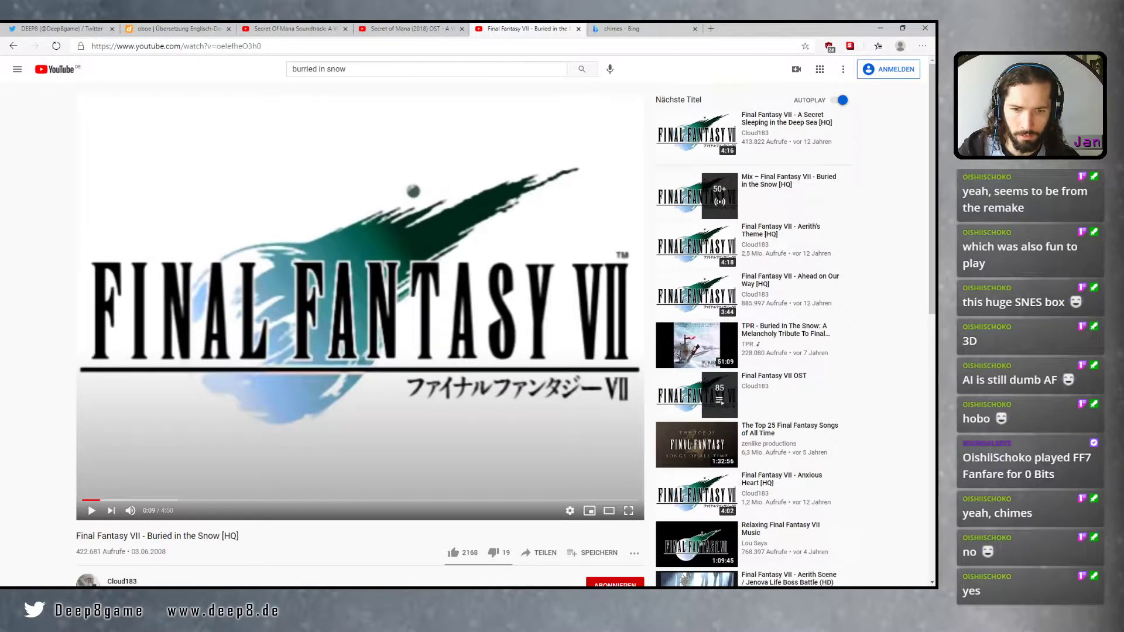
pyautogui.hotkey('alt', 'Tab')
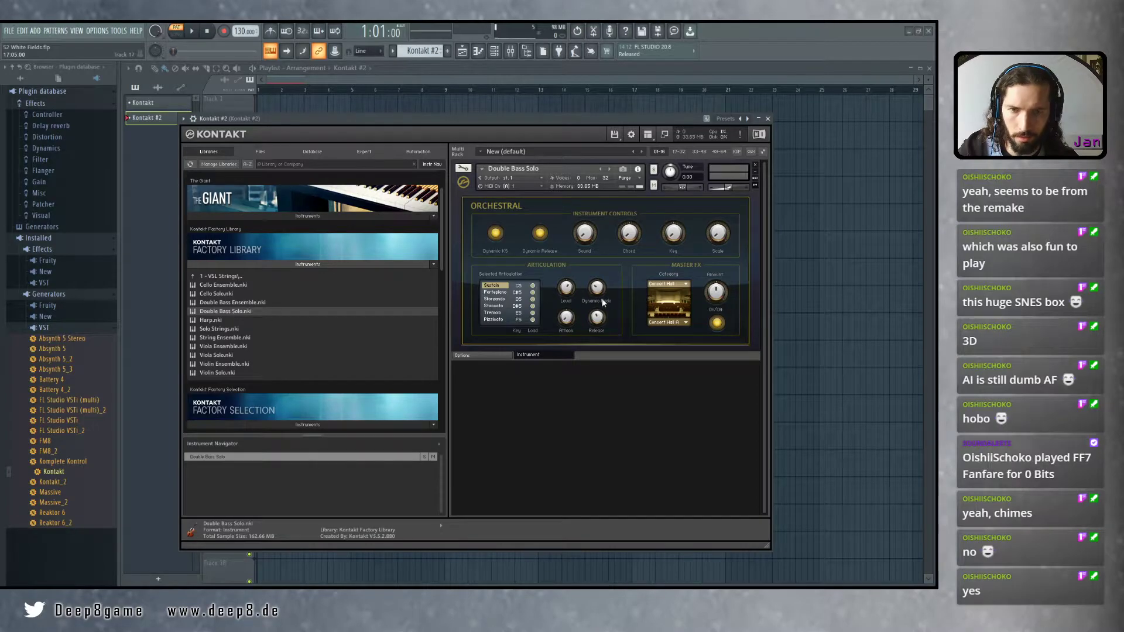
# Try the Staccato and Sustain articulations of Double Bass Solo, select Pizzicato and close the Kontakt window
pyautogui.click(495, 307)
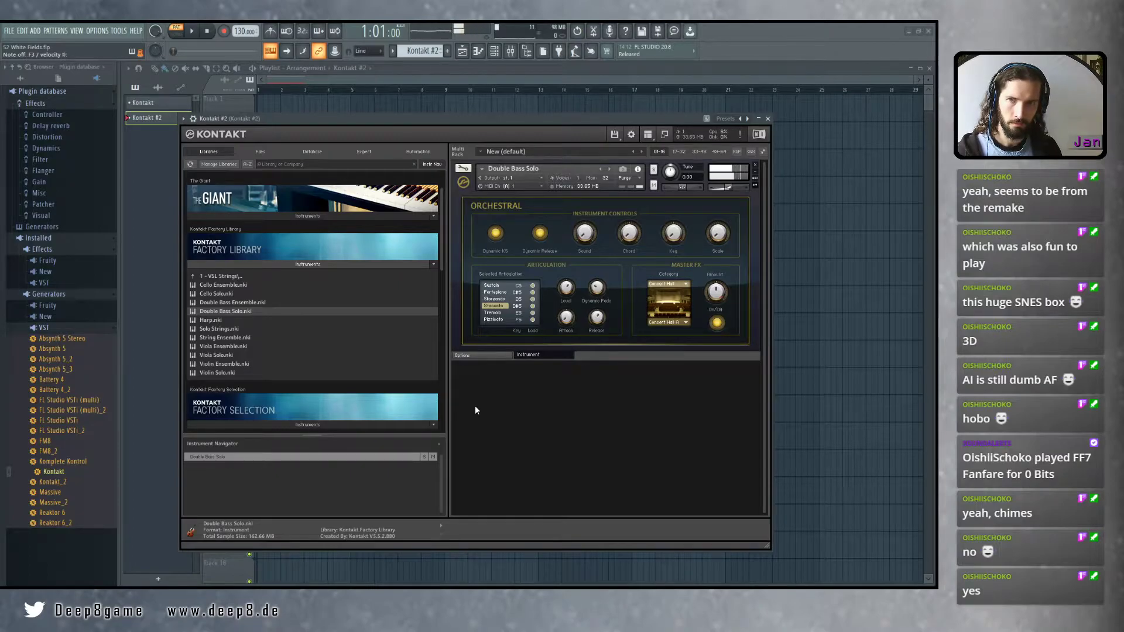
pyautogui.click(492, 286)
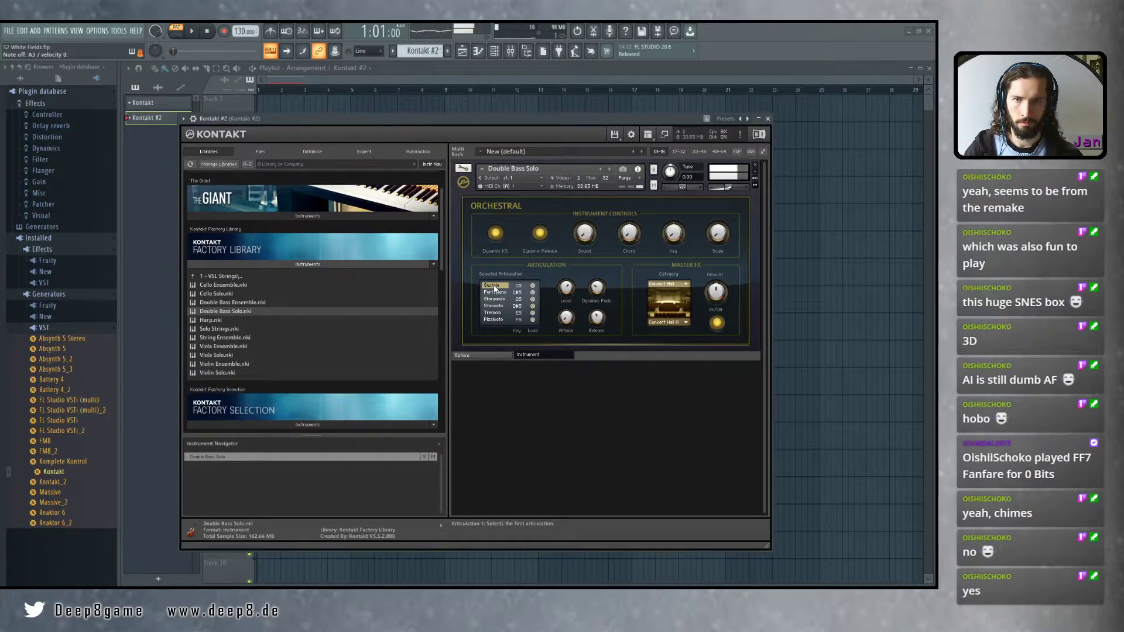
pyautogui.click(494, 319)
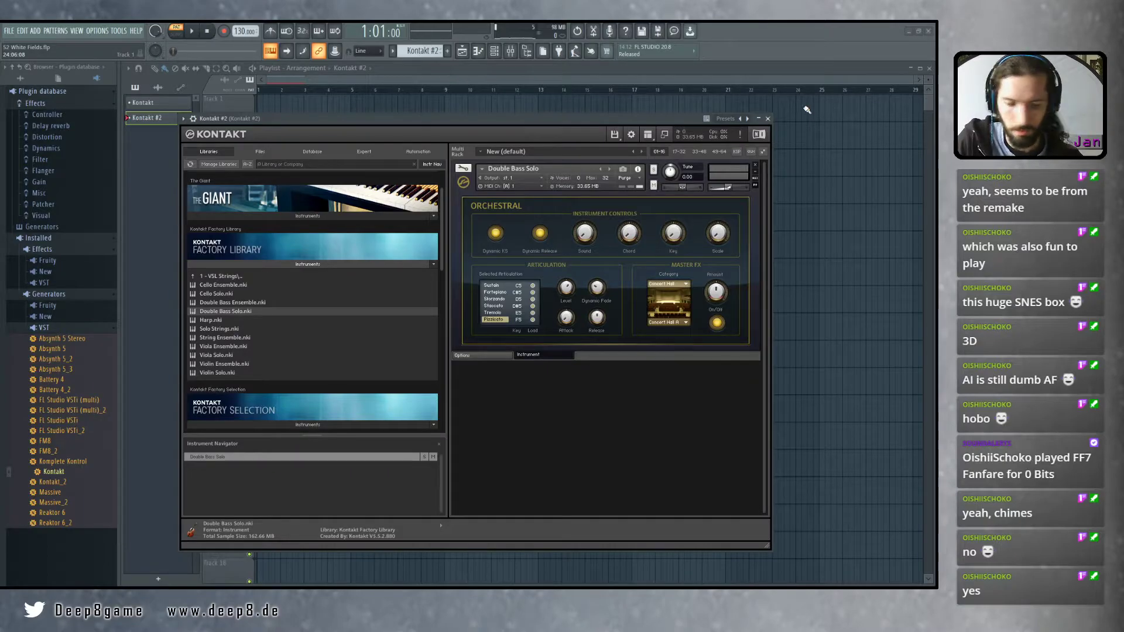
pyautogui.click(768, 119)
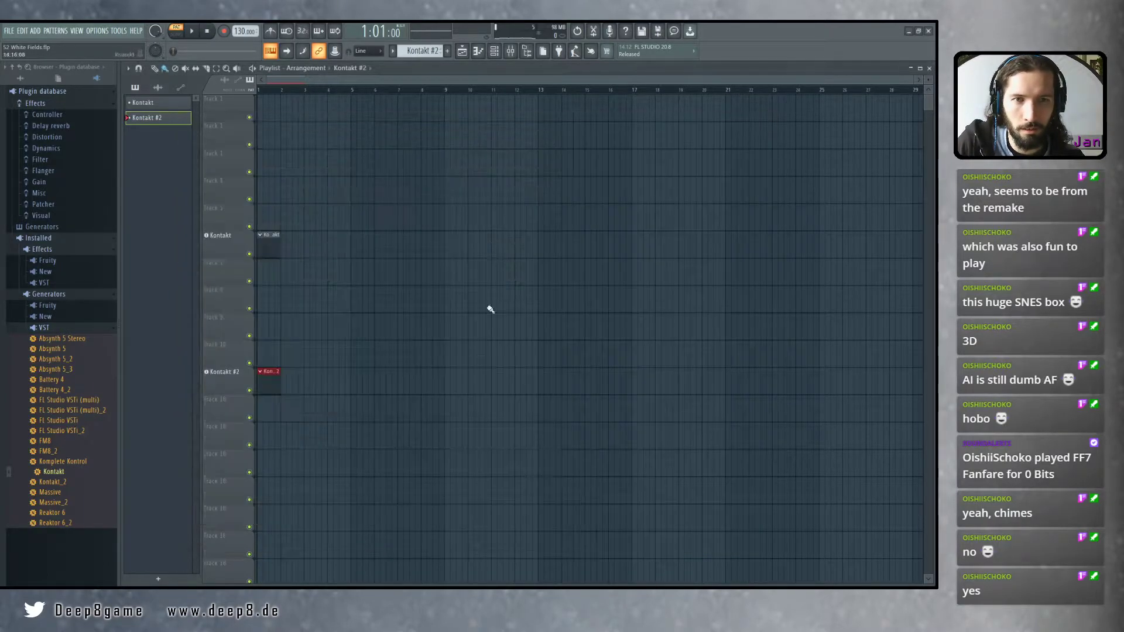
# Rename the Kontakt #2 playlist track as "double bass pizz"
pyautogui.rightClick(231, 373)
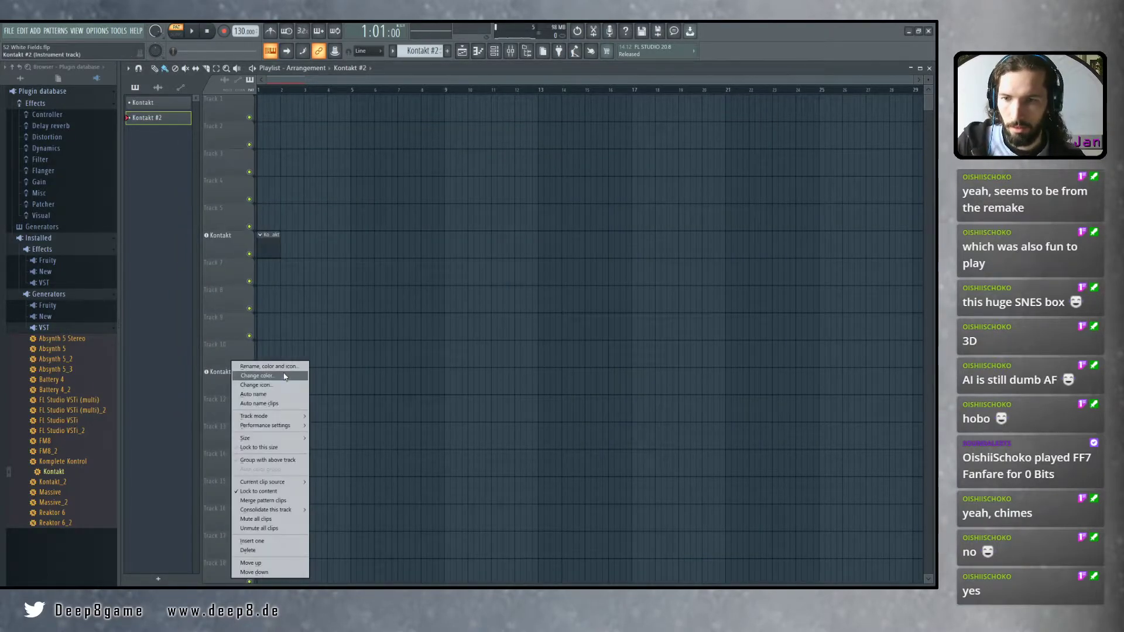
pyautogui.click(269, 366)
pyautogui.write('doubble bass')
pyautogui.press('Left')
pyautogui.press('Left')
pyautogui.press('Left')
pyautogui.press('Left')
pyautogui.press('Left')
pyautogui.press('Left')
pyautogui.press('Left')
pyautogui.press('Left')
pyautogui.press('BackSpace')
pyautogui.press('End')
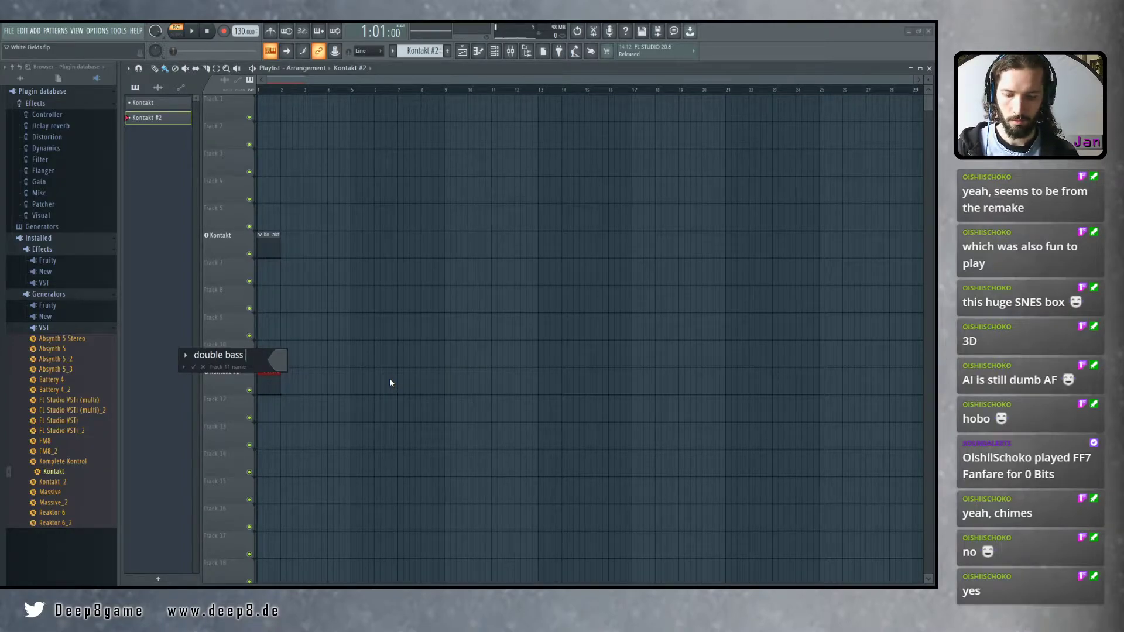
pyautogui.write('pizz')
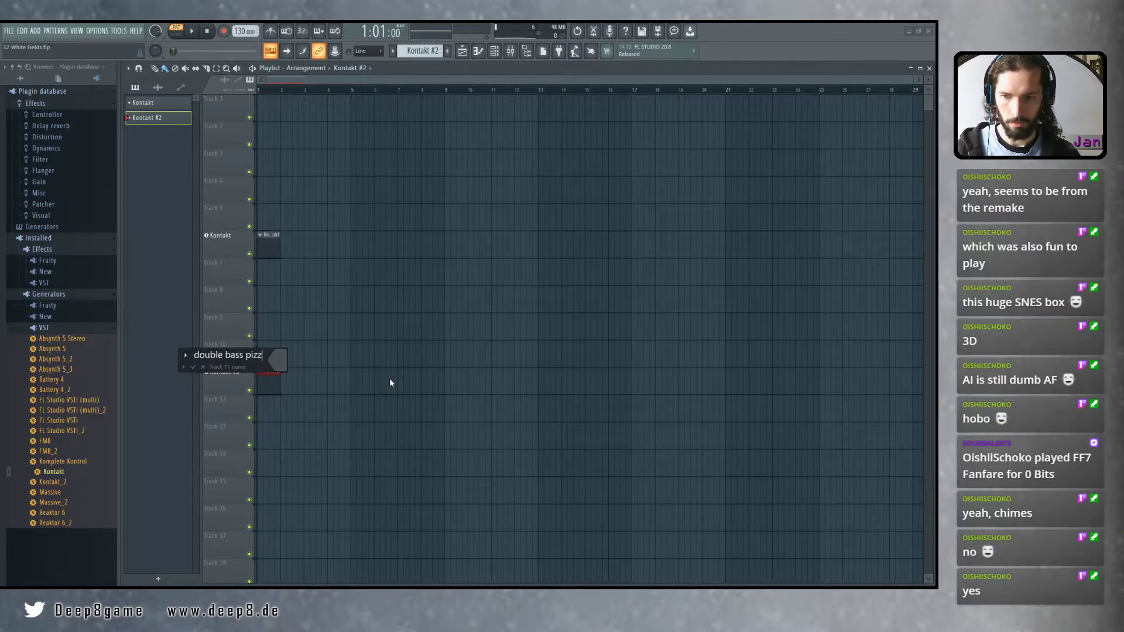
pyautogui.press('Return')
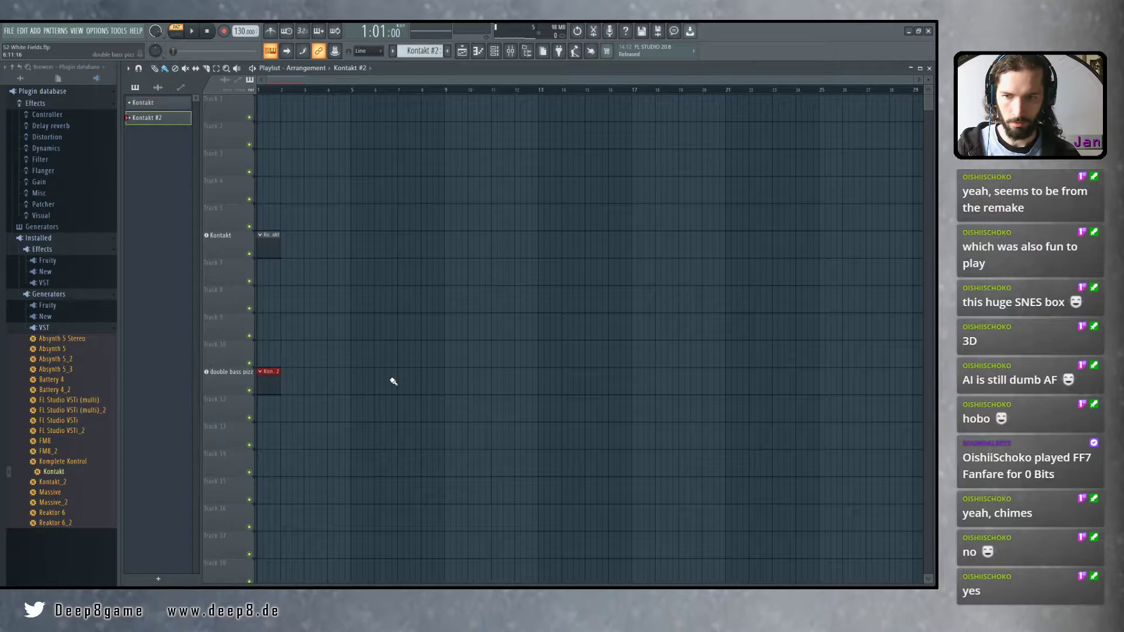
# Load The Giant.nki from The Giant library into the first Kontakt track's instrument and look through its preset list
pyautogui.click(232, 246)
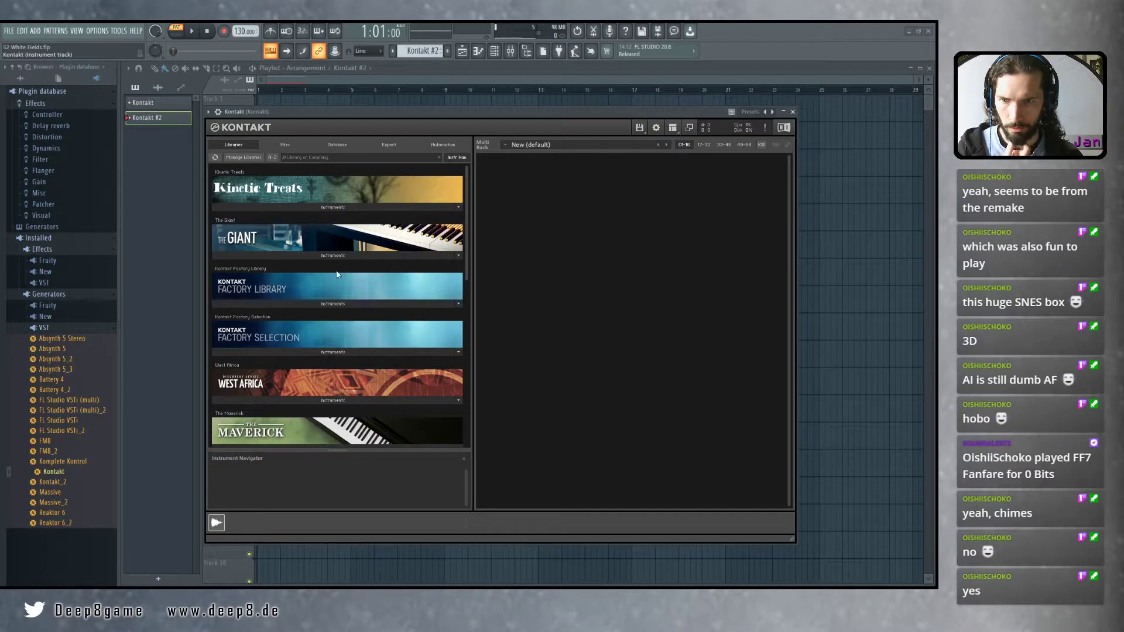
pyautogui.click(315, 253)
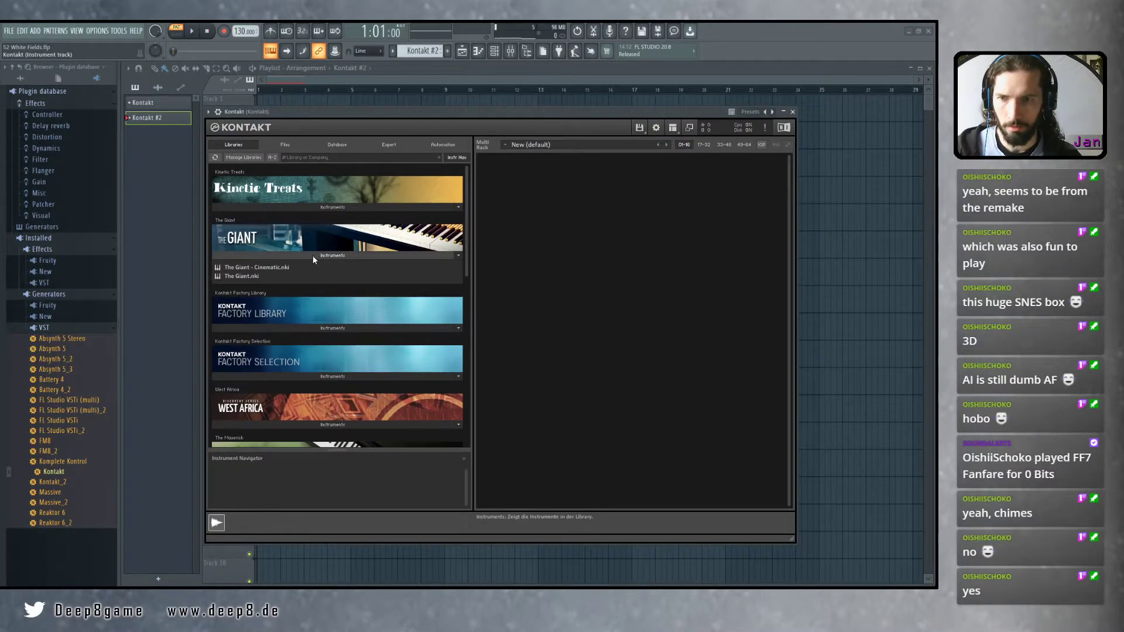
pyautogui.doubleClick(235, 275)
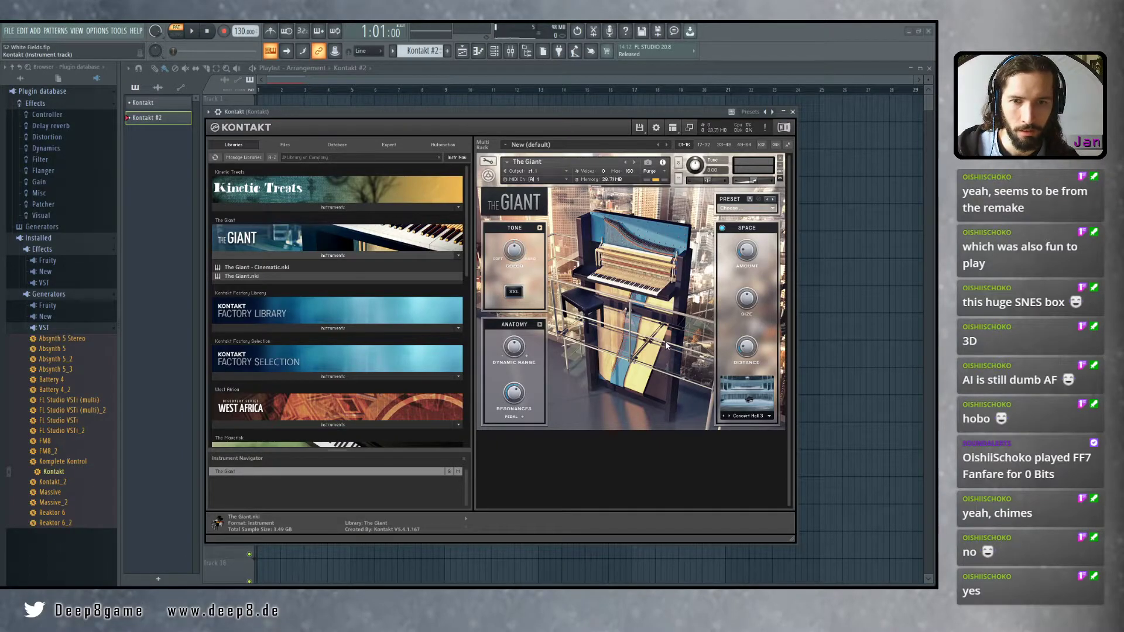
pyautogui.click(776, 209)
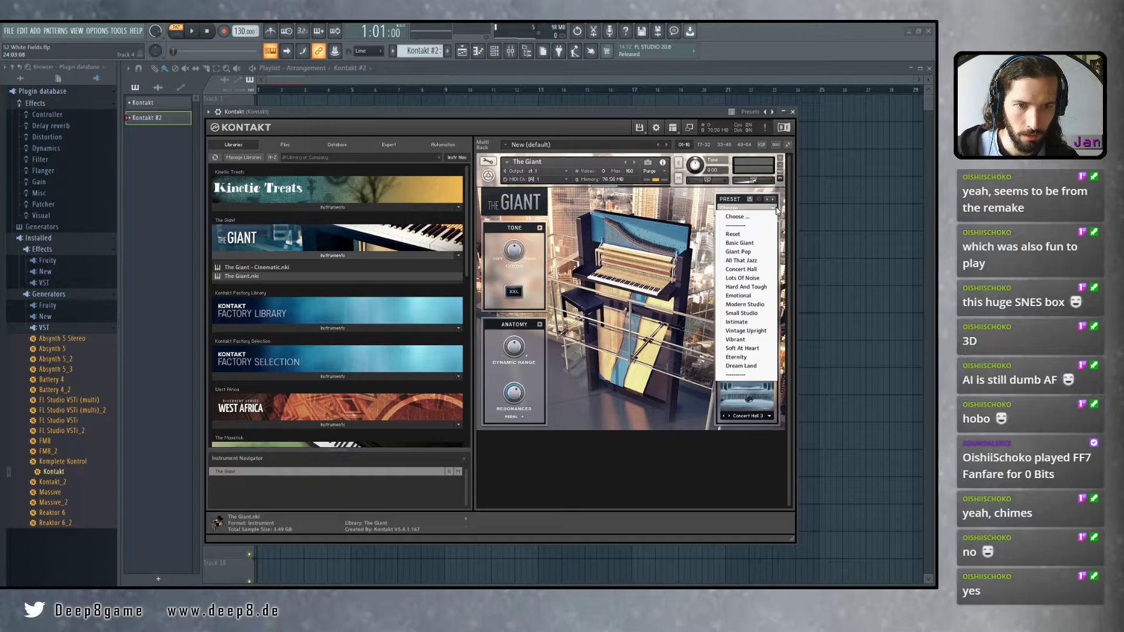
pyautogui.click(634, 469)
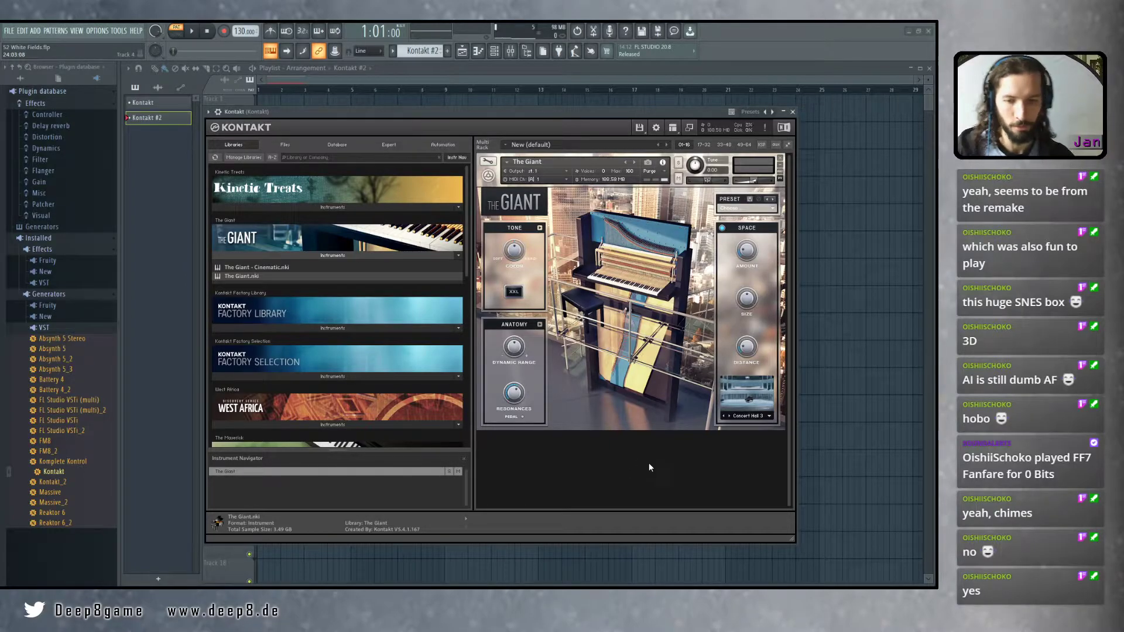
# Switch to Streamlabs OBS to check the running stream and return to FL Studio
pyautogui.hotkey('alt', 'Tab')
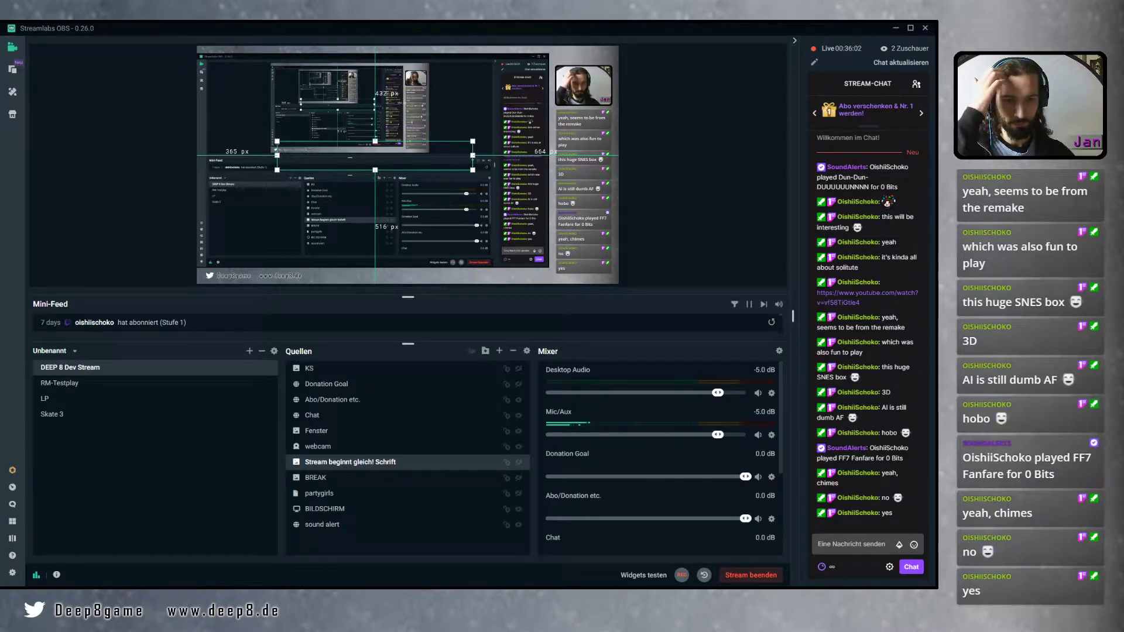
pyautogui.hotkey('alt', 'Tab')
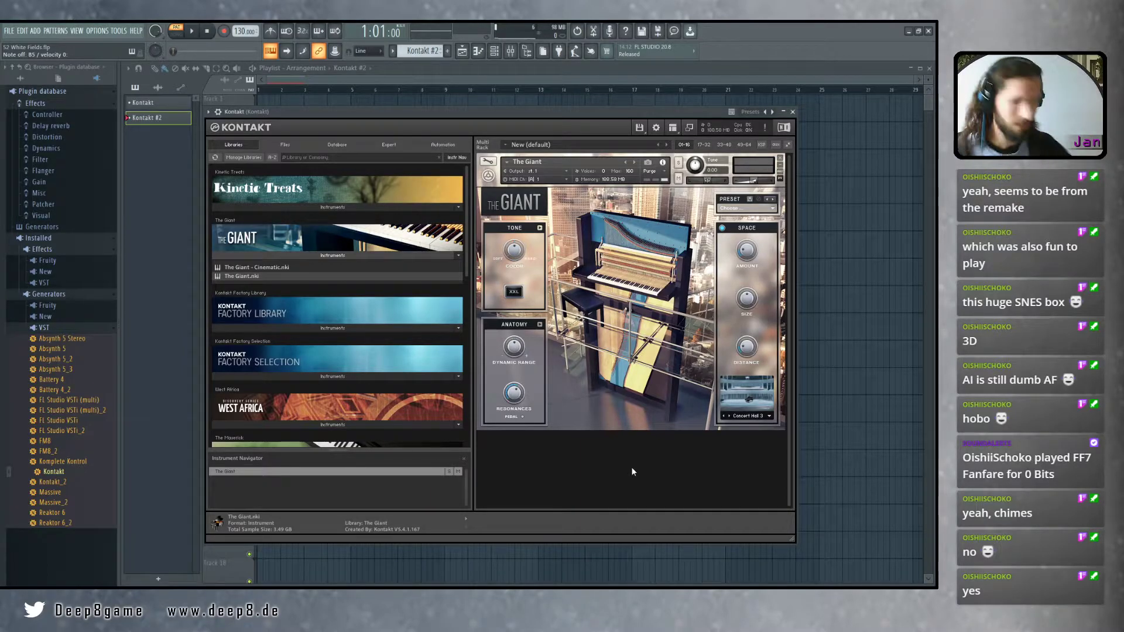
pyautogui.click(527, 597)
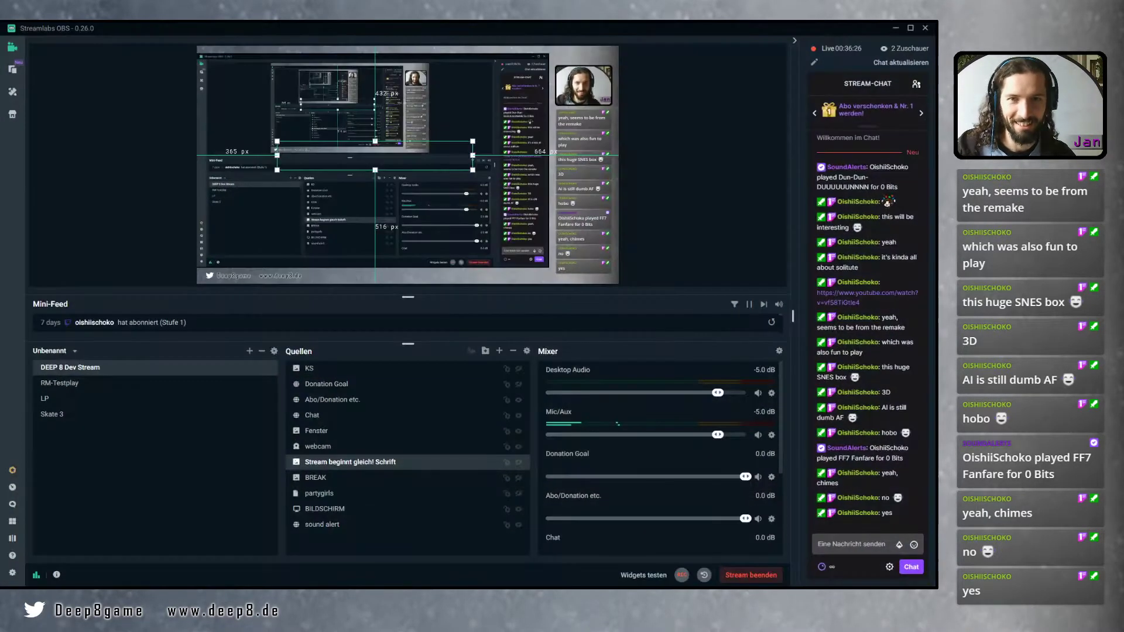
pyautogui.click(562, 598)
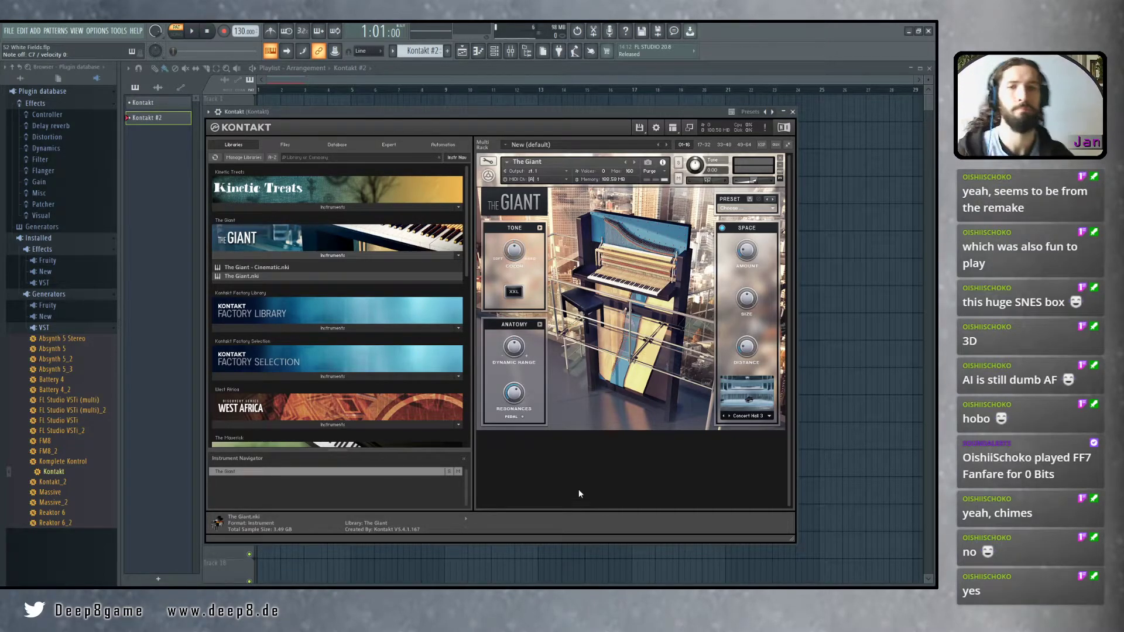
# Try the Eternity, Dream Land and Soft At Heart presets of The Giant, checking Streamlabs OBS in between
pyautogui.click(735, 212)
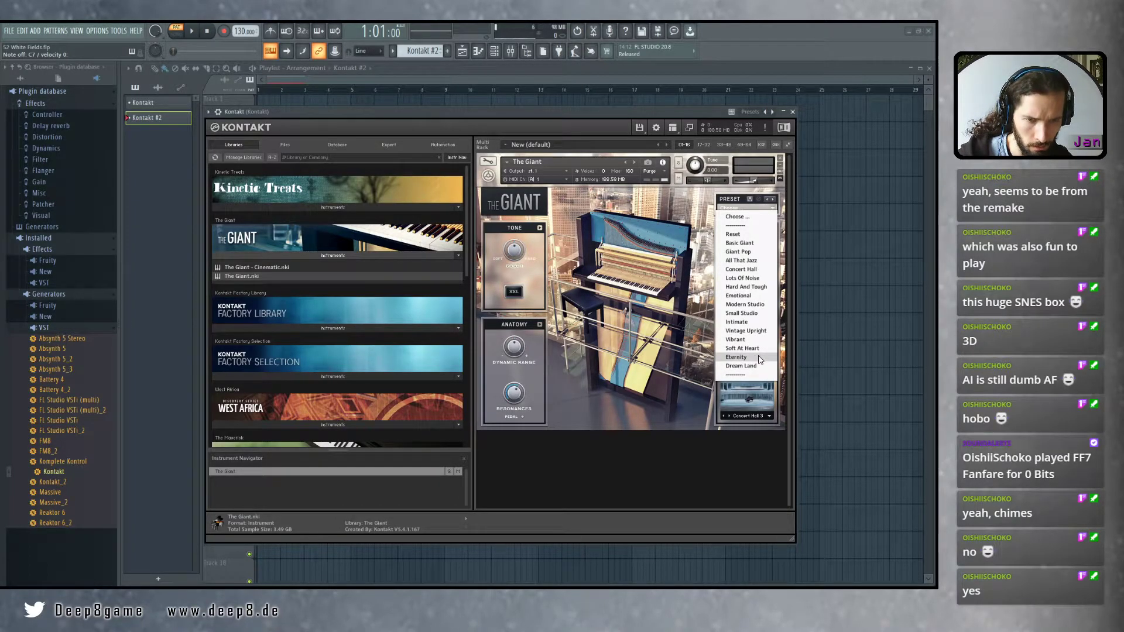
pyautogui.click(737, 357)
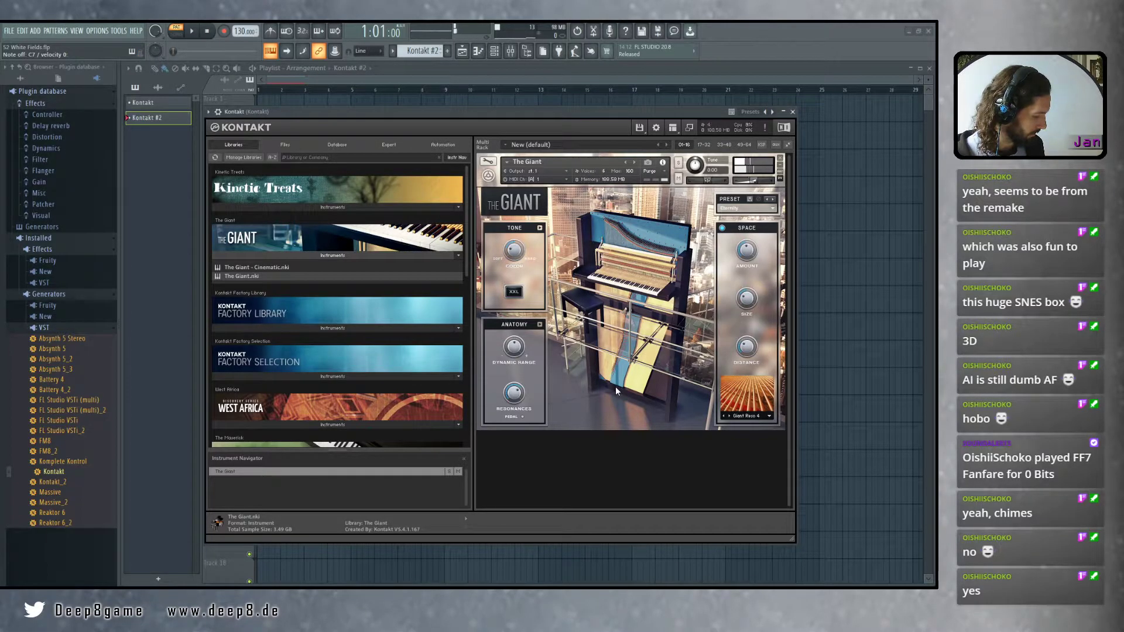
pyautogui.click(772, 209)
pyautogui.click(741, 366)
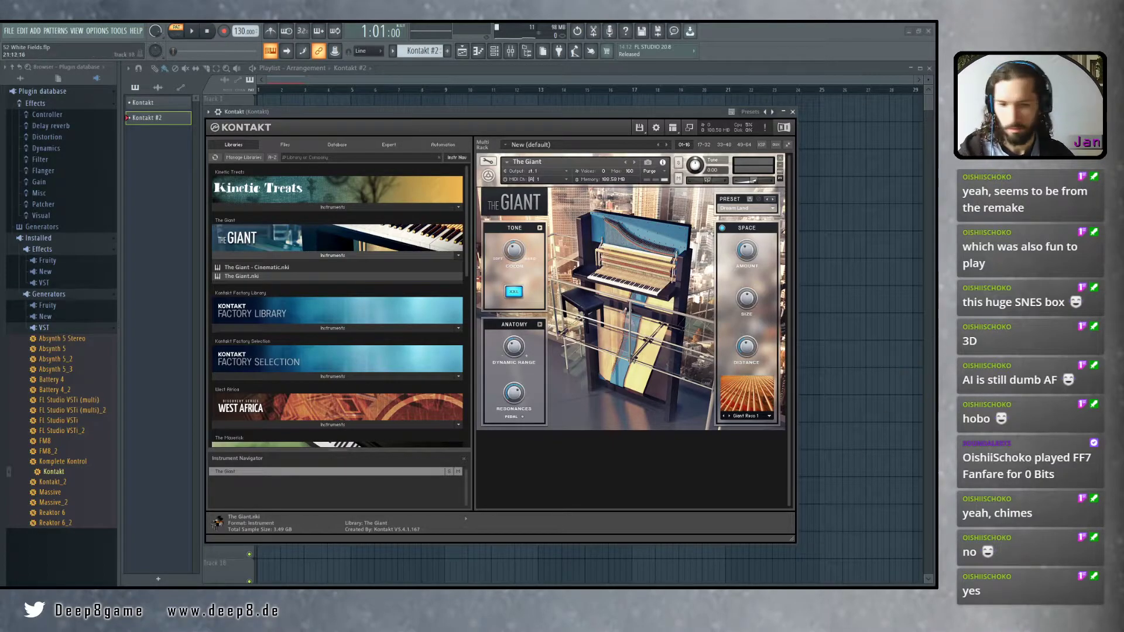
pyautogui.hotkey('alt', 'Tab')
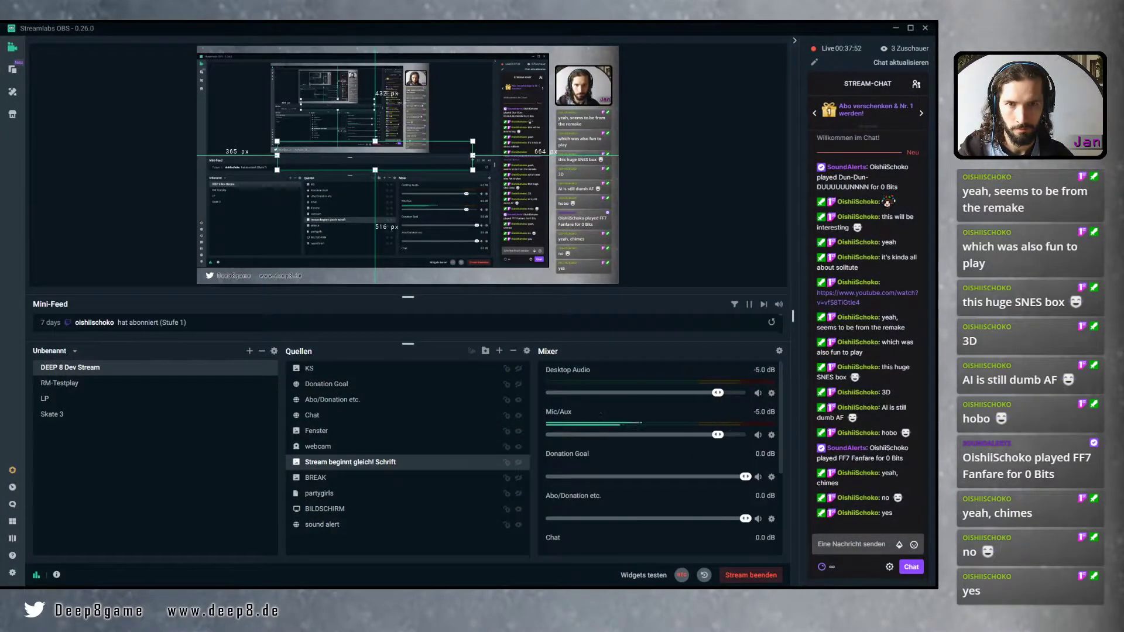
pyautogui.hotkey('alt', 'Tab')
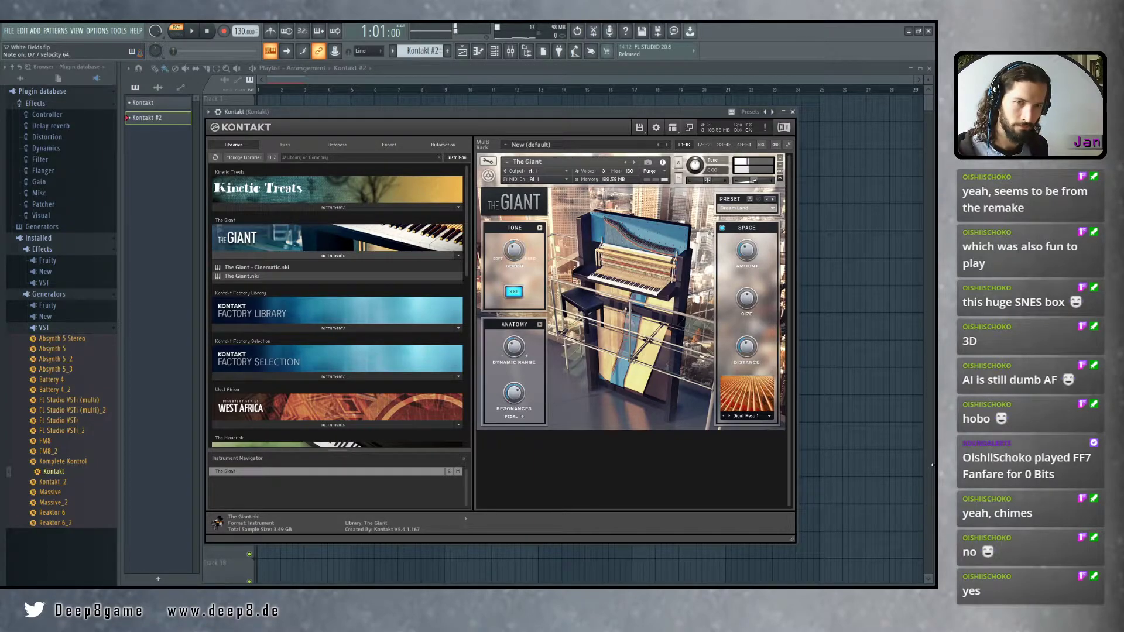
pyautogui.click(772, 209)
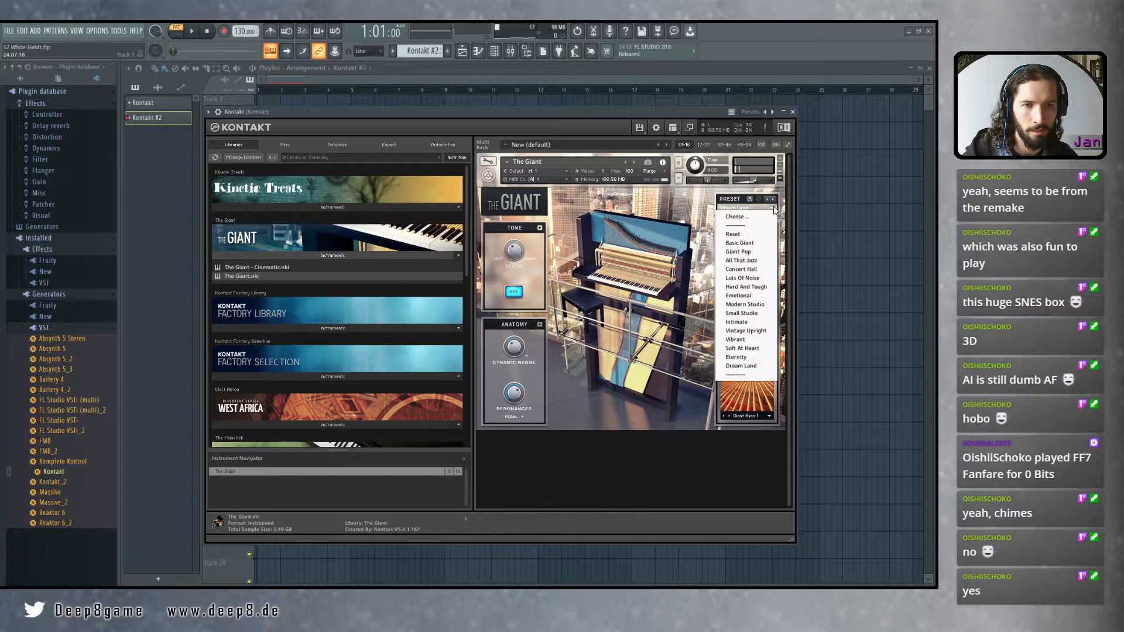
pyautogui.click(756, 349)
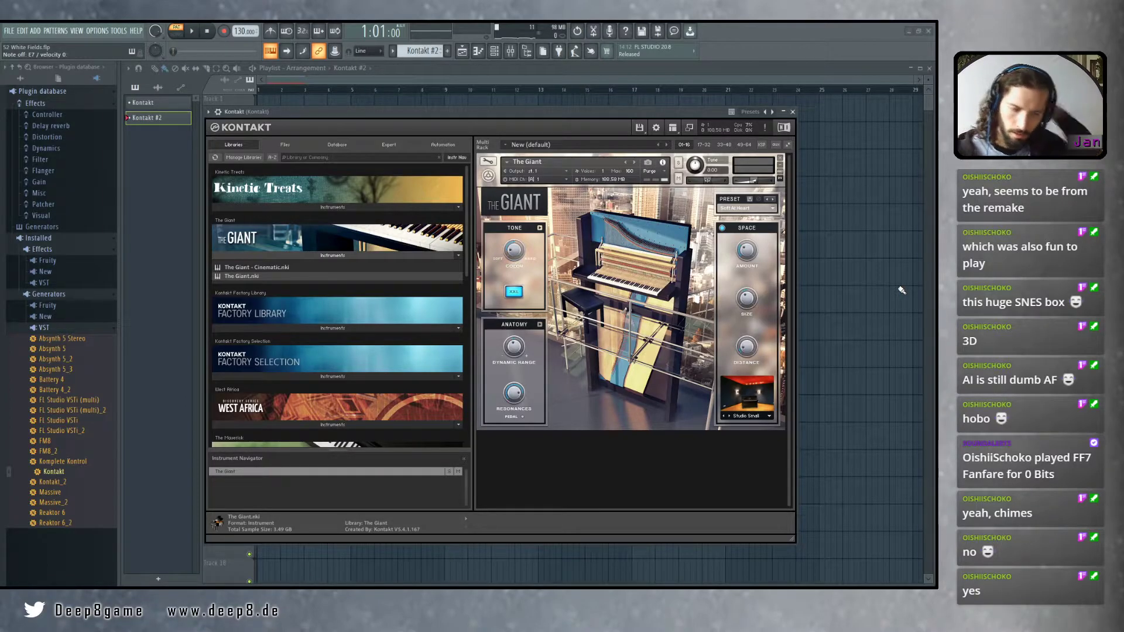
# Choose the Eternity preset for The Giant and close the Kontakt window
pyautogui.click(745, 208)
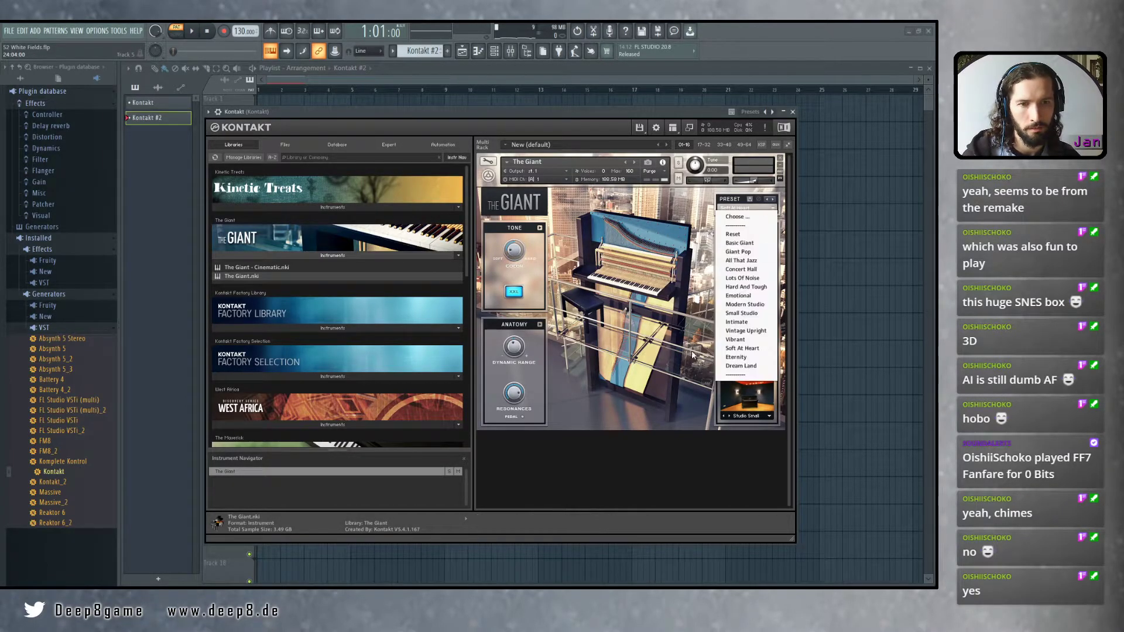
pyautogui.click(736, 357)
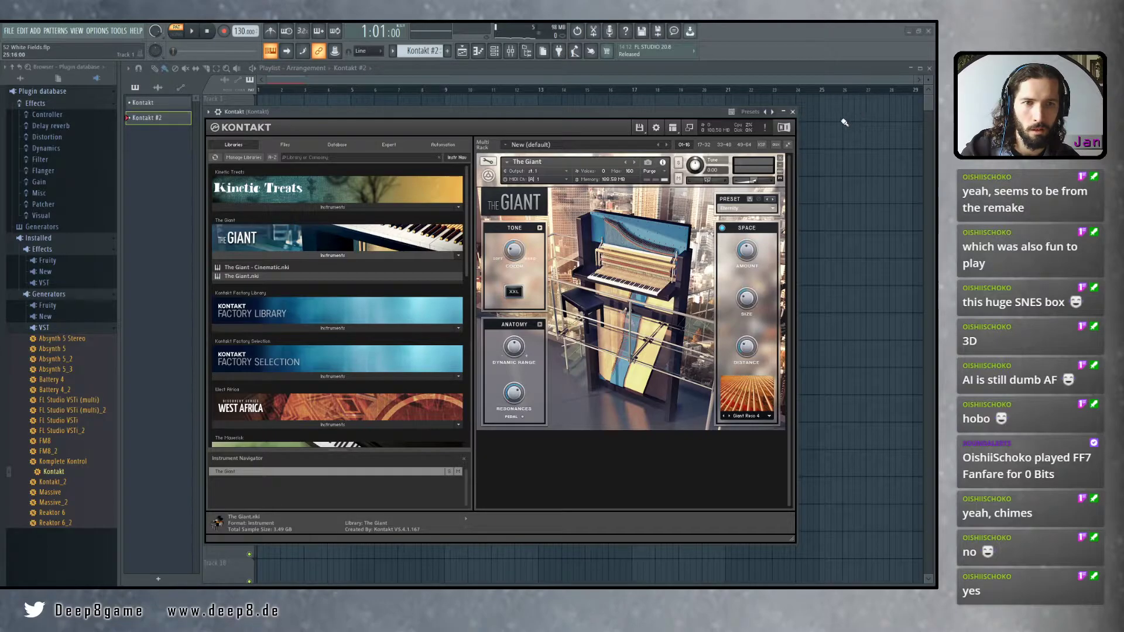
pyautogui.moveTo(676, 110); pyautogui.dragTo(743, 111)
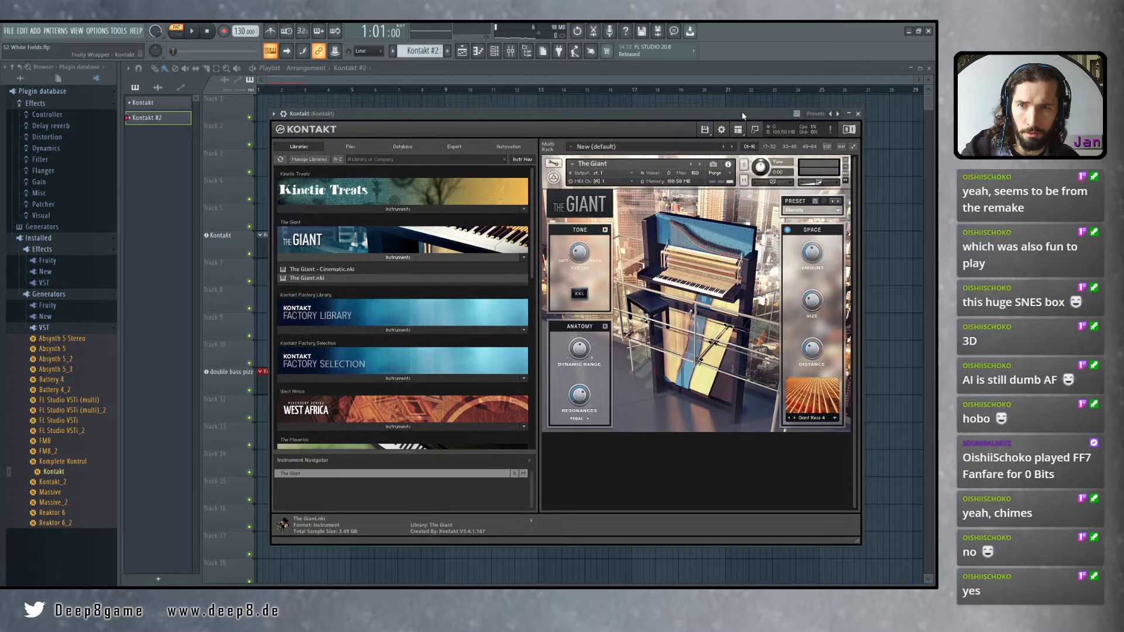
pyautogui.click(859, 114)
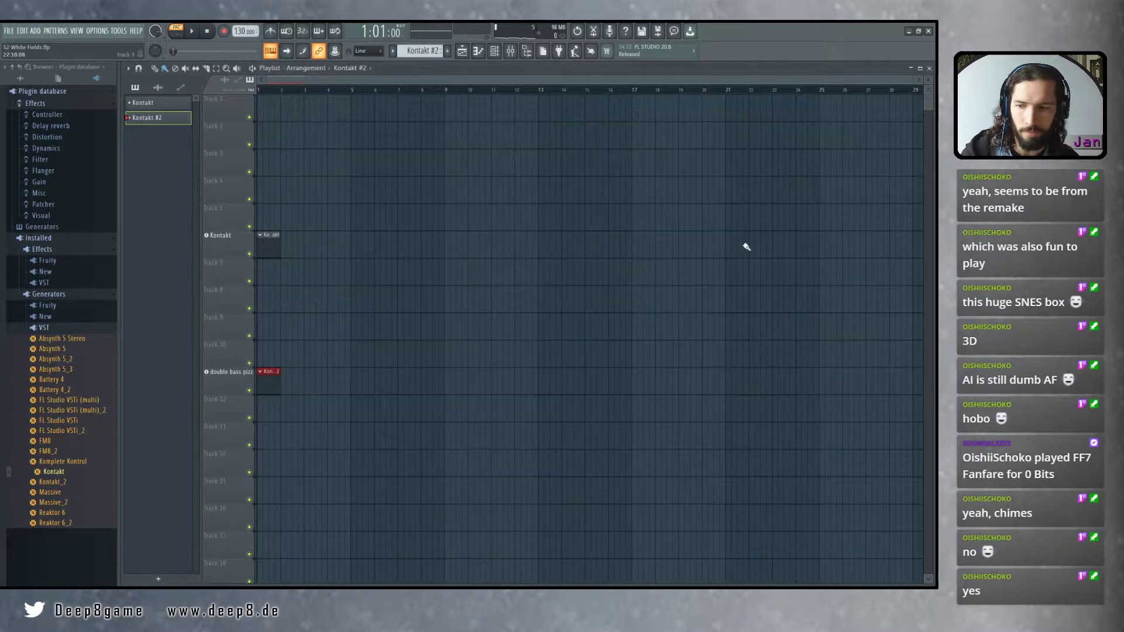
# Rename the remaining Kontakt playlist track as "giant eternity"
pyautogui.rightClick(235, 243)
pyautogui.click(252, 235)
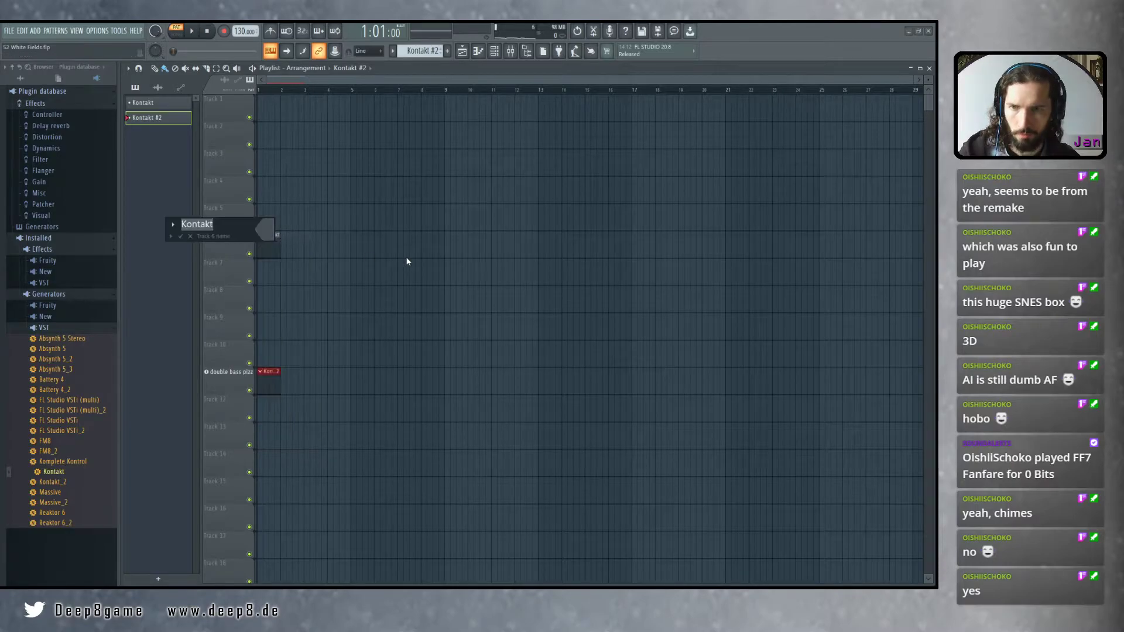
pyautogui.write('giant')
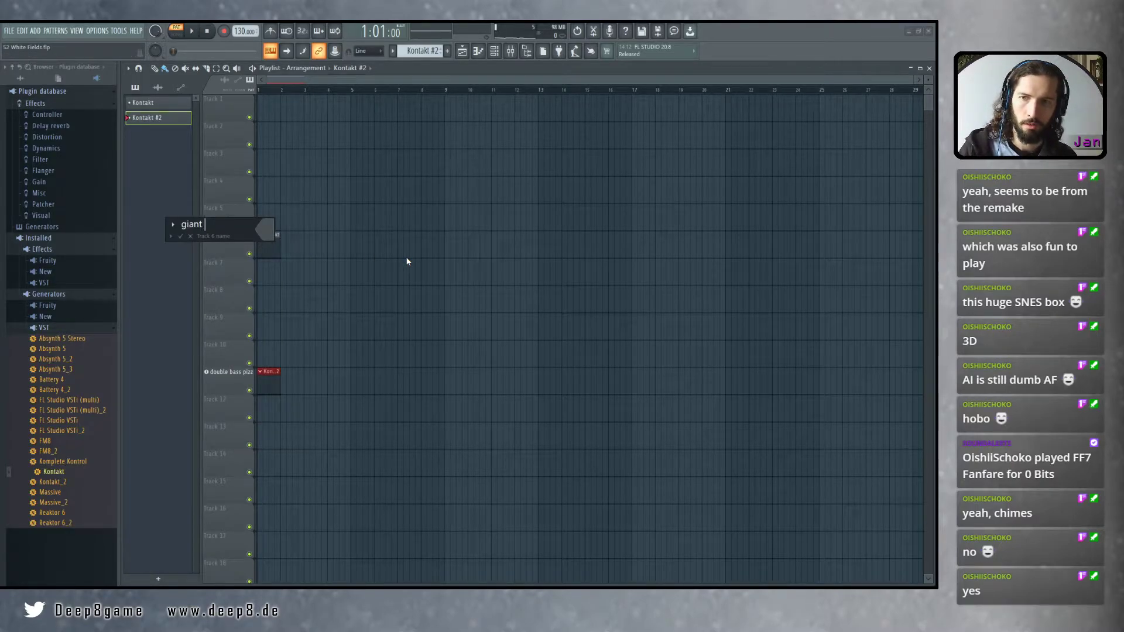
pyautogui.write(' etern')
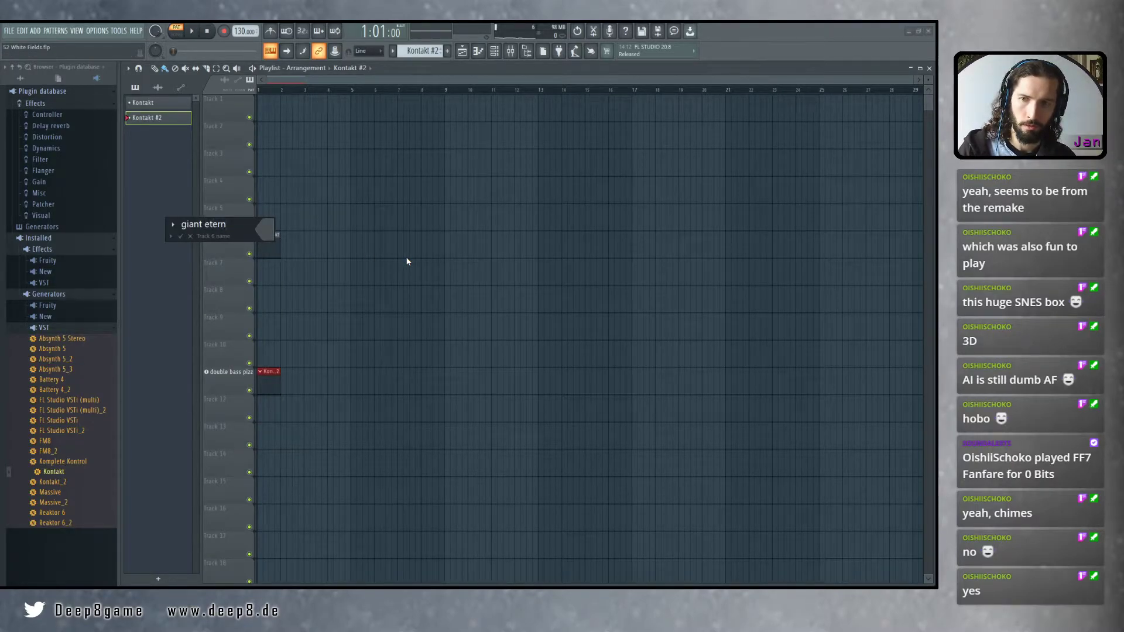
pyautogui.write('ity')
pyautogui.press('Return')
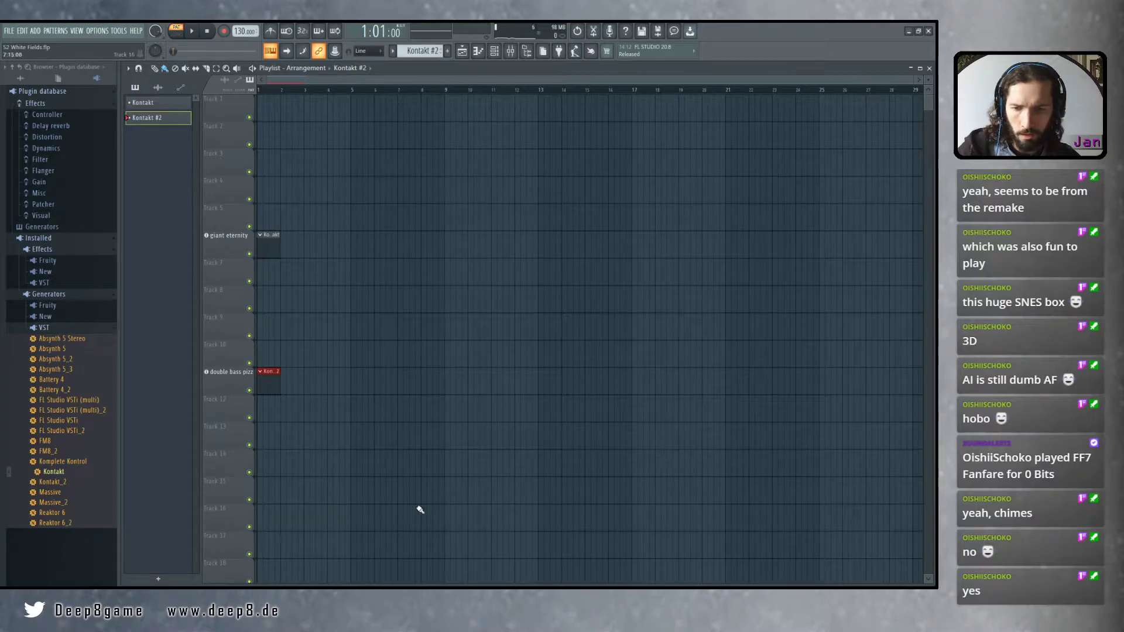
# Switch to File Explorer, open 33 Barbatus' Theme in DEEP 8 OST NEU, examine its ref subfolder with the name column widened, and go back
pyautogui.hotkey('alt', 'Tab')
pyautogui.click(338, 319)
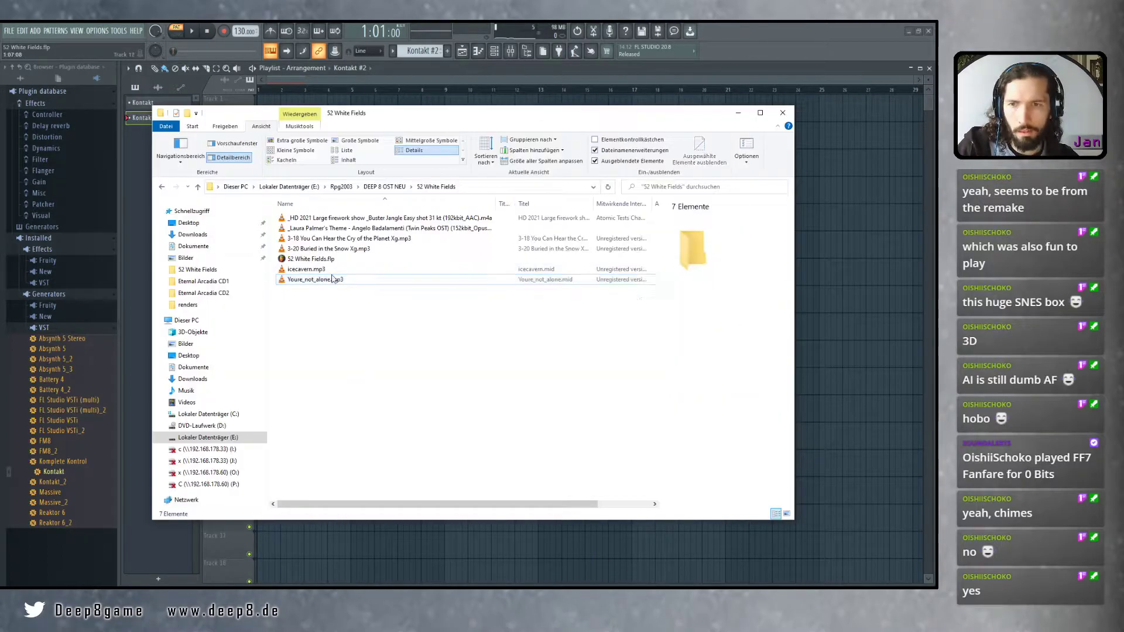
pyautogui.click(388, 188)
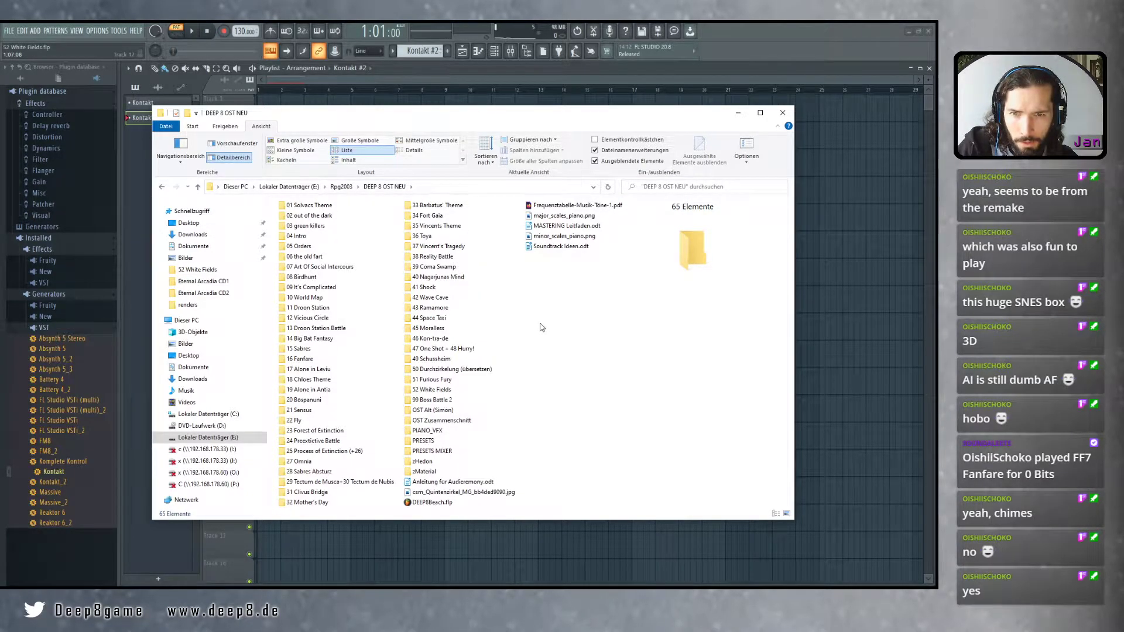
pyautogui.doubleClick(462, 205)
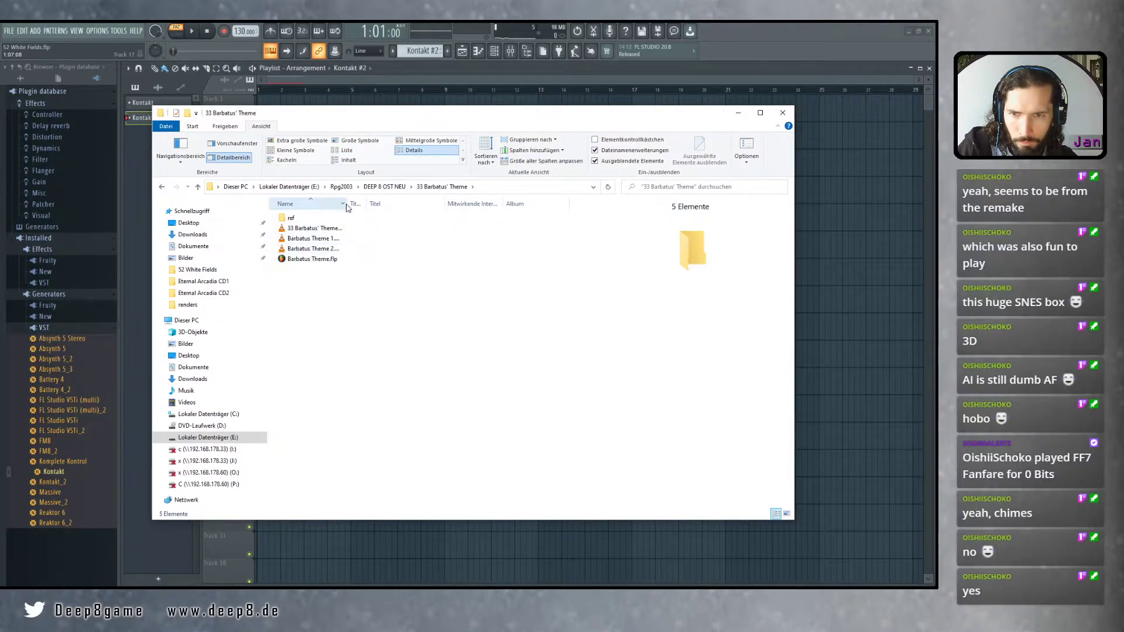
pyautogui.moveTo(348, 204); pyautogui.dragTo(425, 206)
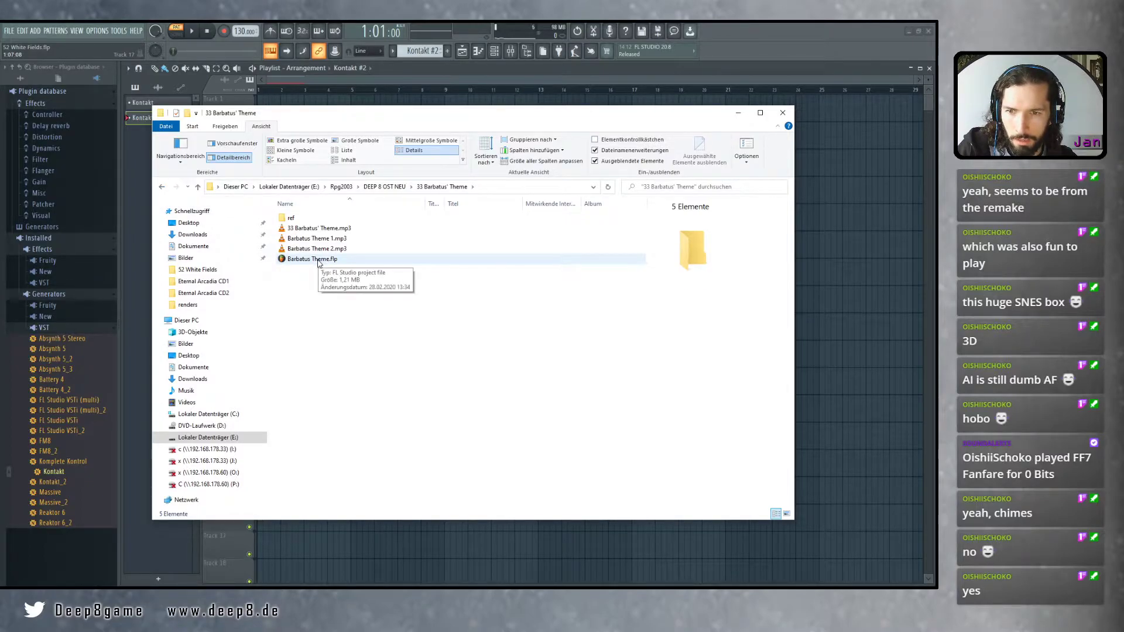
pyautogui.doubleClick(291, 217)
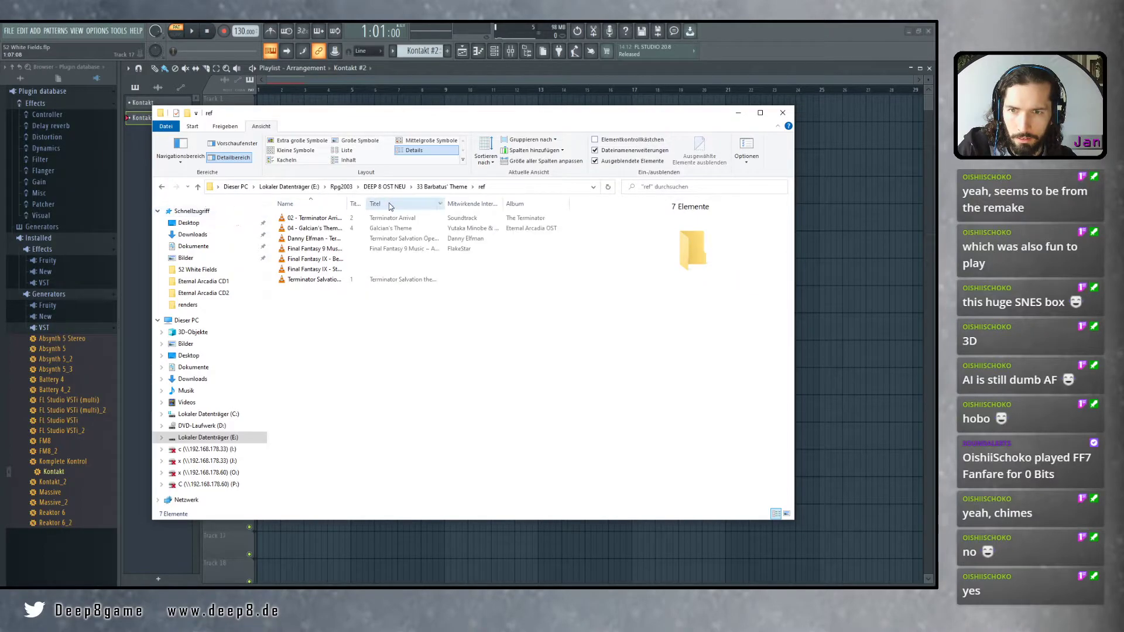
pyautogui.moveTo(349, 203); pyautogui.dragTo(481, 204)
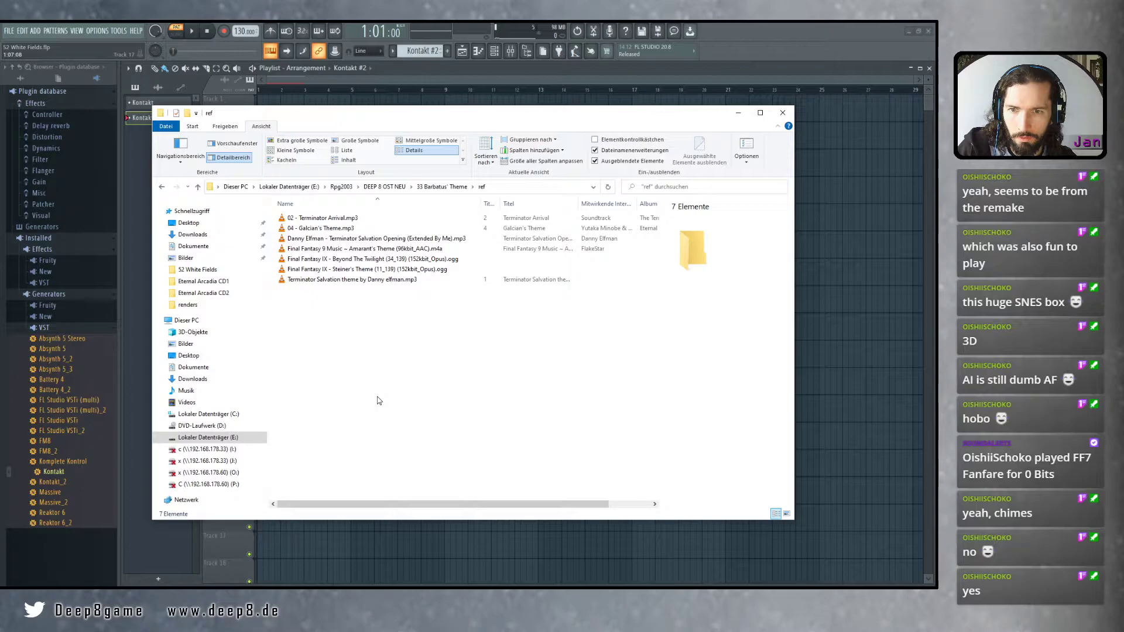
pyautogui.click(162, 187)
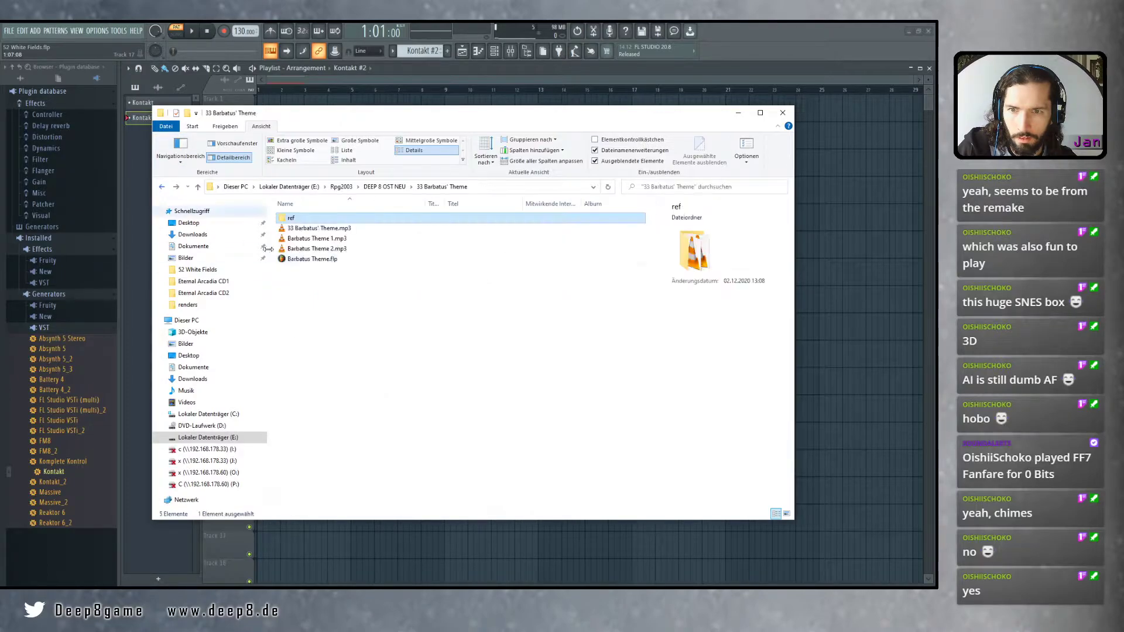
# Play 33 Barbatus' Theme.mp3 in VLC media player, listen to it, stop playback and return to FL Studio
pyautogui.click(319, 251)
pyautogui.click(316, 259)
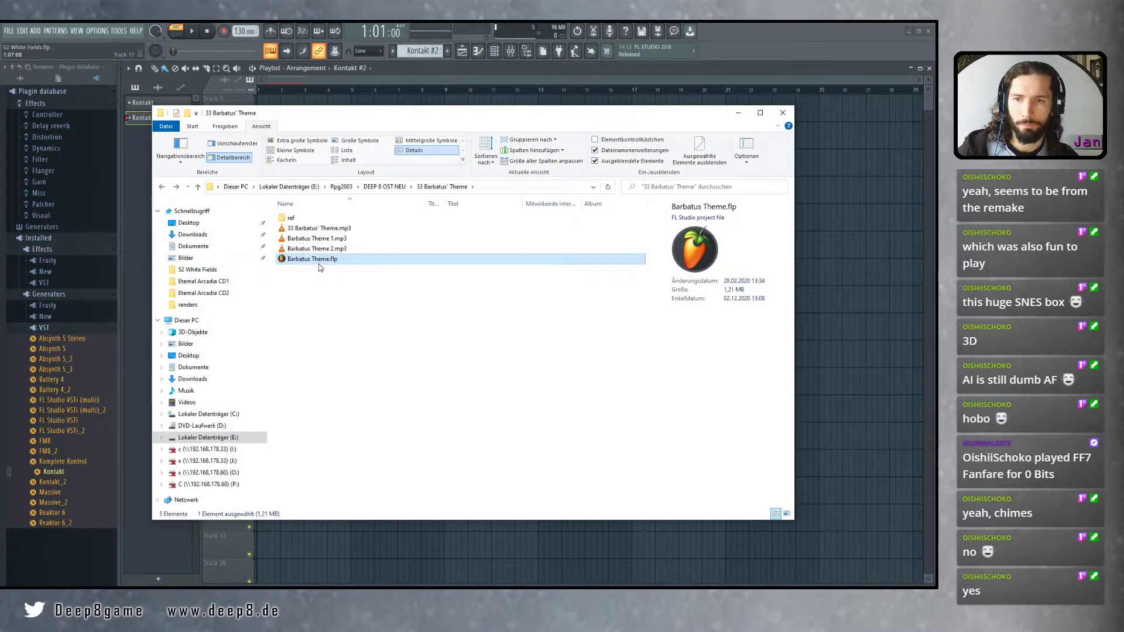
pyautogui.click(324, 286)
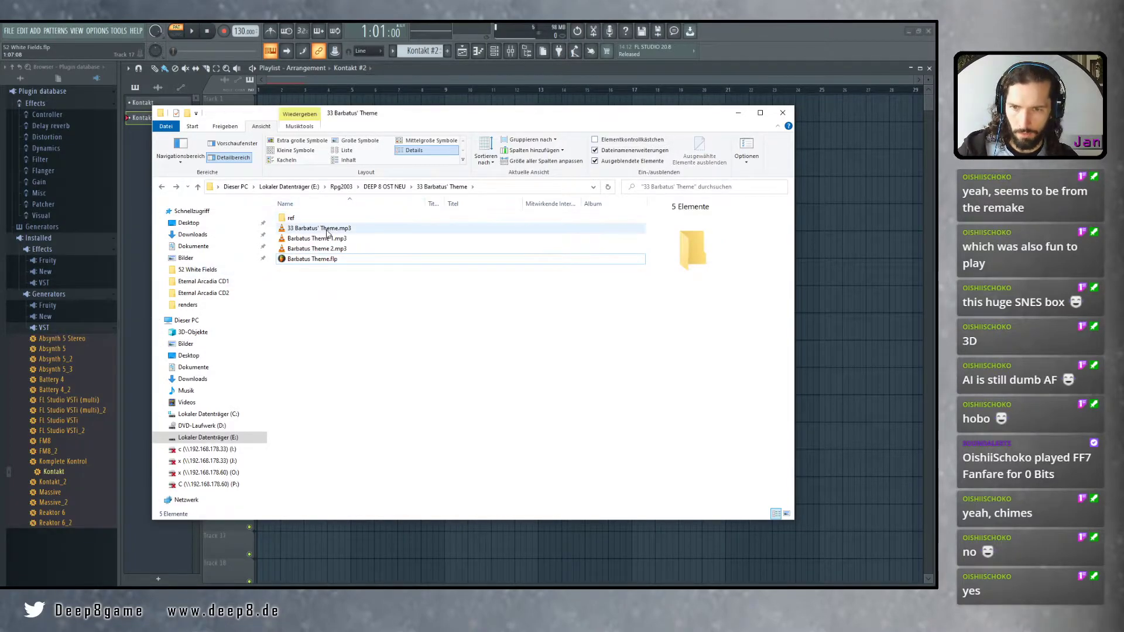
pyautogui.click(327, 232)
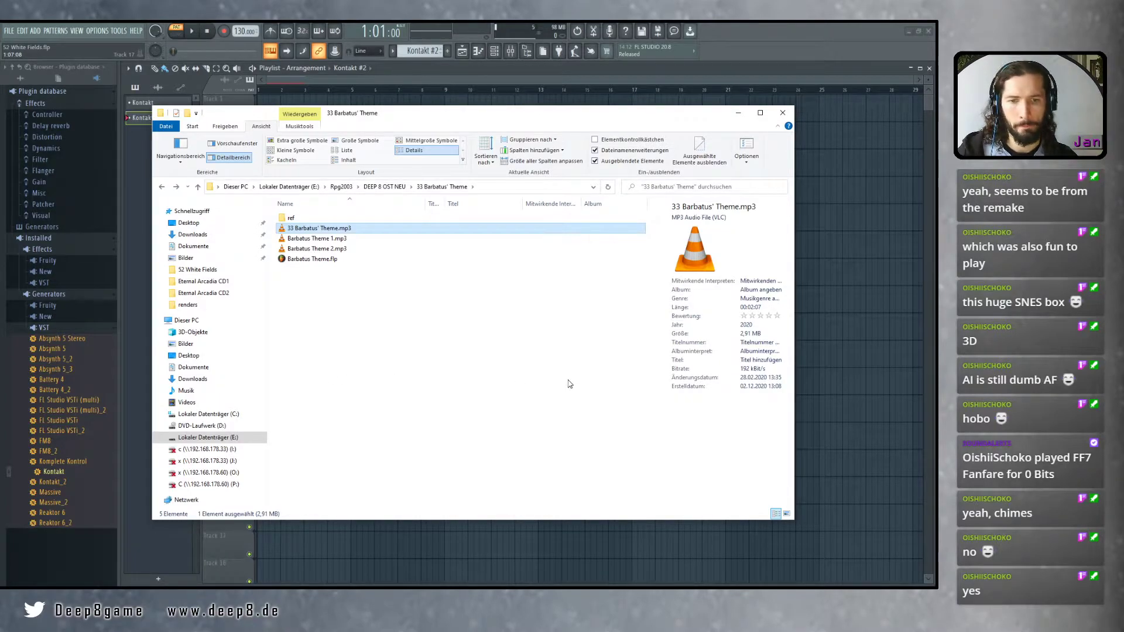
pyautogui.hotkey('alt', 'Tab')
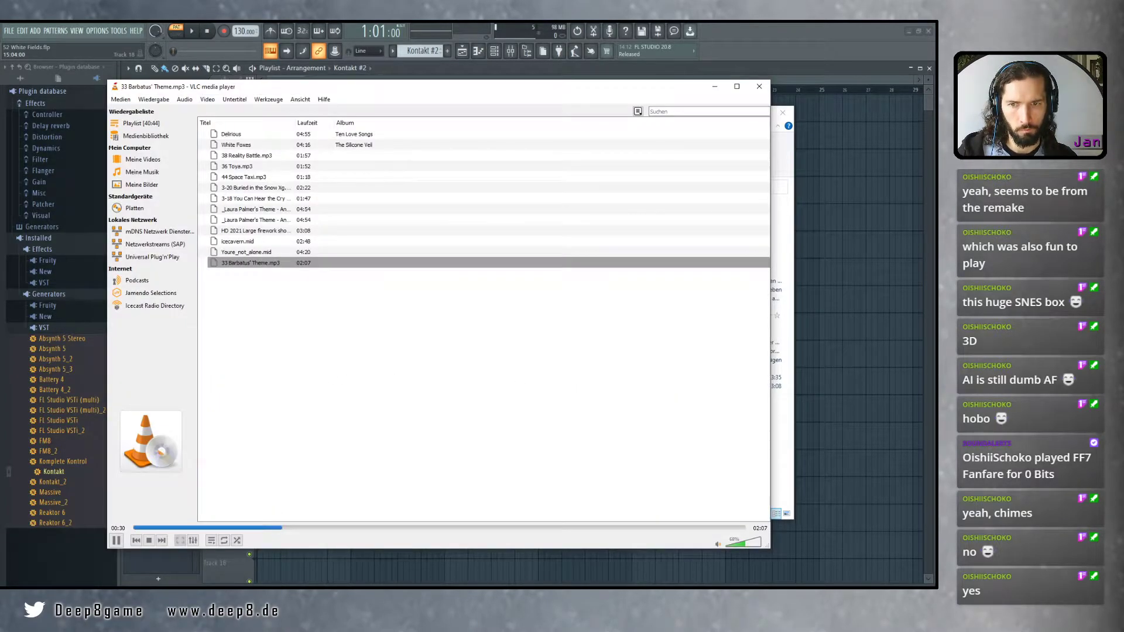
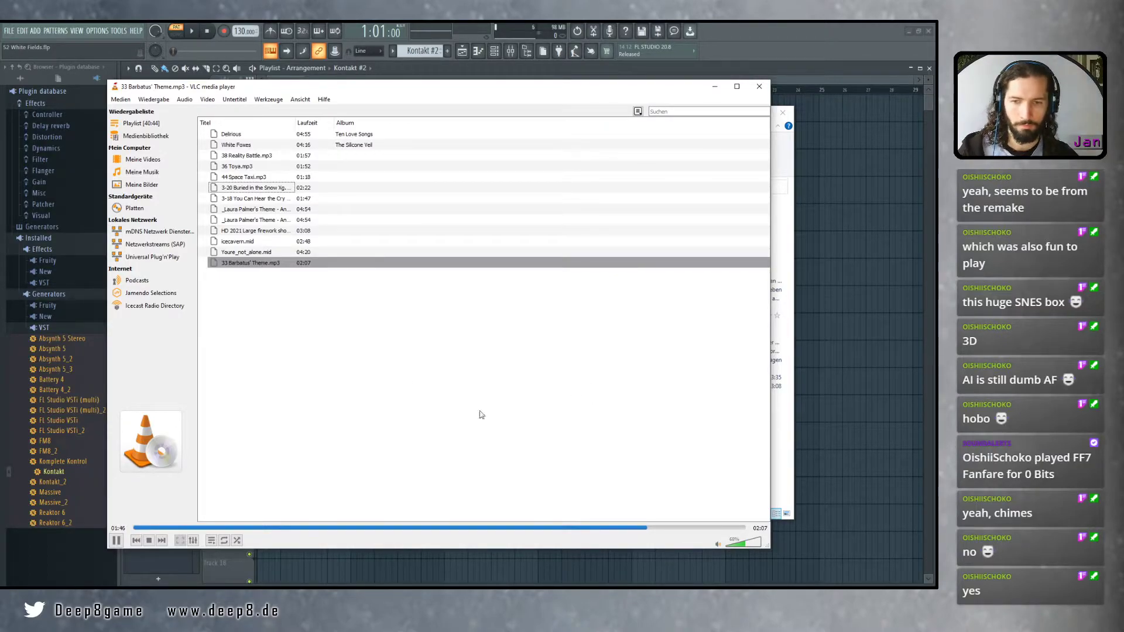
pyautogui.click(152, 545)
pyautogui.click(41, 551)
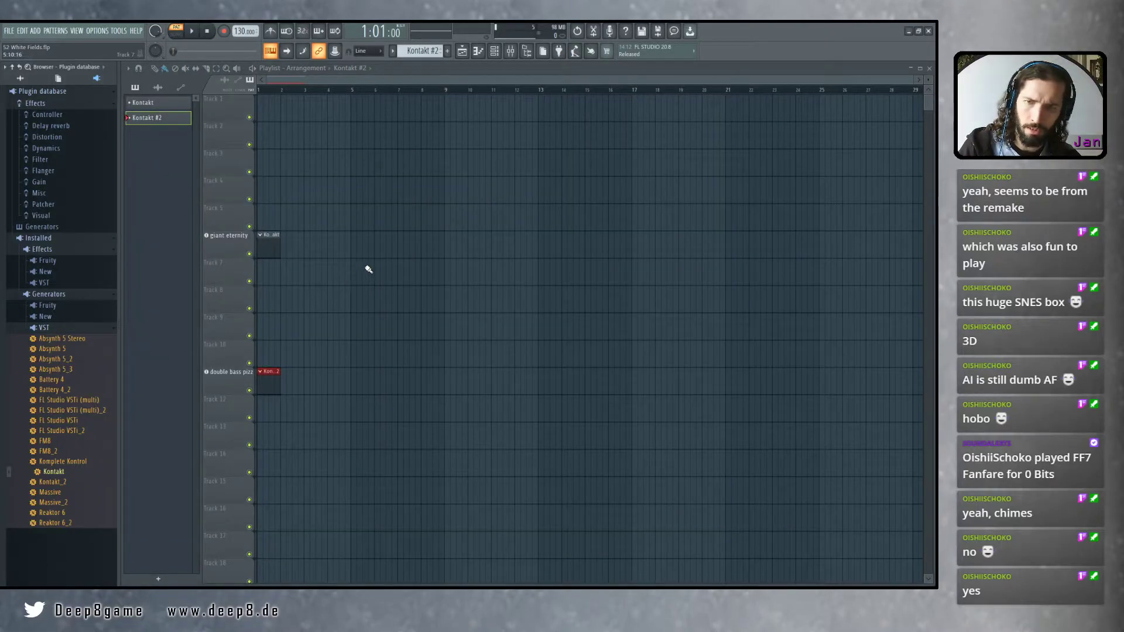
# Switch to File Explorer and open the project Barbatus Theme.flp from the 33 Barbatus' Theme folder in FL Studio
pyautogui.click(8, 30)
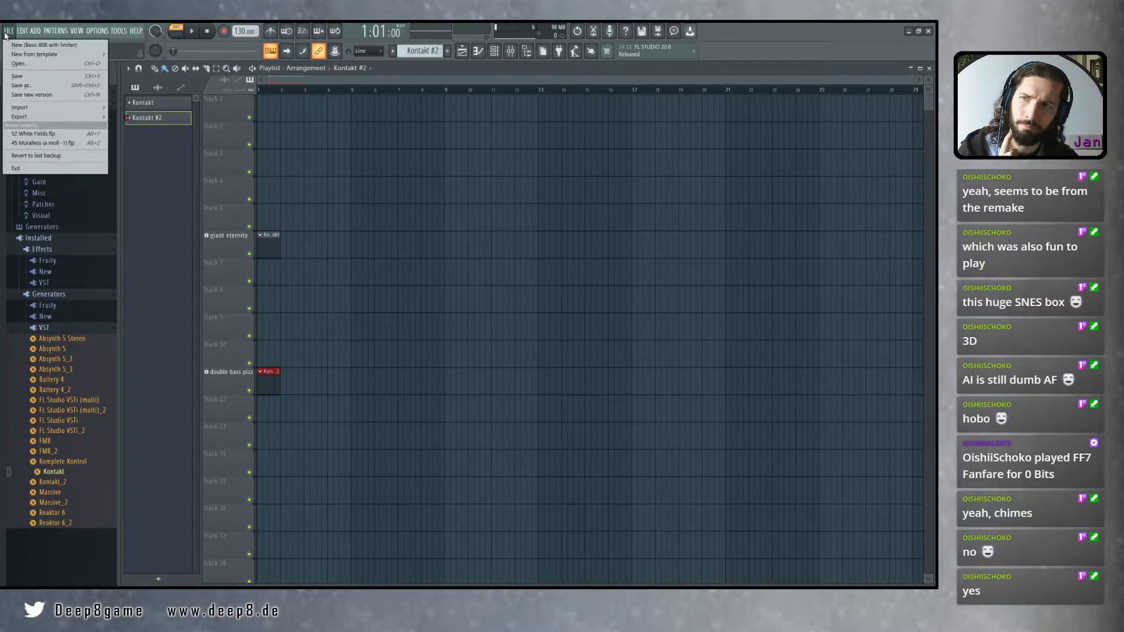
pyautogui.moveTo(75, 113)
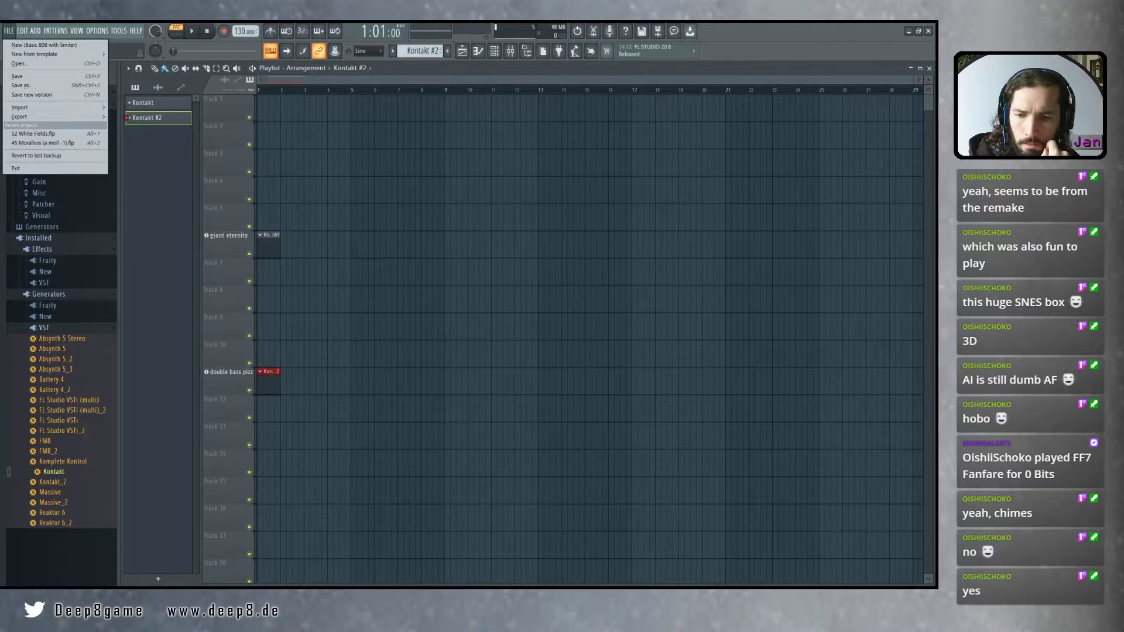
pyautogui.click(375, 596)
pyautogui.click(437, 364)
pyautogui.click(328, 261)
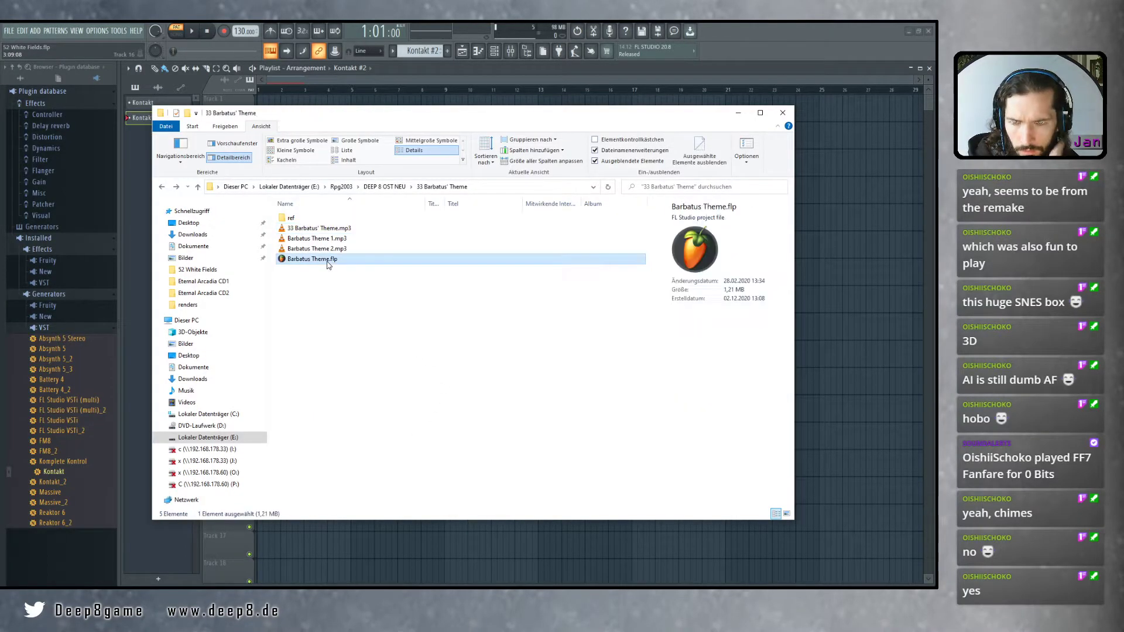
pyautogui.doubleClick(328, 262)
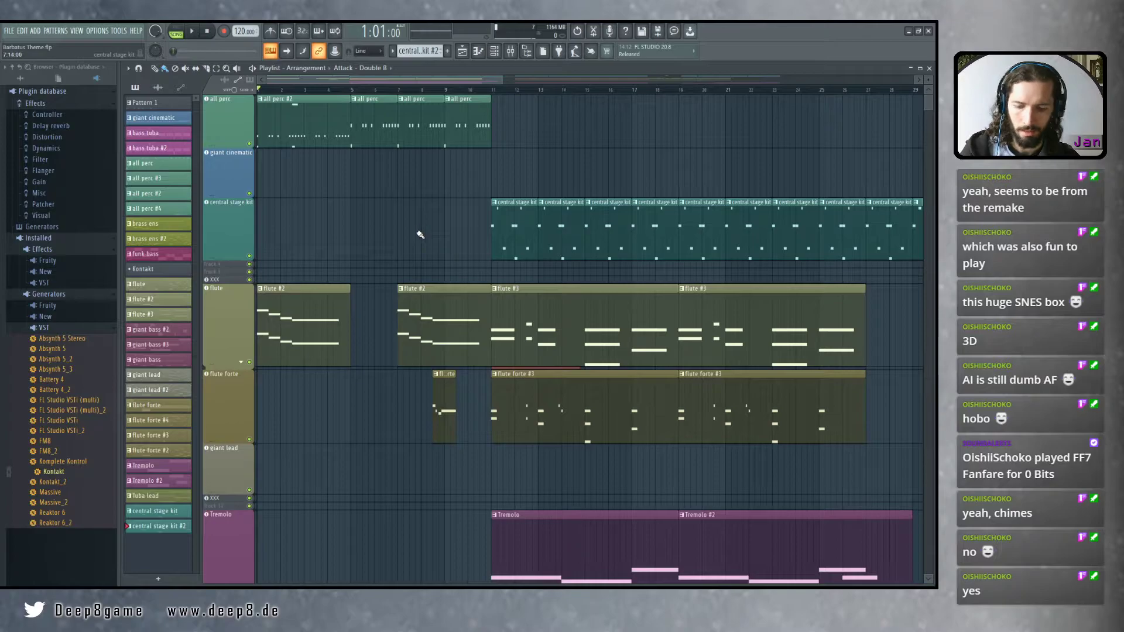
# Play the Barbatus Theme arrangement from the start with its full set of tracks in view
pyautogui.scroll(-4, 422, 242)
pyautogui.scroll(-1, 363, 234)
pyautogui.scroll(-2, 366, 237)
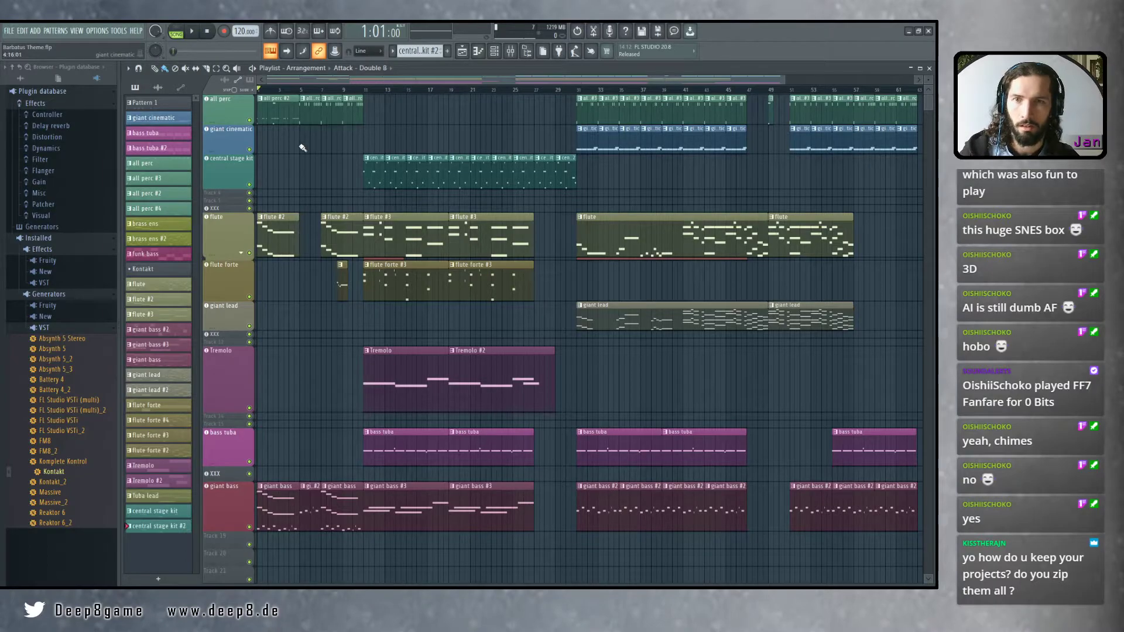
pyautogui.press('space')
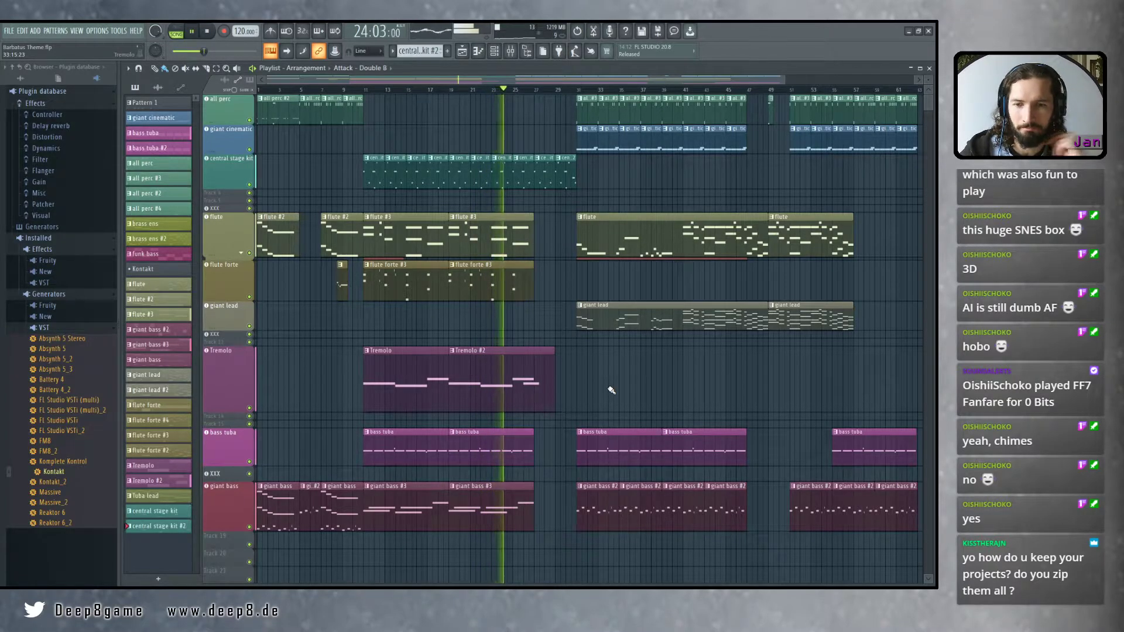
# Check the 33 Barbatus' Theme folder in File Explorer during playback, return to FL Studio and stop the song
pyautogui.click(281, 596)
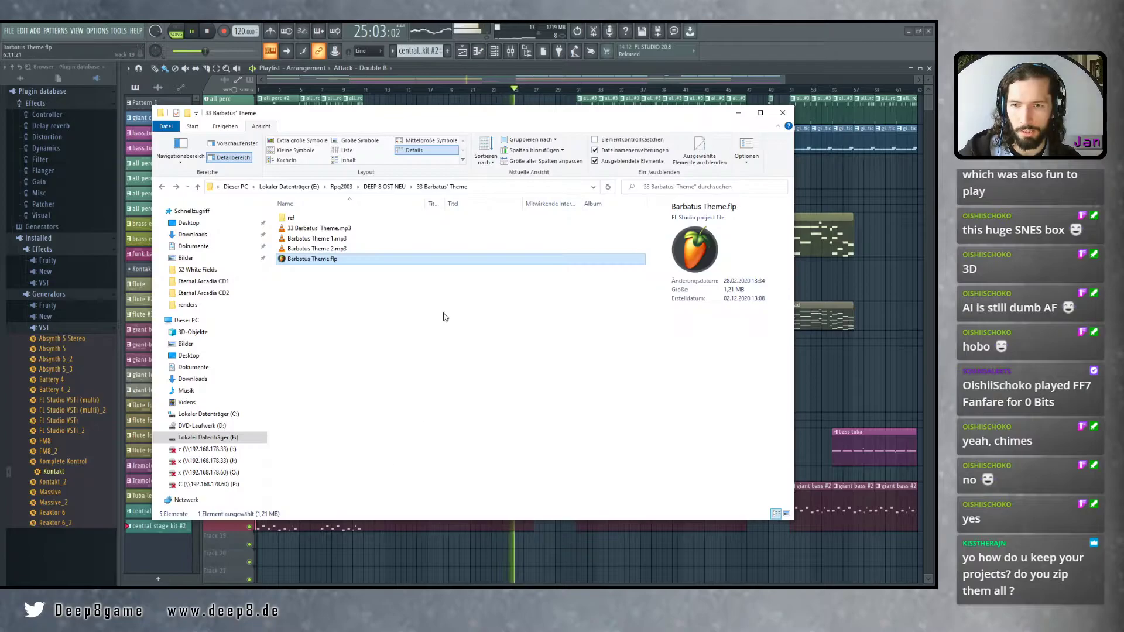
pyautogui.click(739, 114)
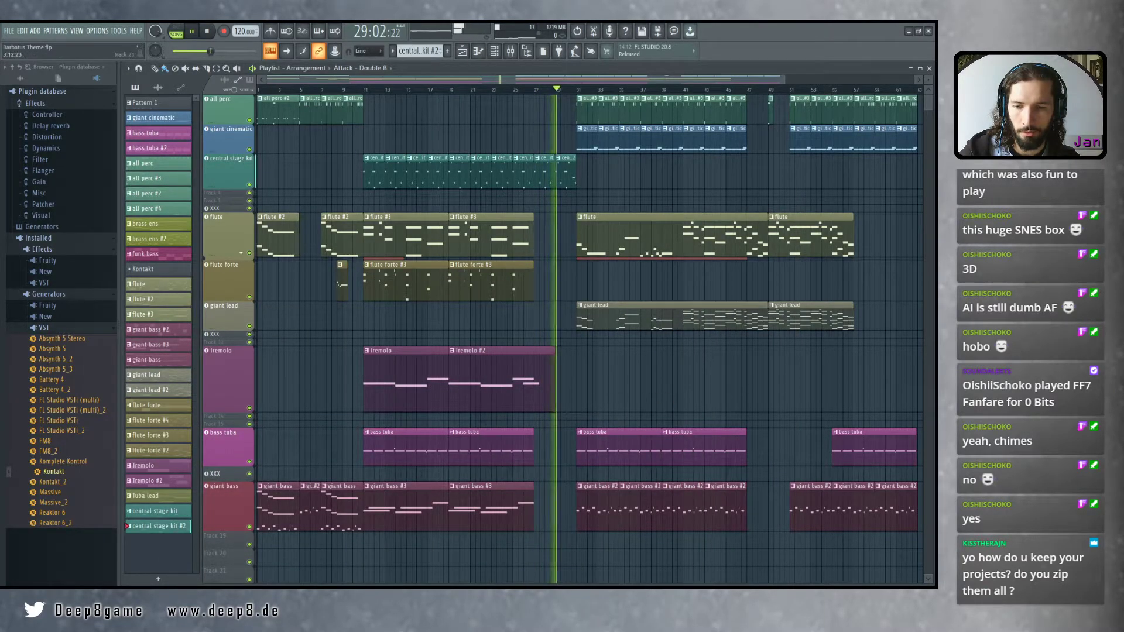
pyautogui.click(437, 597)
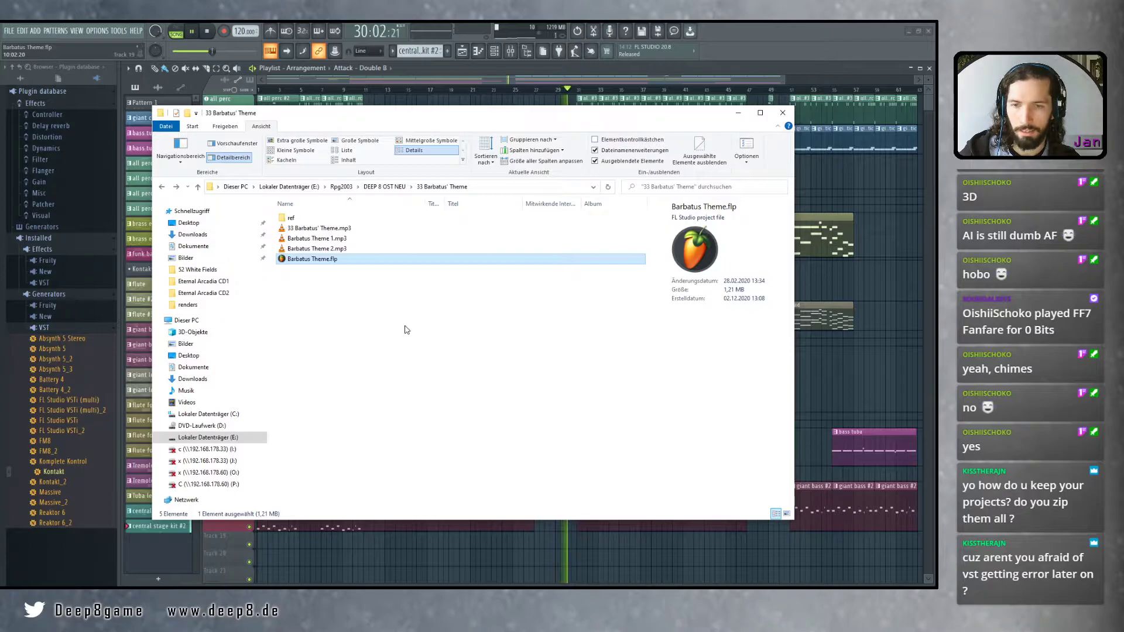
pyautogui.click(341, 283)
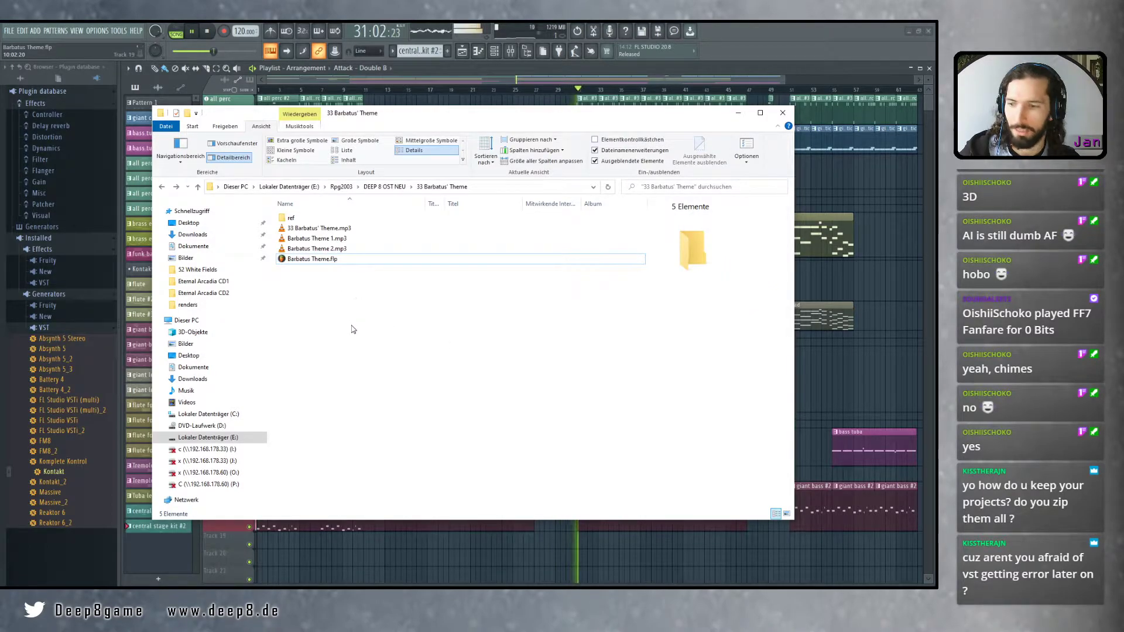
pyautogui.click(739, 112)
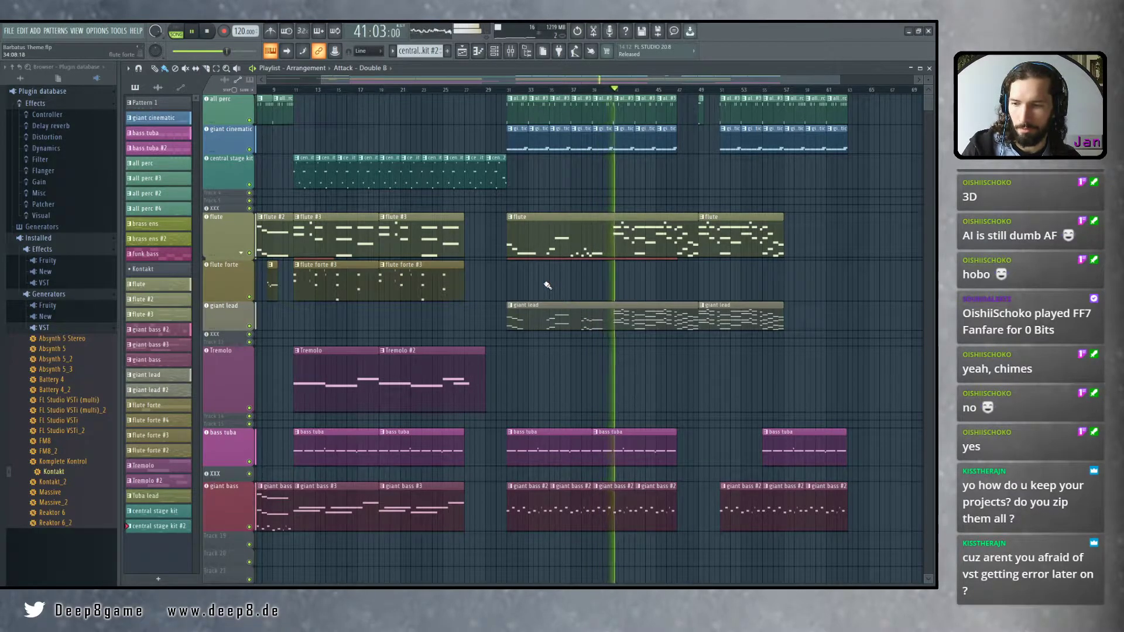
pyautogui.press('space')
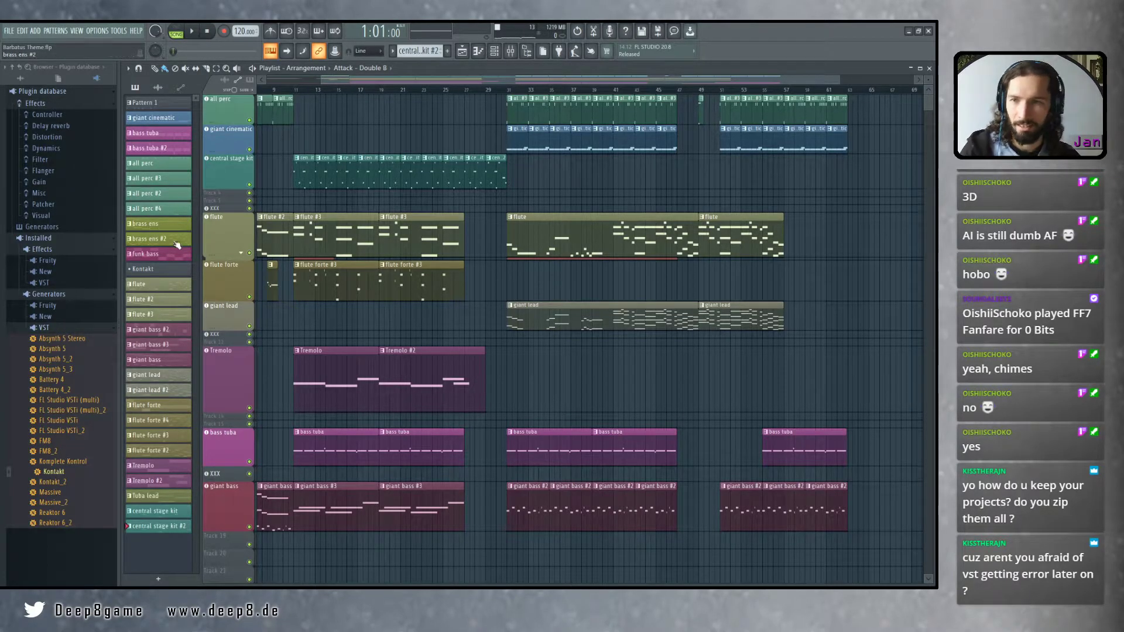
# Examine the Kontakt instrument used on the giant lead track, close it and return to the arrangement's start
pyautogui.click(226, 319)
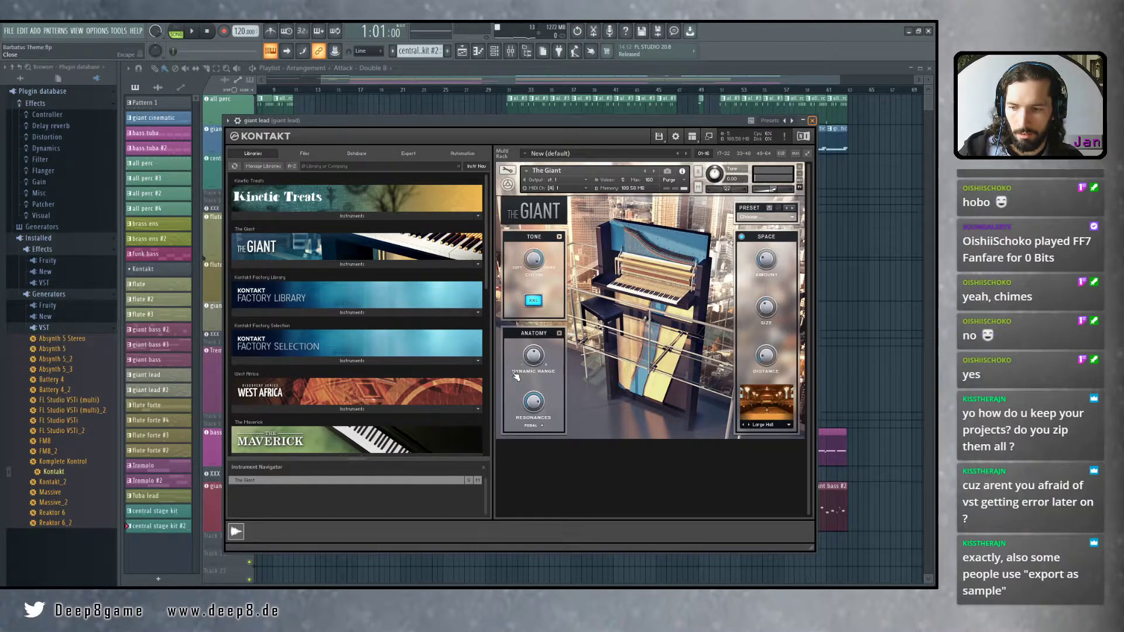
pyautogui.press('Escape')
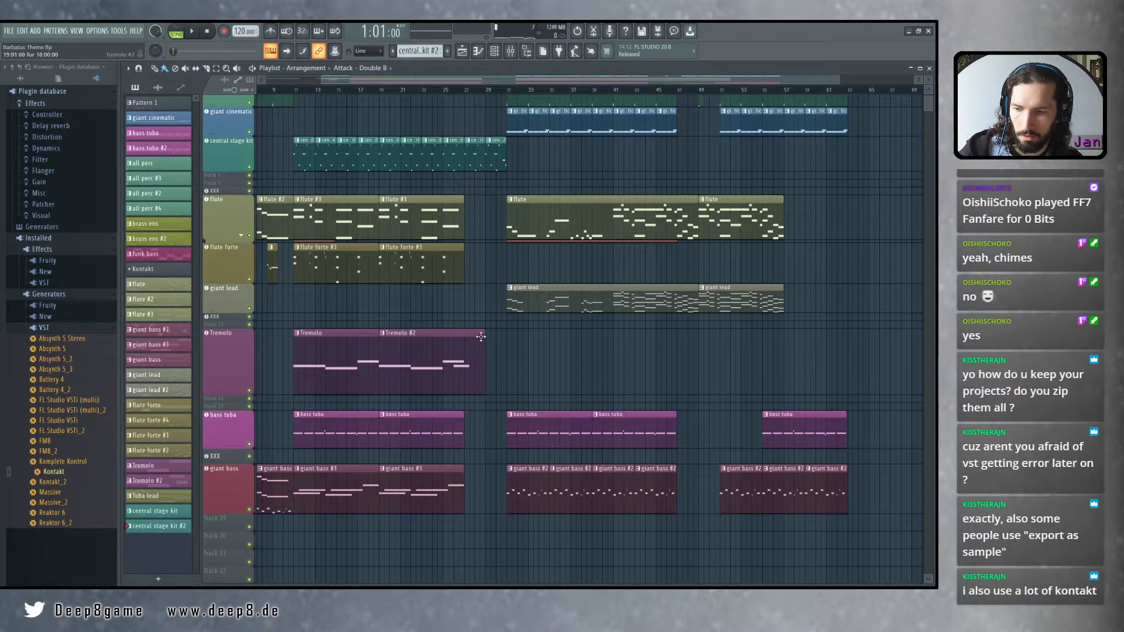
pyautogui.moveTo(496, 379); pyautogui.dragTo(685, 306)
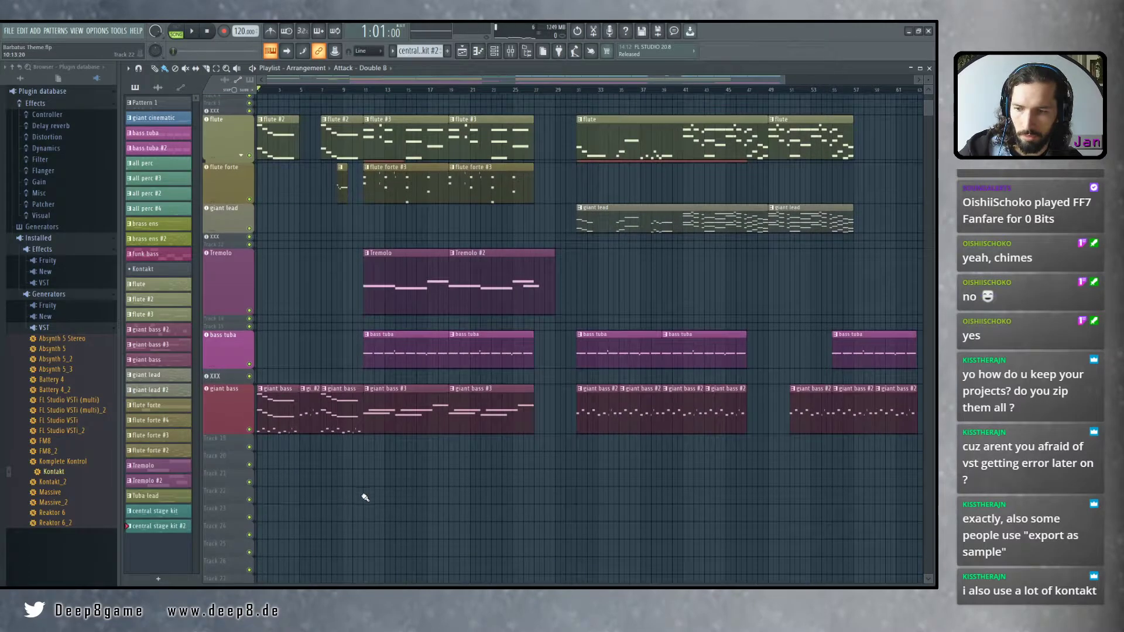
# Look for a pattern export option among the project's file and pattern commands and the Tremolo clip's options
pyautogui.click(9, 31)
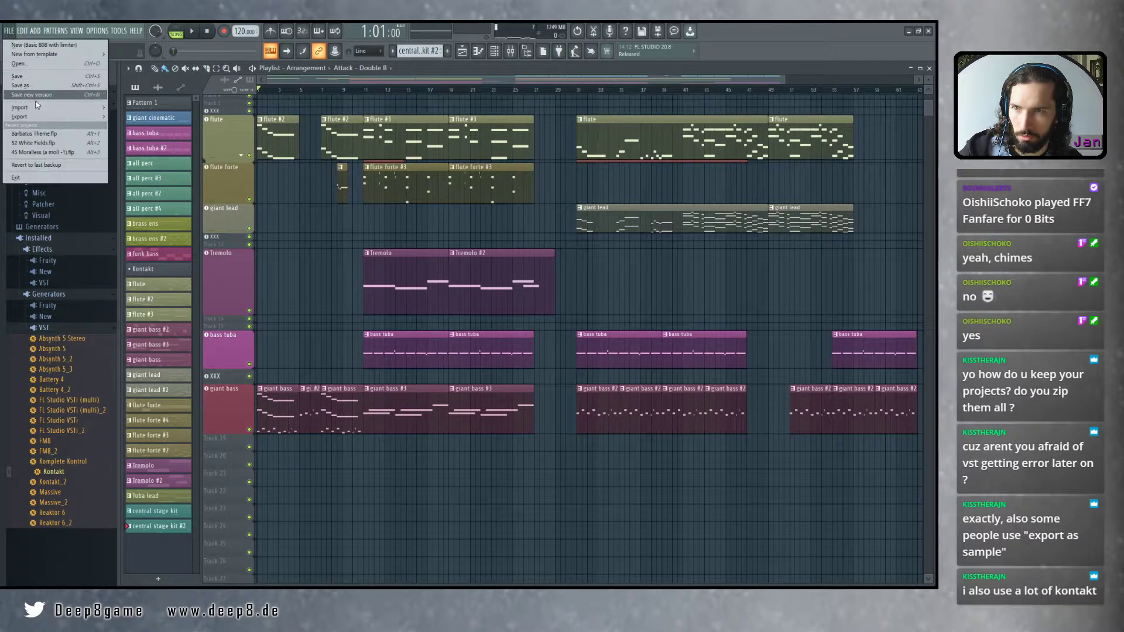
pyautogui.moveTo(70, 122)
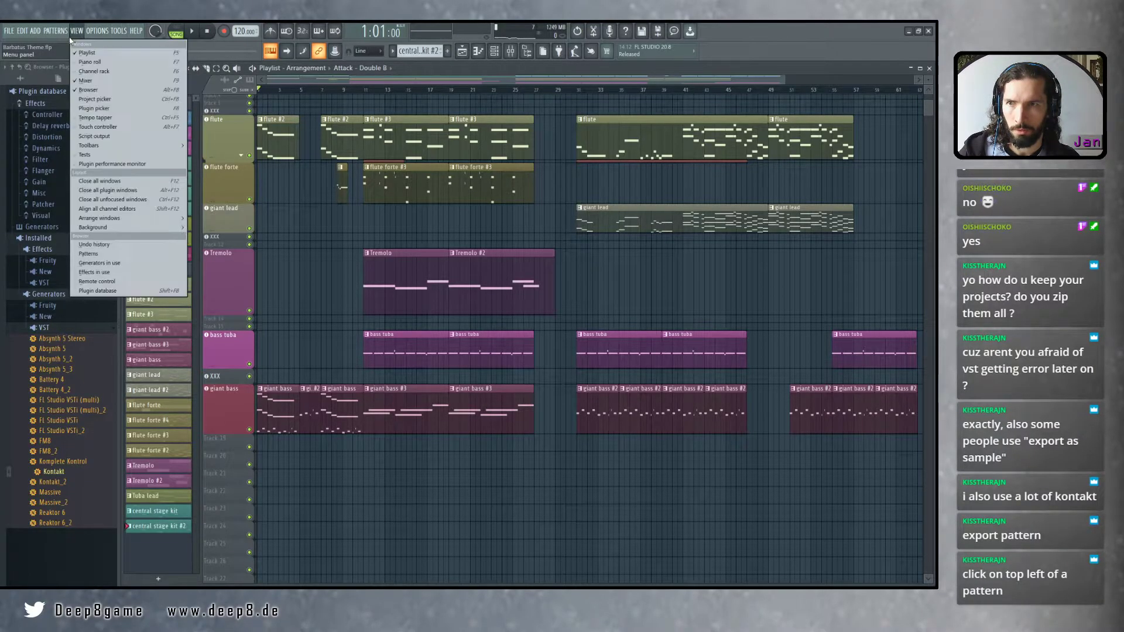
pyautogui.moveTo(59, 37)
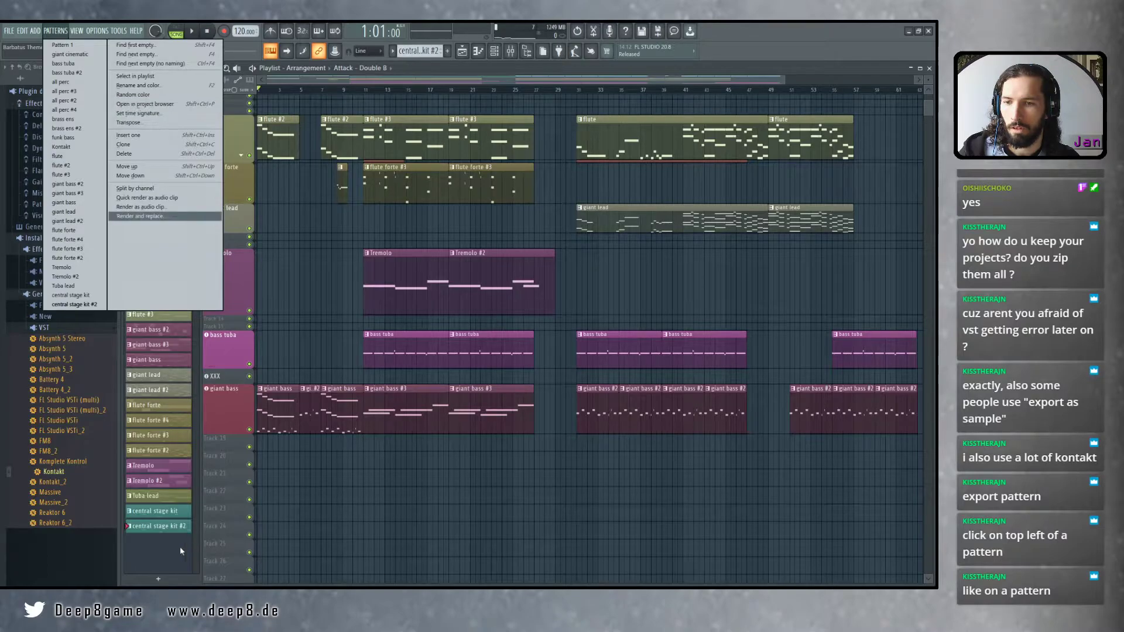
pyautogui.click(156, 562)
pyautogui.click(368, 256)
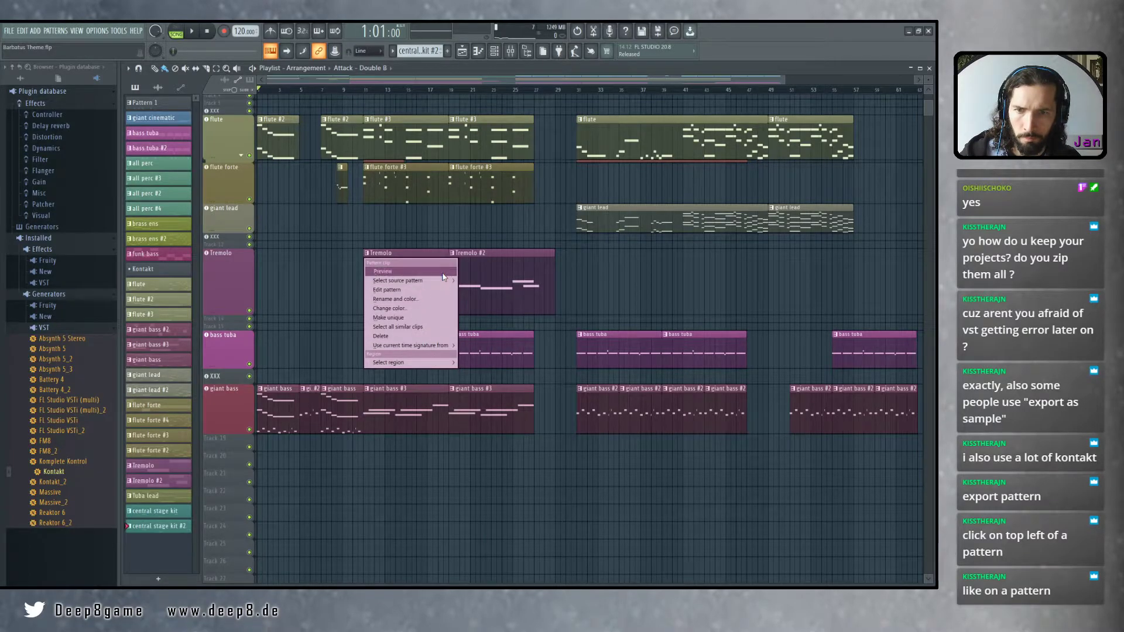
pyautogui.moveTo(448, 282)
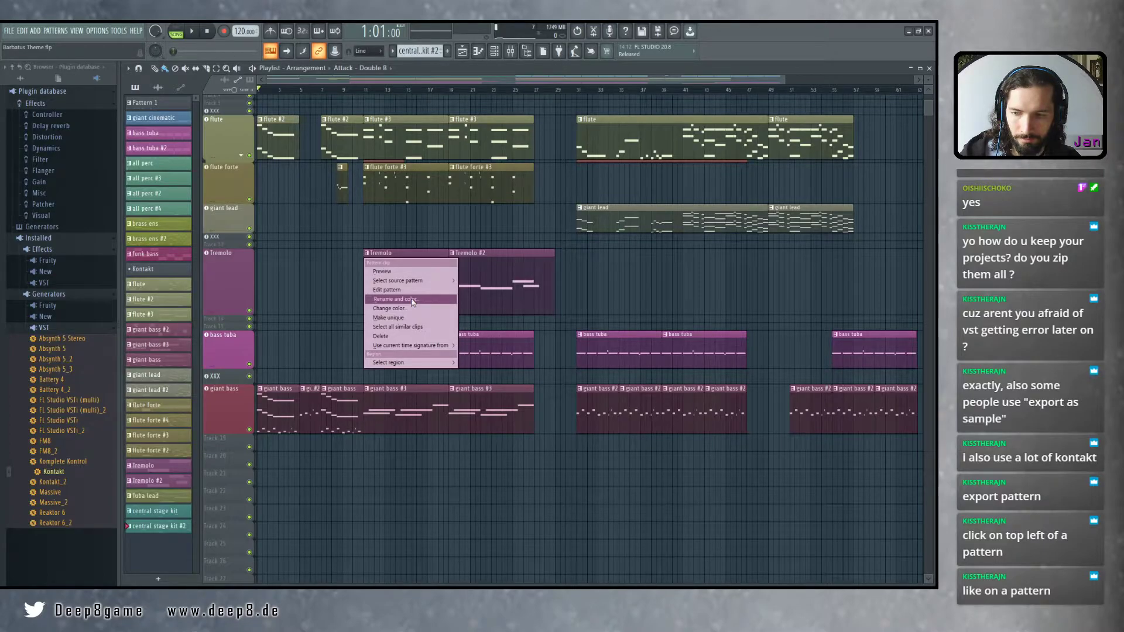
pyautogui.moveTo(422, 349)
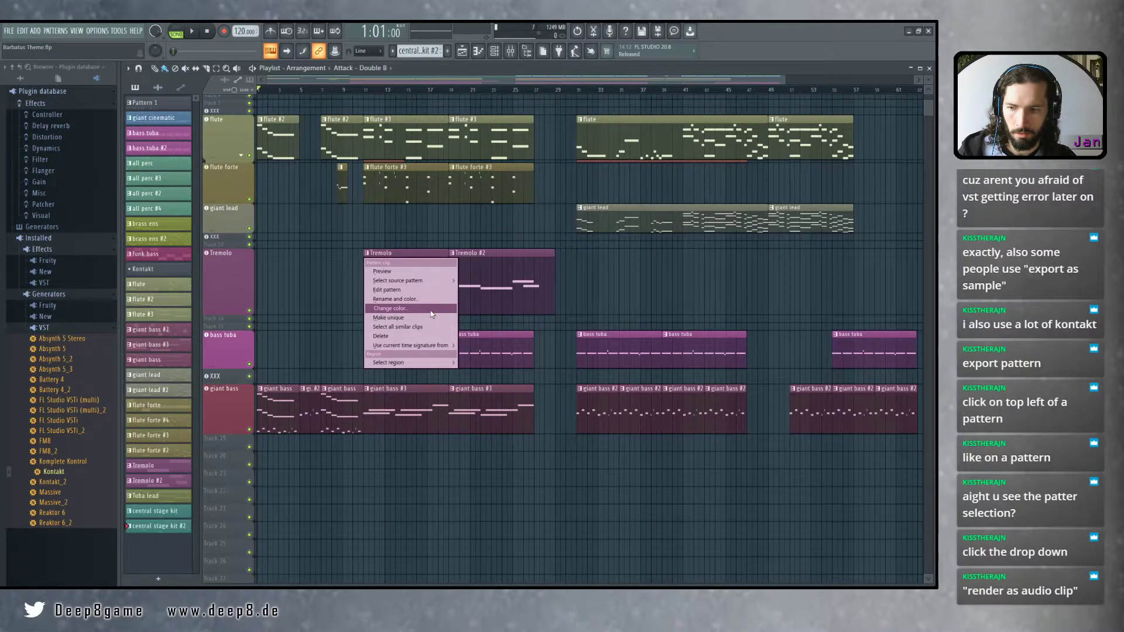
pyautogui.click(230, 183)
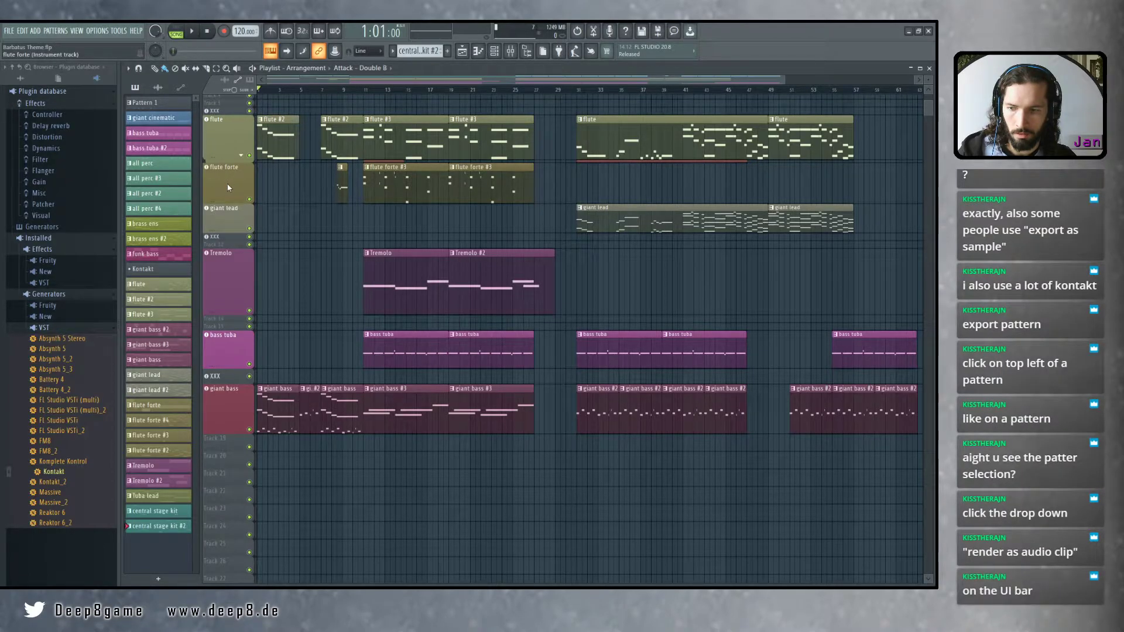
# Examine the Render as audio clip settings for the central stage kit #2 pattern and close them without rendering
pyautogui.click(58, 31)
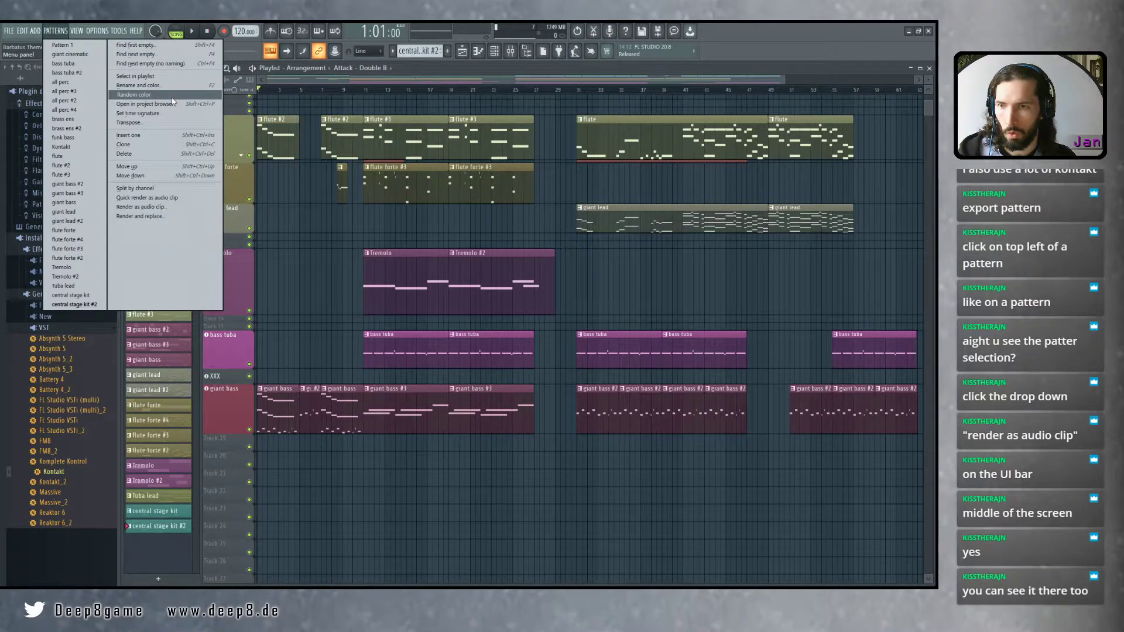
pyautogui.click(189, 209)
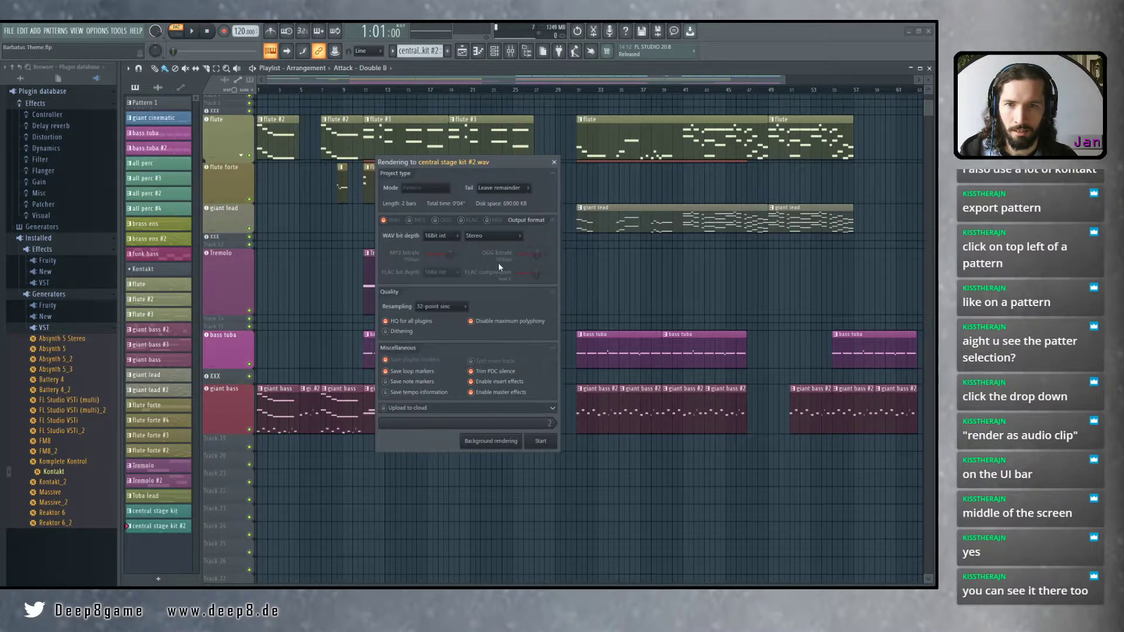
pyautogui.moveTo(497, 168); pyautogui.dragTo(528, 194)
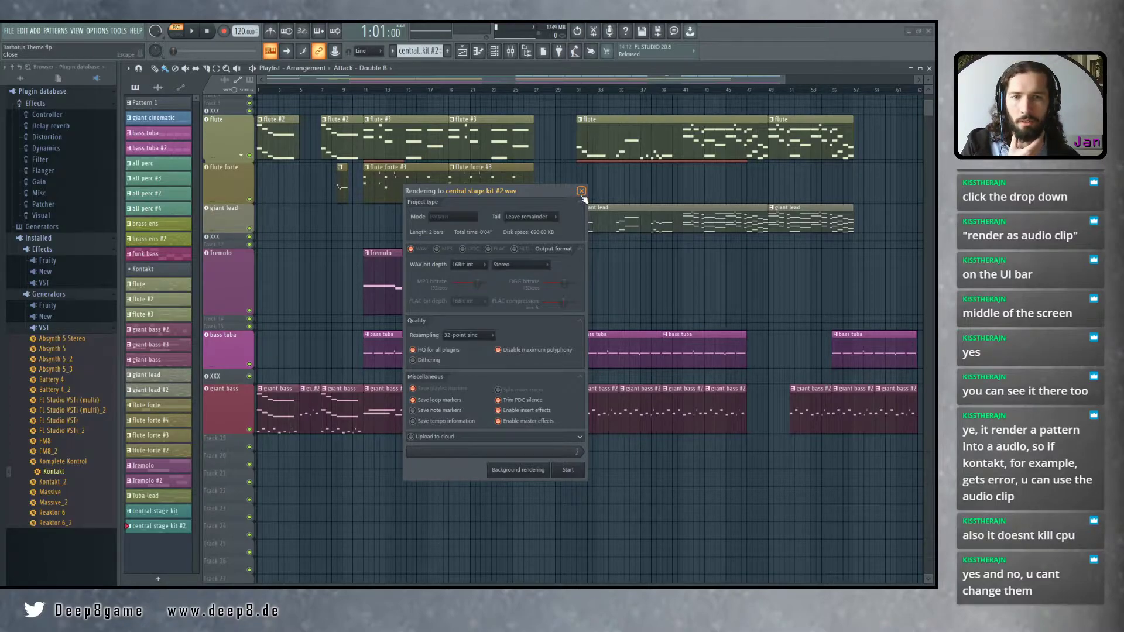
pyautogui.click(581, 191)
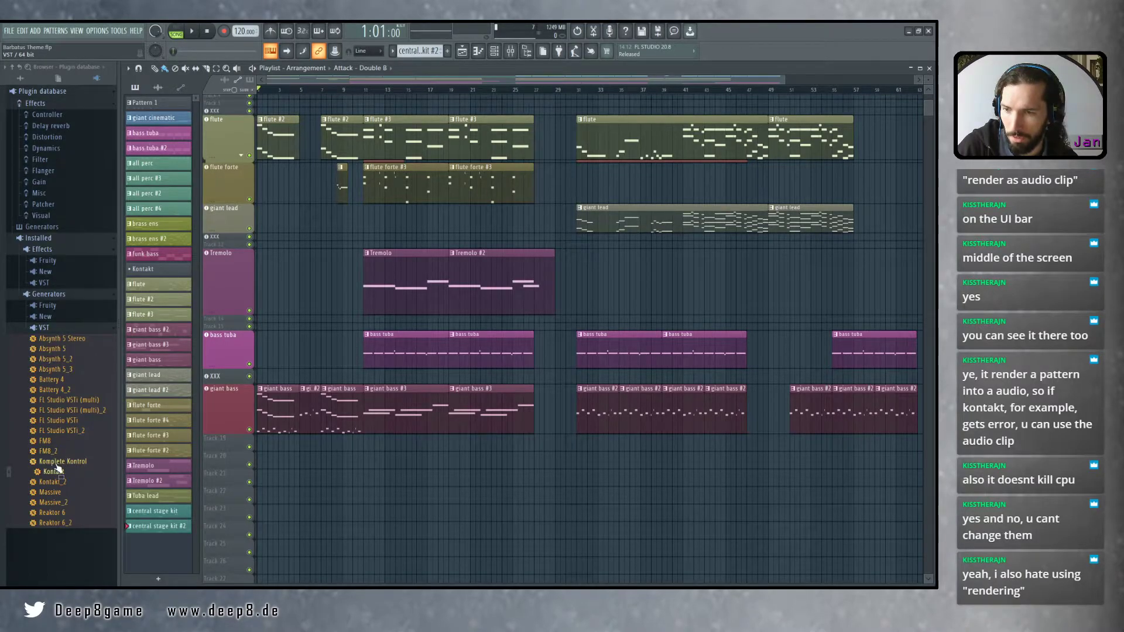
# Add a Komplete Kontrol instrument on the empty track below giant bass and filter its instrument library by Drums
pyautogui.moveTo(58, 468); pyautogui.dragTo(230, 440)
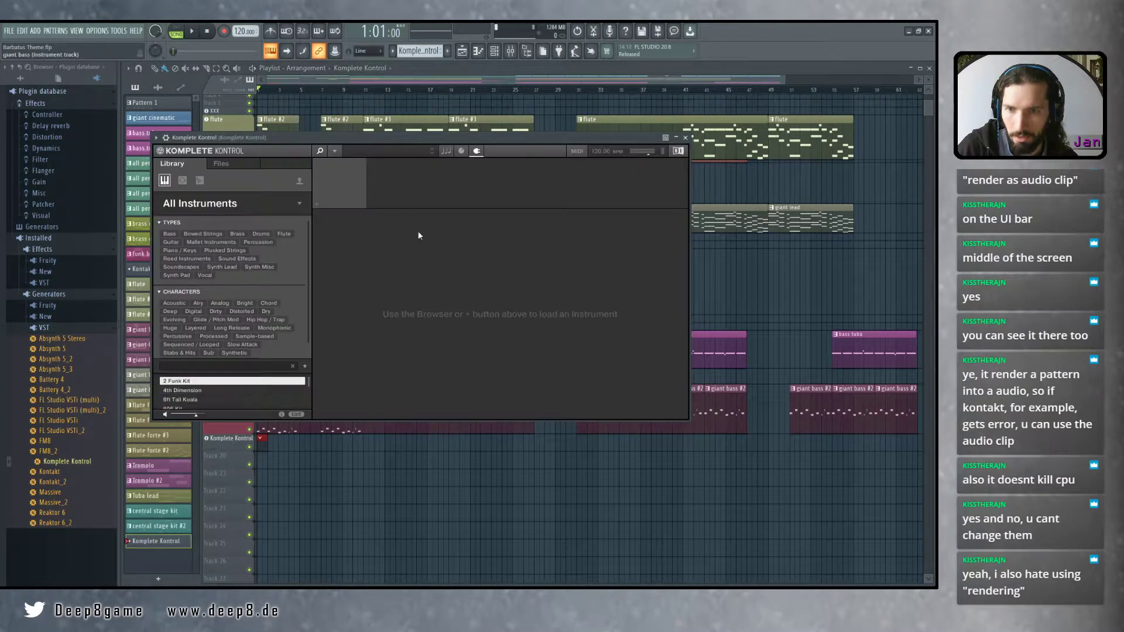
pyautogui.moveTo(441, 137); pyautogui.dragTo(545, 140)
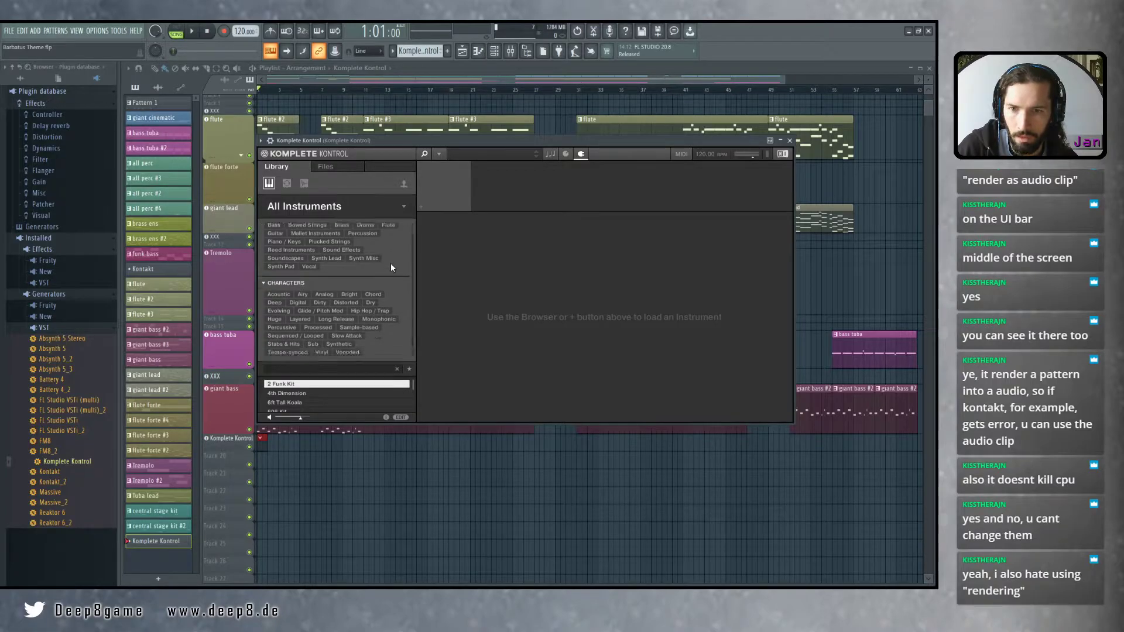
pyautogui.click(362, 235)
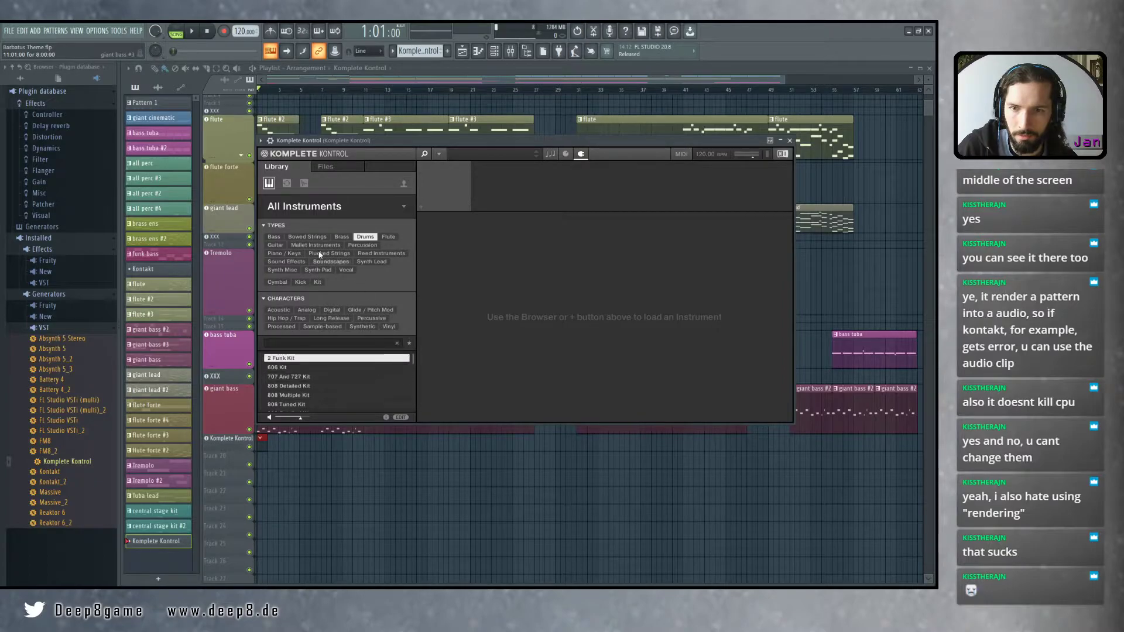
# Browse the Komplete Kontrol library's Brass and Bowed Strings instruments, leaving the Bowed Strings filter active, and close the instrument
pyautogui.click(341, 239)
pyautogui.scroll(-5, 345, 375)
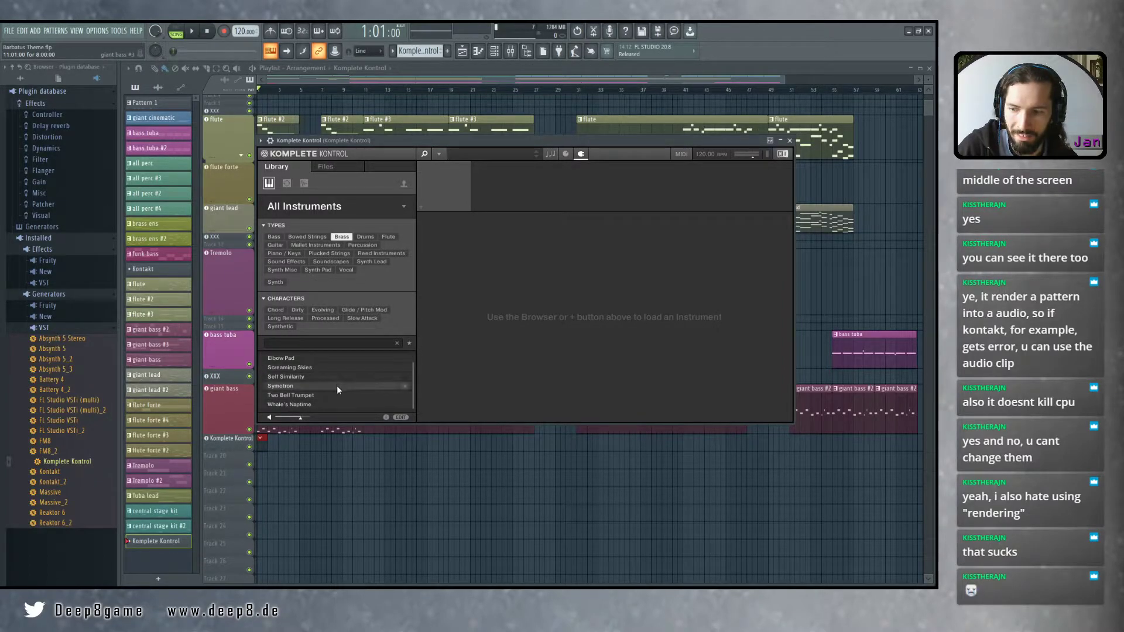
pyautogui.scroll(1, 336, 385)
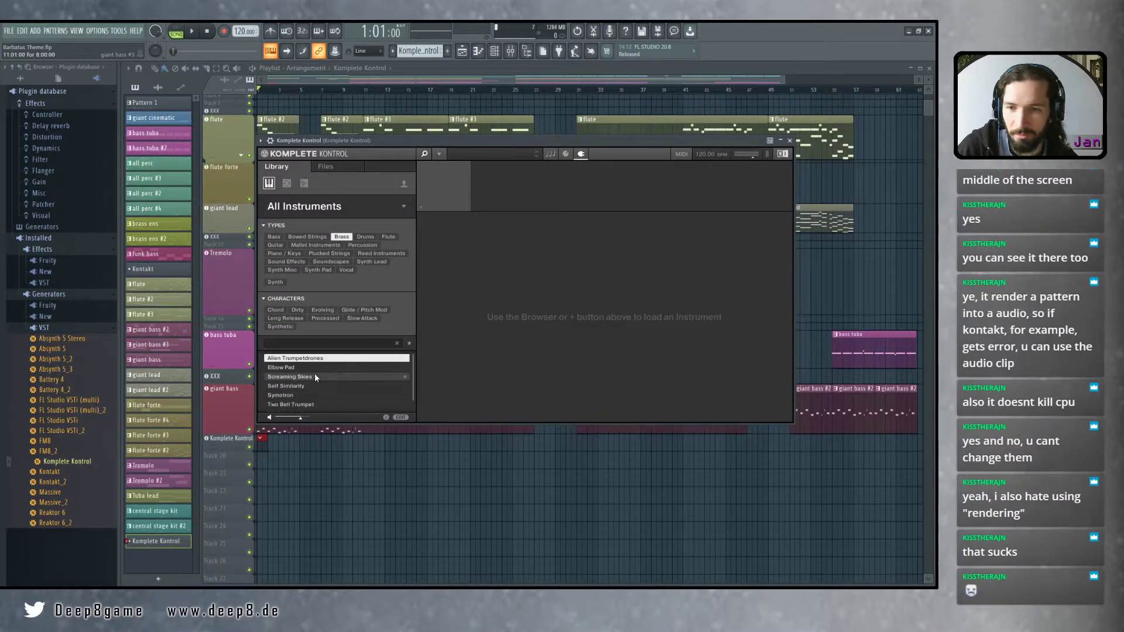
pyautogui.click(306, 237)
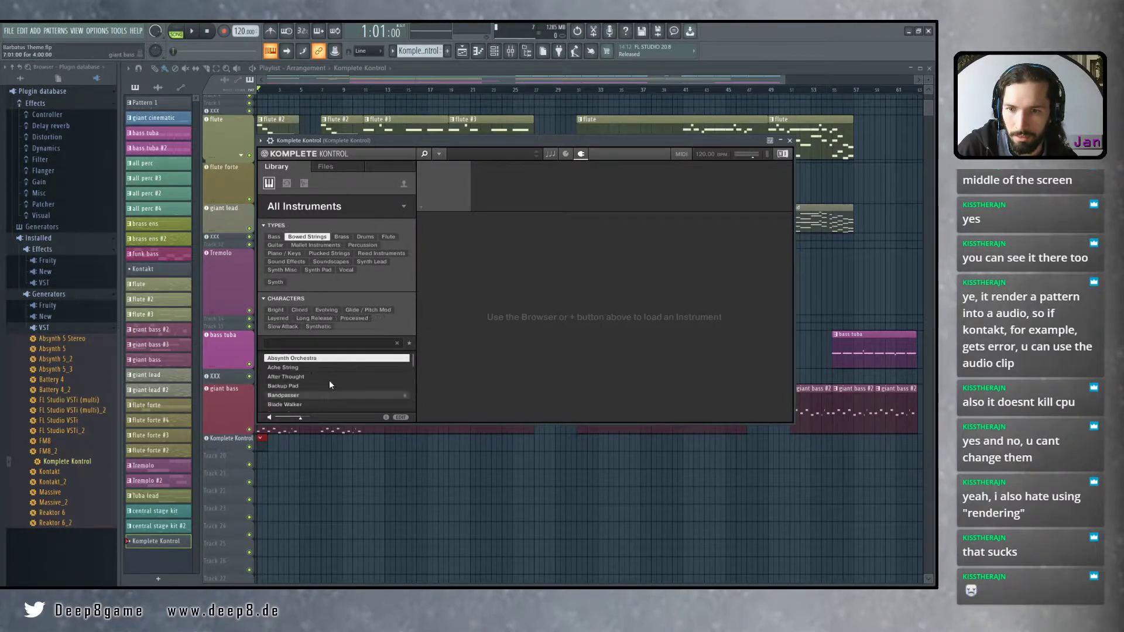
pyautogui.scroll(-15, 328, 377)
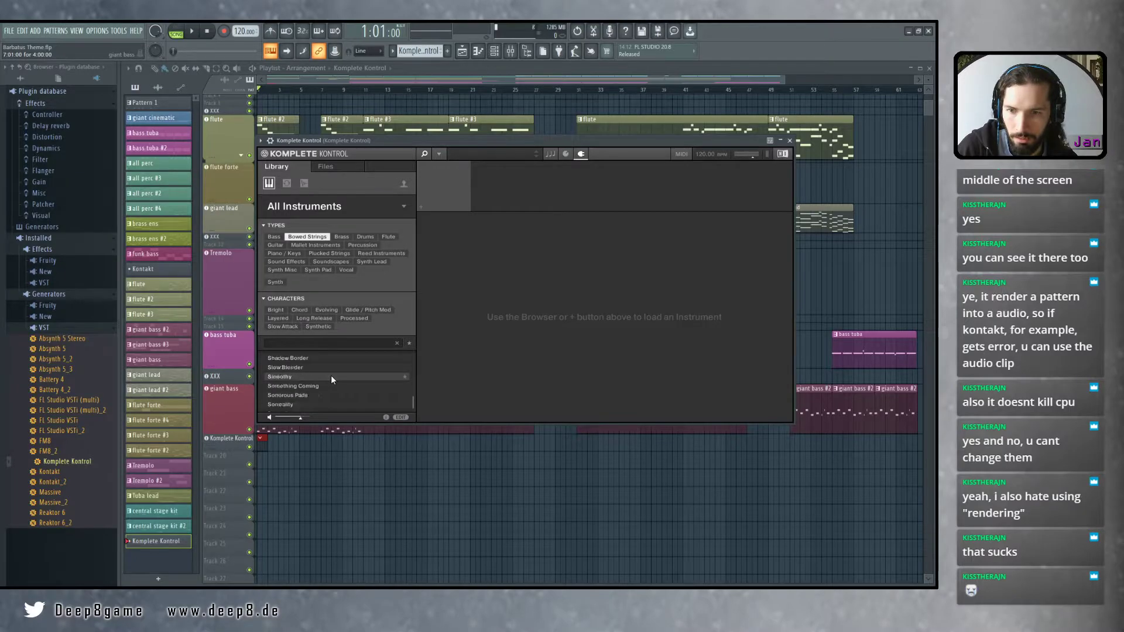
pyautogui.click(790, 140)
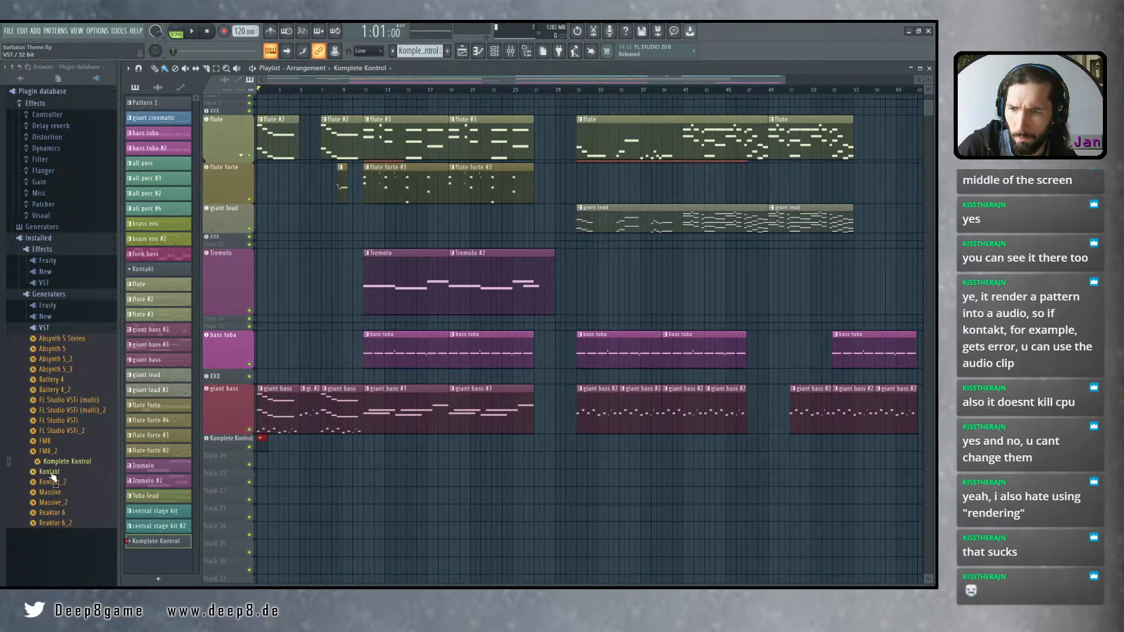
# Add a Kontakt instrument on the empty track below Komplete Kontrol, browse The Giant and Factory Library instruments, and close it without loading one
pyautogui.moveTo(51, 476); pyautogui.dragTo(229, 460)
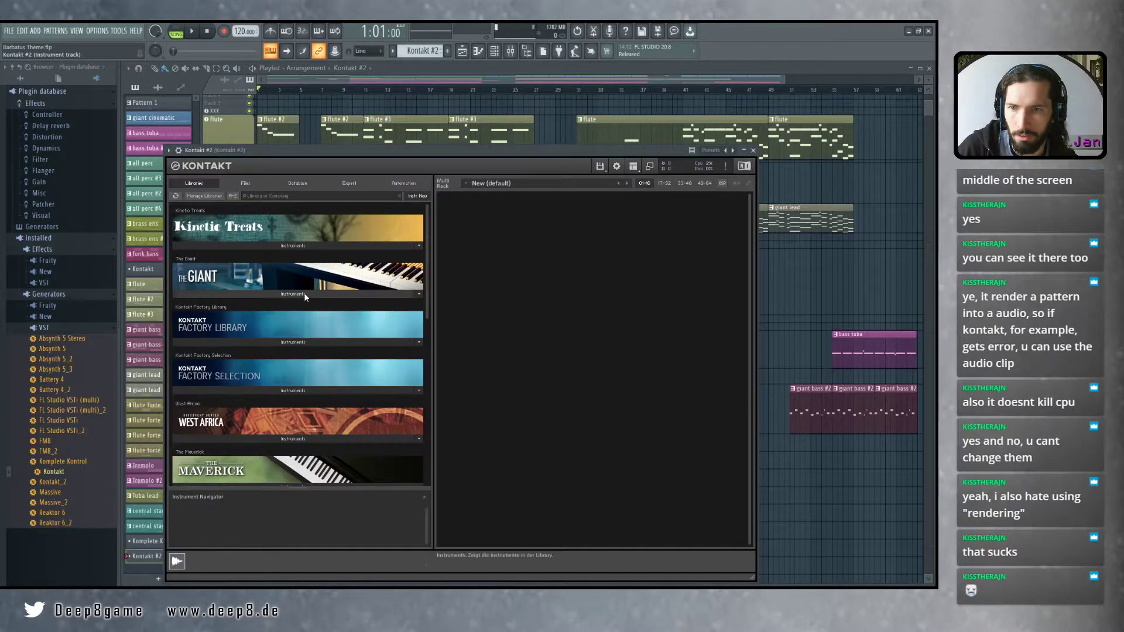
pyautogui.click(298, 294)
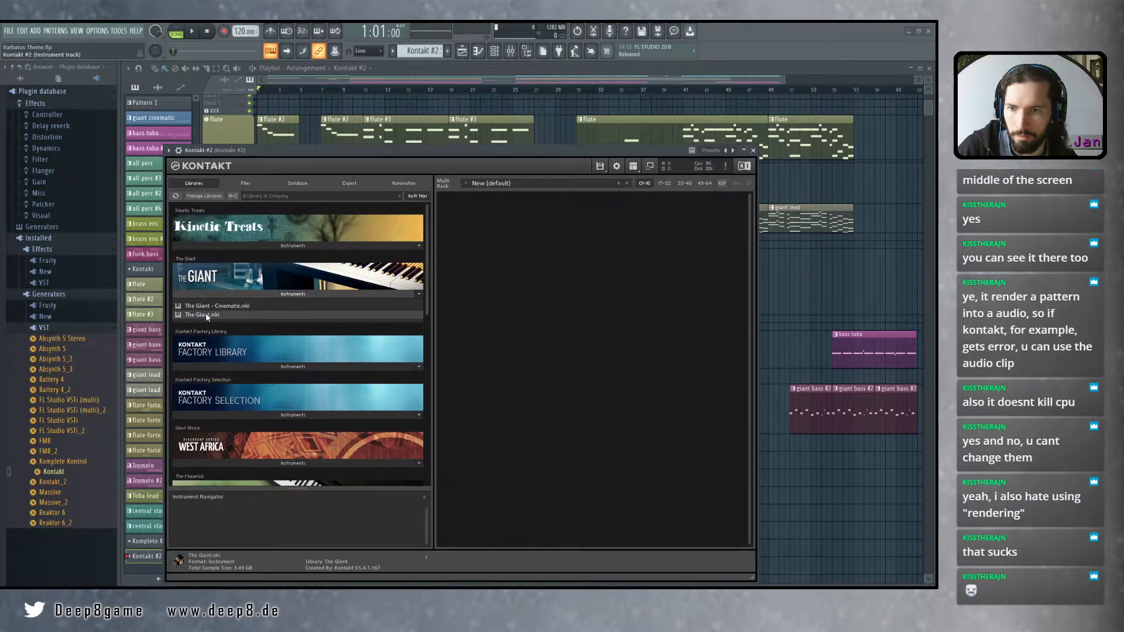
pyautogui.click(284, 294)
pyautogui.click(292, 342)
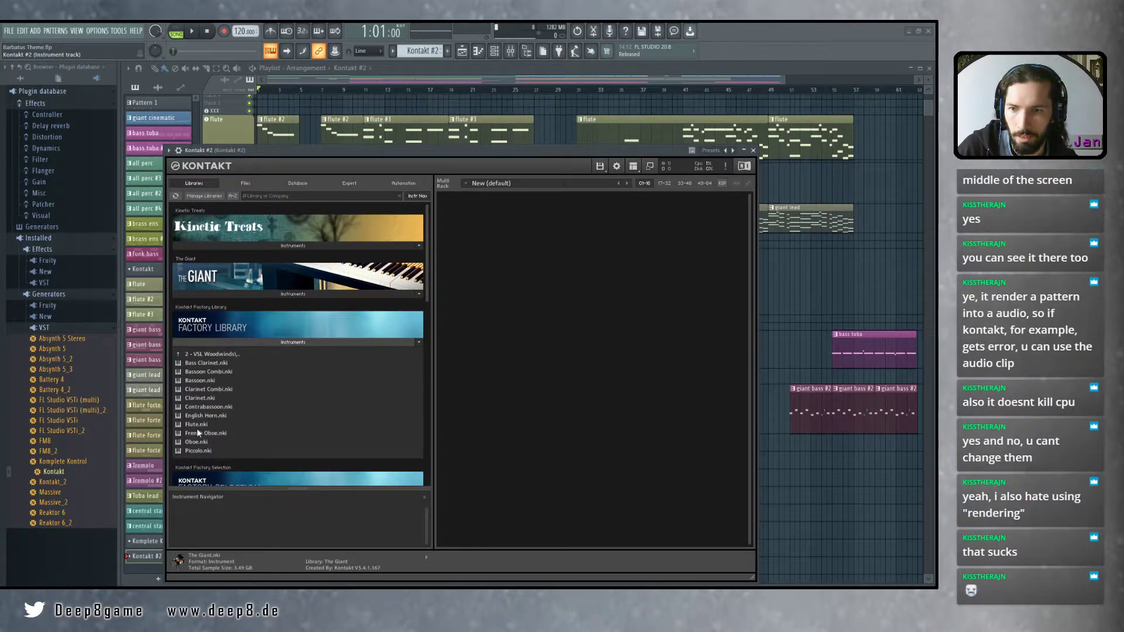
pyautogui.click(308, 342)
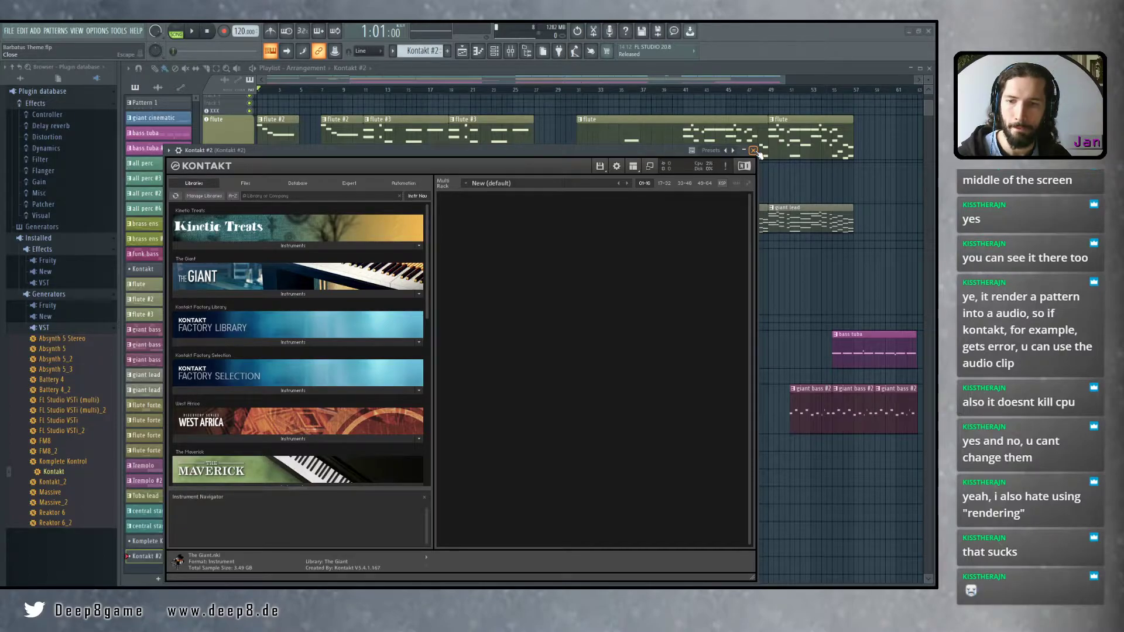
pyautogui.click(754, 151)
# Add a second Komplete Kontrol instrument on the empty track below Kontakt #2 and close its window
pyautogui.moveTo(621, 254); pyautogui.dragTo(576, 365)
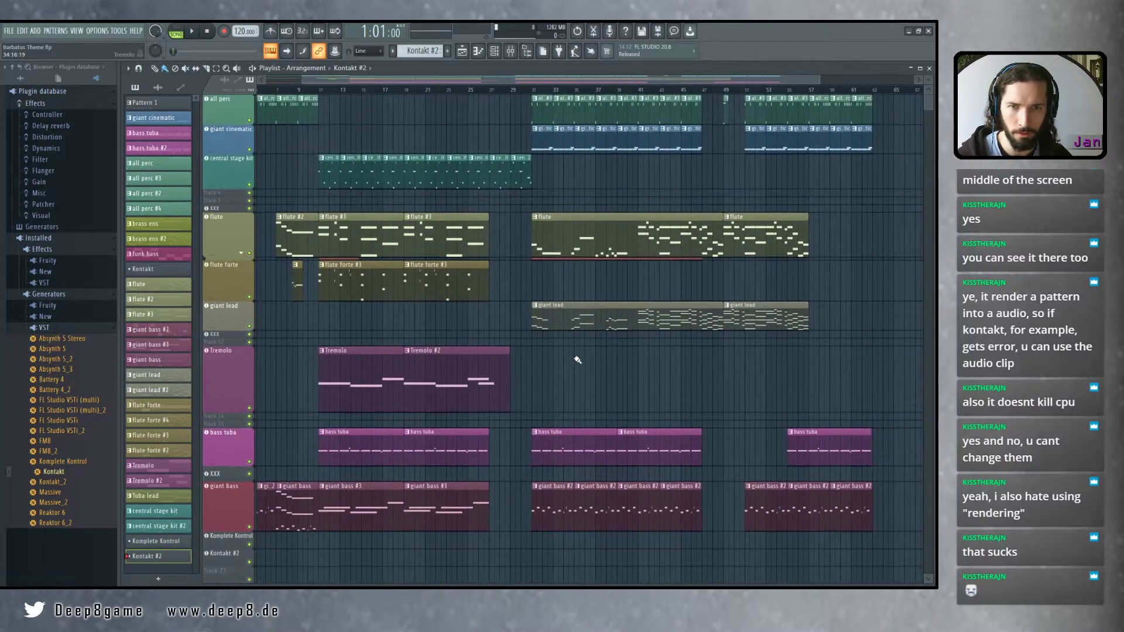
pyautogui.hscroll(1, 577, 307)
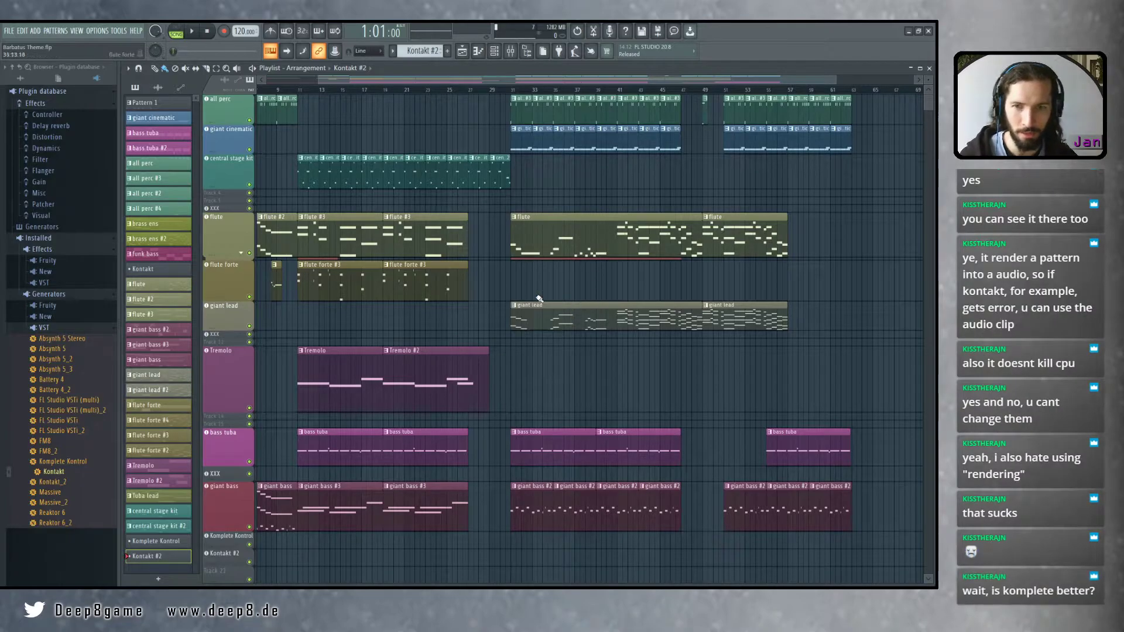
pyautogui.hscroll(-3, 585, 308)
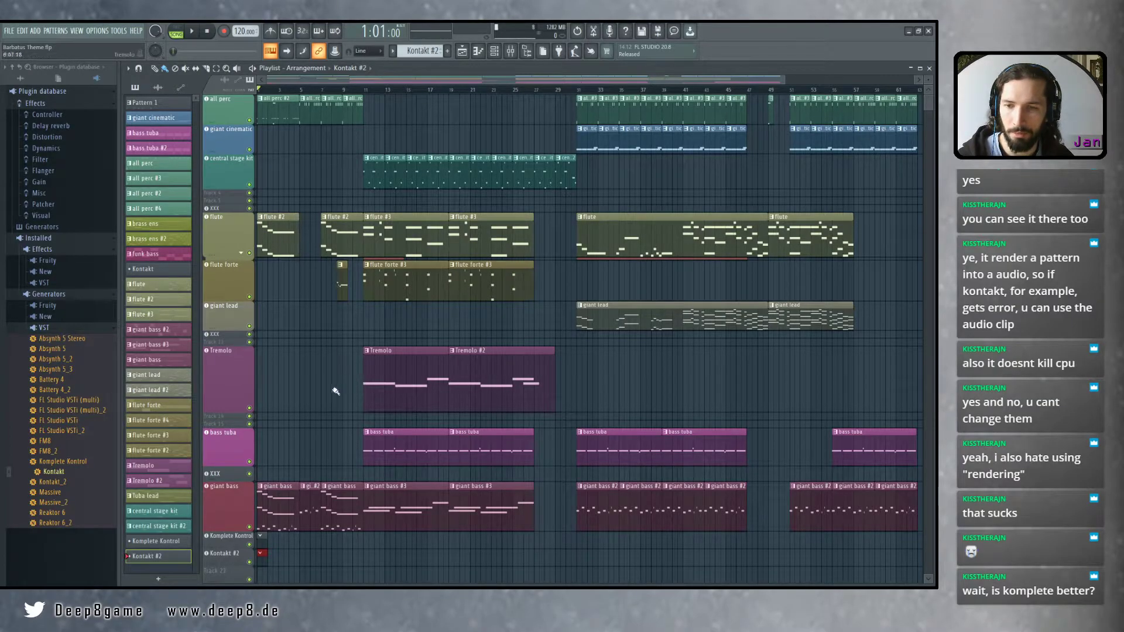
pyautogui.scroll(-3, 426, 250)
pyautogui.scroll(-1, 426, 251)
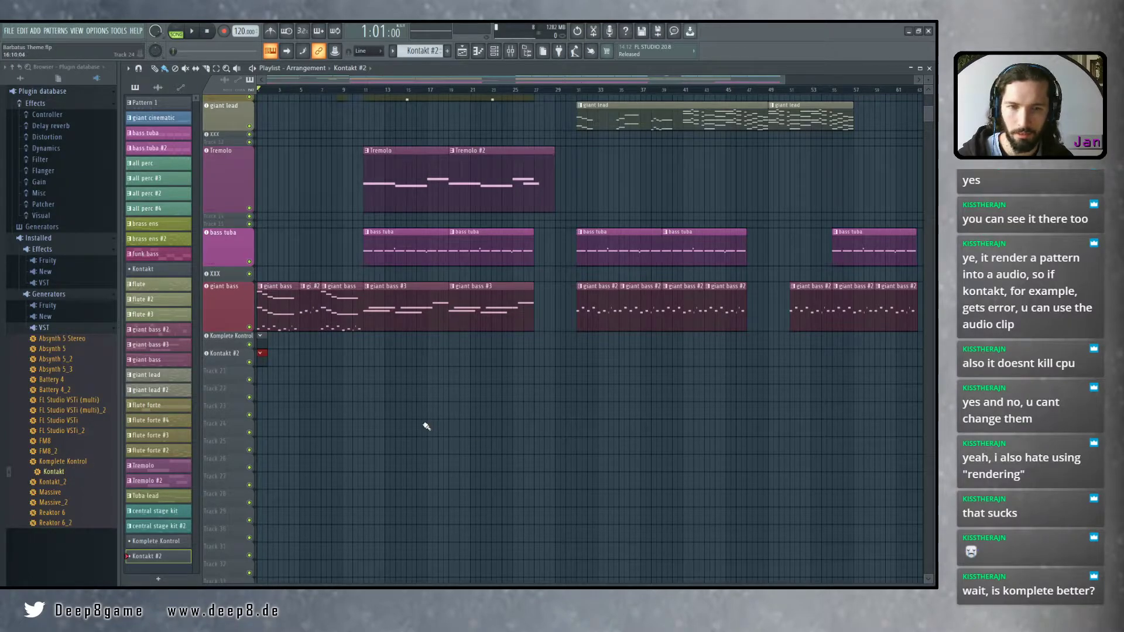
pyautogui.moveTo(57, 463); pyautogui.dragTo(222, 375)
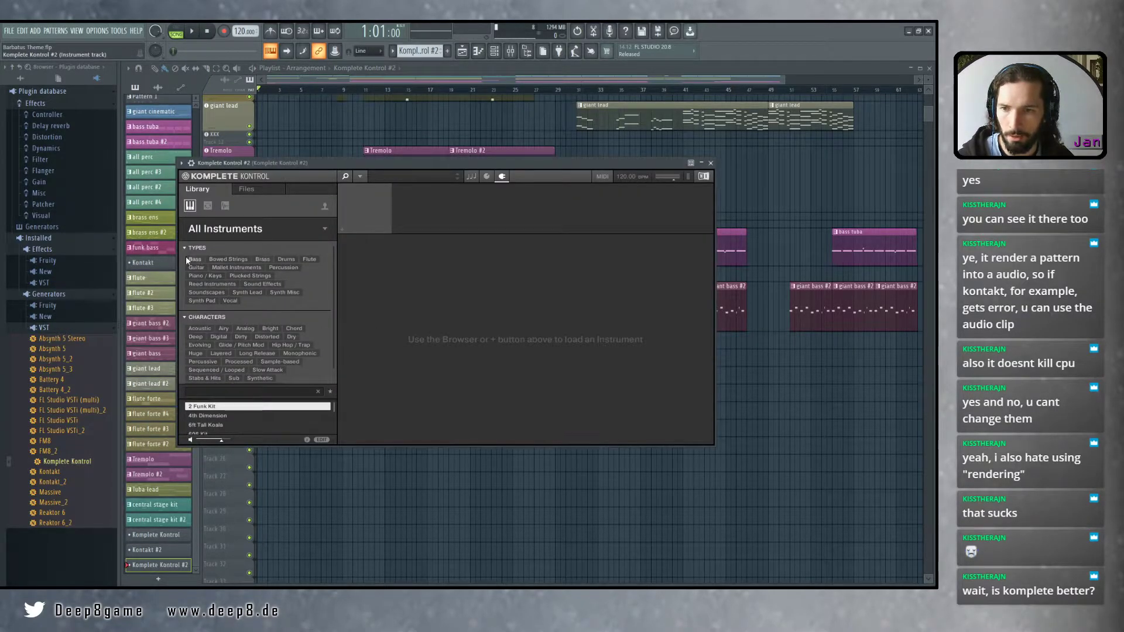
pyautogui.moveTo(369, 163); pyautogui.dragTo(508, 166)
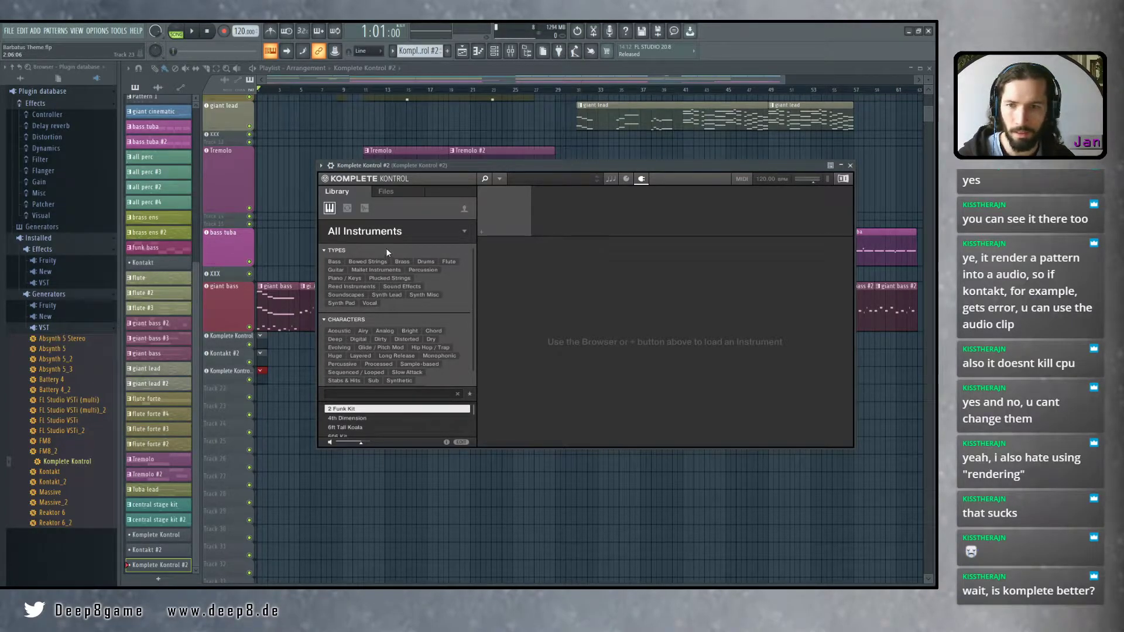
pyautogui.click(850, 165)
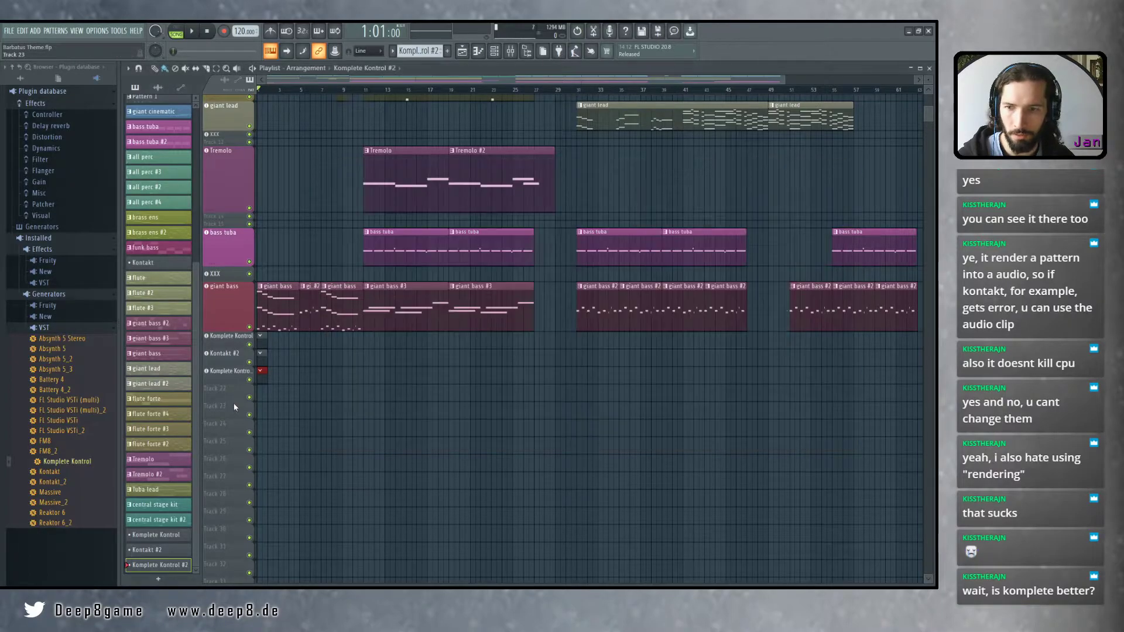
# Reopen Kontakt #2, look through the Factory Library's top-level folders and the remaining libraries, and close it
pyautogui.click(223, 353)
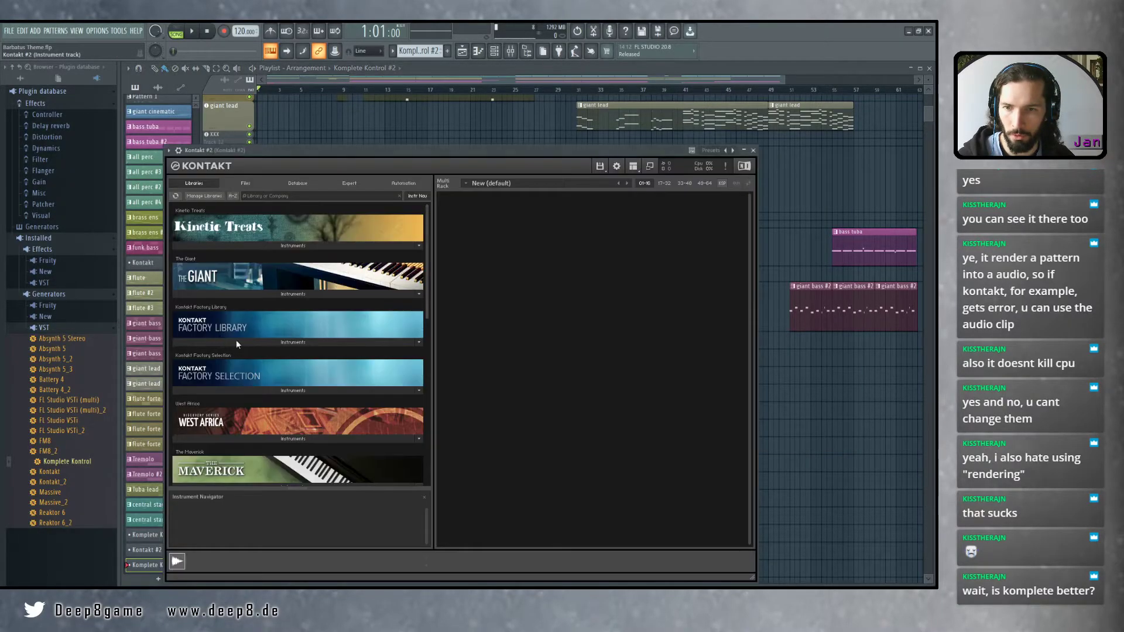
pyautogui.click(225, 342)
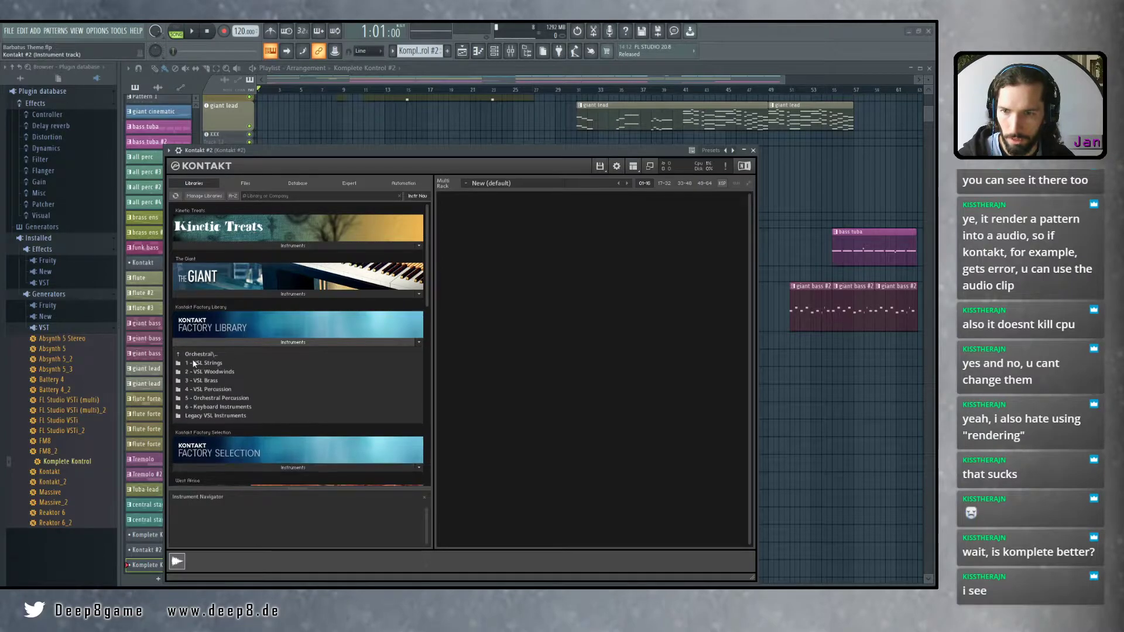
pyautogui.click(186, 355)
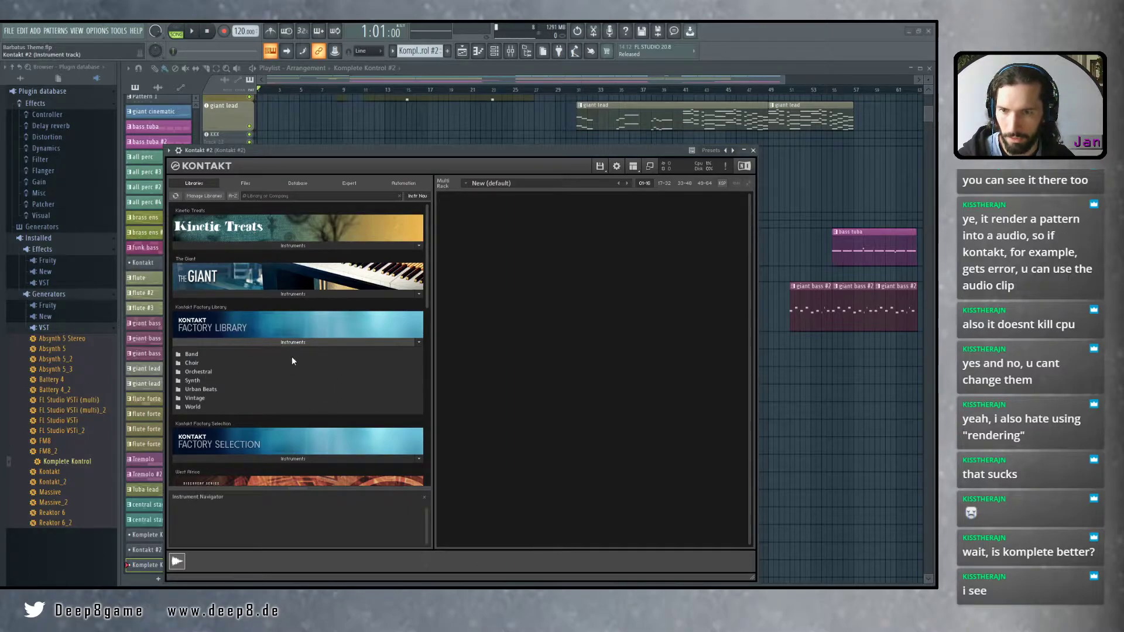
pyautogui.scroll(-2, 229, 378)
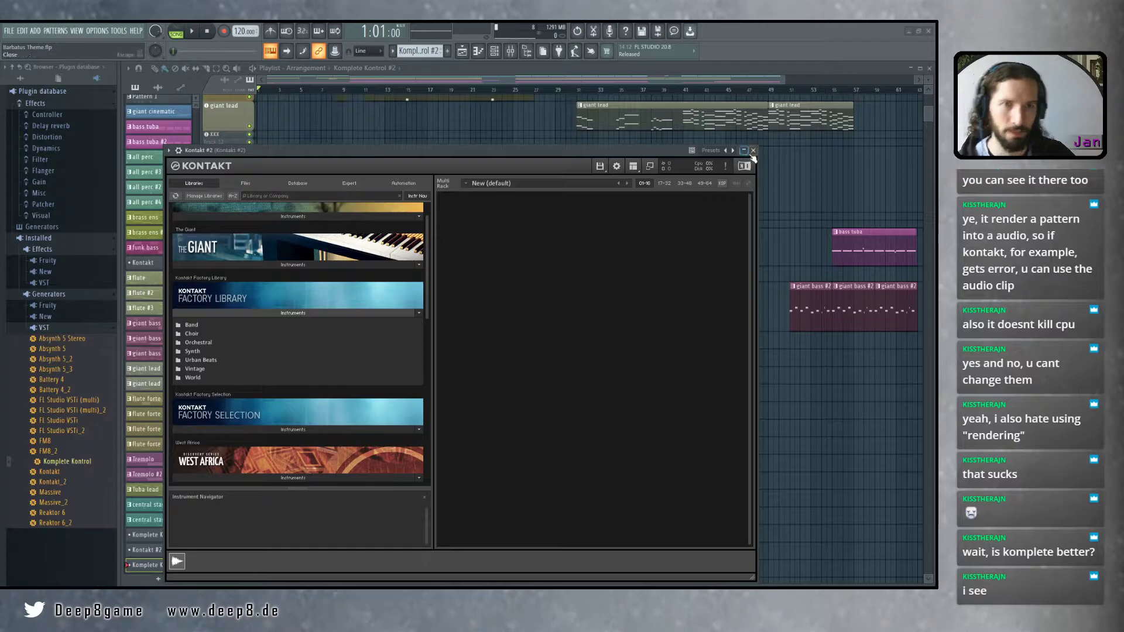
pyautogui.scroll(2, 265, 351)
pyautogui.scroll(-15, 271, 359)
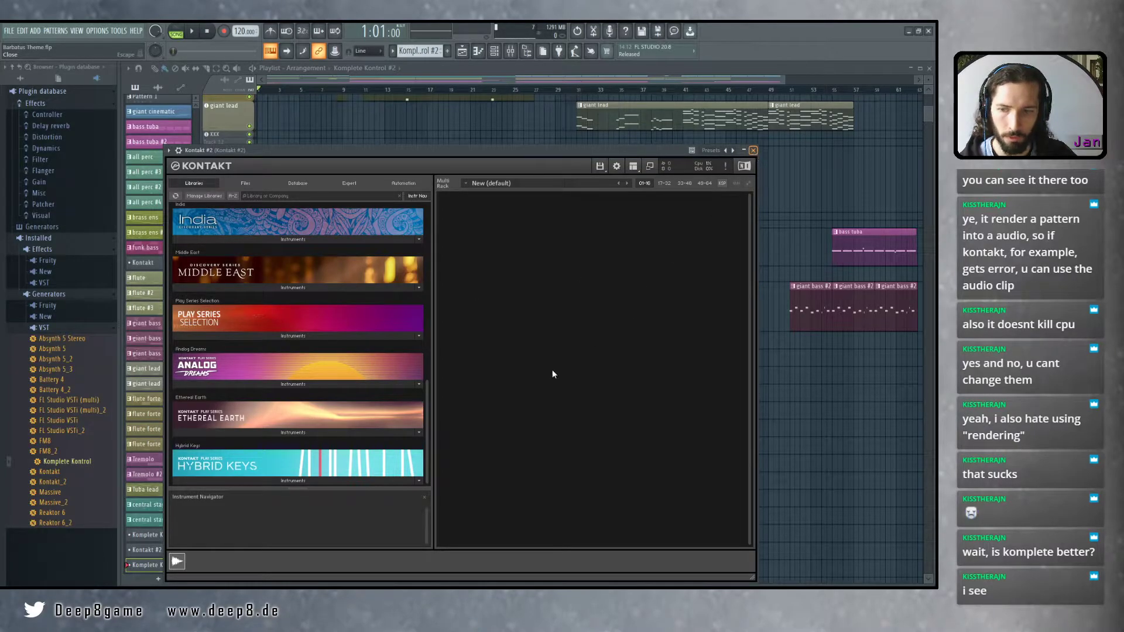
pyautogui.press('Escape')
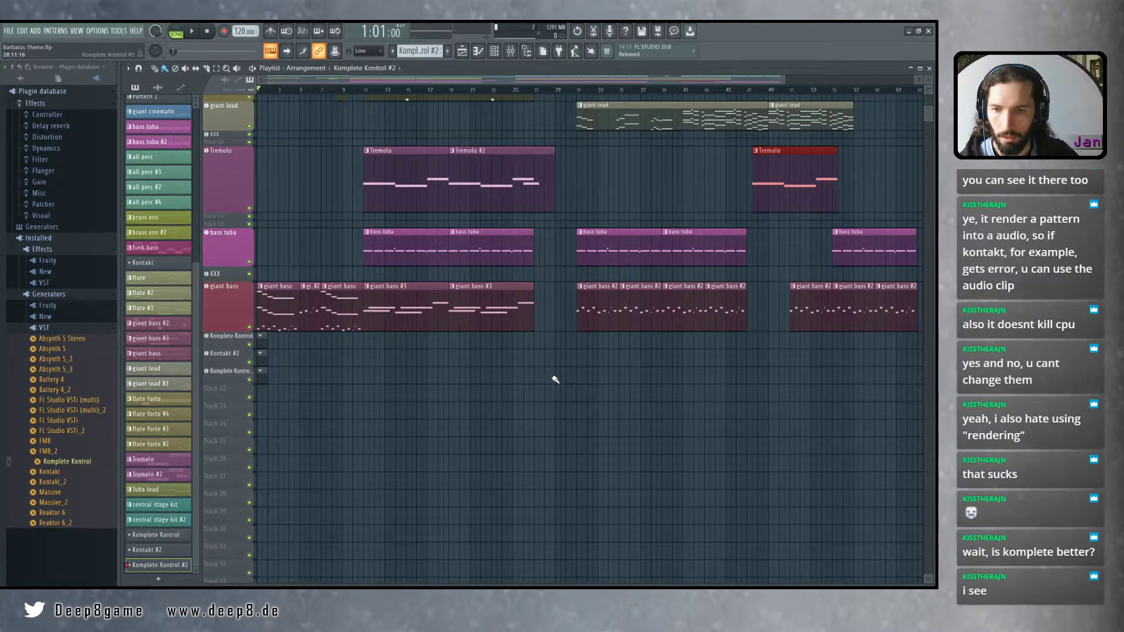
# Reopen the first Komplete Kontrol below giant bass and try to load an instrument from its library
pyautogui.click(224, 342)
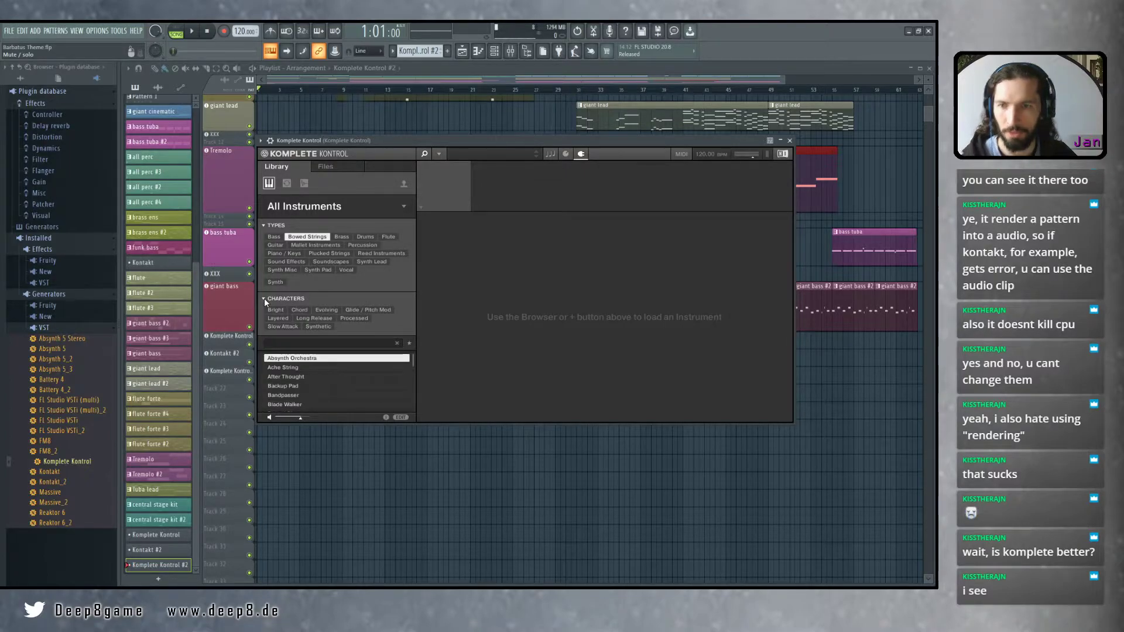
pyautogui.doubleClick(287, 359)
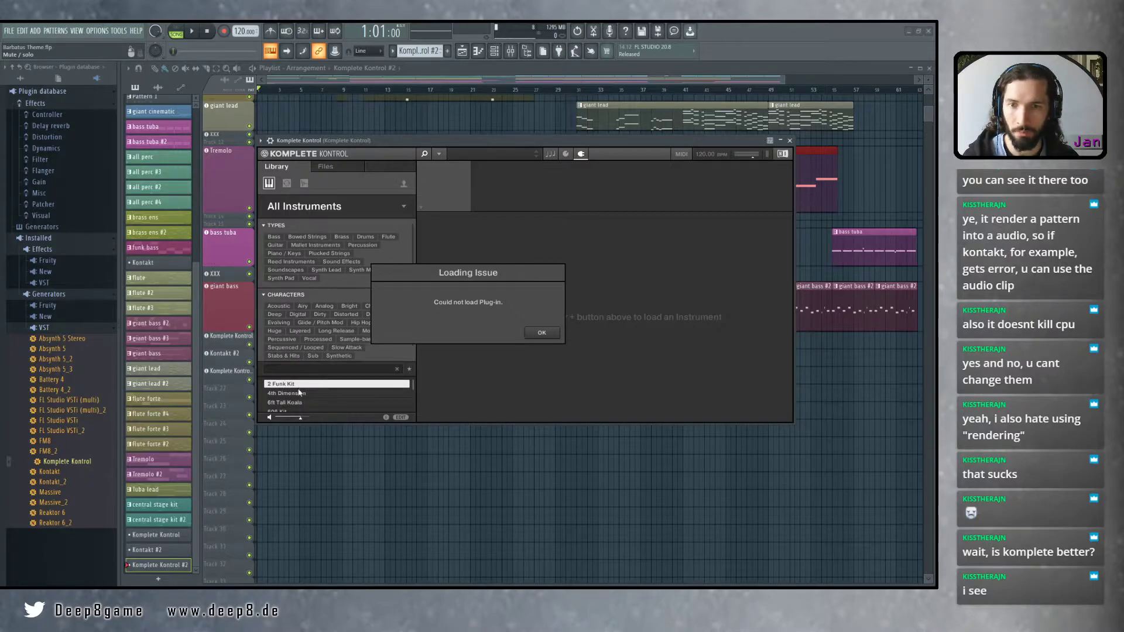
pyautogui.click(541, 333)
# Filter the Komplete Kontrol library by Drums, try to load 2 Funk Kit, and close the instrument
pyautogui.click(365, 236)
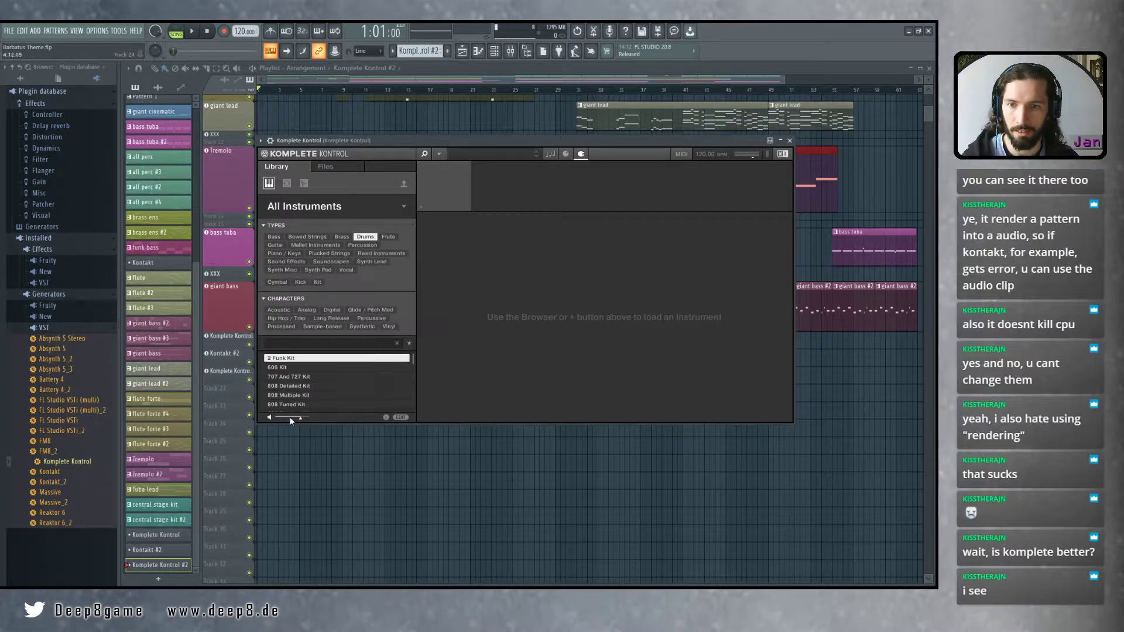
pyautogui.doubleClick(289, 359)
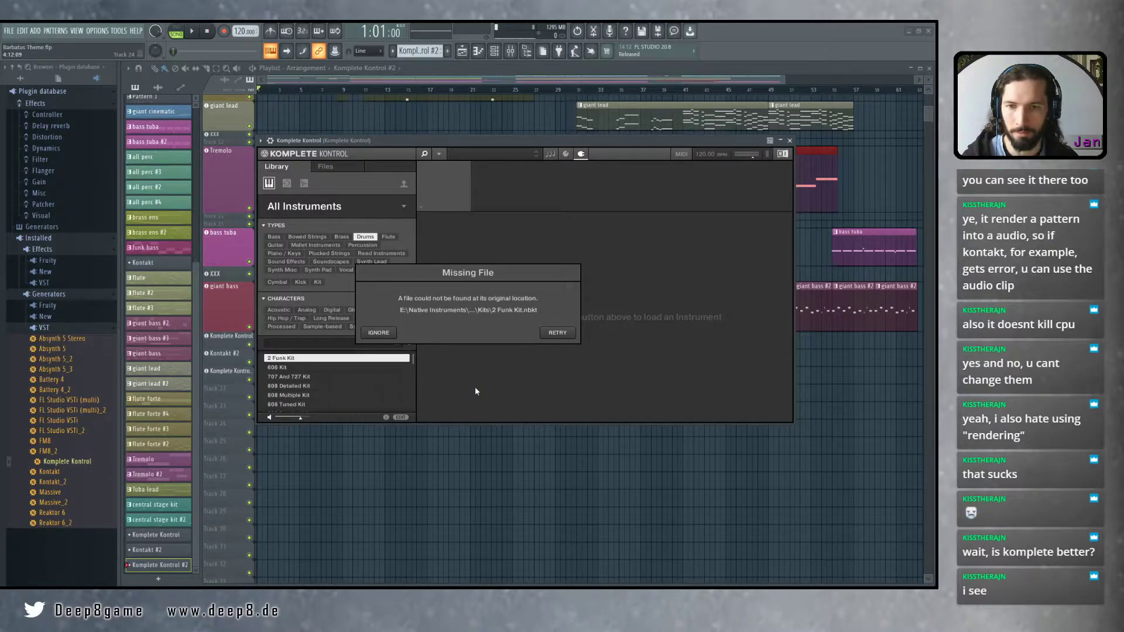
pyautogui.click(378, 333)
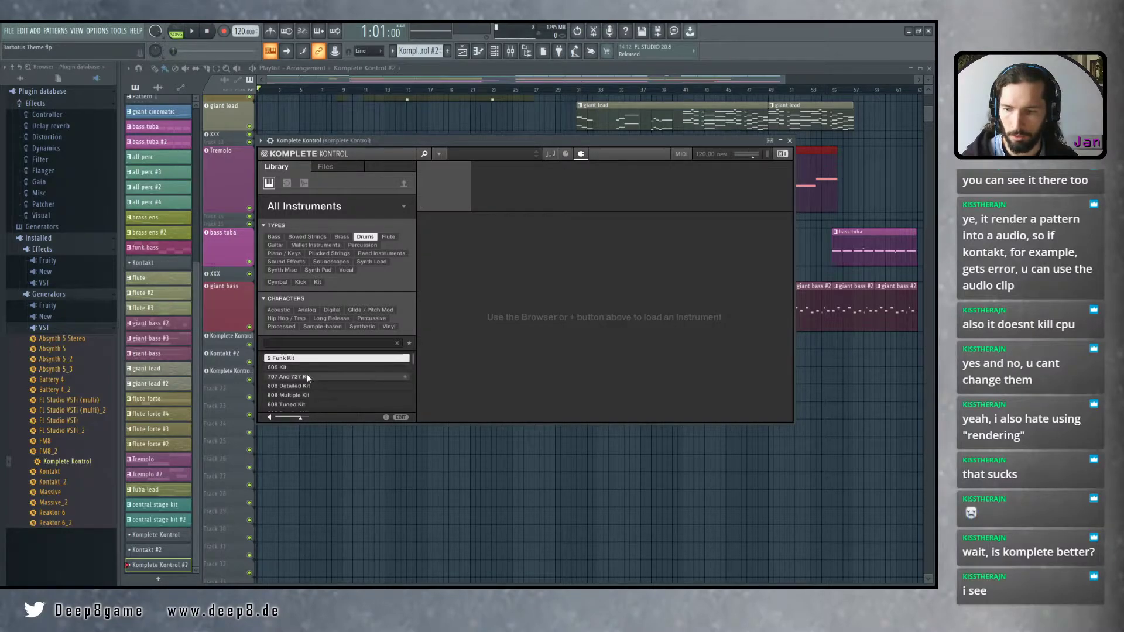
pyautogui.scroll(-2, 308, 379)
pyautogui.click(790, 140)
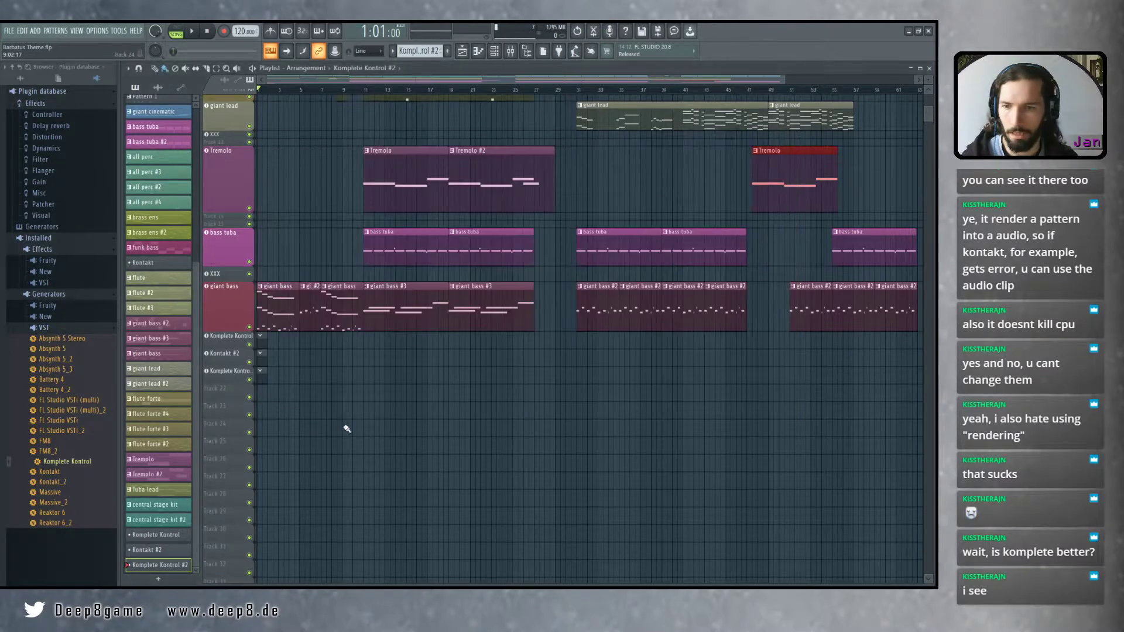
# Examine the notes of the first flute #2 clip in the piano roll and return to the arrangement
pyautogui.scroll(4, 572, 314)
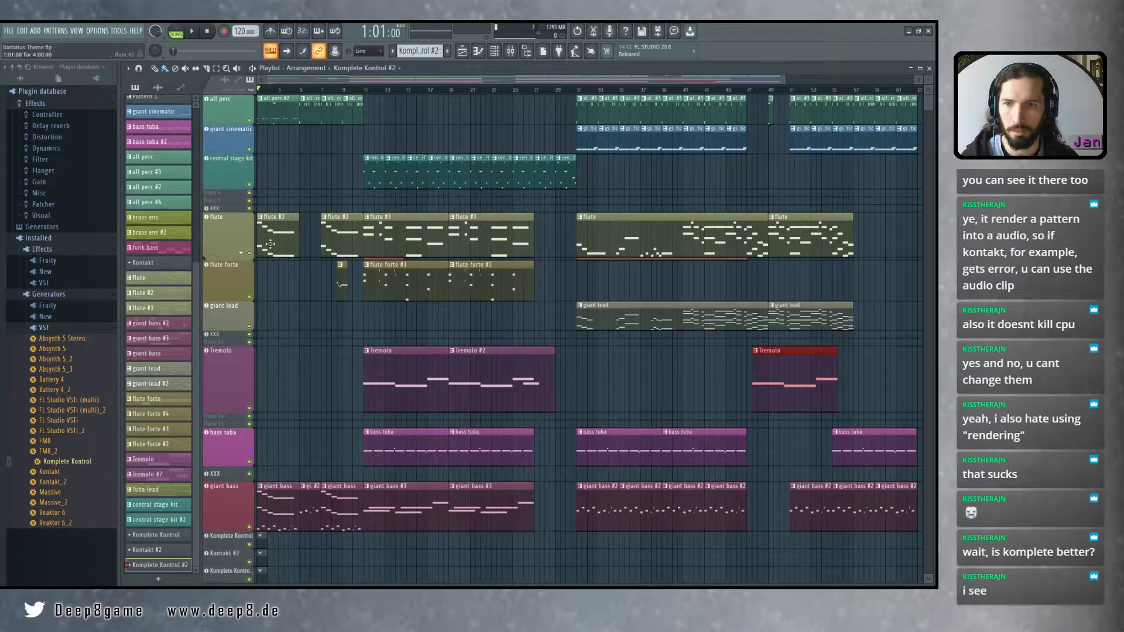
pyautogui.doubleClick(270, 245)
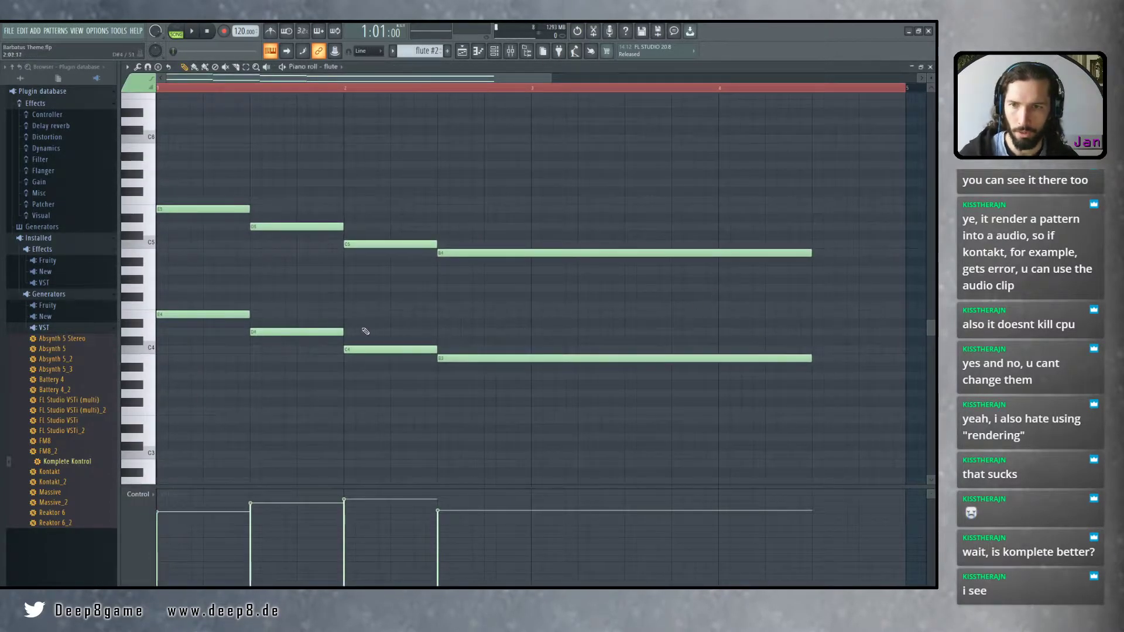
pyautogui.scroll(1, 309, 307)
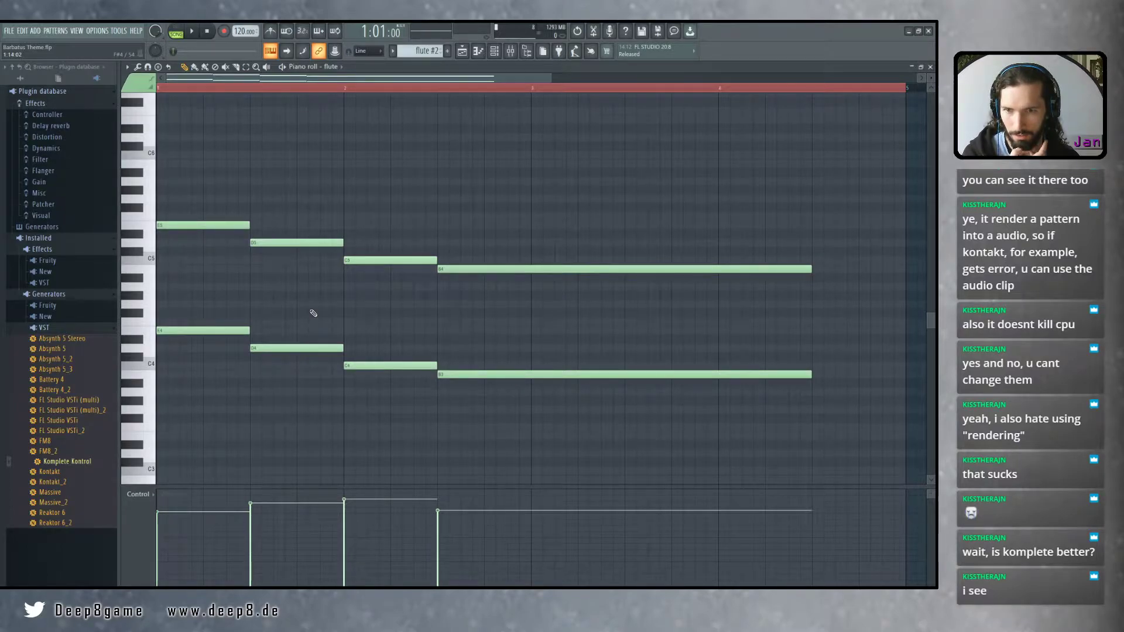
pyautogui.click(931, 67)
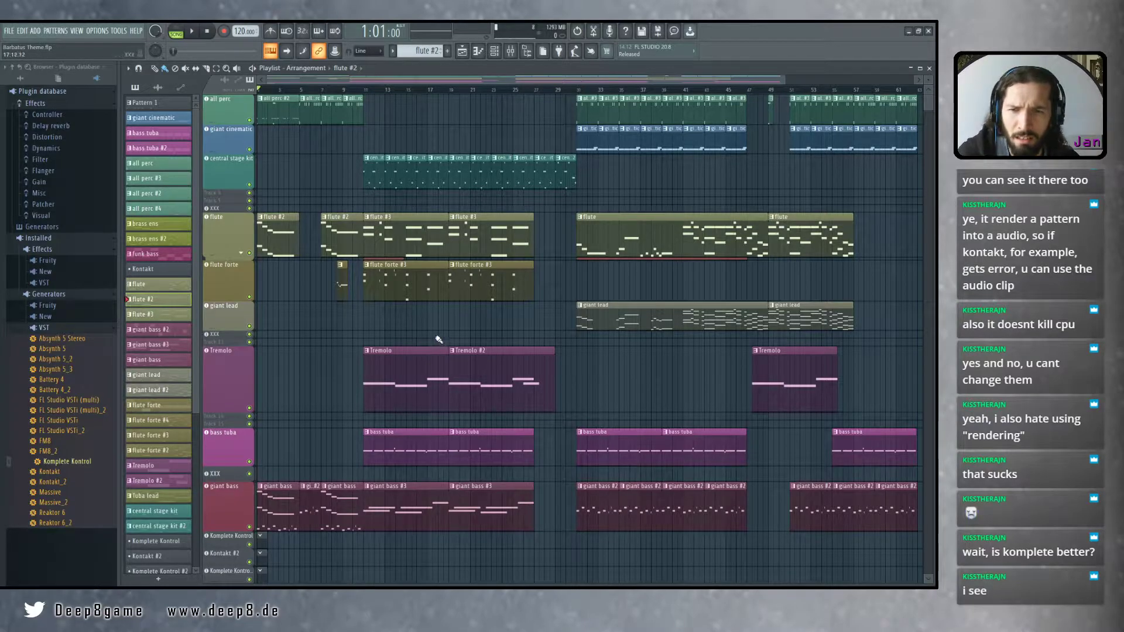
# Look over the arrangement and open the first bass tuba clip in the piano roll
pyautogui.hscroll(2, 586, 334)
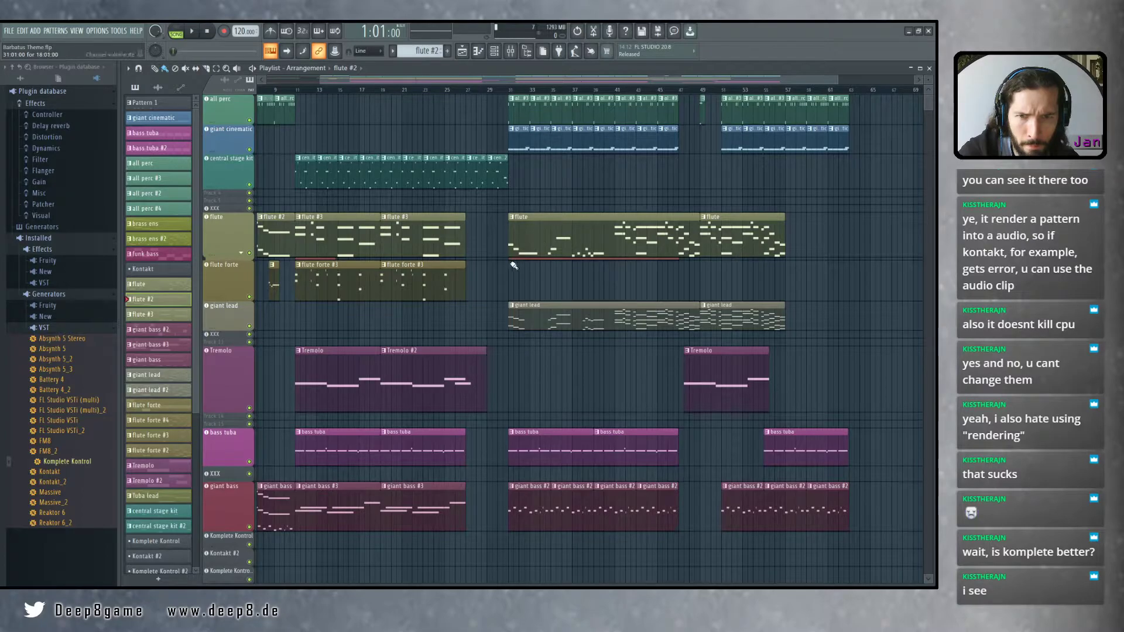
pyautogui.hscroll(-2, 562, 275)
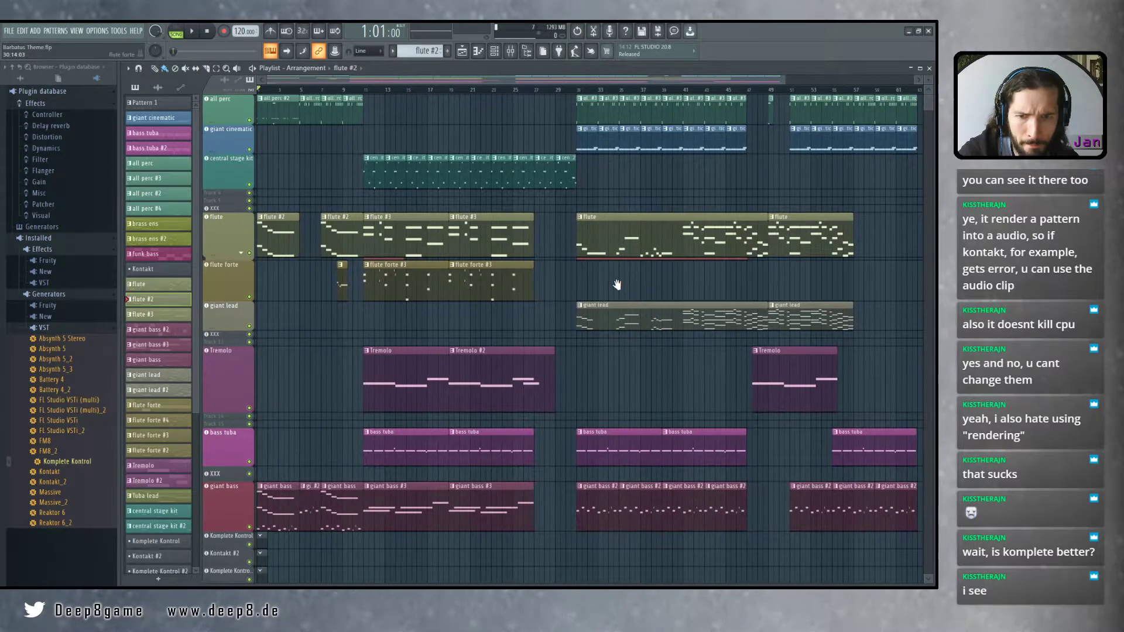
pyautogui.doubleClick(386, 454)
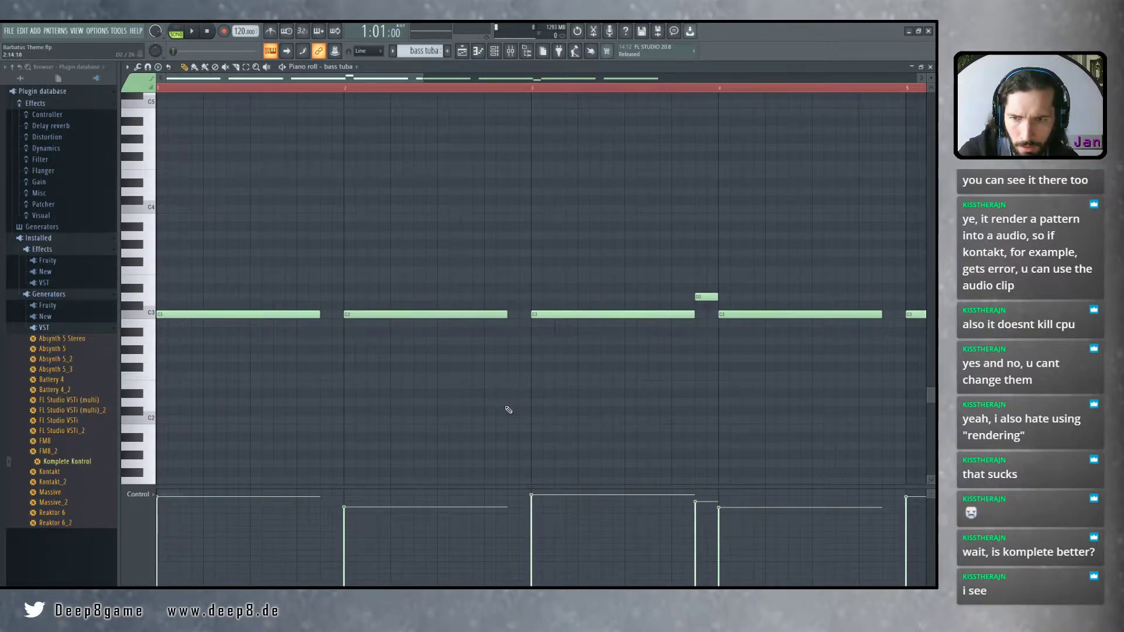
# Leave the bass tuba notes, examine the first giant bass #2 clip after the gap in the piano roll, and return to the arrangement
pyautogui.click(930, 66)
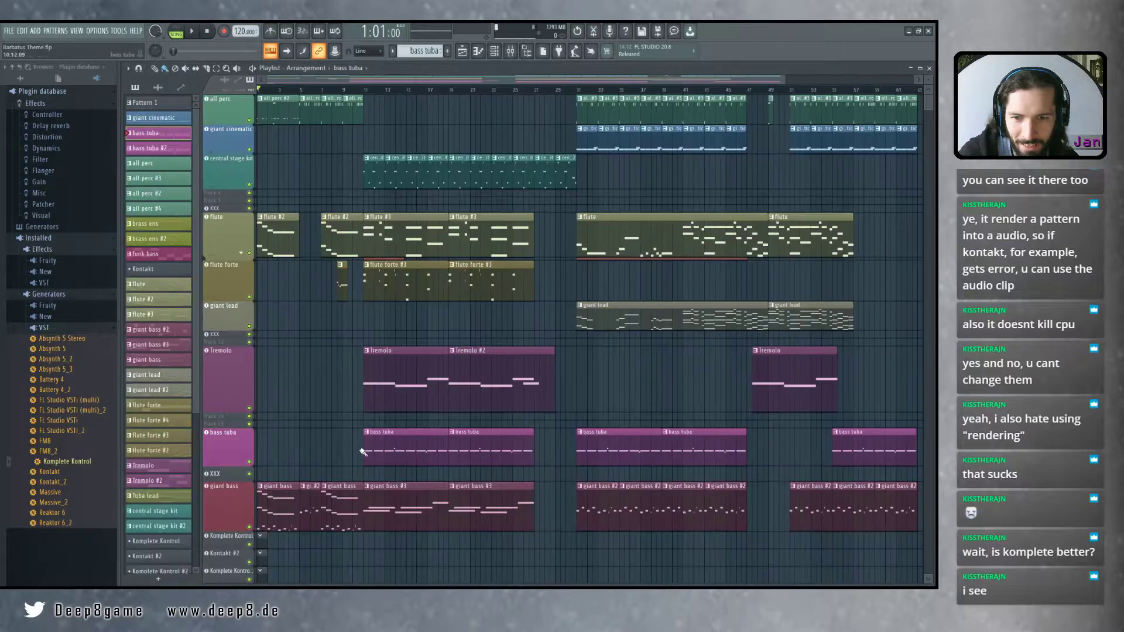
pyautogui.moveTo(593, 281); pyautogui.dragTo(593, 270)
pyautogui.click(422, 349)
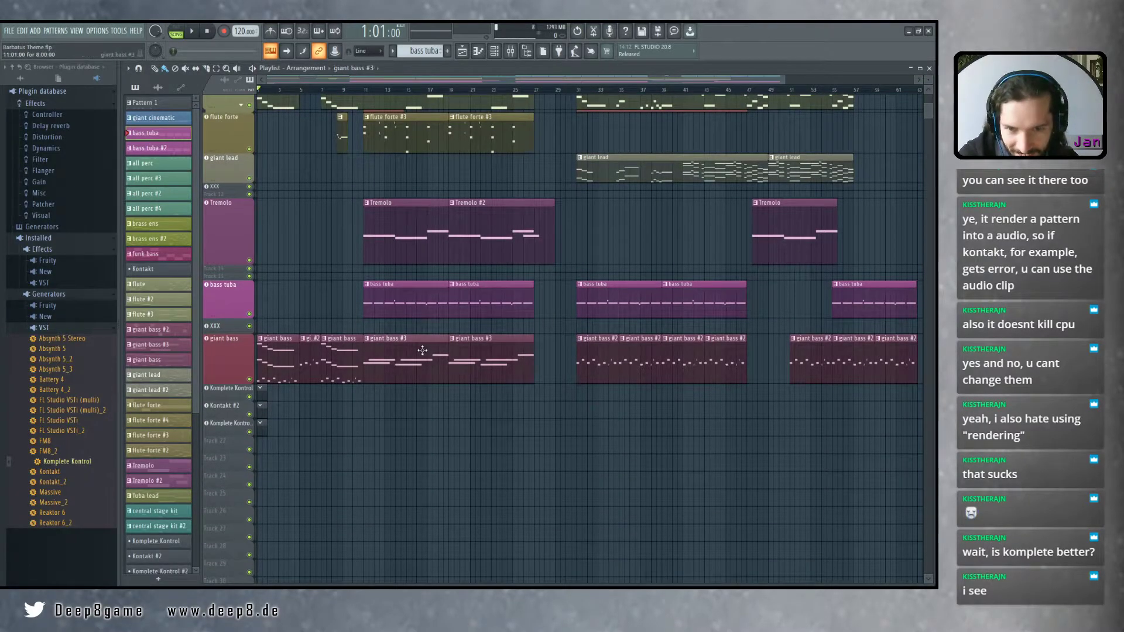
pyautogui.doubleClick(584, 348)
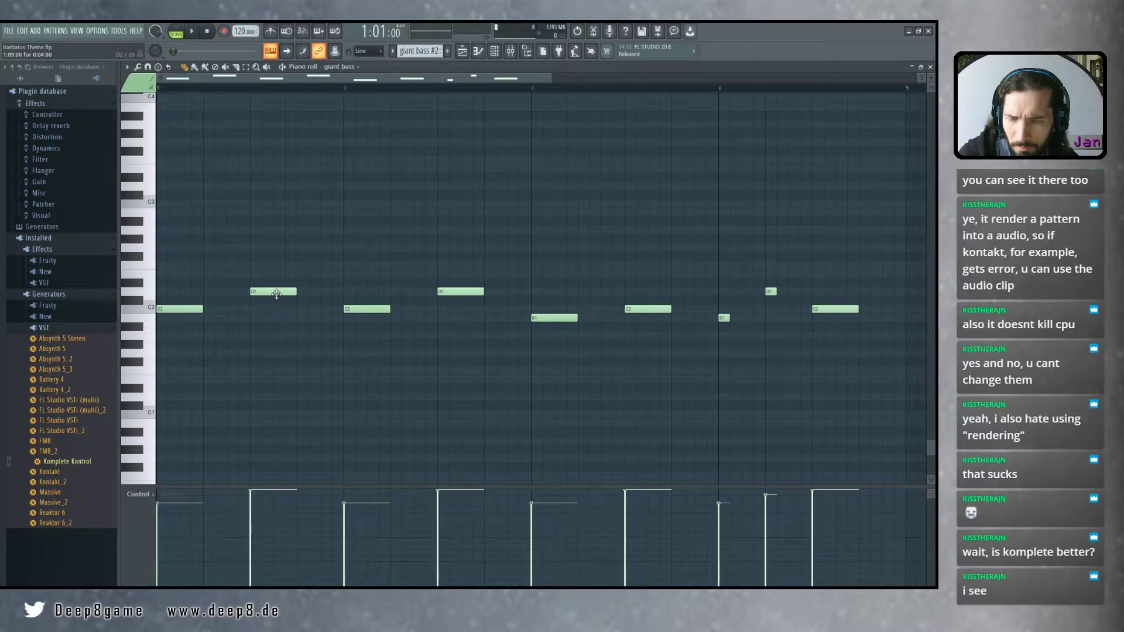
pyautogui.scroll(4, 269, 357)
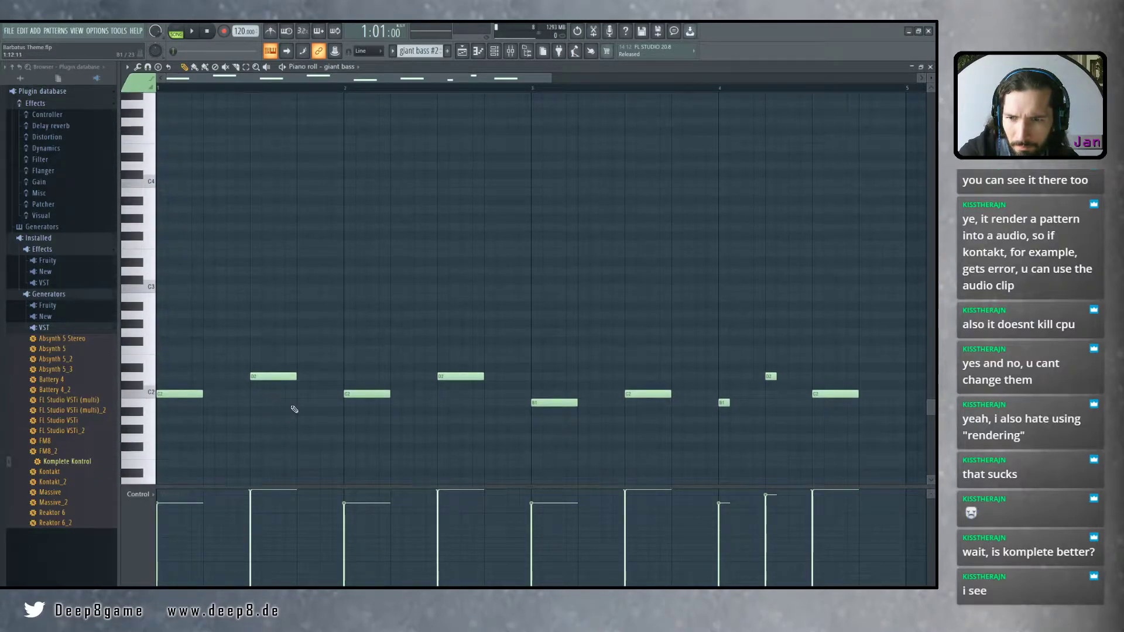
pyautogui.scroll(-5, 595, 279)
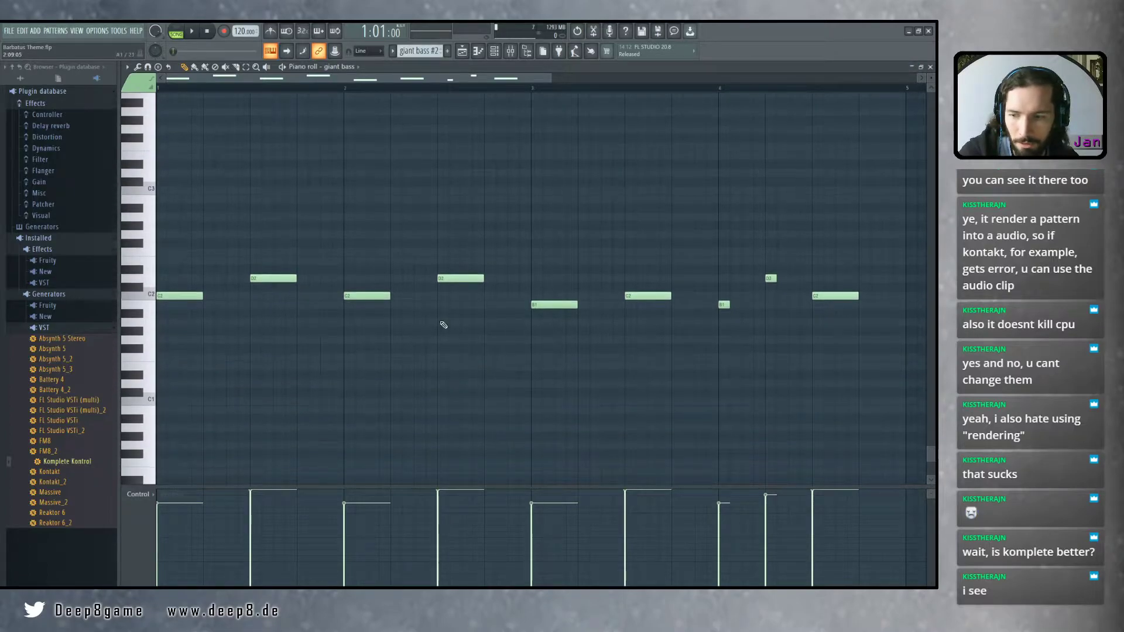
pyautogui.press('F5')
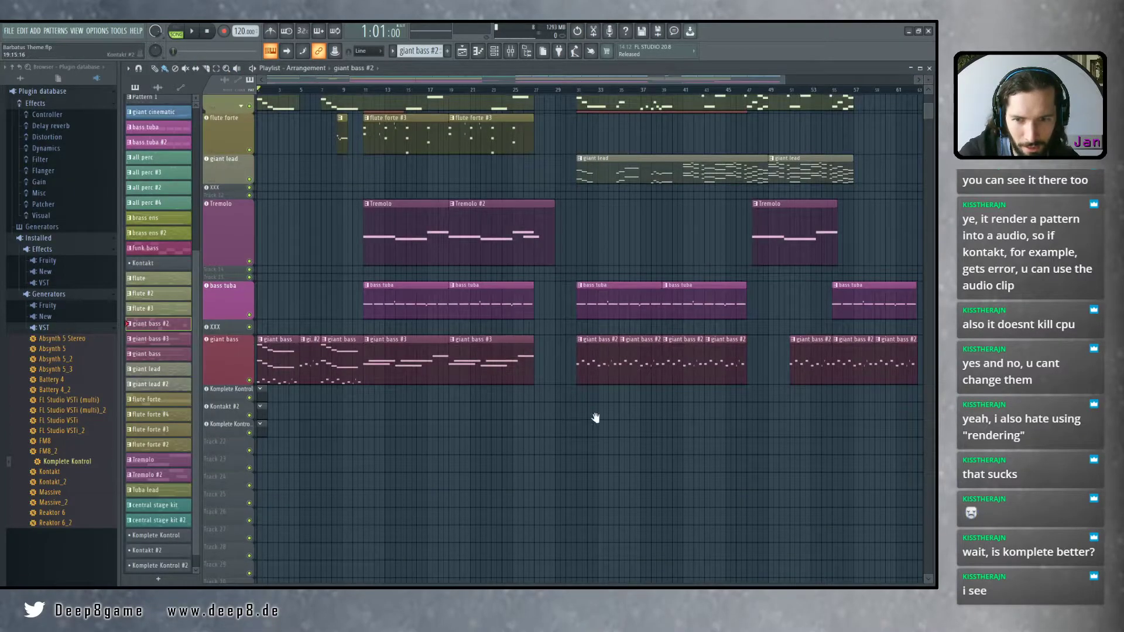
# Examine the high and low notes of the first giant bass clip in the piano roll and return to the arrangement
pyautogui.doubleClick(276, 359)
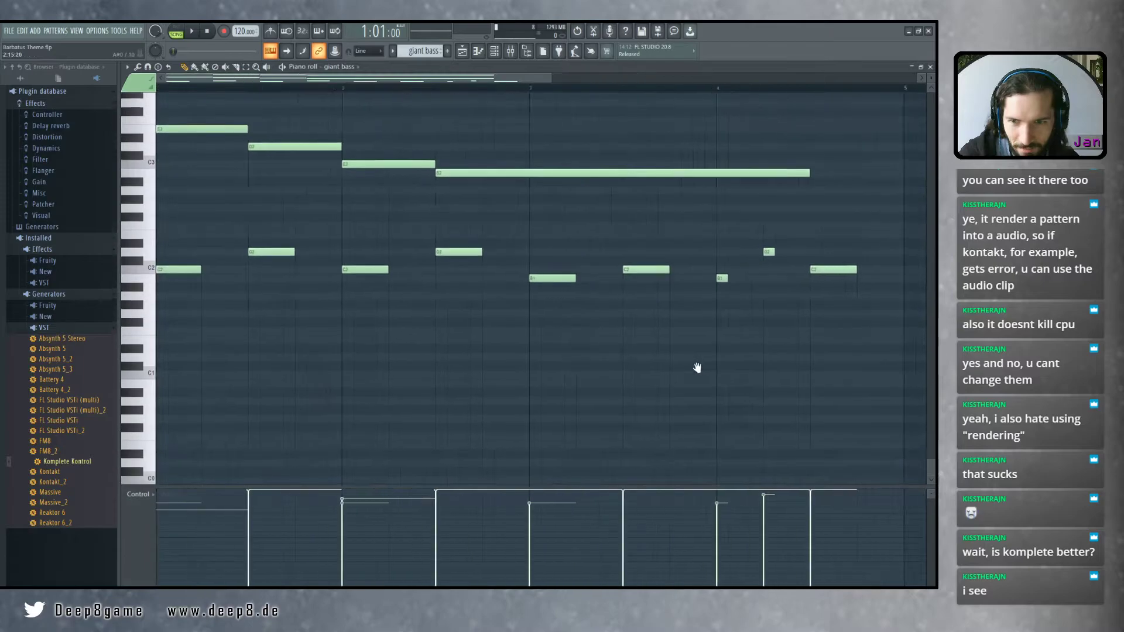
pyautogui.scroll(4, 301, 381)
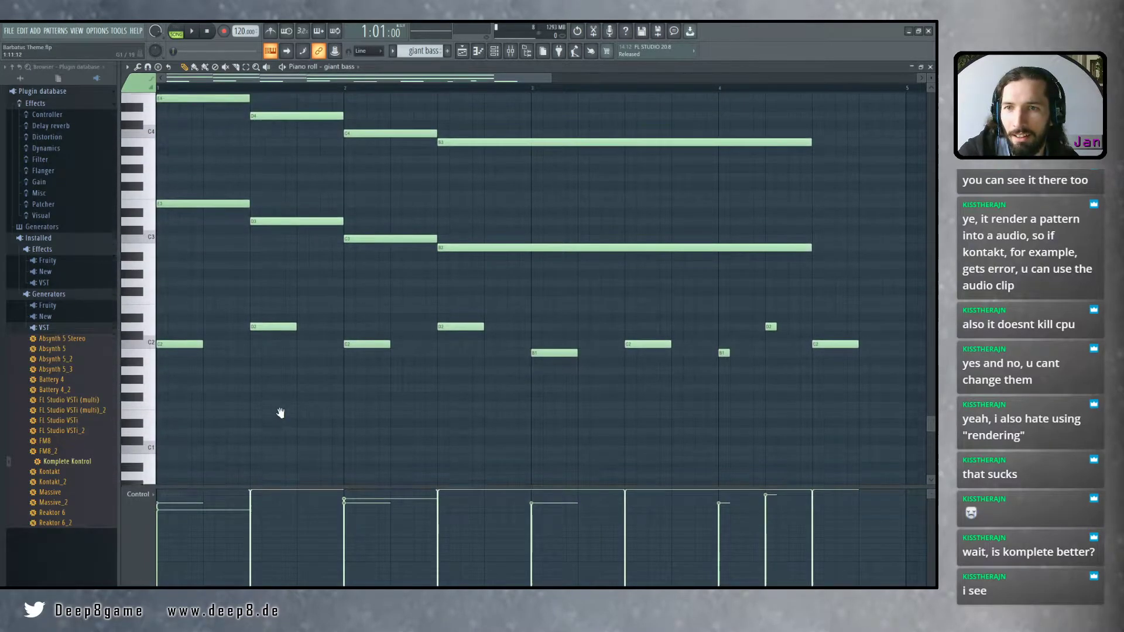
pyautogui.scroll(3, 279, 402)
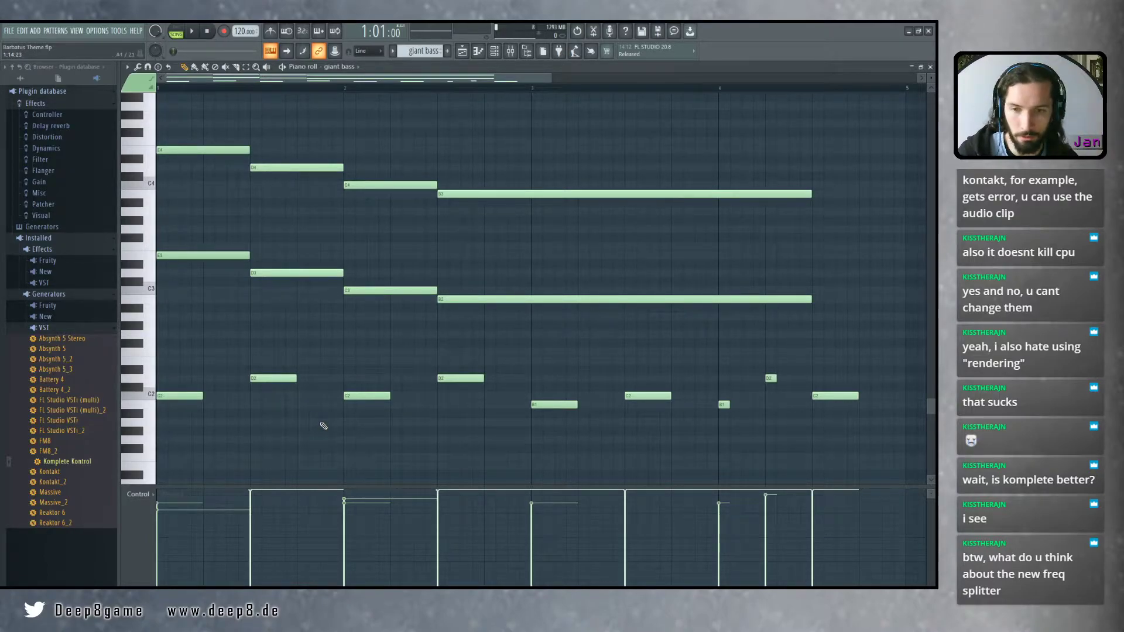
pyautogui.scroll(1, 324, 426)
pyautogui.scroll(-5, 376, 429)
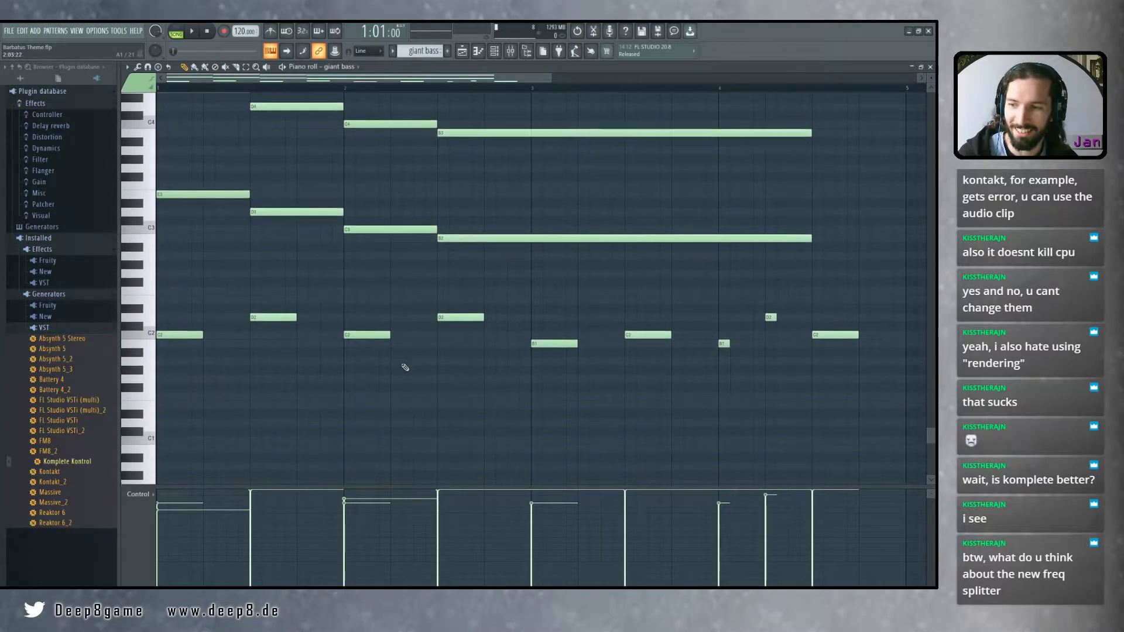
pyautogui.scroll(3, 410, 381)
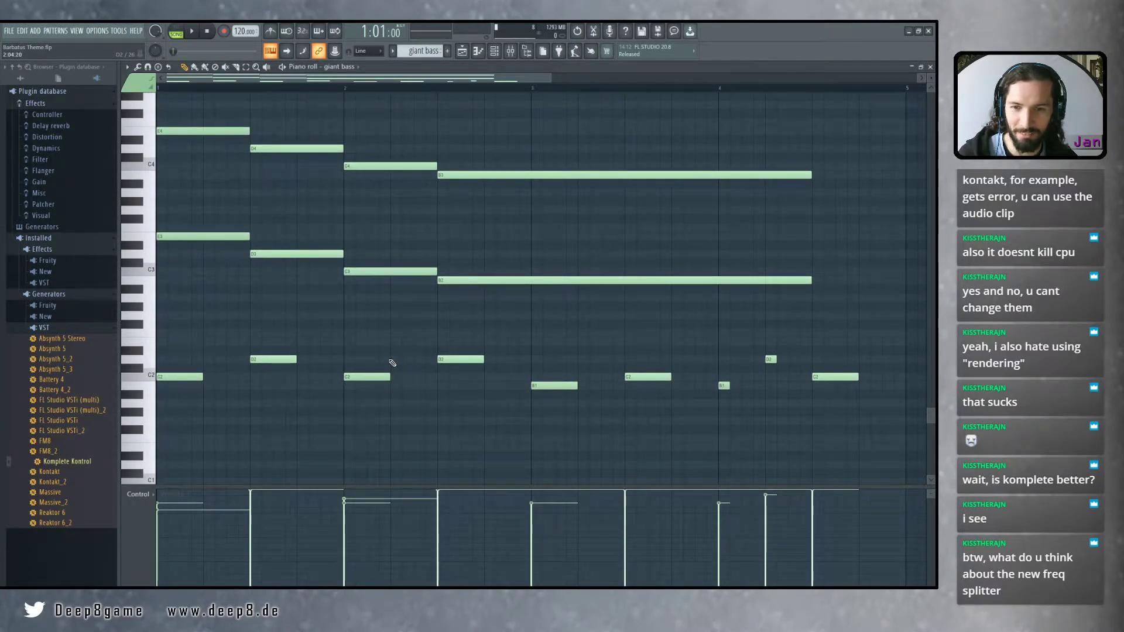
pyautogui.scroll(2, 374, 341)
pyautogui.scroll(2, 377, 348)
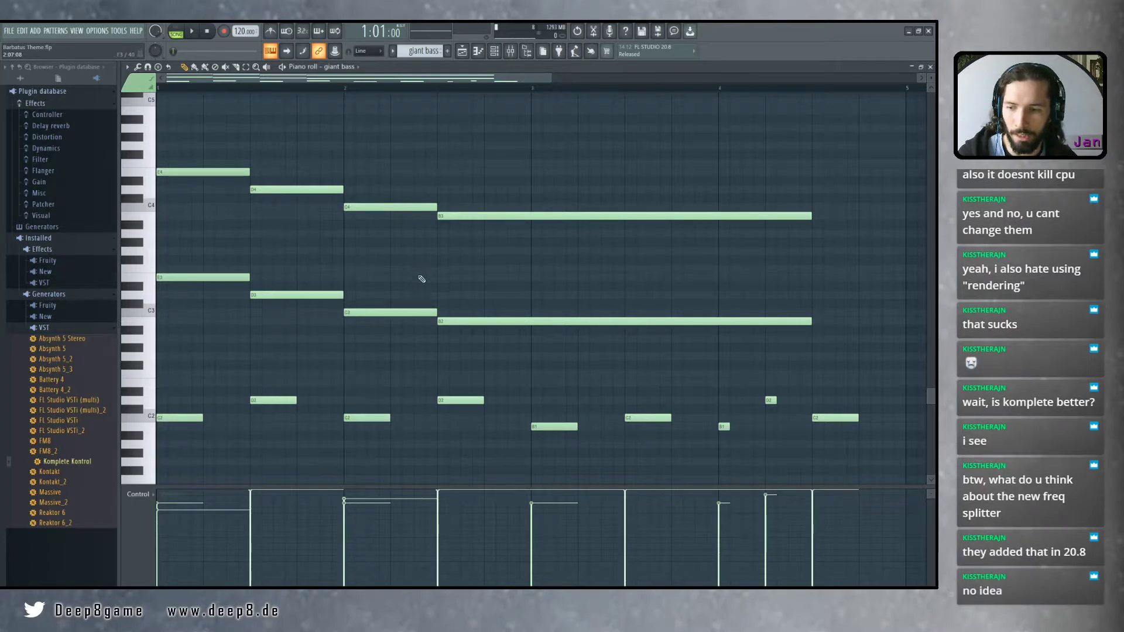
pyautogui.scroll(-4, 416, 296)
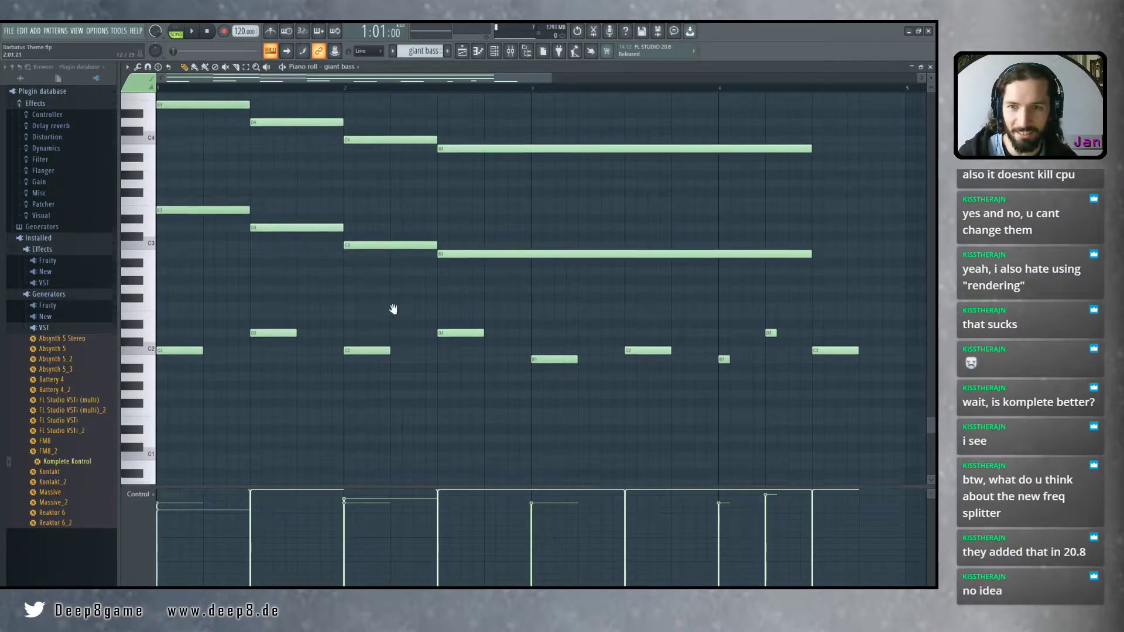
pyautogui.scroll(2, 394, 316)
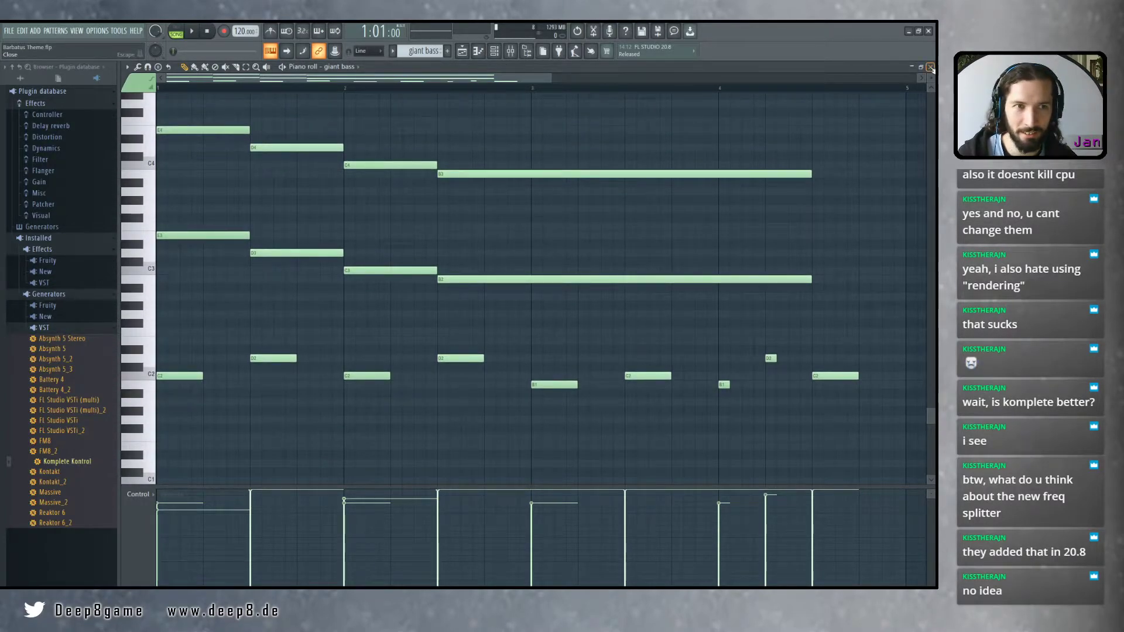
pyautogui.click(931, 68)
# Examine the long notes of the last Tremolo clip in the piano roll and return to the arrangement
pyautogui.scroll(3, 414, 409)
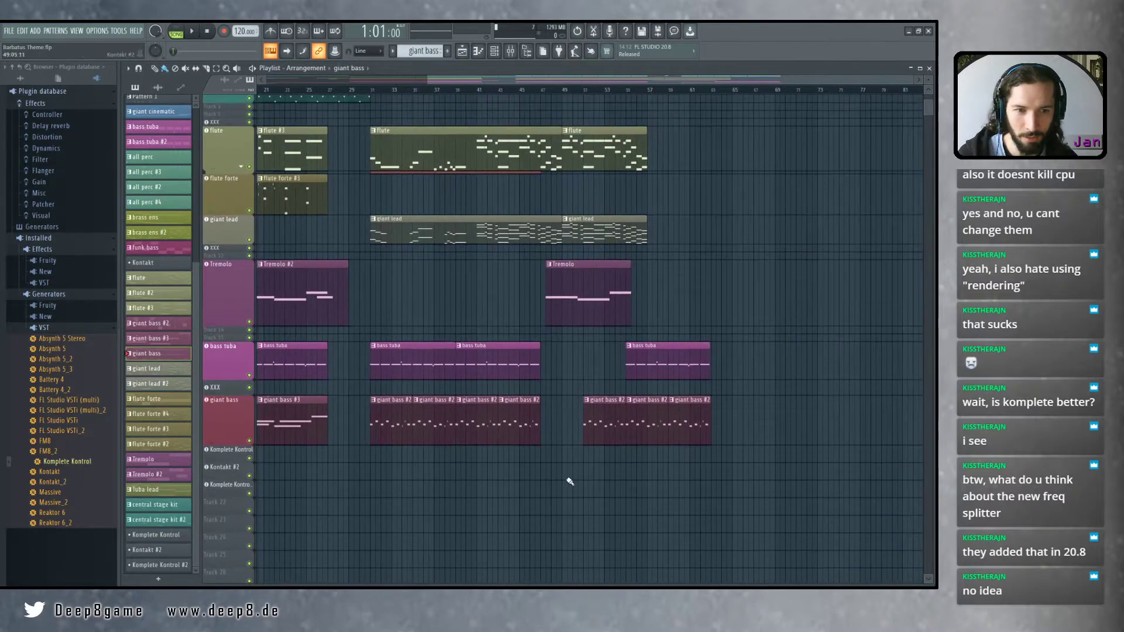
pyautogui.scroll(3, 504, 475)
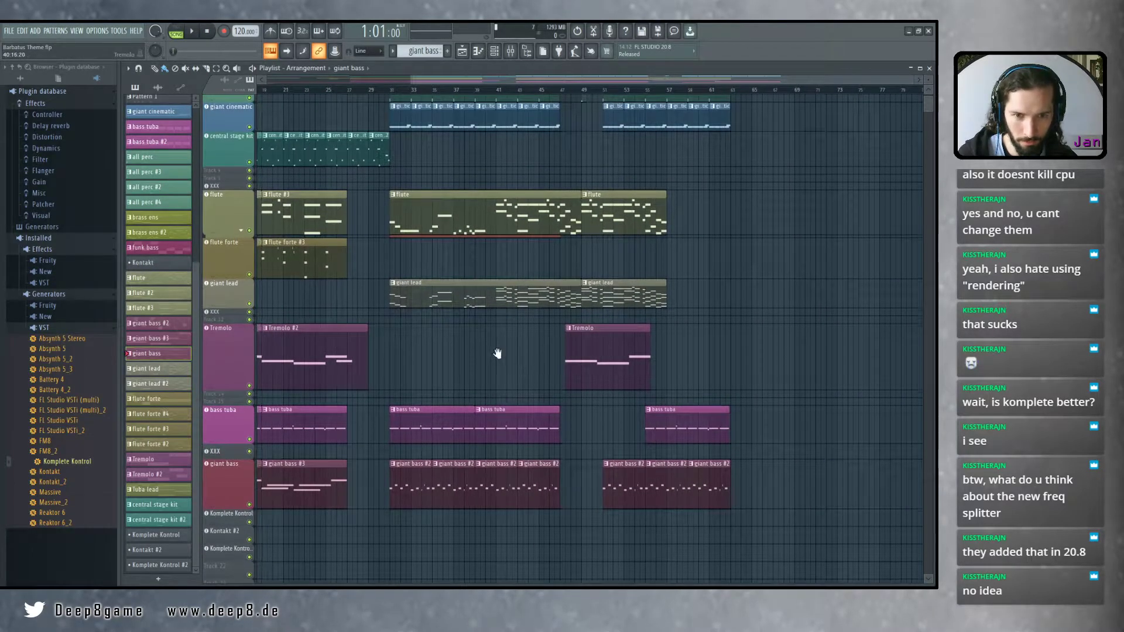
pyautogui.scroll(1, 497, 352)
pyautogui.doubleClick(637, 381)
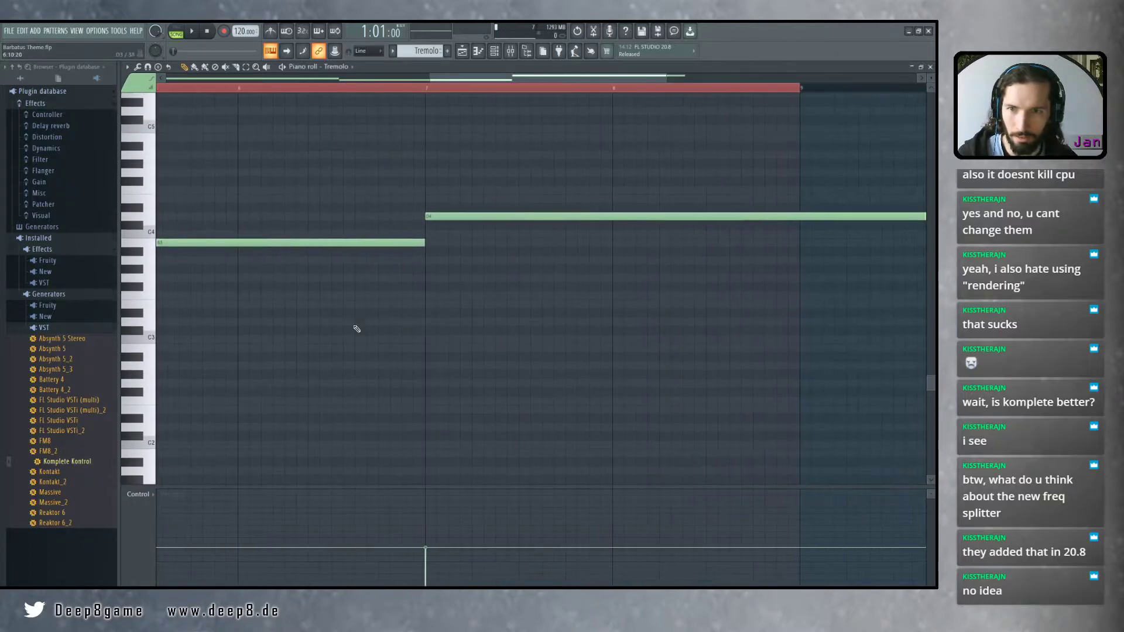
pyautogui.moveTo(359, 331); pyautogui.dragTo(819, 371)
pyautogui.moveTo(442, 366); pyautogui.dragTo(765, 376)
pyautogui.scroll(-2, 431, 396)
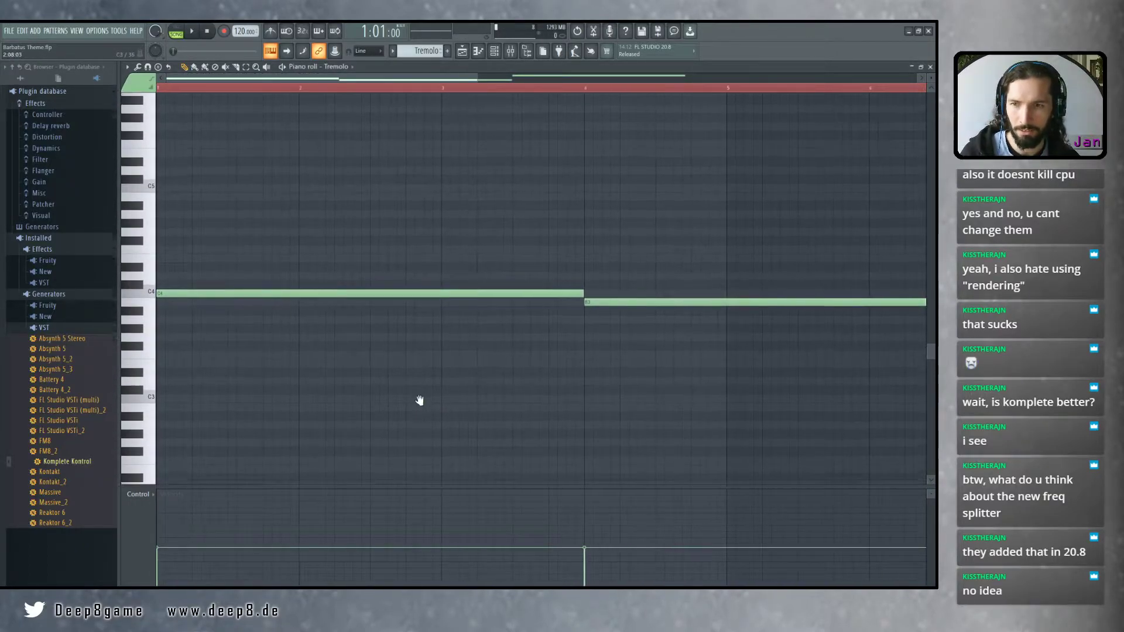
pyautogui.moveTo(409, 398); pyautogui.dragTo(439, 407)
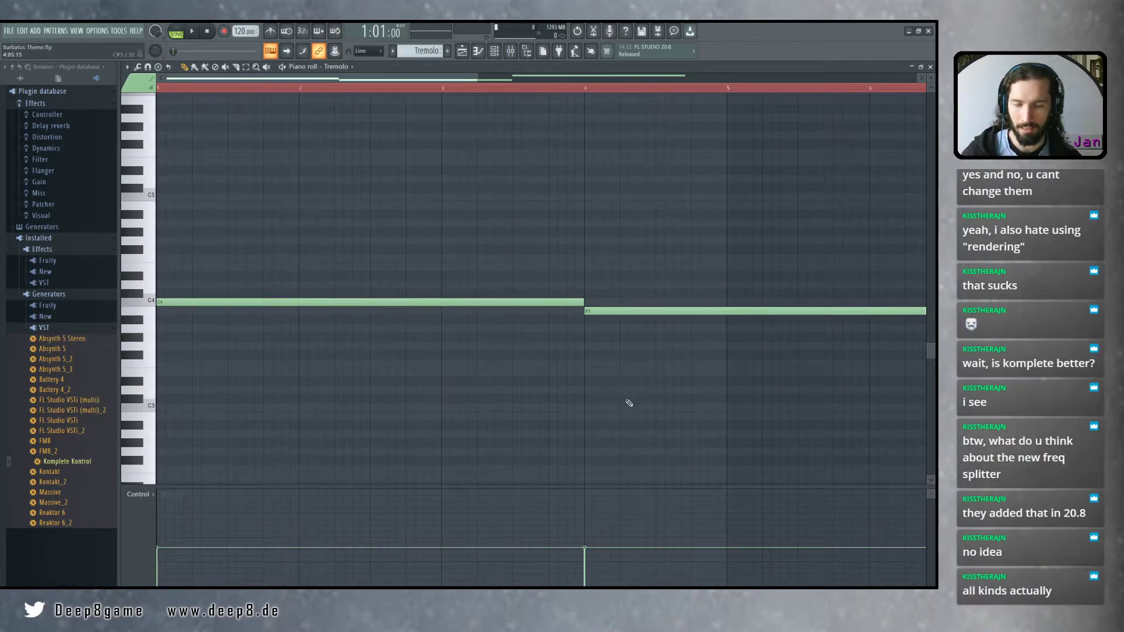
pyautogui.moveTo(641, 400); pyautogui.dragTo(611, 408)
pyautogui.scroll(-3, 611, 407)
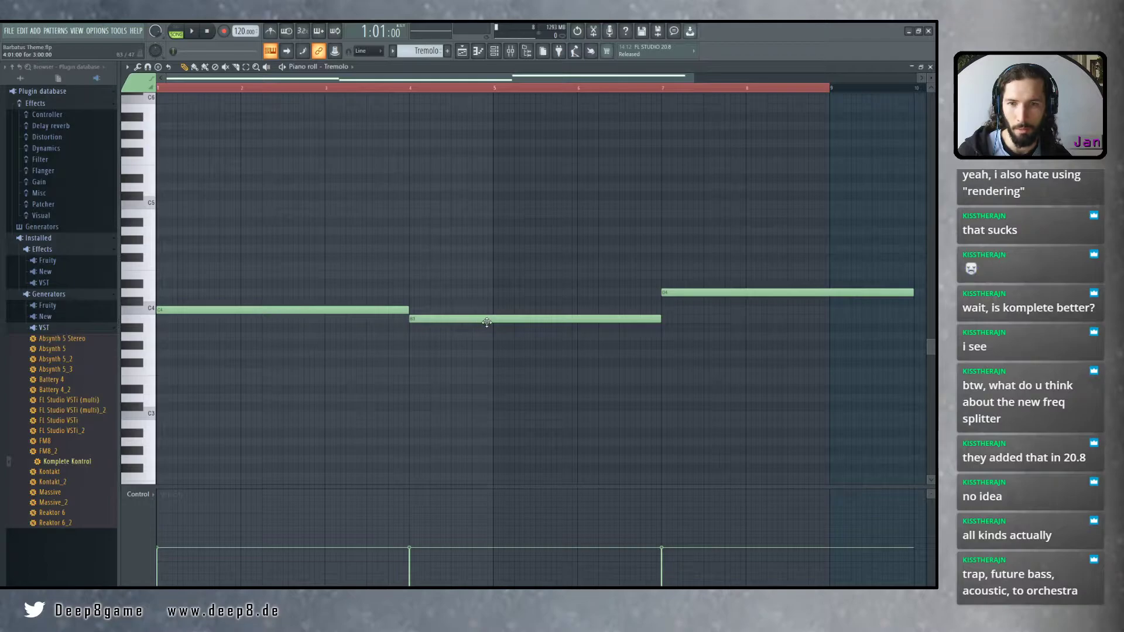
pyautogui.moveTo(372, 354); pyautogui.dragTo(420, 378)
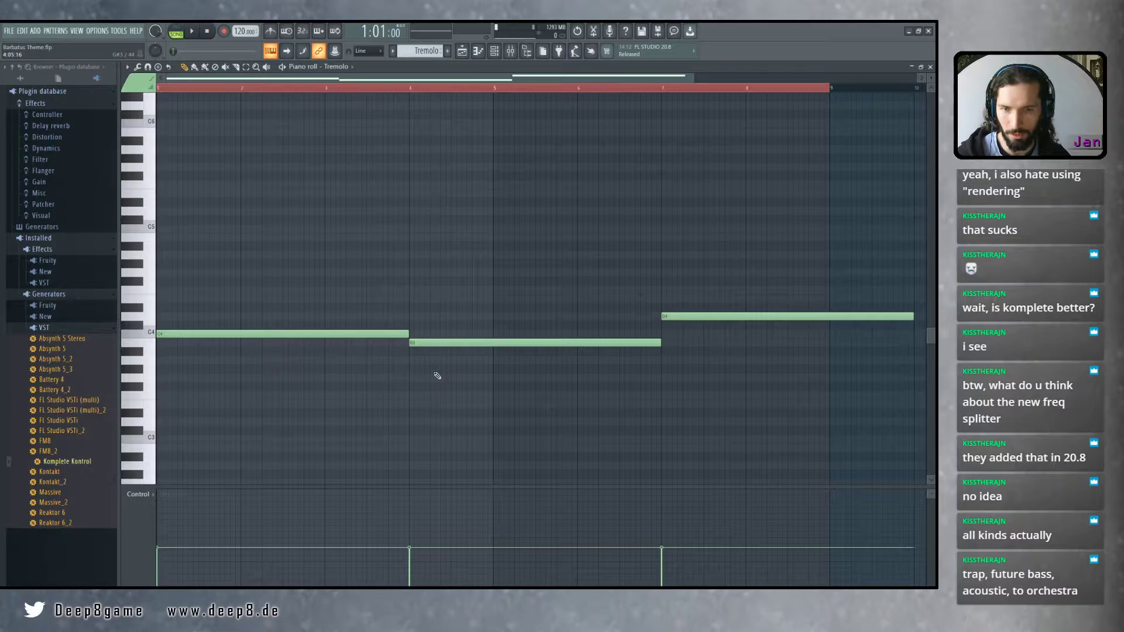
pyautogui.click(931, 68)
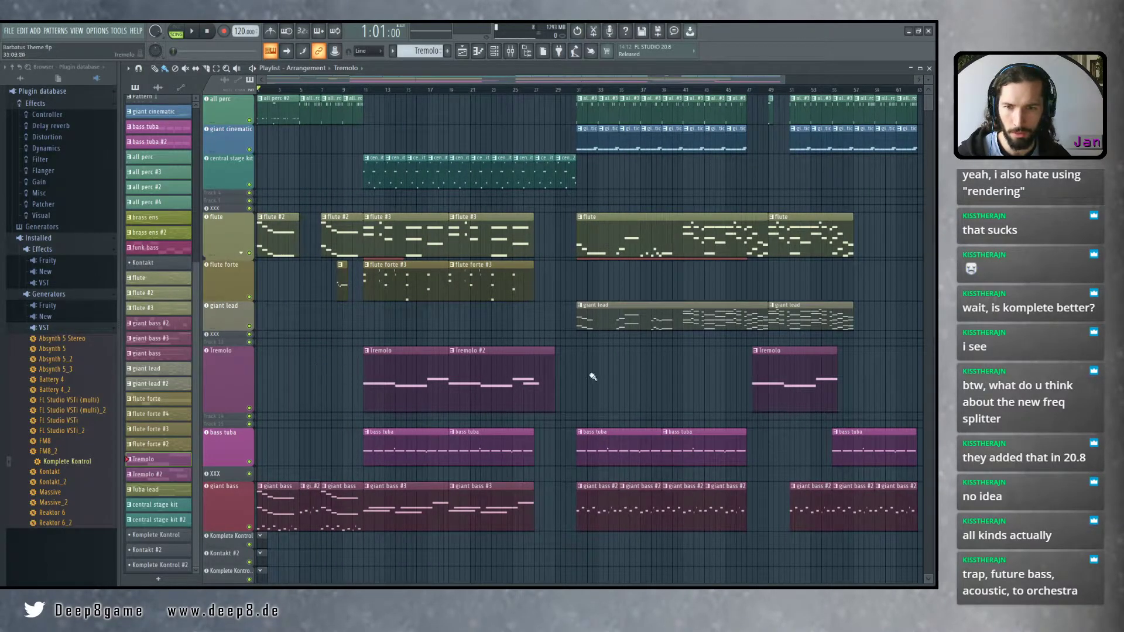
# Look over the arrangement and open the first giant lead clip in the piano roll to view its chords
pyautogui.hscroll(5, 644, 357)
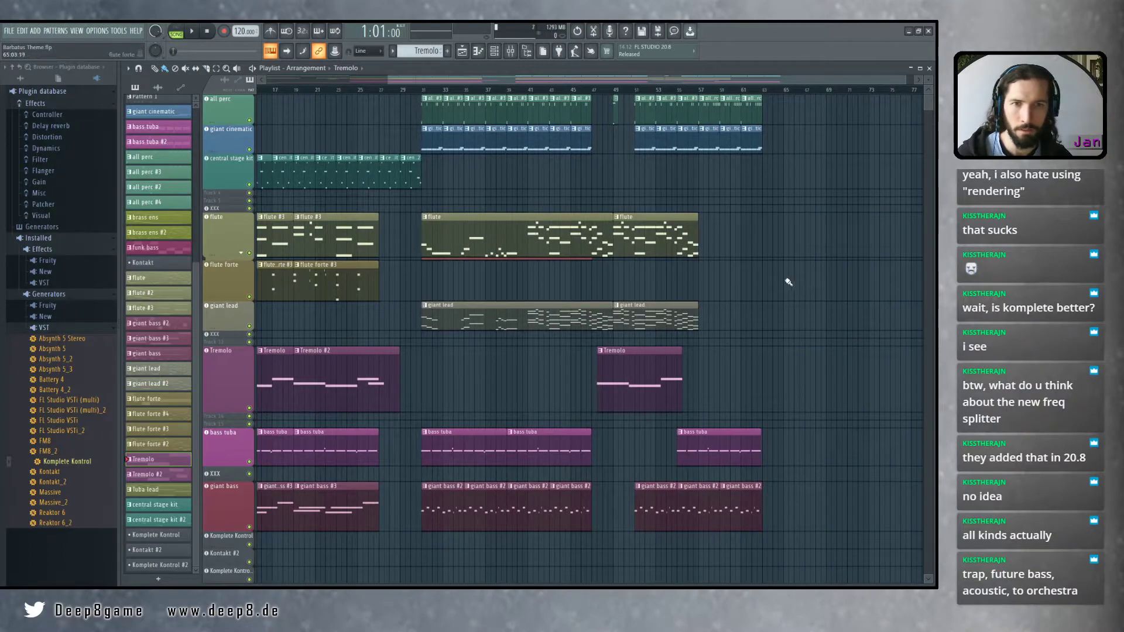
pyautogui.scroll(-2, 761, 306)
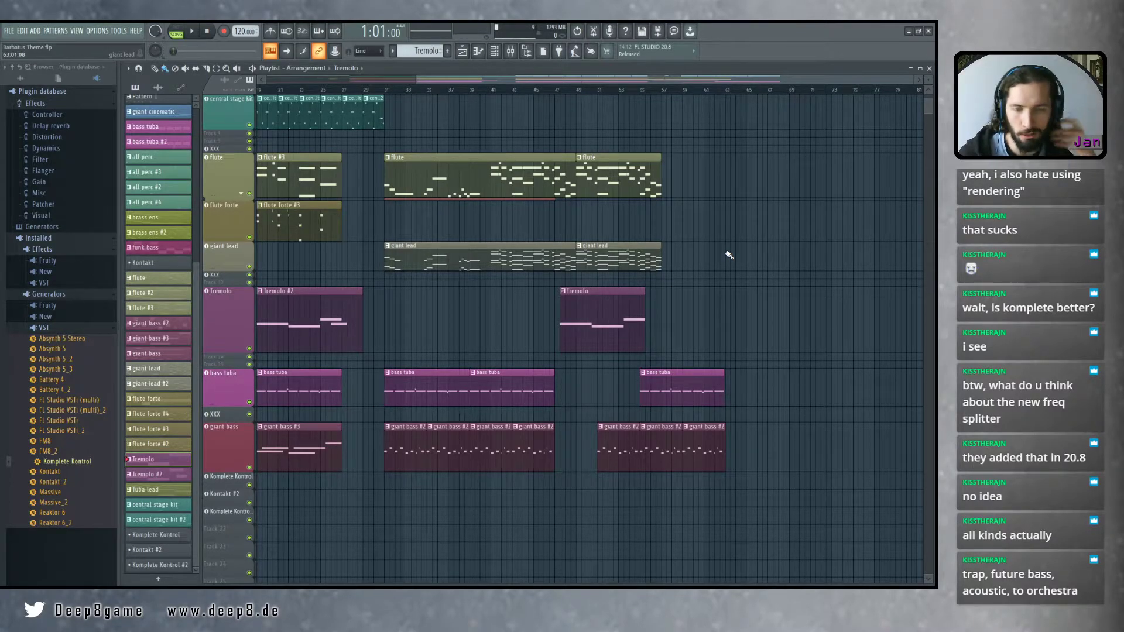
pyautogui.moveTo(749, 283); pyautogui.dragTo(762, 206)
pyautogui.moveTo(482, 251); pyautogui.dragTo(555, 404)
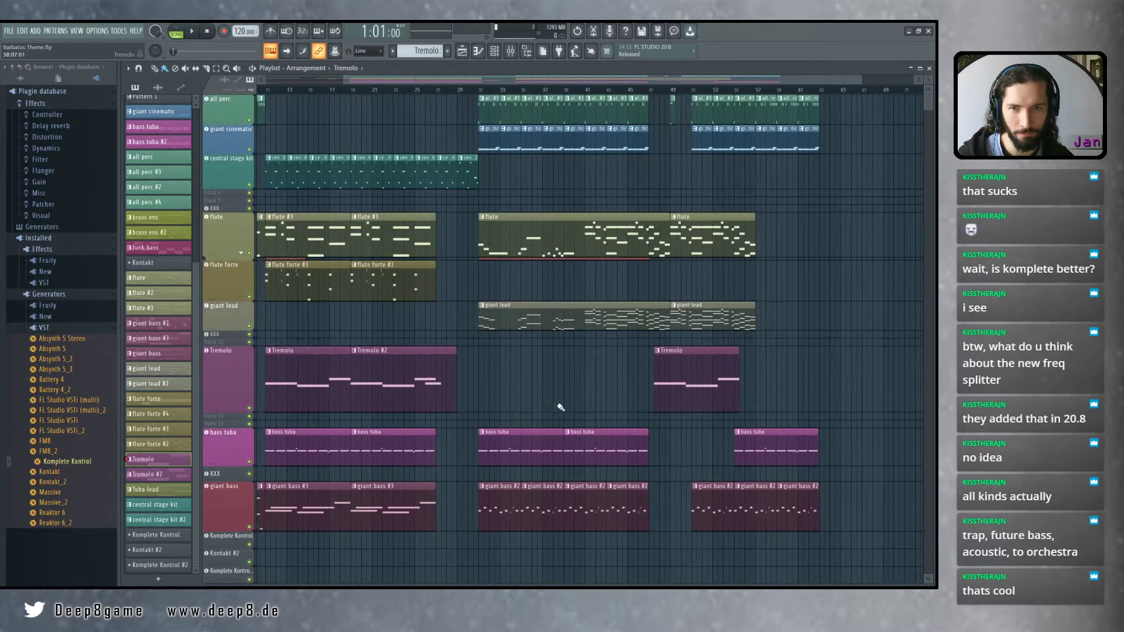
pyautogui.moveTo(319, 317); pyautogui.dragTo(629, 358)
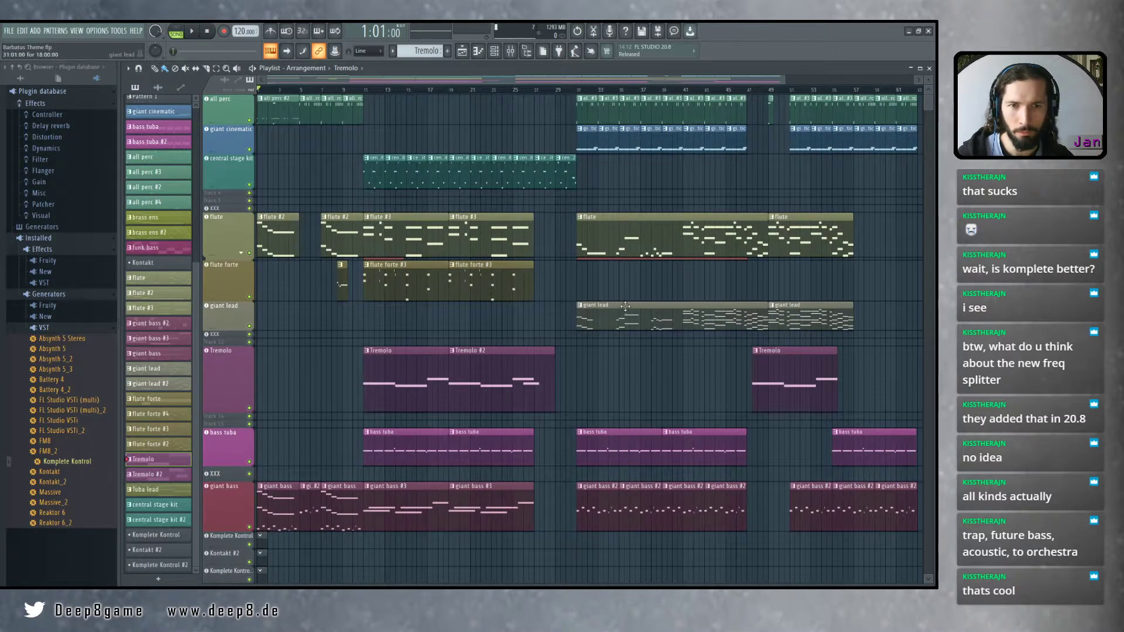
pyautogui.moveTo(692, 283); pyautogui.dragTo(543, 297)
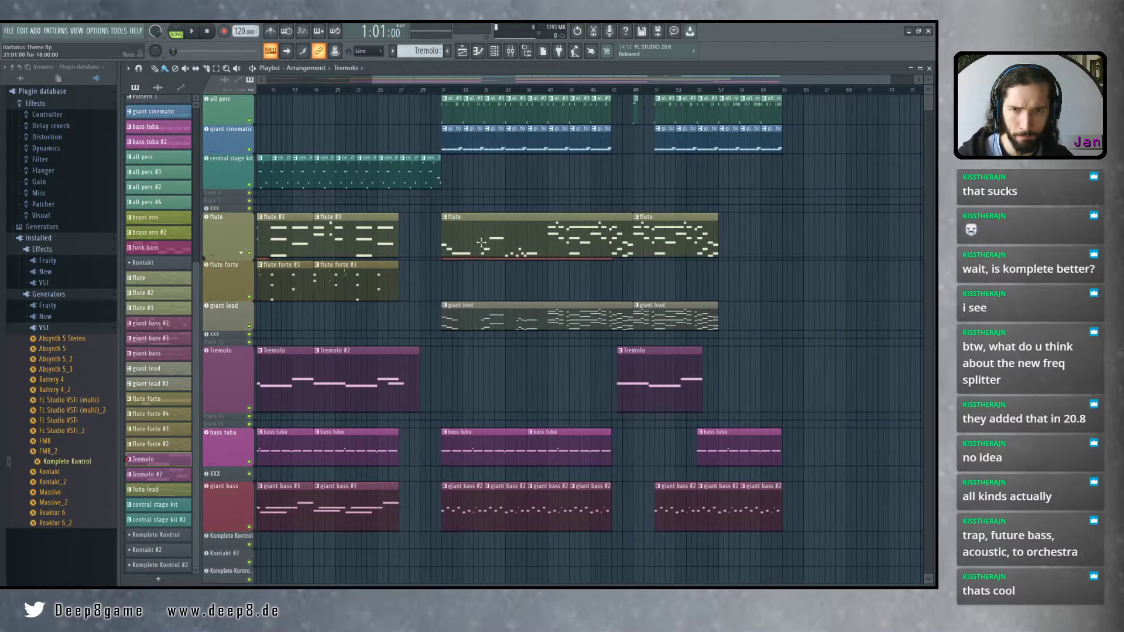
pyautogui.click(551, 318)
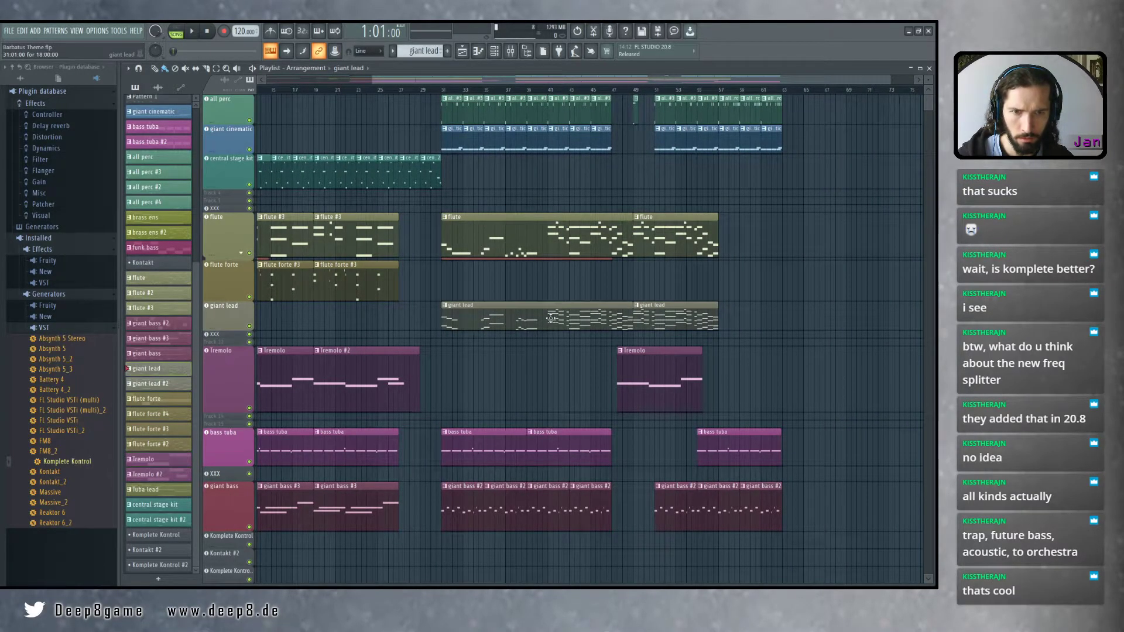
pyautogui.doubleClick(560, 323)
pyautogui.moveTo(416, 258); pyautogui.dragTo(494, 426)
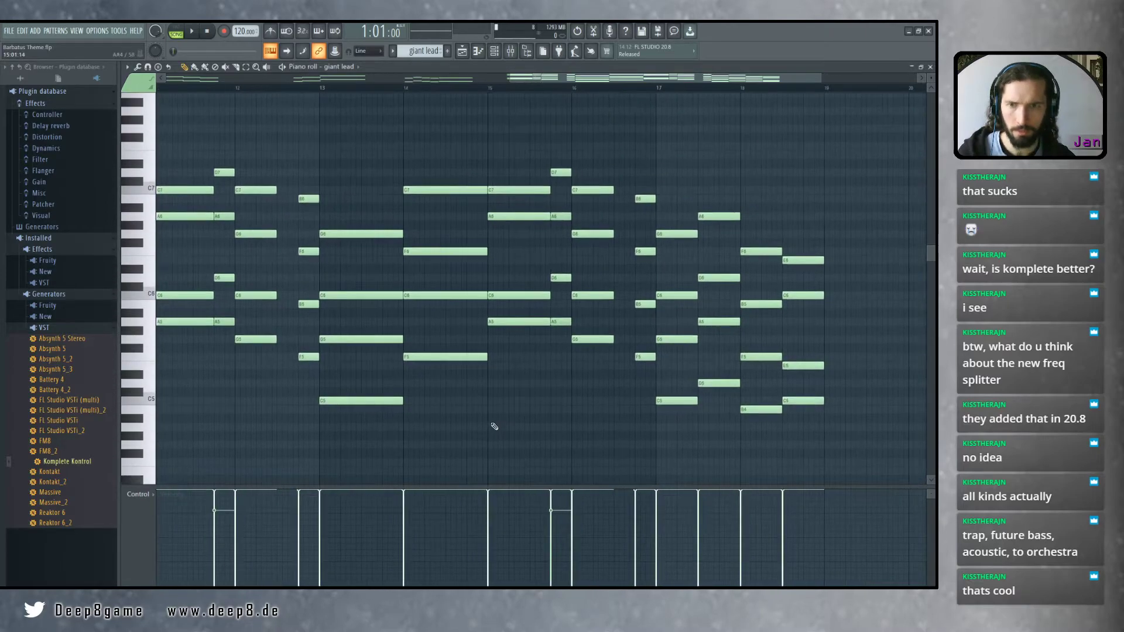
# Undo the stray B4 note added to giant lead and the recent piano roll note shifts
pyautogui.click(519, 410)
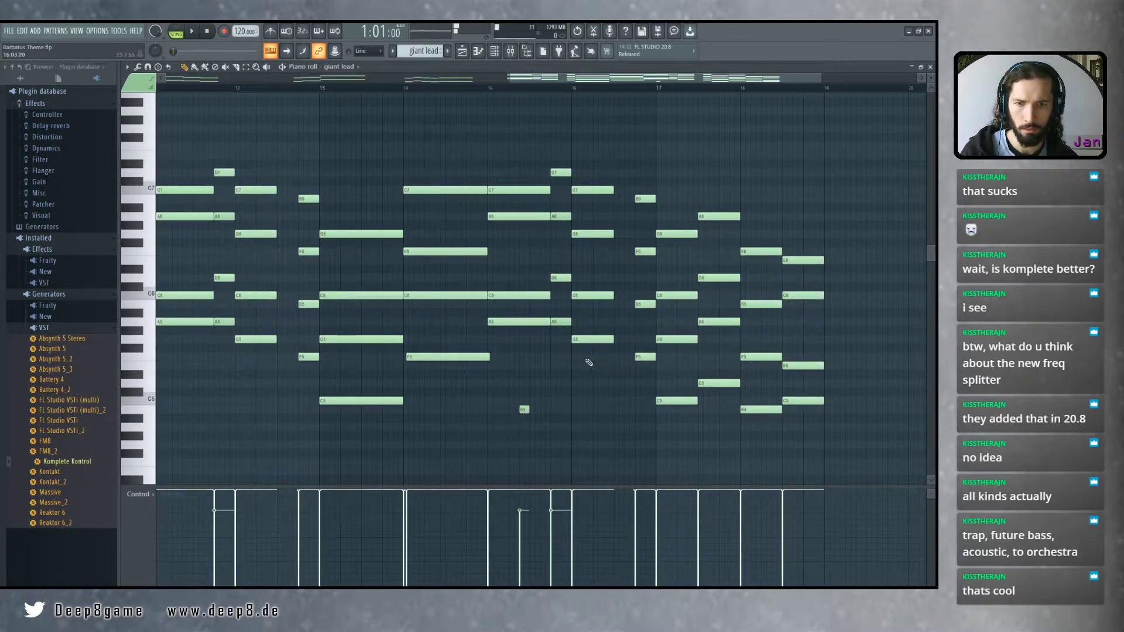
pyautogui.hotkey('ctrl', 'z')
pyautogui.hotkey('ctrl', 'z')
pyautogui.press('z')
pyautogui.hotkey('ctrl', 'alt', 'z')
pyautogui.hotkey('ctrl', 'alt', 'z')
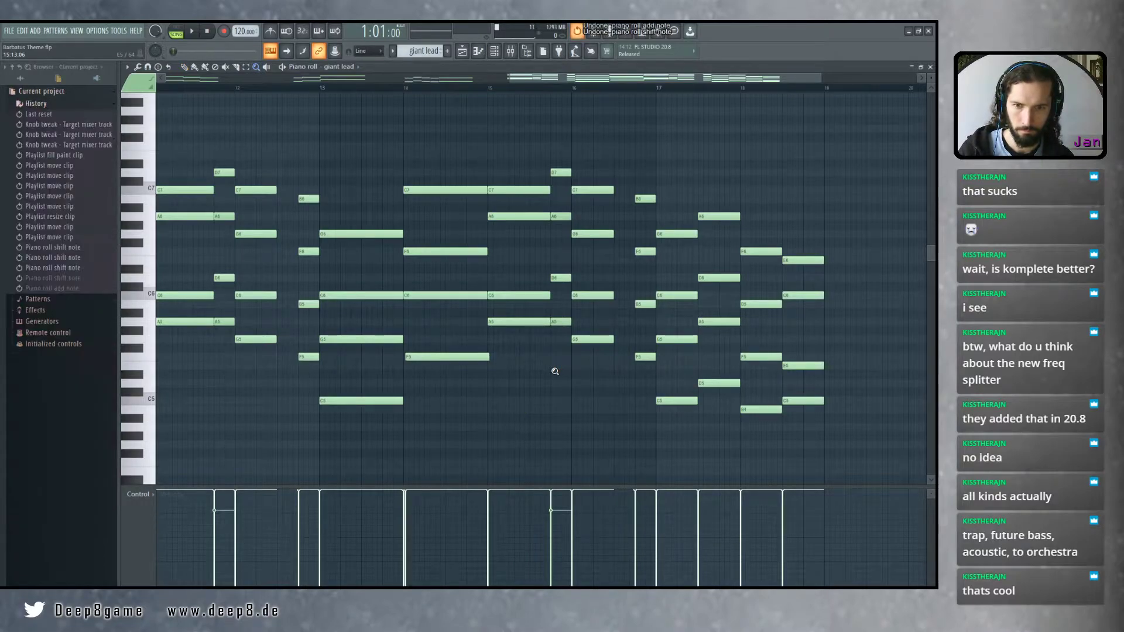
pyautogui.hotkey('ctrl', 'alt', 'z')
pyautogui.hotkey('ctrl', 'alt', 'z')
pyautogui.hotkey('ctrl', 'alt', 'z')
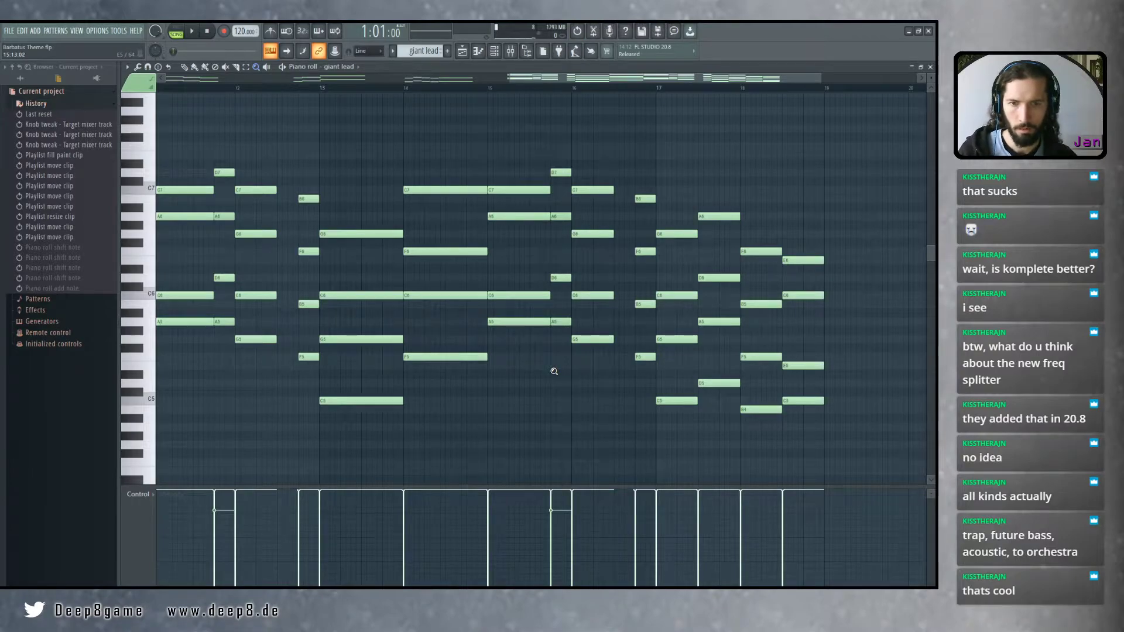
# Examine the full giant lead pattern in the piano roll, from its opening notes to its last chords
pyautogui.scroll(-6, 554, 371)
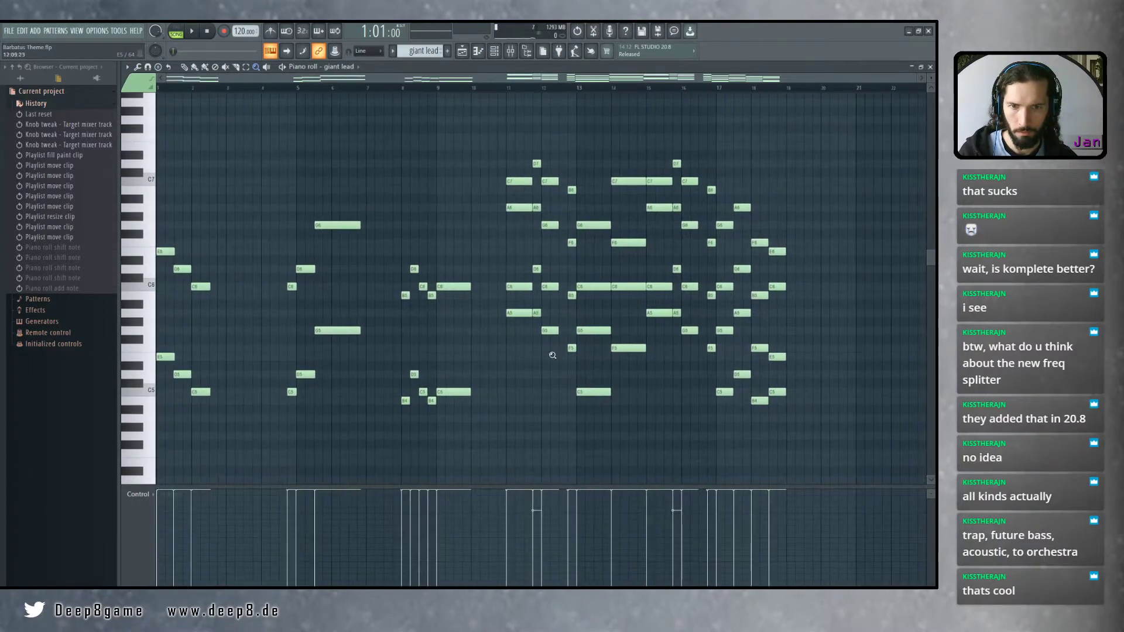
pyautogui.moveTo(173, 90); pyautogui.dragTo(156, 91)
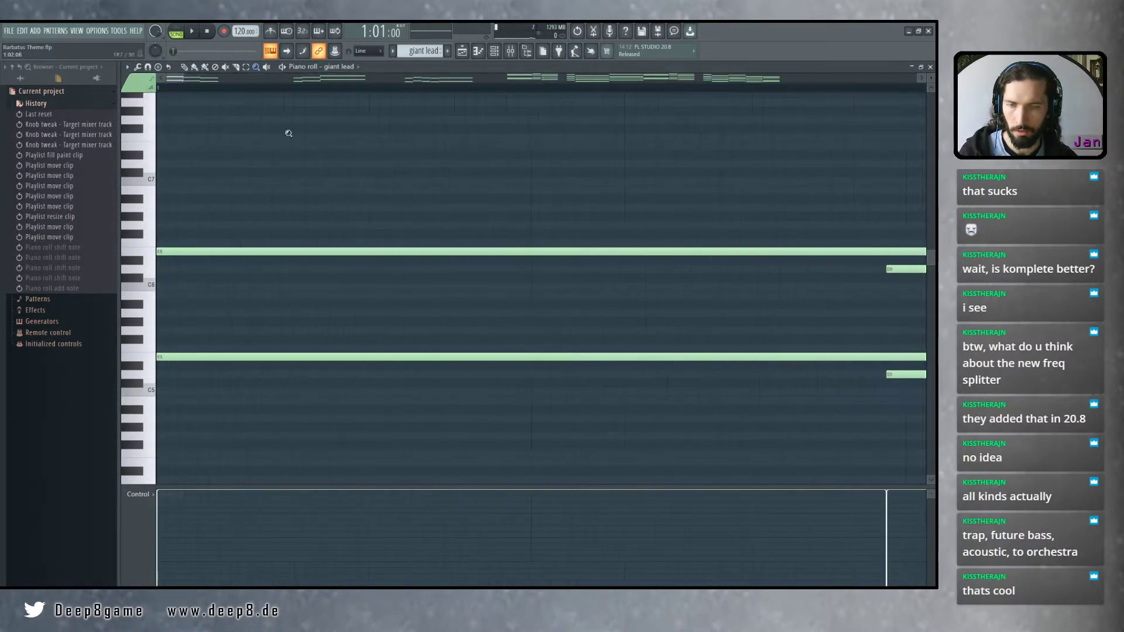
pyautogui.rightClick(392, 189)
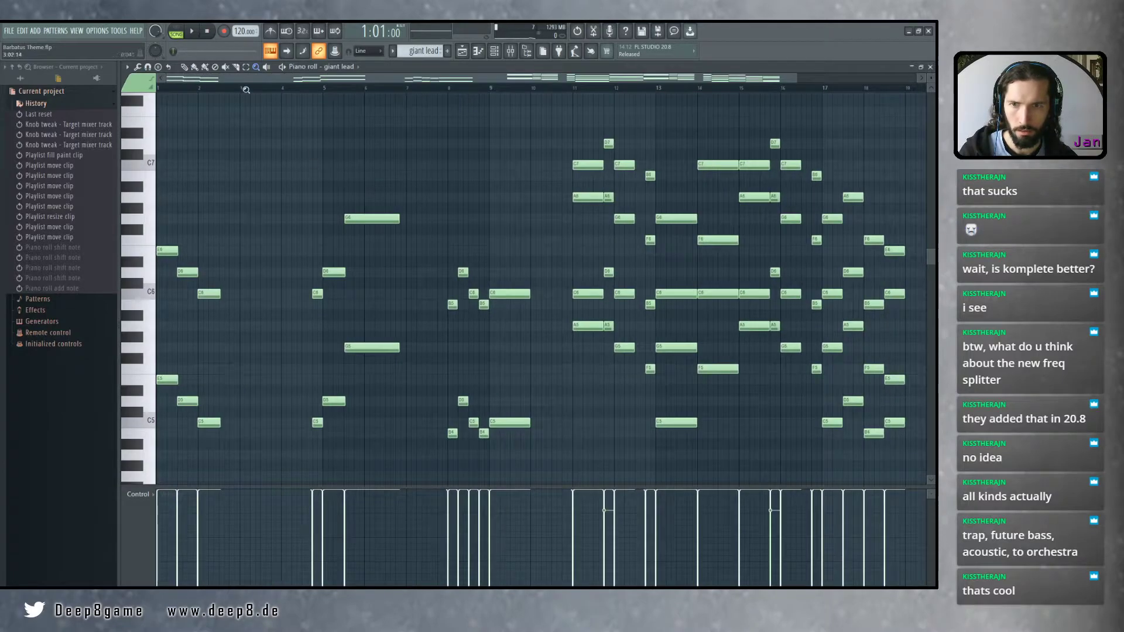
# Zoom in on the opening notes of giant lead and back out to the whole pattern
pyautogui.click(185, 66)
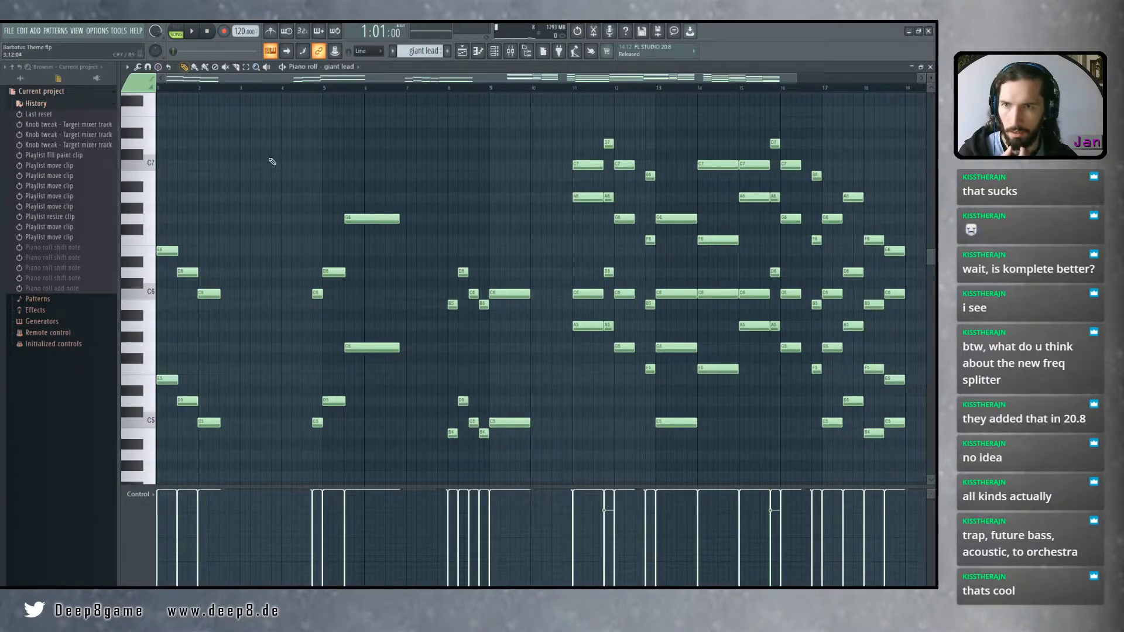
pyautogui.moveTo(162, 90); pyautogui.dragTo(196, 95)
pyautogui.click(180, 92)
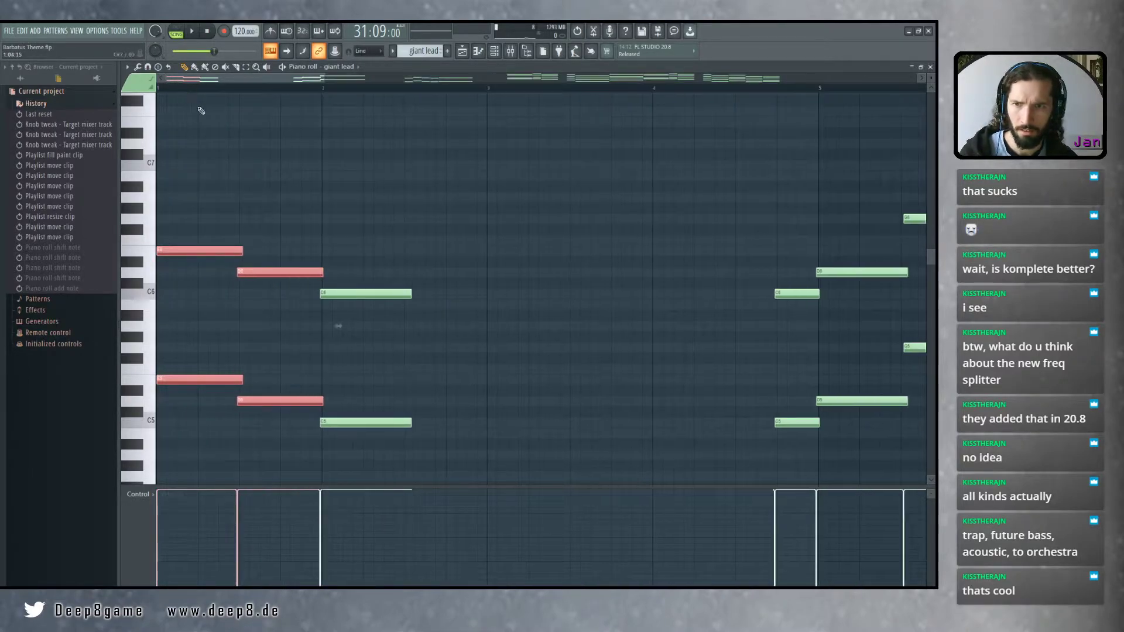
pyautogui.keyDown('ctrl'); pyautogui.rightClick(196, 102); pyautogui.keyUp('ctrl')
pyautogui.moveTo(252, 184)
pyautogui.mouseDown()
pyautogui.moveTo(274, 187)
pyautogui.moveTo(292, 150)
pyautogui.mouseUp()
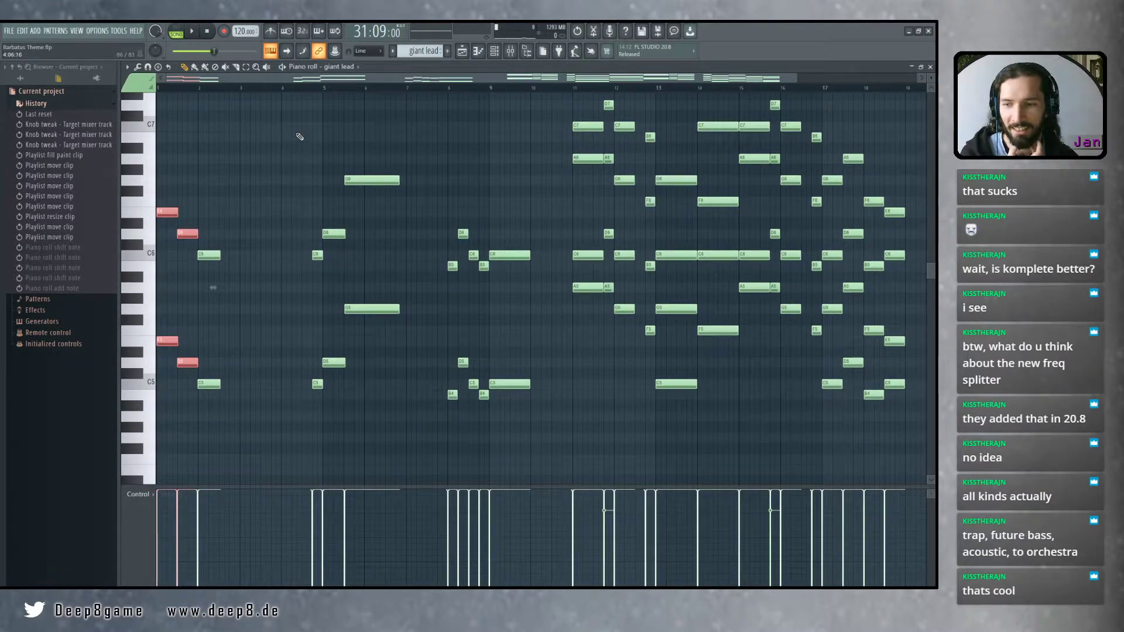
pyautogui.scroll(2, 303, 186)
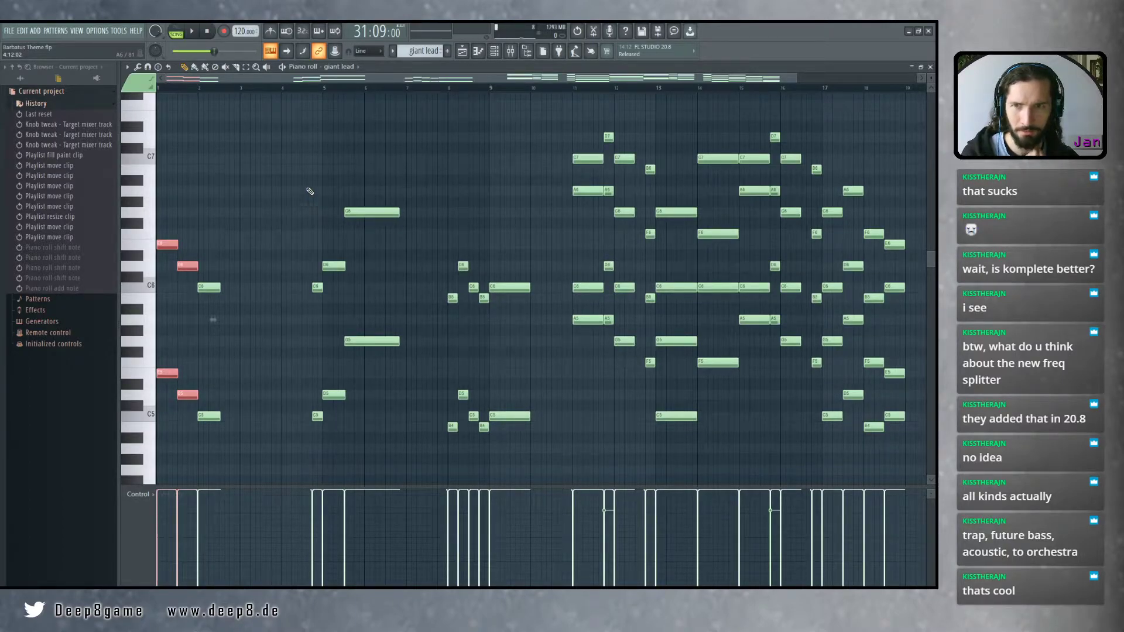
# Play the giant lead pattern on its own from its start into bar 11, stop it, and look over its notes
pyautogui.moveTo(175, 88); pyautogui.dragTo(157, 88)
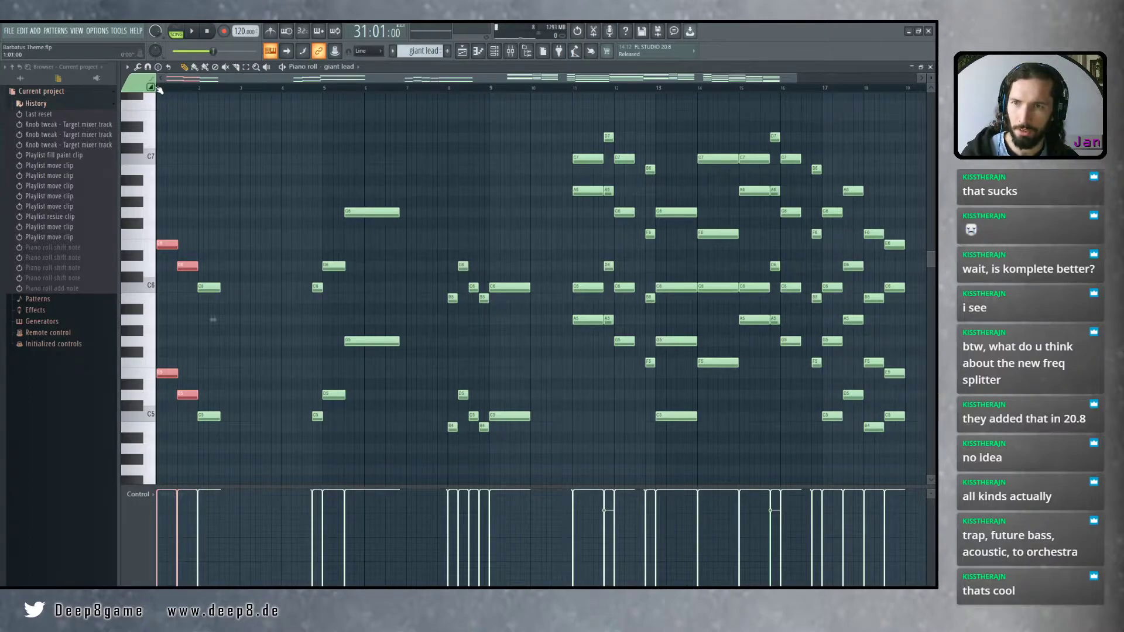
pyautogui.click(176, 30)
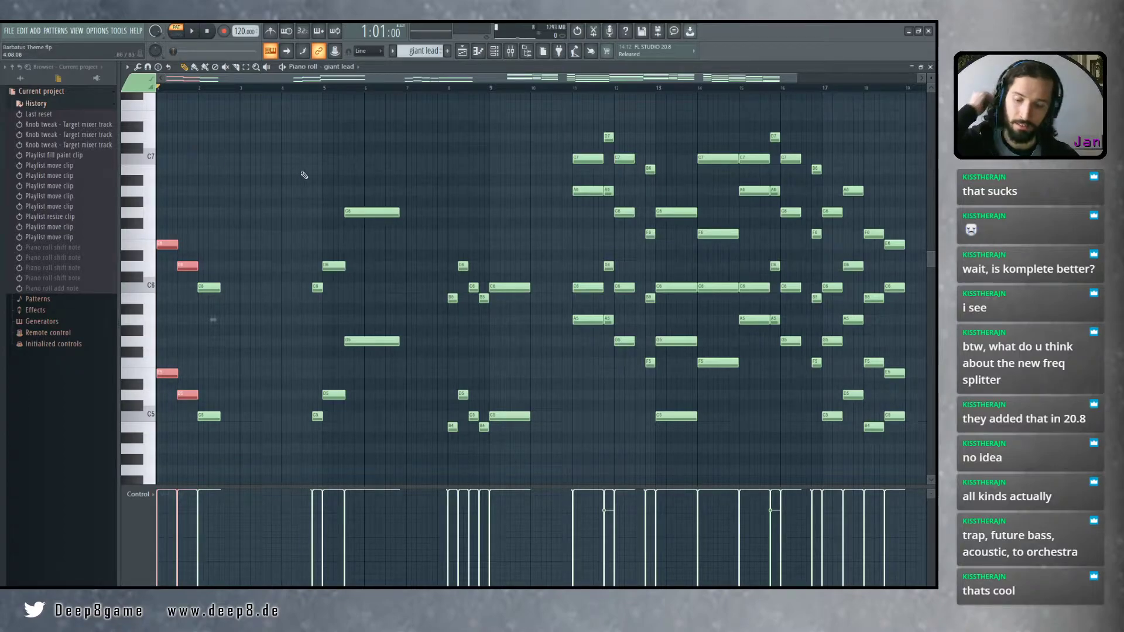
pyautogui.press('space')
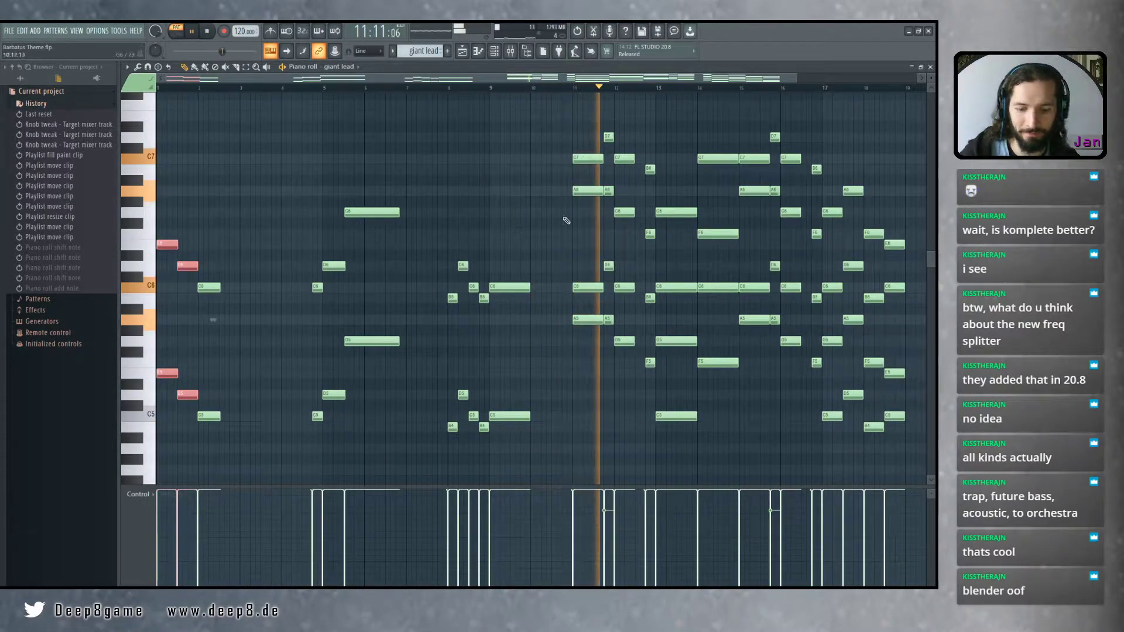
pyautogui.press('space')
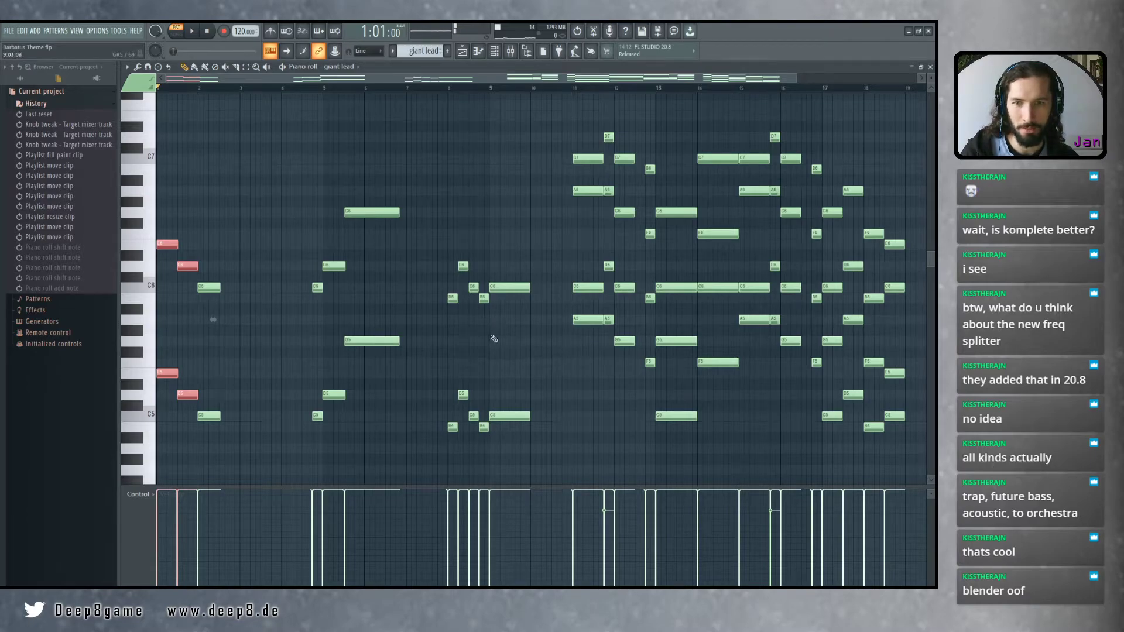
pyautogui.scroll(-1, 483, 339)
pyautogui.scroll(1, 472, 341)
pyautogui.scroll(-1, 469, 341)
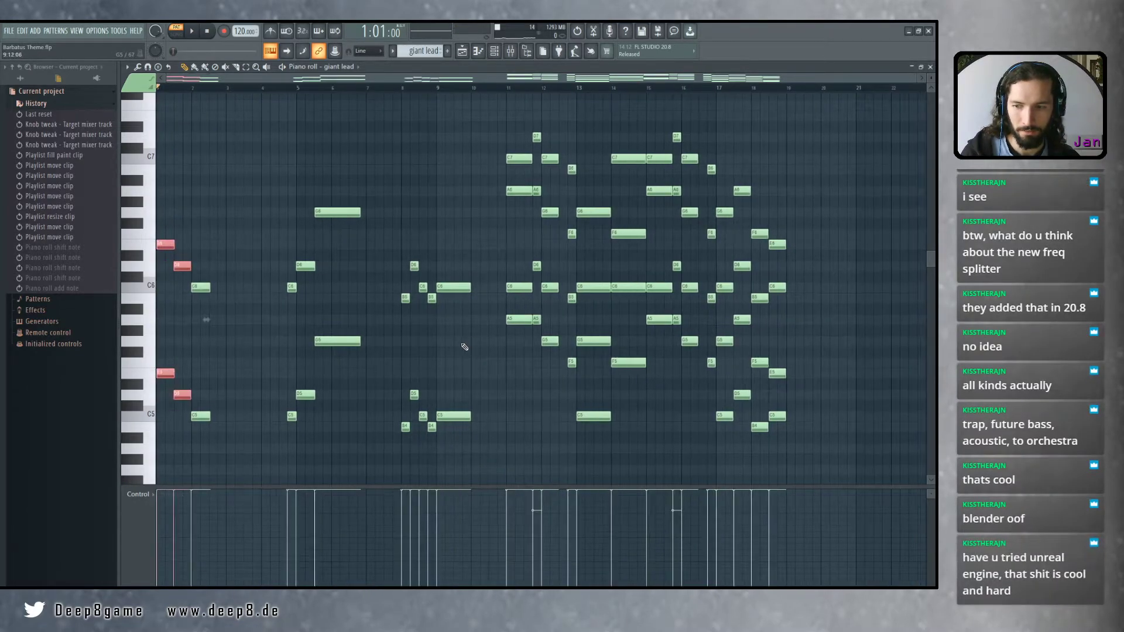
pyautogui.moveTo(467, 344); pyautogui.dragTo(494, 352)
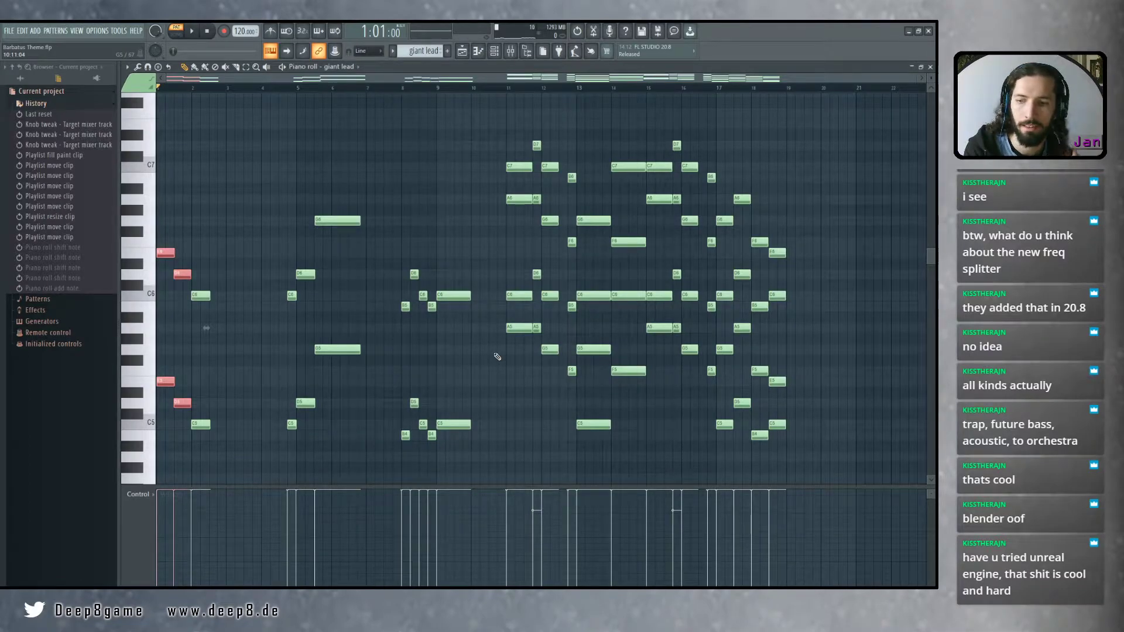
pyautogui.scroll(-2, 484, 366)
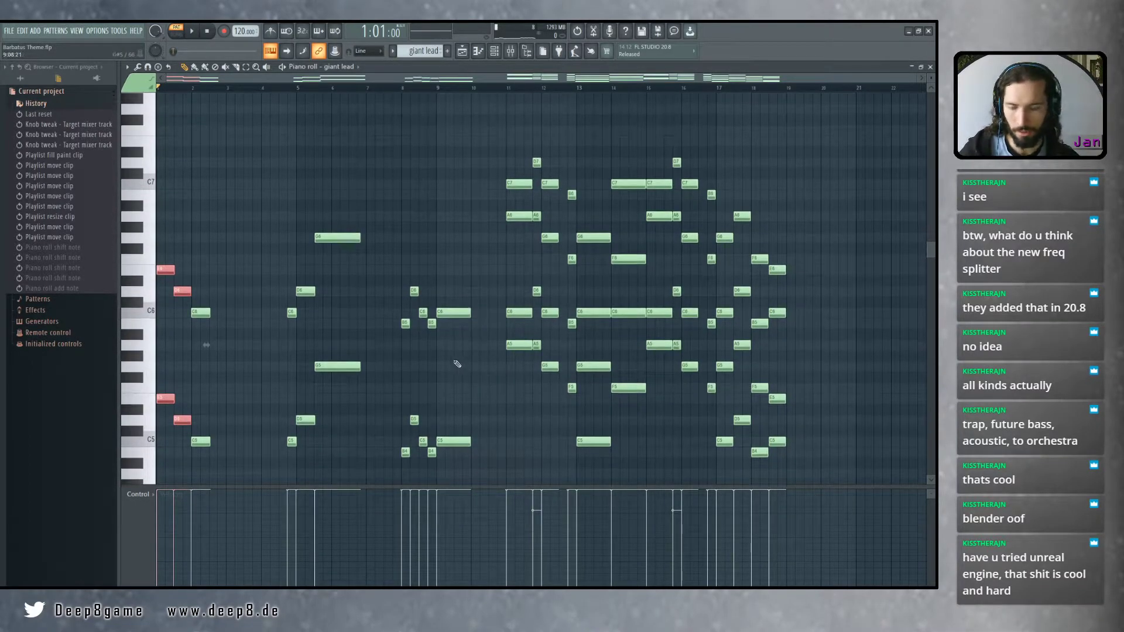
pyautogui.scroll(-2, 504, 334)
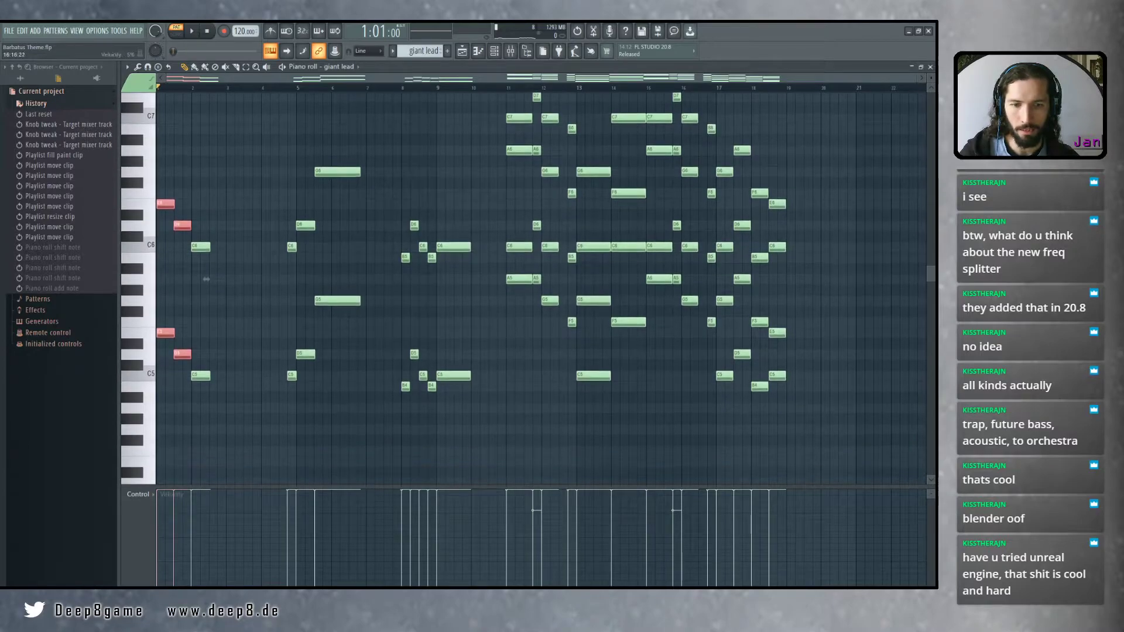
# Switch to RPG Maker 2003 and look over the Schneedungeon 3 map around the frozen lake
pyautogui.hotkey('alt', 'Tab')
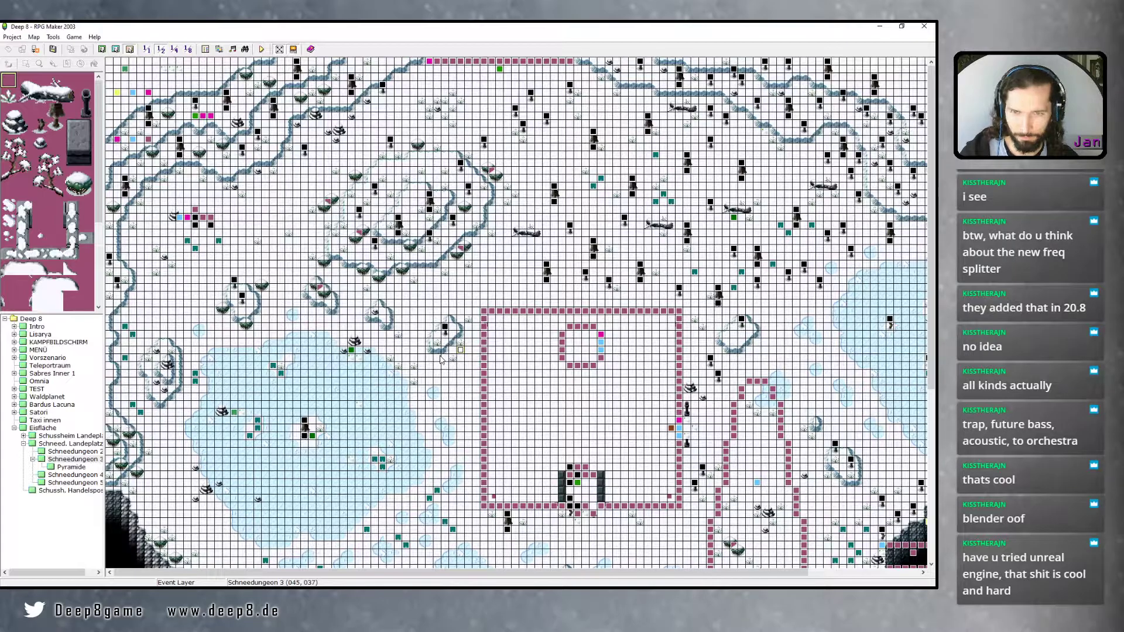
pyautogui.click(429, 383)
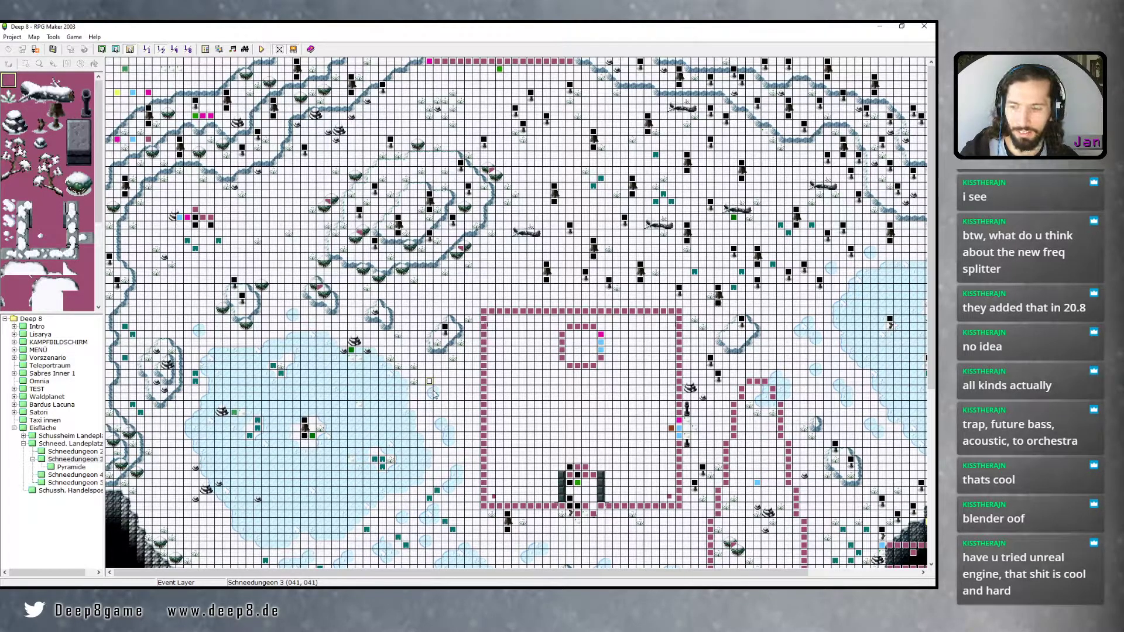
pyautogui.click(448, 399)
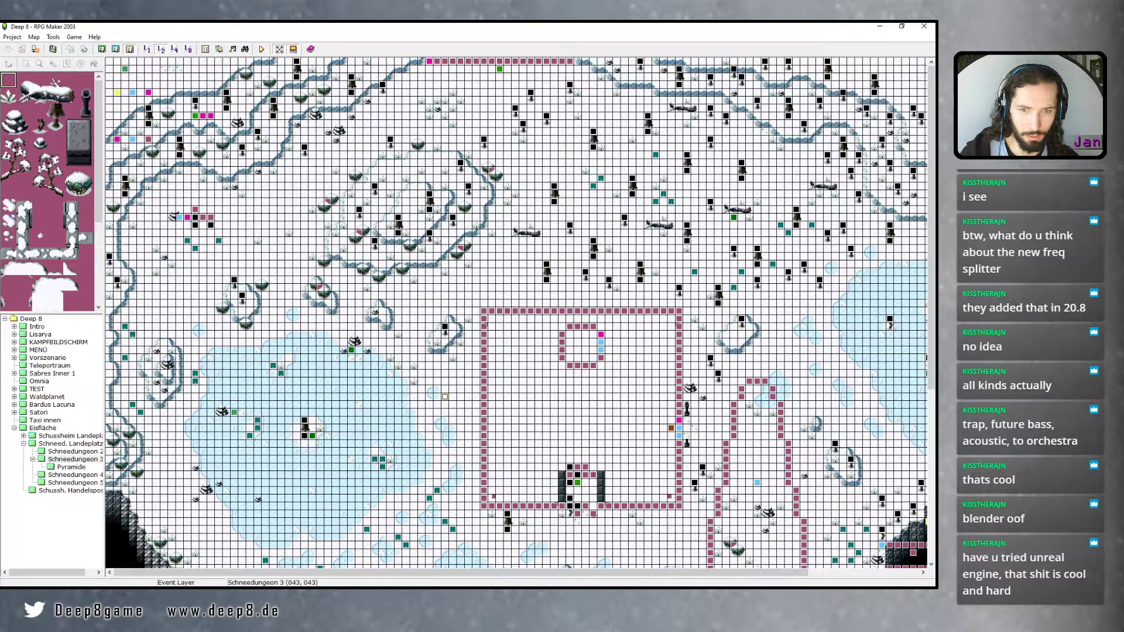
# Open the Blender folder from the desktop and go to GRUPPENARTWORKS, RB Schneegebiet, renders
pyautogui.press('super+d')
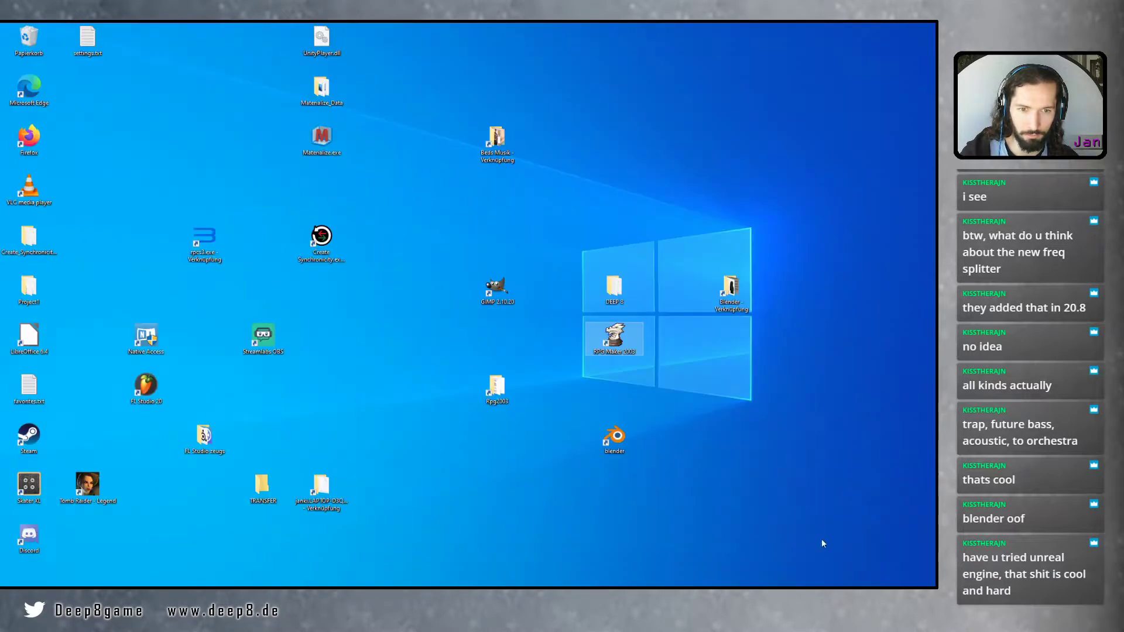
pyautogui.doubleClick(730, 296)
pyautogui.moveTo(473, 150); pyautogui.dragTo(429, 103)
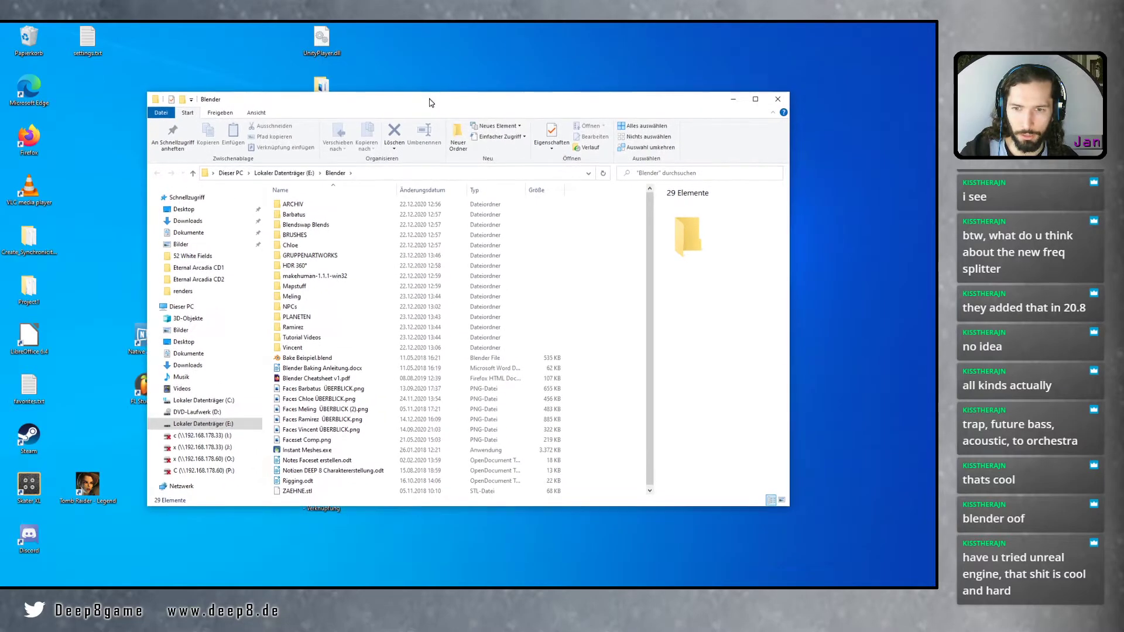
pyautogui.click(293, 306)
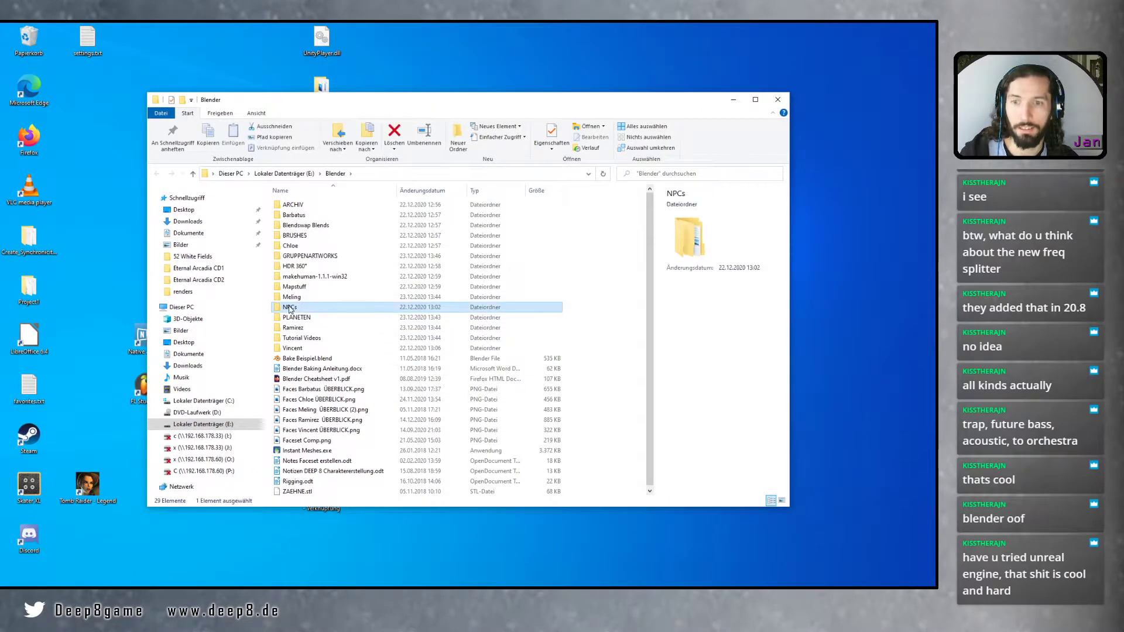
pyautogui.click(295, 216)
pyautogui.doubleClick(310, 256)
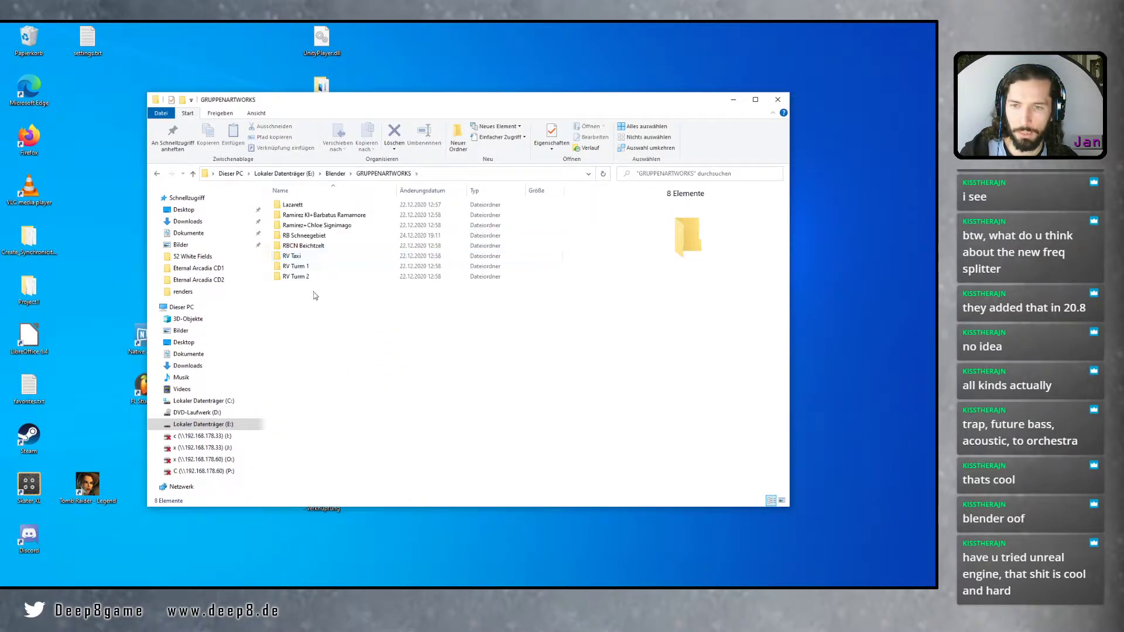
pyautogui.doubleClick(313, 236)
pyautogui.click(297, 215)
pyautogui.doubleClick(293, 204)
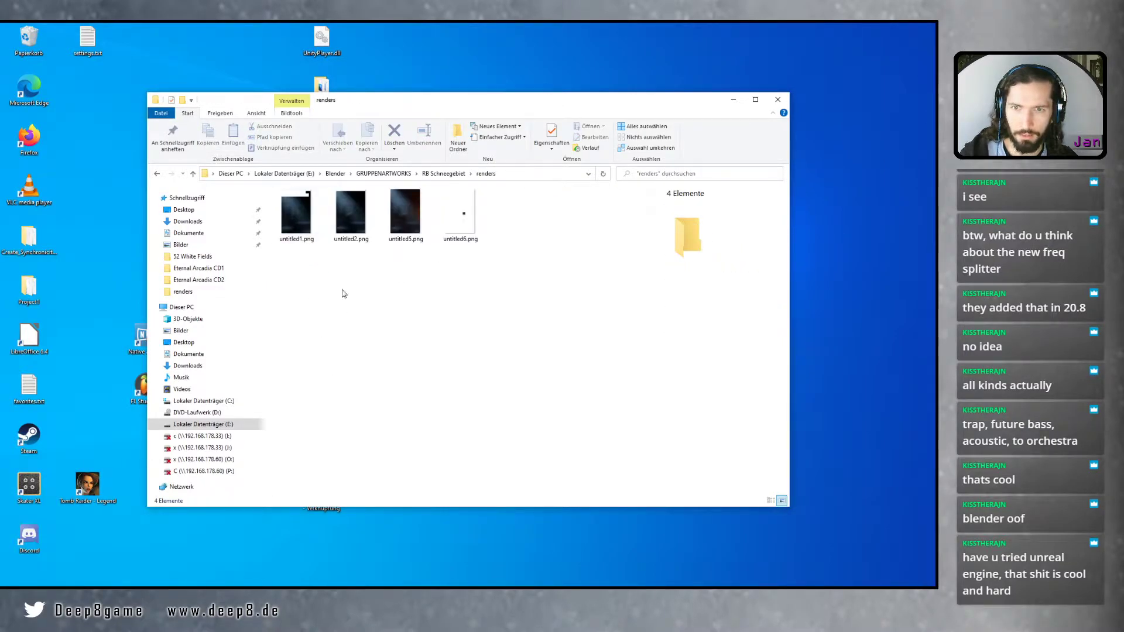
# View the render untitled5.png enlarged around the seated figures and close the image
pyautogui.click(399, 218)
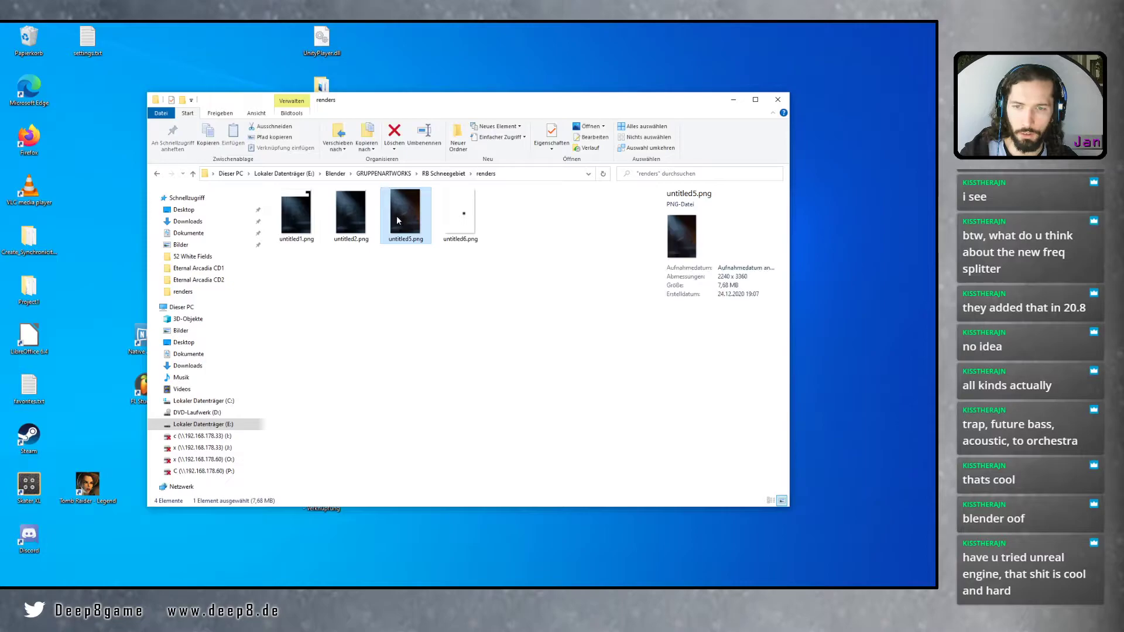
pyautogui.doubleClick(401, 221)
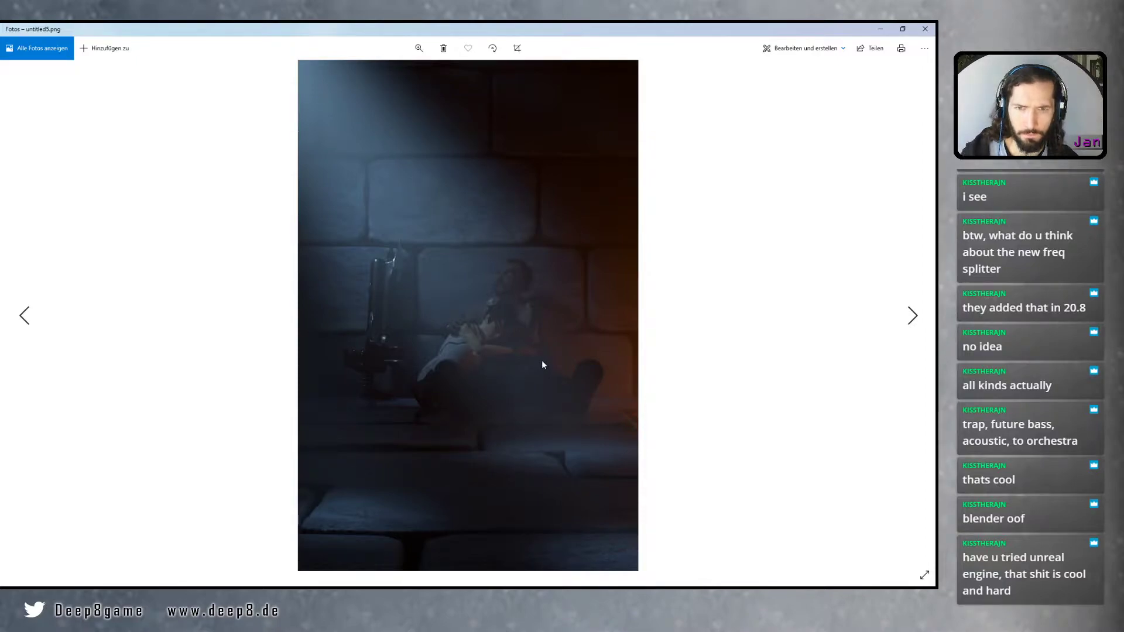
pyautogui.scroll(3, 538, 362)
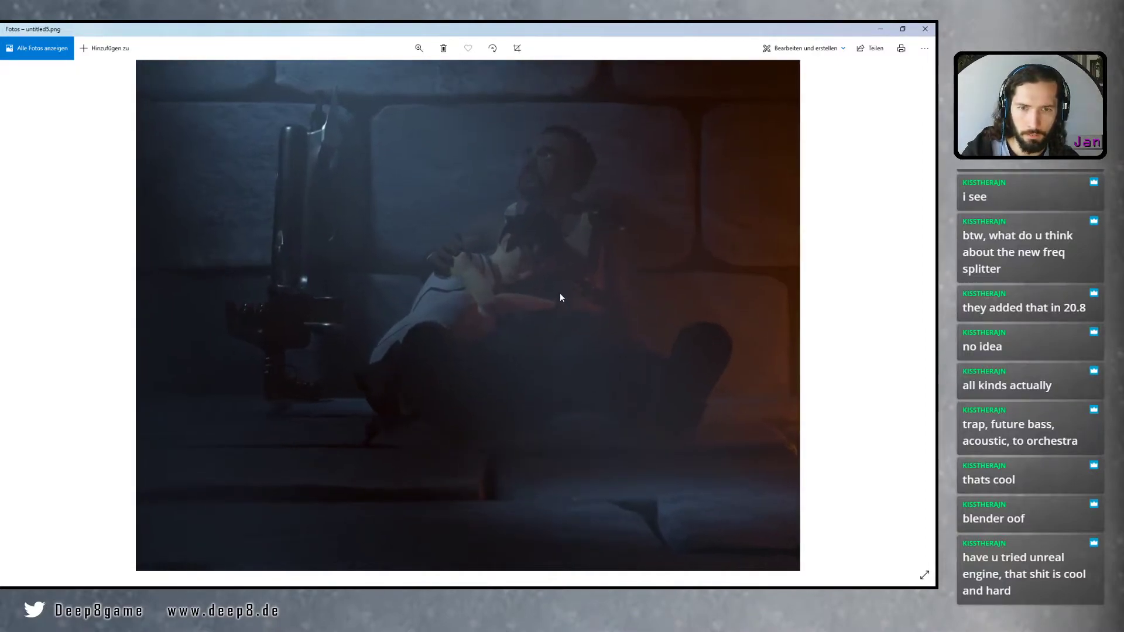
pyautogui.click(934, 28)
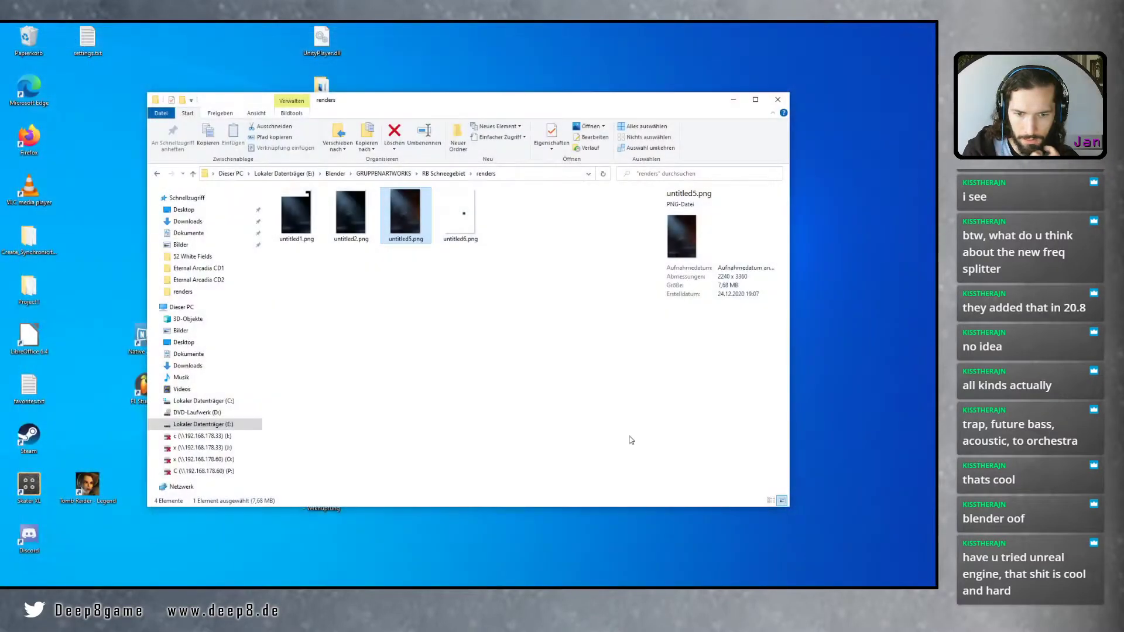
# Open Discord and enlarge the retouched render posted in the DEEP 8 server's graphic-shit channel
pyautogui.click(522, 381)
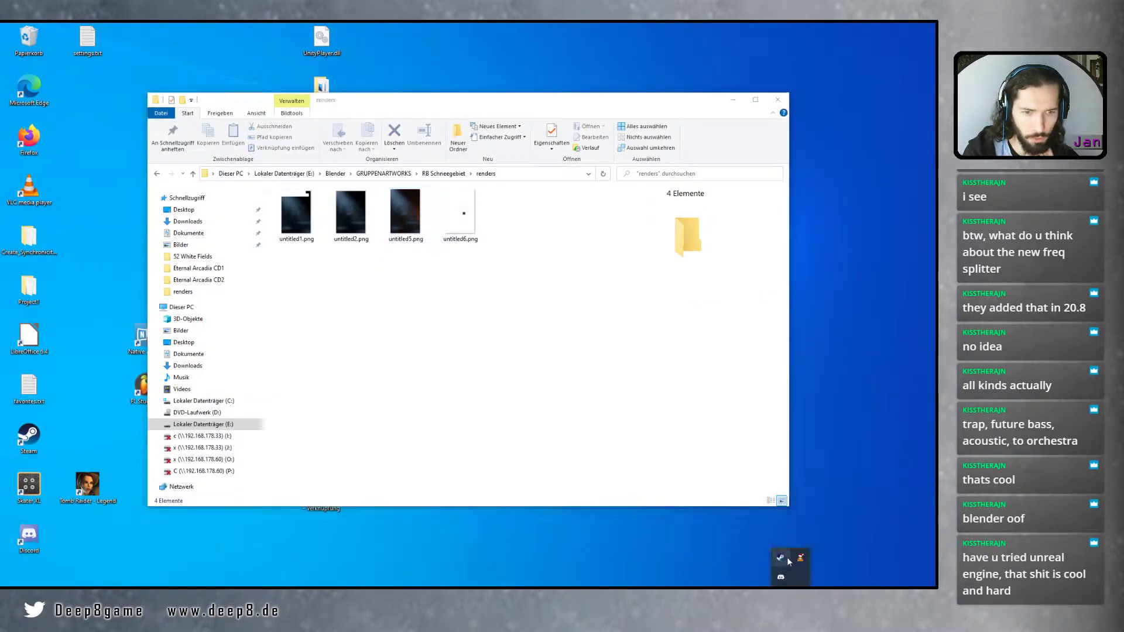
pyautogui.click(782, 577)
pyautogui.scroll(-2, 271, 379)
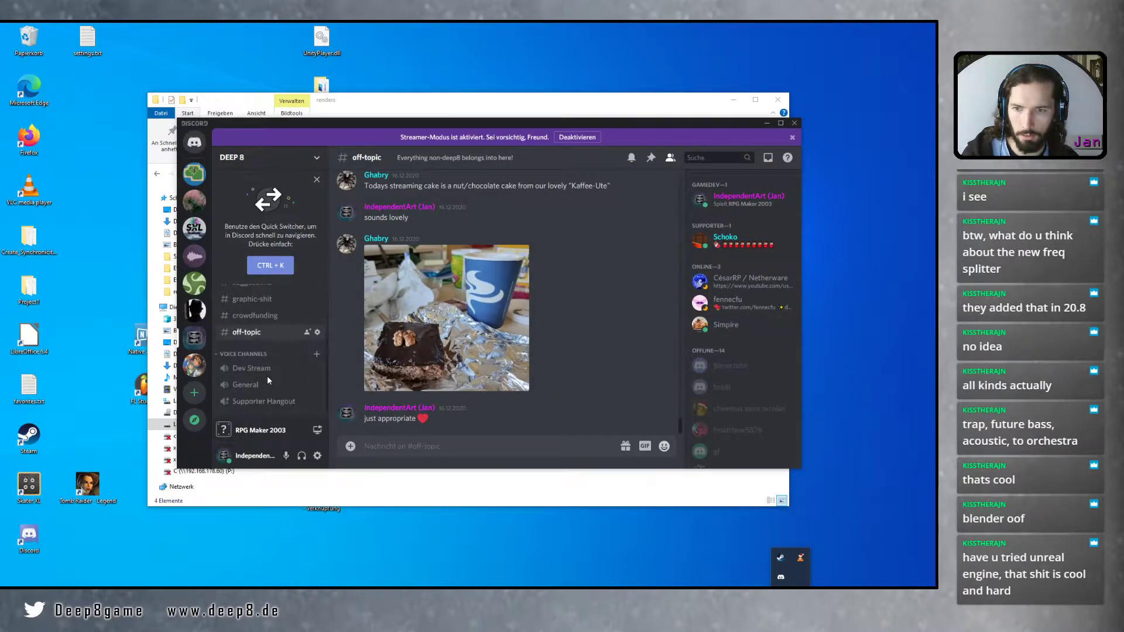
pyautogui.click(267, 300)
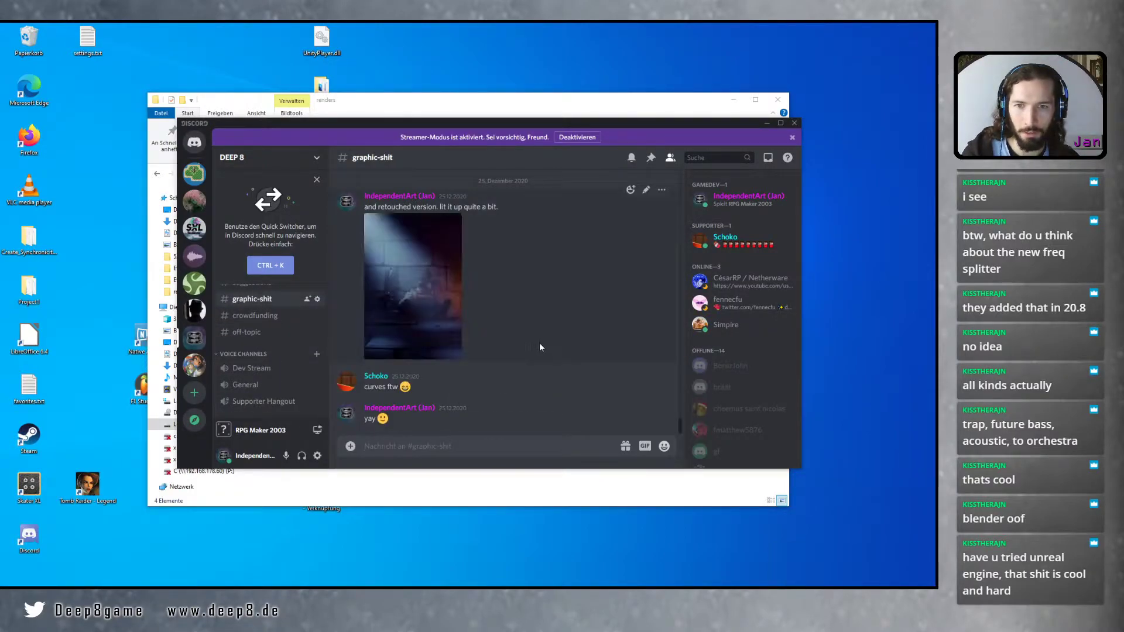
pyautogui.click(366, 262)
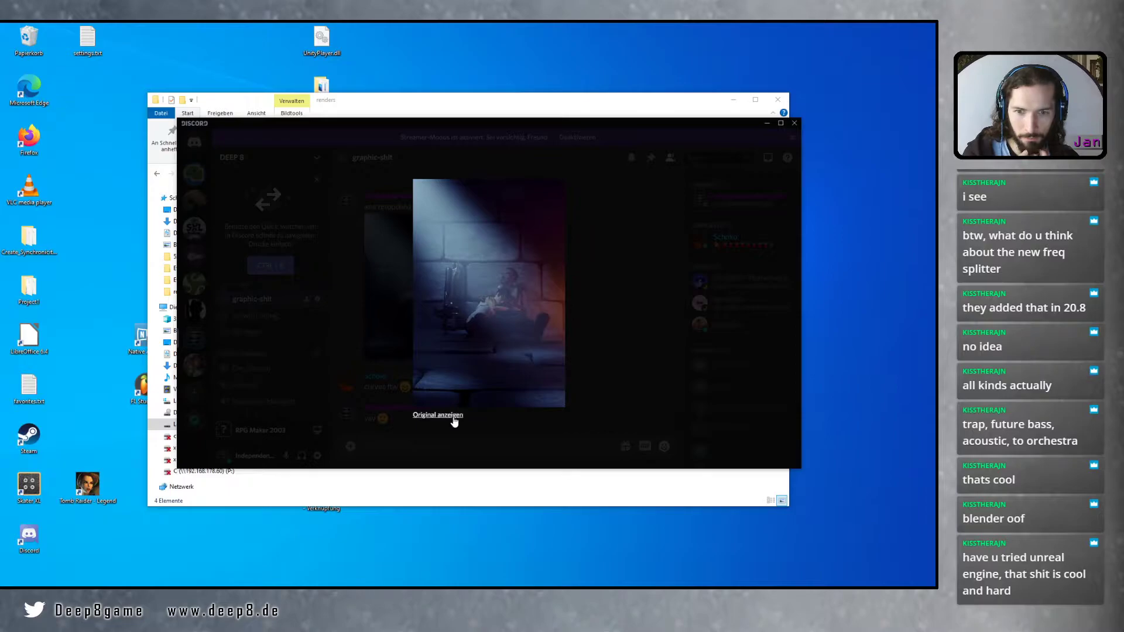
# View the original RB_Schneegebiet.png at full size in the browser, and close both it and the Discord preview
pyautogui.click(454, 416)
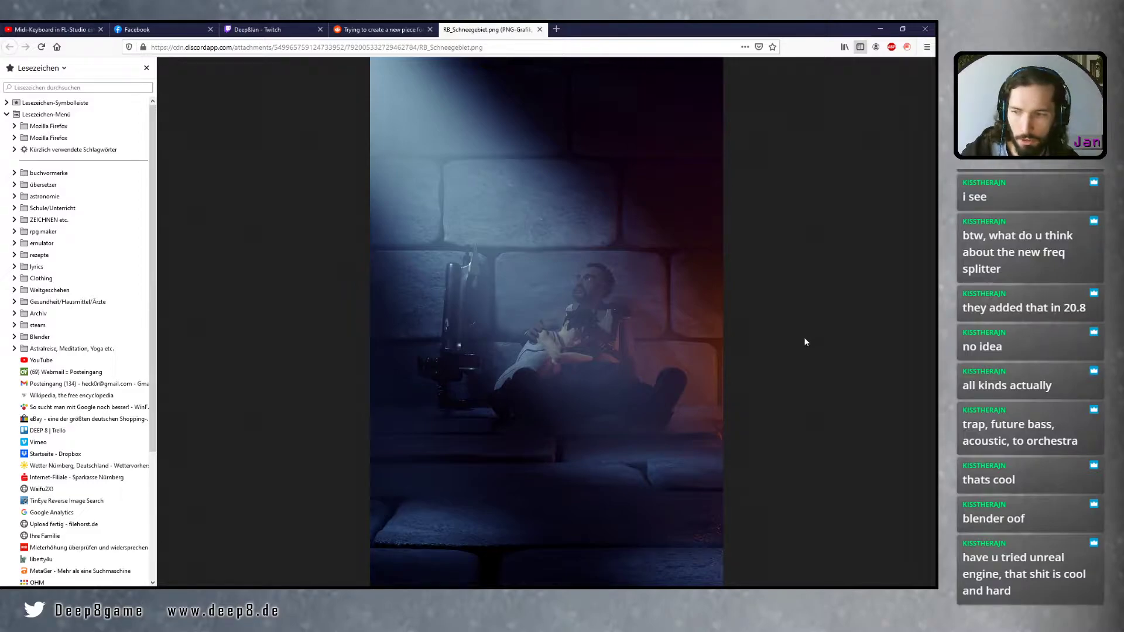
pyautogui.click(515, 366)
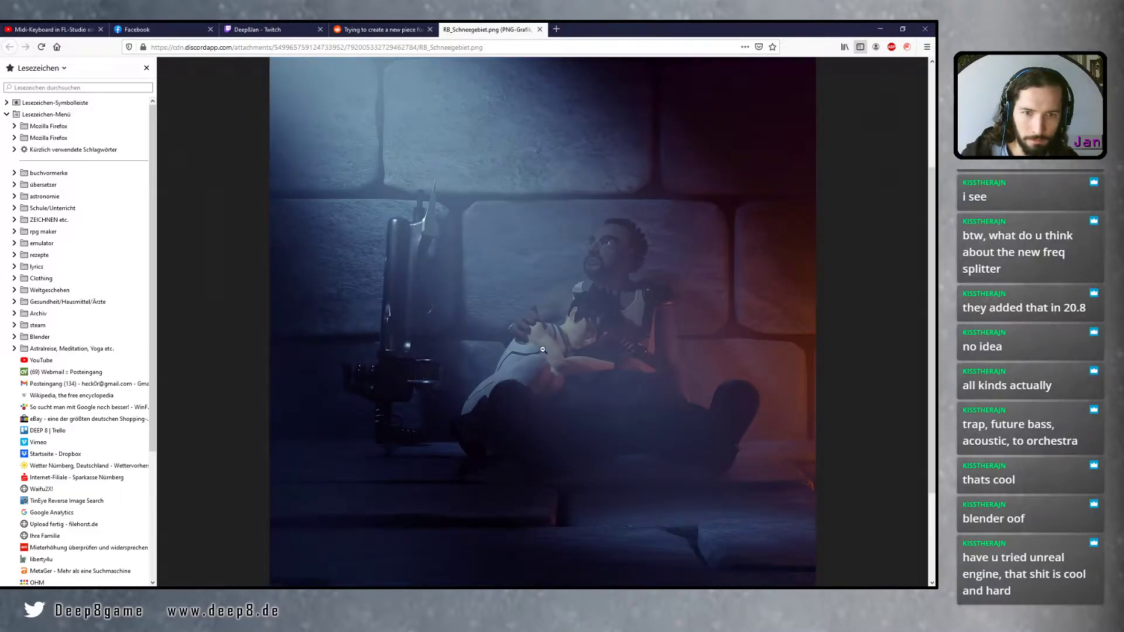
pyautogui.scroll(-2, 545, 351)
pyautogui.scroll(4, 620, 347)
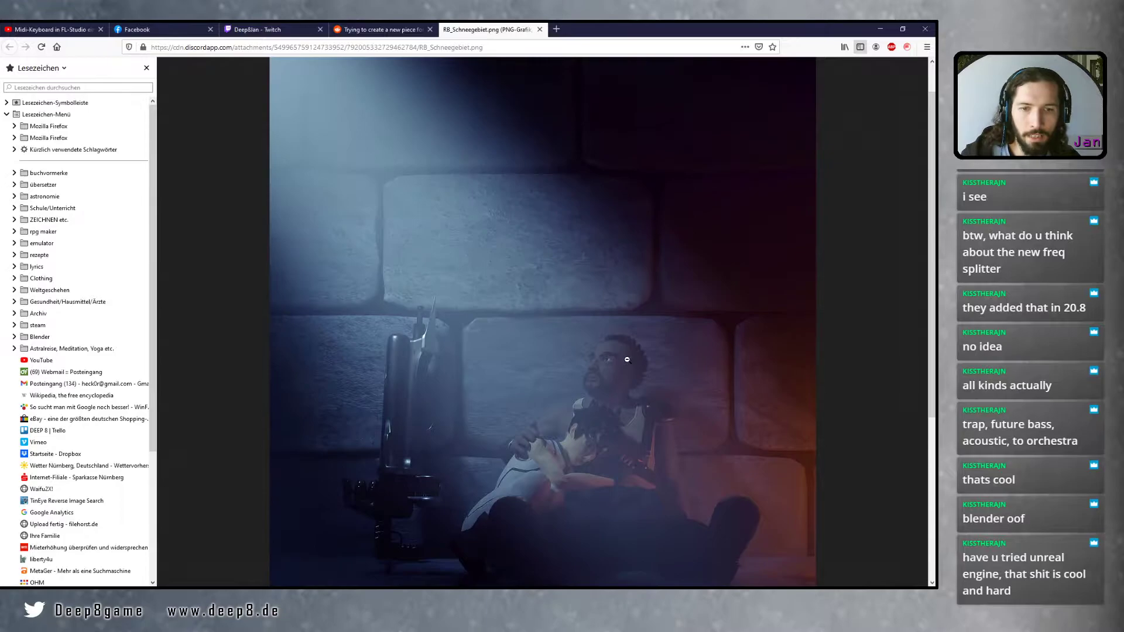
pyautogui.scroll(-2, 603, 369)
pyautogui.click(925, 29)
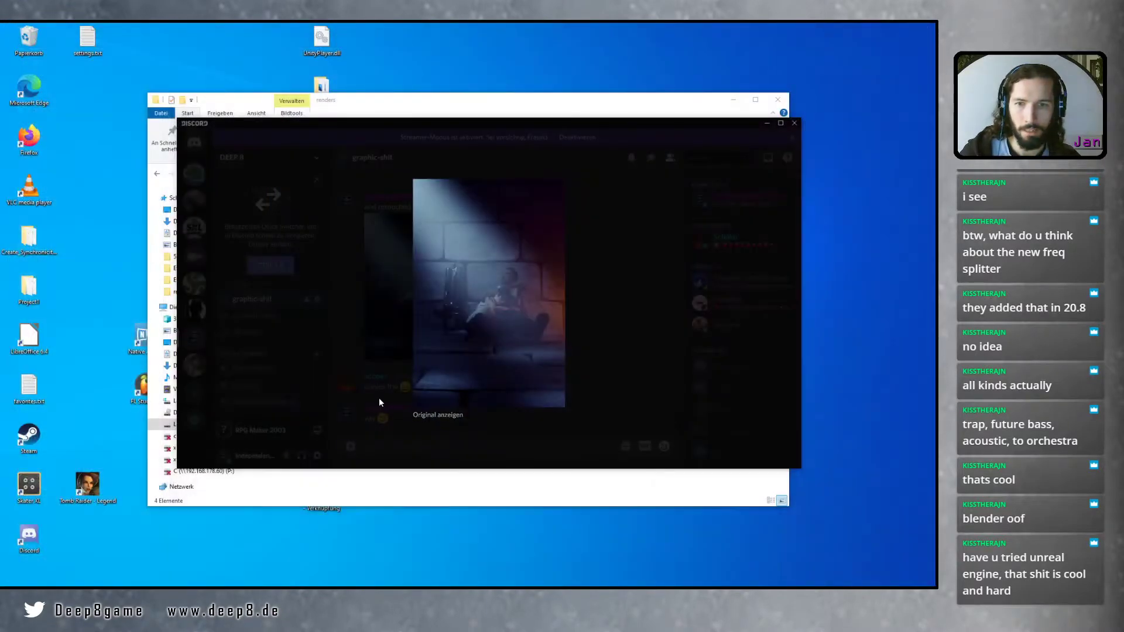
pyautogui.click(630, 355)
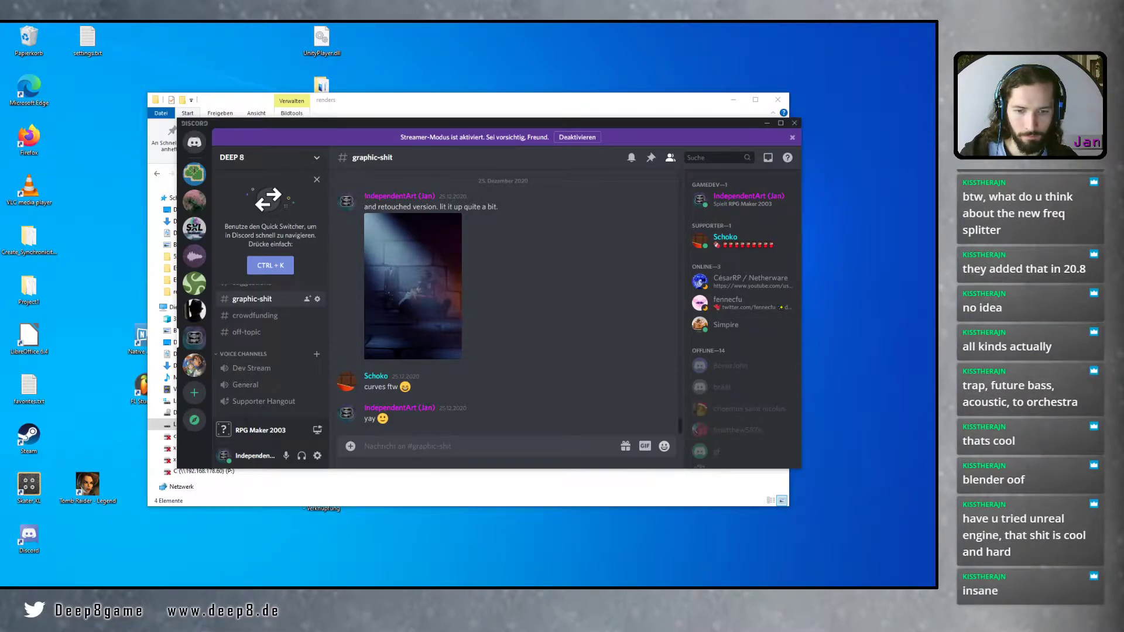
# Switch back to FL Studio and look over the giant lead notes in the piano roll
pyautogui.hotkey('alt', 'Tab')
pyautogui.moveTo(385, 408); pyautogui.dragTo(437, 384)
pyautogui.moveTo(374, 432); pyautogui.dragTo(398, 377)
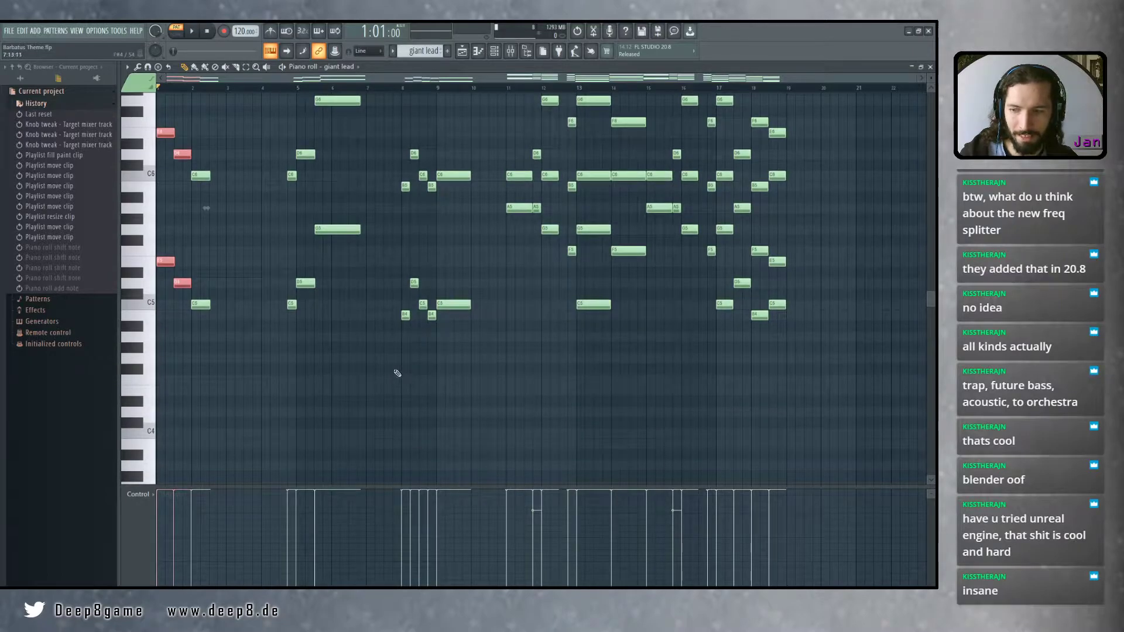
pyautogui.scroll(5, 387, 363)
pyautogui.scroll(-1, 436, 359)
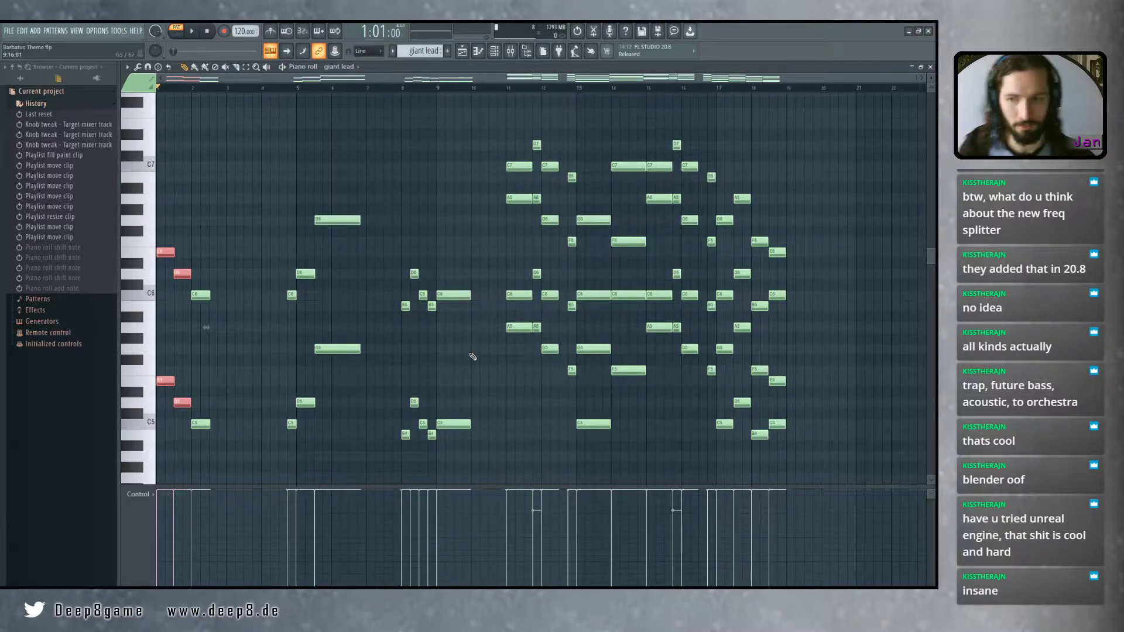
pyautogui.scroll(-2, 419, 318)
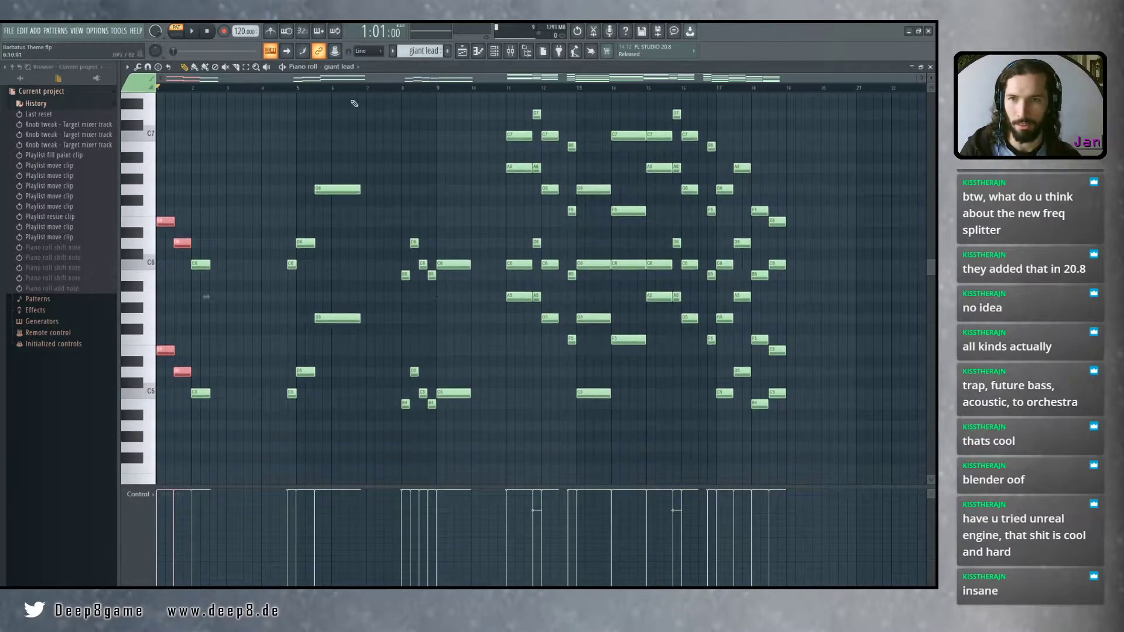
# Set giant lead's playback position to 4:13, the start of its second phrase, and return to the playlist arrangement
pyautogui.click(288, 88)
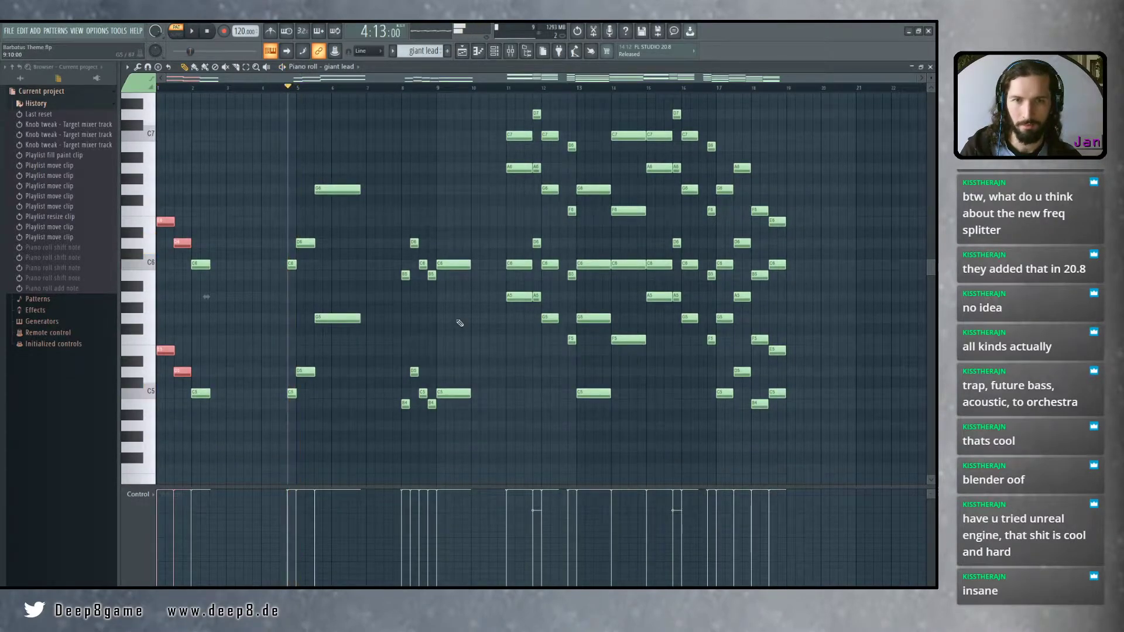
pyautogui.press('F5')
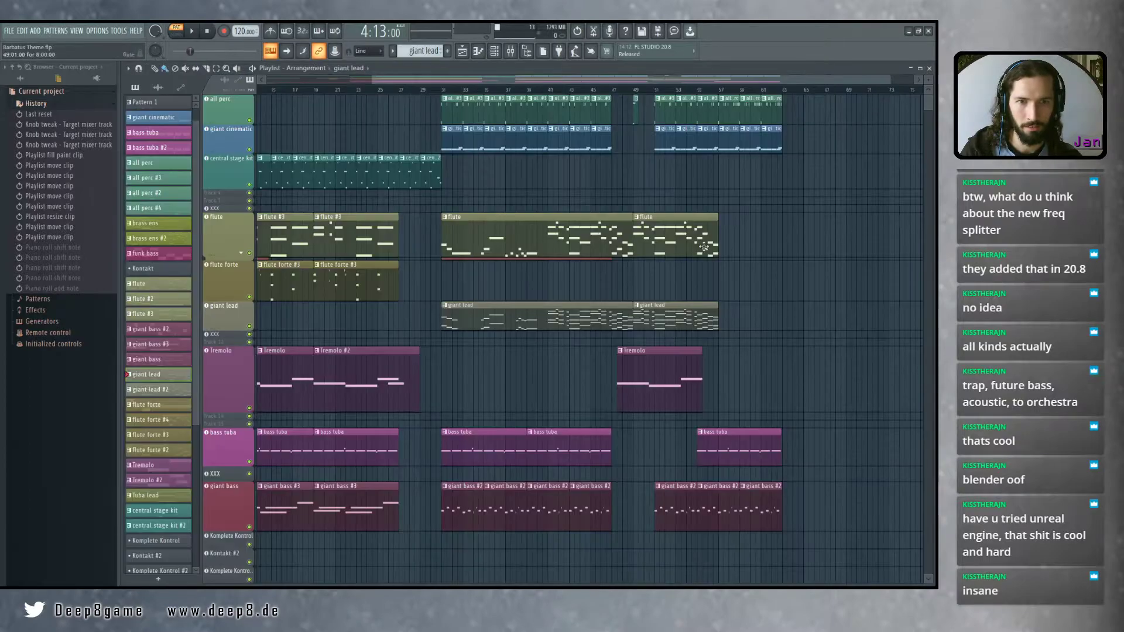
# Open the flute pattern's notes and listen to it from the start and from just before bar 11
pyautogui.doubleClick(705, 248)
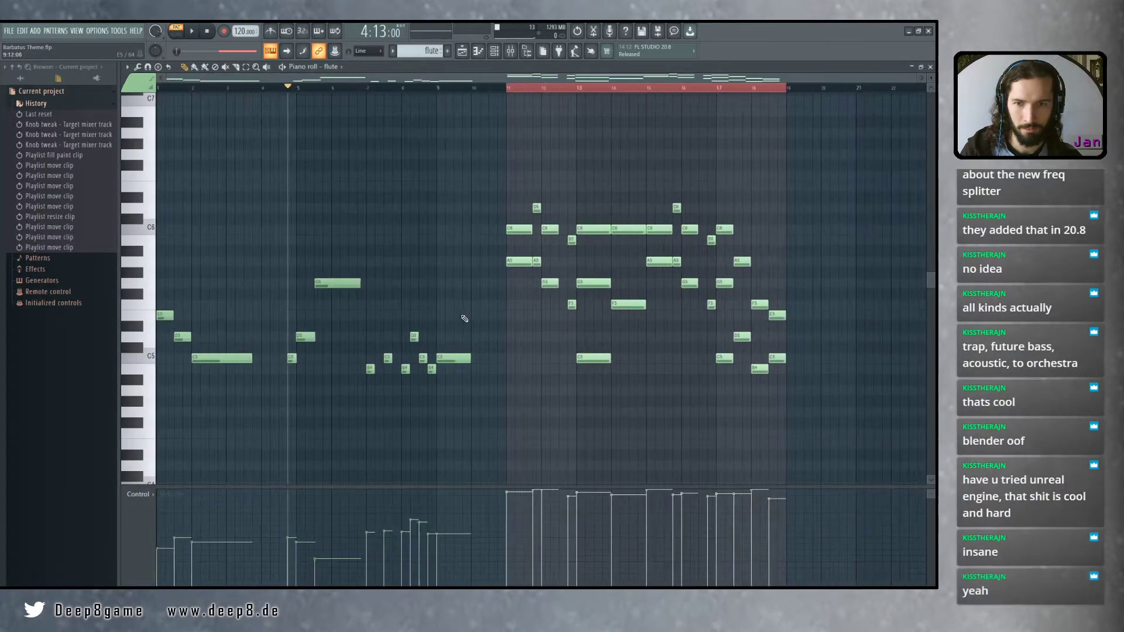
pyautogui.moveTo(184, 88); pyautogui.dragTo(158, 89)
pyautogui.press('space')
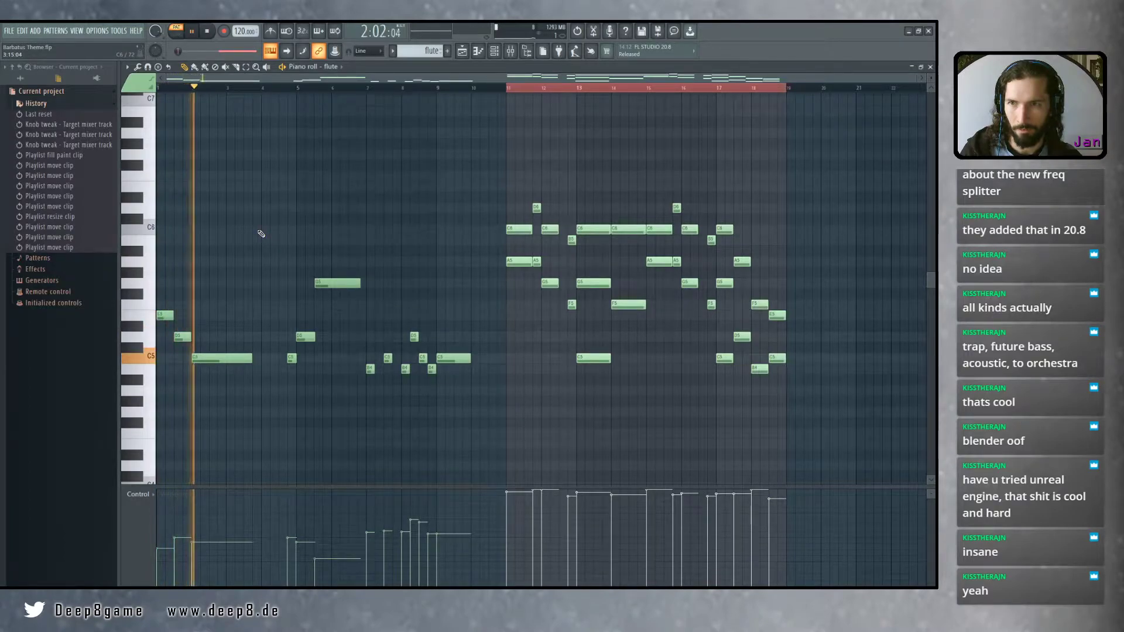
pyautogui.click(496, 88)
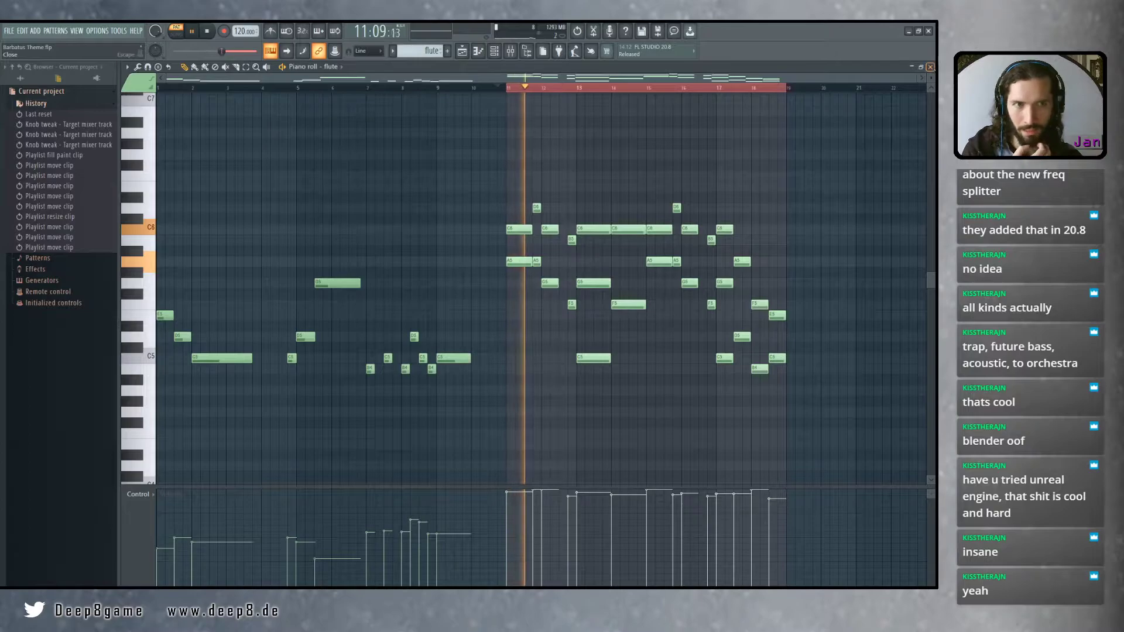
pyautogui.click(931, 67)
# Open the giant lead pattern's notes and play a short passage from bar 10
pyautogui.click(519, 319)
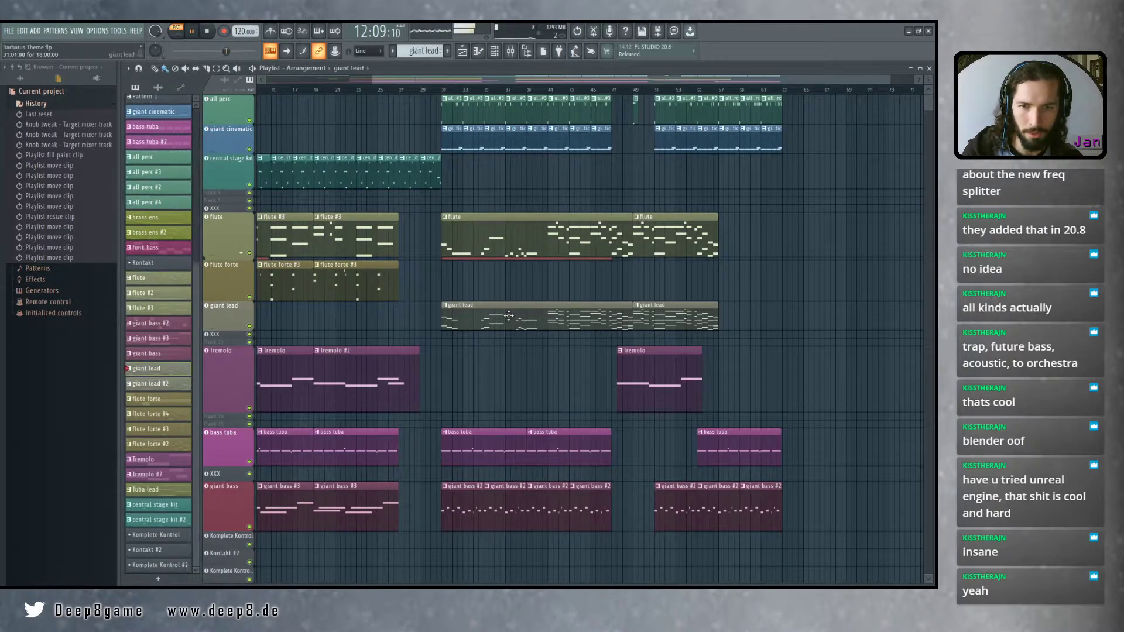
pyautogui.press('space')
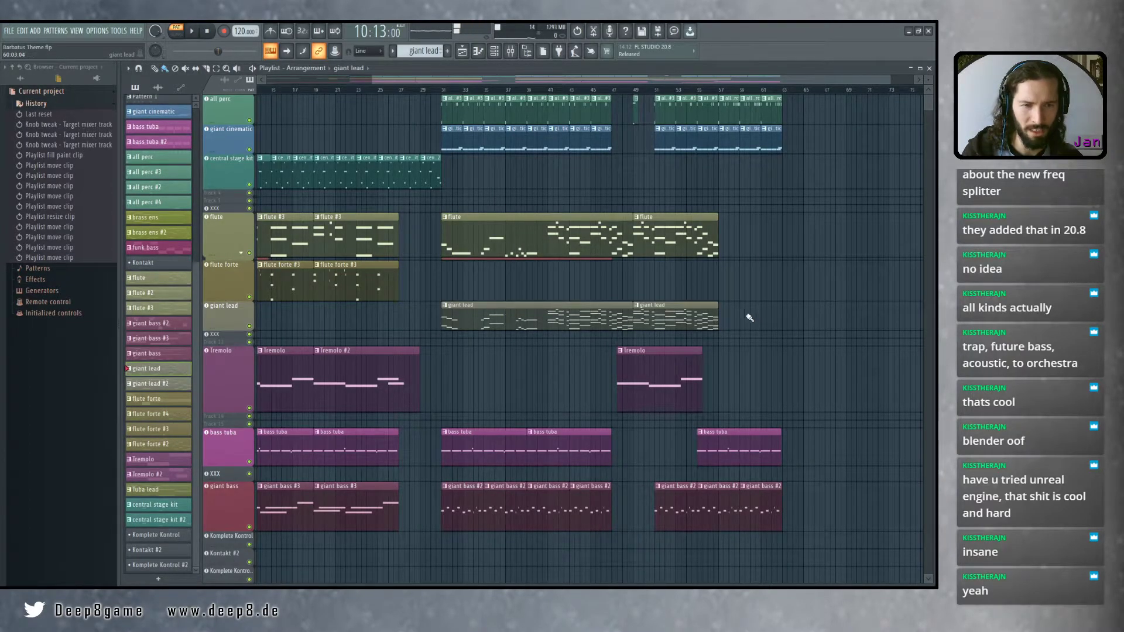
pyautogui.doubleClick(698, 316)
pyautogui.press('space')
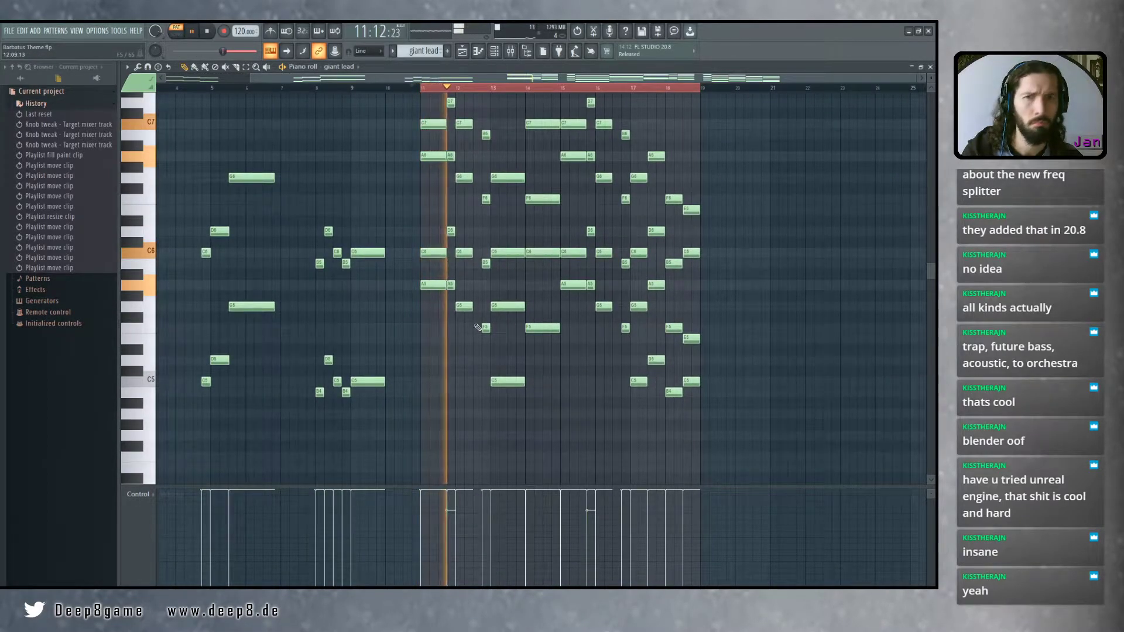
pyautogui.press('space')
# Listen to the giant lead pattern from bar 7, then return to the playlist
pyautogui.hscroll(-4, 384, 88)
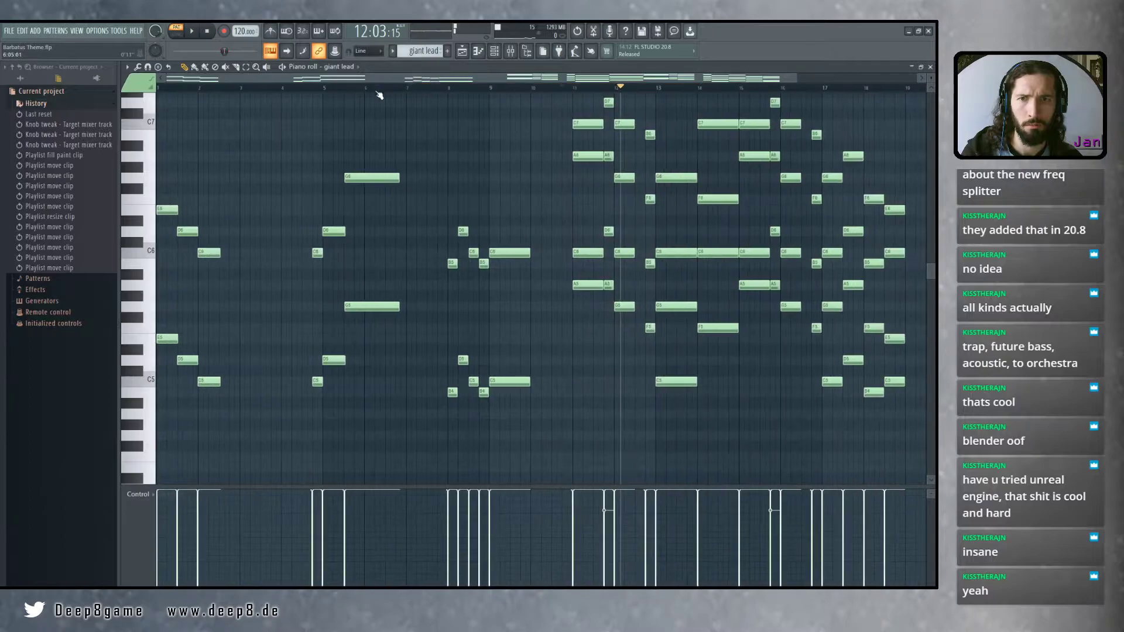
pyautogui.click(375, 88)
pyautogui.press('space')
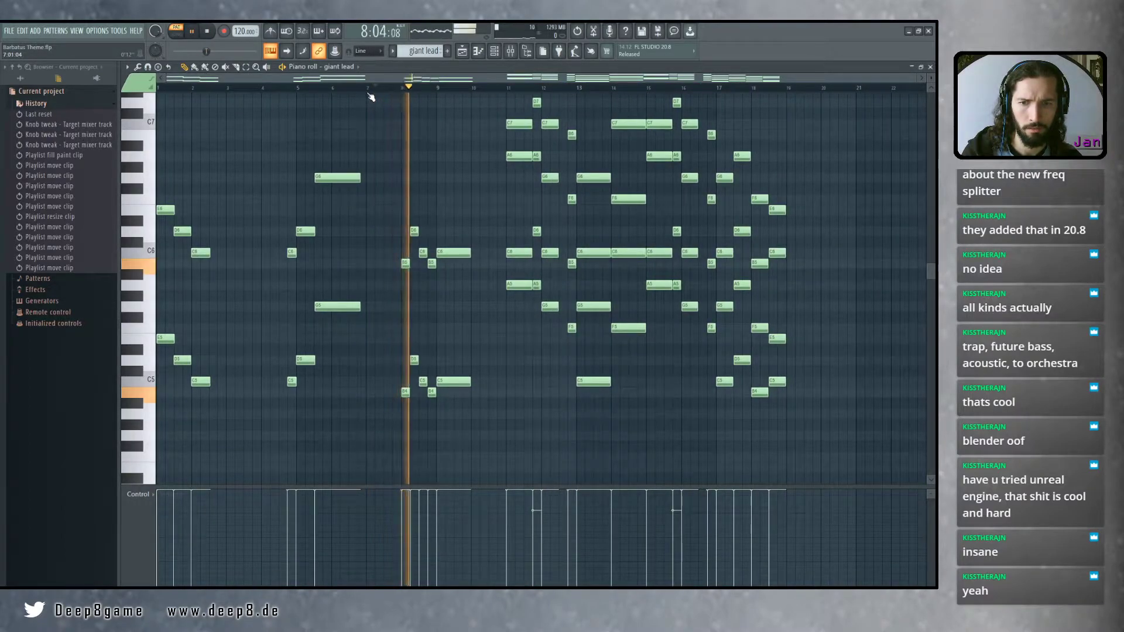
pyautogui.scroll(1, 451, 210)
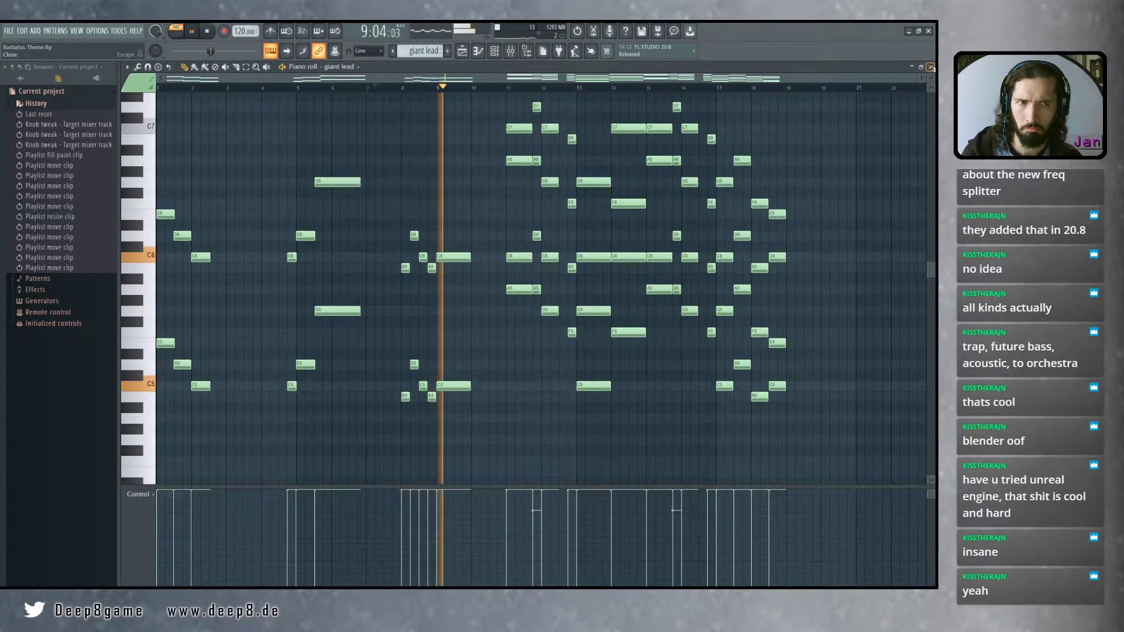
pyautogui.press('space')
pyautogui.press('F5')
# Reopen the giant lead pattern and listen to its chord section from bar 11
pyautogui.doubleClick(680, 317)
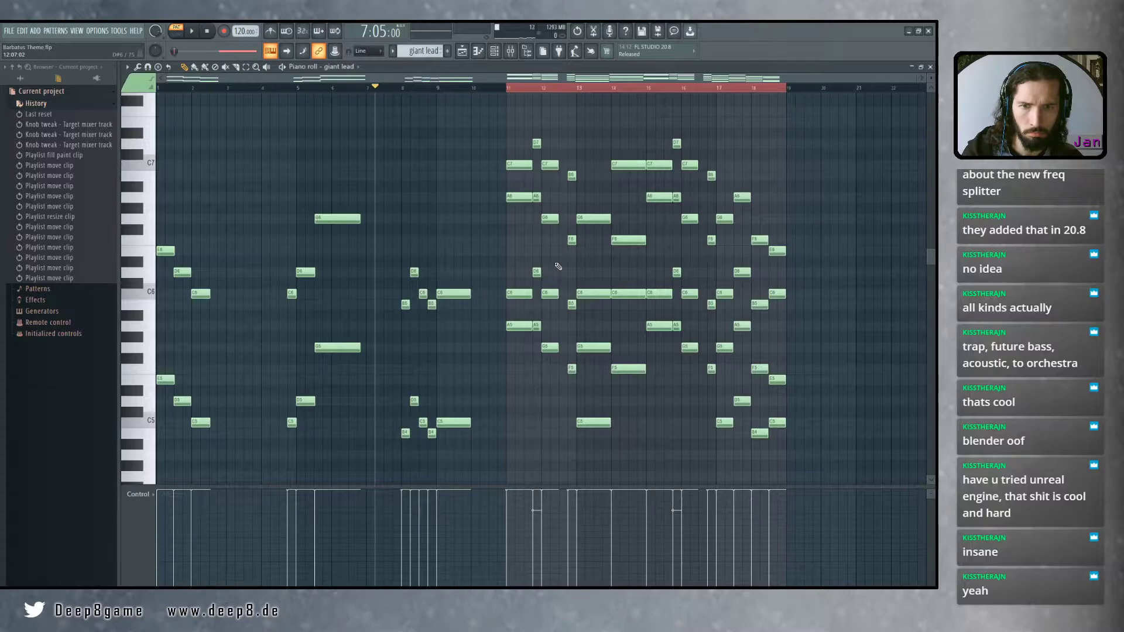
pyautogui.click(523, 88)
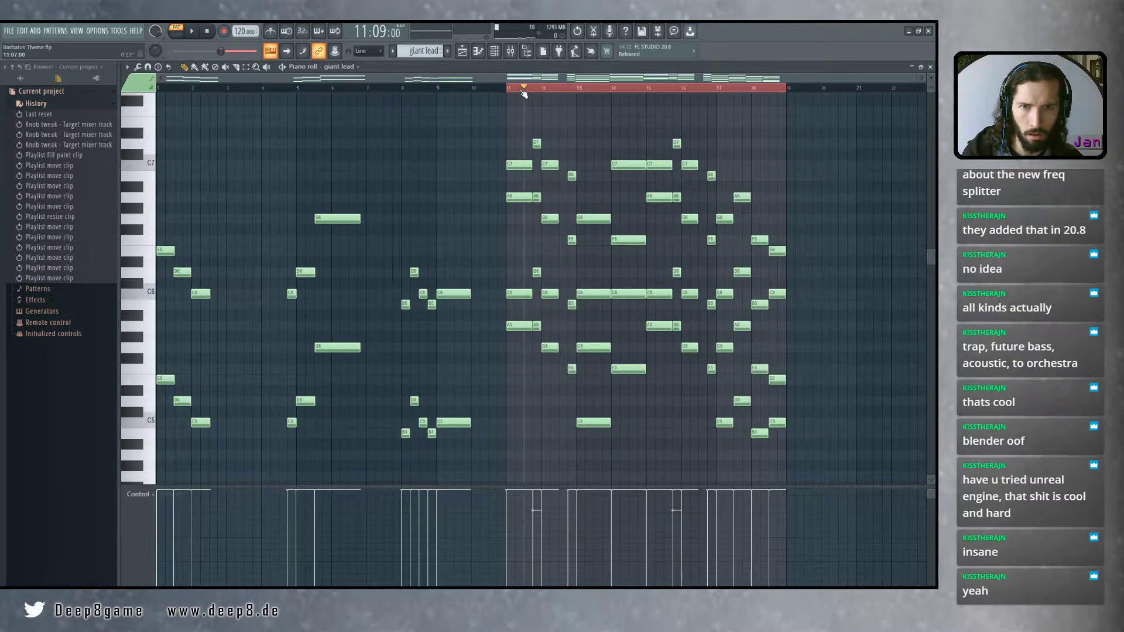
pyautogui.press('space')
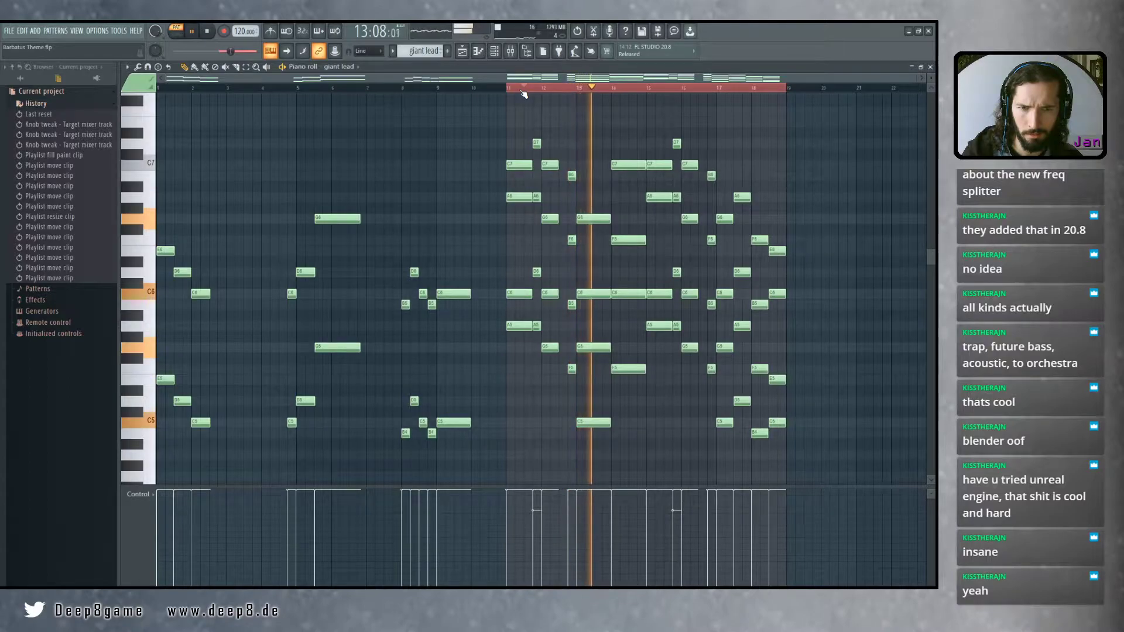
pyautogui.press('F5')
pyautogui.press('space')
# Save the project with its current arrangement
pyautogui.scroll(2, 709, 318)
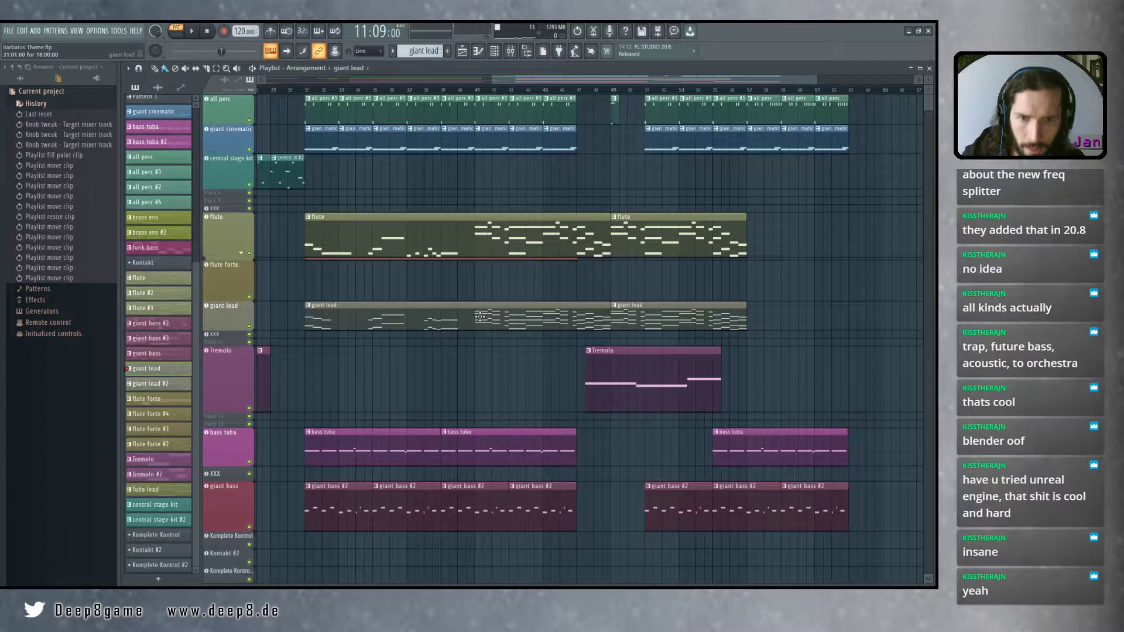
pyautogui.click(431, 317)
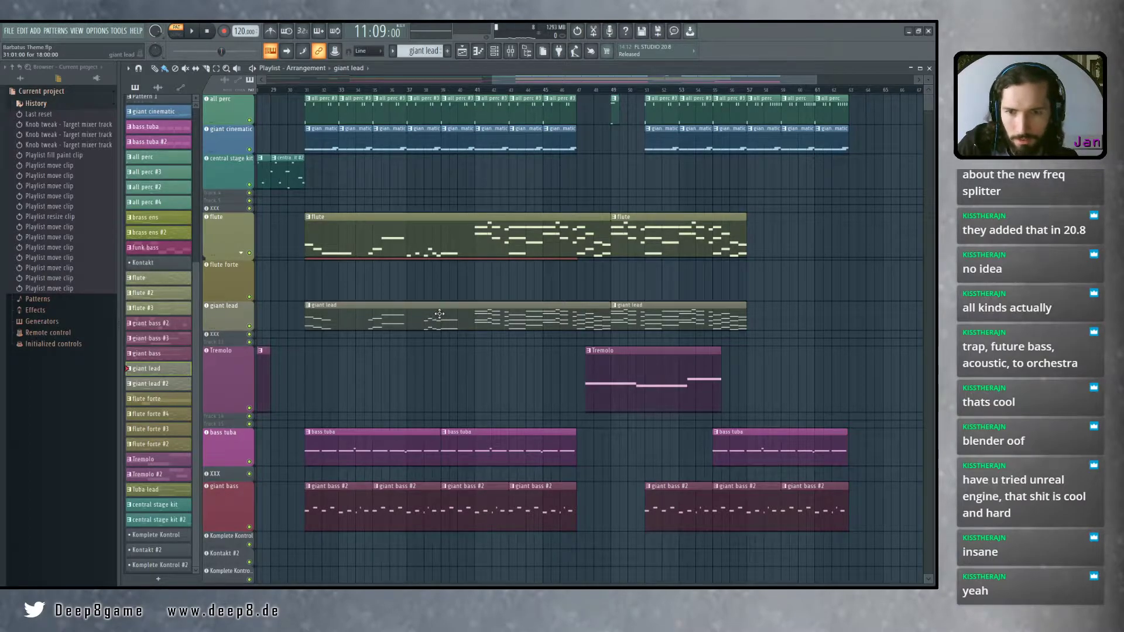
pyautogui.click(434, 321)
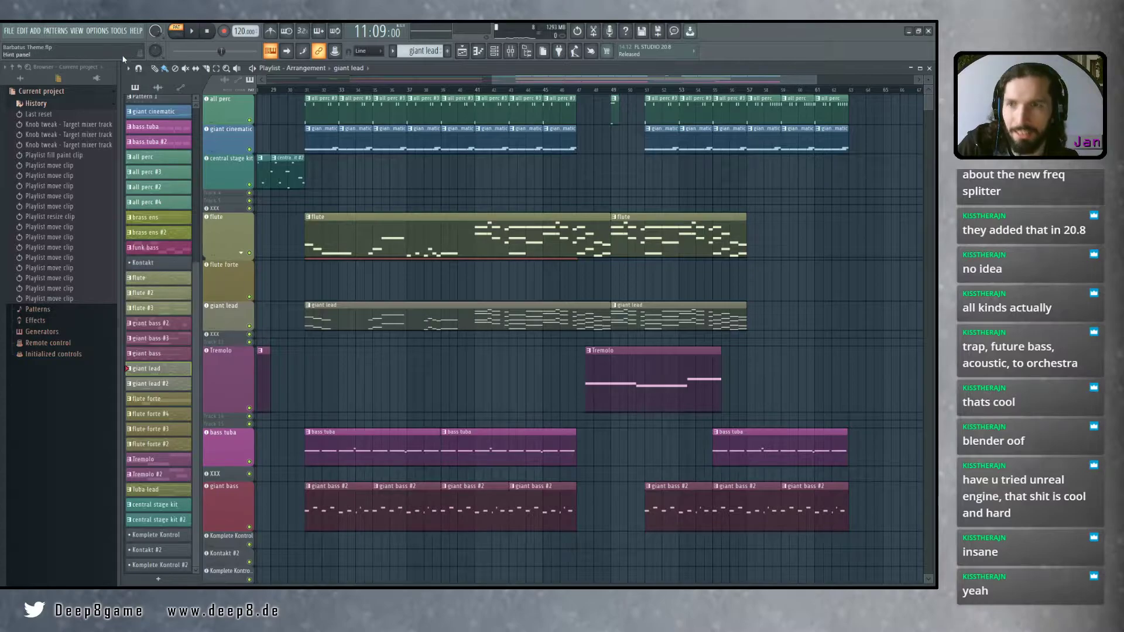
pyautogui.hotkey('ctrl', 's')
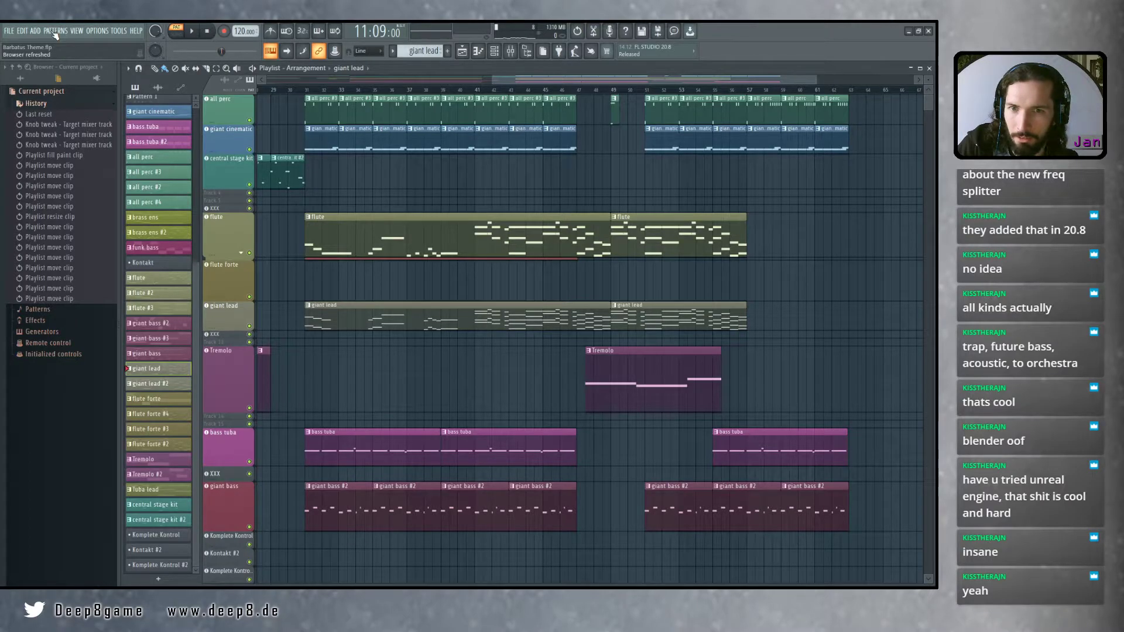
# Delete all clips on the tracks above giant lead and move the first giant lead clip to bar 1
pyautogui.scroll(-3, 602, 281)
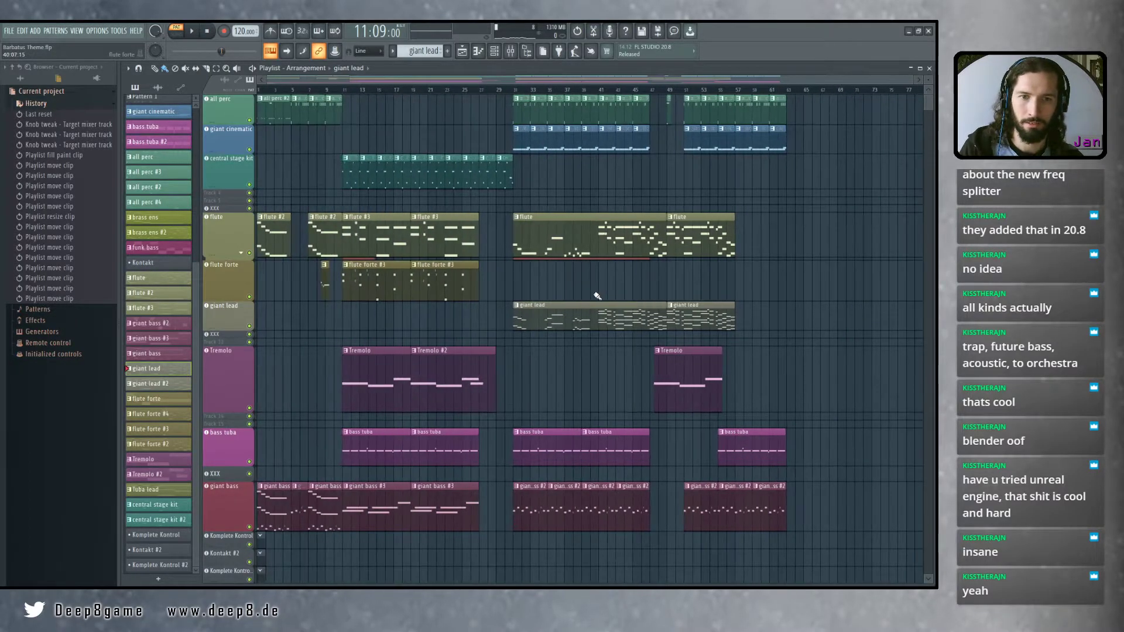
pyautogui.moveTo(810, 300); pyautogui.dragTo(135, 68)
pyautogui.press('Delete')
pyautogui.moveTo(609, 305); pyautogui.dragTo(353, 307)
# Delete every remaining playlist clip except the giant lead clip at bar 1
pyautogui.moveTo(813, 260); pyautogui.dragTo(455, 529)
pyautogui.press('Delete')
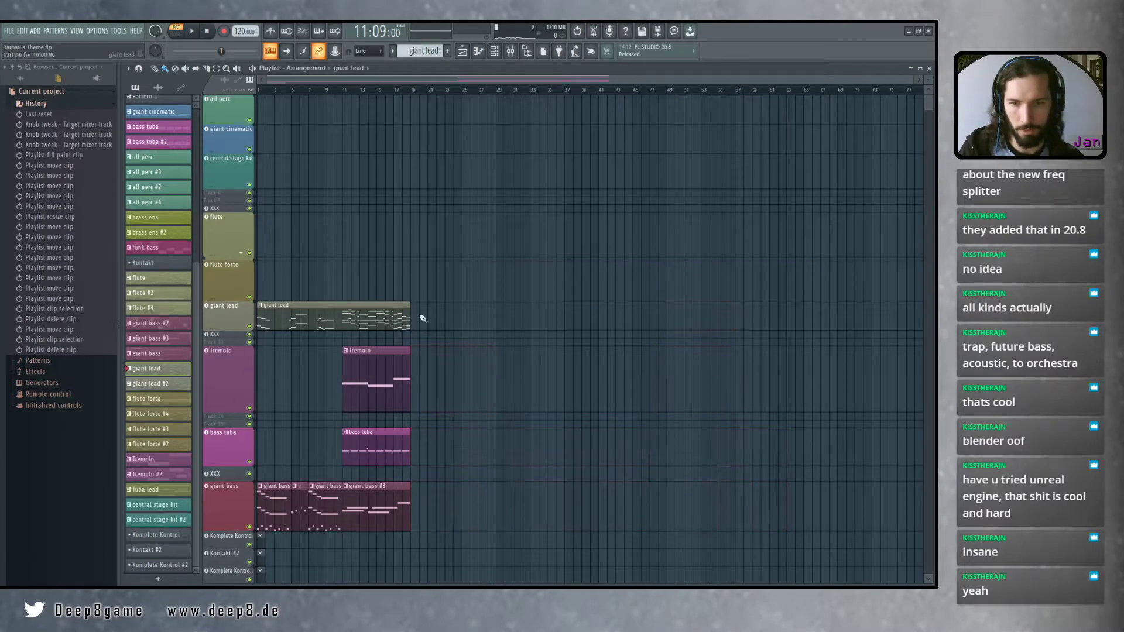
pyautogui.moveTo(472, 348); pyautogui.dragTo(258, 582)
pyautogui.press('Delete')
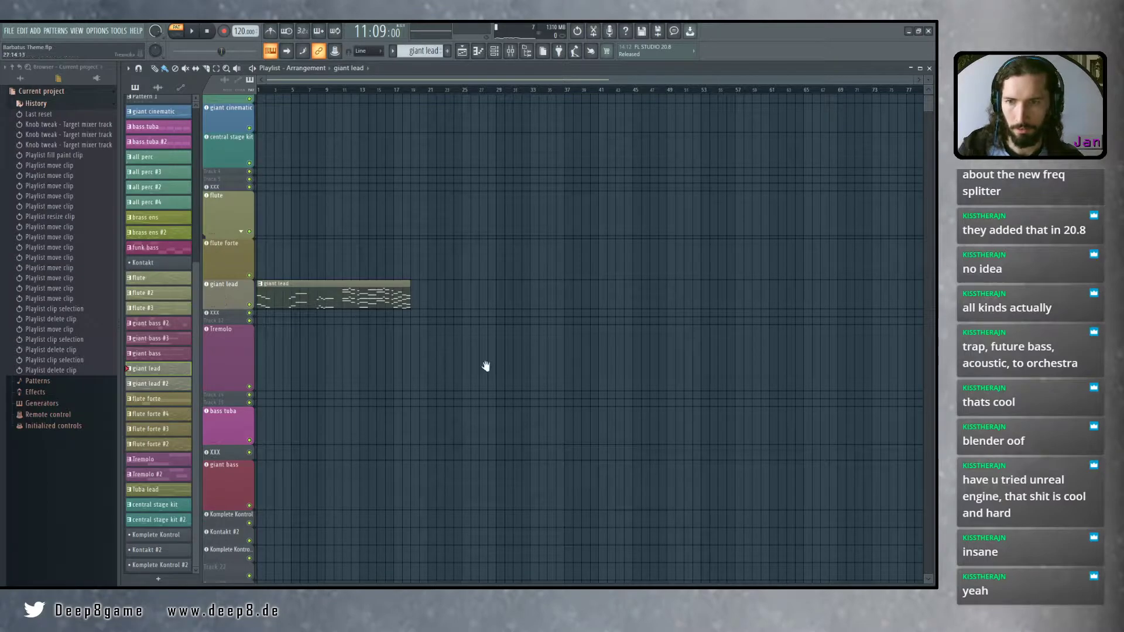
# Run the Prepare for MIDI export macro and accept turning all channels into MIDI Out channels
pyautogui.click(73, 32)
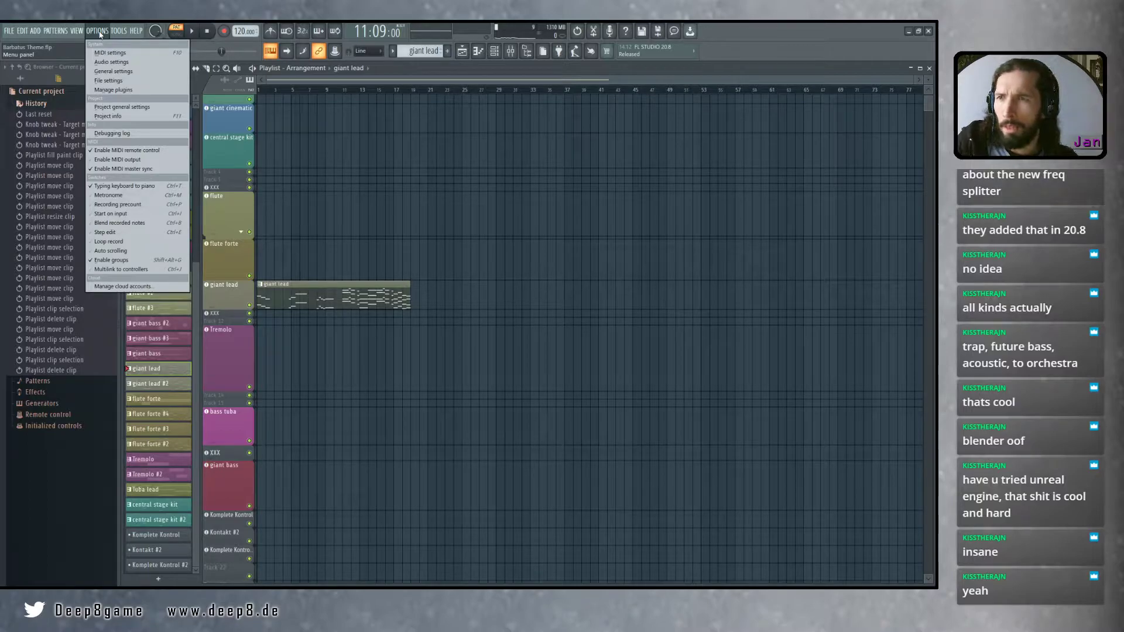
pyautogui.moveTo(119, 31)
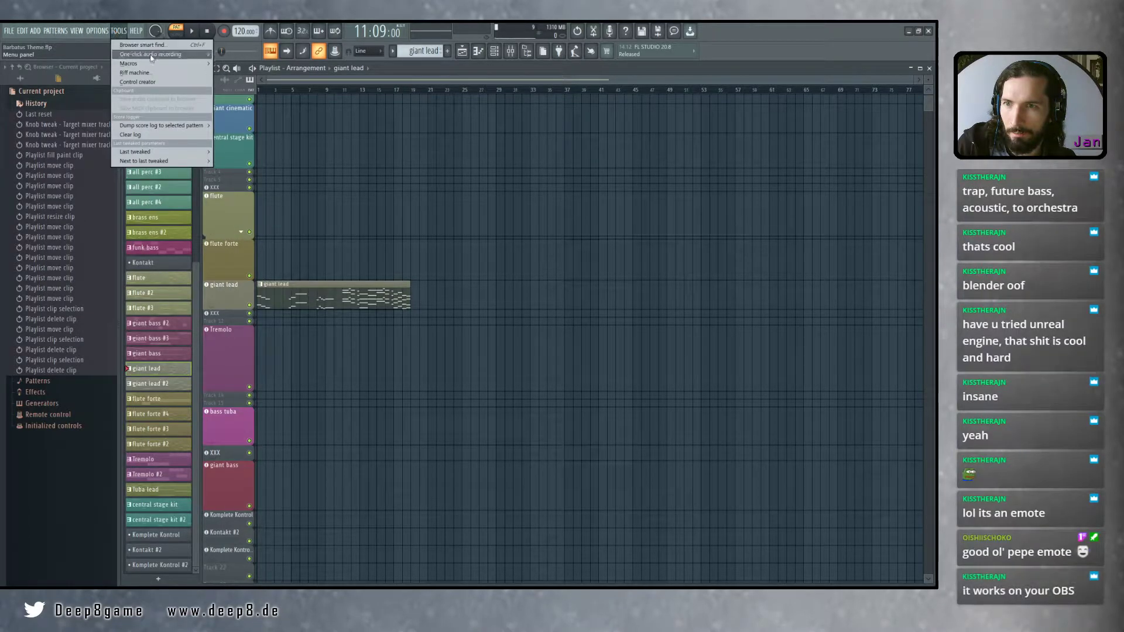
pyautogui.moveTo(208, 66)
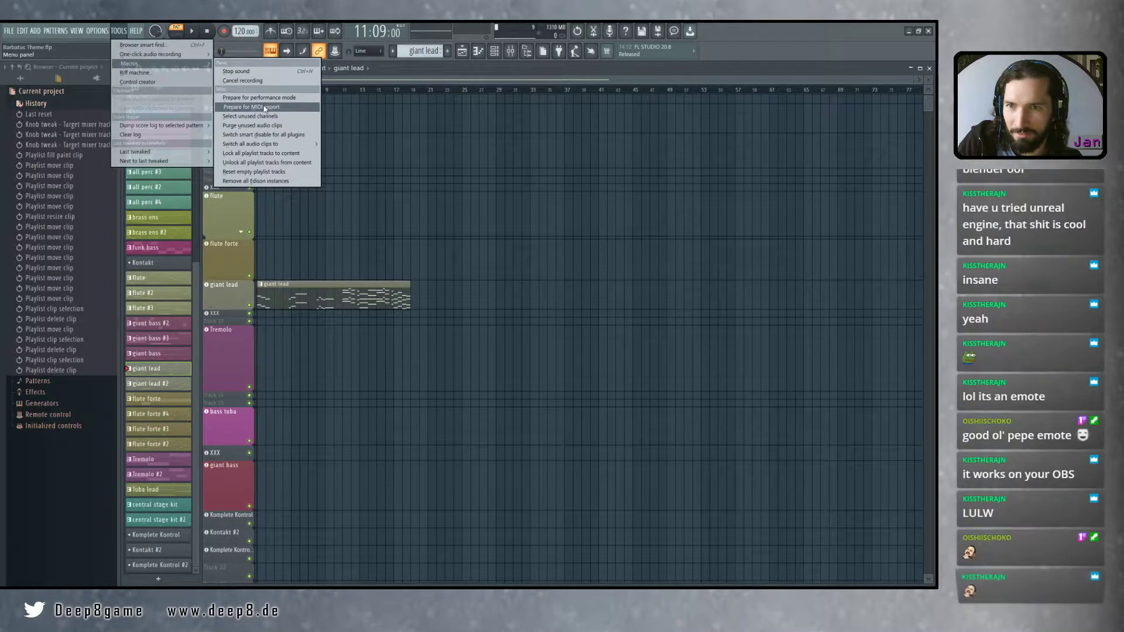
pyautogui.click(264, 107)
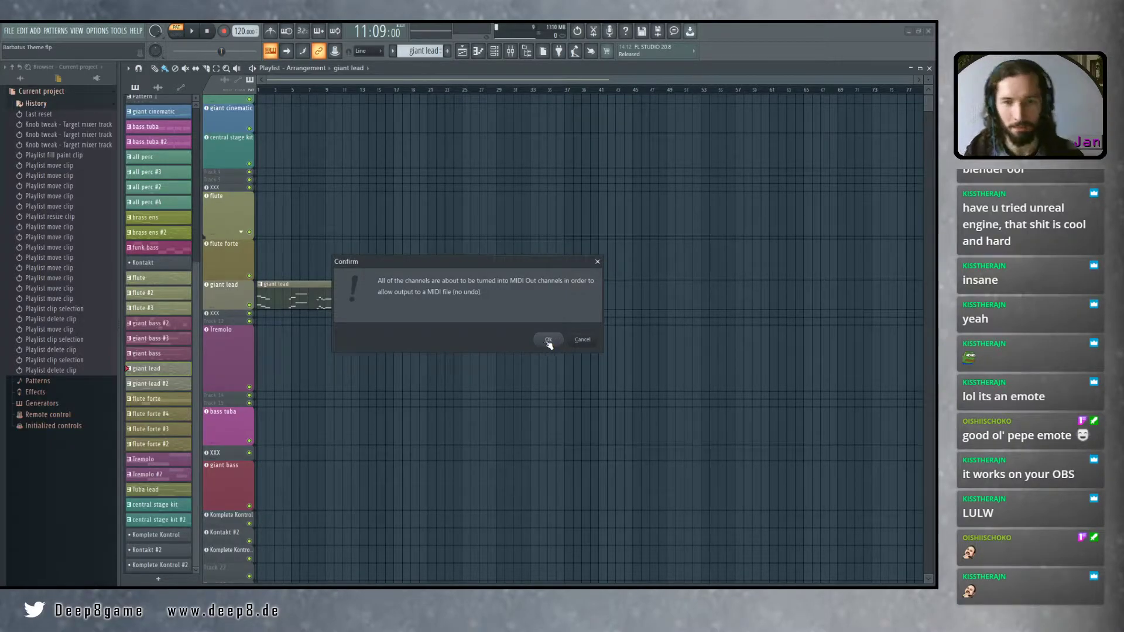
pyautogui.click(549, 342)
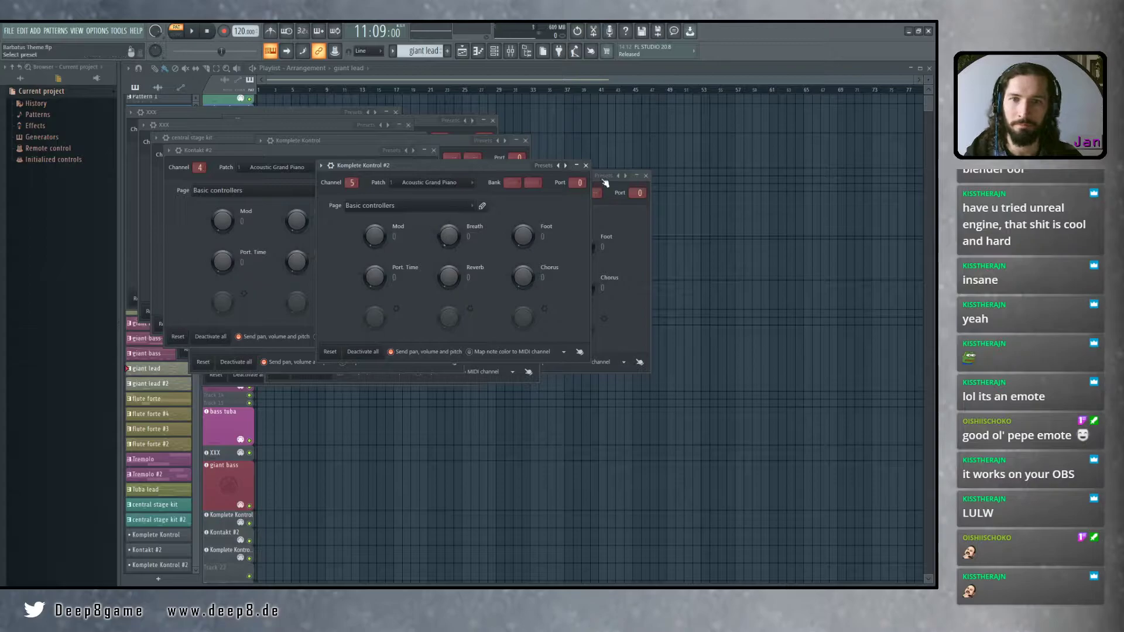
# Close all the MIDI Out channel windows covering the playlist
pyautogui.click(585, 166)
pyautogui.click(646, 175)
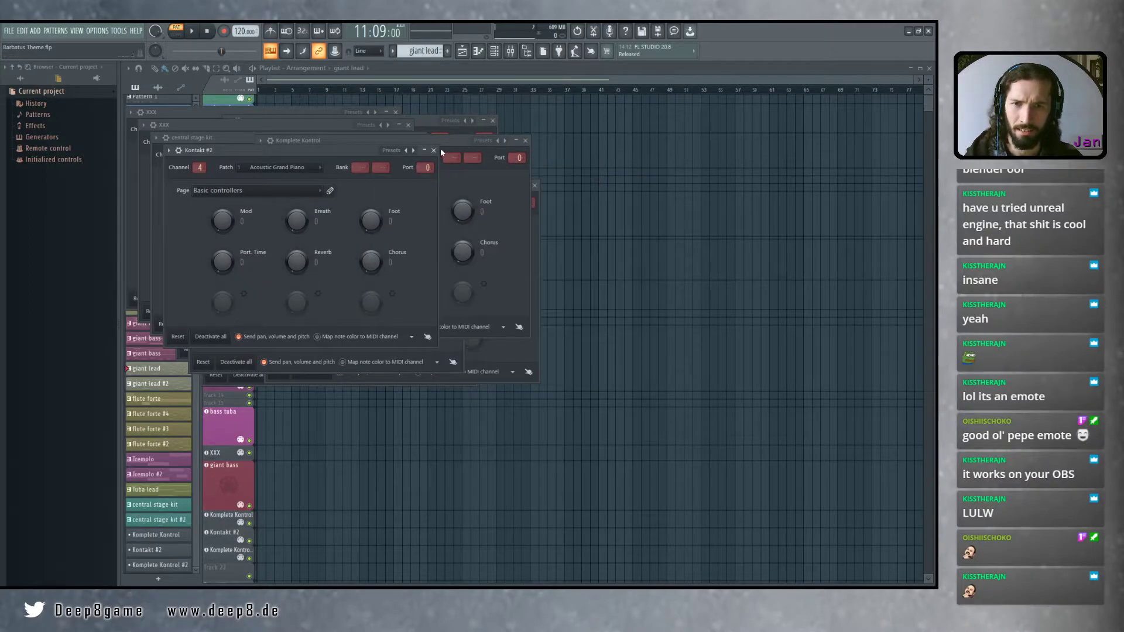
pyautogui.click(434, 150)
pyautogui.click(420, 131)
pyautogui.click(492, 120)
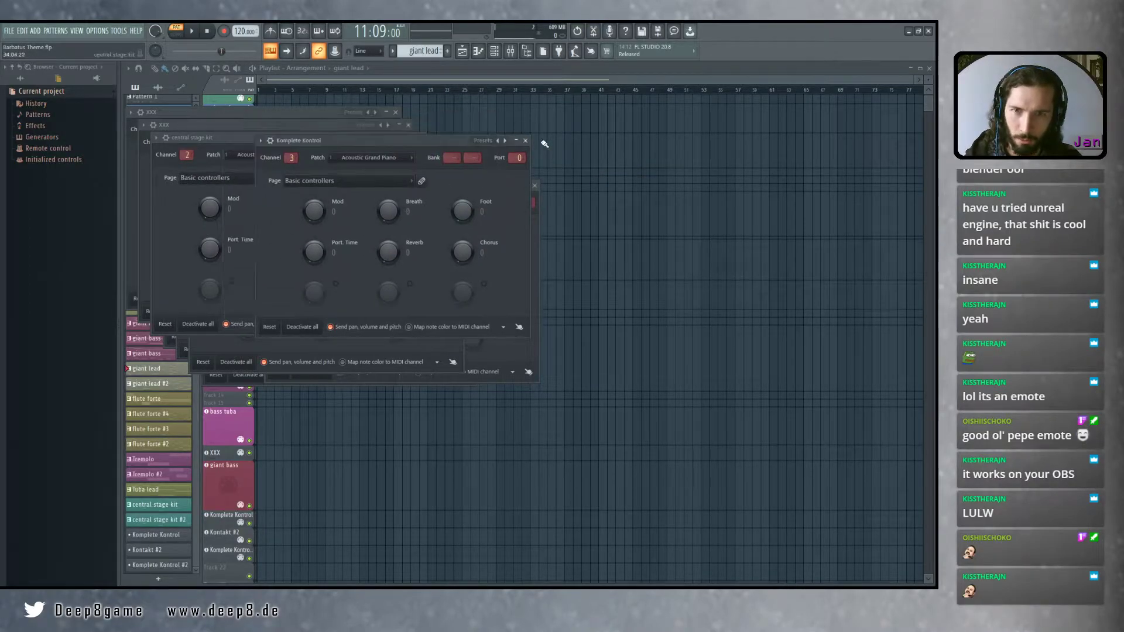
pyautogui.click(525, 140)
pyautogui.click(395, 112)
pyautogui.click(421, 138)
pyautogui.click(409, 126)
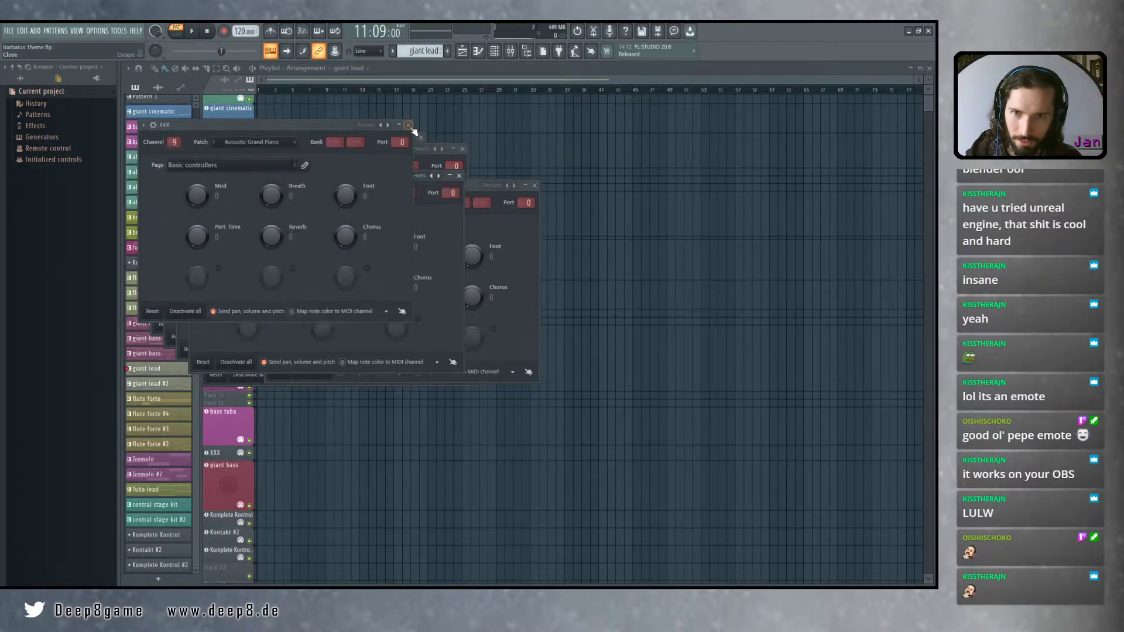
pyautogui.click(459, 176)
pyautogui.click(463, 149)
pyautogui.click(535, 186)
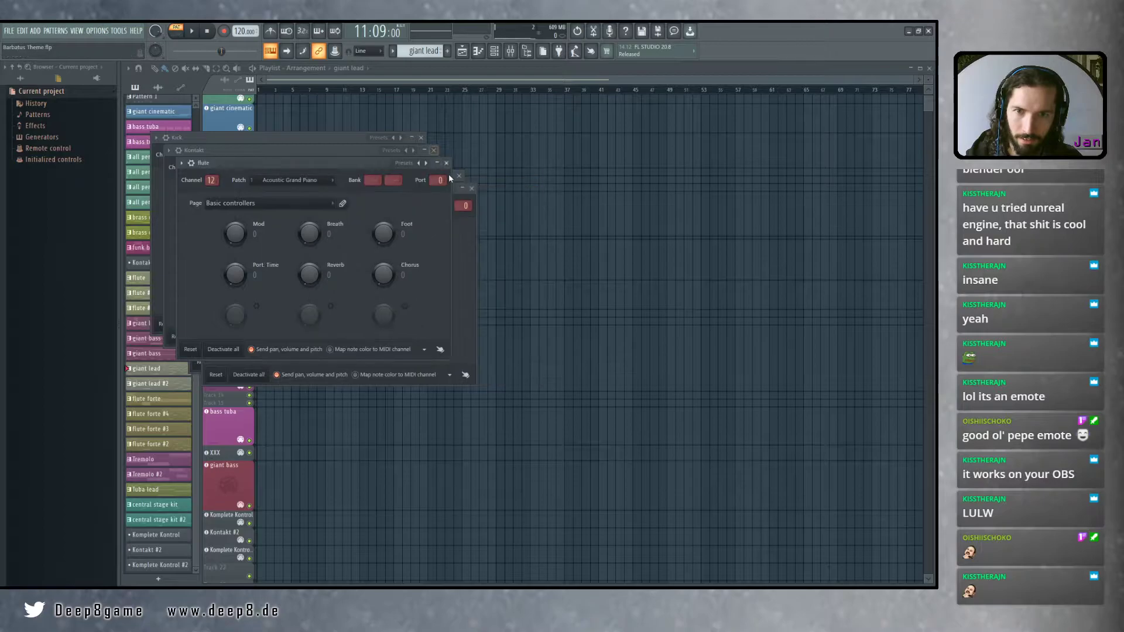
pyautogui.click(447, 164)
pyautogui.click(433, 150)
pyautogui.click(421, 139)
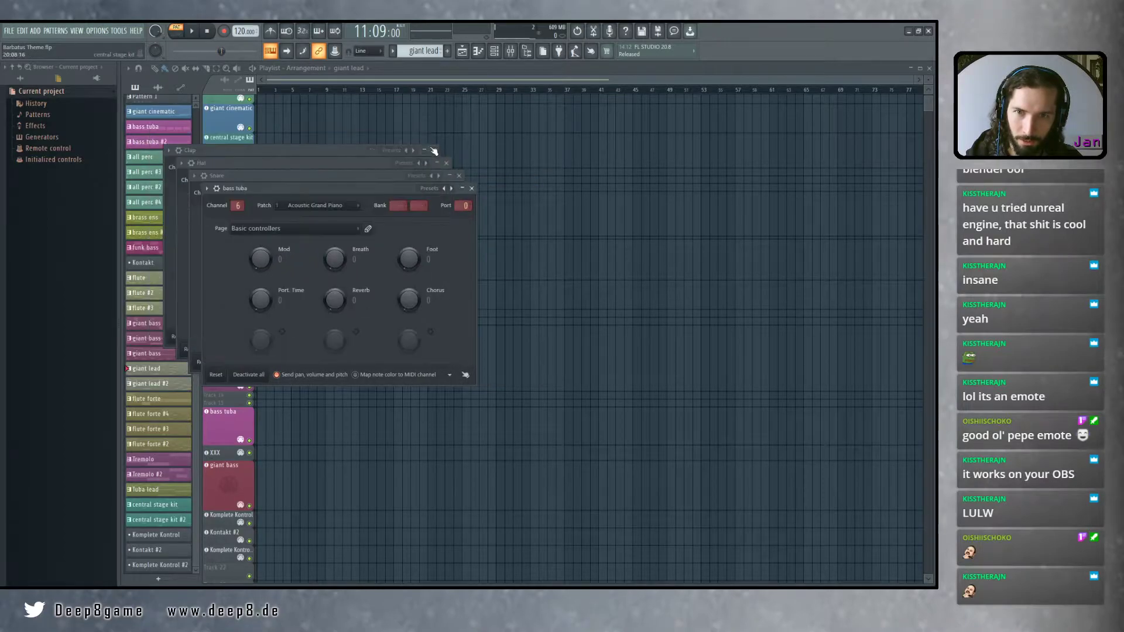
pyautogui.click(434, 150)
pyautogui.click(447, 163)
pyautogui.click(459, 175)
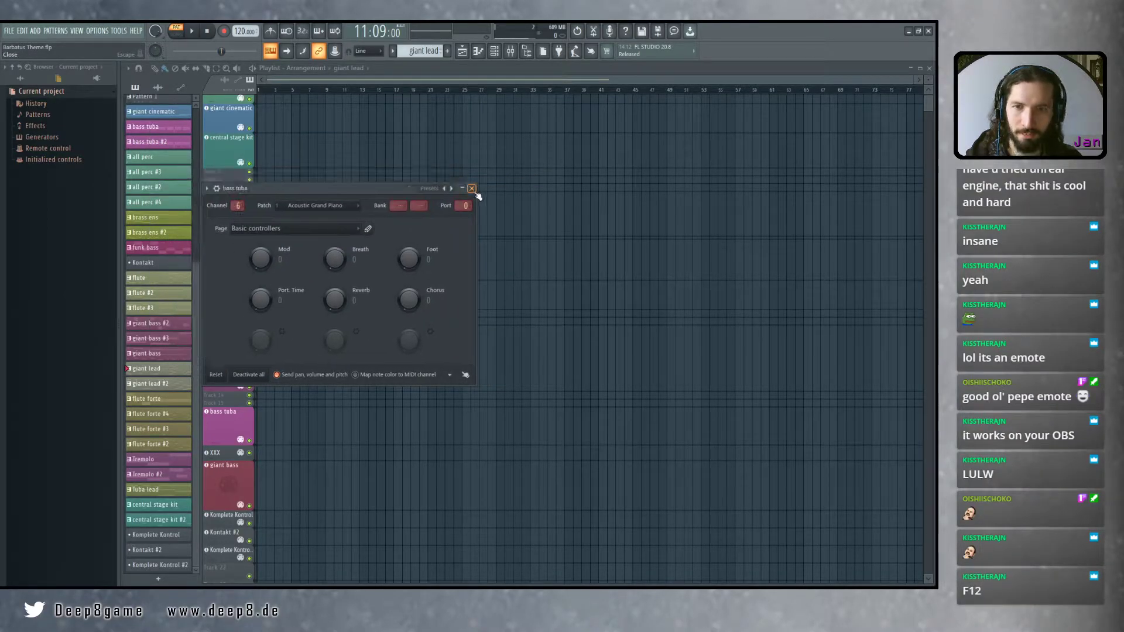
pyautogui.click(472, 189)
# Export the project as MIDI file Barbatus Theme into the 52 White Fields folder and start the rendering with the default settings
pyautogui.click(9, 30)
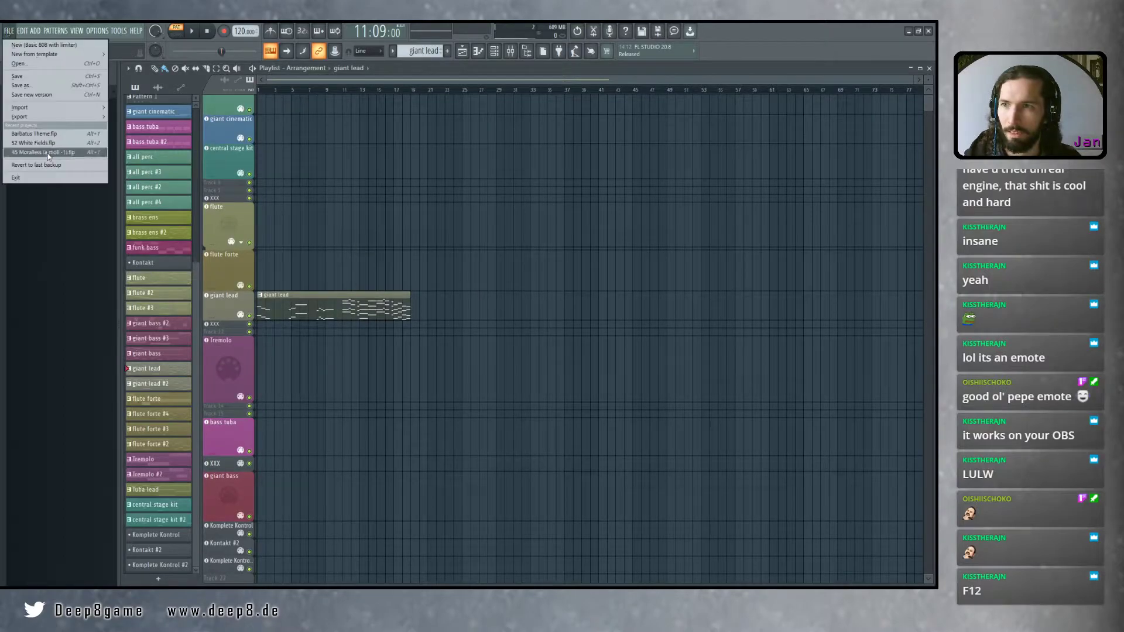
pyautogui.moveTo(61, 117)
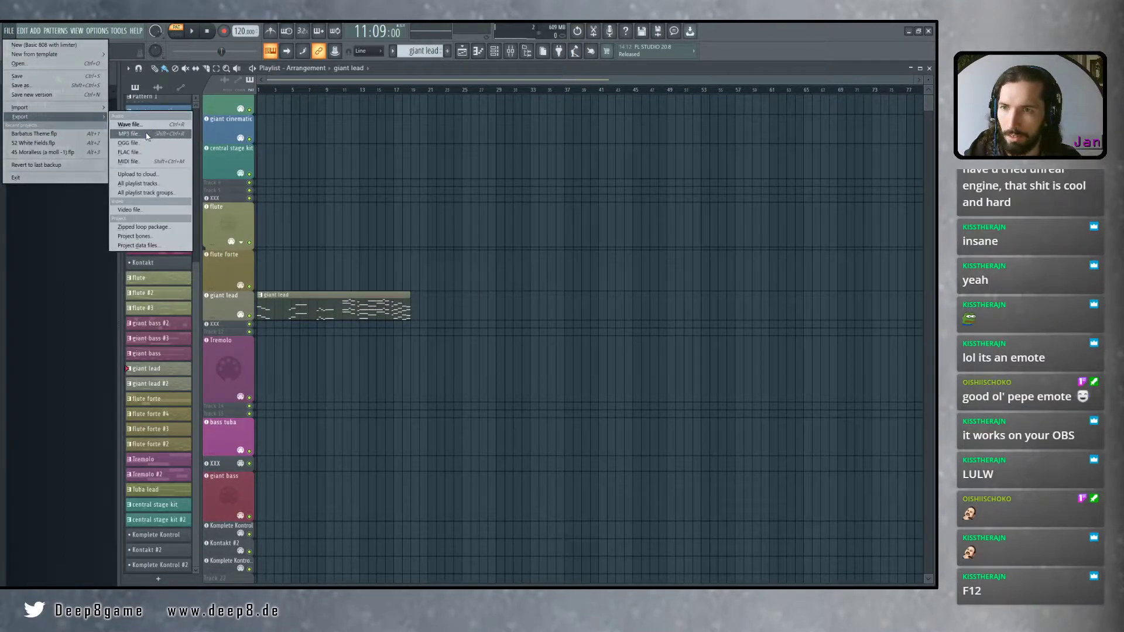
pyautogui.click(134, 162)
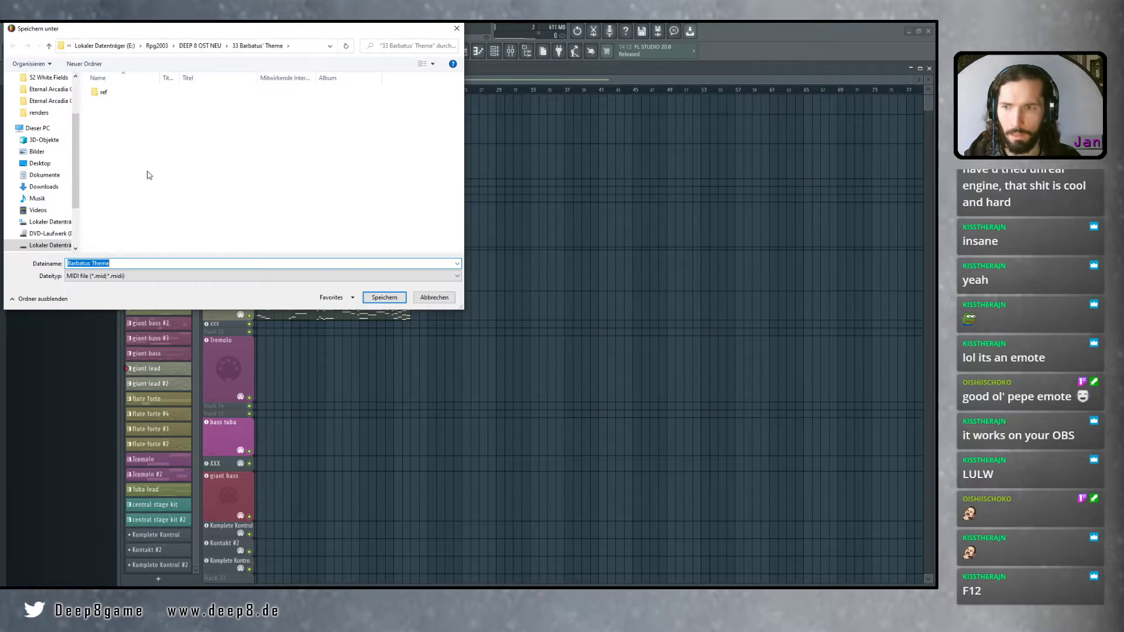
pyautogui.click(200, 46)
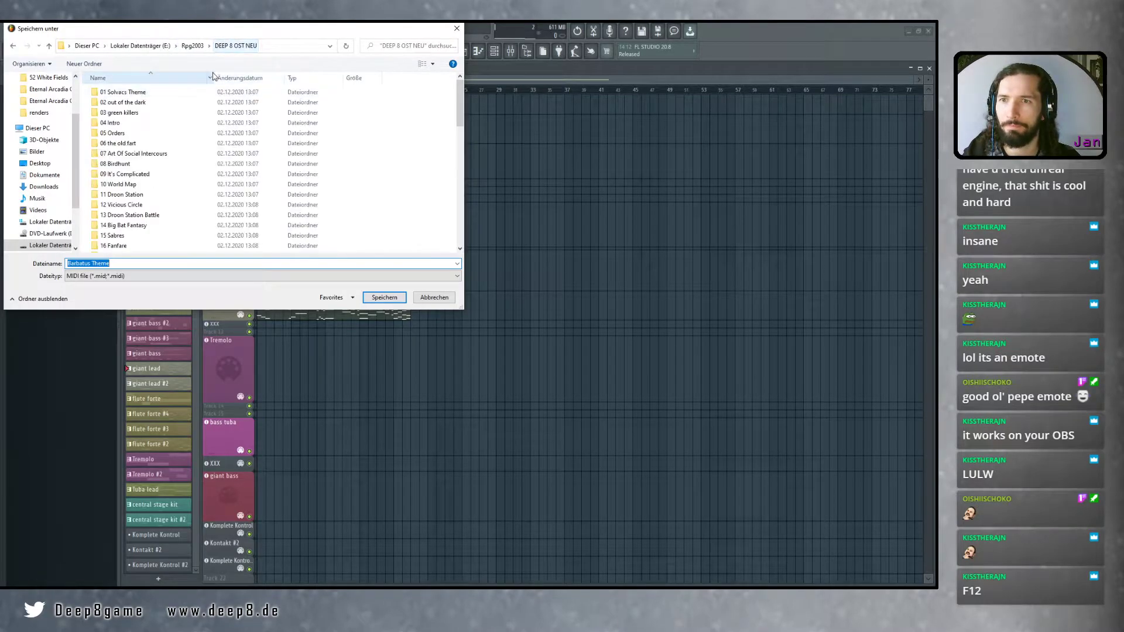
pyautogui.scroll(-6, 163, 173)
pyautogui.click(126, 197)
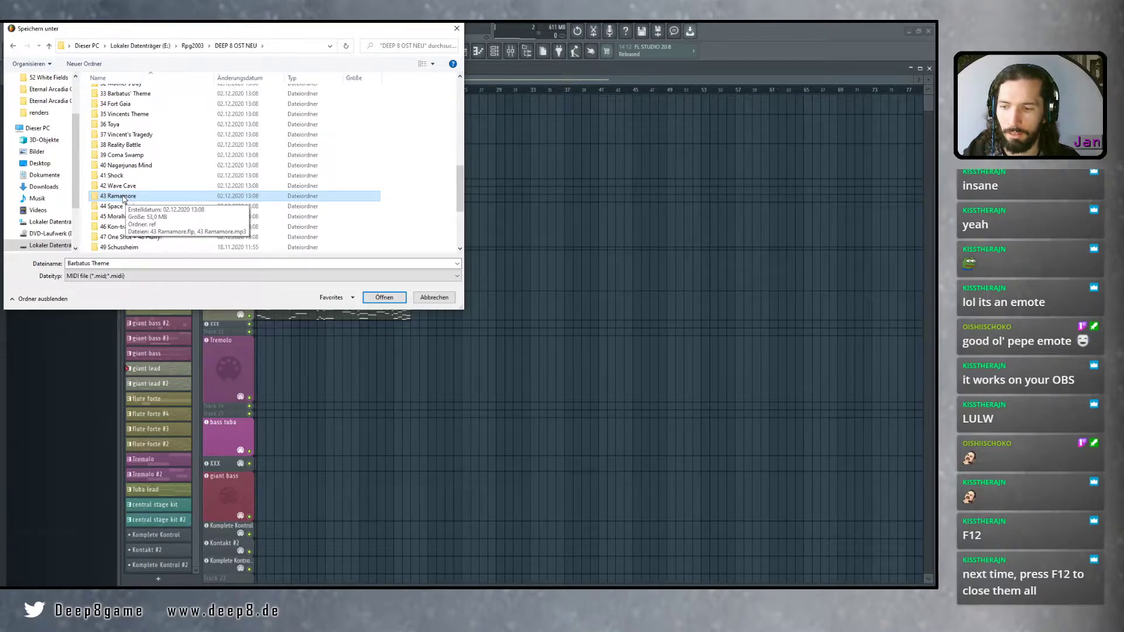
pyautogui.scroll(-2, 128, 196)
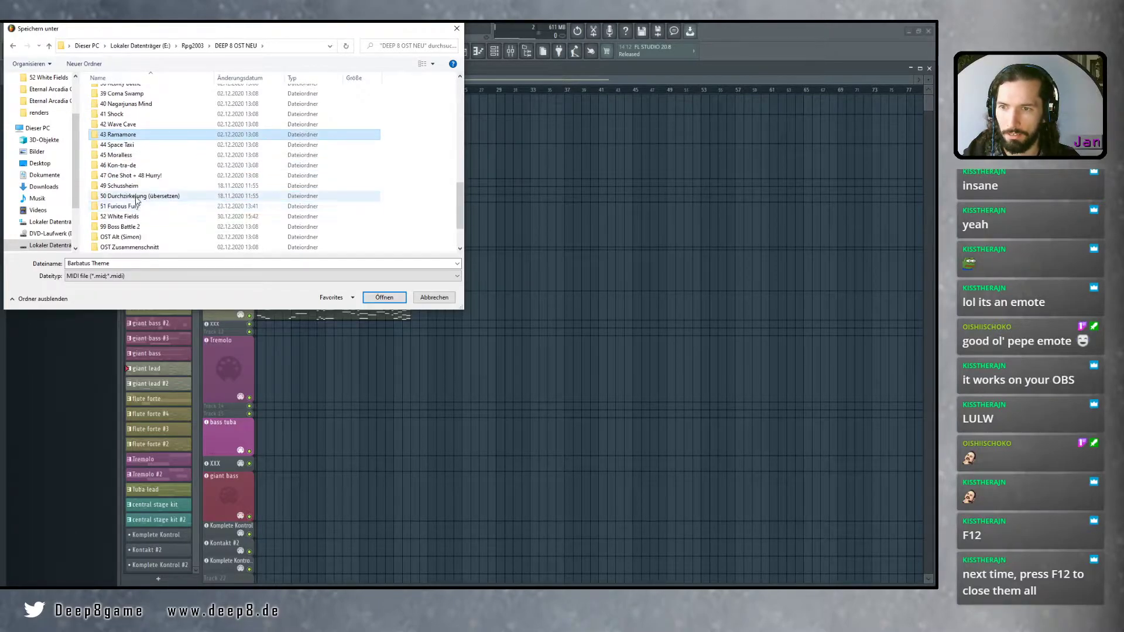
pyautogui.doubleClick(129, 217)
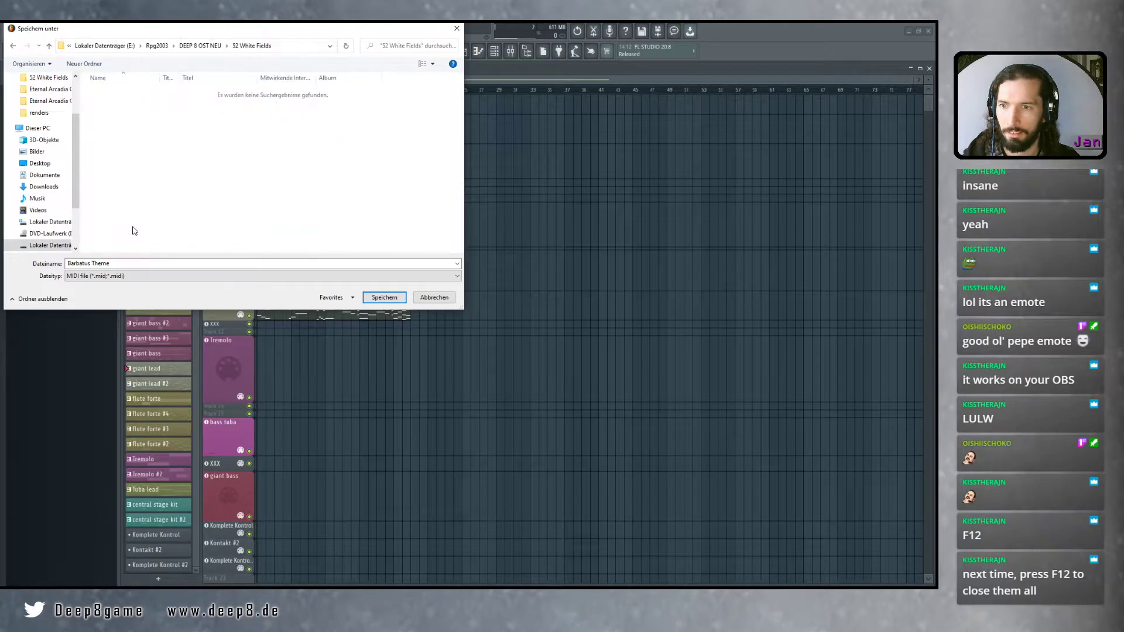
pyautogui.click(378, 301)
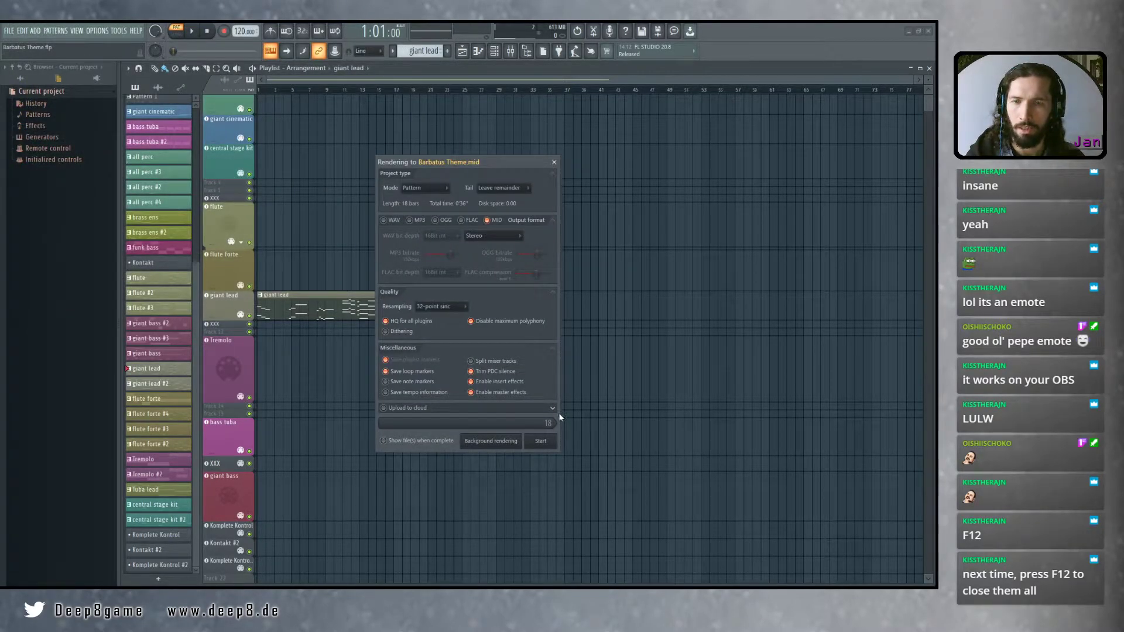
pyautogui.click(546, 444)
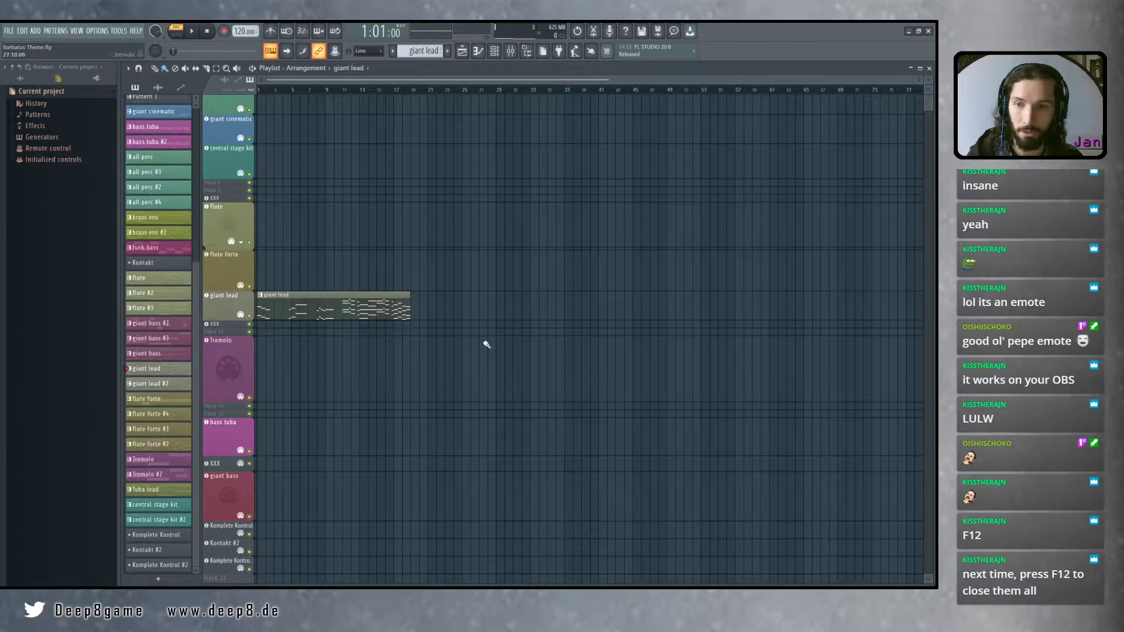
pyautogui.scroll(1, 491, 344)
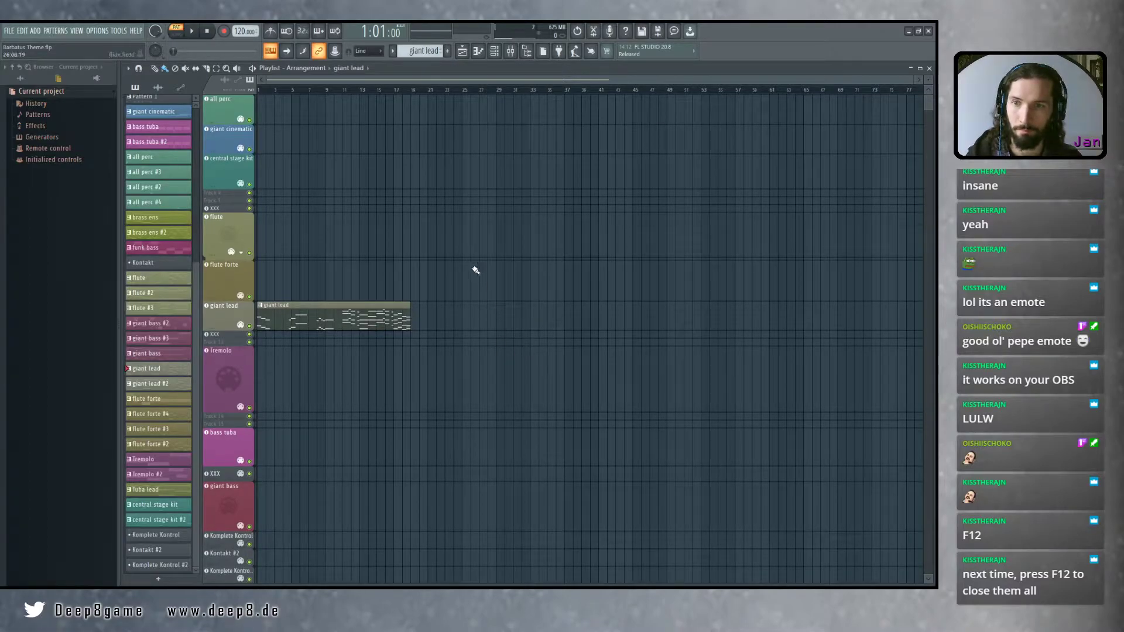
pyautogui.scroll(-2, 495, 328)
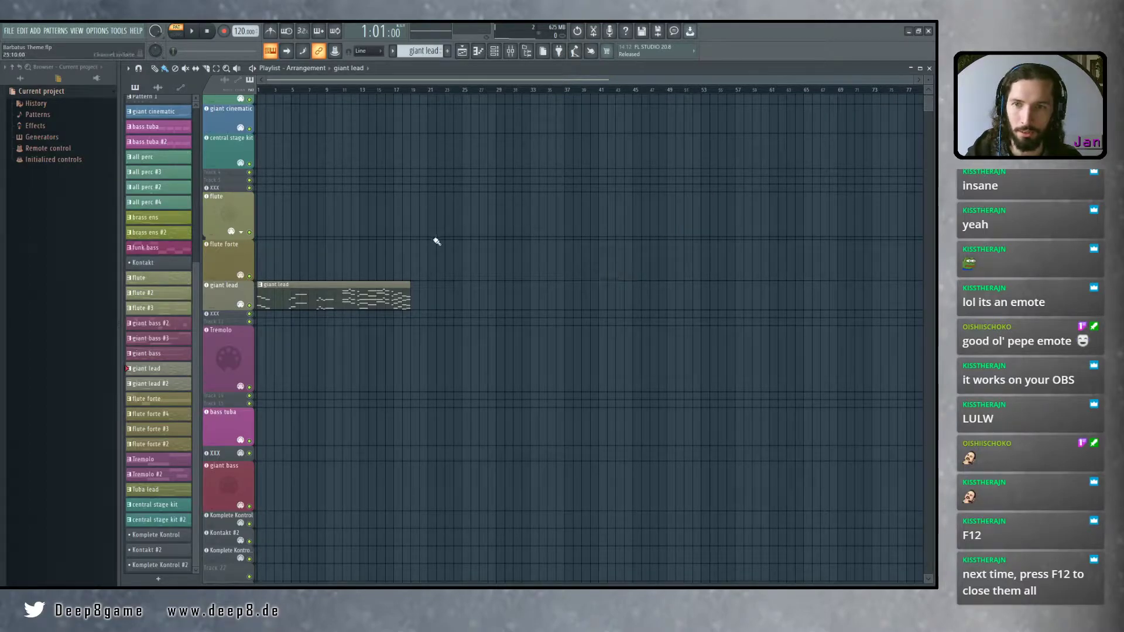
pyautogui.scroll(2, 416, 221)
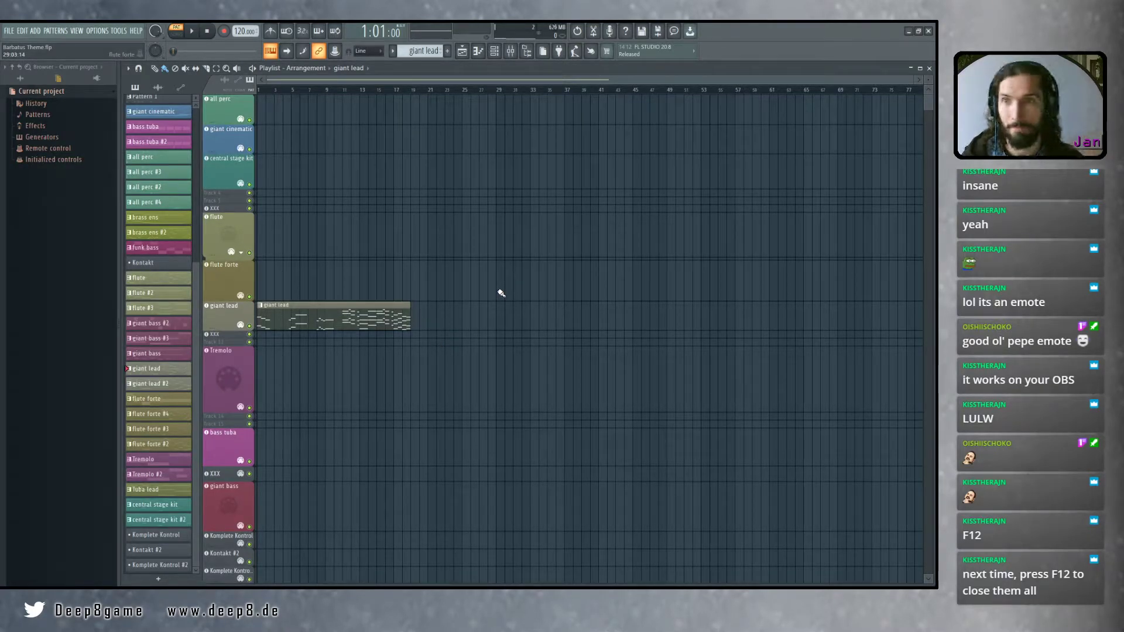
# Open the recent project 52 White Fields.flp without saving the changes to Barbatus Theme.flp
pyautogui.click(9, 30)
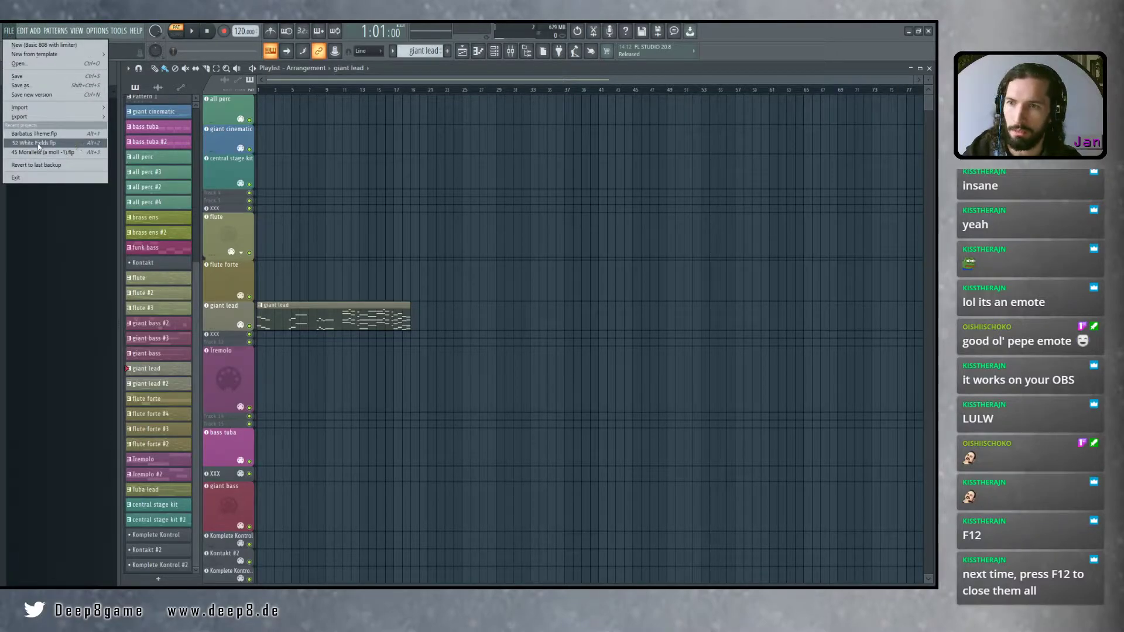
pyautogui.click(39, 145)
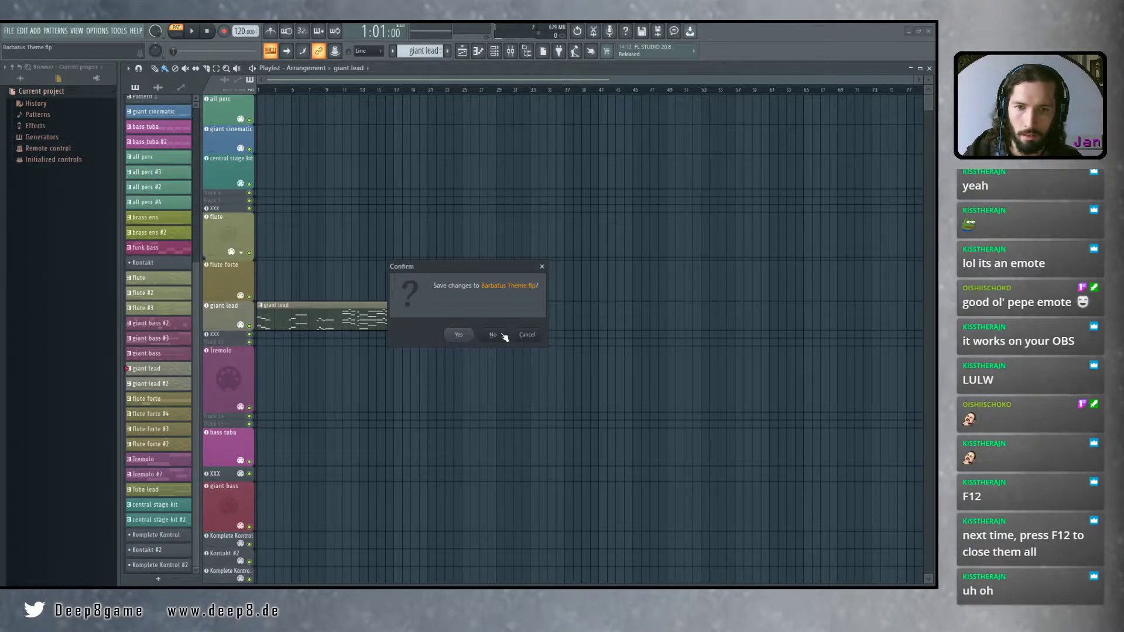
pyautogui.click(495, 335)
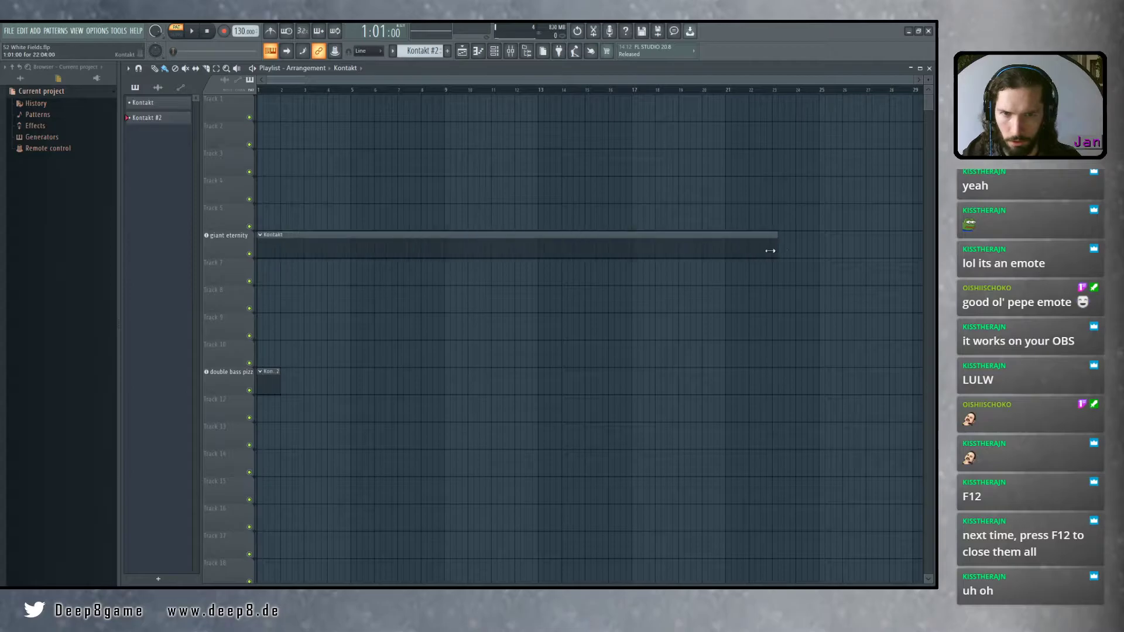
# Make the giant eternity track taller and open its Kontakt clip in the piano roll
pyautogui.moveTo(231, 257); pyautogui.dragTo(230, 328)
pyautogui.doubleClick(401, 298)
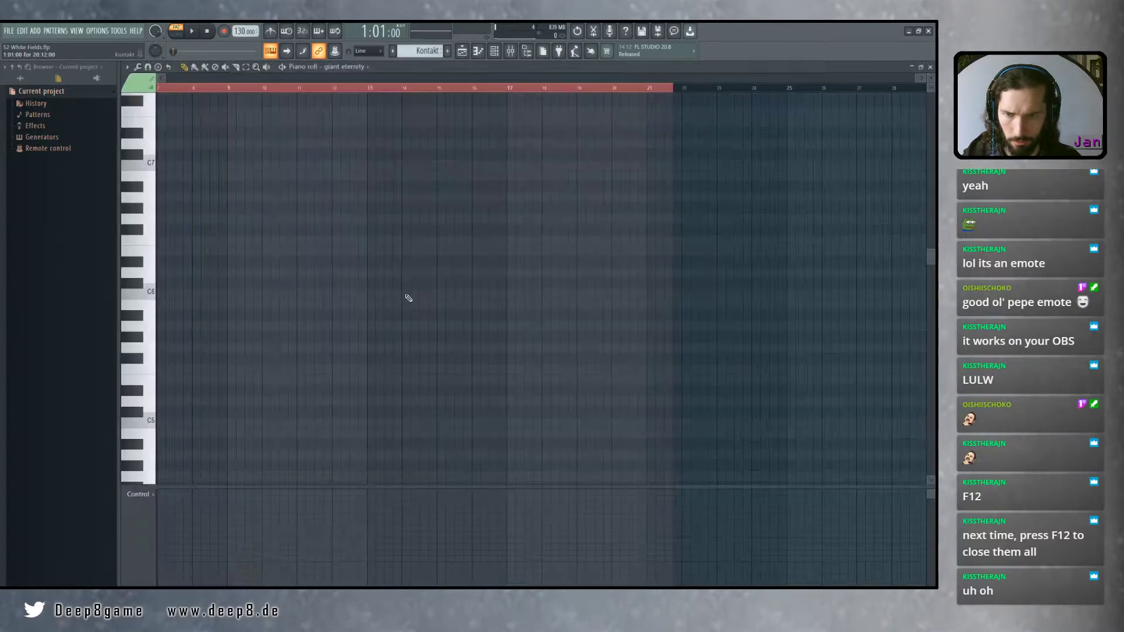
# Switch to File Explorer and open the 52 White Fields folder inside DEEP 8 OST NEU, with the piano roll partly uncovered
pyautogui.click(313, 598)
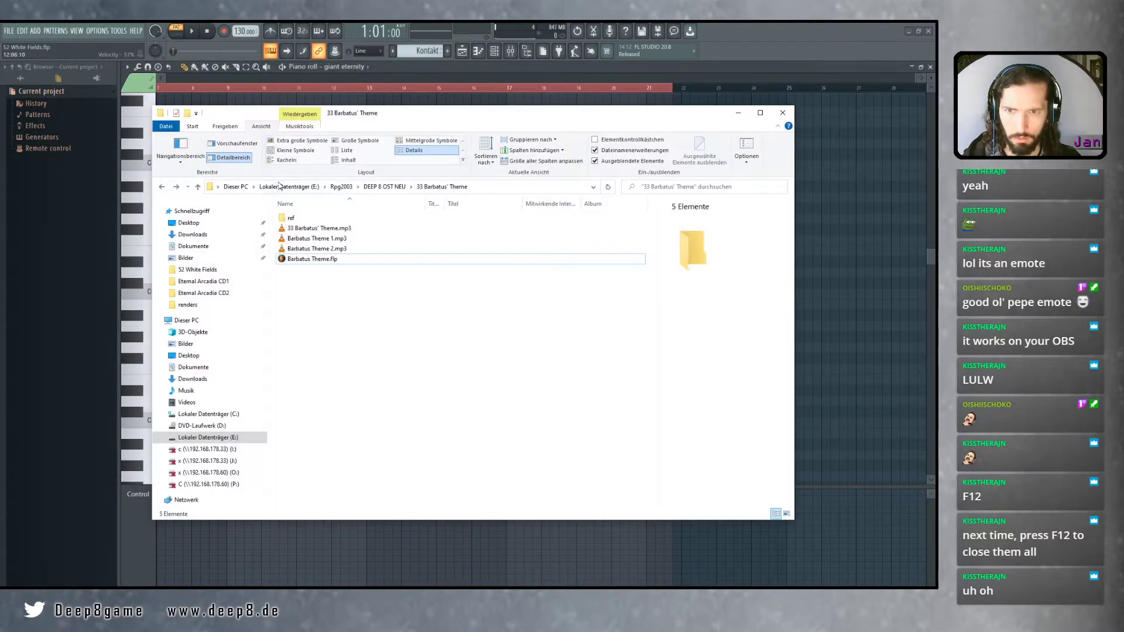
pyautogui.click(388, 188)
pyautogui.moveTo(484, 123); pyautogui.dragTo(700, 134)
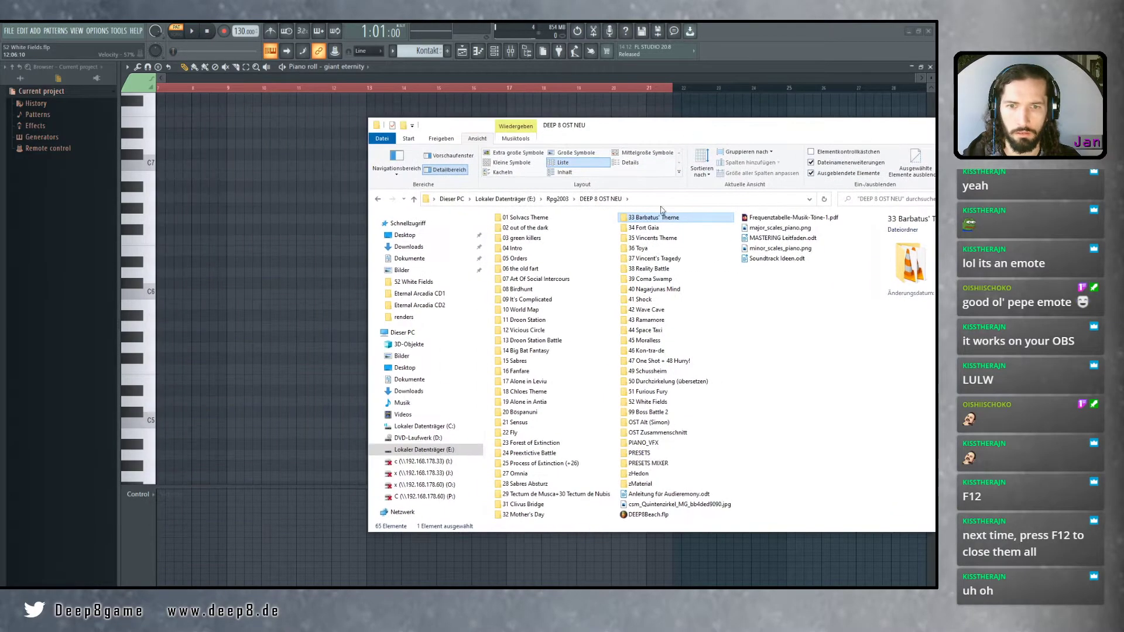
pyautogui.click(655, 412)
pyautogui.click(666, 403)
pyautogui.doubleClick(666, 403)
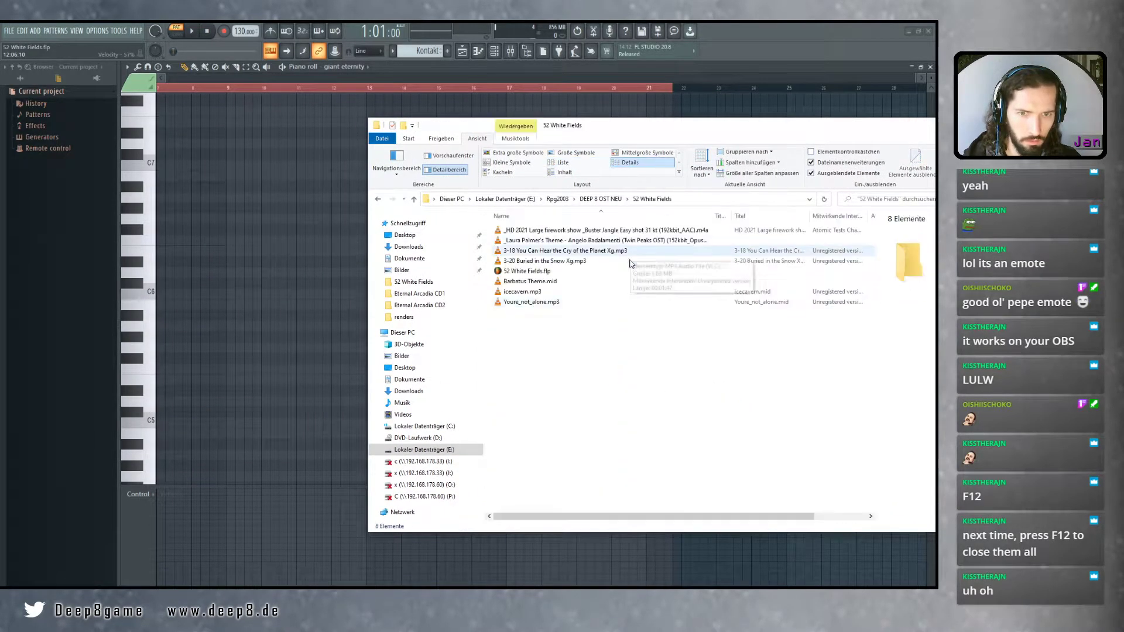
# Import Barbatus Theme.mid into the giant eternity piano roll with all tracks and all 16 channels
pyautogui.moveTo(539, 282); pyautogui.dragTo(226, 303)
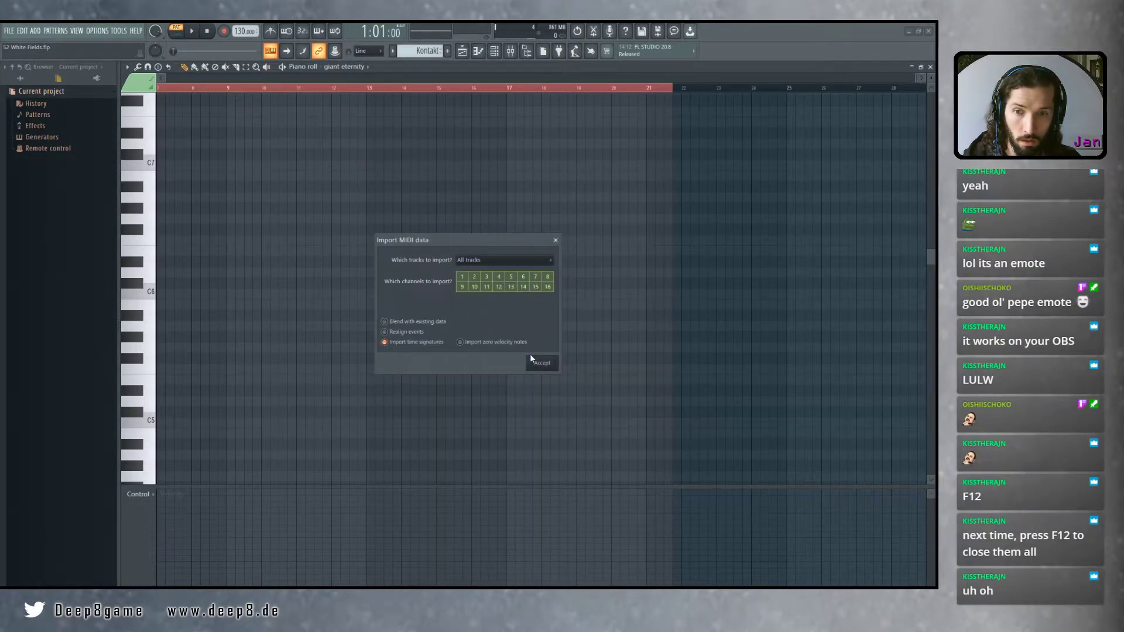
pyautogui.click(526, 261)
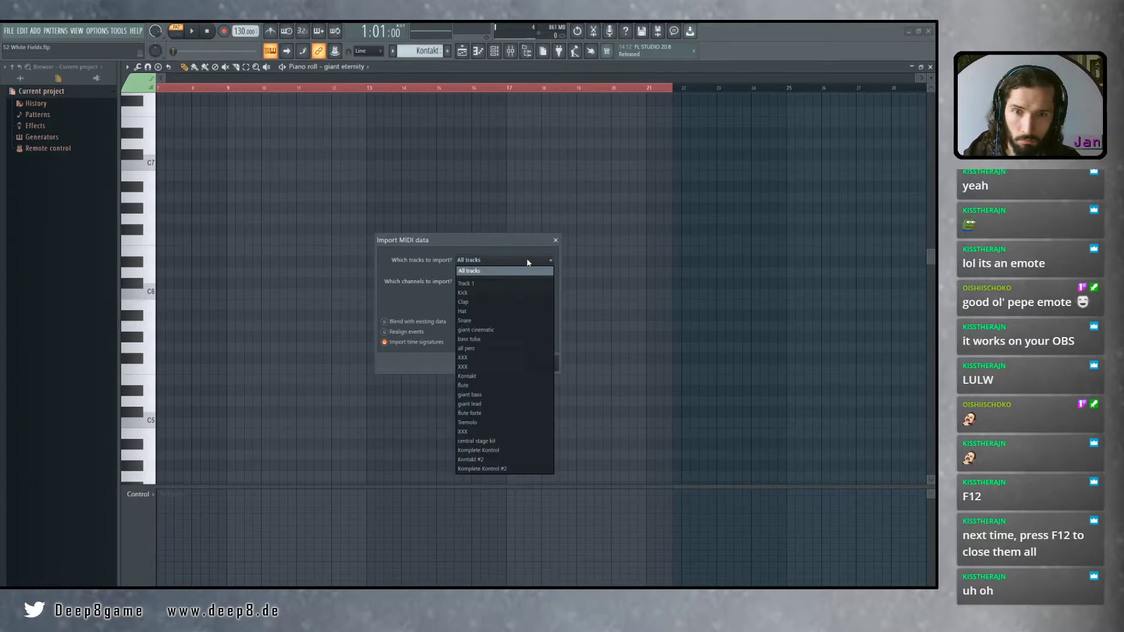
pyautogui.click(528, 262)
pyautogui.click(542, 364)
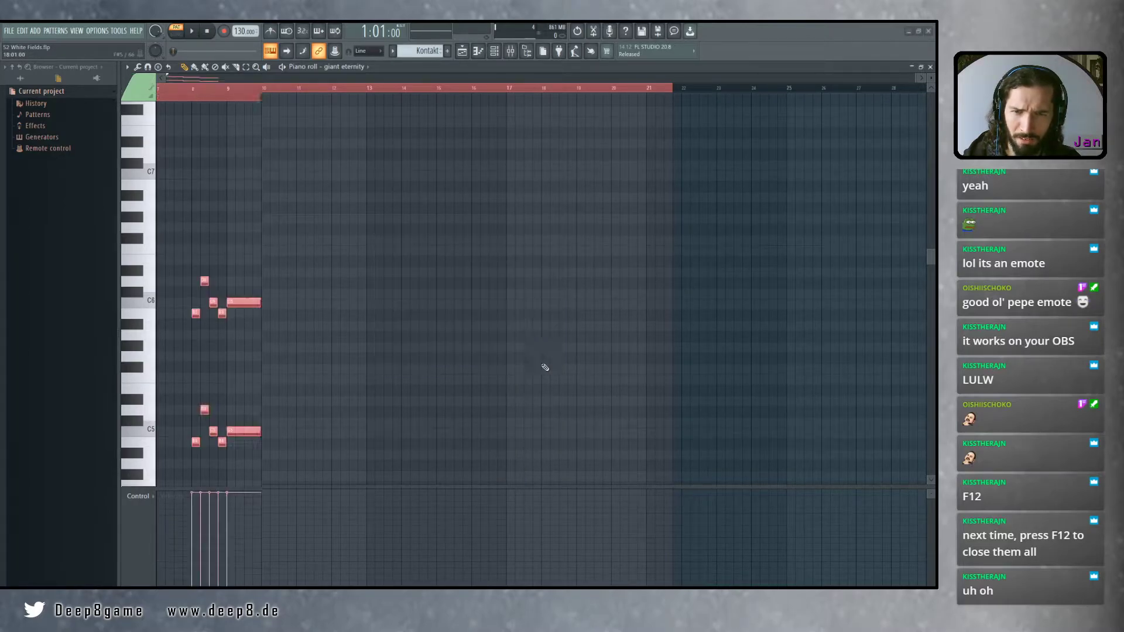
# Deselect all imported melody notes in the piano roll
pyautogui.scroll(-1, 830, 370)
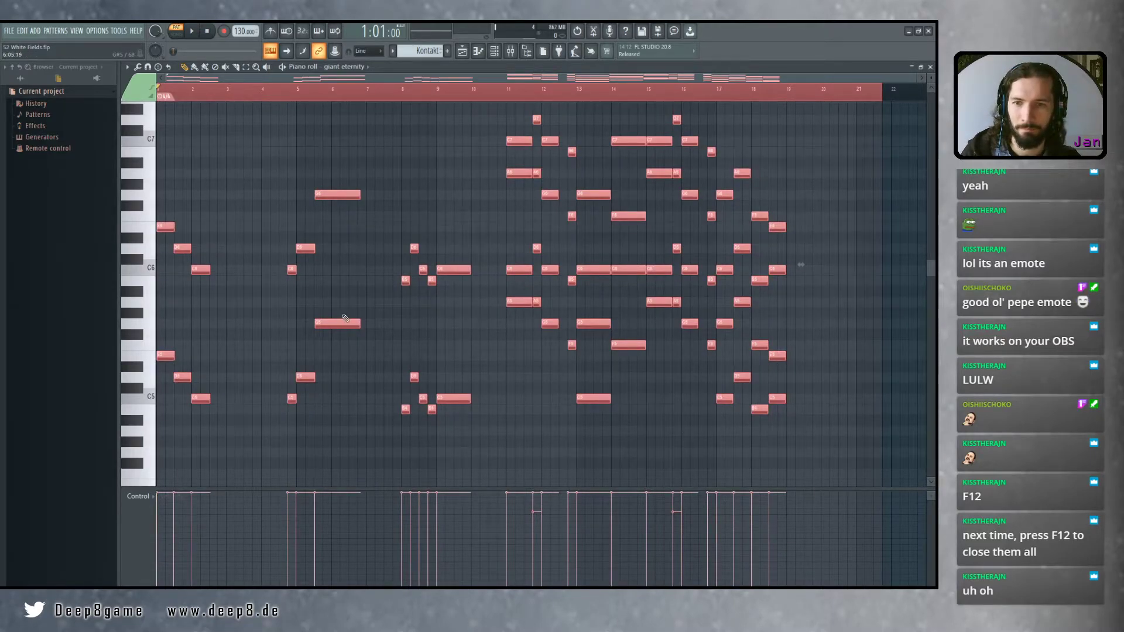
pyautogui.scroll(1, 334, 291)
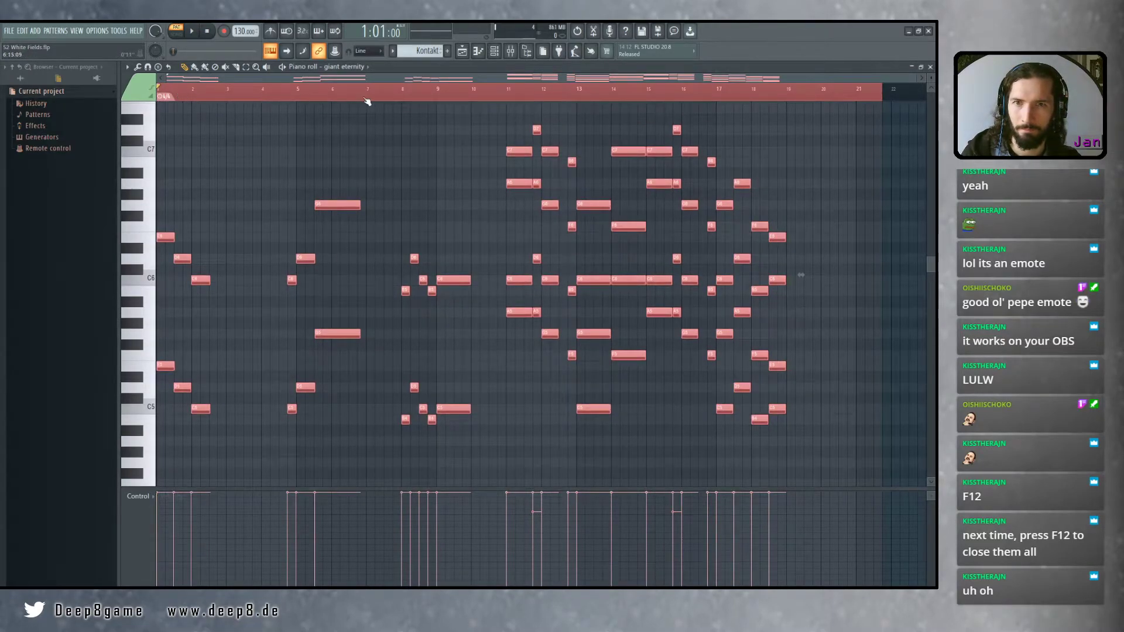
pyautogui.click(221, 98)
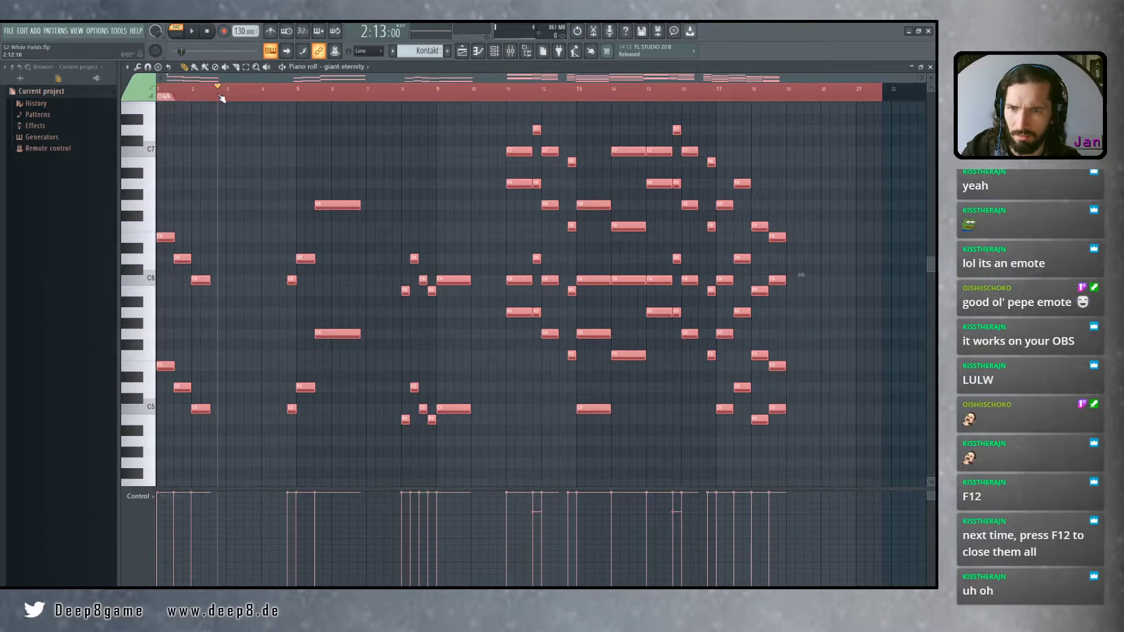
pyautogui.hotkey('ctrl', 'd')
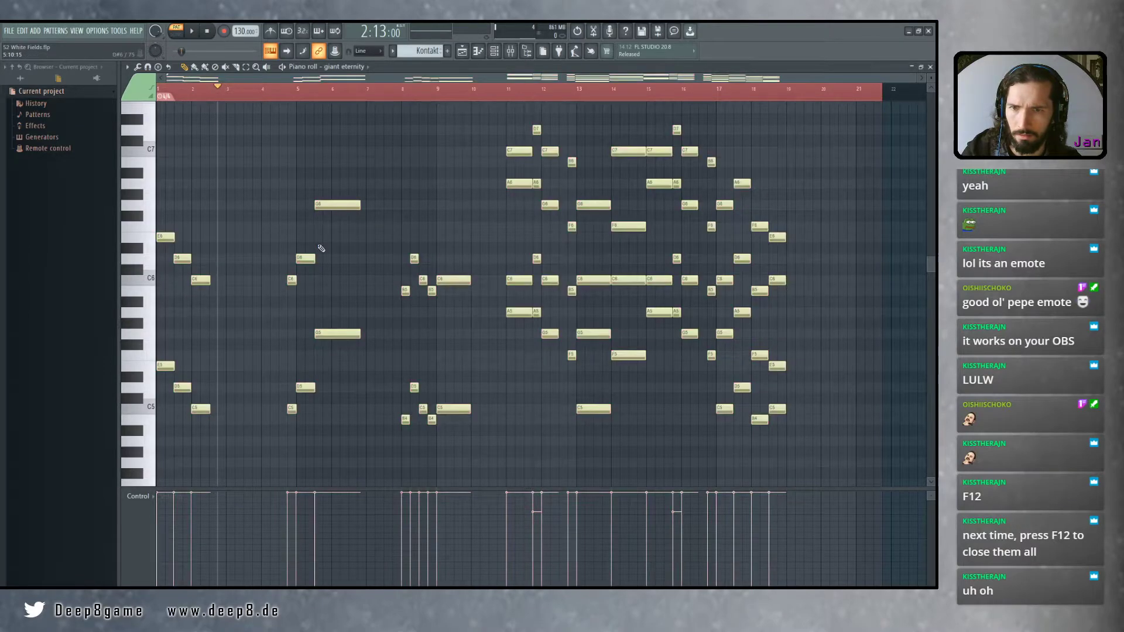
# Play back the imported melody from the start and again from just before bar 5
pyautogui.press('space')
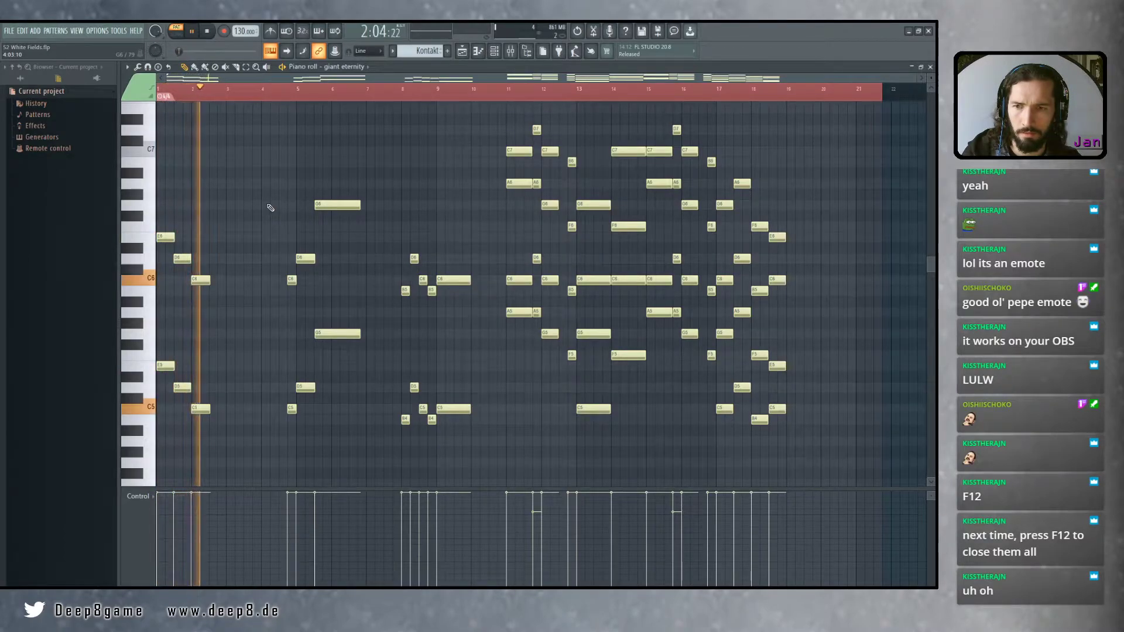
pyautogui.press('space')
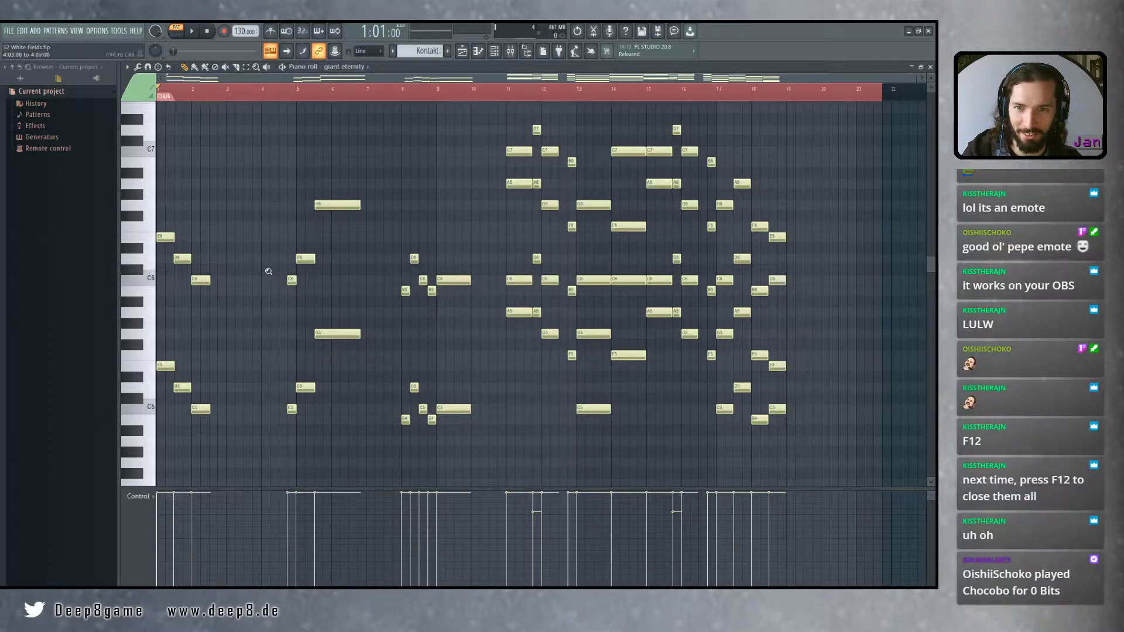
pyautogui.scroll(2, 269, 271)
pyautogui.scroll(-4, 269, 303)
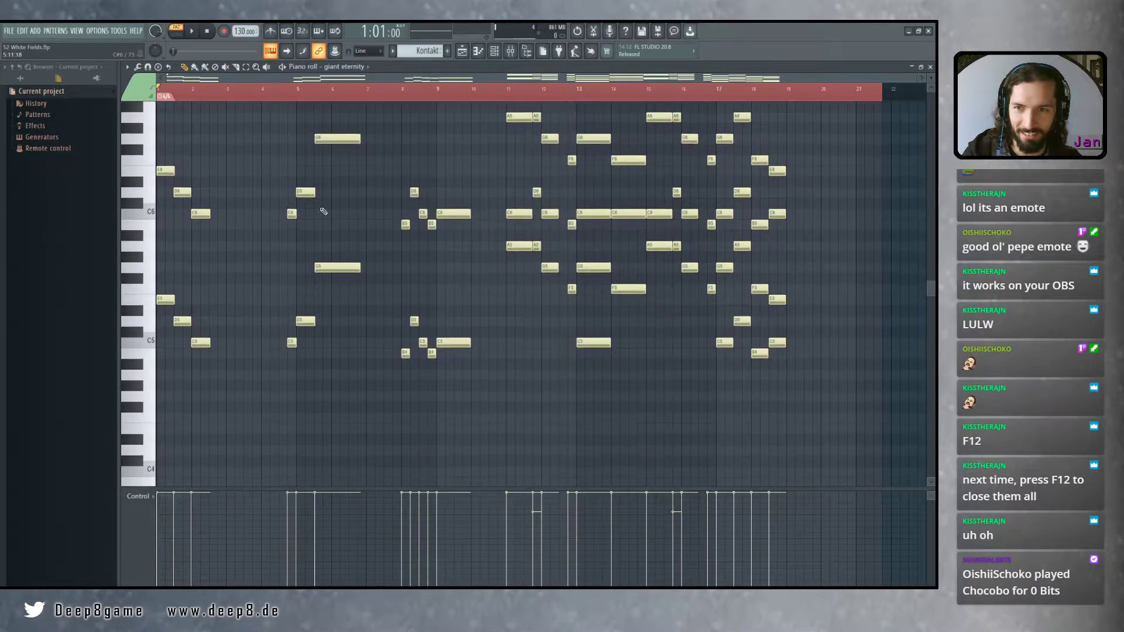
pyautogui.press('space')
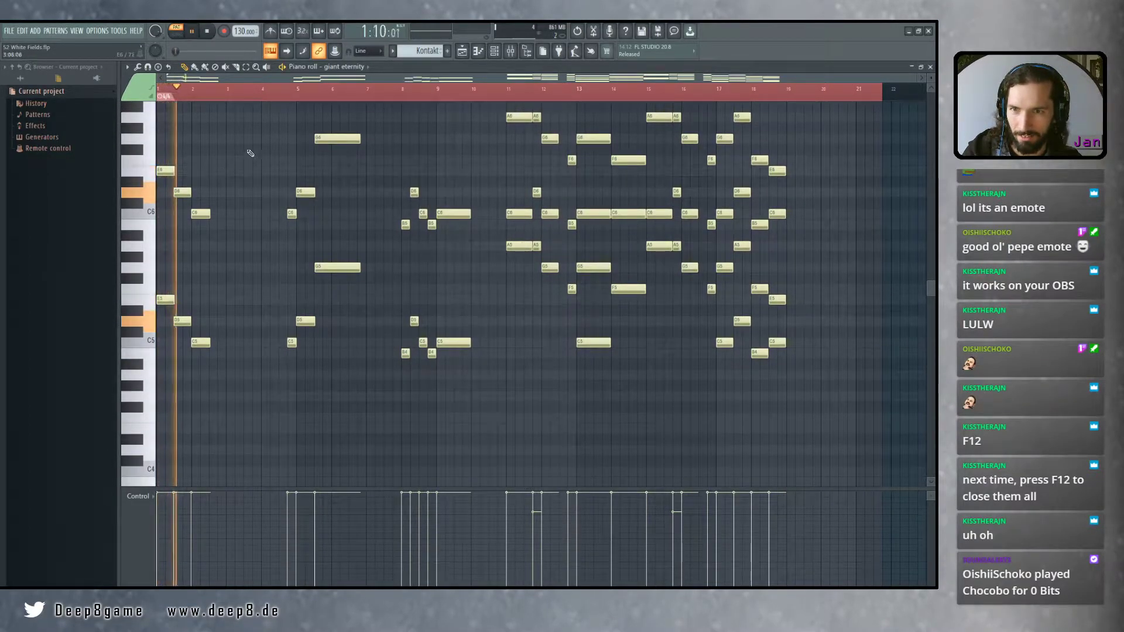
pyautogui.click(289, 91)
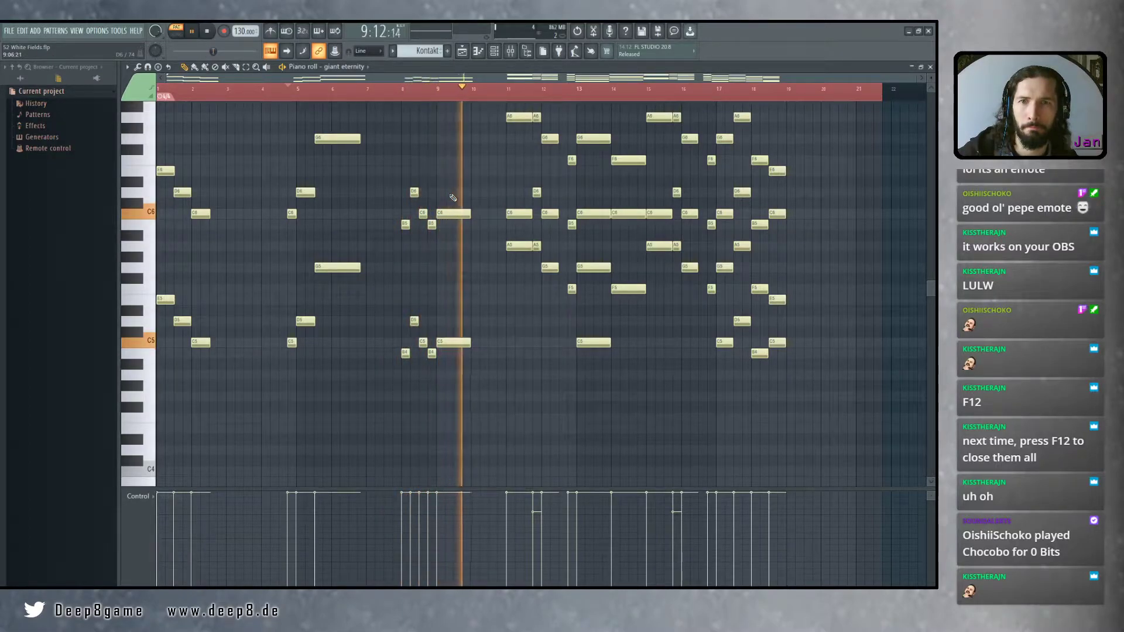
pyautogui.press('space')
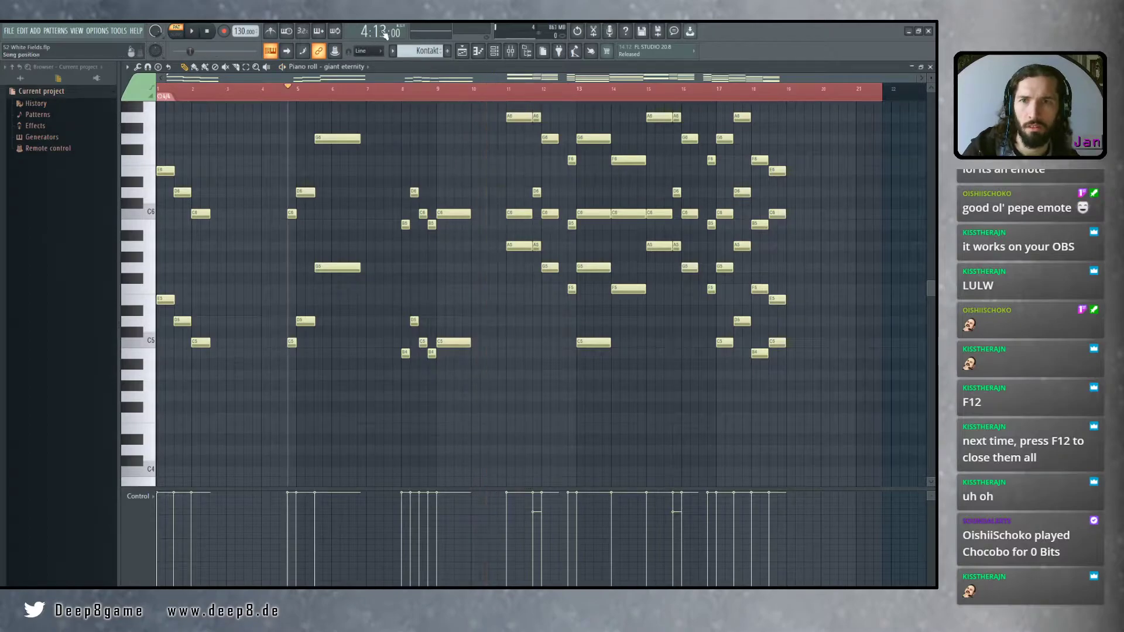
# Set the song position display to Minute, Second, Centisecond and return to the playlist after a short playback
pyautogui.click(382, 31)
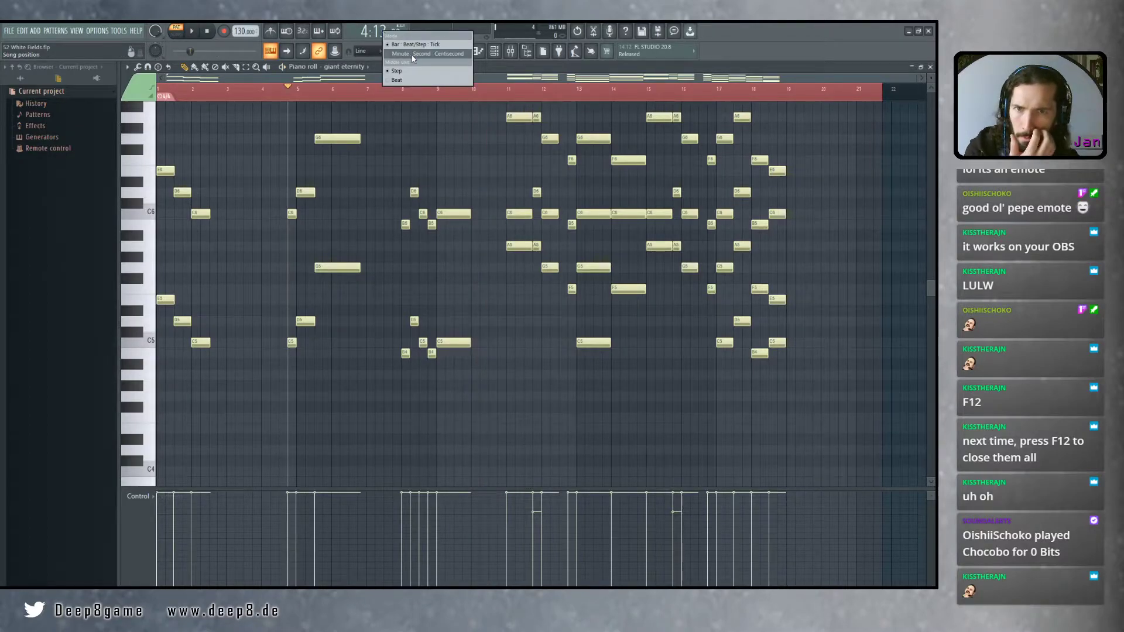
pyautogui.click(427, 54)
pyautogui.press('space')
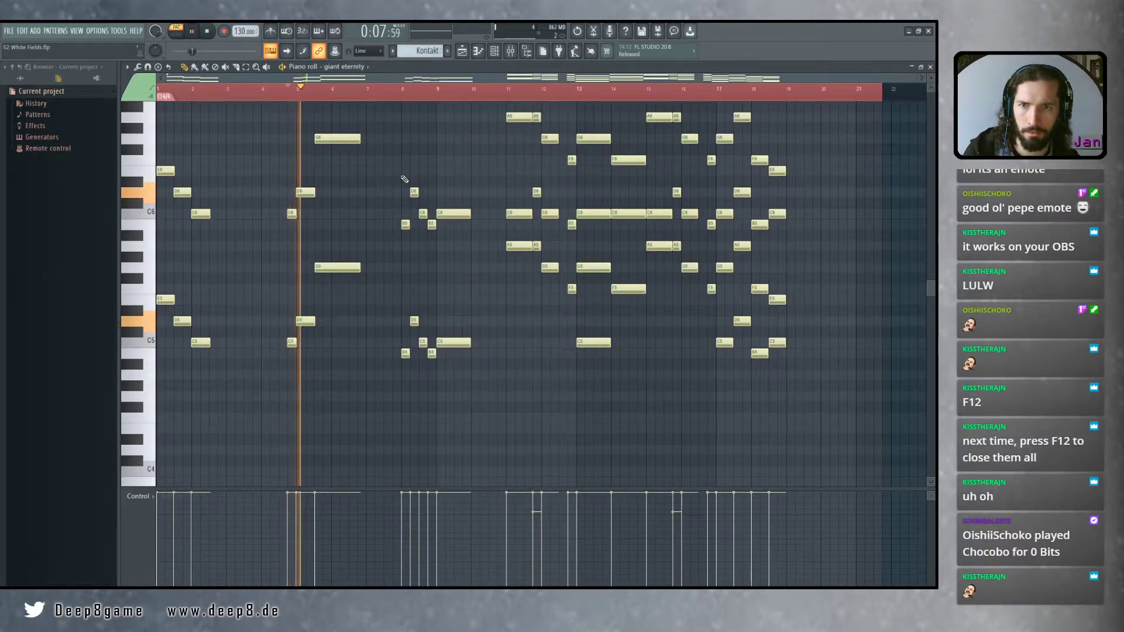
pyautogui.press('space')
pyautogui.press('F5')
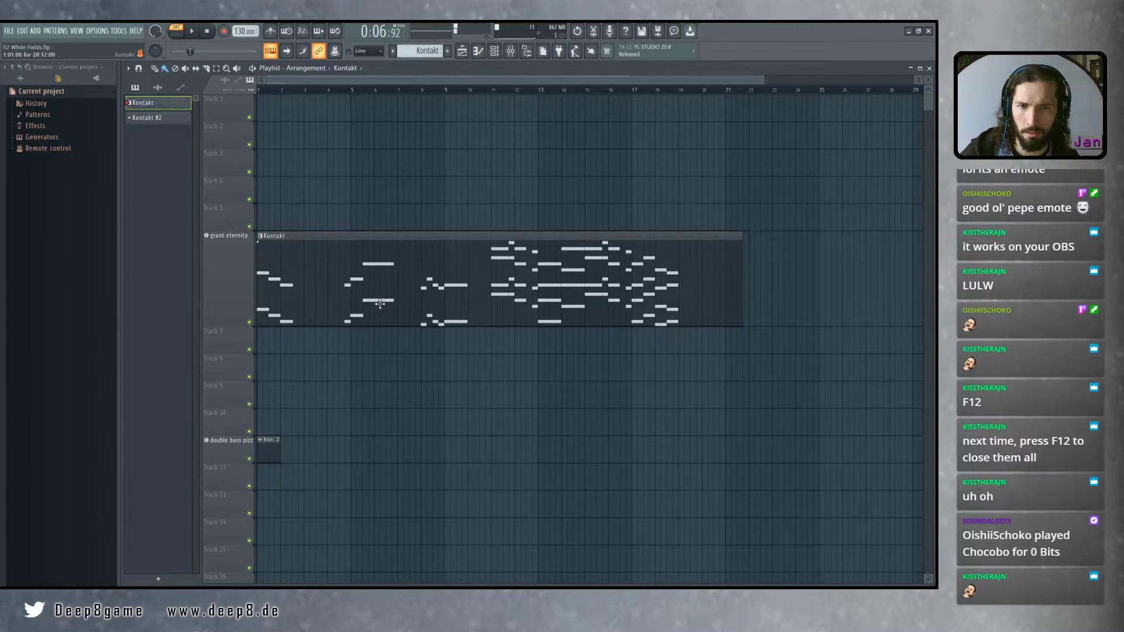
# Enlarge the giant eternity track and open its melody clip in the piano roll, showing it from bar 1
pyautogui.moveTo(236, 327); pyautogui.dragTo(236, 362)
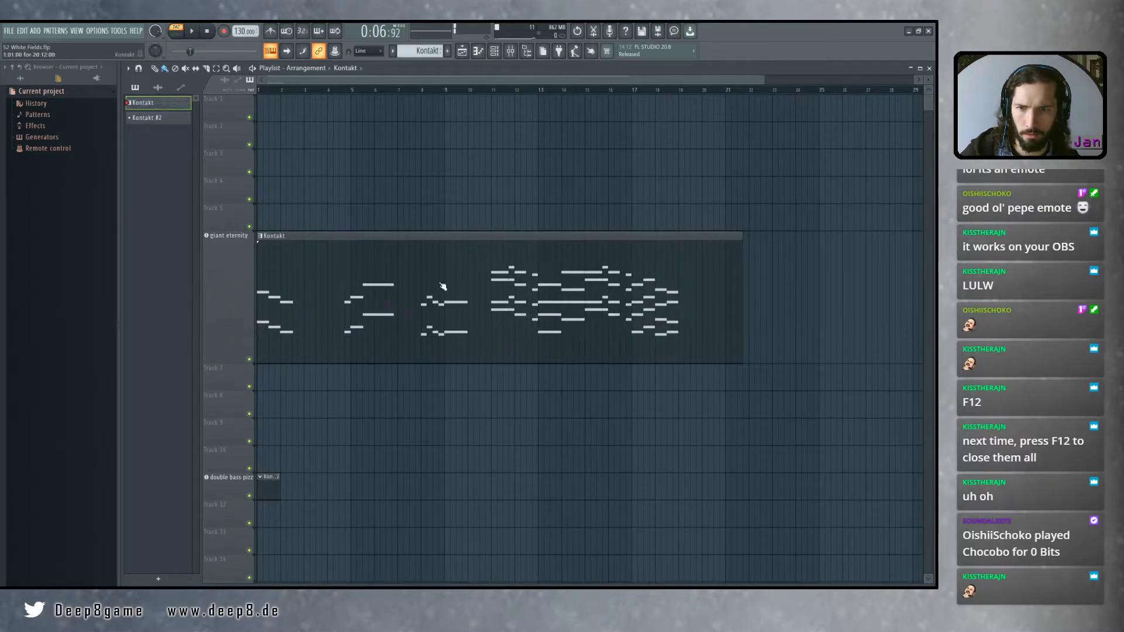
pyautogui.doubleClick(437, 282)
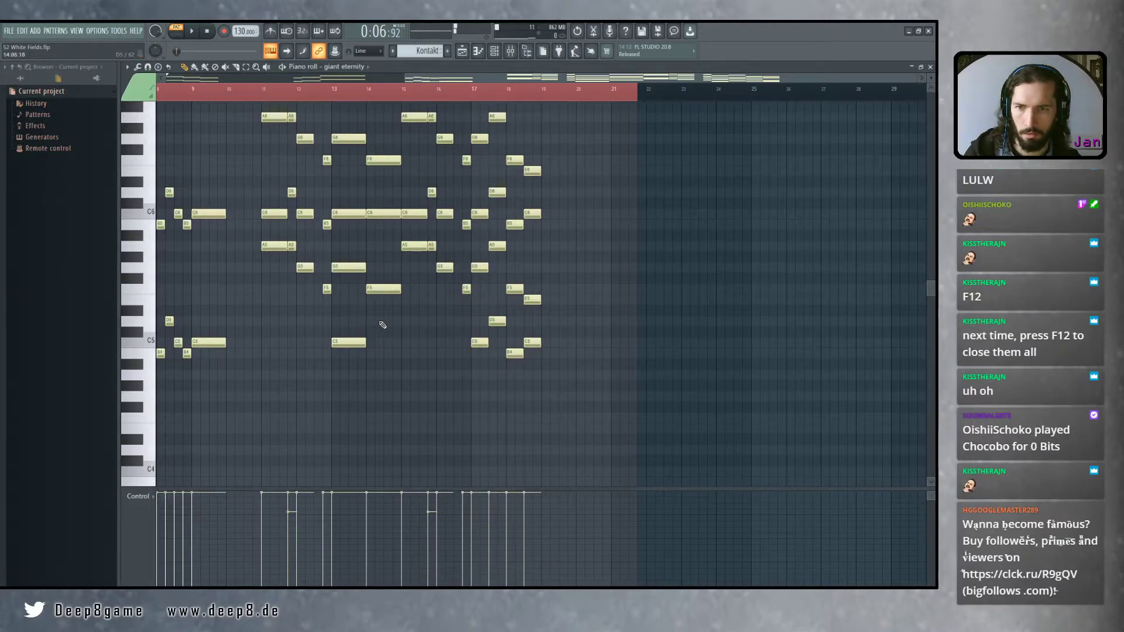
pyautogui.hscroll(-5, 380, 324)
pyautogui.scroll(3, 418, 387)
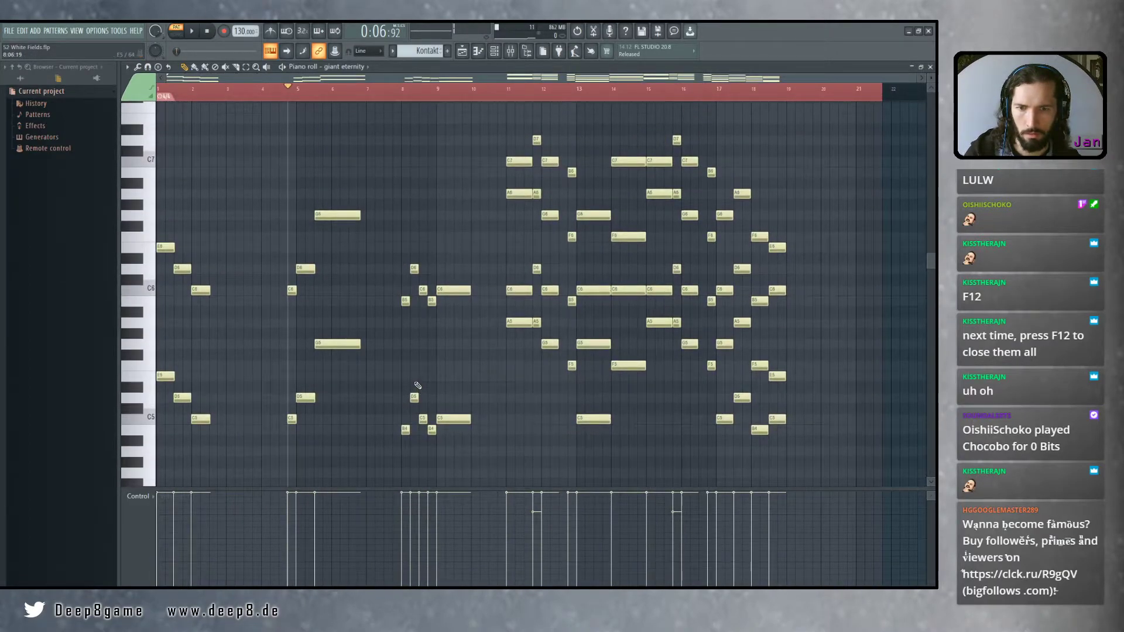
# Play back the giant eternity melody twice from just before bar 5
pyautogui.press('space')
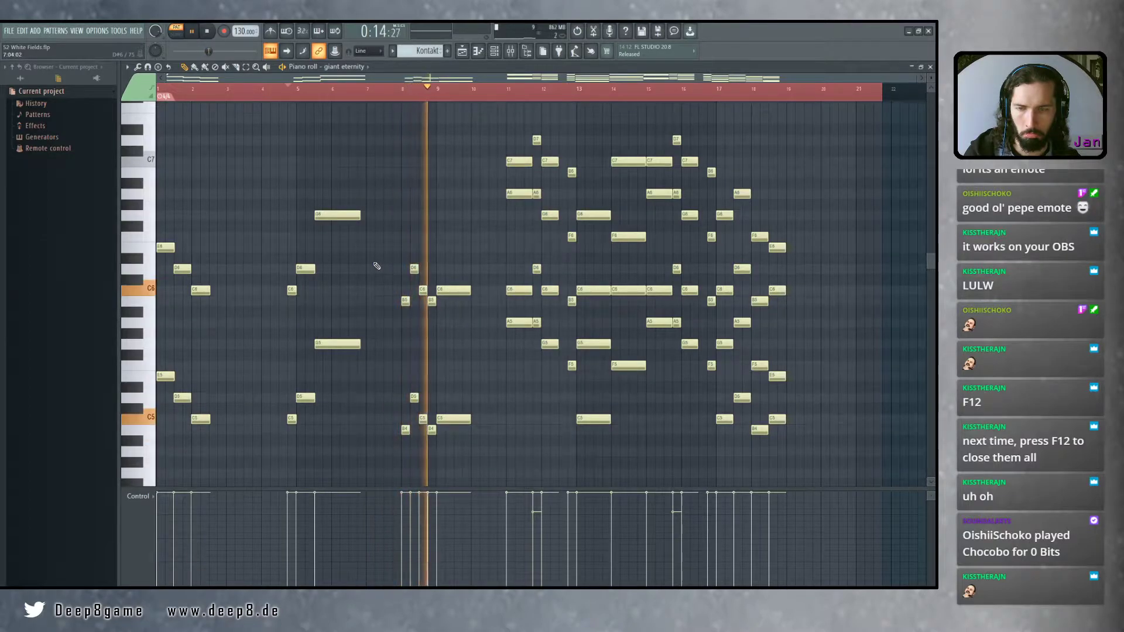
pyautogui.press('space')
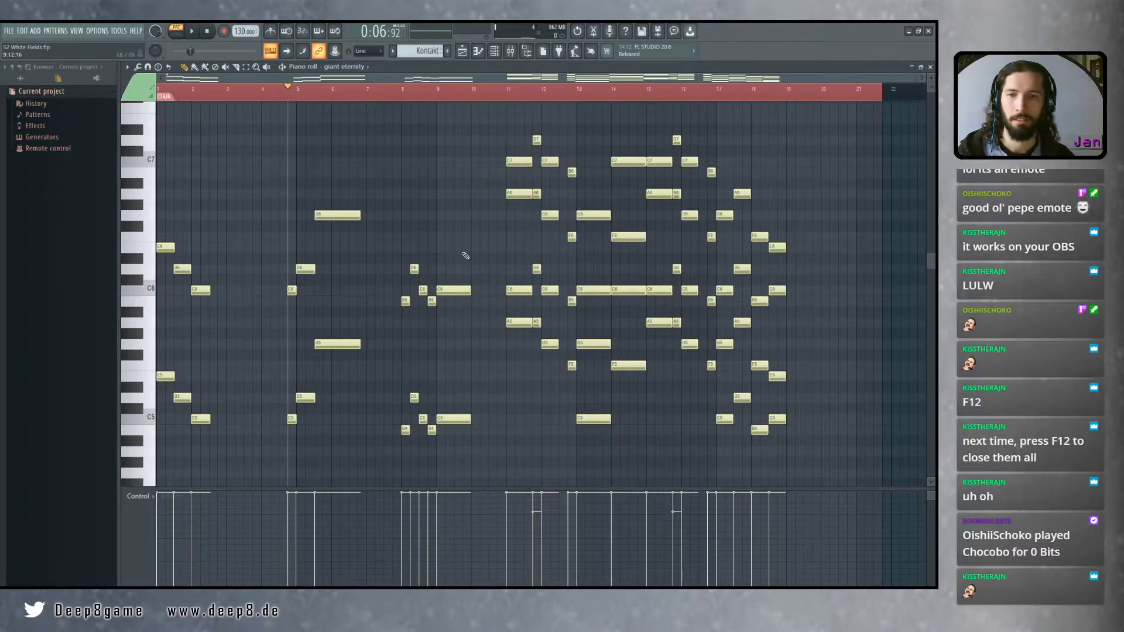
pyautogui.moveTo(491, 248); pyautogui.dragTo(555, 232)
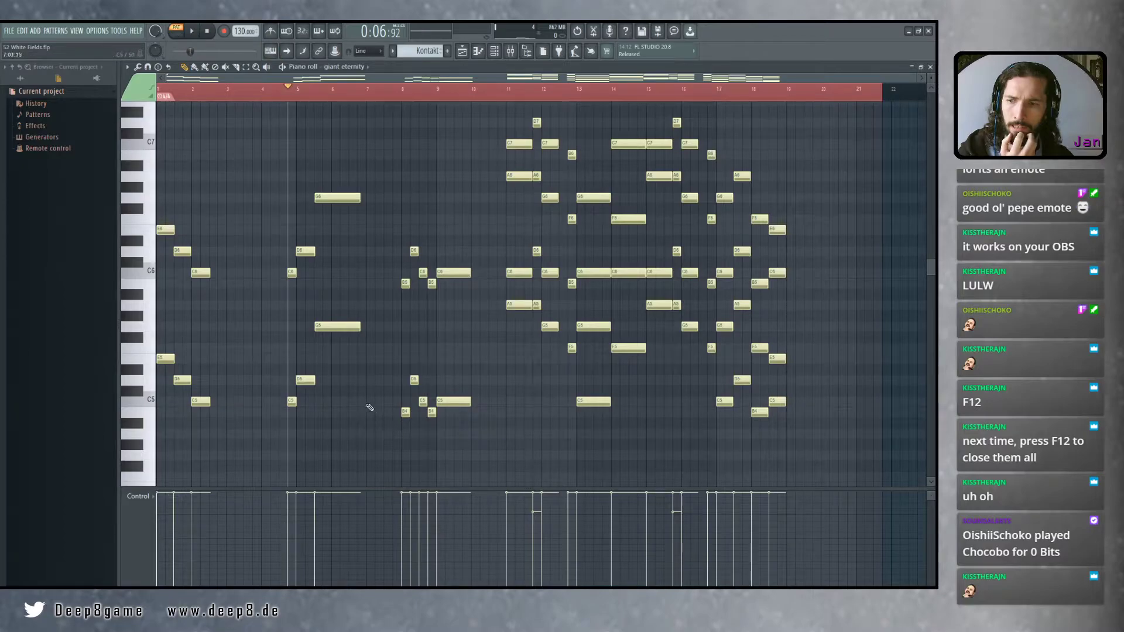
pyautogui.press('space')
pyautogui.press('space')
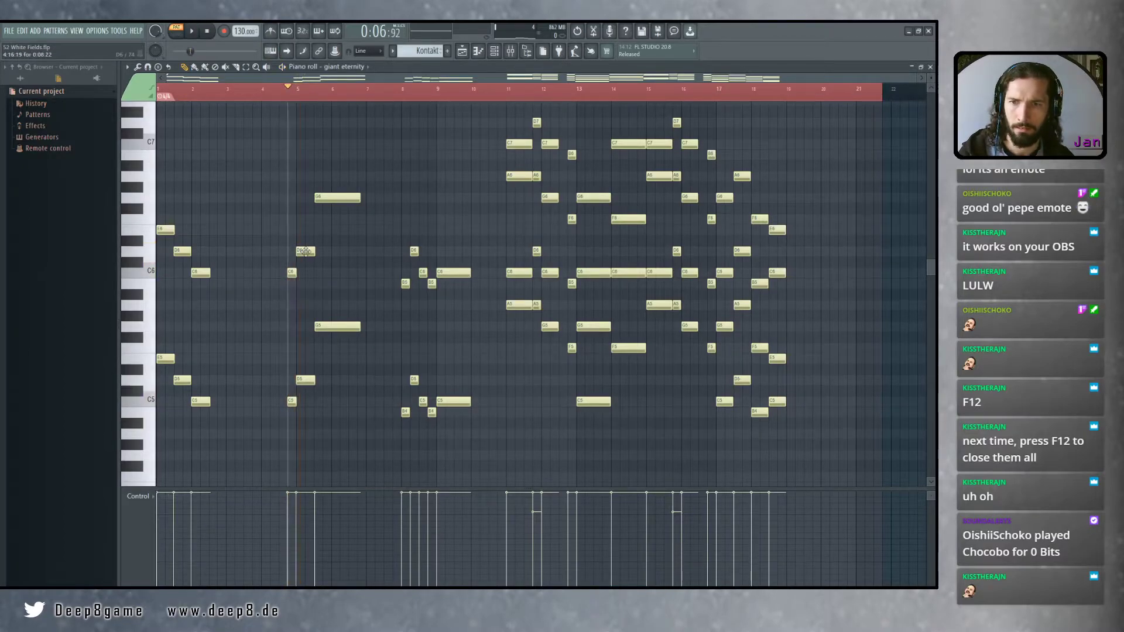
# Inspect the properties of the D6 note at bar 5 and the piano roll's color group list, keeping group 14
pyautogui.doubleClick(306, 253)
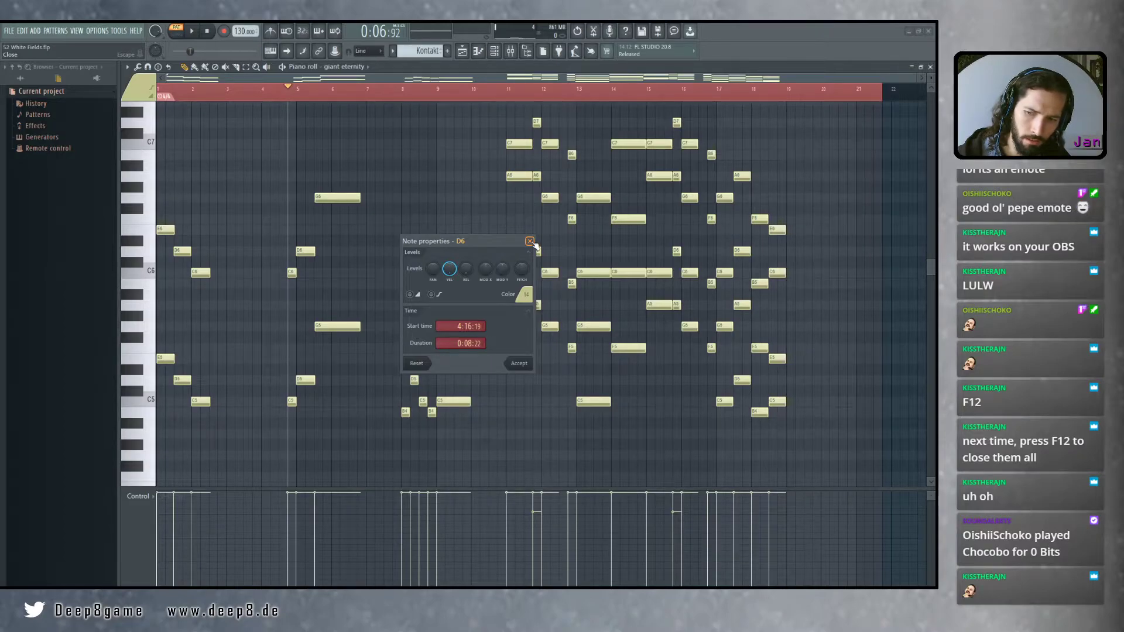
pyautogui.click(530, 241)
pyautogui.scroll(3, 249, 253)
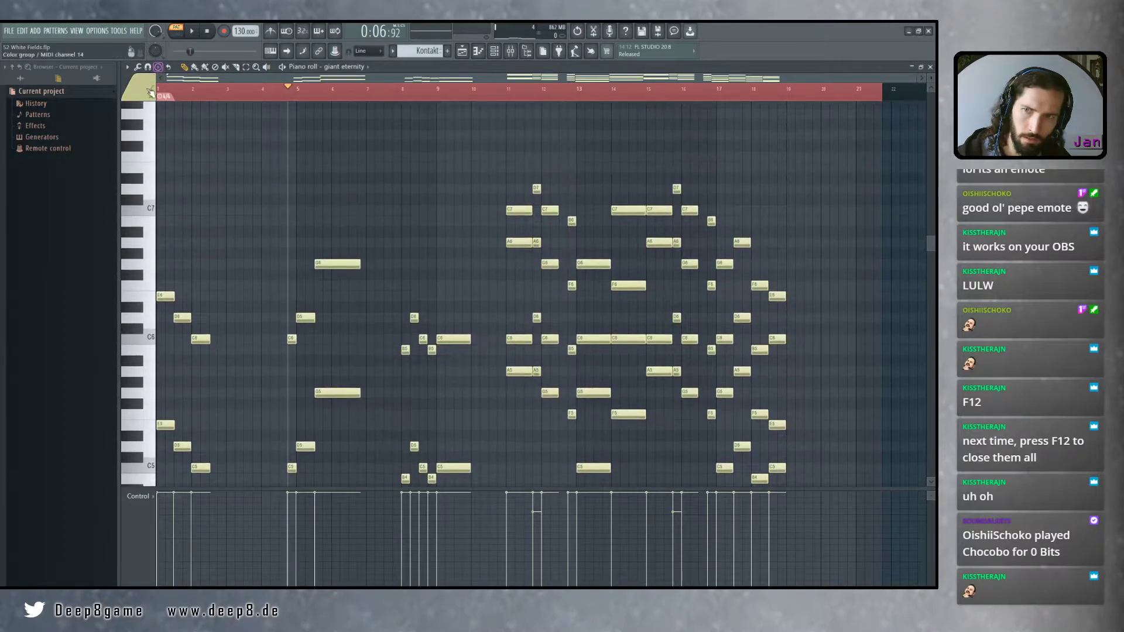
pyautogui.click(145, 91)
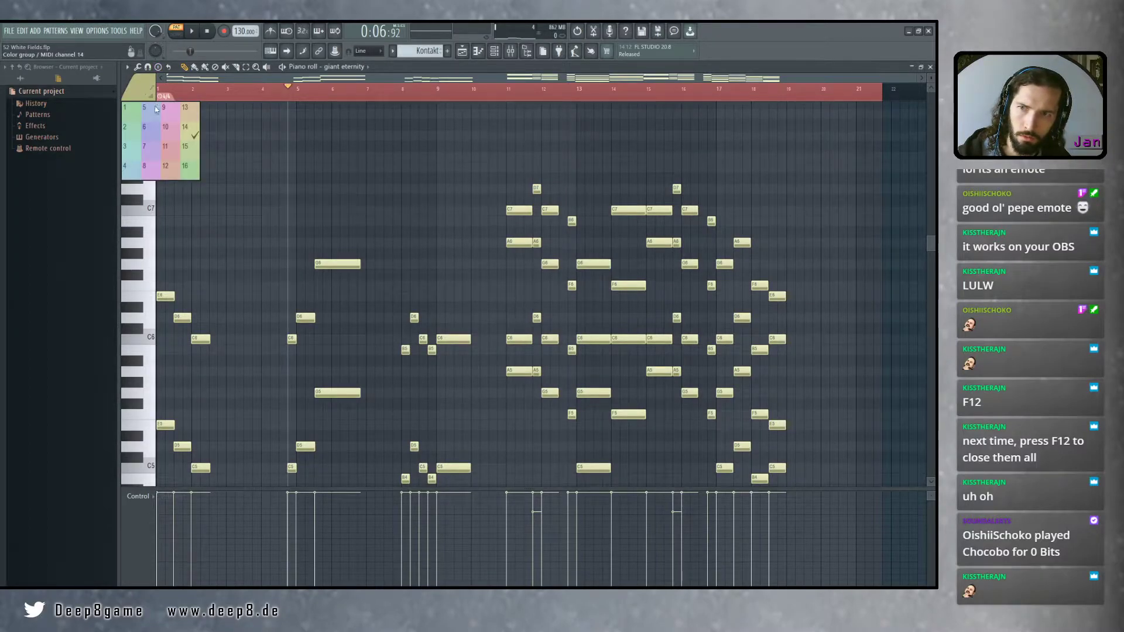
pyautogui.click(185, 126)
pyautogui.click(134, 87)
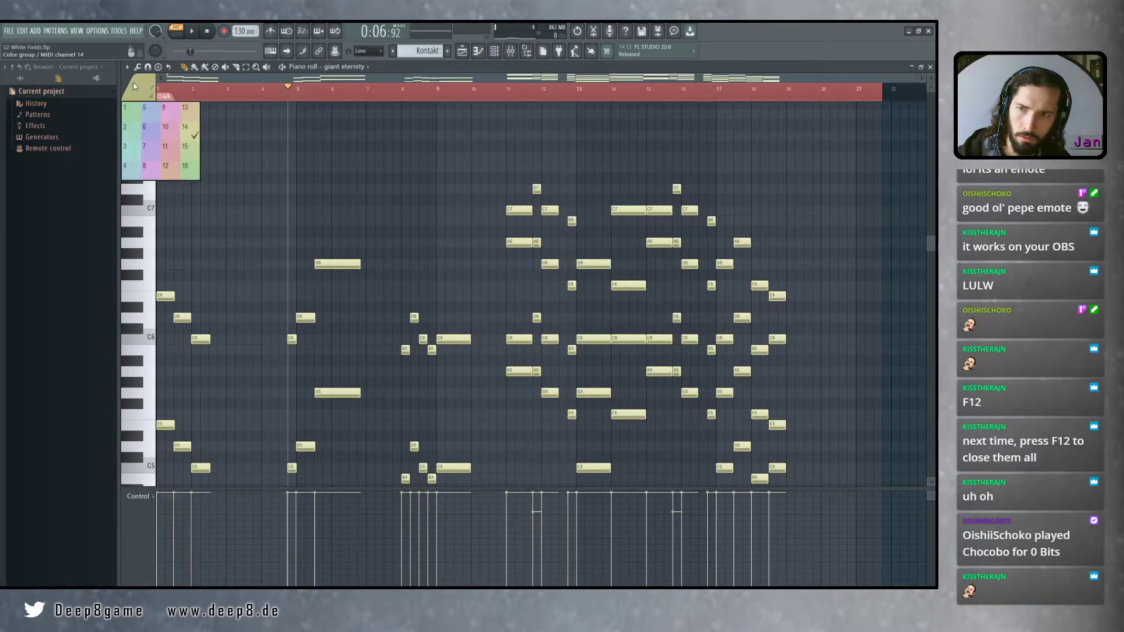
# Audition several piano keys, turn on the typing keyboard to piano function and pause the background music
pyautogui.click(138, 263)
pyautogui.click(138, 263)
pyautogui.click(139, 287)
pyautogui.click(138, 281)
pyautogui.click(140, 287)
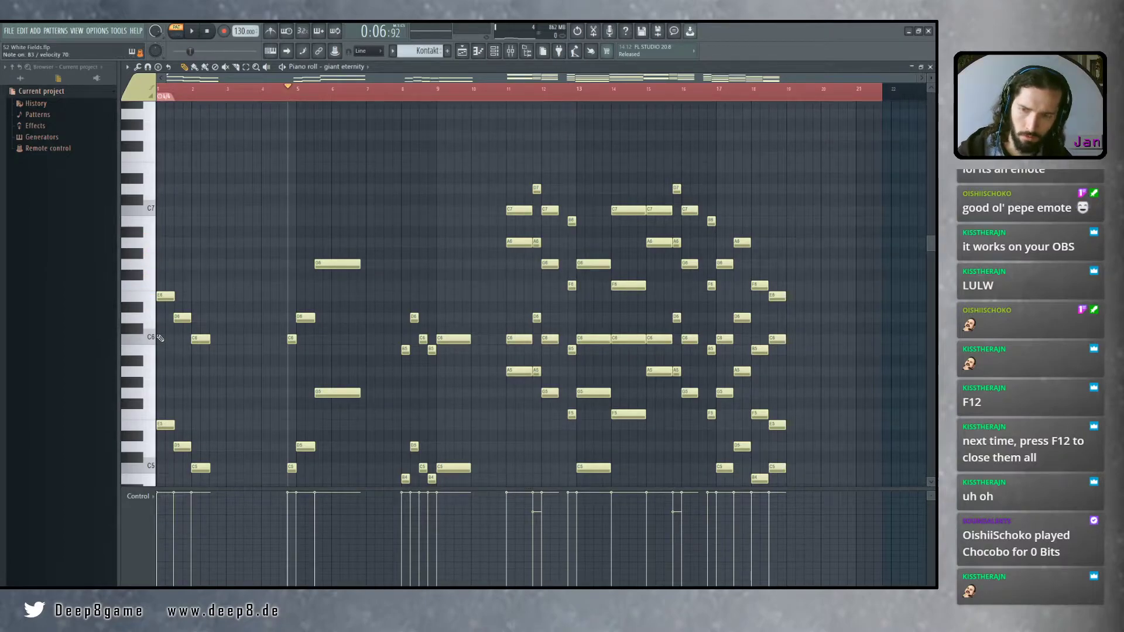
pyautogui.click(270, 51)
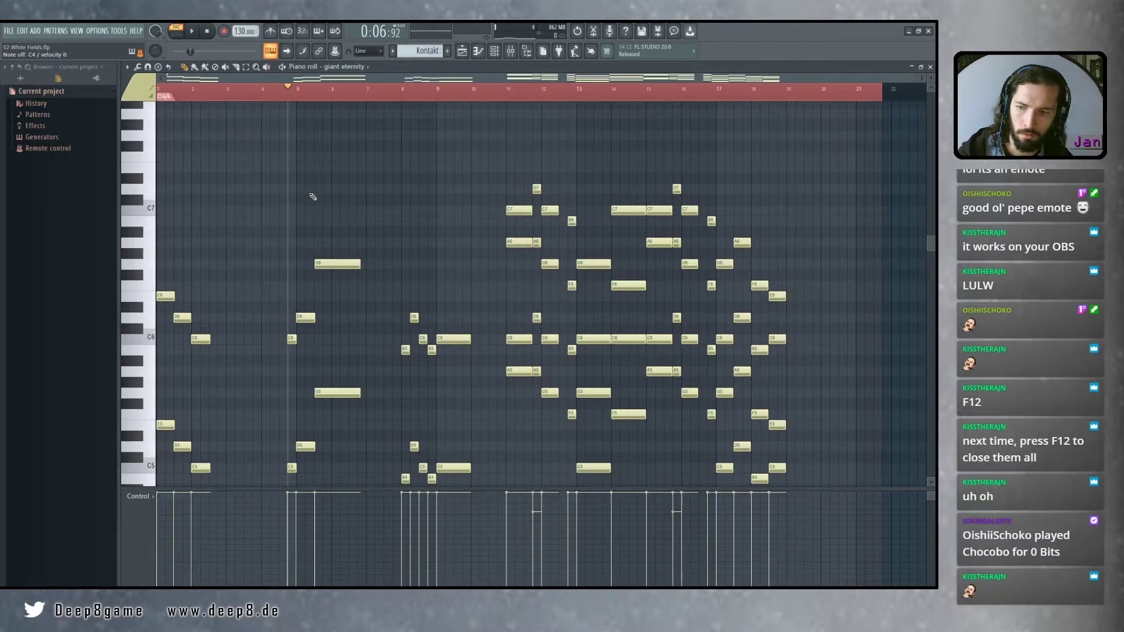
pyautogui.press('XF86AudioPlay')
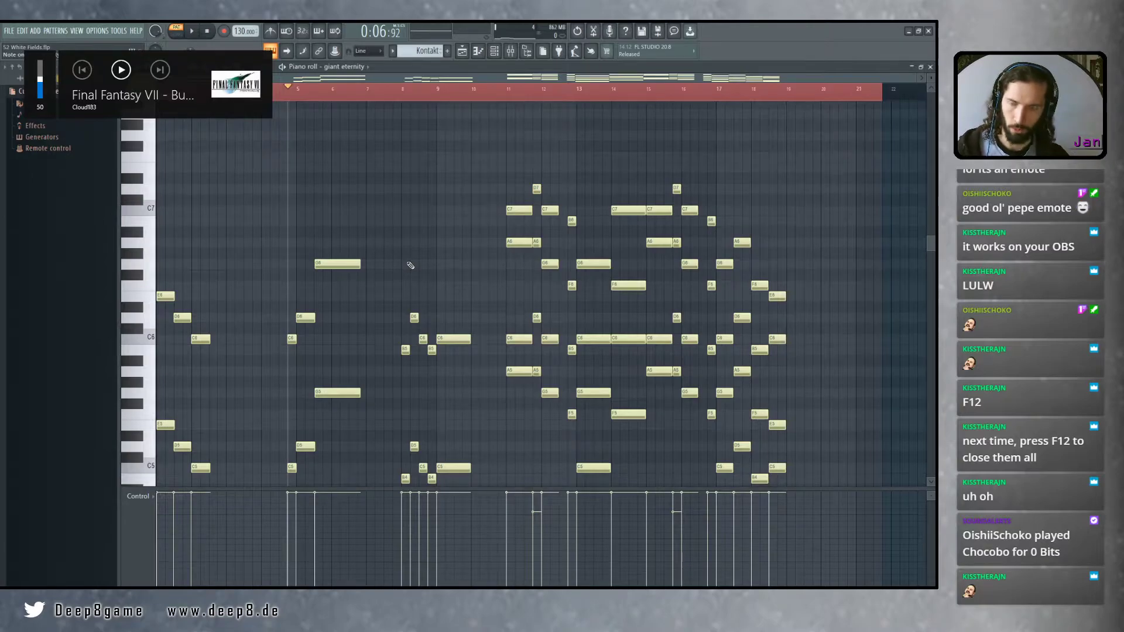
# Return from the piano roll to the playlist and switch playback to song mode
pyautogui.scroll(-2, 463, 261)
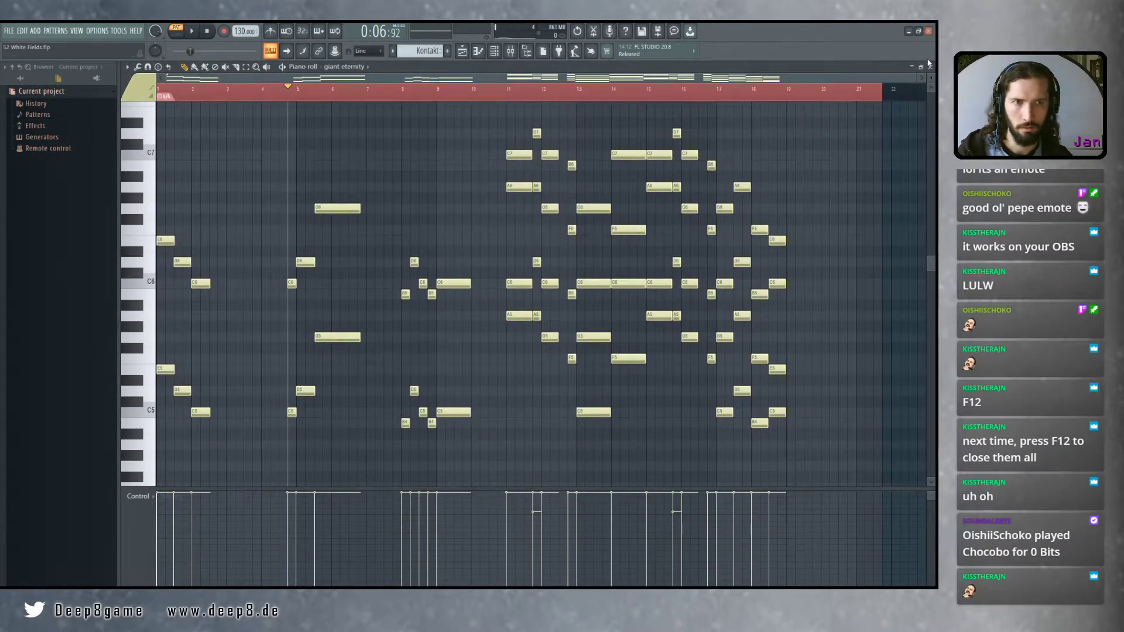
pyautogui.click(930, 66)
pyautogui.scroll(-1, 386, 249)
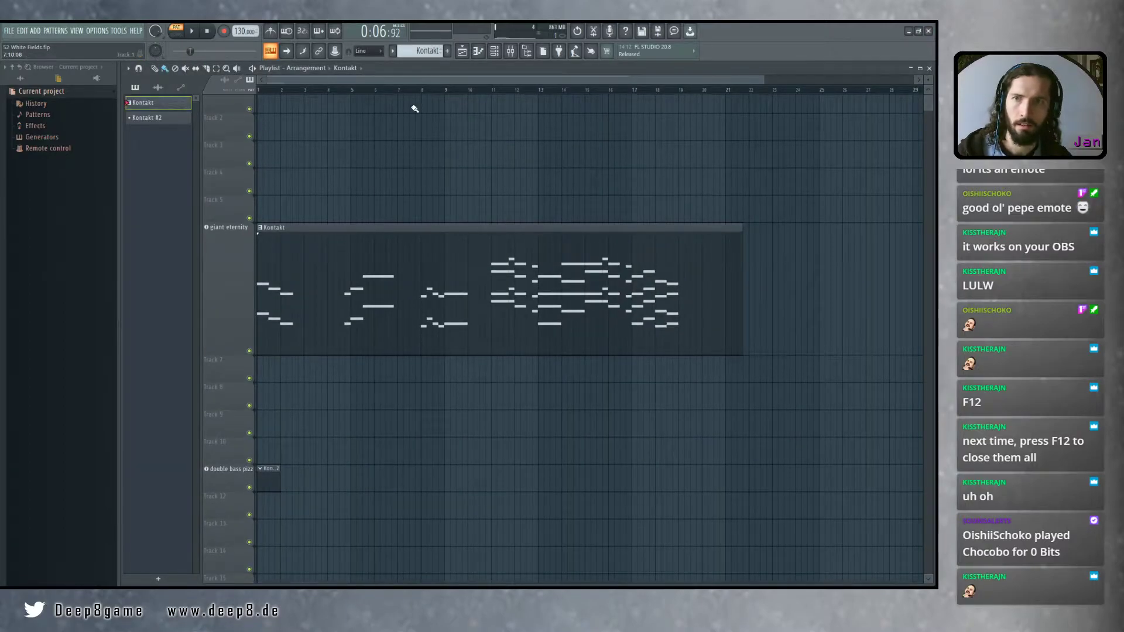
pyautogui.click(176, 32)
pyautogui.press('space')
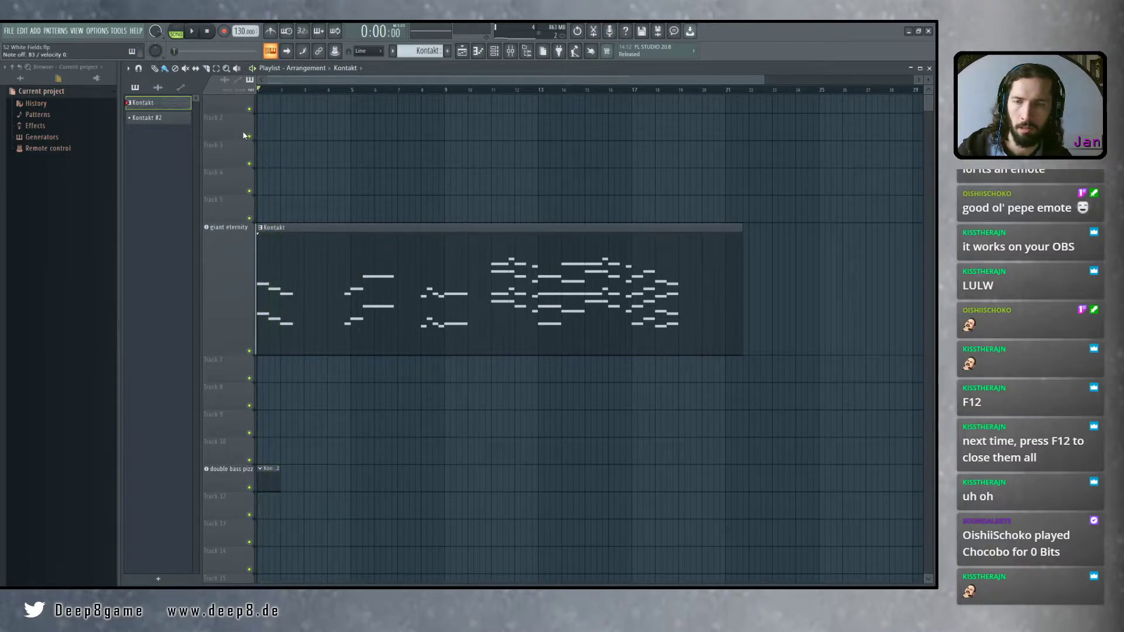
# View the giant eternity track's Kontakt instrument, and quit FL Studio with the changes to 52 White Fields.flp saved
pyautogui.click(241, 269)
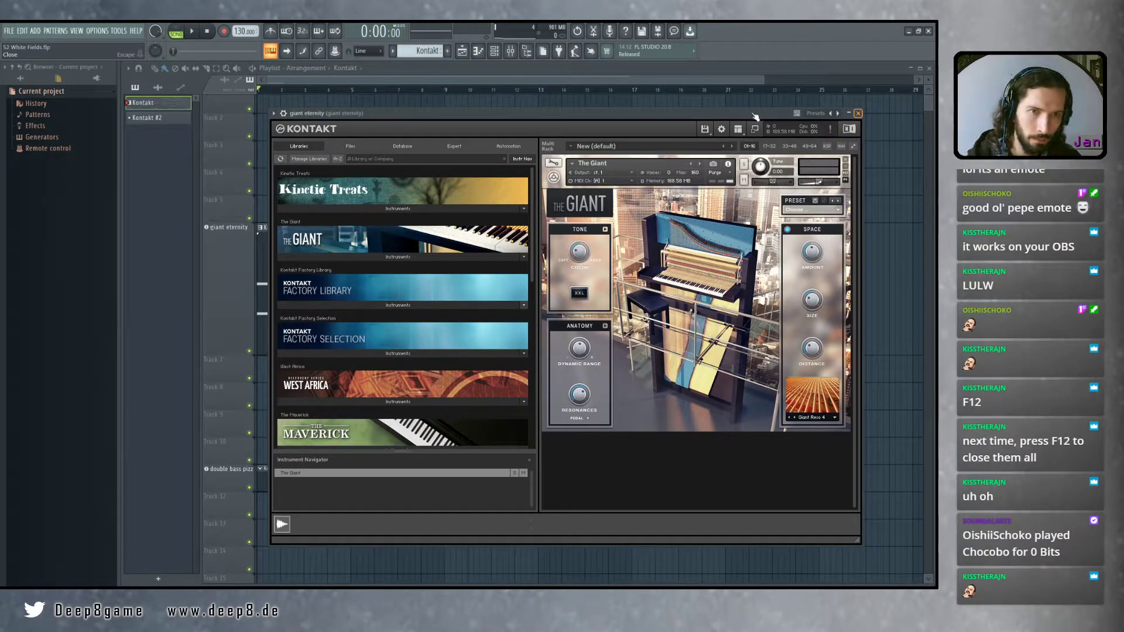
pyautogui.press('Escape')
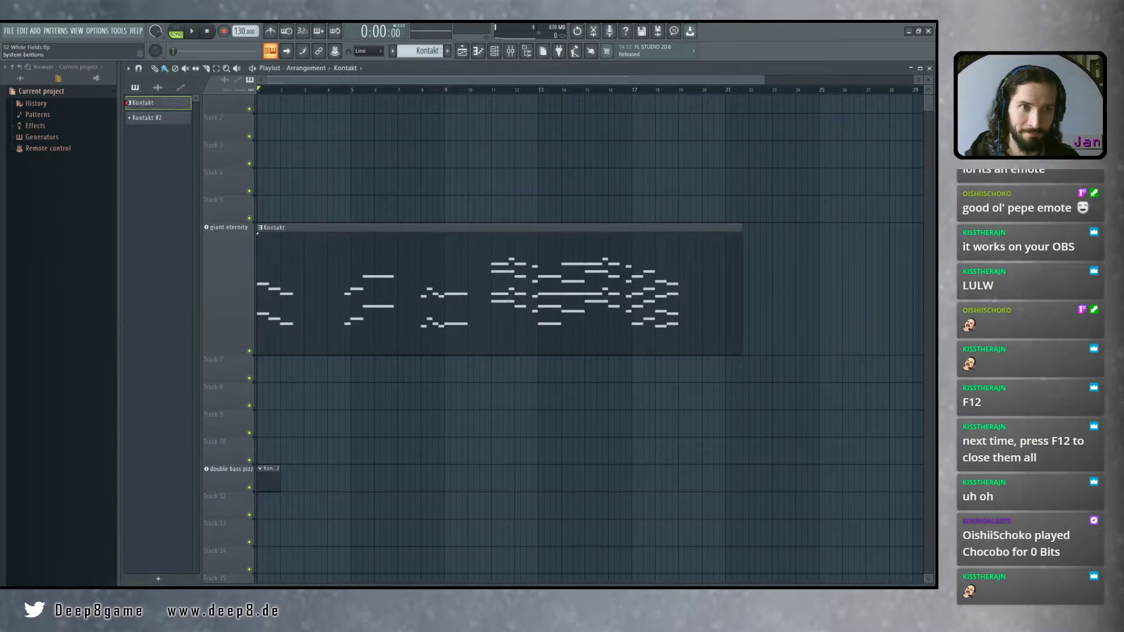
pyautogui.click(929, 31)
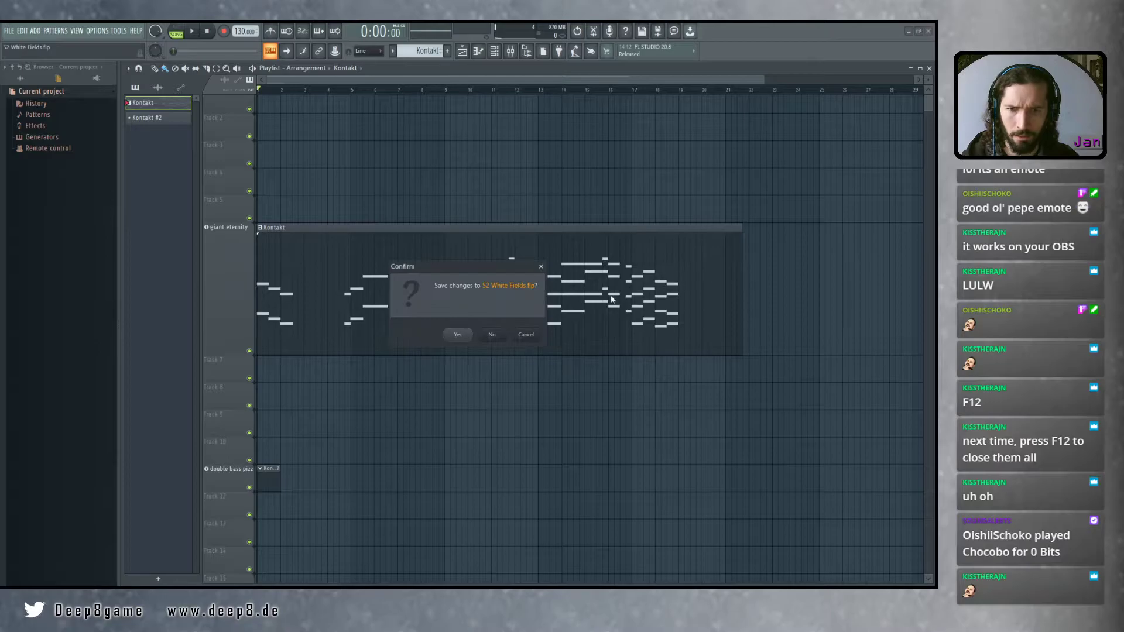
pyautogui.click(458, 336)
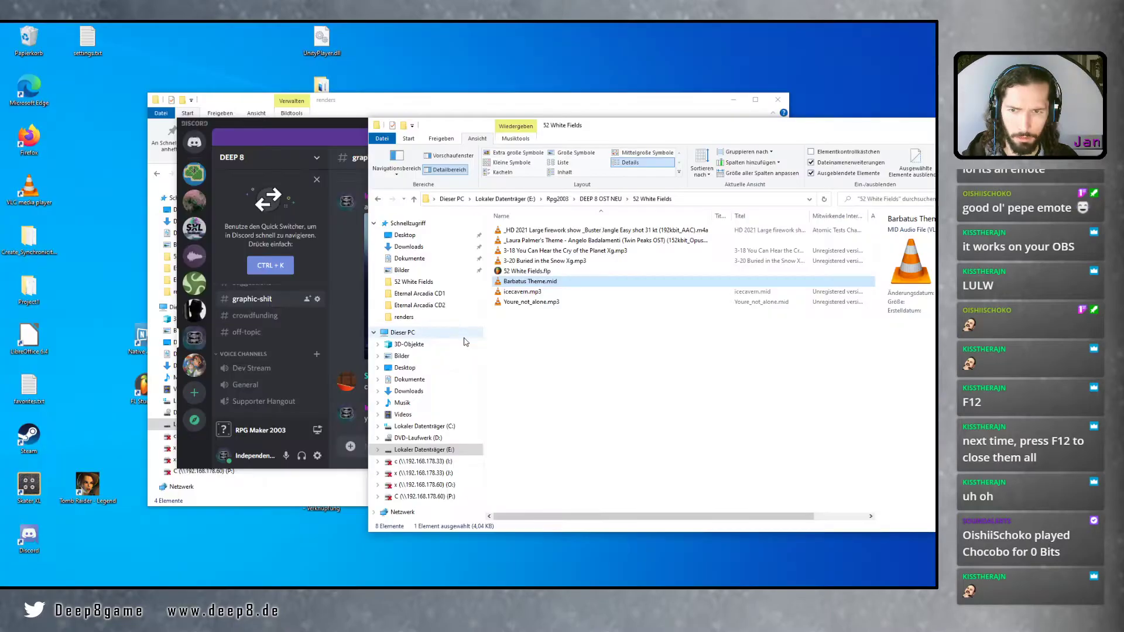
# Relaunch FL Studio from the desktop and reopen the recent project 52 White Fields.flp
pyautogui.press('super+d')
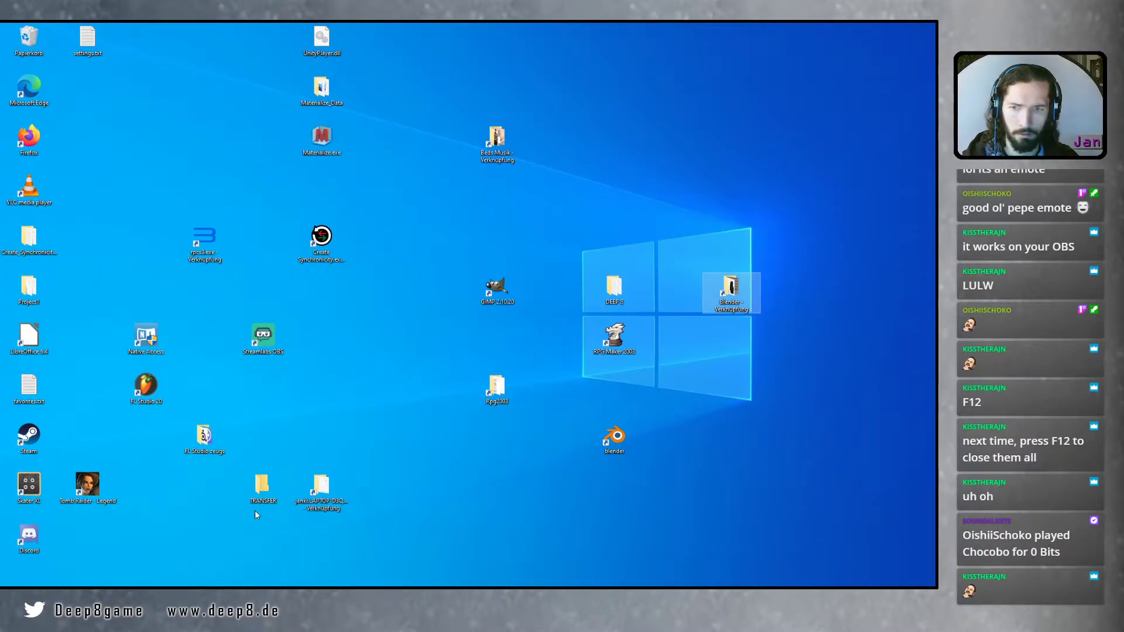
pyautogui.doubleClick(146, 386)
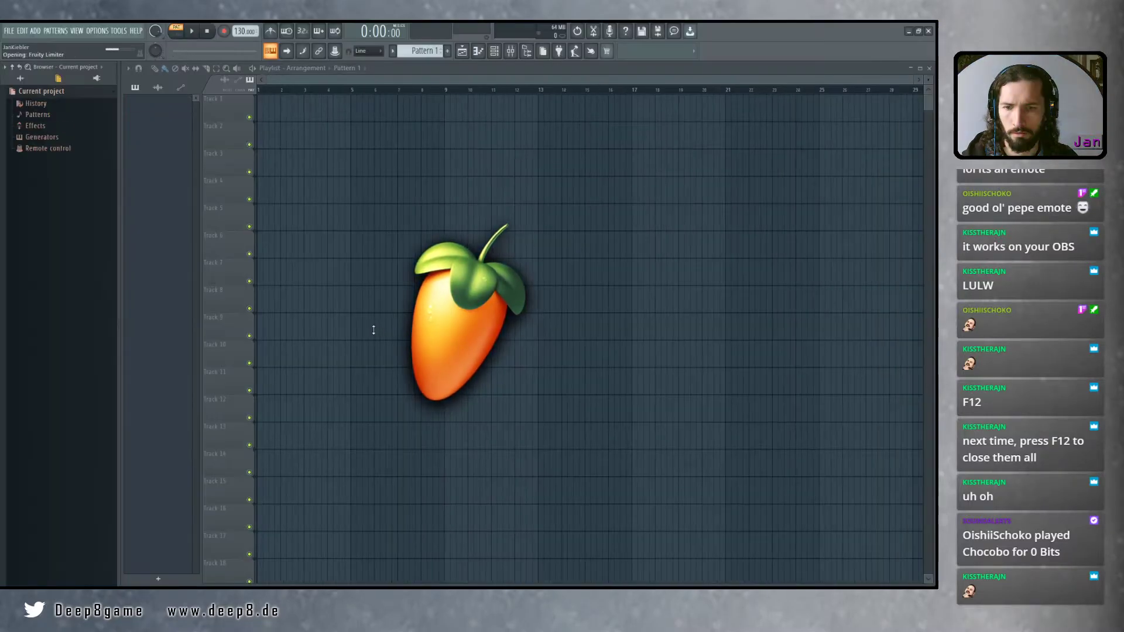
pyautogui.click(9, 30)
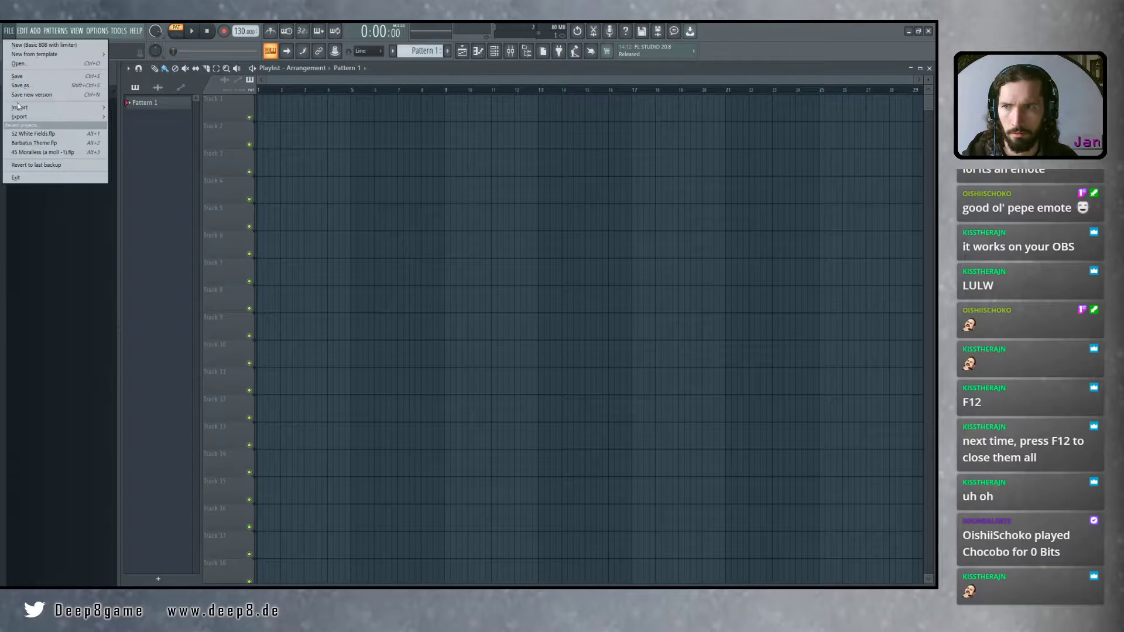
pyautogui.click(35, 133)
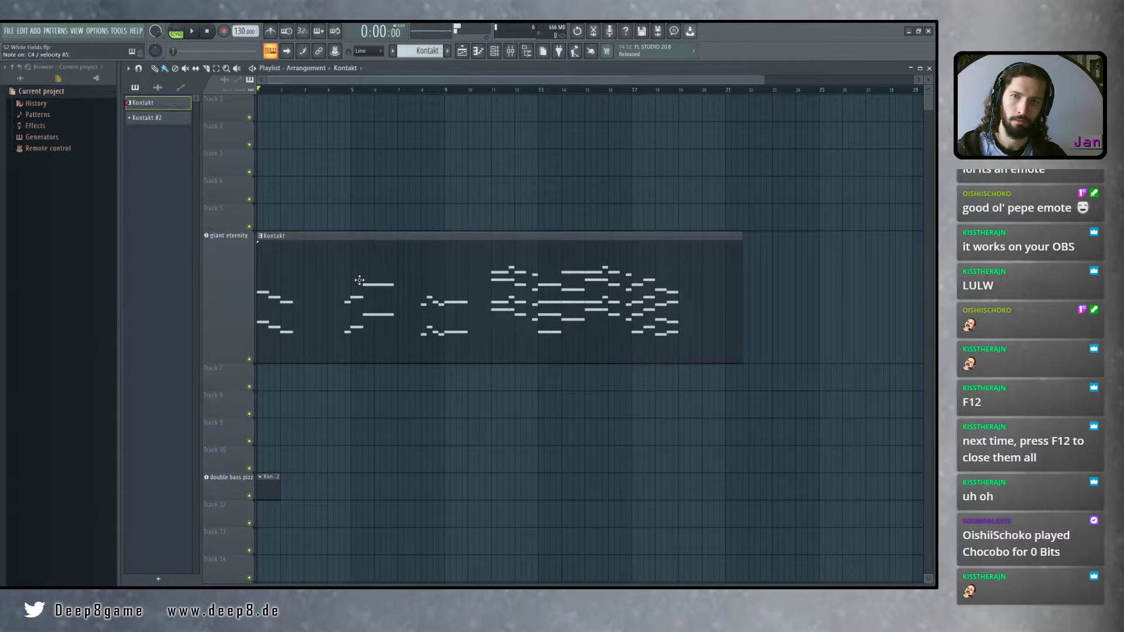
# During song playback, enlarge the double bass pizz track and extend its Kontakt #2 clip slightly past the giant eternity clip's end
pyautogui.press('space')
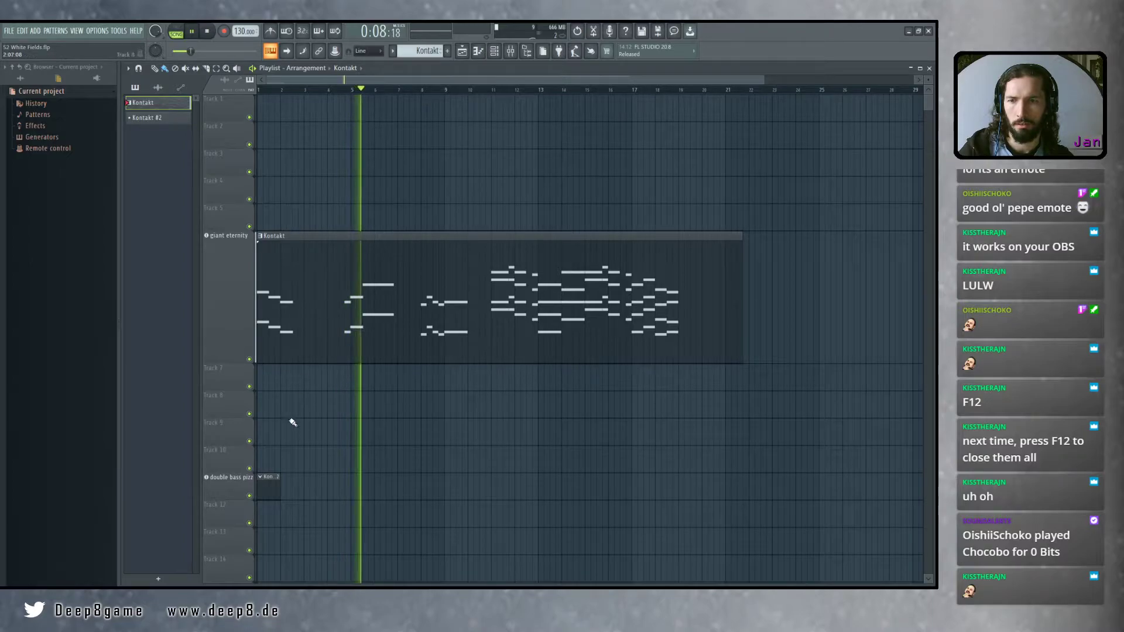
pyautogui.moveTo(234, 499); pyautogui.dragTo(233, 519)
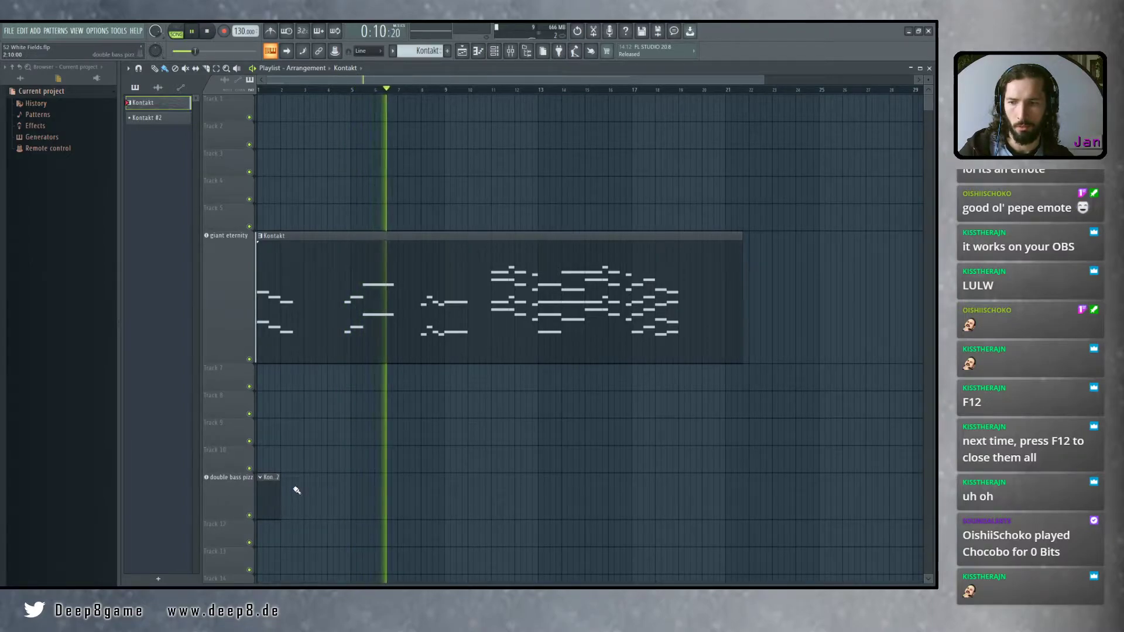
pyautogui.moveTo(281, 477); pyautogui.dragTo(766, 471)
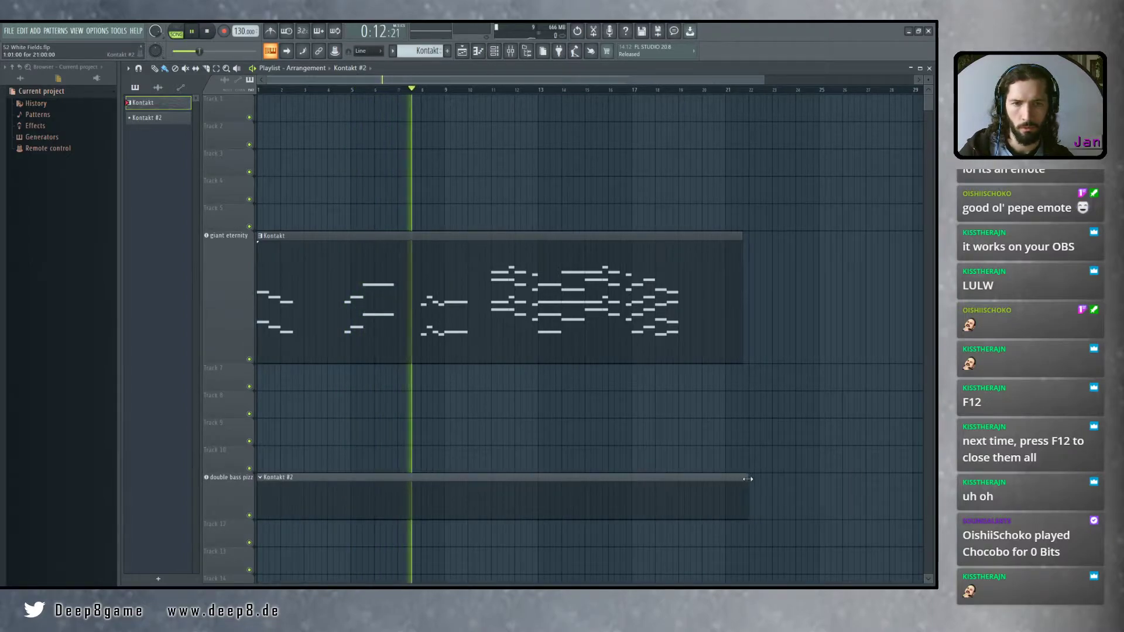
pyautogui.press('space')
# Open the giant eternity clip in the piano roll and bring the whole melody into view
pyautogui.doubleClick(455, 288)
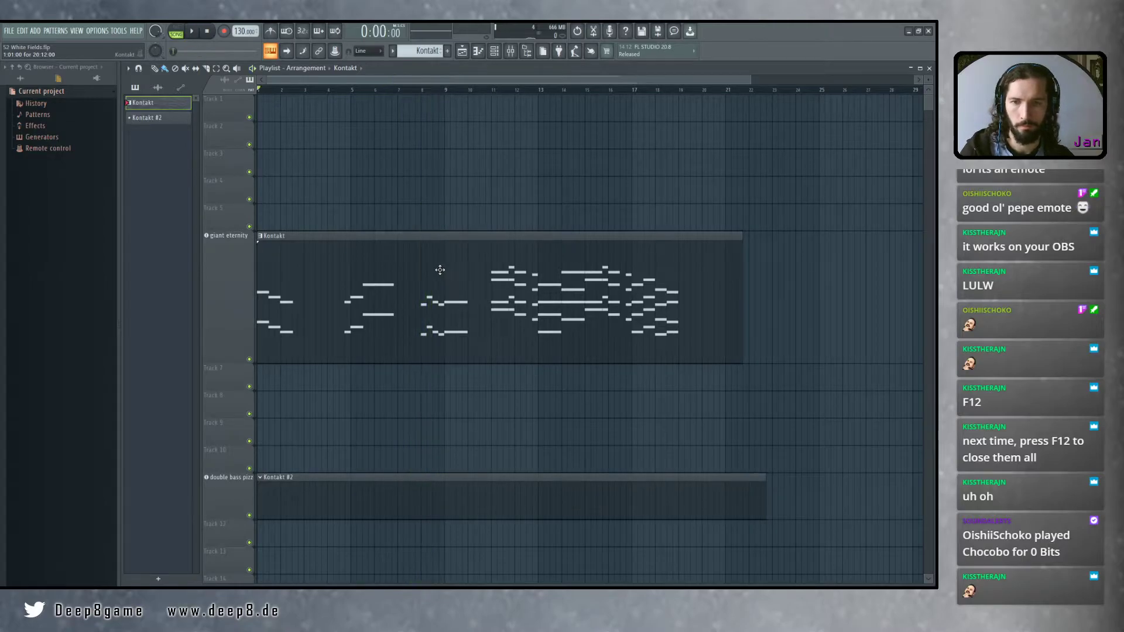
pyautogui.moveTo(422, 334)
pyautogui.mouseDown()
pyautogui.moveTo(449, 283)
pyautogui.moveTo(441, 325)
pyautogui.mouseUp()
pyautogui.scroll(-1, 454, 291)
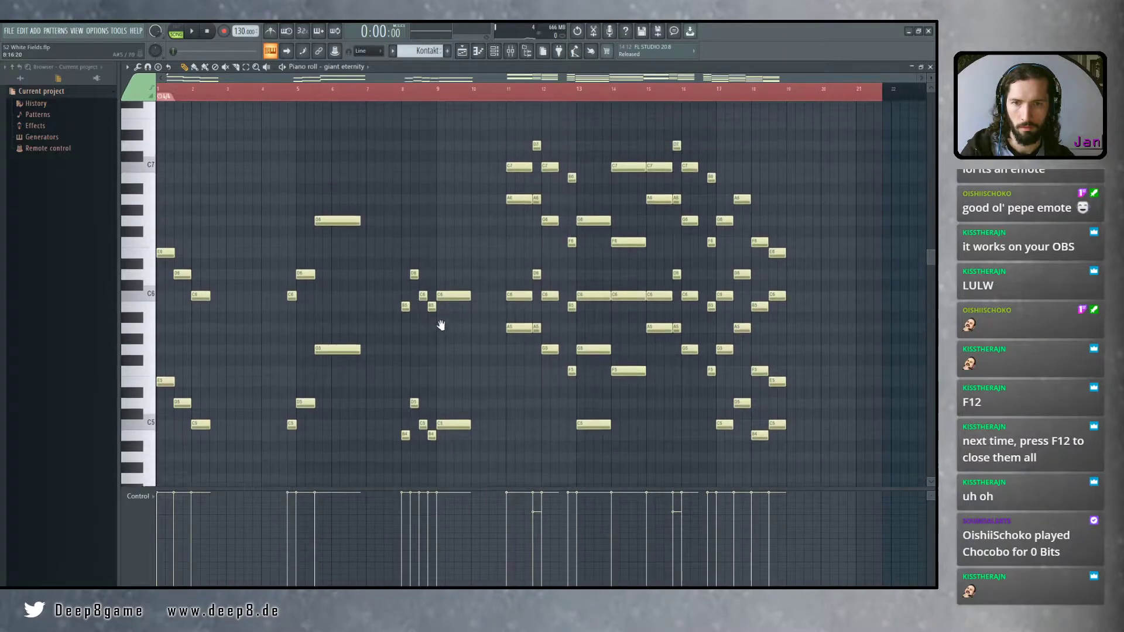
pyautogui.scroll(-2, 454, 313)
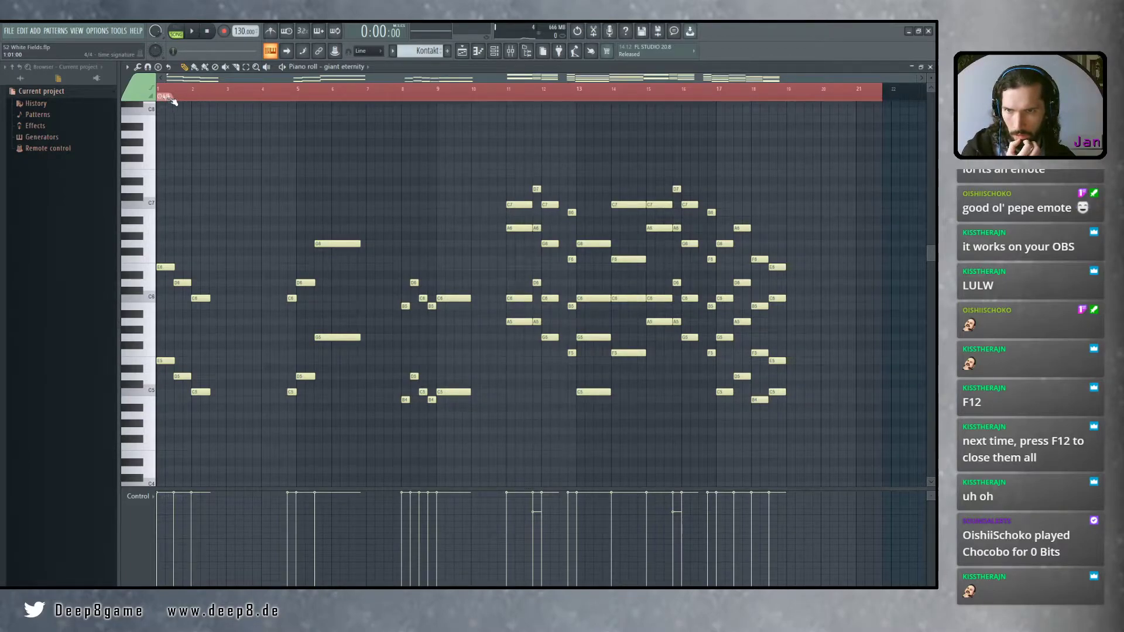
# Try setting the 4/4 marker at bar 1 to None, and restore it as a time signature marker
pyautogui.rightClick(171, 99)
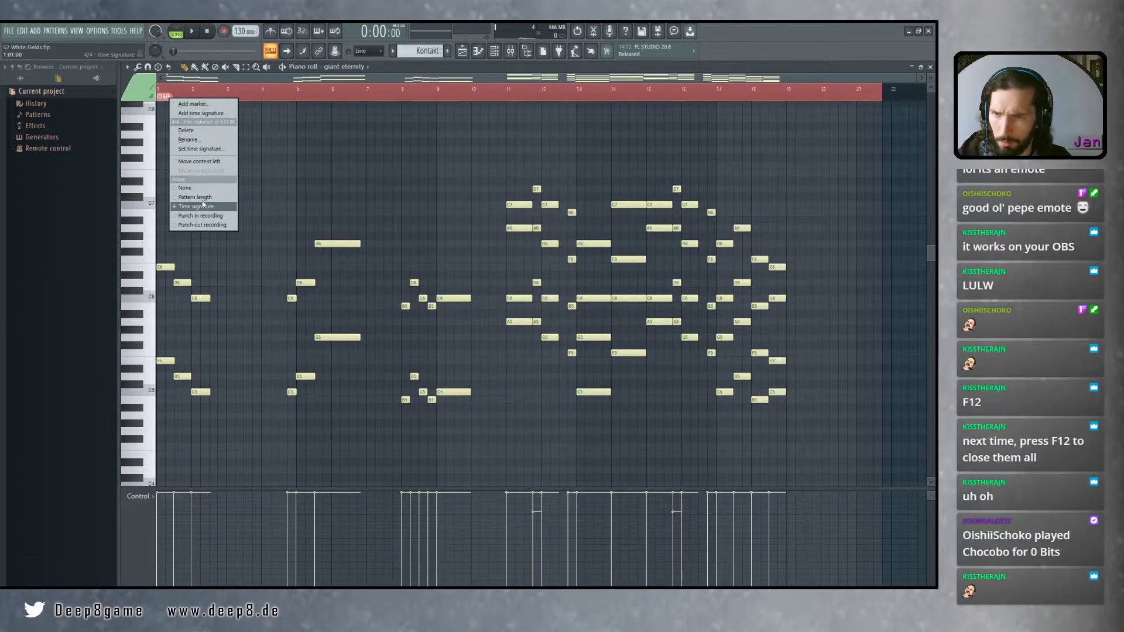
pyautogui.click(190, 188)
pyautogui.rightClick(161, 97)
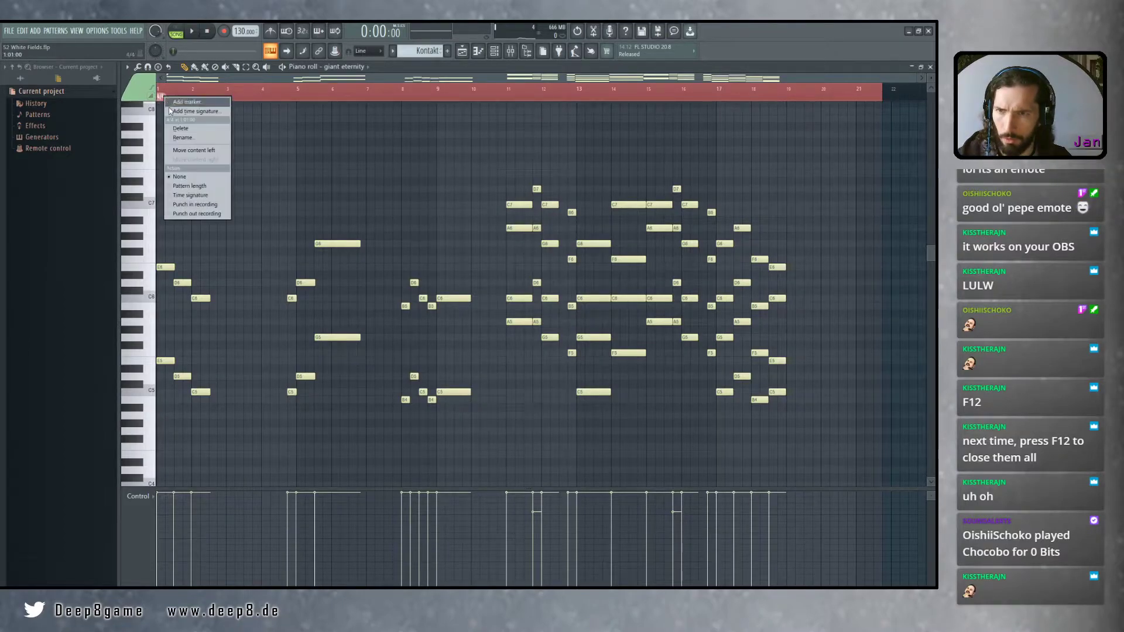
pyautogui.click(193, 196)
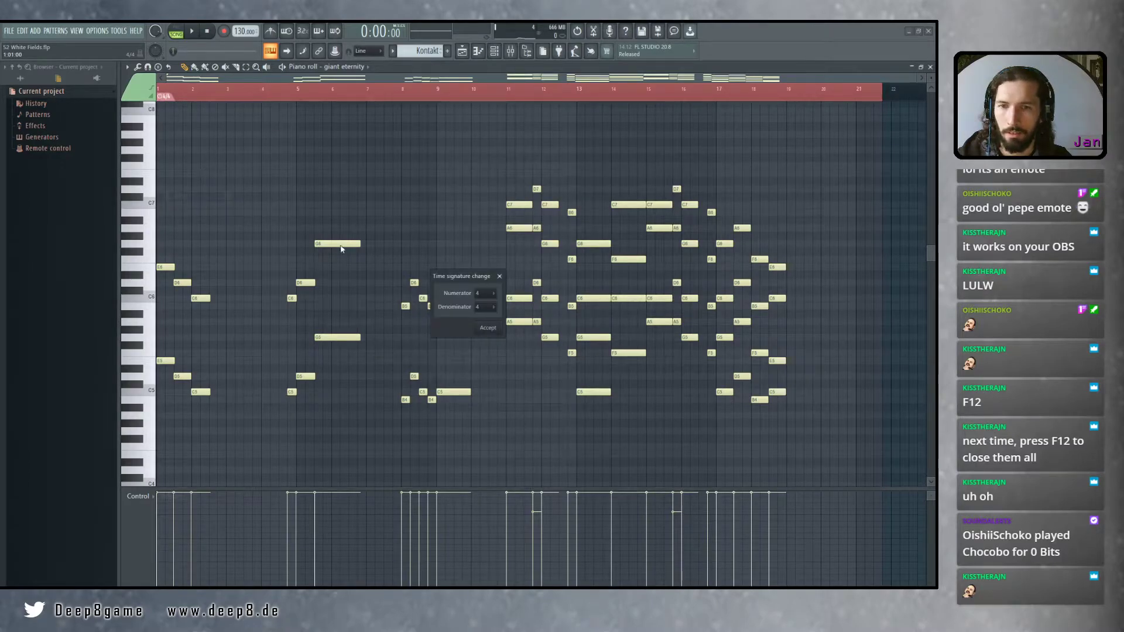
pyautogui.click(500, 276)
# Add an E5 note about half a bar long at bar 3 and play back from there
pyautogui.scroll(1, 432, 235)
pyautogui.moveTo(141, 334); pyautogui.dragTo(233, 367)
pyautogui.click(203, 366)
pyautogui.click(221, 96)
pyautogui.press('space')
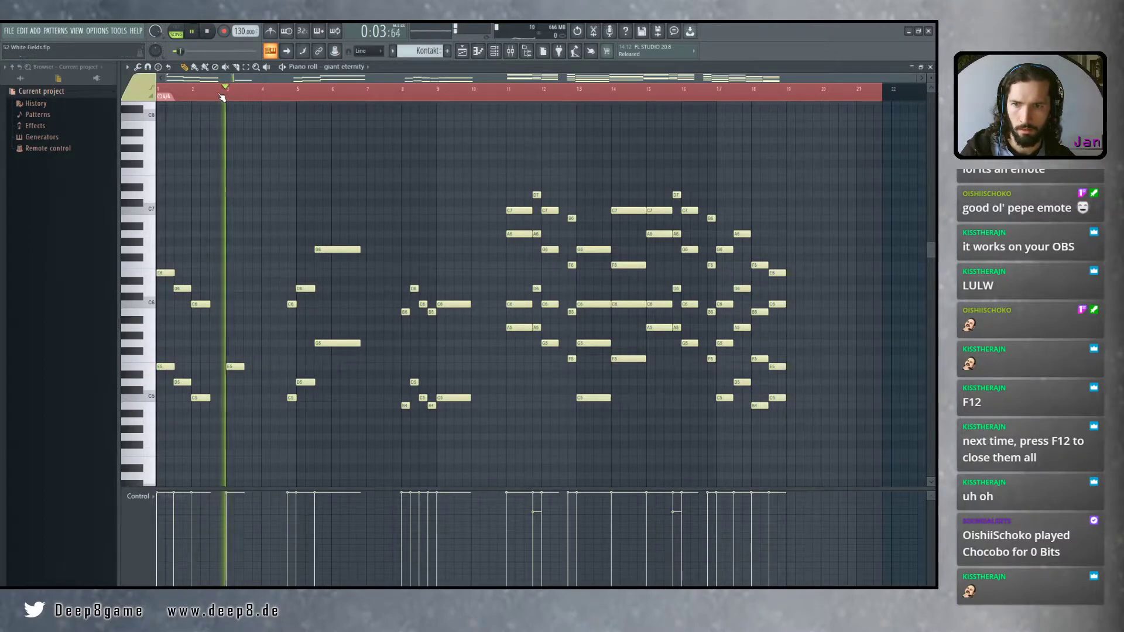
# Stop playback and delete the E5 note at bar 3 of the giant eternity melody
pyautogui.press('space')
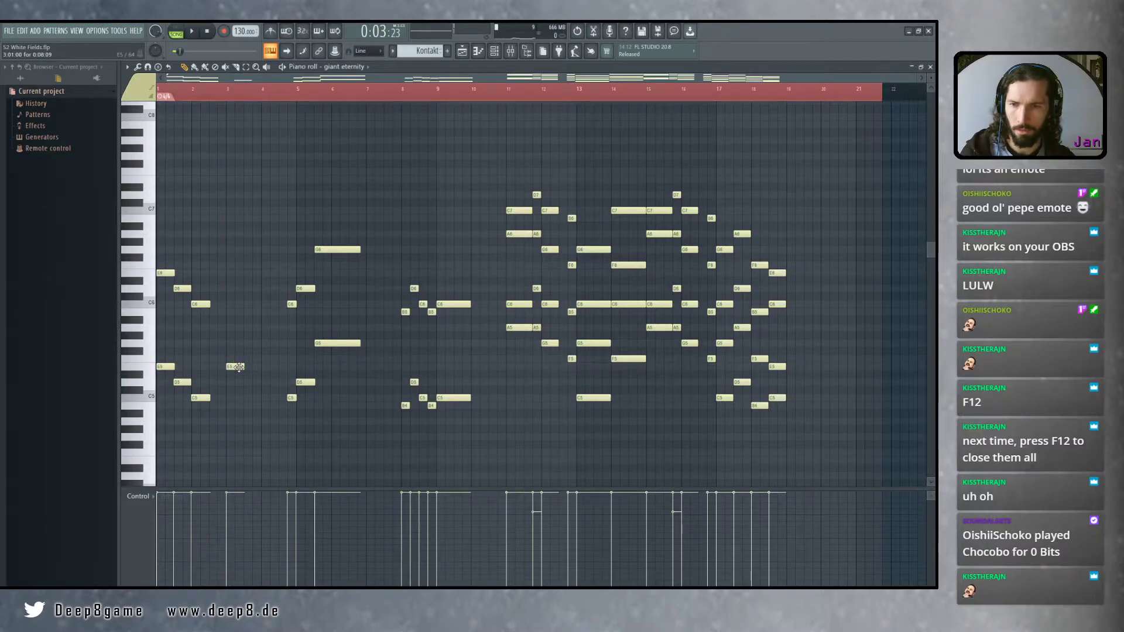
pyautogui.rightClick(236, 367)
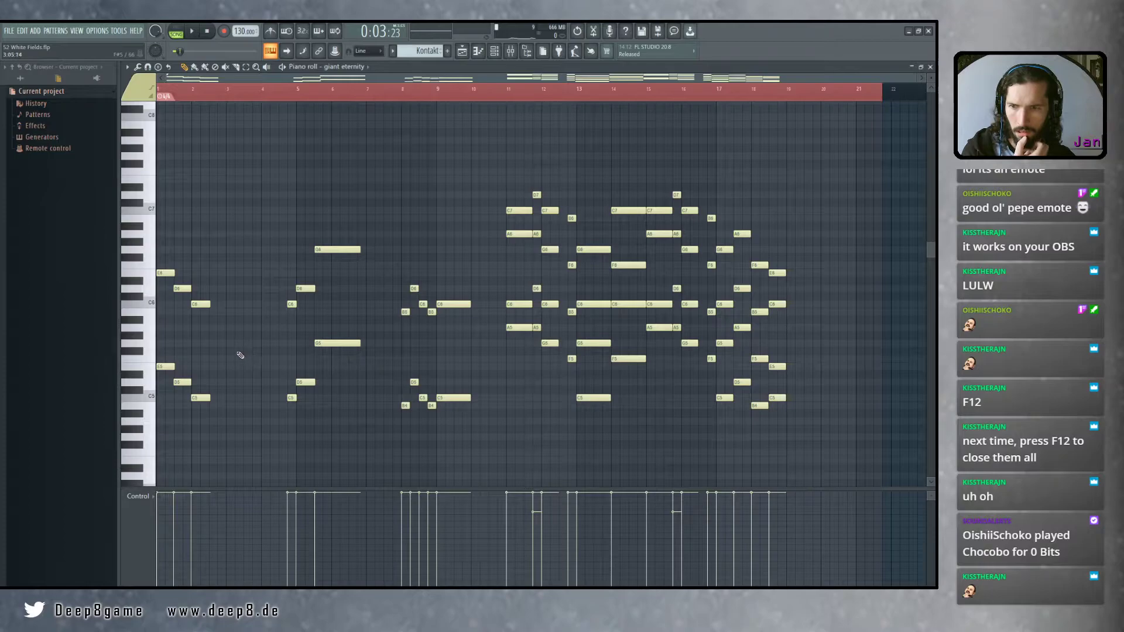
pyautogui.scroll(-5, 246, 306)
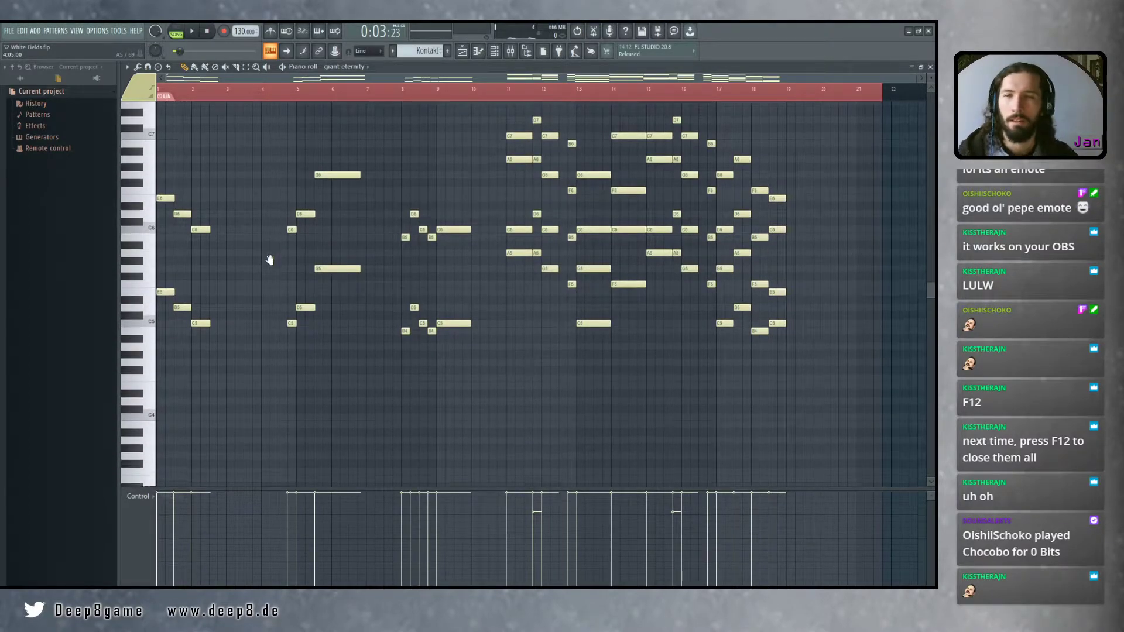
pyautogui.scroll(1, 269, 257)
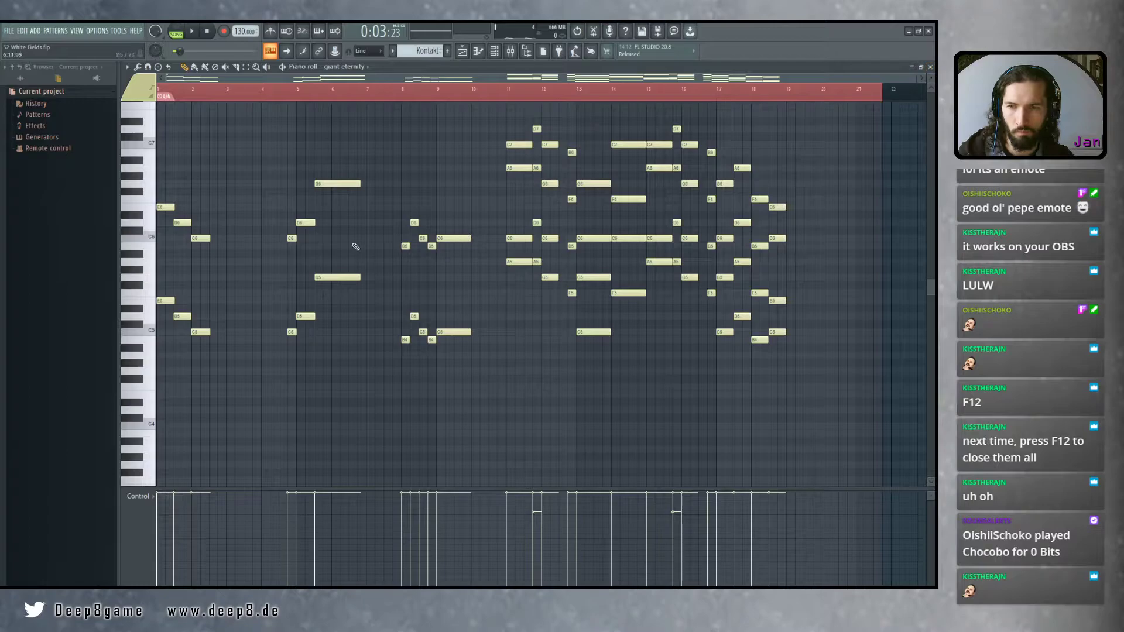
pyautogui.scroll(3, 293, 269)
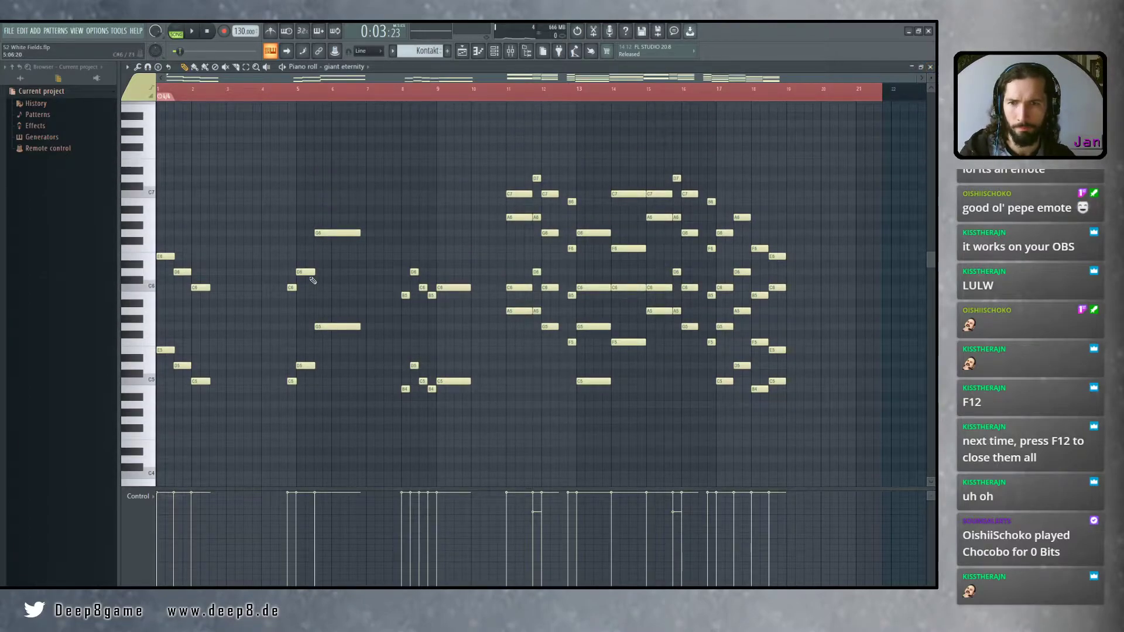
# Copy the entire giant eternity melody into the double bass pizz clip and briefly play it back
pyautogui.hotkey('ctrl', 'a')
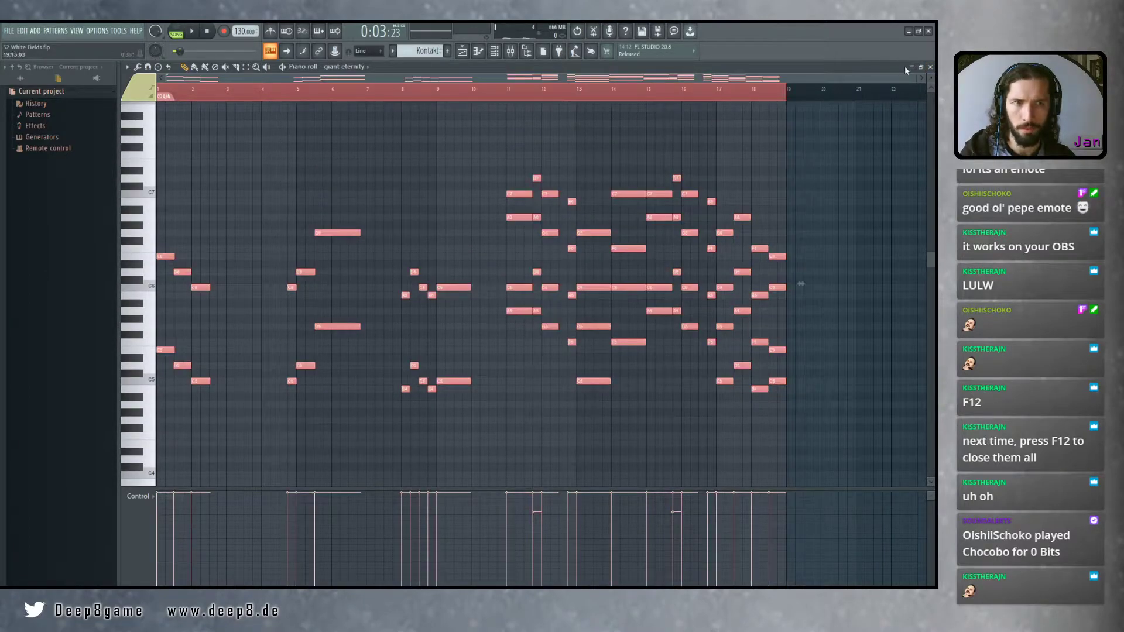
pyautogui.click(931, 67)
pyautogui.scroll(-5, 382, 331)
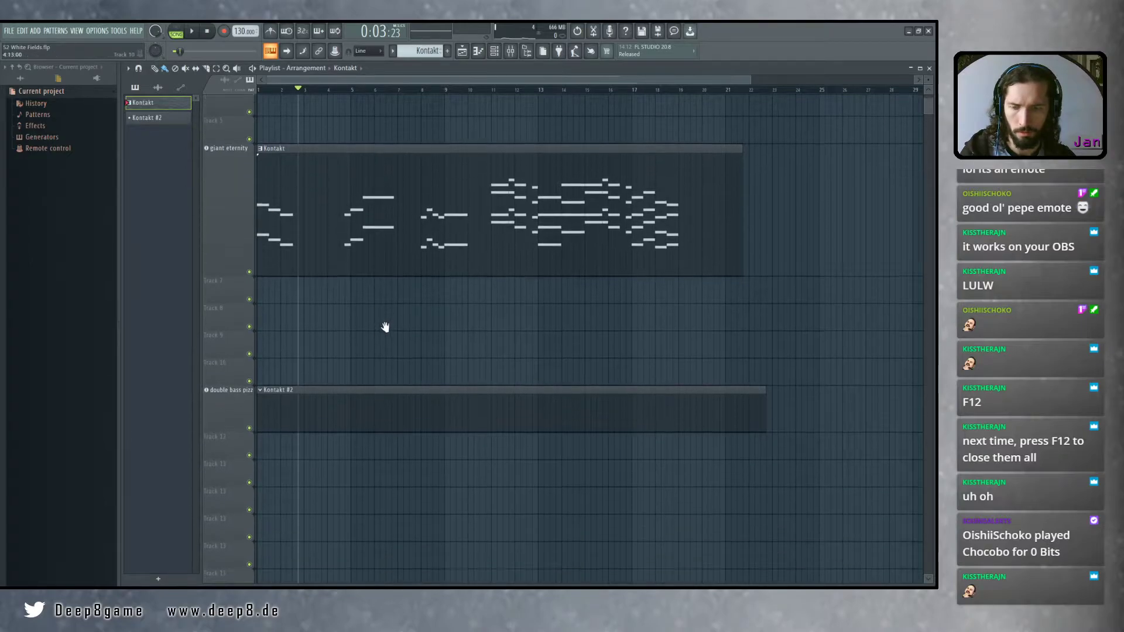
pyautogui.moveTo(228, 390); pyautogui.dragTo(229, 422)
pyautogui.doubleClick(342, 374)
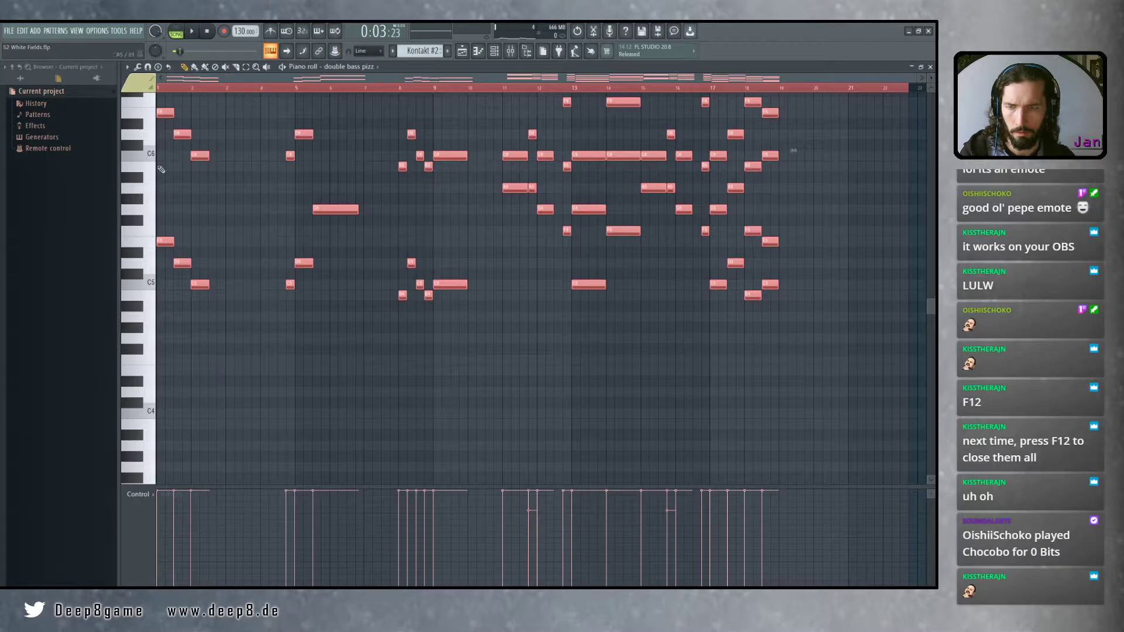
pyautogui.press('space')
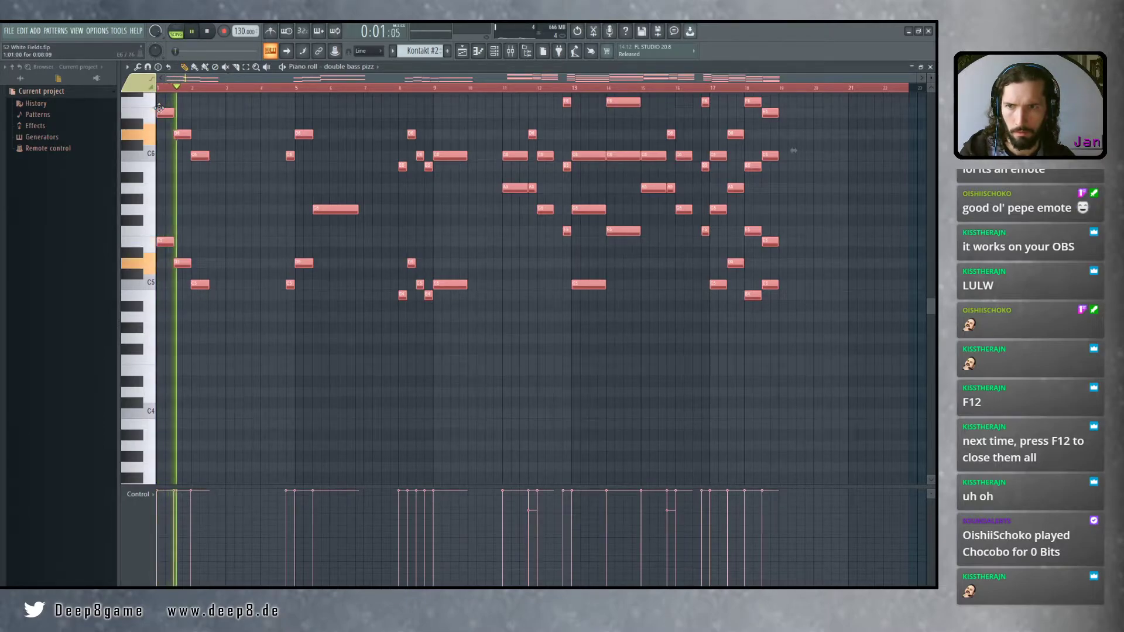
pyautogui.press('space')
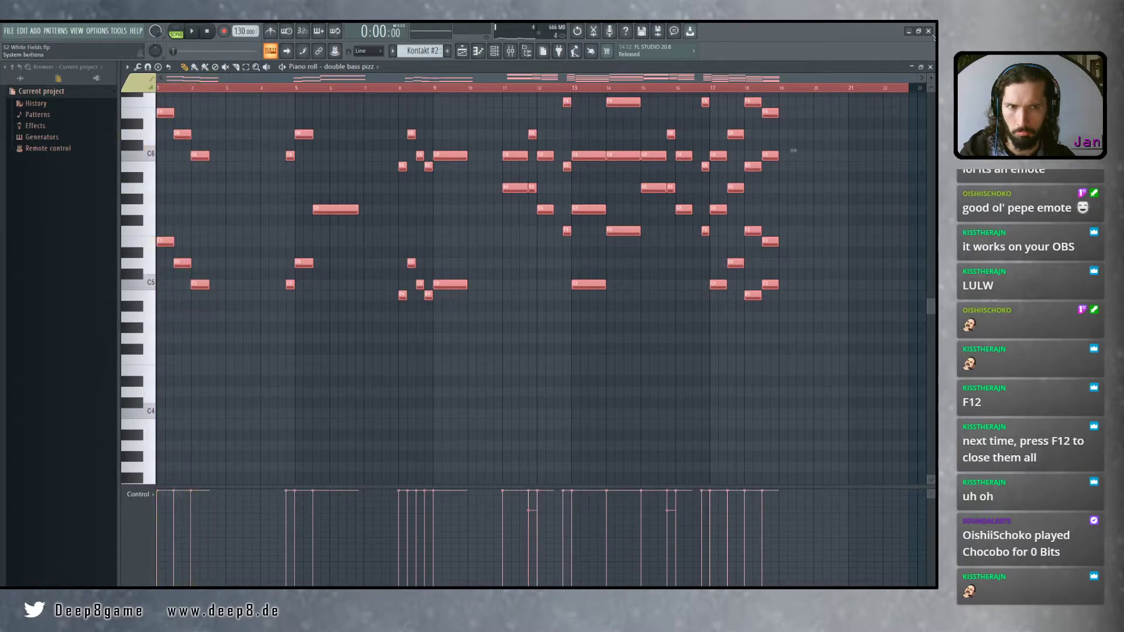
# Delete all the pasted melody notes from the double bass pizz clip
pyautogui.click(930, 67)
pyautogui.doubleClick(401, 389)
pyautogui.hotkey('ctrl', 'a')
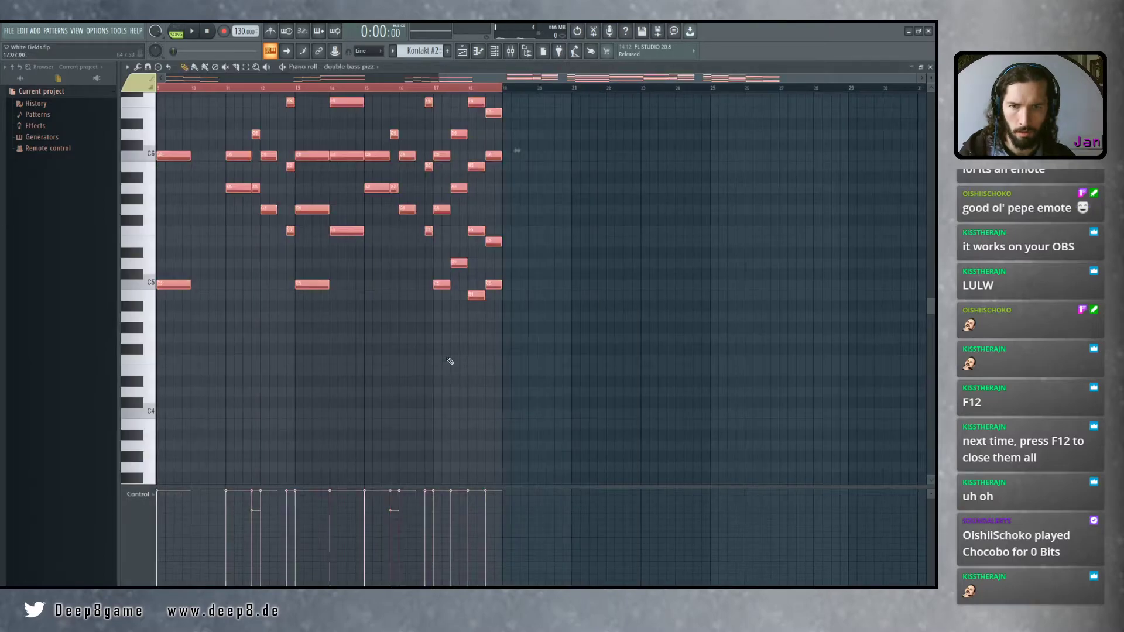
pyautogui.press('Delete')
# Add an F5 note about half a bar long at bar 10 of the double bass clip and audition it from just before
pyautogui.click(195, 232)
pyautogui.moveTo(205, 258); pyautogui.dragTo(506, 346)
pyautogui.click(470, 95)
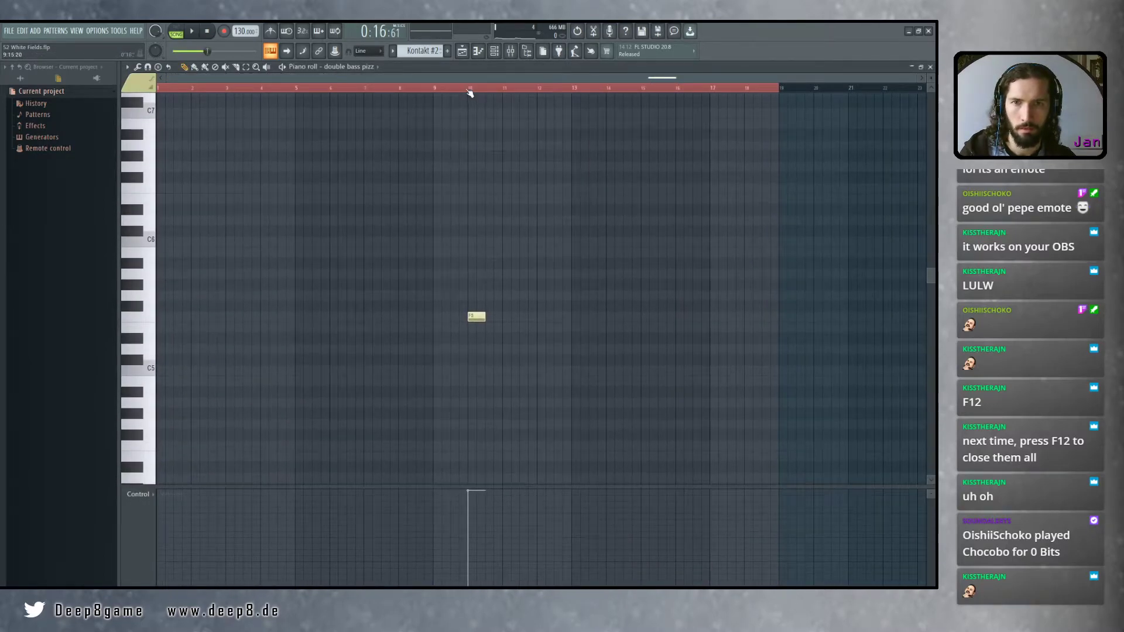
pyautogui.press('space')
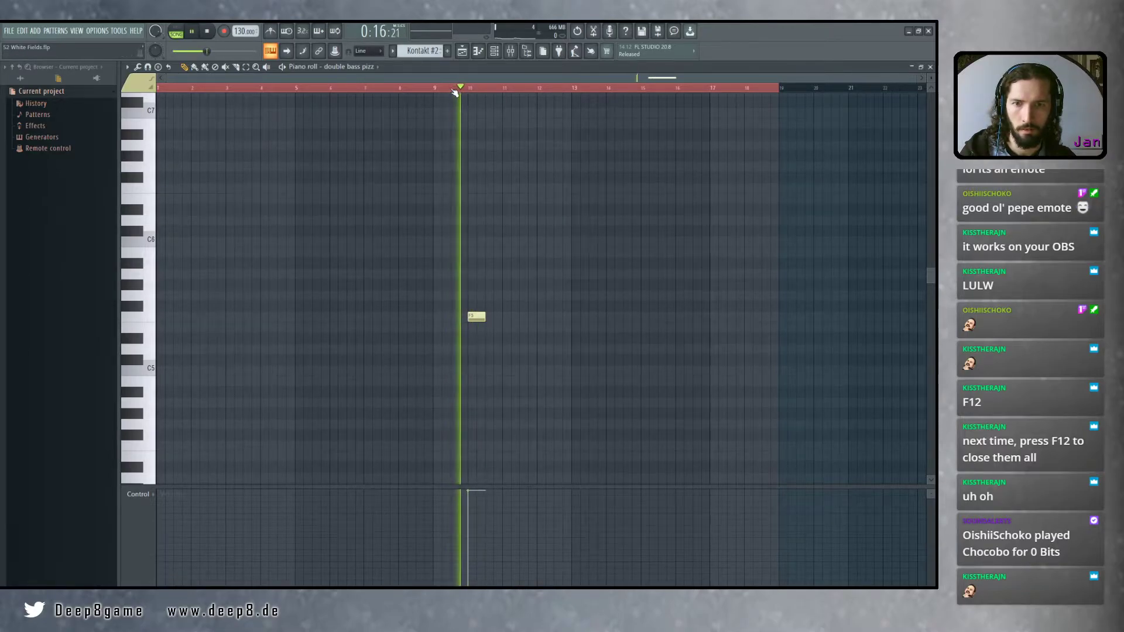
pyautogui.click(452, 92)
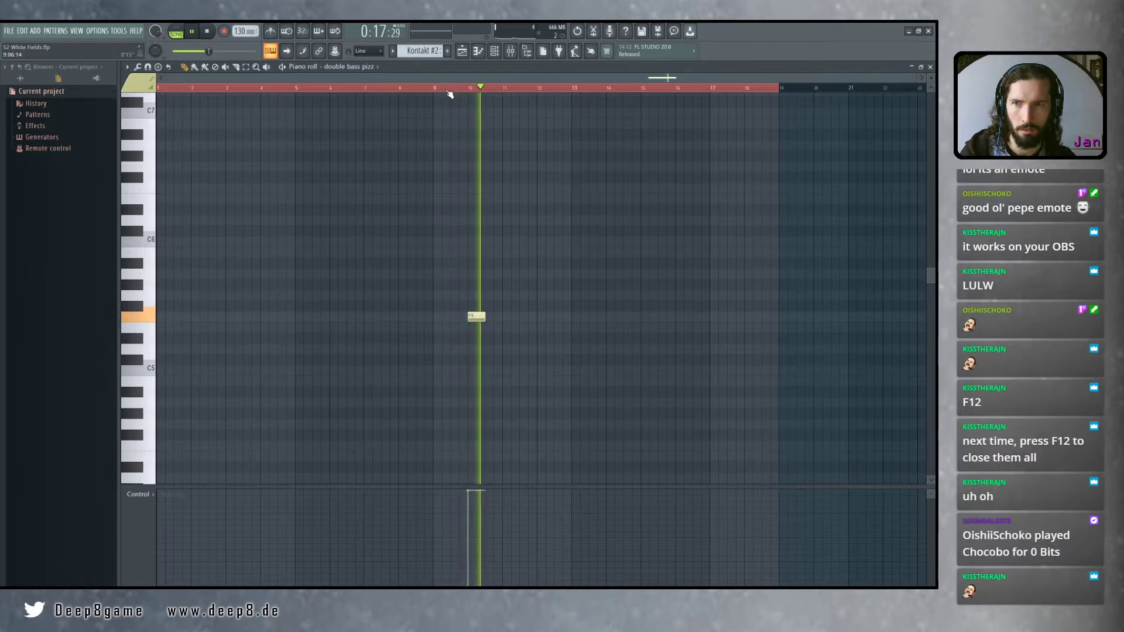
pyautogui.press('space')
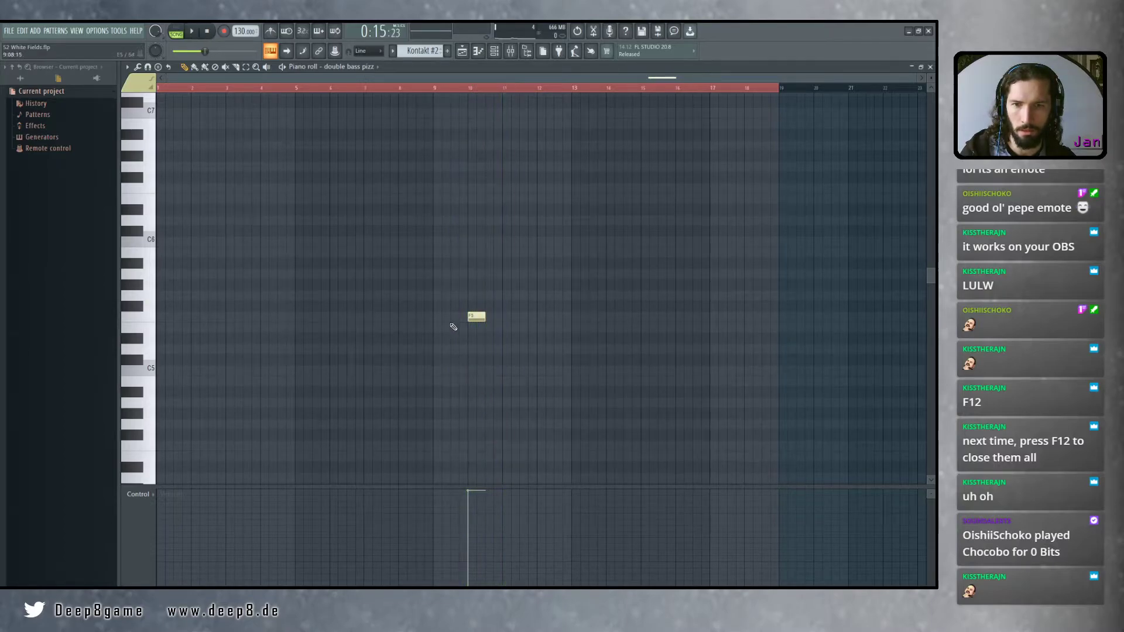
# Delete the F5 note at bar 10 and return from the double bass piano roll to the playlist
pyautogui.rightClick(476, 318)
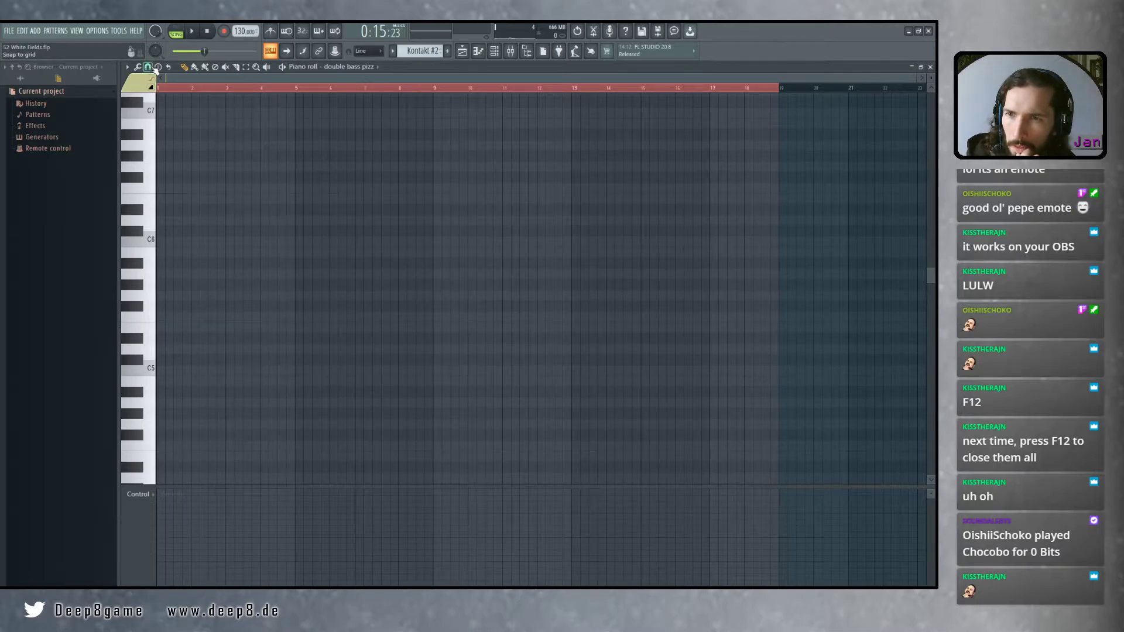
pyautogui.click(138, 84)
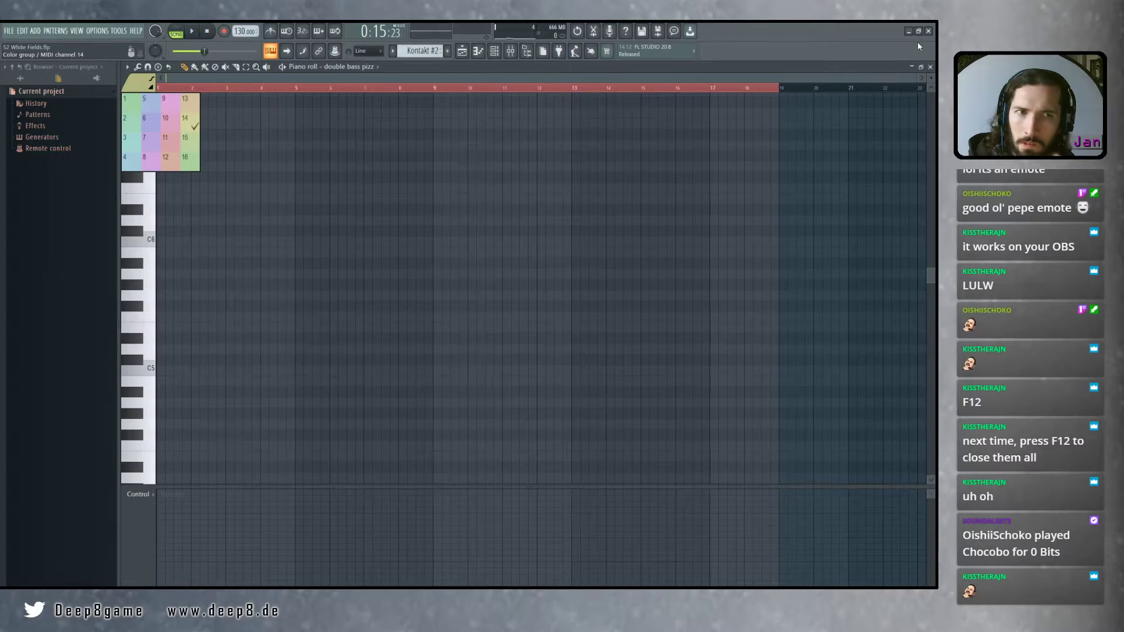
pyautogui.click(932, 69)
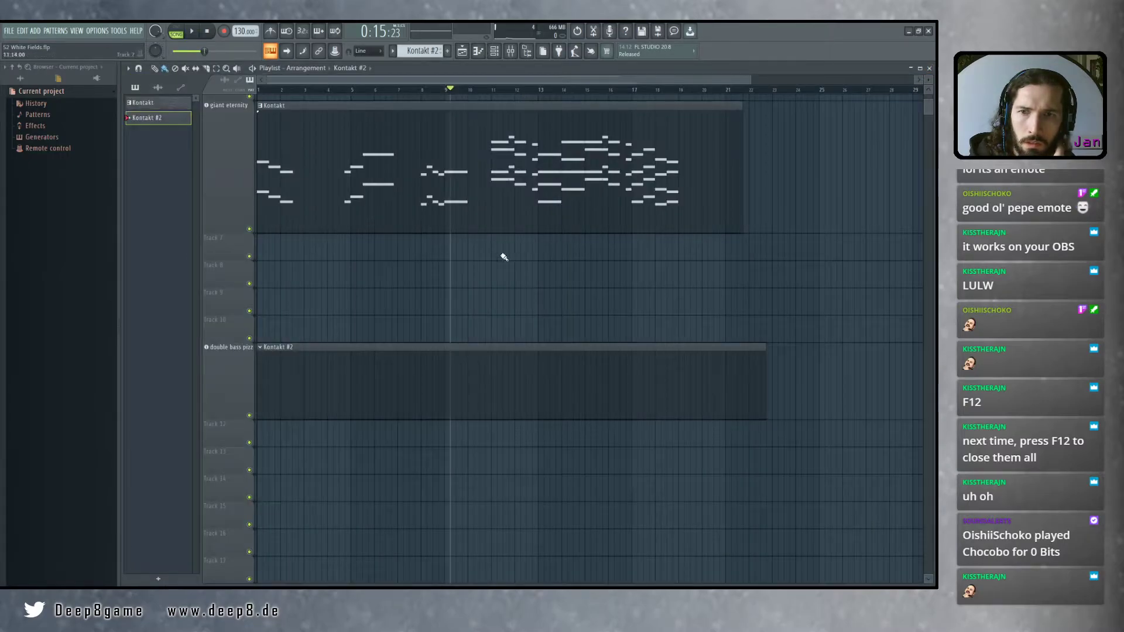
pyautogui.scroll(1, 537, 268)
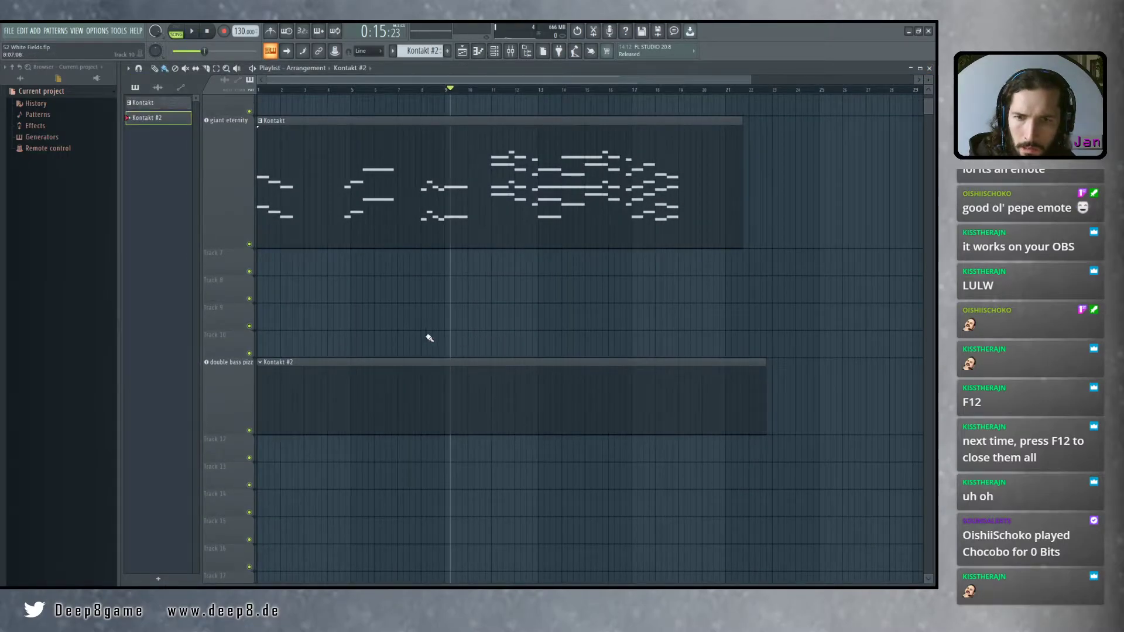
pyautogui.scroll(-1, 419, 334)
pyautogui.scroll(2, 436, 316)
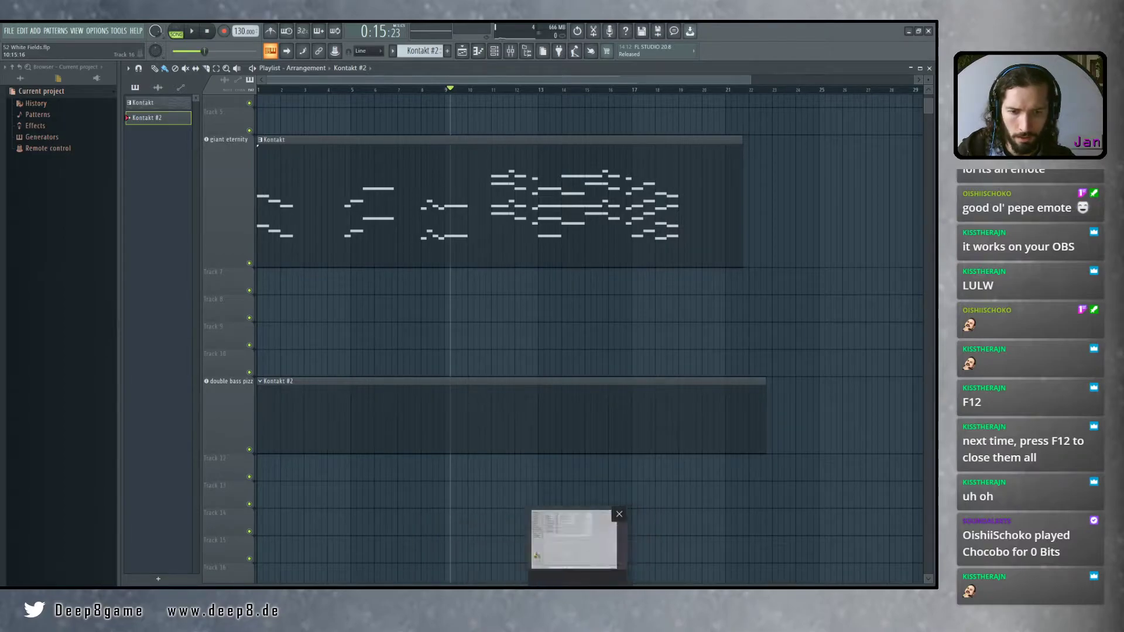
# Switch to the 52 White Fields folder in File Explorer and start playing the Laura Palmer's Theme audio file
pyautogui.moveTo(303, 597)
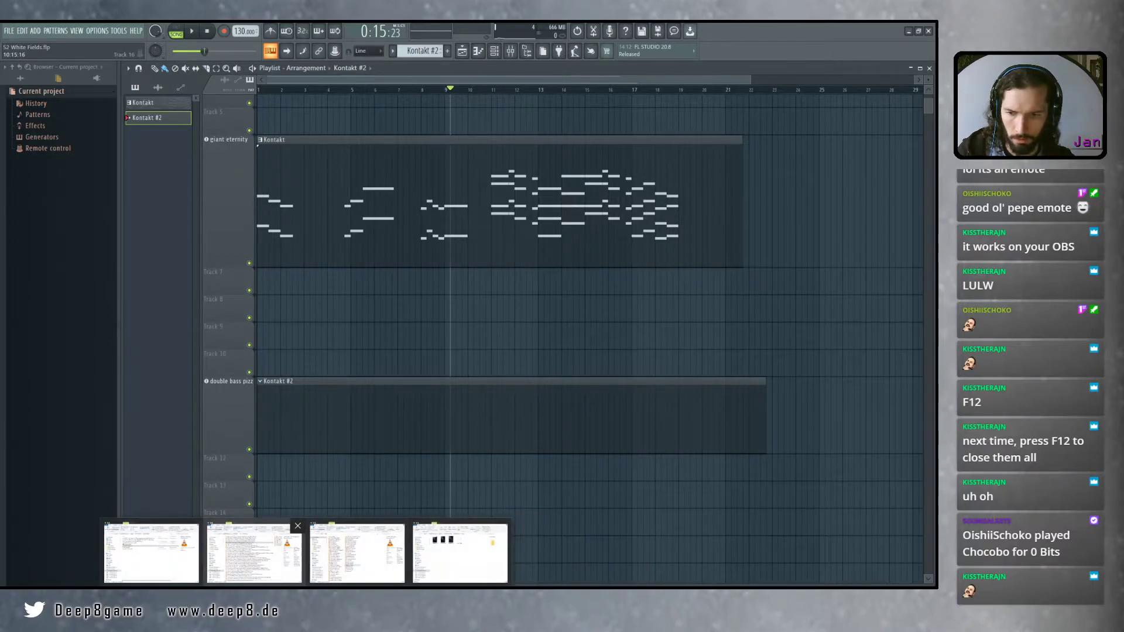
pyautogui.click(258, 557)
pyautogui.click(617, 345)
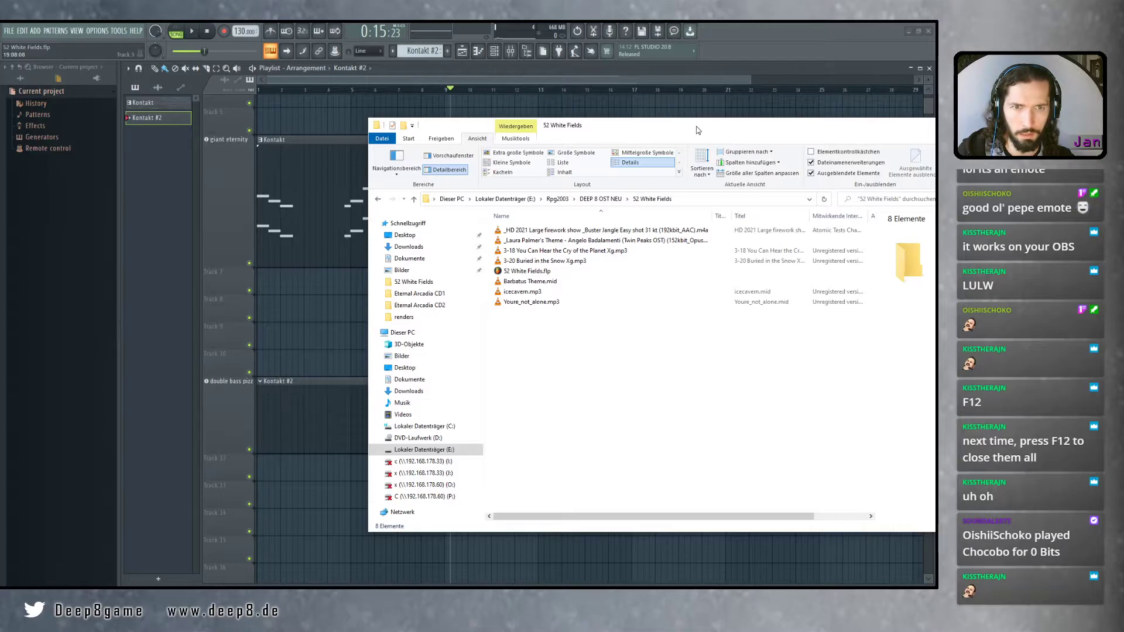
pyautogui.moveTo(696, 125); pyautogui.dragTo(559, 120)
pyautogui.click(479, 236)
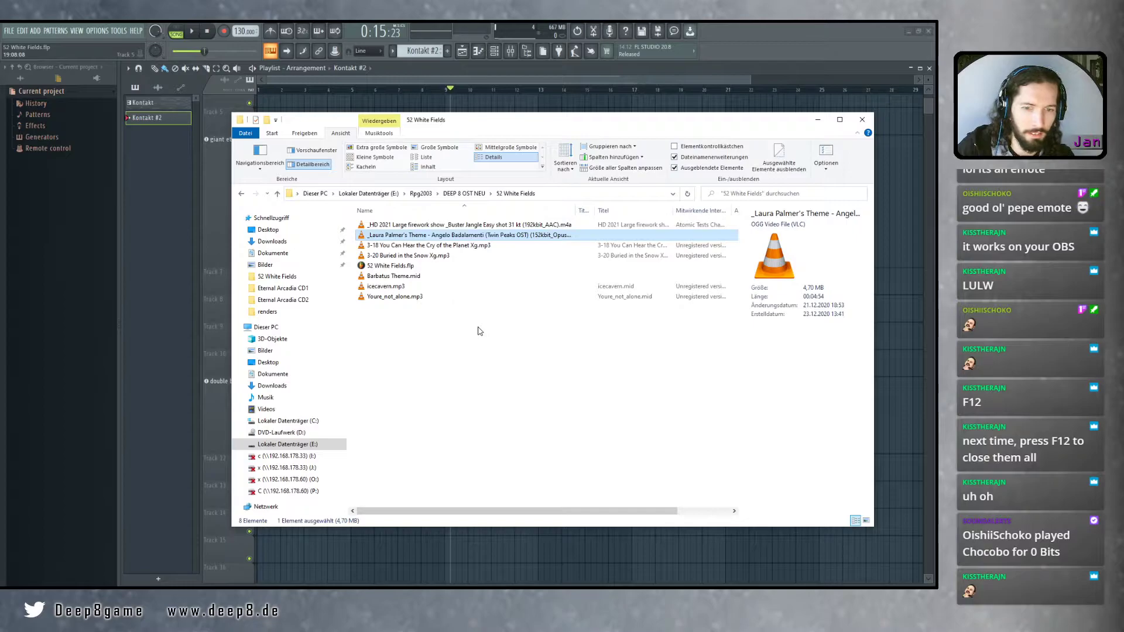
# Minimize the folder window, pause Laura Palmer's Theme in VLC media player, and return to FL Studio
pyautogui.click(818, 119)
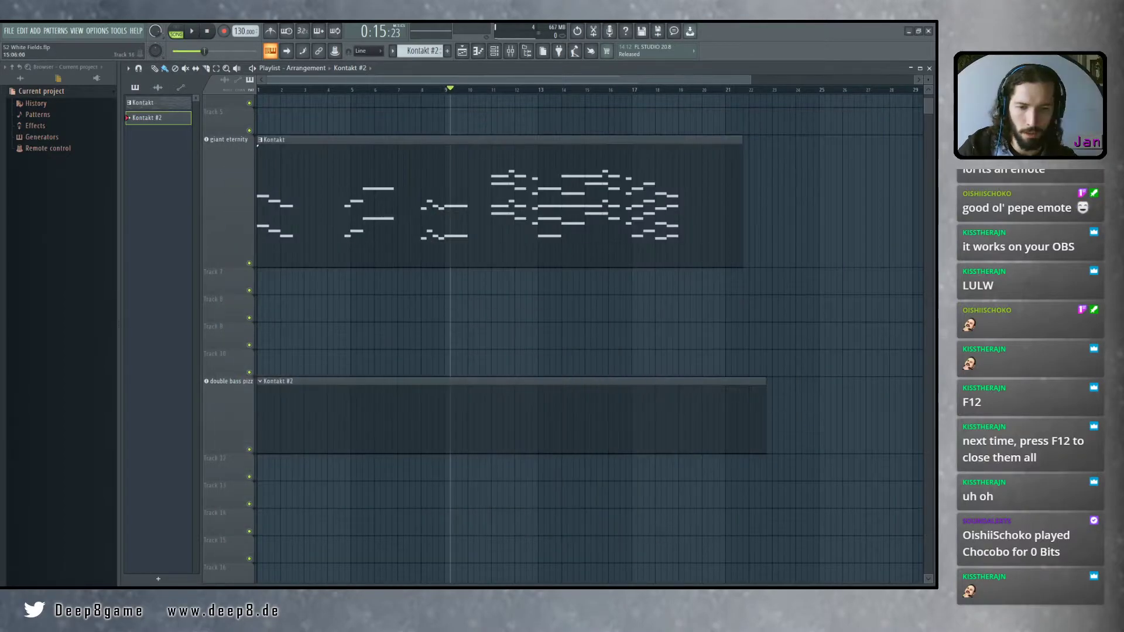
pyautogui.click(586, 598)
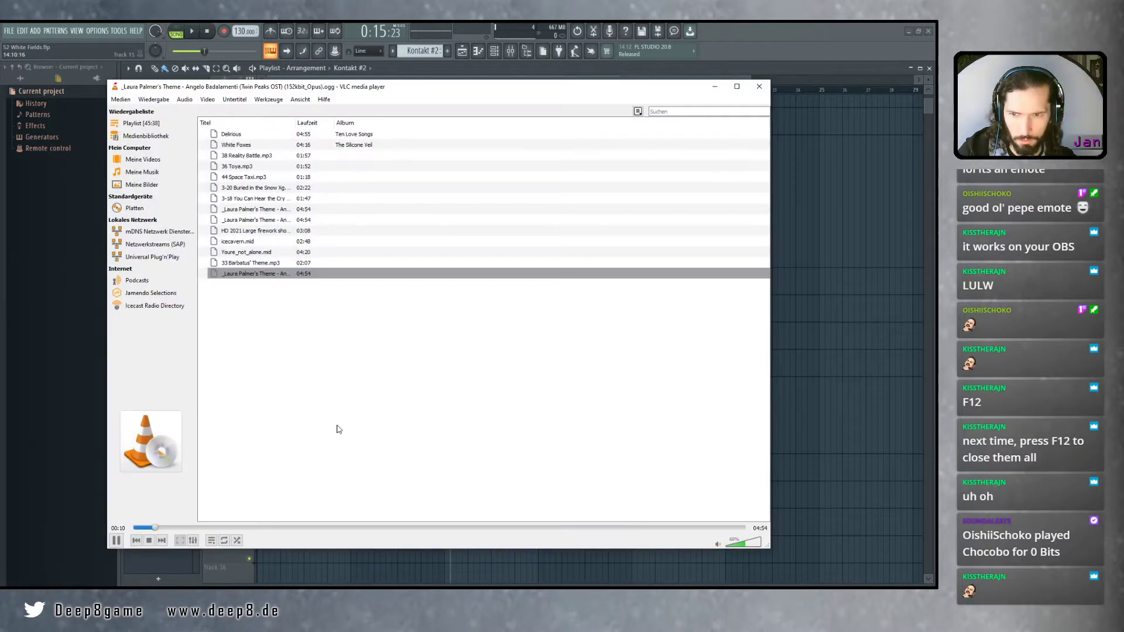
pyautogui.click(116, 545)
pyautogui.click(82, 505)
# Reduce the heights of the giant eternity and double bass pizz tracks in the playlist
pyautogui.moveTo(387, 481); pyautogui.dragTo(391, 526)
pyautogui.moveTo(232, 284); pyautogui.dragTo(236, 216)
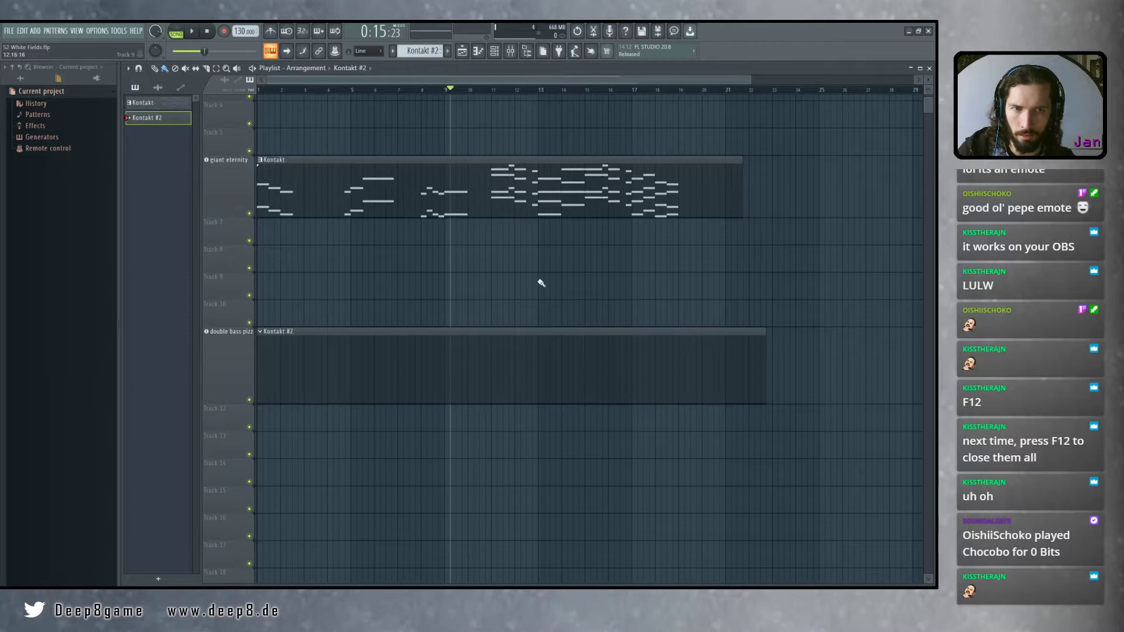
pyautogui.scroll(3, 542, 283)
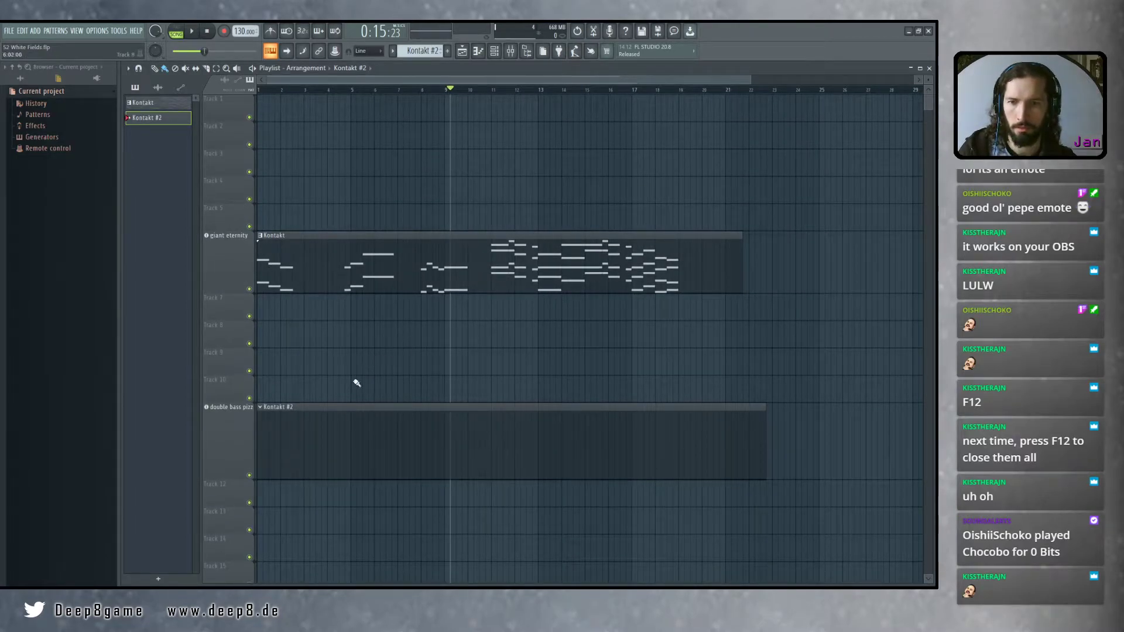
pyautogui.moveTo(233, 479); pyautogui.dragTo(232, 443)
pyautogui.scroll(-6, 378, 355)
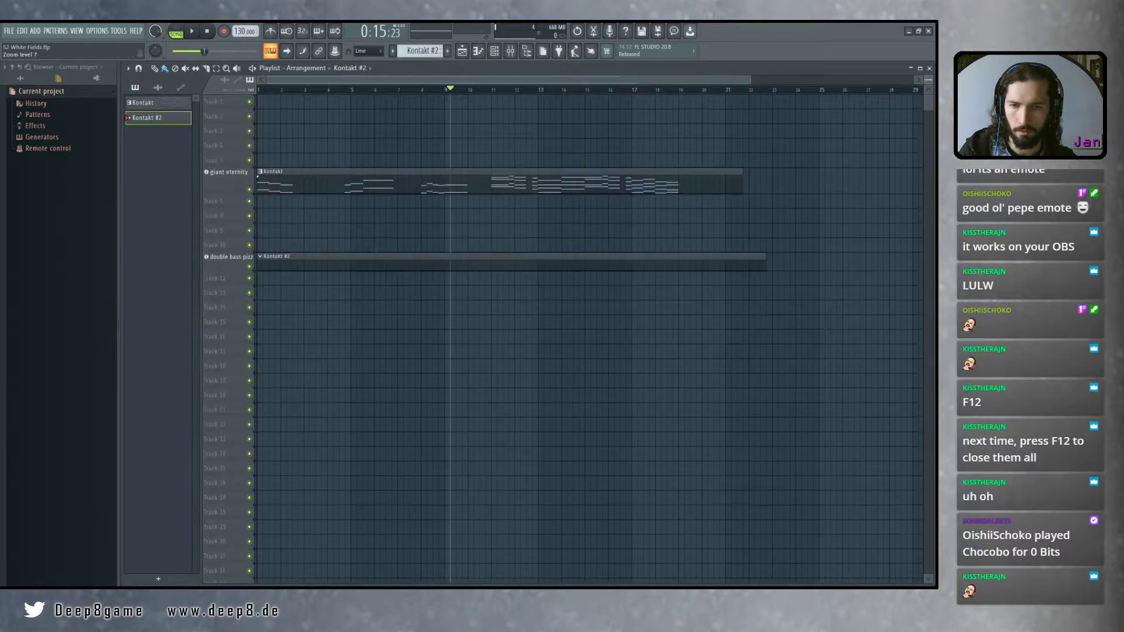
pyautogui.scroll(3, 365, 287)
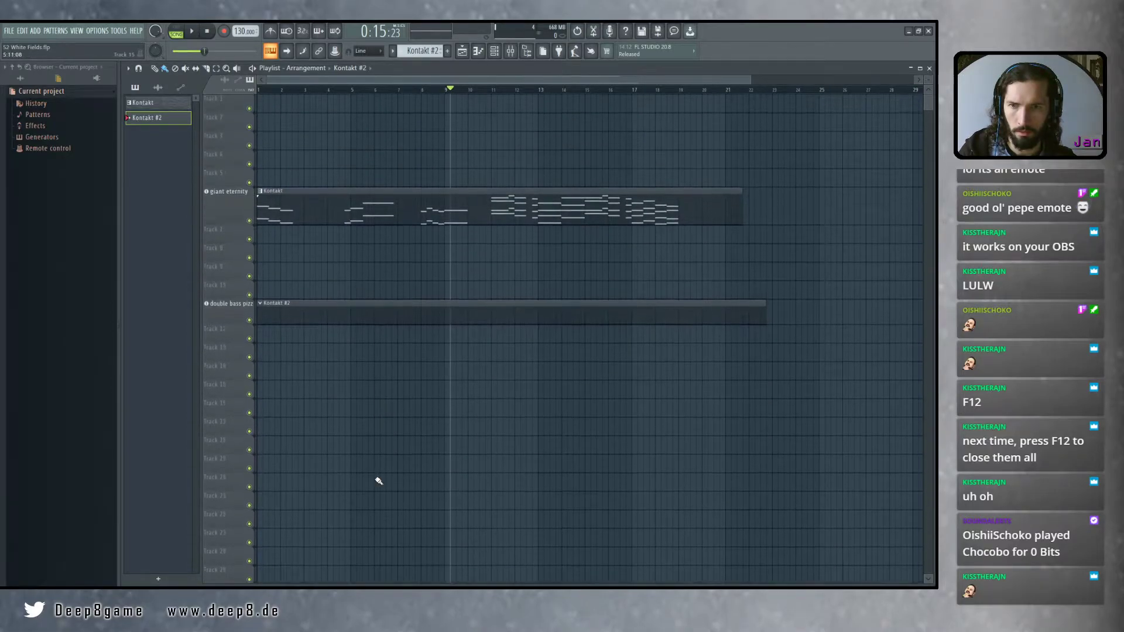
# Add a Kontakt VST generator from the plugin database as an instrument track directly below double bass pizz, and enlarge that track slightly
pyautogui.click(42, 138)
pyautogui.click(50, 139)
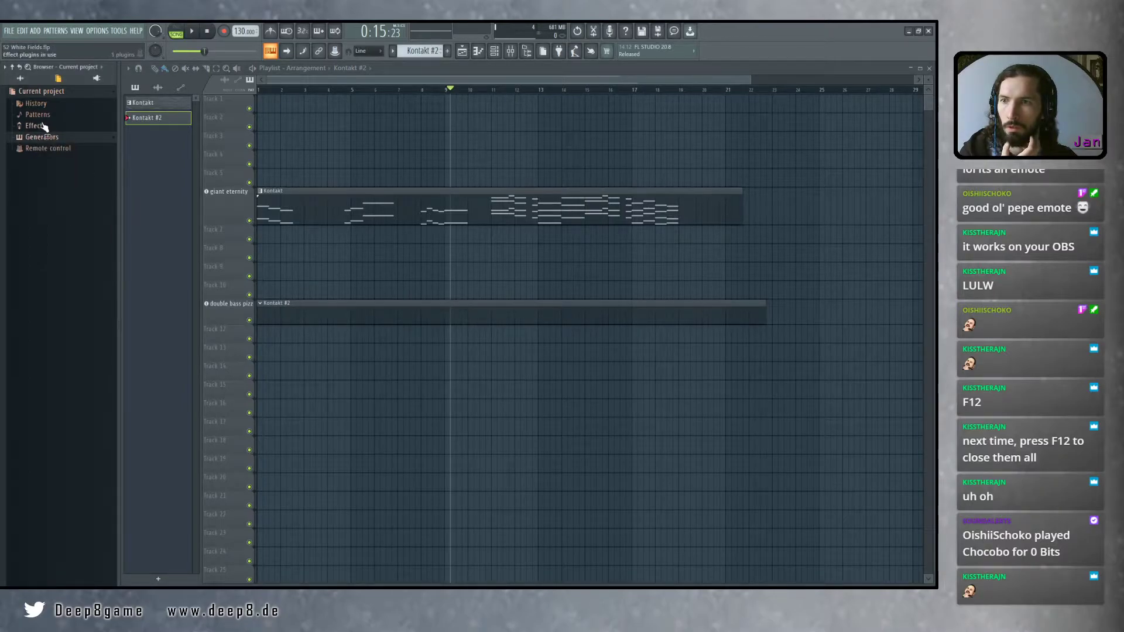
pyautogui.click(96, 78)
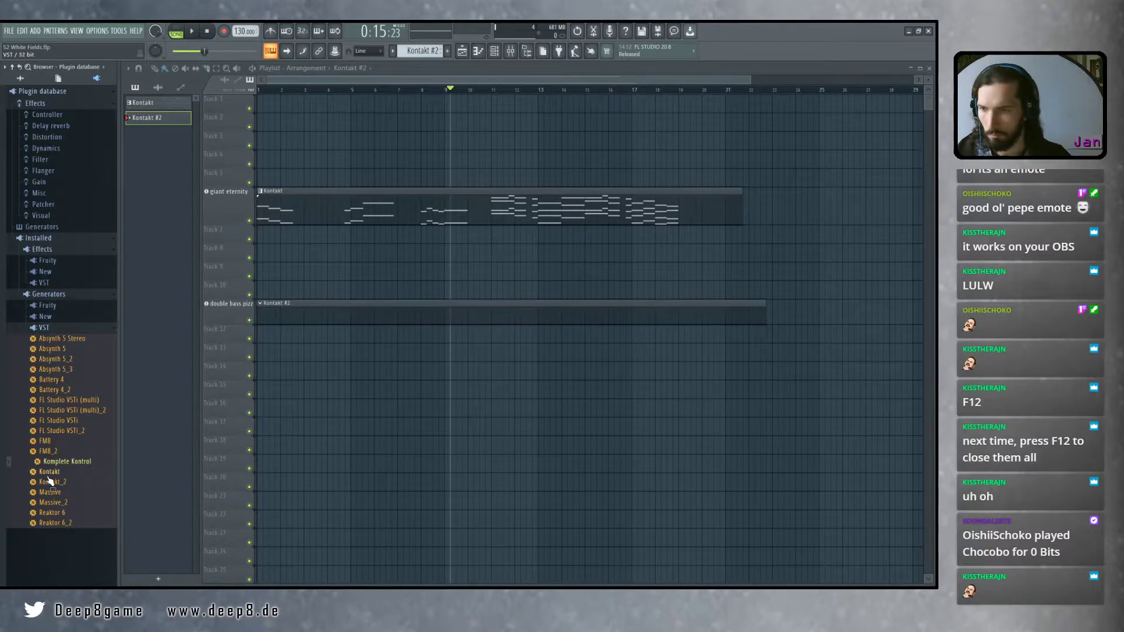
pyautogui.moveTo(52, 471); pyautogui.dragTo(228, 333)
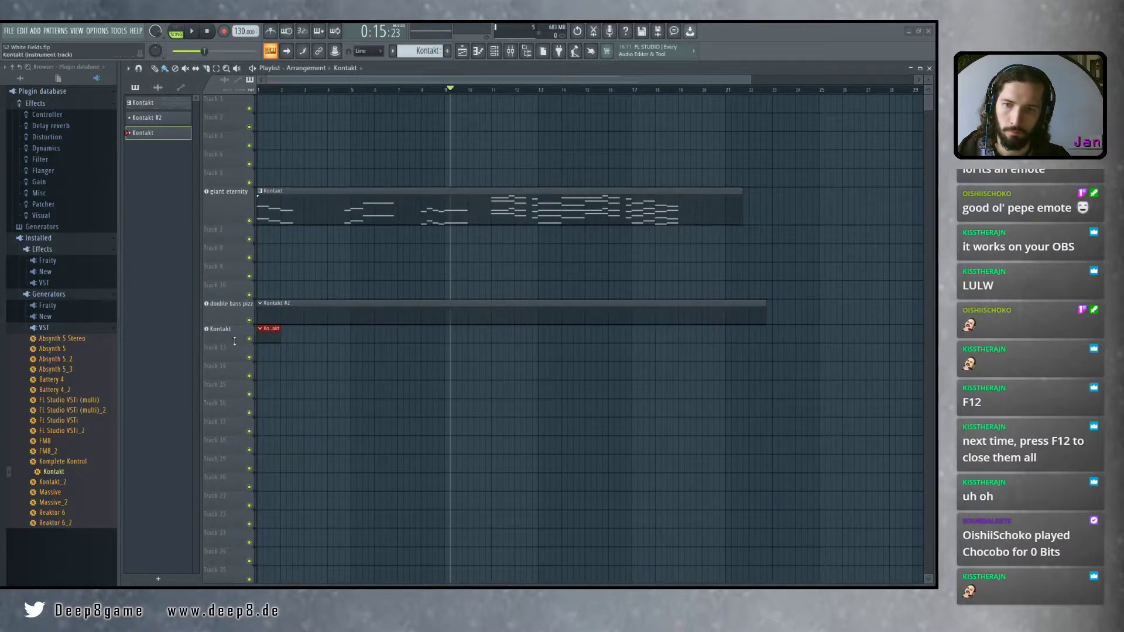
pyautogui.moveTo(229, 345); pyautogui.dragTo(228, 363)
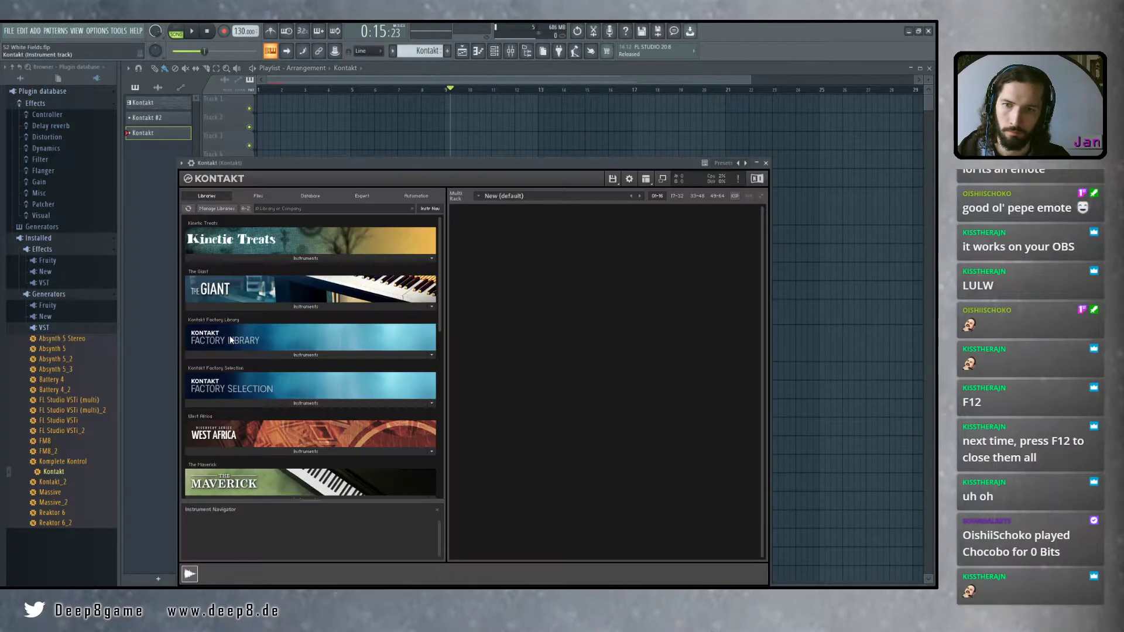
# Load the Analog Dreams.nki instrument from the Kontakt library browser into the empty rack
pyautogui.moveTo(515, 138); pyautogui.dragTo(505, 114)
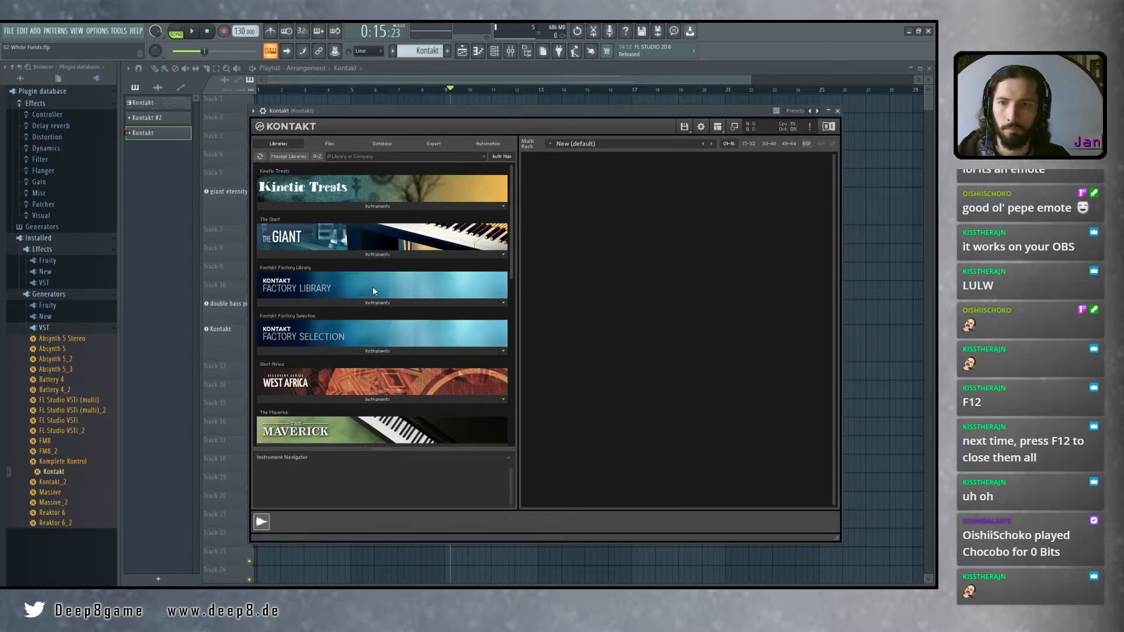
pyautogui.scroll(-3, 398, 305)
pyautogui.moveTo(511, 253); pyautogui.dragTo(517, 366)
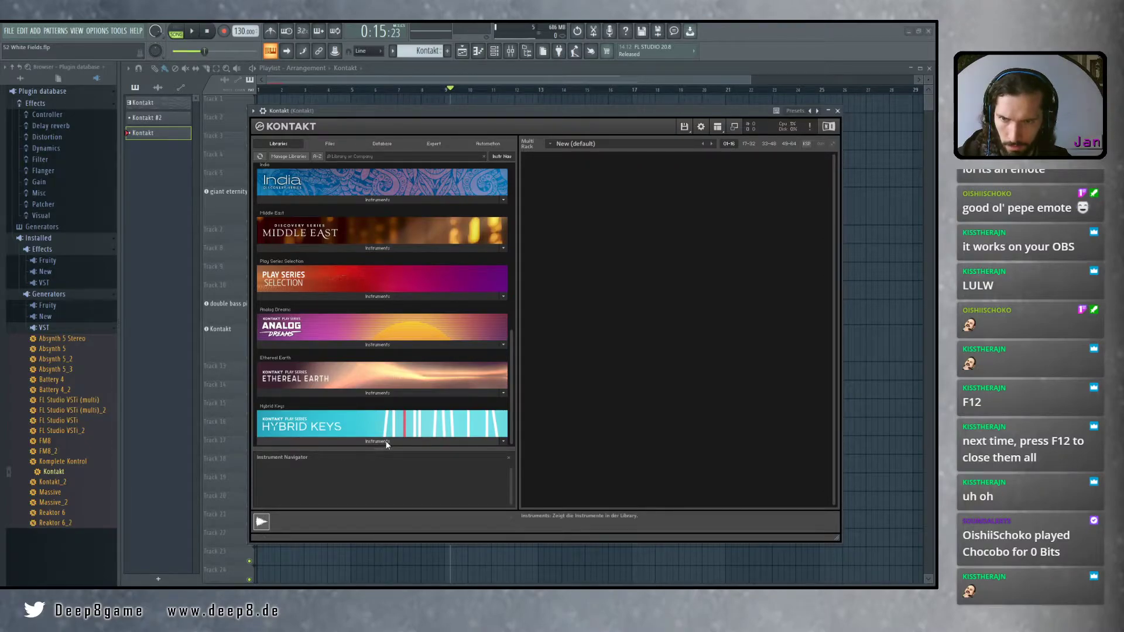
pyautogui.click(389, 345)
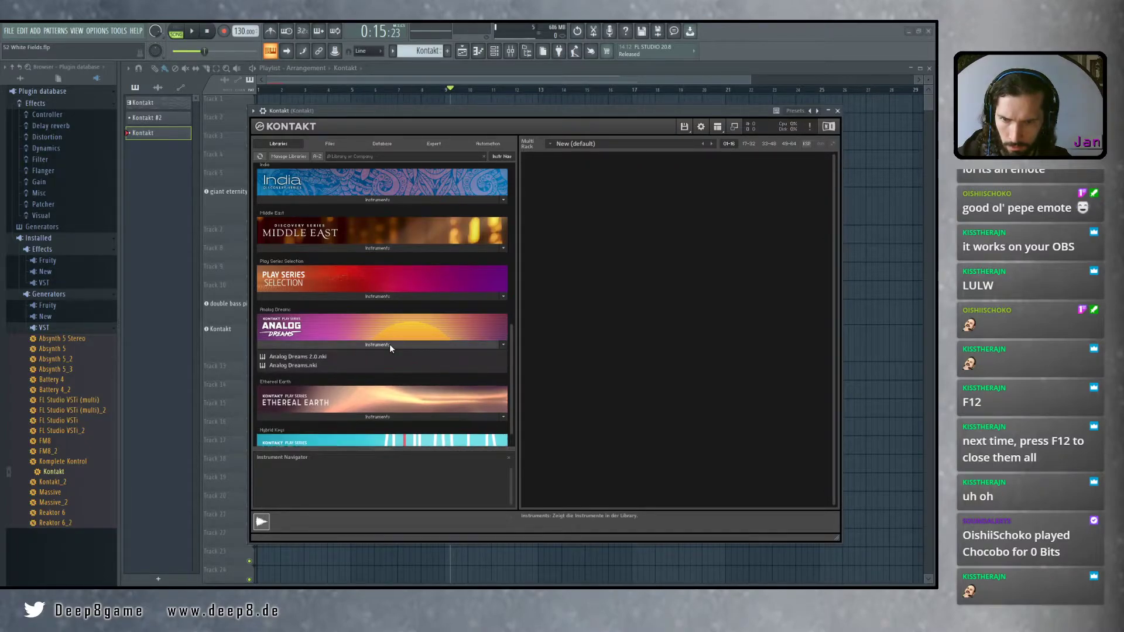
pyautogui.scroll(-2, 389, 343)
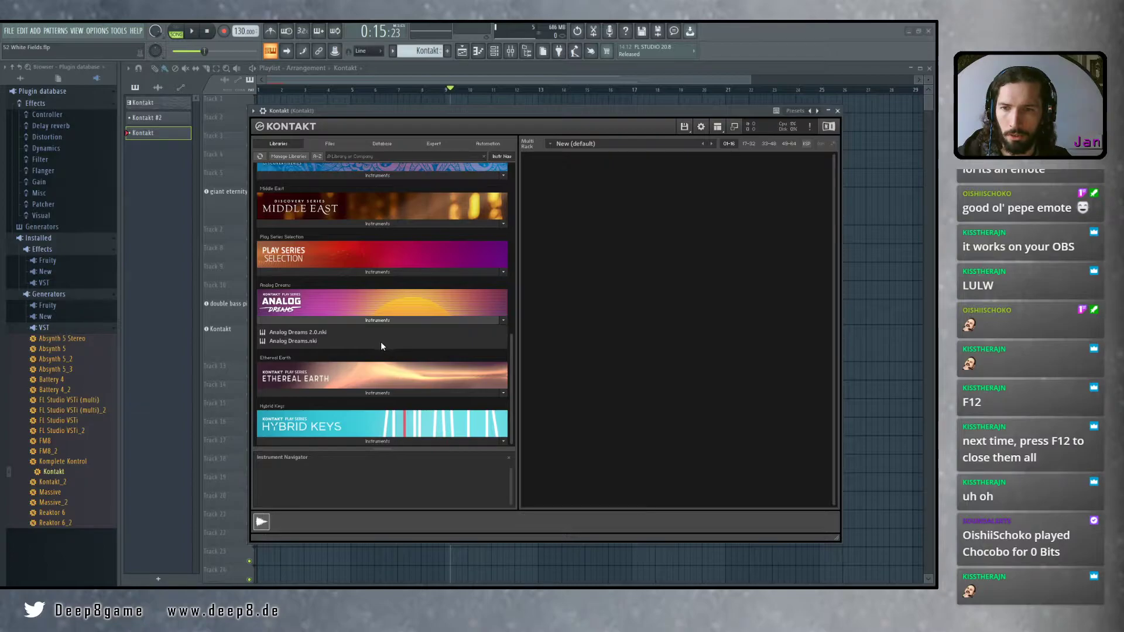
pyautogui.doubleClick(290, 341)
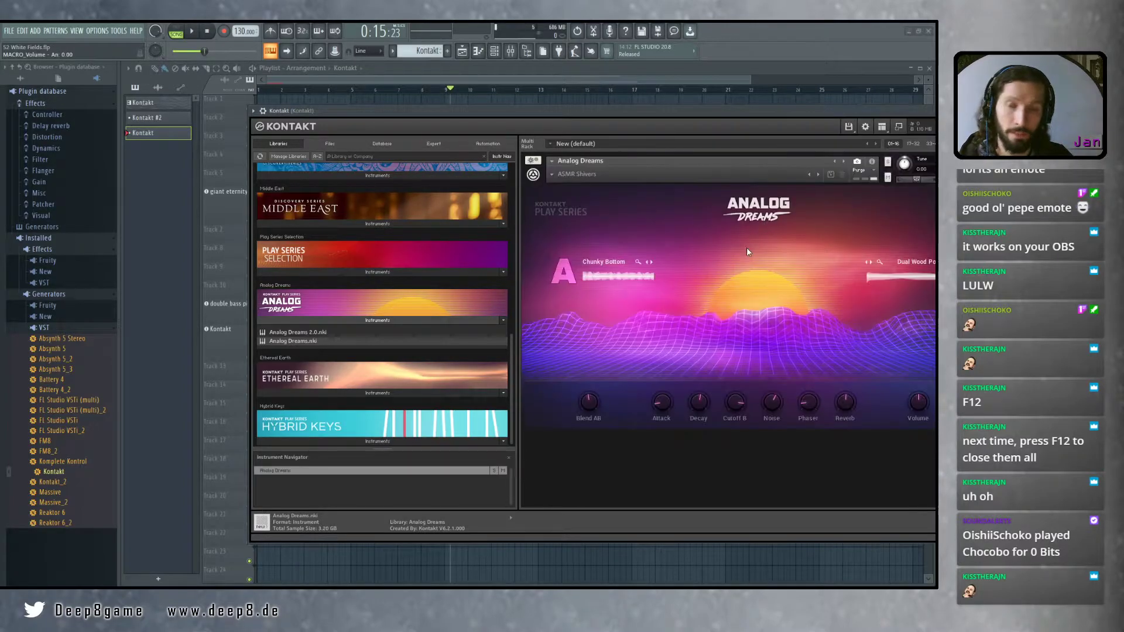
# Select the Bandpass Attack bass snapshot in Analog Dreams and test it while toggling typing-keyboard note input
pyautogui.moveTo(743, 109); pyautogui.dragTo(568, 92)
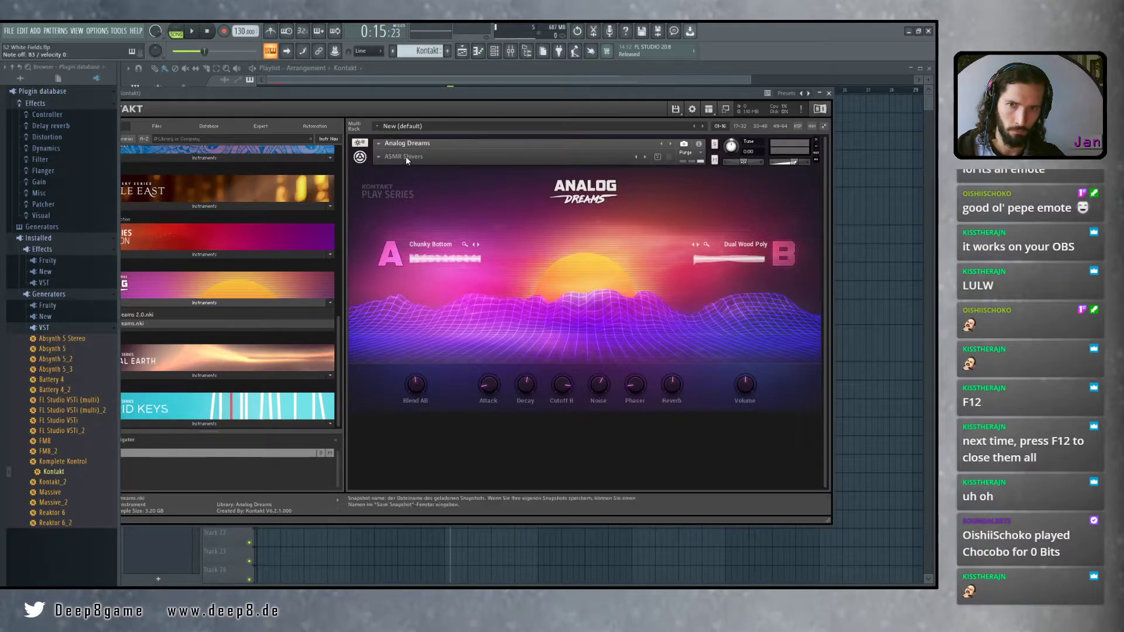
pyautogui.click(379, 158)
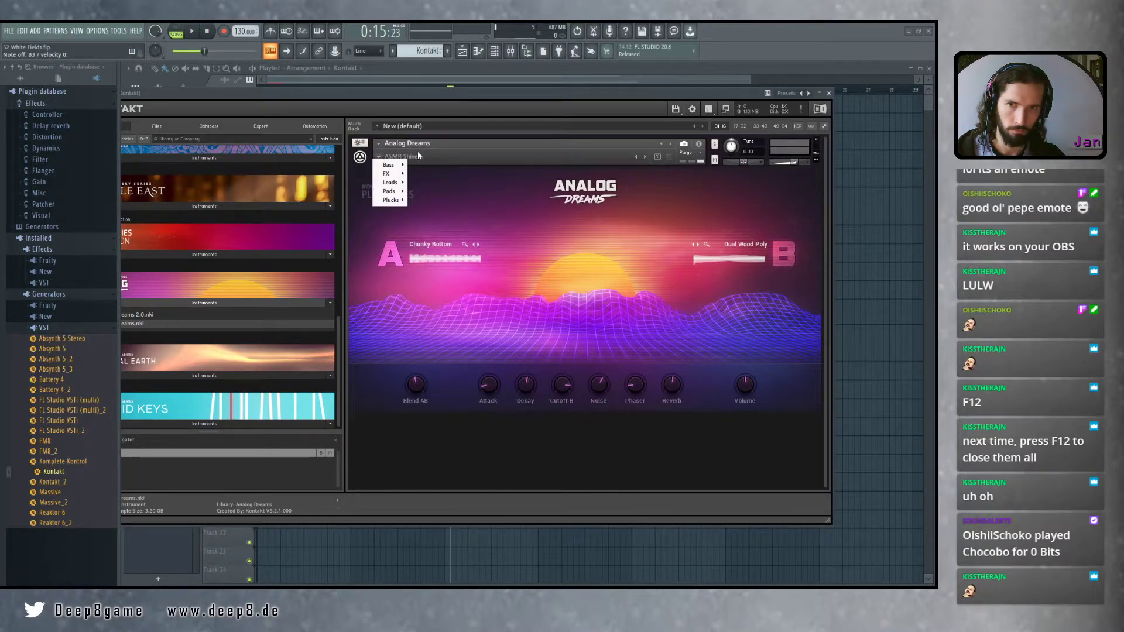
pyautogui.moveTo(390, 166)
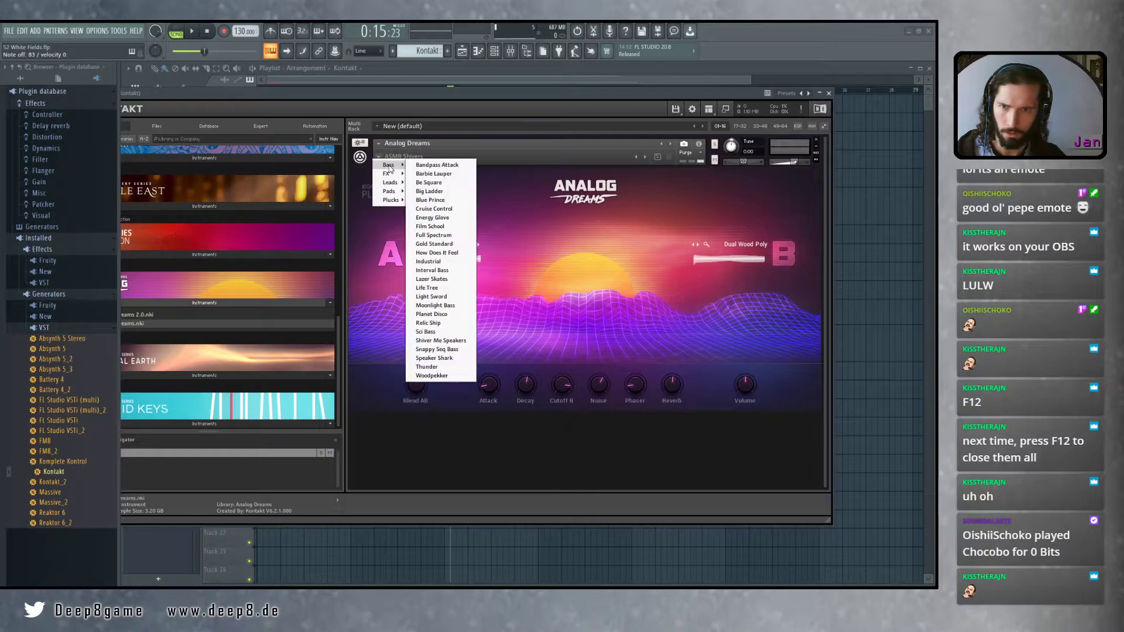
pyautogui.click(438, 166)
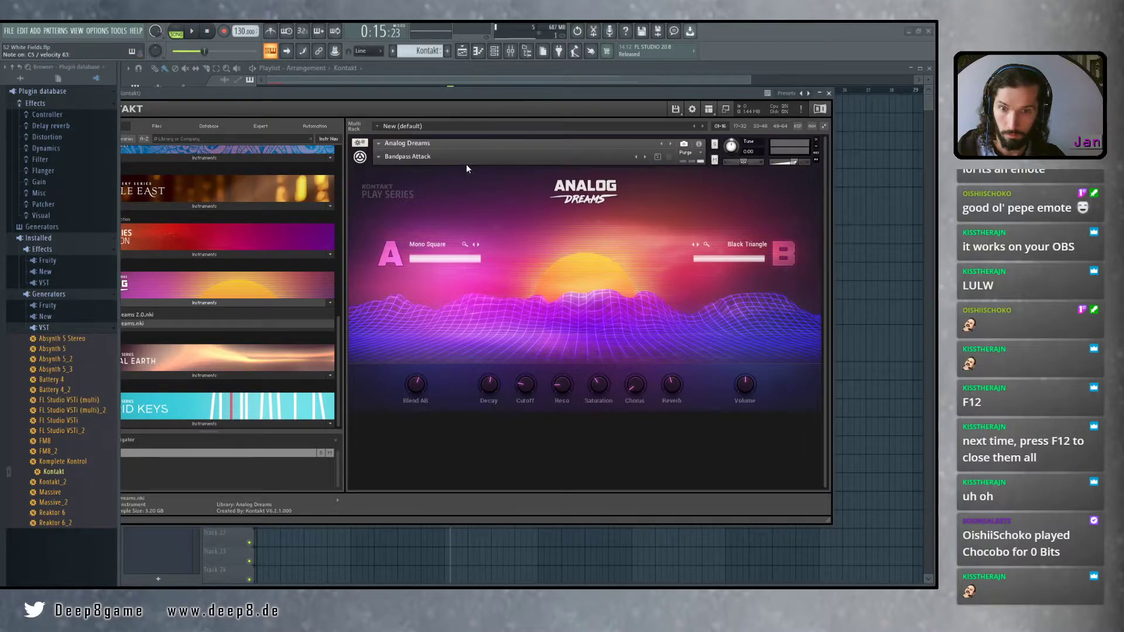
pyautogui.click(271, 51)
pyautogui.click(270, 51)
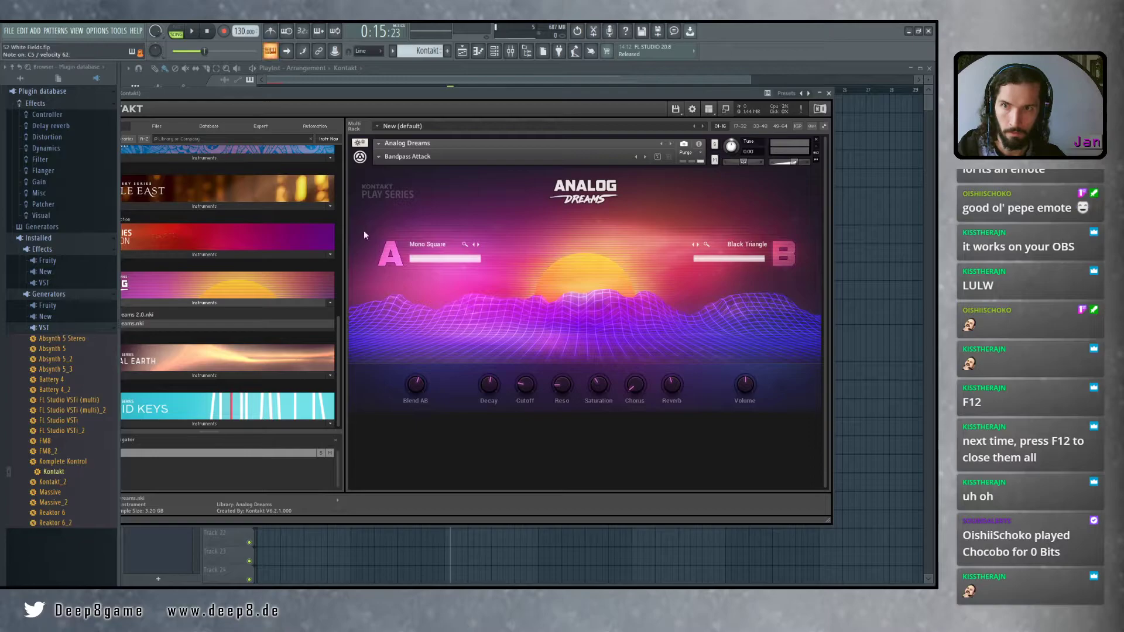
pyautogui.click(319, 51)
pyautogui.click(270, 52)
pyautogui.click(322, 53)
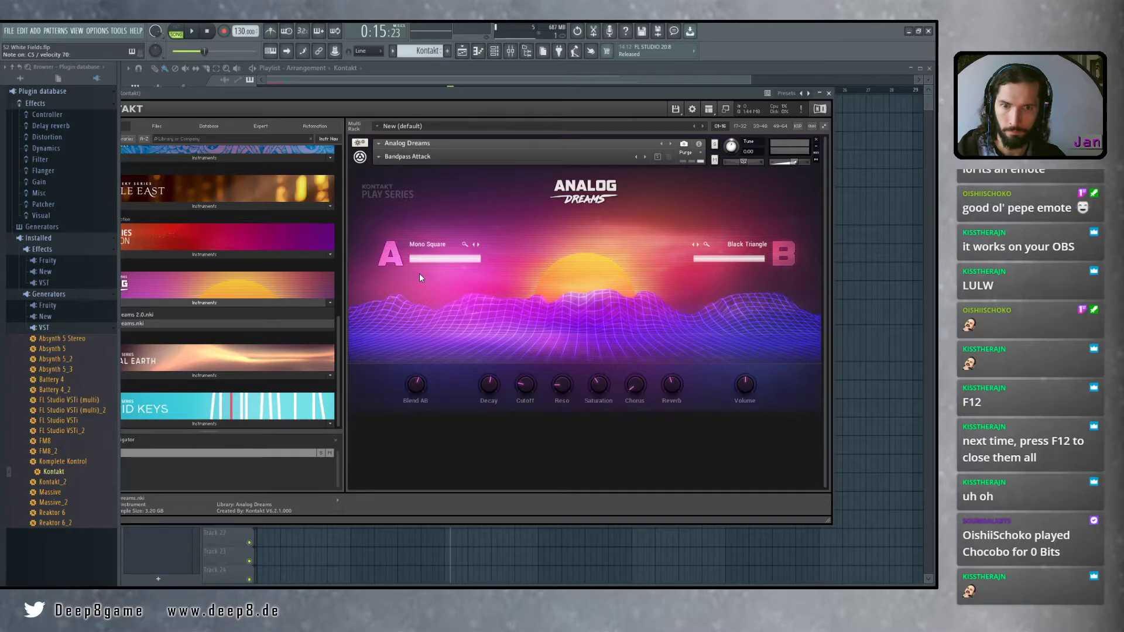
# Remove Analog Dreams from the Kontakt rack and load the Ethereal Earth.nki instrument instead
pyautogui.click(818, 142)
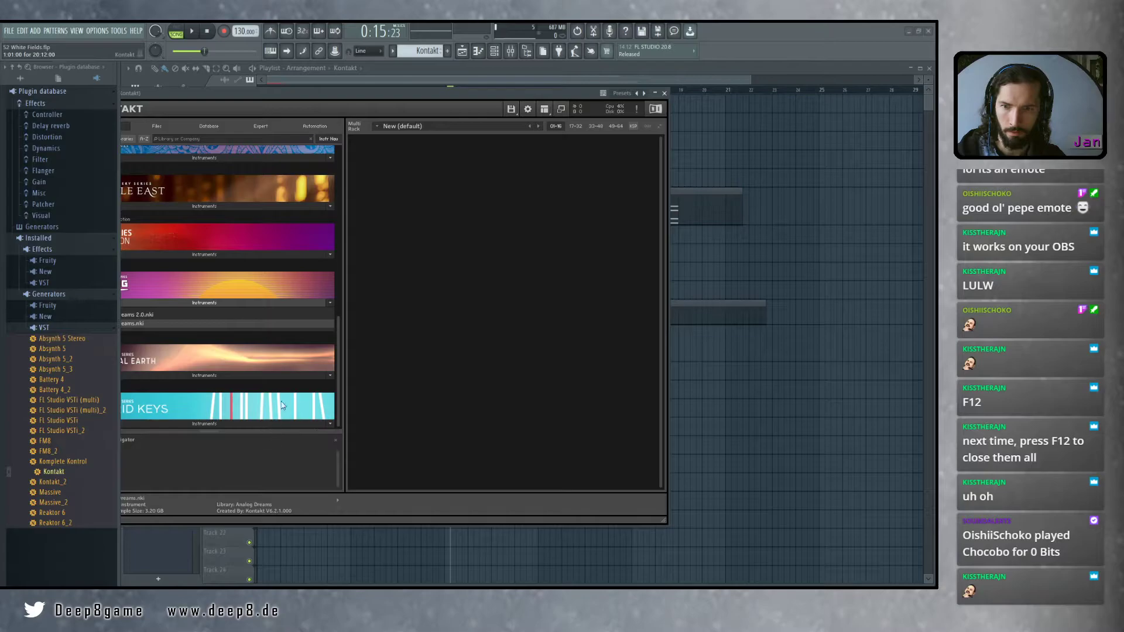
pyautogui.moveTo(407, 94); pyautogui.dragTo(560, 105)
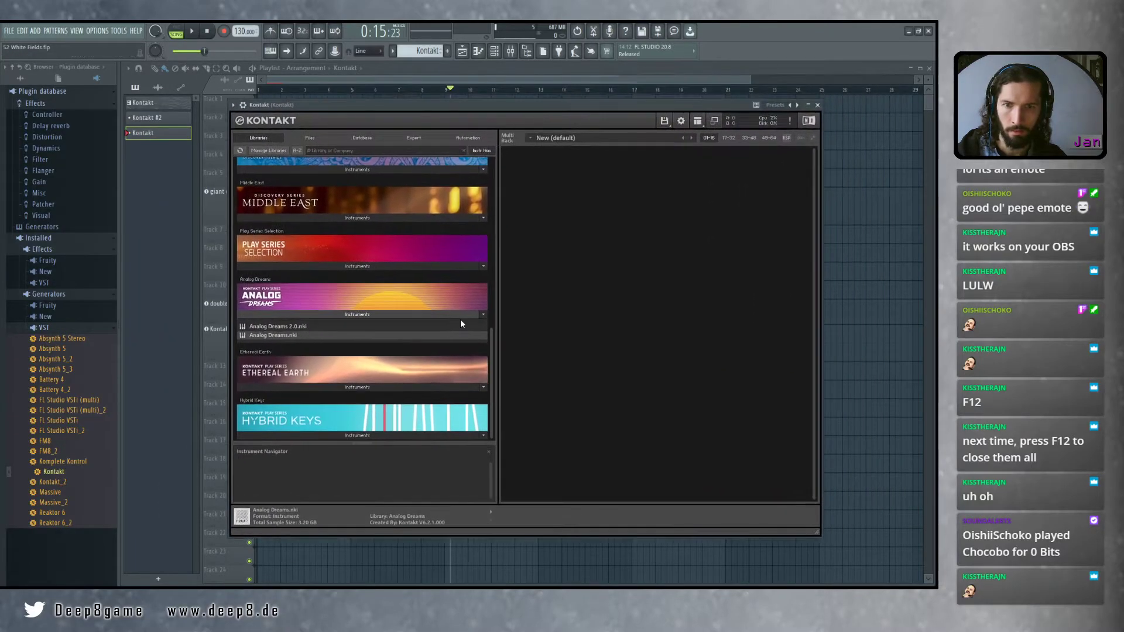
pyautogui.click(363, 387)
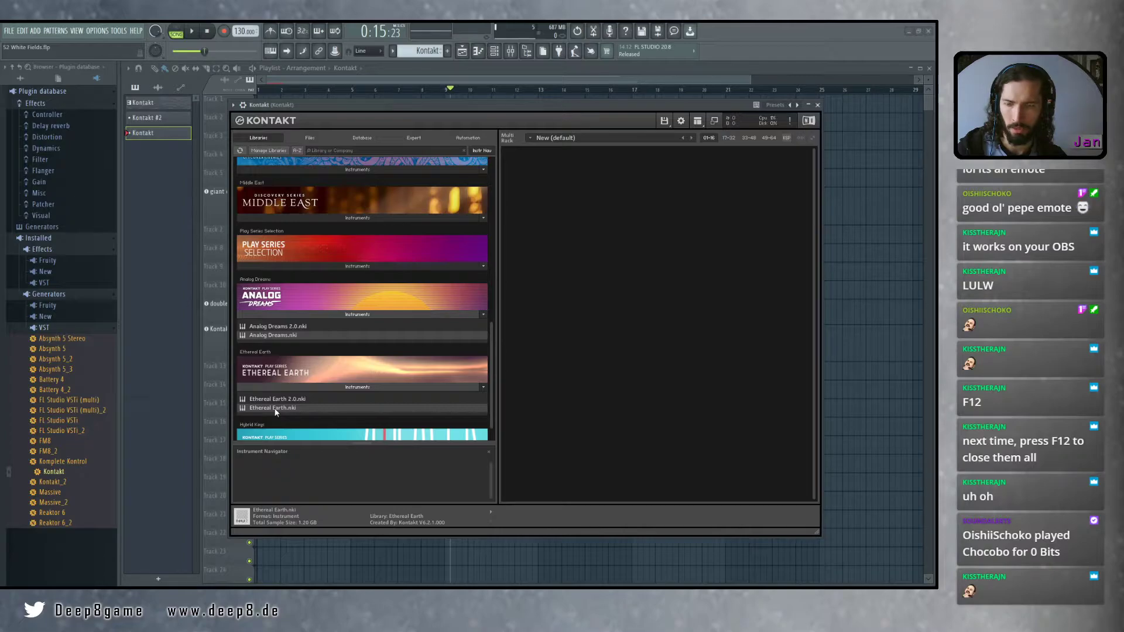
pyautogui.doubleClick(276, 410)
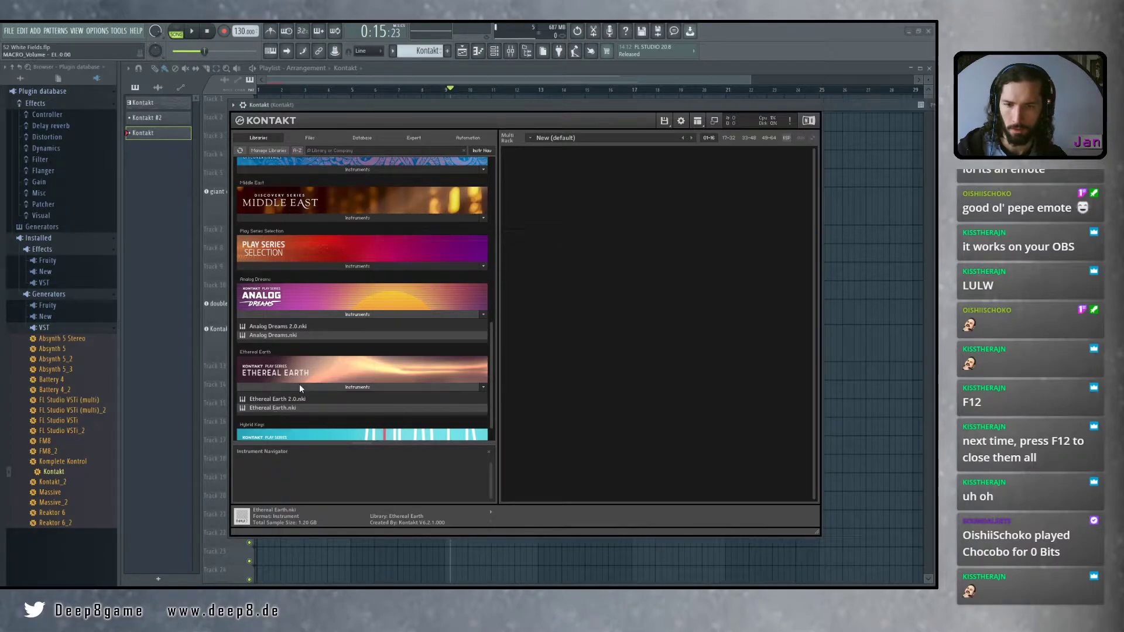
pyautogui.moveTo(669, 103); pyautogui.dragTo(587, 98)
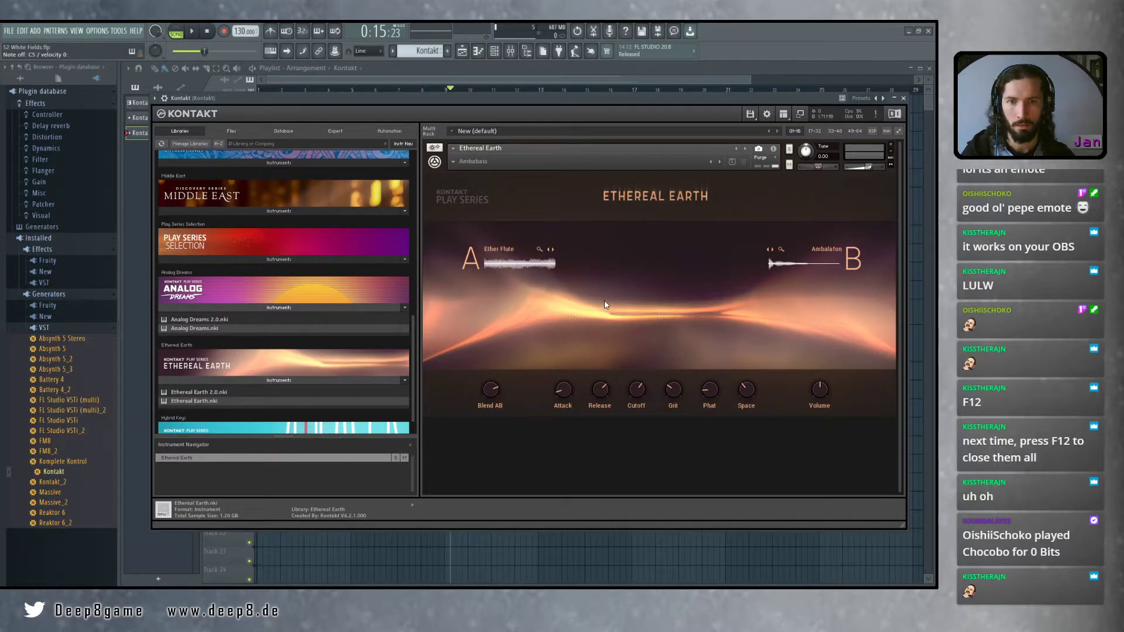
pyautogui.click(434, 148)
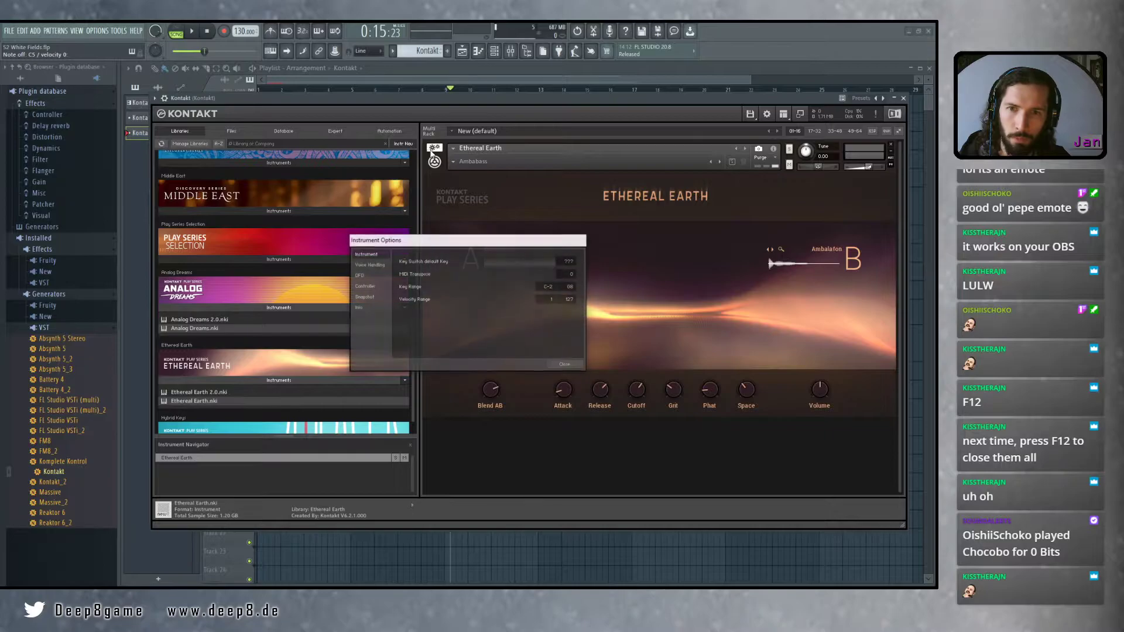
pyautogui.click(565, 364)
pyautogui.click(435, 162)
pyautogui.click(435, 162)
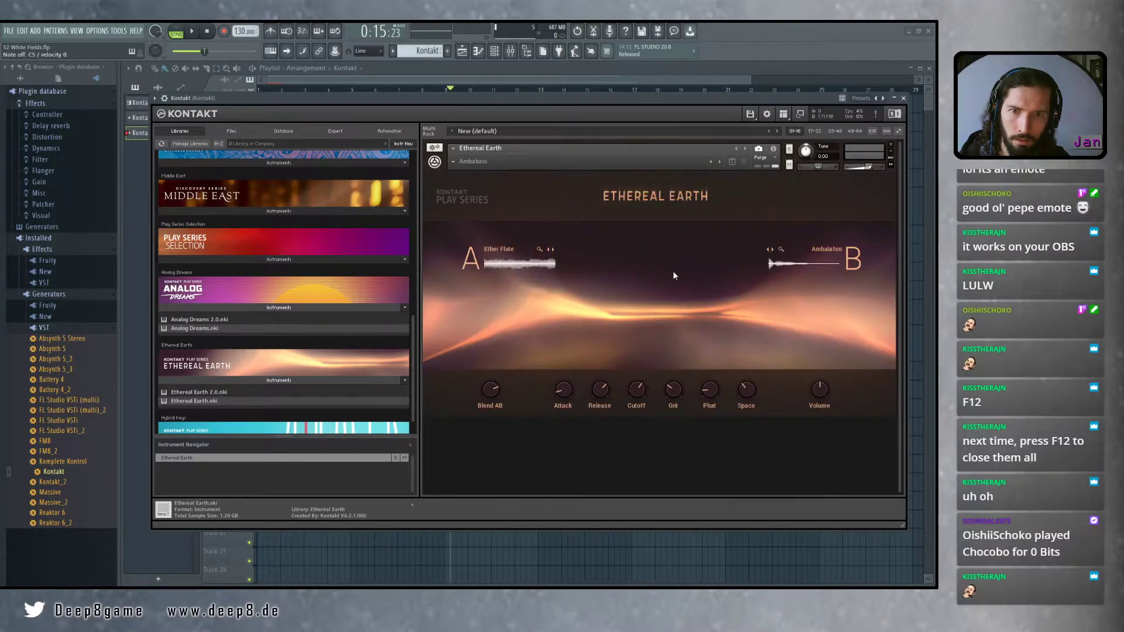
# Choose the Ambabass bass snapshot in Ethereal Earth, enable typing-keyboard note input, and play a test note
pyautogui.click(468, 161)
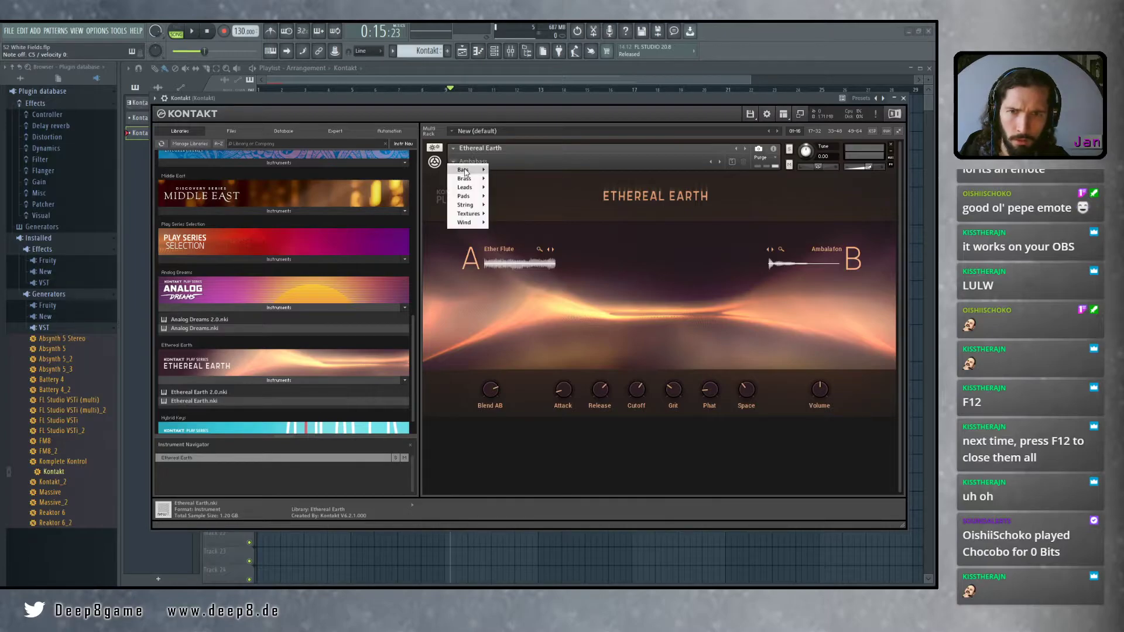
pyautogui.click(495, 170)
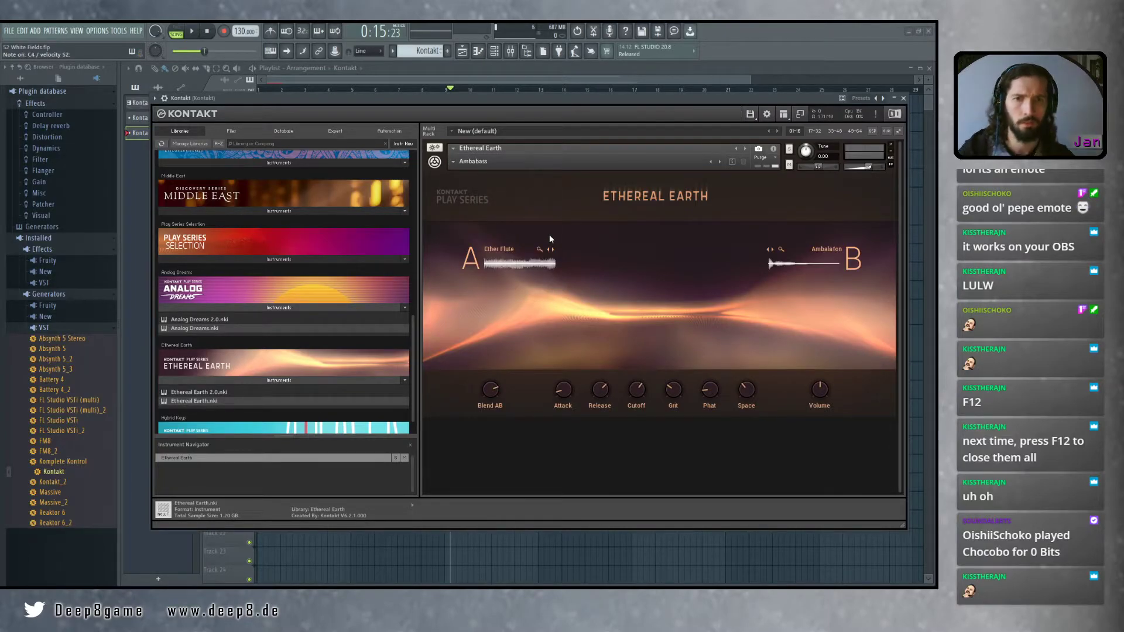
pyautogui.click(274, 54)
pyautogui.press('s')
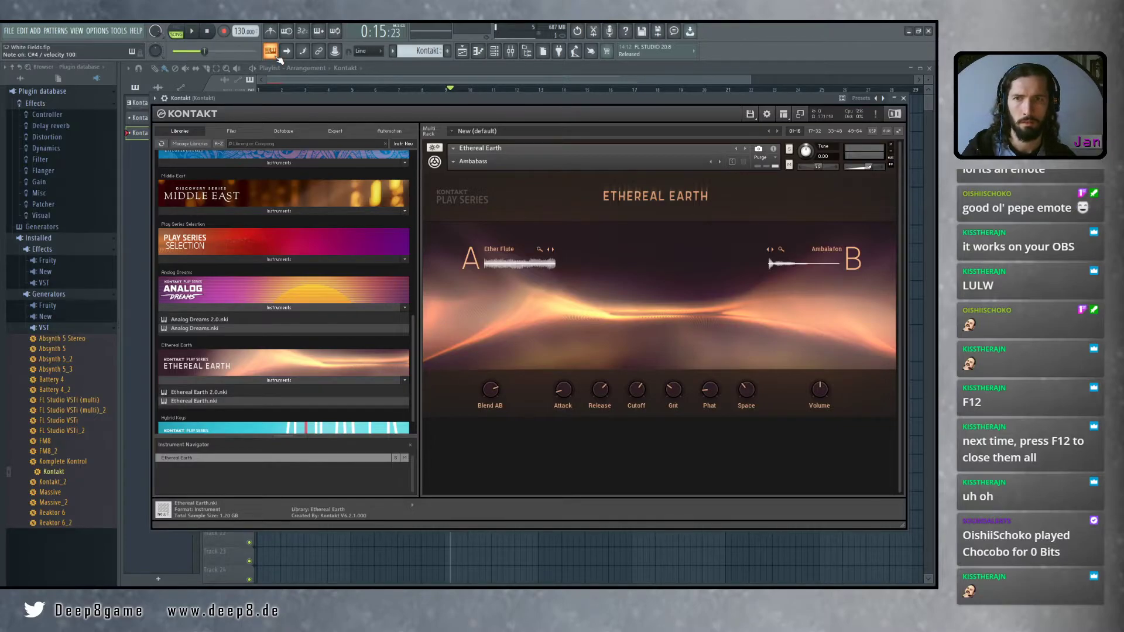
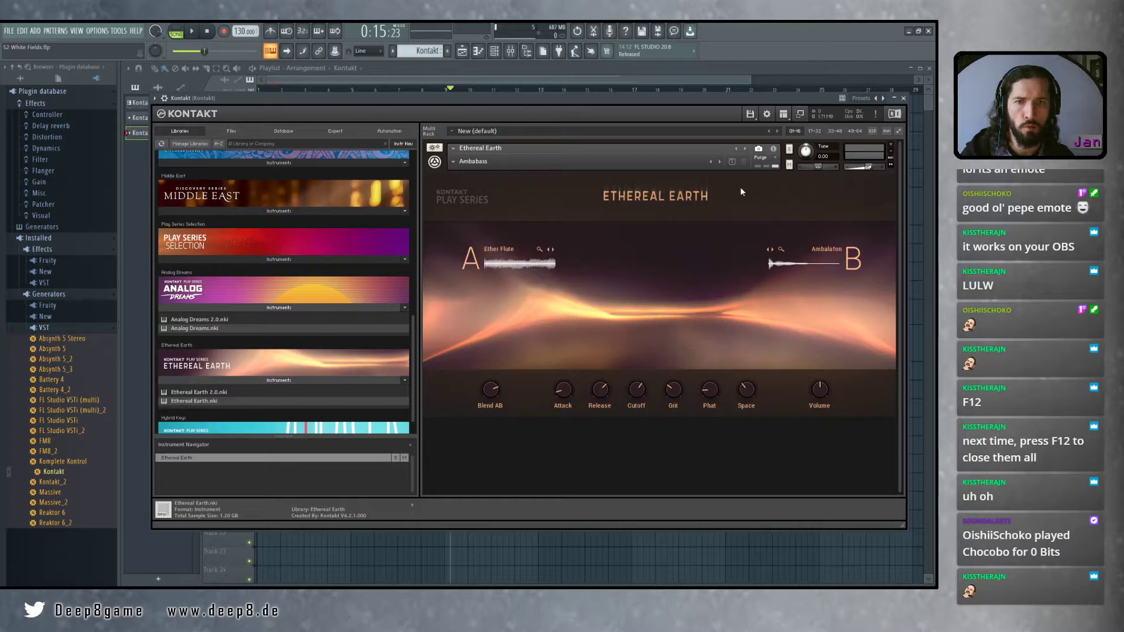
# Replace Ethereal Earth with the The Maverick.nki piano from the Kontakt library and close the Kontakt window
pyautogui.click(890, 144)
pyautogui.scroll(3, 372, 338)
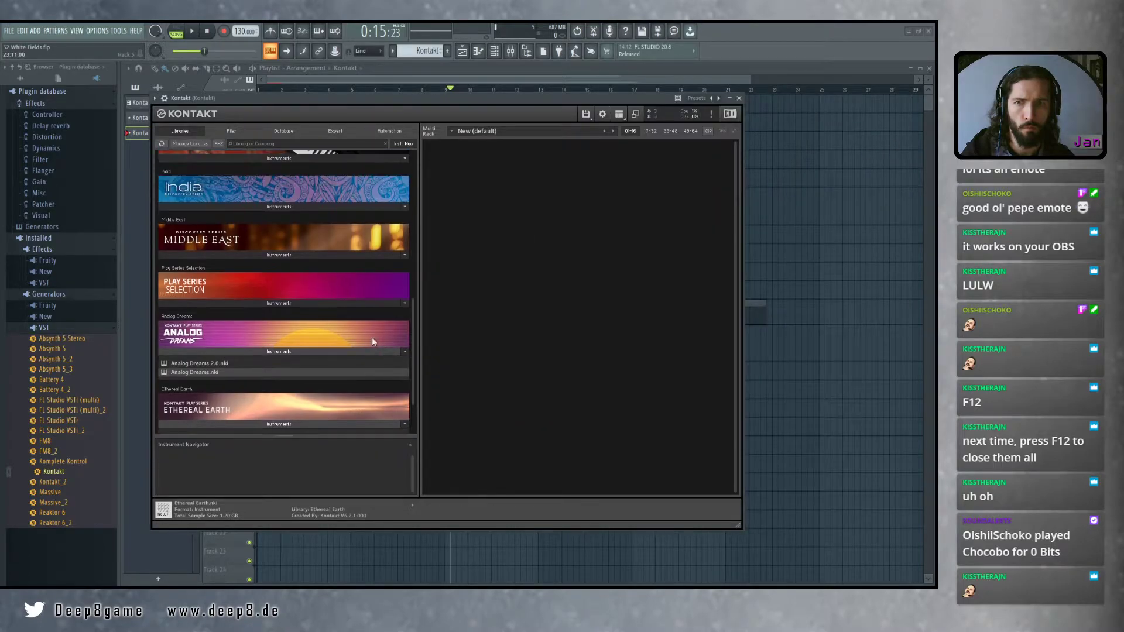
pyautogui.scroll(3, 321, 344)
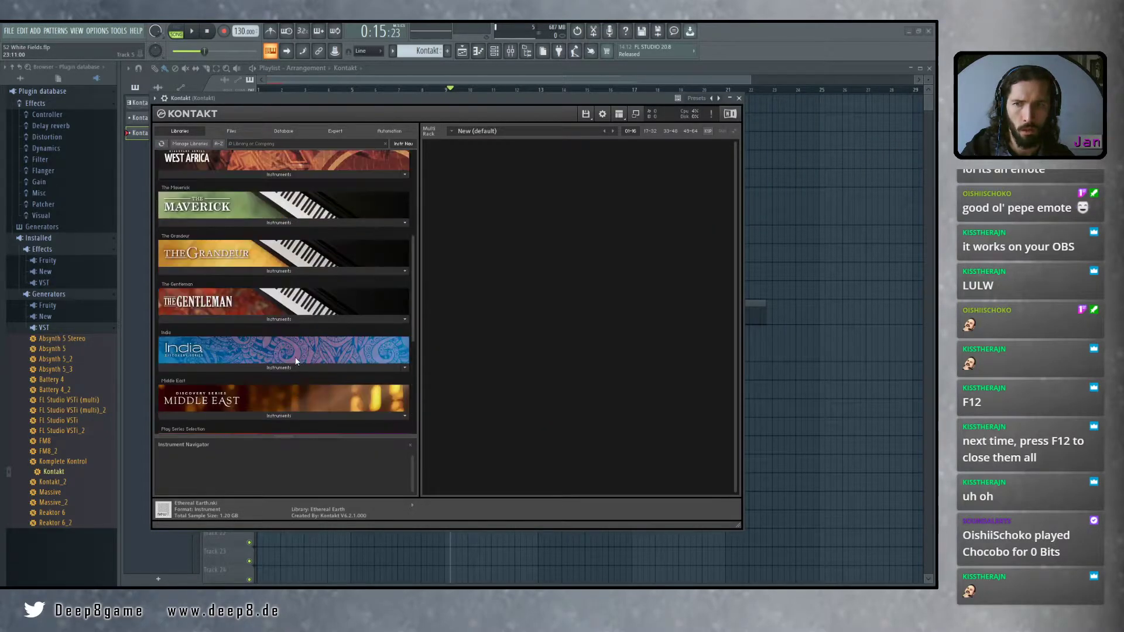
pyautogui.click(283, 223)
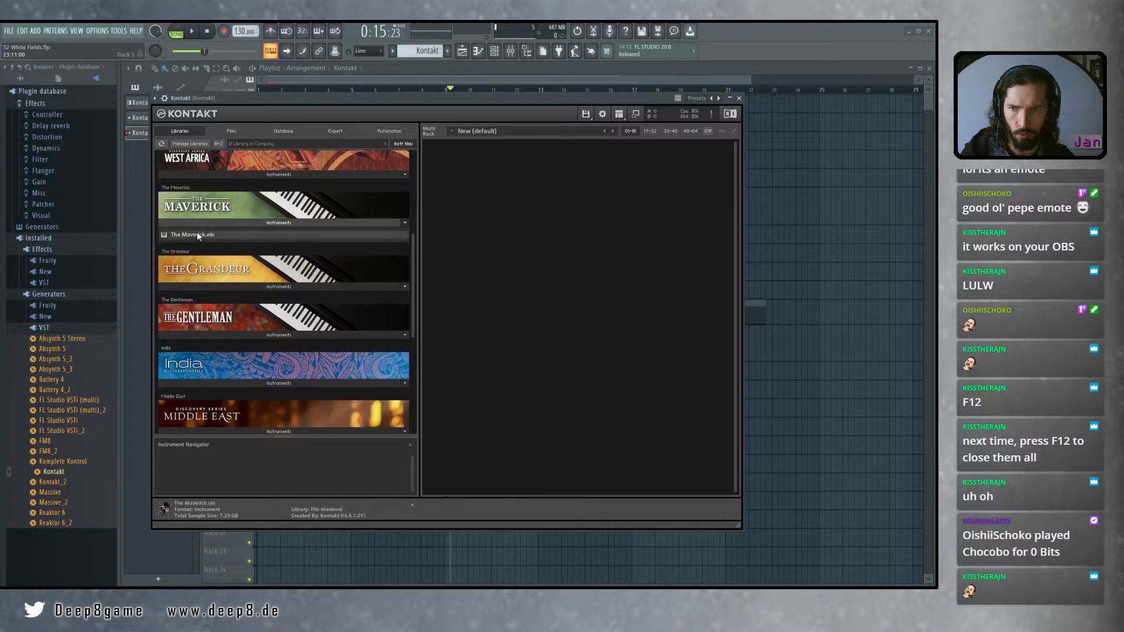
pyautogui.doubleClick(197, 234)
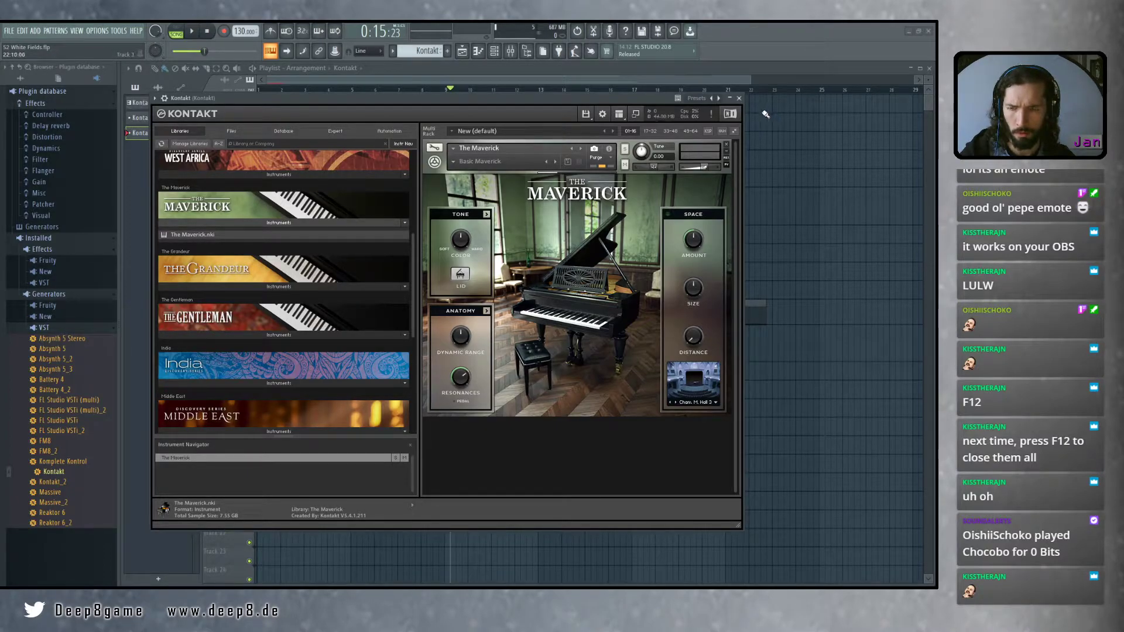
pyautogui.click(739, 98)
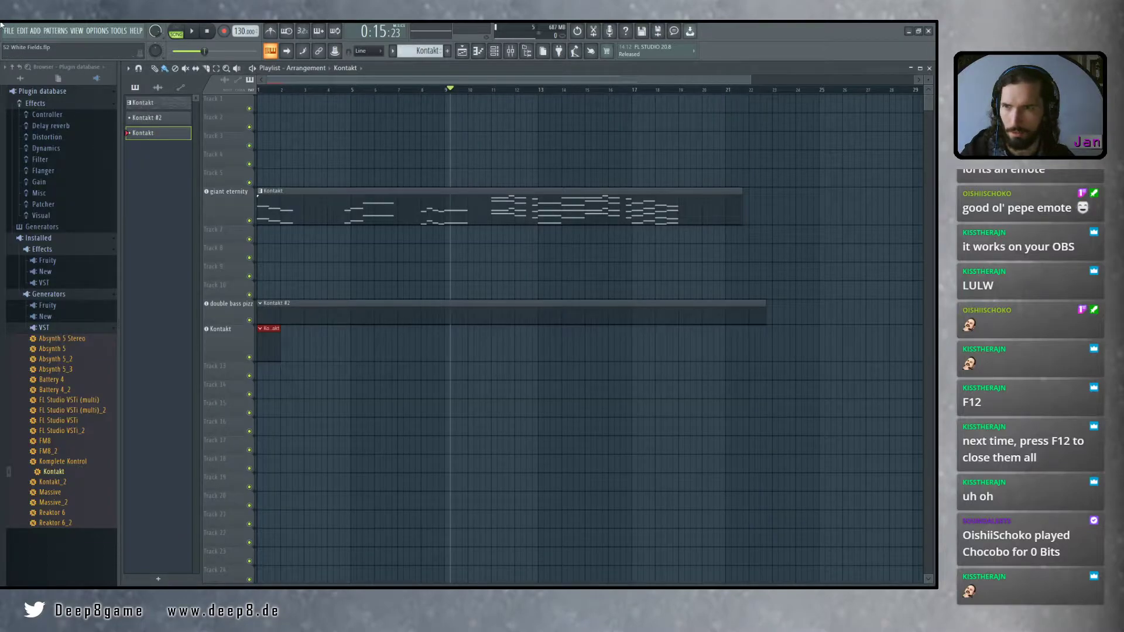
# Save the project and reload 52 White Fields.flp from the recent projects
pyautogui.click(8, 30)
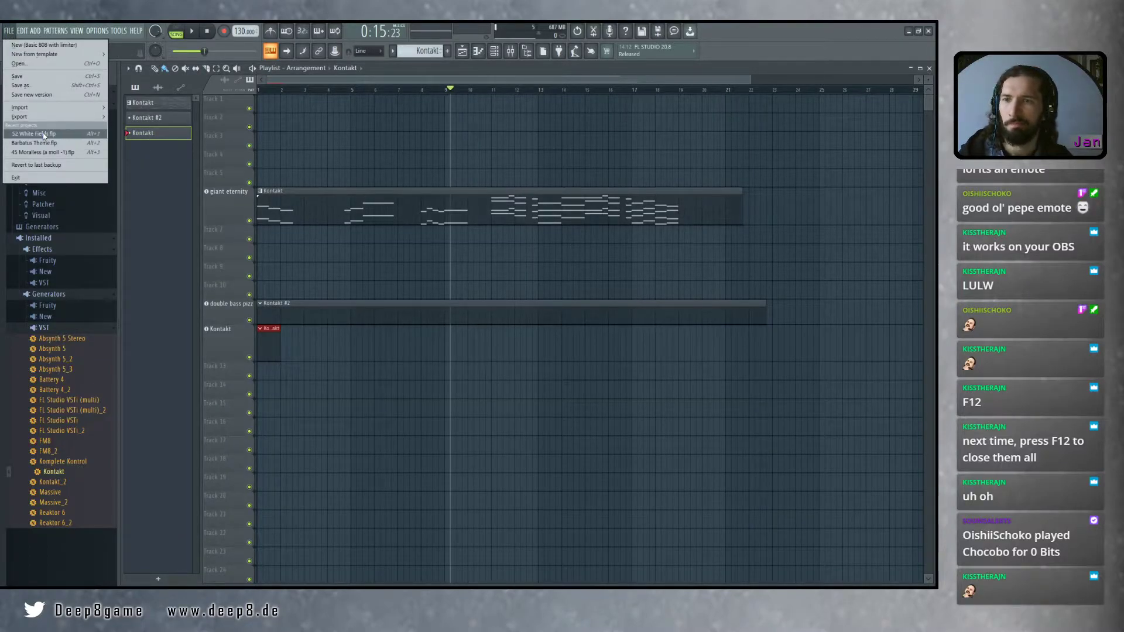
pyautogui.hotkey('ctrl', 's')
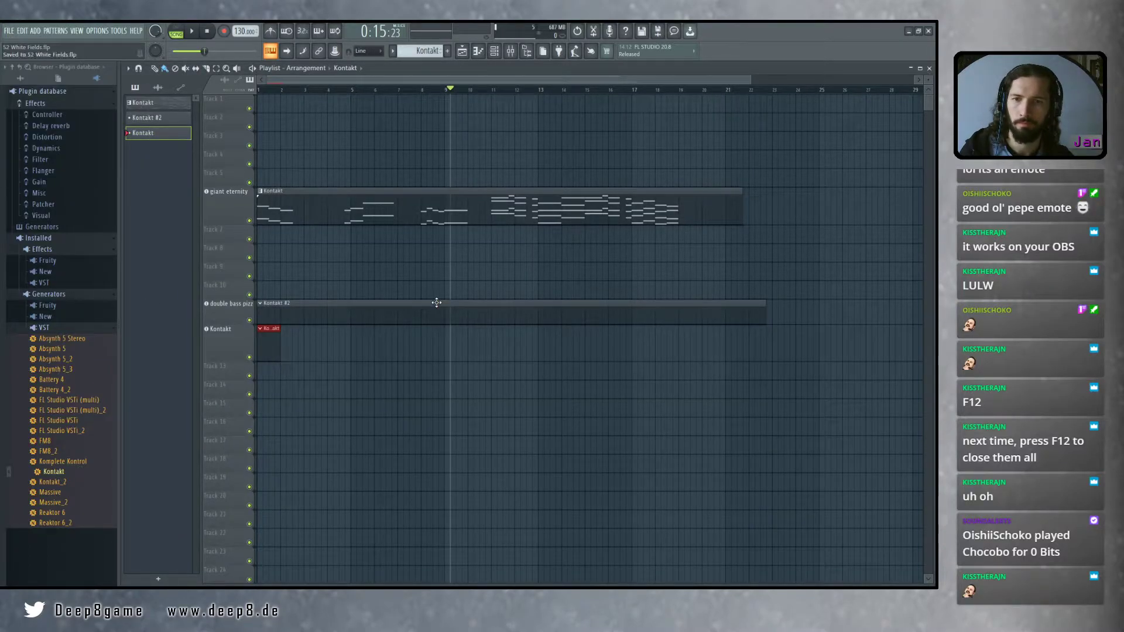
pyautogui.click(8, 30)
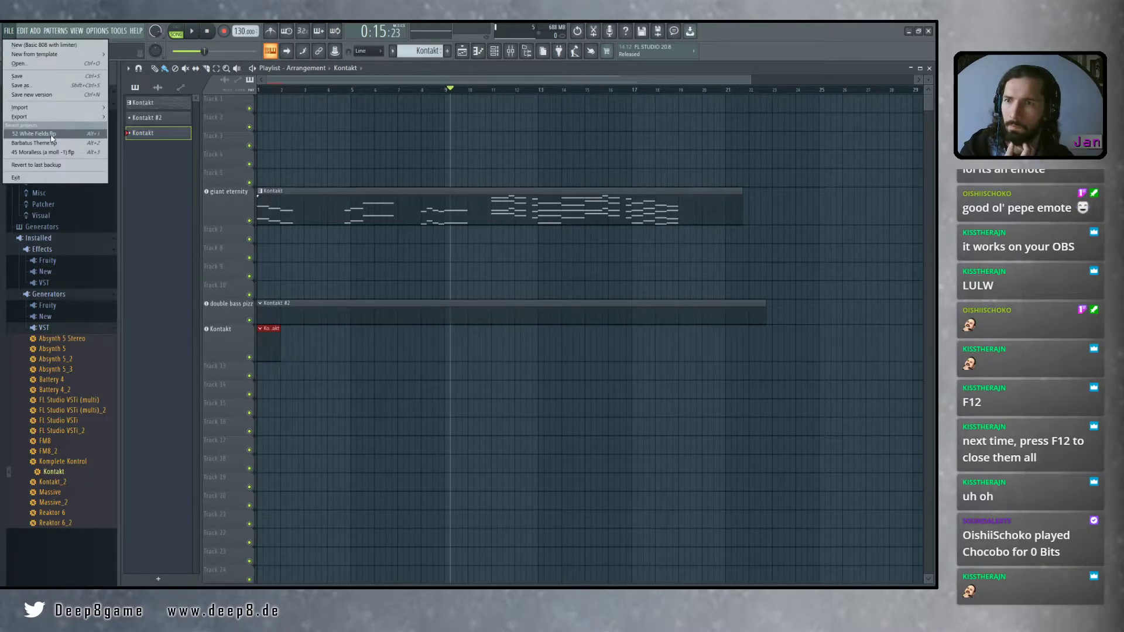
pyautogui.click(51, 134)
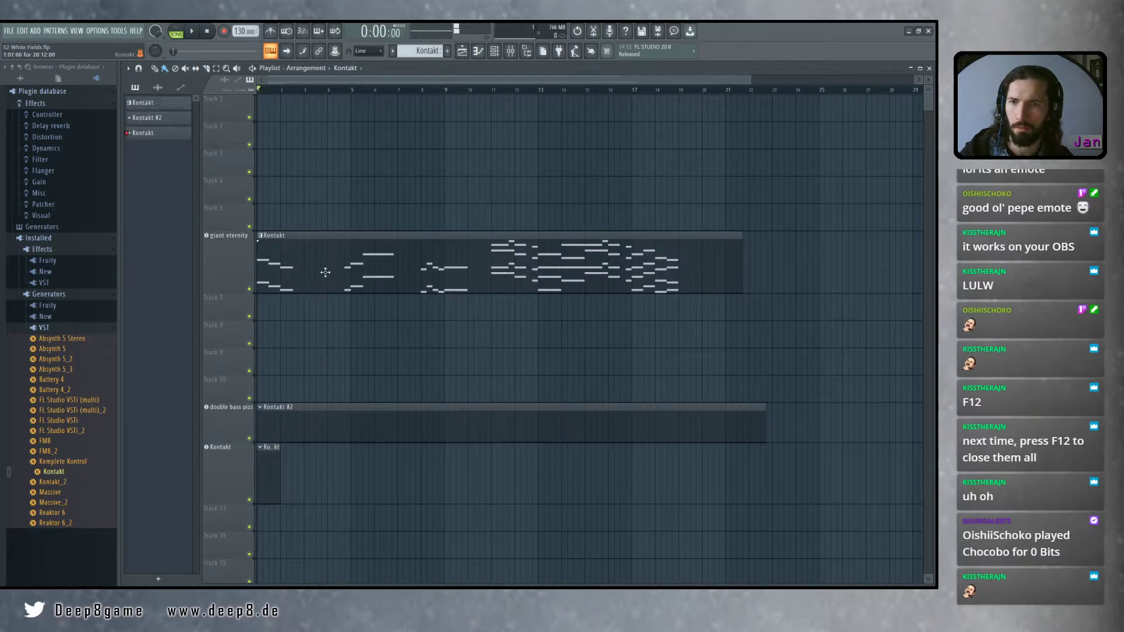
# Make the giant eternity clip's pattern active and show the channel rack, placing it over the middle of the playlist
pyautogui.click(346, 429)
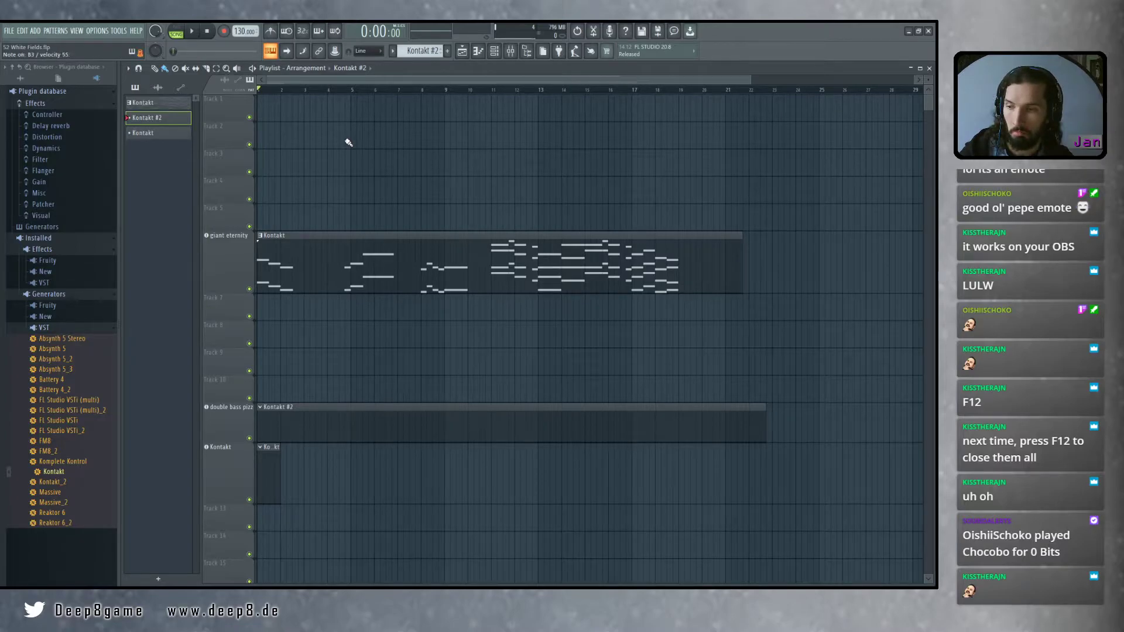
pyautogui.click(346, 263)
pyautogui.click(501, 48)
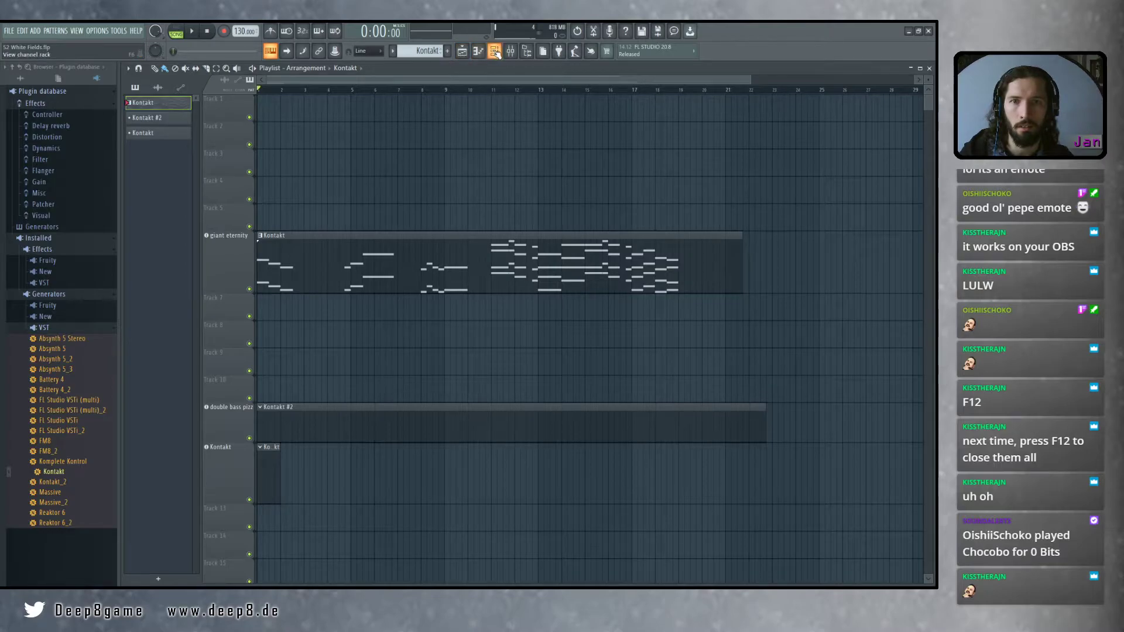
pyautogui.click(502, 49)
pyautogui.moveTo(257, 69); pyautogui.dragTo(513, 188)
# Inspect and test the 808 Kick, 808 Clap and giant eternity channels, closing each instrument window
pyautogui.click(450, 214)
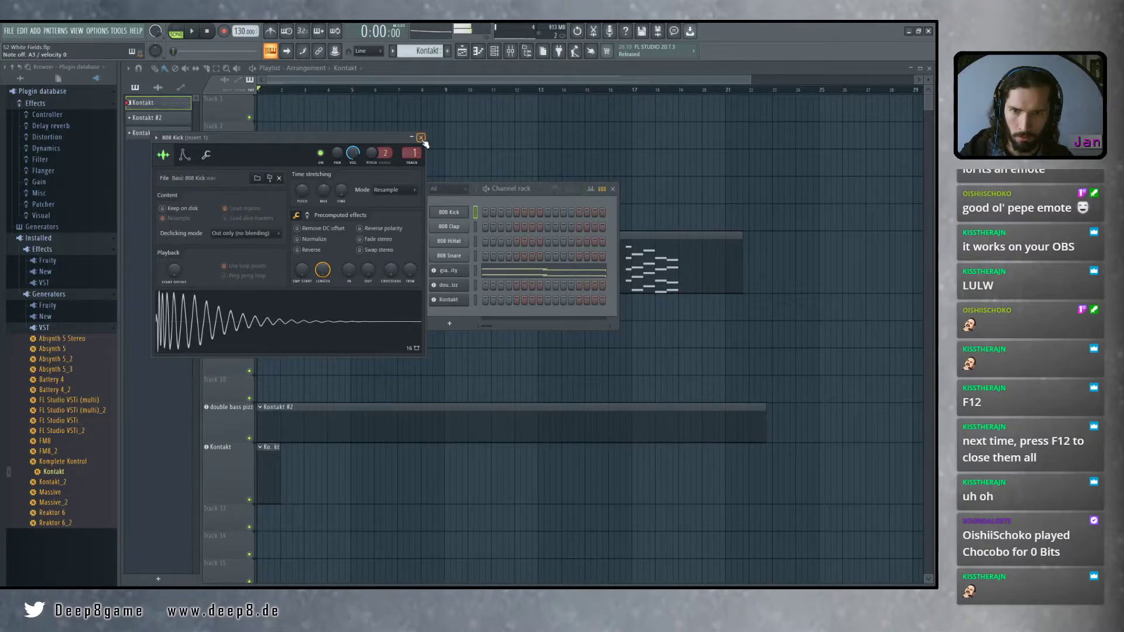
pyautogui.click(421, 138)
pyautogui.click(449, 227)
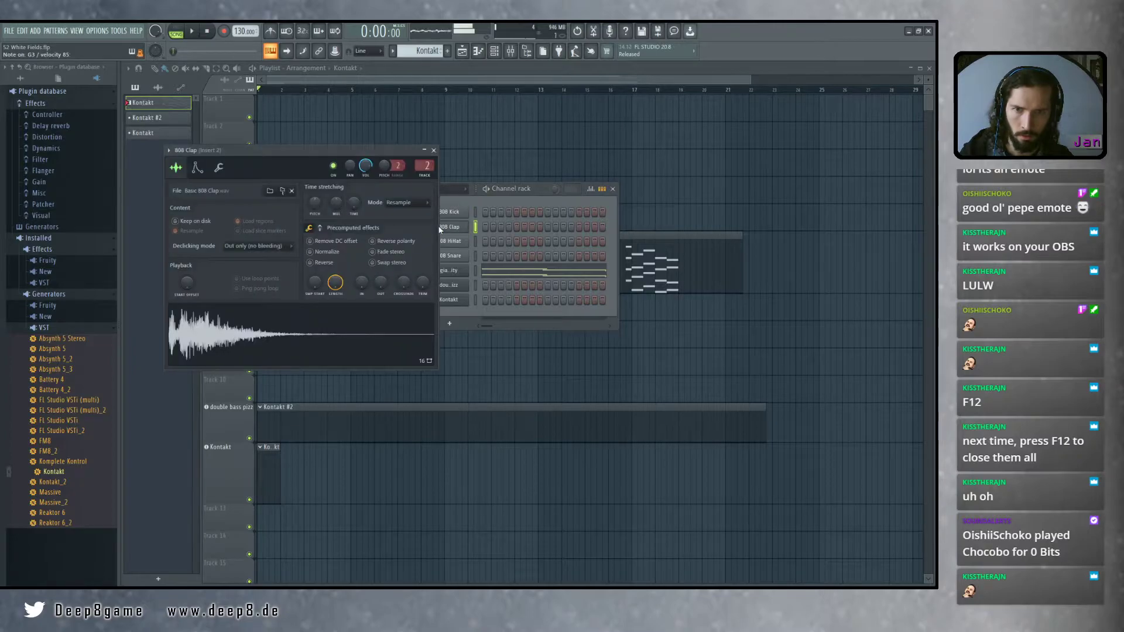
pyautogui.click(437, 151)
pyautogui.click(461, 271)
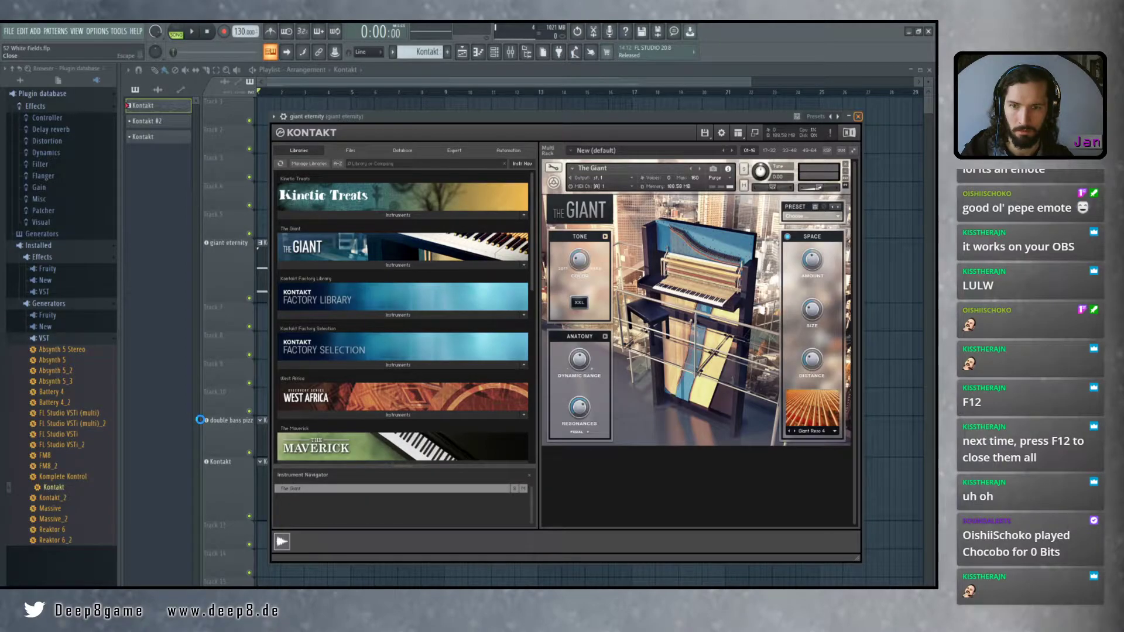
pyautogui.press('Escape')
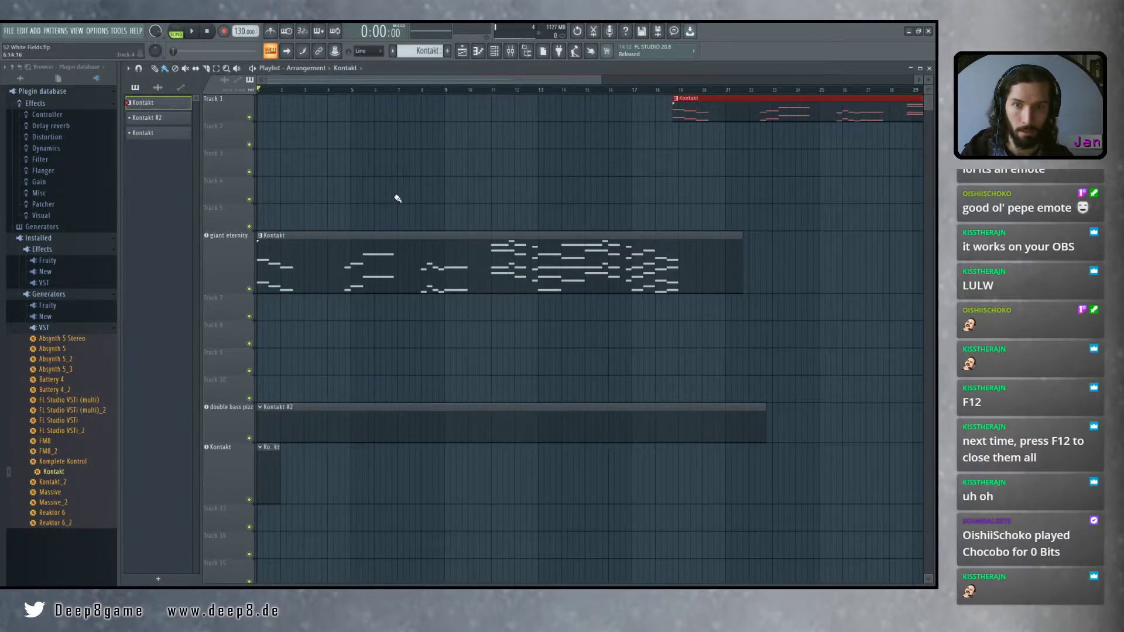
# Delete the stray Kontakt clip from Track 1, try the third pattern, and reselect the giant eternity pattern
pyautogui.moveTo(702, 119); pyautogui.dragTo(286, 119)
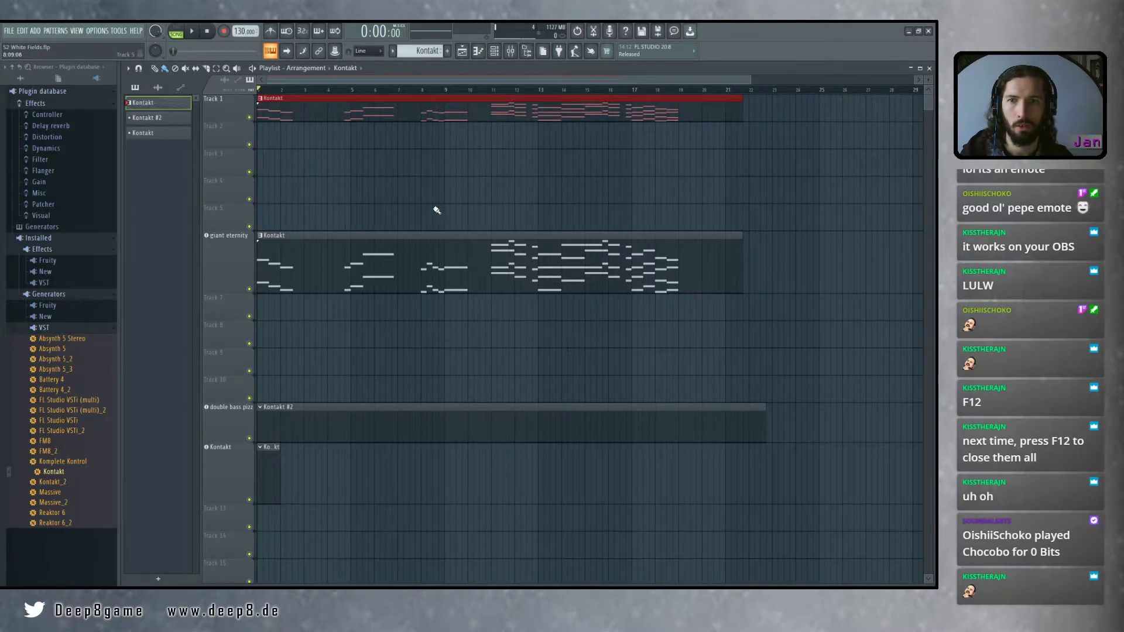
pyautogui.rightClick(301, 100)
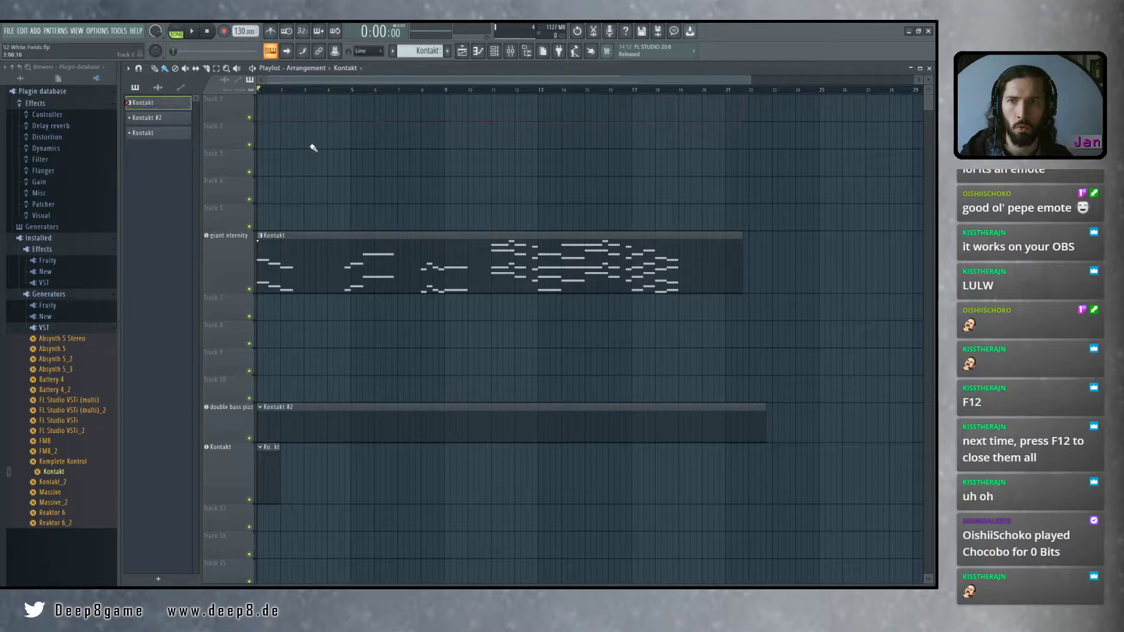
pyautogui.click(341, 436)
pyautogui.click(146, 133)
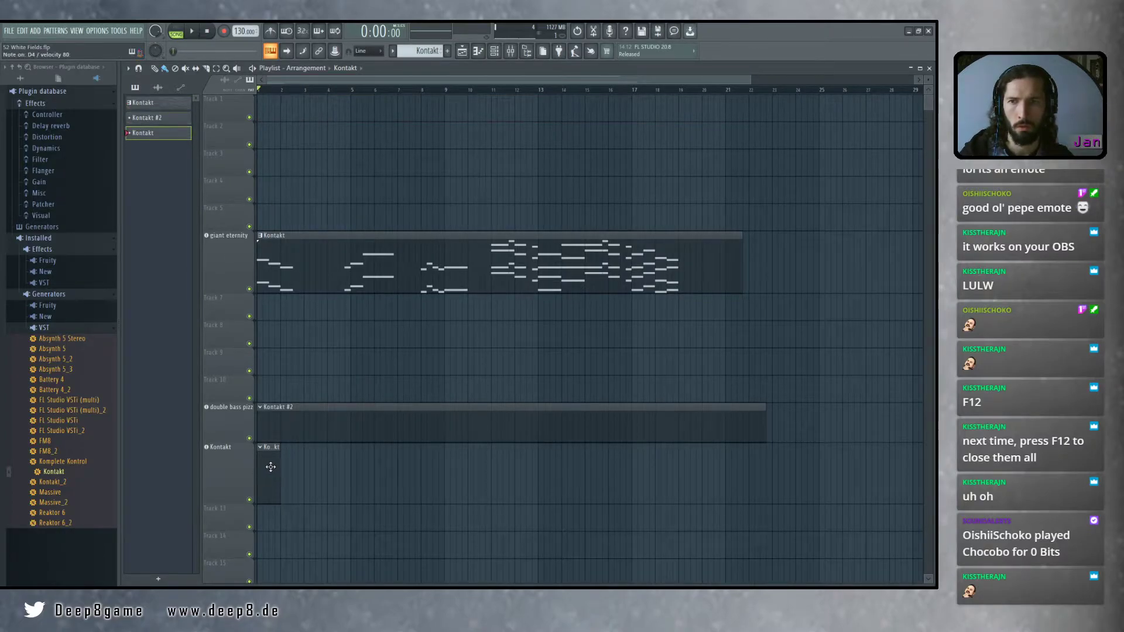
pyautogui.click(151, 101)
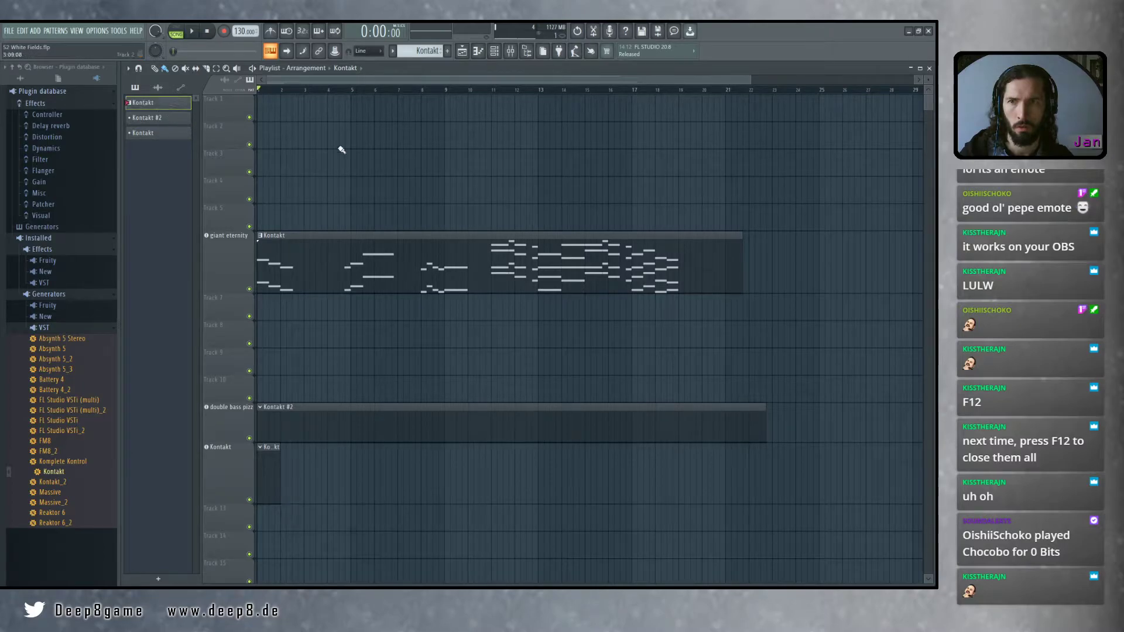
# Check the 808 Kick sampler and the giant eternity channel's notes from the channel rack, closing each window
pyautogui.click(494, 51)
pyautogui.click(460, 215)
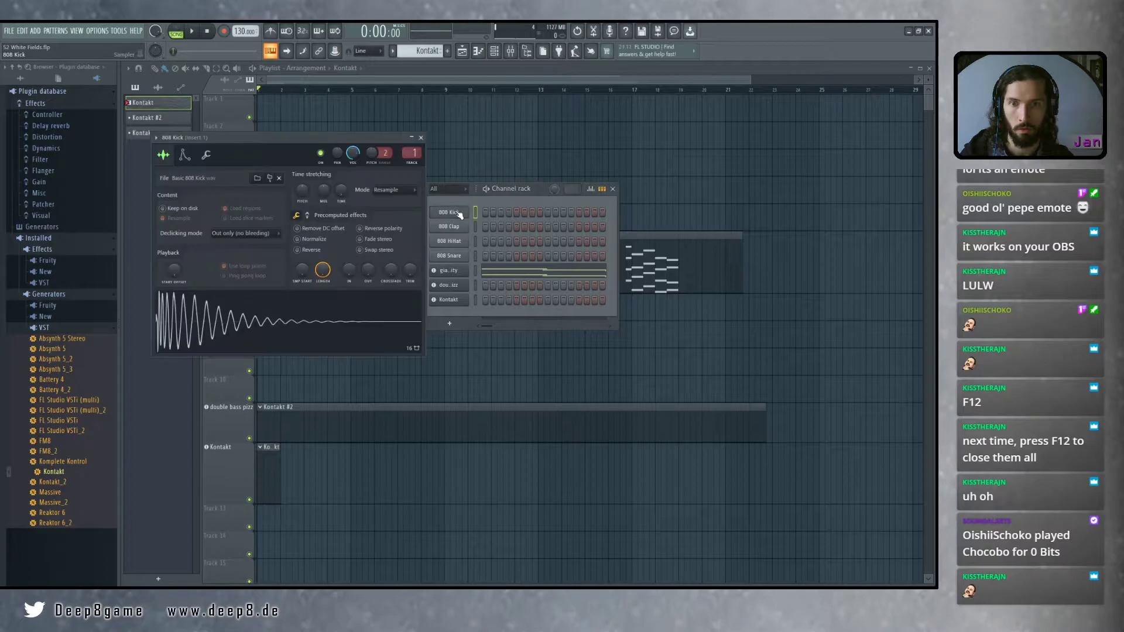
pyautogui.click(421, 138)
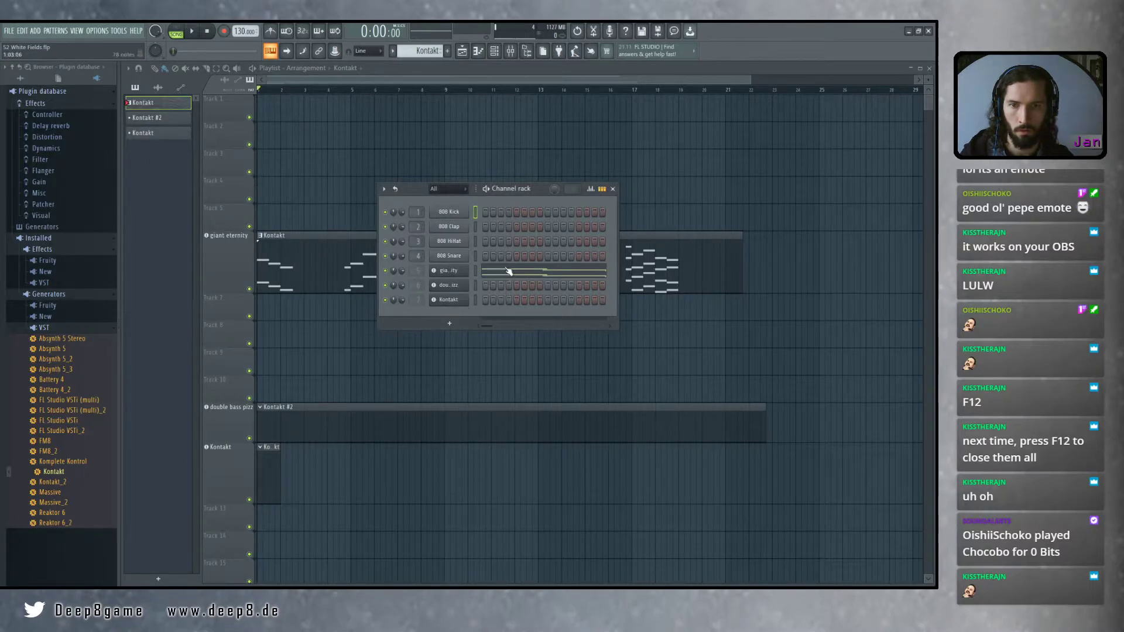
pyautogui.click(520, 276)
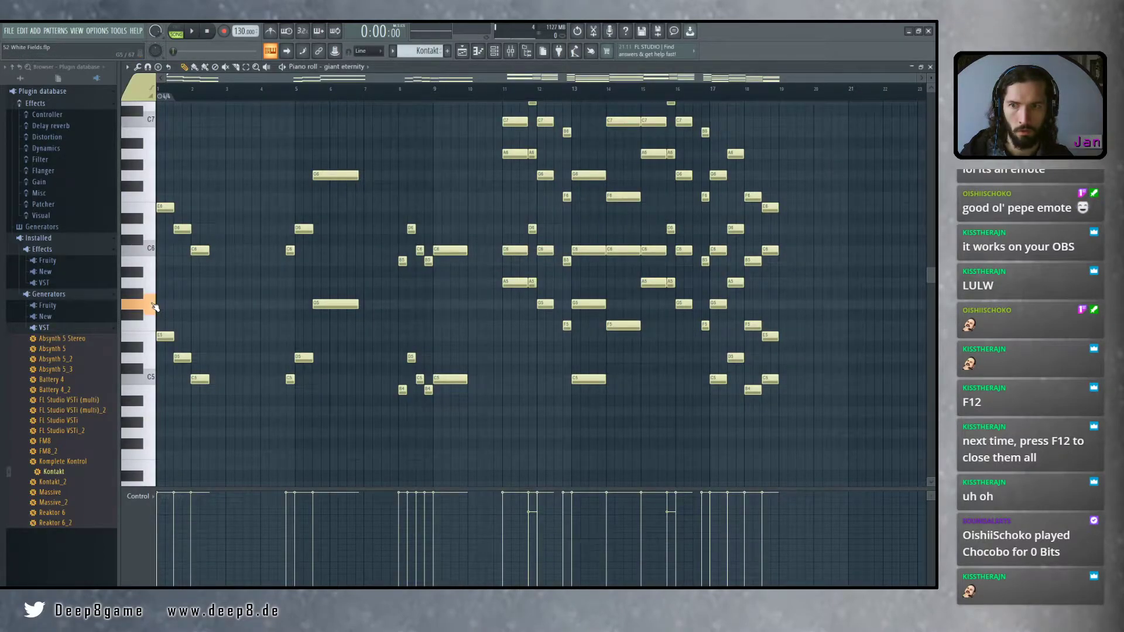
pyautogui.click(930, 66)
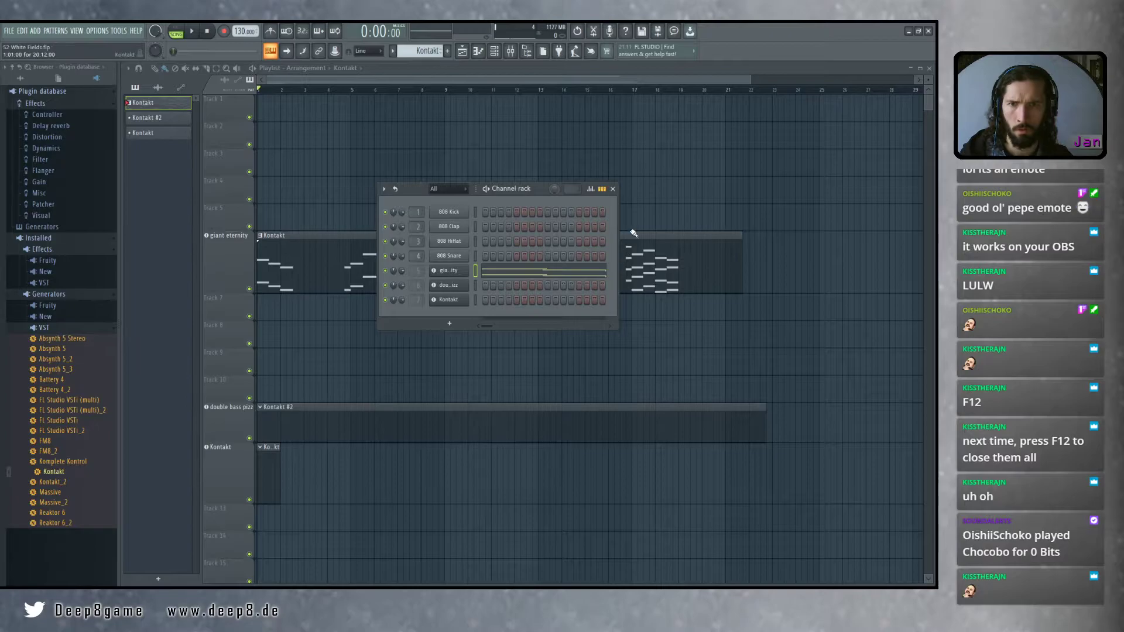
pyautogui.click(612, 188)
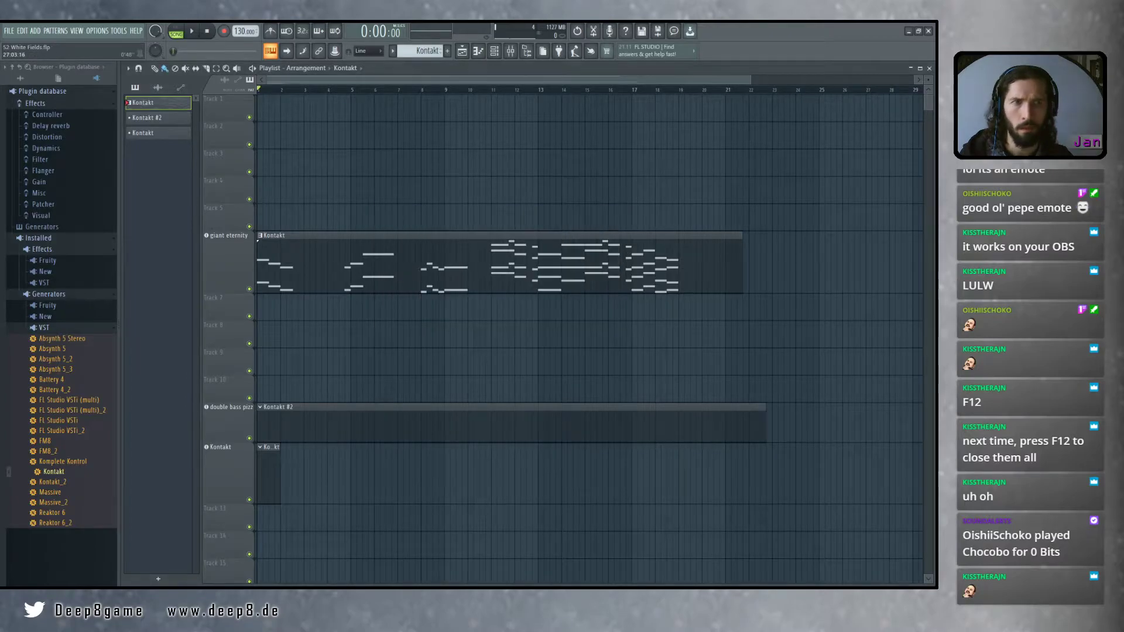
# Close FL Studio, minimise the VLC media player window, and start FL Studio again from the desktop
pyautogui.click(928, 33)
pyautogui.click(492, 336)
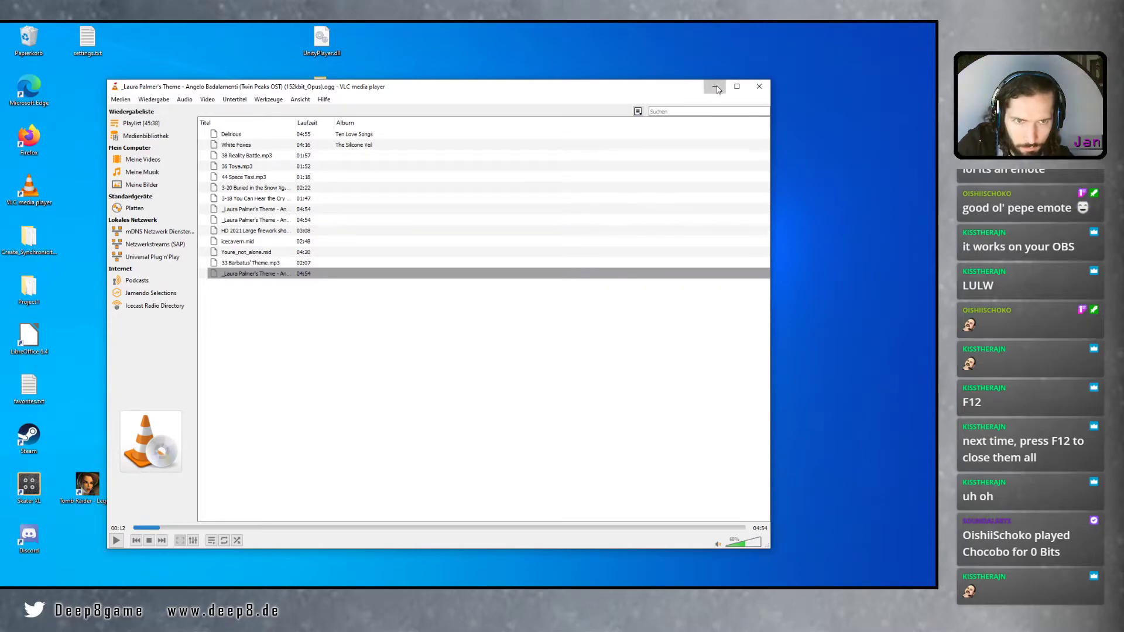
pyautogui.click(716, 88)
pyautogui.doubleClick(154, 388)
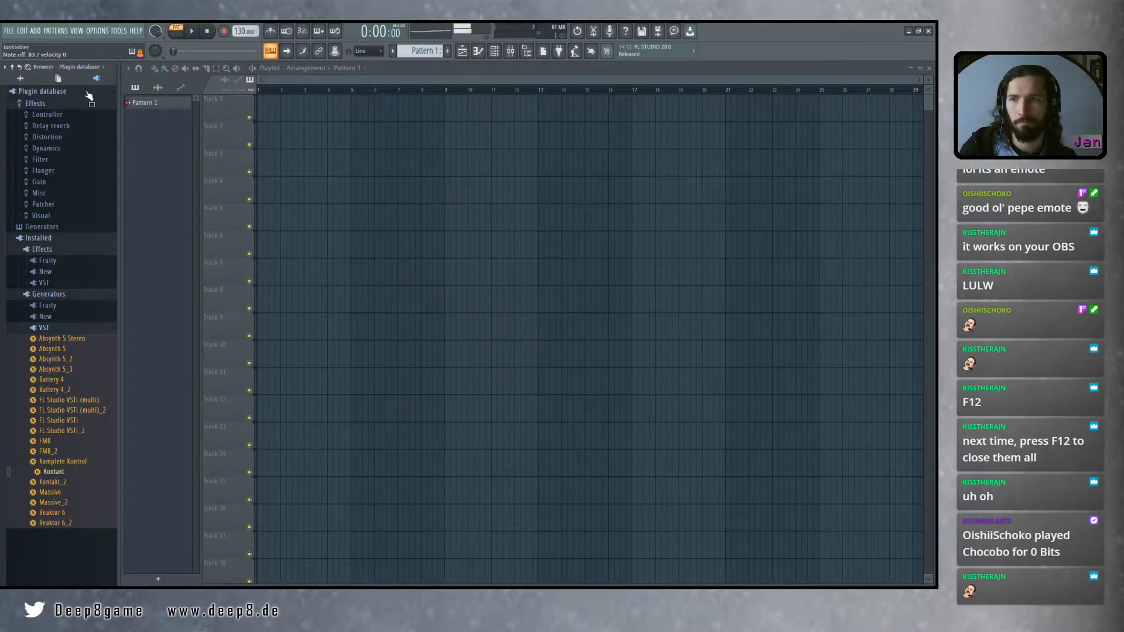
# Test the 808 Snare channel in the empty default project, and close its sampler and the channel rack
pyautogui.click(495, 51)
pyautogui.click(453, 263)
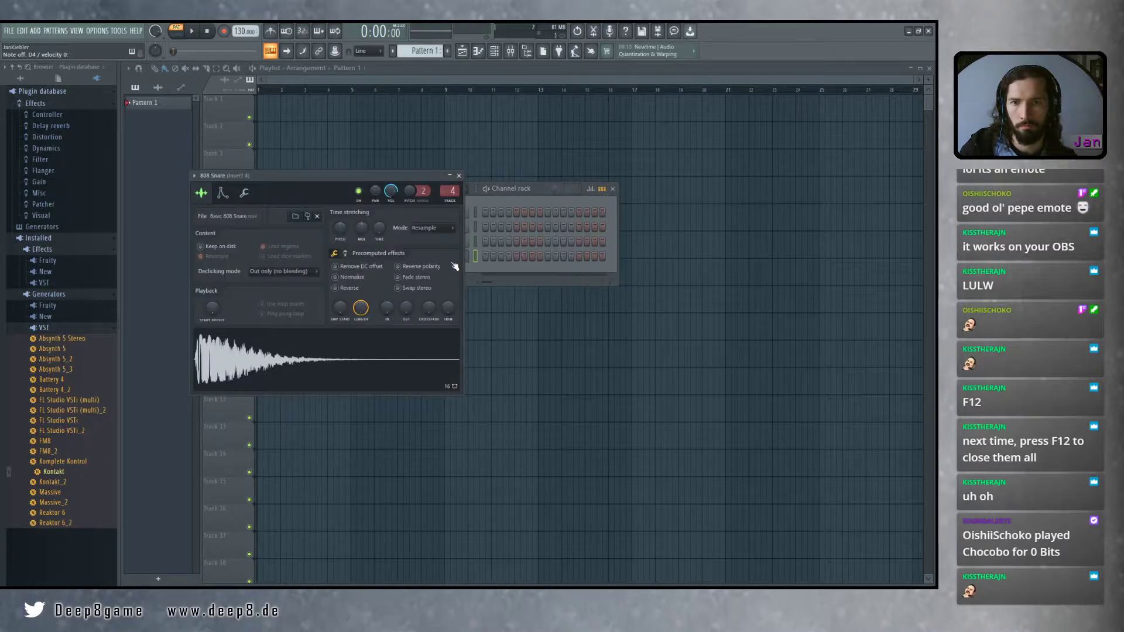
pyautogui.click(459, 176)
pyautogui.click(613, 190)
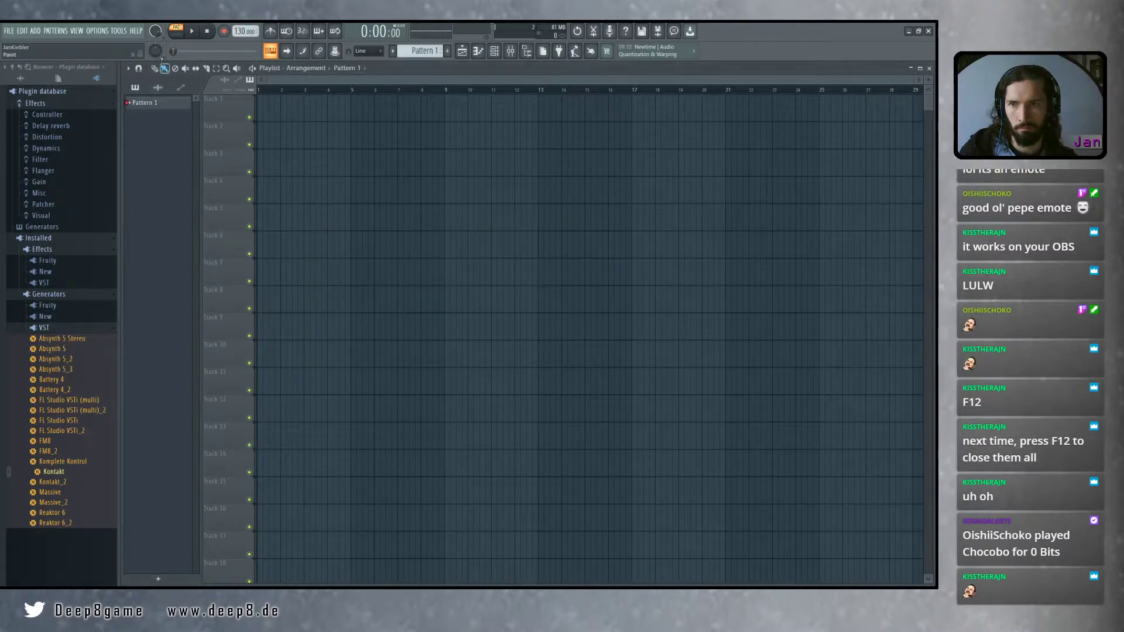
# Reload 52 White Fields.flp from the recent projects and try the giant eternity, double bass and third Kontakt clips
pyautogui.click(7, 32)
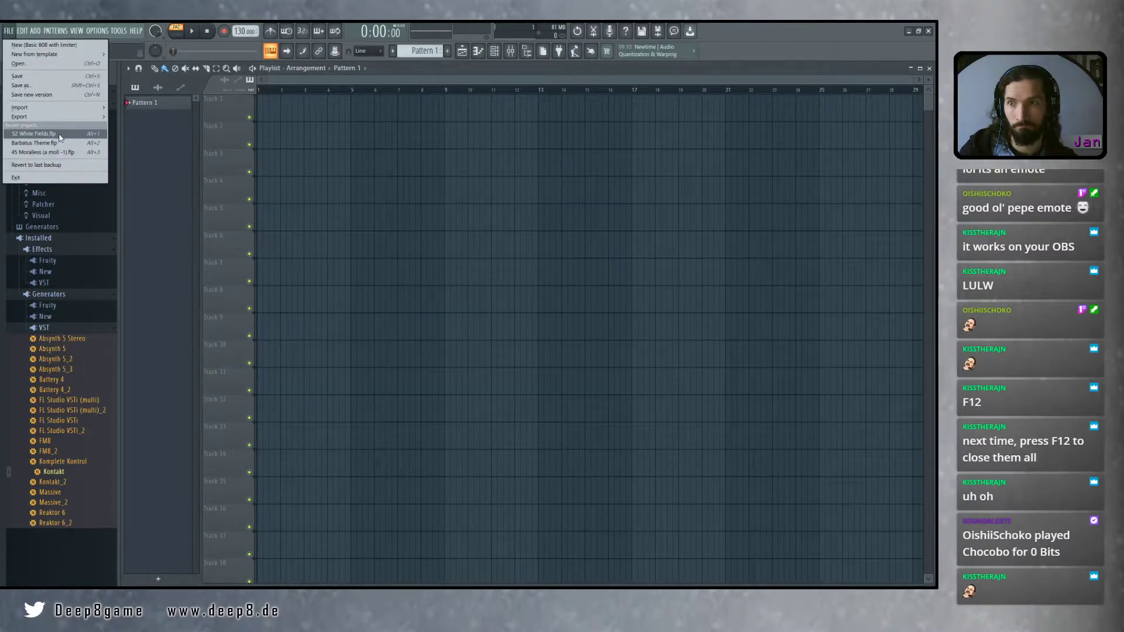
pyautogui.click(50, 135)
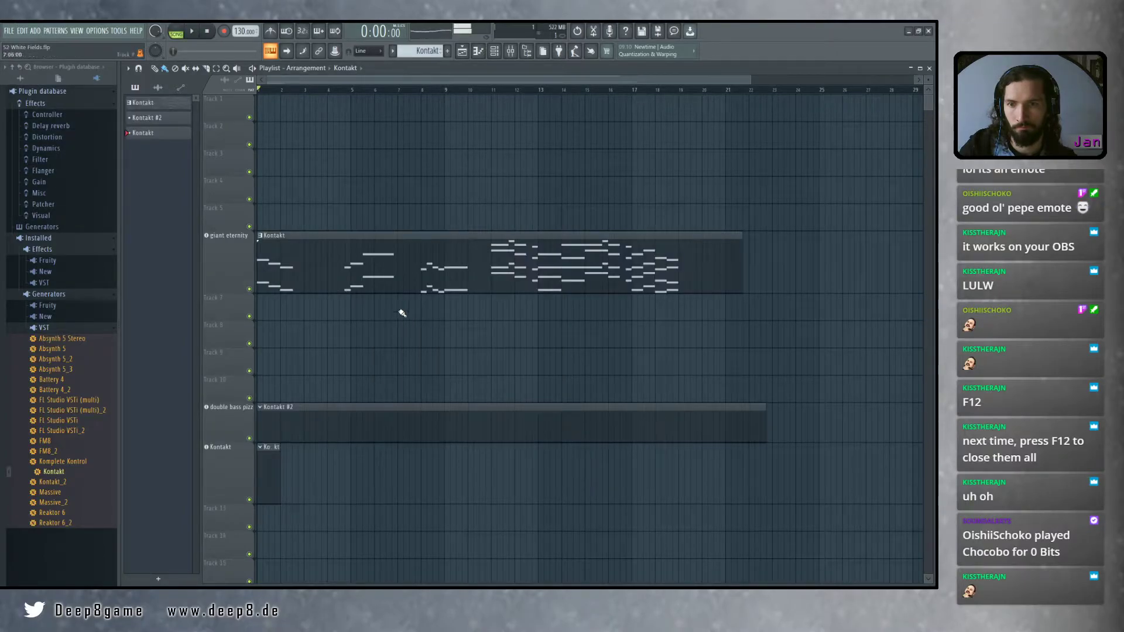
pyautogui.click(367, 273)
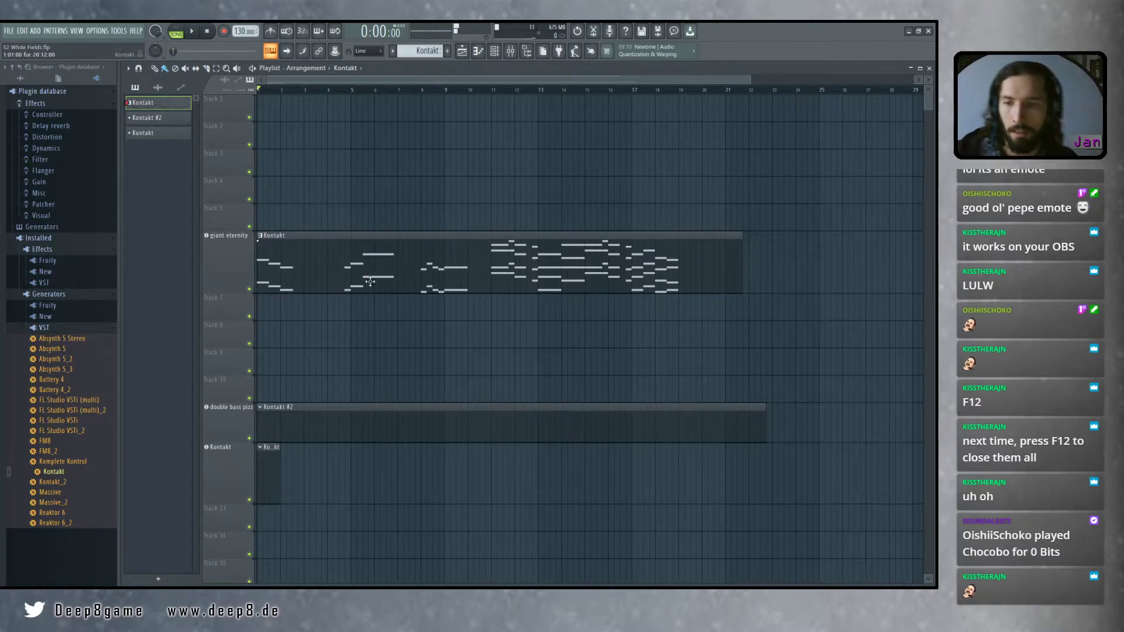
pyautogui.click(378, 429)
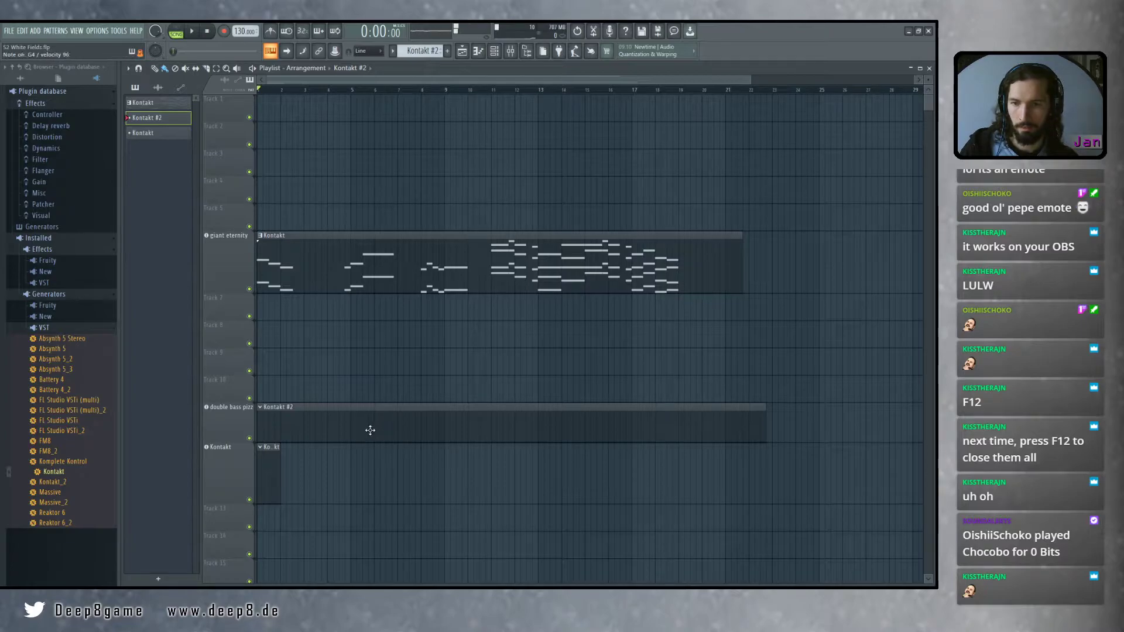
pyautogui.click(265, 469)
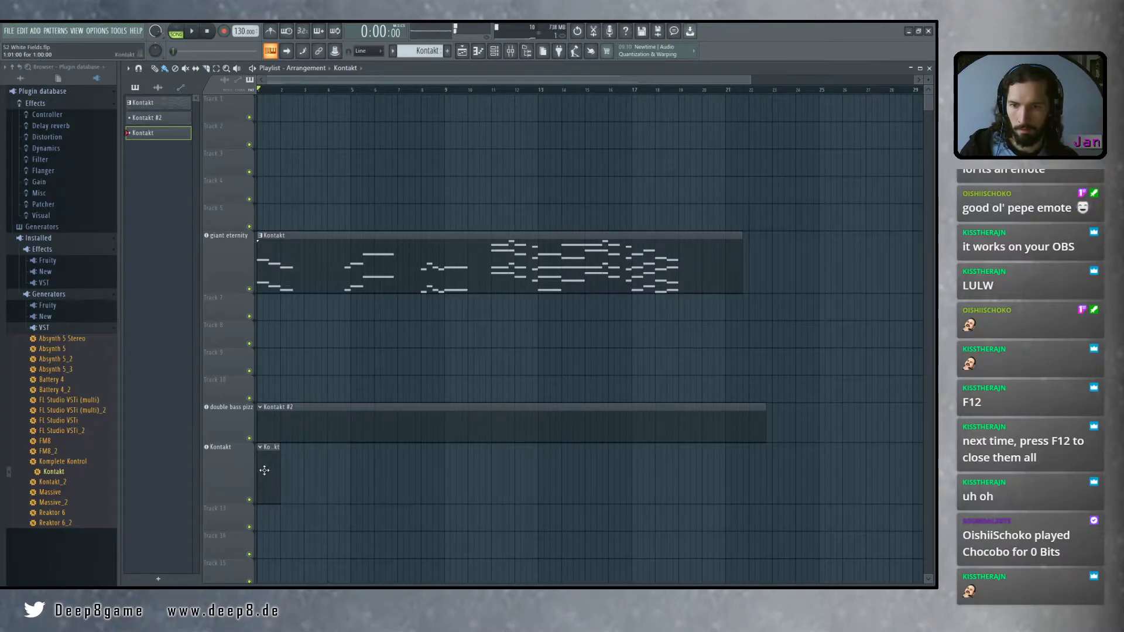
# Replace The Maverick on the third Kontakt track with Analog Dreams.nki and close the Kontakt window
pyautogui.click(226, 449)
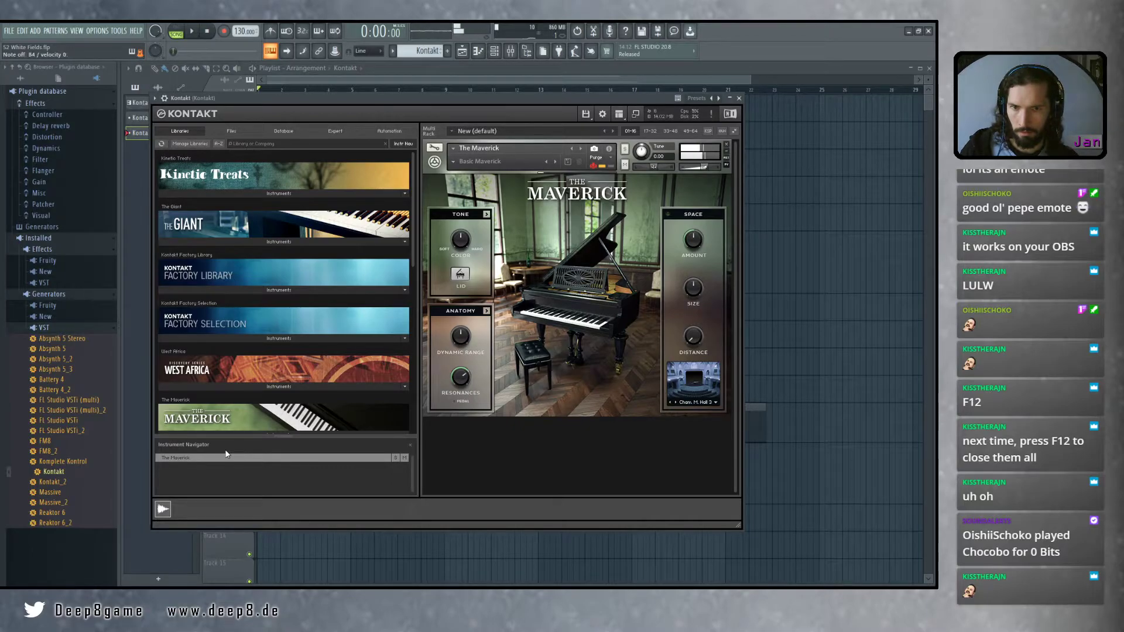
pyautogui.click(726, 145)
pyautogui.scroll(-6, 318, 378)
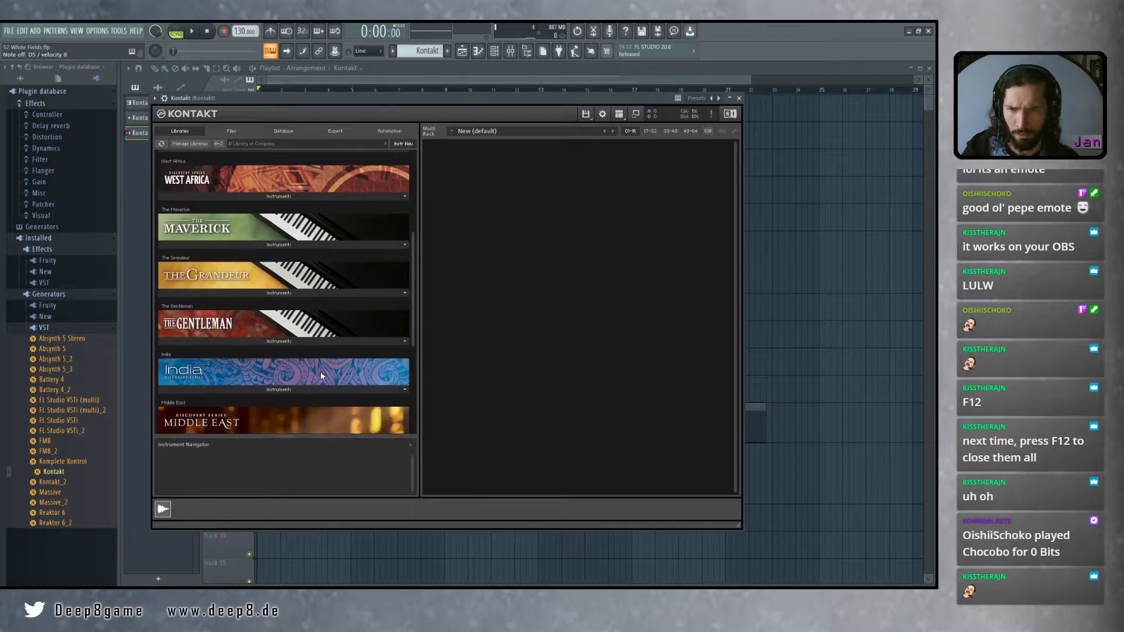
pyautogui.moveTo(412, 328); pyautogui.dragTo(412, 392)
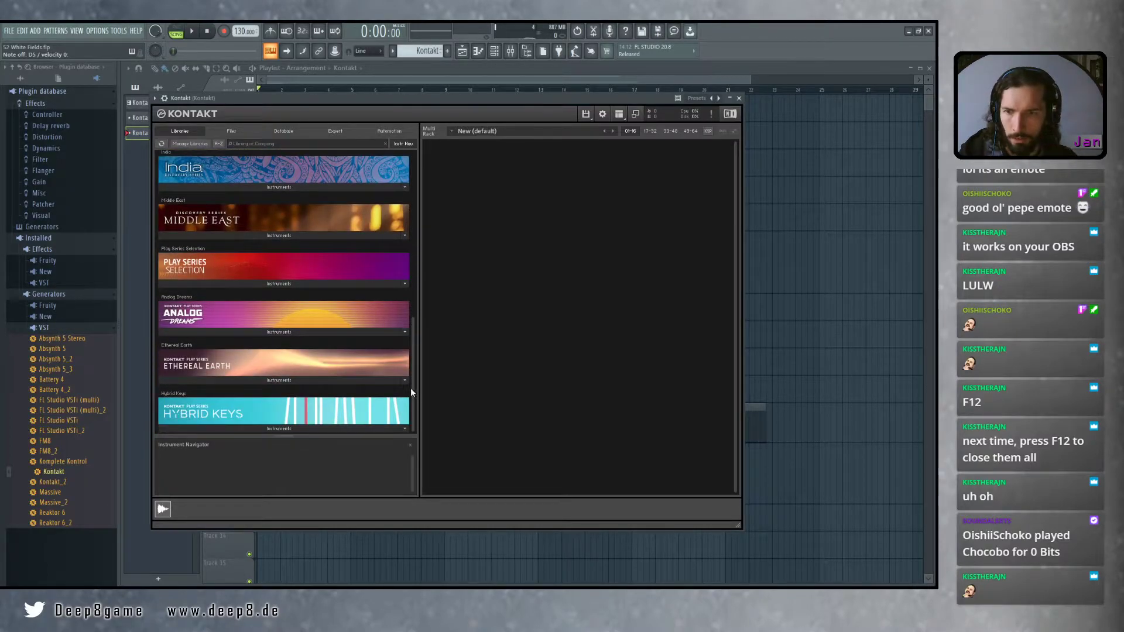
pyautogui.click(308, 331)
pyautogui.doubleClick(198, 352)
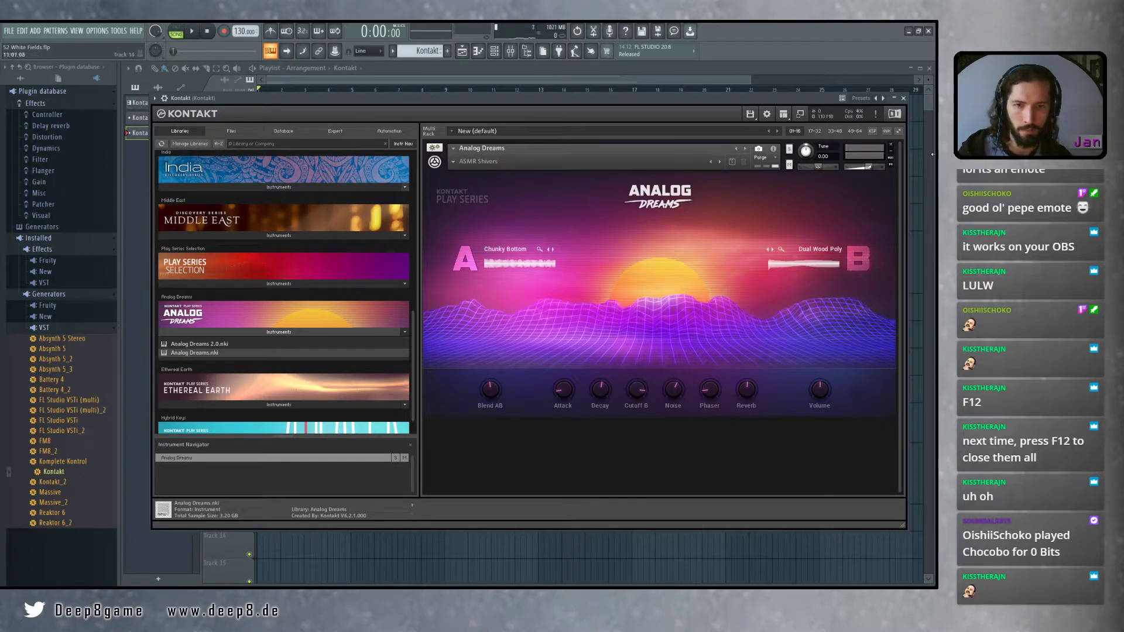
pyautogui.click(903, 98)
# Examine the opening phrases of the giant eternity melody in the piano roll, and return to the playlist
pyautogui.doubleClick(351, 258)
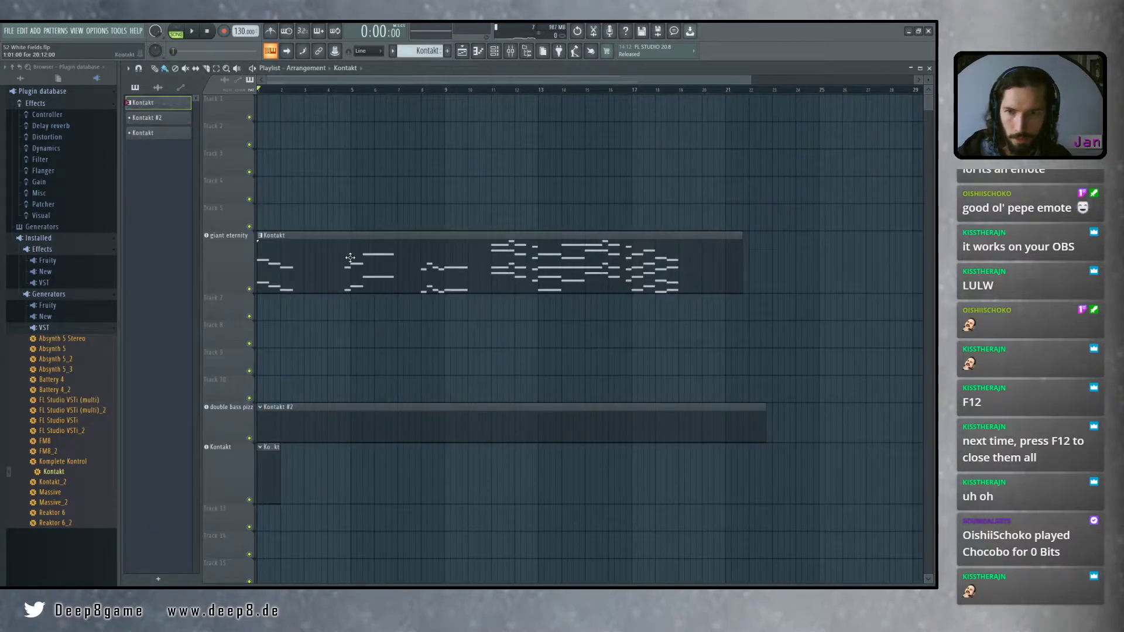
pyautogui.moveTo(389, 267); pyautogui.dragTo(905, 224)
pyautogui.moveTo(356, 338); pyautogui.dragTo(690, 309)
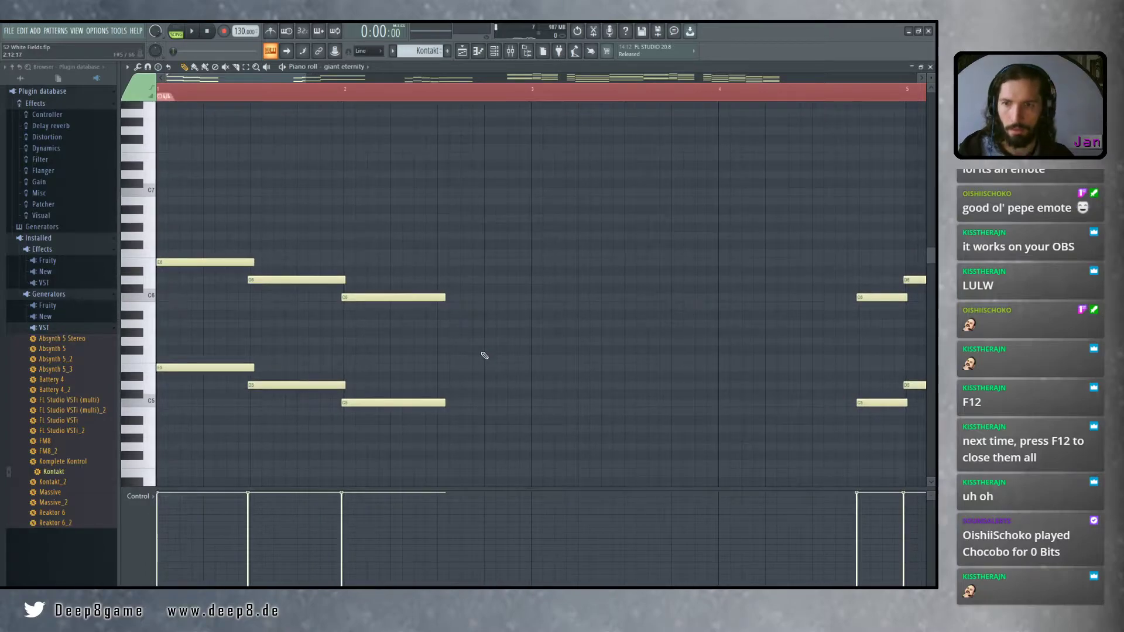
pyautogui.scroll(-2, 575, 347)
pyautogui.moveTo(575, 347); pyautogui.dragTo(475, 362)
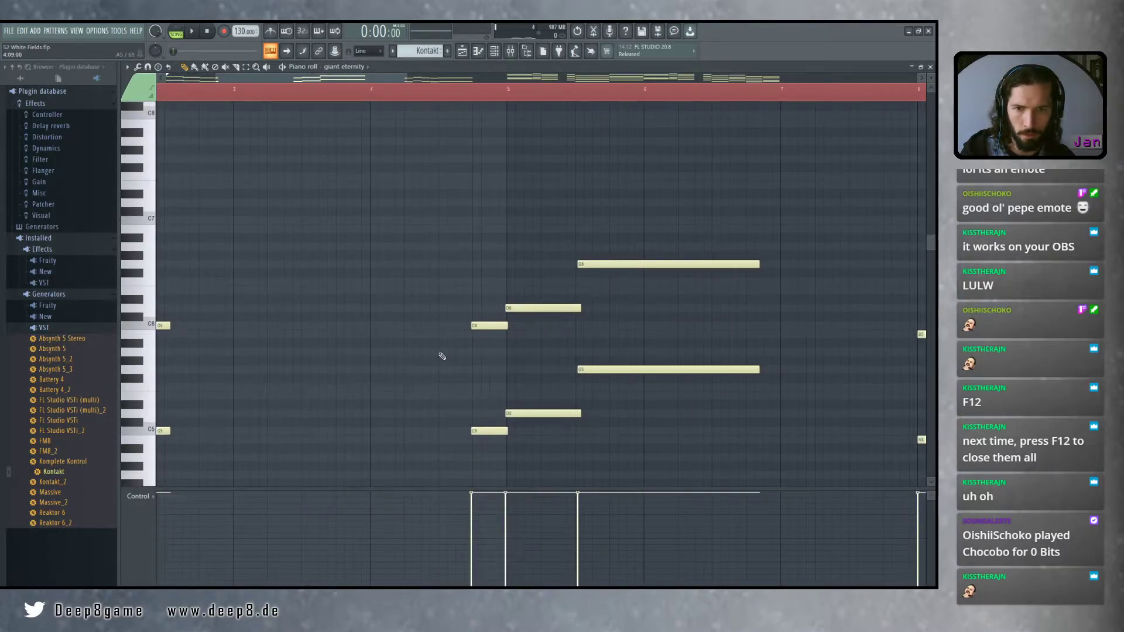
pyautogui.moveTo(417, 389); pyautogui.dragTo(445, 391)
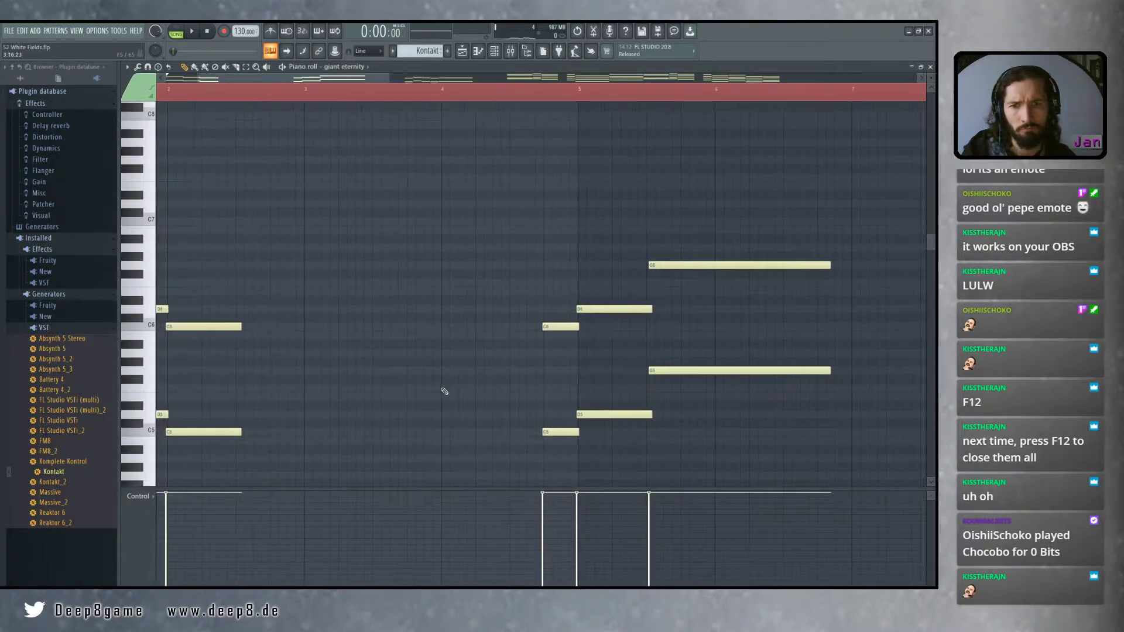
pyautogui.scroll(-2, 445, 392)
pyautogui.moveTo(758, 403); pyautogui.dragTo(828, 376)
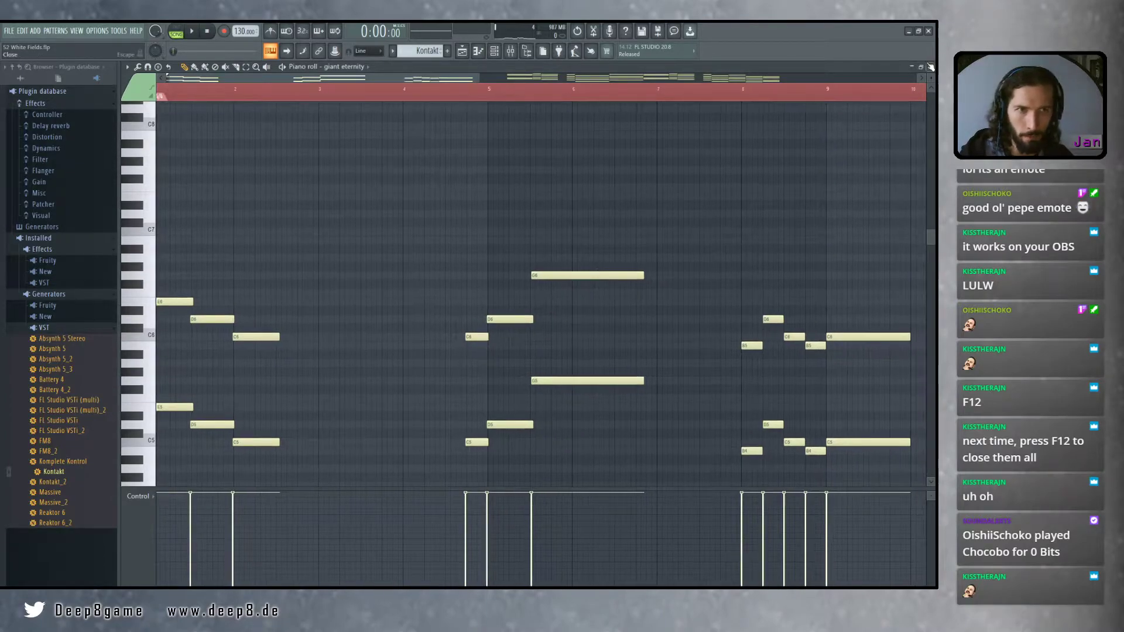
pyautogui.press('F5')
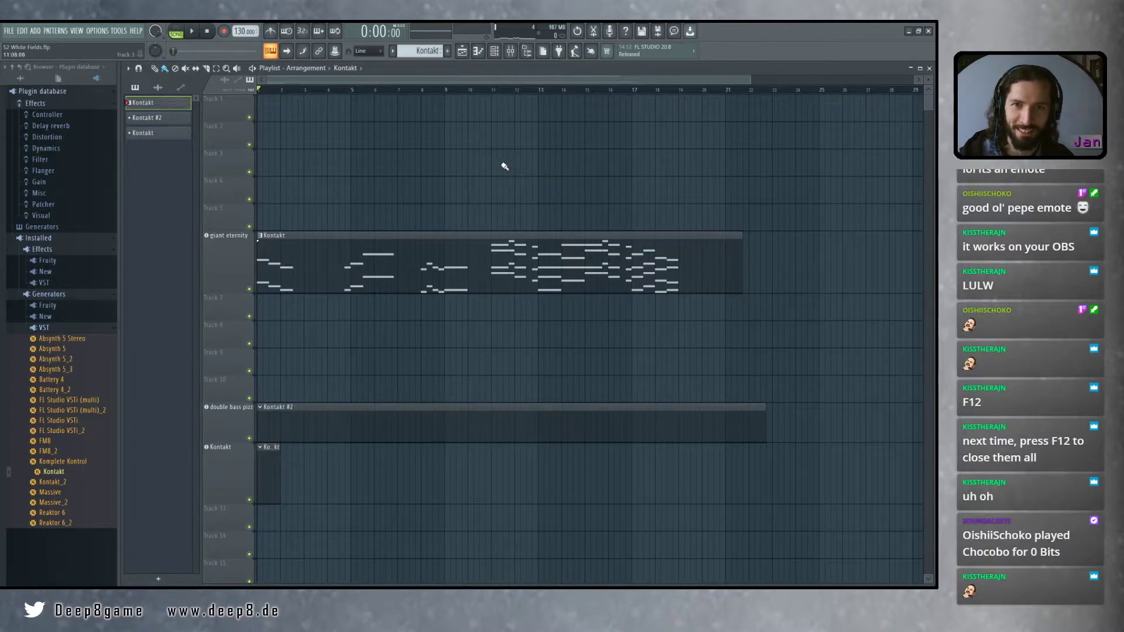
# Reopen the third Kontakt track's instrument and try the Analog Dreams bass preset Bandpass Attack
pyautogui.click(224, 461)
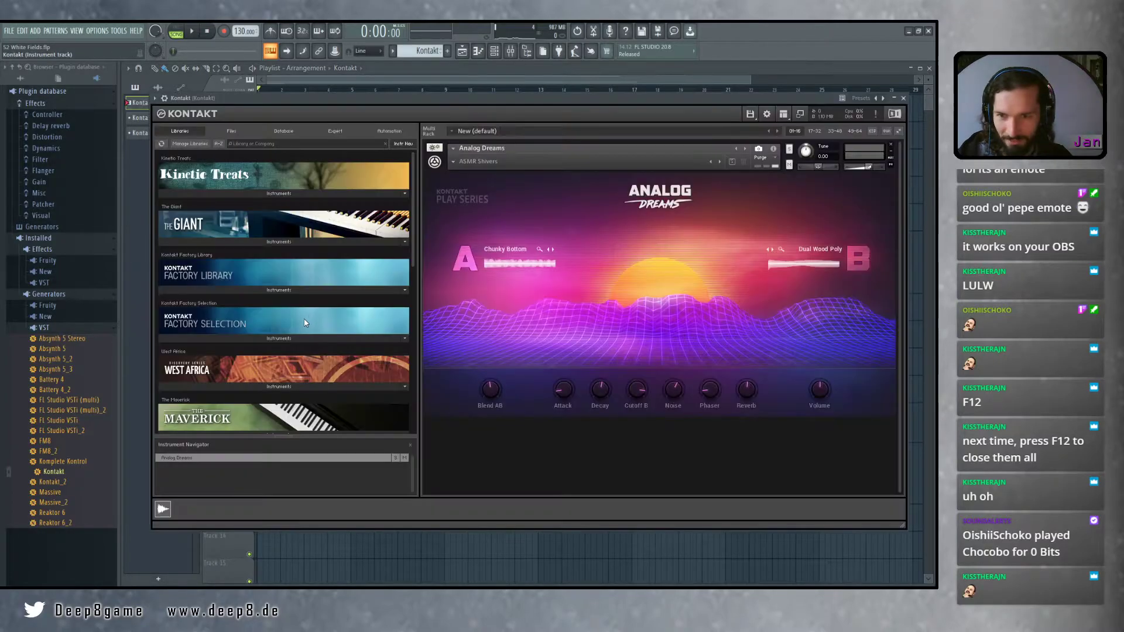
pyautogui.click(454, 161)
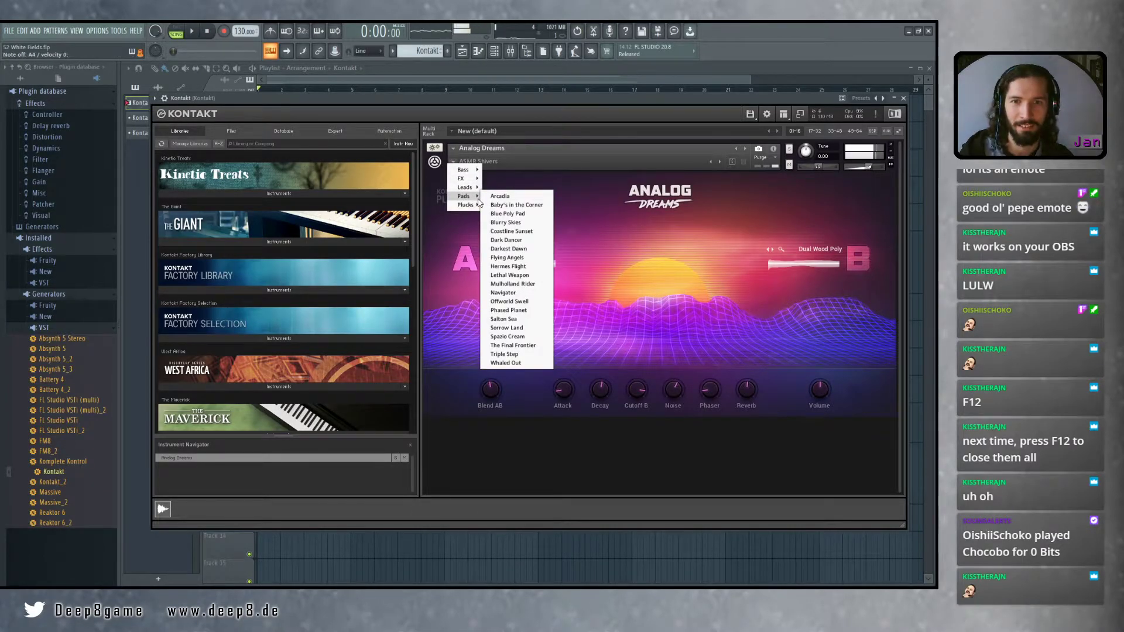
pyautogui.moveTo(478, 170)
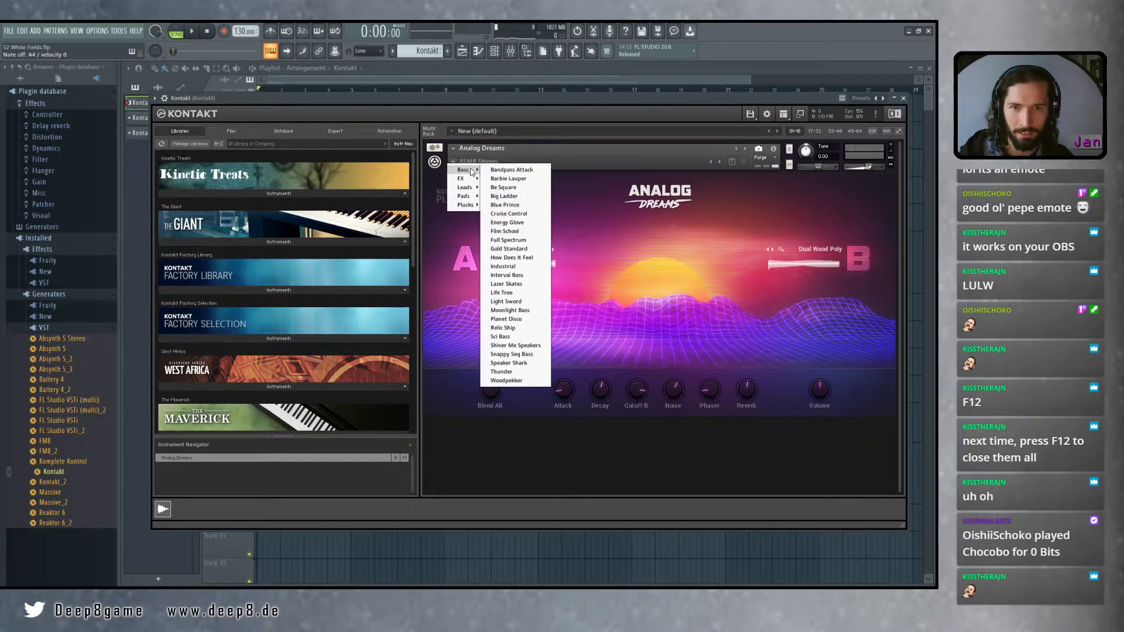
pyautogui.click(522, 170)
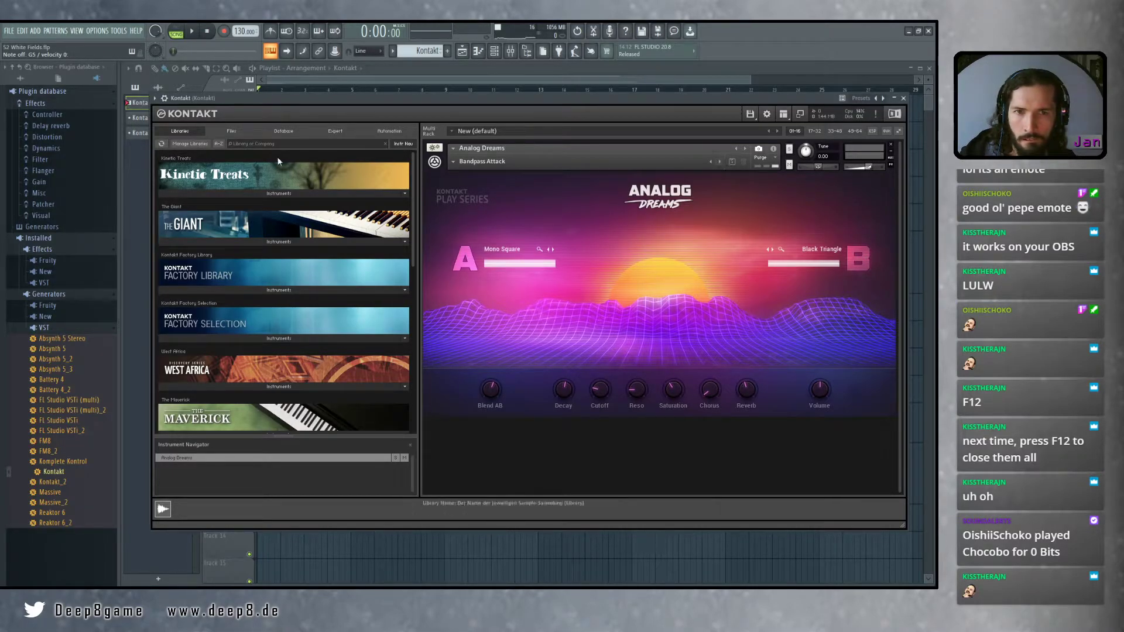
pyautogui.click(454, 162)
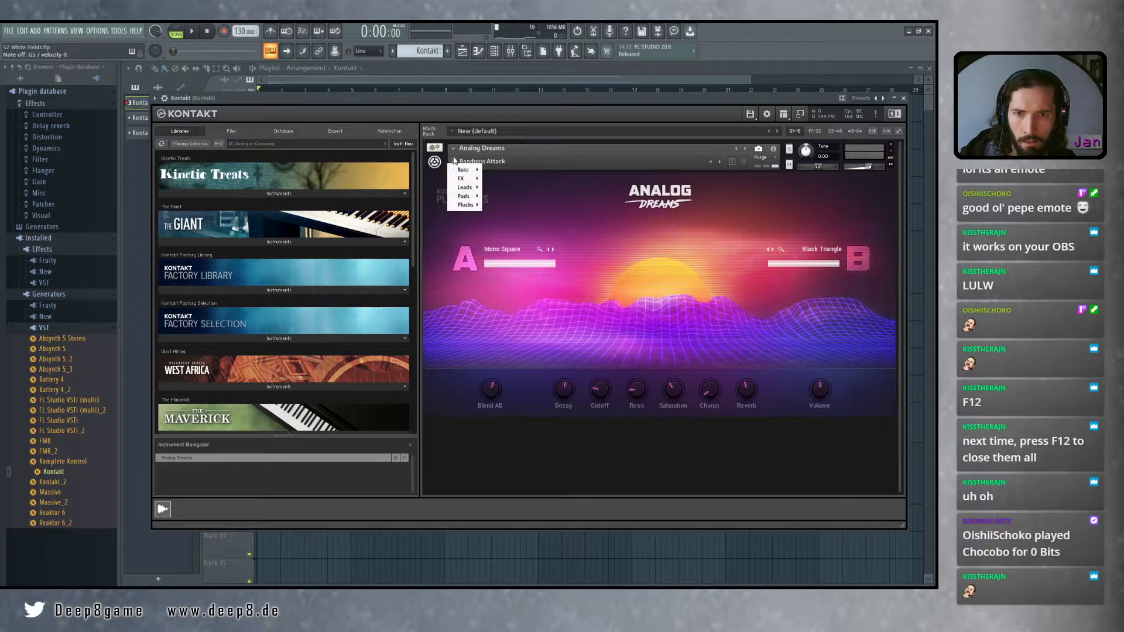
pyautogui.click(454, 162)
# Audition the following bass presets one by one, from Barbie Lauper through Be Square, Big Ladder, Blue Prince and Cruise Control to Energy Glove
pyautogui.click(721, 163)
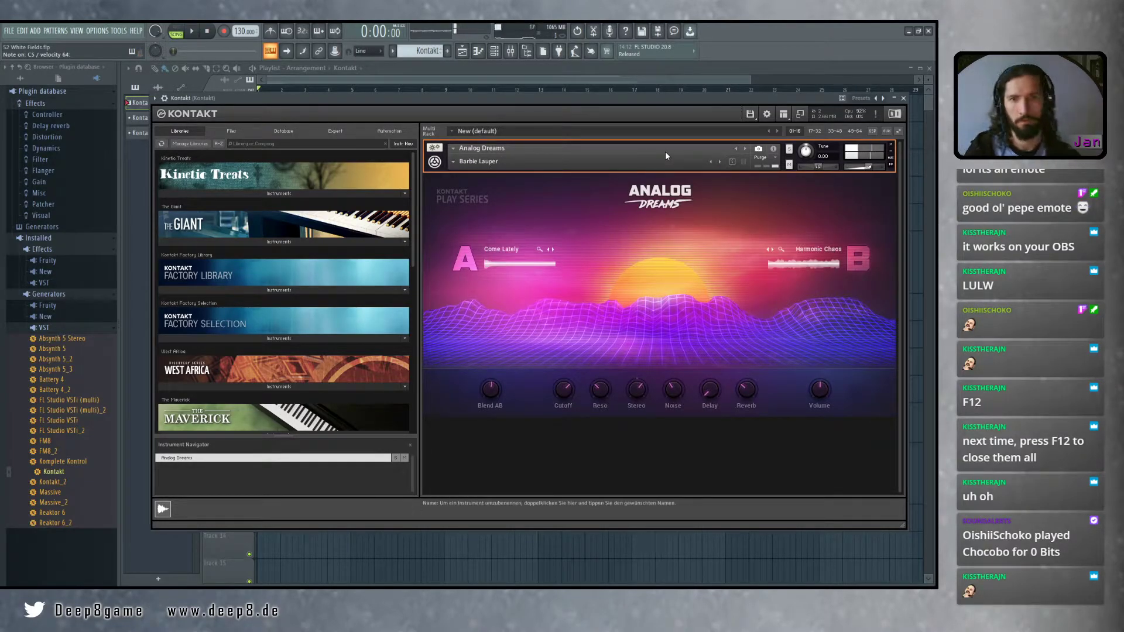
pyautogui.click(721, 163)
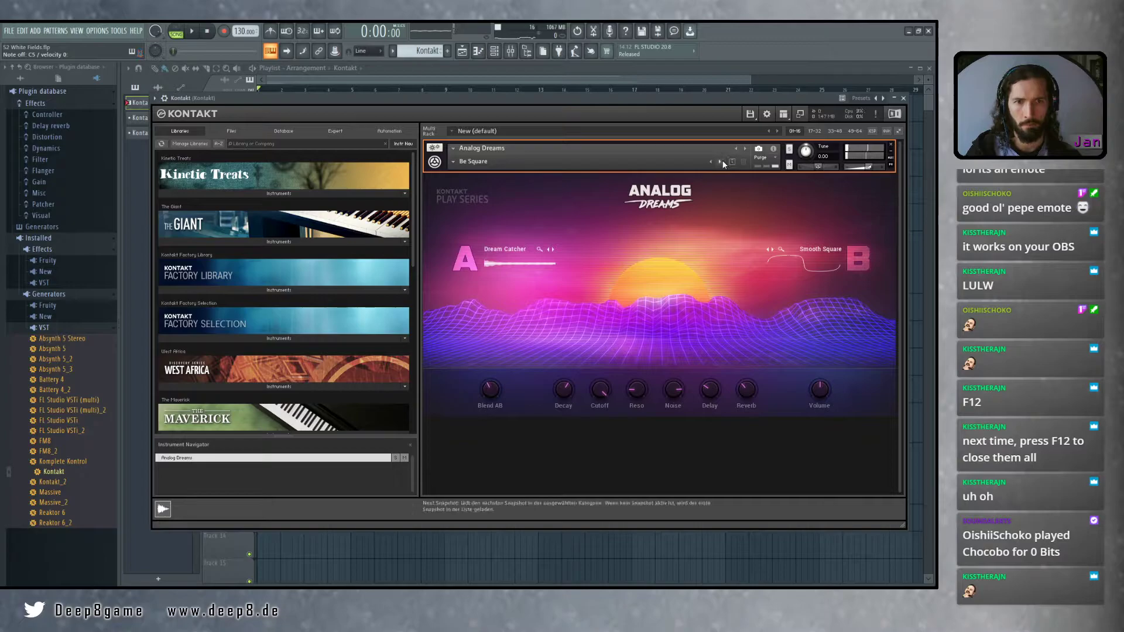
pyautogui.click(721, 162)
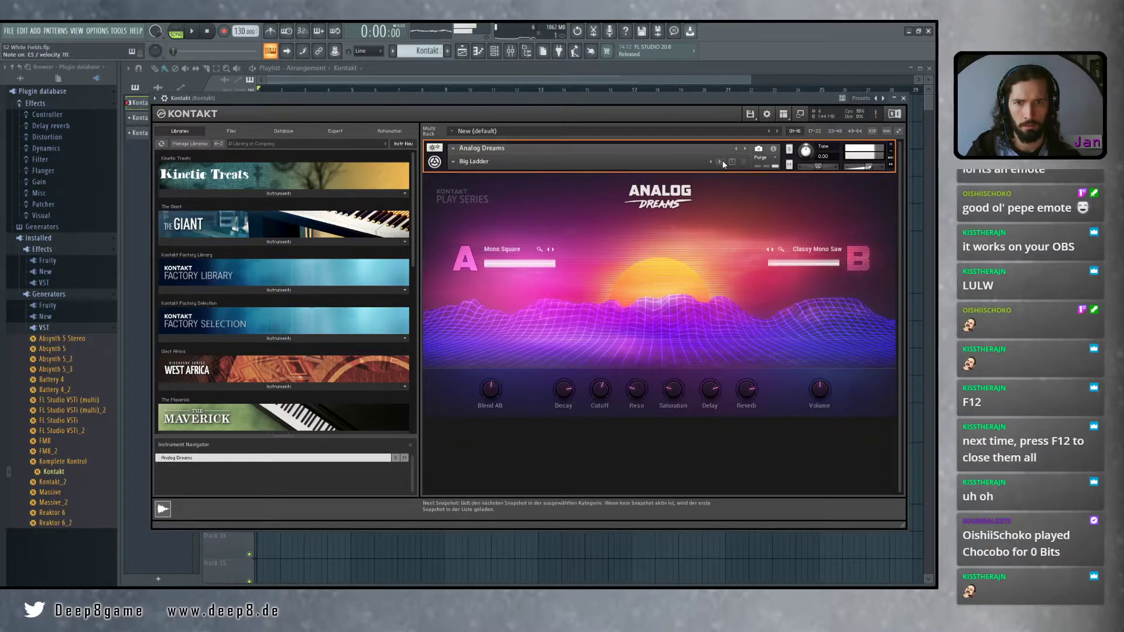
pyautogui.click(721, 162)
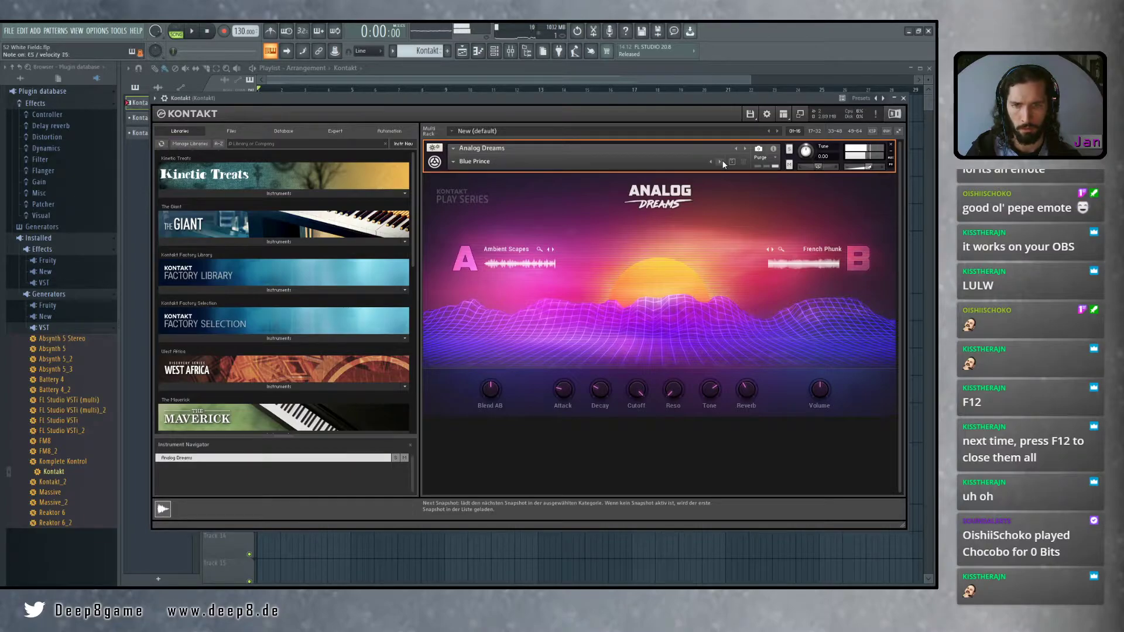
pyautogui.click(721, 163)
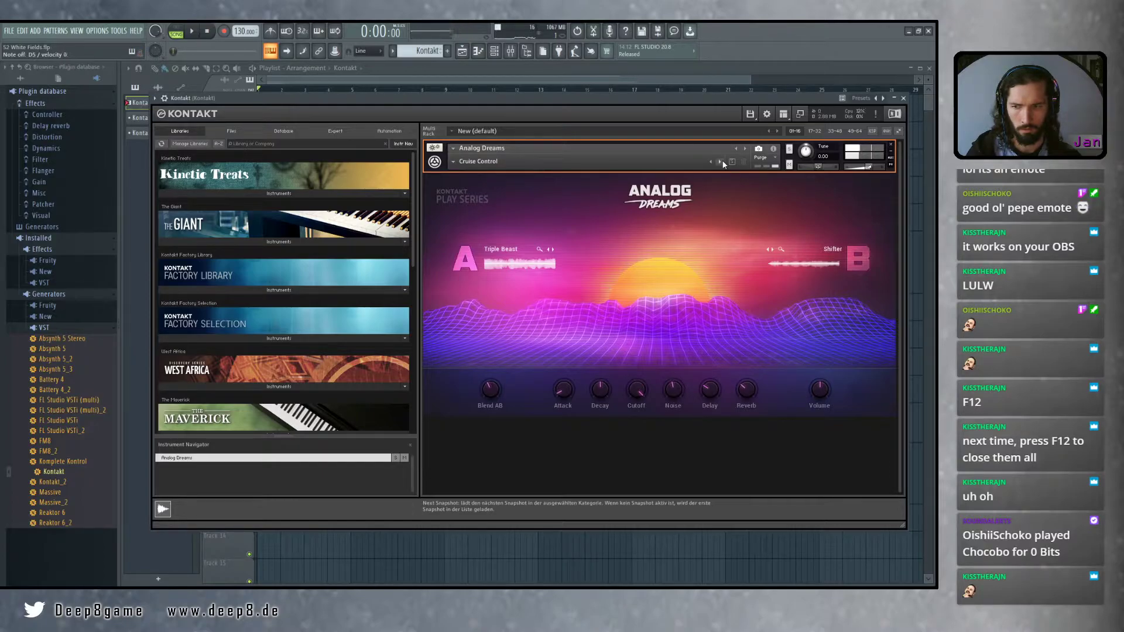
pyautogui.click(721, 162)
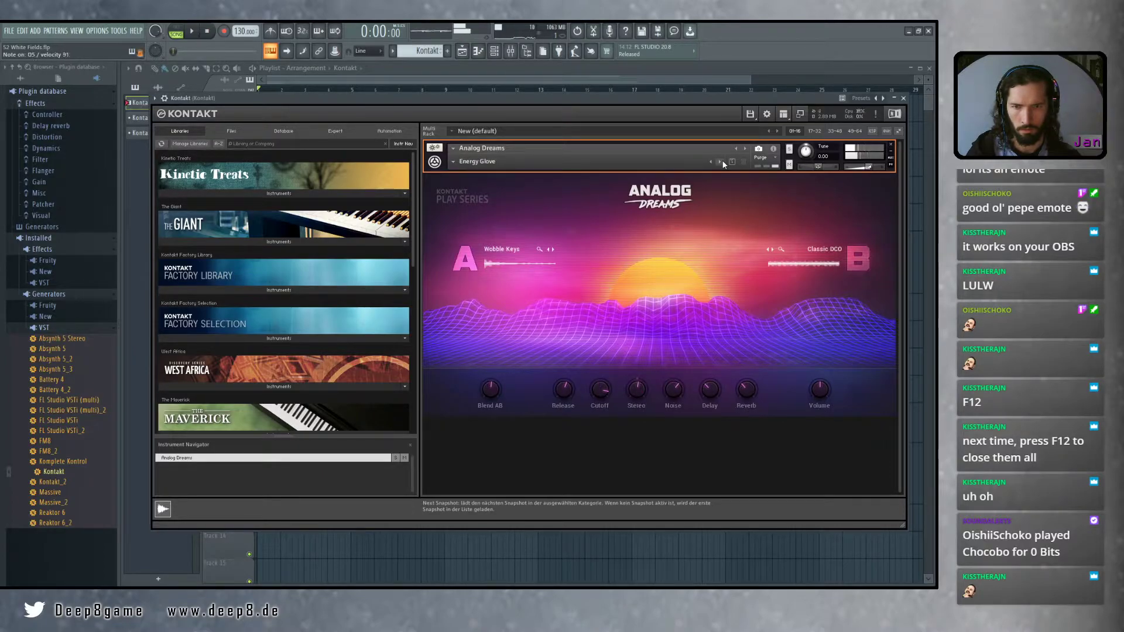
# Continue auditioning the bass presets from Film School through Interval Bass, and finish the category with Thunder
pyautogui.click(721, 162)
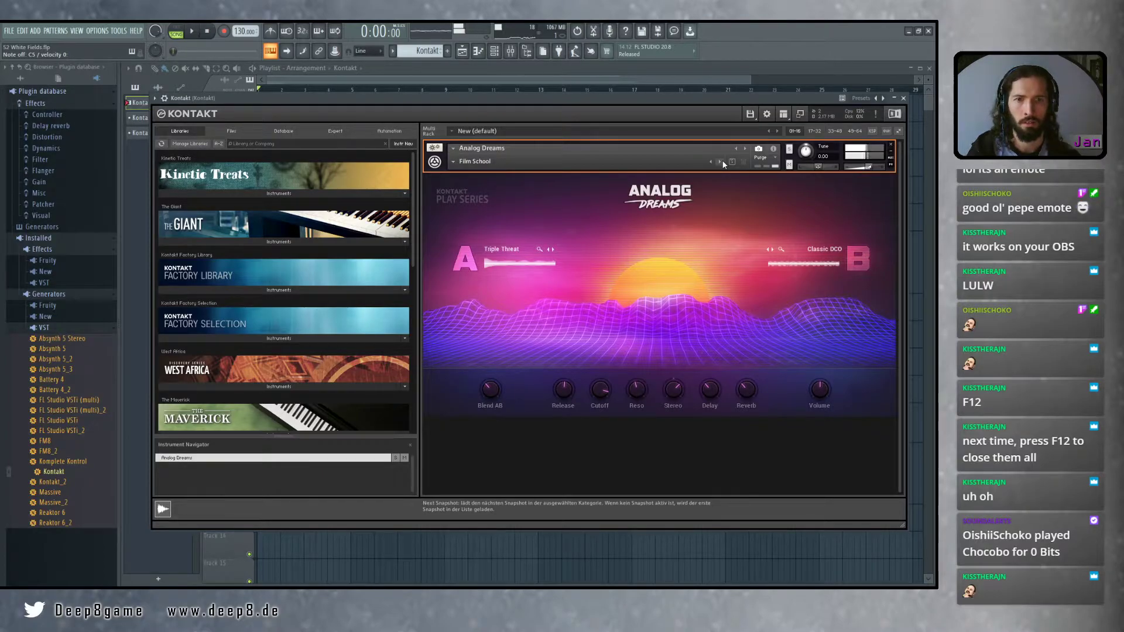
pyautogui.click(724, 164)
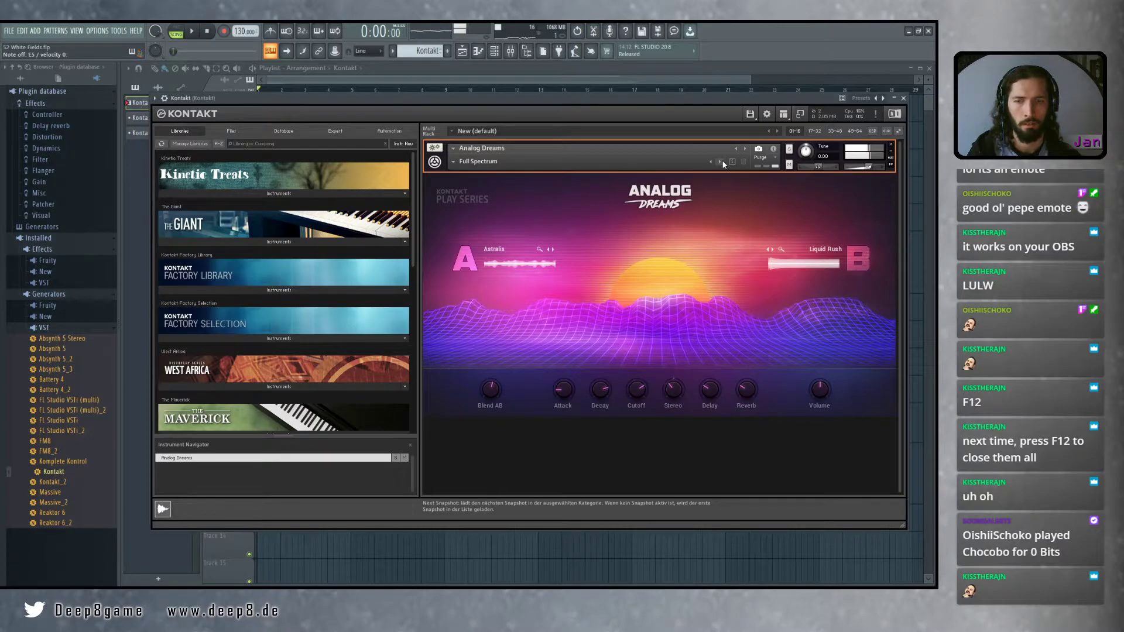
pyautogui.click(724, 164)
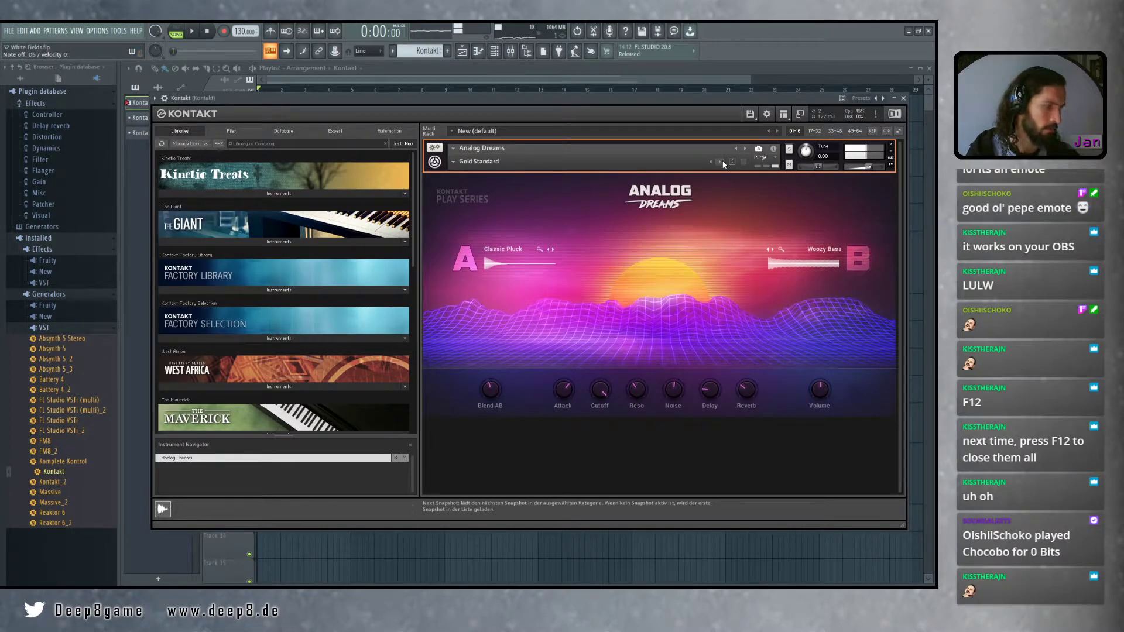
pyautogui.click(723, 163)
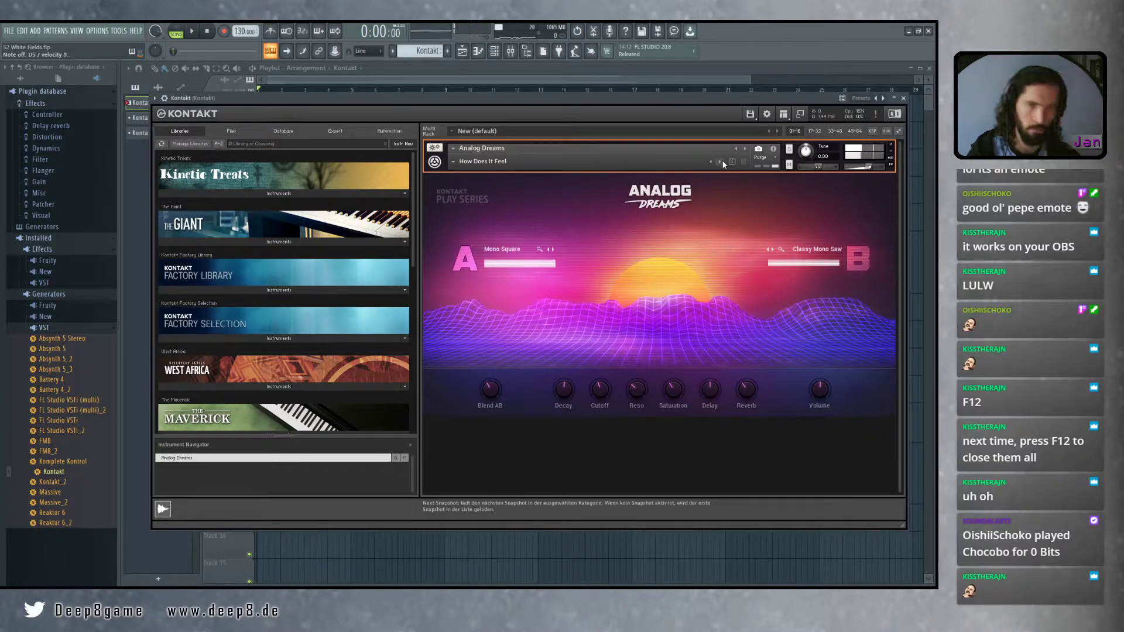
pyautogui.click(723, 162)
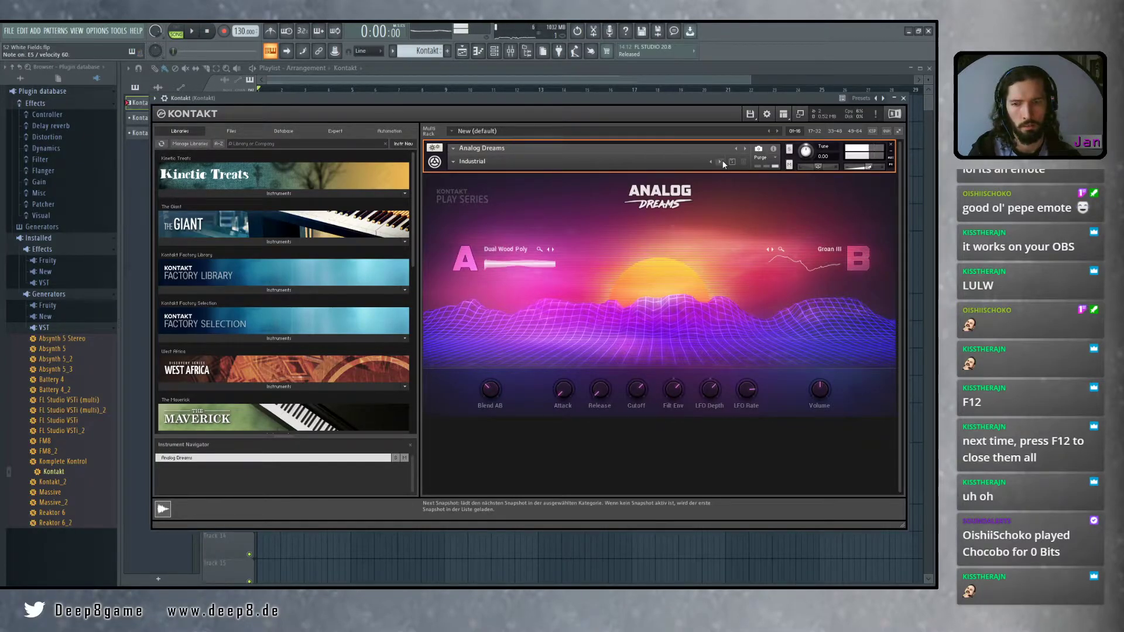
pyautogui.click(723, 162)
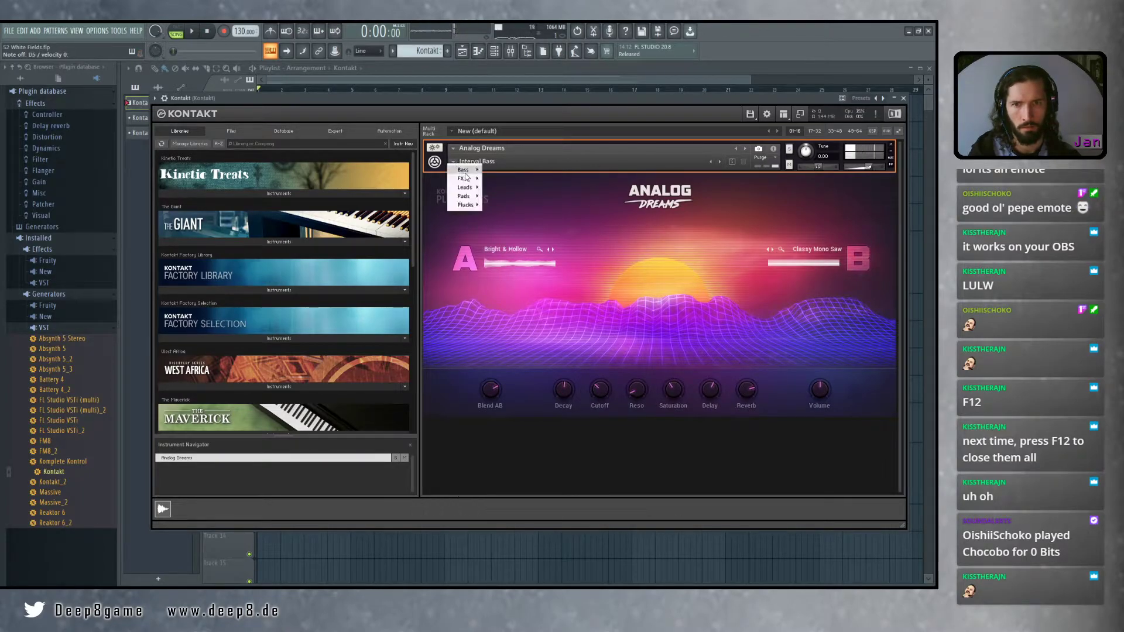
pyautogui.moveTo(472, 169)
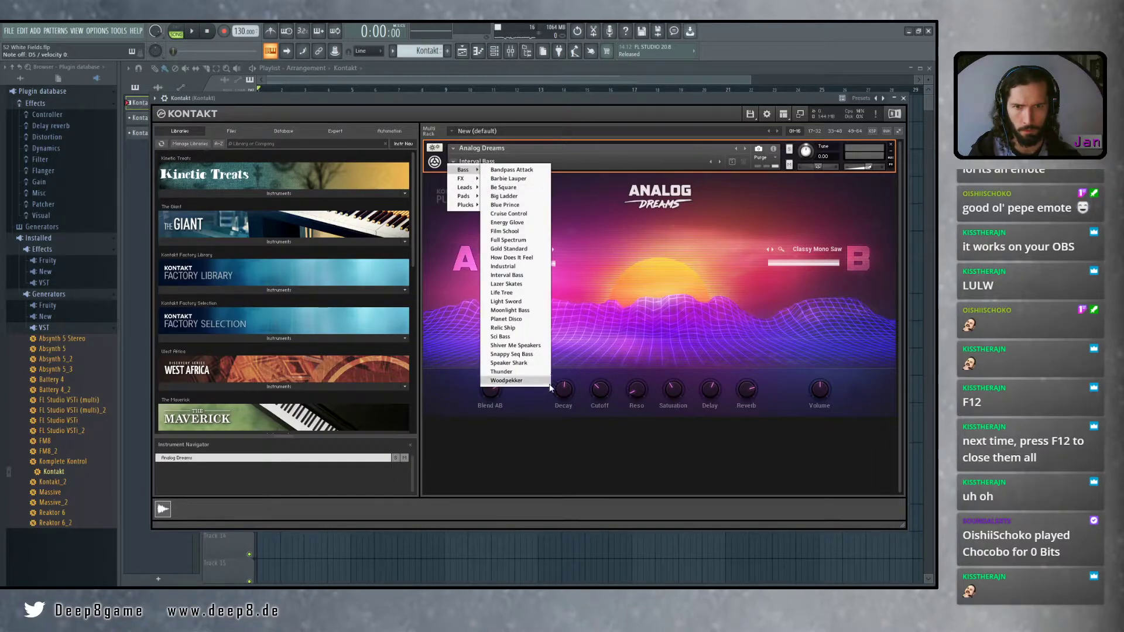
pyautogui.click(518, 372)
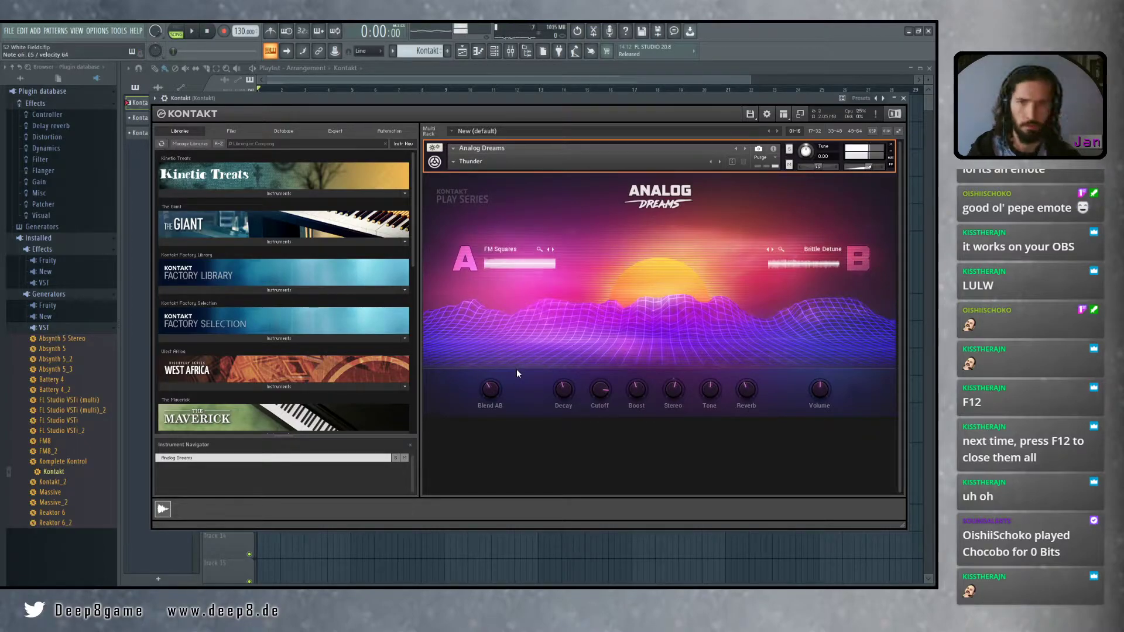
# Try the Analog Dreams FX presets Bizarro and Experiment
pyautogui.click(452, 162)
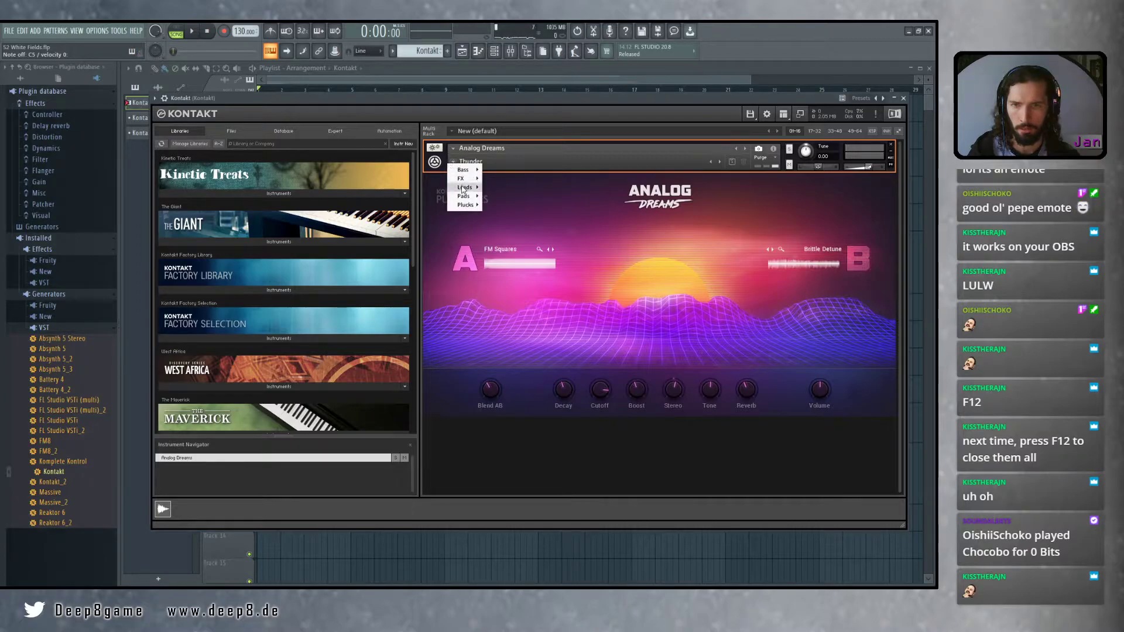
pyautogui.moveTo(469, 183)
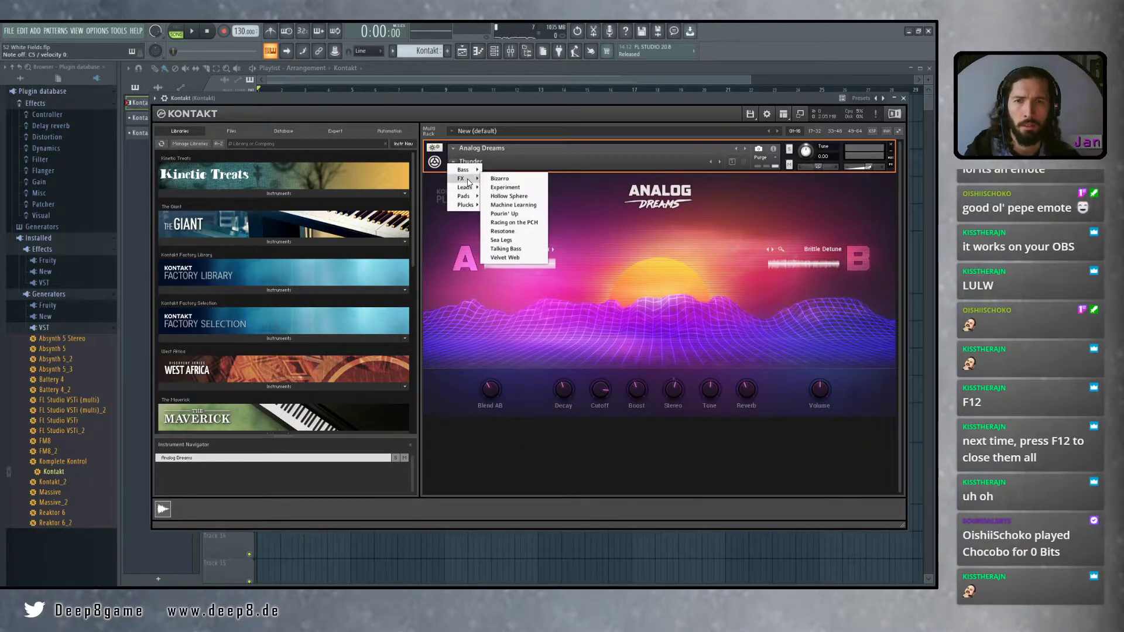
pyautogui.click(507, 179)
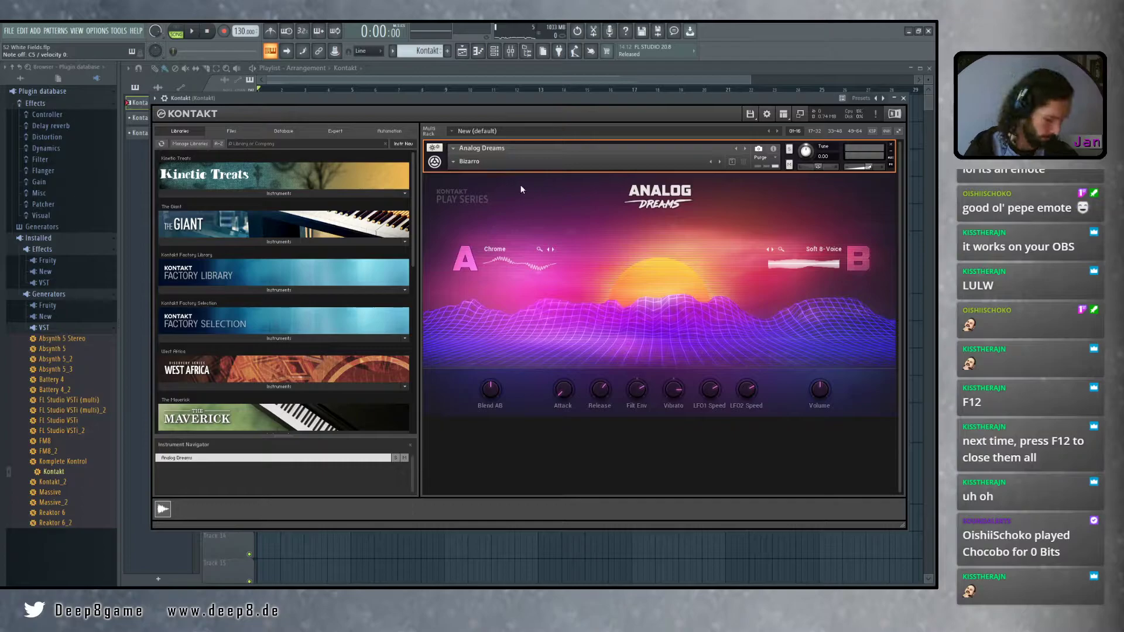
pyautogui.click(719, 162)
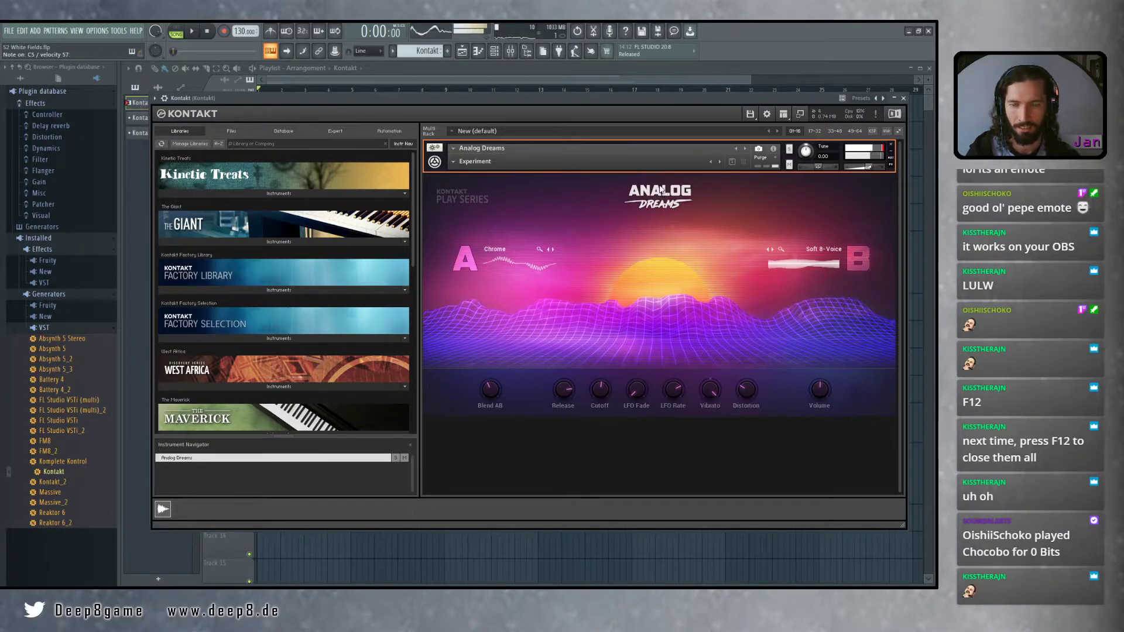
# Audition the Analog Dreams pluck presets ASMR Shivers, Caverna Magica and Cosmic Bambino
pyautogui.click(457, 163)
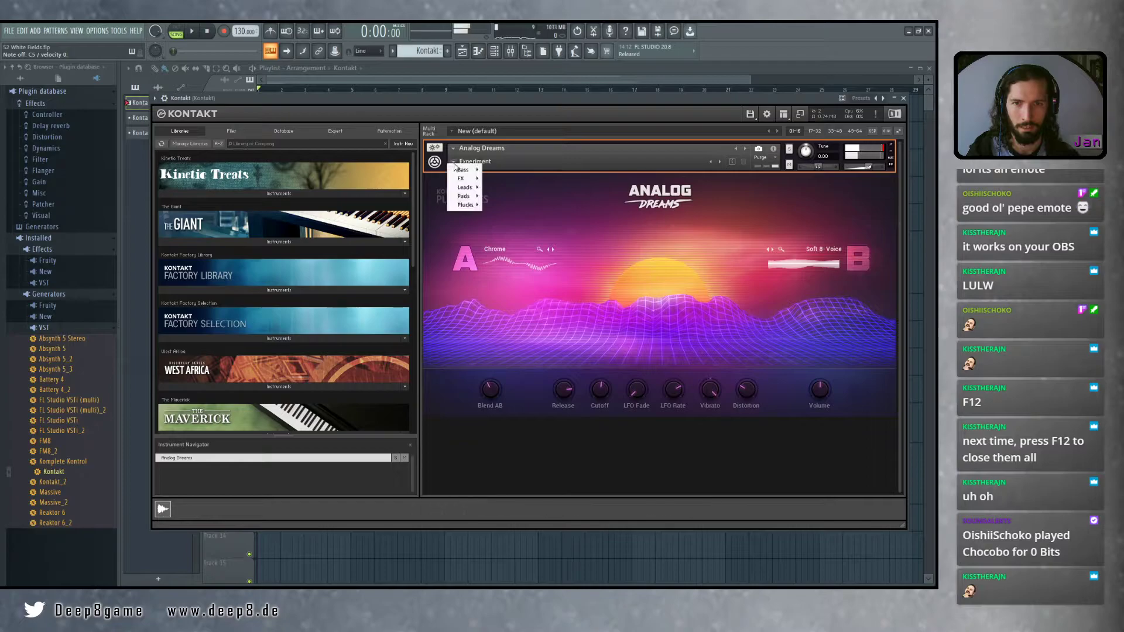
pyautogui.moveTo(475, 193)
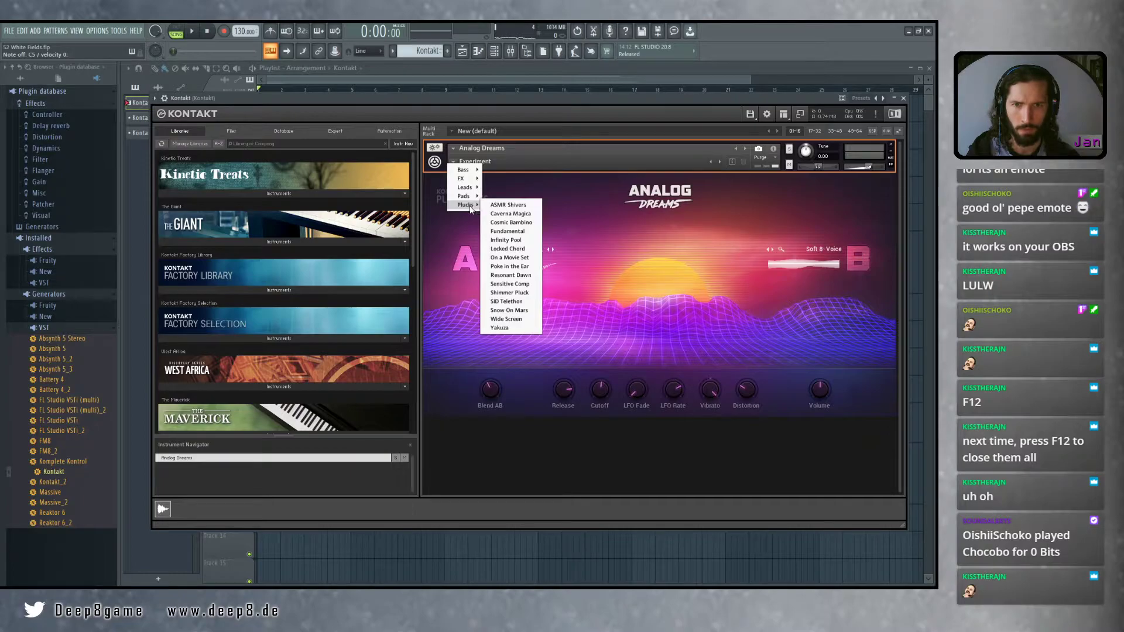
pyautogui.click(508, 205)
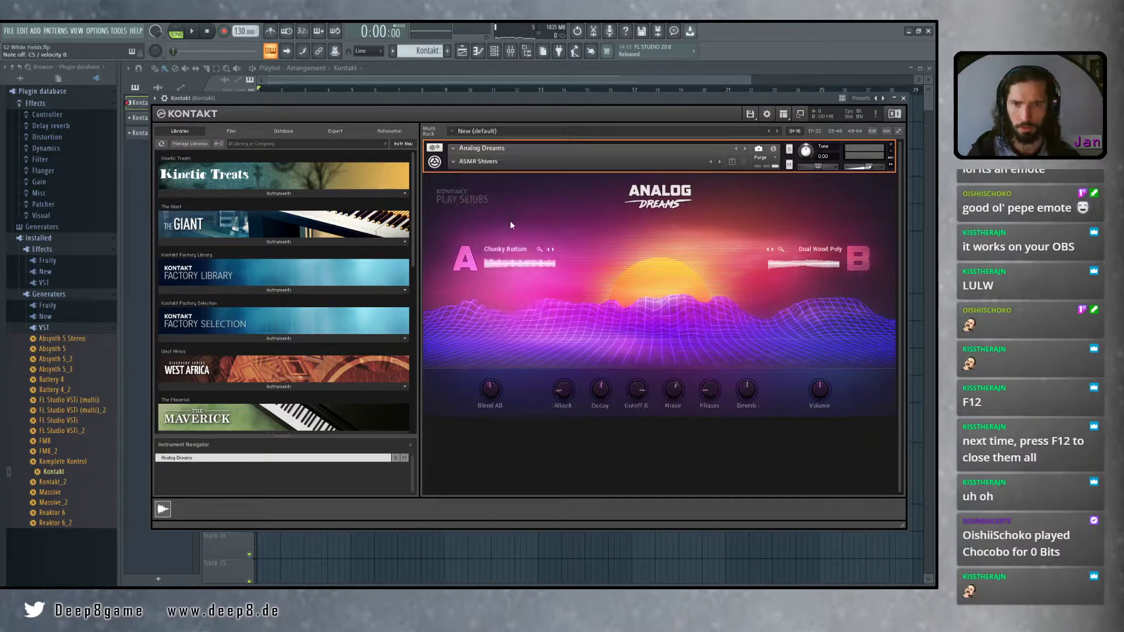
pyautogui.click(721, 162)
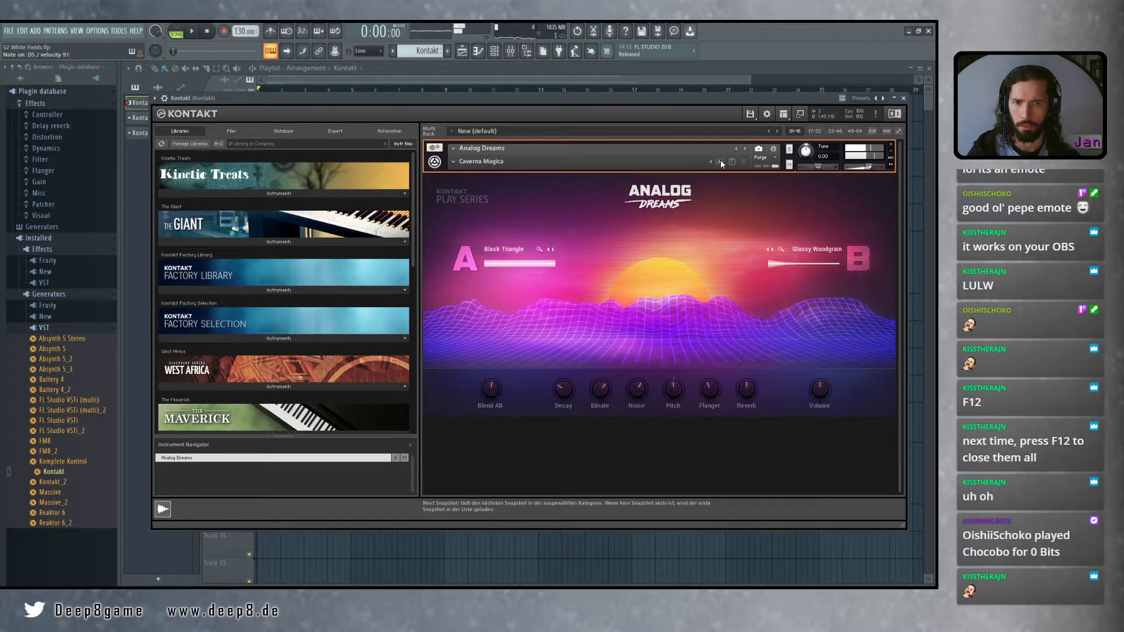
pyautogui.click(721, 162)
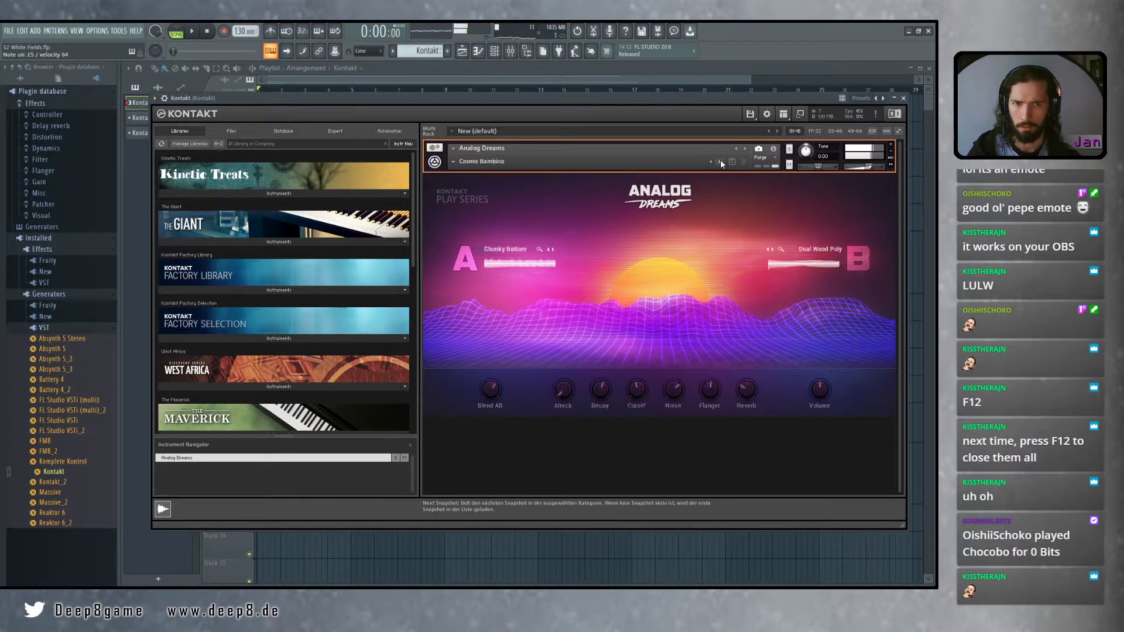
# Audition the pad presets Arcadia, Baby's in the Corner and Blue Poly Pad, and load Blurry Skies
pyautogui.click(450, 163)
pyautogui.moveTo(476, 206)
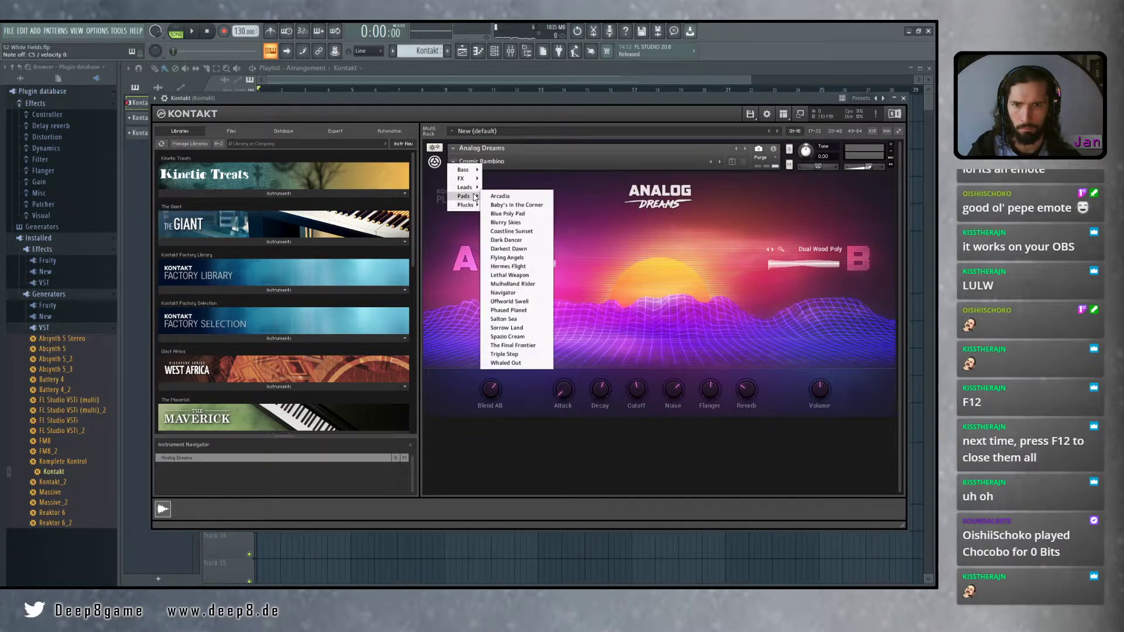
pyautogui.click(536, 214)
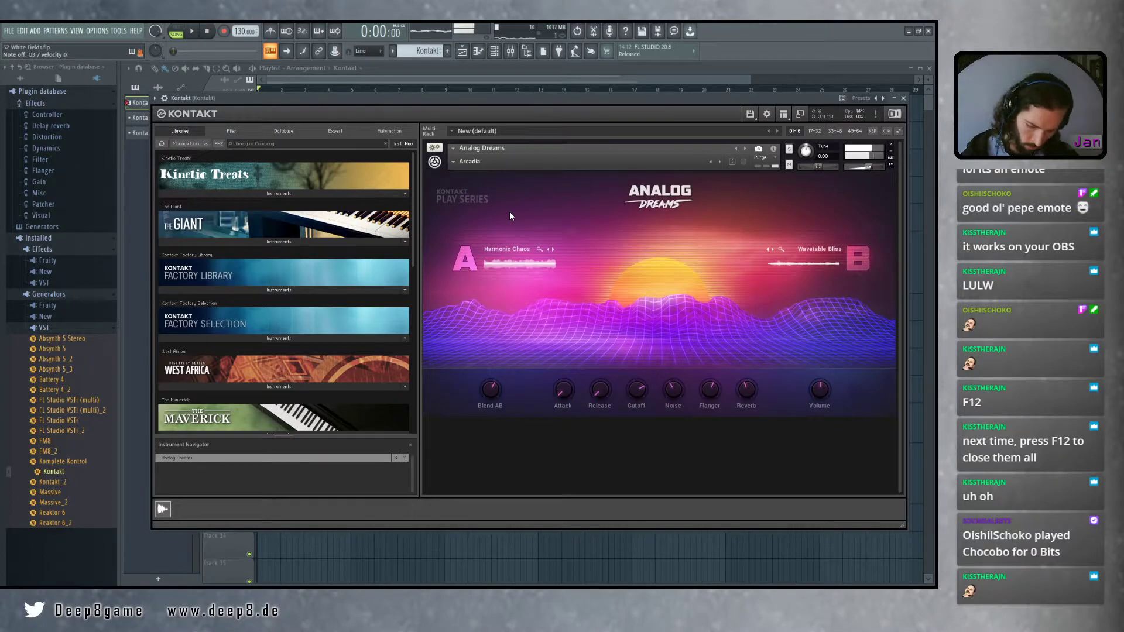
pyautogui.click(721, 162)
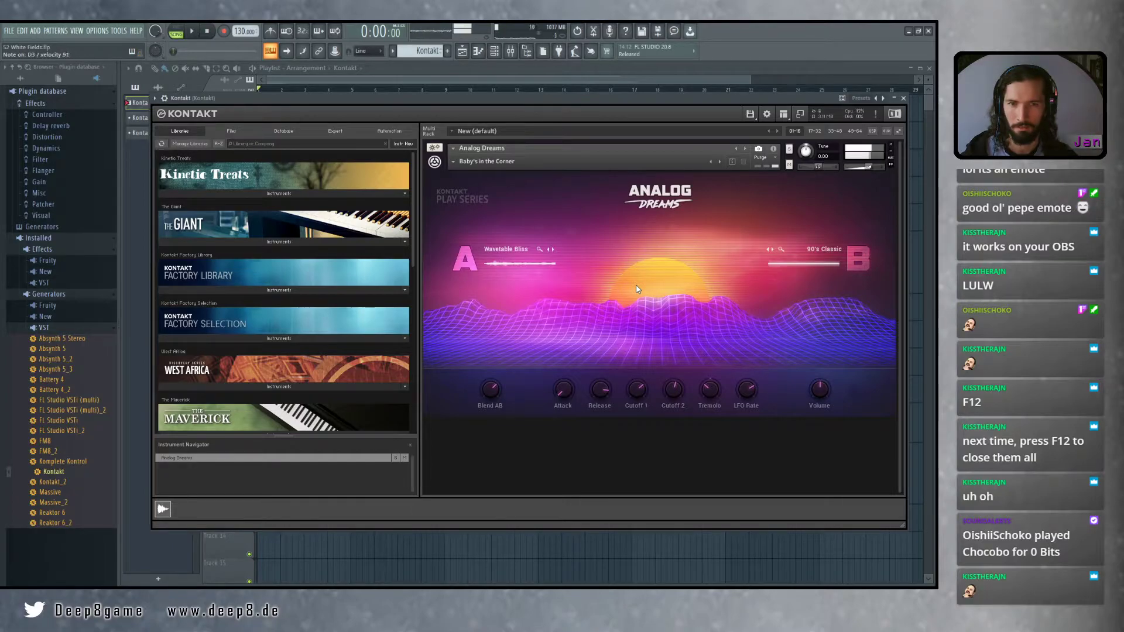
pyautogui.click(718, 163)
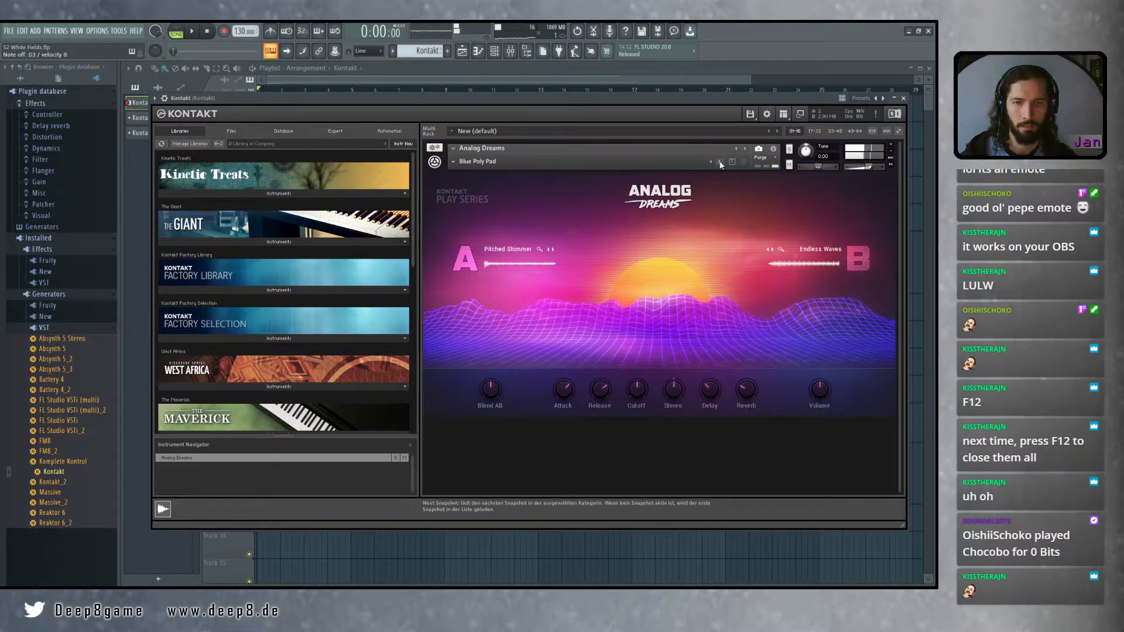
pyautogui.click(721, 163)
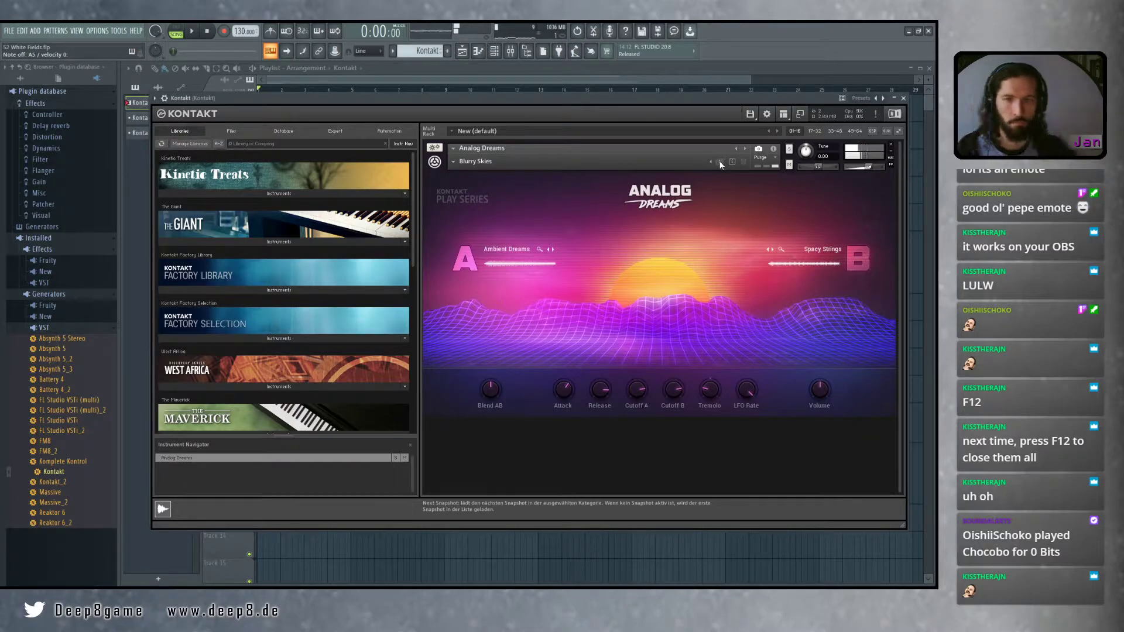
# Return to the Analog Dreams pad presets and audition Coastline Sunset
pyautogui.moveTo(653, 100); pyautogui.dragTo(642, 95)
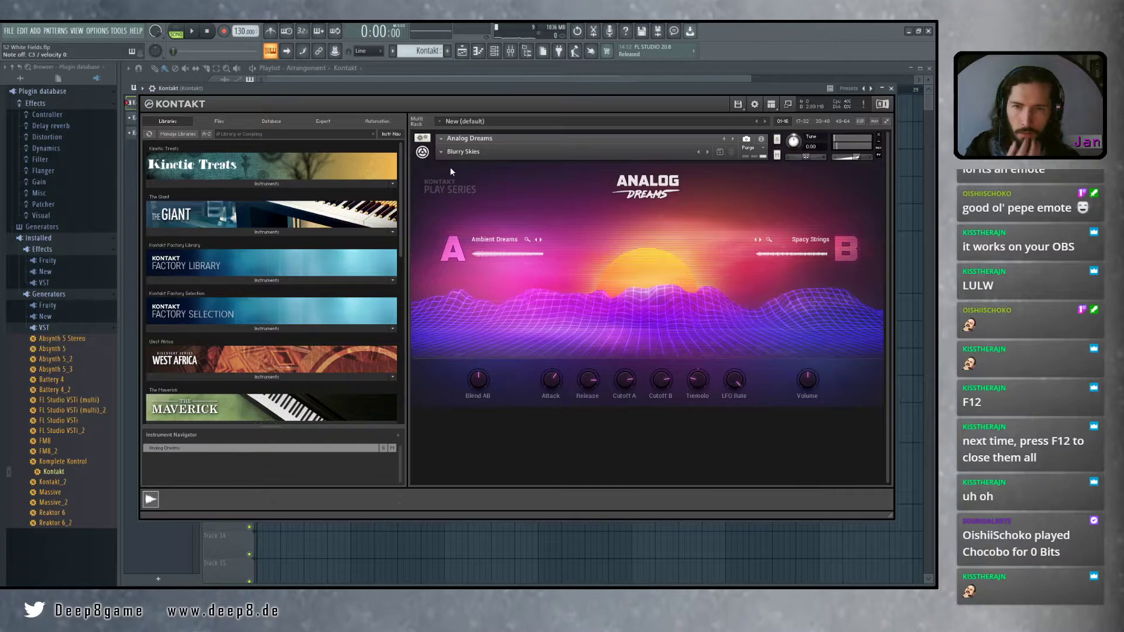
pyautogui.click(443, 152)
pyautogui.moveTo(467, 189)
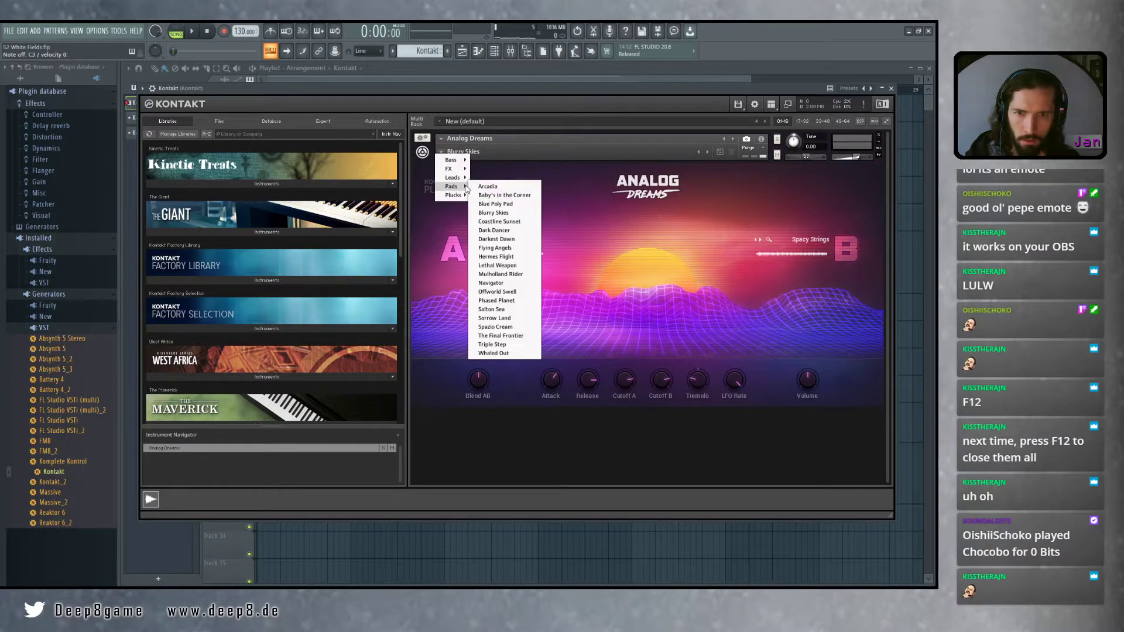
pyautogui.click(711, 153)
pyautogui.click(708, 153)
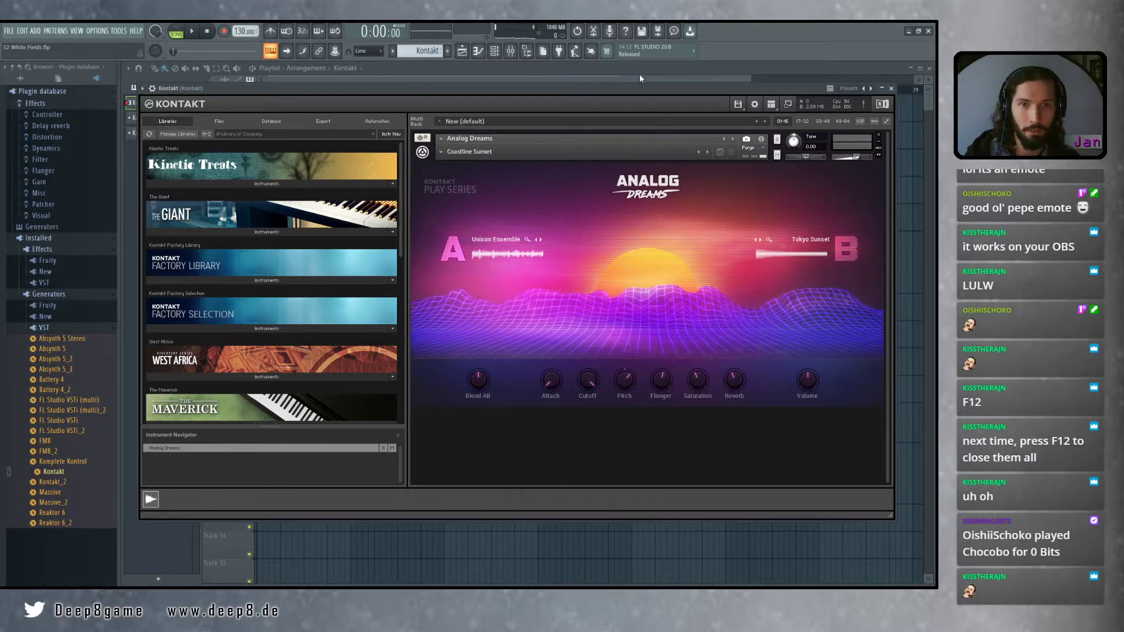
pyautogui.moveTo(639, 89); pyautogui.dragTo(643, 82)
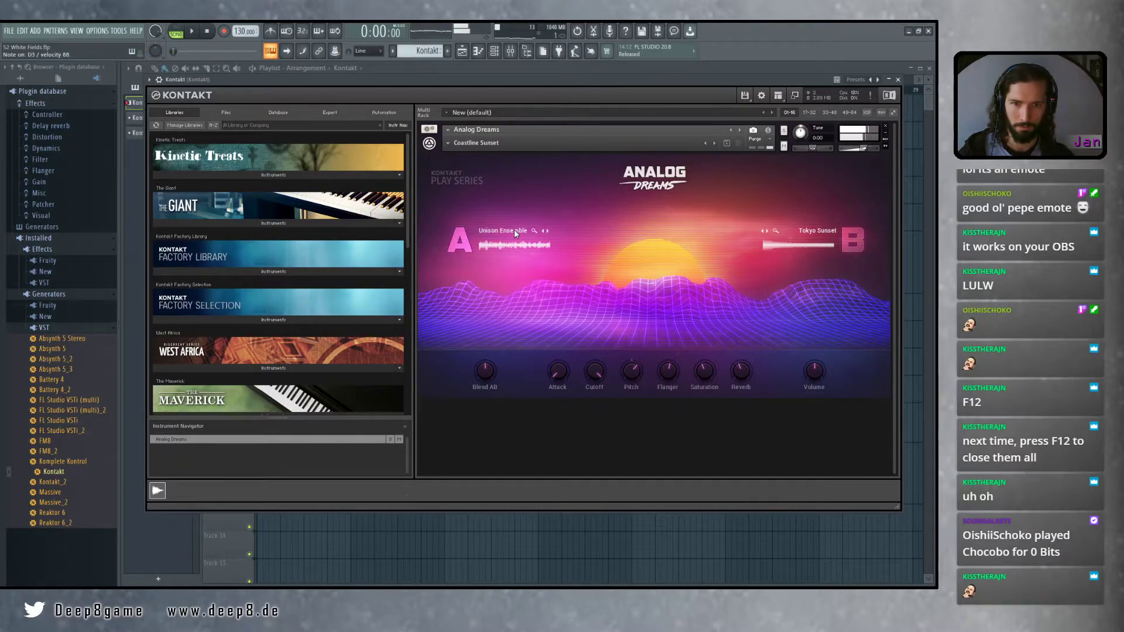
# Audition the pad presets Dark Dancer, Darkest Dawn, Flying Angels, Hermes Flight and Lethal Weapon
pyautogui.click(718, 142)
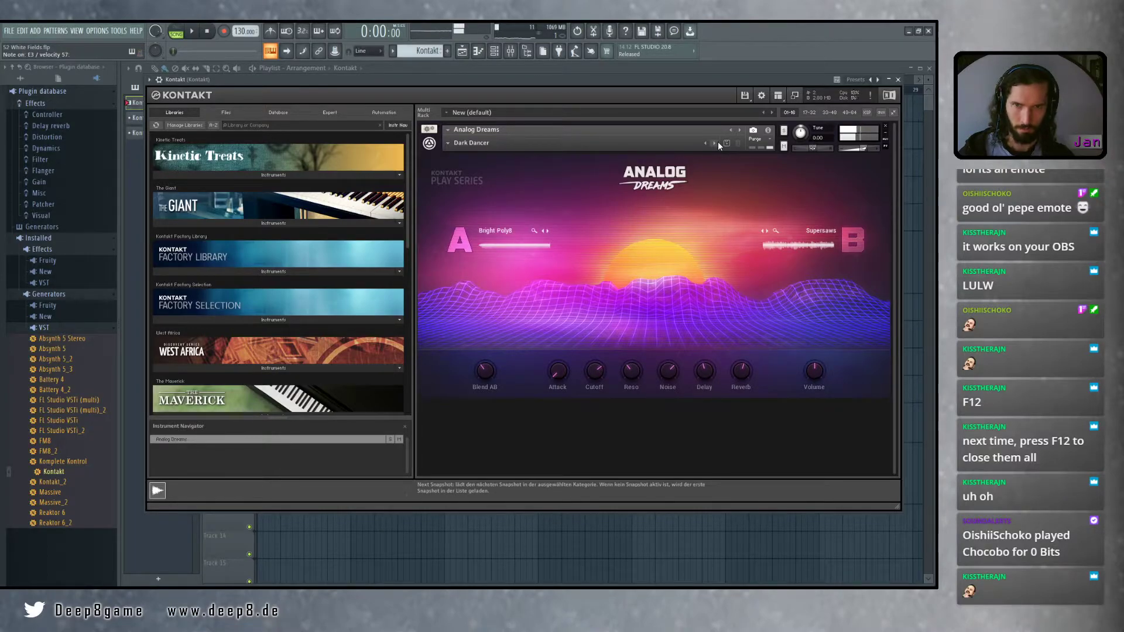
pyautogui.click(718, 142)
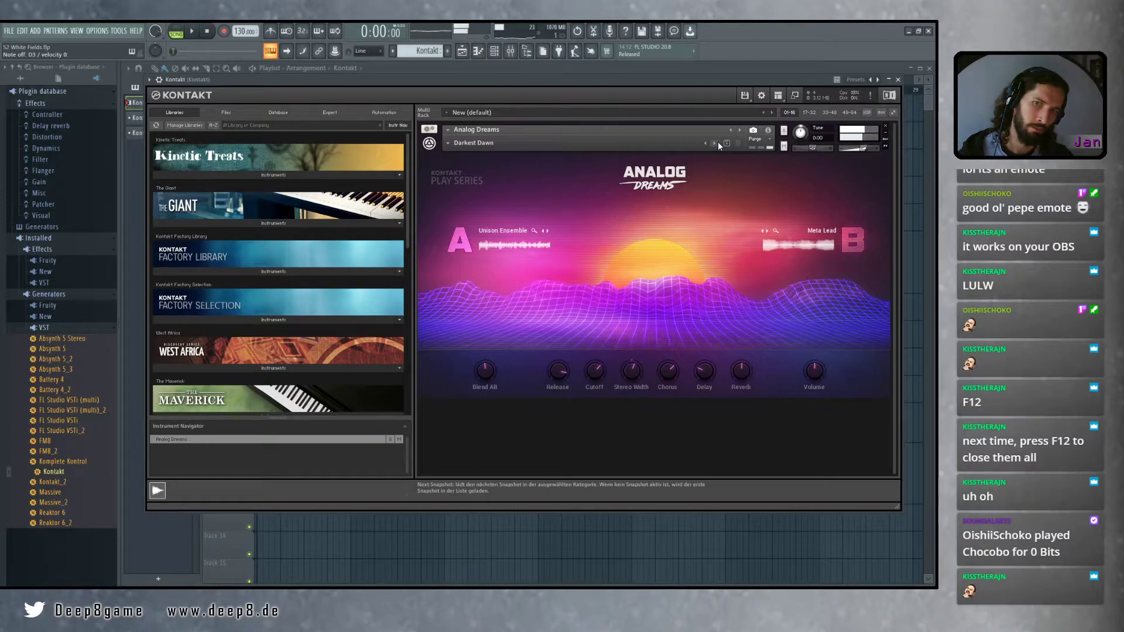
pyautogui.click(717, 142)
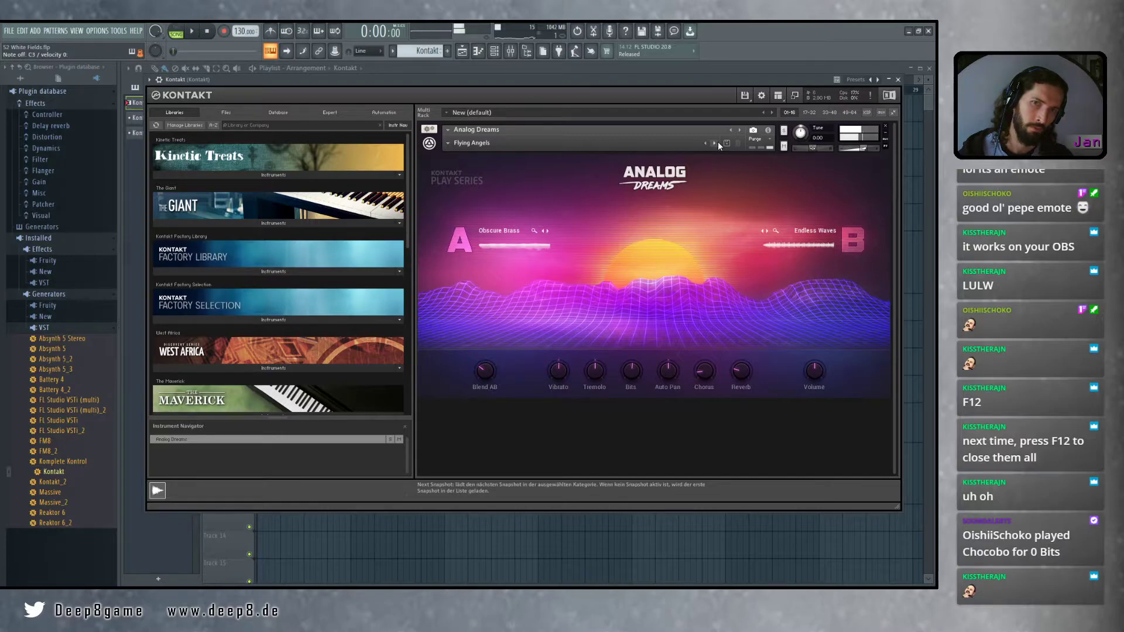
pyautogui.click(718, 142)
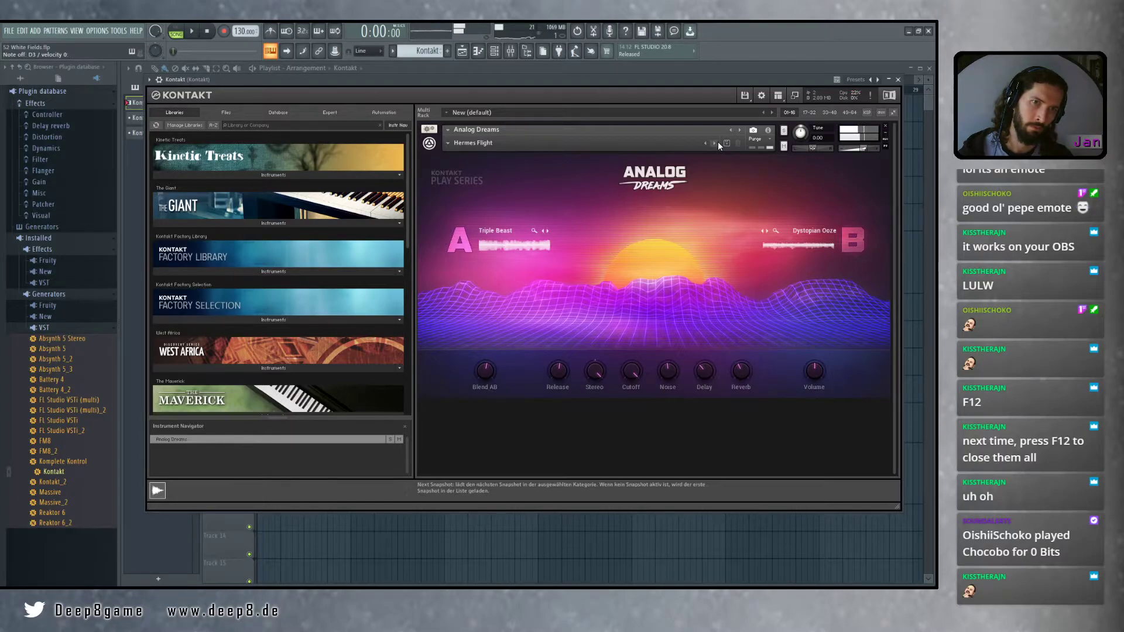
pyautogui.click(718, 142)
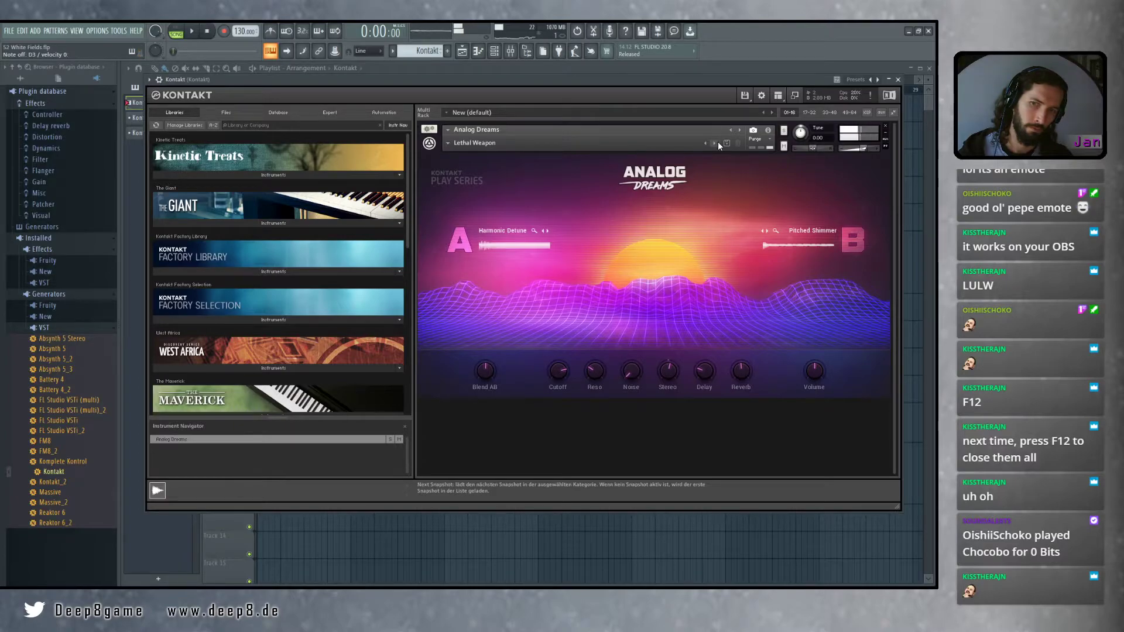
# Compare the pad presets Mulholland Rider and Navigator by switching back and forth between them
pyautogui.click(718, 142)
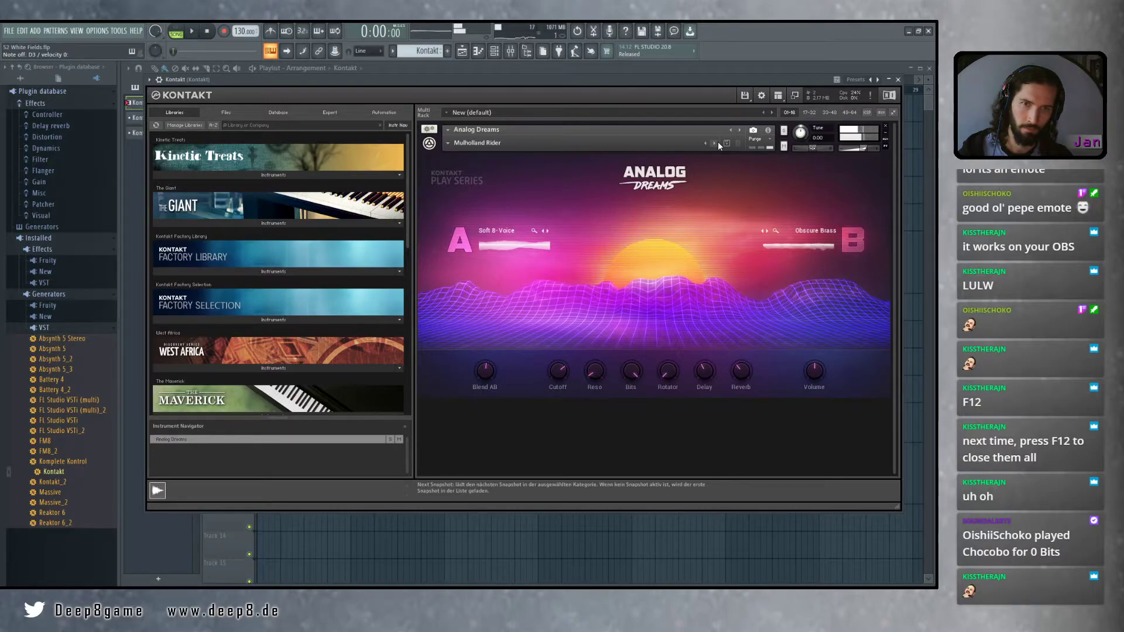
pyautogui.click(716, 142)
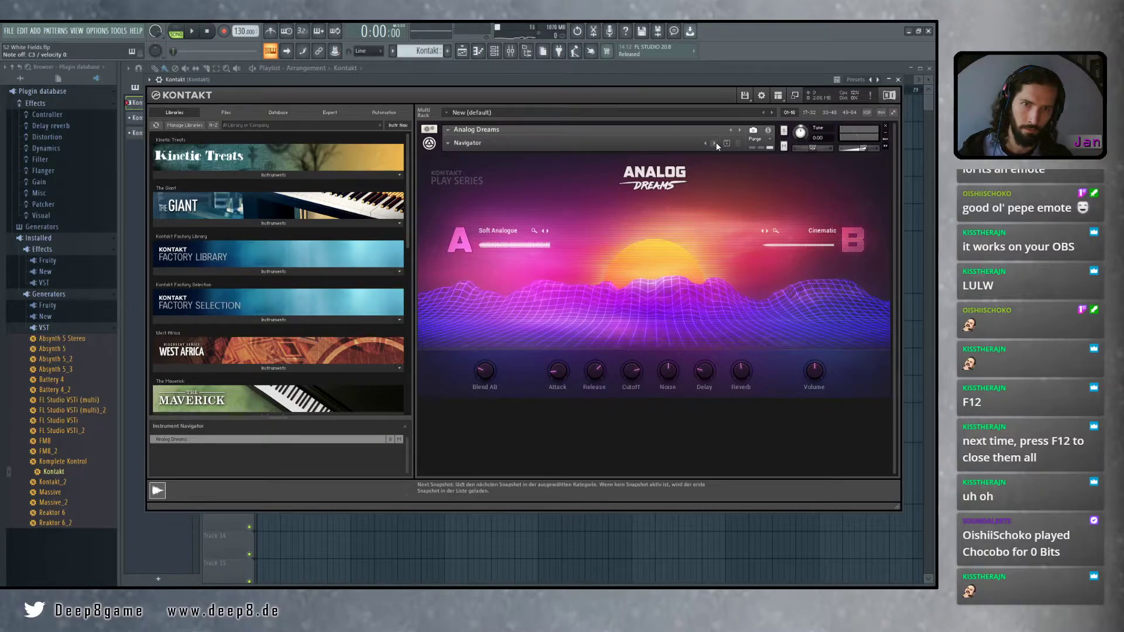
pyautogui.click(708, 143)
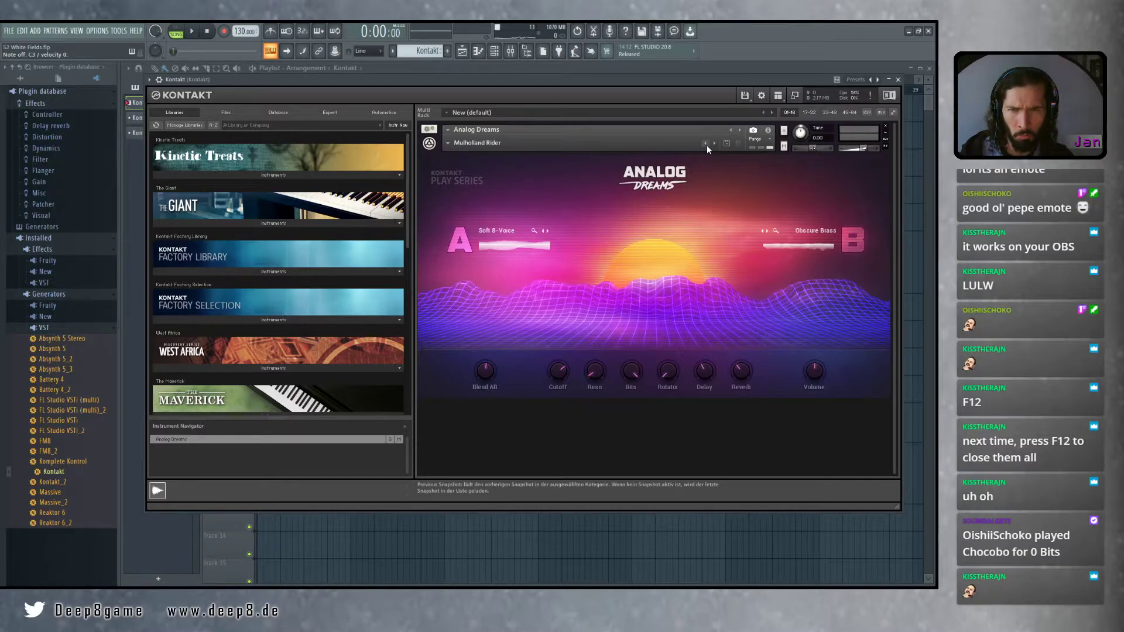
pyautogui.moveTo(621, 79); pyautogui.dragTo(622, 85)
pyautogui.click(717, 150)
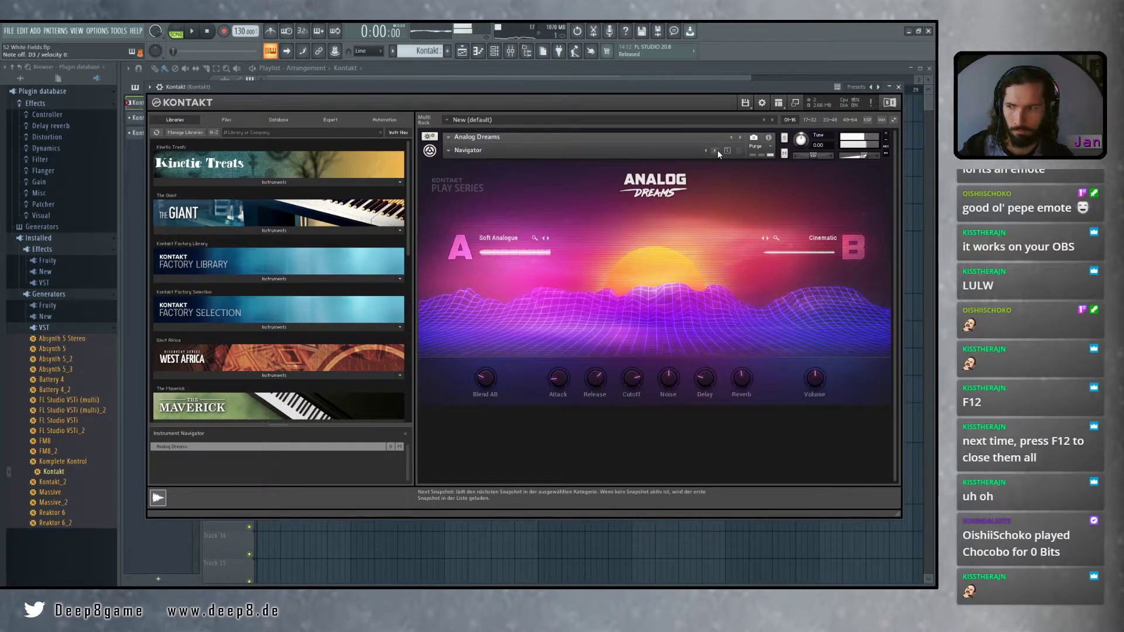
# Audition the pad presets Offworld Swell, Phased Planet, Salton Sea, Sorrow Land and Spazio Cream
pyautogui.click(718, 150)
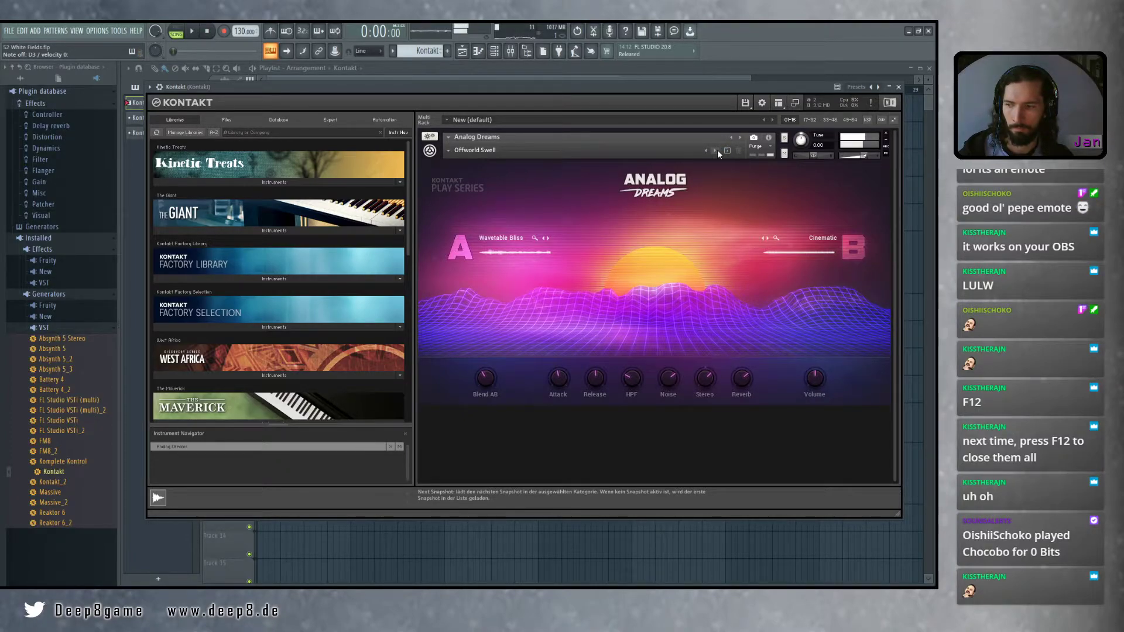
pyautogui.click(718, 150)
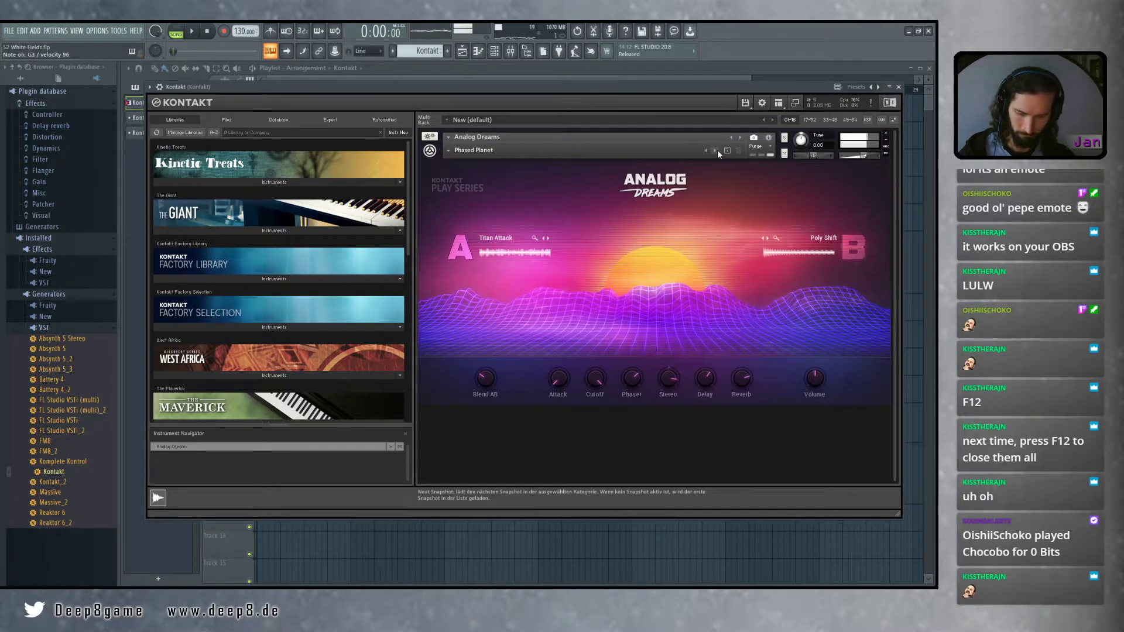
pyautogui.click(718, 150)
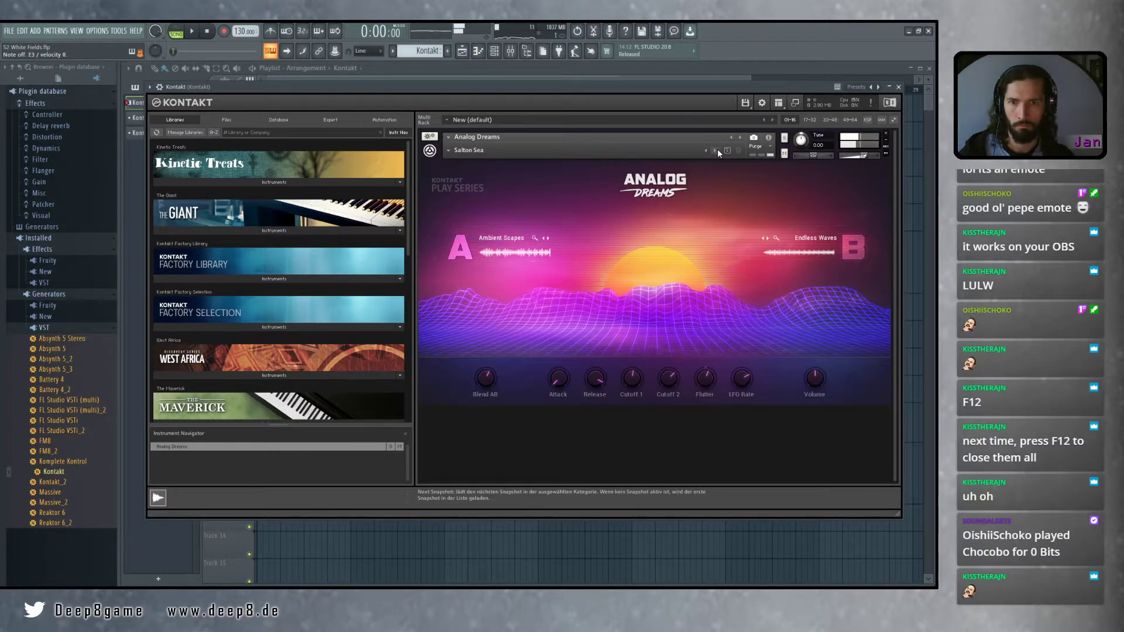
pyautogui.click(718, 150)
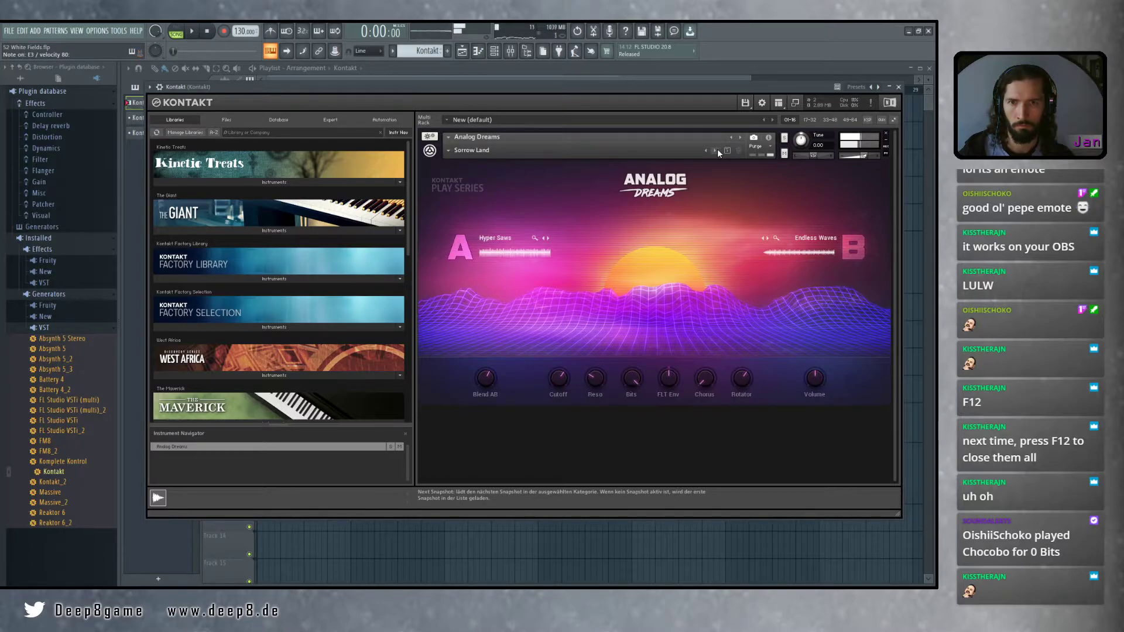
pyautogui.click(716, 151)
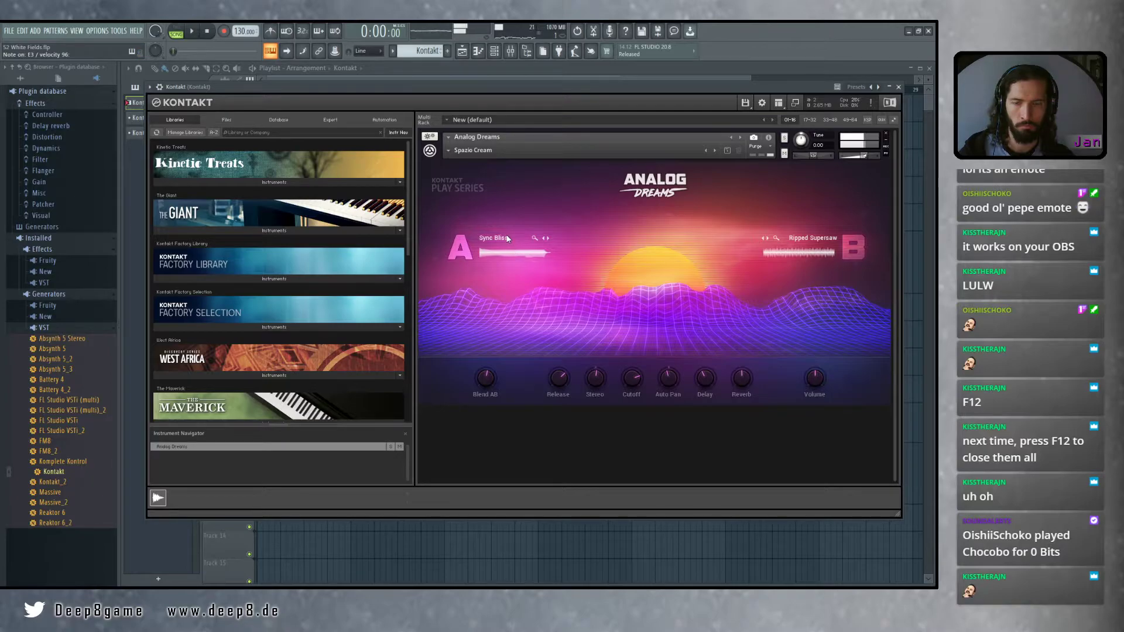
# Switch to the Analog Dreams lead presets and audition Ampere Lead, Bad Neighbor, Barely There and Bright Strings
pyautogui.click(449, 151)
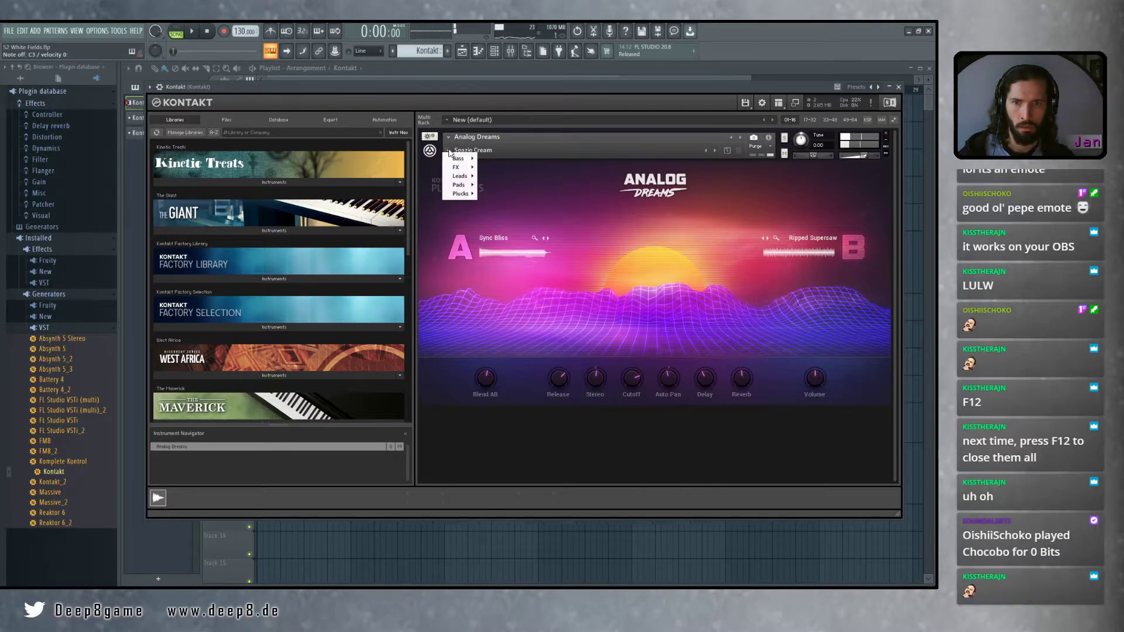
pyautogui.moveTo(472, 180)
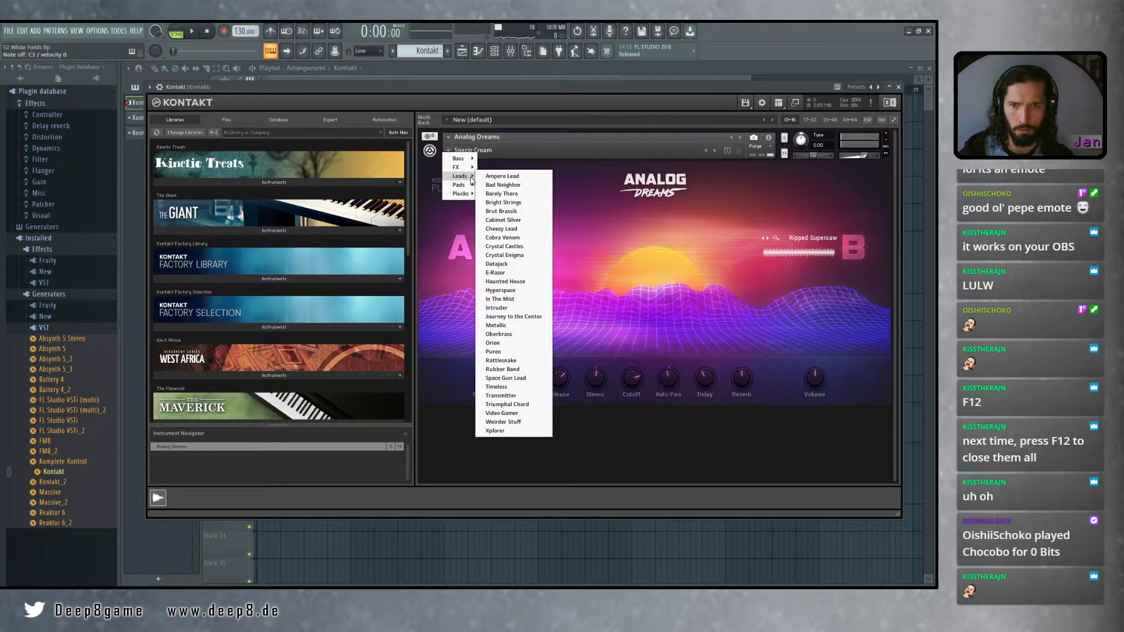
pyautogui.click(503, 176)
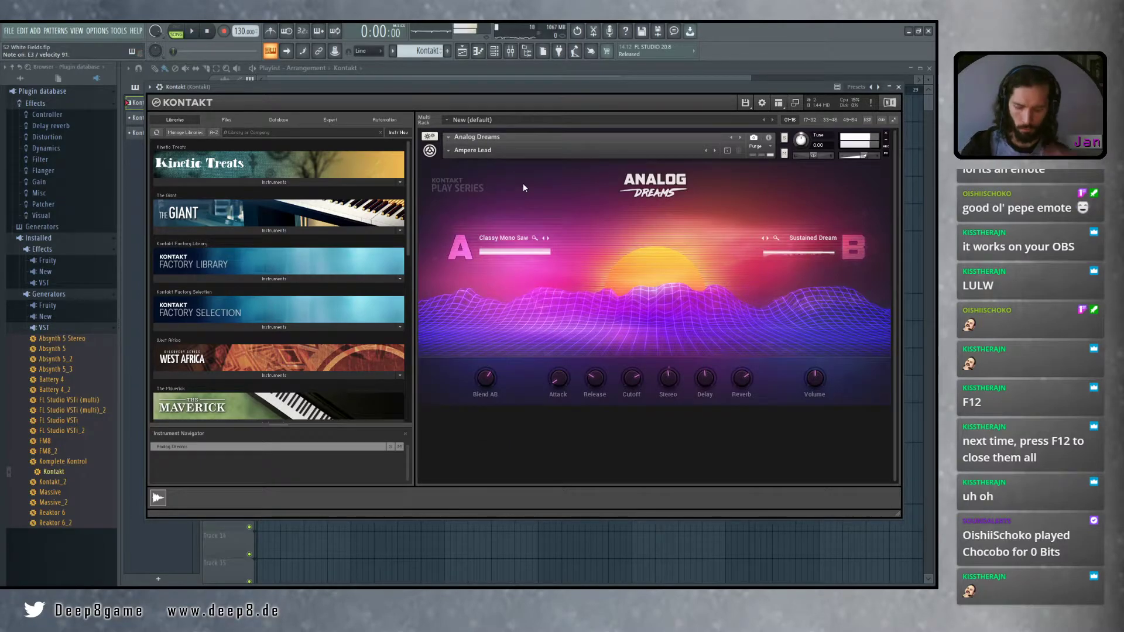
pyautogui.click(714, 151)
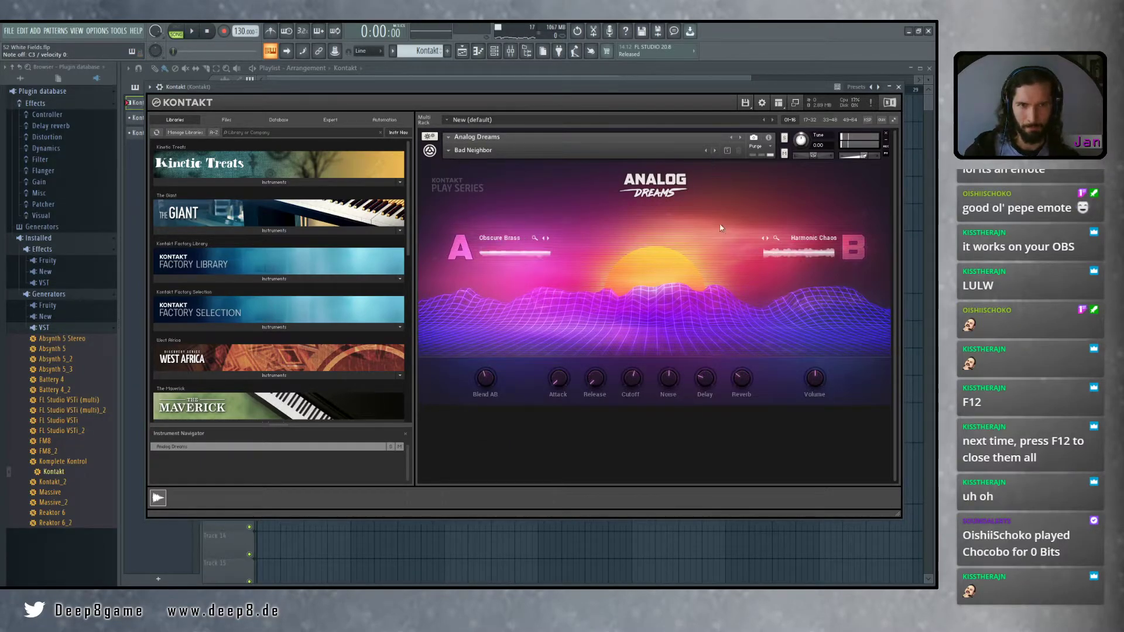
pyautogui.click(717, 150)
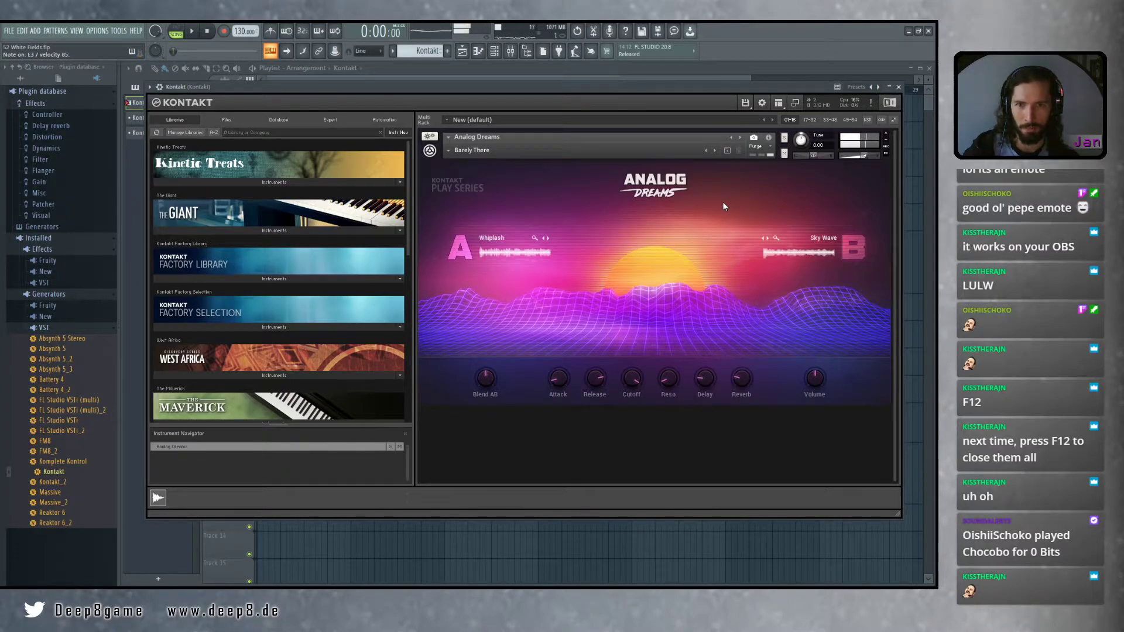
pyautogui.click(716, 150)
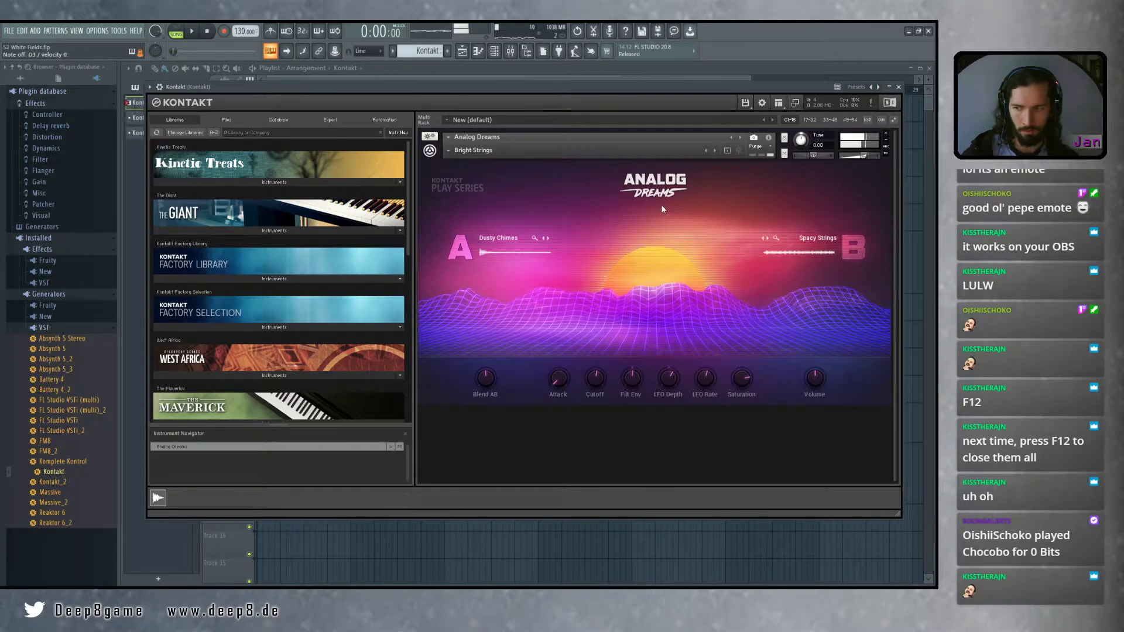
# Continue auditioning the lead presets one after another from Brut Brassik through Crystal Castles to E-Razor
pyautogui.click(715, 151)
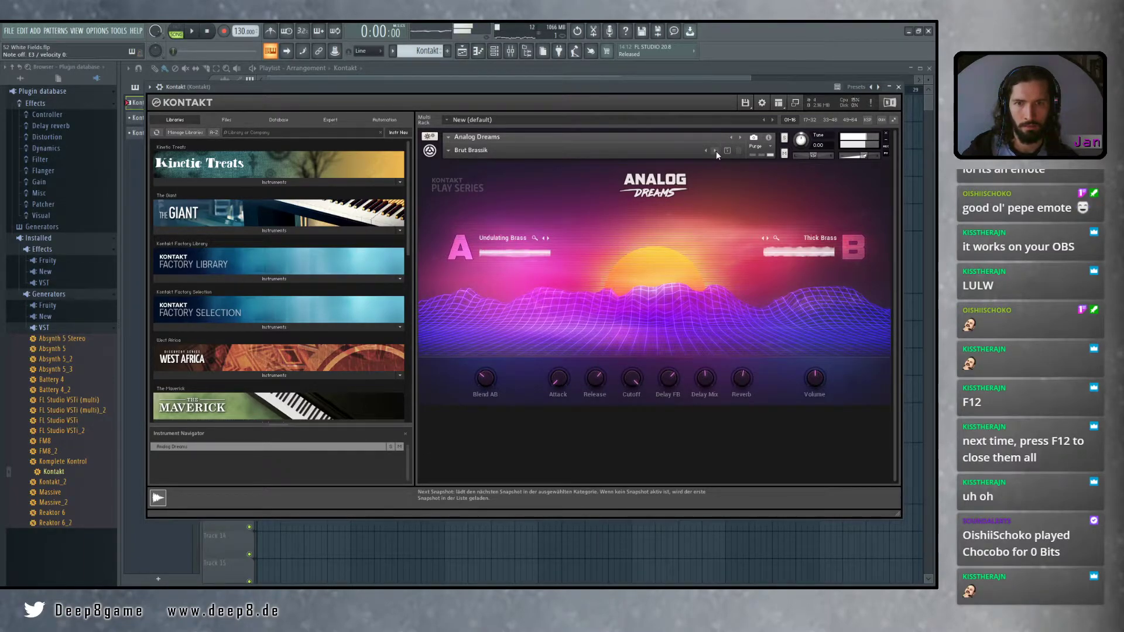
pyautogui.click(716, 151)
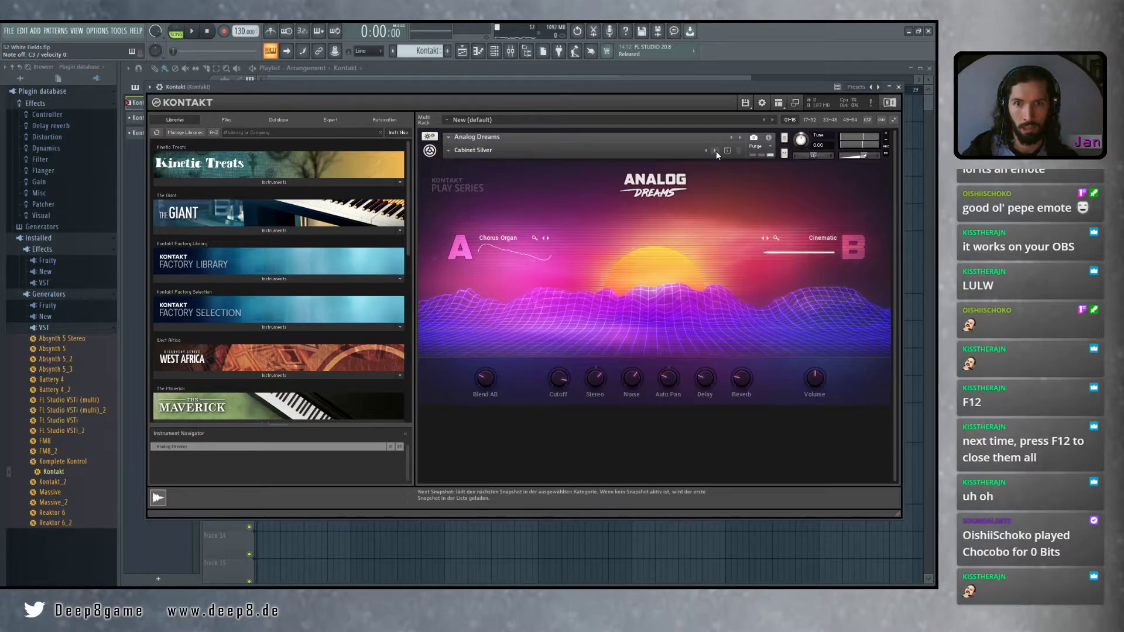
pyautogui.click(715, 151)
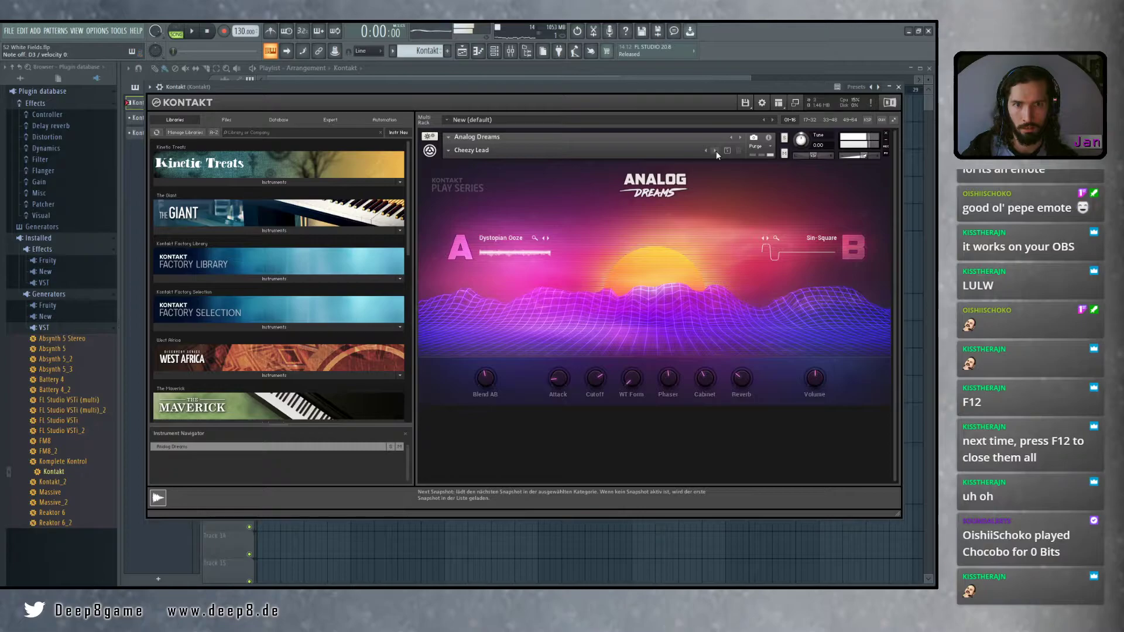
pyautogui.click(716, 152)
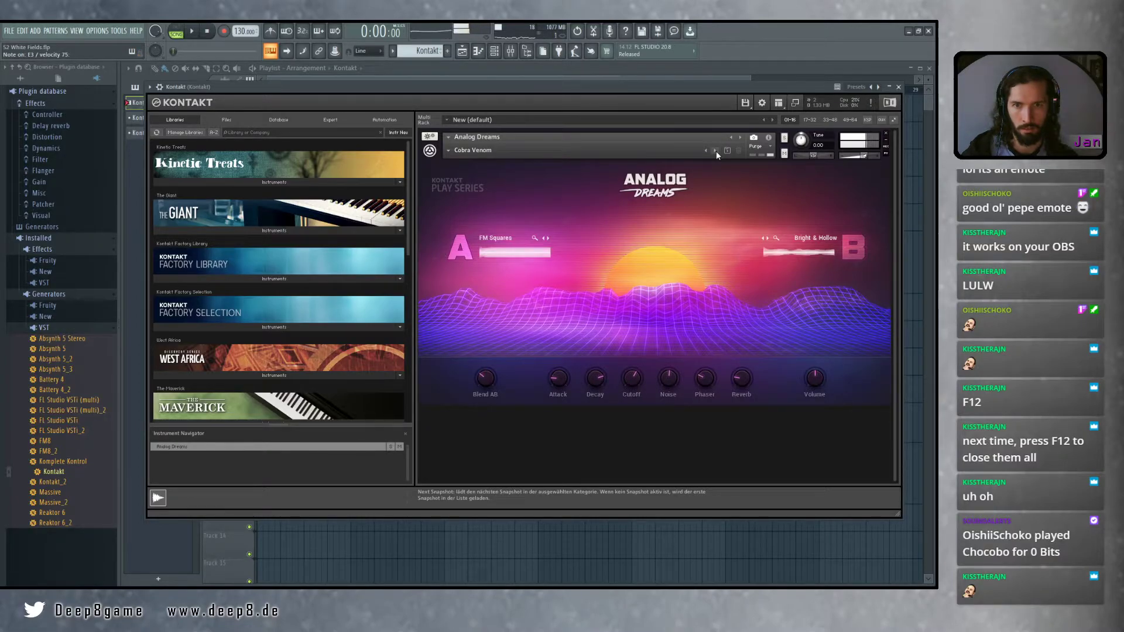
pyautogui.click(716, 152)
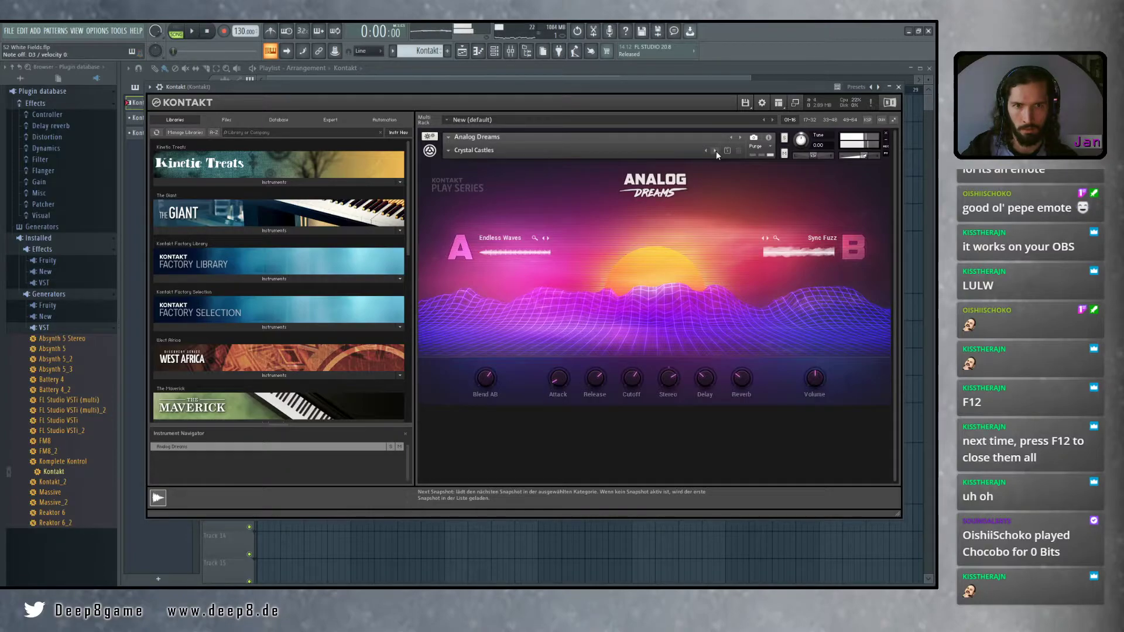
pyautogui.click(716, 151)
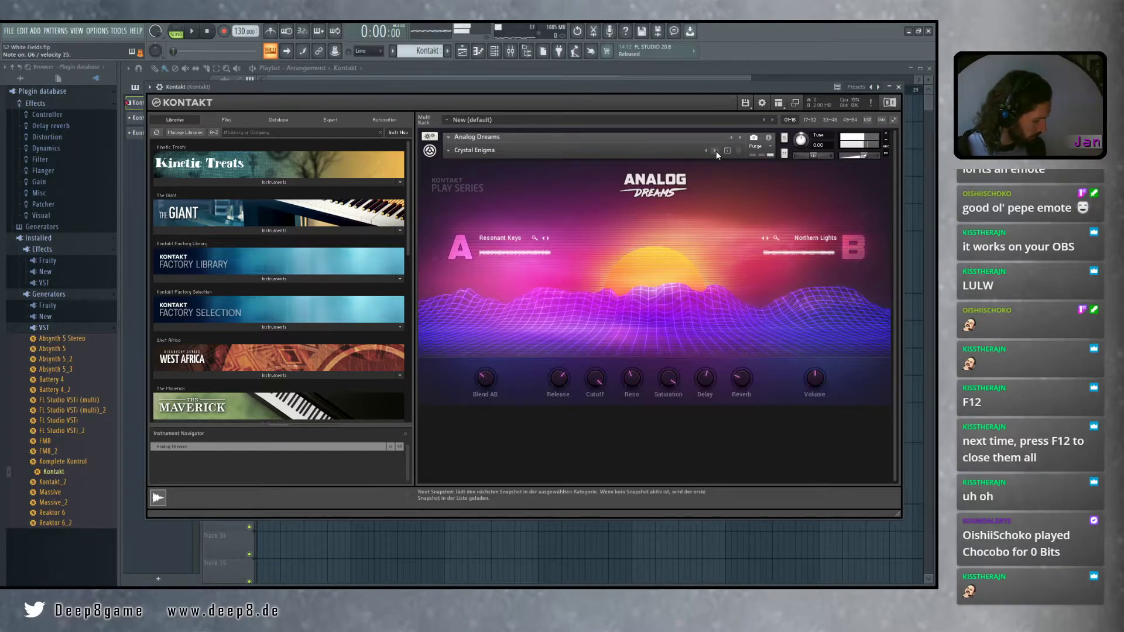
pyautogui.click(715, 151)
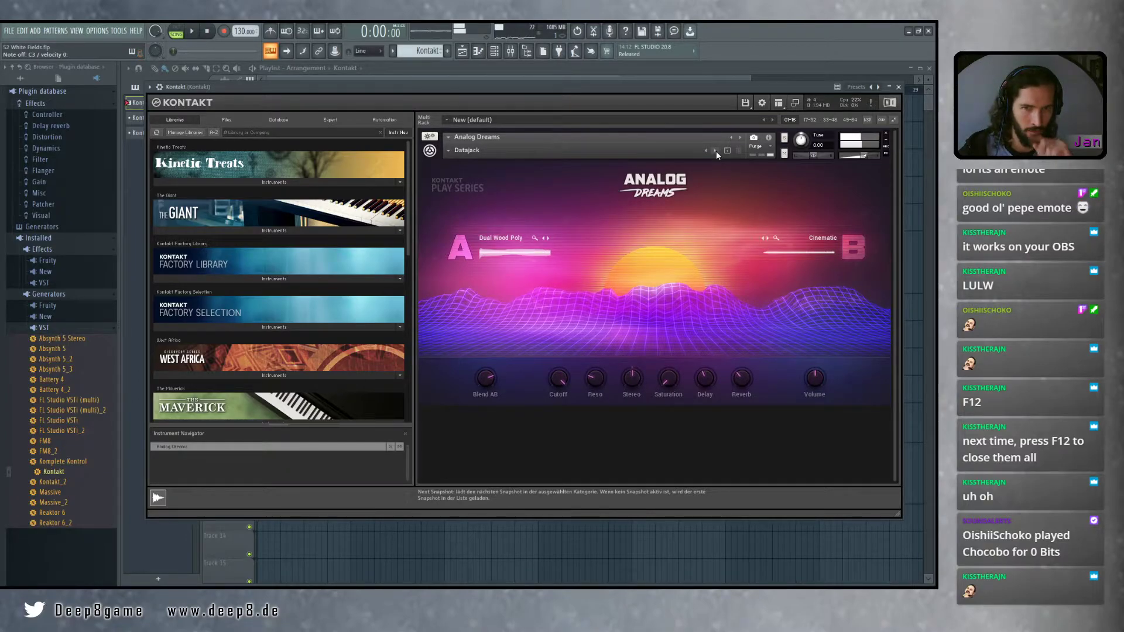
pyautogui.click(716, 151)
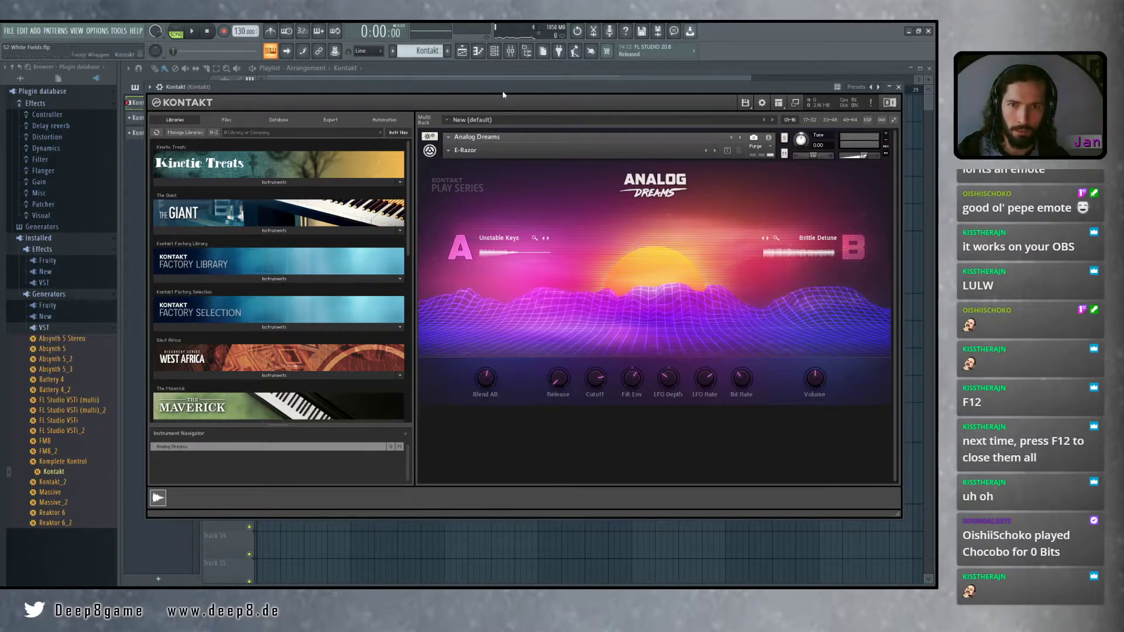
# Remove the Analog Dreams instrument from the rack and show the instruments of the Hybrid Keys library
pyautogui.moveTo(502, 95); pyautogui.dragTo(513, 96)
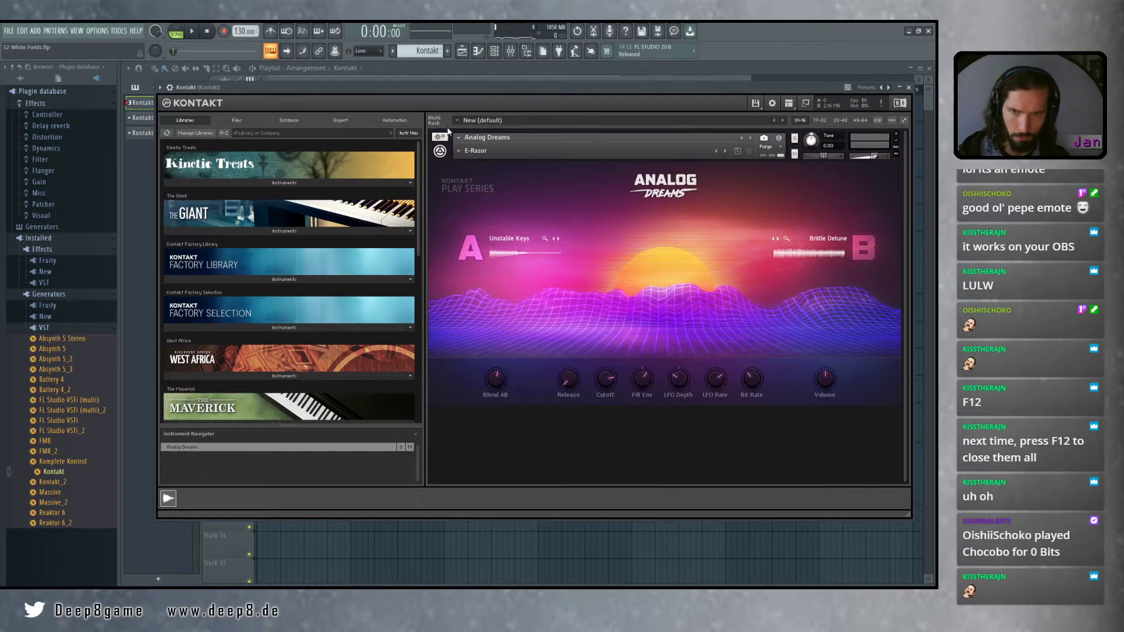
pyautogui.click(458, 150)
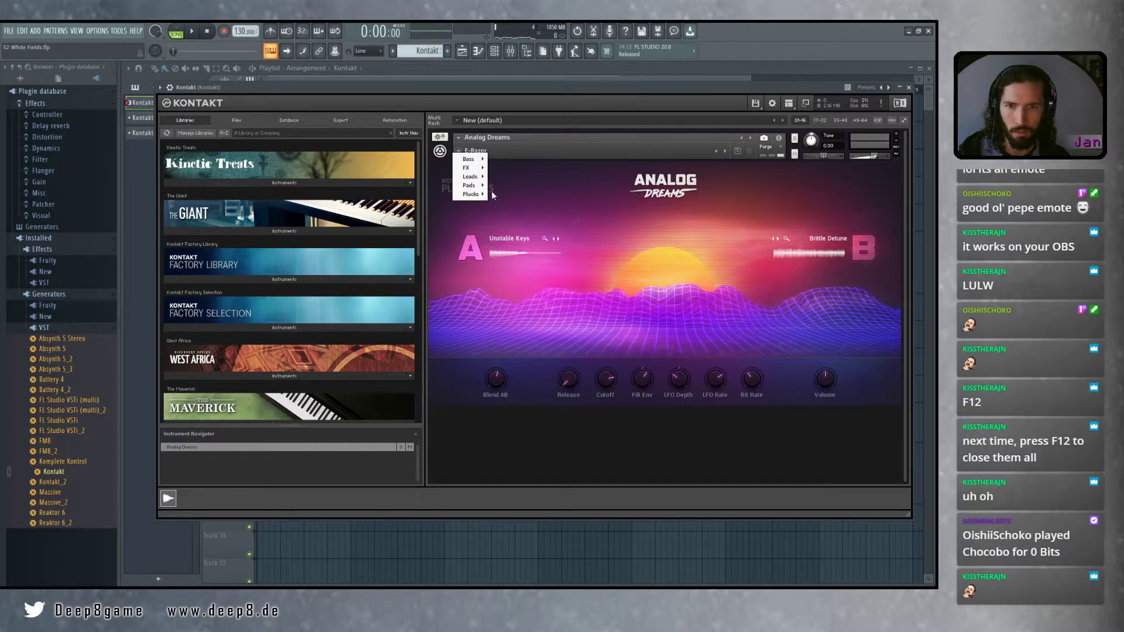
pyautogui.moveTo(471, 185)
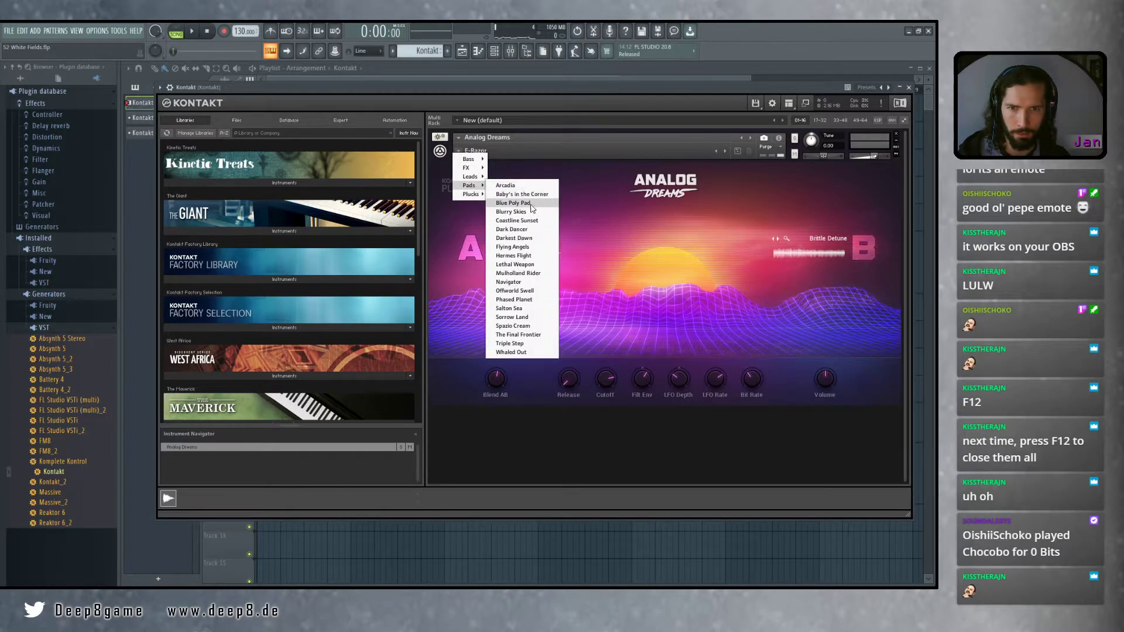
pyautogui.click(898, 136)
pyautogui.scroll(-2, 330, 374)
pyautogui.scroll(-5, 329, 373)
pyautogui.click(297, 403)
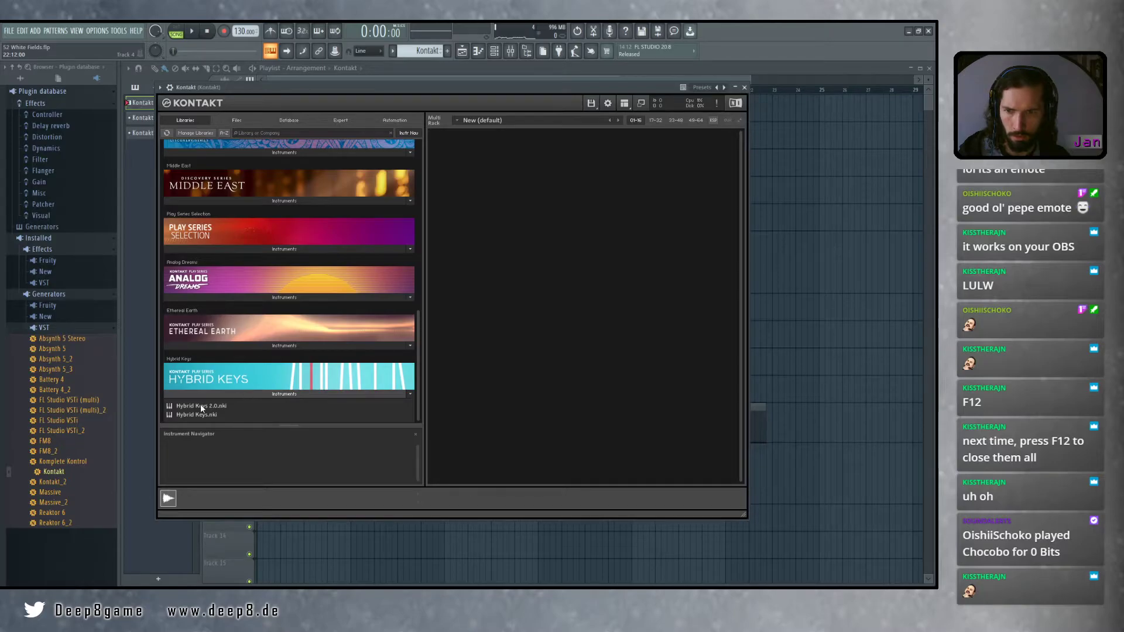
# Try loading Hybrid Keys 2.0 and Hybrid Keys in turn, removing each from the rack again
pyautogui.click(201, 407)
pyautogui.moveTo(202, 407); pyautogui.dragTo(582, 216)
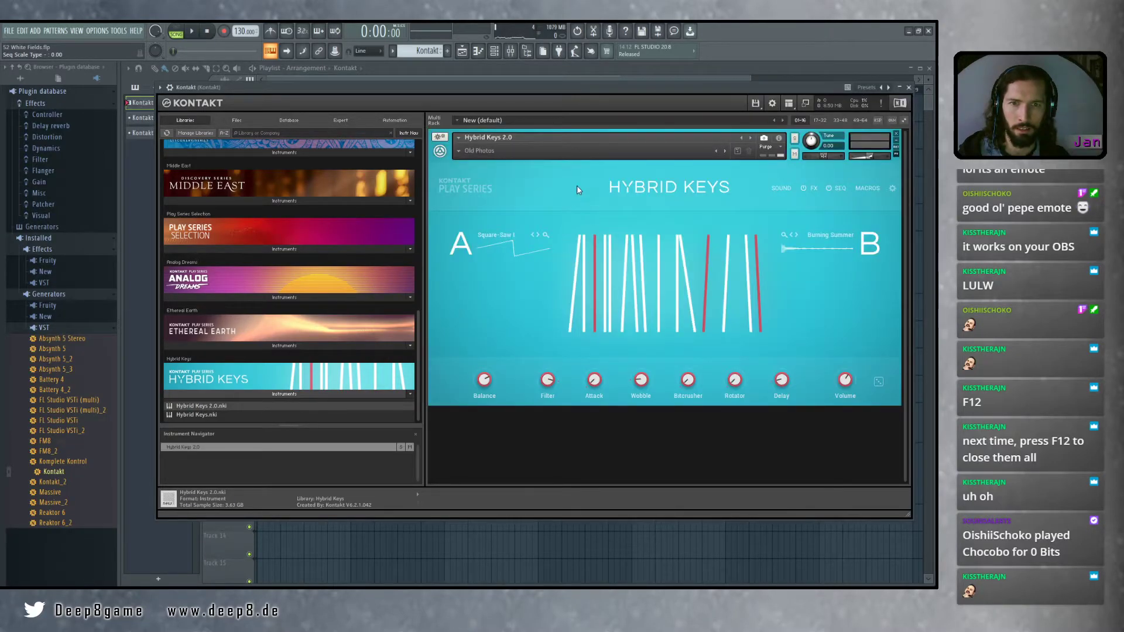
pyautogui.click(897, 134)
pyautogui.click(204, 414)
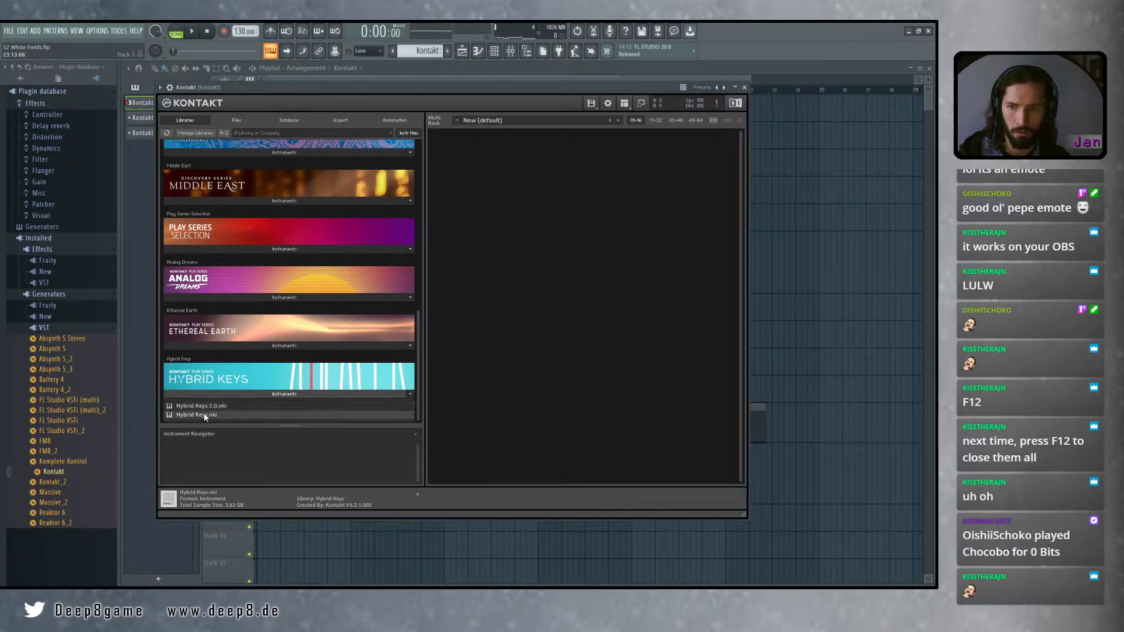
pyautogui.doubleClick(203, 413)
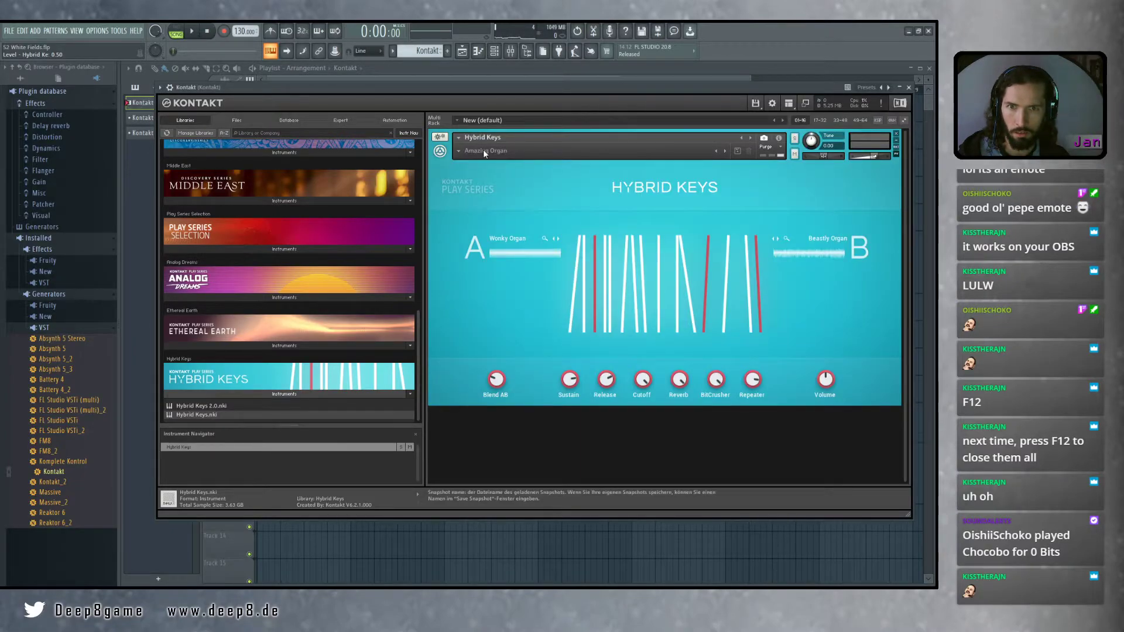
pyautogui.click(897, 135)
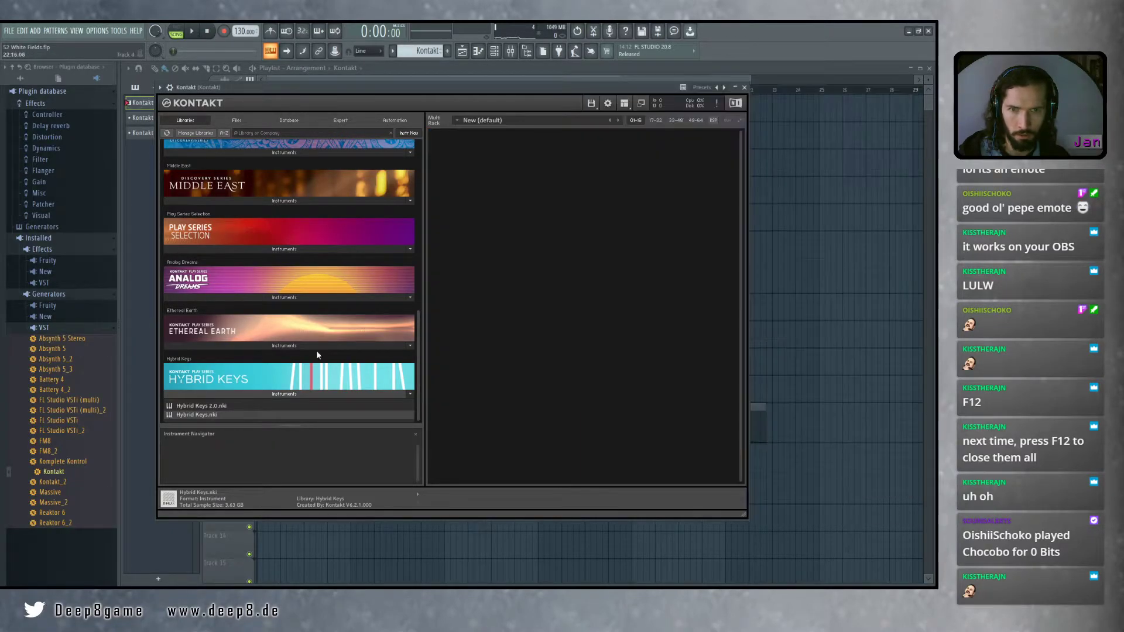
# Load Hybrid Keys 2.0 again and look through its preset categories, including Organs
pyautogui.doubleClick(202, 407)
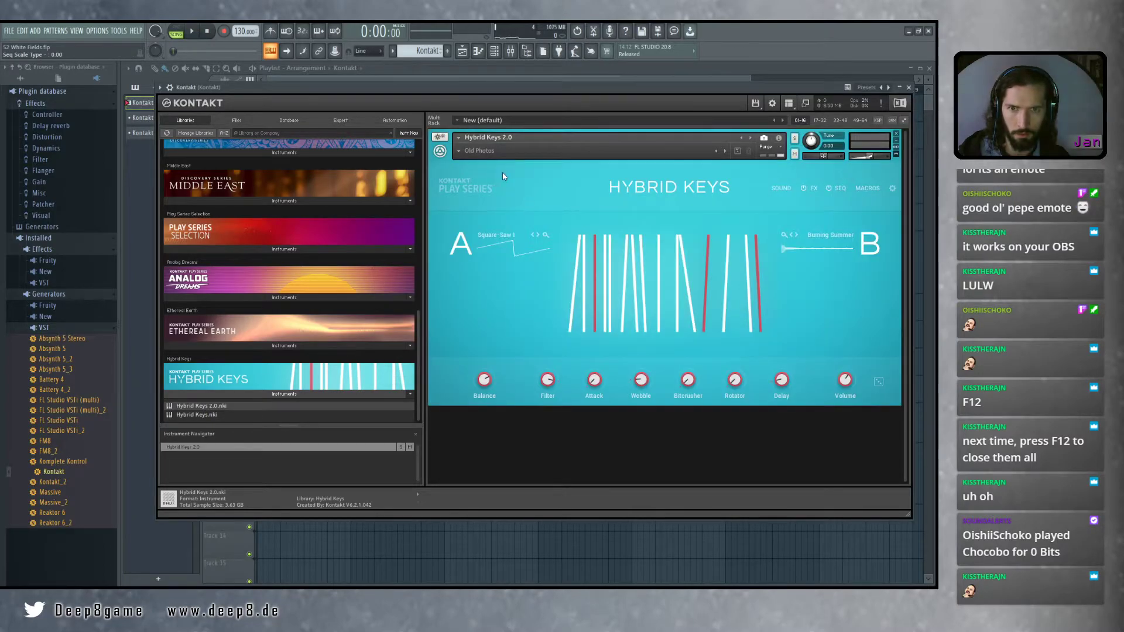
pyautogui.click(460, 151)
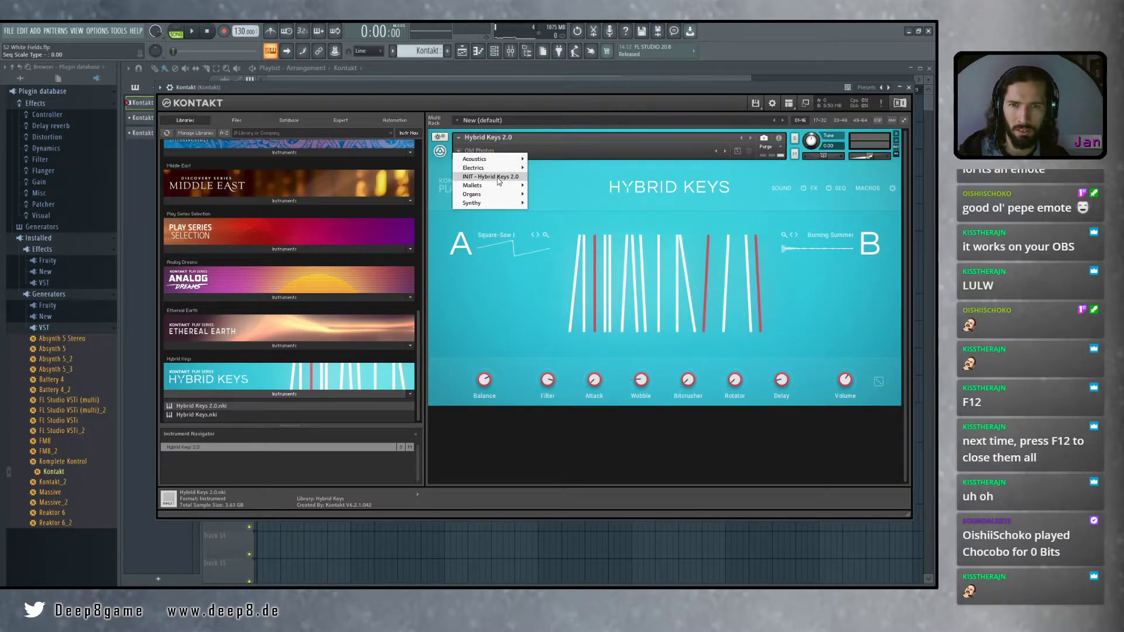
pyautogui.moveTo(501, 166)
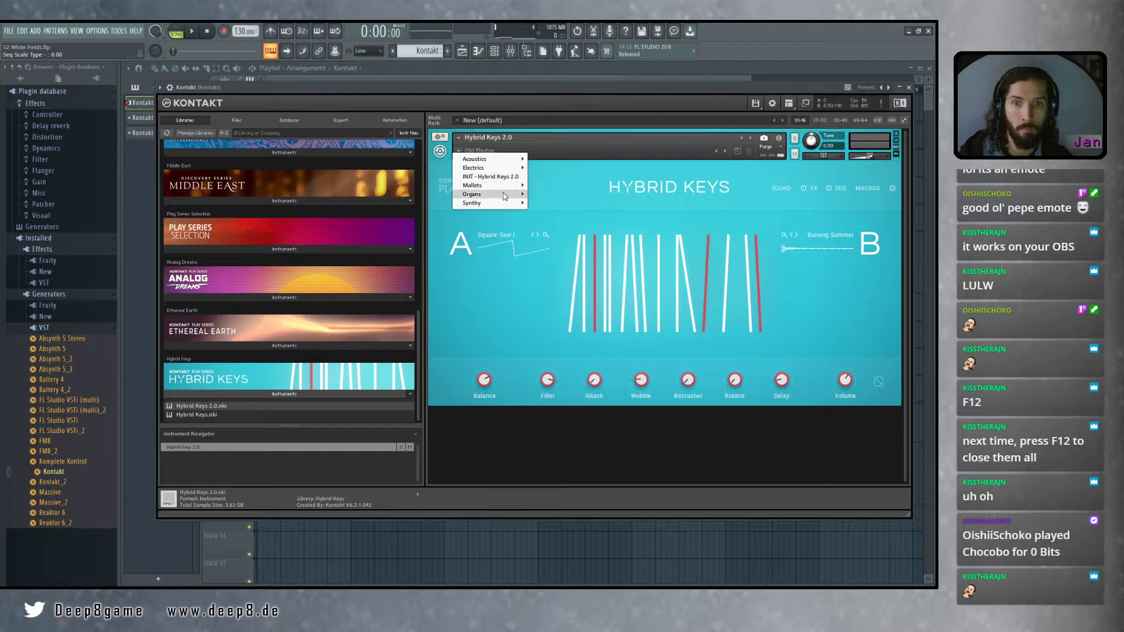
pyautogui.moveTo(505, 196)
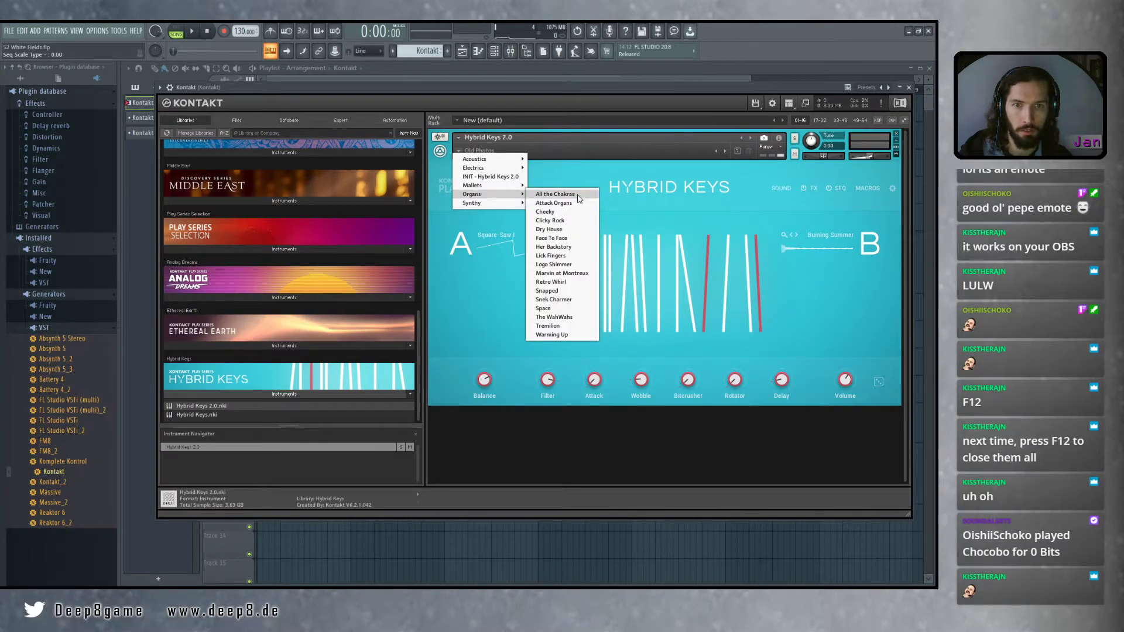
pyautogui.click(601, 194)
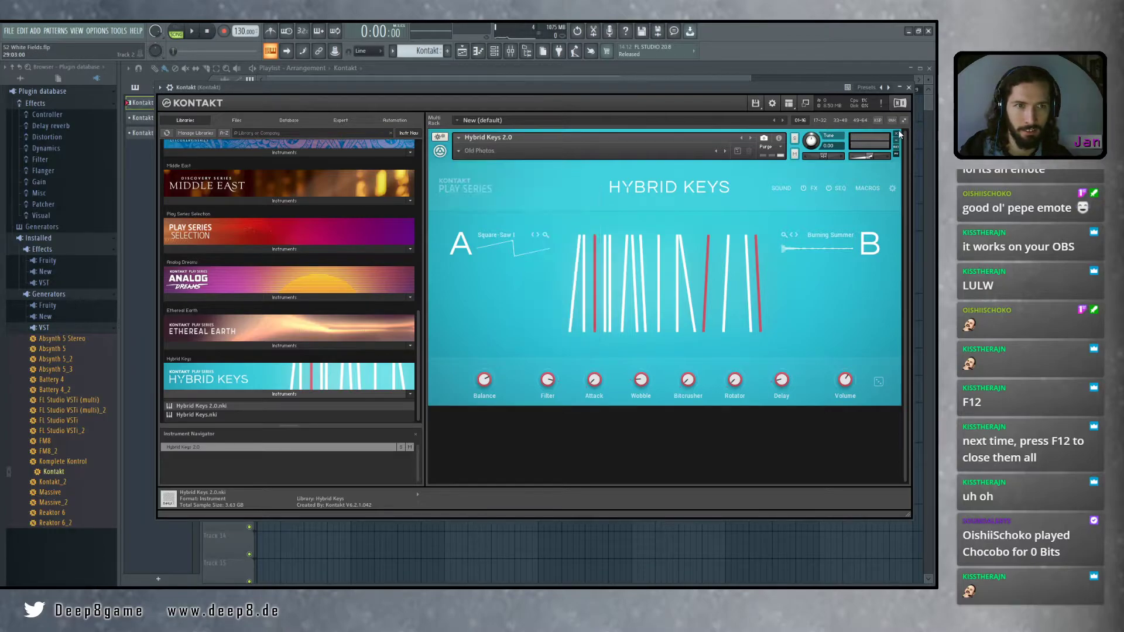
# Swap in the original Hybrid Keys instrument to look through its organ presets, and remove it again
pyautogui.doubleClick(194, 411)
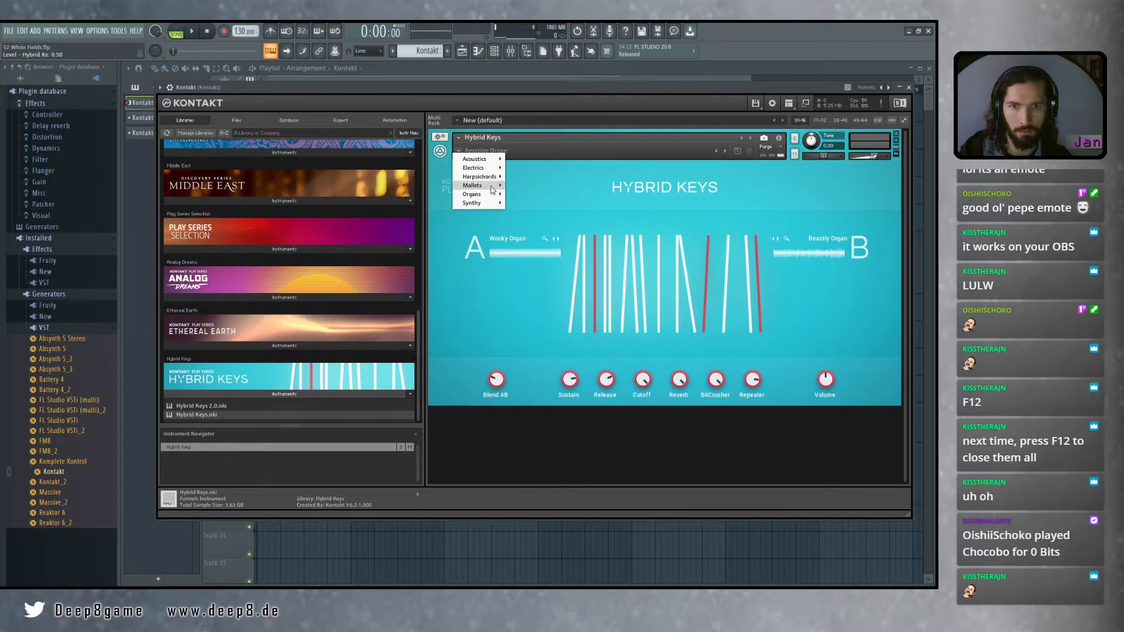
pyautogui.moveTo(493, 196)
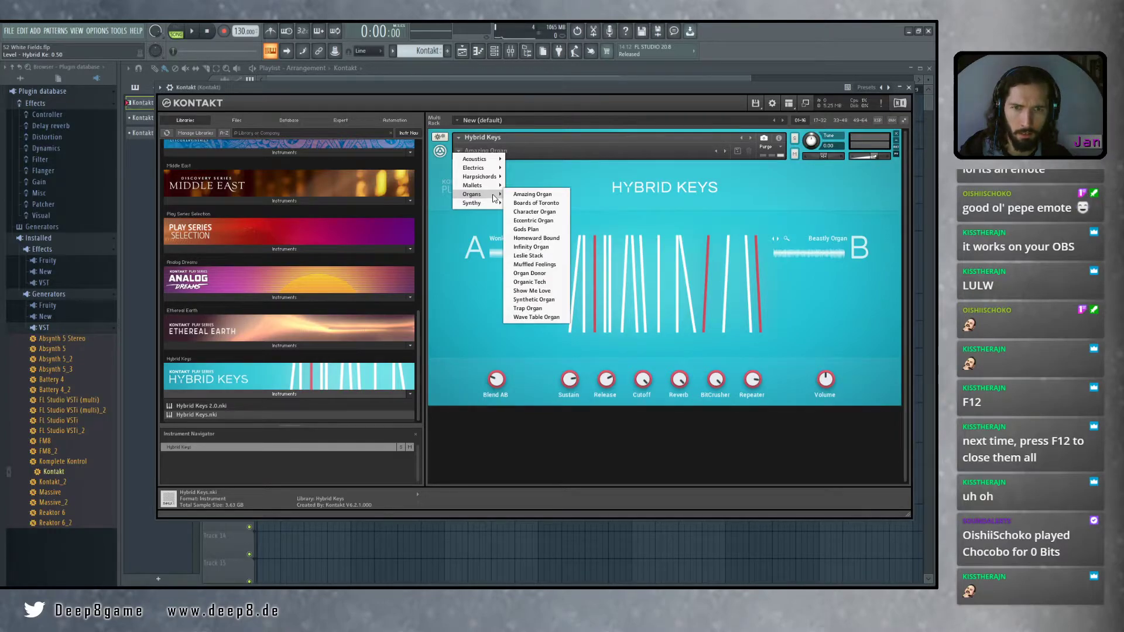
pyautogui.click(896, 136)
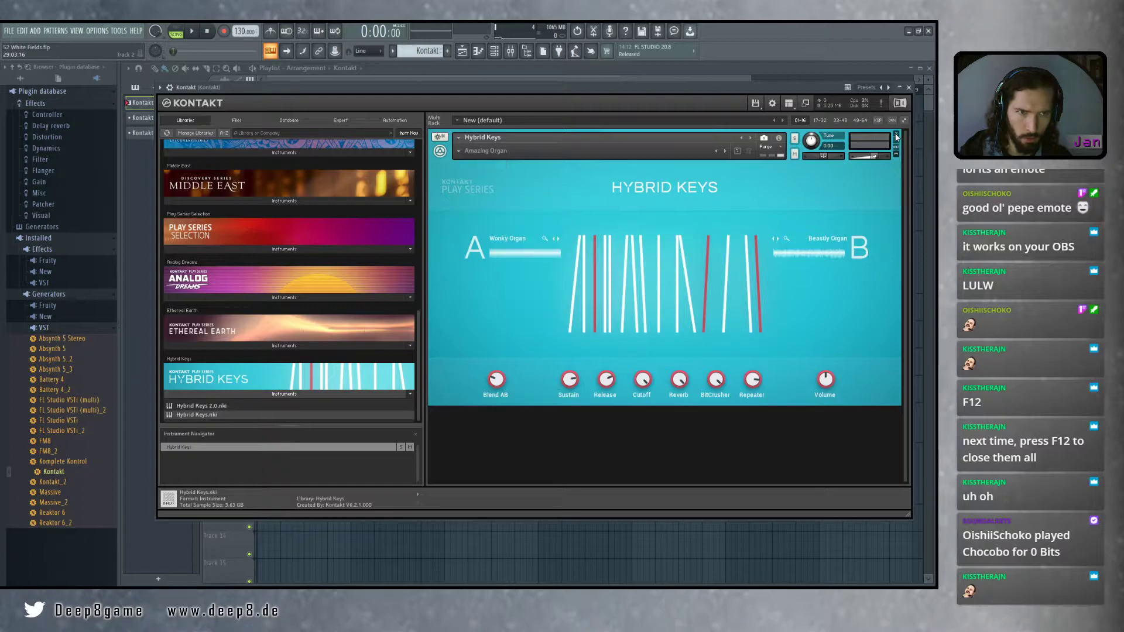
pyautogui.click(896, 136)
# Load Hybrid Keys 2.0 into the rack and audition its acoustic preset Gilgamesh
pyautogui.click(205, 405)
pyautogui.moveTo(205, 406); pyautogui.dragTo(511, 244)
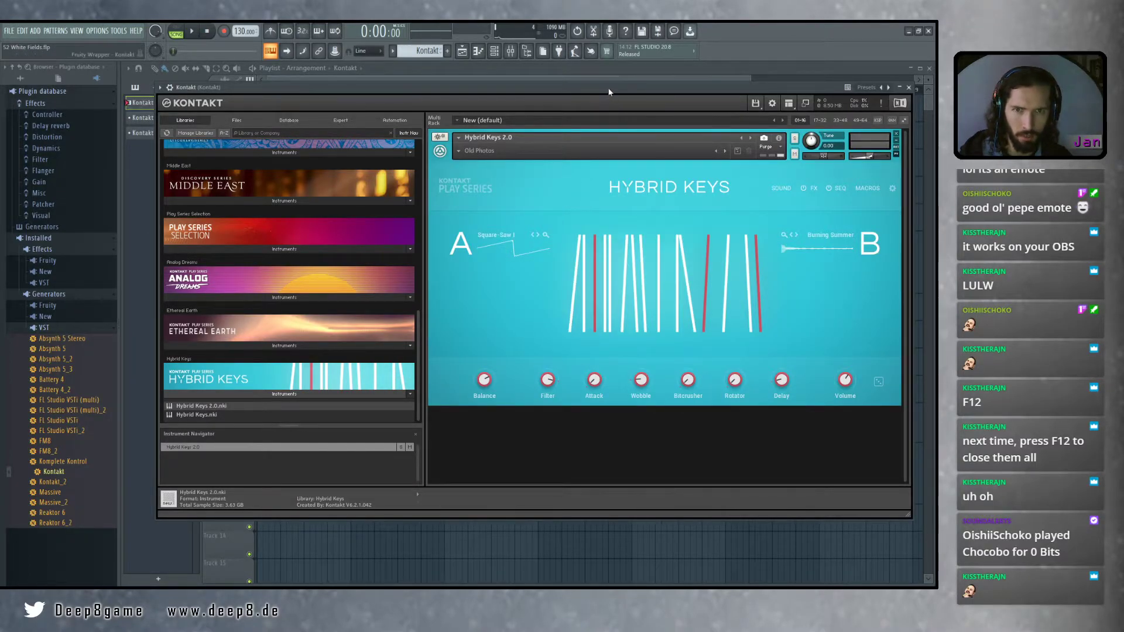
pyautogui.moveTo(596, 89); pyautogui.dragTo(596, 75)
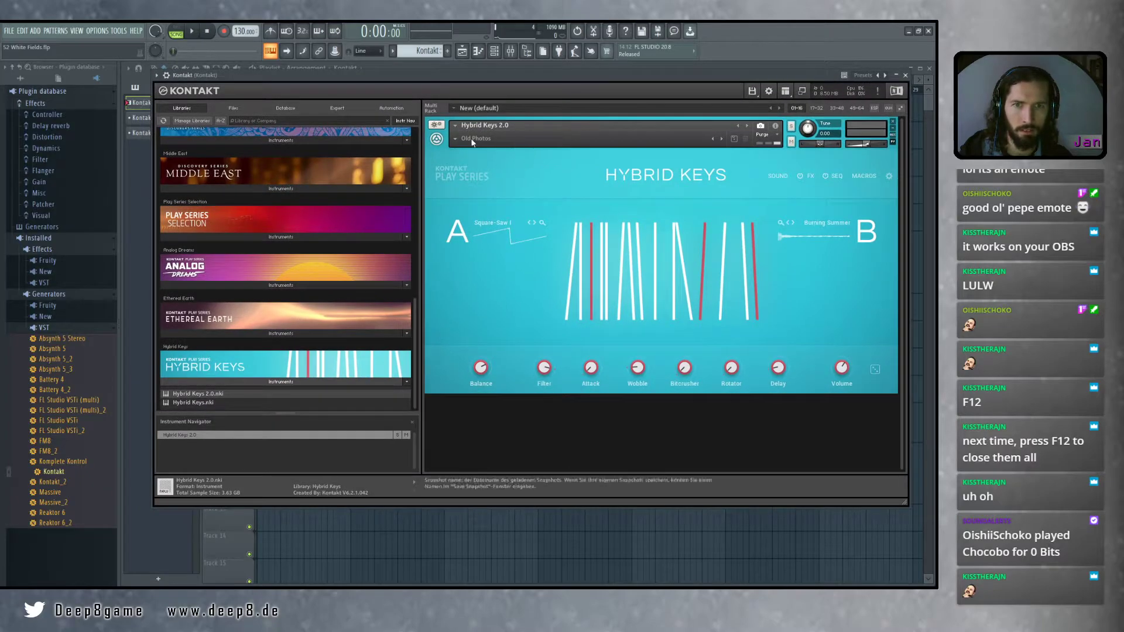
pyautogui.click(455, 138)
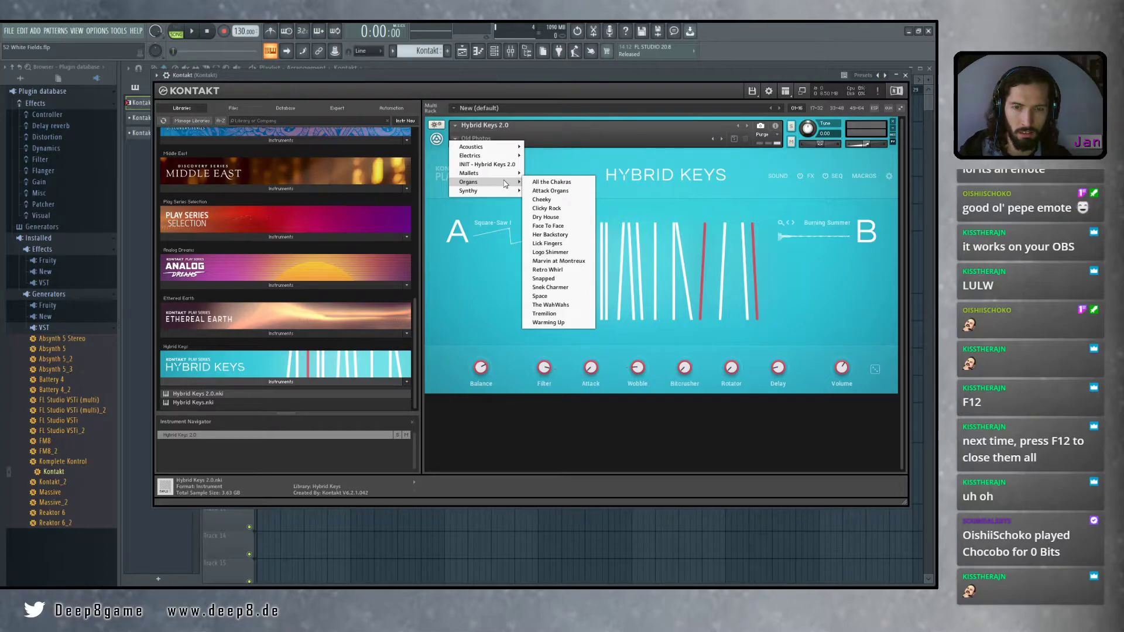
pyautogui.moveTo(502, 152)
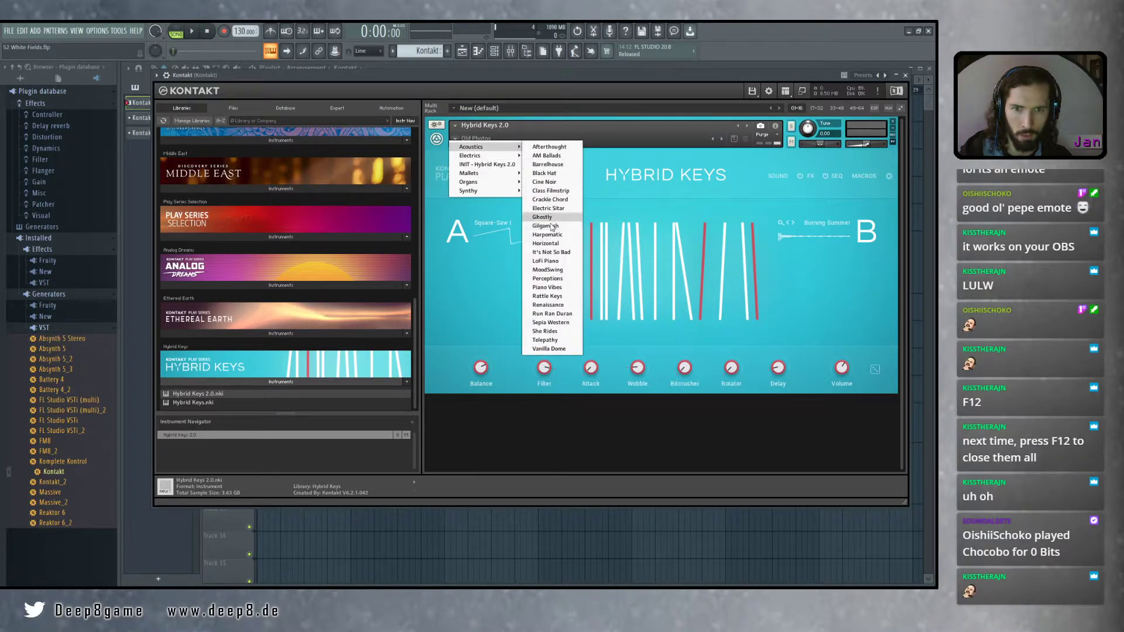
pyautogui.click(554, 226)
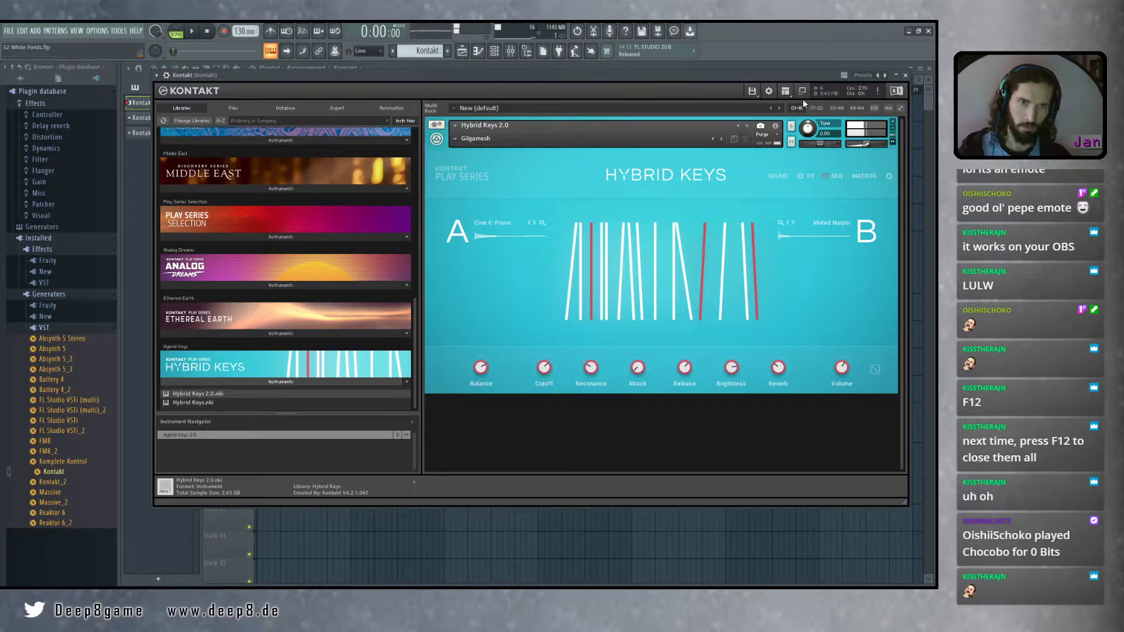
# Replace Hybrid Keys 2.0 with the original Hybrid Keys instrument and choose the organ preset Amazing Organ
pyautogui.click(893, 122)
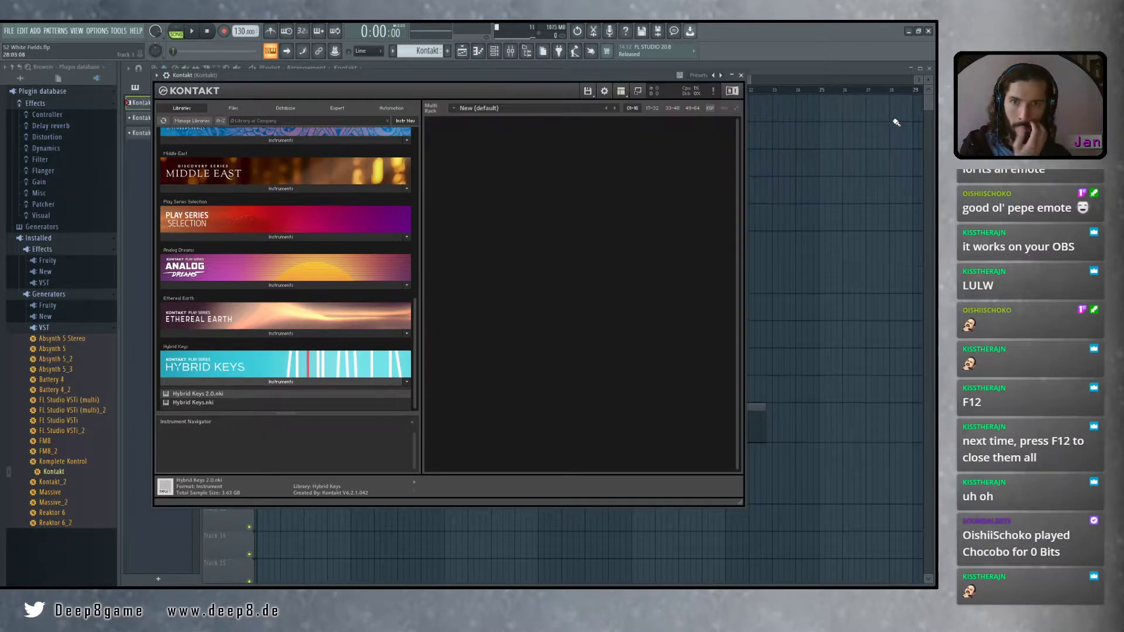
pyautogui.doubleClick(192, 403)
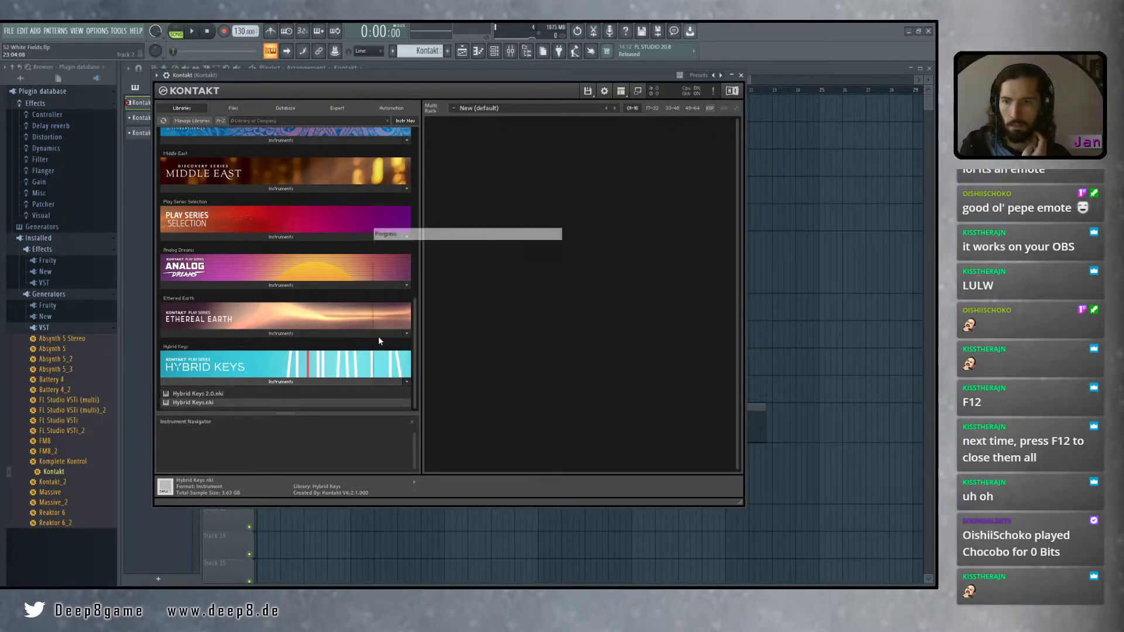
pyautogui.click(455, 138)
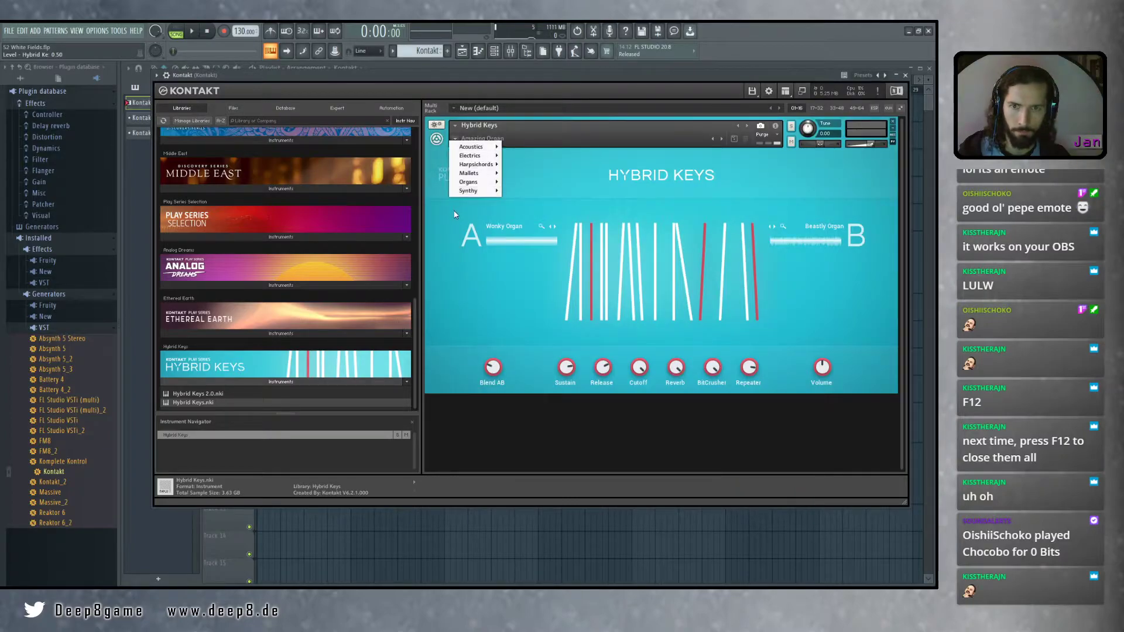
pyautogui.click(534, 186)
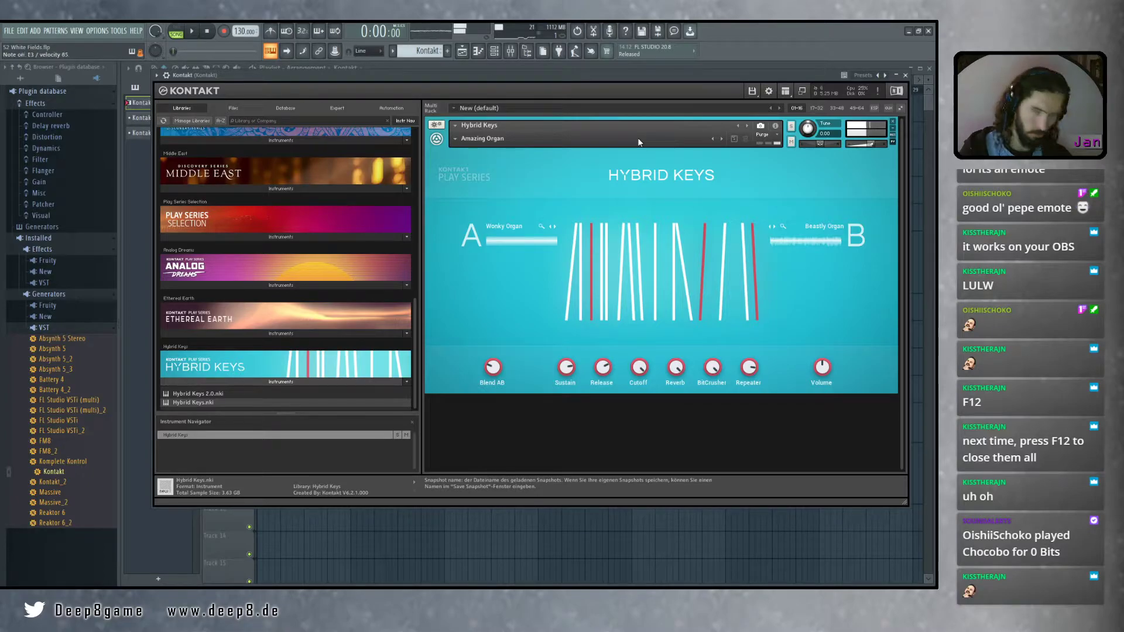
# Audition the organ presets Boards of Toronto, Character Organ, Eccentric Organ, Gods Plan and Homeward Bound, ending on Infinity Organ
pyautogui.click(721, 139)
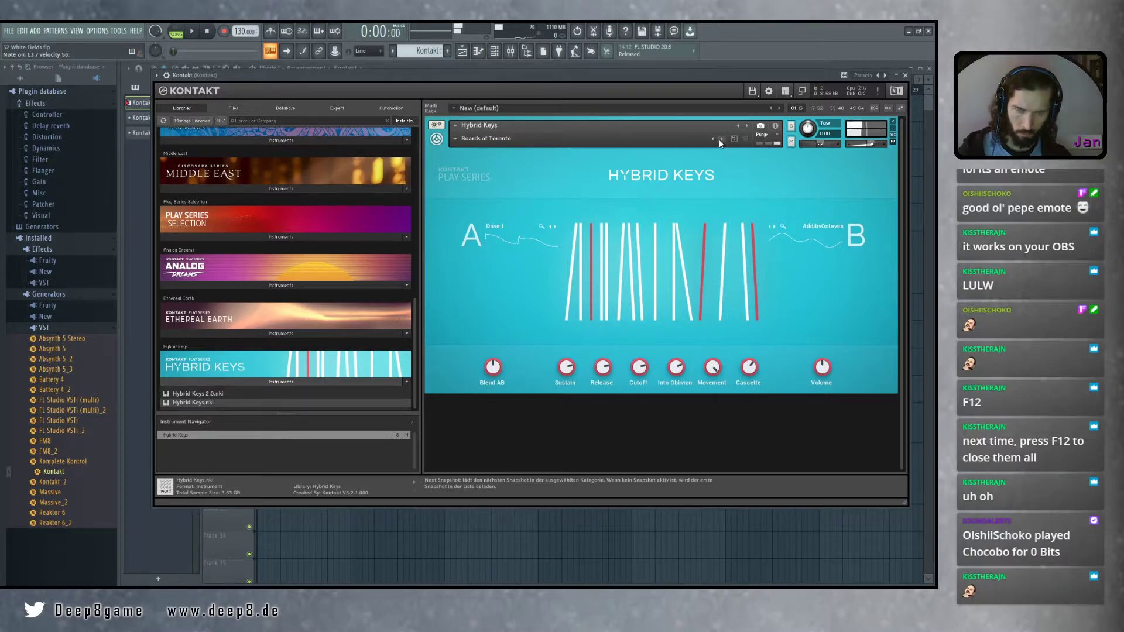
pyautogui.click(723, 139)
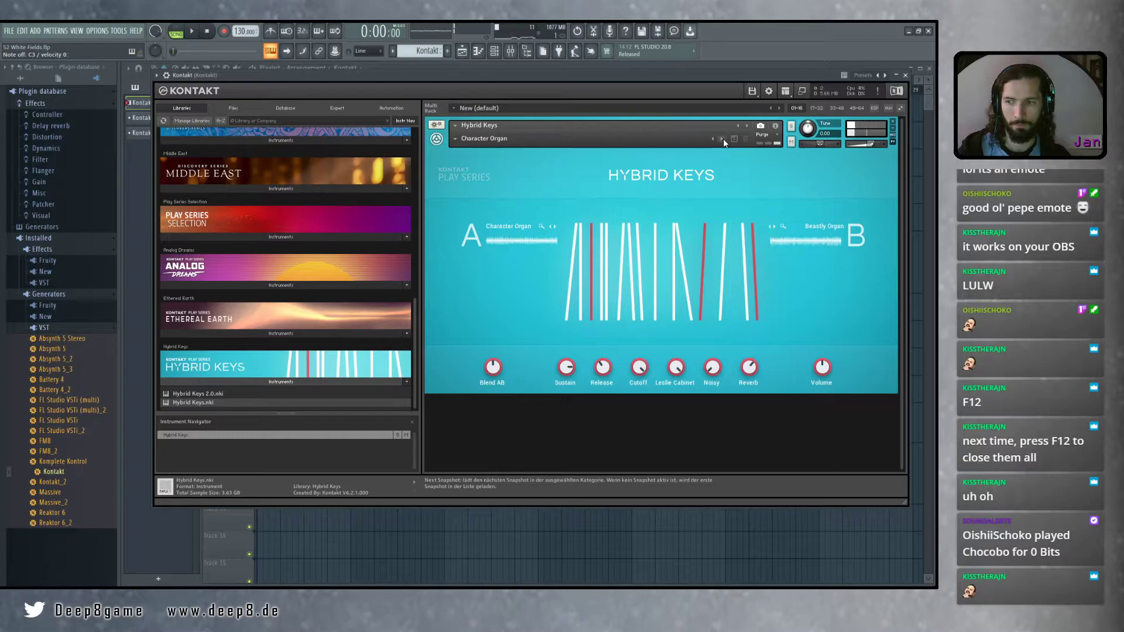
pyautogui.click(723, 139)
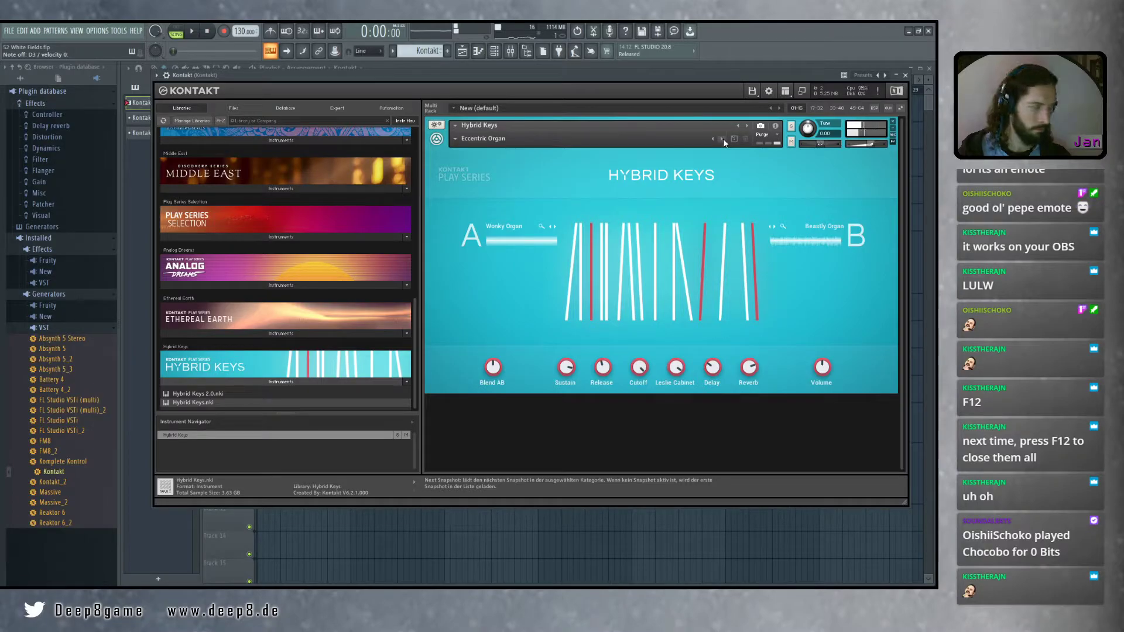
pyautogui.click(723, 139)
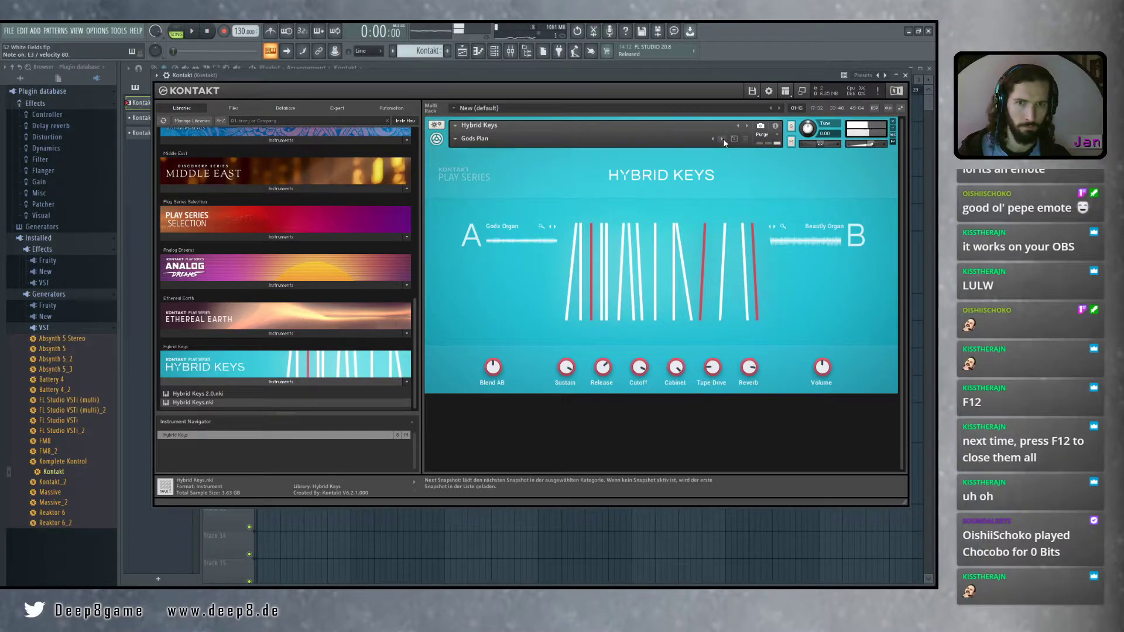
pyautogui.click(722, 138)
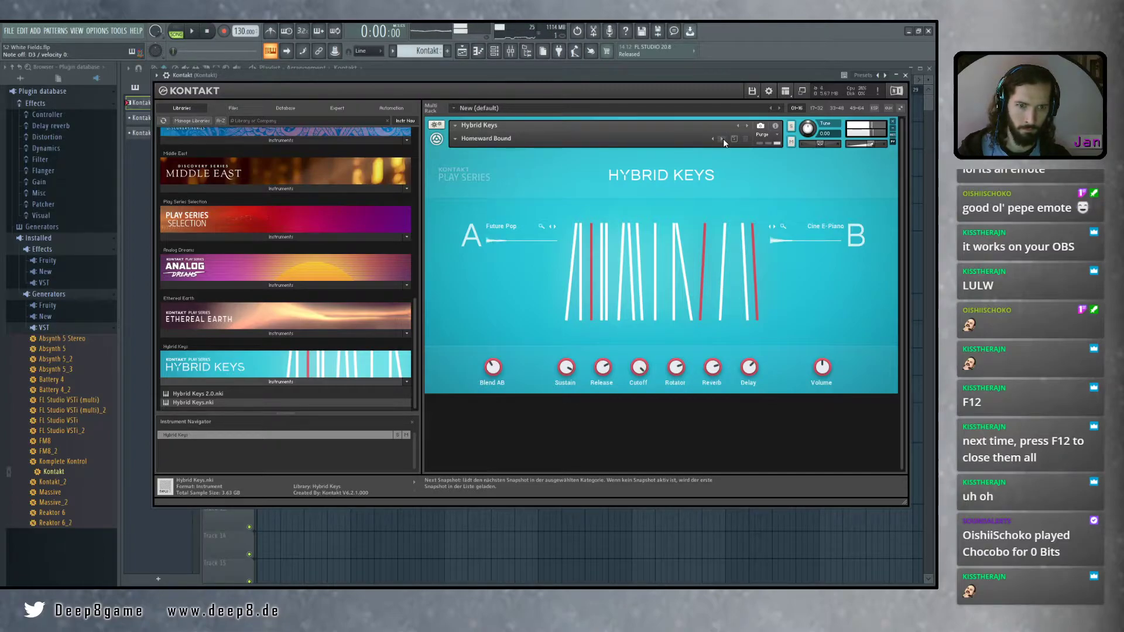
pyautogui.click(723, 139)
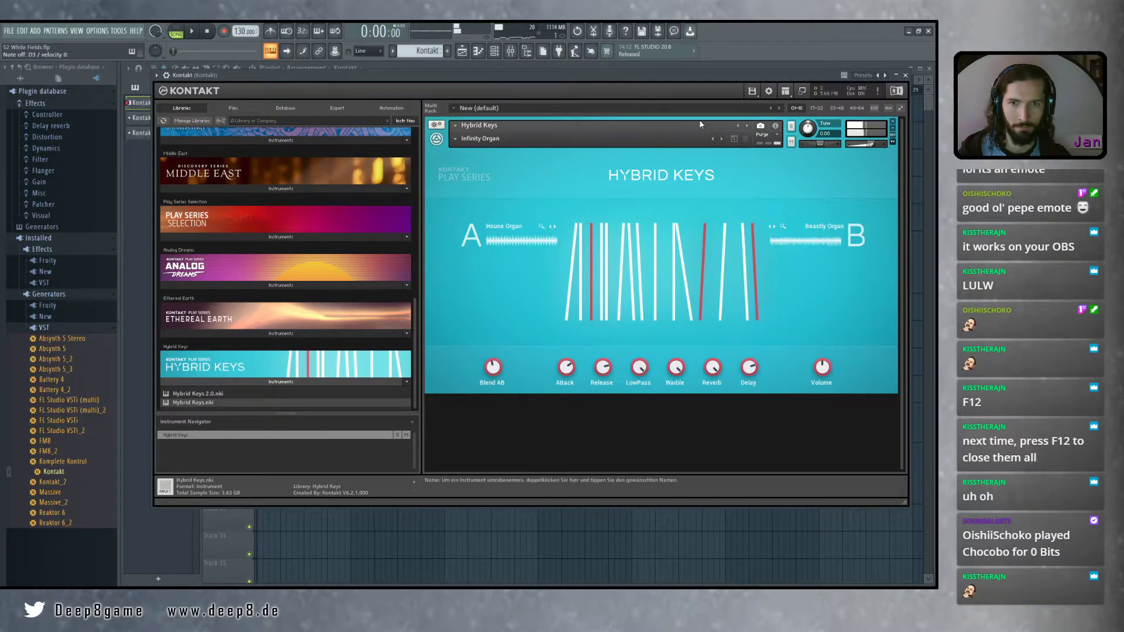
# Try a shorter and a longer Attack on Infinity Organ and turn its Reverb all the way down
pyautogui.moveTo(592, 75); pyautogui.dragTo(620, 77)
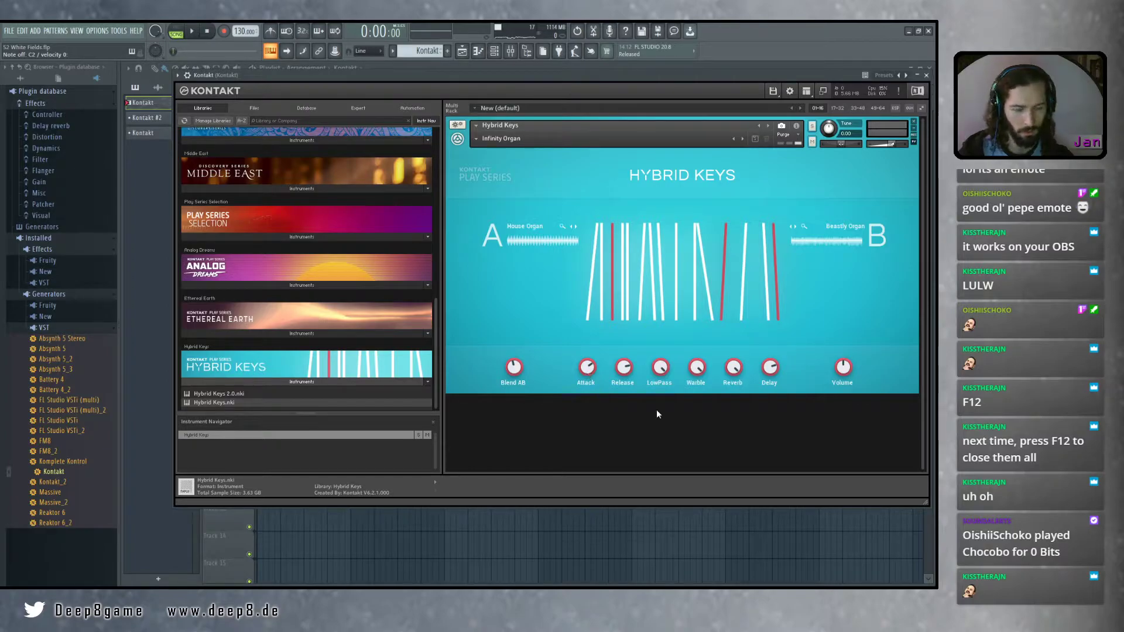
pyautogui.moveTo(588, 369); pyautogui.dragTo(594, 394)
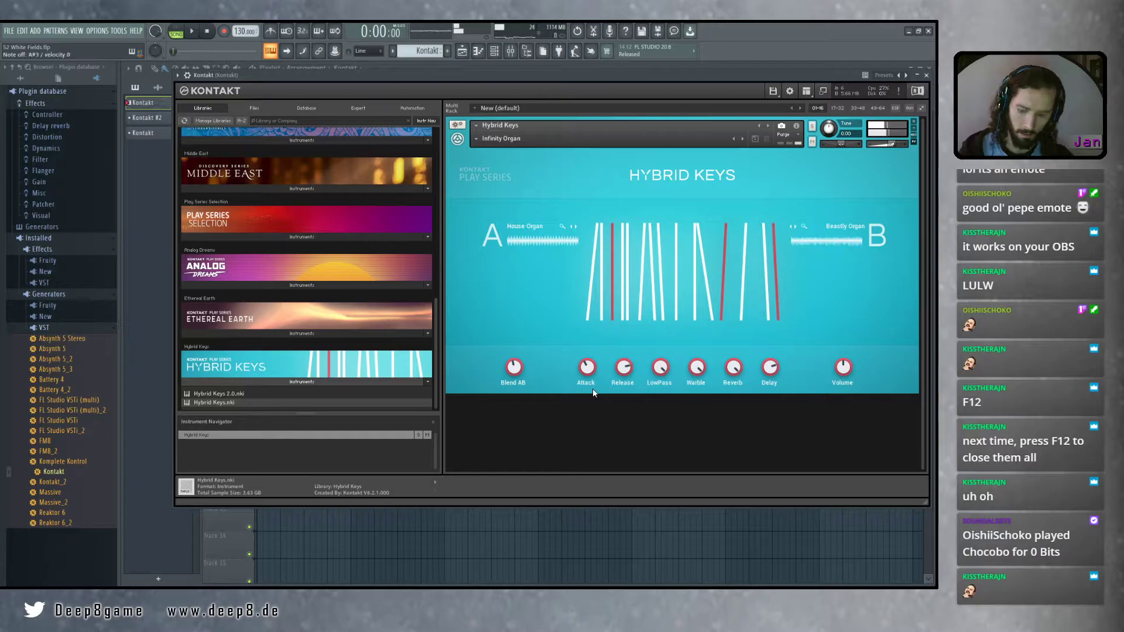
pyautogui.moveTo(588, 368); pyautogui.dragTo(588, 369)
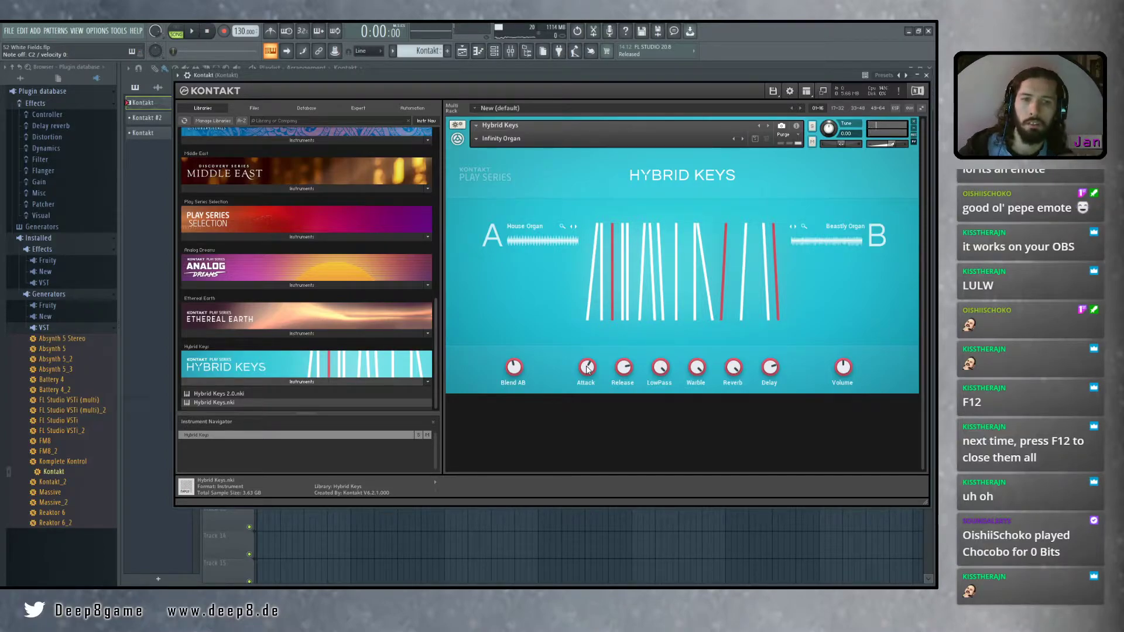
pyautogui.moveTo(739, 374); pyautogui.dragTo(736, 416)
pyautogui.moveTo(730, 375); pyautogui.dragTo(741, 433)
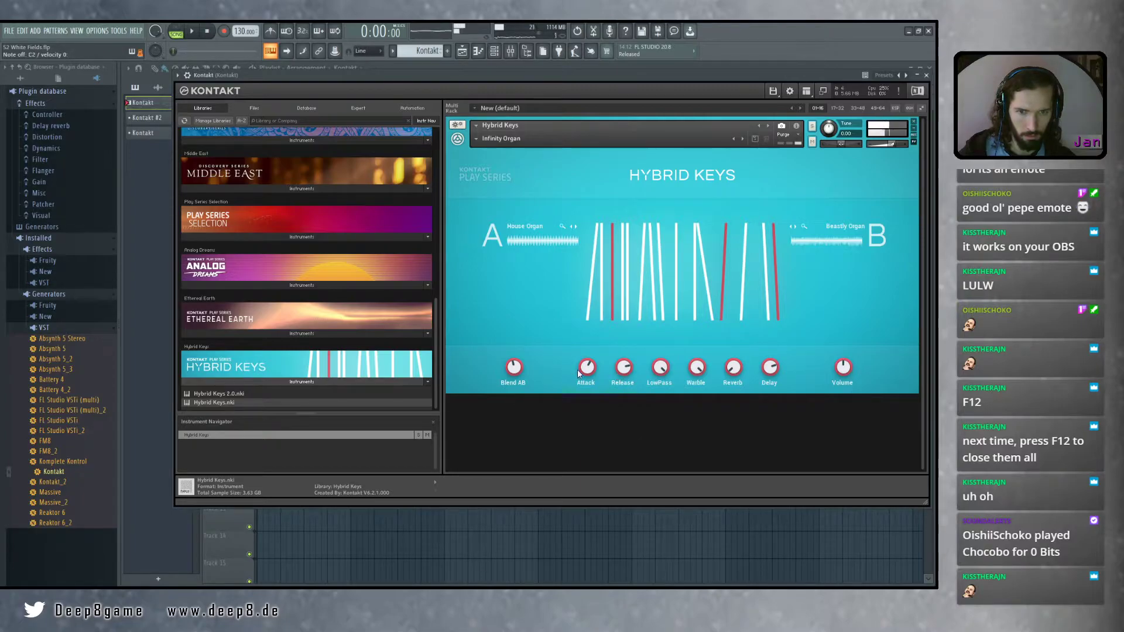
# Try the Infinity Organ's Attack at 0 ms and at a slightly longer setting
pyautogui.moveTo(587, 369); pyautogui.dragTo(597, 428)
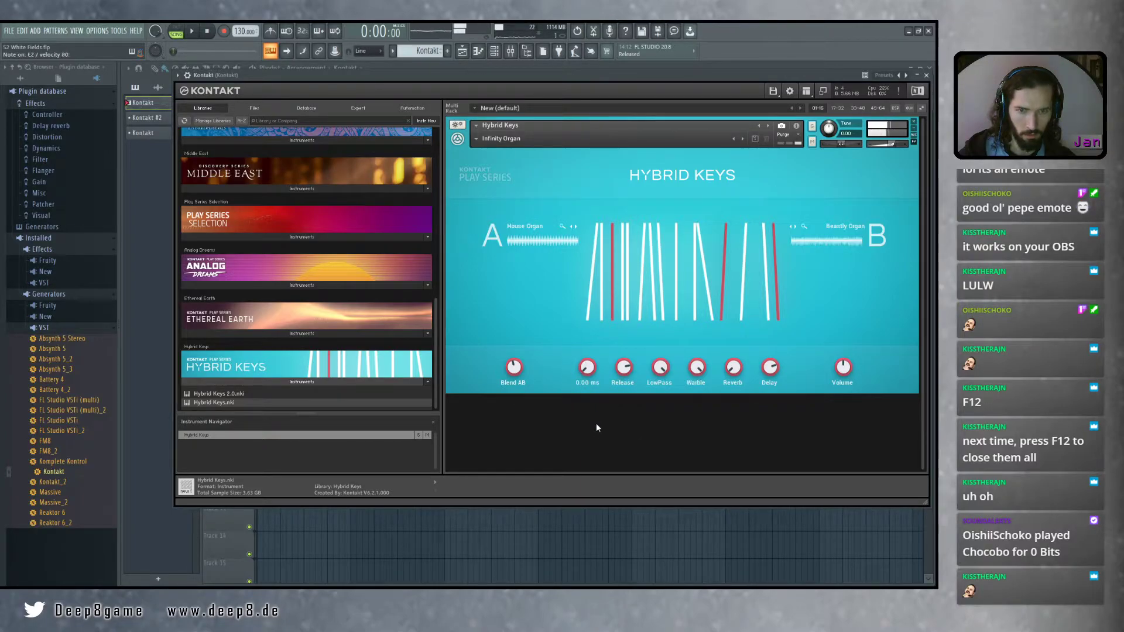
pyautogui.moveTo(589, 374); pyautogui.dragTo(589, 350)
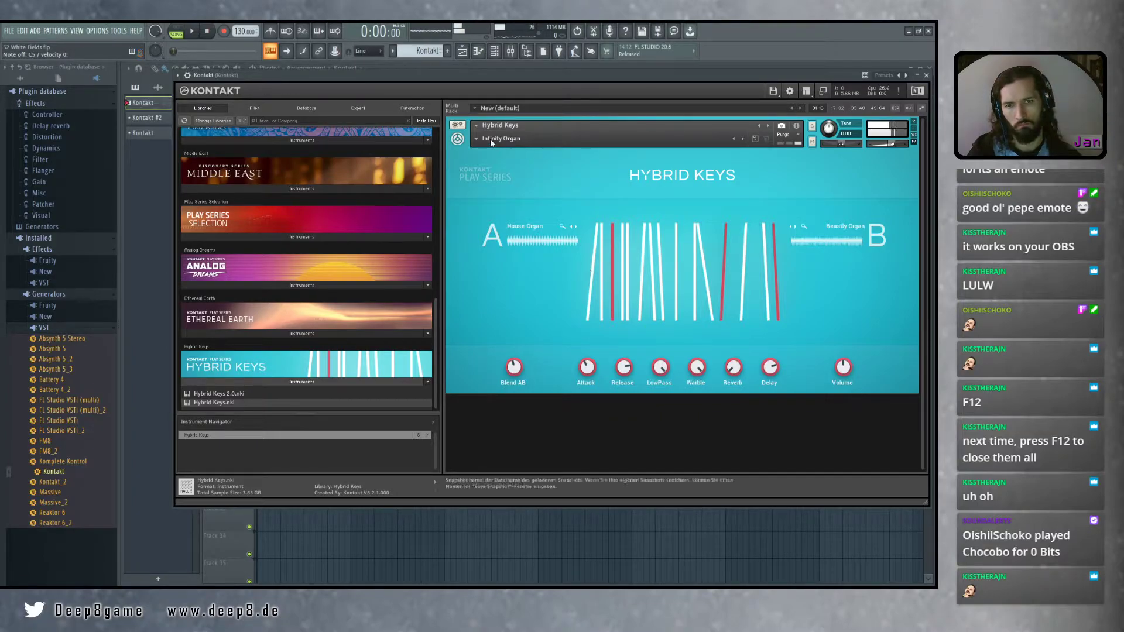
# Audition the Hybrid Keys presets Muffled Feelings, Organ Donor, Organic Tech, Show Me Love and Synthetic Organ, ending on Trap Organ
pyautogui.click(744, 137)
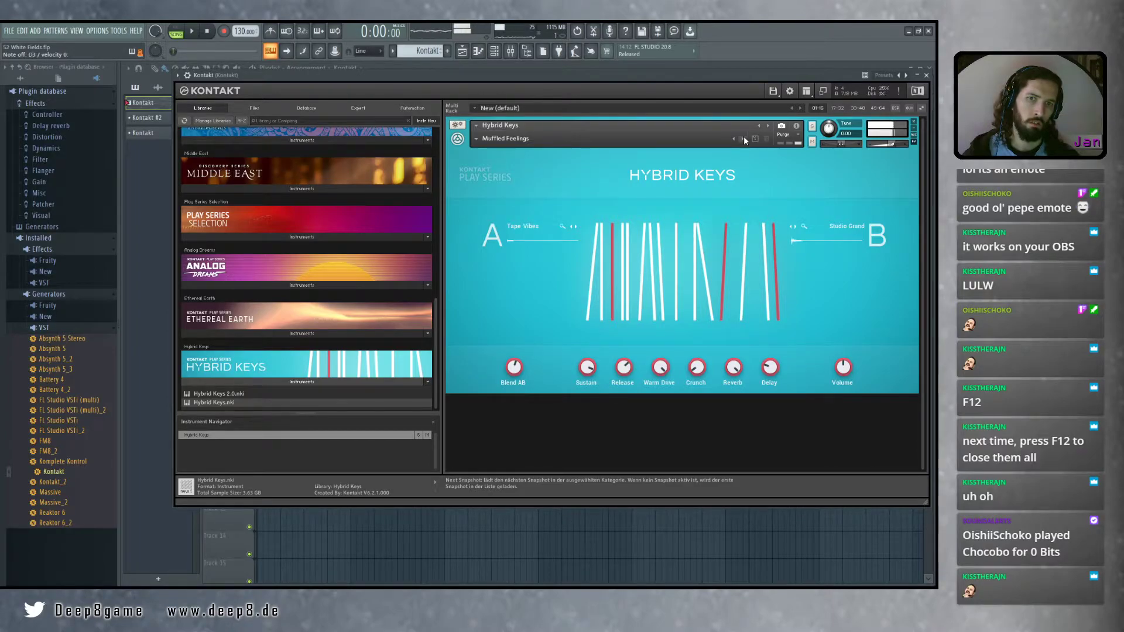
pyautogui.click(744, 137)
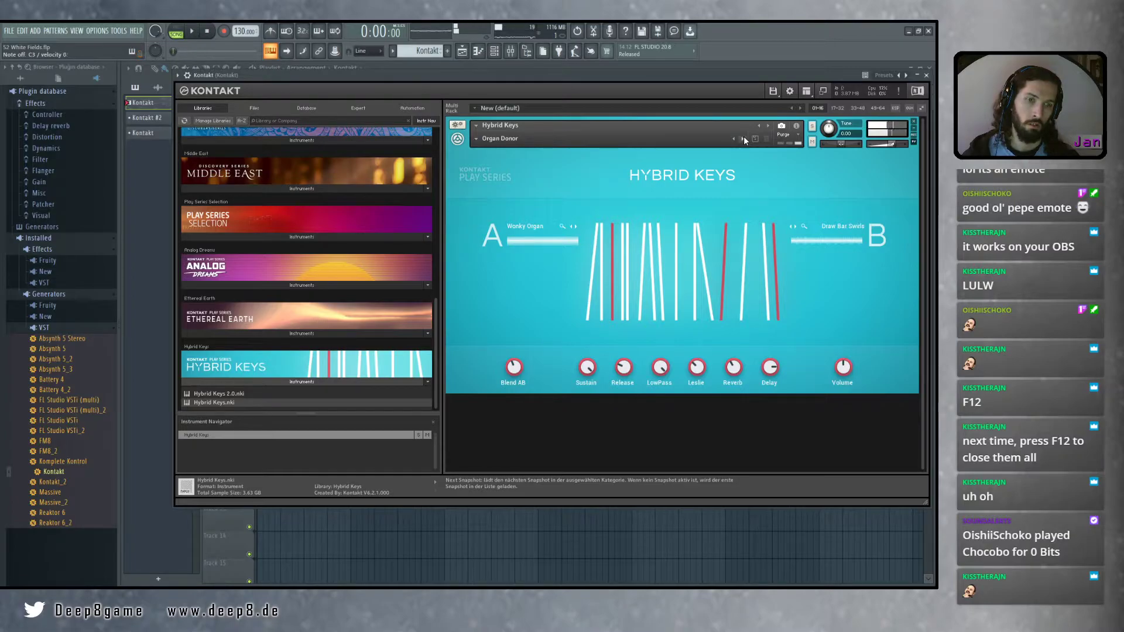
pyautogui.click(744, 138)
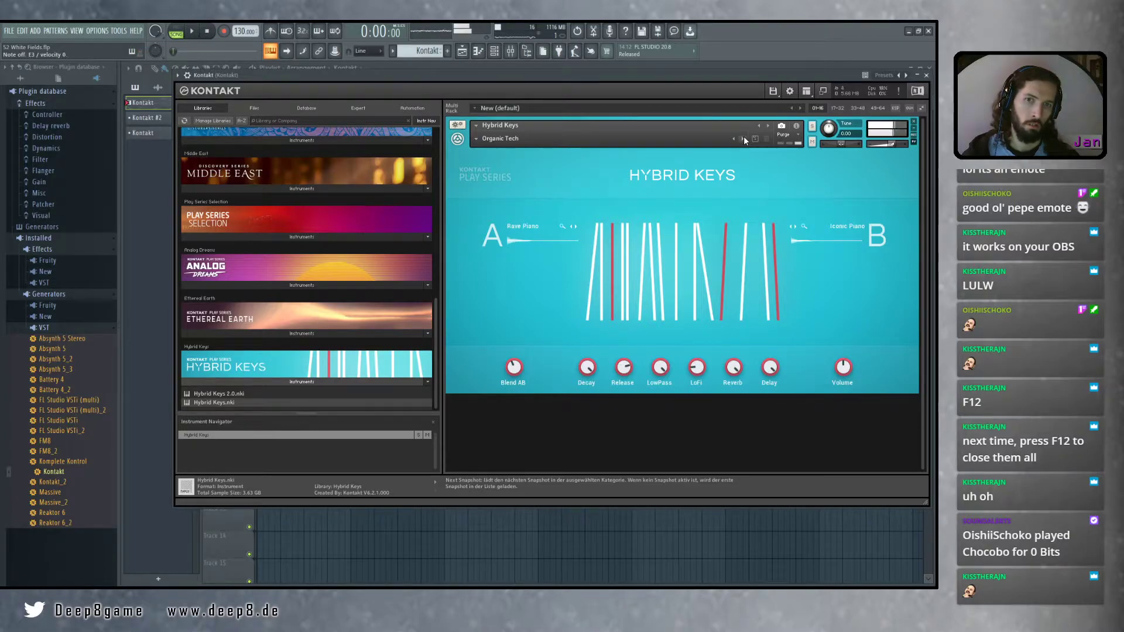
pyautogui.click(743, 139)
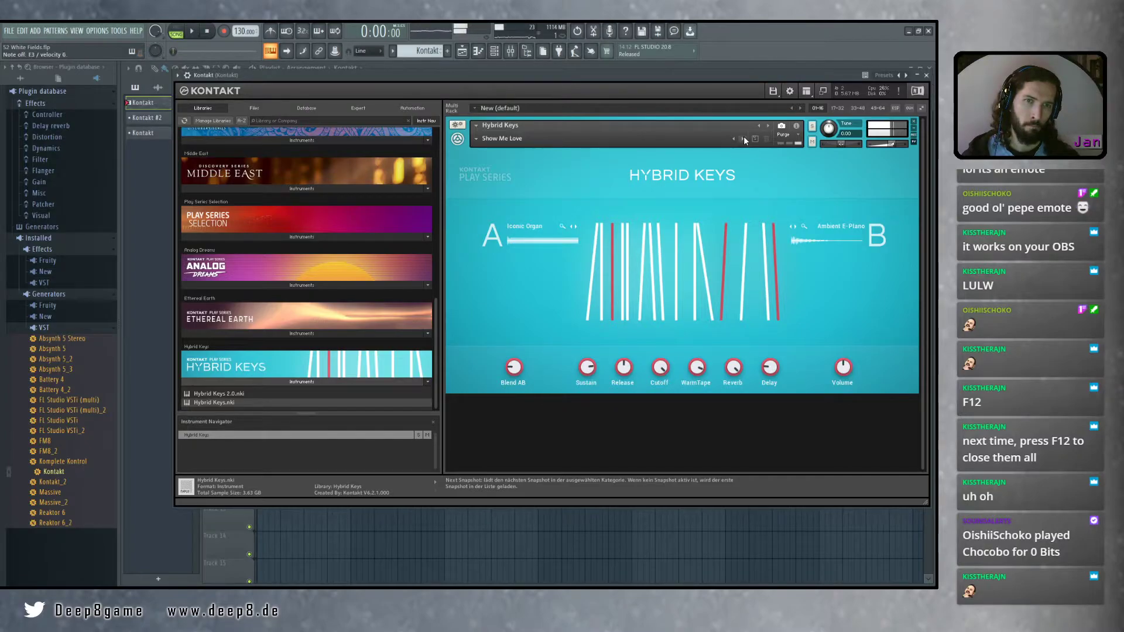
pyautogui.click(737, 138)
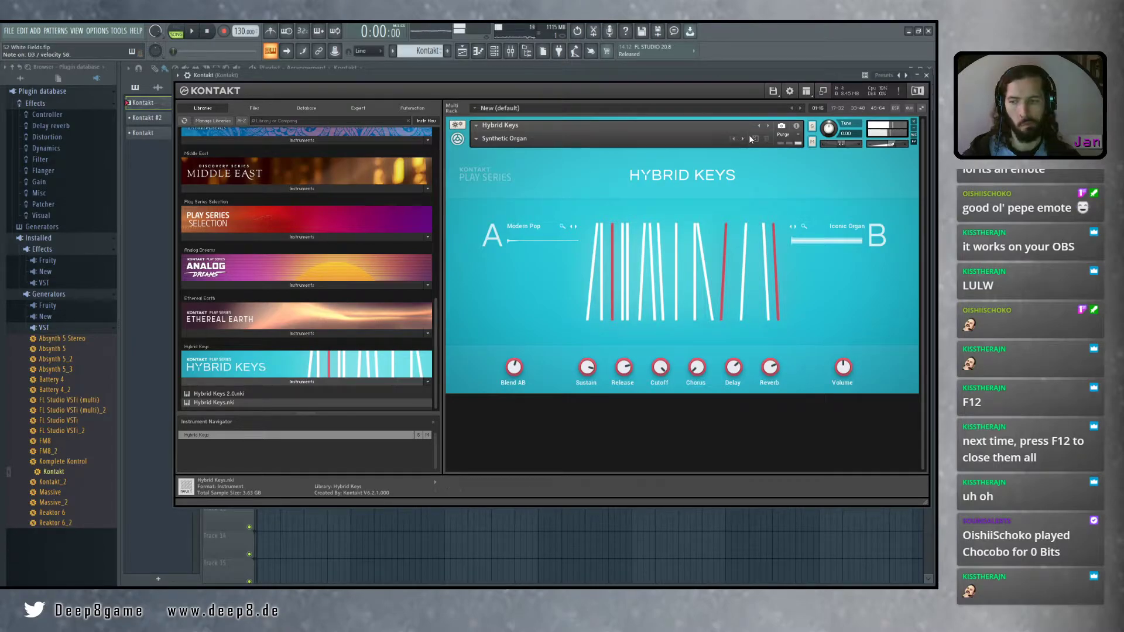
pyautogui.click(755, 139)
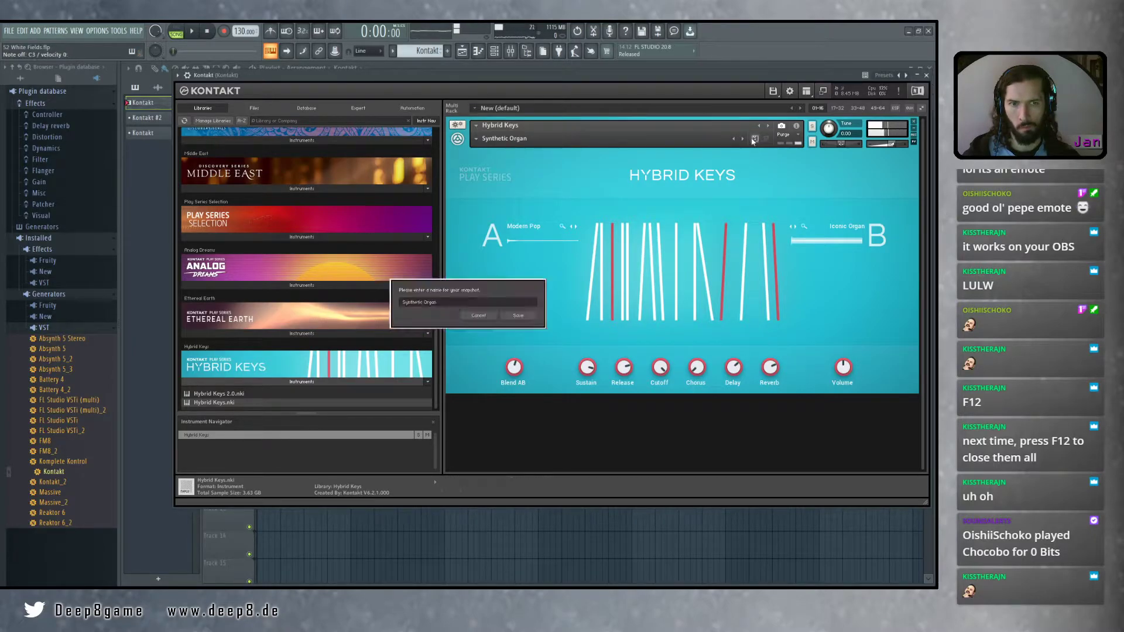
pyautogui.click(504, 316)
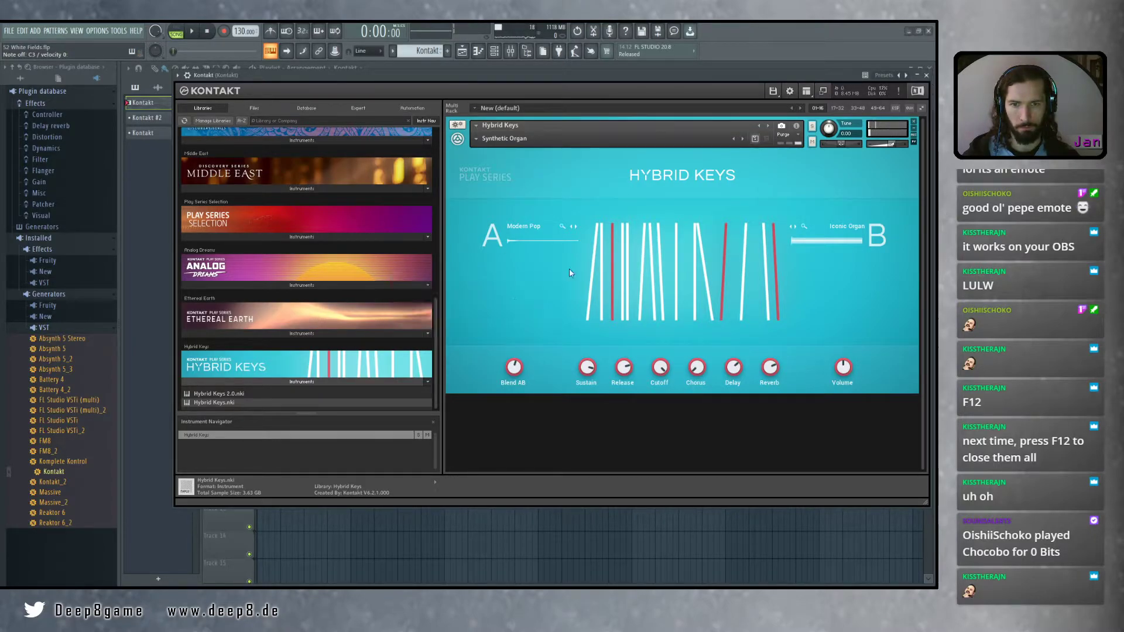
pyautogui.click(743, 140)
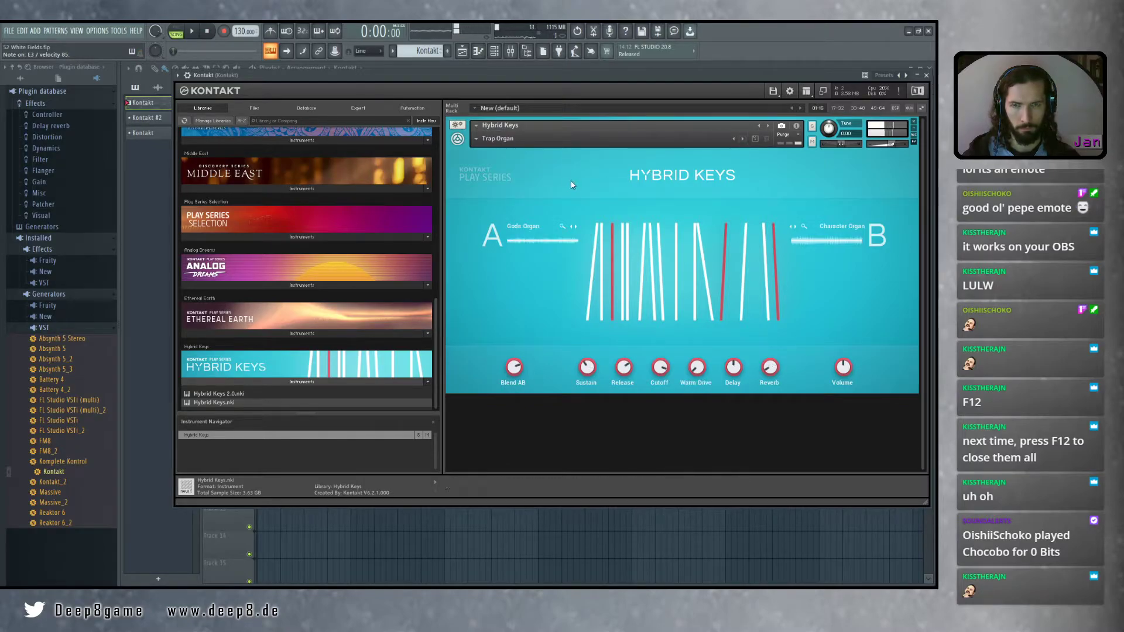
# Audition the presets Ambient Planet, Canada Highway, Chords Of Banada, Dub Techno, Elected Ambient Works, Evolver and Jetskis, ending on Lo Fi Trap Arp
pyautogui.click(744, 138)
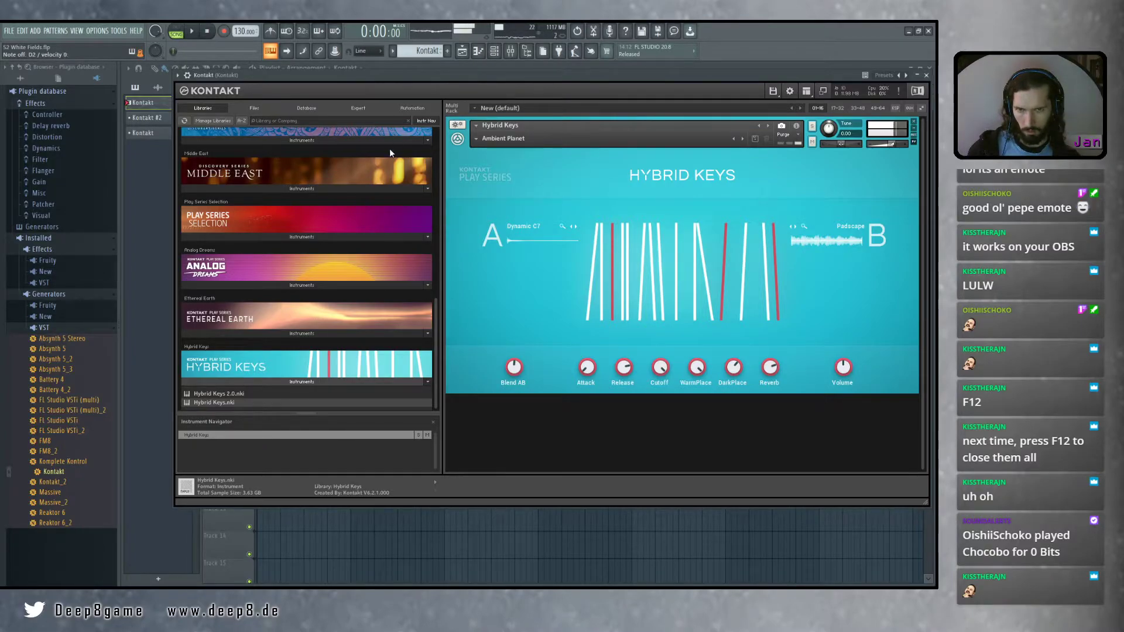
pyautogui.click(744, 141)
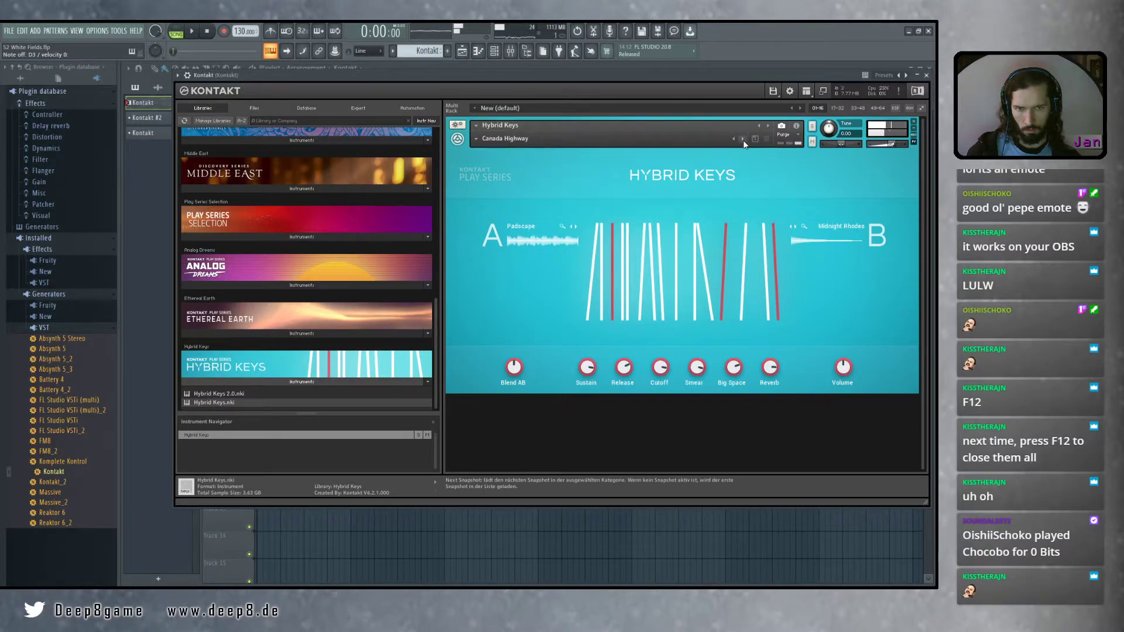
pyautogui.click(743, 140)
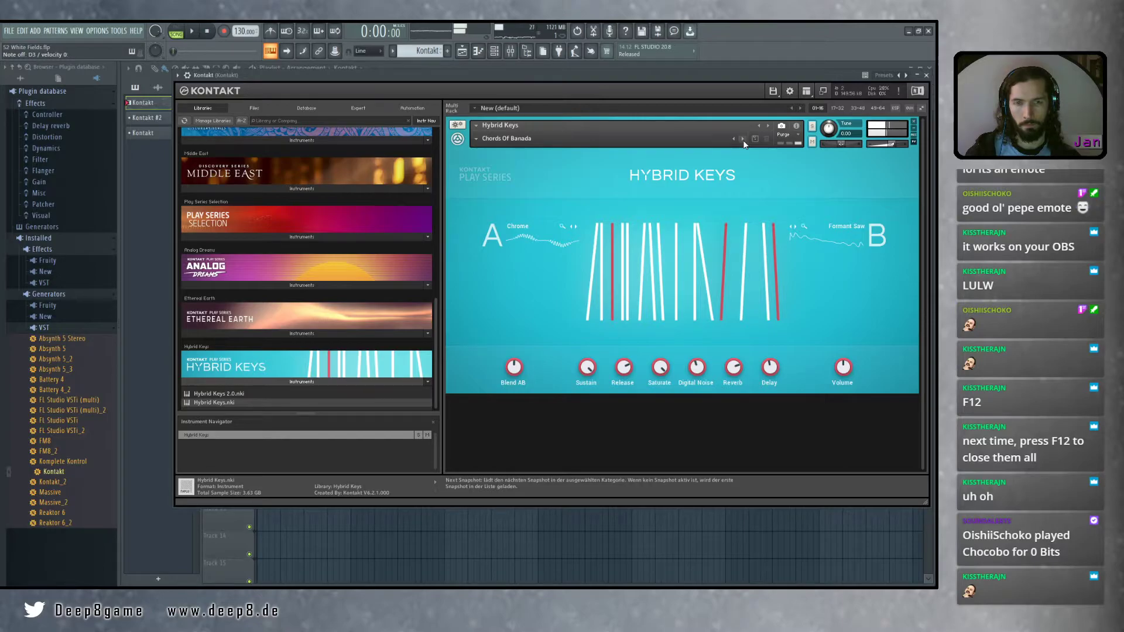
pyautogui.click(743, 140)
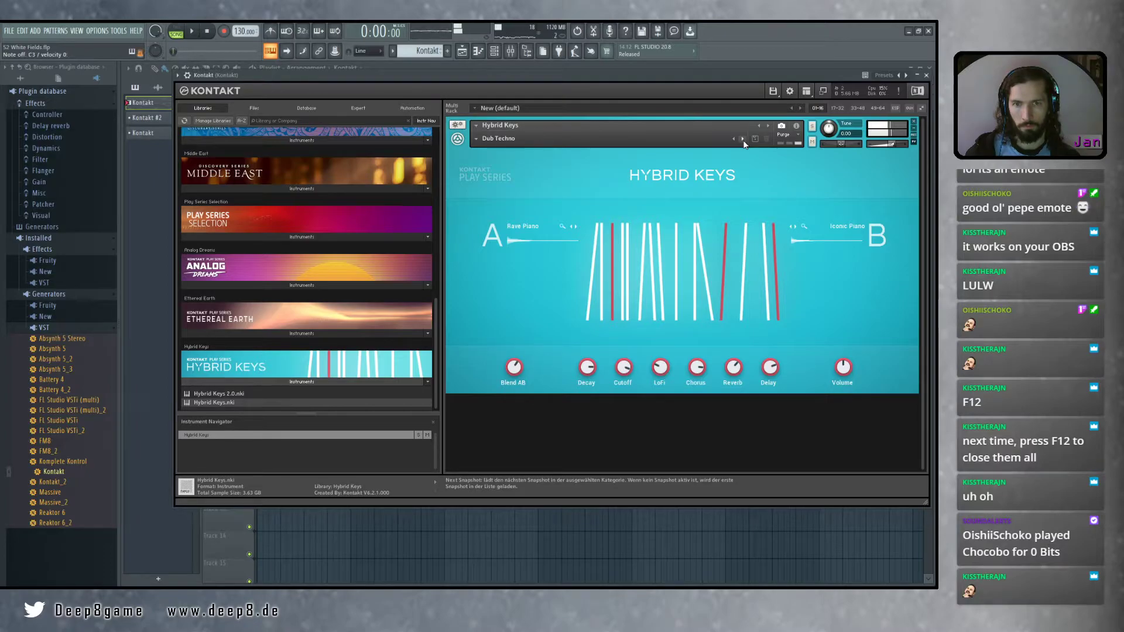
pyautogui.click(743, 141)
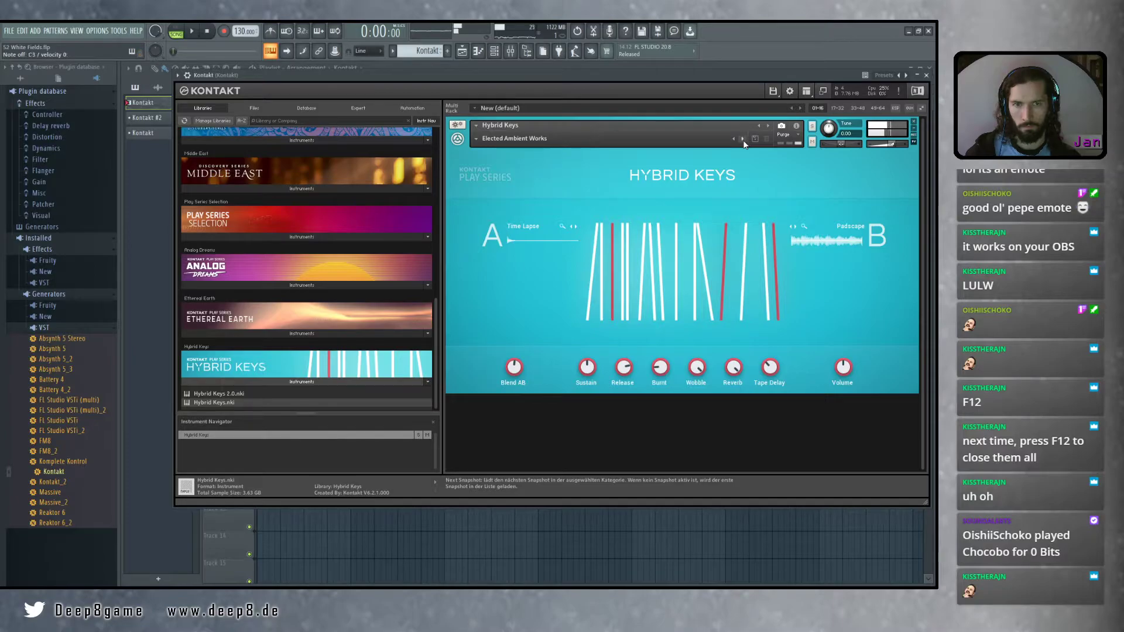
pyautogui.click(743, 140)
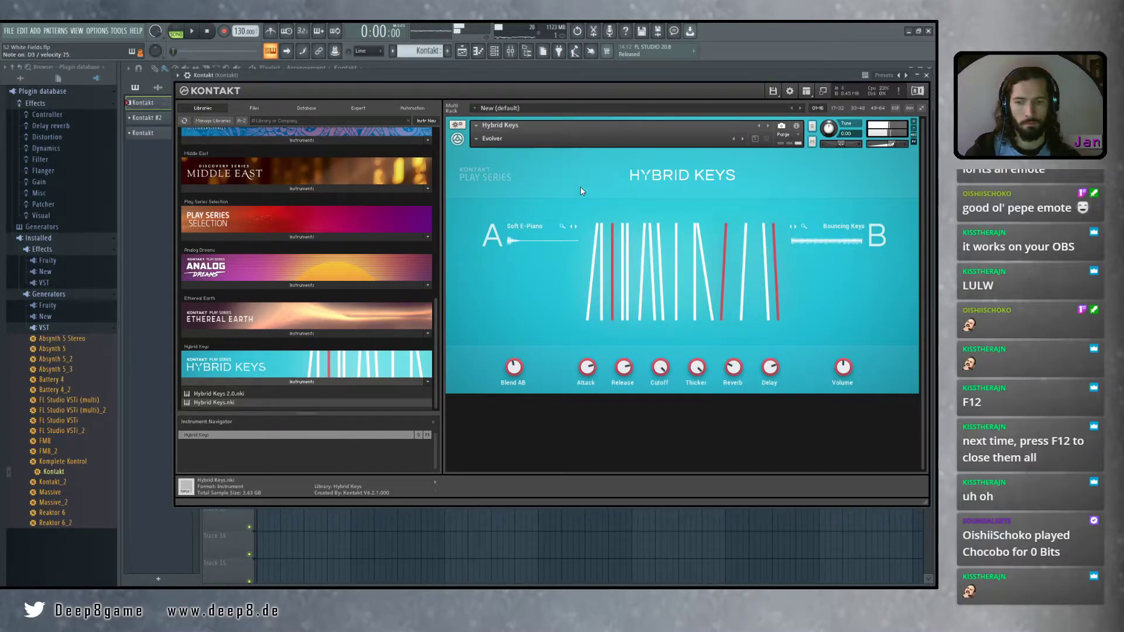
pyautogui.click(742, 139)
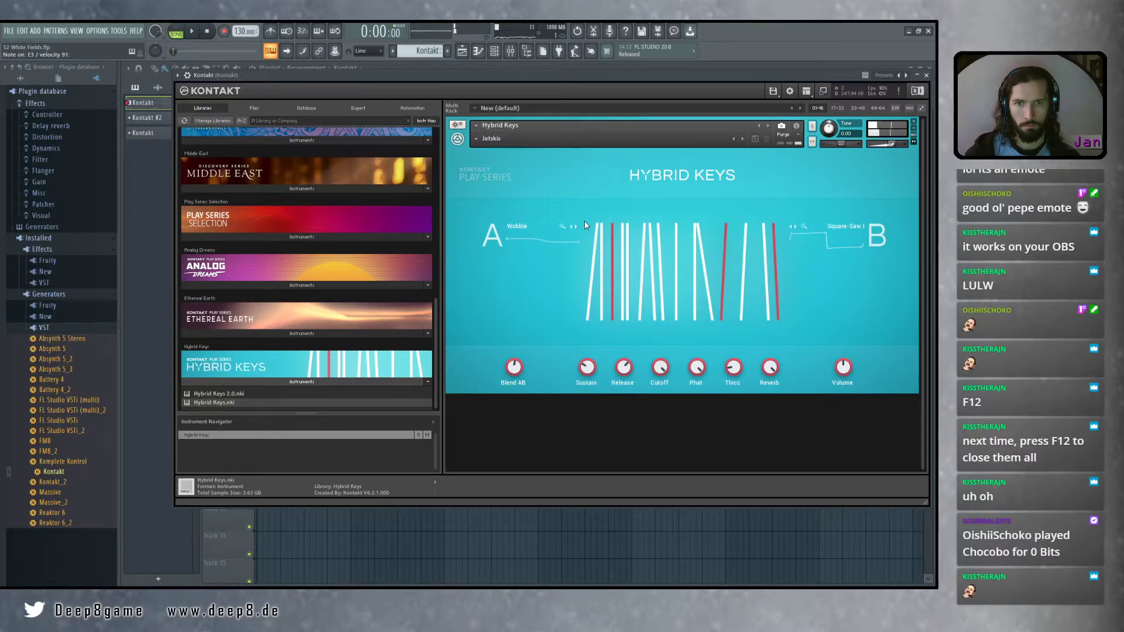
pyautogui.click(742, 139)
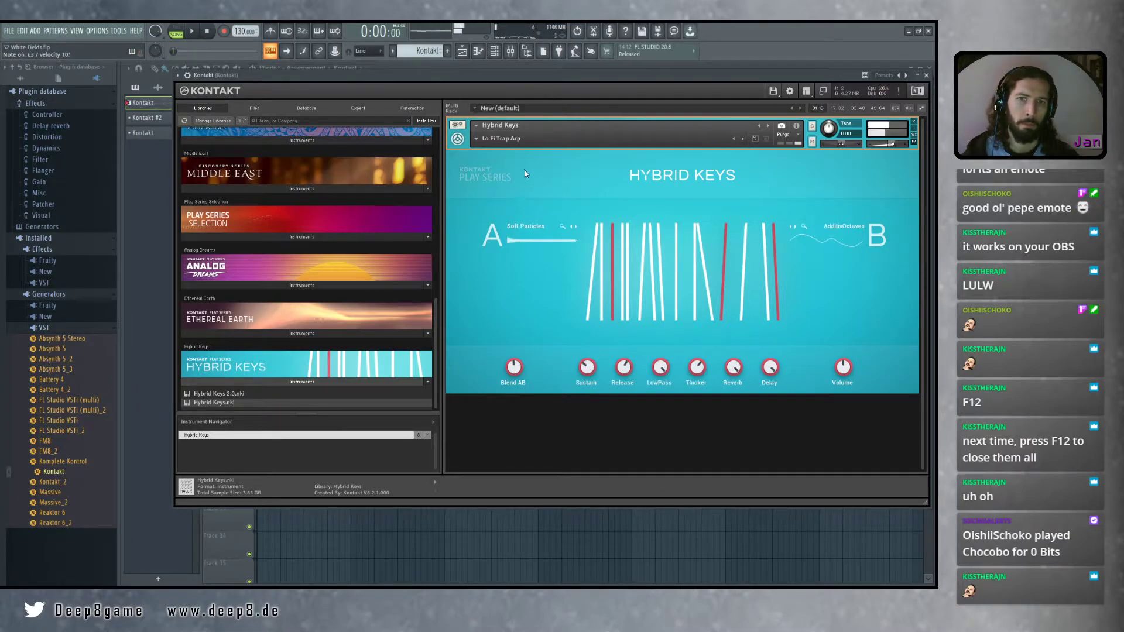
# Audition the Synthy snapshots of Hybrid Keys from Ambient Planet through Canada Highway and Chords Of Banada to Dub Techno
pyautogui.click(473, 139)
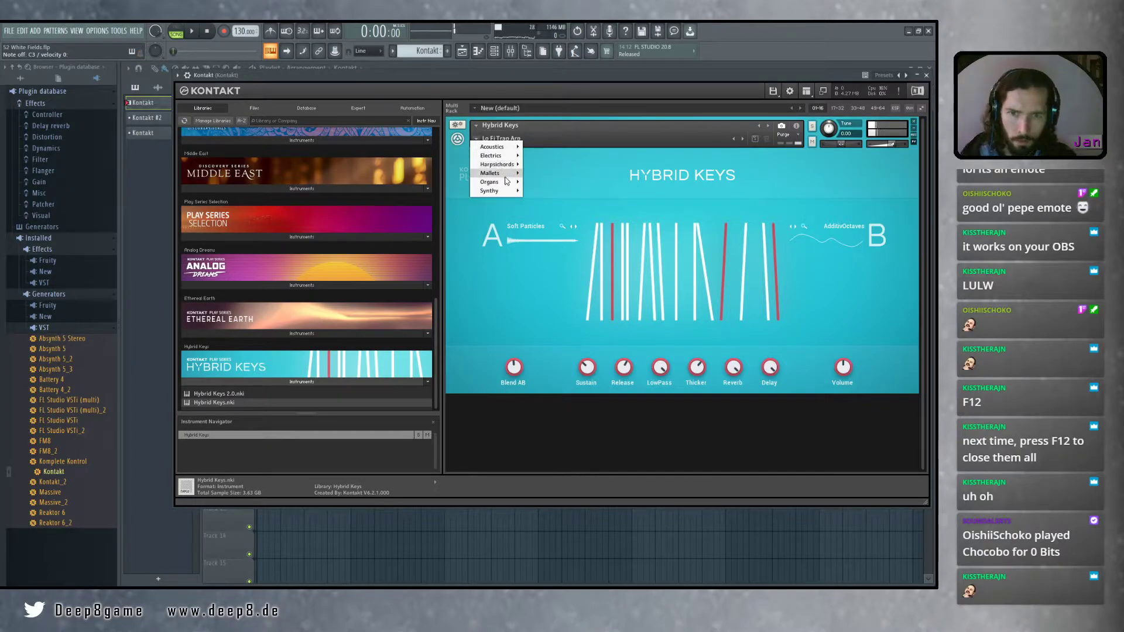
pyautogui.moveTo(512, 194)
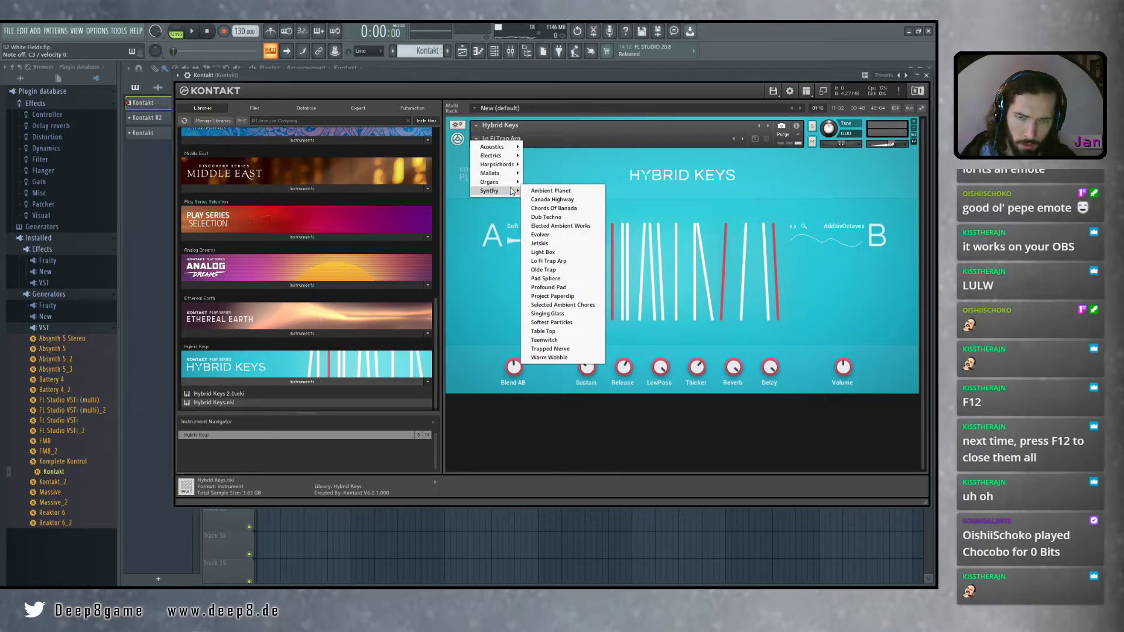
pyautogui.click(542, 191)
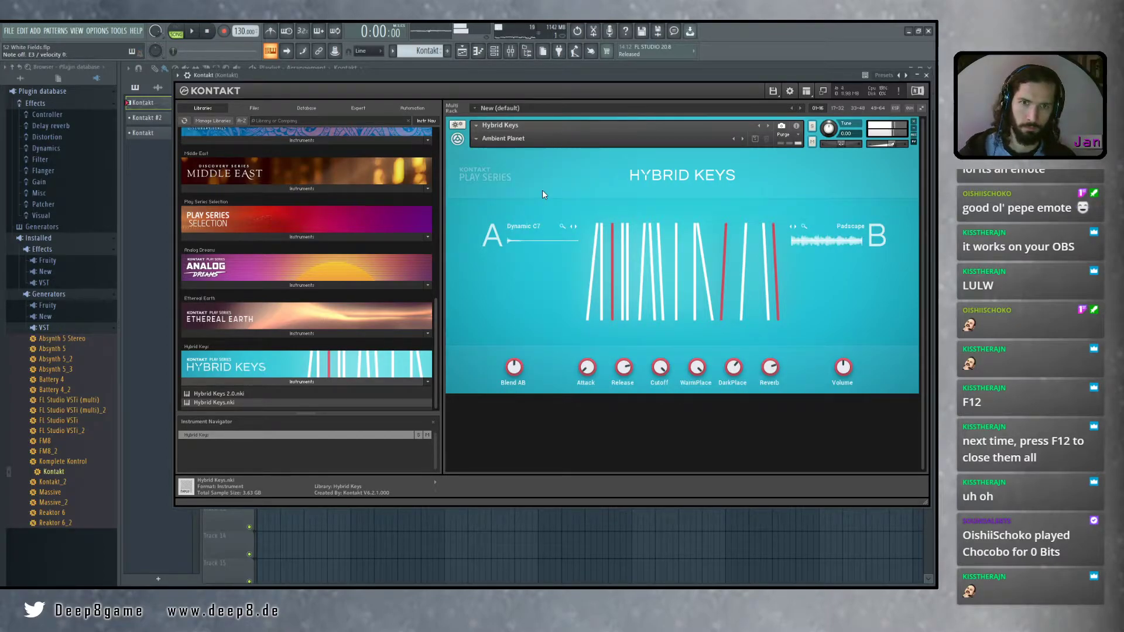
pyautogui.click(742, 139)
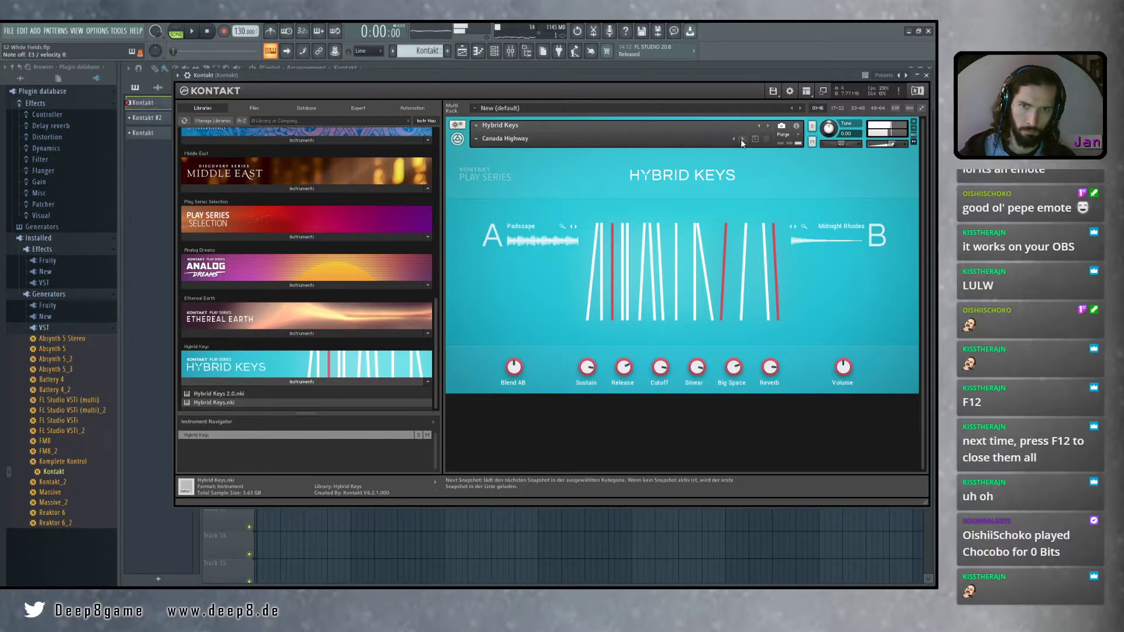
pyautogui.click(742, 139)
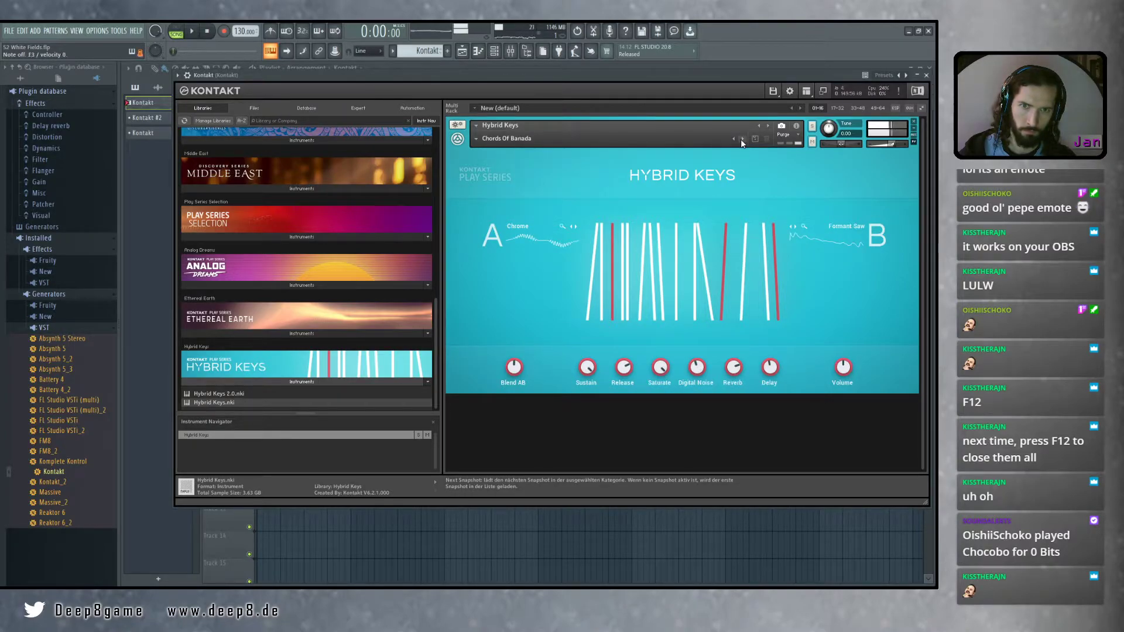
pyautogui.click(742, 140)
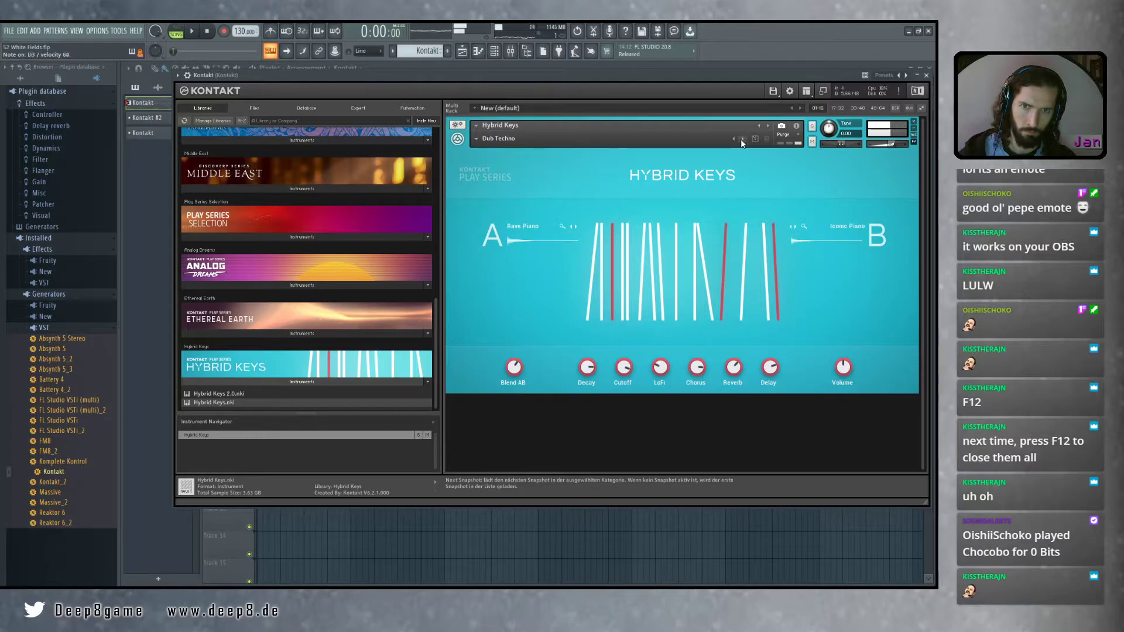
# Audition the Harpsichords snapshots 7th Harps, Harp Runner and Lambo in Hybrid Keys
pyautogui.click(492, 139)
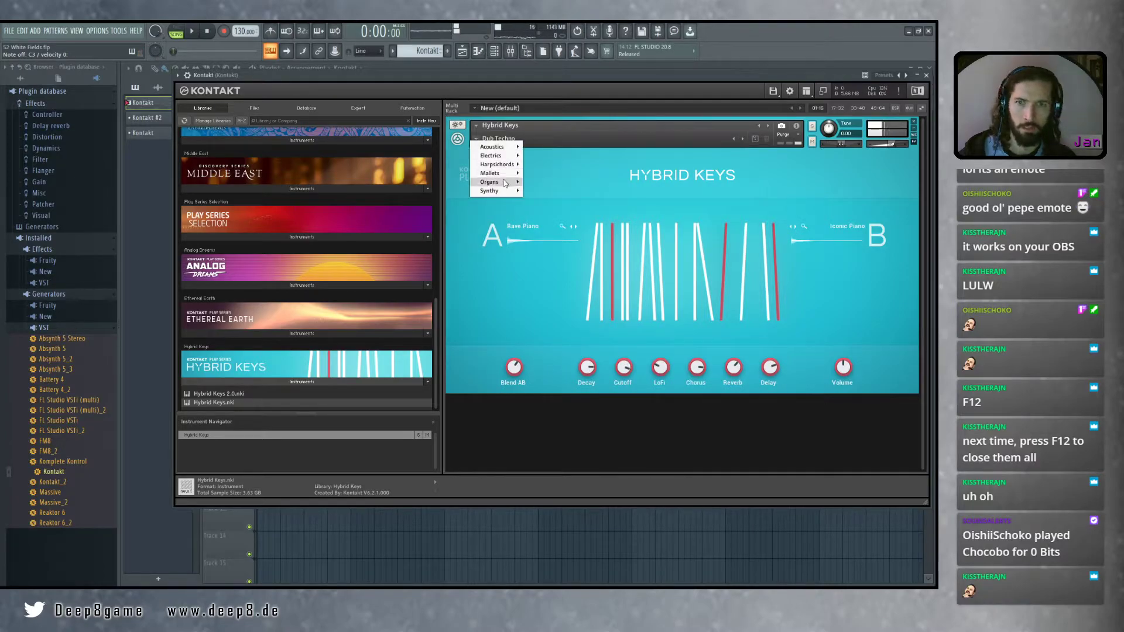
pyautogui.moveTo(516, 185)
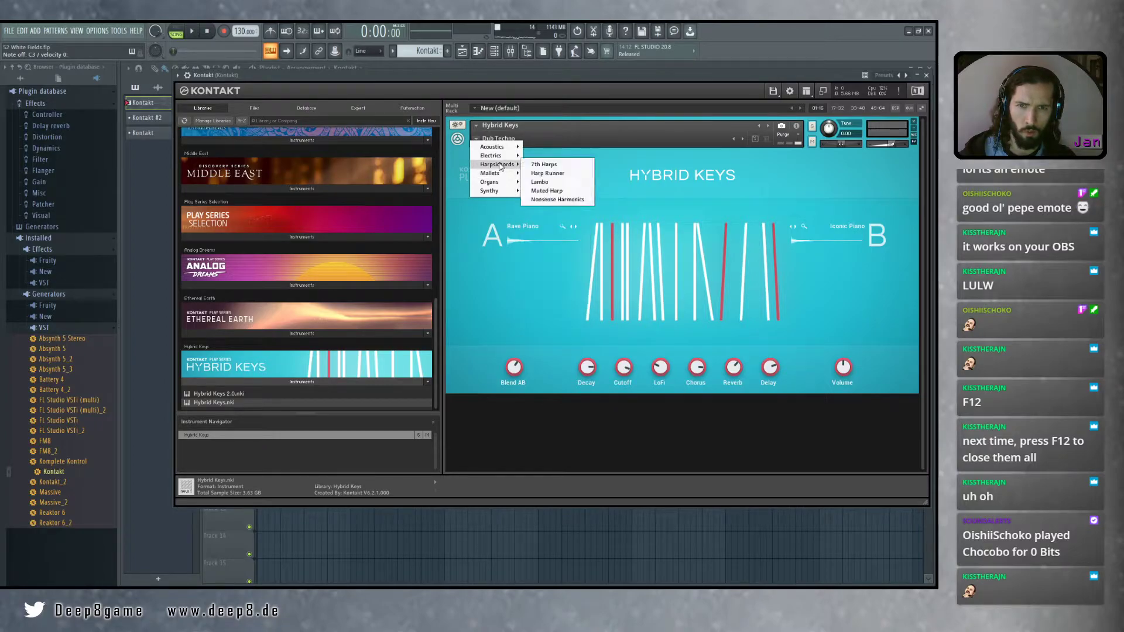
pyautogui.click(557, 165)
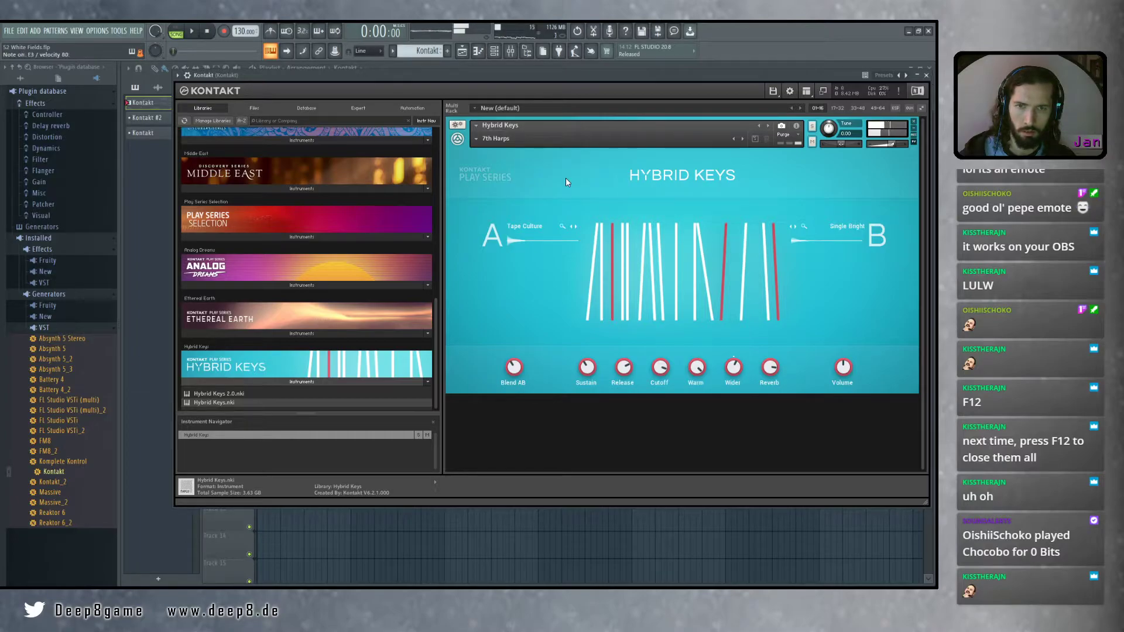
pyautogui.click(744, 139)
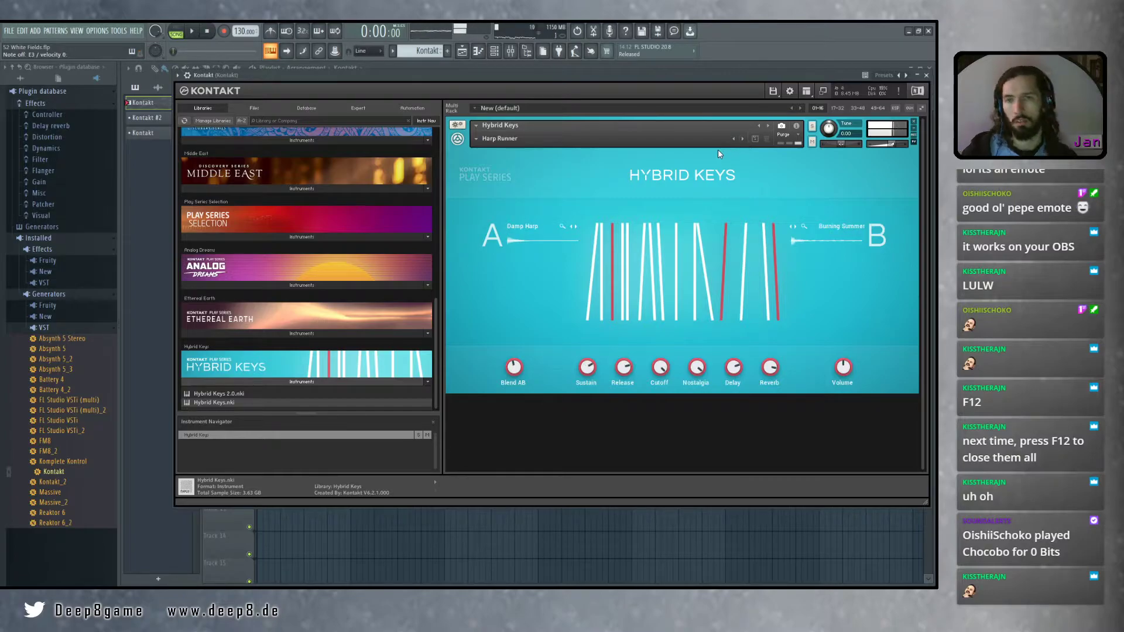
pyautogui.click(743, 139)
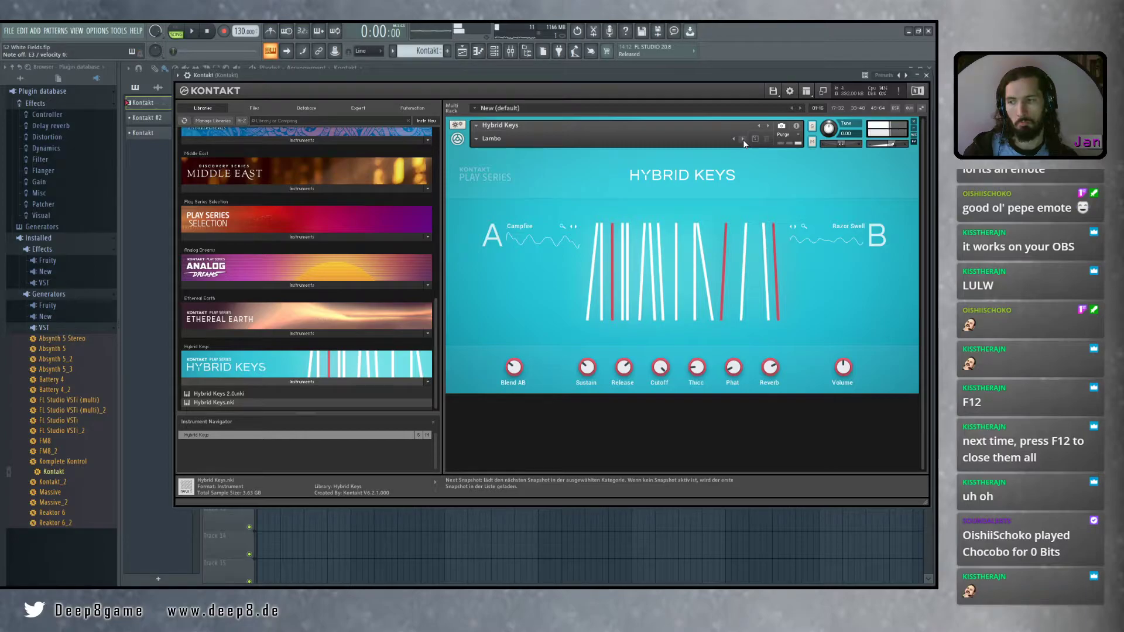
# Audition the Acoustics snapshots 90s Anthems, Atmospheric, Broken Heart and Broken in Hybrid Keys
pyautogui.click(489, 139)
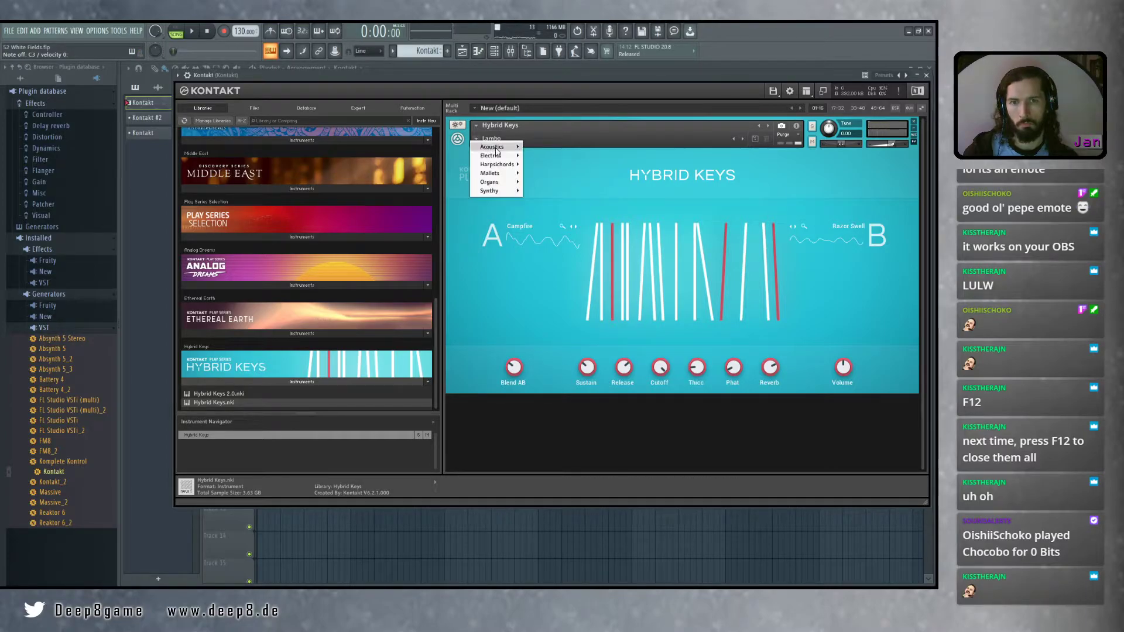
pyautogui.moveTo(497, 152)
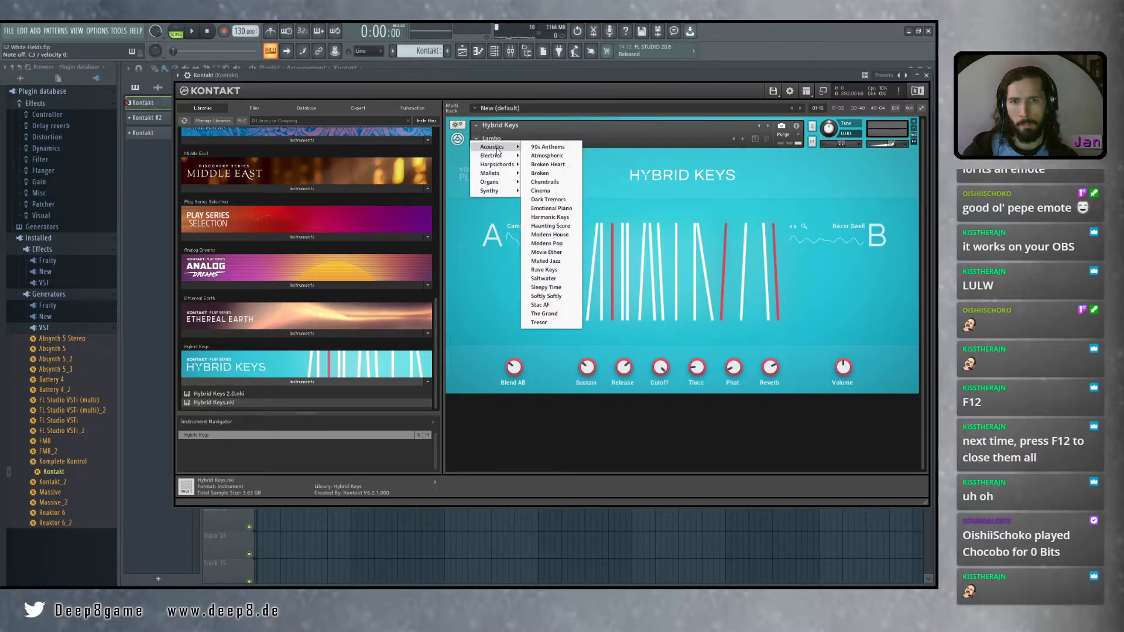
pyautogui.click(556, 147)
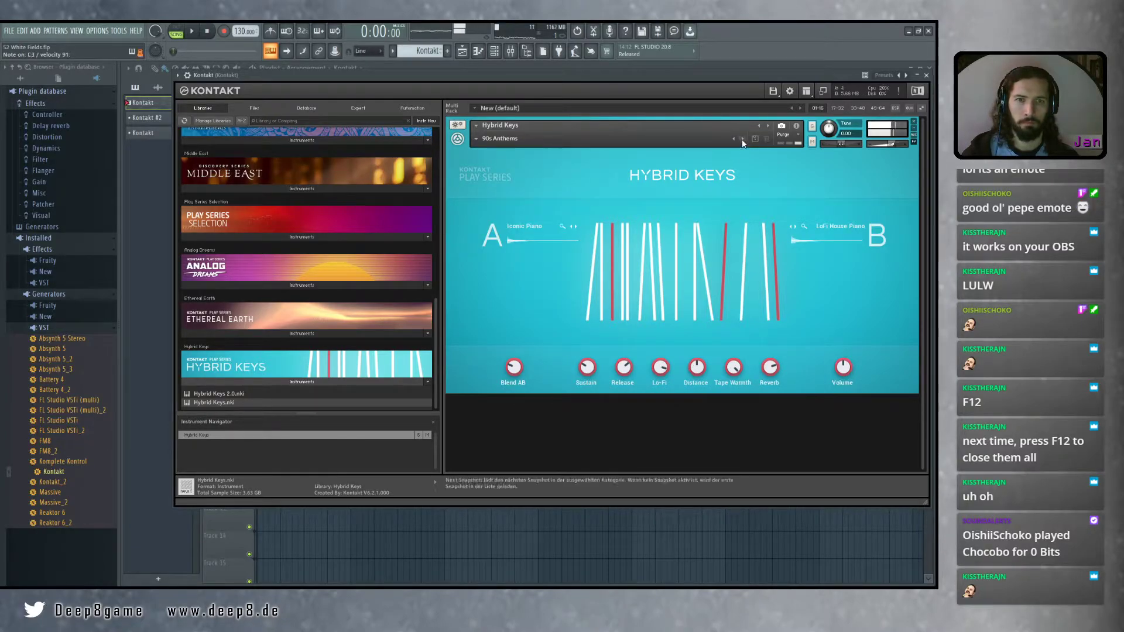
pyautogui.click(742, 139)
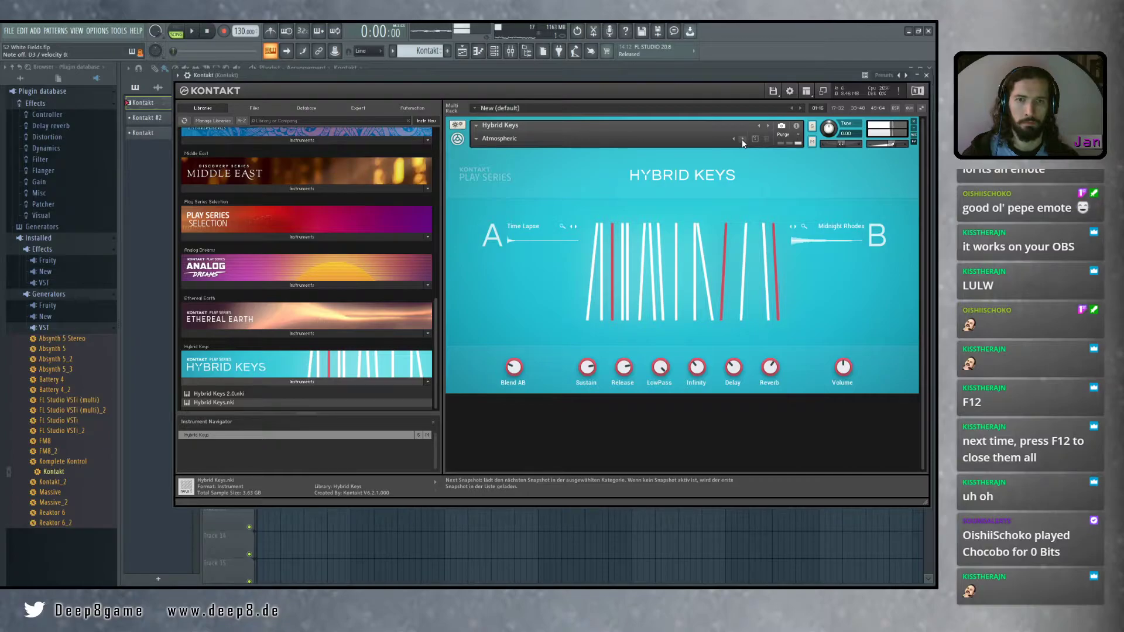
pyautogui.click(743, 139)
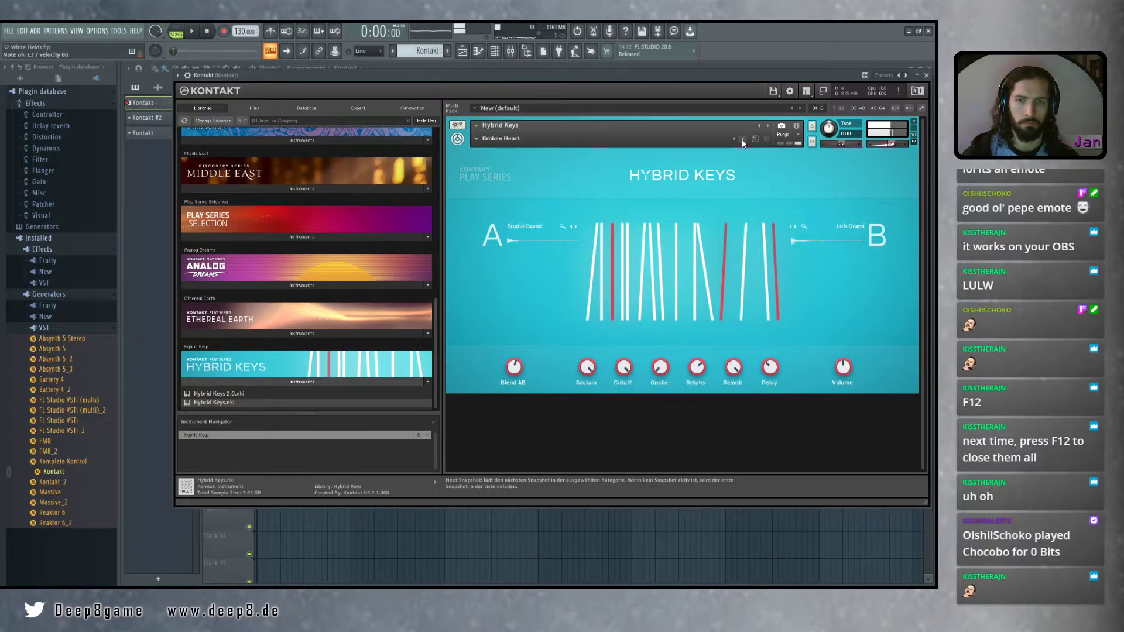
pyautogui.click(742, 140)
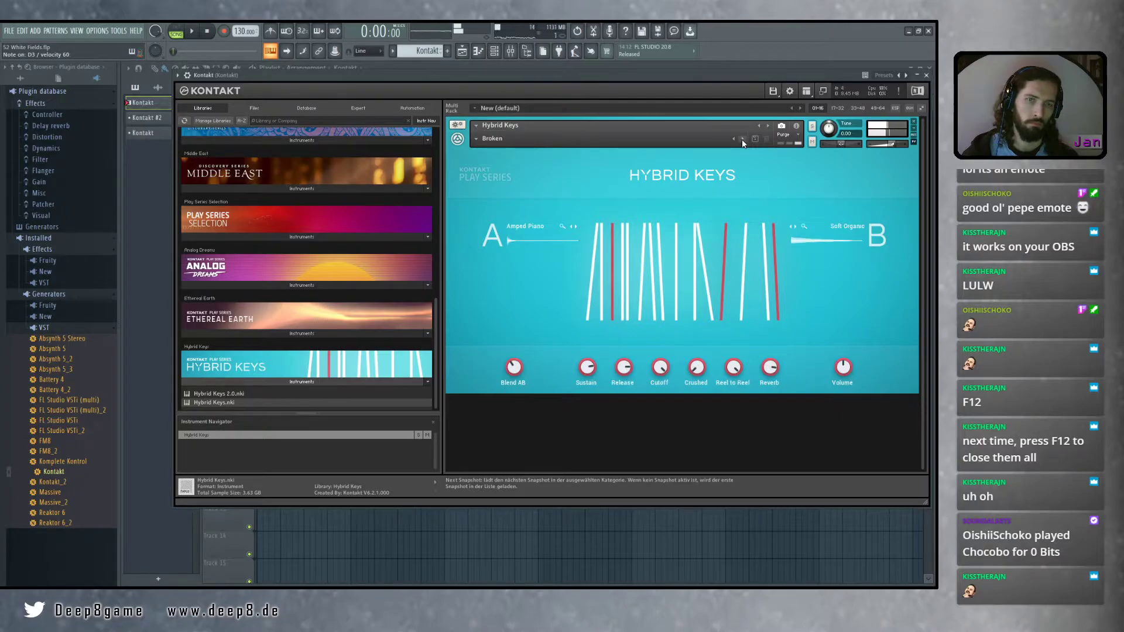
# Look through the remaining Hybrid Keys snapshot categories and remove the instrument from the rack
pyautogui.click(478, 139)
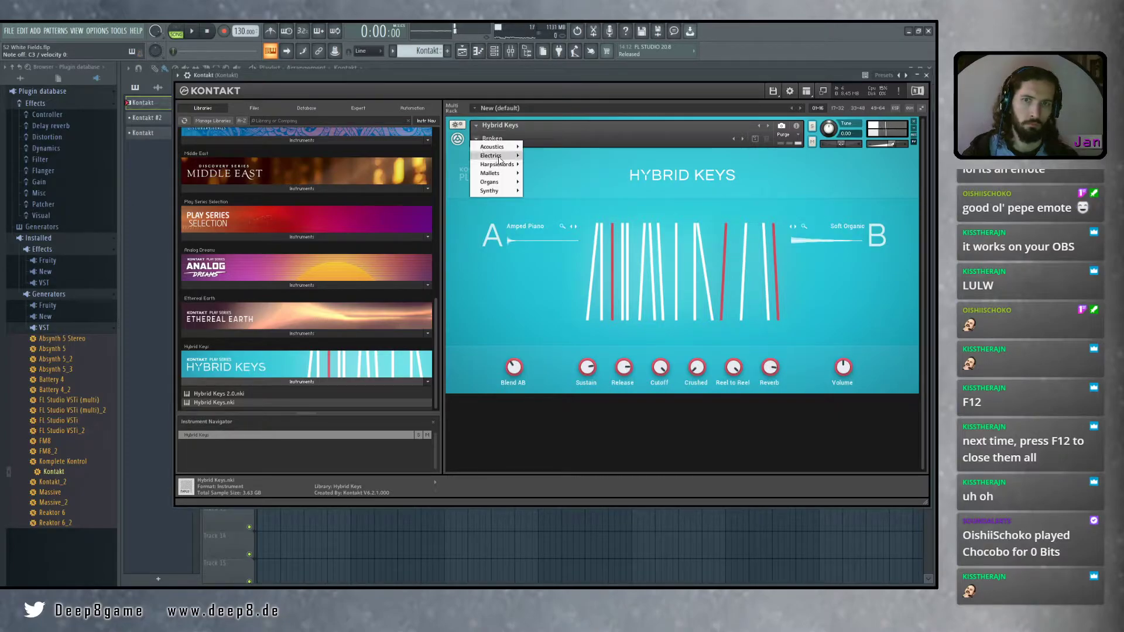
pyautogui.moveTo(508, 170)
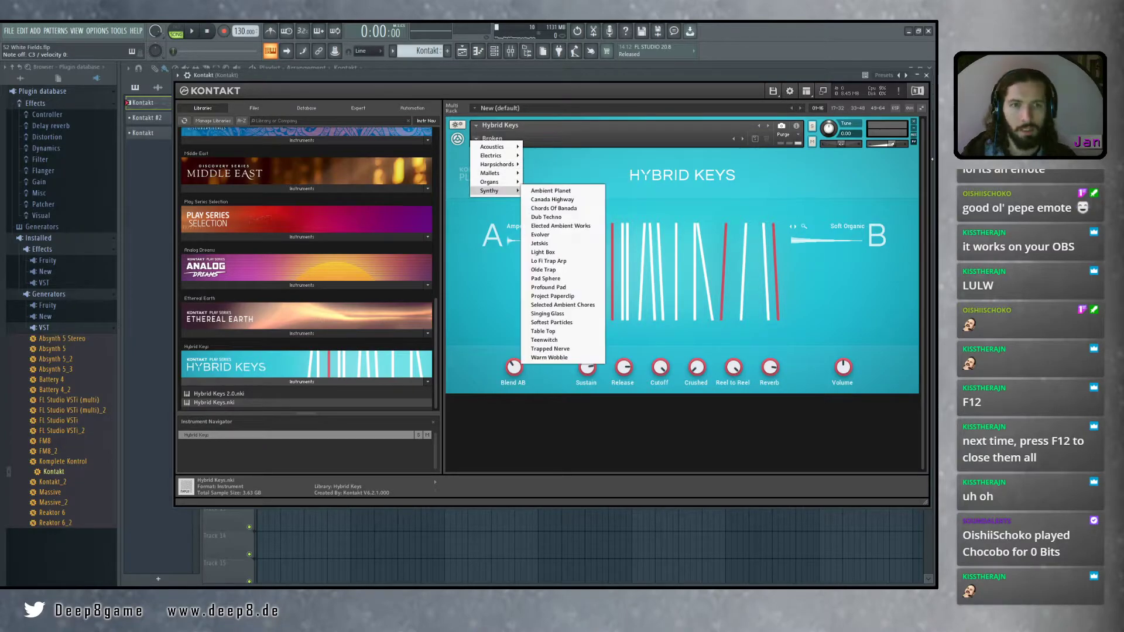
pyautogui.click(914, 122)
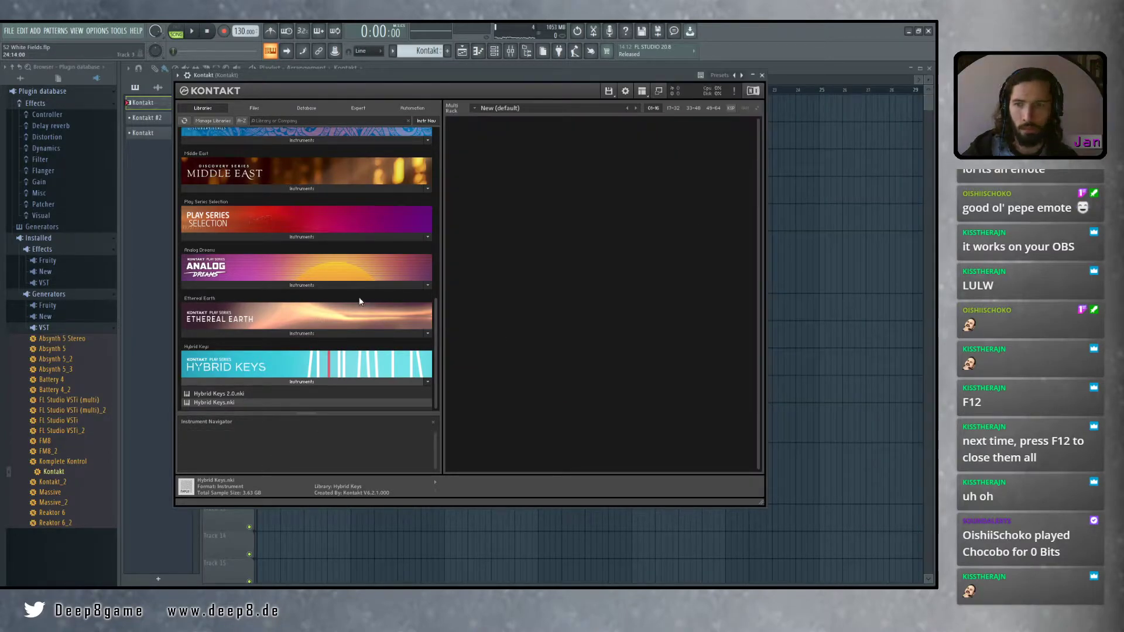
# Load Analog Dreams.nki from the Analog Dreams library and choose its Blurry Skies pad snapshot
pyautogui.click(303, 285)
pyautogui.doubleClick(220, 306)
pyautogui.click(475, 140)
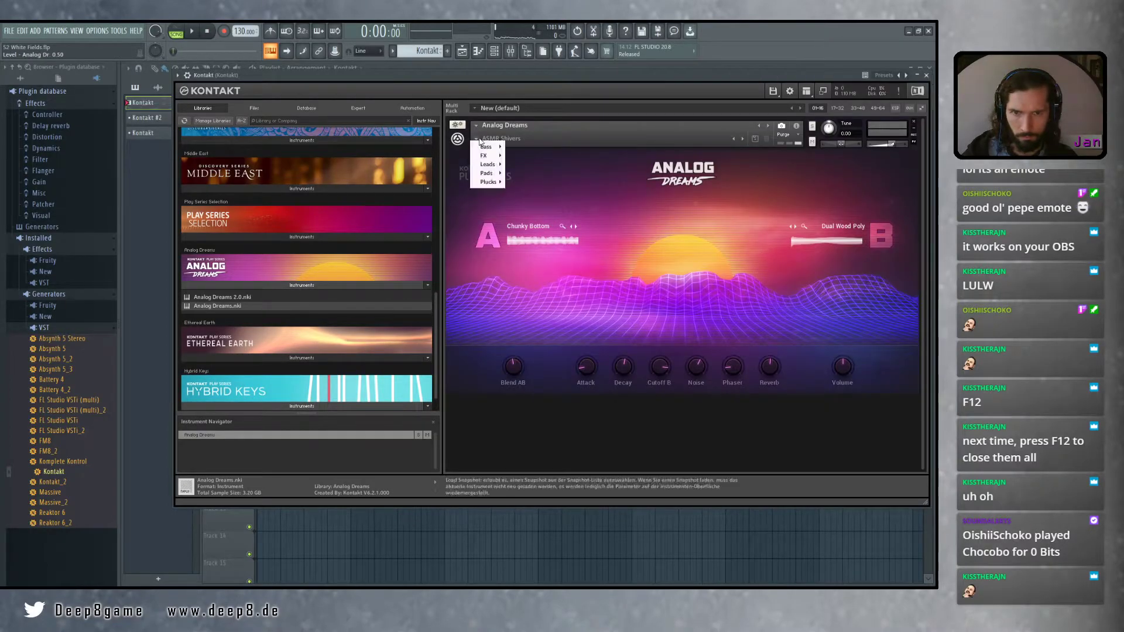
pyautogui.moveTo(489, 173)
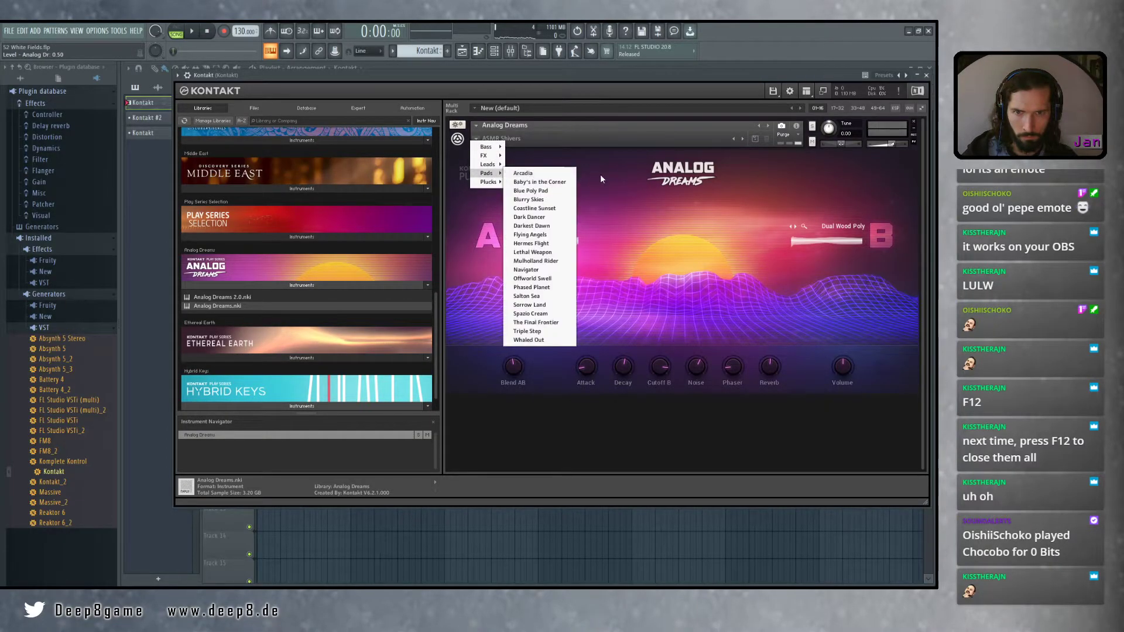
pyautogui.click(544, 200)
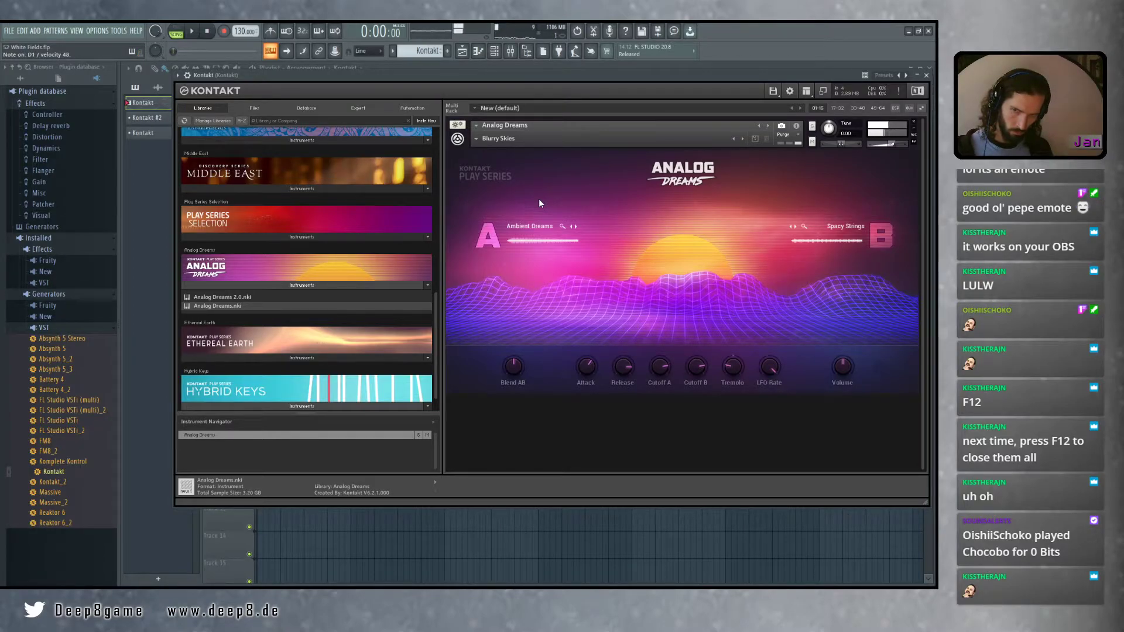
# Replace Analog Dreams in the rack with Ethereal Earth.nki and load its Ambabass bass snapshot
pyautogui.click(914, 123)
pyautogui.click(303, 358)
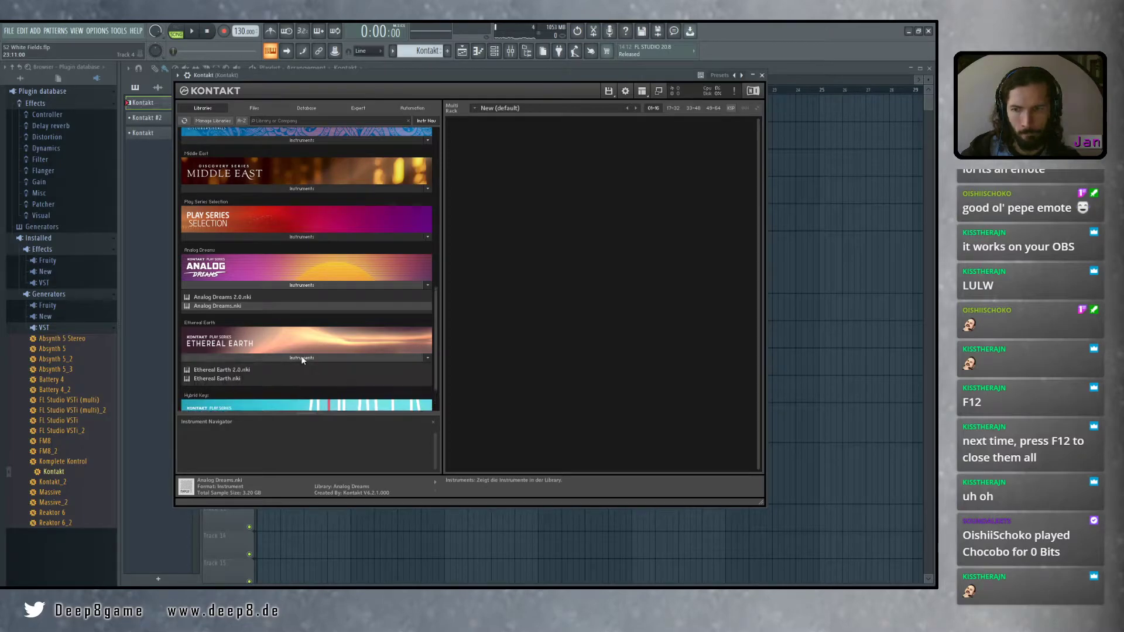
pyautogui.click(212, 379)
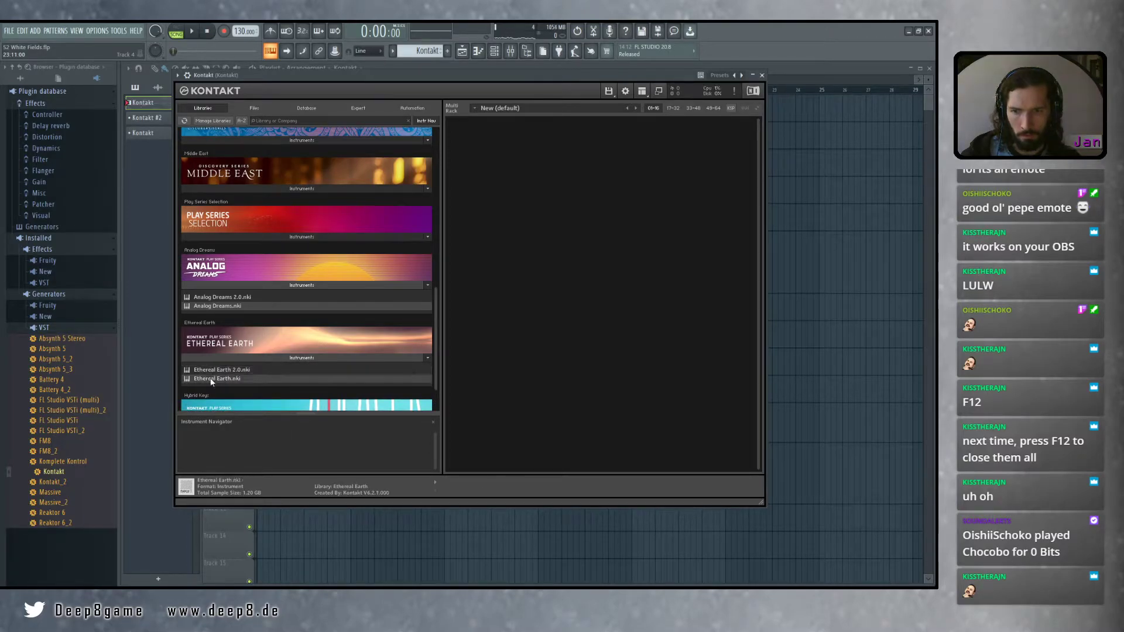
pyautogui.click(492, 139)
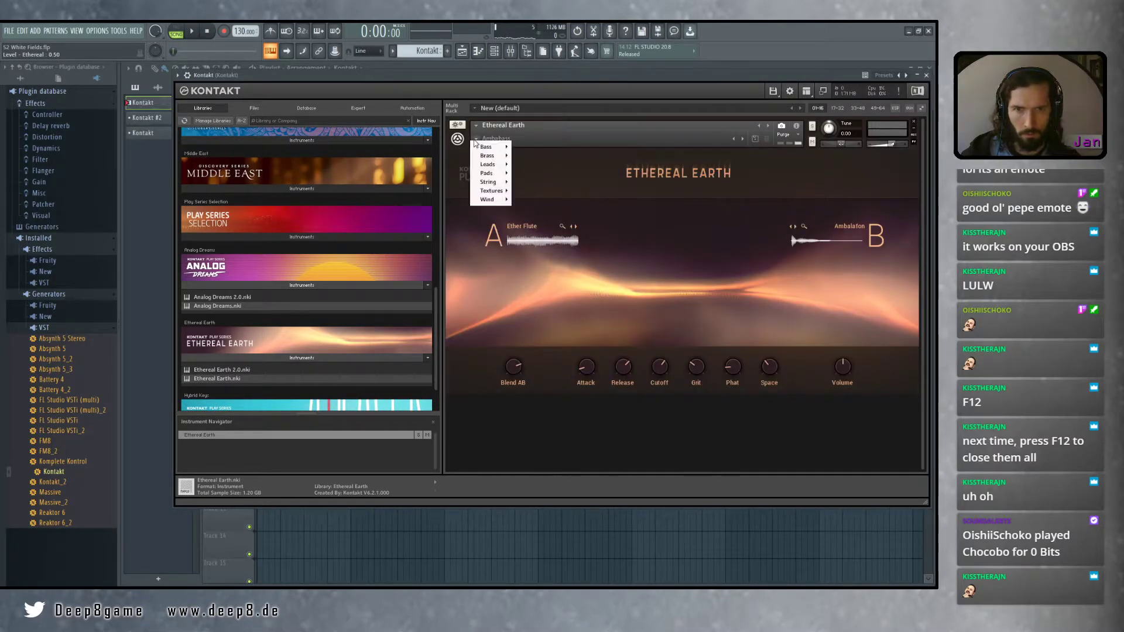
pyautogui.moveTo(494, 150)
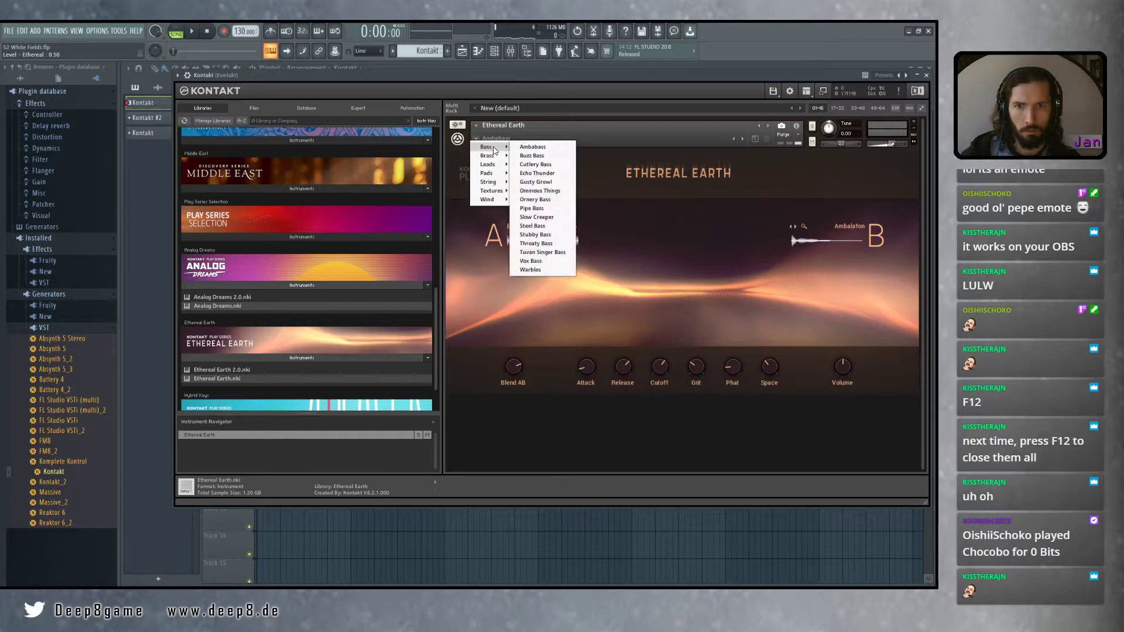
pyautogui.click(533, 147)
# Audition the Ethereal Earth bass snapshots that follow Ambabass one by one, from Buzz Bass to Ominous Things
pyautogui.moveTo(620, 90); pyautogui.dragTo(578, 104)
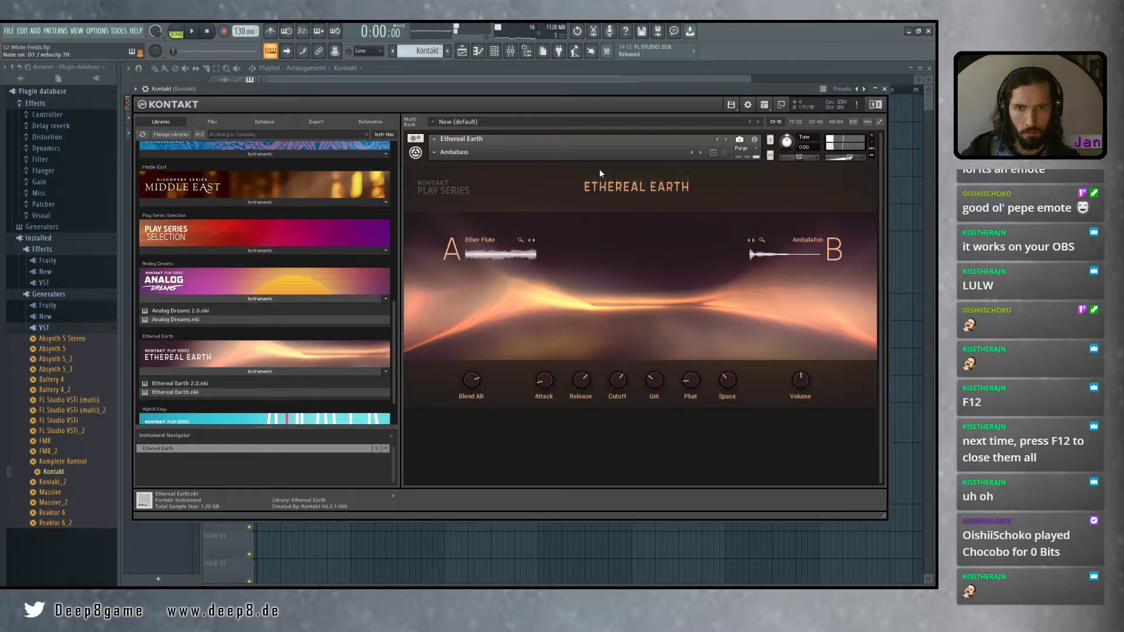
pyautogui.click(704, 152)
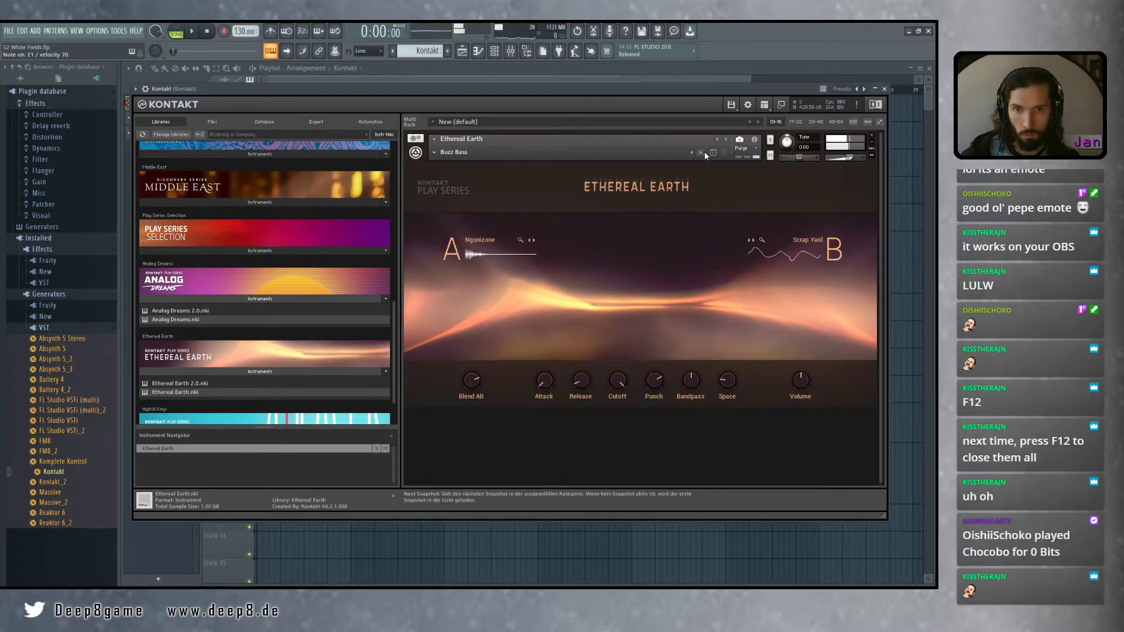
pyautogui.click(704, 153)
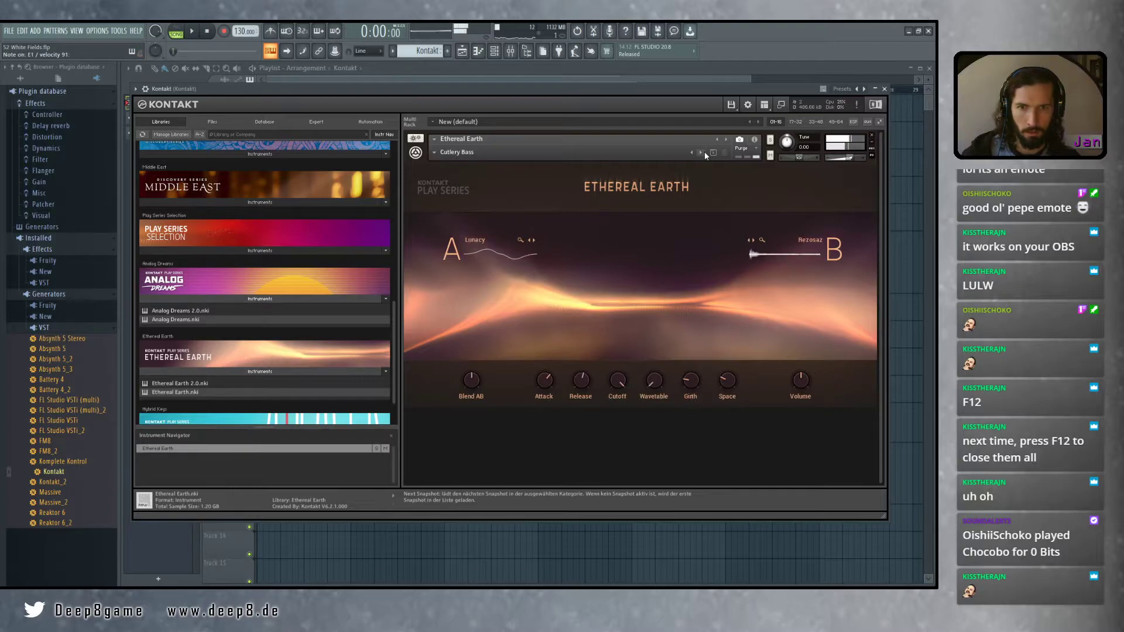
pyautogui.click(704, 153)
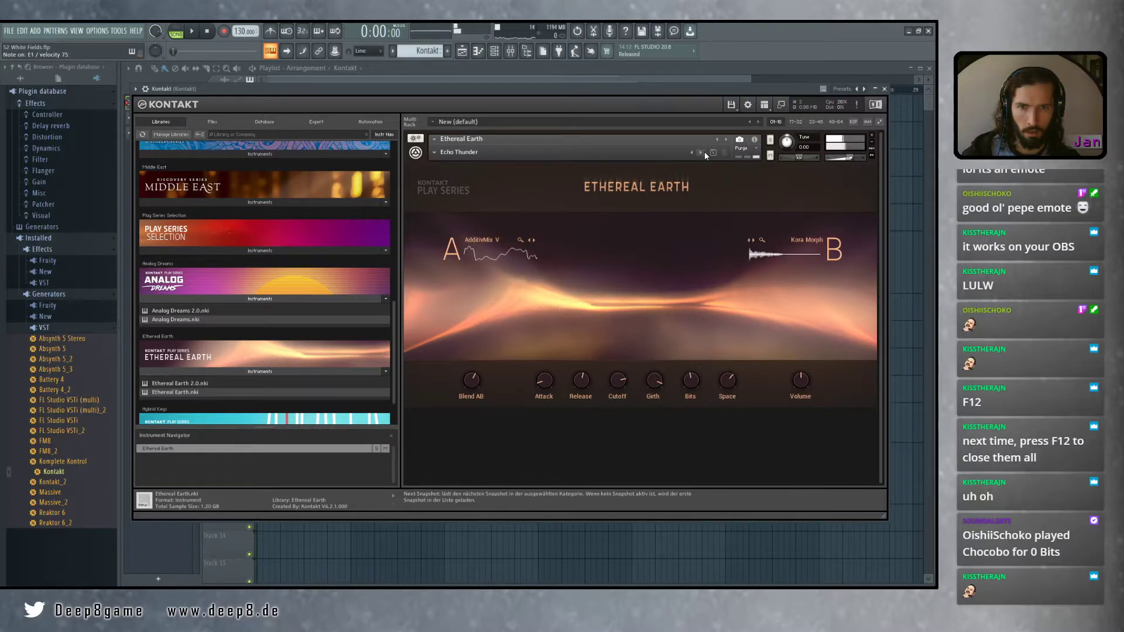
pyautogui.click(705, 152)
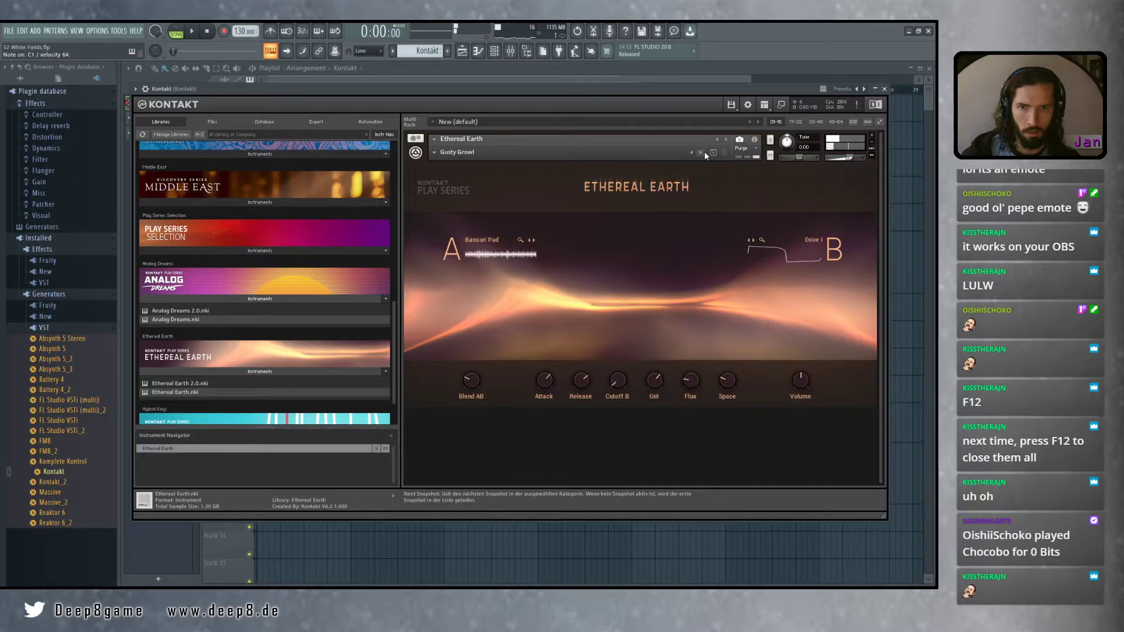
pyautogui.click(704, 152)
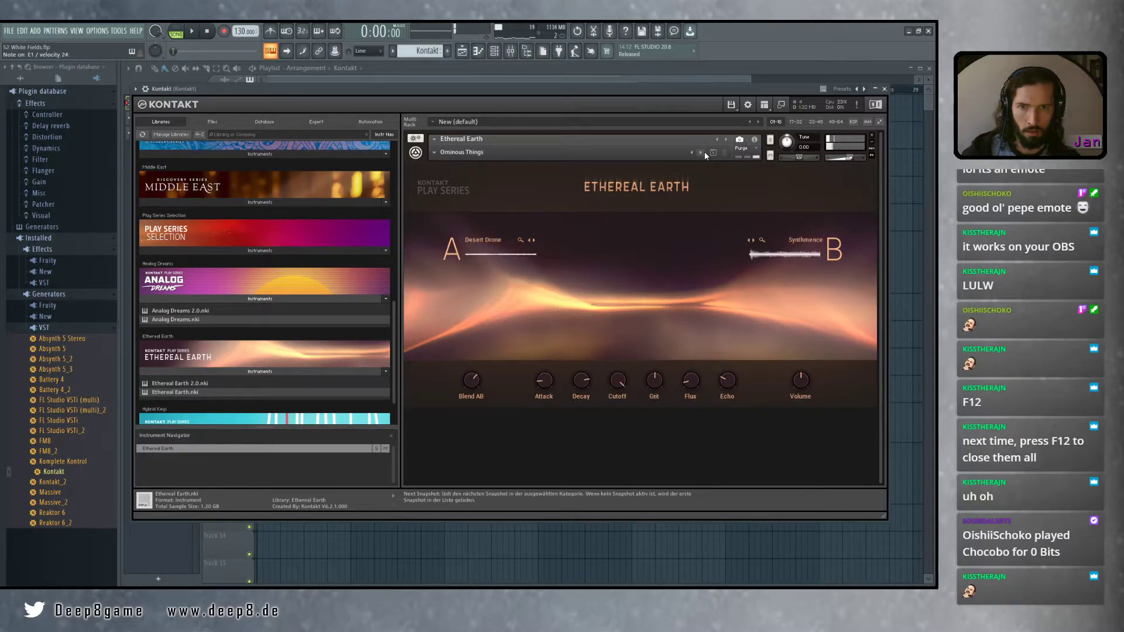
# Load the Steel Bass snapshot from the Bass category of Ethereal Earth
pyautogui.click(433, 153)
pyautogui.moveTo(452, 160)
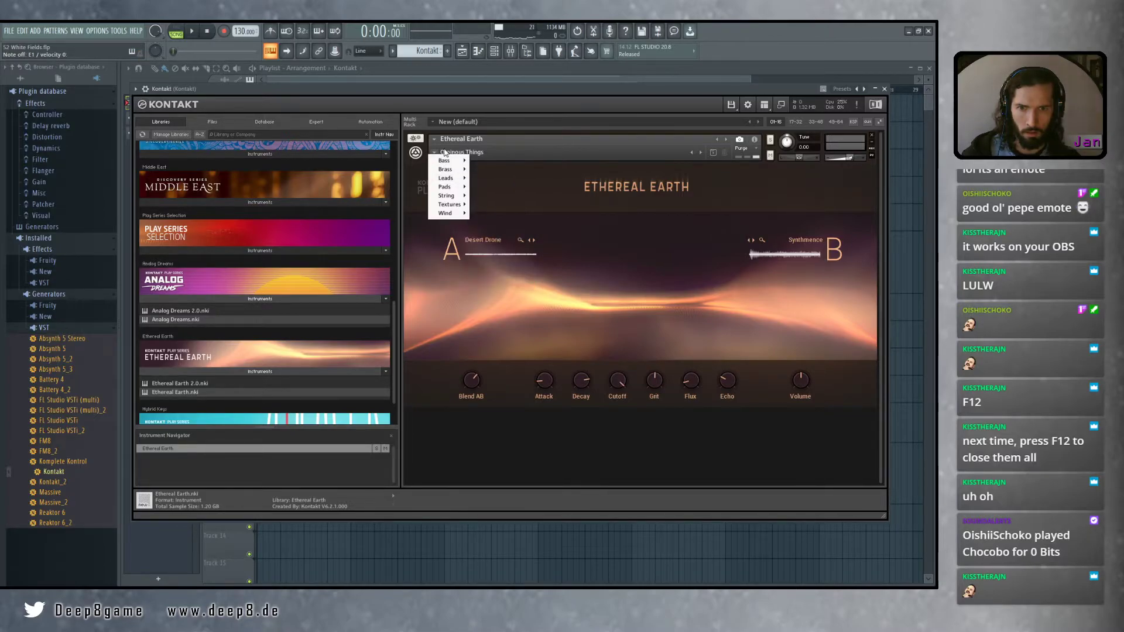
pyautogui.click(497, 239)
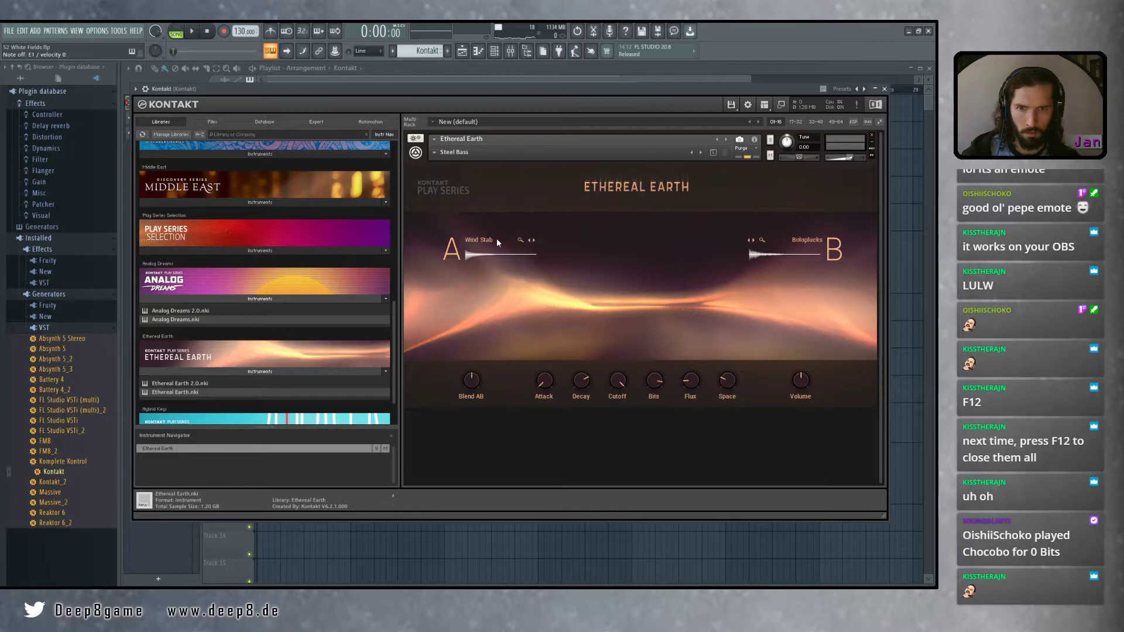
# Audition the Stubby Bass snapshot, and load Chrome Lights from the Pads category of Ethereal Earth
pyautogui.click(700, 153)
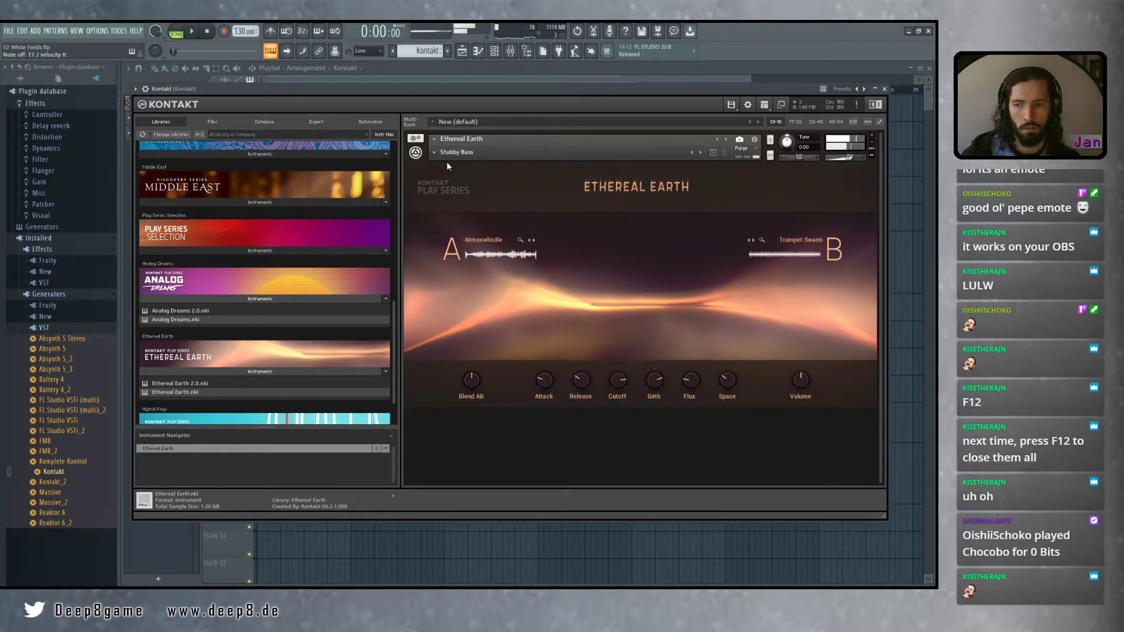
pyautogui.click(434, 151)
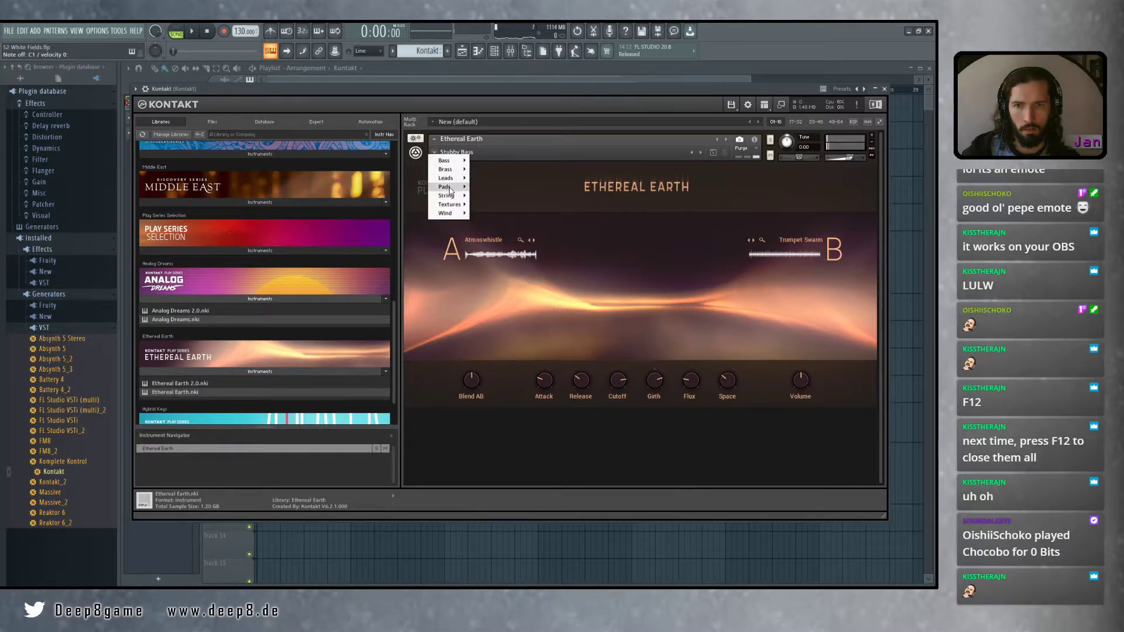
pyautogui.moveTo(450, 187)
pyautogui.click(492, 186)
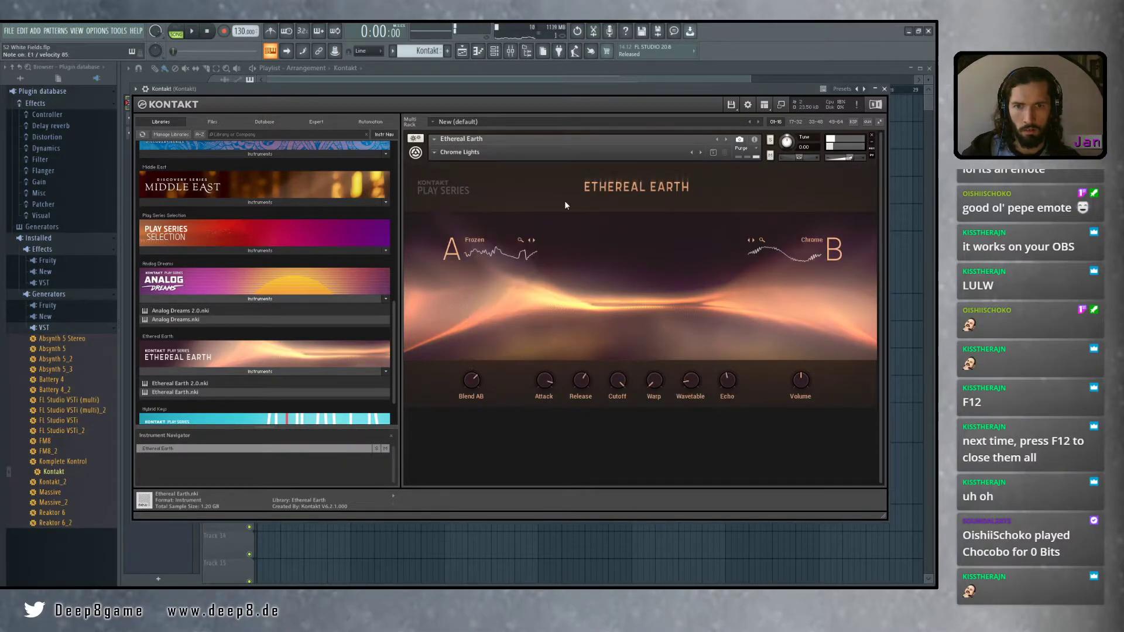
# Audition the pad snapshots that follow Chrome Lights one by one, from Cyclic Behavior to Exploring Darkness
pyautogui.click(700, 153)
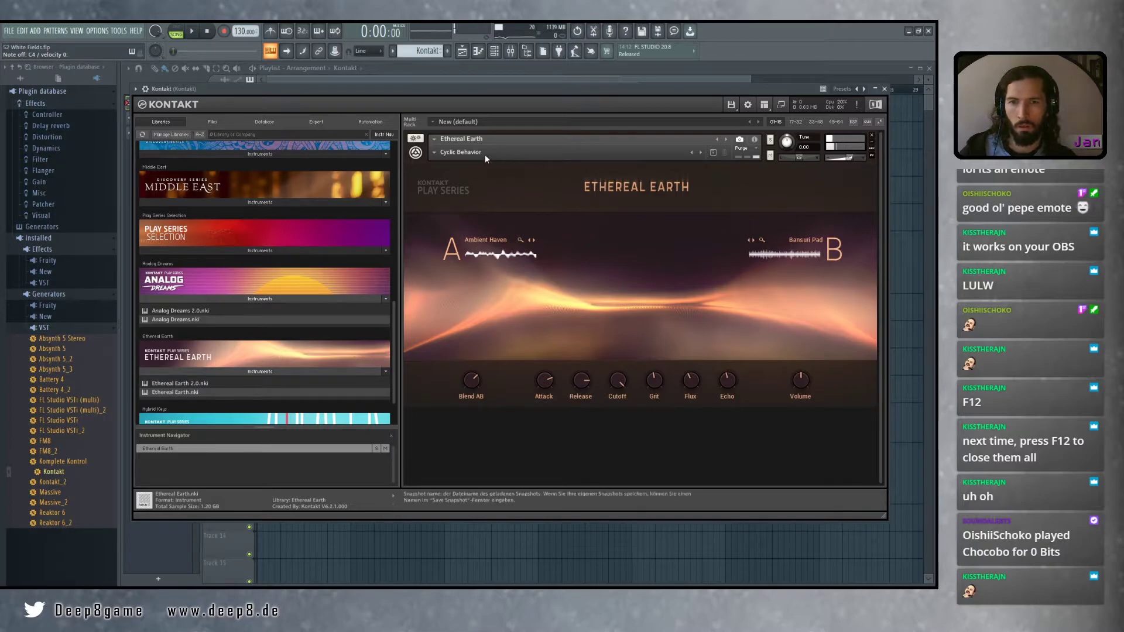
pyautogui.click(701, 152)
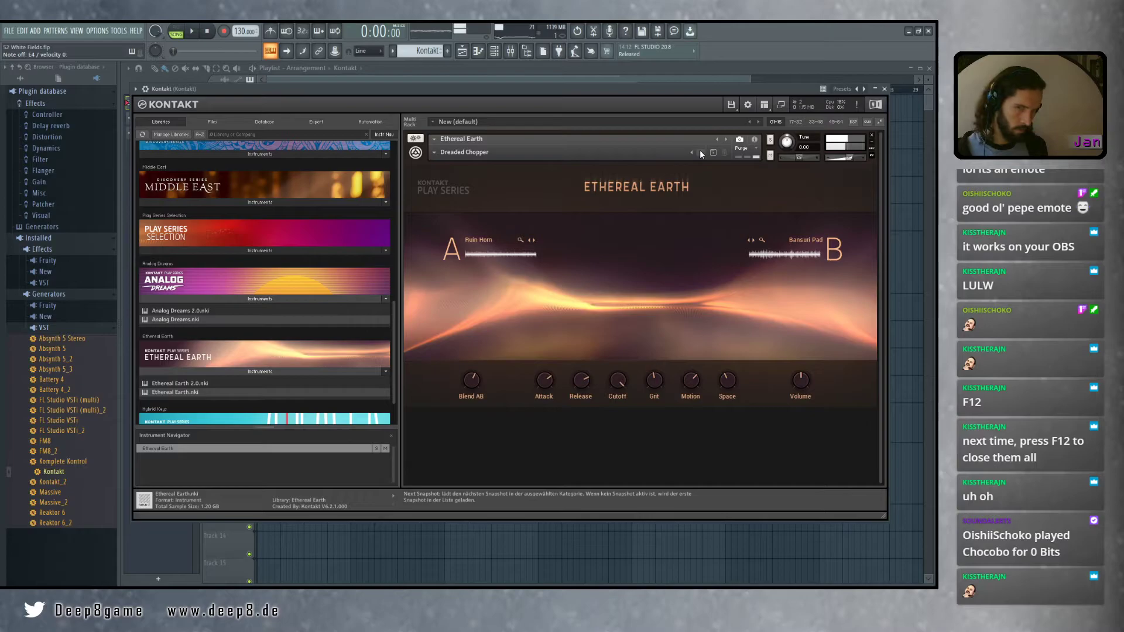
pyautogui.click(701, 153)
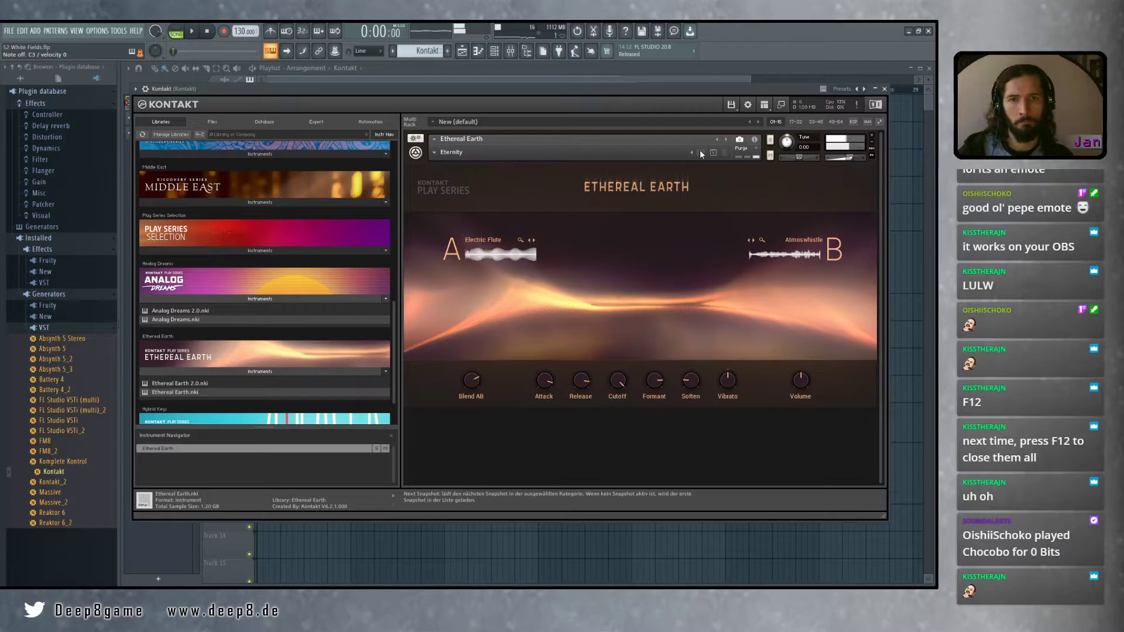
pyautogui.click(701, 153)
# Switch to VLC media player, pause the track that is playing and close the player
pyautogui.click(615, 597)
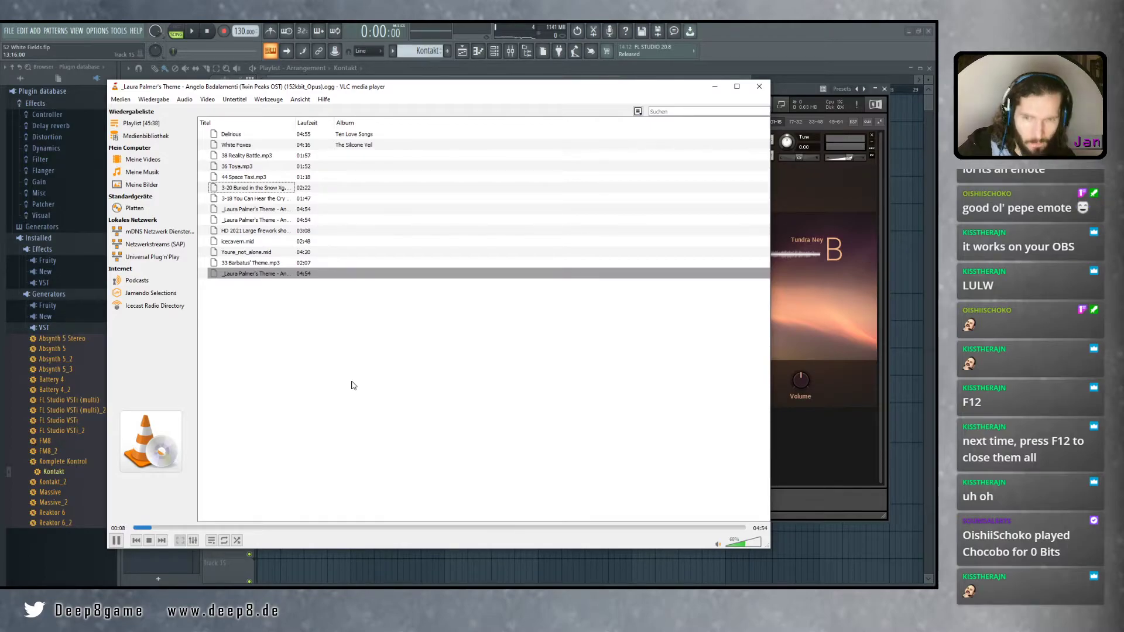
pyautogui.press('space')
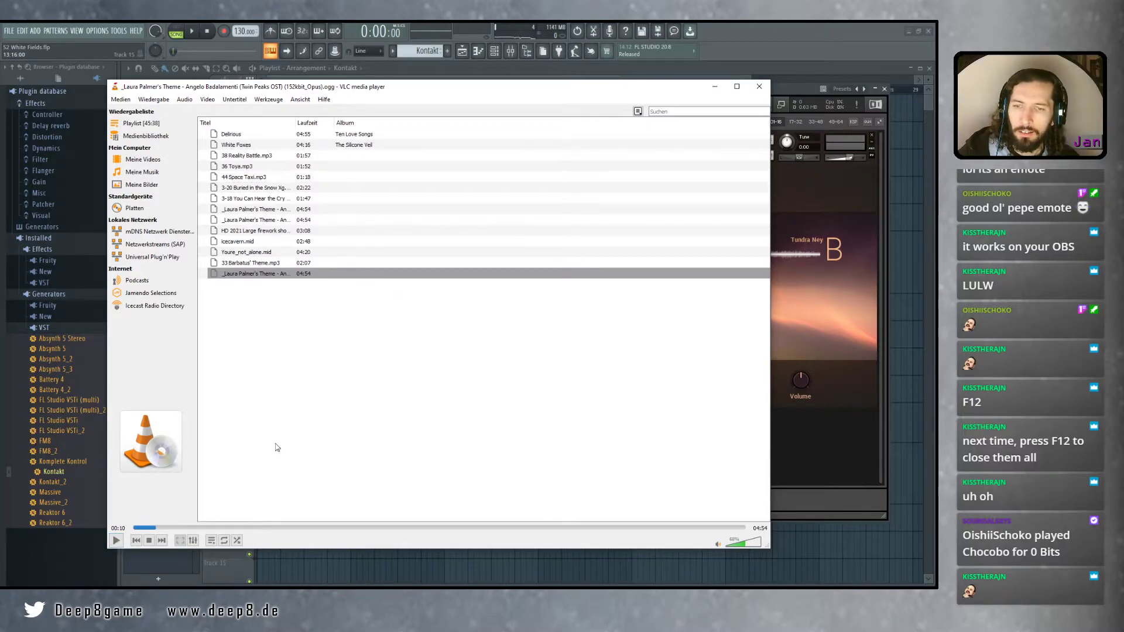
pyautogui.click(759, 86)
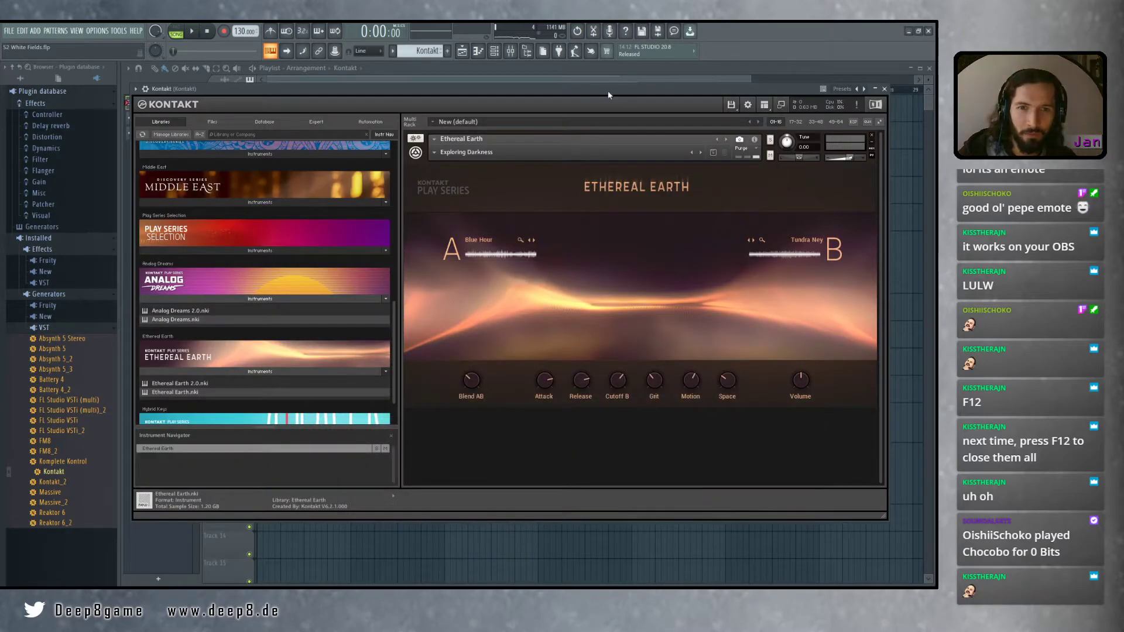
# Audition the pad snapshots after Exploring Darkness one by one, from Flowing Harmonics to Obelisk Pad
pyautogui.moveTo(607, 94); pyautogui.dragTo(633, 95)
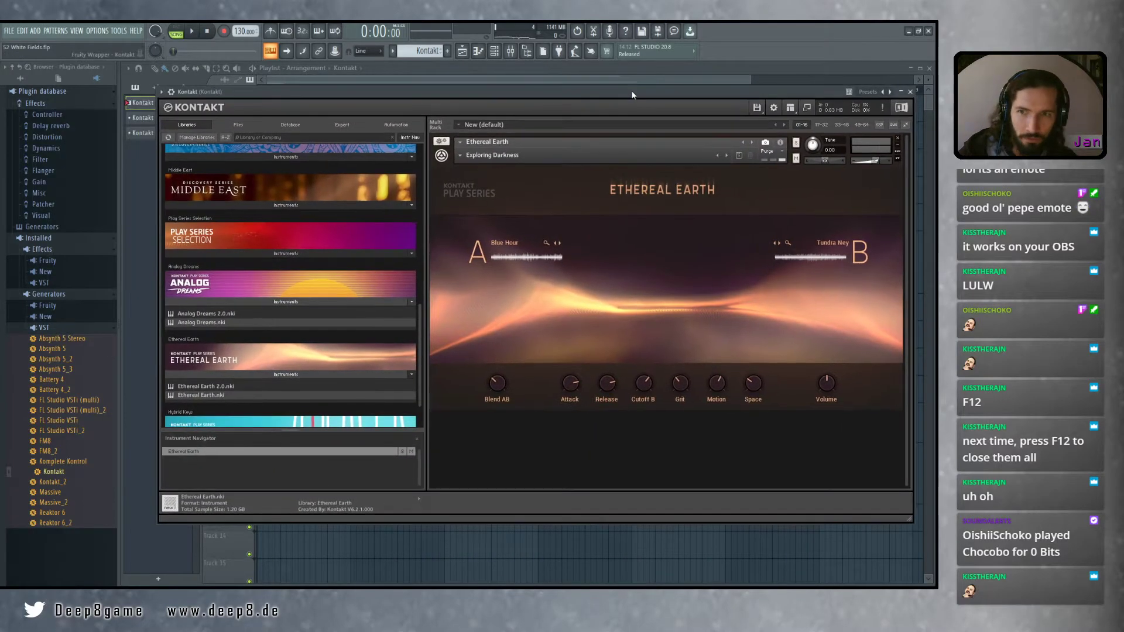
pyautogui.click(726, 155)
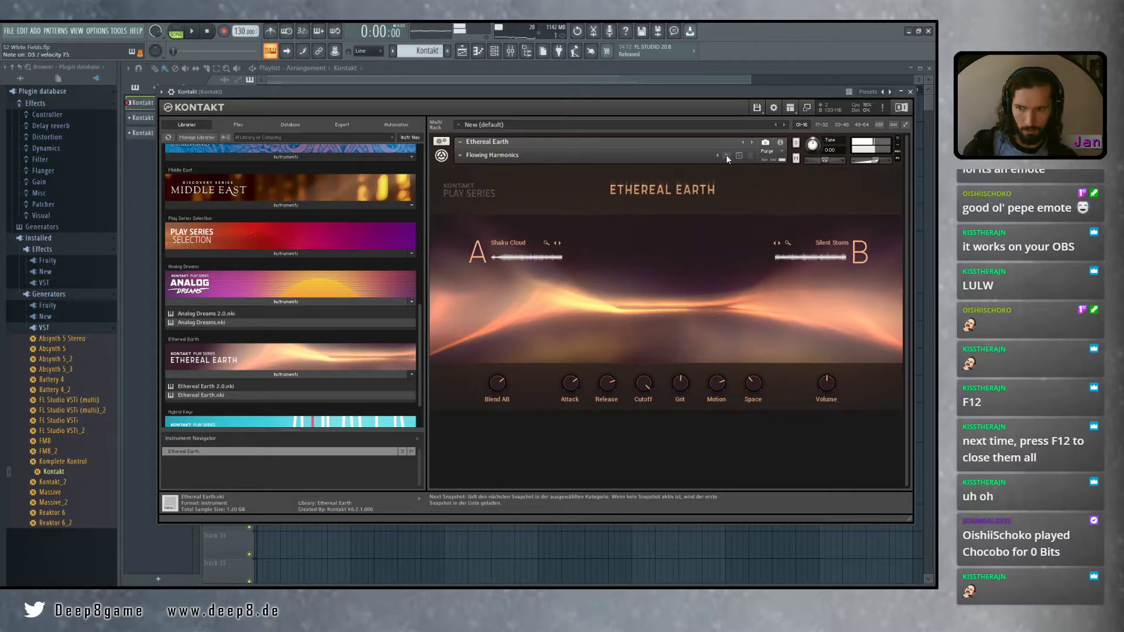
pyautogui.click(726, 155)
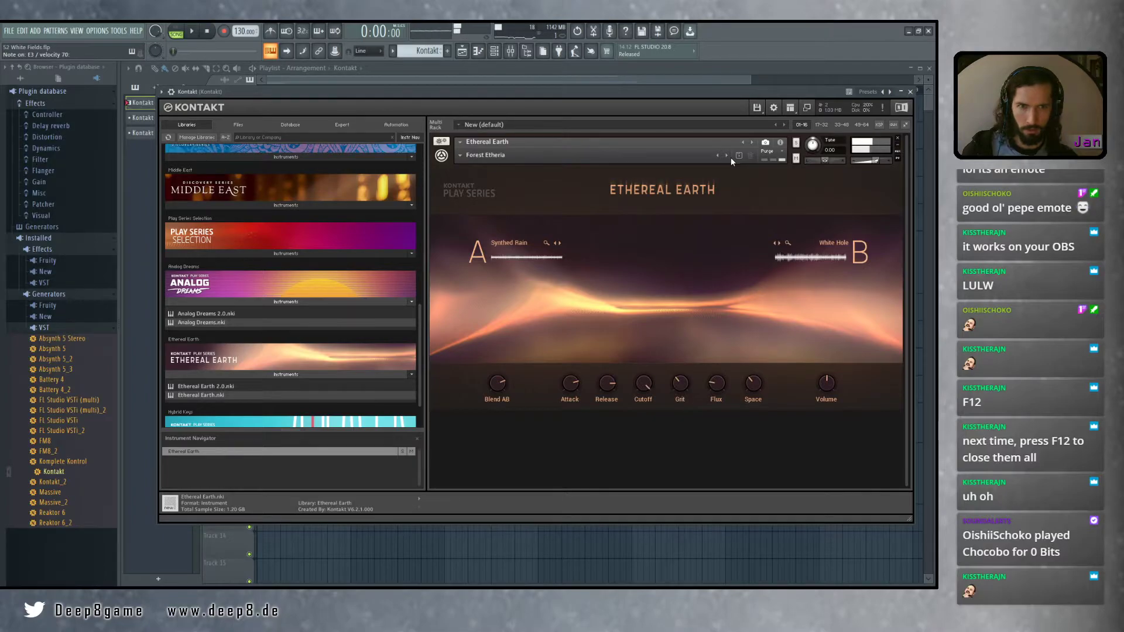
pyautogui.click(729, 155)
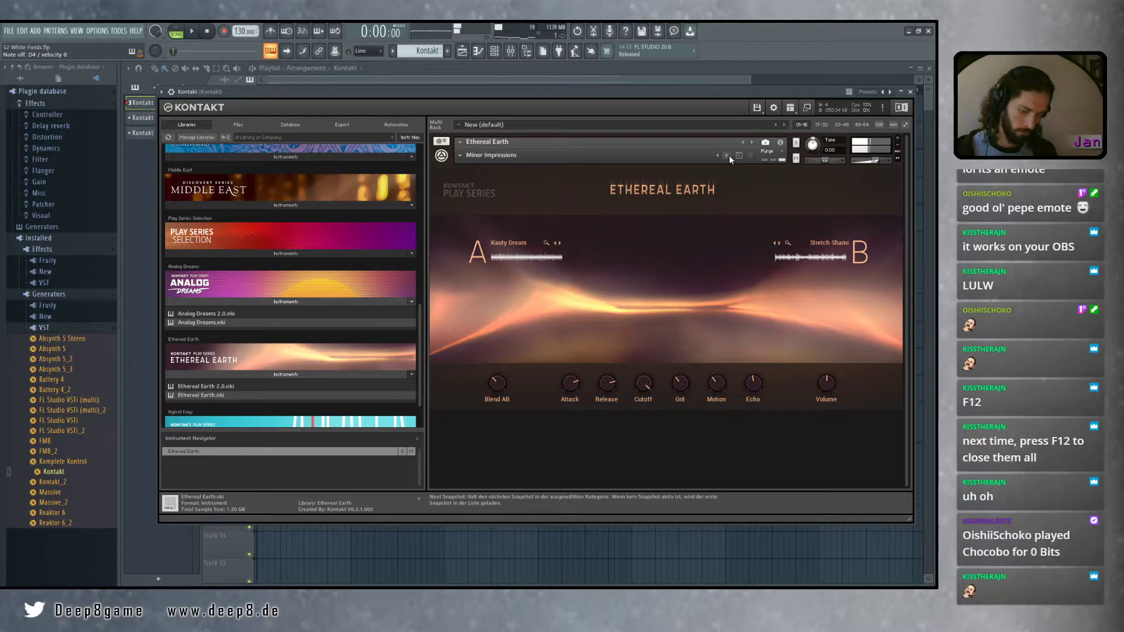
pyautogui.click(729, 156)
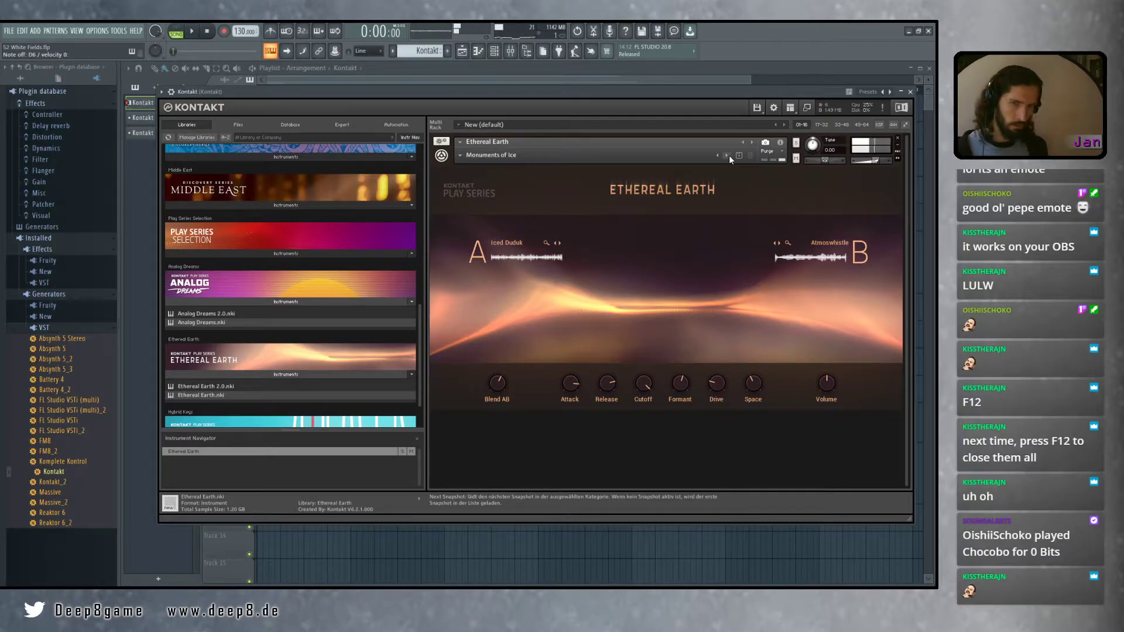
pyautogui.click(728, 156)
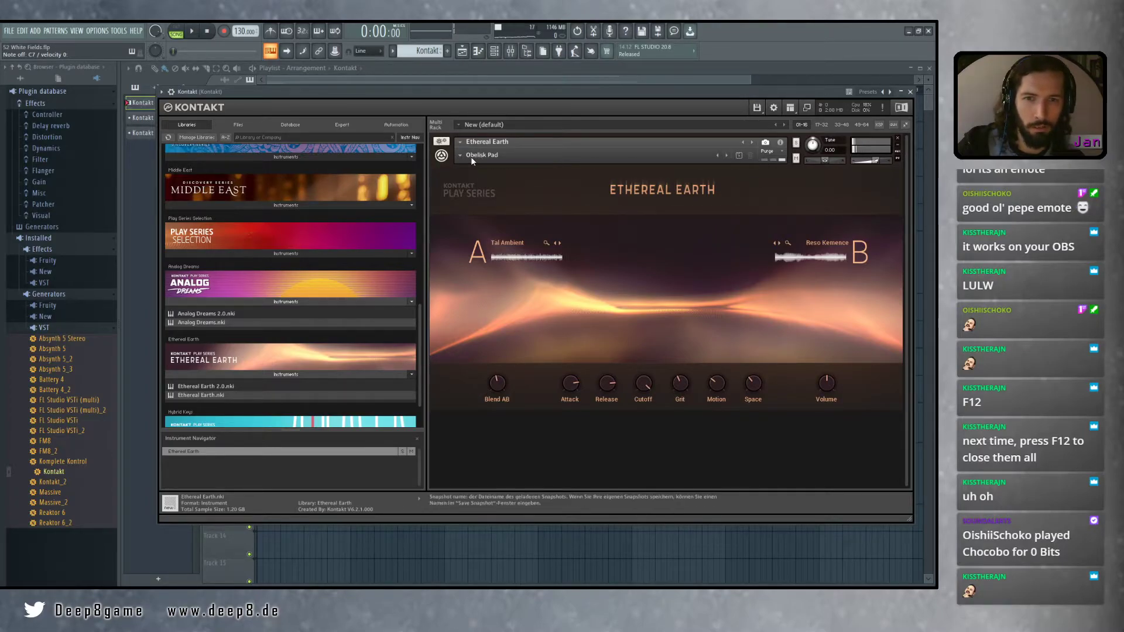
# Audition the pad snapshots after Obelisk Pad one by one, from Omnipresence to Solar Winds
pyautogui.click(726, 156)
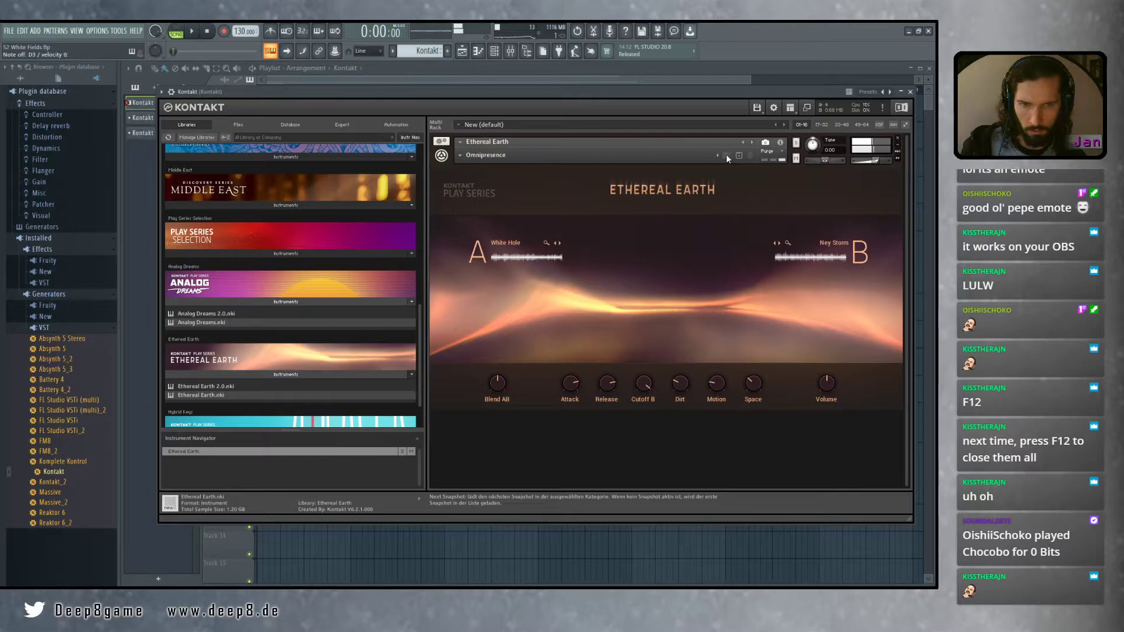
pyautogui.click(727, 156)
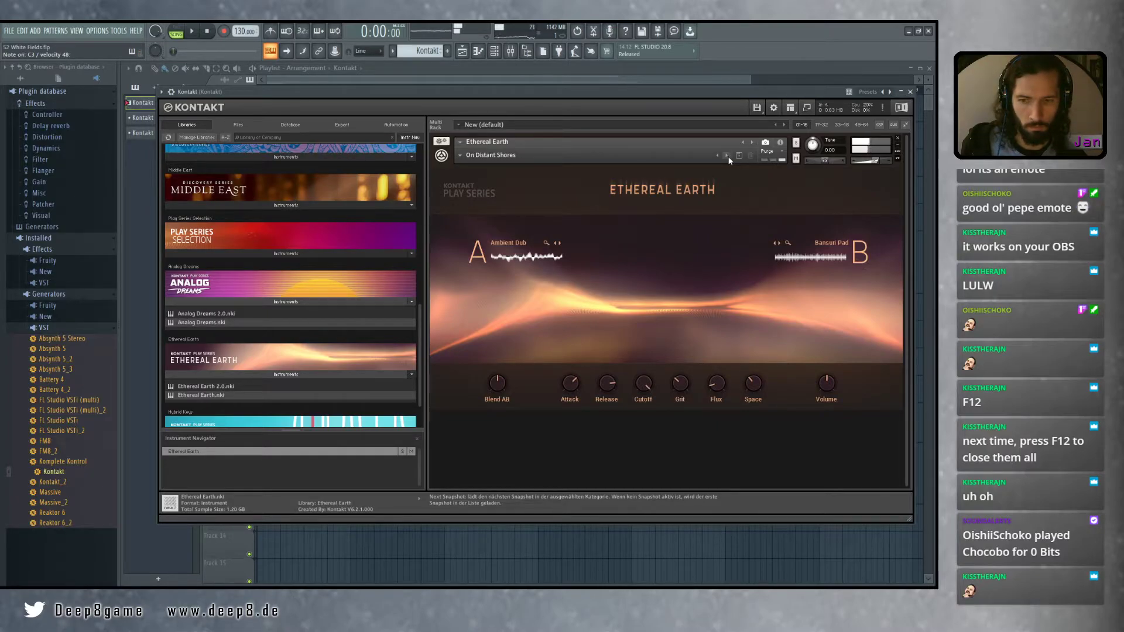
pyautogui.click(729, 158)
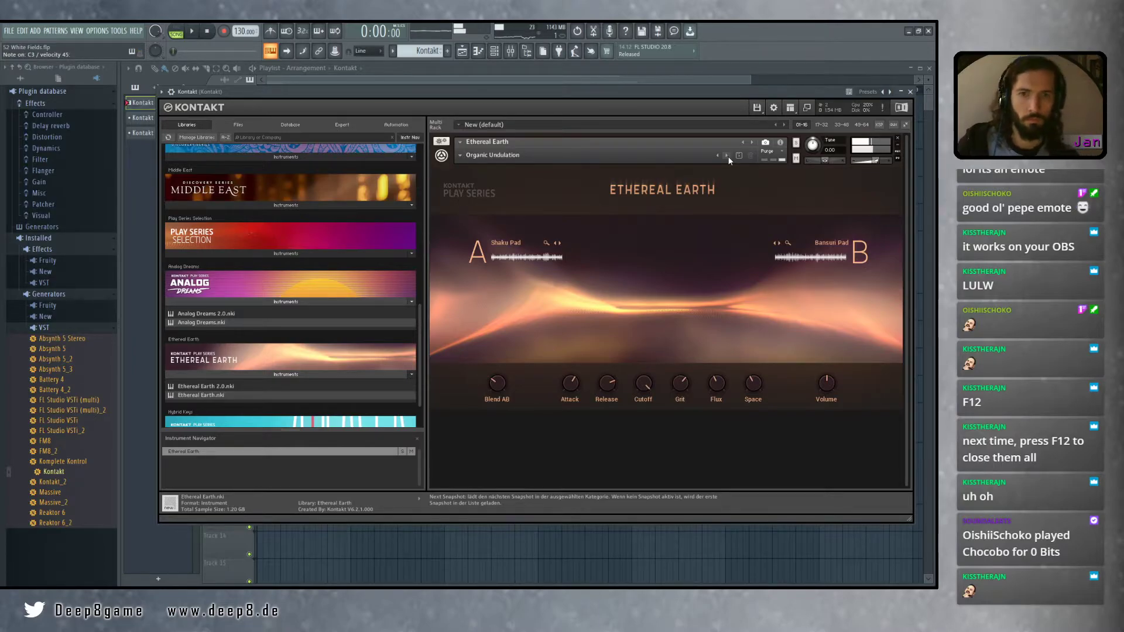
pyautogui.click(727, 156)
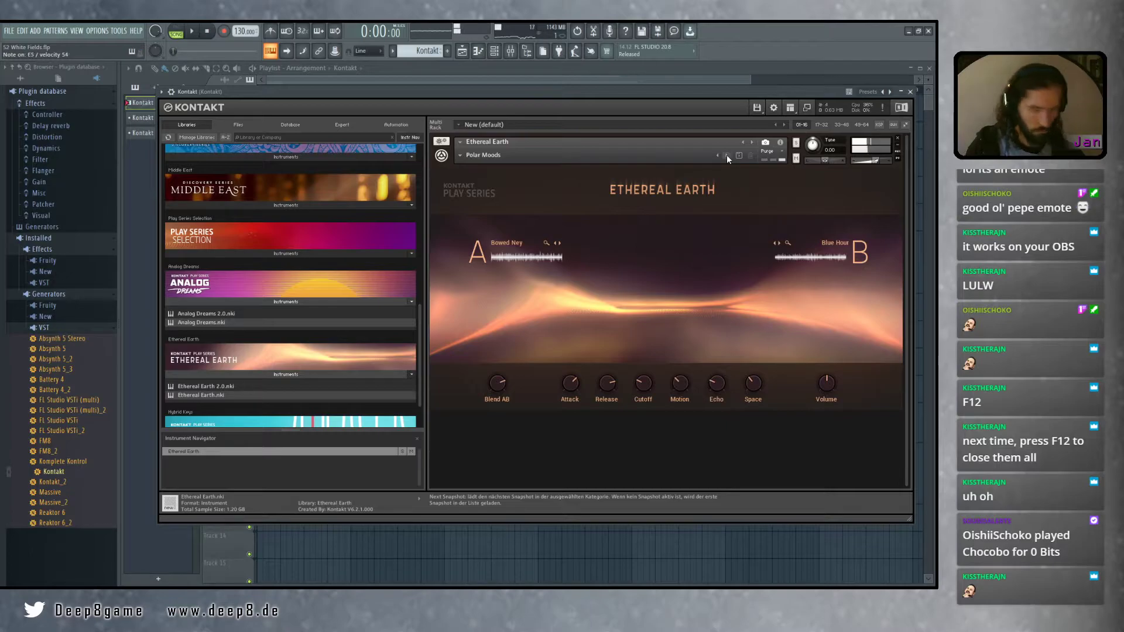
pyautogui.click(726, 154)
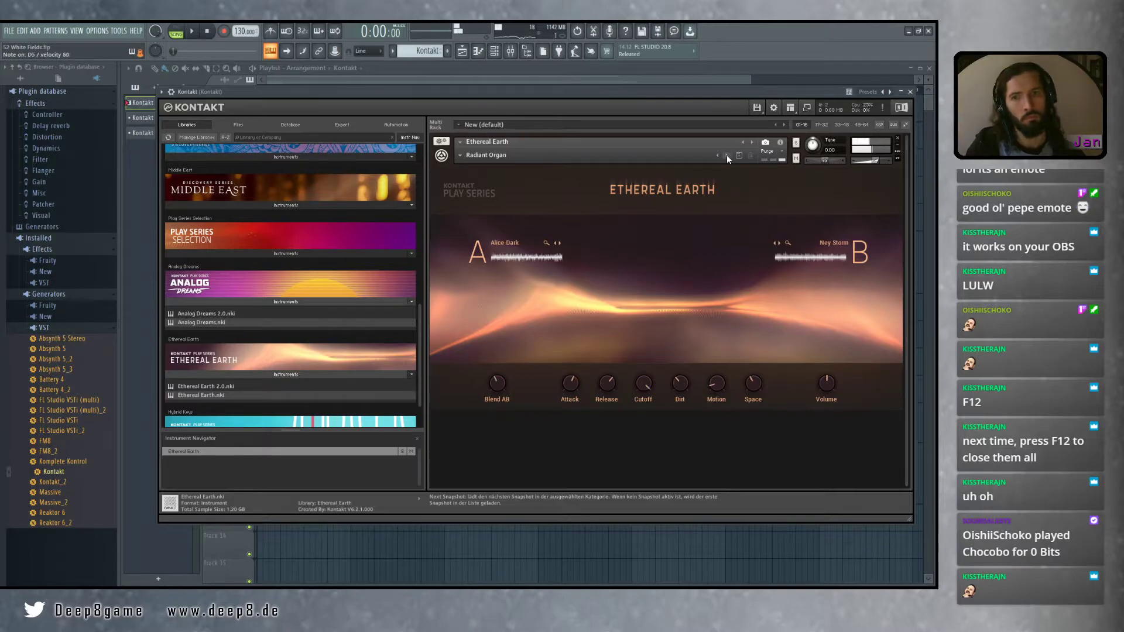
pyautogui.click(726, 154)
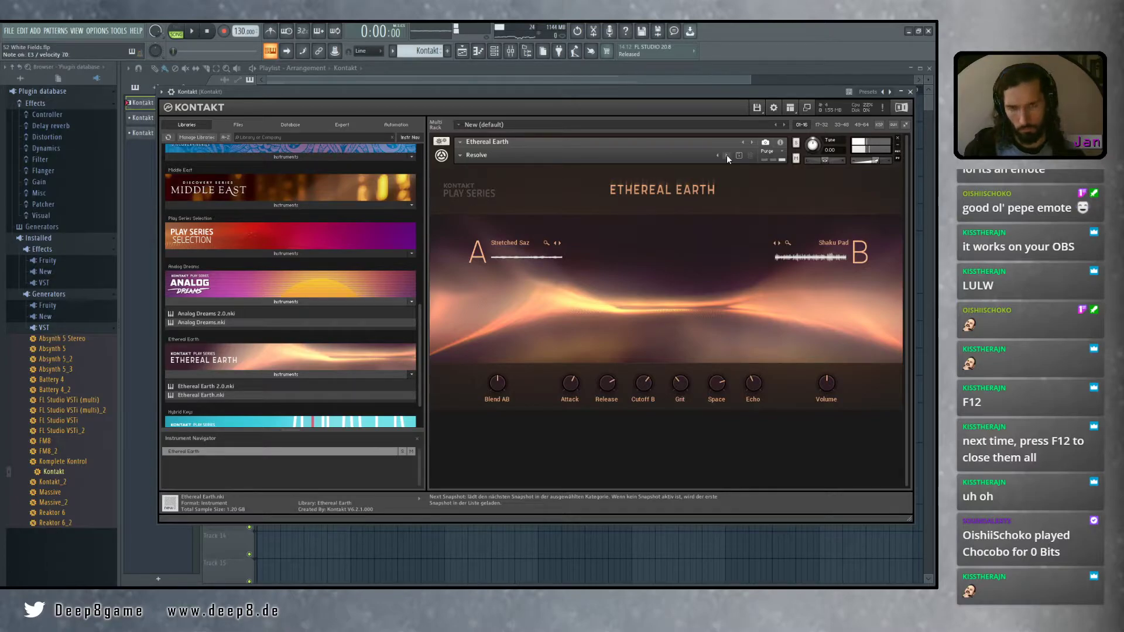
pyautogui.click(726, 155)
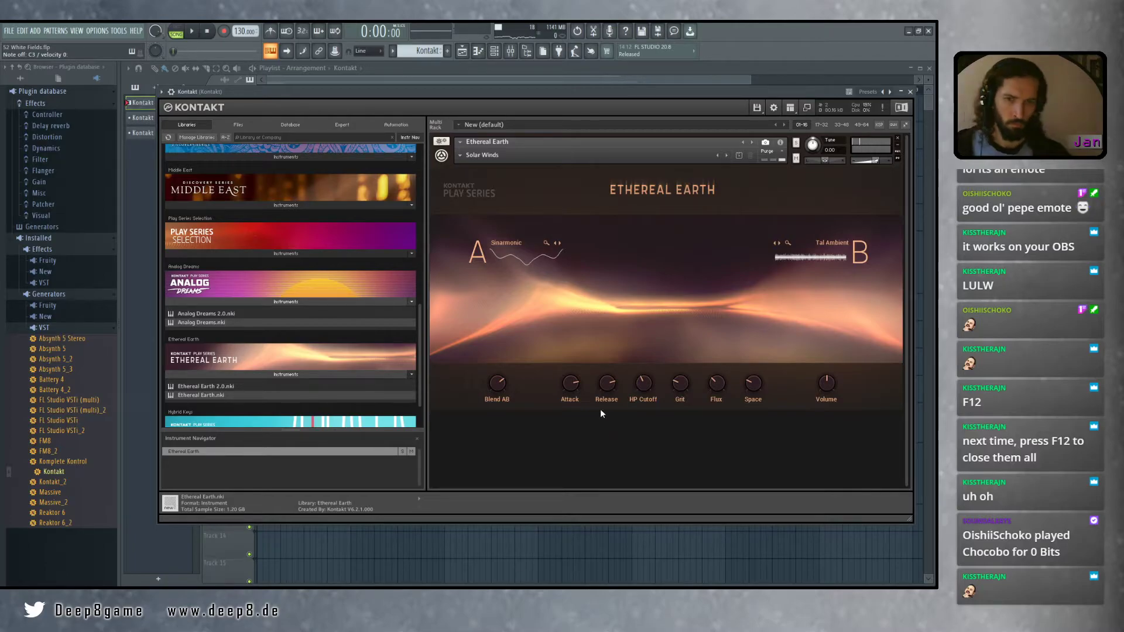
# Try a different Release on Solar Winds, and advance to the Summoning the Depths snapshot
pyautogui.moveTo(607, 385); pyautogui.dragTo(607, 381)
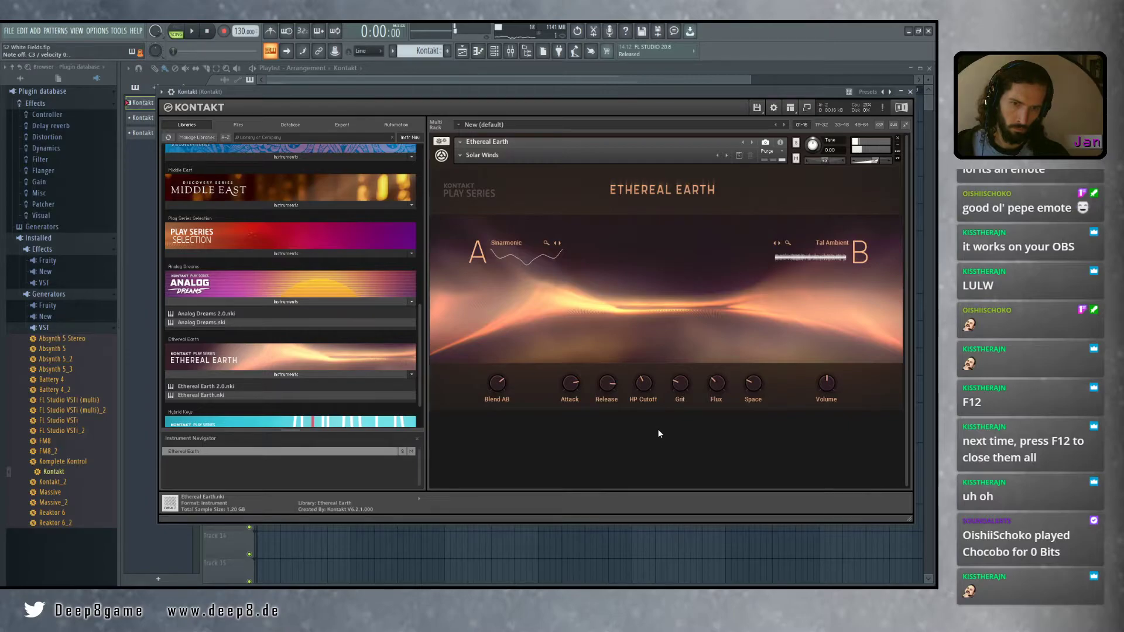
pyautogui.moveTo(604, 385); pyautogui.dragTo(609, 383)
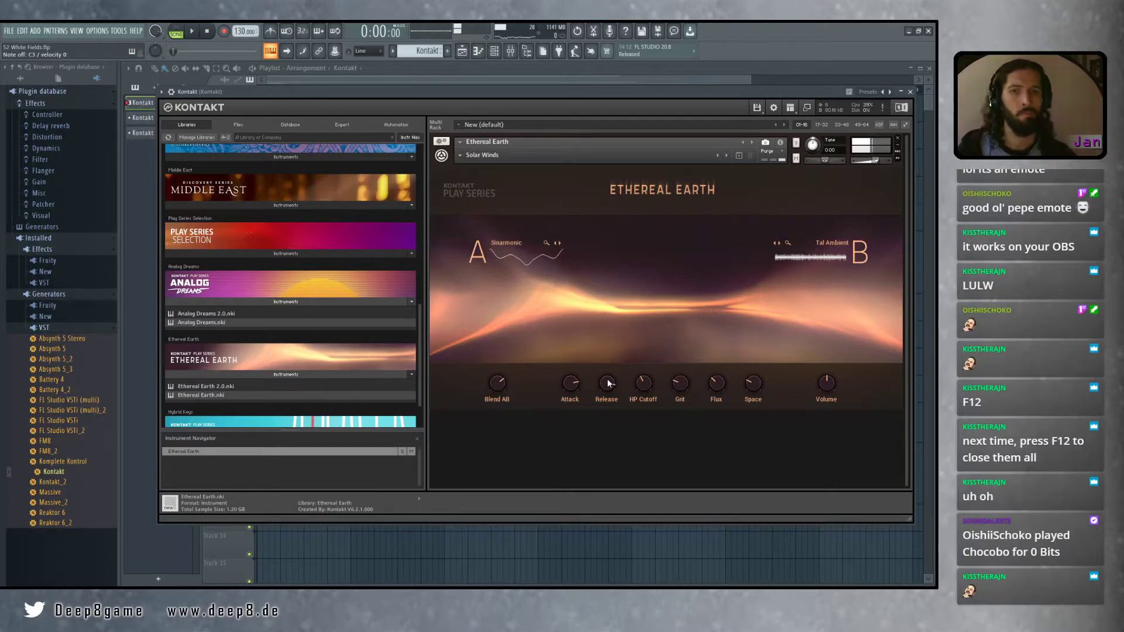
pyautogui.click(728, 157)
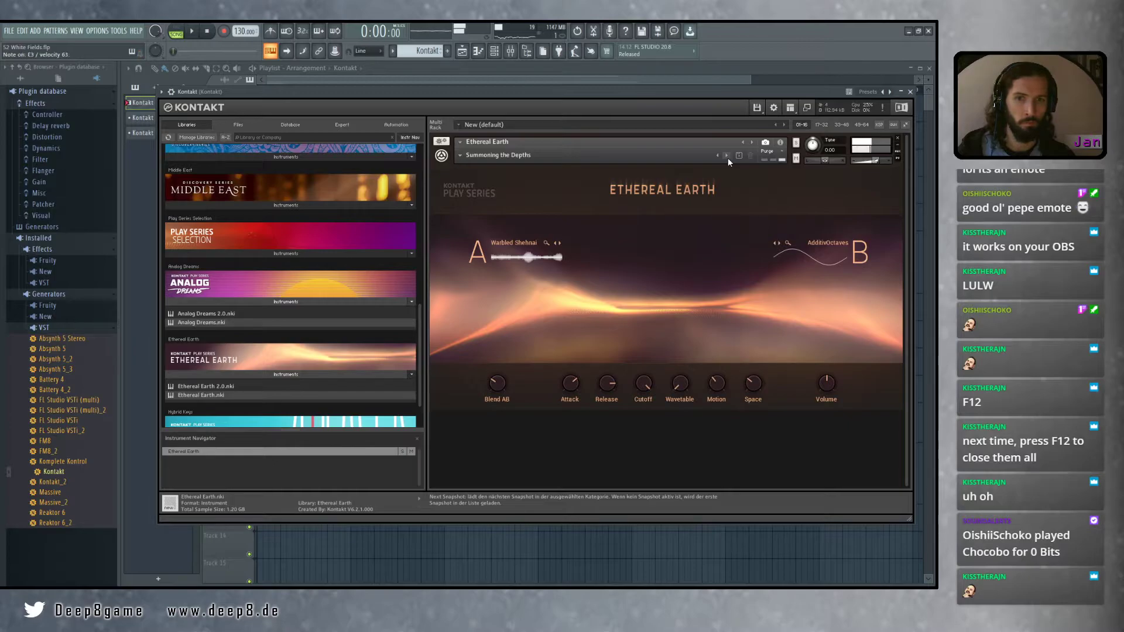
# Load the Obelisk Pad snapshot from the Pads category and fine-tune its Release time
pyautogui.click(464, 157)
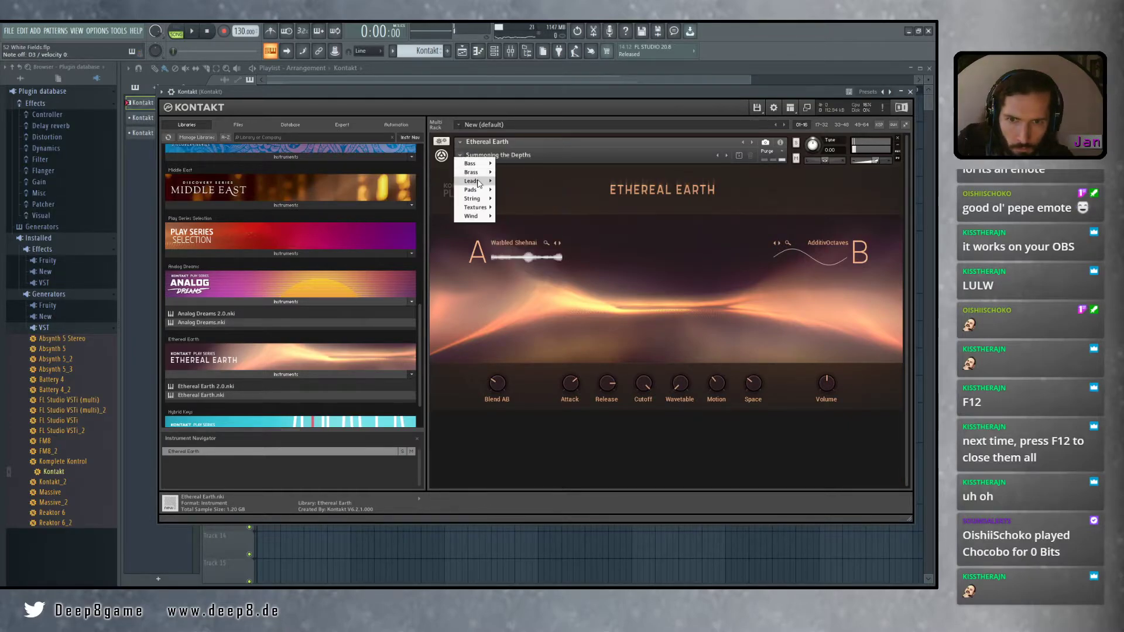
pyautogui.moveTo(480, 191)
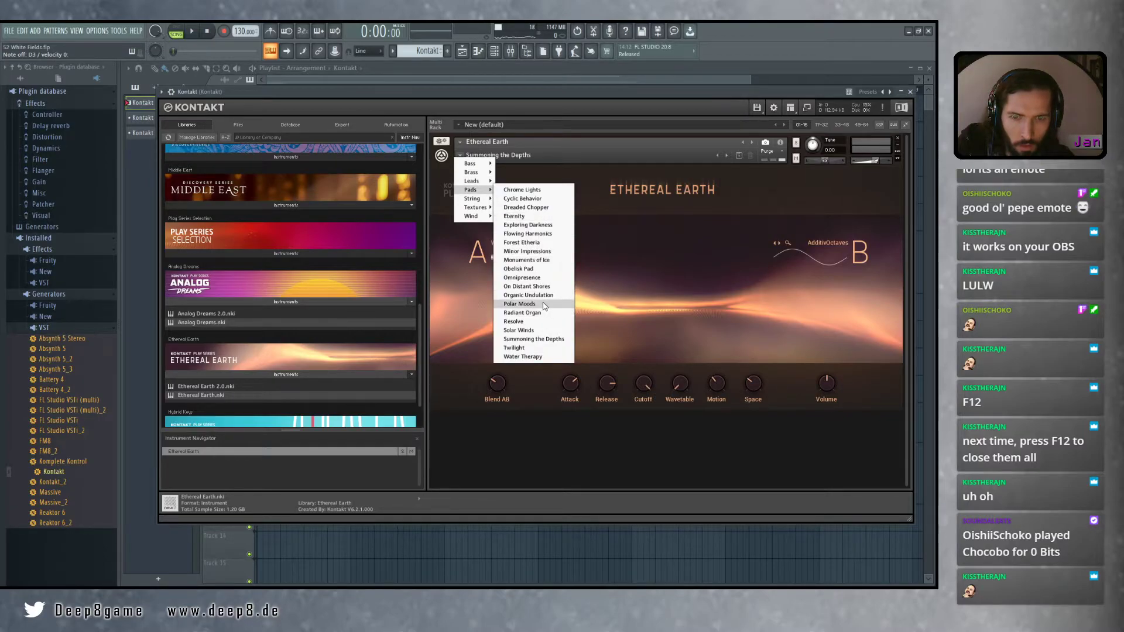
pyautogui.click(519, 268)
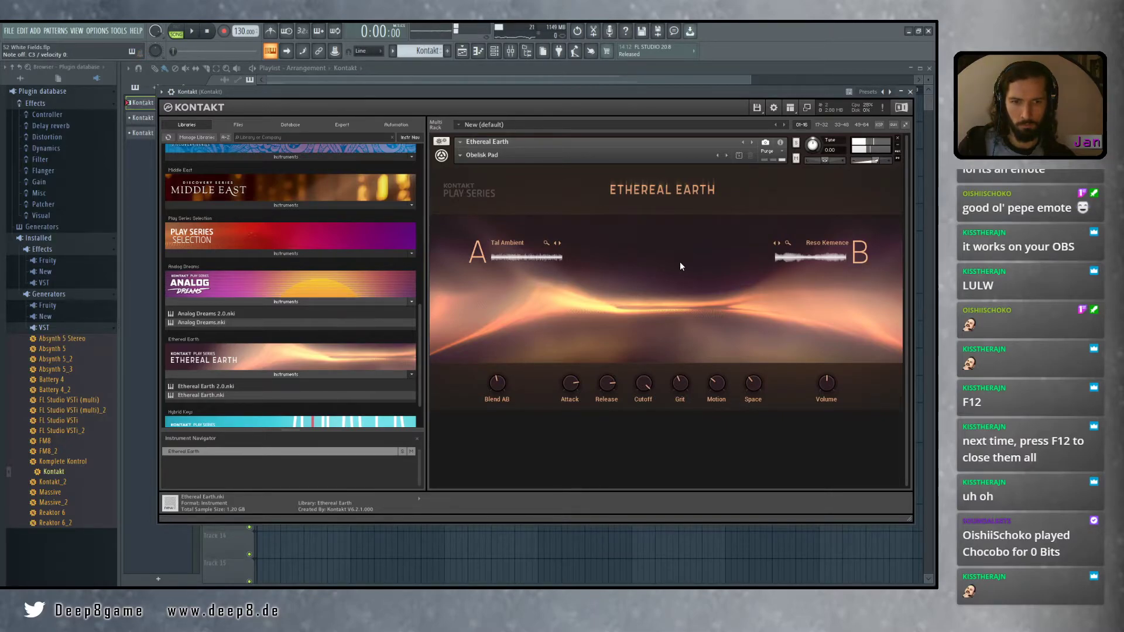
pyautogui.moveTo(613, 377); pyautogui.dragTo(607, 388)
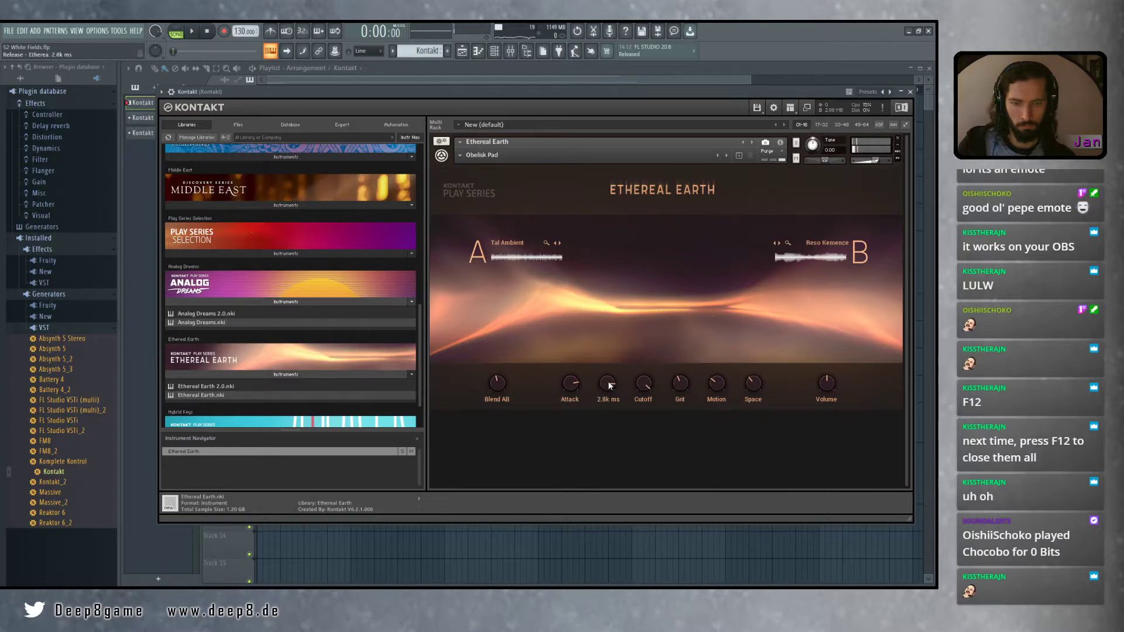
pyautogui.moveTo(609, 385)
pyautogui.mouseDown()
pyautogui.moveTo(606, 370)
pyautogui.moveTo(609, 390)
pyautogui.mouseUp()
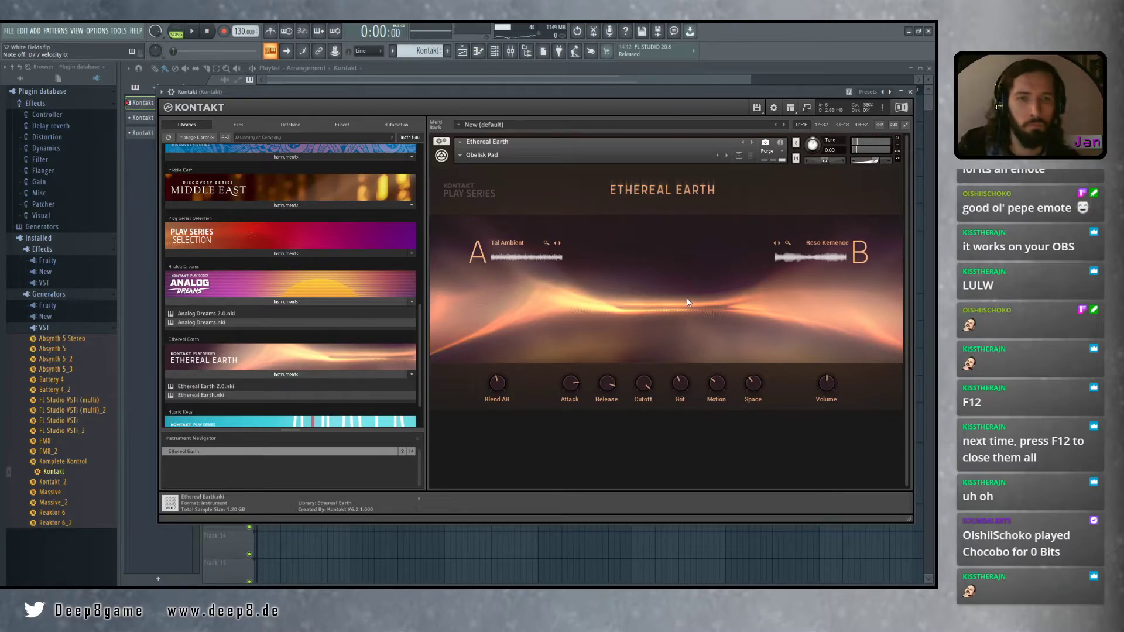
# Close the Kontakt plugin window and bring the clips in the playlist arrangement into view
pyautogui.click(911, 92)
pyautogui.moveTo(546, 325)
pyautogui.mouseDown()
pyautogui.moveTo(653, 317)
pyautogui.moveTo(542, 308)
pyautogui.moveTo(564, 342)
pyautogui.mouseUp()
pyautogui.scroll(-1, 586, 321)
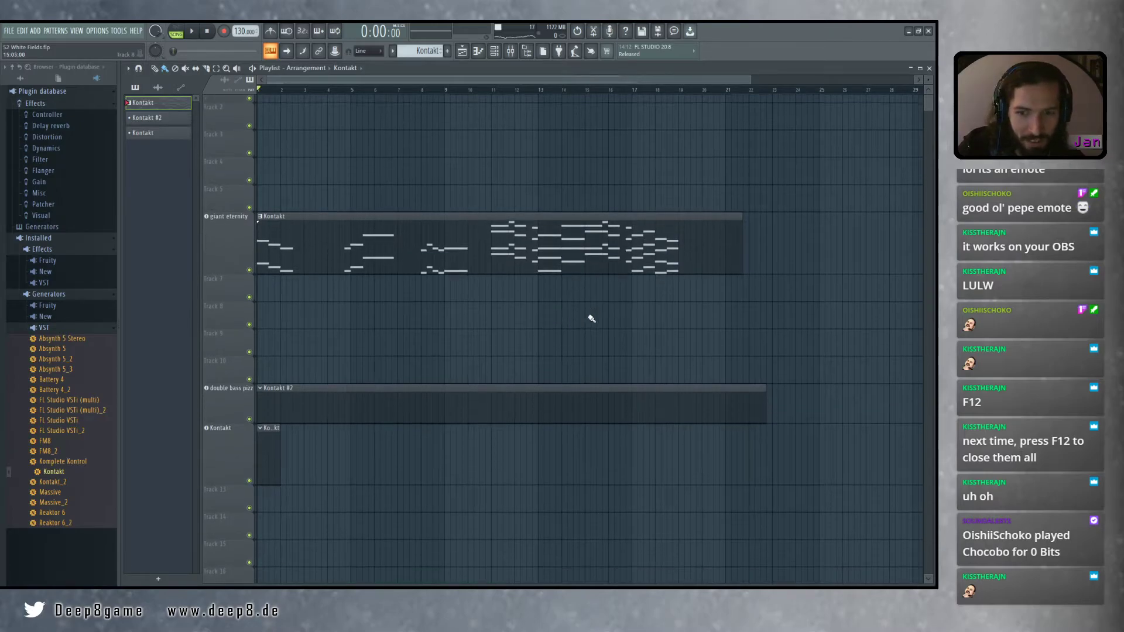
pyautogui.scroll(-2, 419, 314)
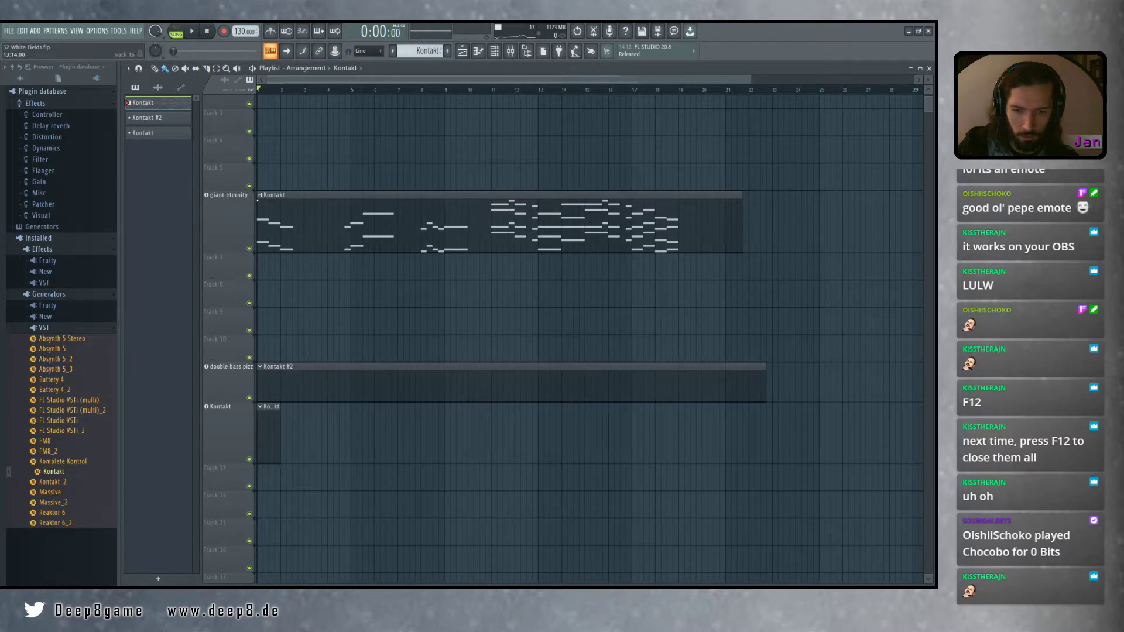
# Switch to Streamlabs OBS and make the partygirls source visible in the DEEP 8 Dev Stream scene
pyautogui.hotkey('alt', 'Tab')
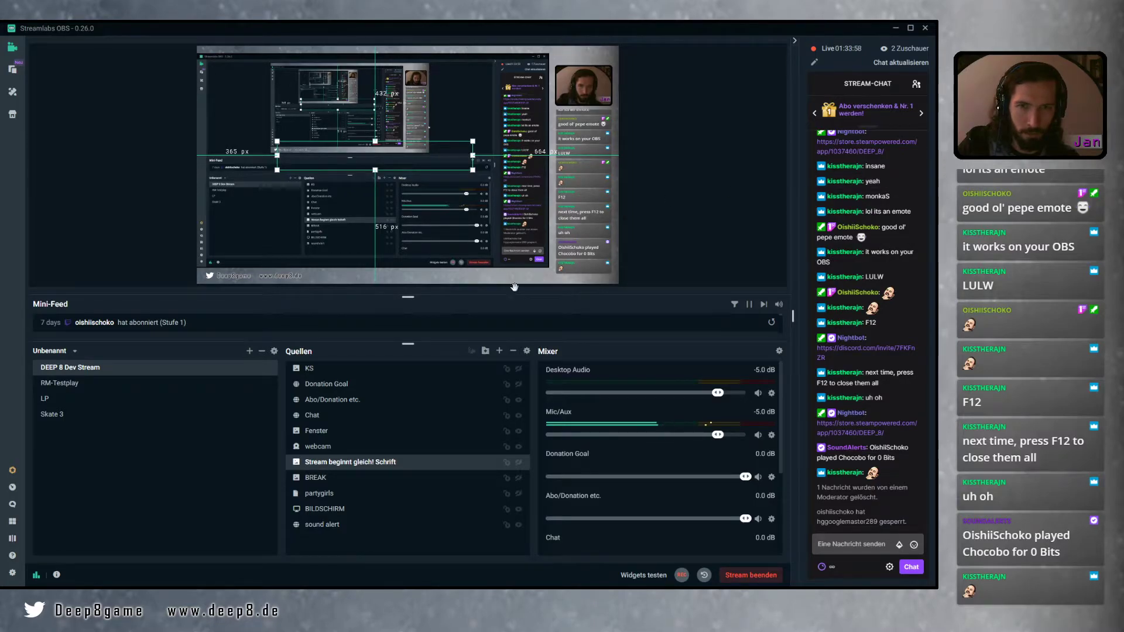
pyautogui.click(519, 494)
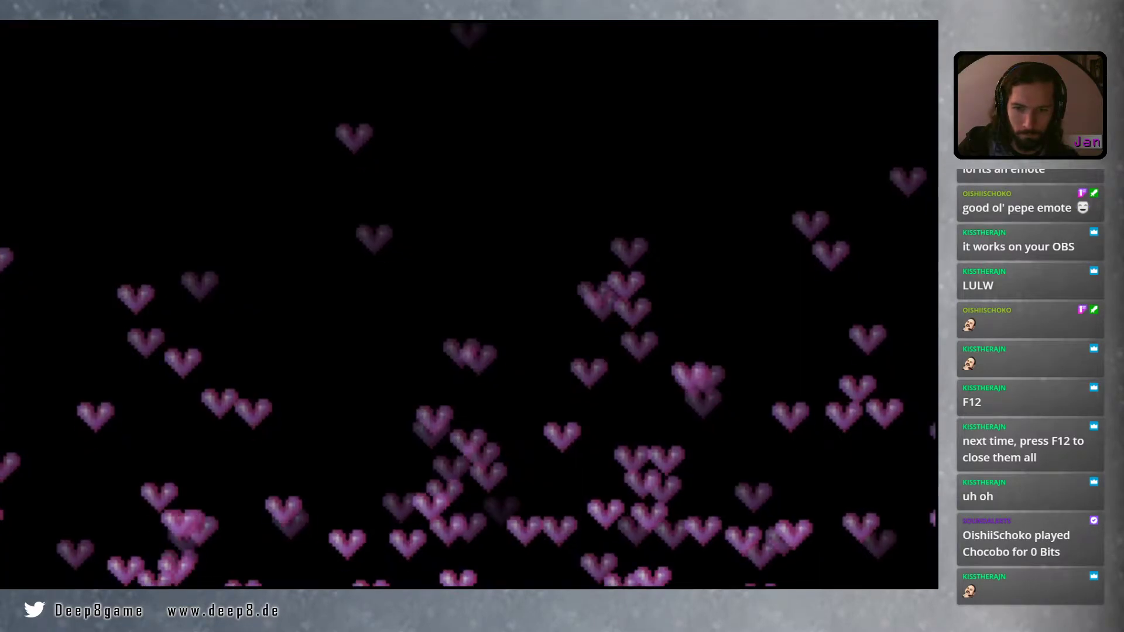
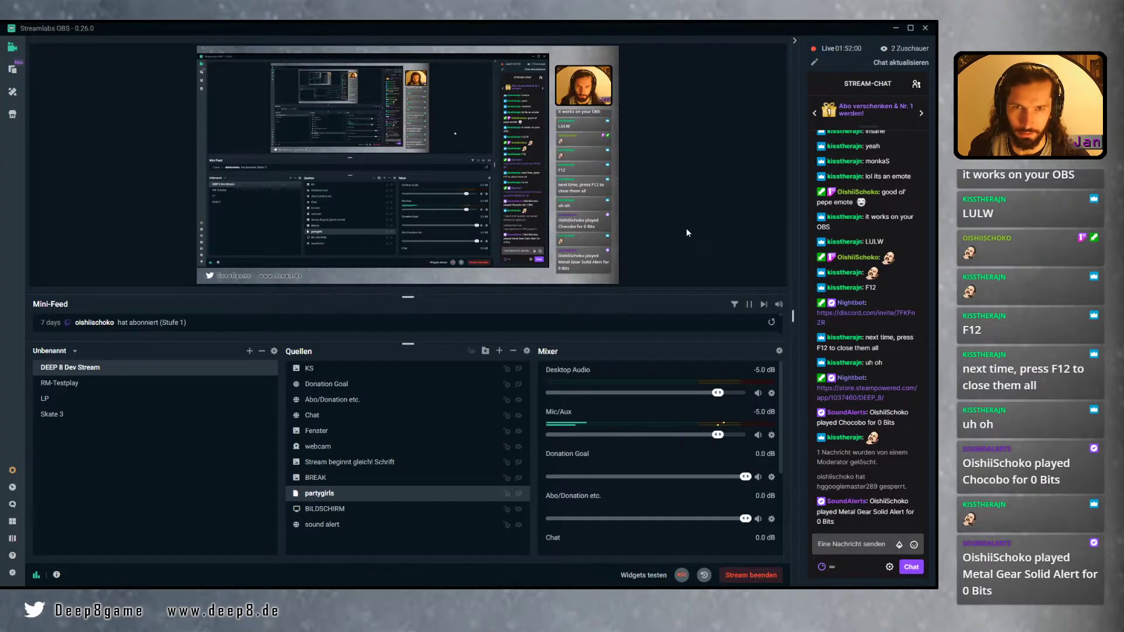
# Switch back to FL Studio and bring the short Kontakt clip below the double bass track into view
pyautogui.click(687, 232)
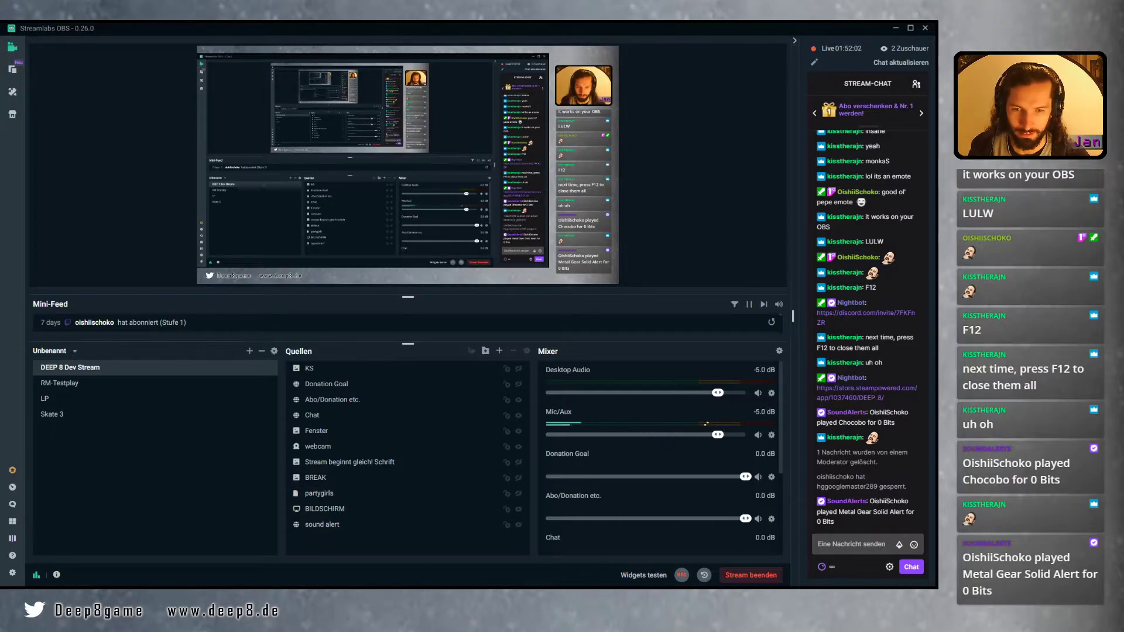
pyautogui.hotkey('alt', 'Tab')
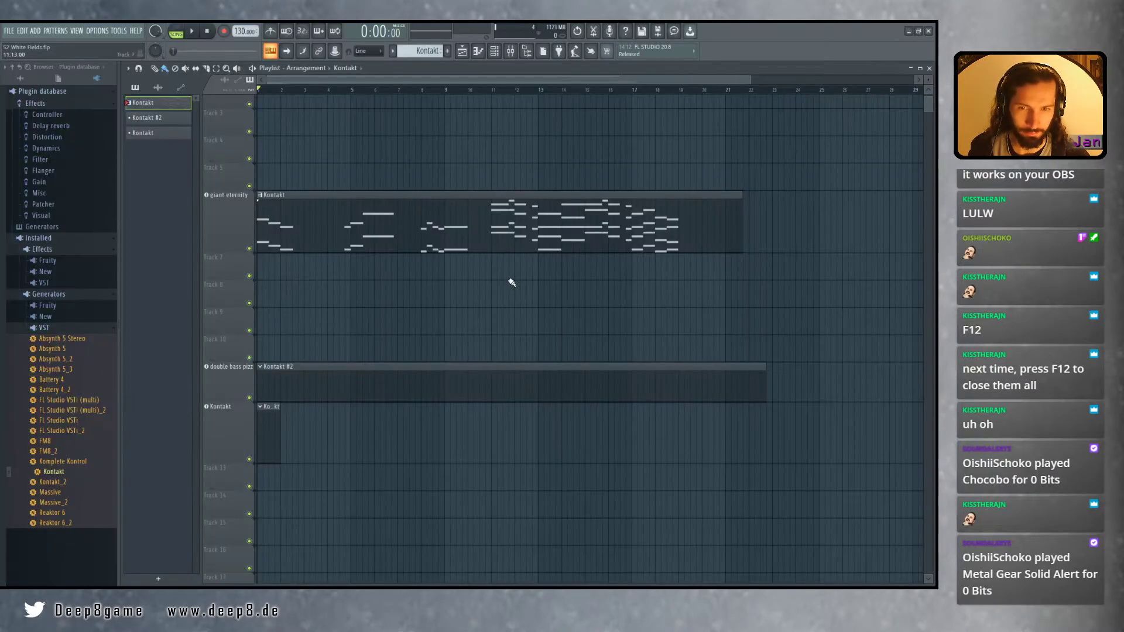
pyautogui.scroll(1, 465, 317)
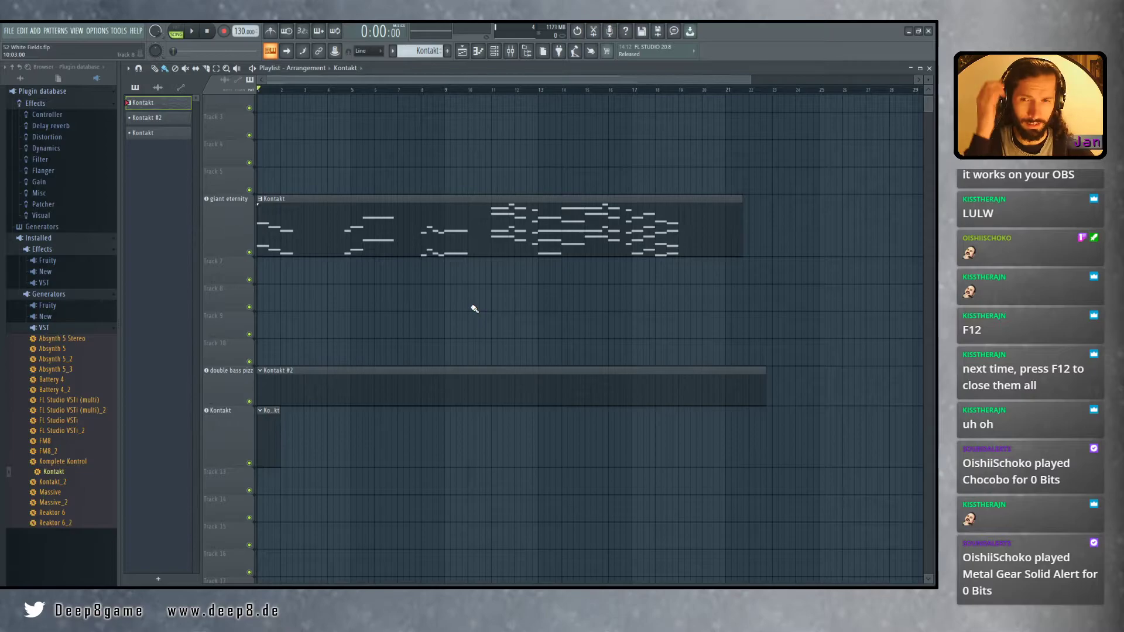
pyautogui.middleClick(458, 307)
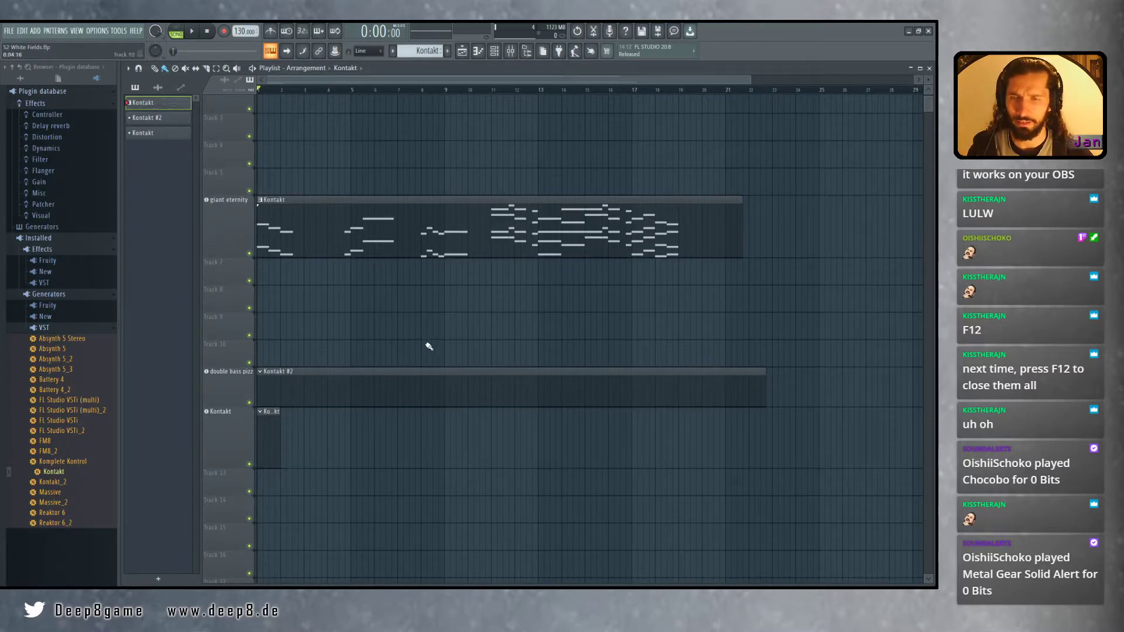
pyautogui.moveTo(427, 345); pyautogui.dragTo(467, 264)
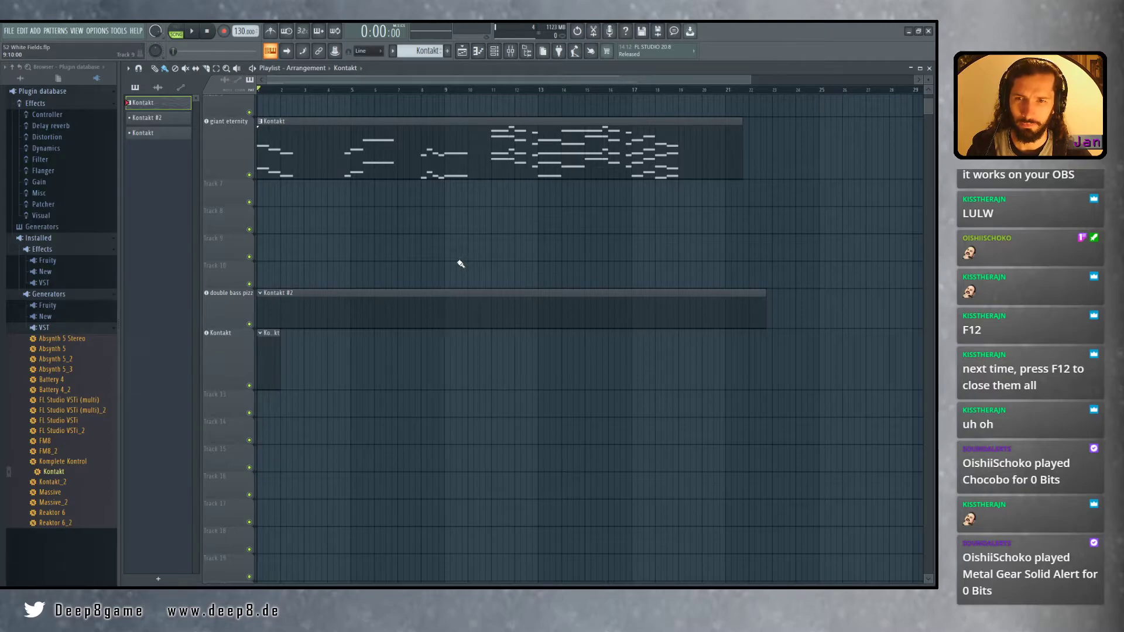
pyautogui.moveTo(429, 255)
pyautogui.mouseDown()
pyautogui.moveTo(458, 342)
pyautogui.moveTo(463, 284)
pyautogui.mouseUp()
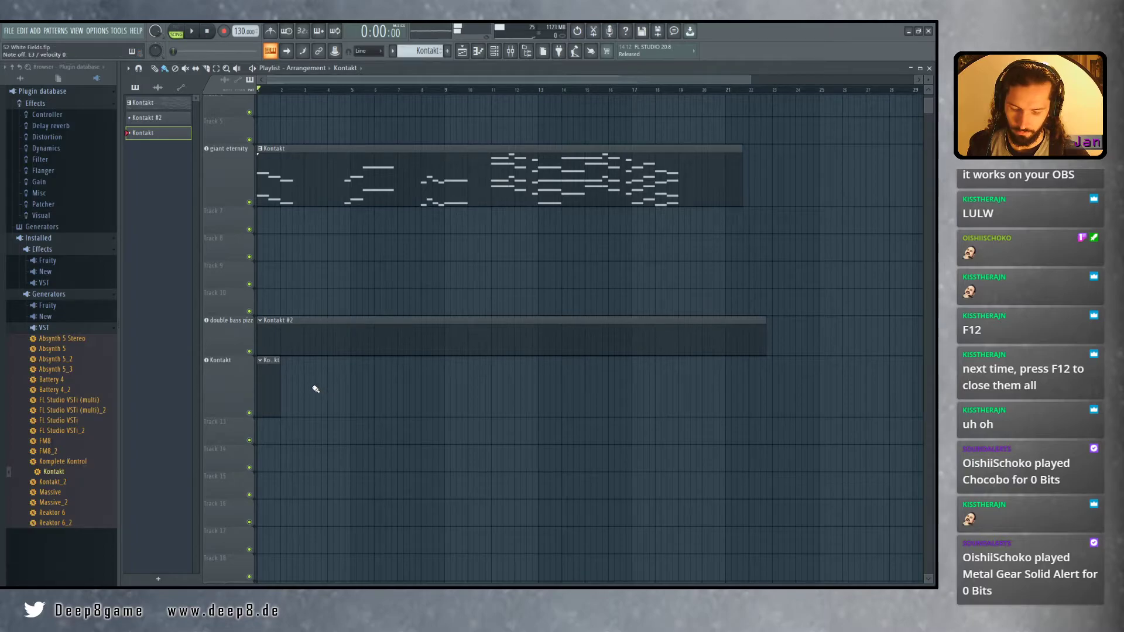
pyautogui.moveTo(317, 389); pyautogui.dragTo(402, 389)
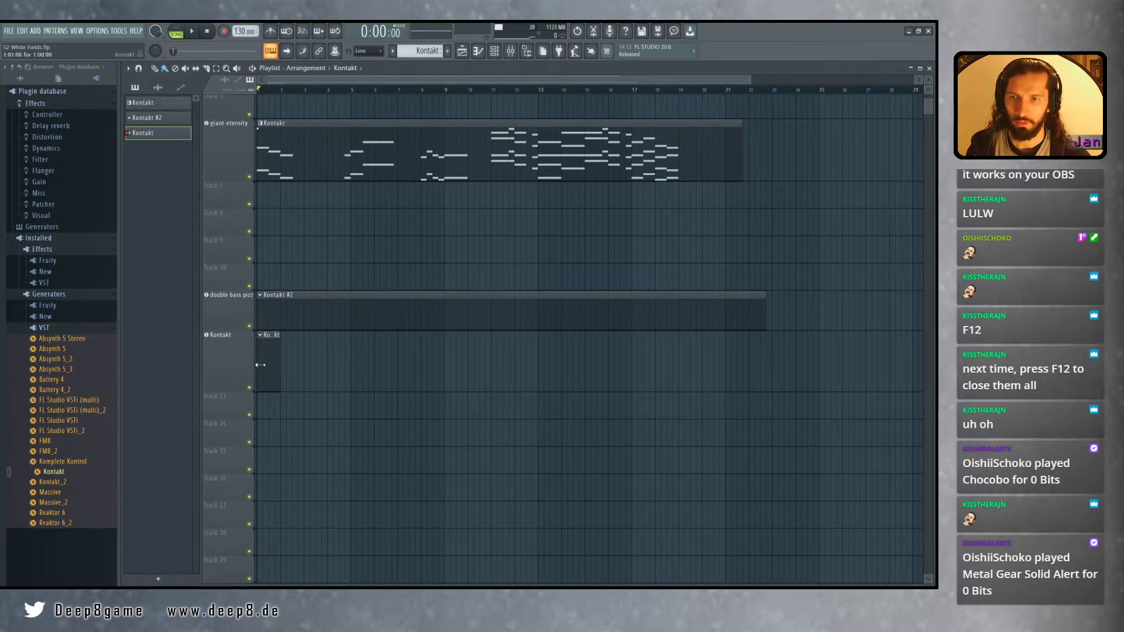
# Open the plugin window of the Kontakt track below the double bass to check its instrument and snapshot, and close it
pyautogui.rightClick(228, 332)
pyautogui.click(217, 356)
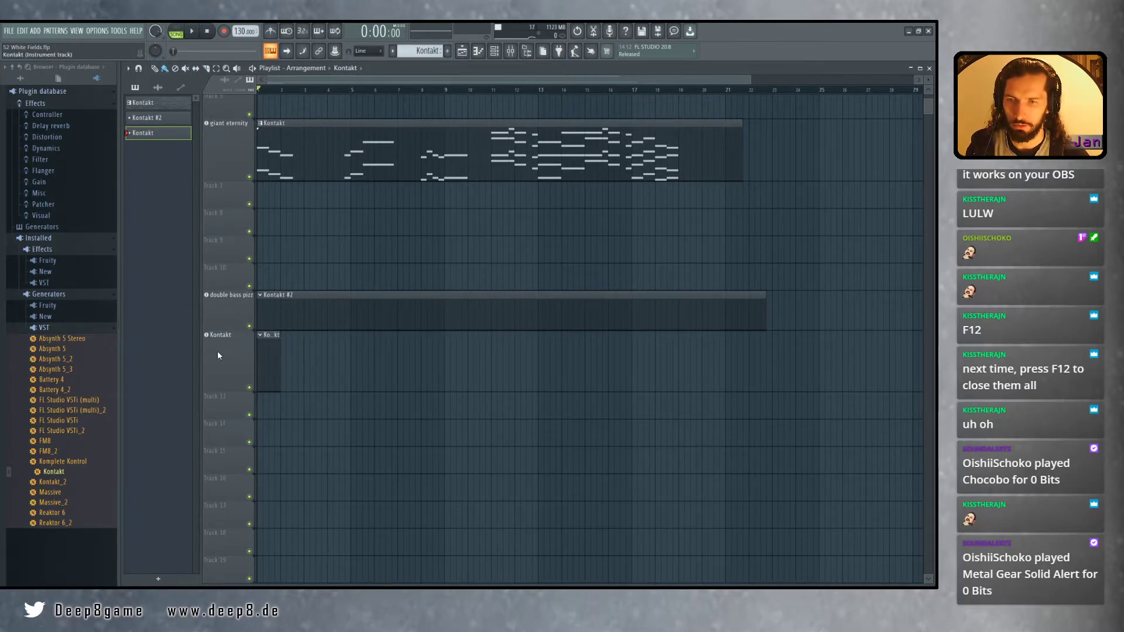
pyautogui.doubleClick(218, 356)
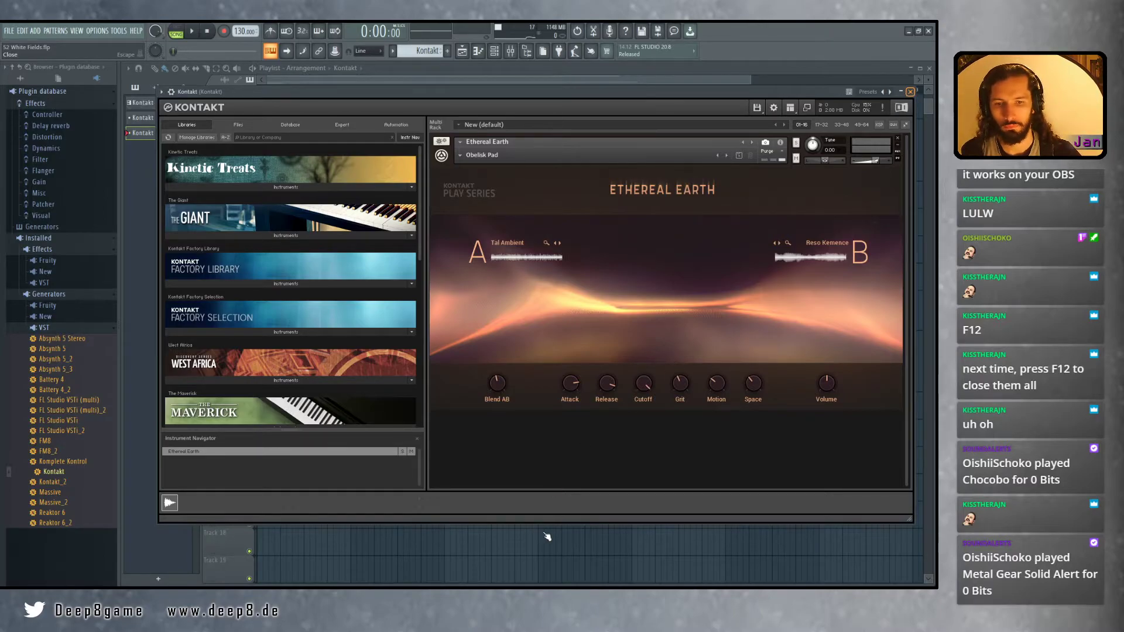
pyautogui.hotkey('alt', 'Tab')
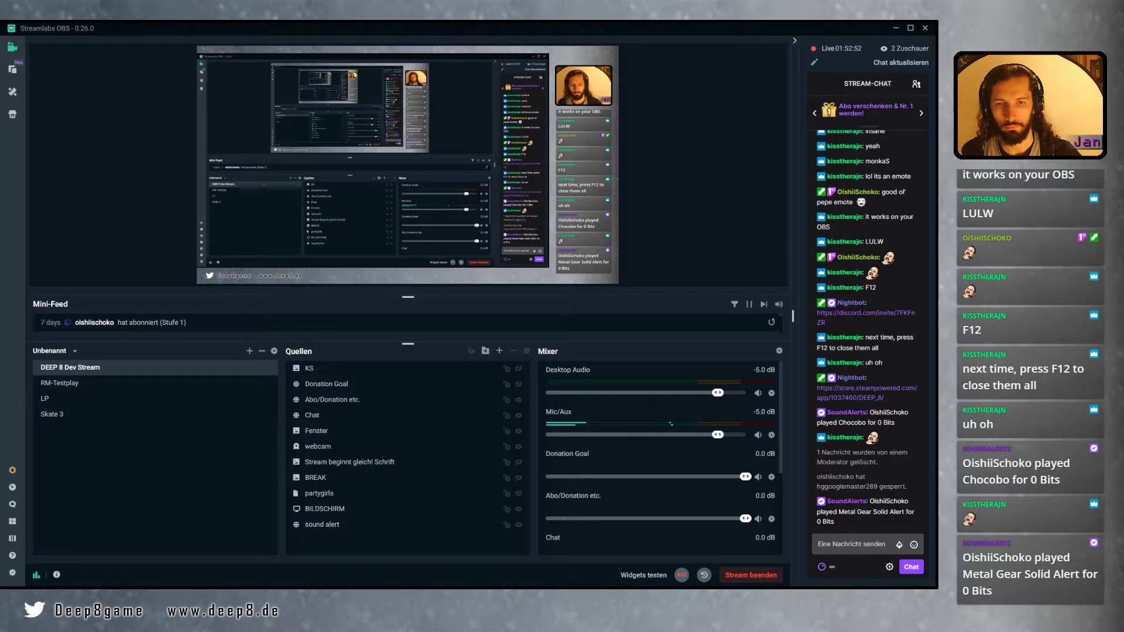
pyautogui.hotkey('alt', 'Tab')
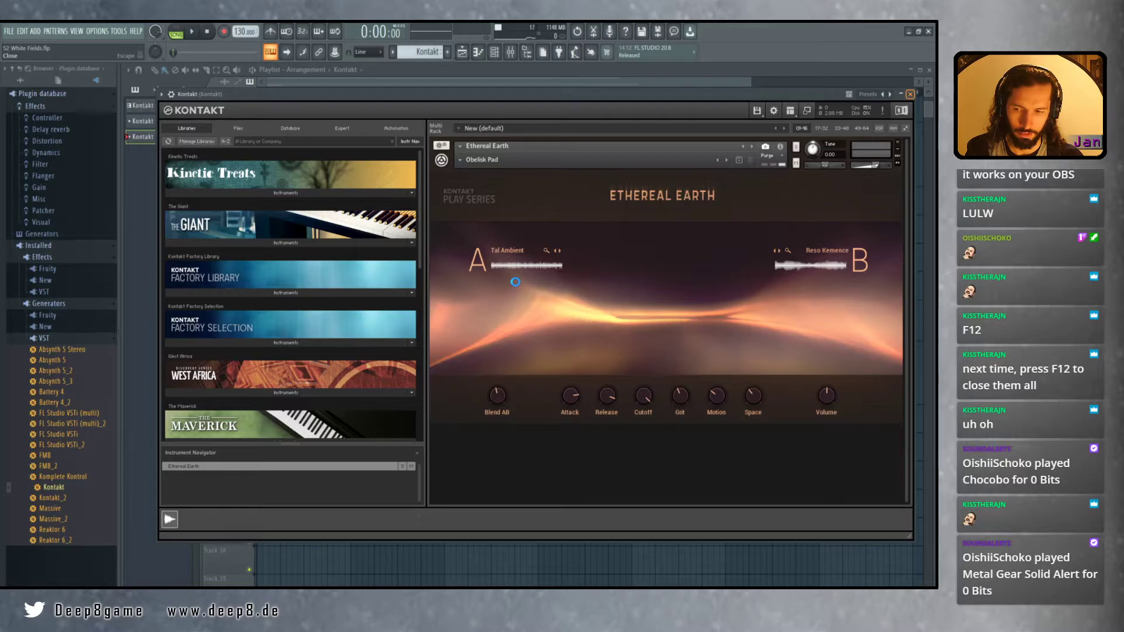
pyautogui.press('F12')
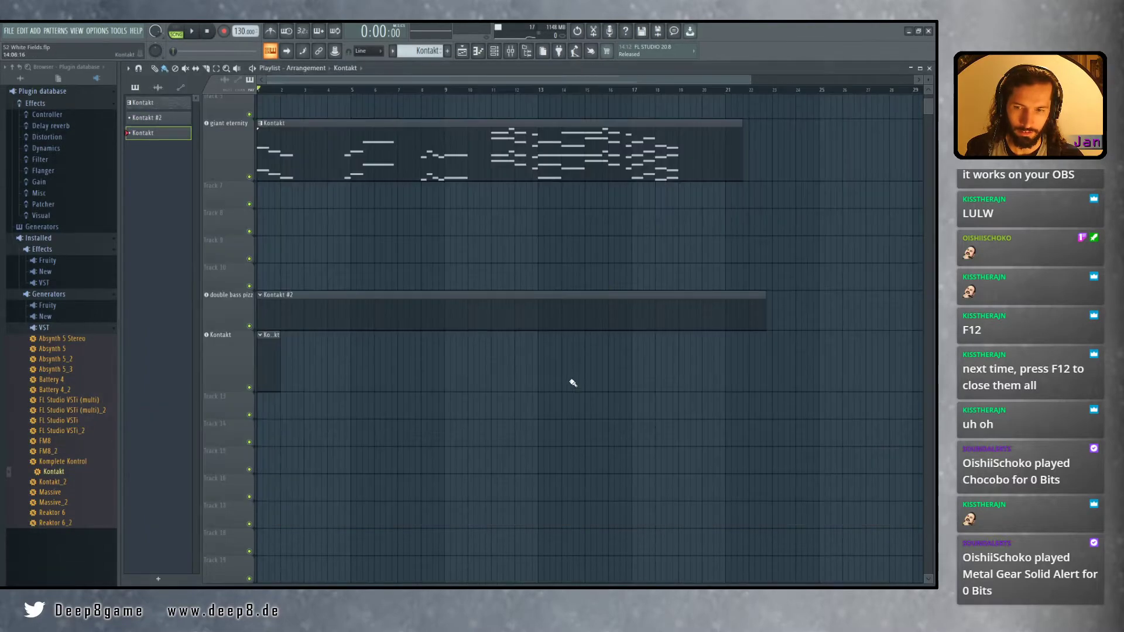
# Extend the empty Kontakt clip below the double bass track to the end of the giant eternity clip
pyautogui.scroll(1, 427, 353)
pyautogui.moveTo(281, 337); pyautogui.dragTo(774, 338)
pyautogui.moveTo(750, 344); pyautogui.dragTo(739, 346)
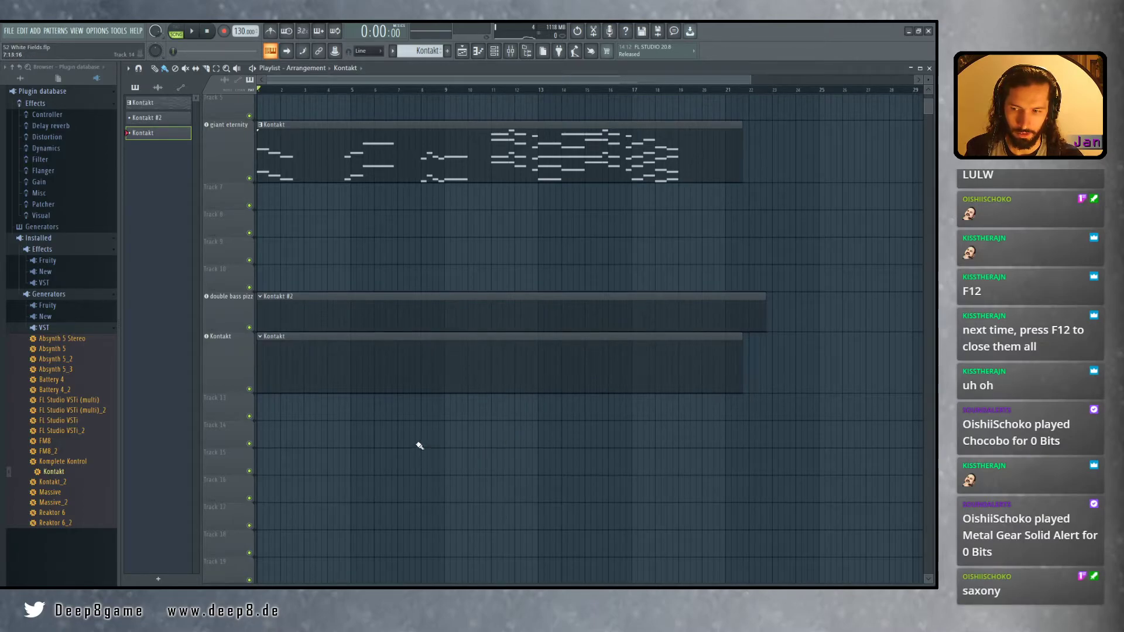
# Rename the Kontakt track below the double bass as EE Obelisk Pad
pyautogui.scroll(1, 417, 450)
pyautogui.rightClick(237, 387)
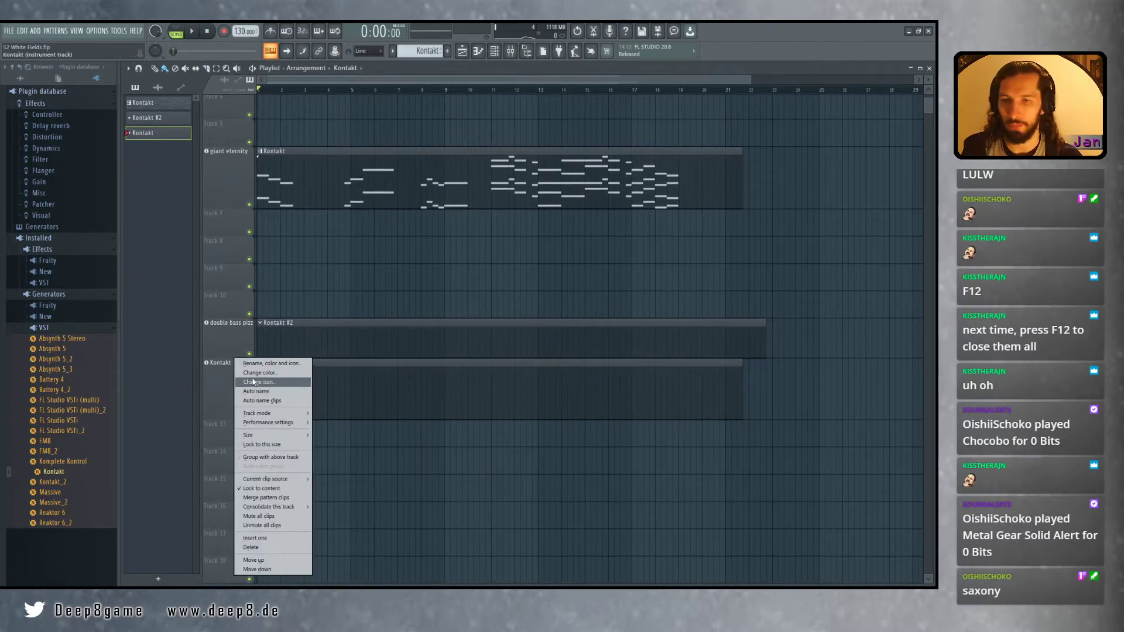
pyautogui.click(287, 365)
pyautogui.write('EE')
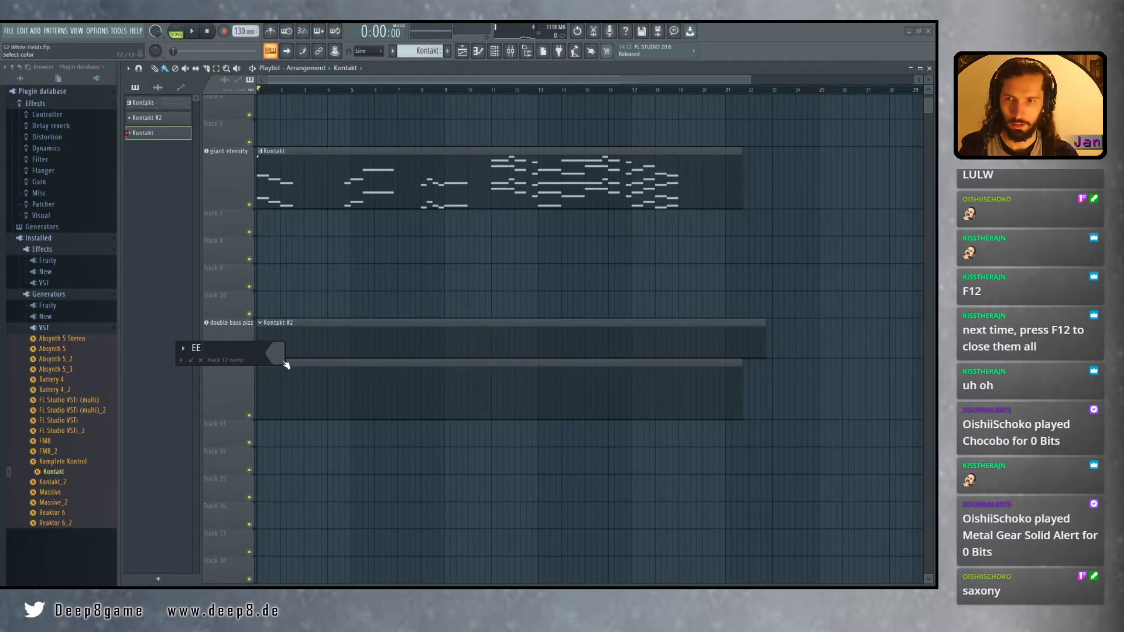
pyautogui.write(' O')
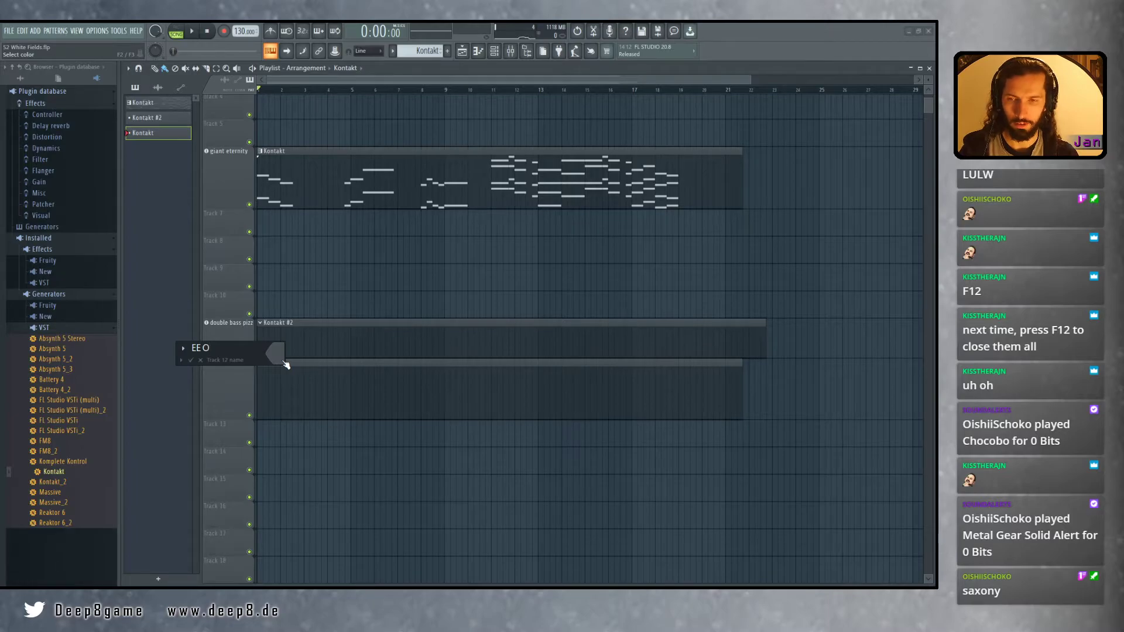
pyautogui.write('belisk')
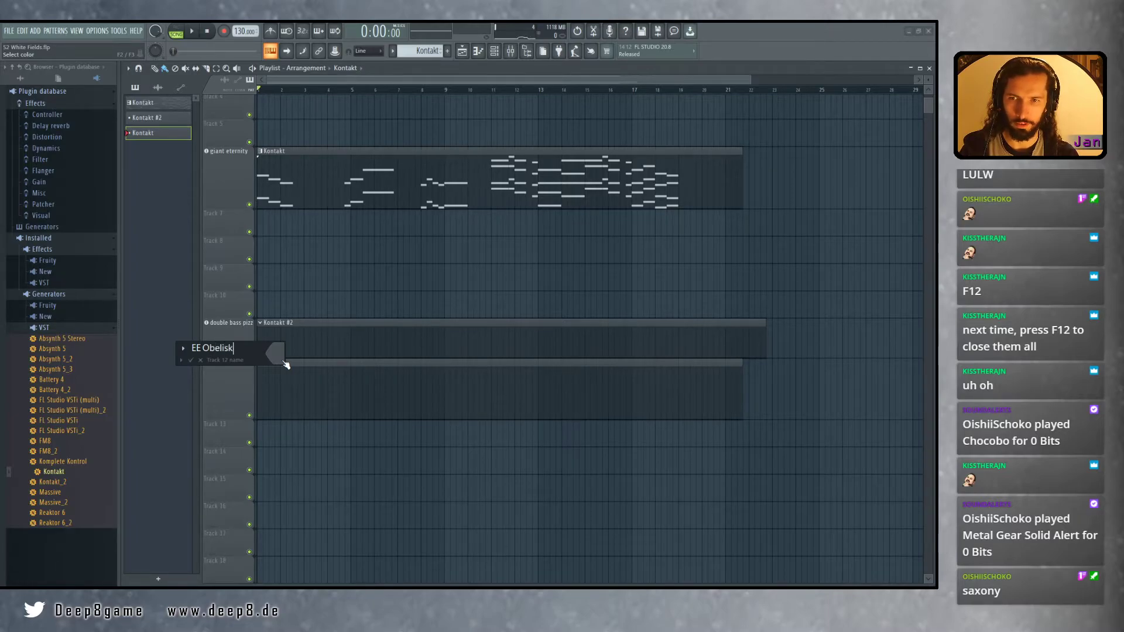
pyautogui.write(' Pad')
pyautogui.press('Return')
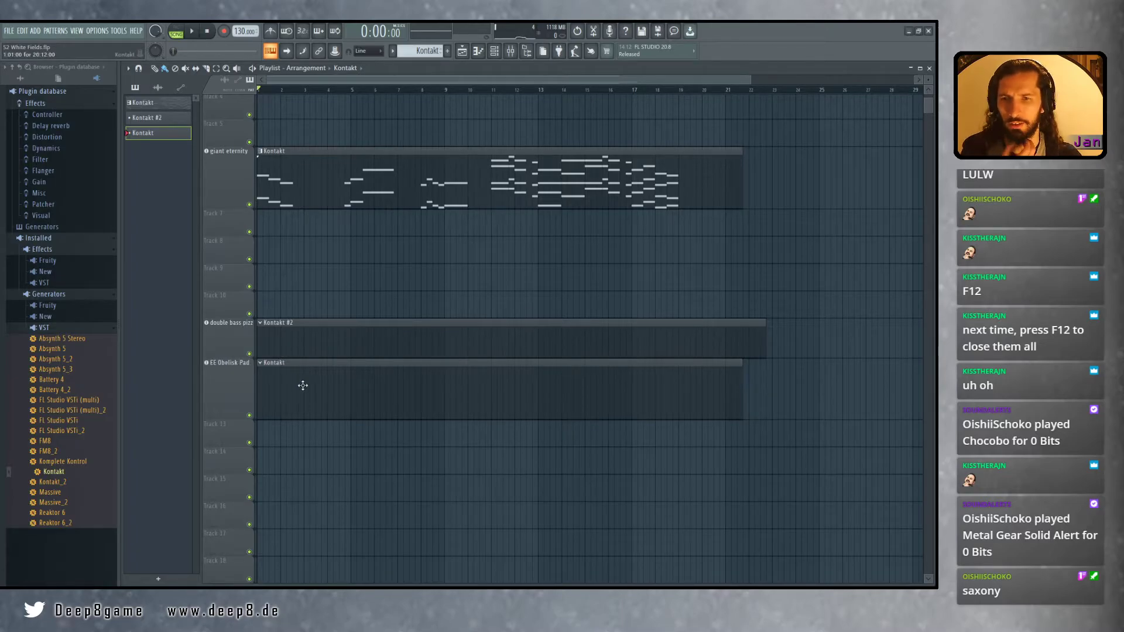
# Shorten the EE Obelisk Pad track's clip to four bars
pyautogui.moveTo(744, 365); pyautogui.dragTo(423, 373)
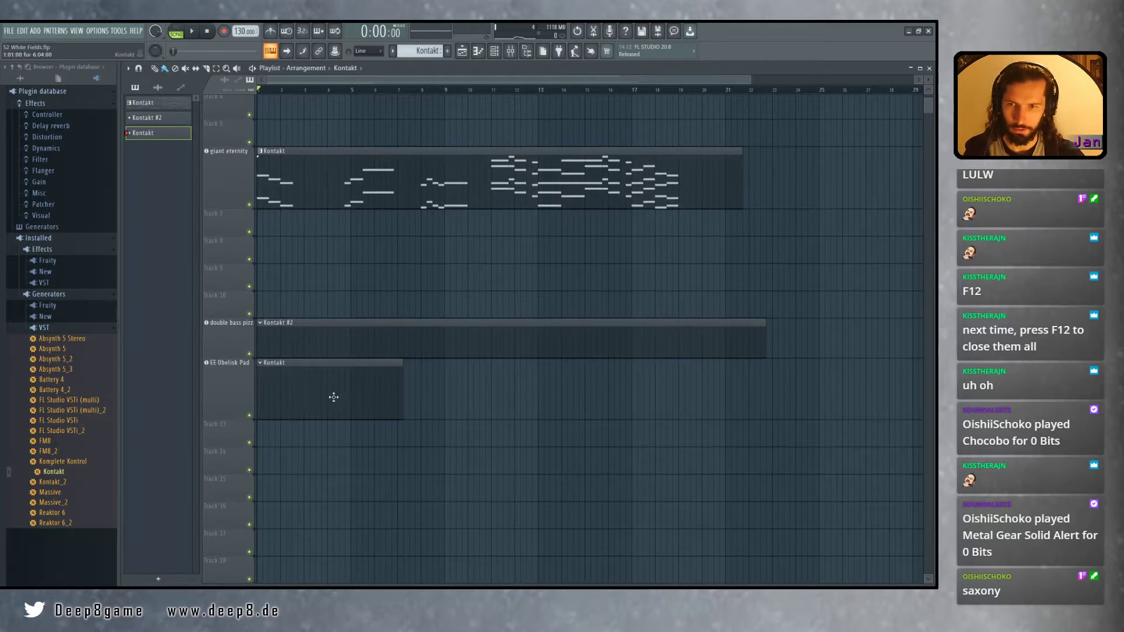
pyautogui.scroll(5, 333, 395)
pyautogui.rightClick(239, 361)
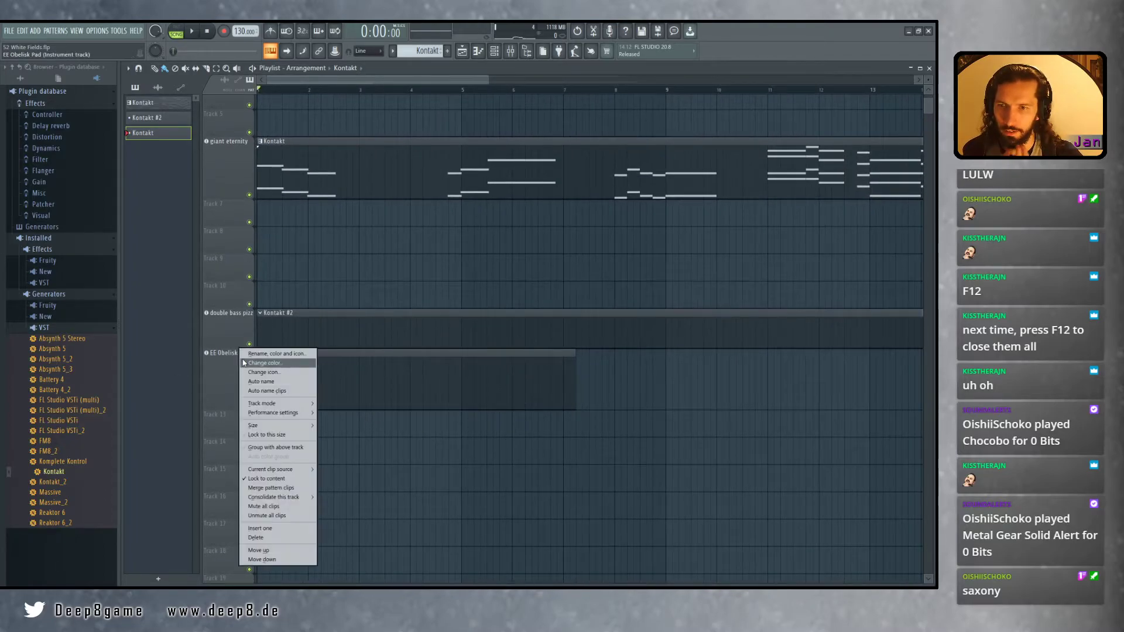
pyautogui.click(432, 363)
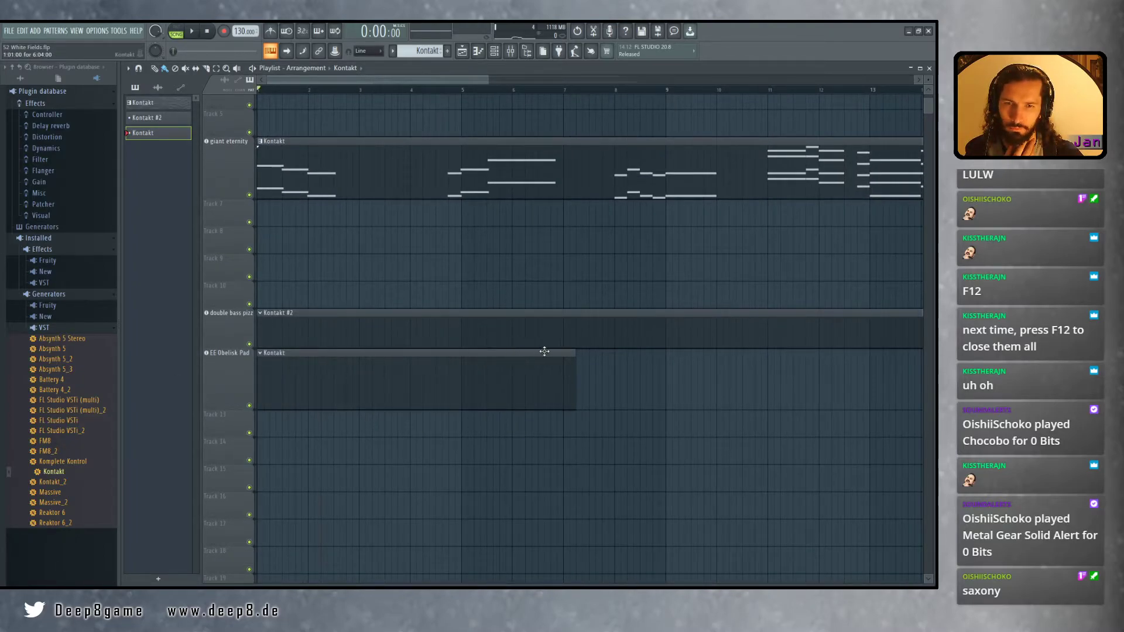
pyautogui.moveTo(575, 354); pyautogui.dragTo(455, 364)
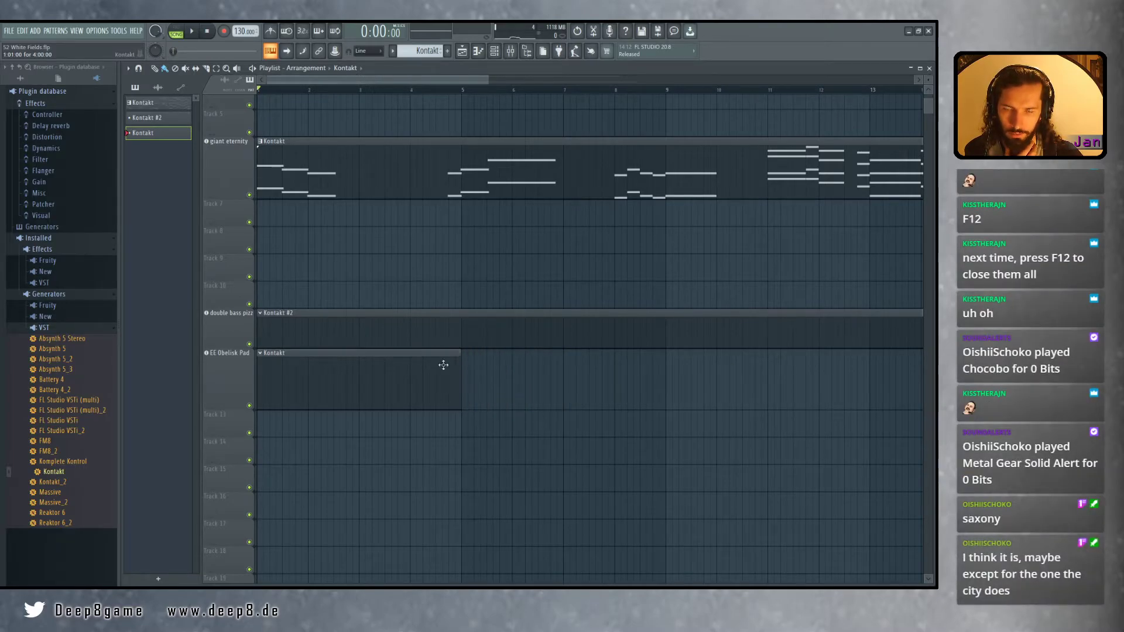
pyautogui.middleClick(455, 446)
pyautogui.scroll(1, 329, 424)
pyautogui.scroll(2, 329, 424)
pyautogui.middleClick(329, 424)
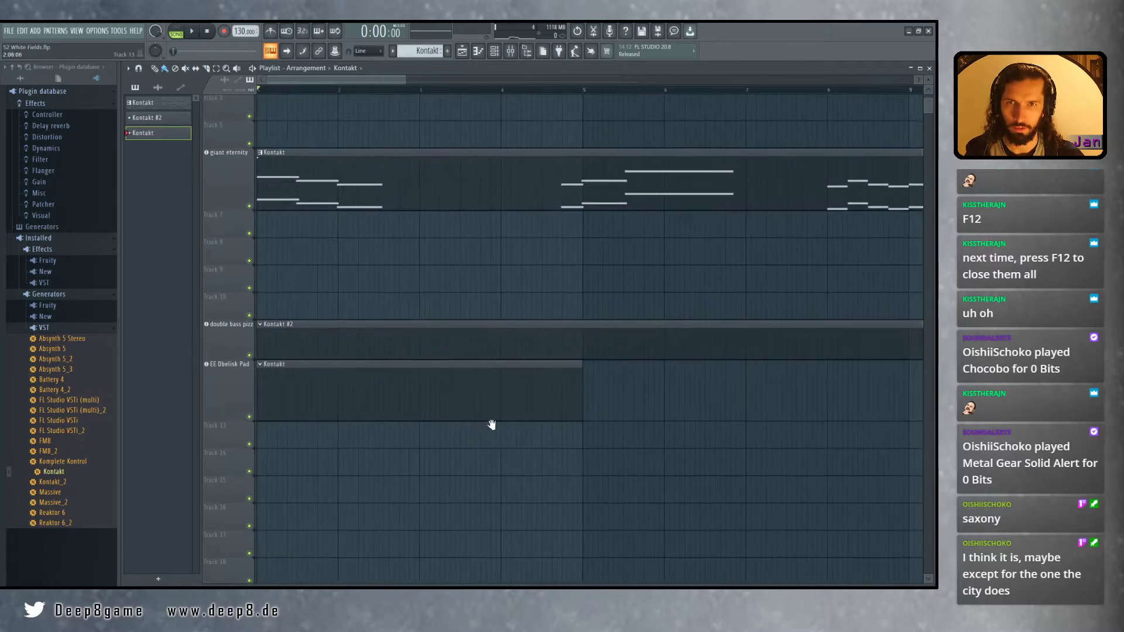
# Play back the opening of the arrangement and compare the giant eternity notes with the empty EE Obelisk Pad clip
pyautogui.press('space')
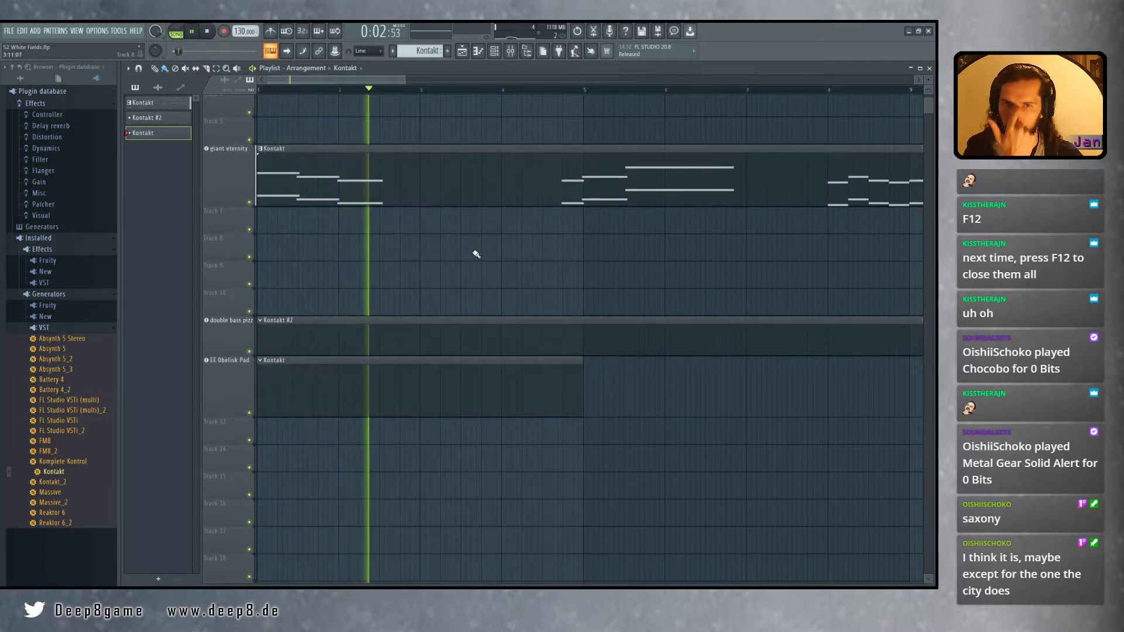
pyautogui.press('space')
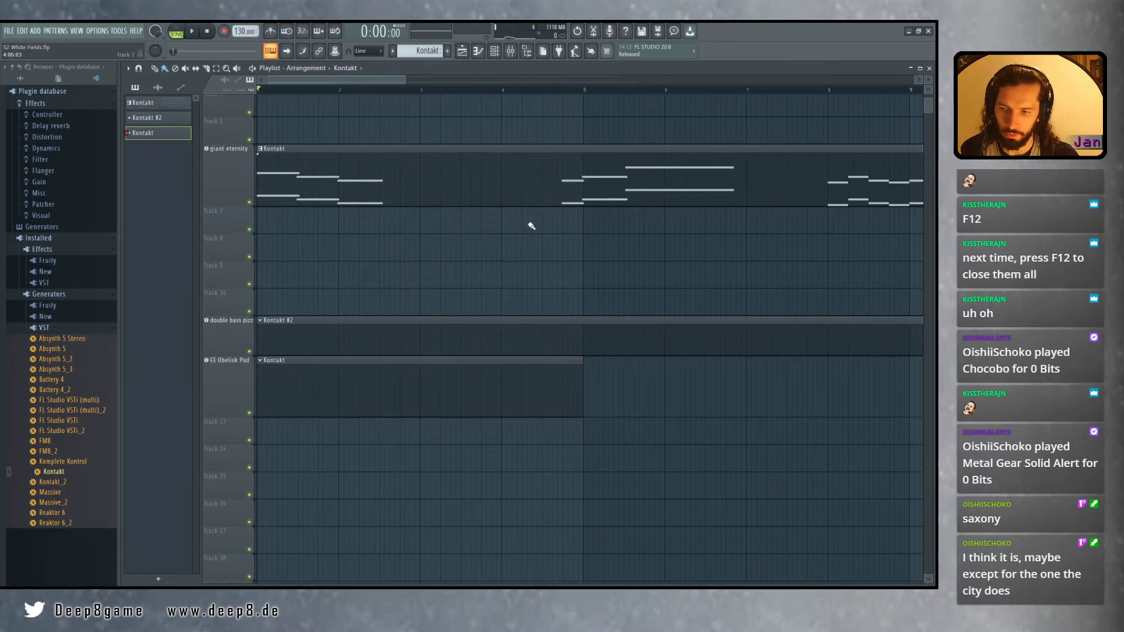
pyautogui.scroll(-3, 445, 410)
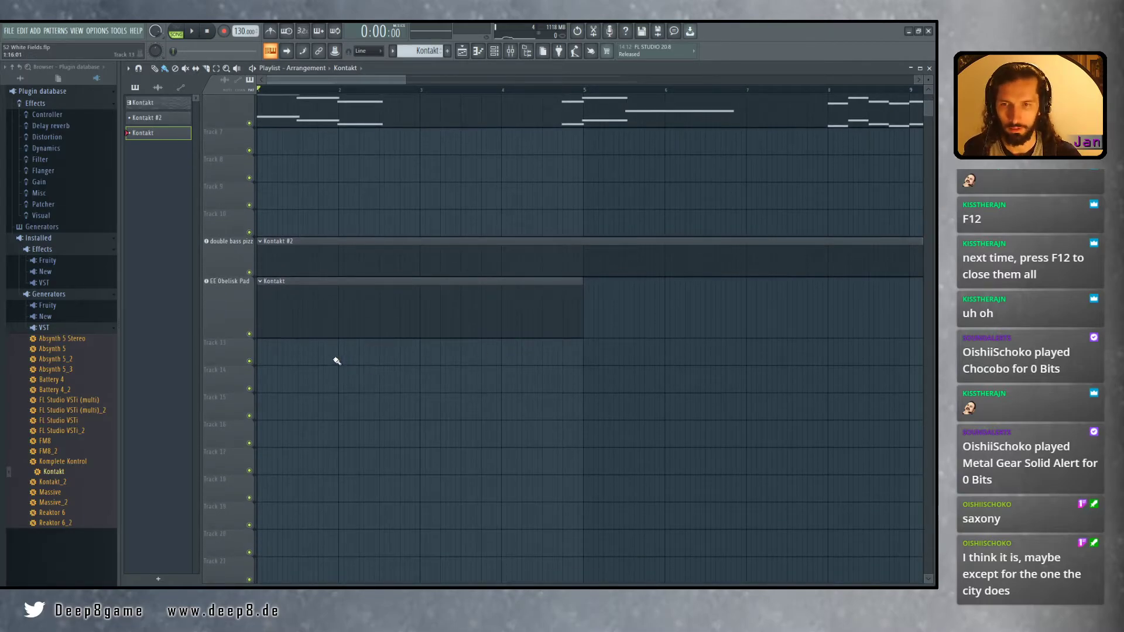
pyautogui.scroll(1, 333, 360)
pyautogui.scroll(2, 441, 386)
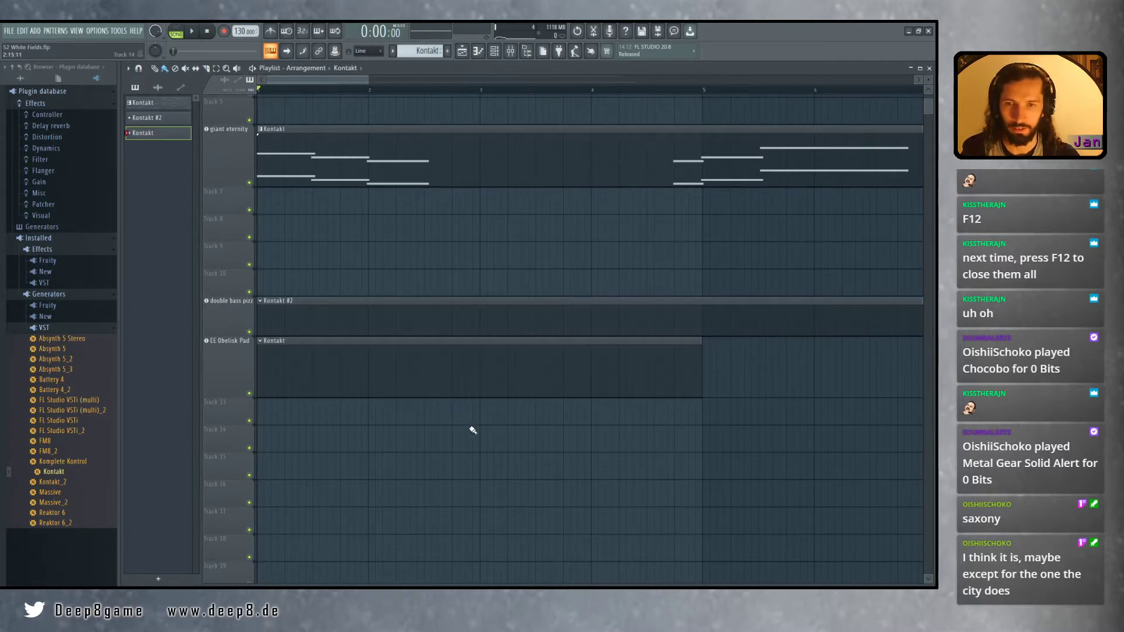
pyautogui.moveTo(484, 431); pyautogui.dragTo(484, 434)
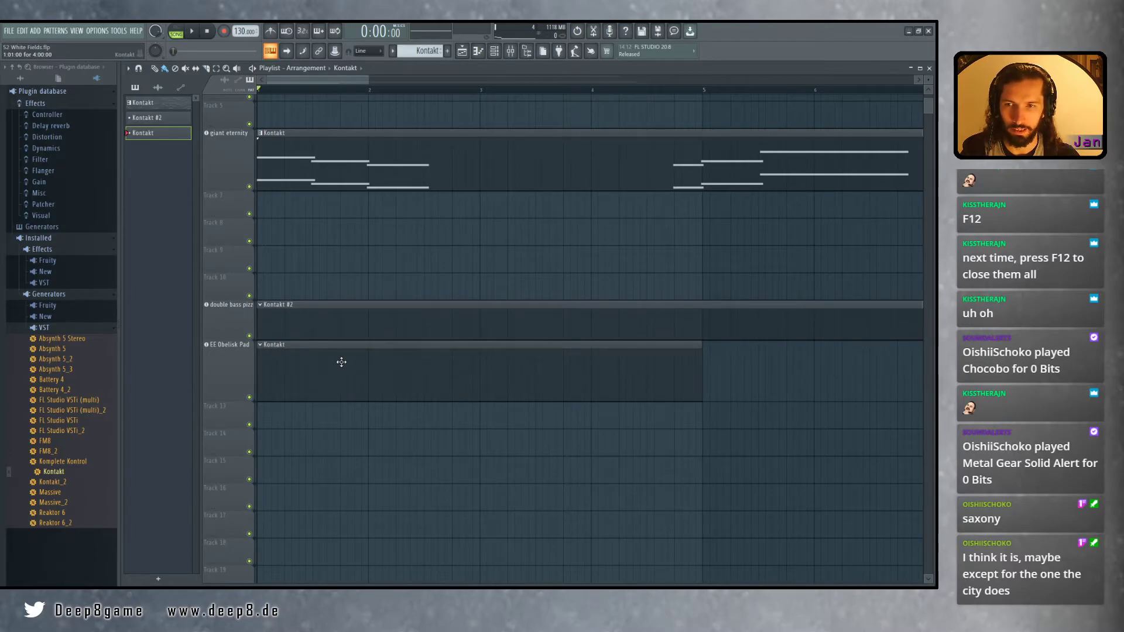
pyautogui.moveTo(378, 413); pyautogui.dragTo(378, 415)
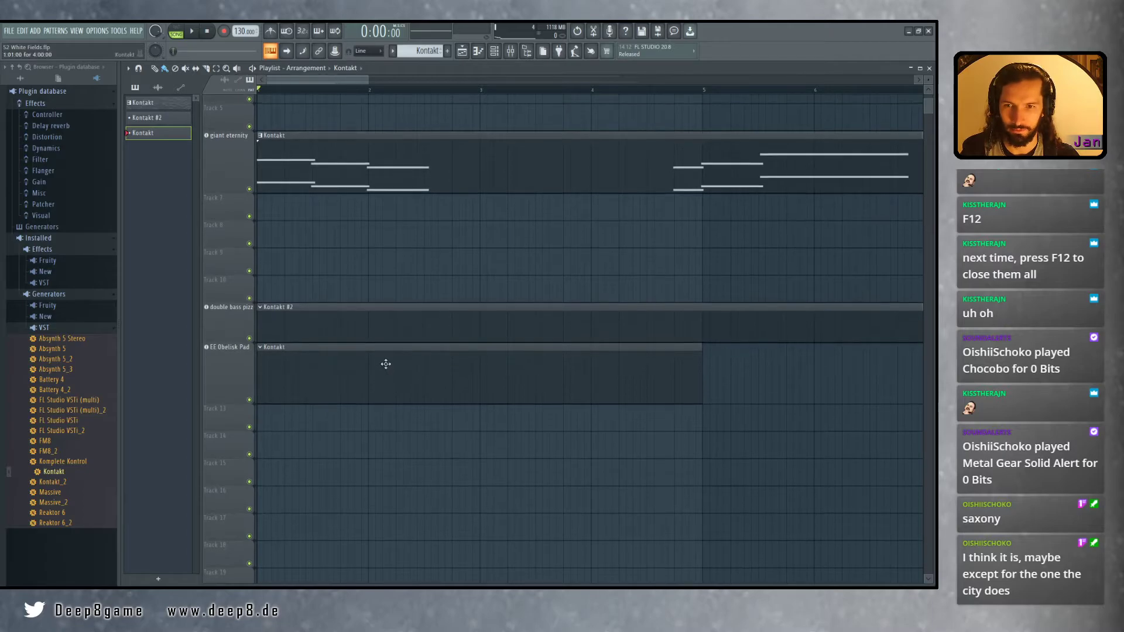
# Open the EE Obelisk Pad clip in the piano roll and place a one-bar E3 note at its start
pyautogui.doubleClick(386, 366)
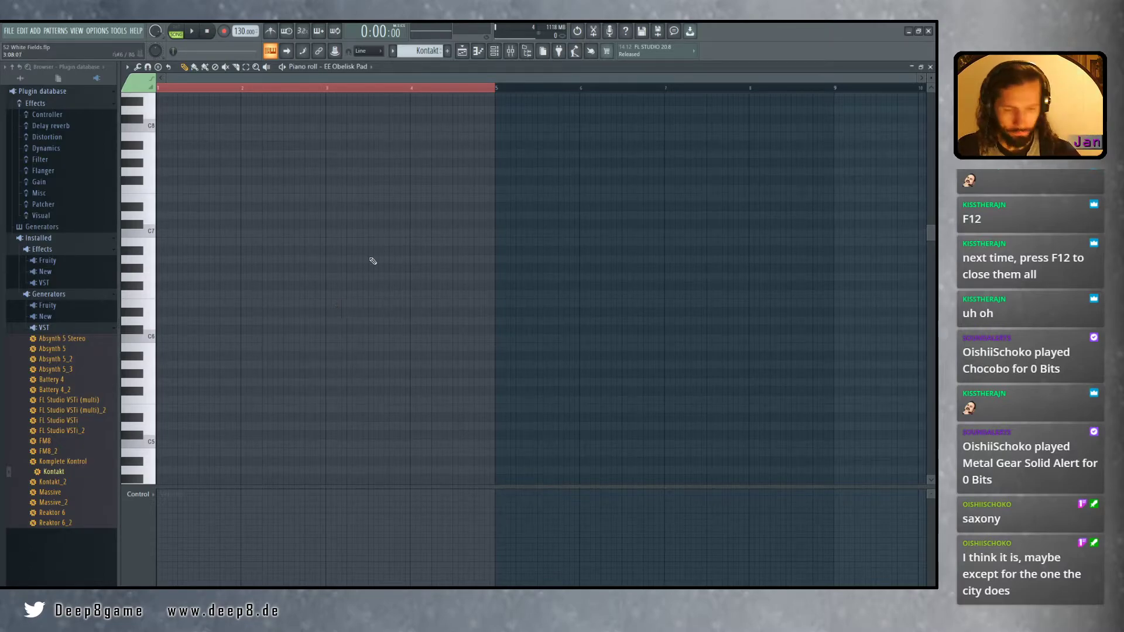
pyautogui.scroll(1, 312, 312)
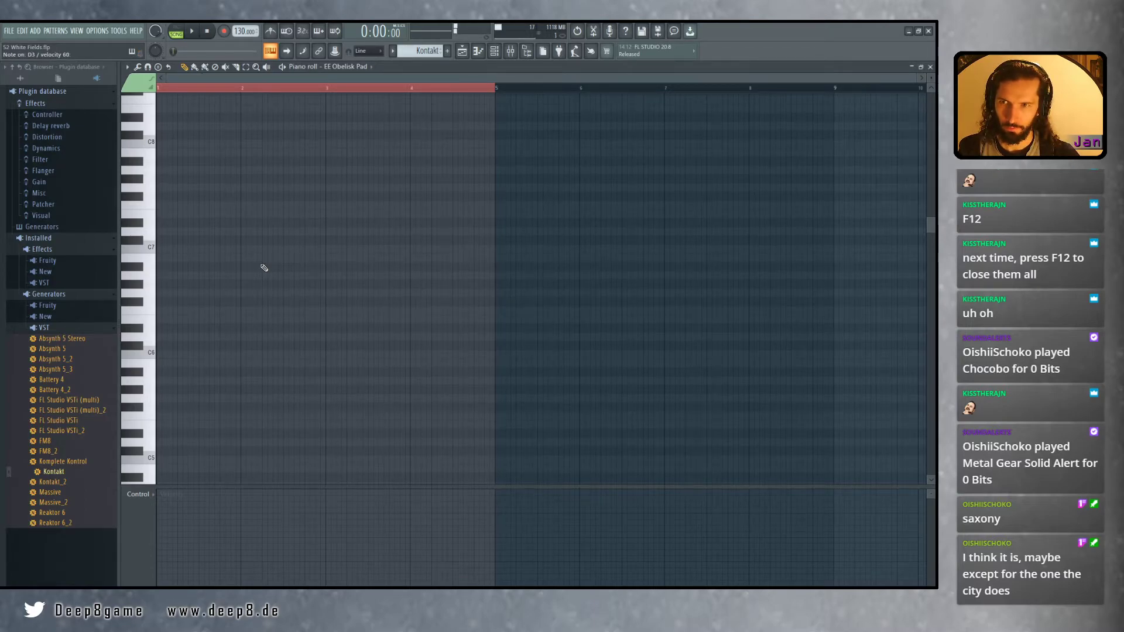
pyautogui.scroll(-10, 359, 385)
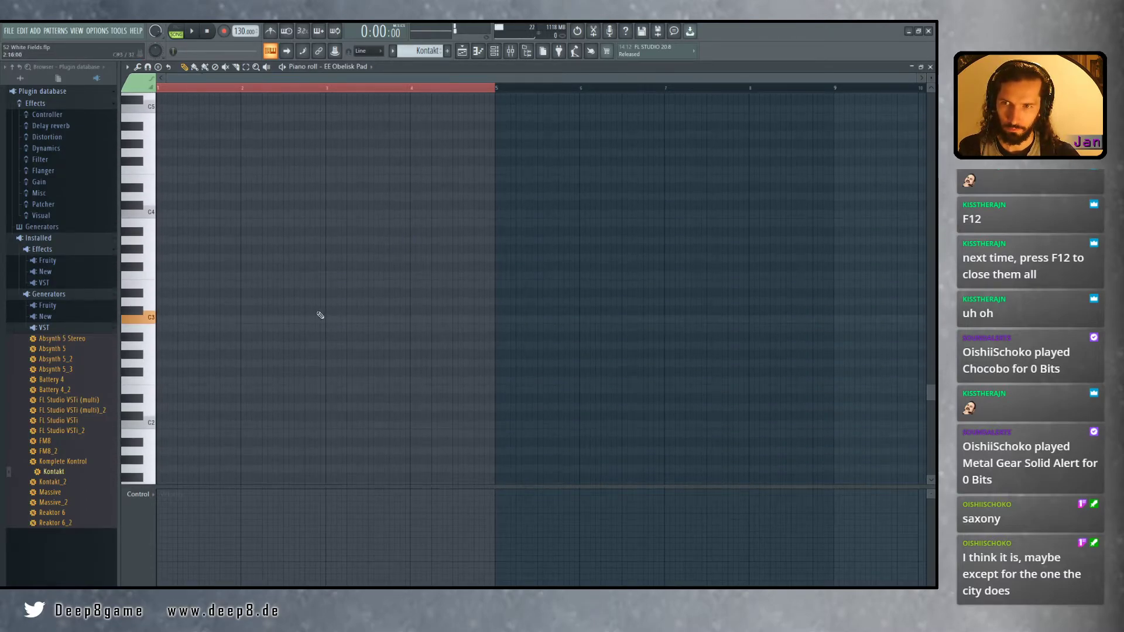
pyautogui.click(161, 319)
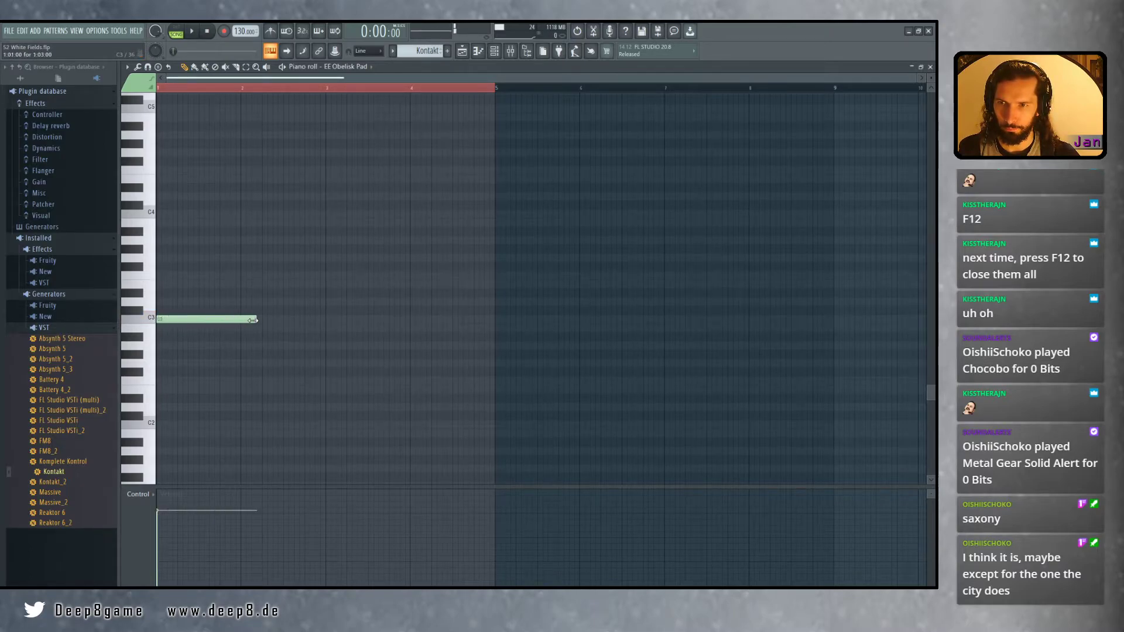
pyautogui.click(224, 319)
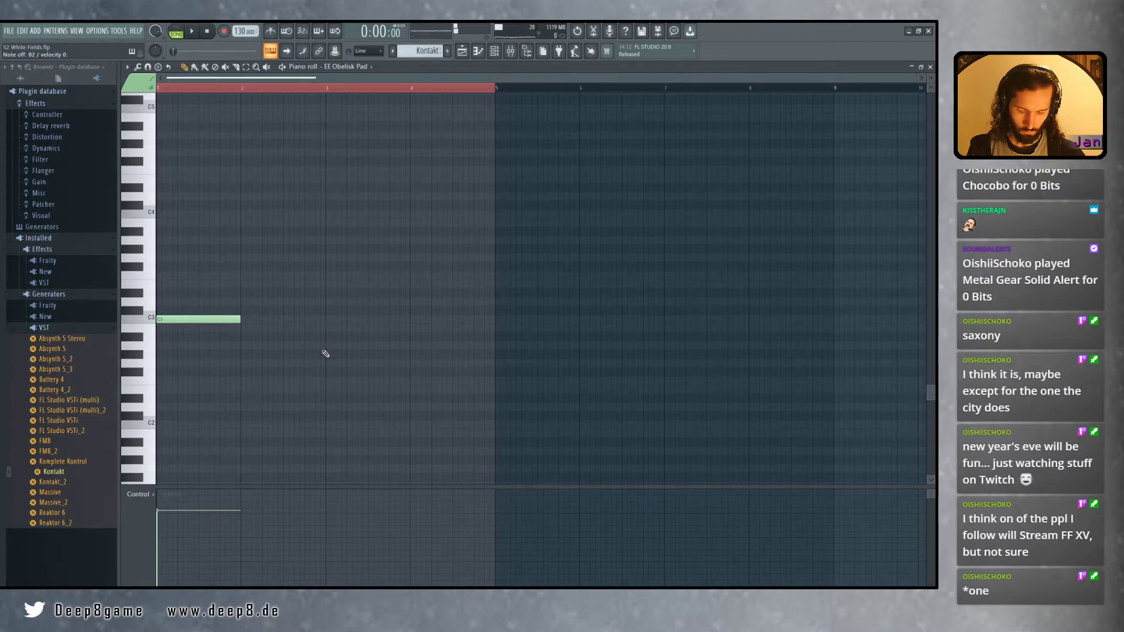
pyautogui.moveTo(198, 321); pyautogui.dragTo(198, 281)
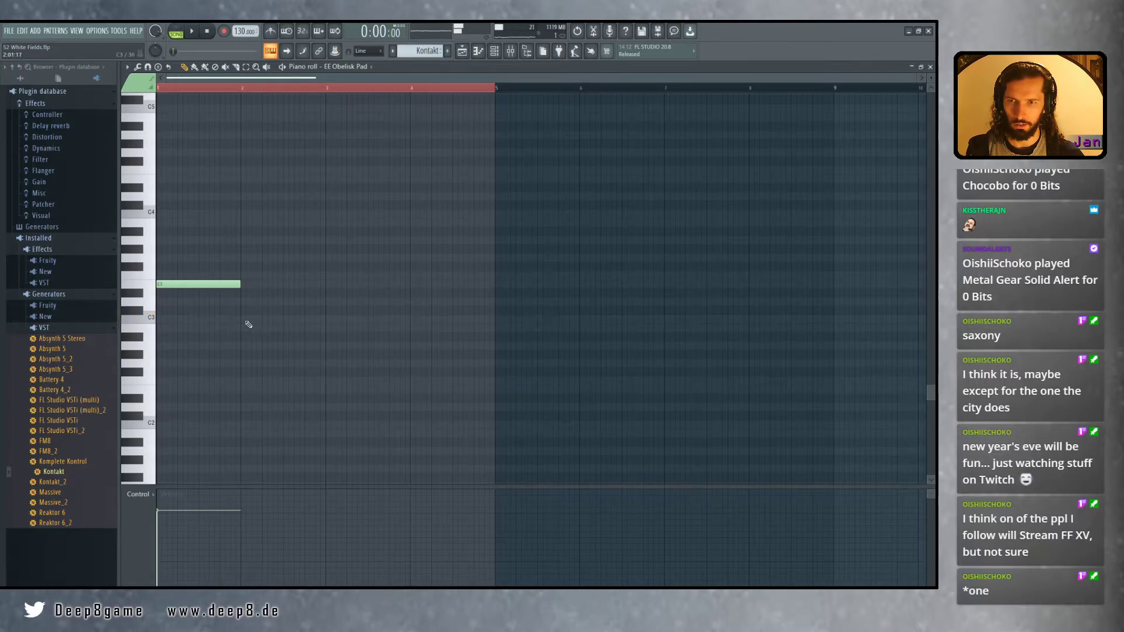
# Add a one-bar C3 note in bar 2 and a one-bar B2 note in bar 3, and play the clip
pyautogui.click(249, 323)
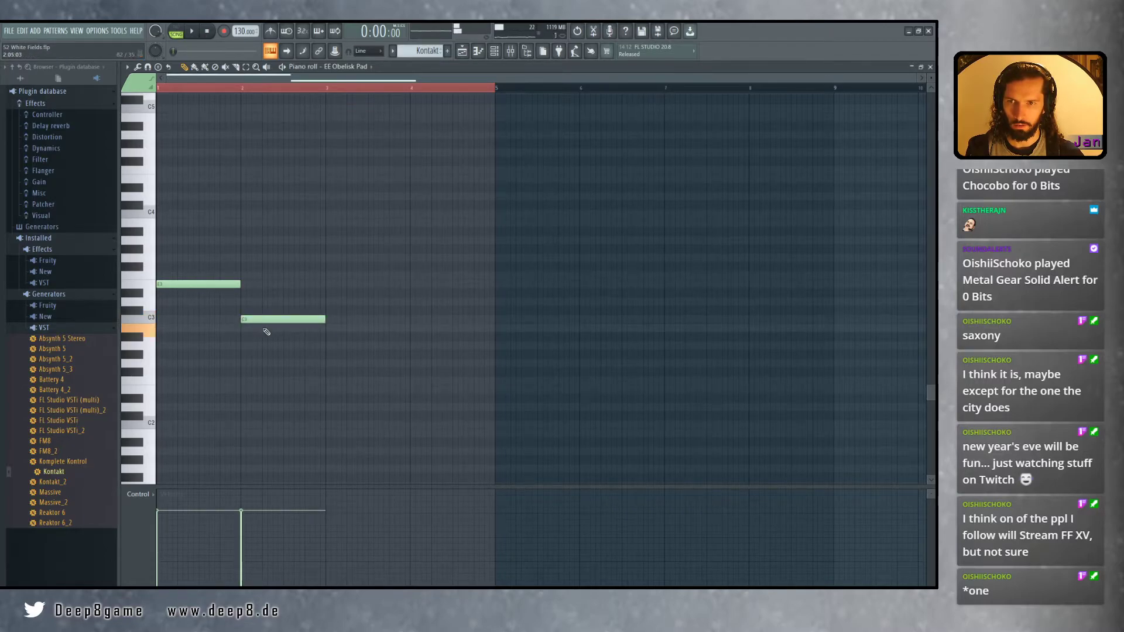
pyautogui.click(365, 328)
pyautogui.moveTo(359, 328); pyautogui.dragTo(355, 329)
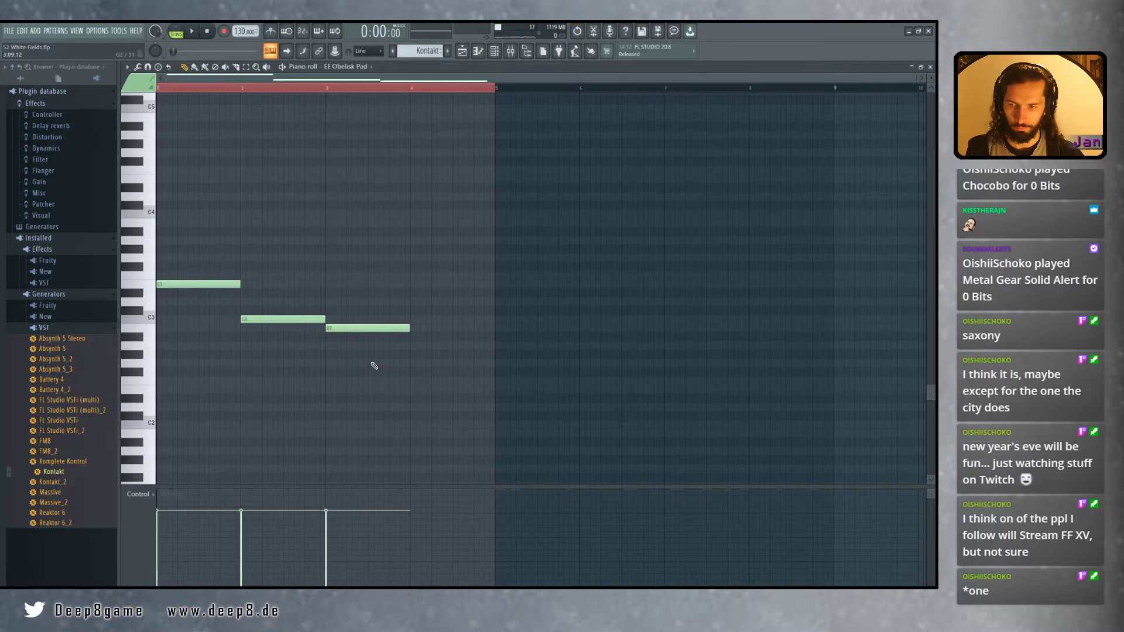
pyautogui.scroll(2, 369, 371)
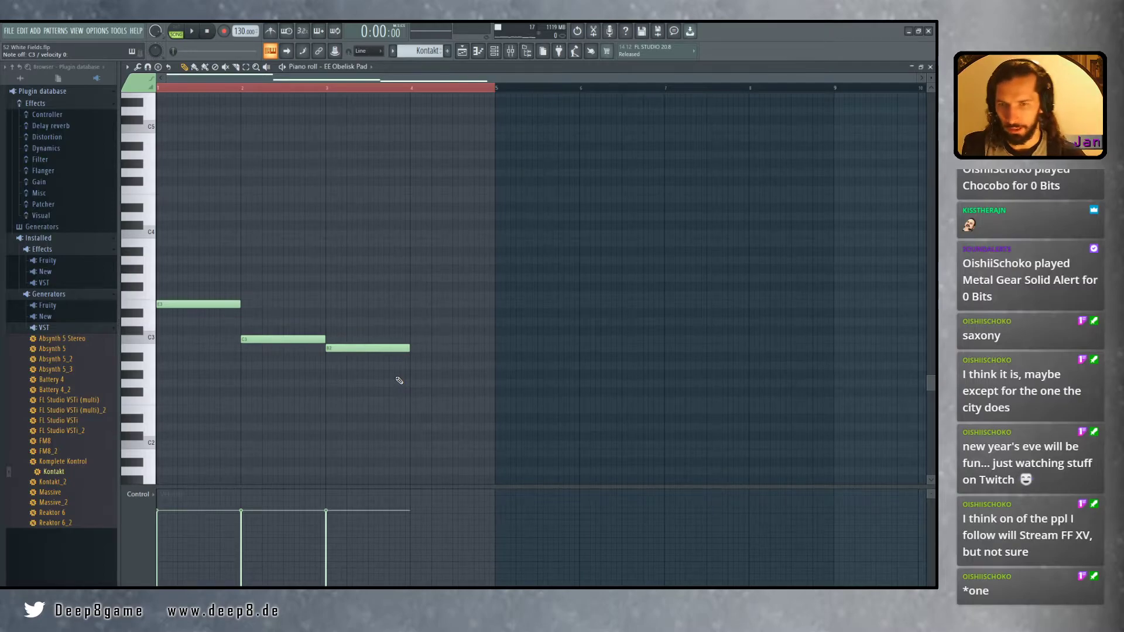
pyautogui.moveTo(399, 367); pyautogui.dragTo(434, 364)
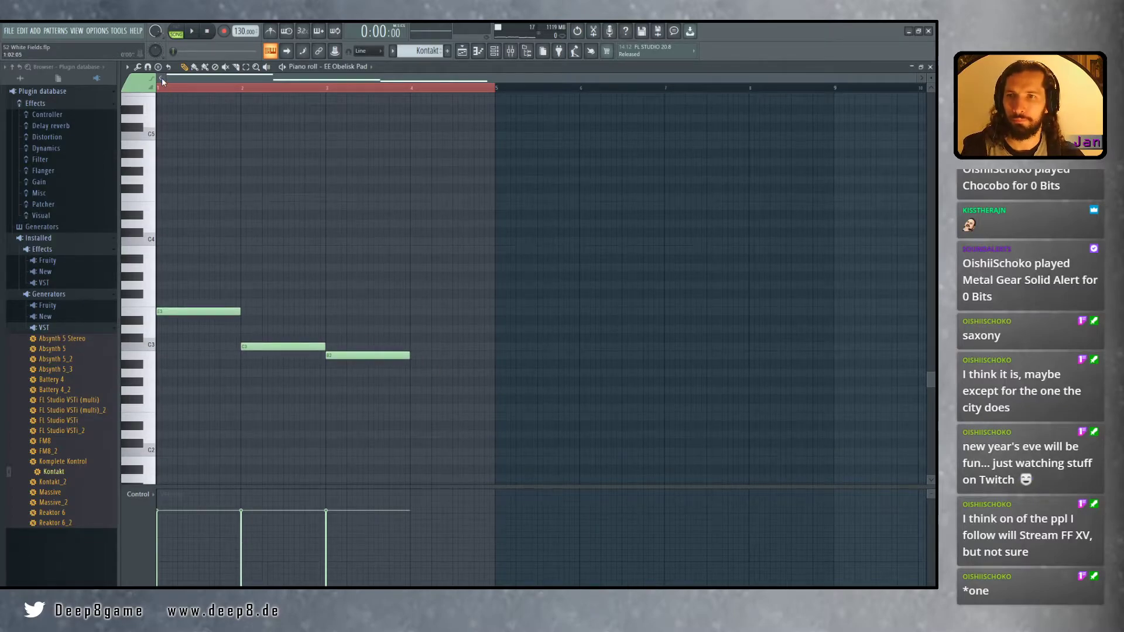
pyautogui.press('space')
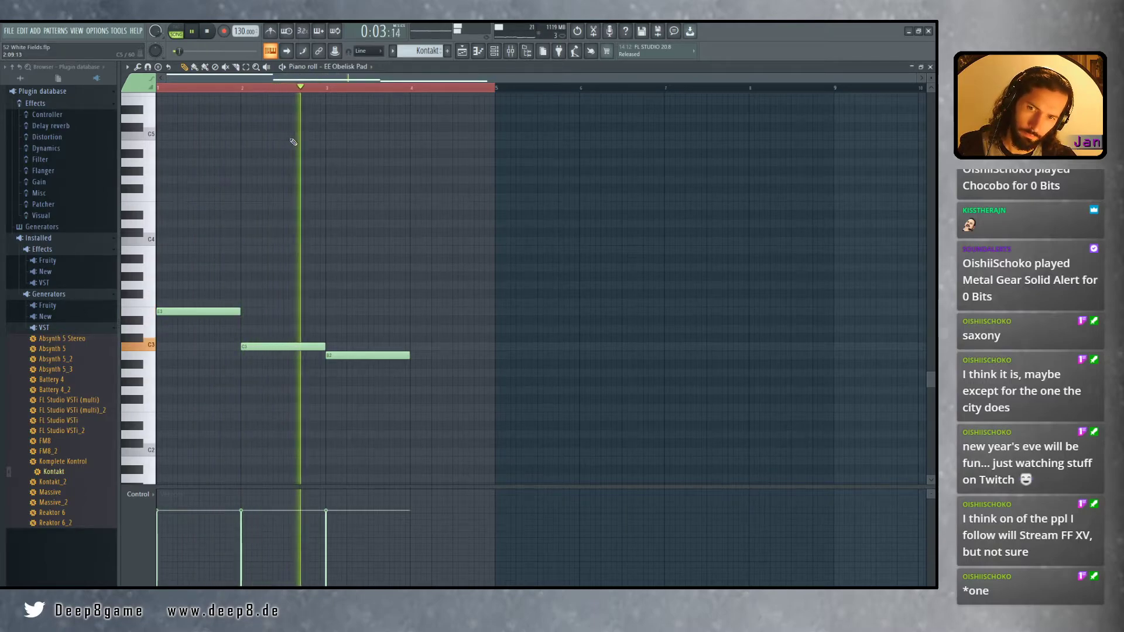
pyautogui.press('space')
pyautogui.scroll(-1, 410, 327)
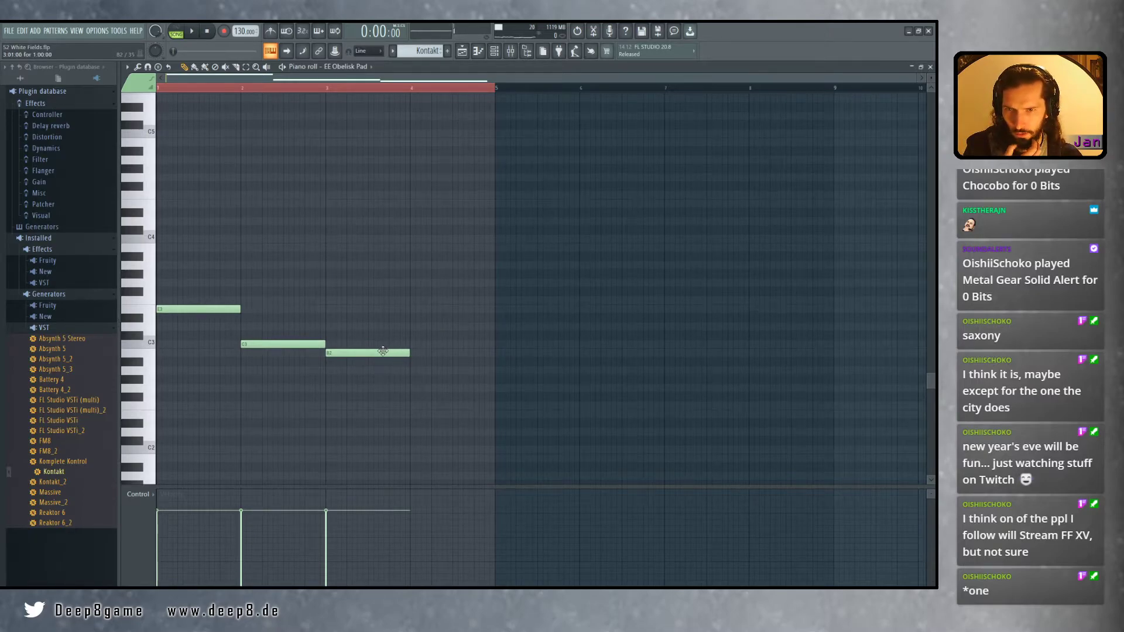
# Shorten the E3 note to half a bar, make the C3 note run from there to bar 3, and play the clip
pyautogui.moveTo(370, 353); pyautogui.dragTo(457, 352)
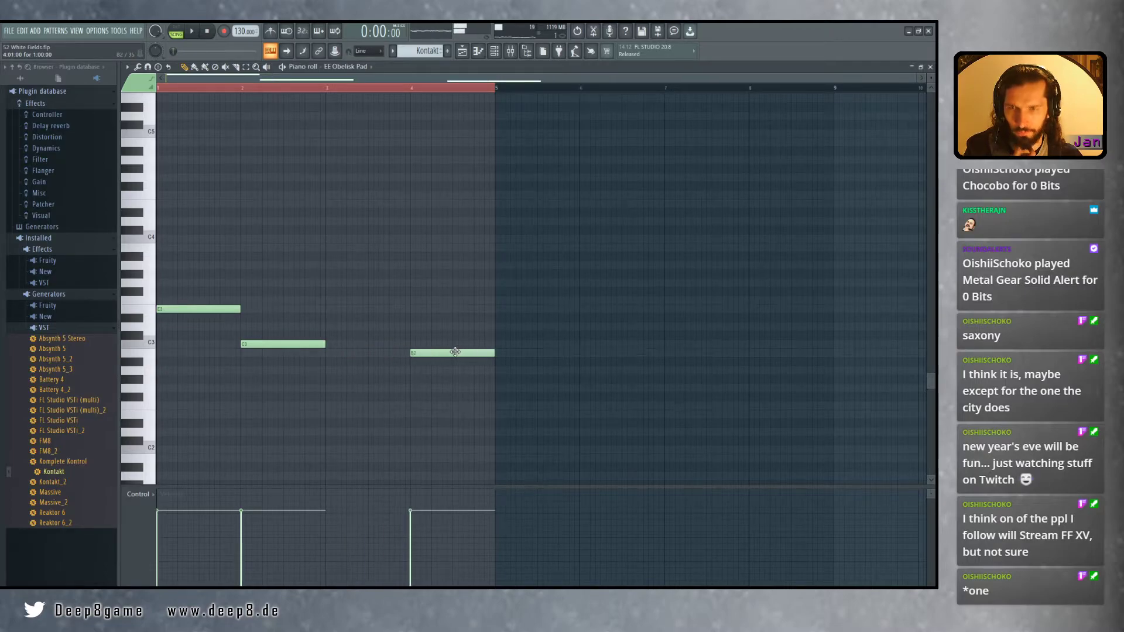
pyautogui.moveTo(236, 308); pyautogui.dragTo(203, 313)
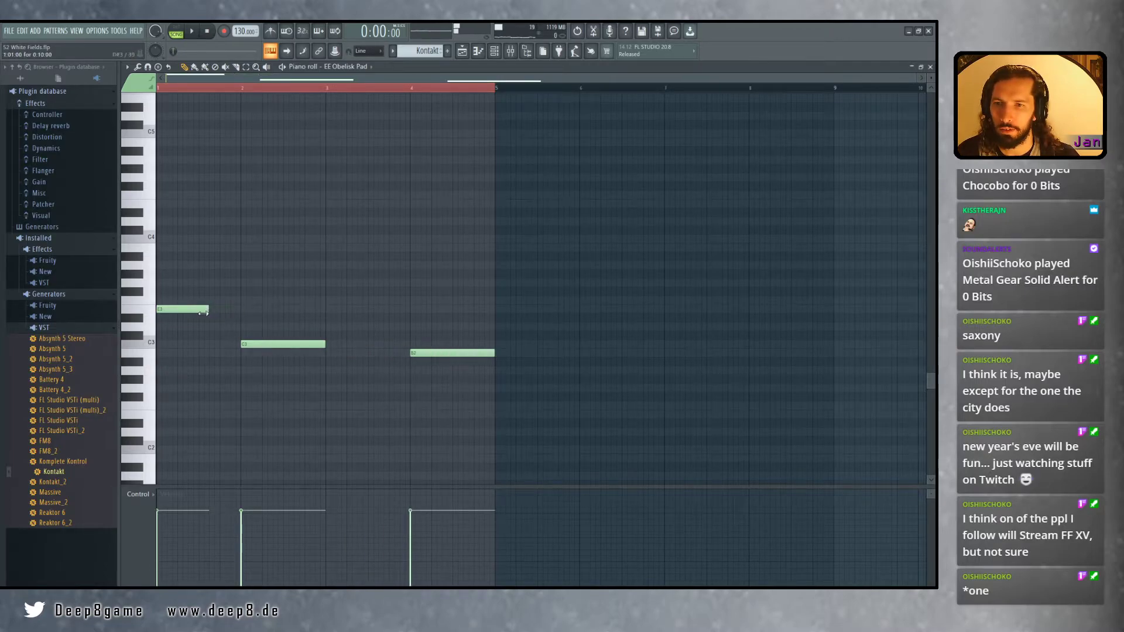
pyautogui.moveTo(259, 344); pyautogui.dragTo(326, 345)
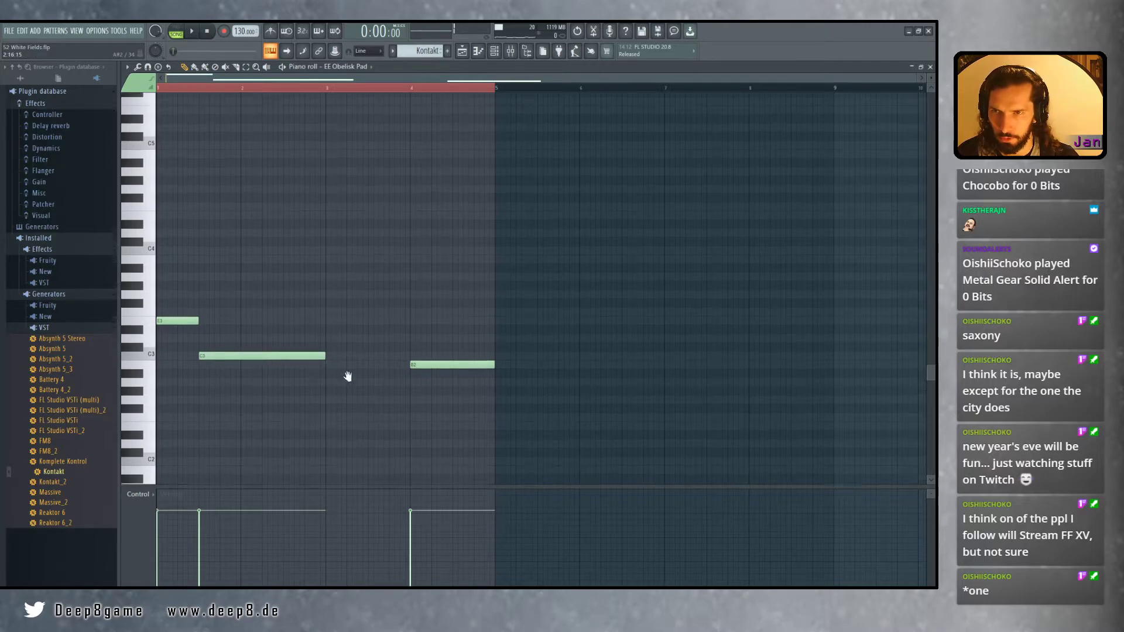
pyautogui.scroll(1, 358, 380)
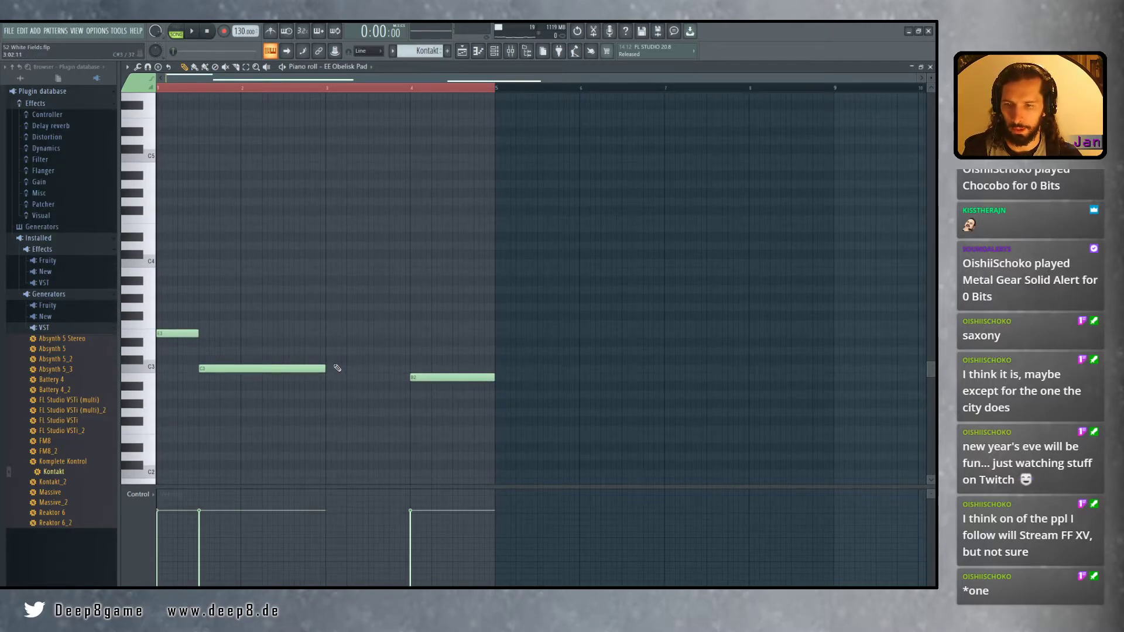
pyautogui.moveTo(417, 374); pyautogui.dragTo(350, 382)
pyautogui.click(169, 89)
pyautogui.press('space')
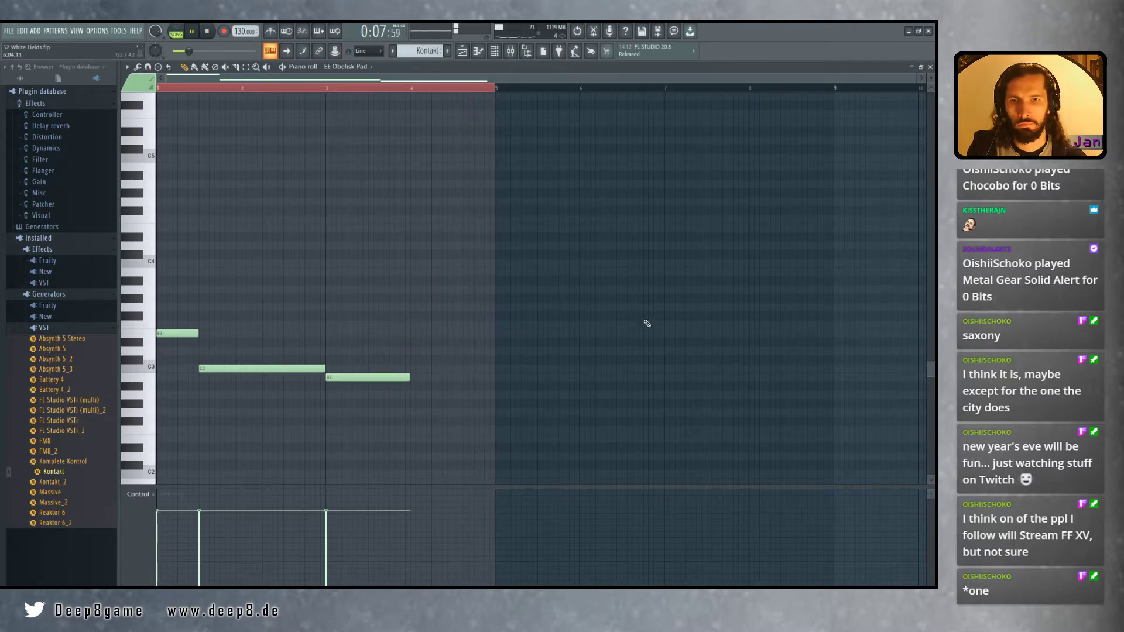
pyautogui.press('space')
# Widen the time selection to eight bars, add a C3 note from bar 4 to the end of bar 8, and play it back
pyautogui.moveTo(499, 91); pyautogui.dragTo(835, 96)
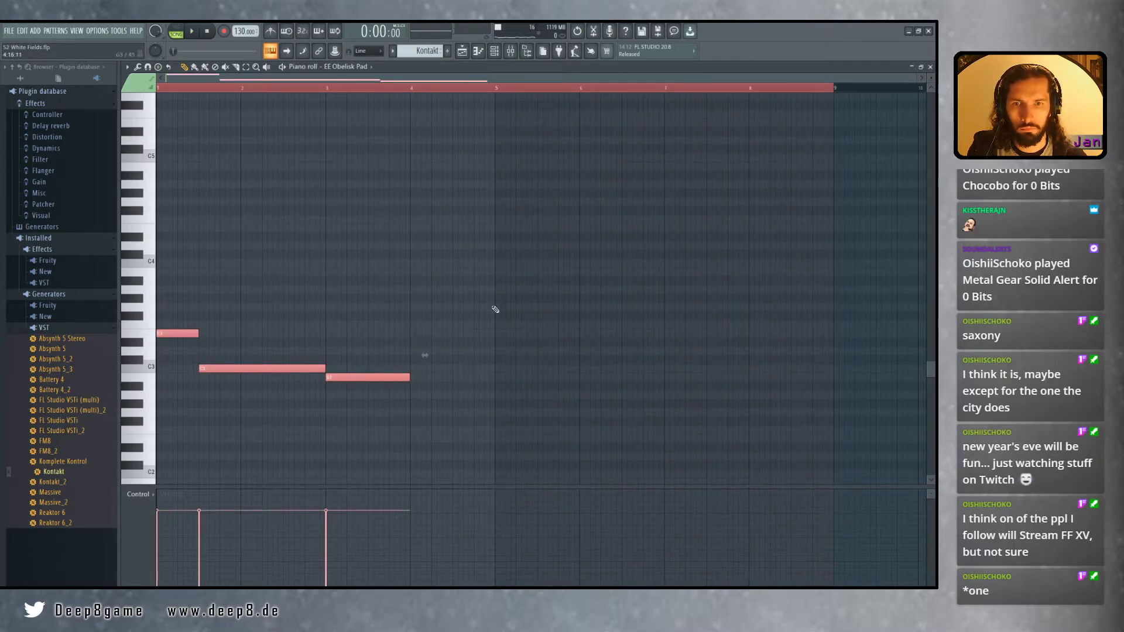
pyautogui.click(432, 369)
pyautogui.moveTo(431, 370); pyautogui.dragTo(833, 369)
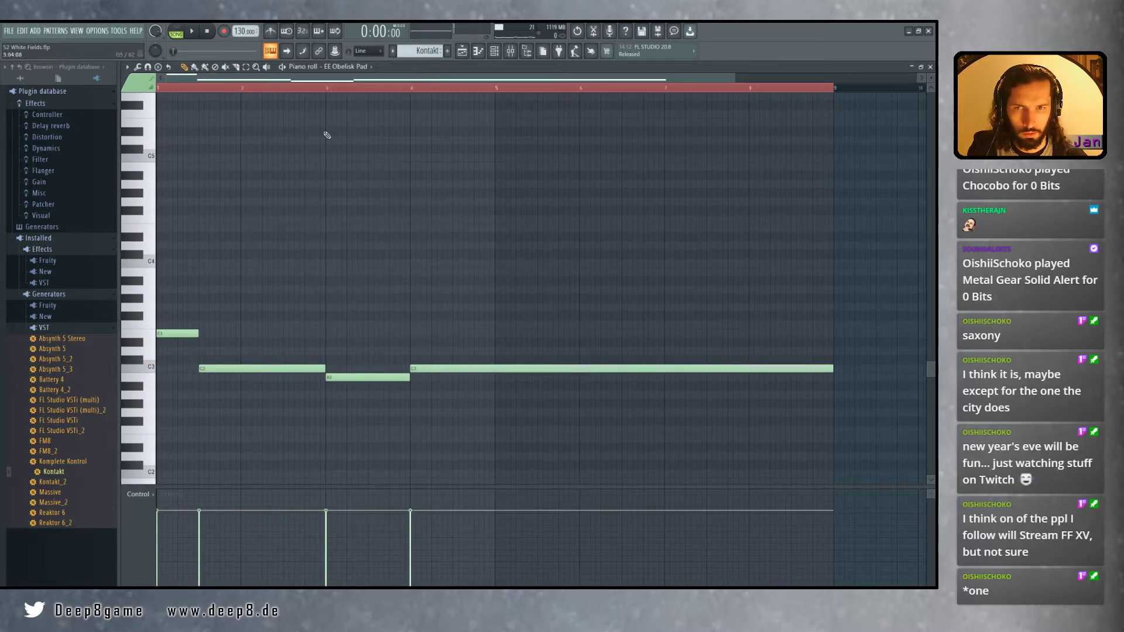
pyautogui.press('space')
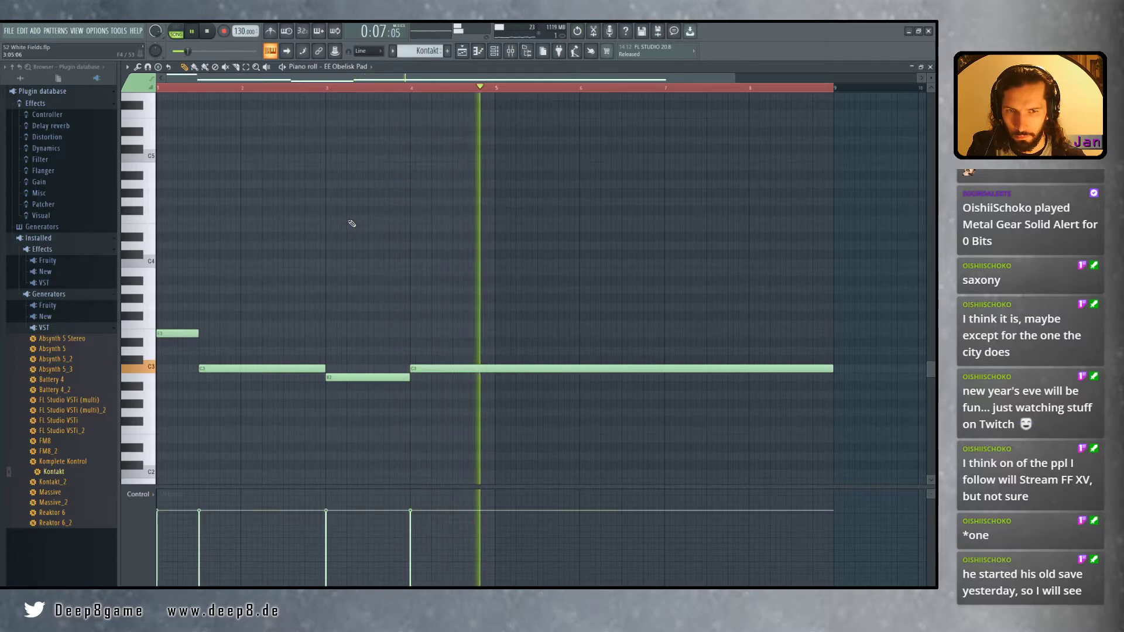
pyautogui.scroll(1, 351, 188)
pyautogui.press('space')
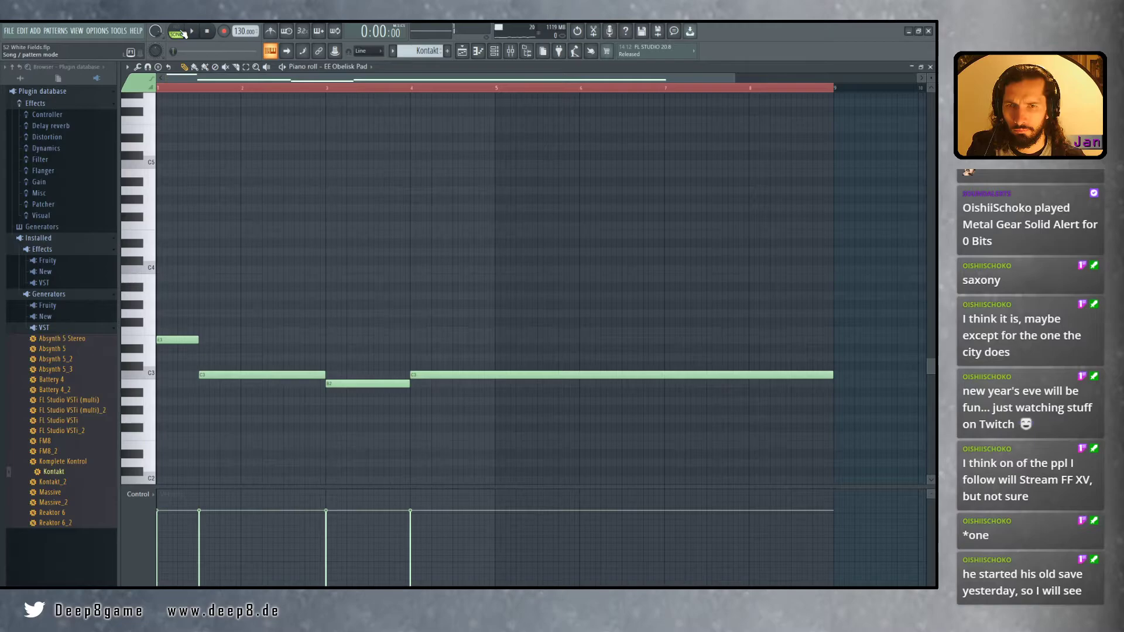
# Return to the playlist and play the arrangement with the new EE Obelisk Pad notes
pyautogui.click(931, 67)
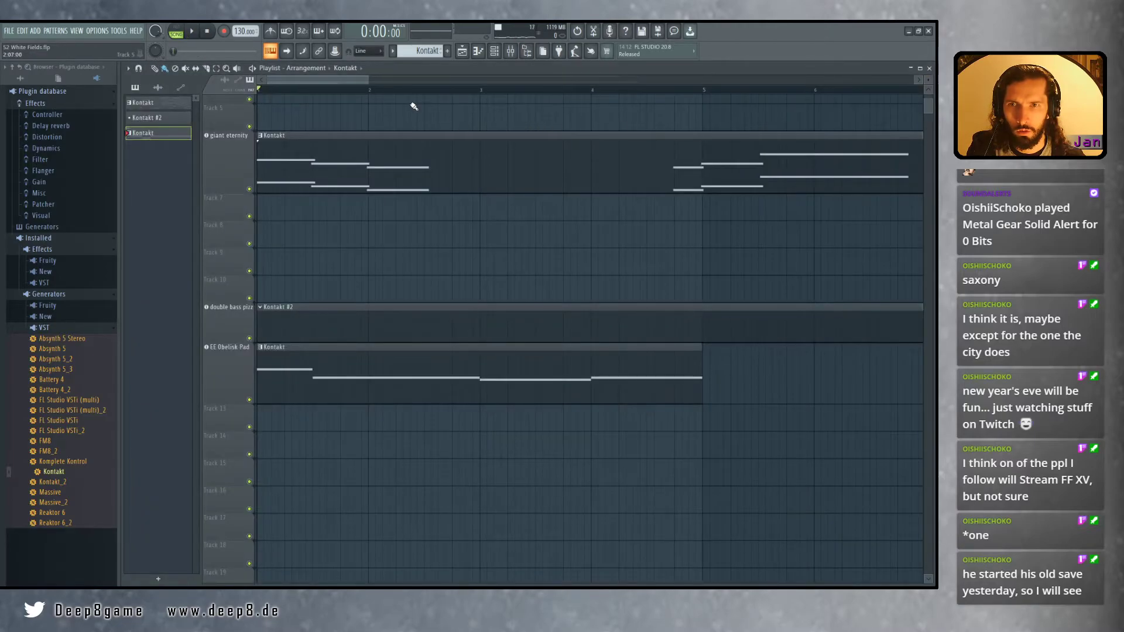
pyautogui.scroll(1, 489, 239)
pyautogui.press('space')
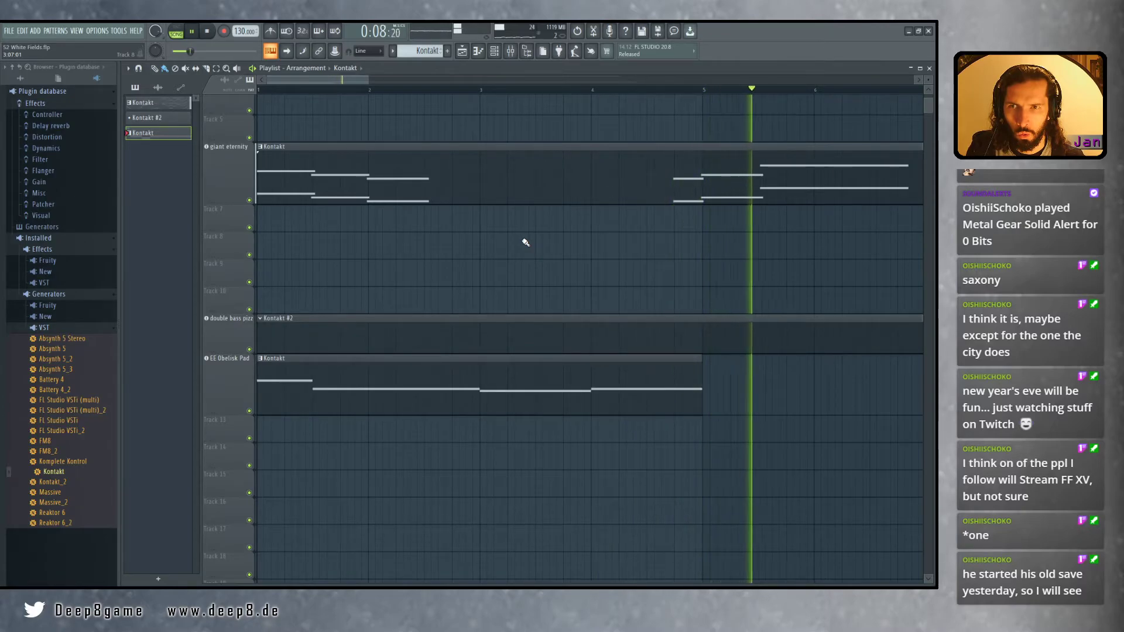
pyautogui.press('space')
# Select the giant eternity pattern, try pattern mode, and play the arrangement again in song mode
pyautogui.scroll(3, 410, 381)
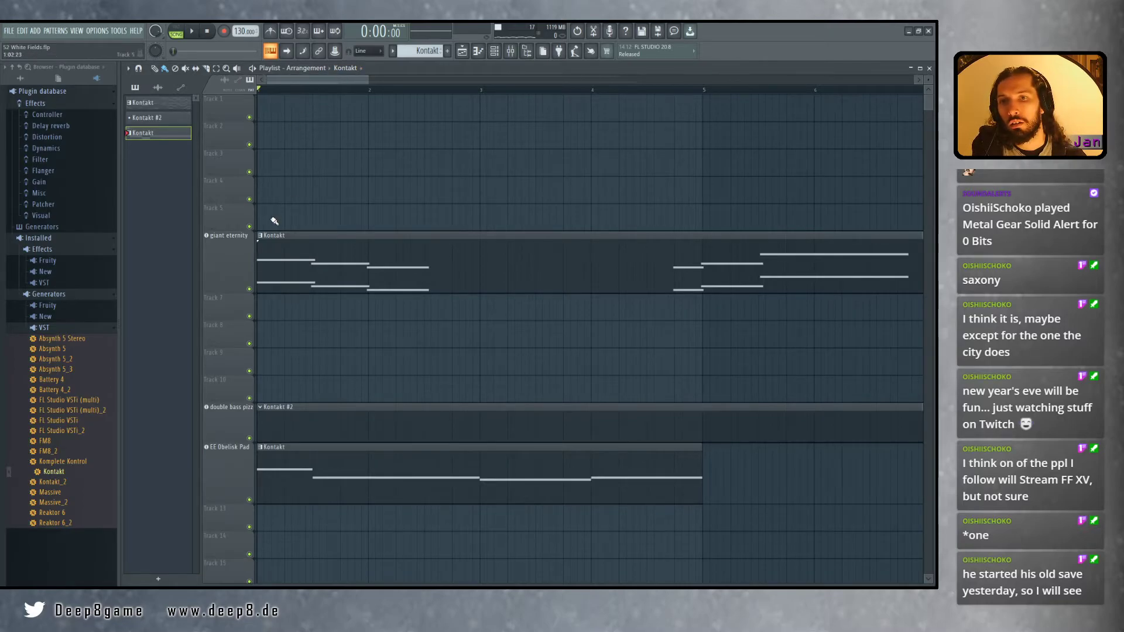
pyautogui.click(177, 32)
pyautogui.click(376, 254)
pyautogui.press('space')
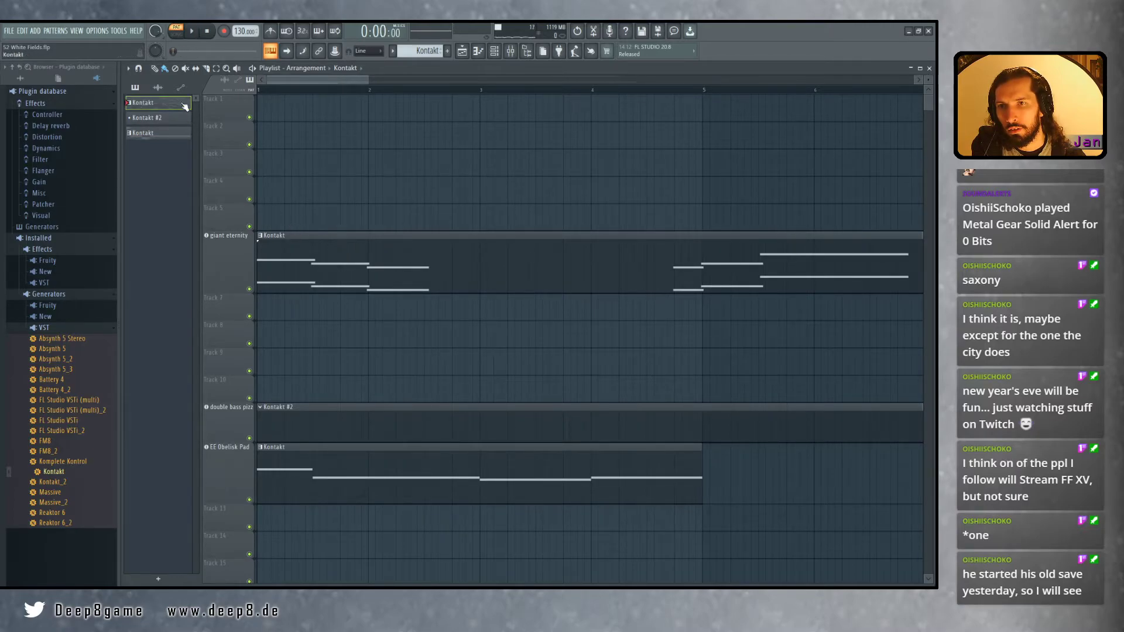
pyautogui.press('l')
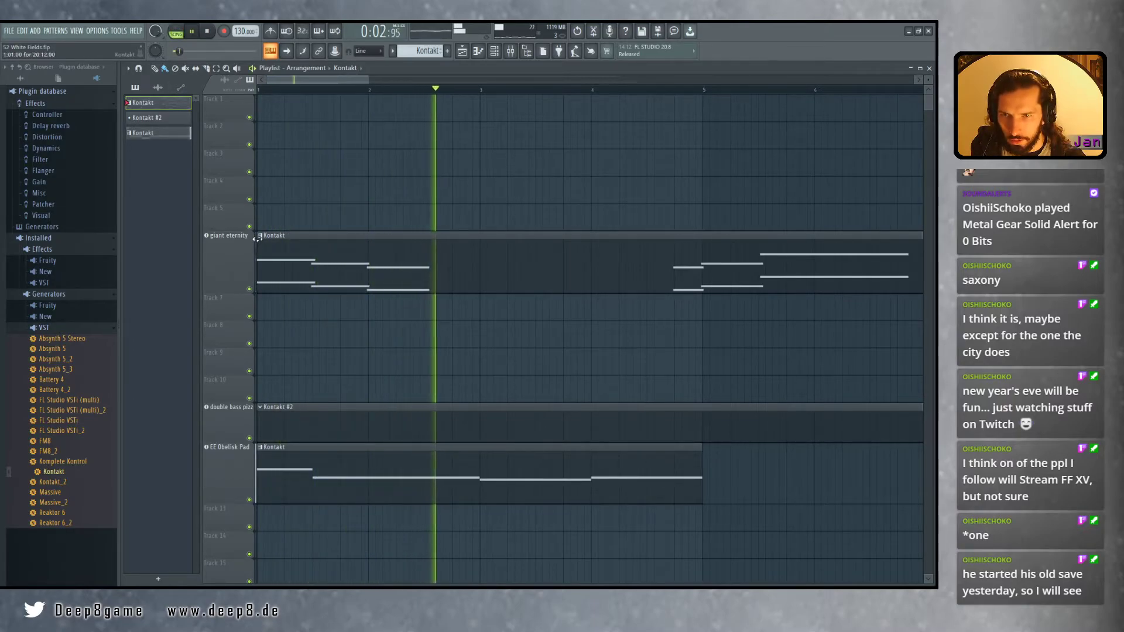
pyautogui.press('space')
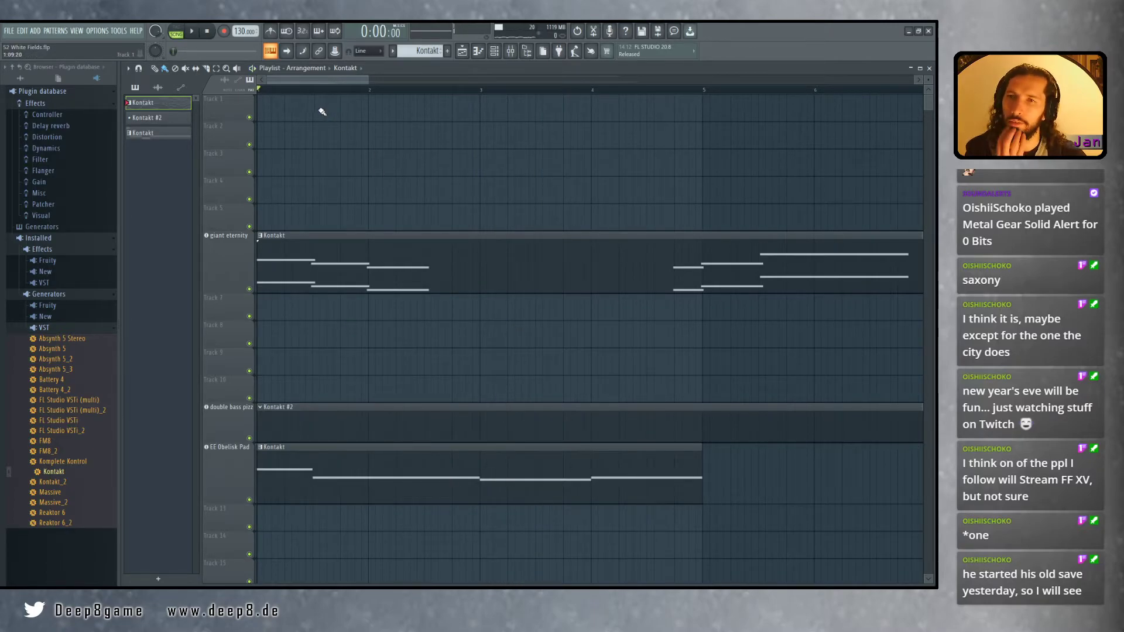
# Set the project tempo to 110 and compare the arrangement's playback with Laura Palmer's Theme in VLC media player
pyautogui.moveTo(240, 32); pyautogui.dragTo(240, 34)
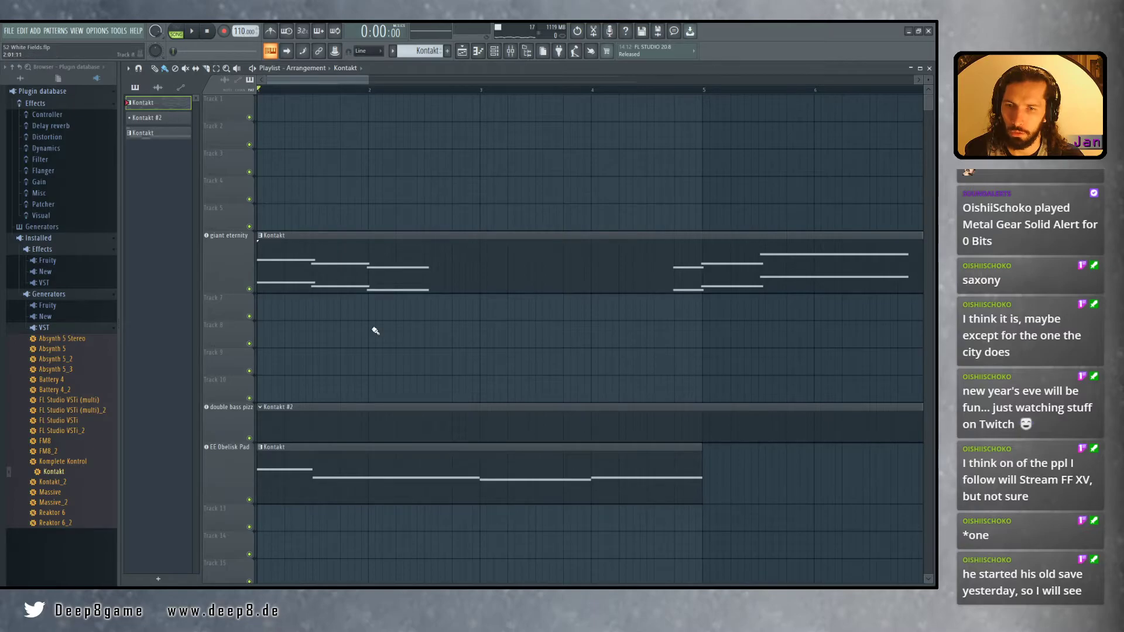
pyautogui.press('space')
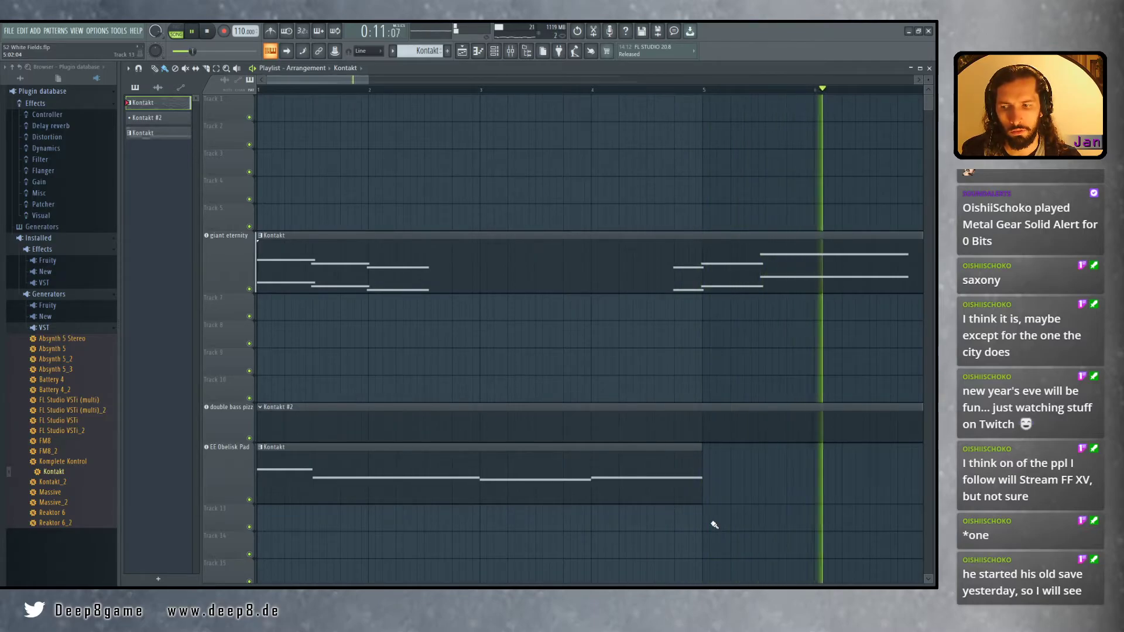
pyautogui.press('space')
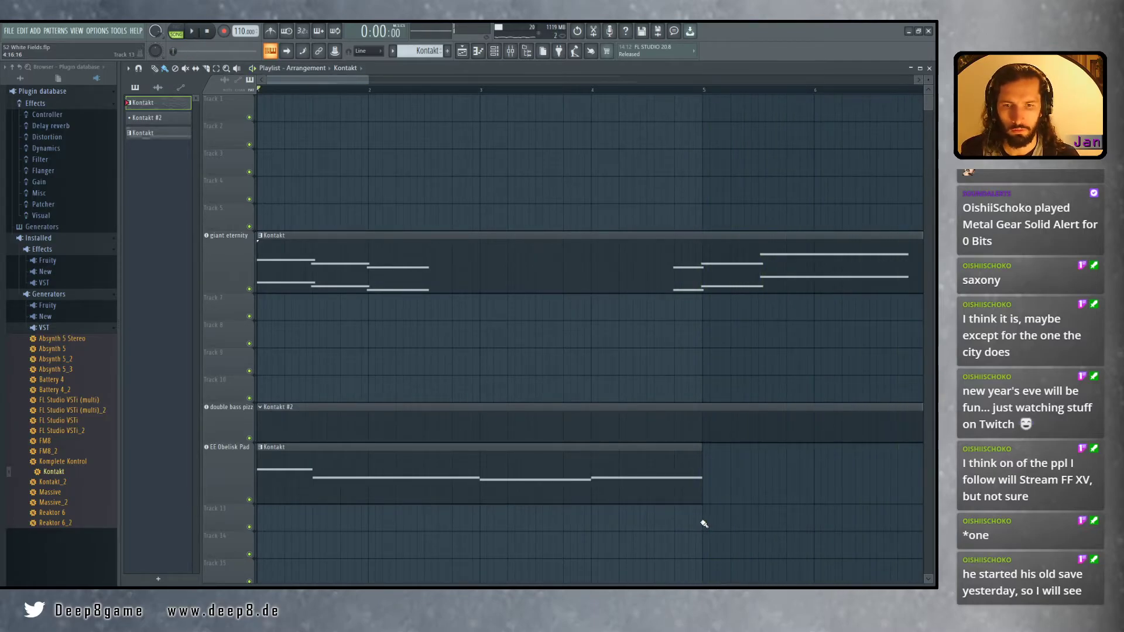
pyautogui.hotkey('alt', 'Tab')
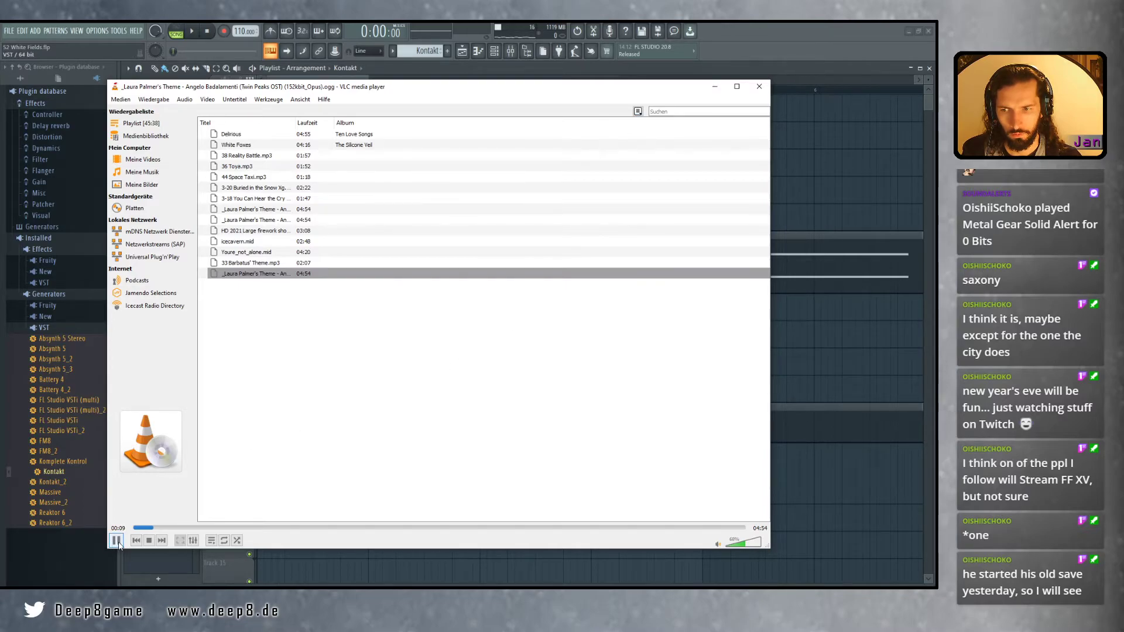
pyautogui.click(715, 86)
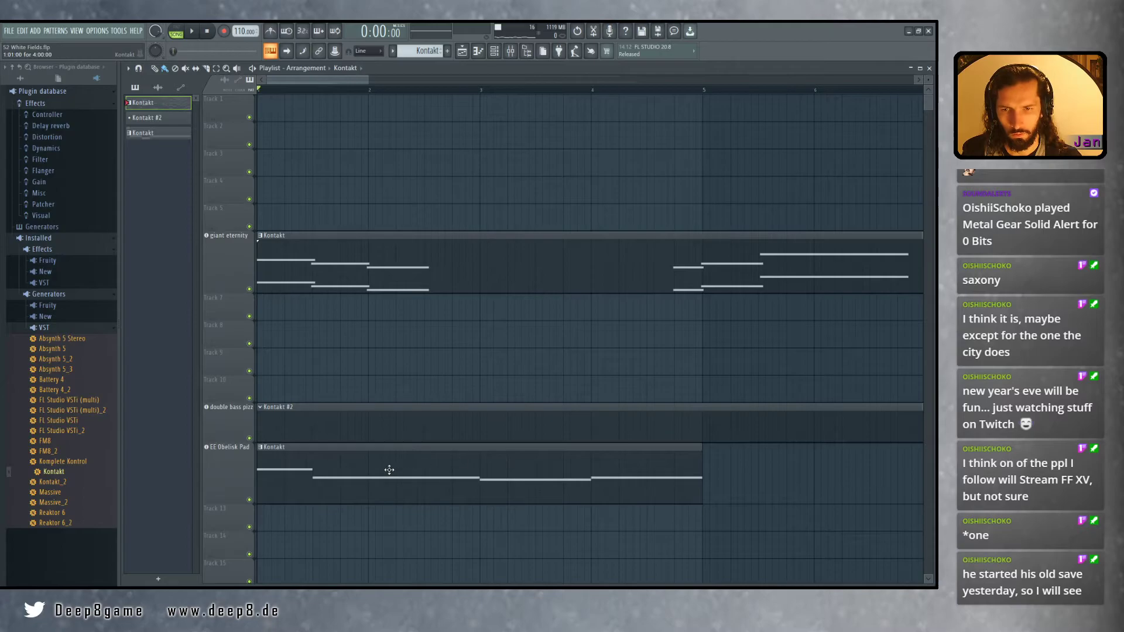
# Open the EE Obelisk Pad clip in the piano roll and move the B2 and long C3 notes two bars later, starting at bar 5
pyautogui.doubleClick(390, 470)
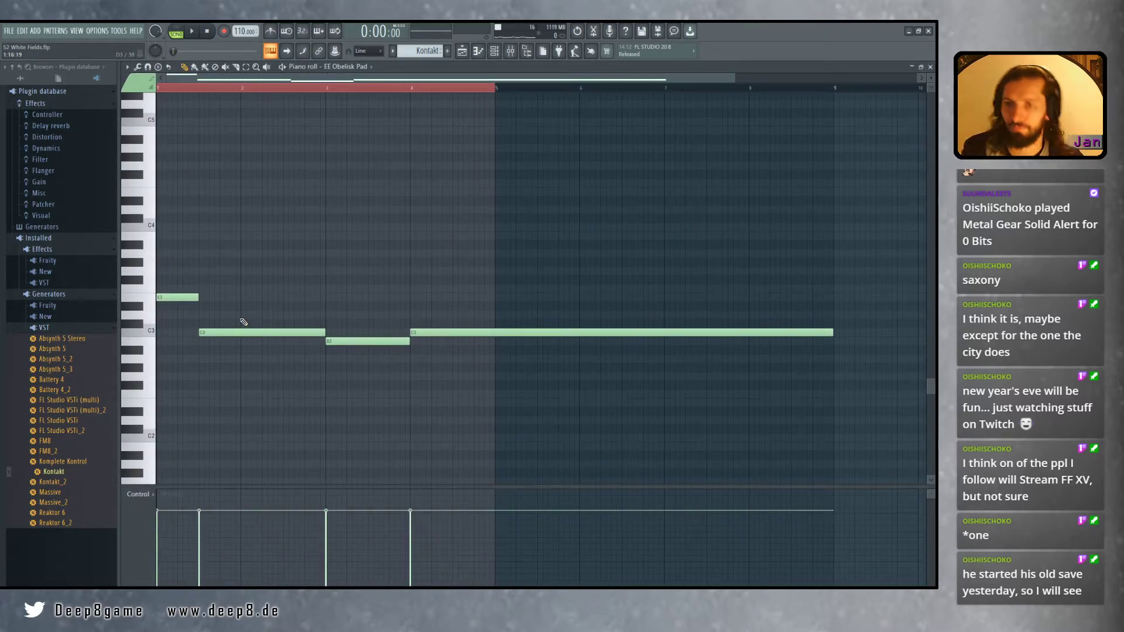
pyautogui.scroll(1, 351, 325)
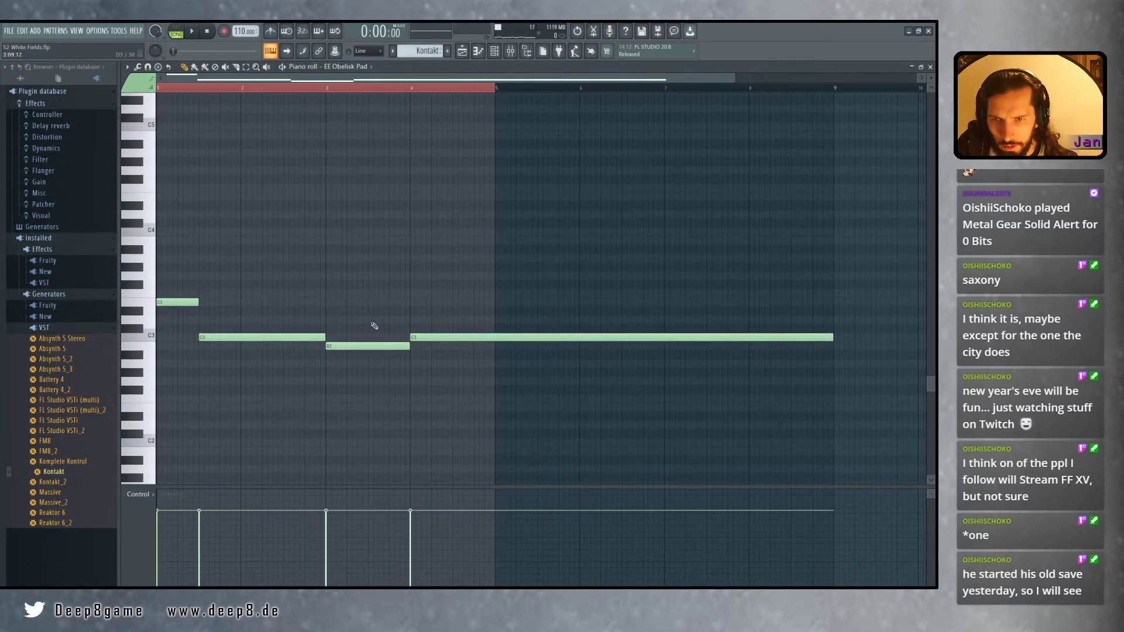
pyautogui.rightClick(414, 338)
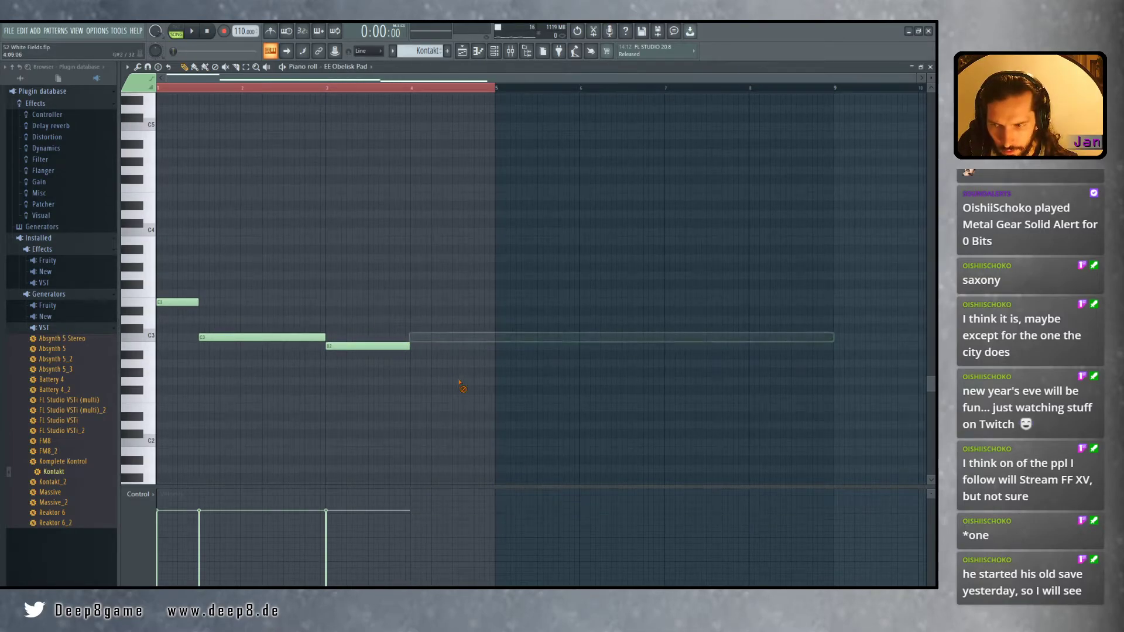
pyautogui.hotkey('ctrl', 'z')
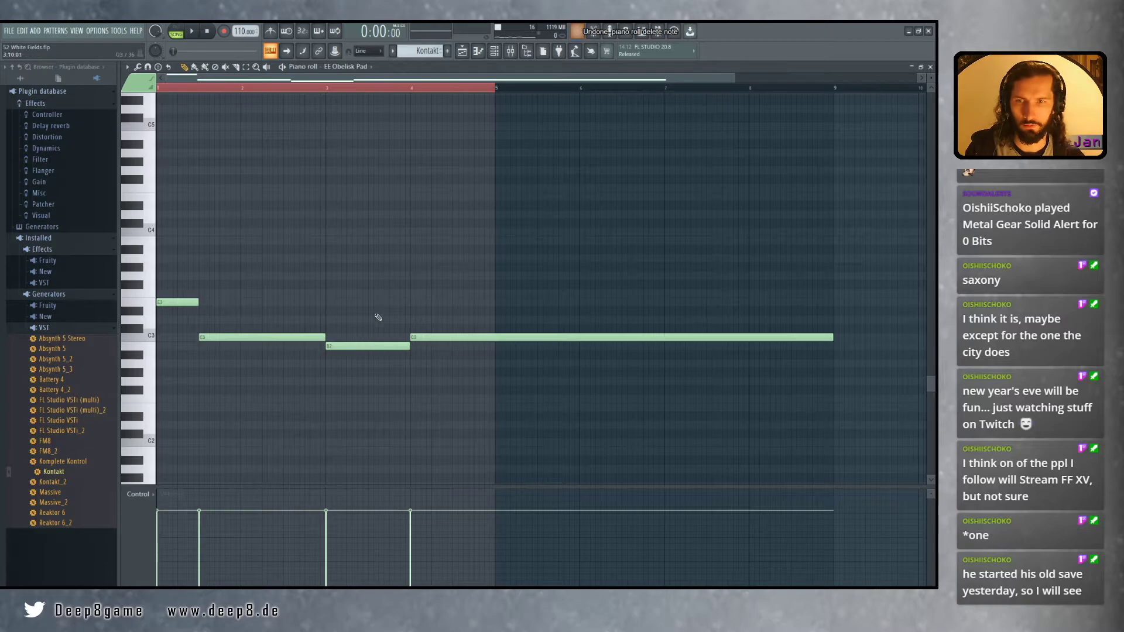
pyautogui.moveTo(377, 321); pyautogui.dragTo(489, 384)
pyautogui.moveTo(376, 346); pyautogui.dragTo(546, 341)
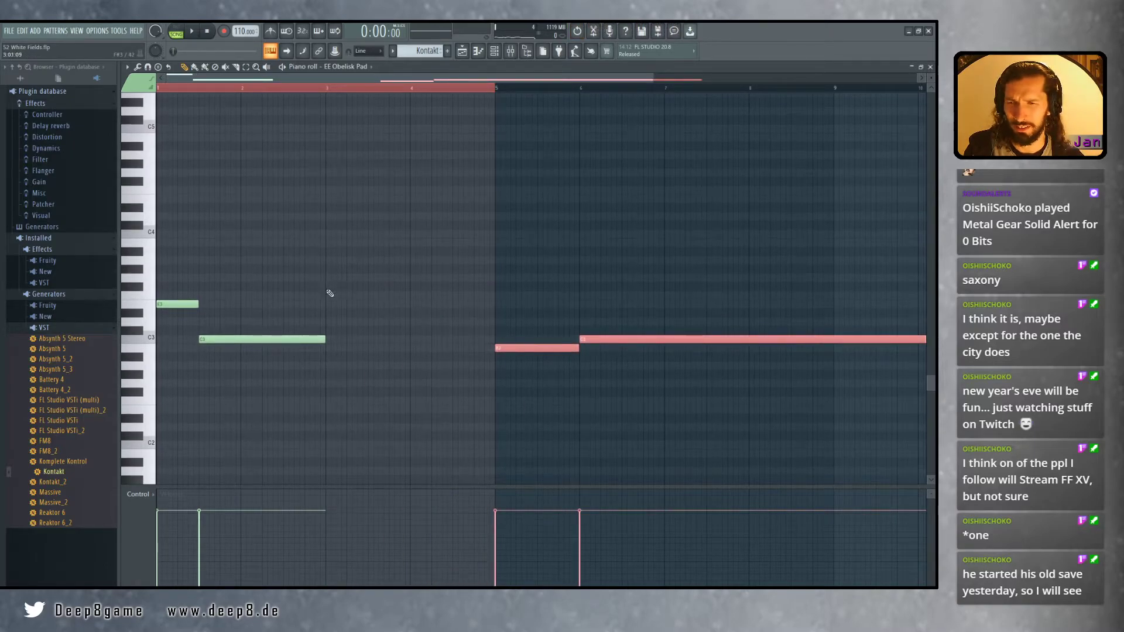
# Move the first C3 note to bar 2 with a two-bar length, lengthen the E3 note to one bar, and play the result
pyautogui.moveTo(243, 339); pyautogui.dragTo(284, 340)
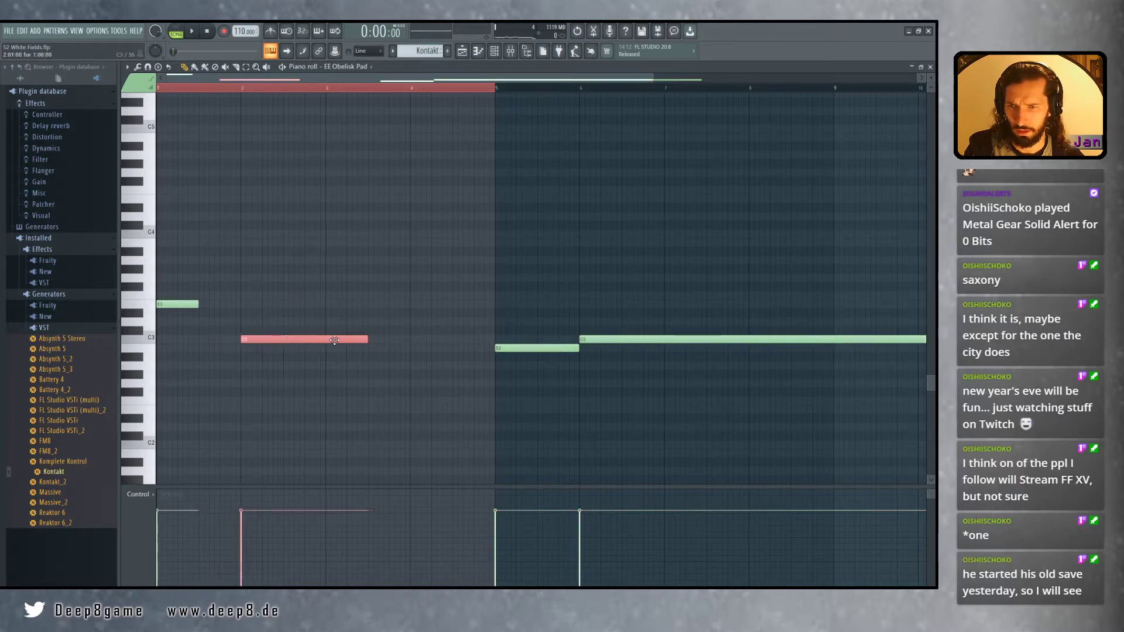
pyautogui.moveTo(366, 339); pyautogui.dragTo(410, 340)
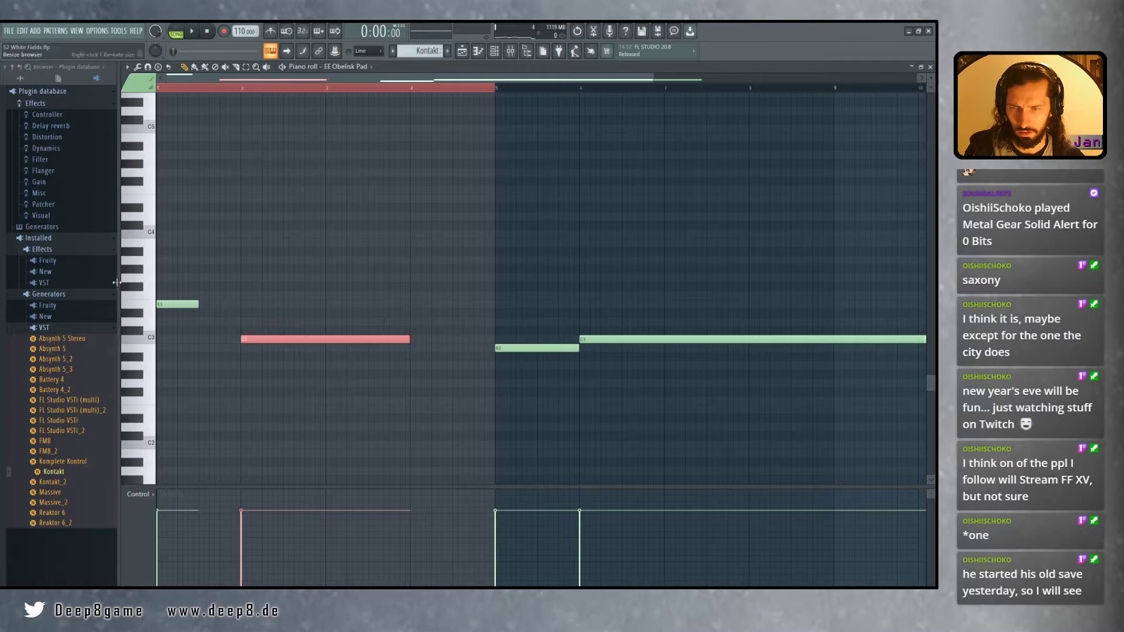
pyautogui.click(178, 304)
pyautogui.moveTo(204, 304); pyautogui.dragTo(240, 304)
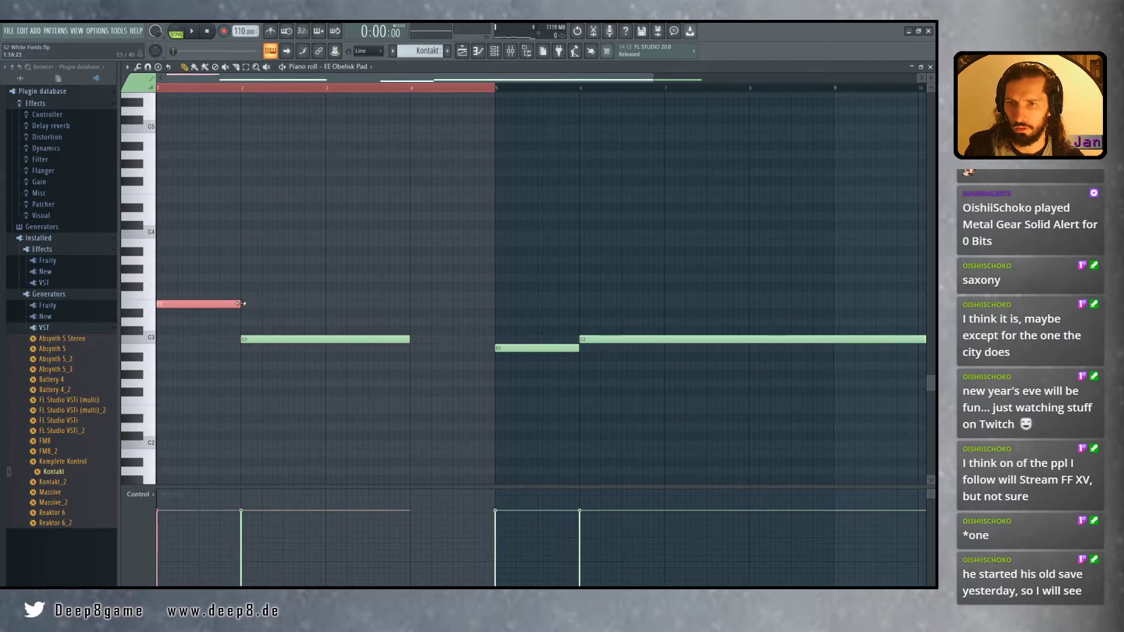
pyautogui.scroll(-1, 253, 311)
pyautogui.press('space')
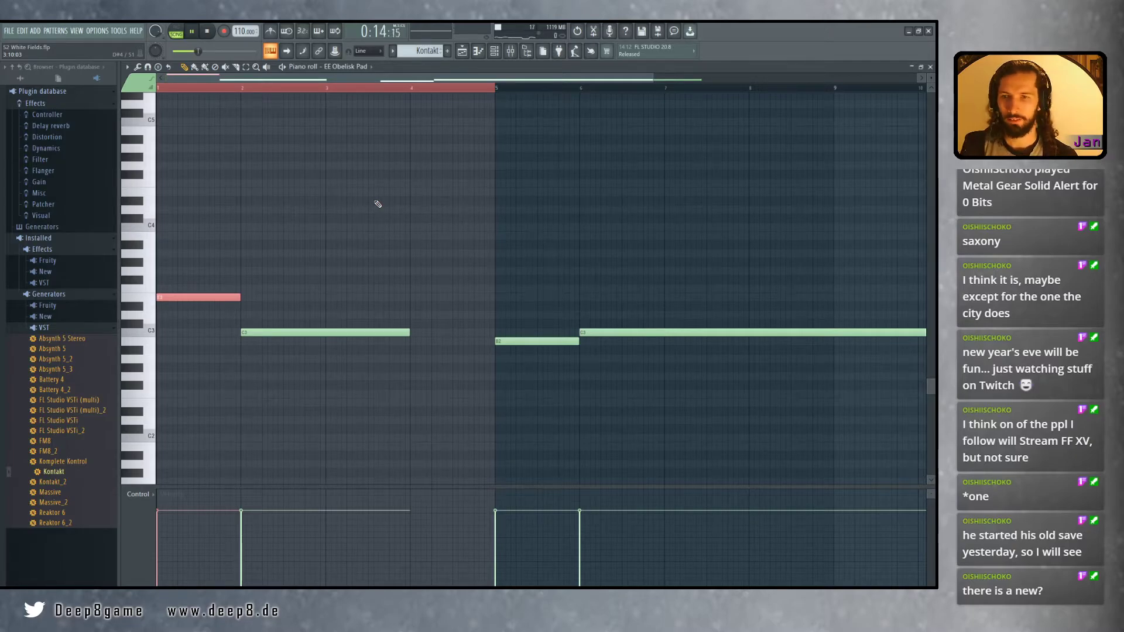
# Play the arrangement again and inspect the Ethereal Earth Obelisk Pad instrument's controls in Kontakt
pyautogui.press('space')
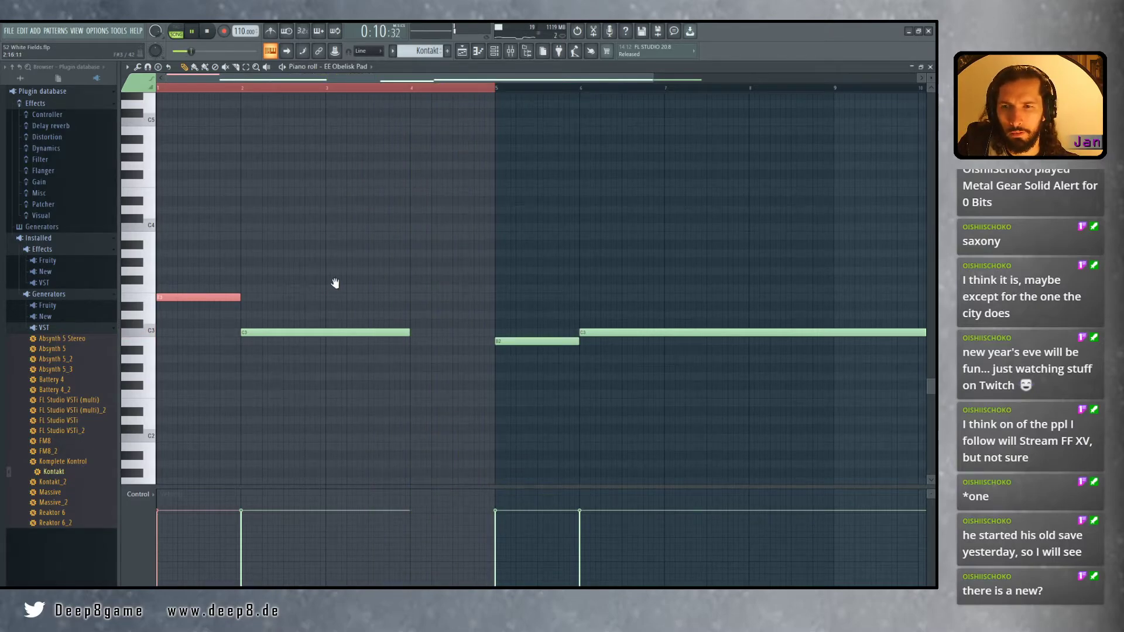
pyautogui.press('space')
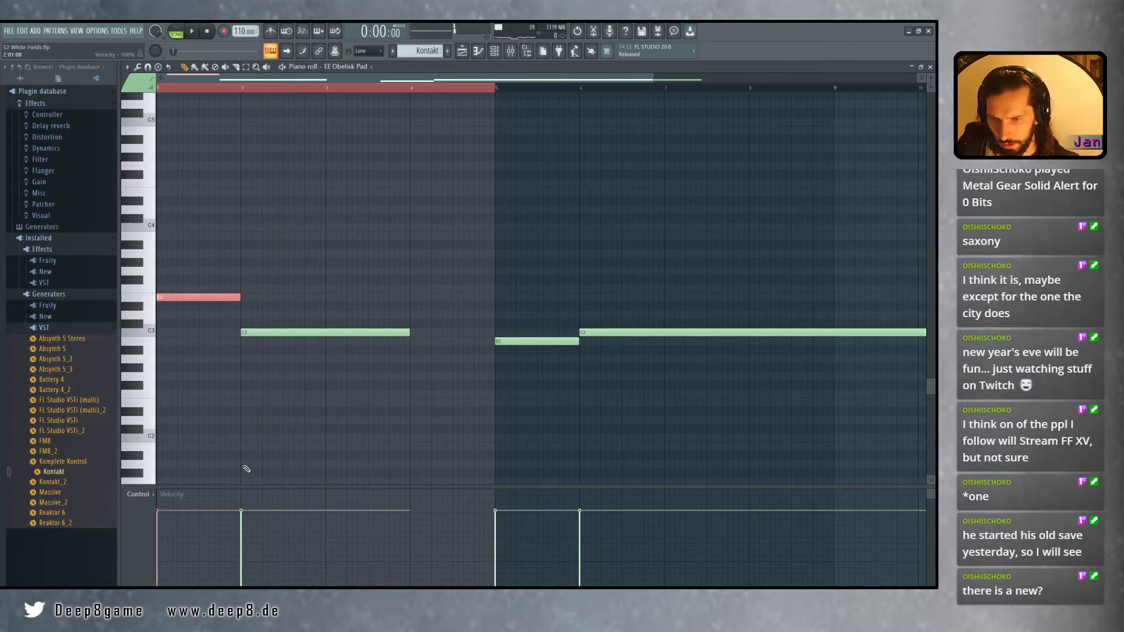
pyautogui.keyDown('ctrl'); pyautogui.rightClick(318, 384); pyautogui.keyUp('ctrl')
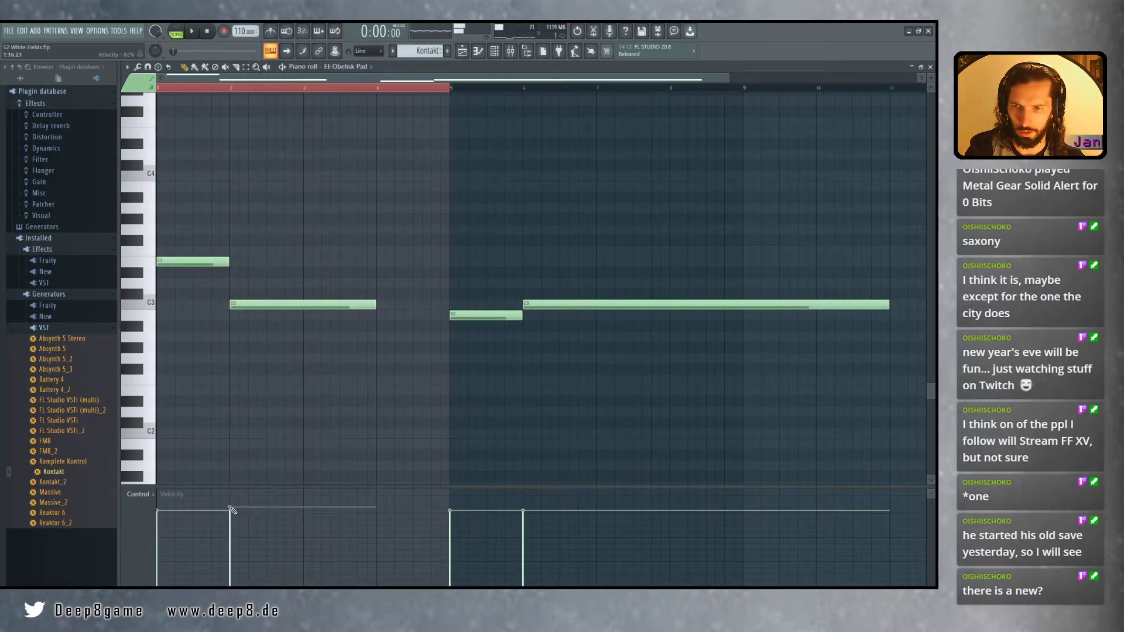
pyautogui.click(931, 67)
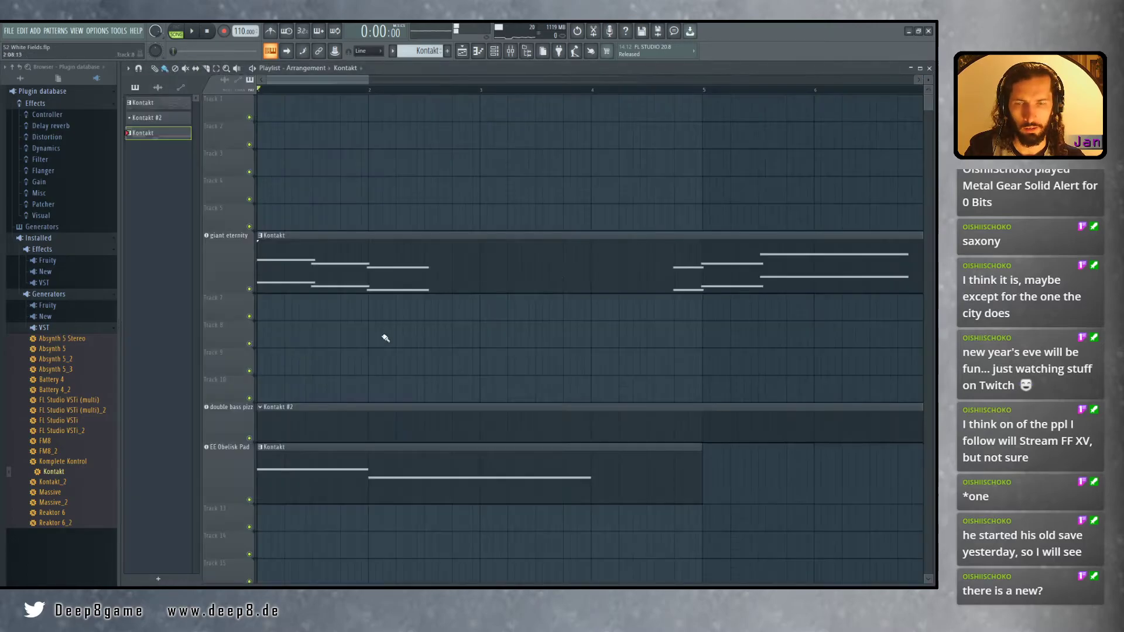
pyautogui.click(233, 465)
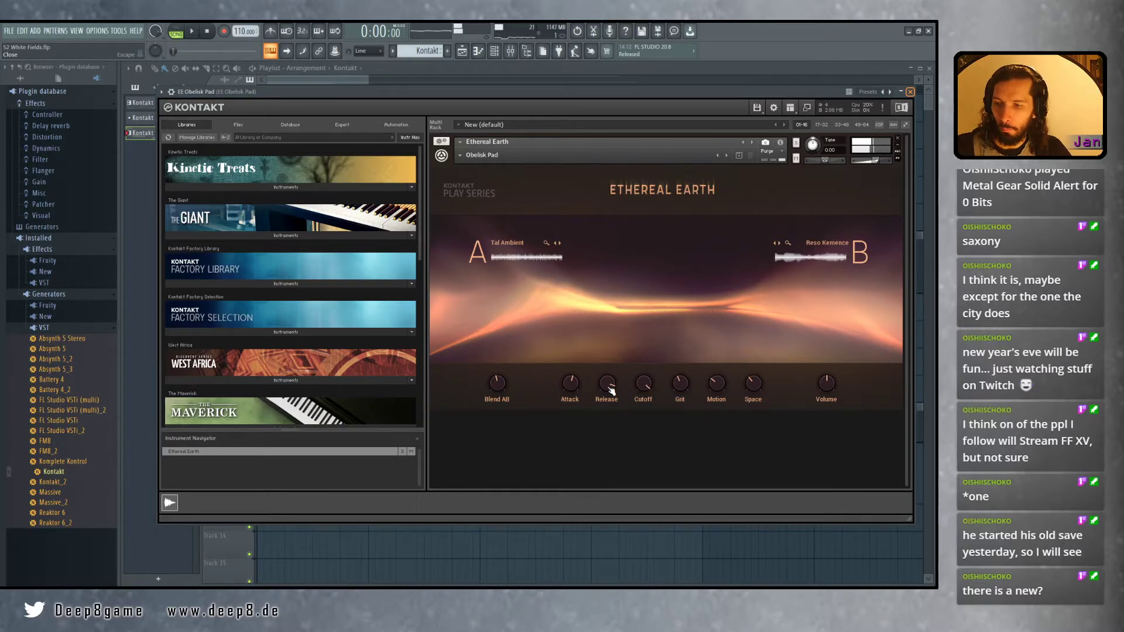
pyautogui.press('Escape')
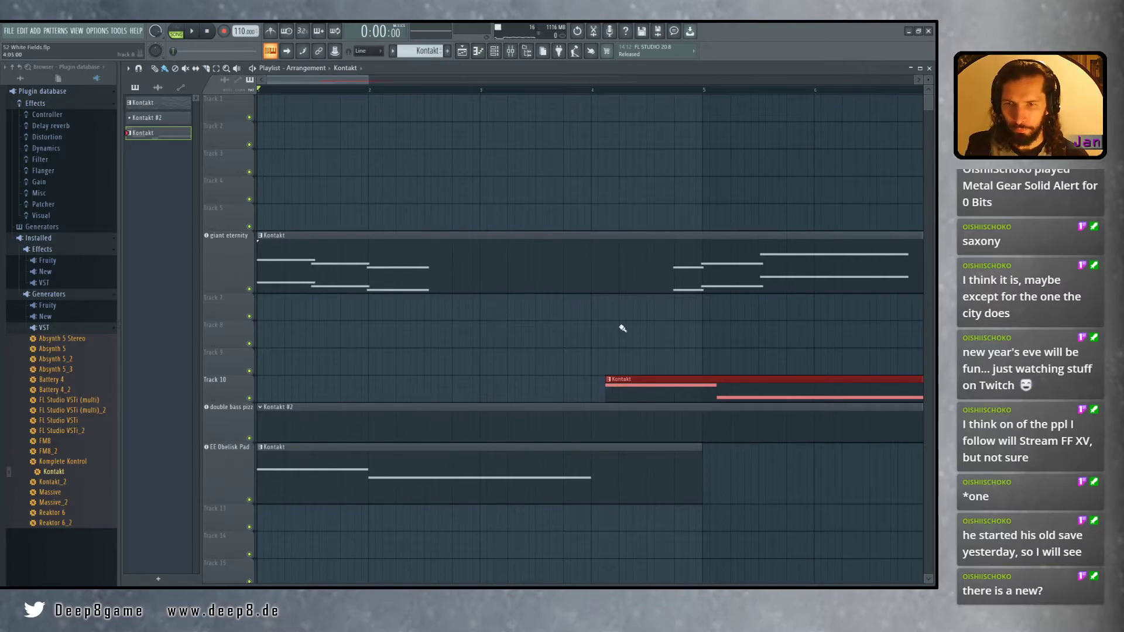
# Reopen the EE Obelisk Pad clip in the piano roll, lower the velocity of the opening E3 note, and play the result
pyautogui.keyDown('ctrl'); pyautogui.scroll(-2, 486, 355); pyautogui.keyUp('ctrl')
pyautogui.scroll(-3, 468, 349)
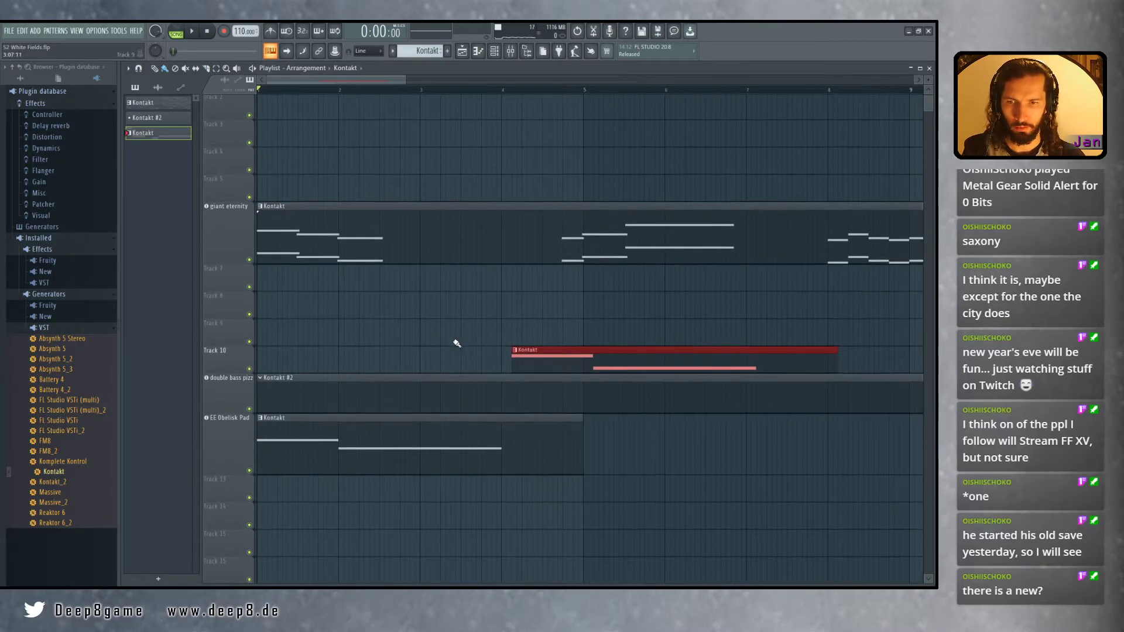
pyautogui.doubleClick(413, 398)
pyautogui.keyDown('ctrl'); pyautogui.scroll(-1, 390, 373); pyautogui.keyUp('ctrl')
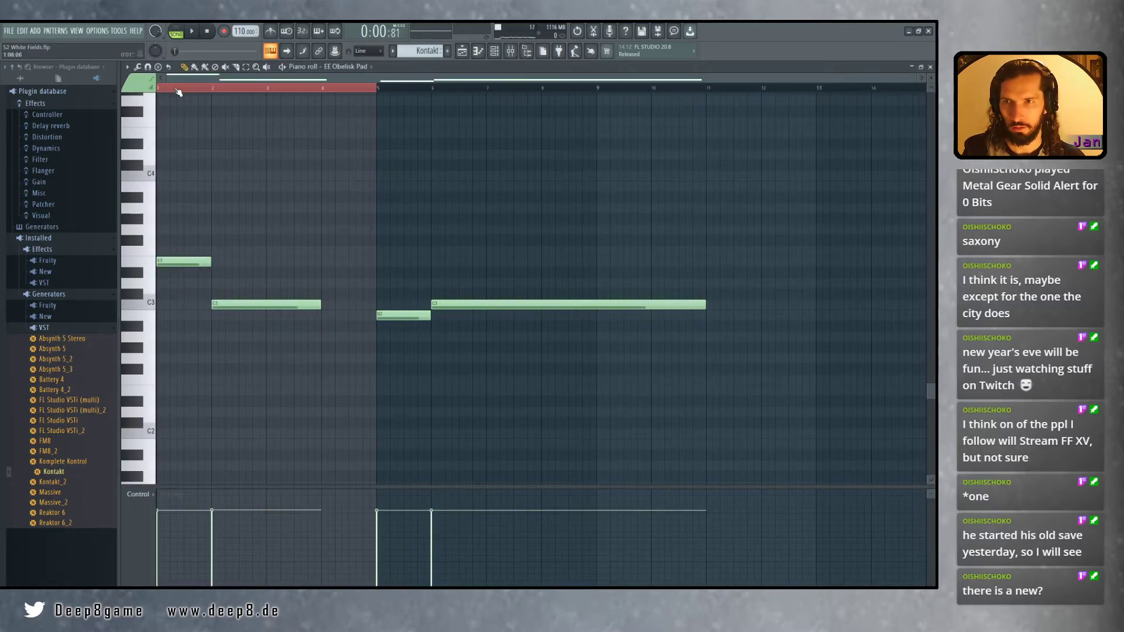
pyautogui.press('space')
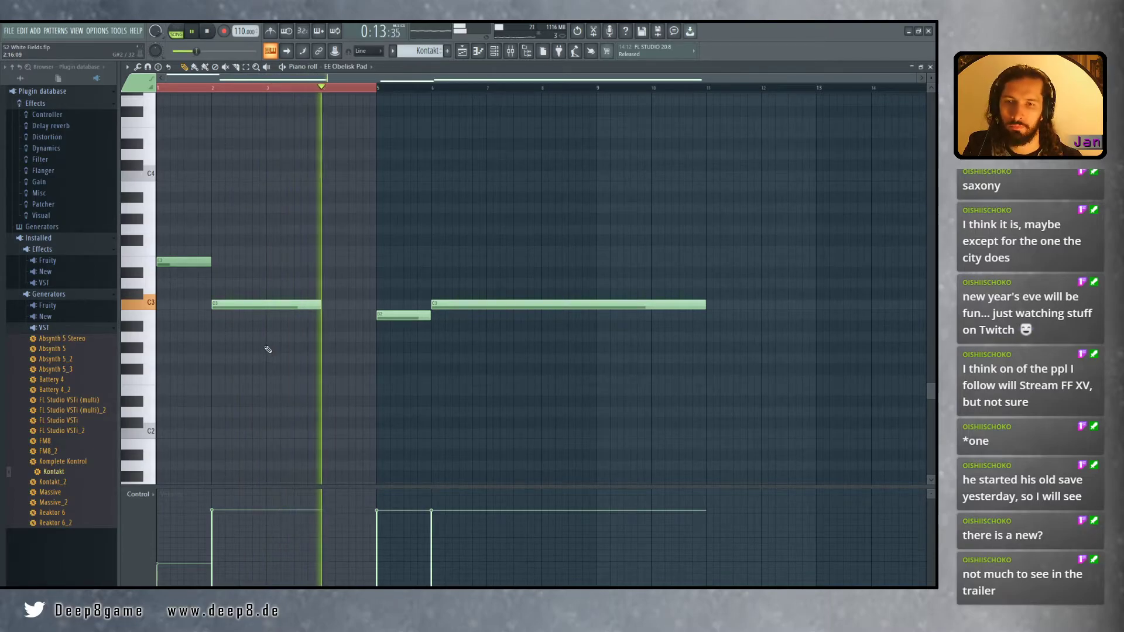
pyautogui.moveTo(276, 348); pyautogui.dragTo(284, 356)
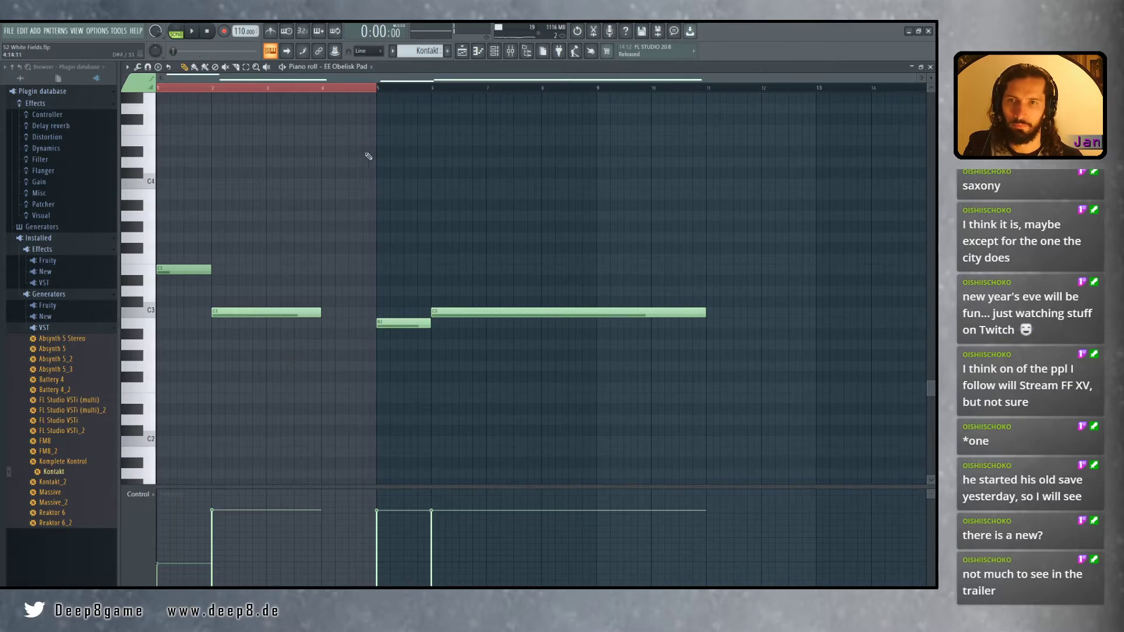
pyautogui.keyDown('ctrl'); pyautogui.rightClick(335, 212); pyautogui.keyUp('ctrl')
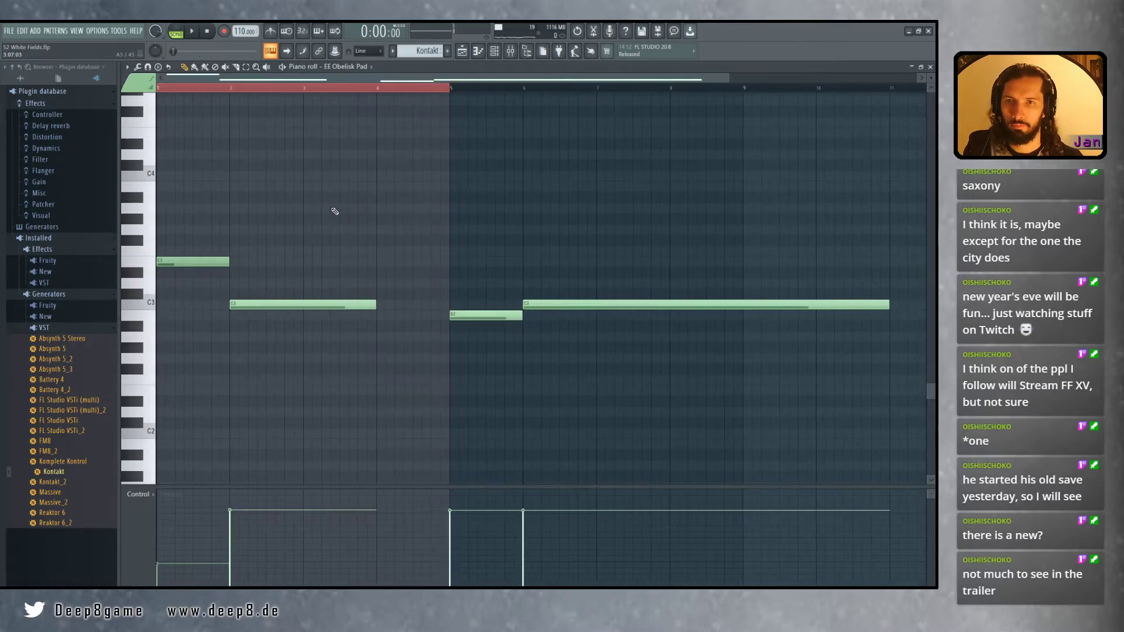
# Clear the time selection and move the B2 and long C3 notes one bar earlier, to start at bars 4 and 5
pyautogui.doubleClick(365, 93)
pyautogui.moveTo(428, 302); pyautogui.dragTo(469, 283)
pyautogui.scroll(1, 452, 340)
pyautogui.scroll(-2, 449, 344)
pyautogui.scroll(-1, 450, 347)
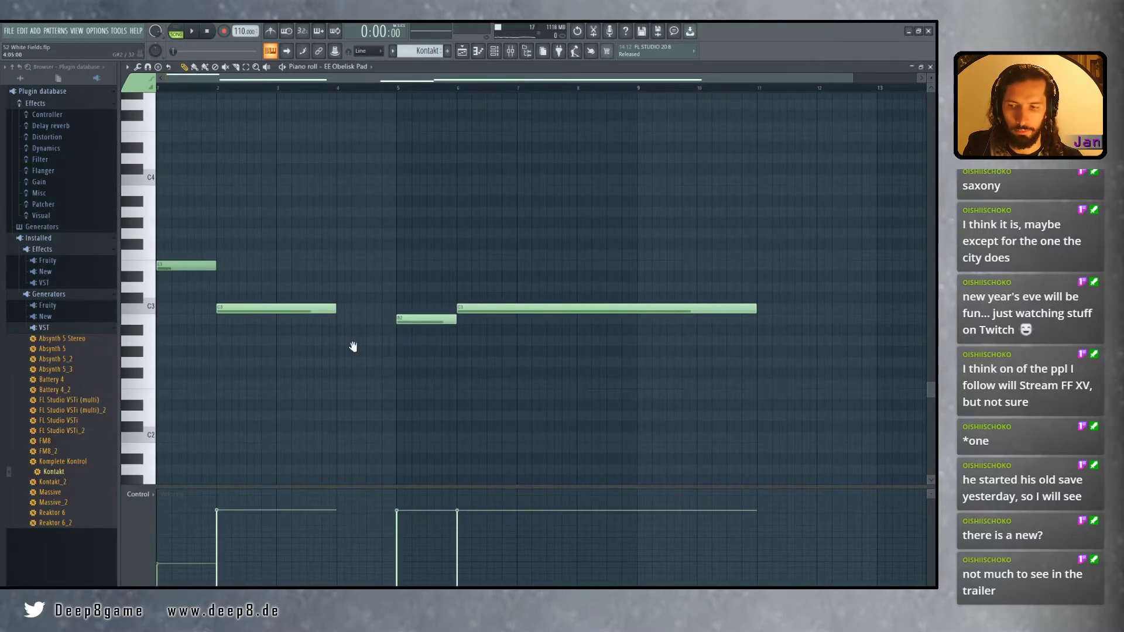
pyautogui.scroll(1, 392, 331)
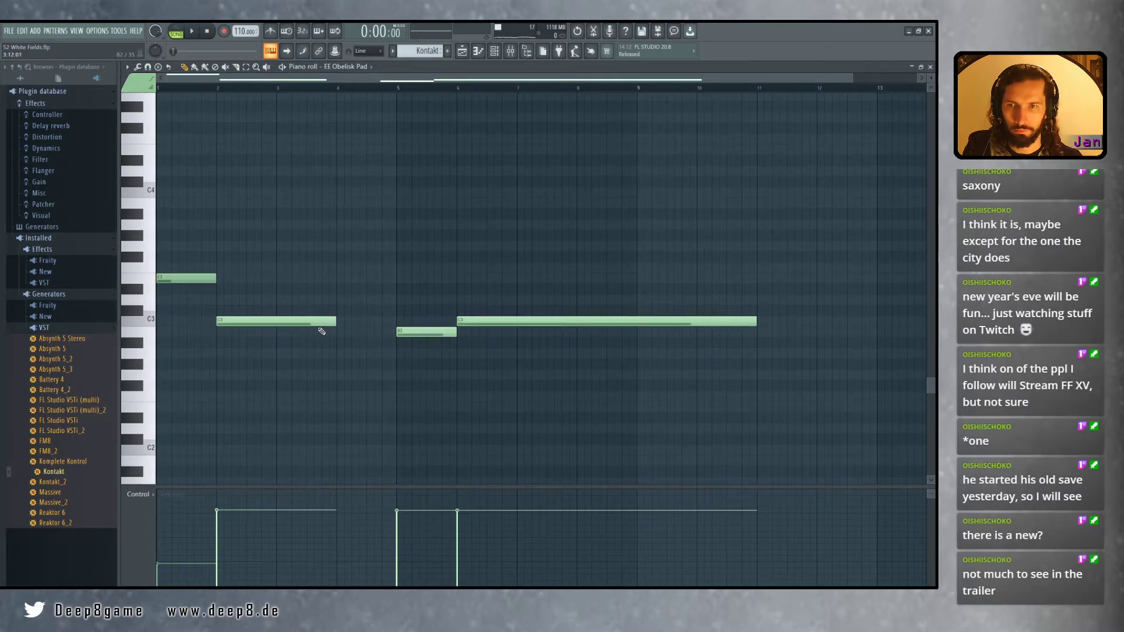
pyautogui.scroll(1, 229, 124)
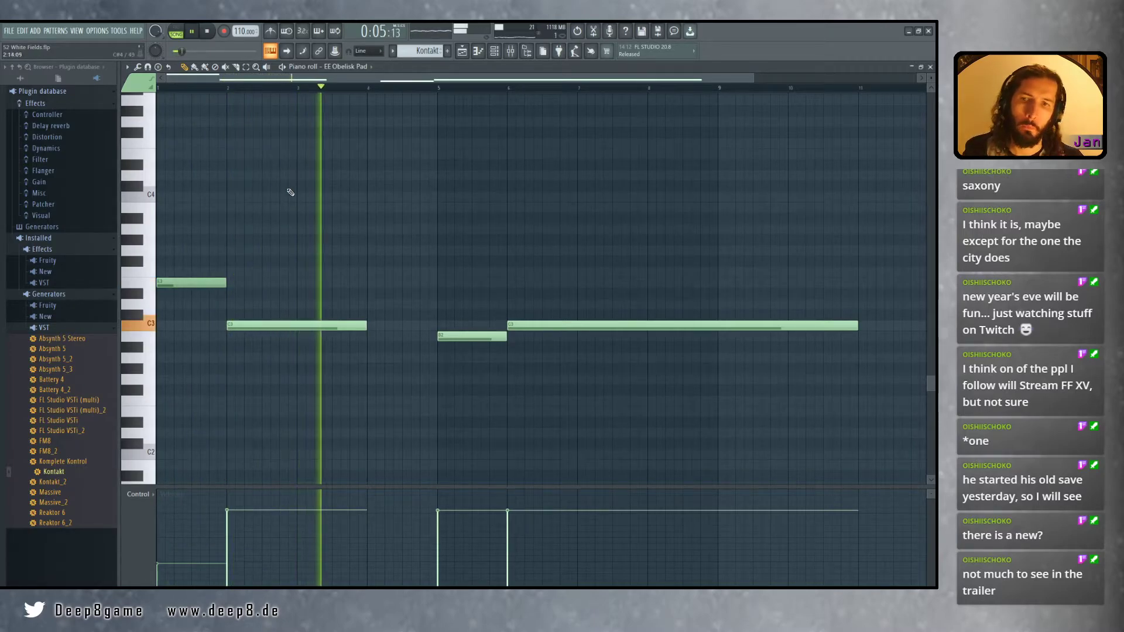
pyautogui.moveTo(463, 339); pyautogui.dragTo(393, 338)
pyautogui.moveTo(528, 328); pyautogui.dragTo(459, 328)
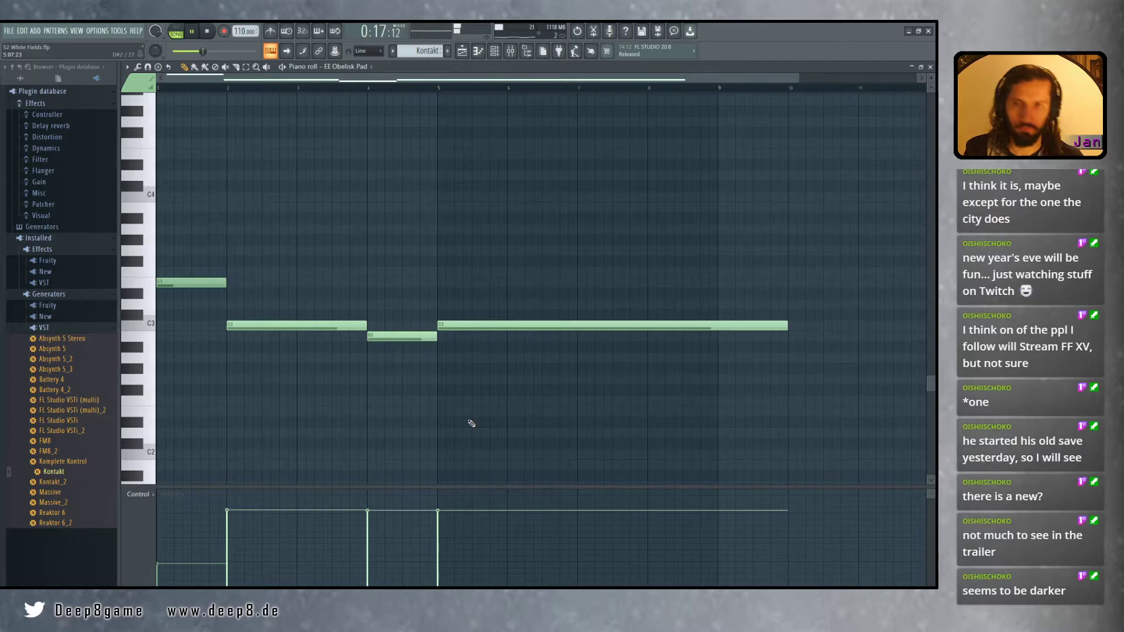
# Select the time range from bar 1 to the start of bar 10, covering all the pad notes, and play it
pyautogui.scroll(1, 345, 186)
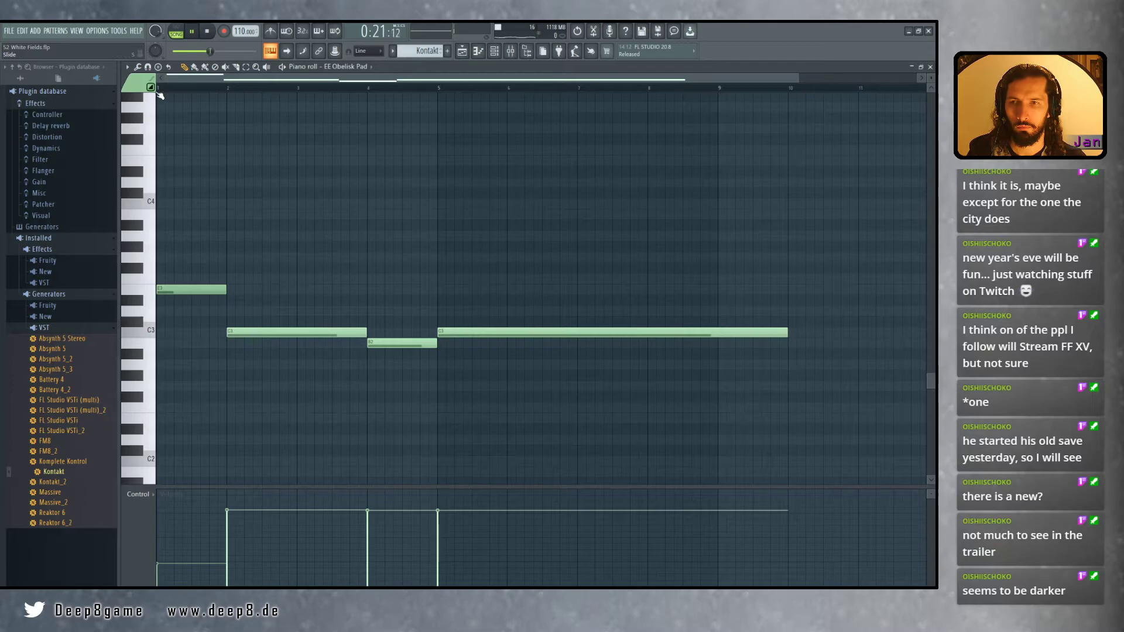
pyautogui.moveTo(170, 93); pyautogui.dragTo(786, 103)
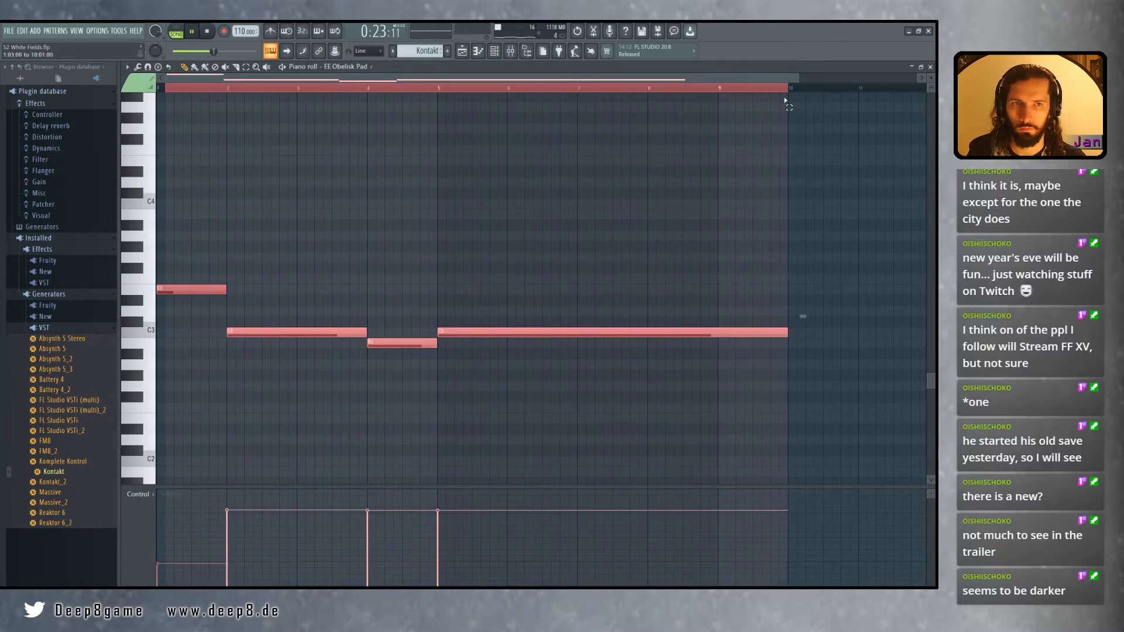
pyautogui.scroll(1, 364, 135)
pyautogui.moveTo(168, 92)
pyautogui.mouseDown()
pyautogui.moveTo(153, 94)
pyautogui.moveTo(209, 92)
pyautogui.moveTo(151, 92)
pyautogui.moveTo(165, 93)
pyautogui.mouseUp()
pyautogui.scroll(2, 166, 93)
pyautogui.scroll(1, 285, 136)
pyautogui.scroll(-2, 172, 119)
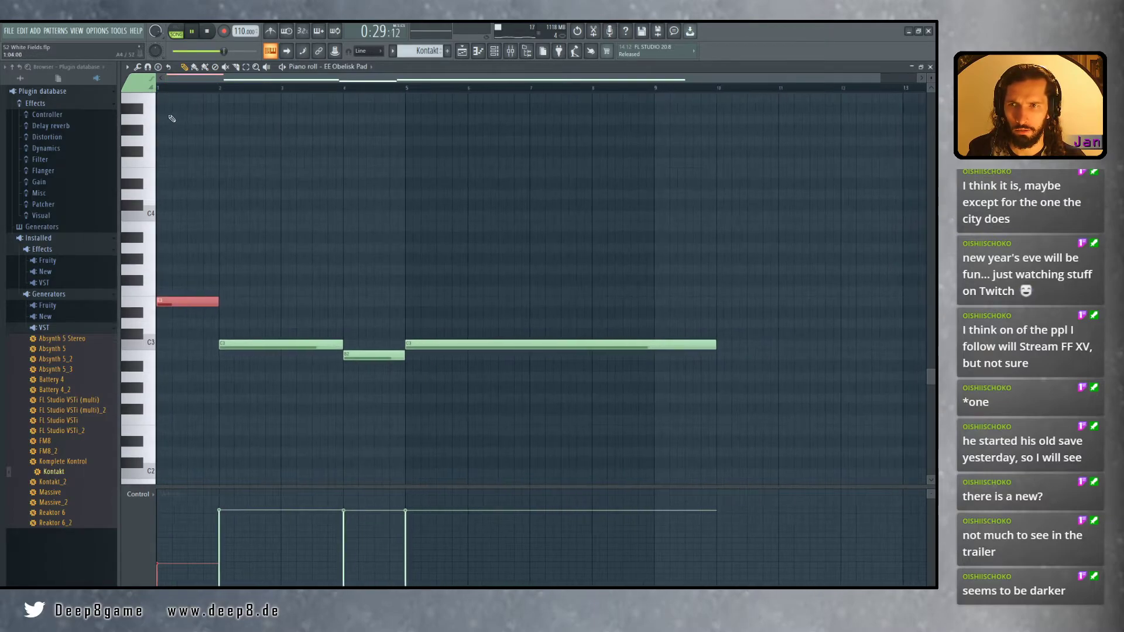
pyautogui.moveTo(174, 94); pyautogui.dragTo(706, 101)
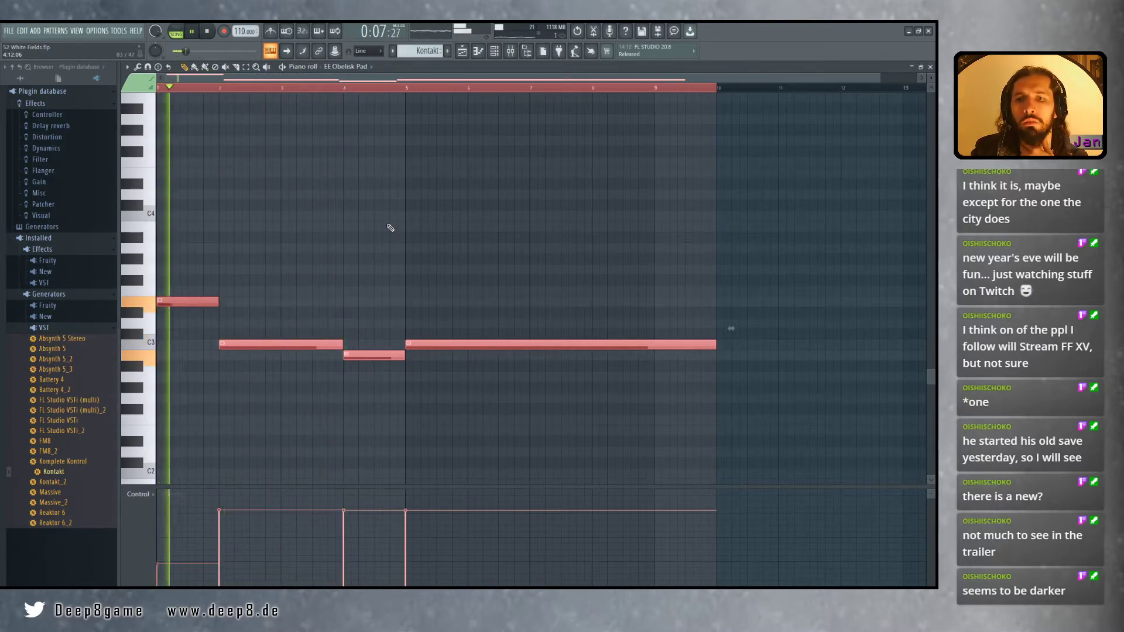
pyautogui.scroll(2, 390, 193)
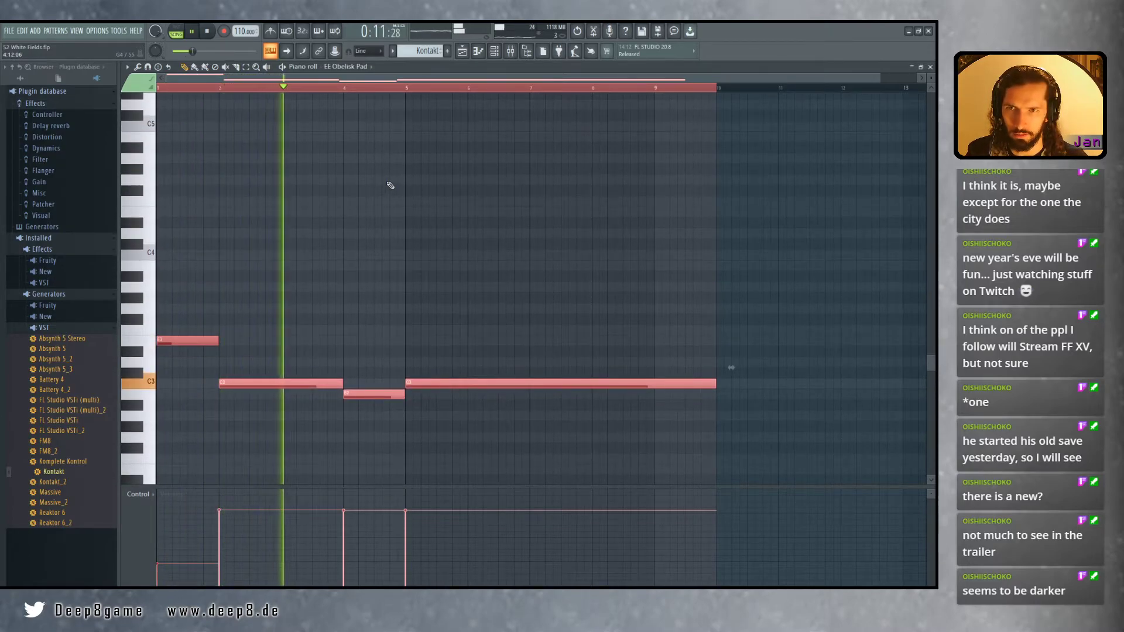
# Switch to pattern mode, resize the long C3 note to end halfway through bar 9, and play the pattern
pyautogui.click(176, 31)
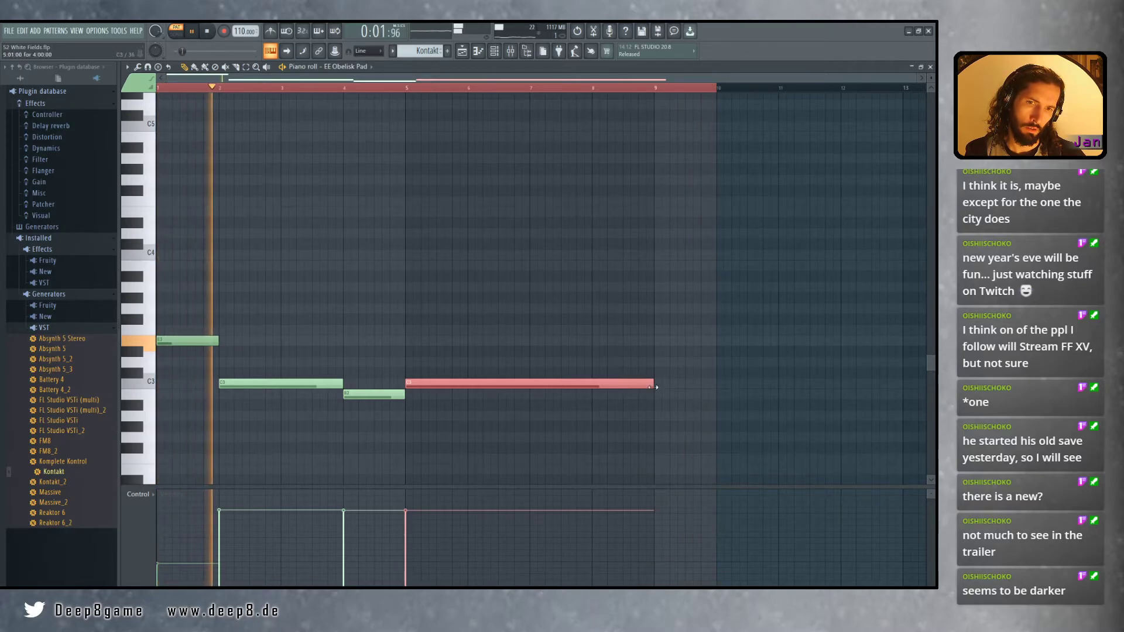
pyautogui.moveTo(651, 385); pyautogui.dragTo(685, 394)
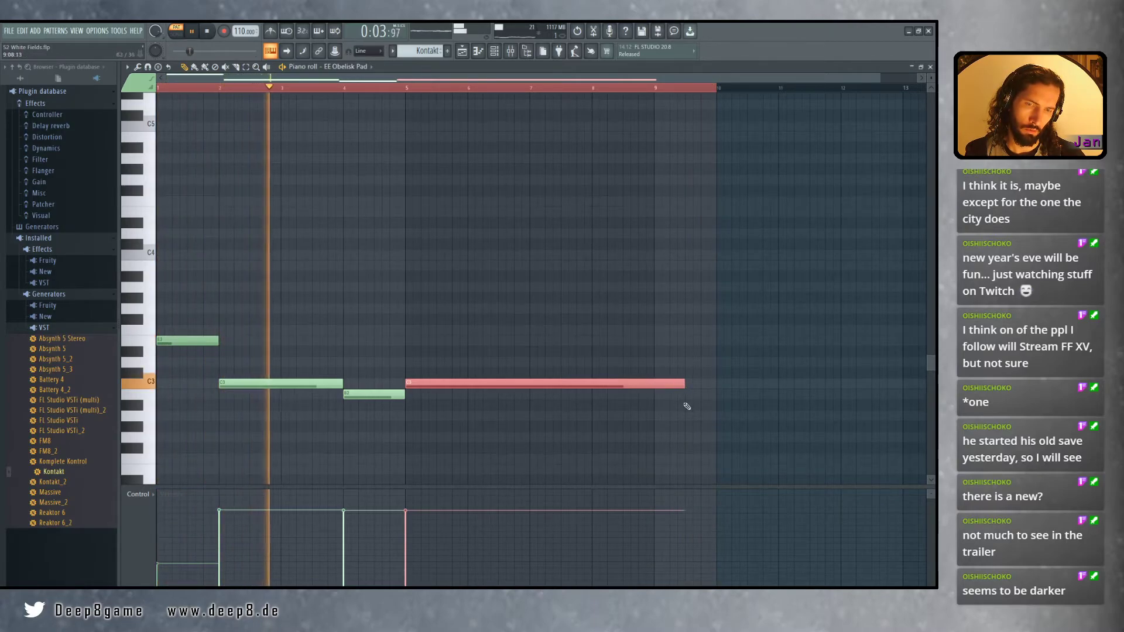
pyautogui.click(626, 90)
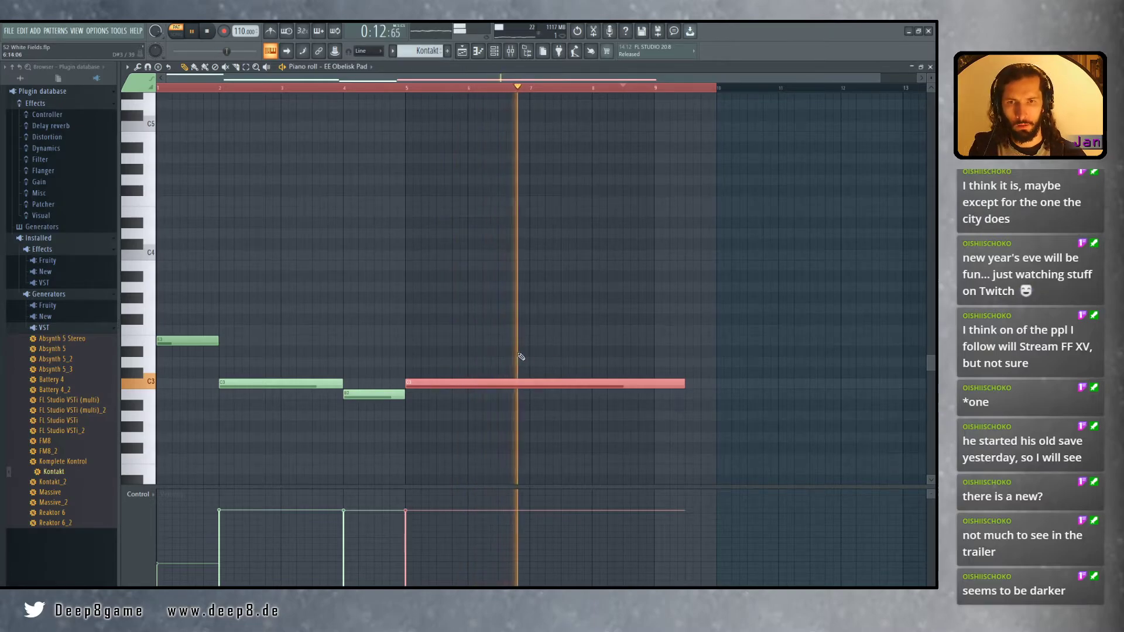
pyautogui.press('space')
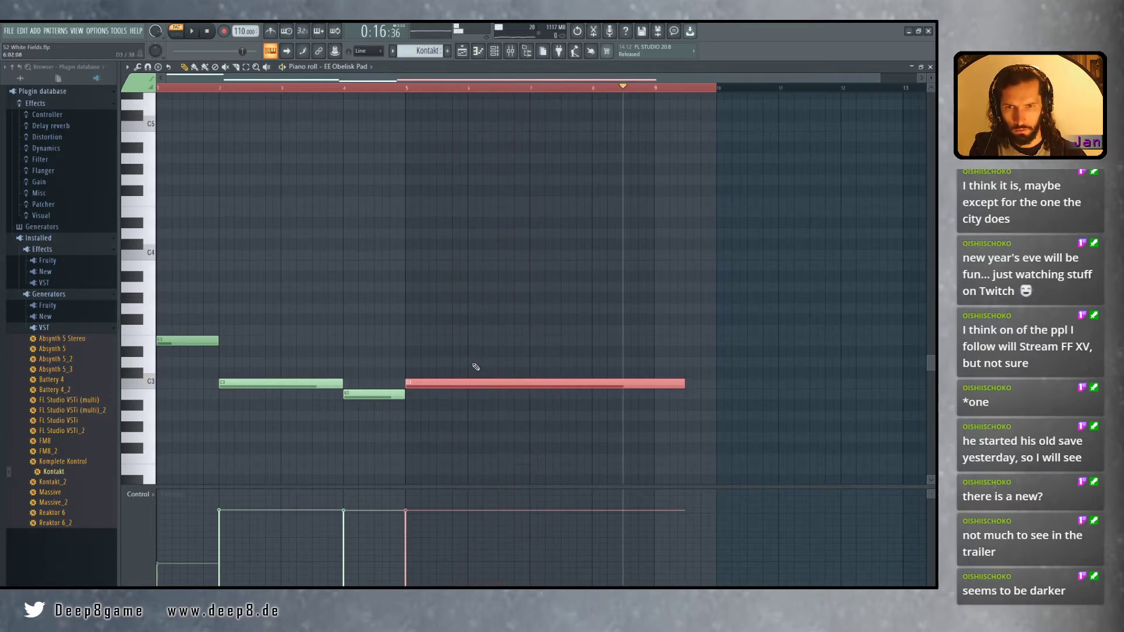
# Try one-beat notes above the long C3, a D3 at bar 6 and a G3 at bar 7, playing from bar 5
pyautogui.click(475, 363)
pyautogui.moveTo(745, 363); pyautogui.dragTo(483, 368)
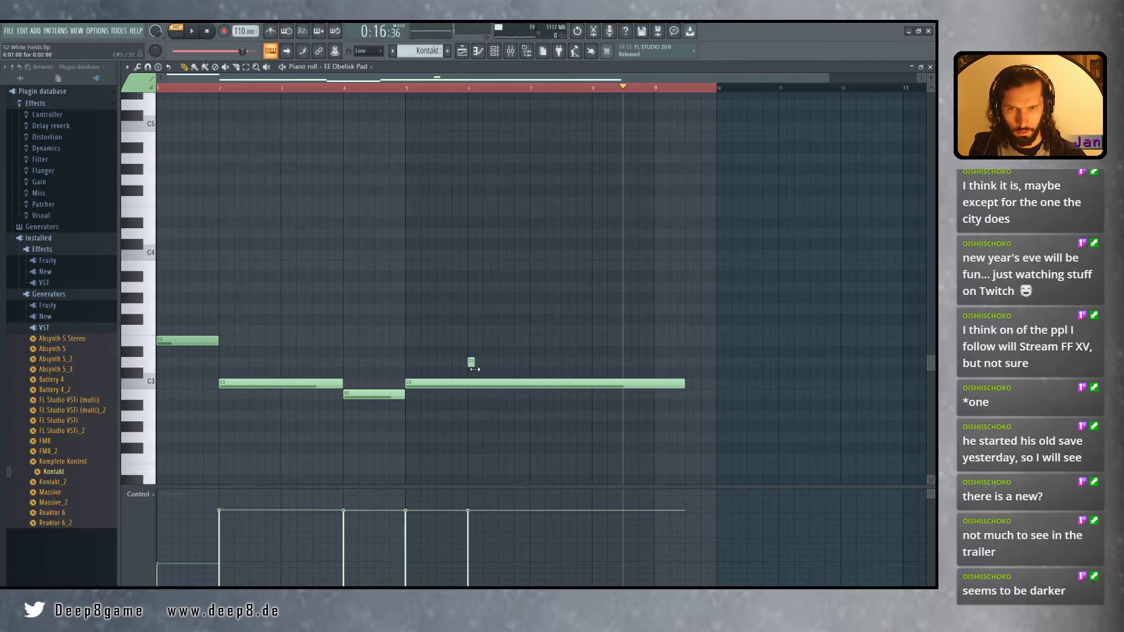
pyautogui.click(474, 362)
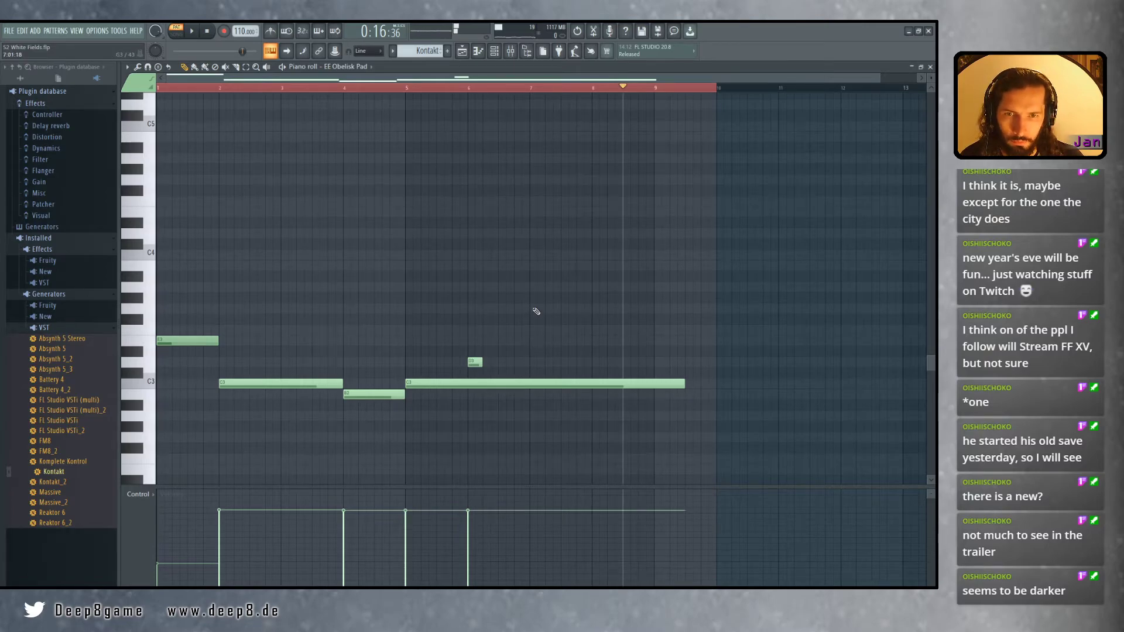
pyautogui.click(531, 309)
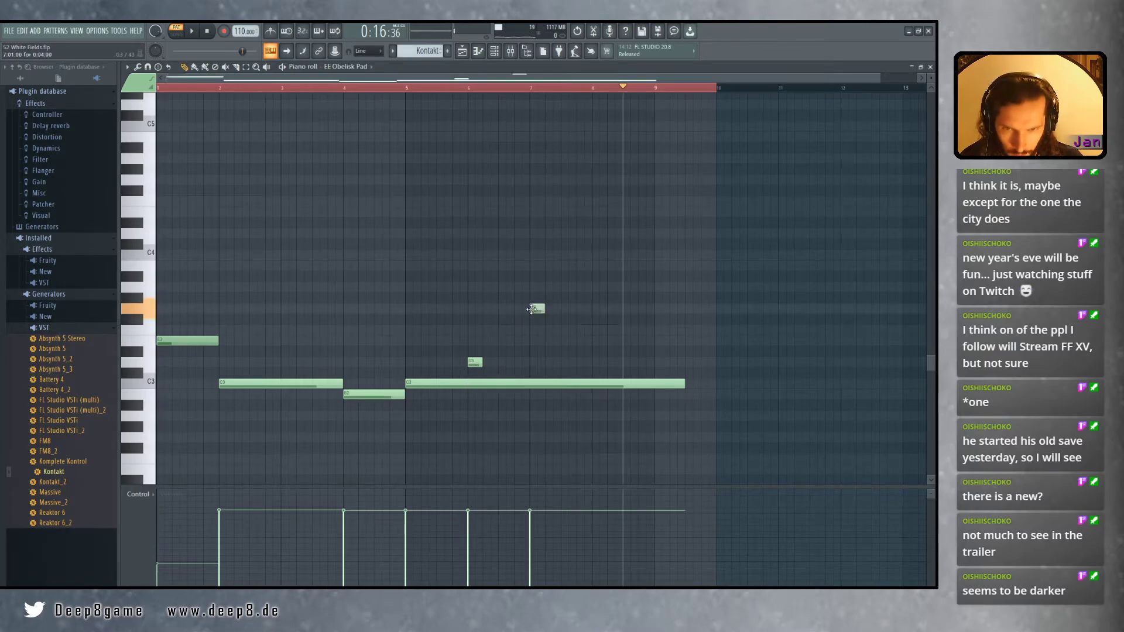
pyautogui.click(406, 87)
pyautogui.press('space')
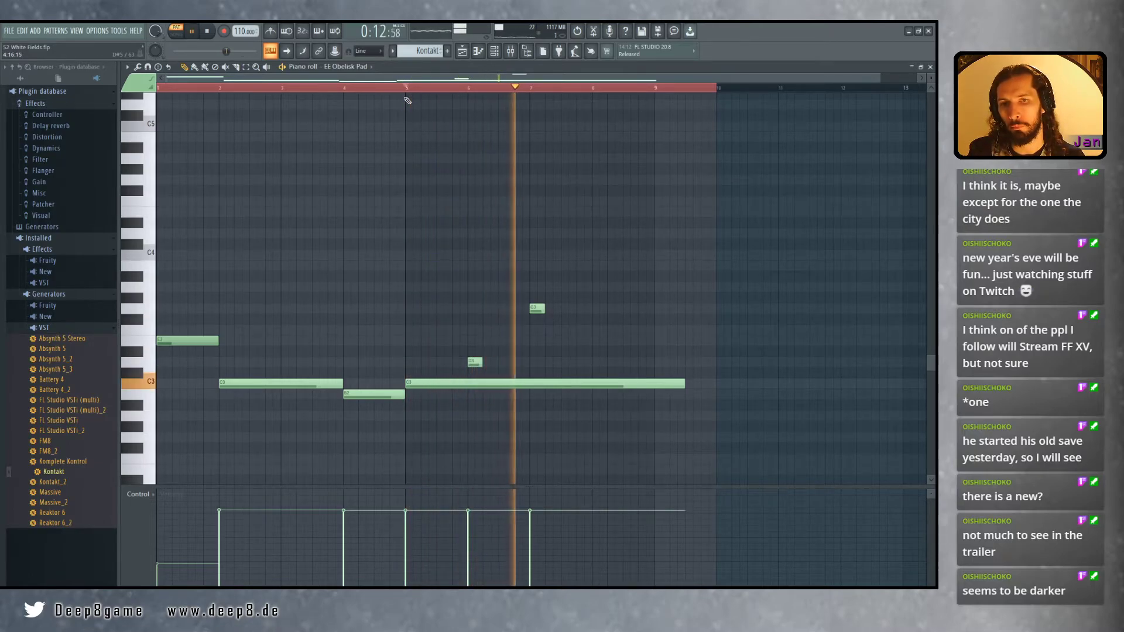
# Stop playback and delete the two short notes at bars 6 and 7
pyautogui.press('space')
pyautogui.rightClick(538, 310)
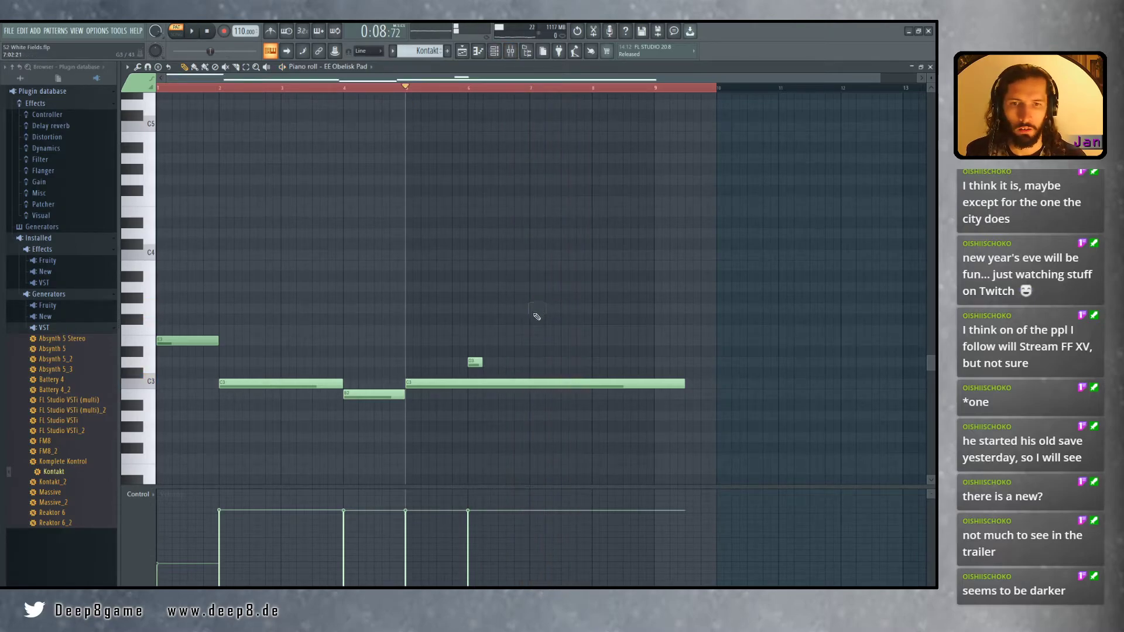
pyautogui.rightClick(475, 362)
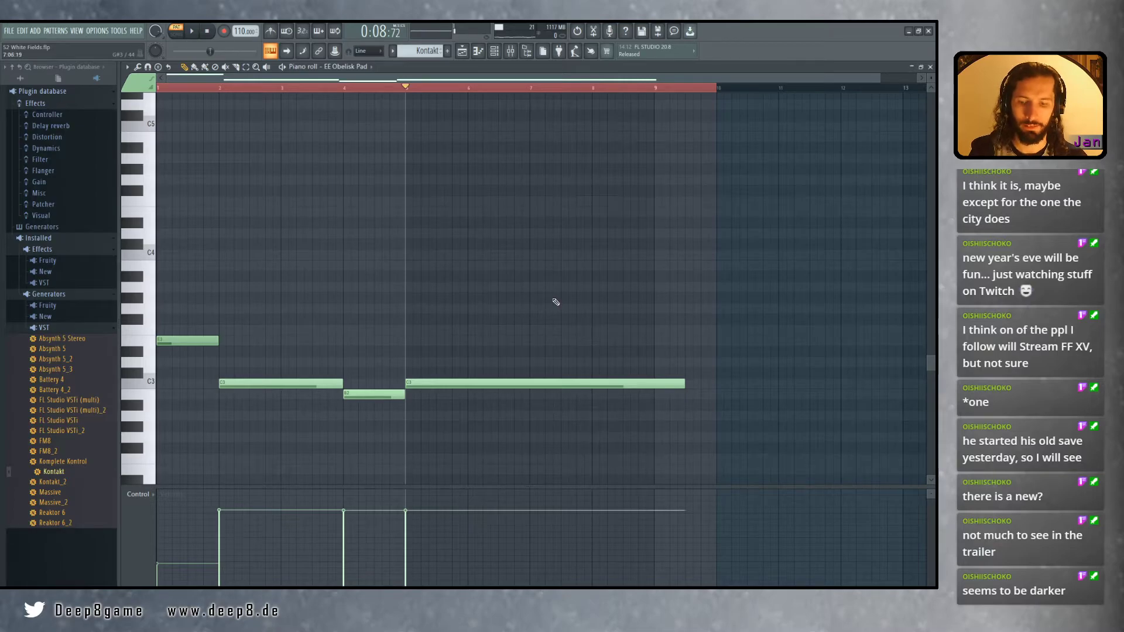
# Return to the playlist and select the Kontakt #2 clip on the double bass pizz track
pyautogui.click(932, 66)
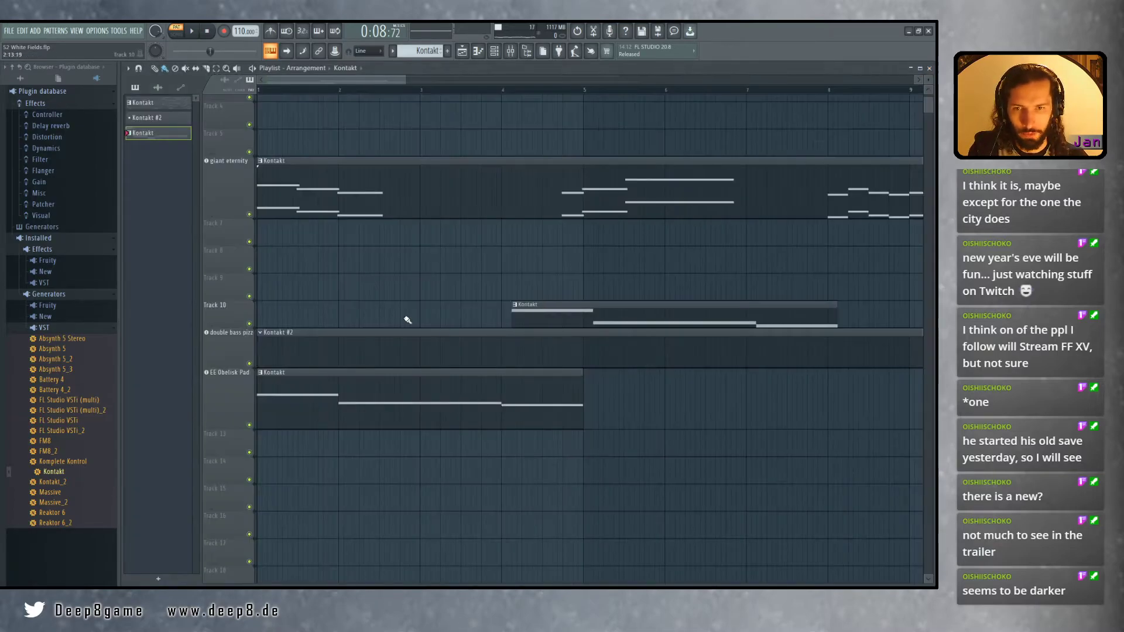
pyautogui.scroll(1, 471, 310)
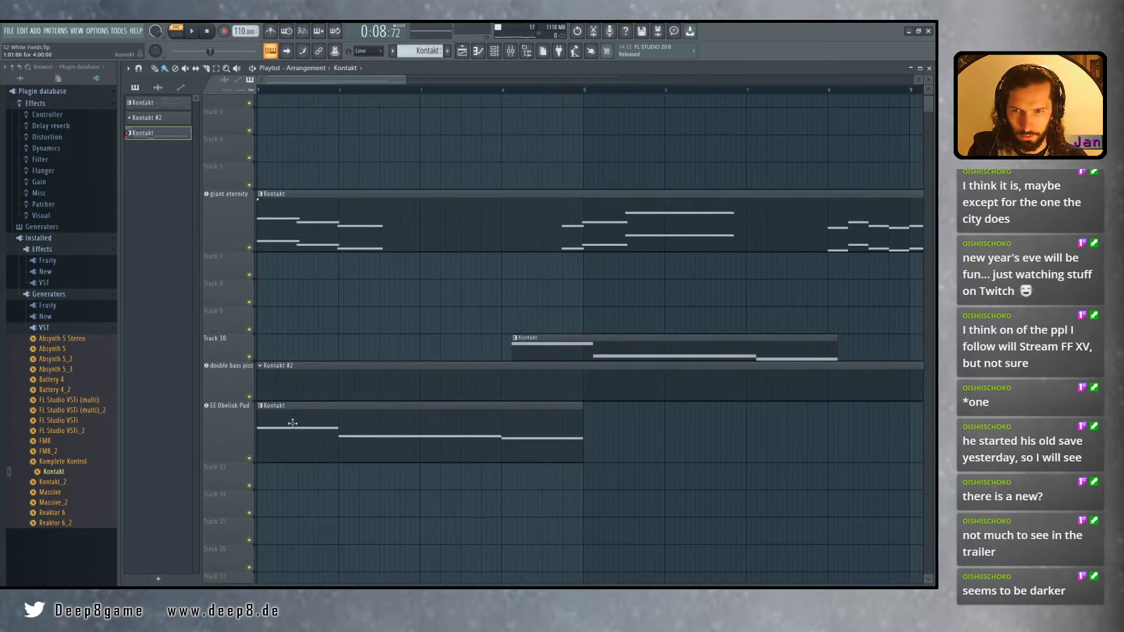
pyautogui.click(367, 367)
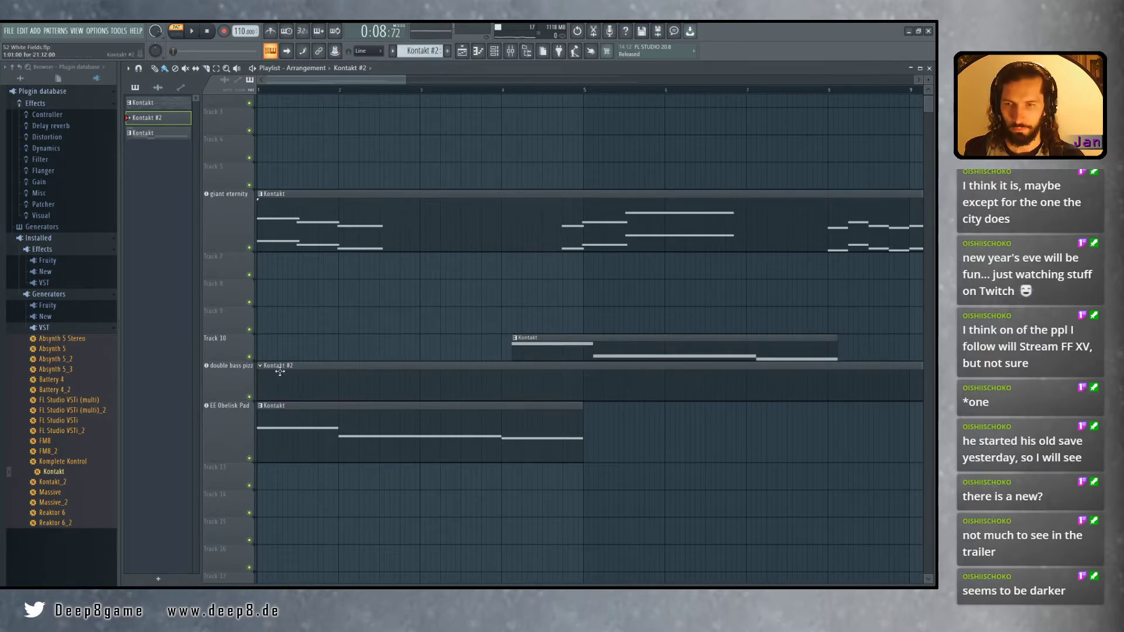
pyautogui.keyDown('ctrl'); pyautogui.scroll(-2, 366, 339); pyautogui.keyUp('ctrl')
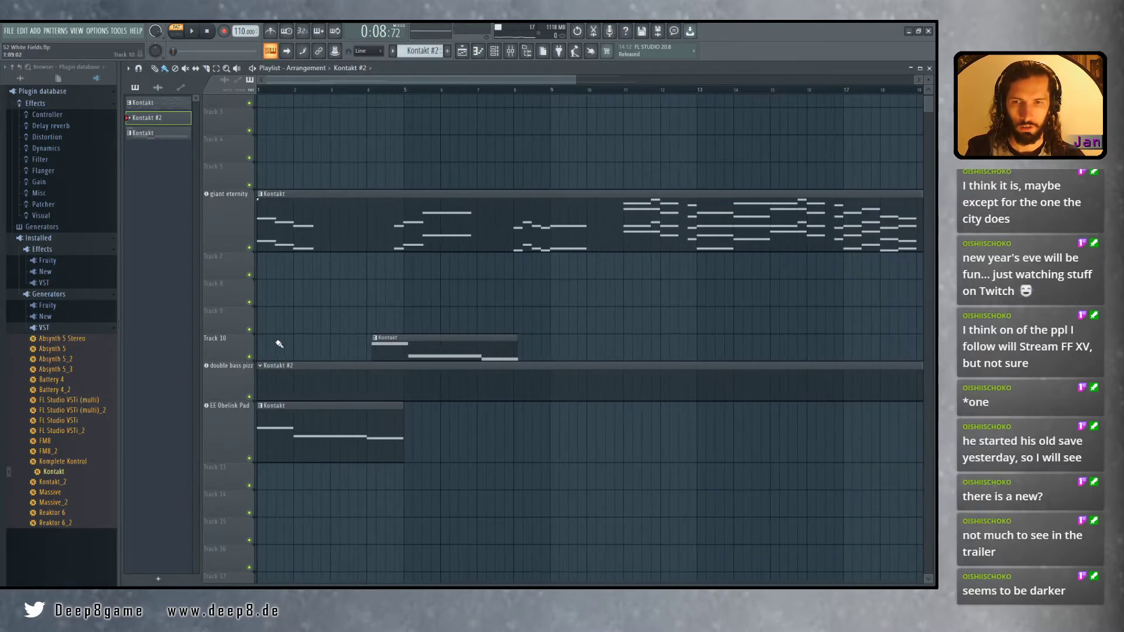
pyautogui.keyDown('ctrl'); pyautogui.scroll(1, 310, 346); pyautogui.keyUp('ctrl')
pyautogui.keyDown('ctrl'); pyautogui.scroll(1, 288, 360); pyautogui.keyUp('ctrl')
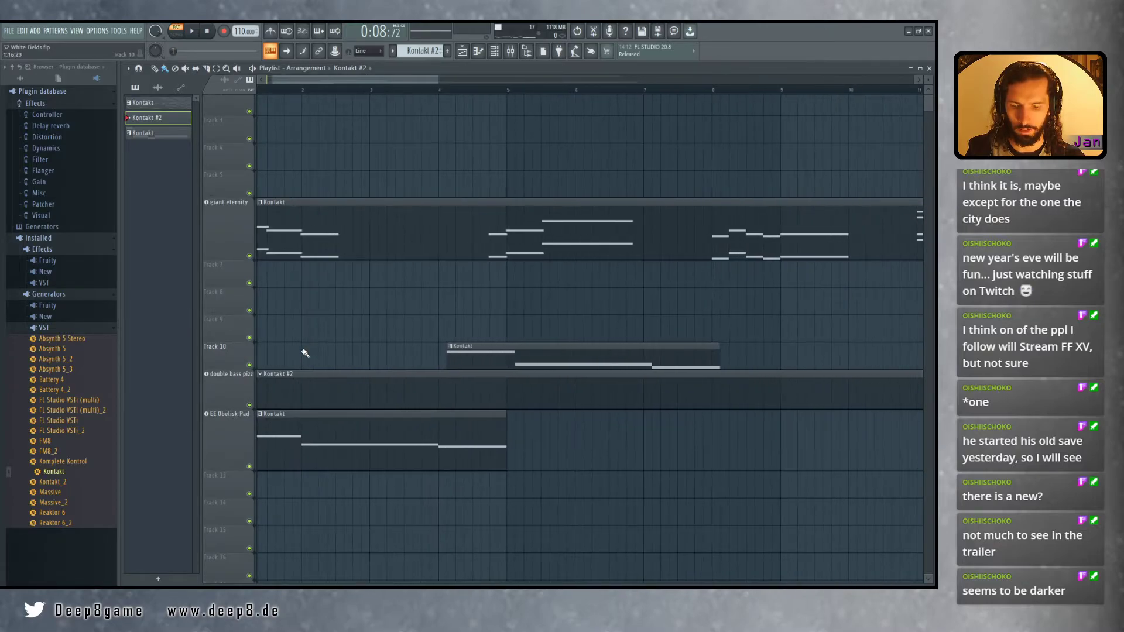
# Delete the Kontakt clip from Track 10 in the playlist
pyautogui.keyDown('ctrl'); pyautogui.scroll(1, 332, 354); pyautogui.keyUp('ctrl')
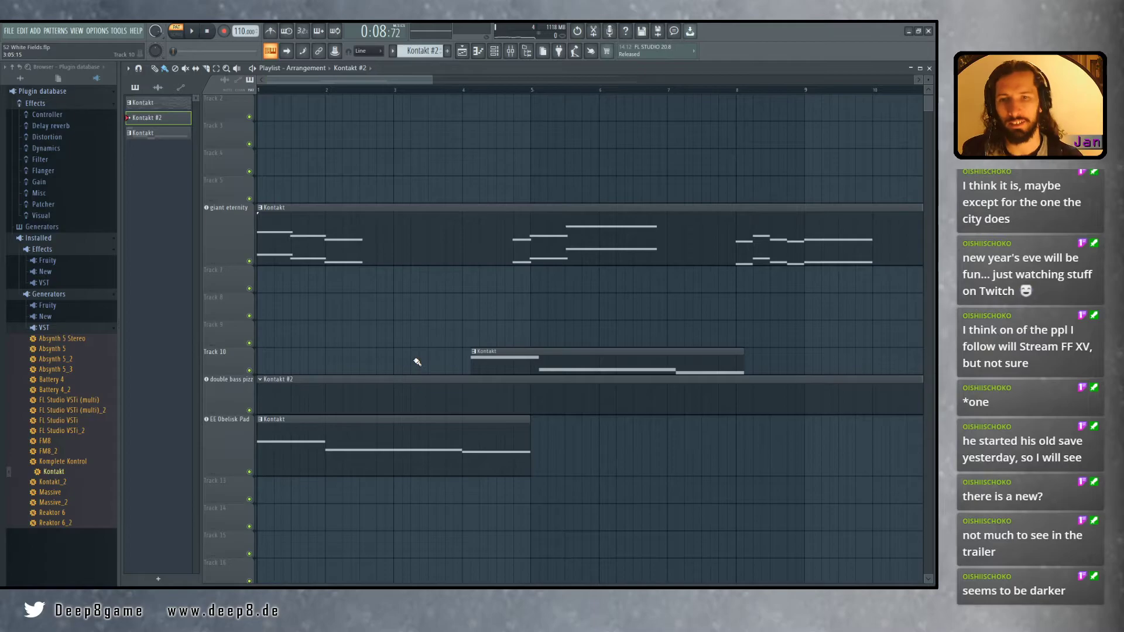
pyautogui.moveTo(391, 343); pyautogui.dragTo(393, 352)
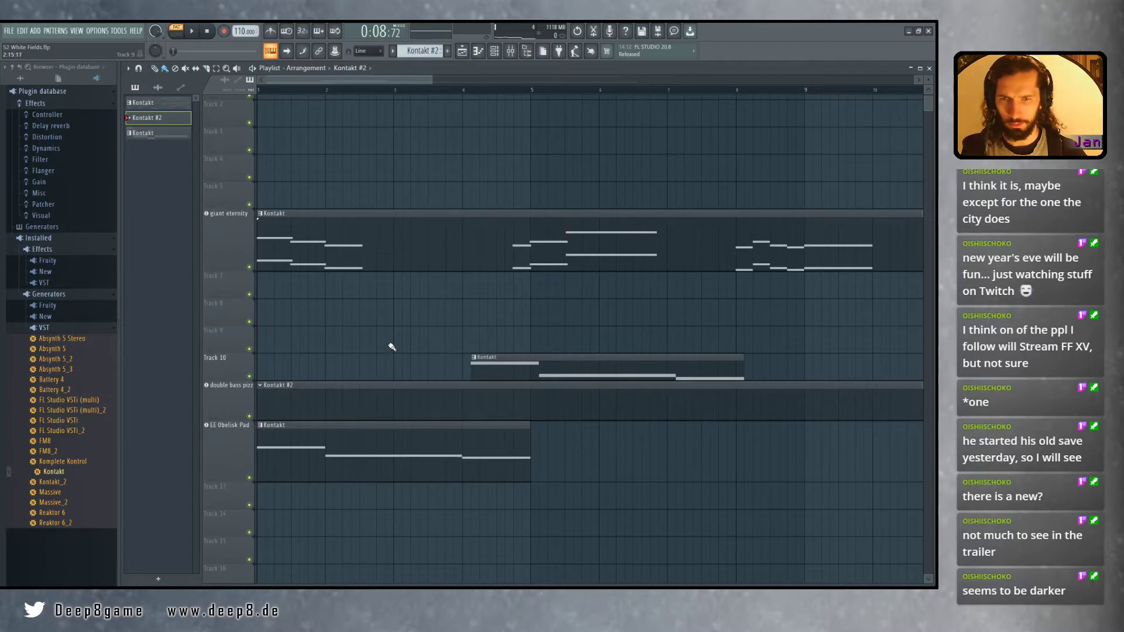
pyautogui.scroll(1, 434, 355)
pyautogui.rightClick(595, 372)
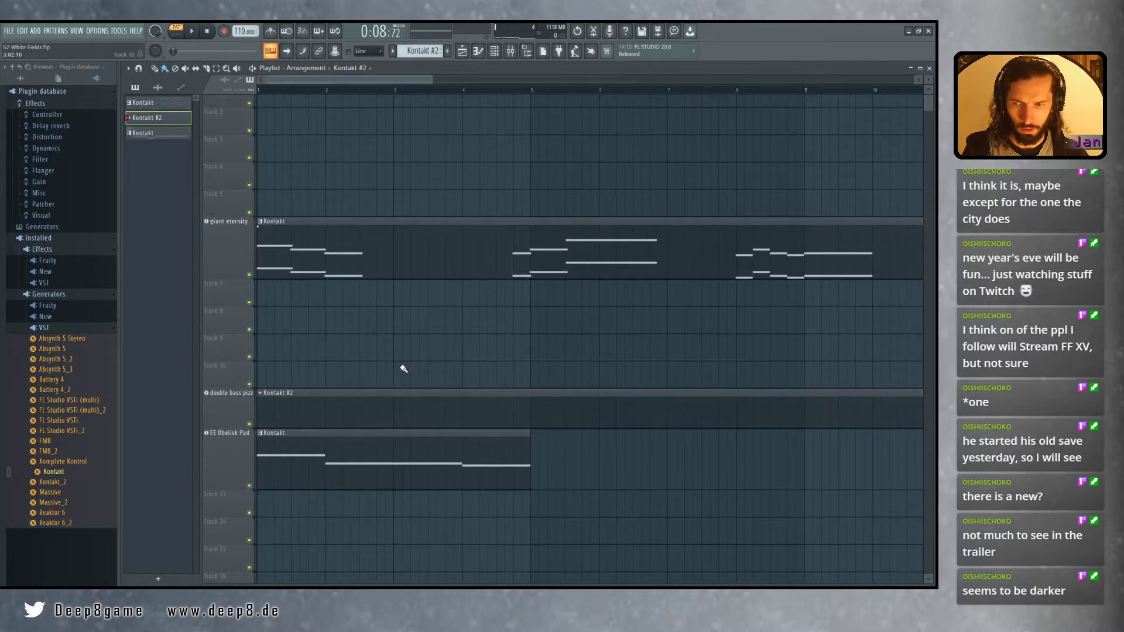
pyautogui.scroll(-2, 465, 318)
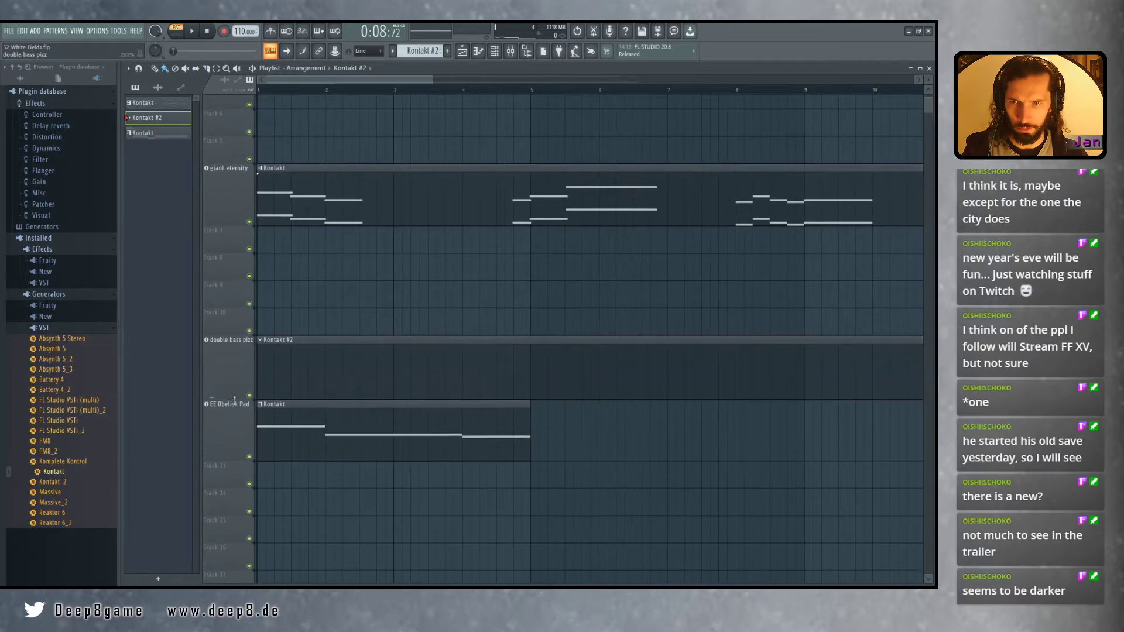
# Remove Double Bass Solo from the double bass pizz track's Kontakt and browse to the Factory Library's orchestral VSL Strings
pyautogui.click(241, 354)
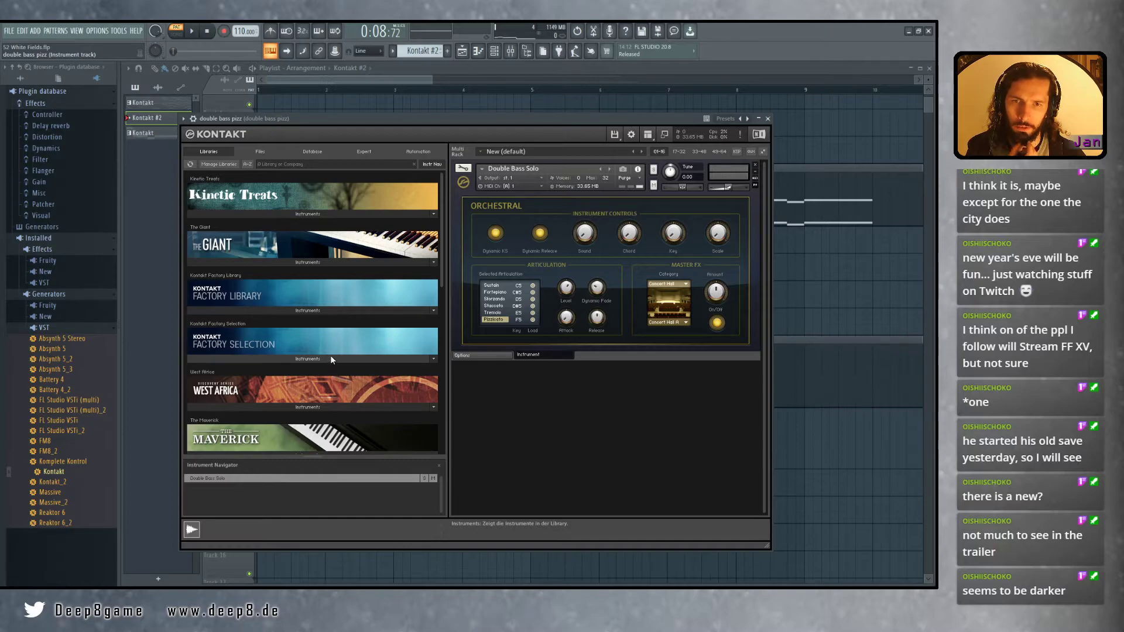
pyautogui.click(756, 166)
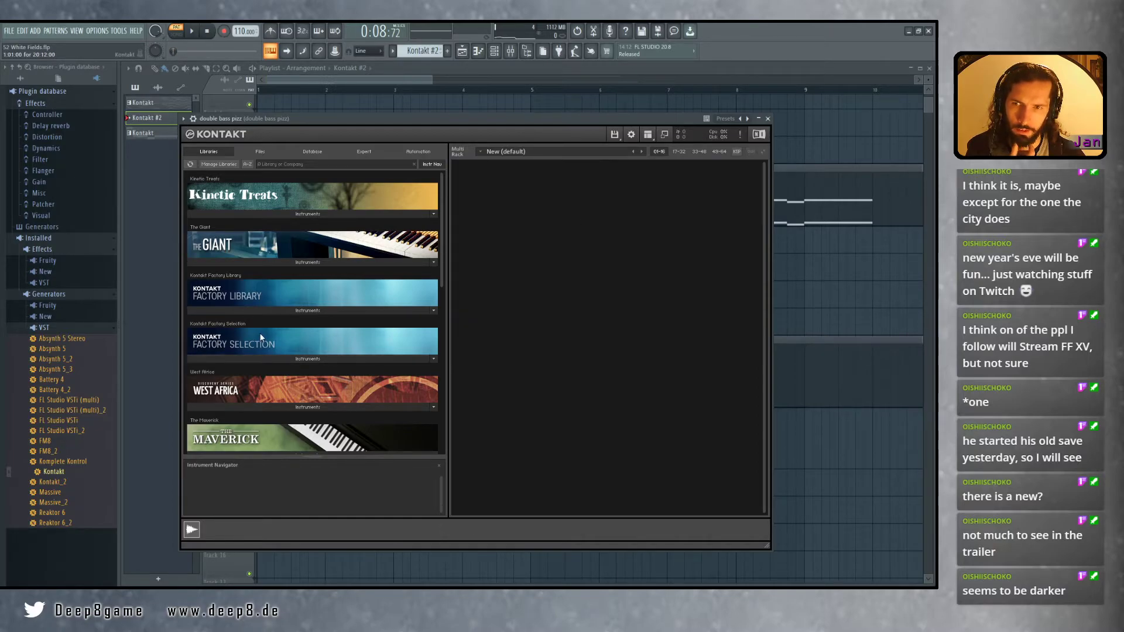
pyautogui.click(304, 310)
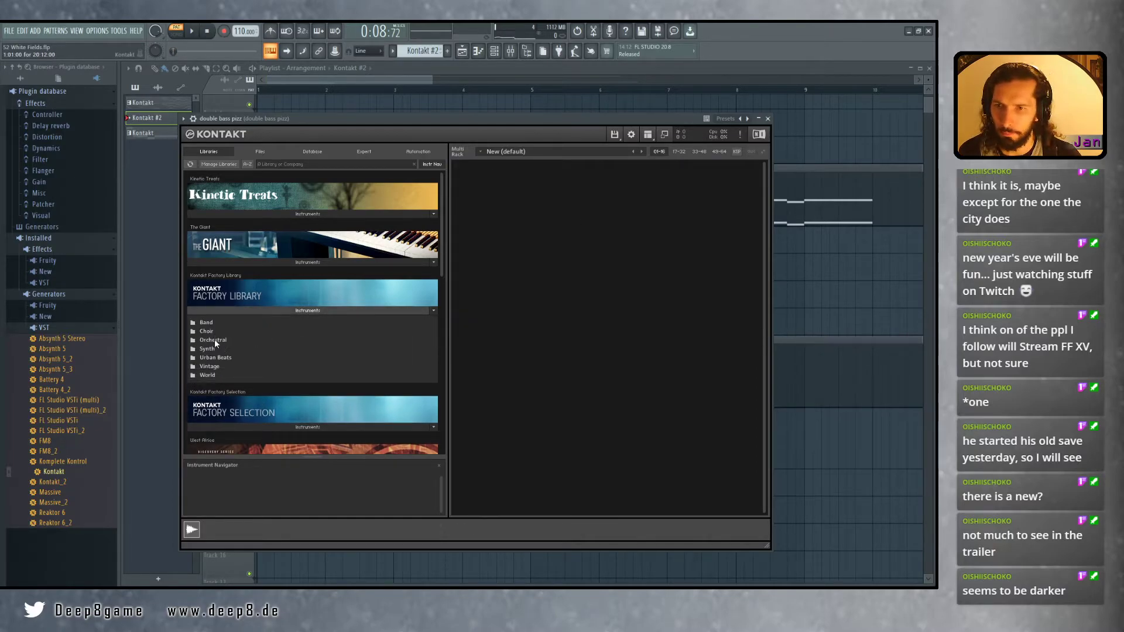
pyautogui.click(213, 339)
pyautogui.click(219, 330)
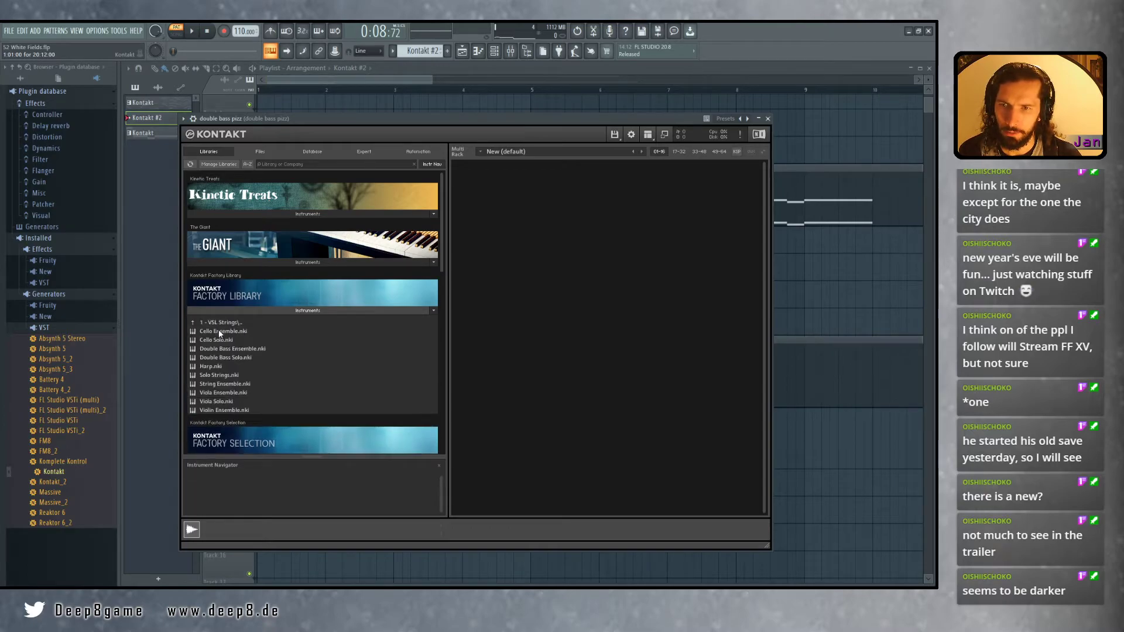
# Try Cello Solo with the Pizzicato articulation and remove the instrument again
pyautogui.click(221, 357)
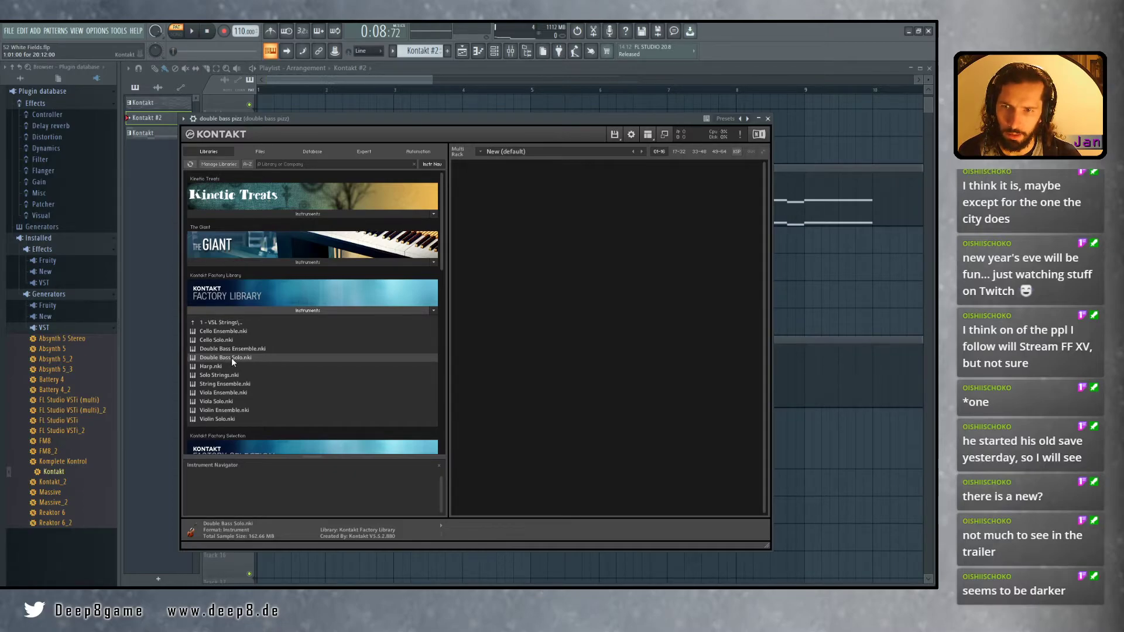
pyautogui.doubleClick(222, 341)
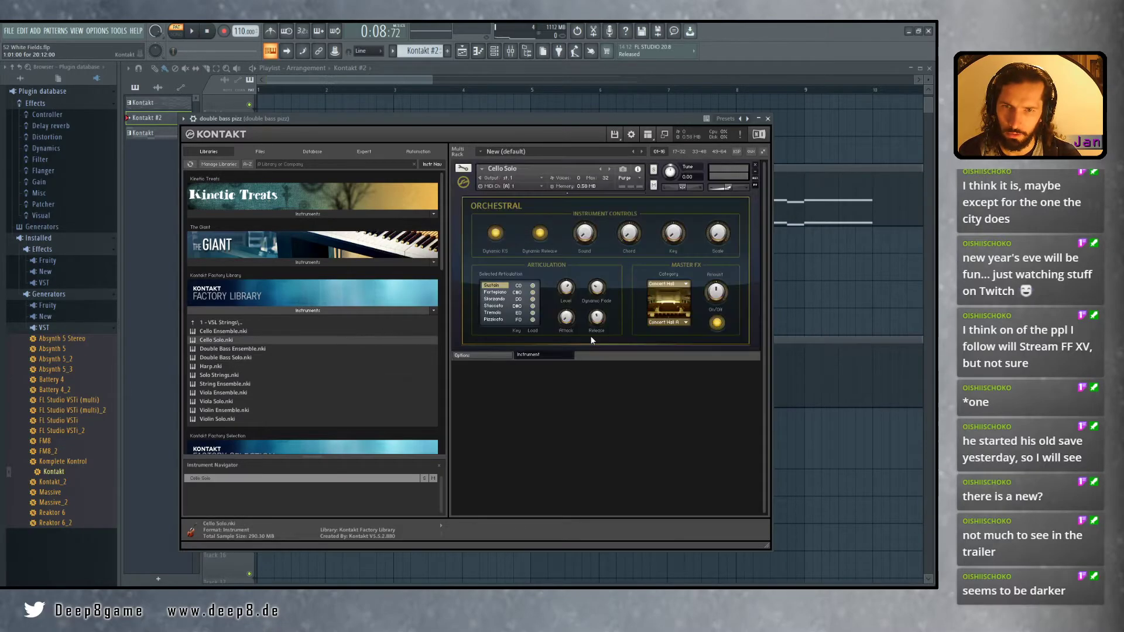
pyautogui.click(503, 320)
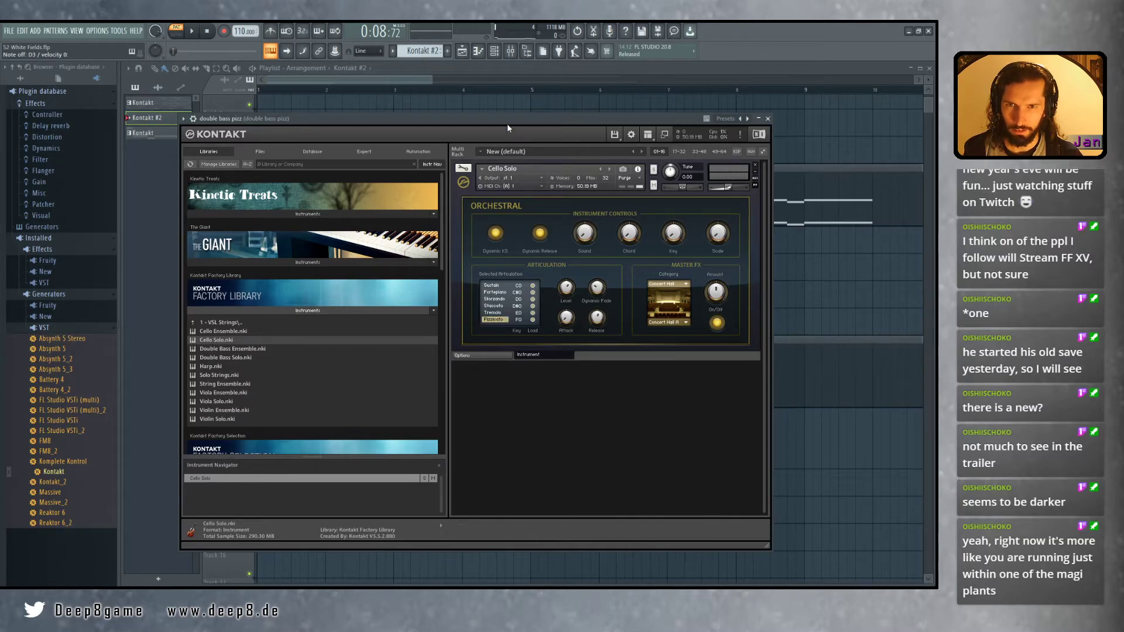
pyautogui.moveTo(515, 120); pyautogui.dragTo(544, 121)
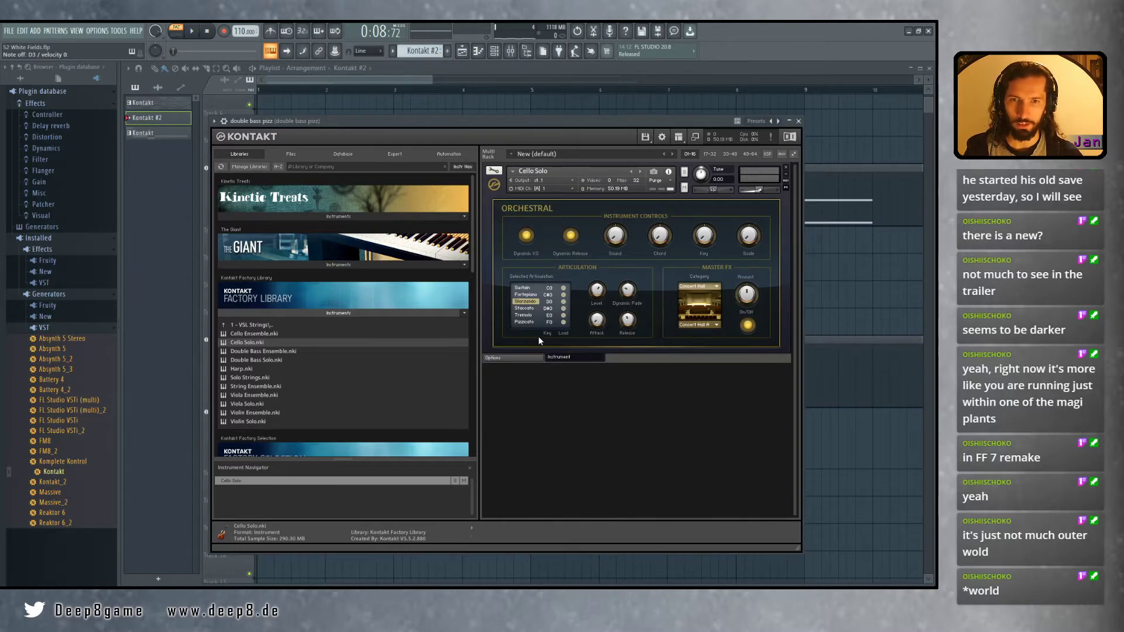
pyautogui.click(525, 320)
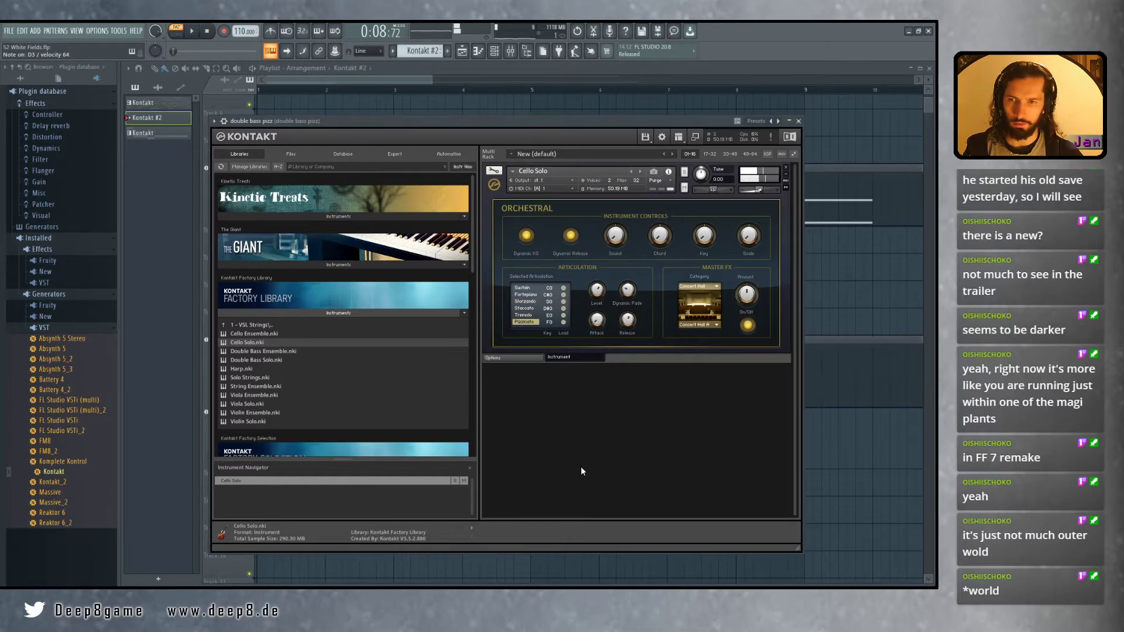
pyautogui.click(786, 166)
# Load Cello Ensemble from the VSL Strings, select its Pizzicato articulation, and close the plugin window
pyautogui.click(477, 343)
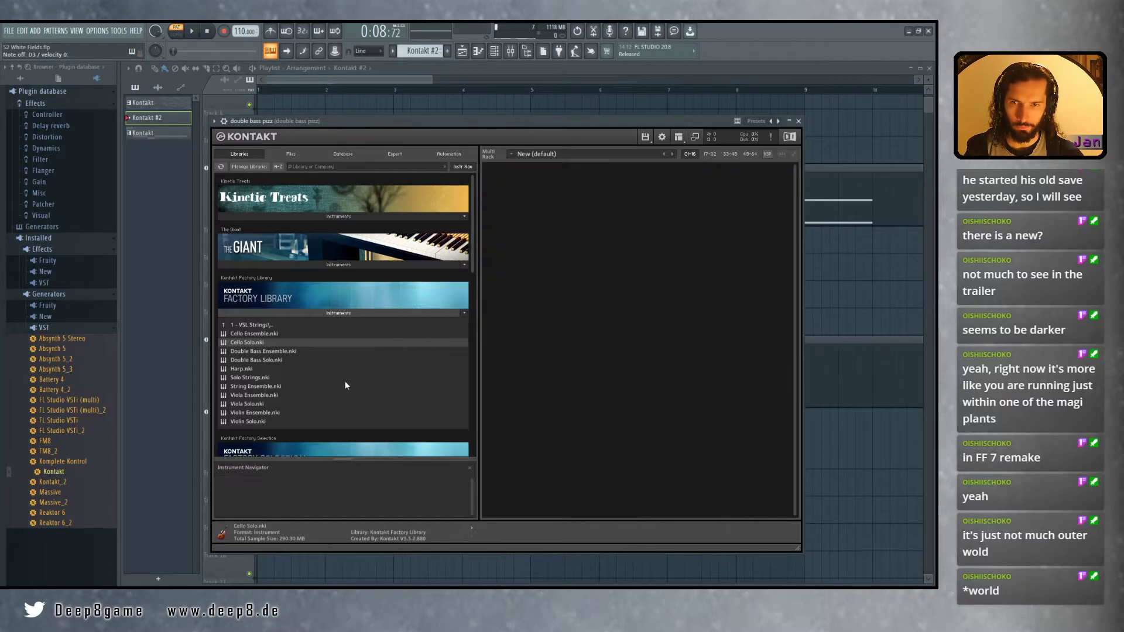
pyautogui.doubleClick(250, 335)
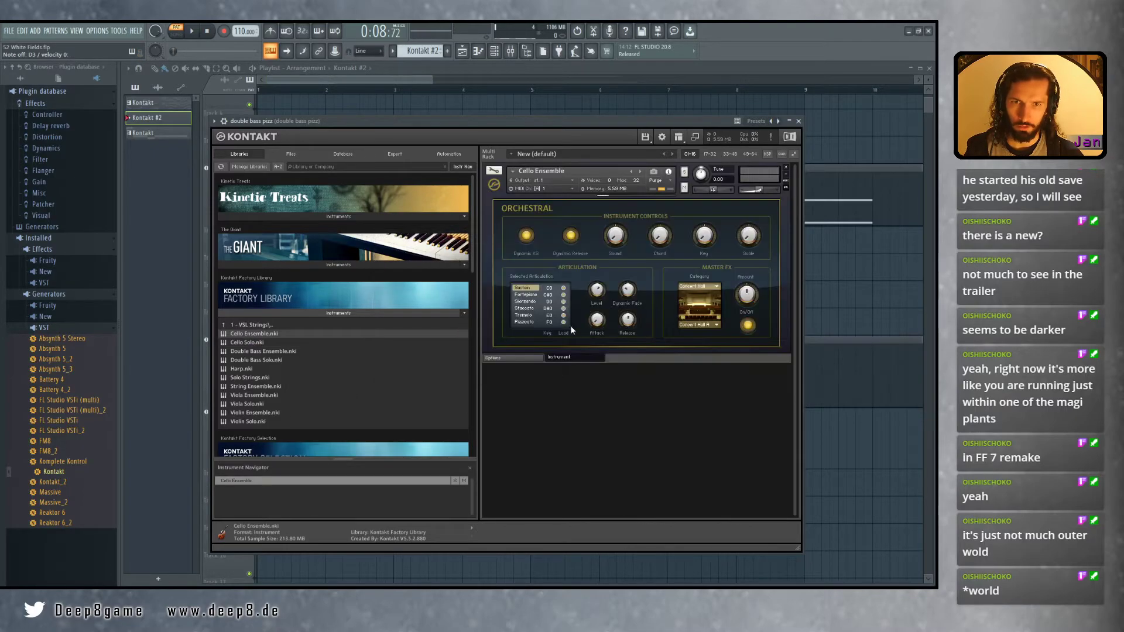
pyautogui.click(524, 323)
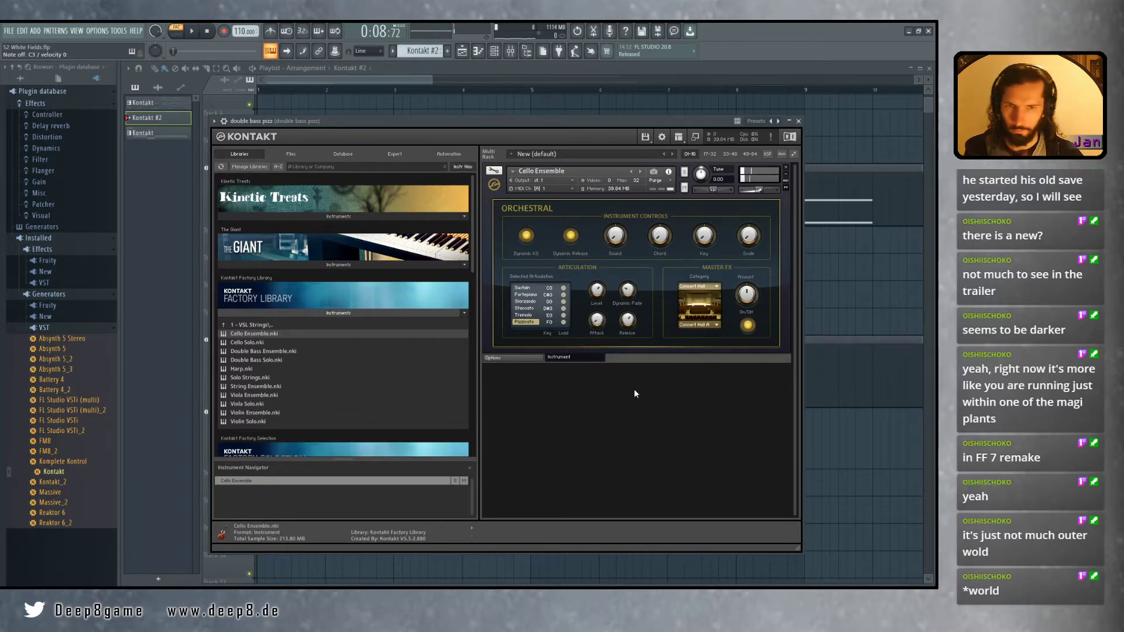
pyautogui.click(798, 121)
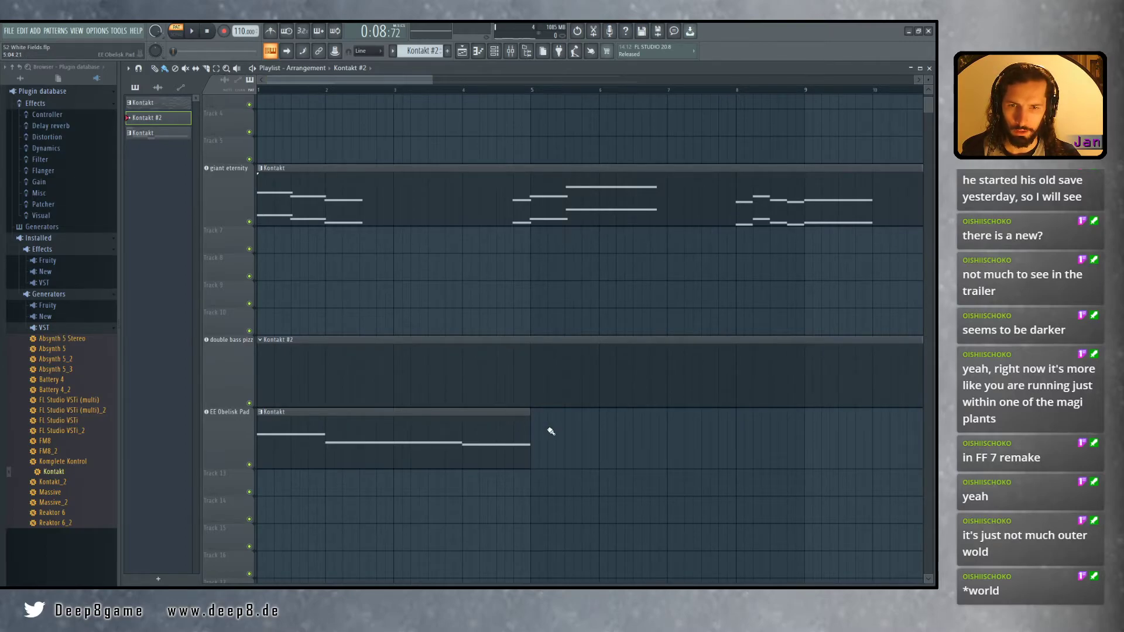
# Extend the Kontakt clip on the EE Obelisk Pad track to end at bar 10
pyautogui.scroll(2, 550, 433)
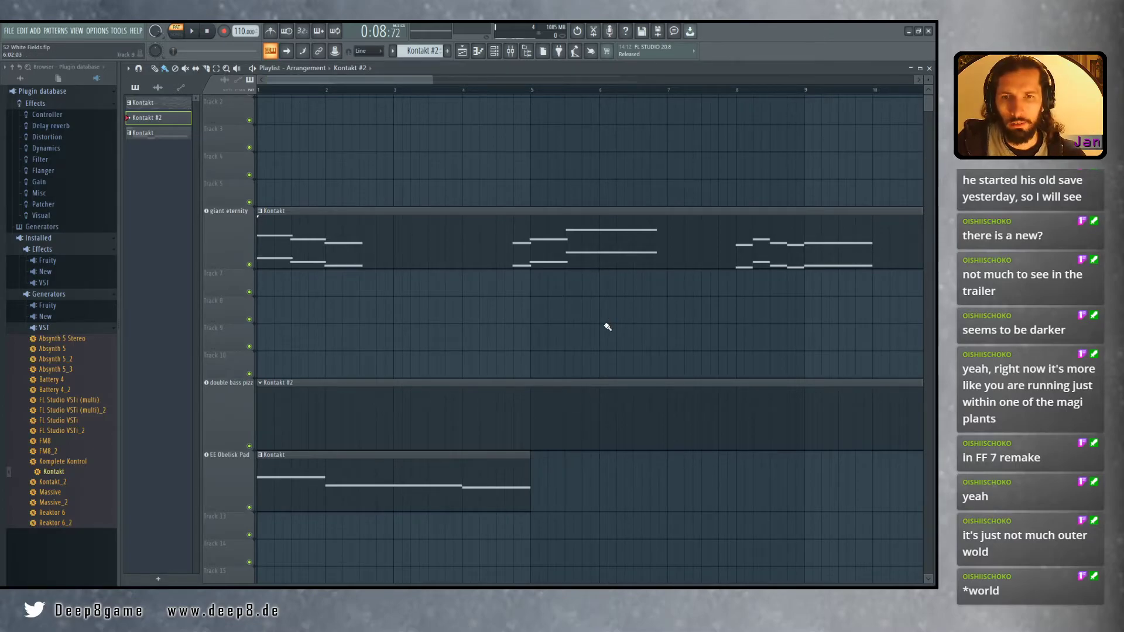
pyautogui.scroll(1, 509, 344)
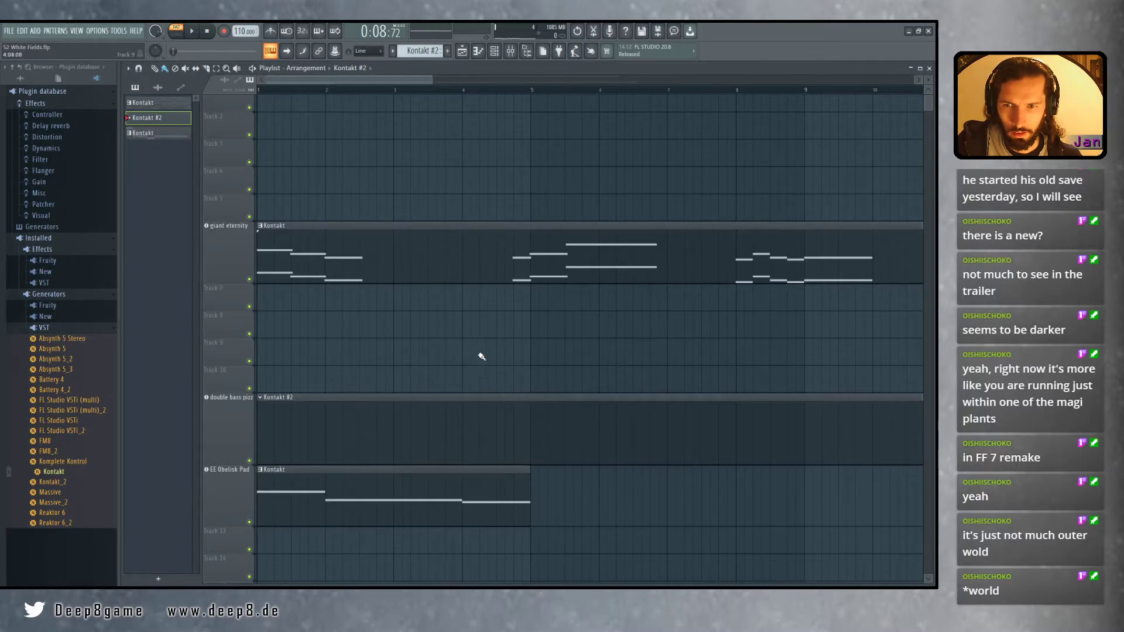
pyautogui.scroll(-2, 486, 342)
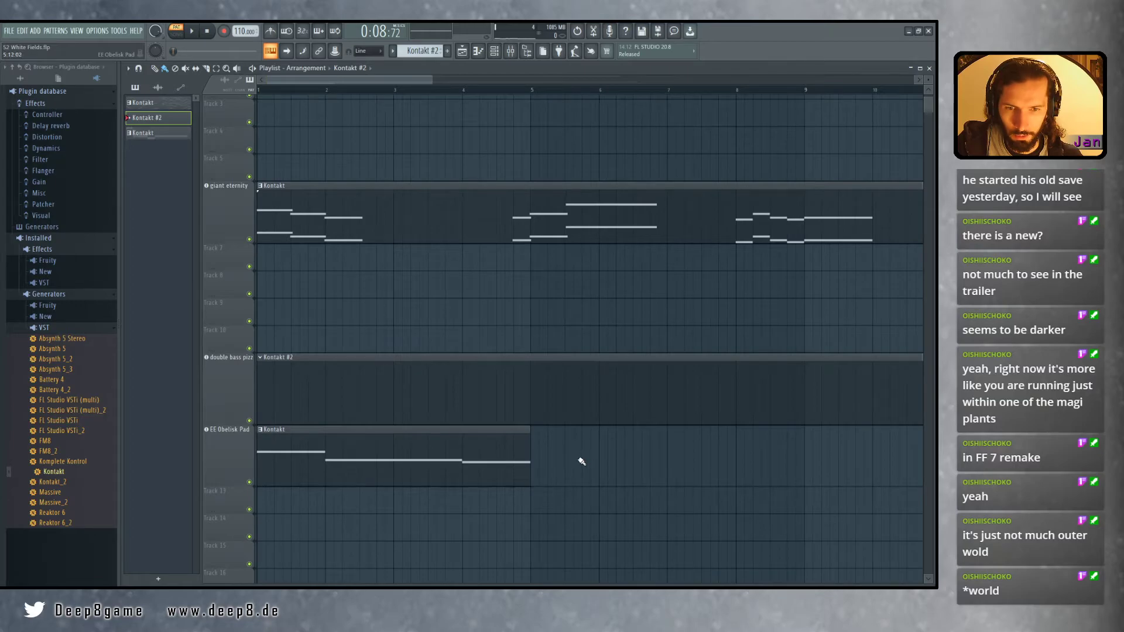
pyautogui.scroll(-1, 581, 462)
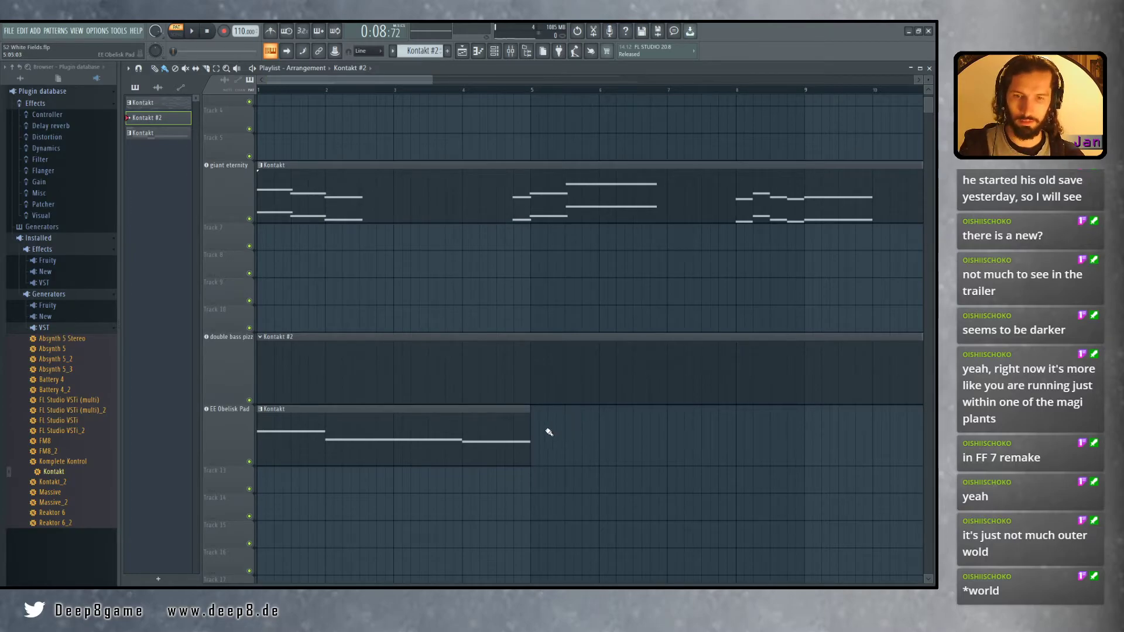
pyautogui.moveTo(528, 411); pyautogui.dragTo(873, 412)
pyautogui.moveTo(844, 491); pyautogui.dragTo(708, 472)
pyautogui.moveTo(735, 391)
pyautogui.mouseDown()
pyautogui.moveTo(753, 393)
pyautogui.moveTo(737, 392)
pyautogui.mouseUp()
pyautogui.scroll(-3, 723, 434)
pyautogui.moveTo(563, 464); pyautogui.dragTo(632, 466)
pyautogui.moveTo(441, 504); pyautogui.dragTo(462, 508)
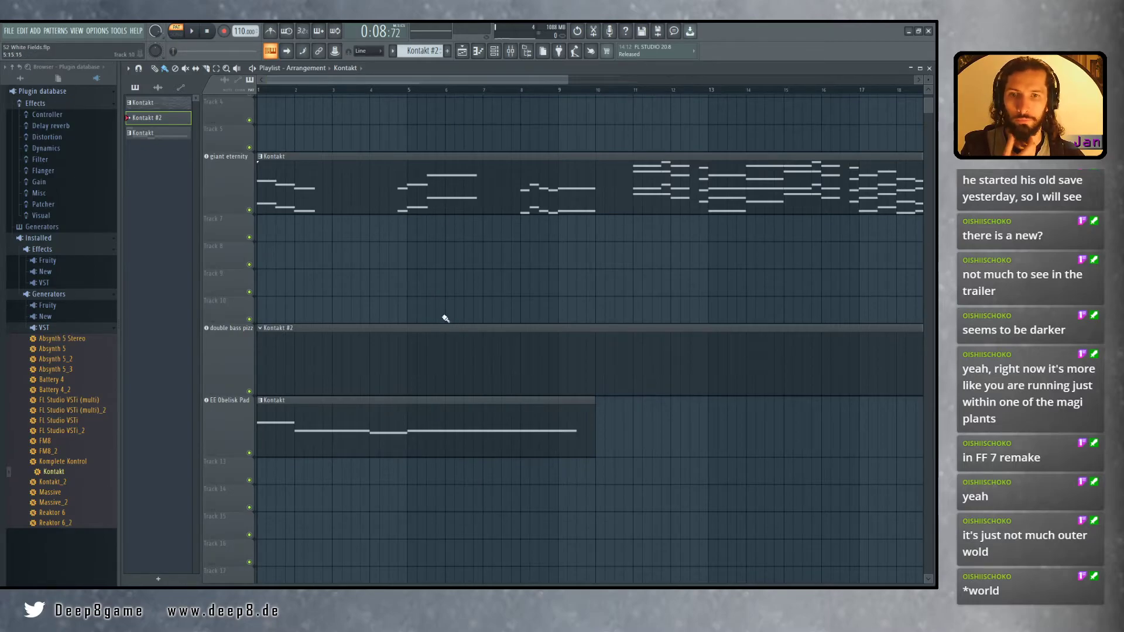
# Auto-name the clips on the double bass pizz track and shorten its clip to four bars
pyautogui.scroll(1, 436, 297)
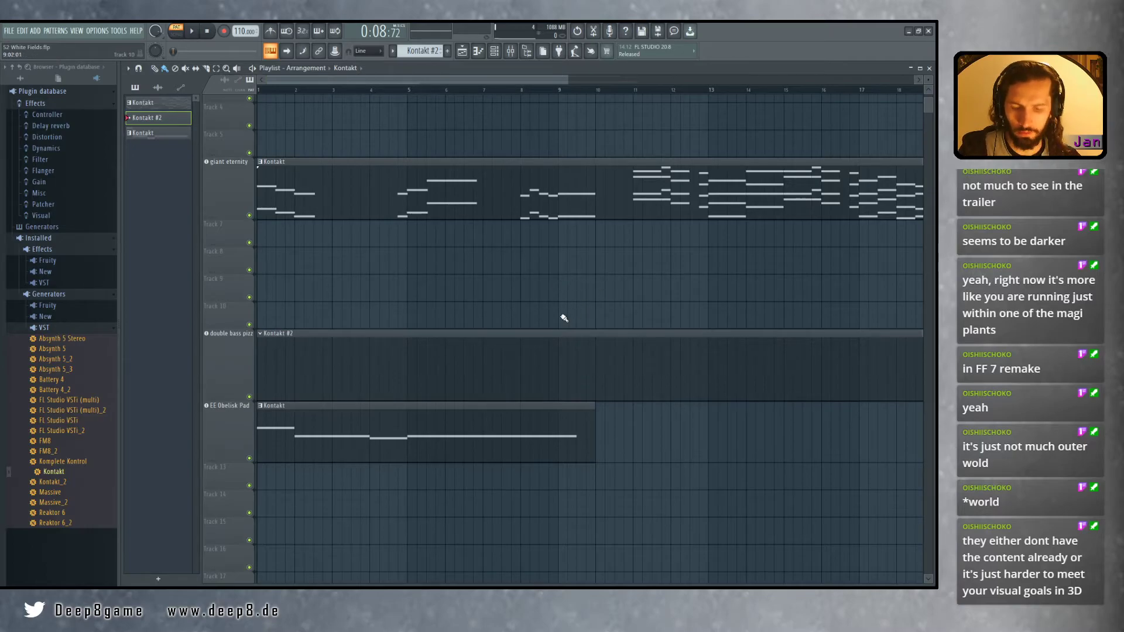
pyautogui.scroll(-2, 510, 335)
pyautogui.rightClick(229, 334)
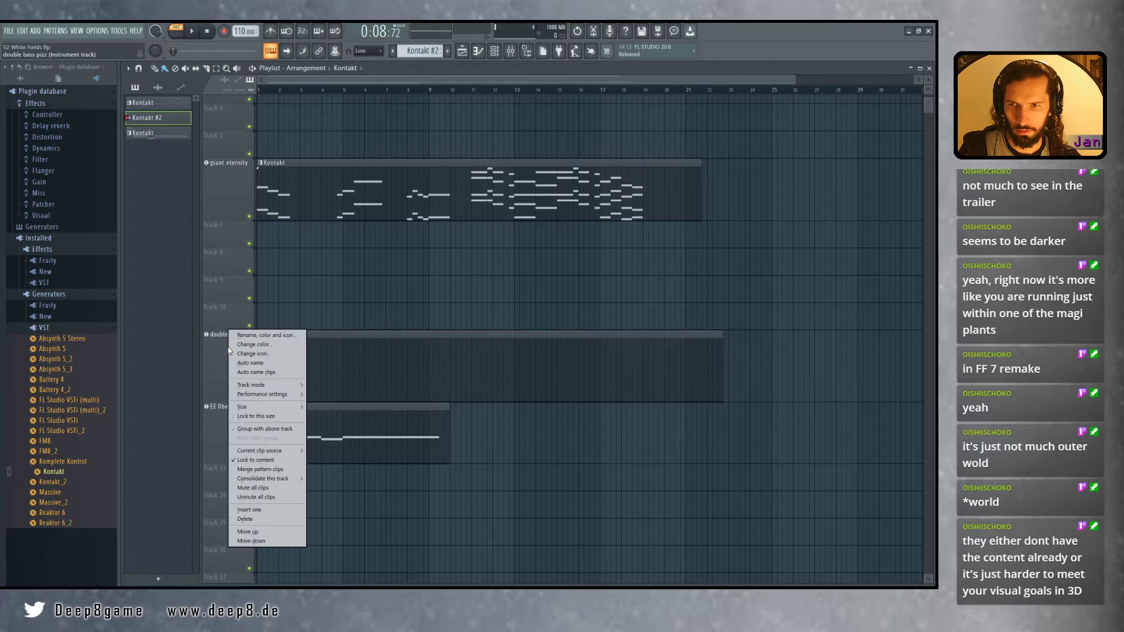
pyautogui.click(276, 373)
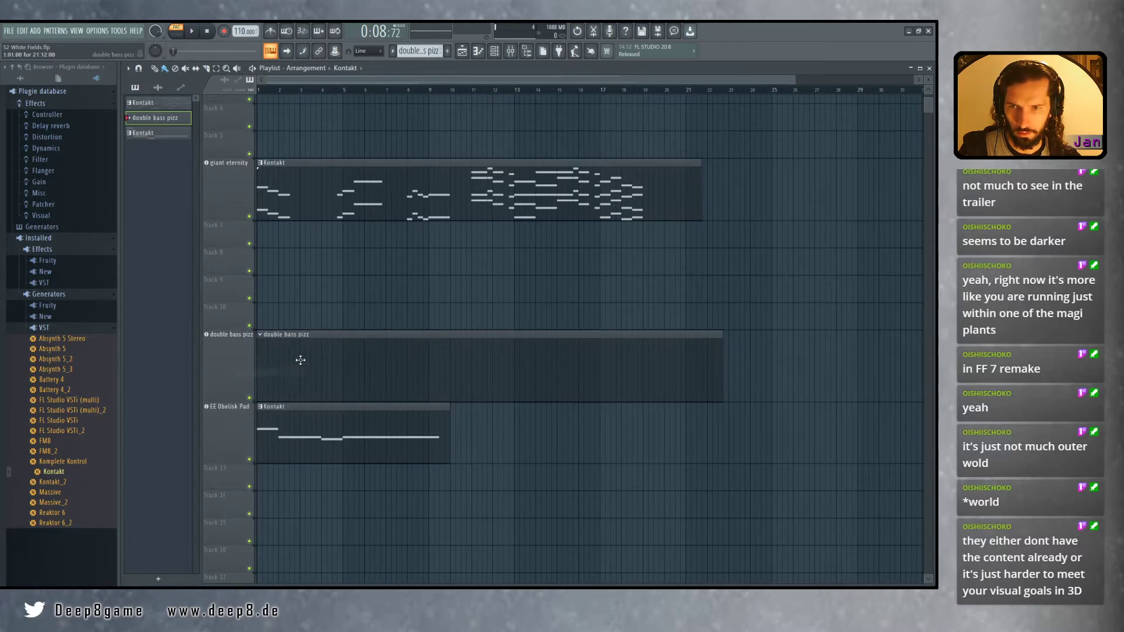
pyautogui.moveTo(723, 333); pyautogui.dragTo(388, 363)
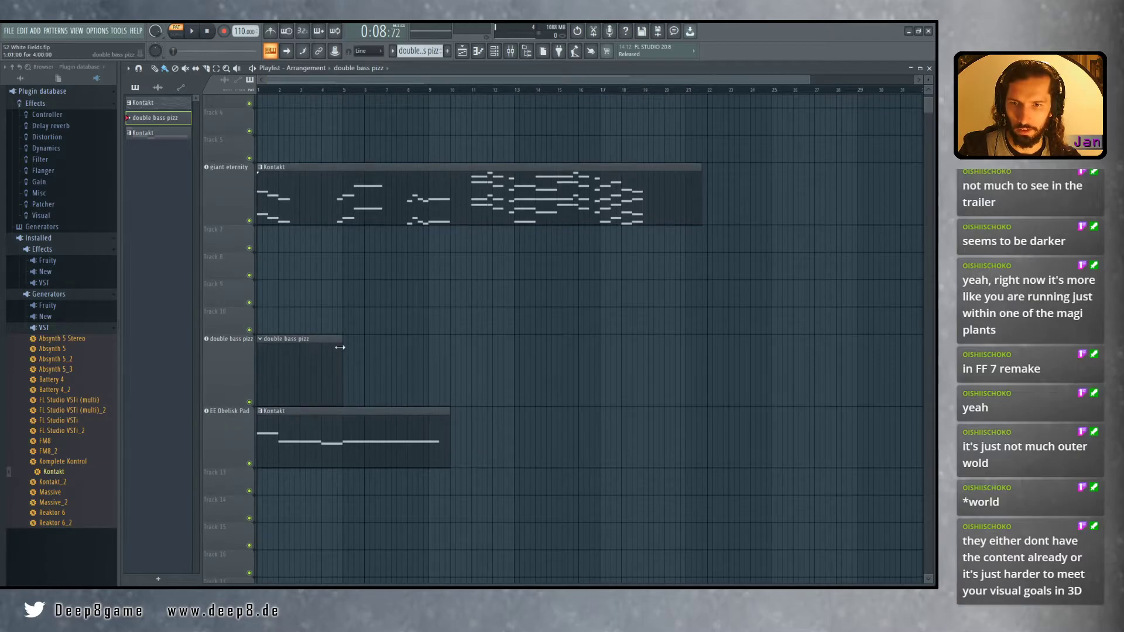
# Leave the empty double bass pizz piano roll and set the track's Cello Ensemble back to the Pizzicato articulation
pyautogui.doubleClick(297, 376)
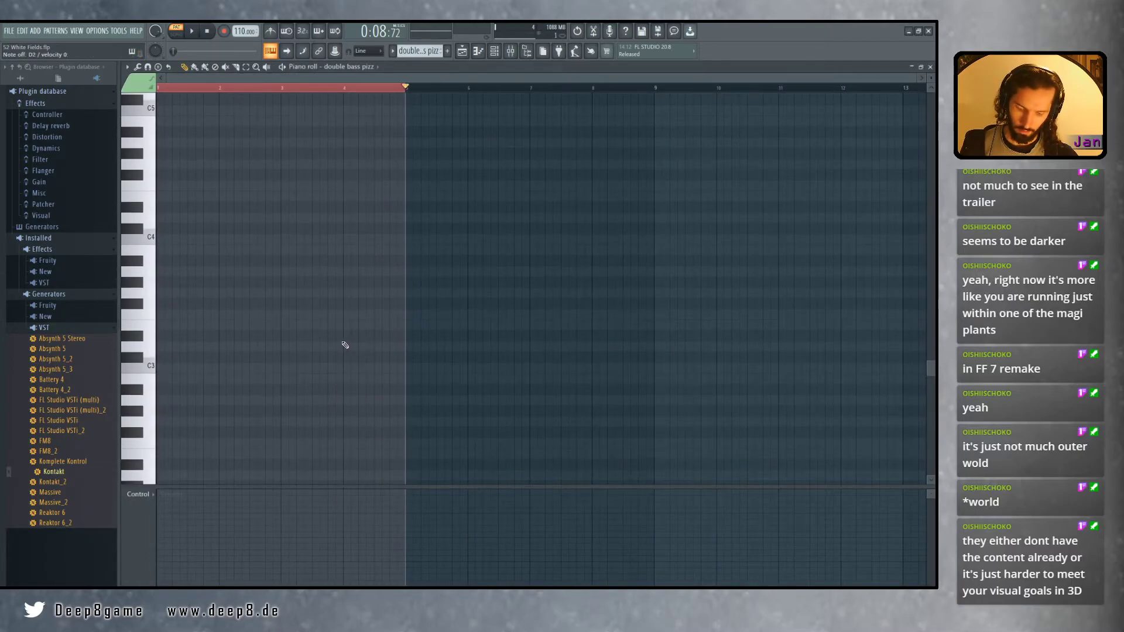
pyautogui.click(930, 67)
pyautogui.click(226, 371)
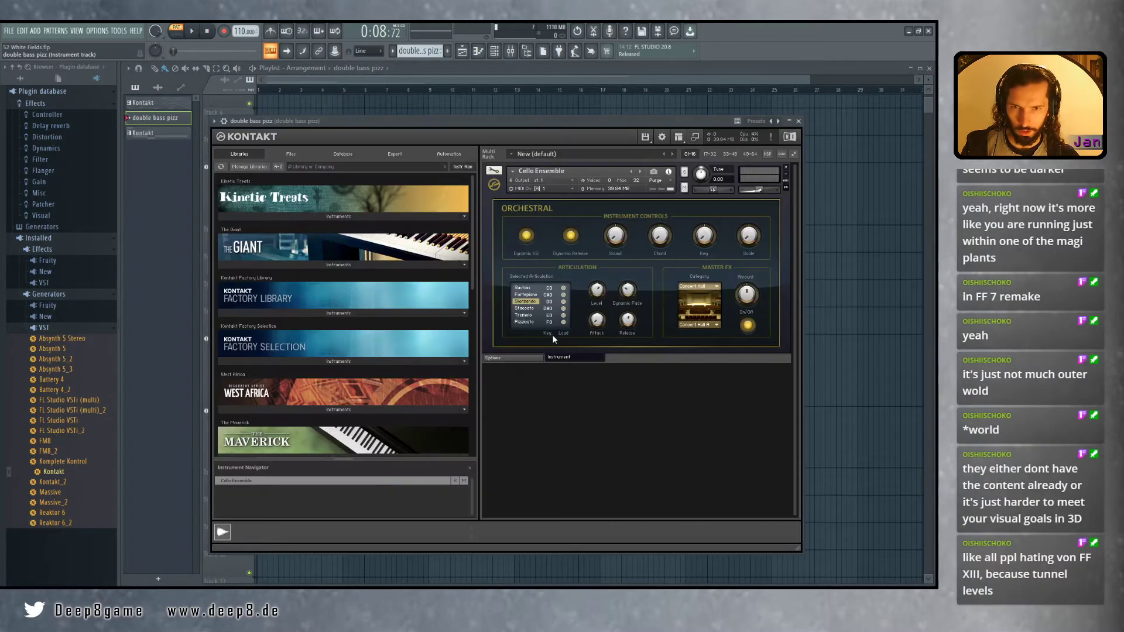
pyautogui.click(526, 324)
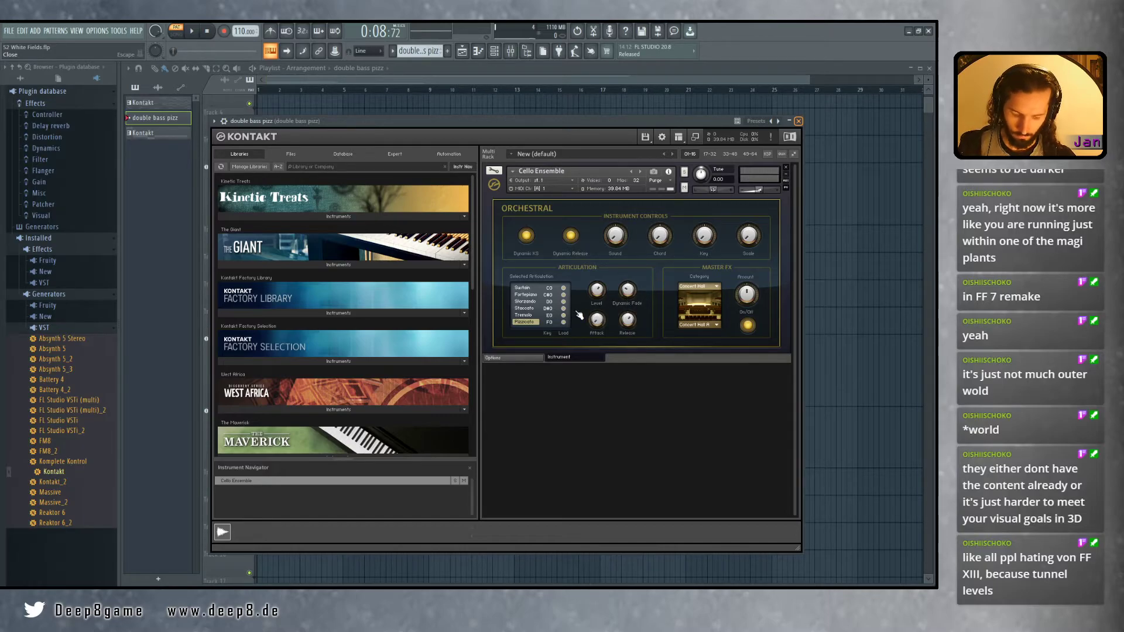
pyautogui.click(798, 122)
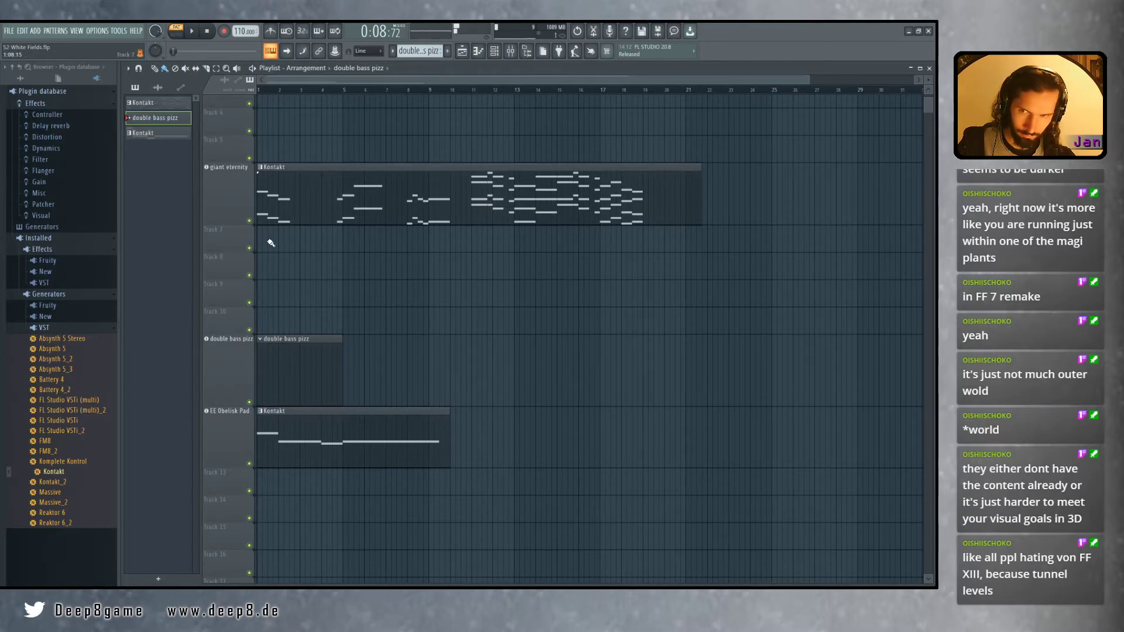
# Check the Cello Ensemble's articulation once more and open the double bass pizz clip in the piano roll
pyautogui.click(233, 377)
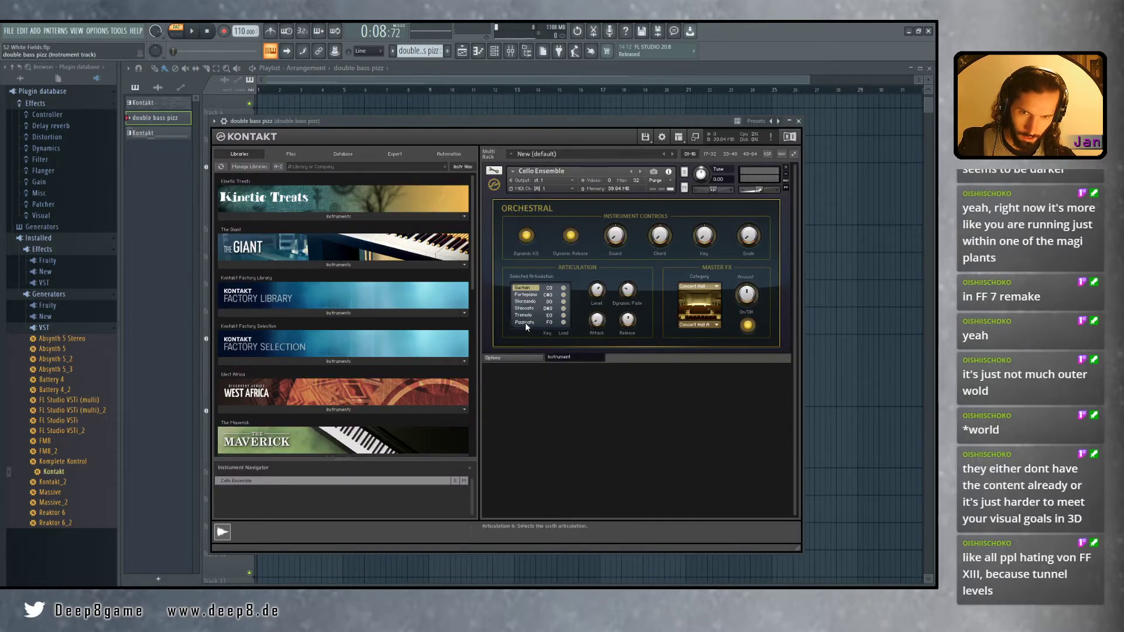
pyautogui.click(798, 121)
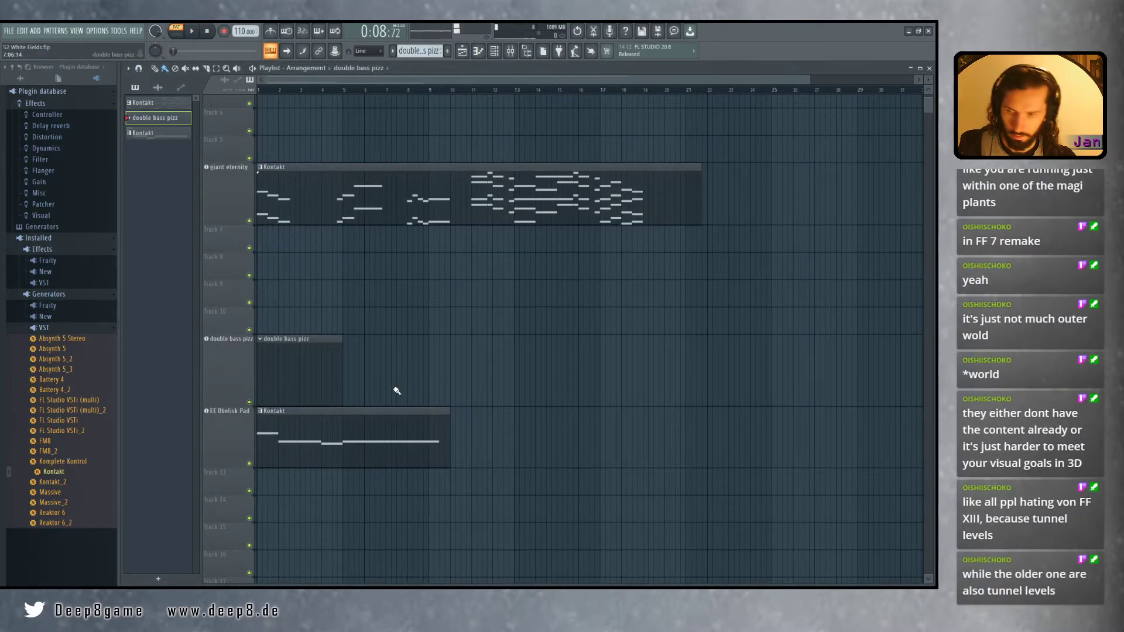
pyautogui.doubleClick(290, 373)
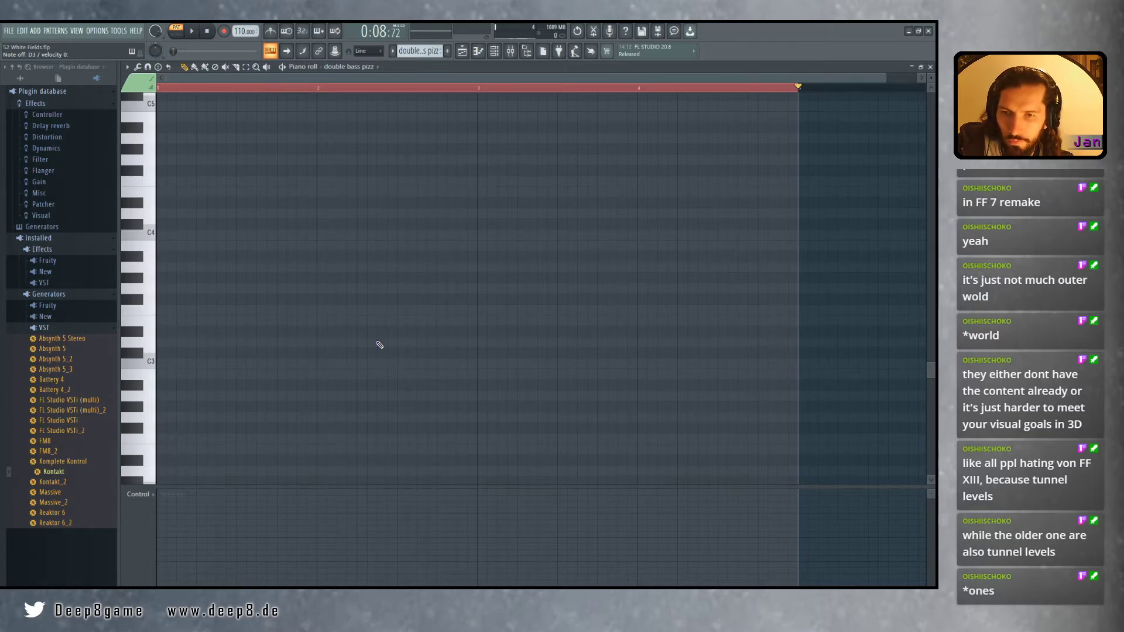
pyautogui.scroll(2, 384, 324)
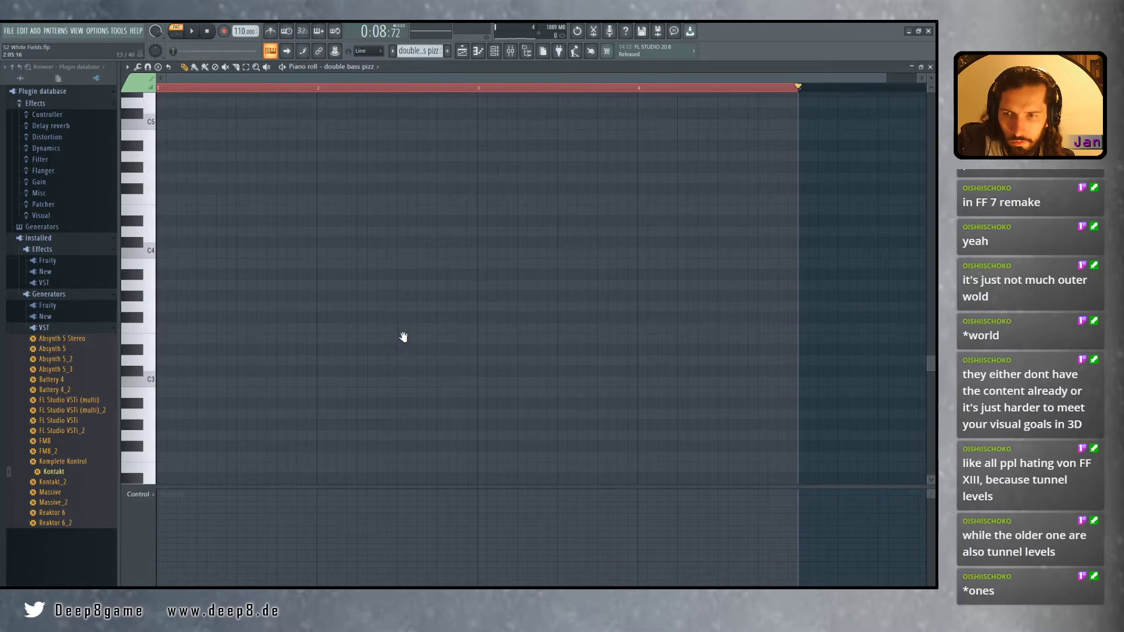
pyautogui.scroll(-4, 401, 339)
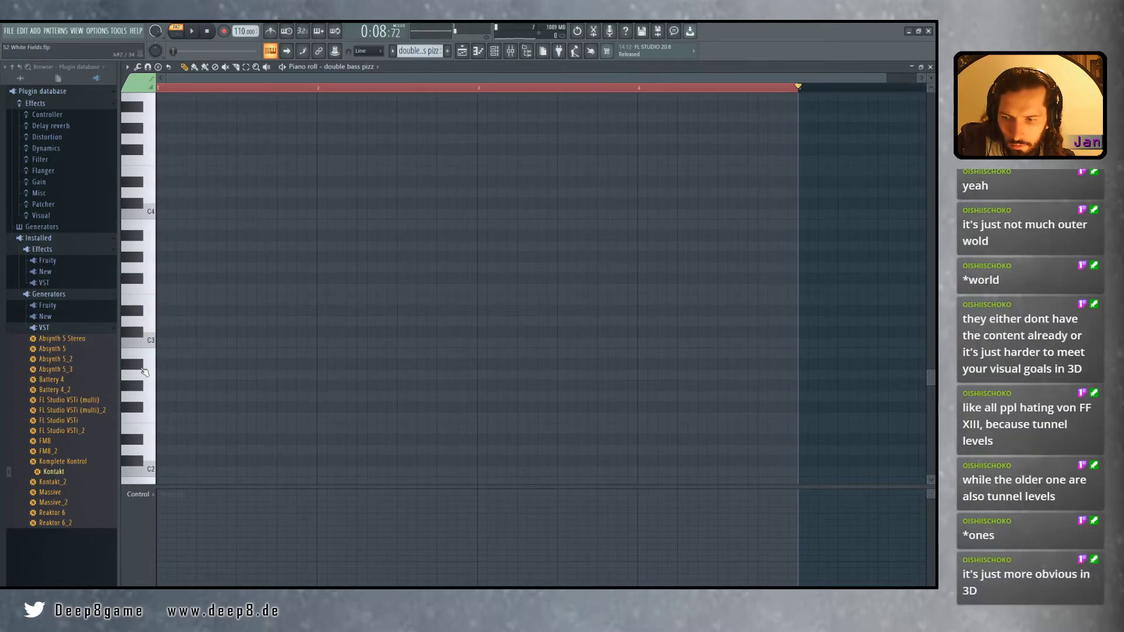
# Audition keys on the piano roll's keyboard and add a C3 note at bar 2 and a D3 note at bar 3
pyautogui.scroll(-3, 144, 373)
pyautogui.click(150, 444)
pyautogui.moveTo(150, 447); pyautogui.dragTo(150, 315)
pyautogui.click(150, 315)
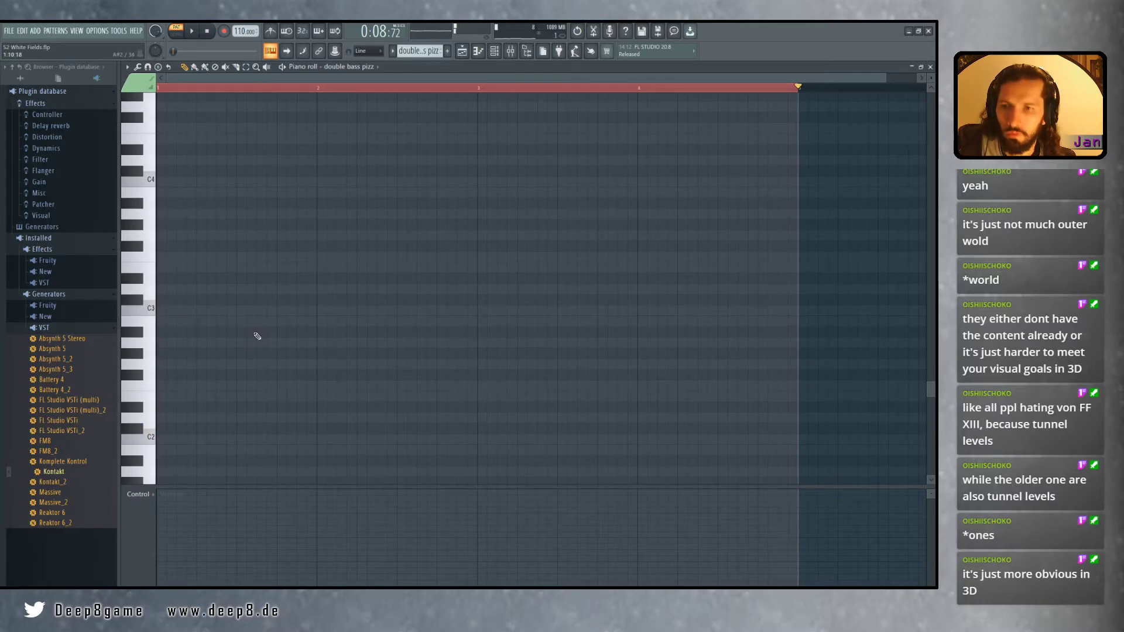
pyautogui.click(337, 315)
pyautogui.scroll(1, 471, 357)
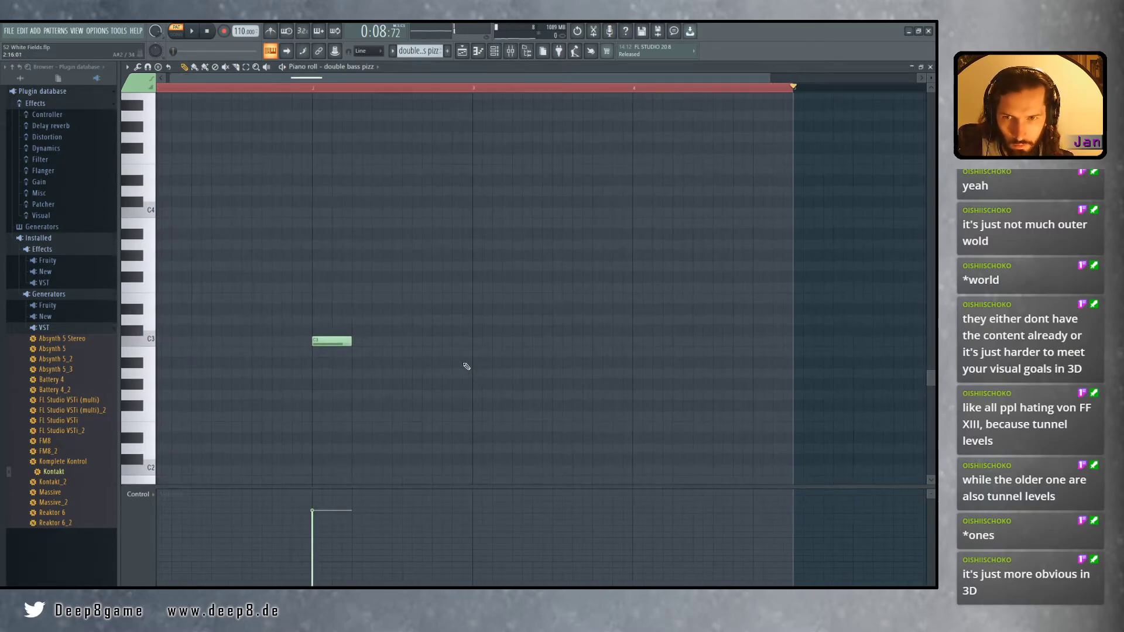
pyautogui.click(486, 320)
pyautogui.click(491, 320)
# Add a B2 note at bar 4 of the double bass pizz pattern and play the pattern back
pyautogui.hscroll(2, 582, 371)
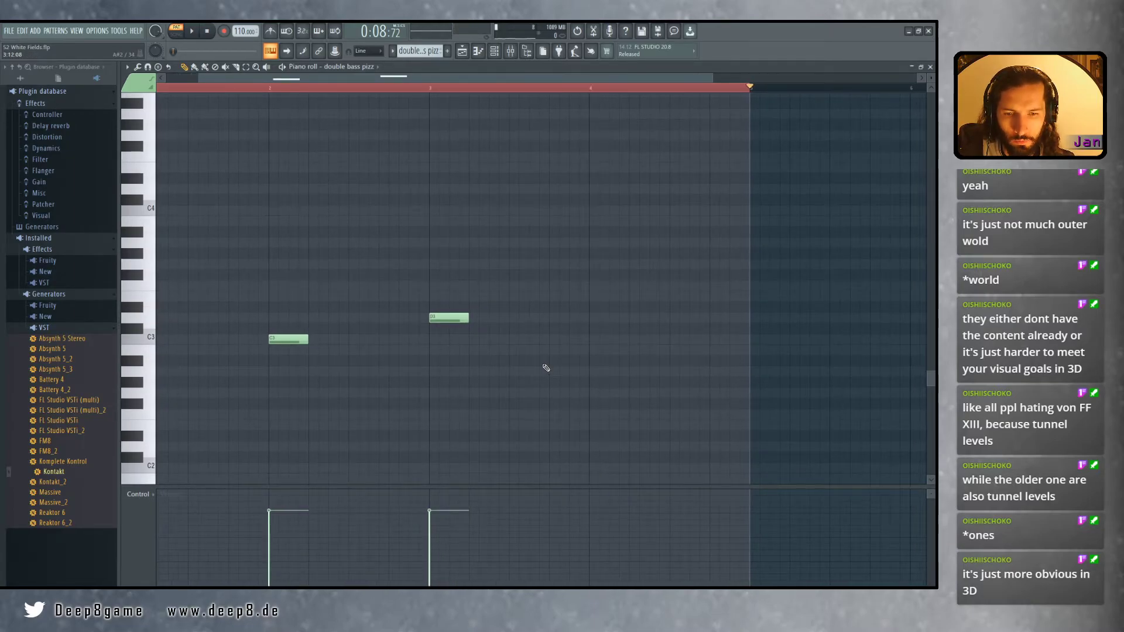
pyautogui.hscroll(-2, 605, 392)
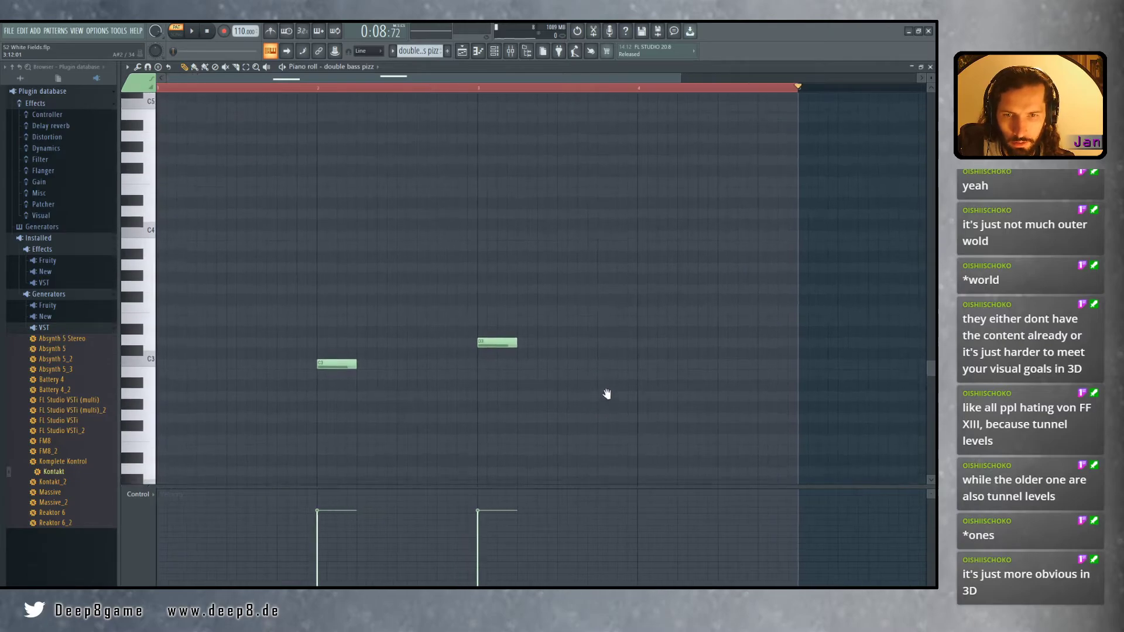
pyautogui.scroll(2, 612, 413)
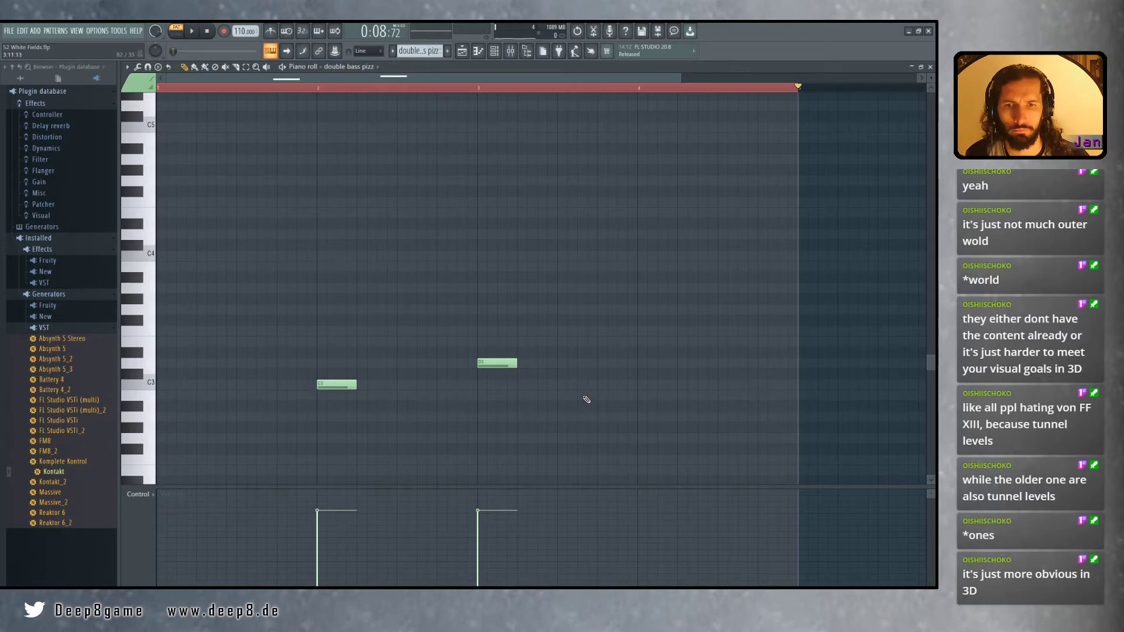
pyautogui.hscroll(1, 578, 398)
pyautogui.scroll(-1, 616, 385)
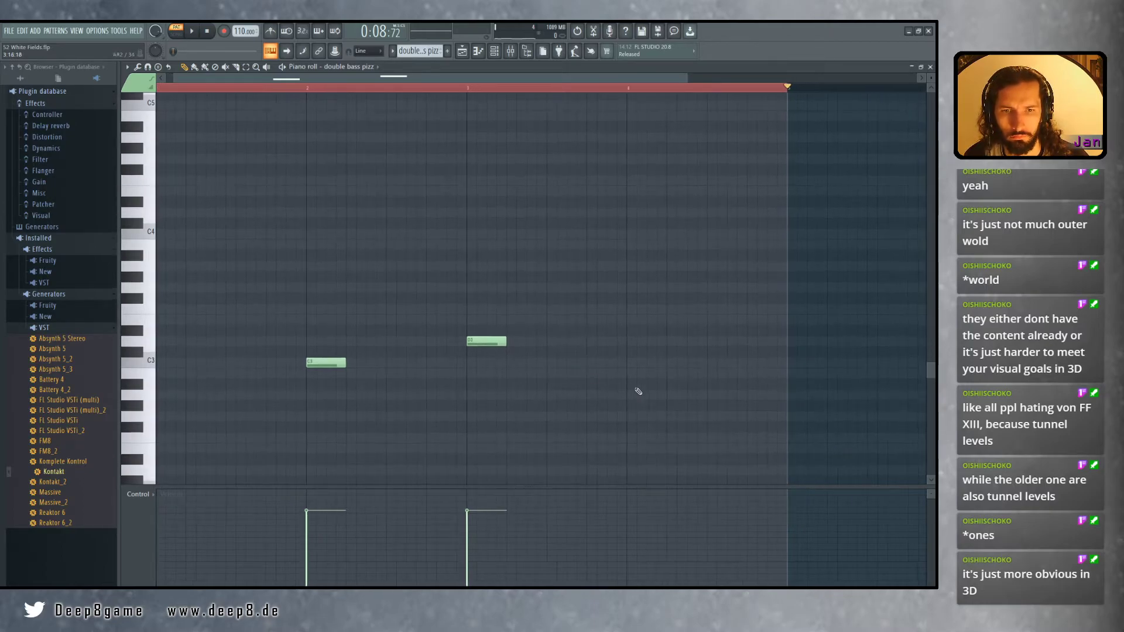
pyautogui.click(638, 375)
pyautogui.moveTo(652, 375); pyautogui.dragTo(643, 375)
pyautogui.scroll(-2, 488, 393)
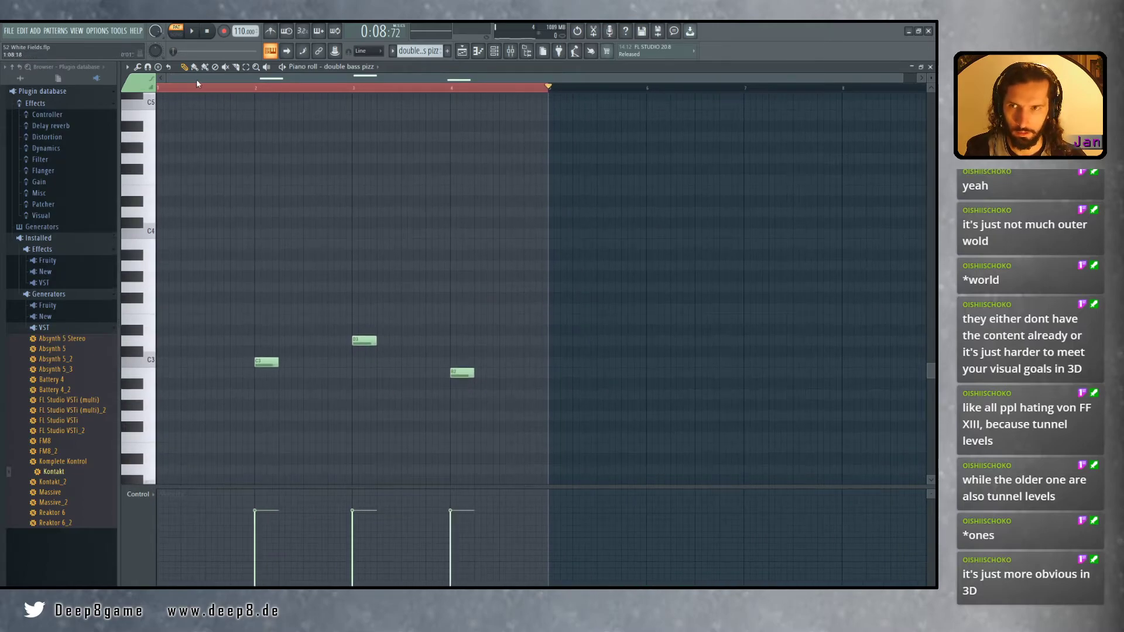
pyautogui.press('space')
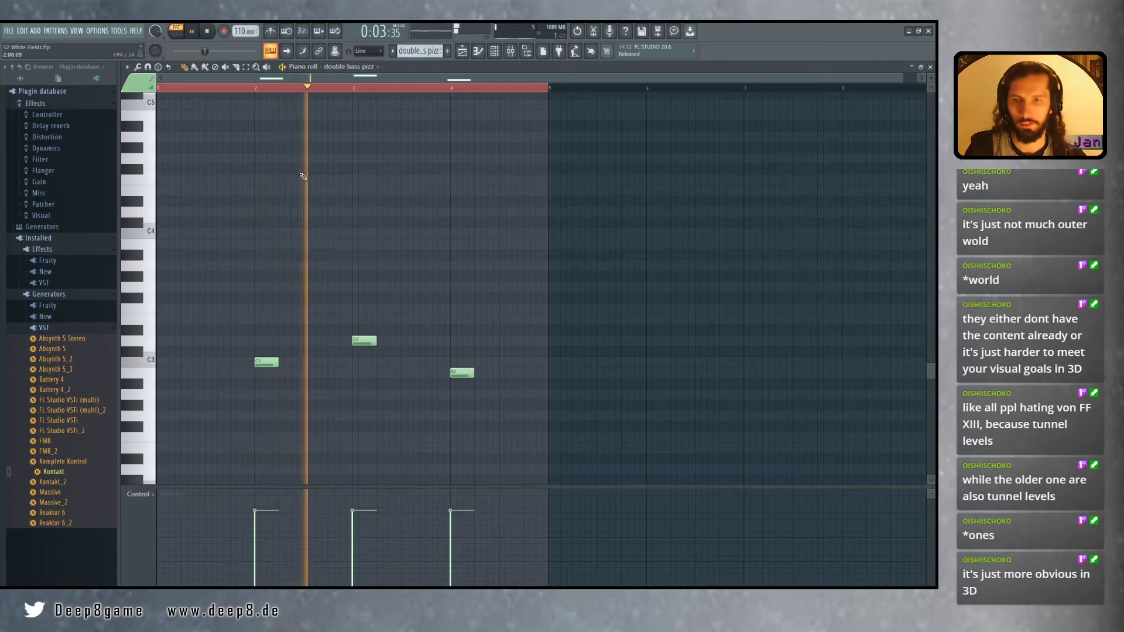
pyautogui.press('space')
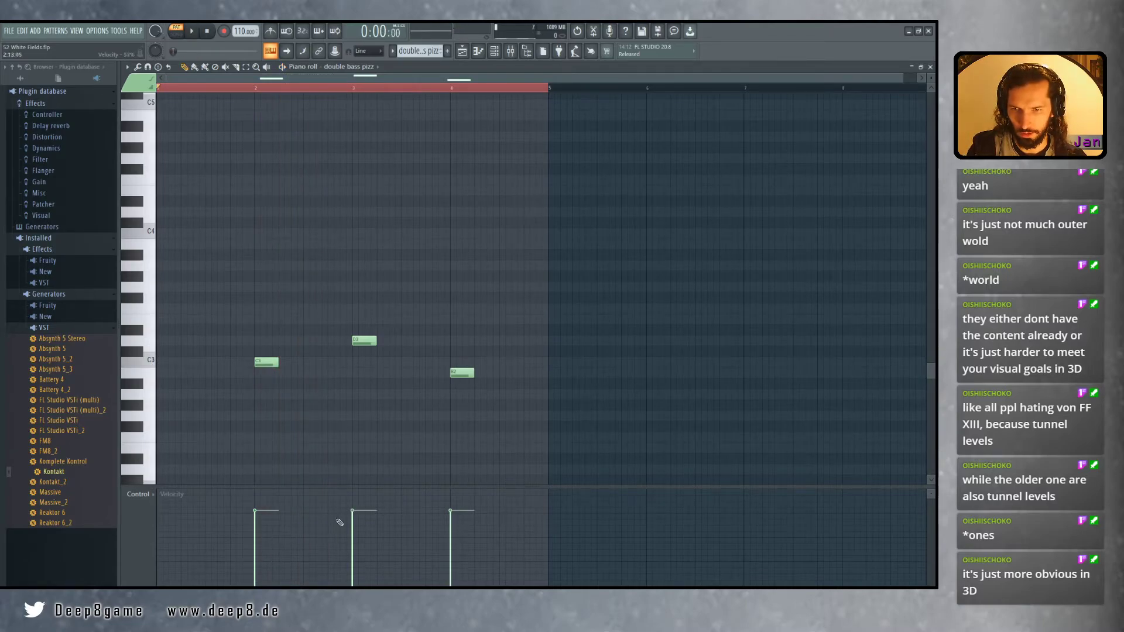
# Lower the velocity of all three double bass pizz notes through their note properties and play the pattern
pyautogui.hotkey('ctrl', 'a')
pyautogui.press('space')
pyautogui.press('space')
pyautogui.doubleClick(266, 362)
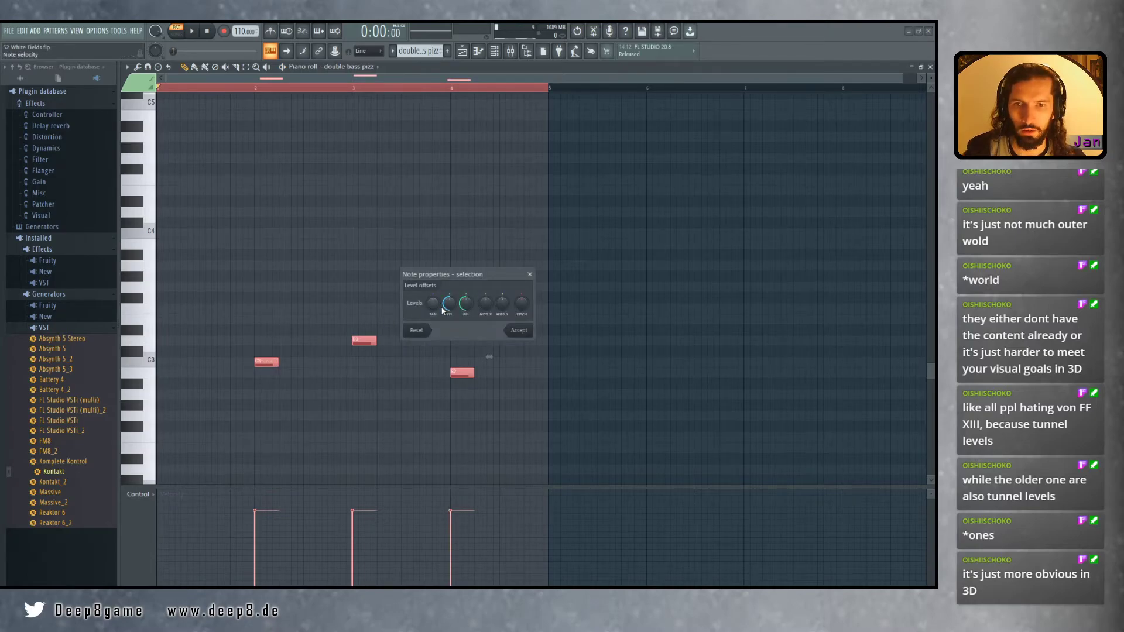
pyautogui.moveTo(452, 312); pyautogui.dragTo(452, 319)
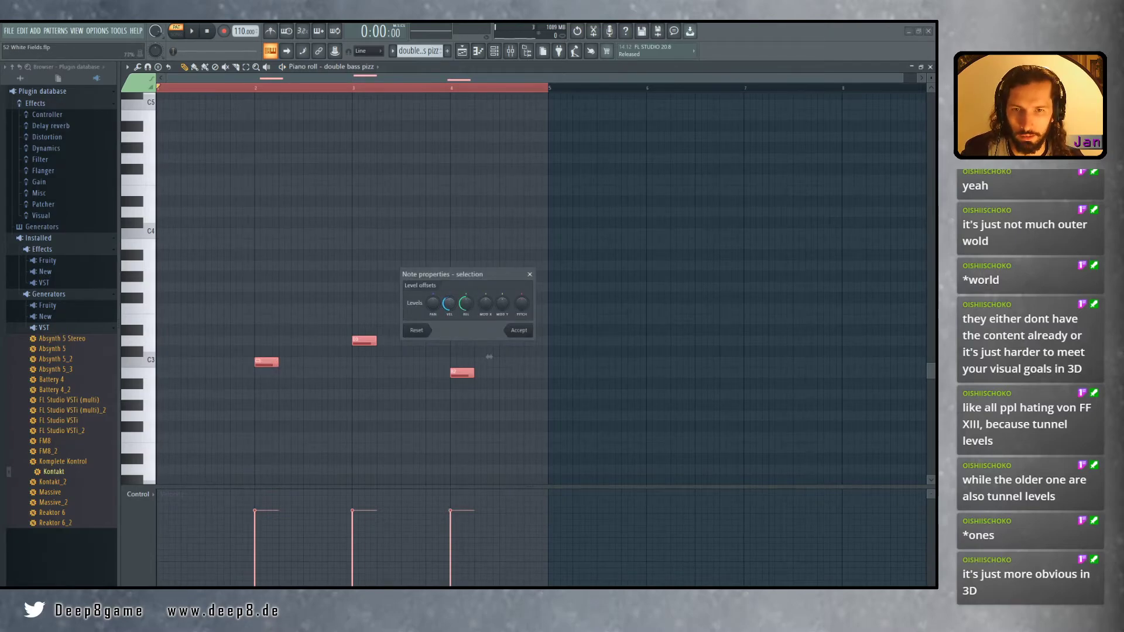
pyautogui.click(519, 331)
pyautogui.press('space')
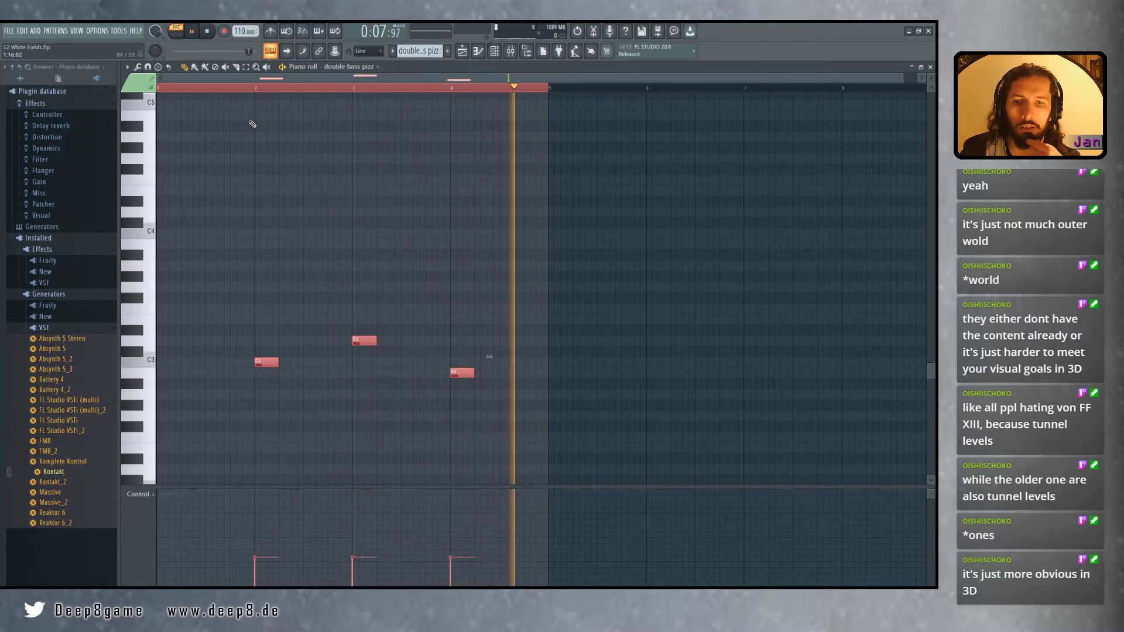
pyautogui.press('space')
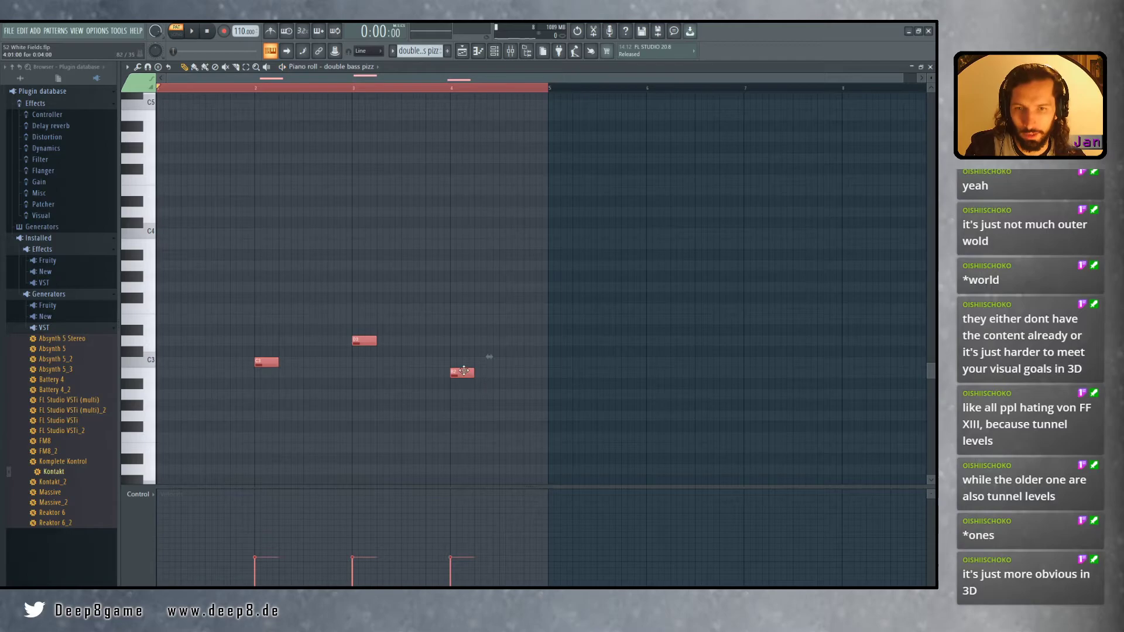
# Try the bar 4 note an octave higher with playback, and settle it on C3
pyautogui.scroll(1, 464, 372)
pyautogui.click(468, 378)
pyautogui.hotkey('ctrl', 'Up')
pyautogui.press('space')
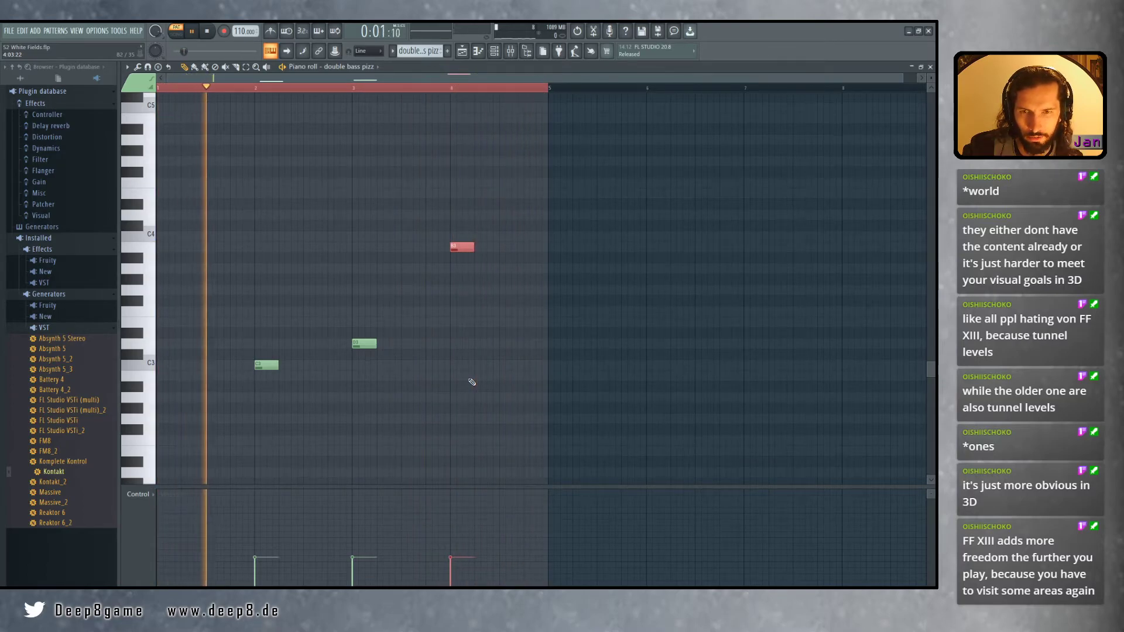
pyautogui.press('space')
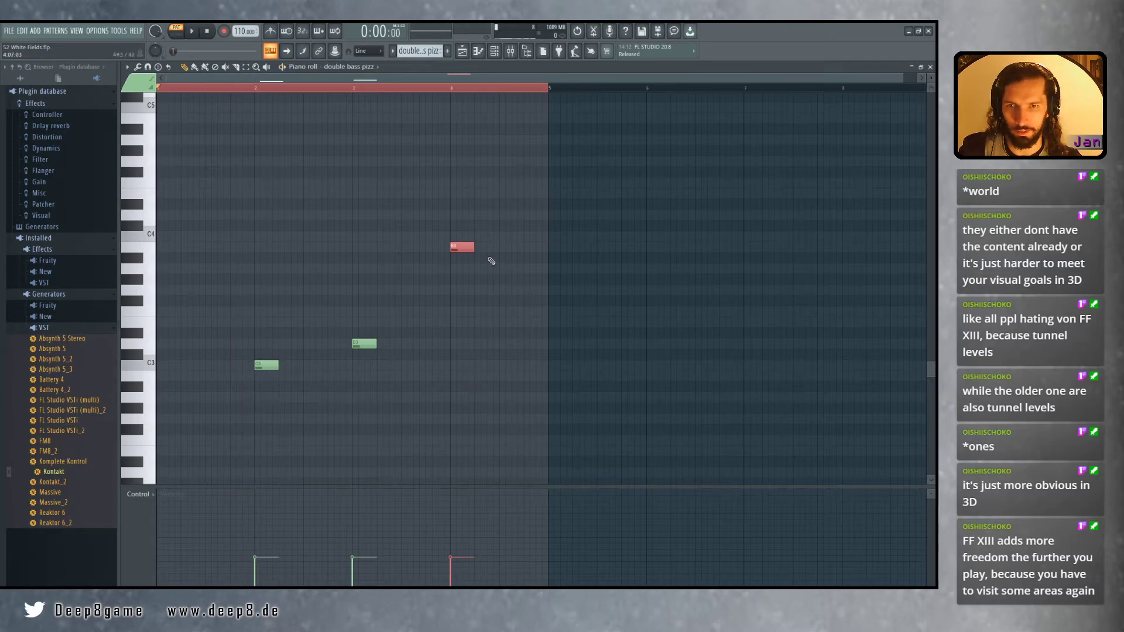
pyautogui.moveTo(466, 248); pyautogui.dragTo(466, 372)
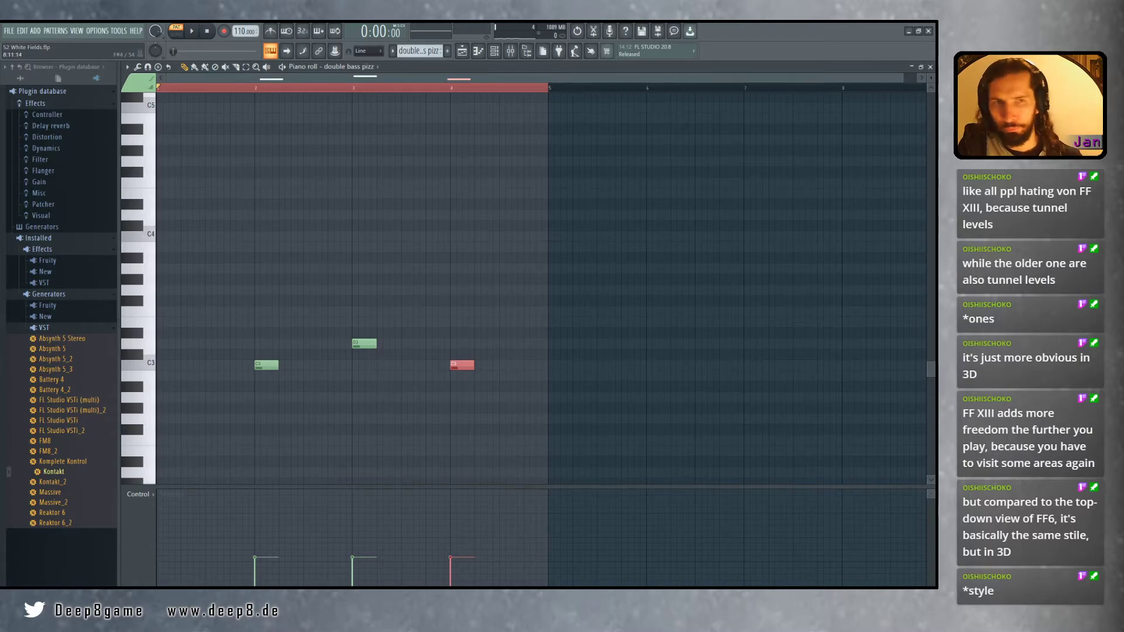
# Add a second double bass pizz clip in the playlist and shift it to start just after bar 6
pyautogui.press('F5')
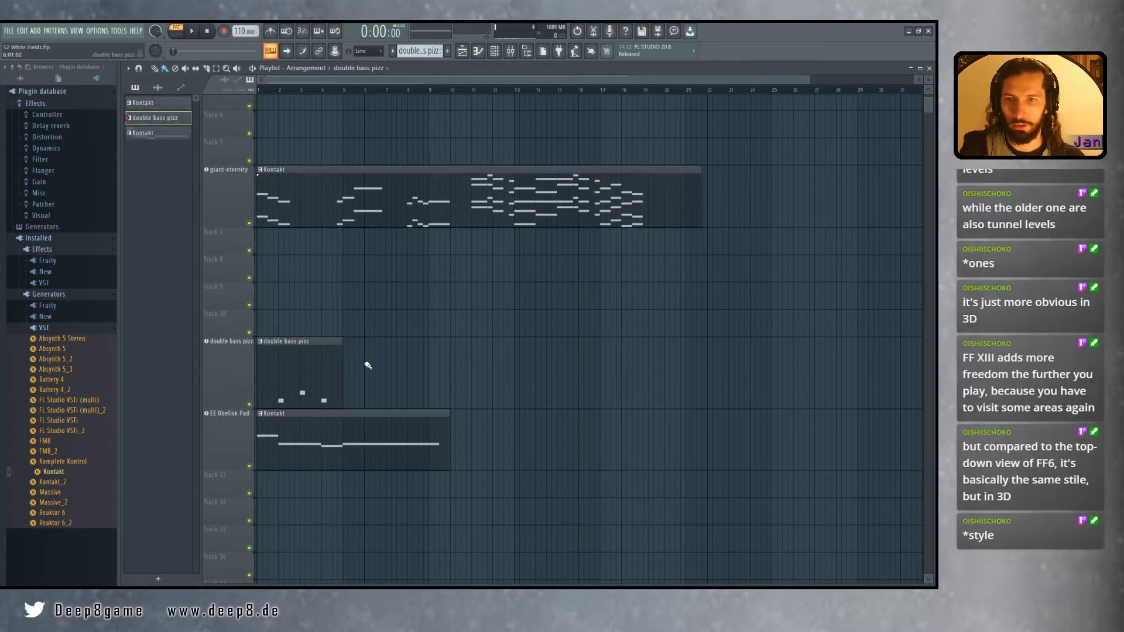
pyautogui.moveTo(411, 350); pyautogui.dragTo(400, 352)
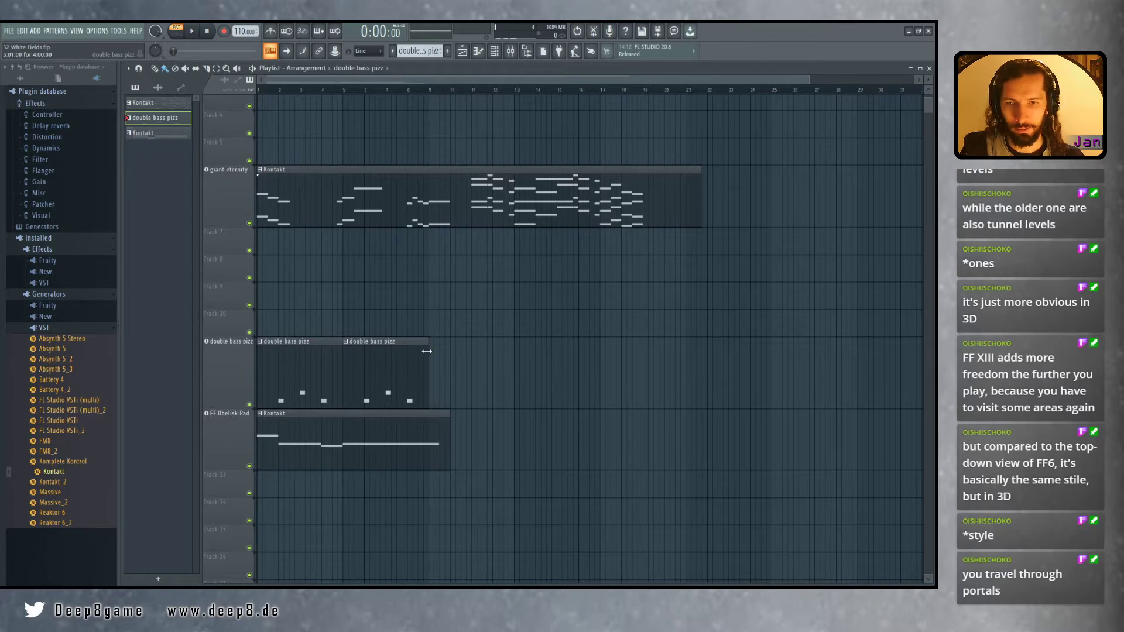
pyautogui.scroll(3, 459, 353)
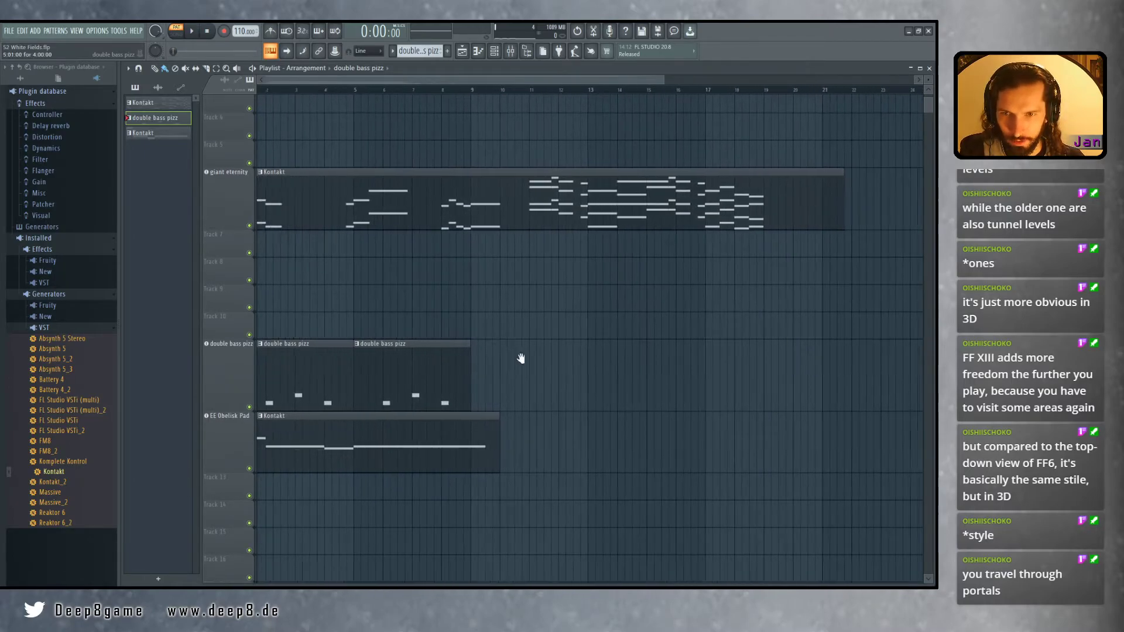
pyautogui.moveTo(427, 355); pyautogui.dragTo(463, 355)
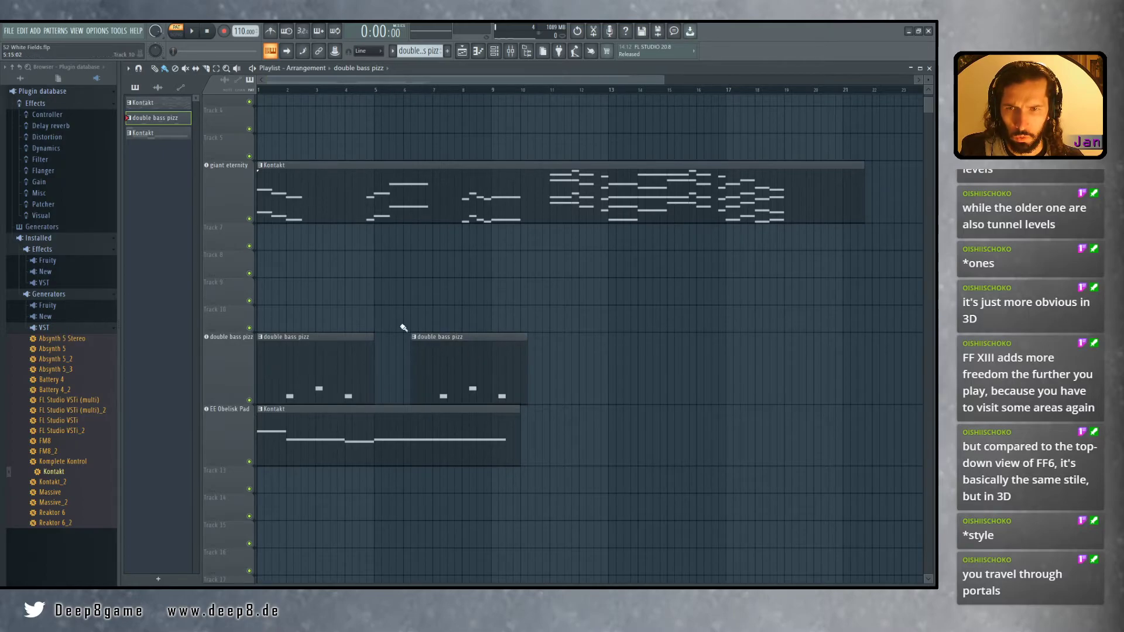
pyautogui.scroll(3, 408, 417)
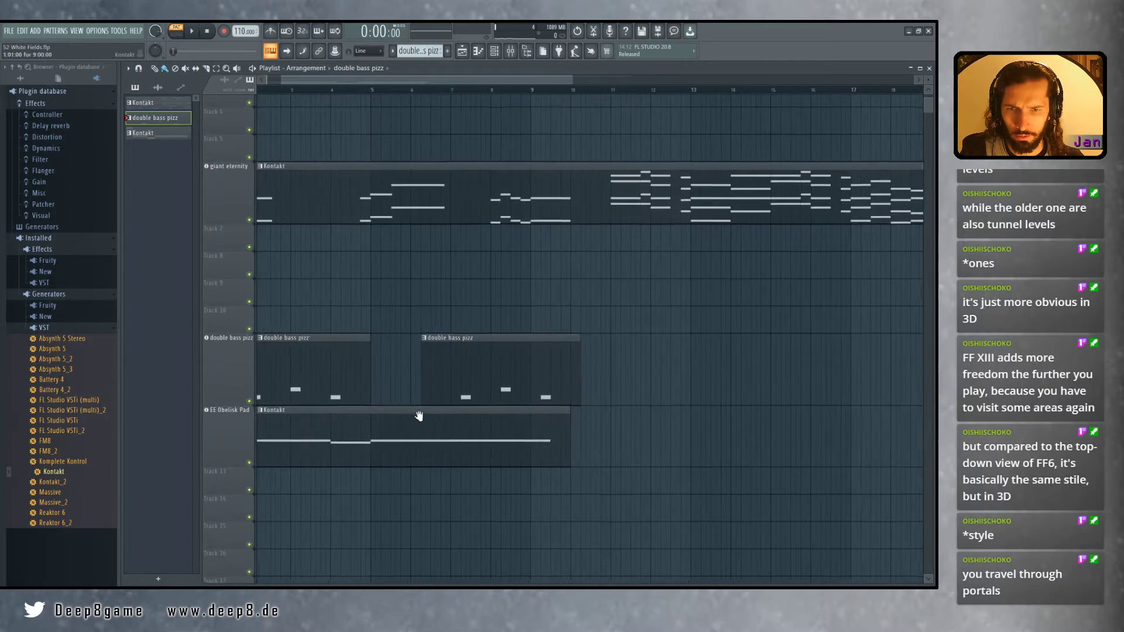
# Shorten the last C3 note of the EE Obelisk Pad clip to end about halfway through bar 8
pyautogui.doubleClick(422, 407)
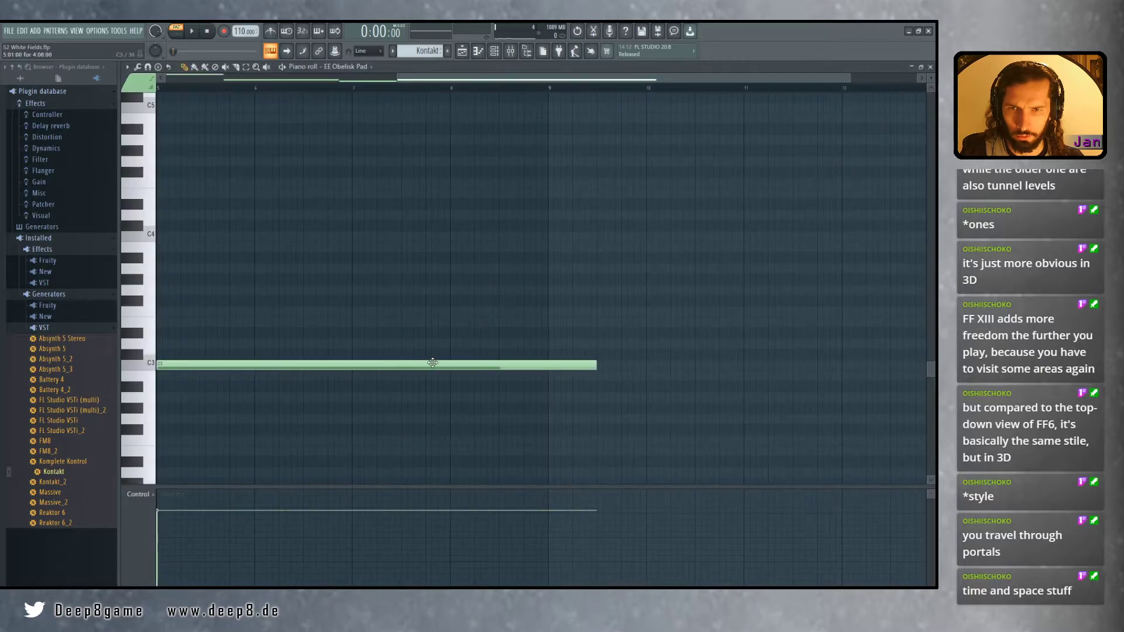
pyautogui.scroll(1, 649, 359)
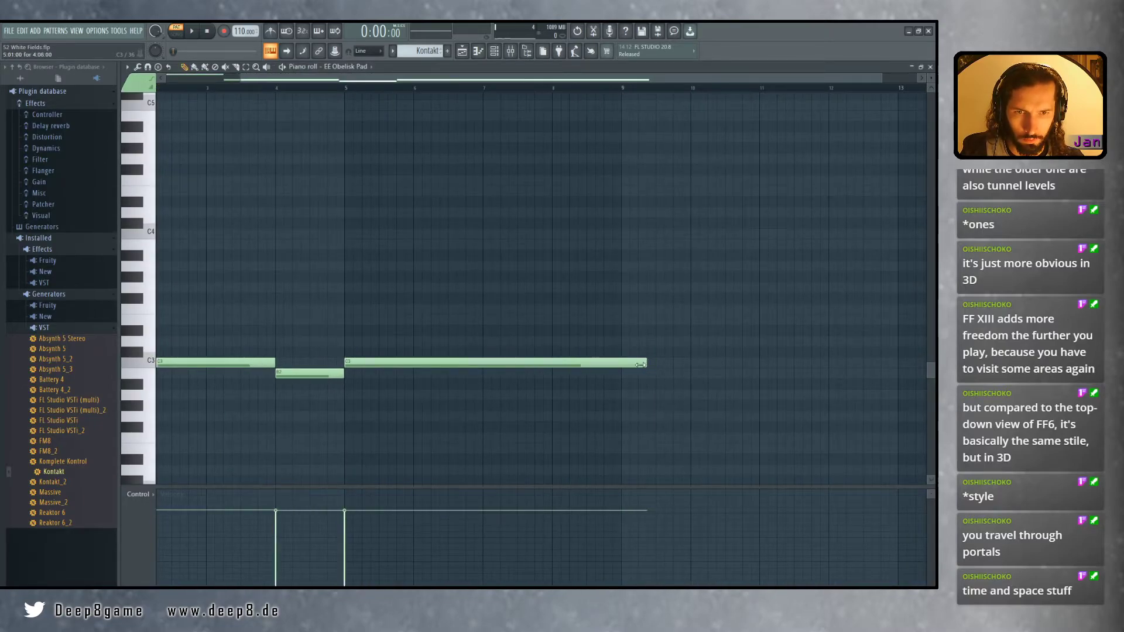
pyautogui.moveTo(644, 365); pyautogui.dragTo(593, 367)
pyautogui.click(931, 67)
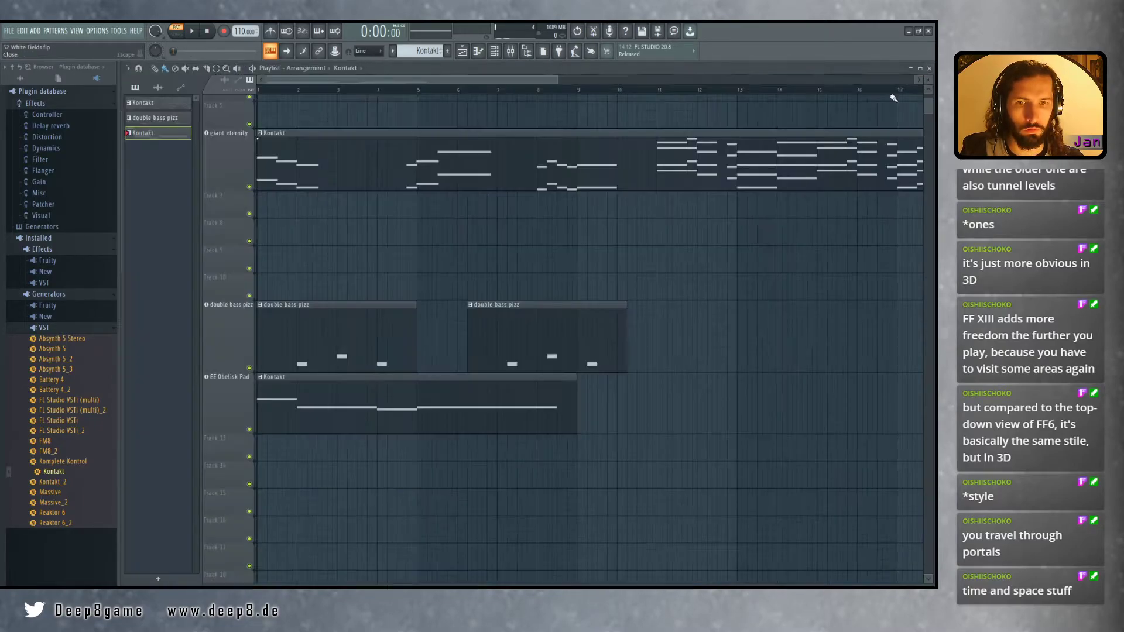
# Move the second double bass pizz clip to bar 5 and duplicate the double bass and Obelisk Pad clips to bar 9
pyautogui.moveTo(517, 326); pyautogui.dragTo(469, 326)
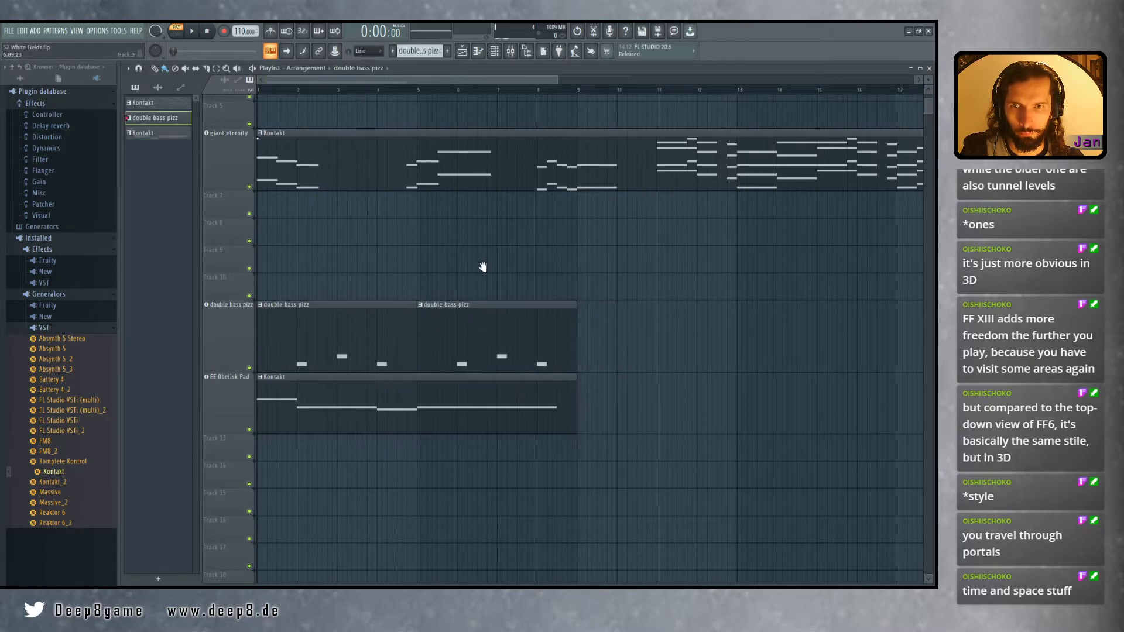
pyautogui.scroll(-1, 549, 271)
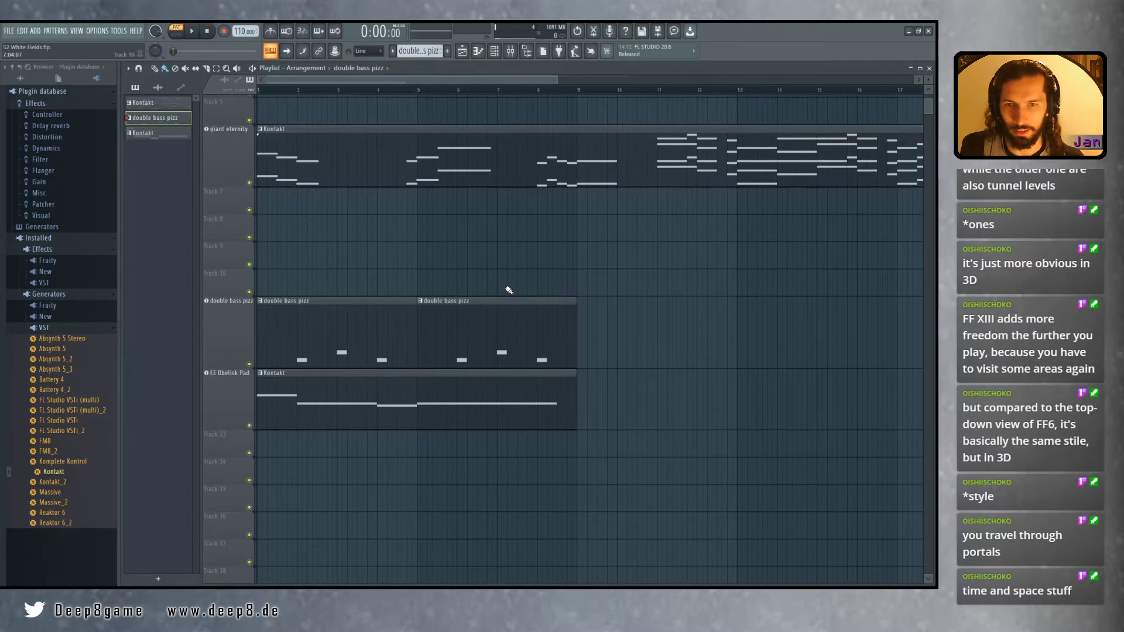
pyautogui.moveTo(600, 317); pyautogui.dragTo(389, 422)
pyautogui.moveTo(342, 314); pyautogui.dragTo(667, 327)
pyautogui.scroll(-2, 578, 355)
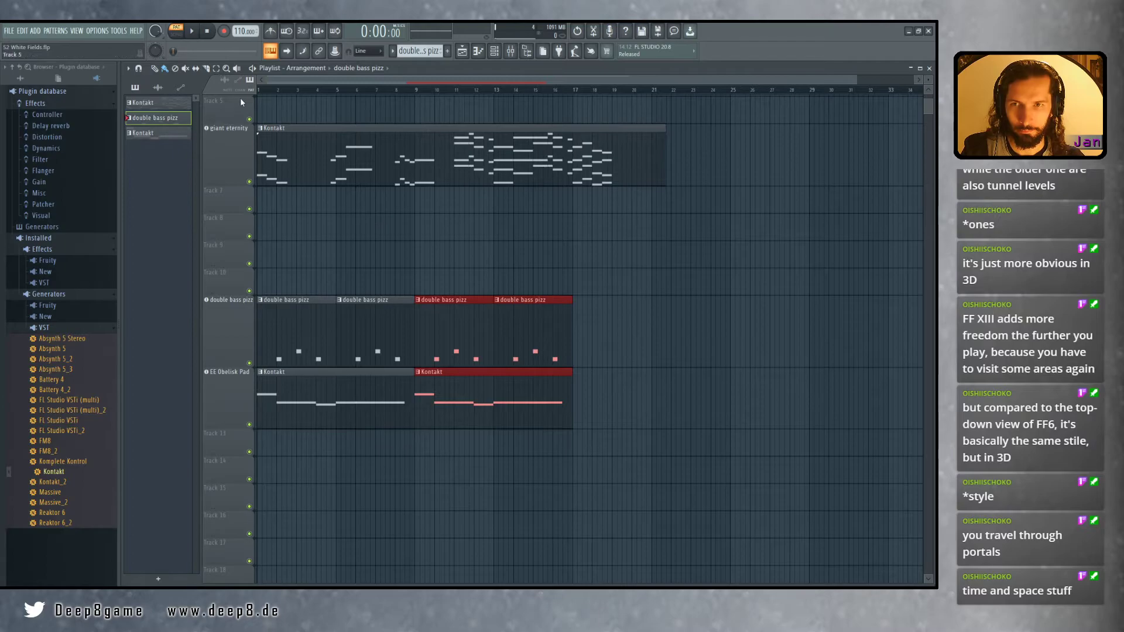
# Play the arrangement in song mode from the start and review the clips in the playlist
pyautogui.press('l')
pyautogui.press('space')
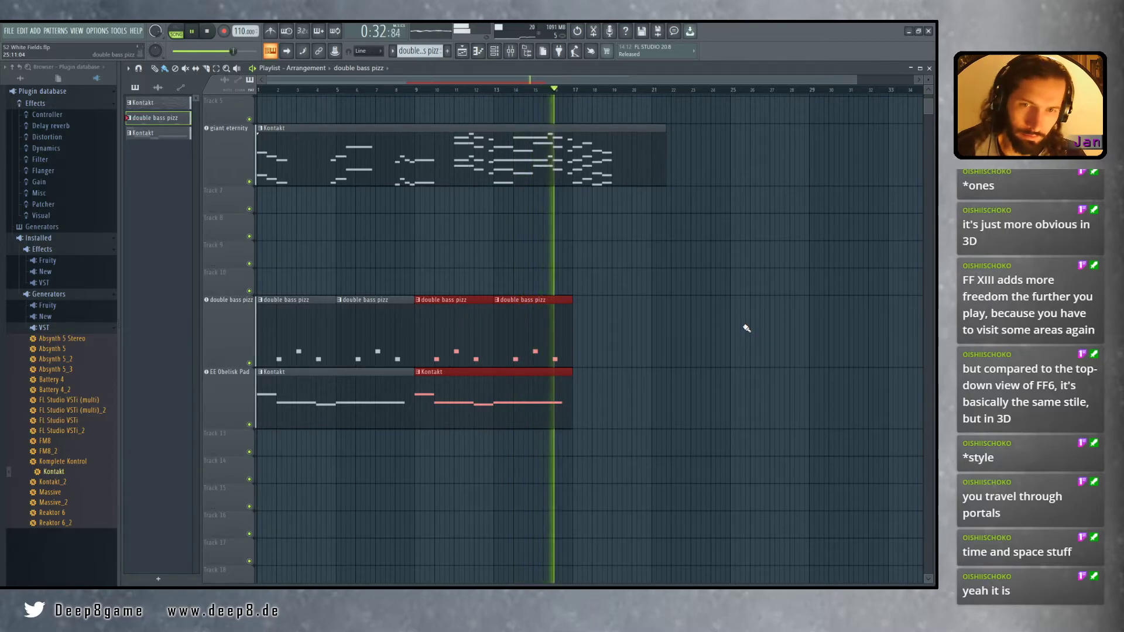
pyautogui.press('space')
pyautogui.scroll(1, 650, 369)
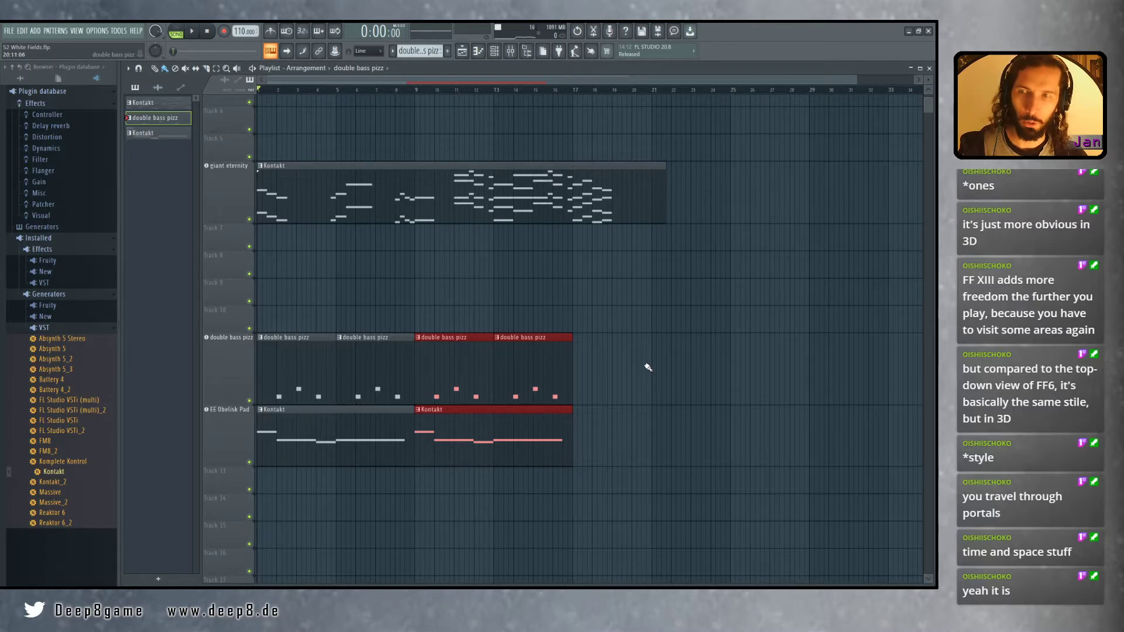
pyautogui.scroll(1, 477, 311)
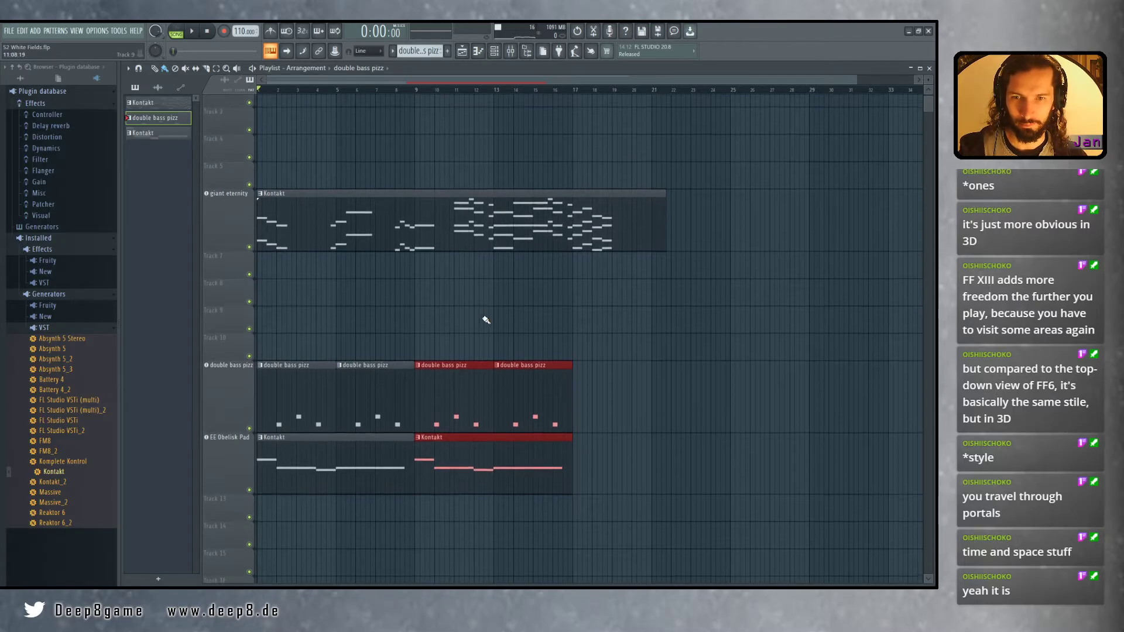
pyautogui.scroll(-2, 495, 319)
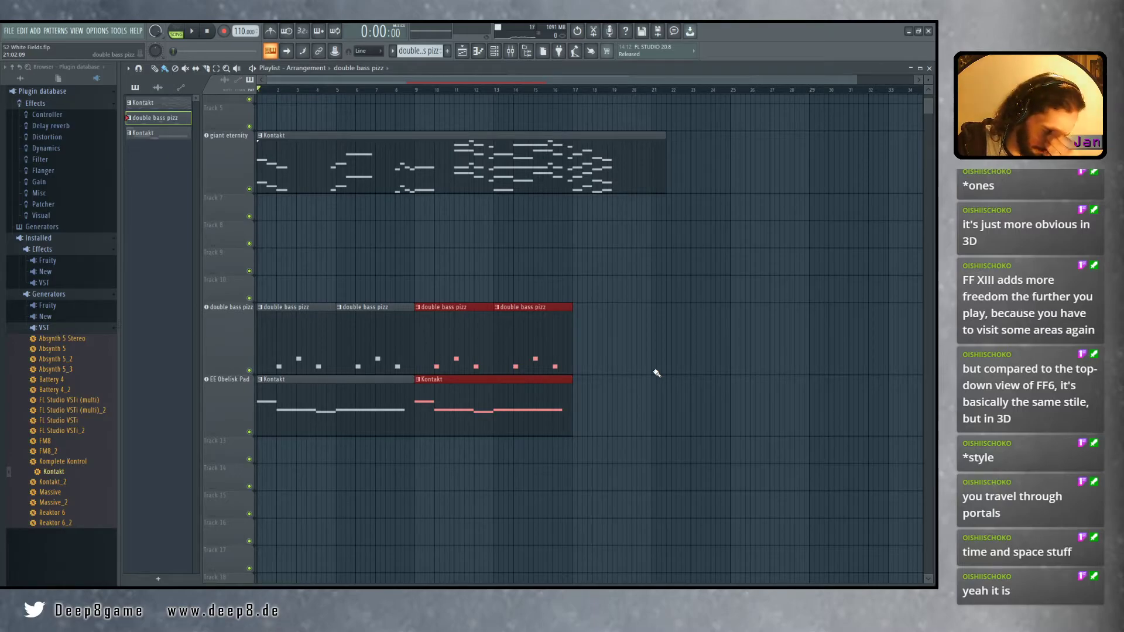
# Transpose all notes of the EE Obelisk Pad clip up one octave and play the song
pyautogui.doubleClick(334, 406)
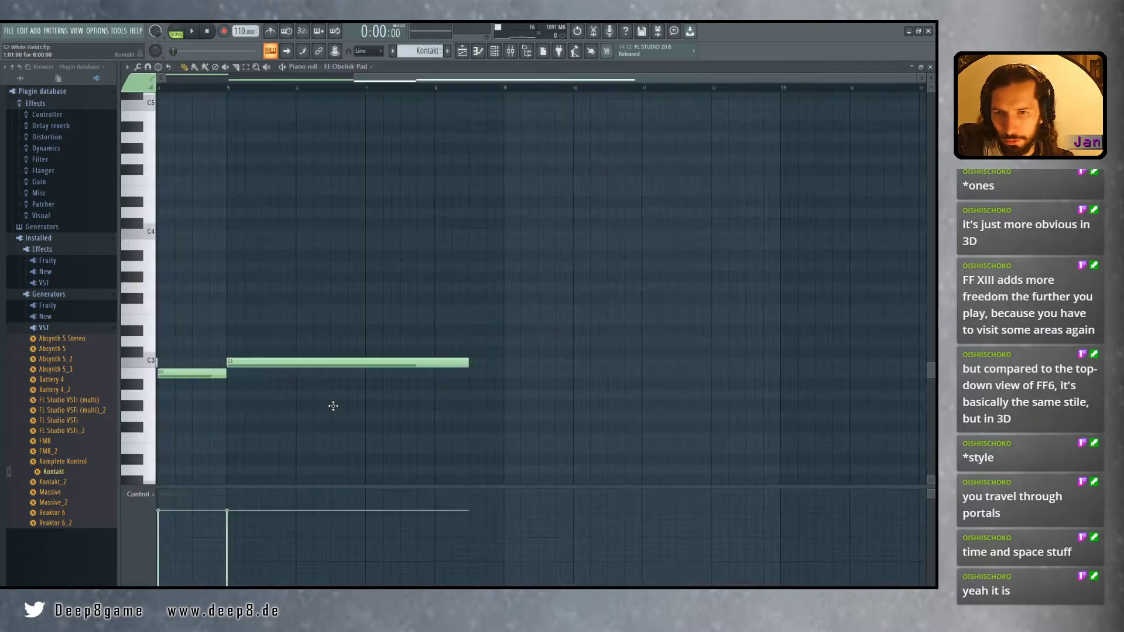
pyautogui.scroll(-1, 422, 316)
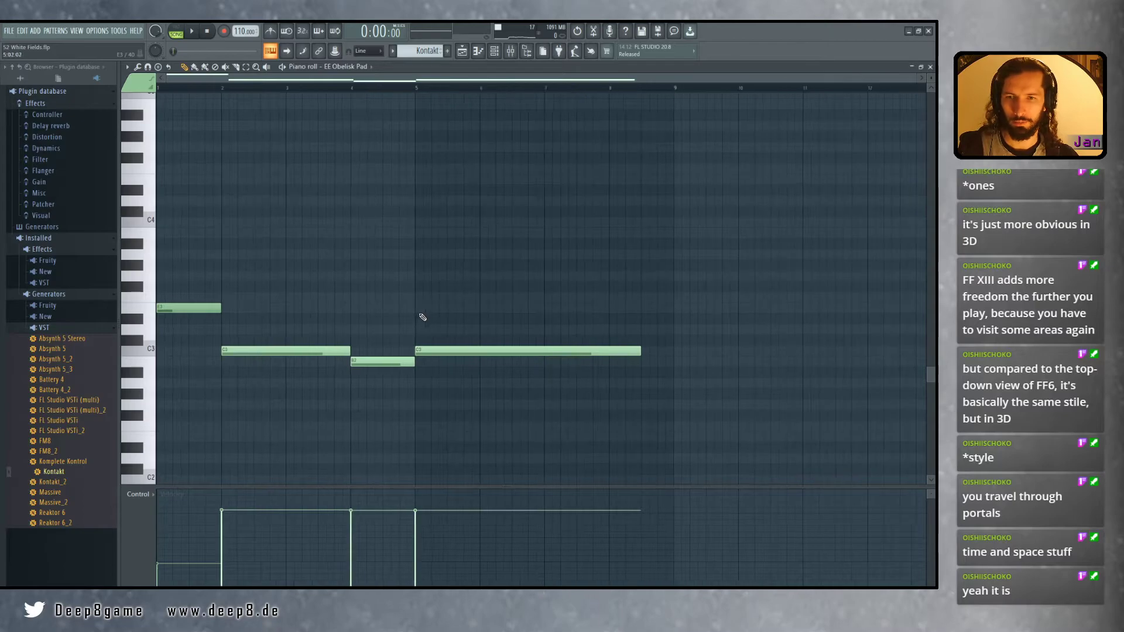
pyautogui.moveTo(422, 316); pyautogui.dragTo(327, 299)
pyautogui.moveTo(567, 213); pyautogui.dragTo(156, 387)
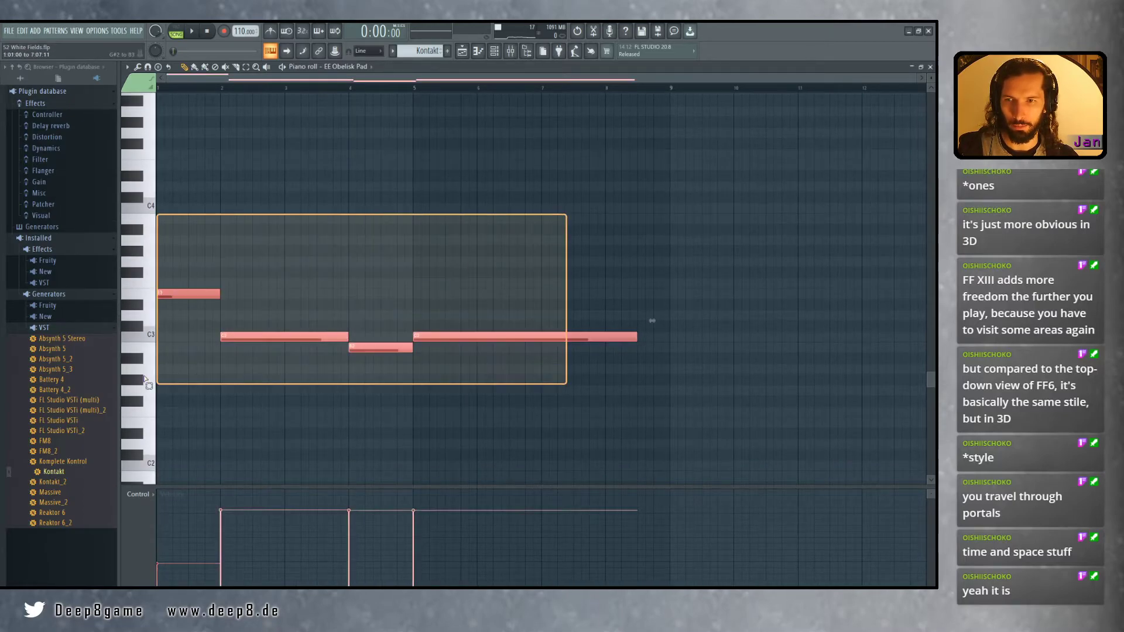
pyautogui.hotkey('ctrl', 'Up')
pyautogui.scroll(3, 520, 410)
pyautogui.press('space')
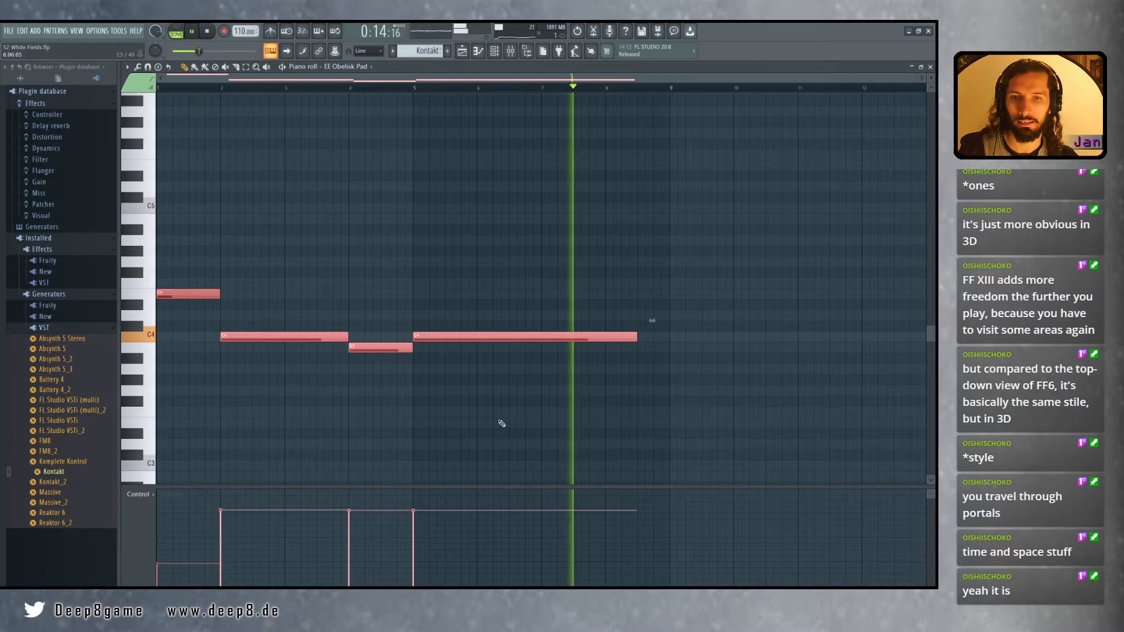
# Play the EE Obelisk Pad clip on its own in pattern mode
pyautogui.press('space')
pyautogui.press('l')
pyautogui.press('space')
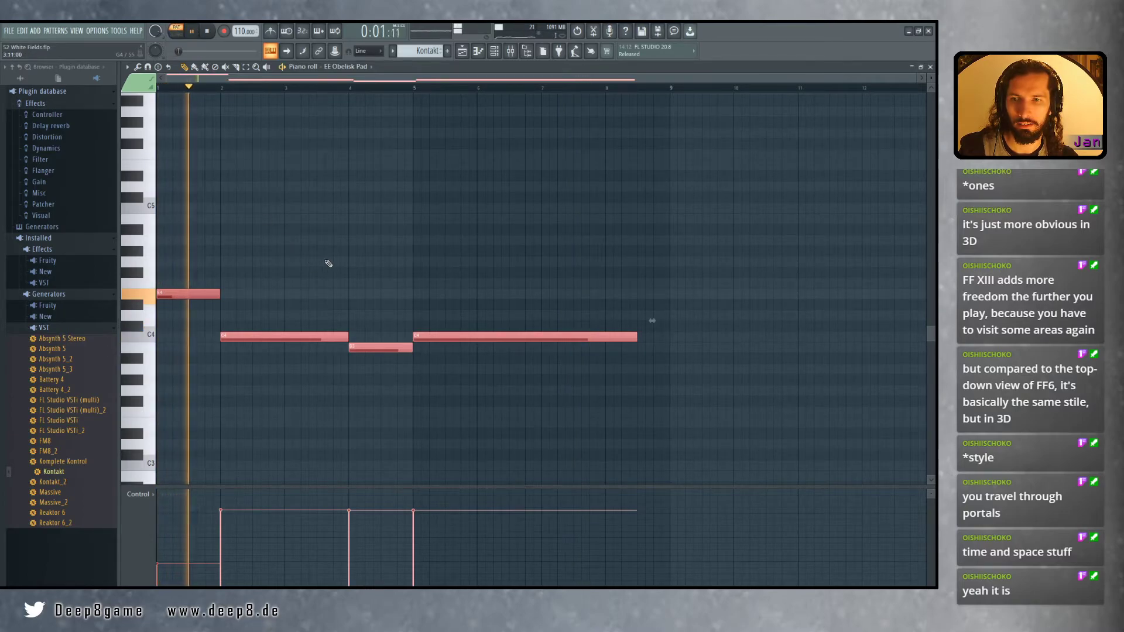
pyautogui.press('space')
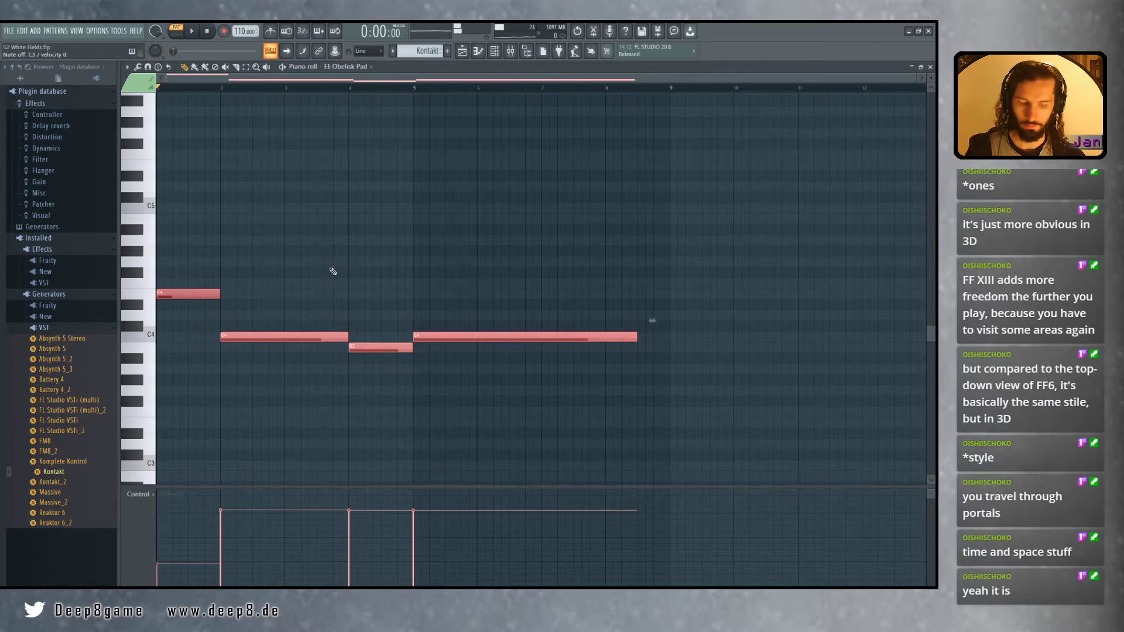
# Transpose all notes of the EE Obelisk Pad clip down one octave and play it
pyautogui.hotkey('ctrl', 'Down')
pyautogui.scroll(-4, 396, 321)
pyautogui.press('space')
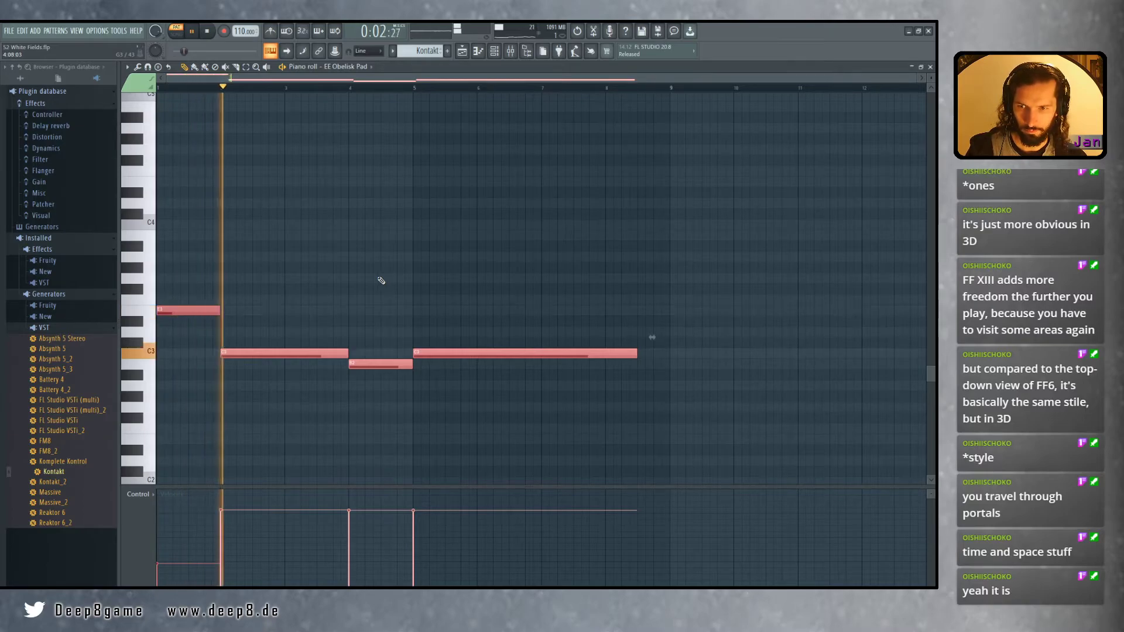
pyautogui.hotkey('alt', 'Tab')
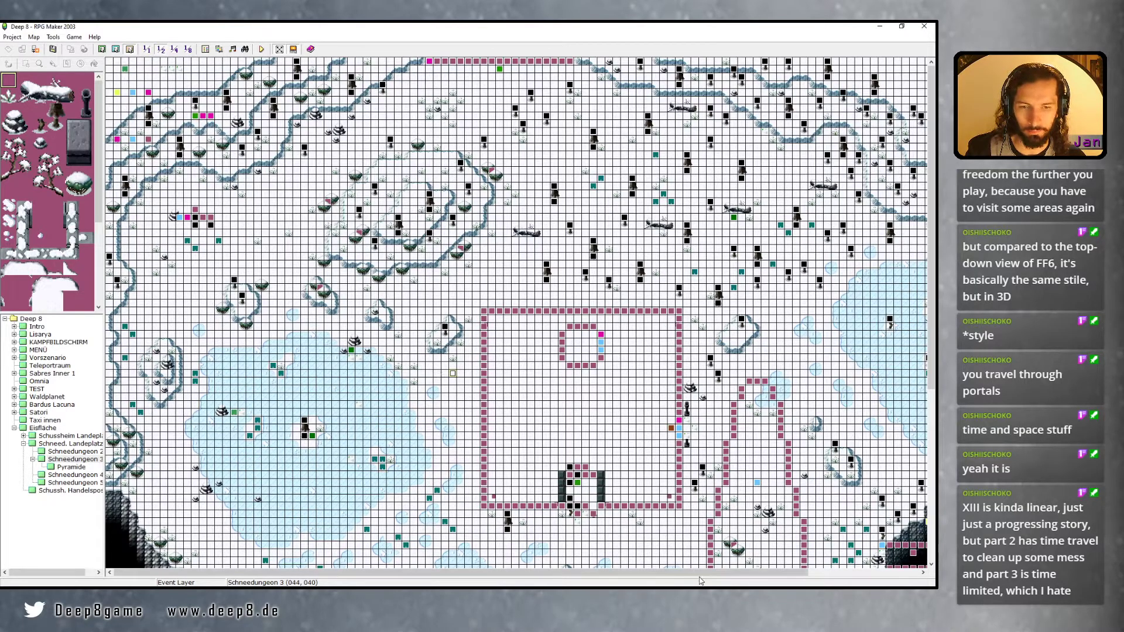
pyautogui.hotkey('alt', 'Tab')
# Return to the playlist, mute the EE Obelisk Pad track and play the song without it
pyautogui.press('space')
pyautogui.moveTo(447, 397)
pyautogui.mouseDown()
pyautogui.moveTo(508, 415)
pyautogui.moveTo(499, 409)
pyautogui.mouseUp()
pyautogui.click(931, 67)
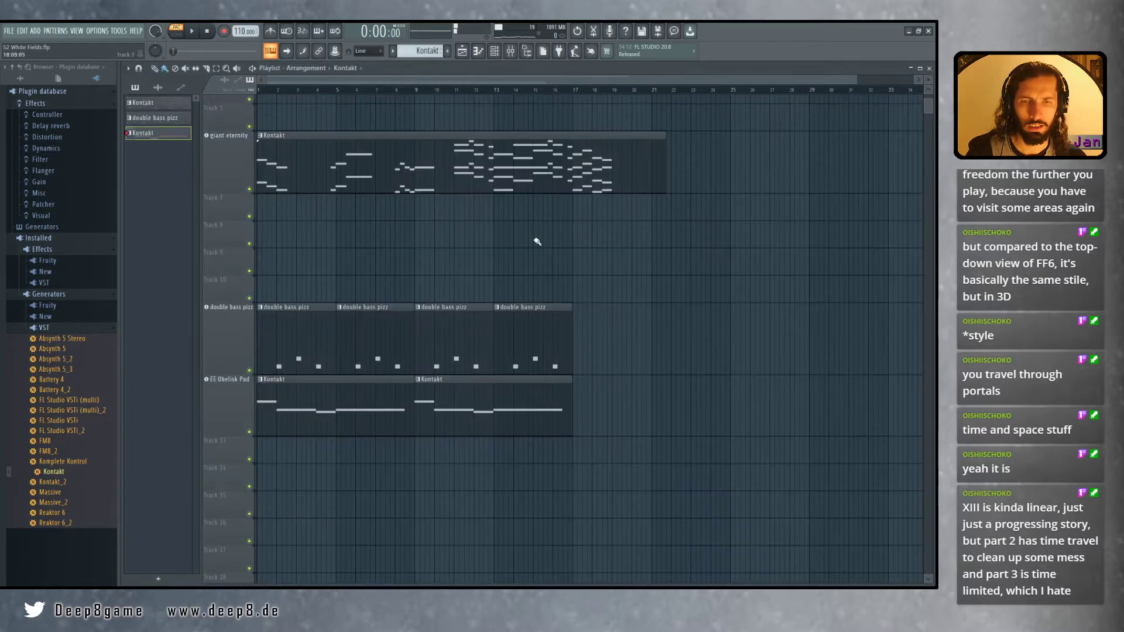
pyautogui.click(251, 430)
pyautogui.scroll(1, 410, 456)
pyautogui.scroll(1, 348, 298)
pyautogui.moveTo(349, 272); pyautogui.dragTo(558, 237)
pyautogui.moveTo(276, 93); pyautogui.dragTo(263, 94)
pyautogui.press('space')
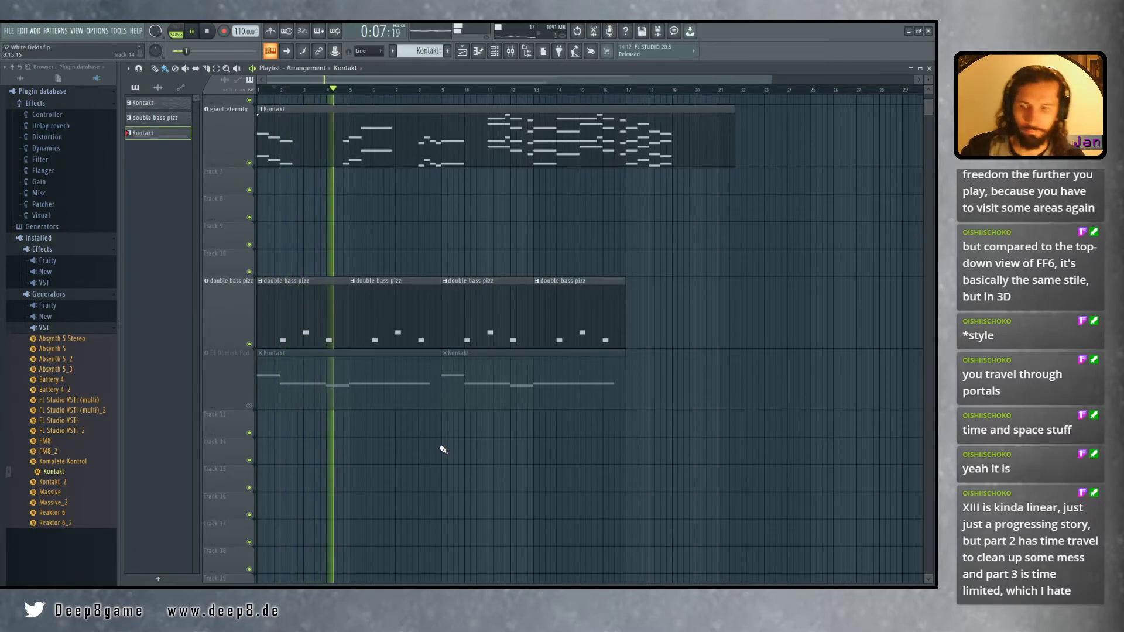
pyautogui.press('space')
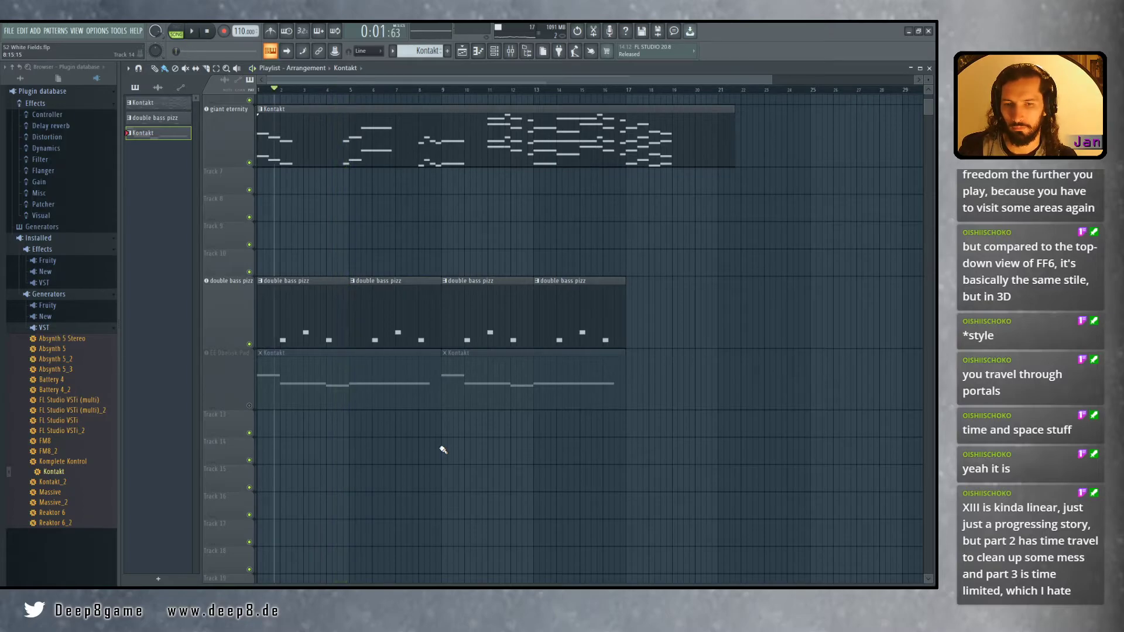
pyautogui.click(580, 596)
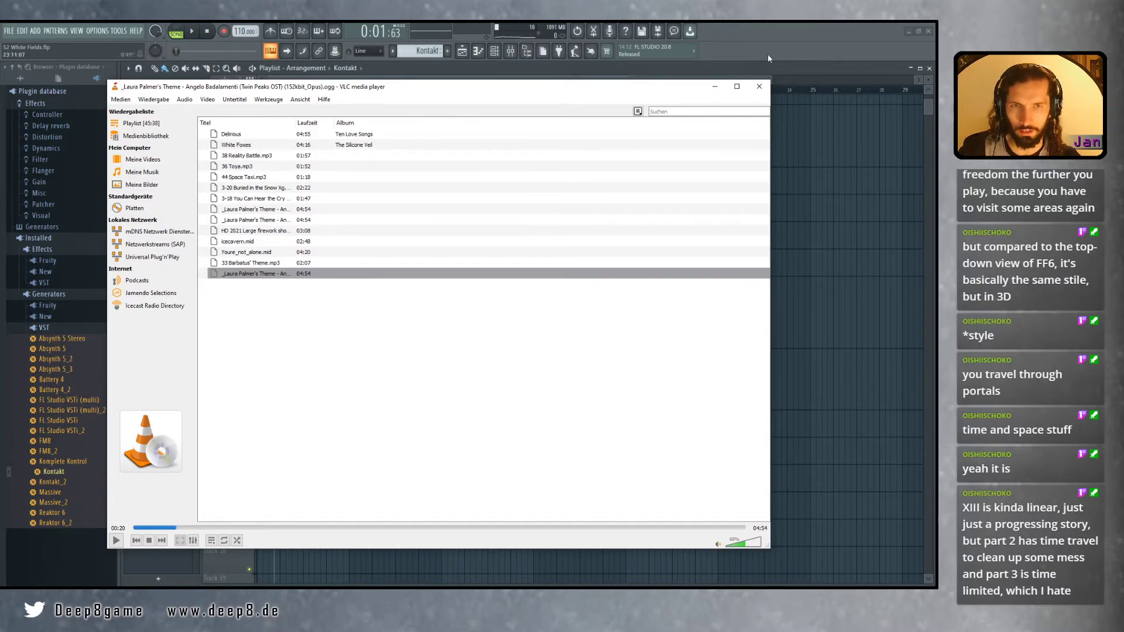
pyautogui.click(717, 87)
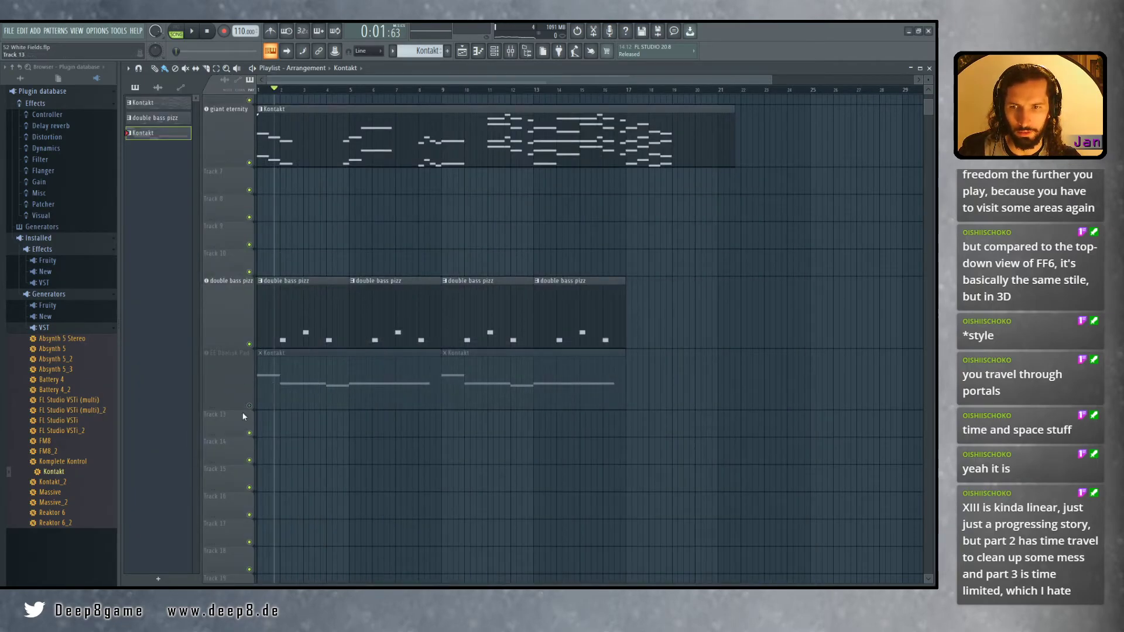
# Open the EE Obelisk Pad clip's notes and audition single keys of the pad in several octaves
pyautogui.doubleClick(309, 377)
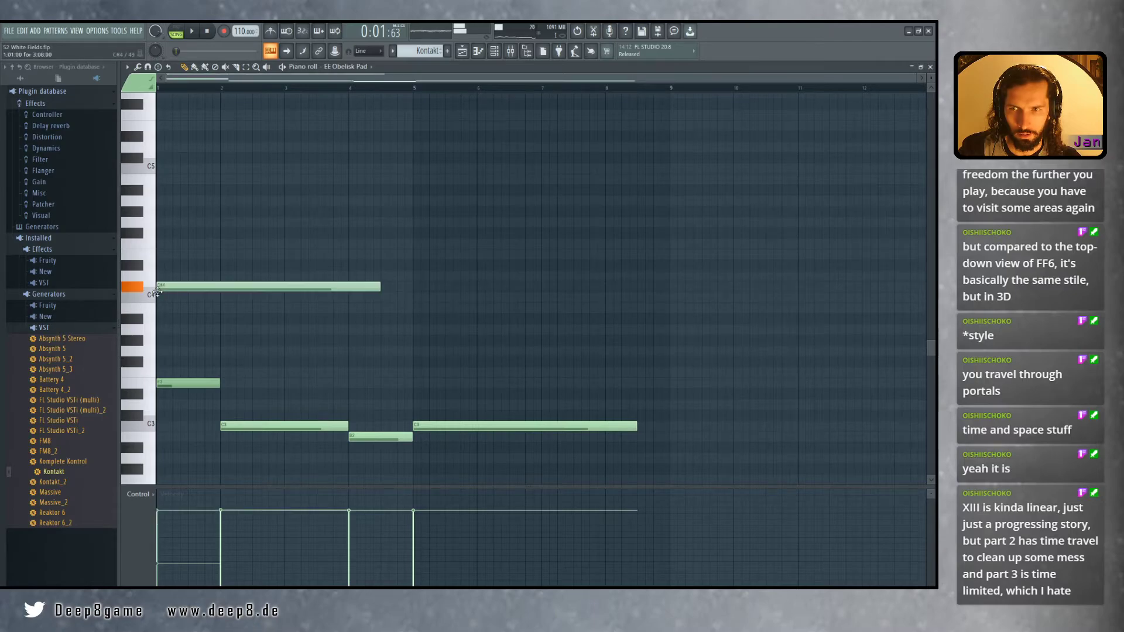
pyautogui.click(144, 299)
pyautogui.moveTo(144, 299); pyautogui.dragTo(157, 202)
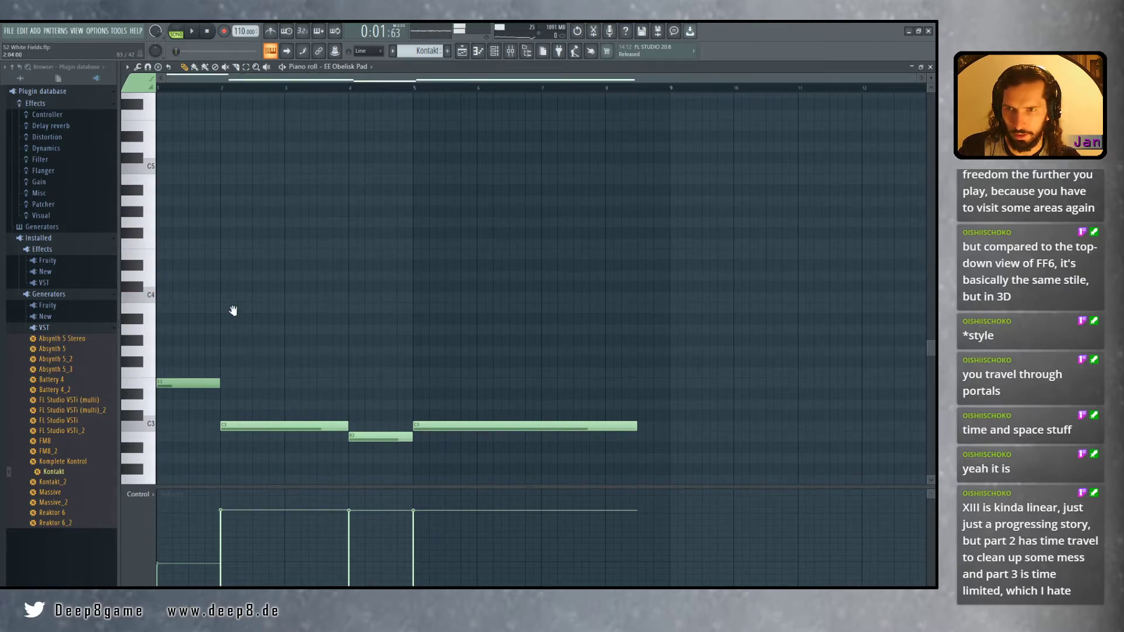
pyautogui.scroll(4, 233, 311)
pyautogui.moveTo(140, 282); pyautogui.dragTo(152, 186)
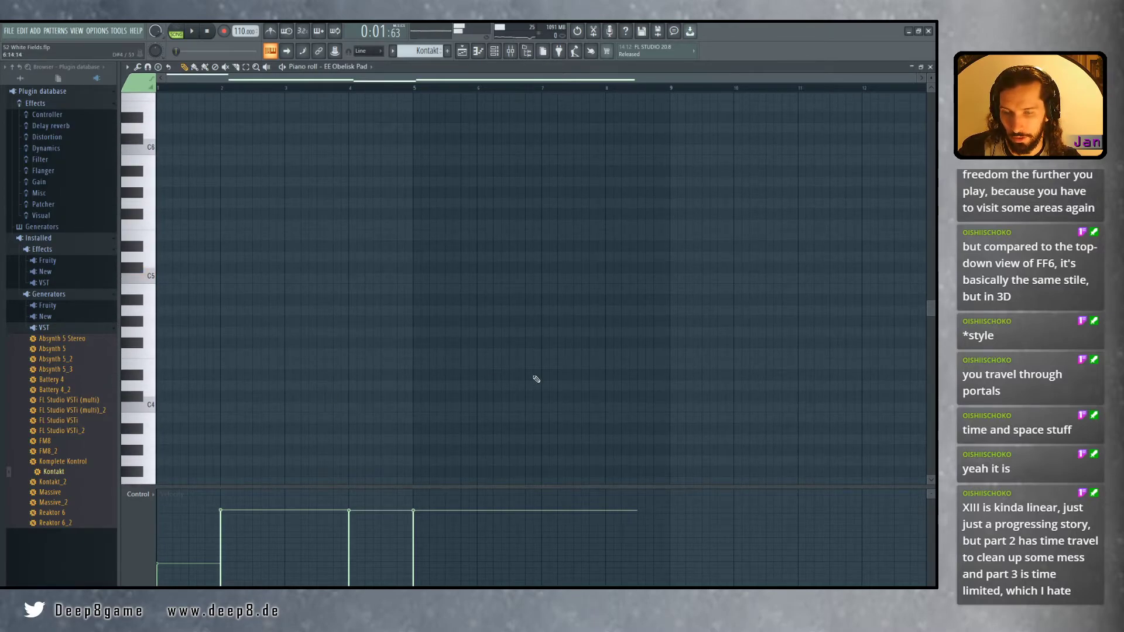
pyautogui.scroll(-8, 535, 380)
pyautogui.scroll(1, 208, 258)
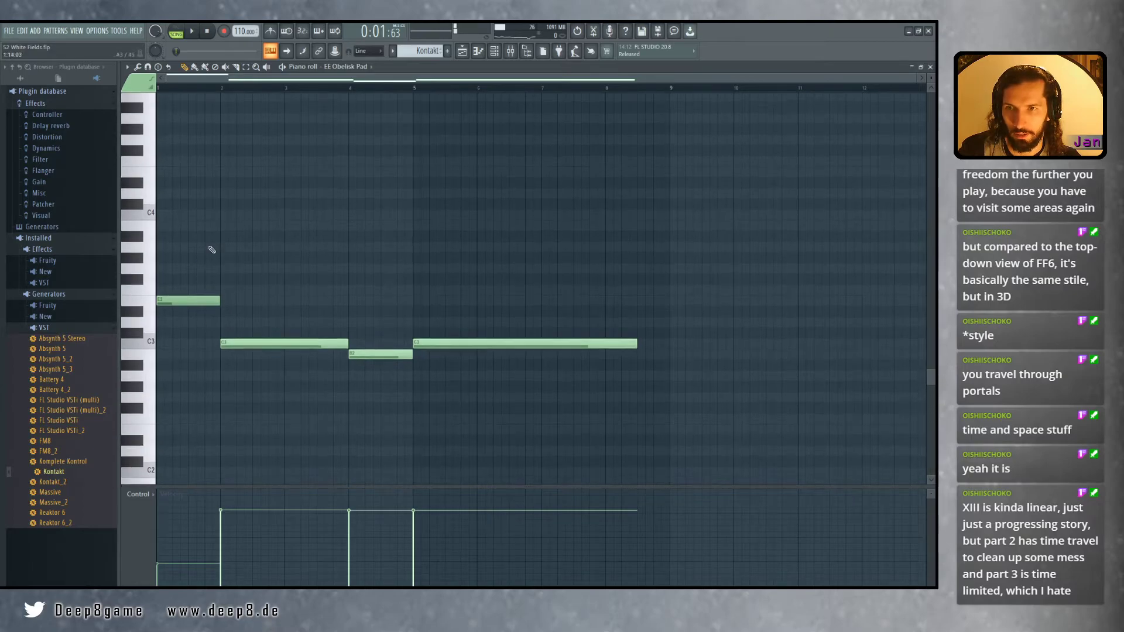
pyautogui.click(147, 218)
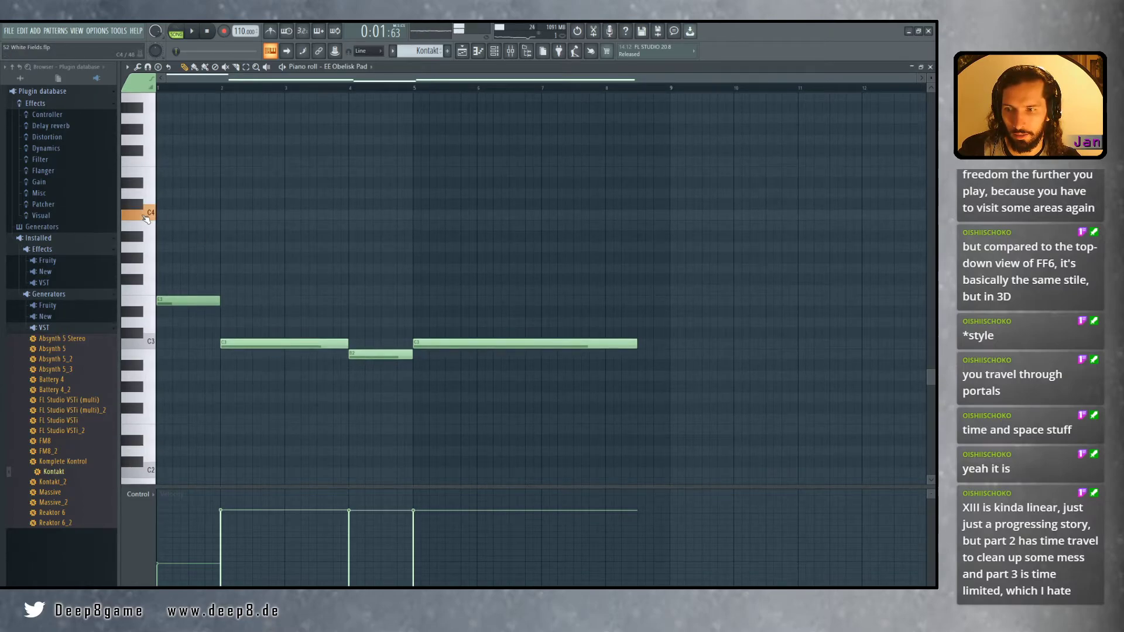
pyautogui.scroll(-5, 151, 214)
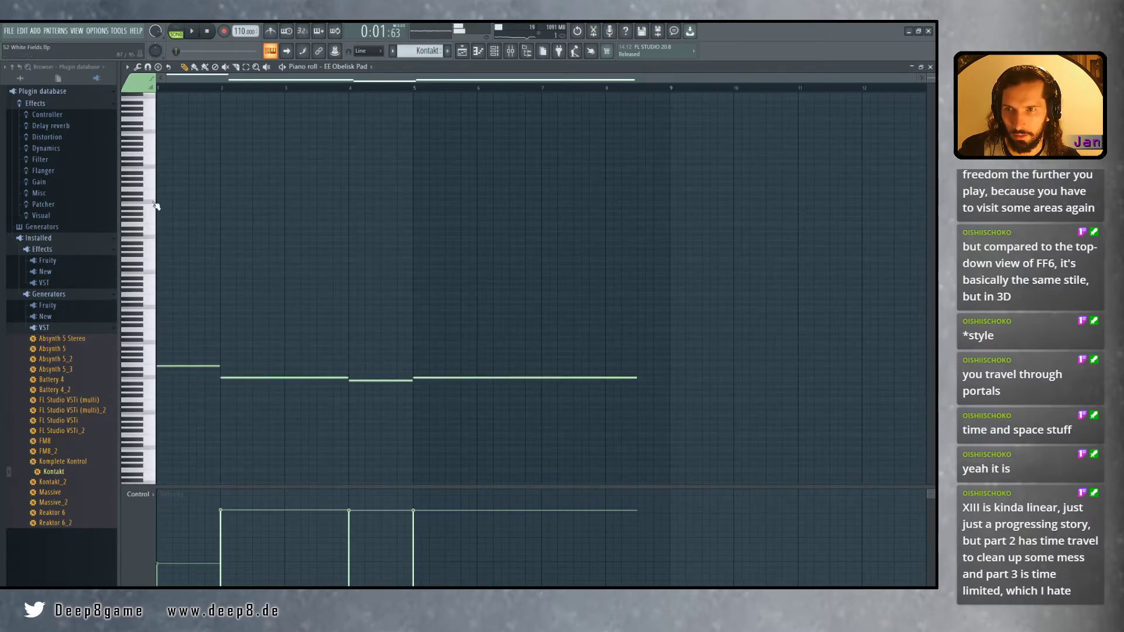
pyautogui.scroll(3, 198, 253)
pyautogui.scroll(-5, 223, 244)
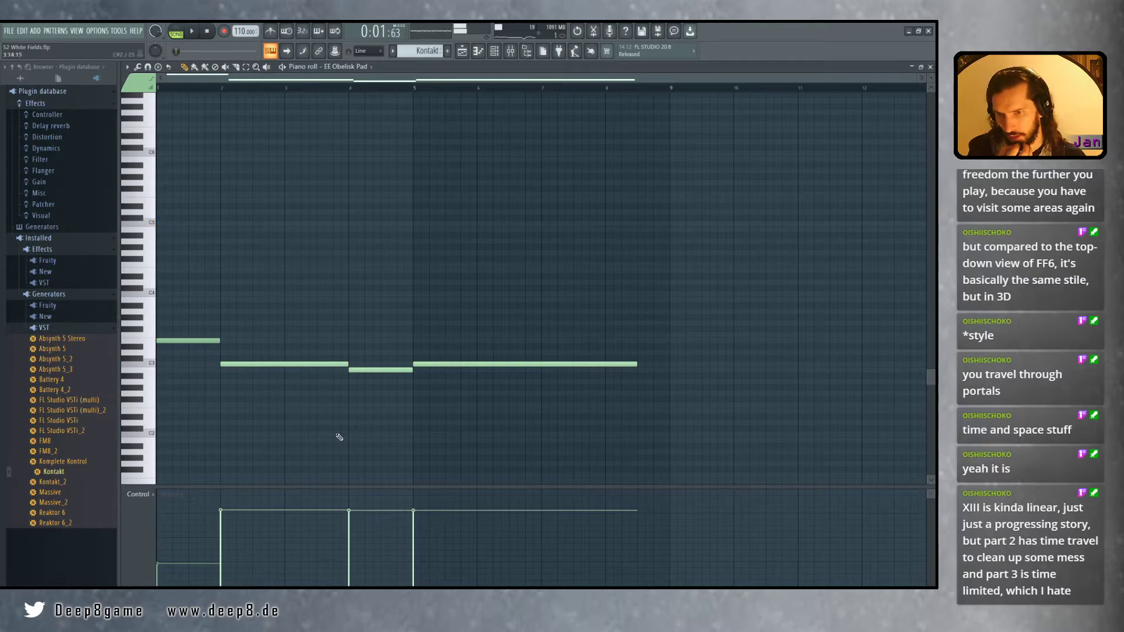
# Transpose all EE Obelisk Pad notes up two octaves and lower their velocities to nearly the minimum, checking them in song playback
pyautogui.hotkey('ctrl', 'a')
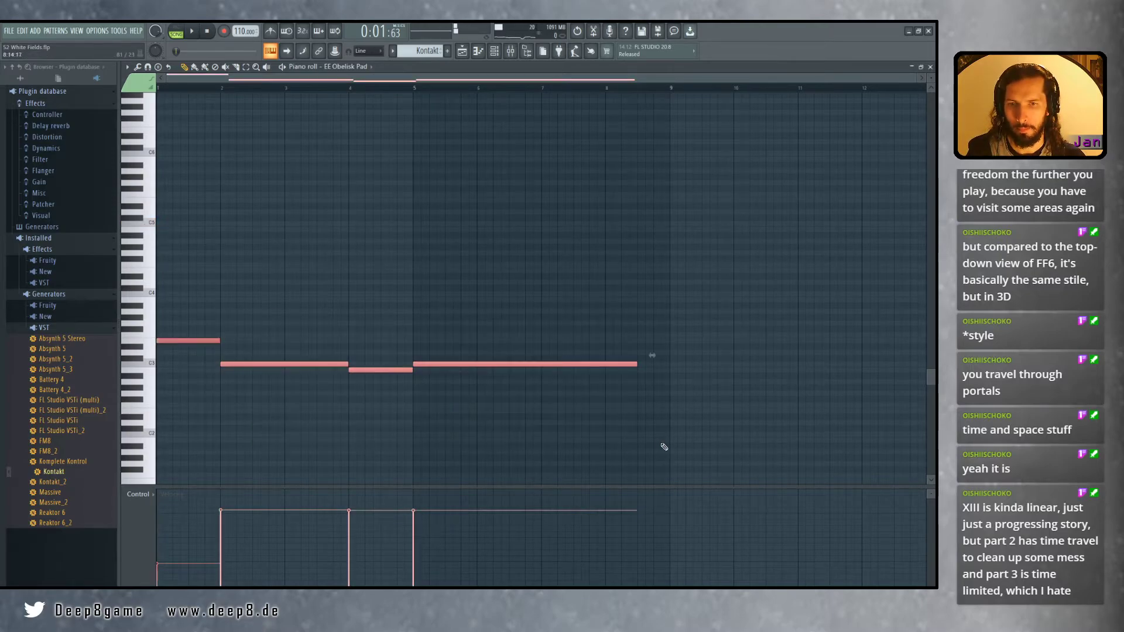
pyautogui.hotkey('ctrl', 'Up')
pyautogui.hotkey('ctrl', 'Up')
pyautogui.scroll(3, 379, 407)
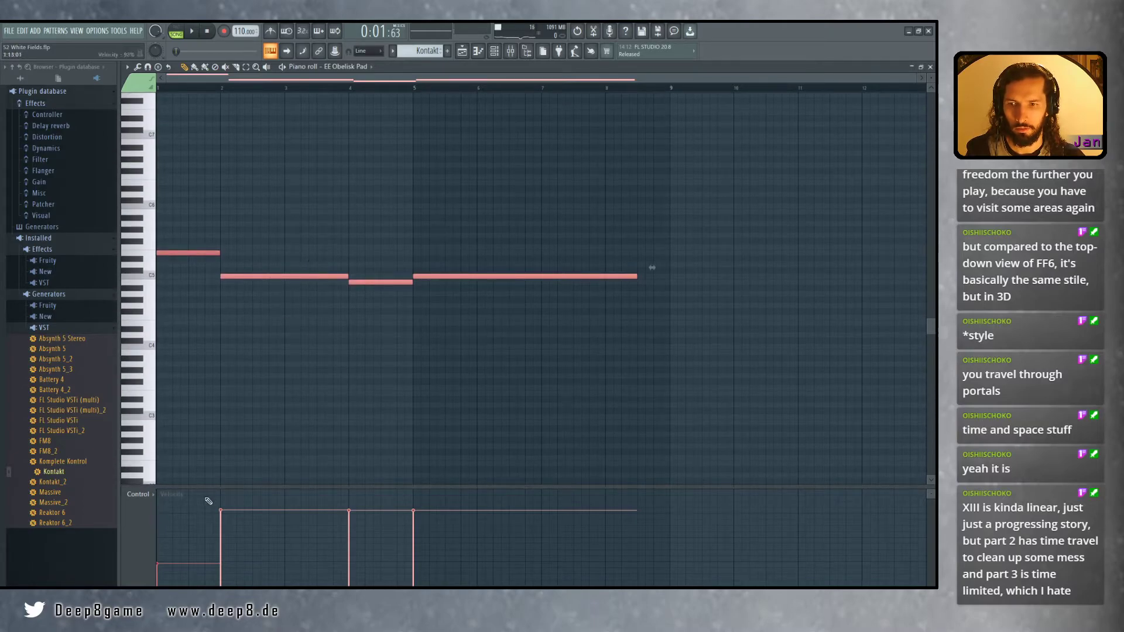
pyautogui.moveTo(162, 582); pyautogui.dragTo(434, 585)
pyautogui.press('space')
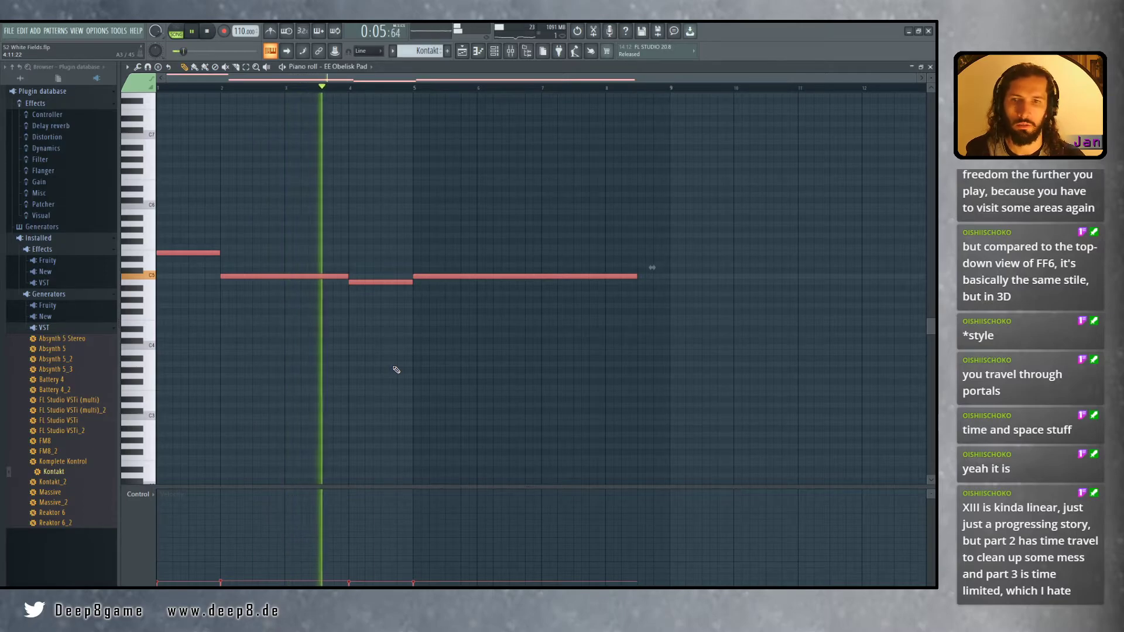
# Transpose the EE Obelisk Pad notes up one more octave and play the song
pyautogui.press('space')
pyautogui.hotkey('ctrl', 'Up')
pyautogui.scroll(3, 494, 356)
pyautogui.press('space')
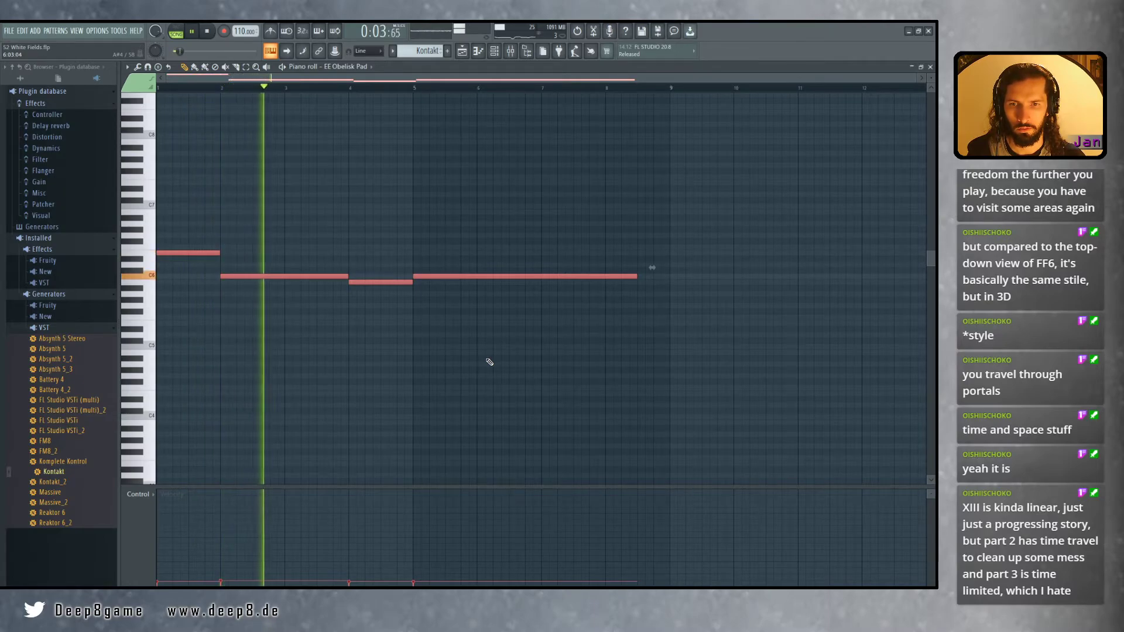
pyautogui.press('space')
# Try lowering the double bass pizz mixer volume to about -10.5 dB, comparing in playback
pyautogui.click(510, 51)
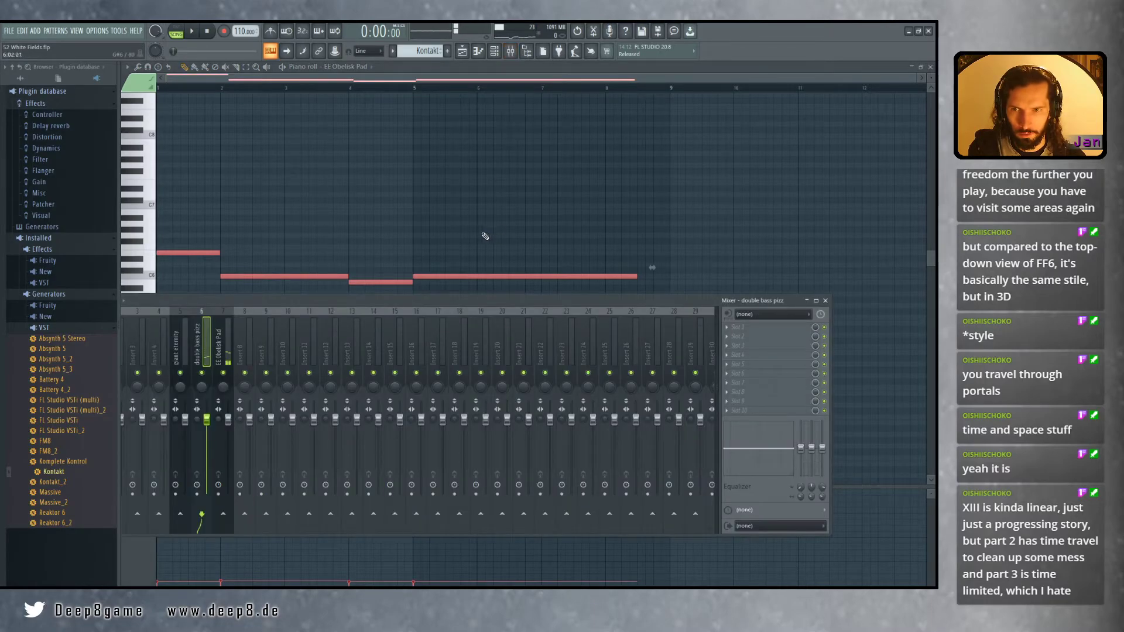
pyautogui.press('space')
pyautogui.press('space')
pyautogui.moveTo(206, 433); pyautogui.dragTo(206, 434)
pyautogui.press('space')
pyautogui.press('space')
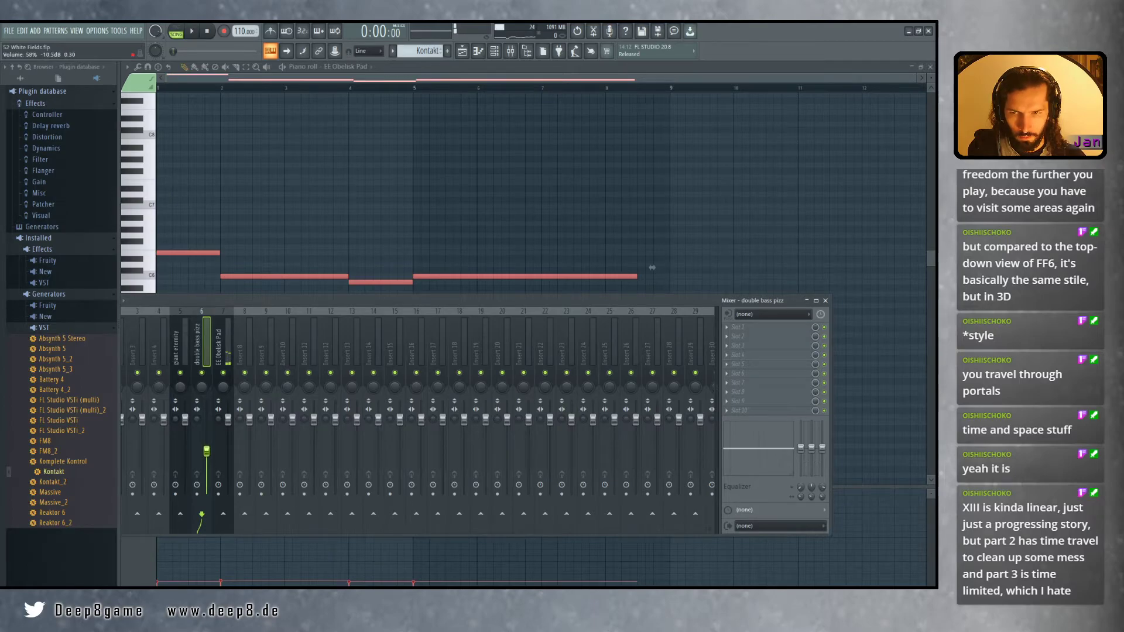
# Restore the double bass pizz mixer volume and lower the EE Obelisk Pad mixer volume while the song plays
pyautogui.press('space')
pyautogui.moveTo(206, 455); pyautogui.dragTo(228, 446)
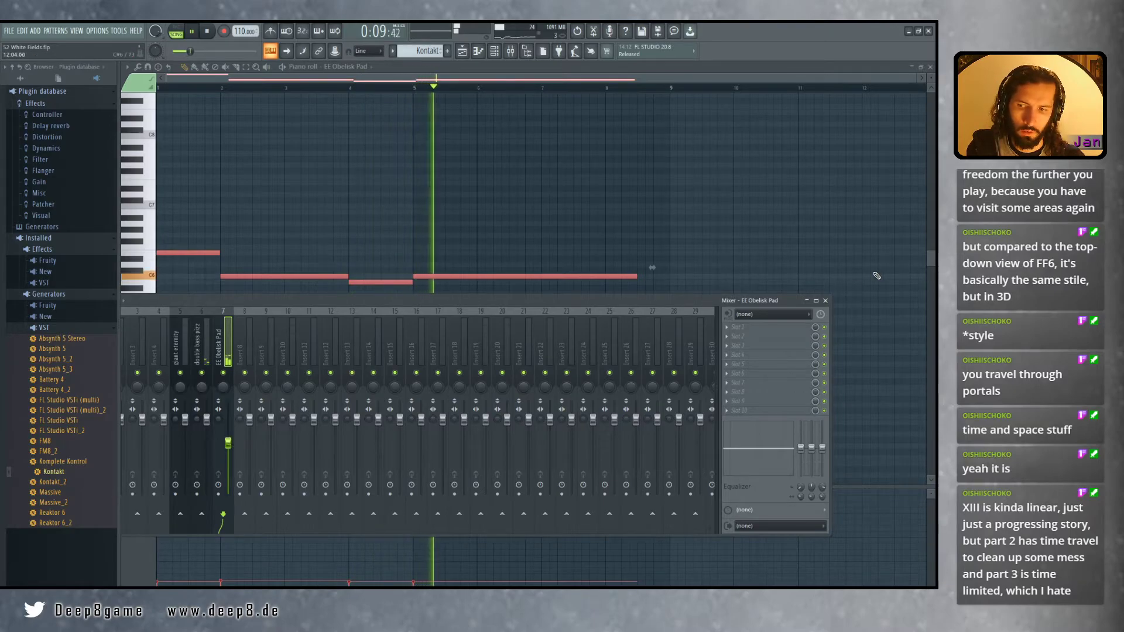
pyautogui.click(825, 302)
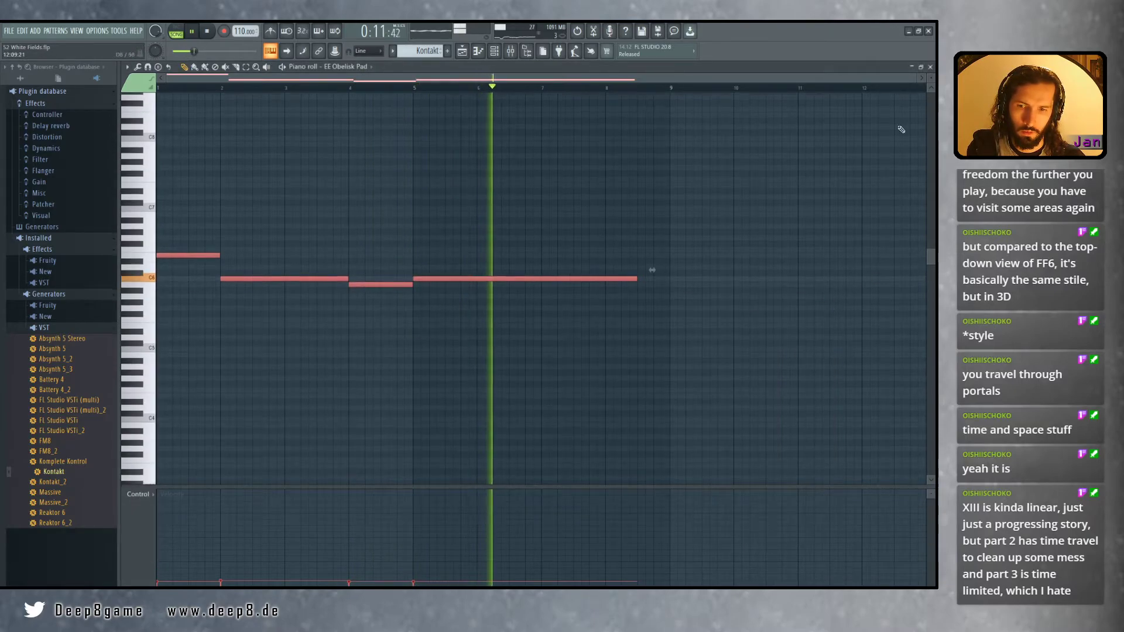
# Turn the Grit and Motion controls of the EE Obelisk Pad instrument down to minimum while the song plays
pyautogui.press('F5')
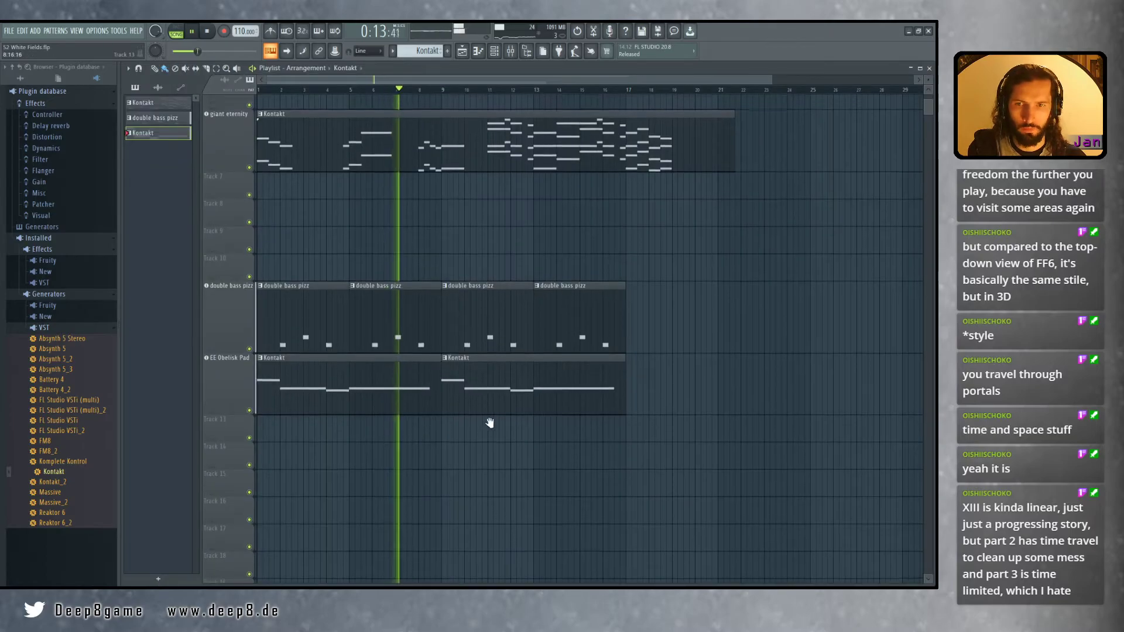
pyautogui.keyDown('ctrl'); pyautogui.scroll(1, 382, 454); pyautogui.keyUp('ctrl')
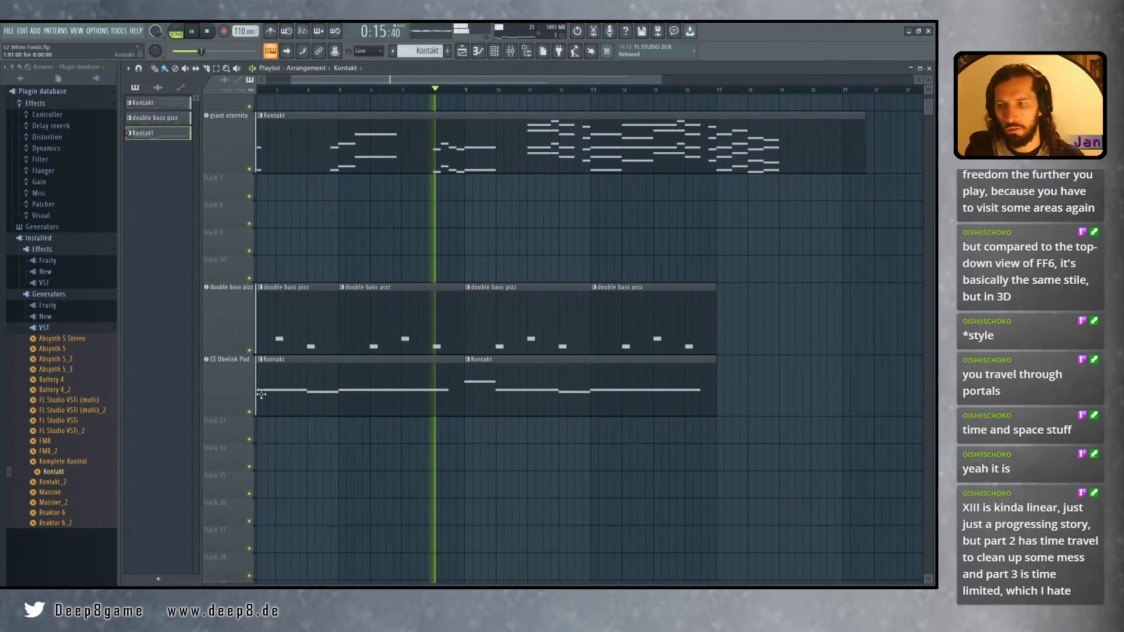
pyautogui.click(221, 375)
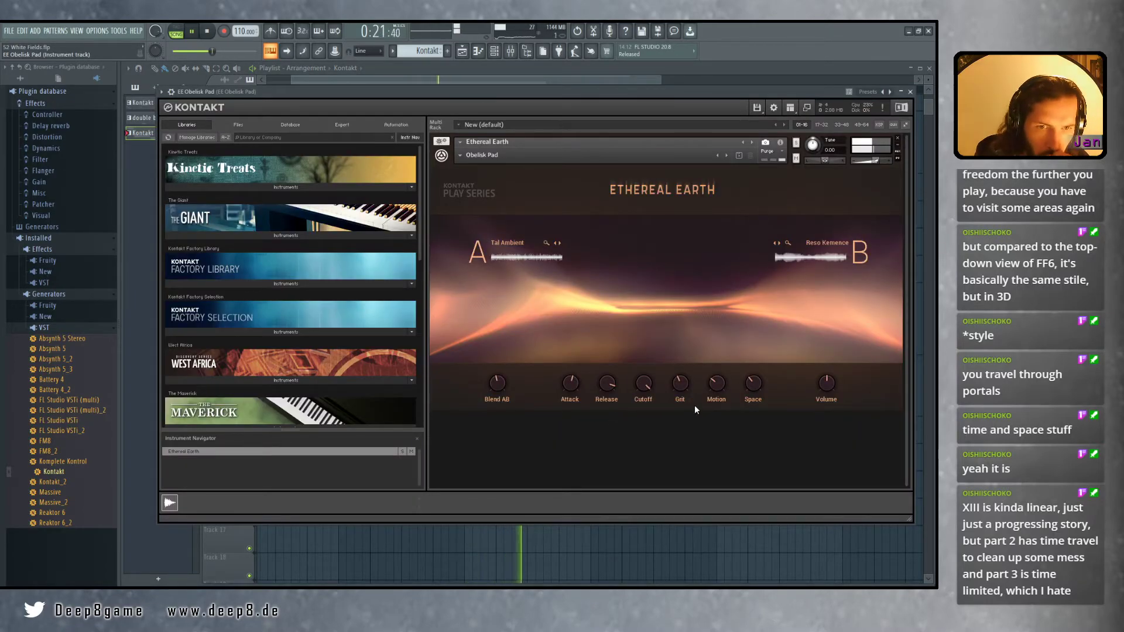
pyautogui.moveTo(683, 385); pyautogui.dragTo(691, 423)
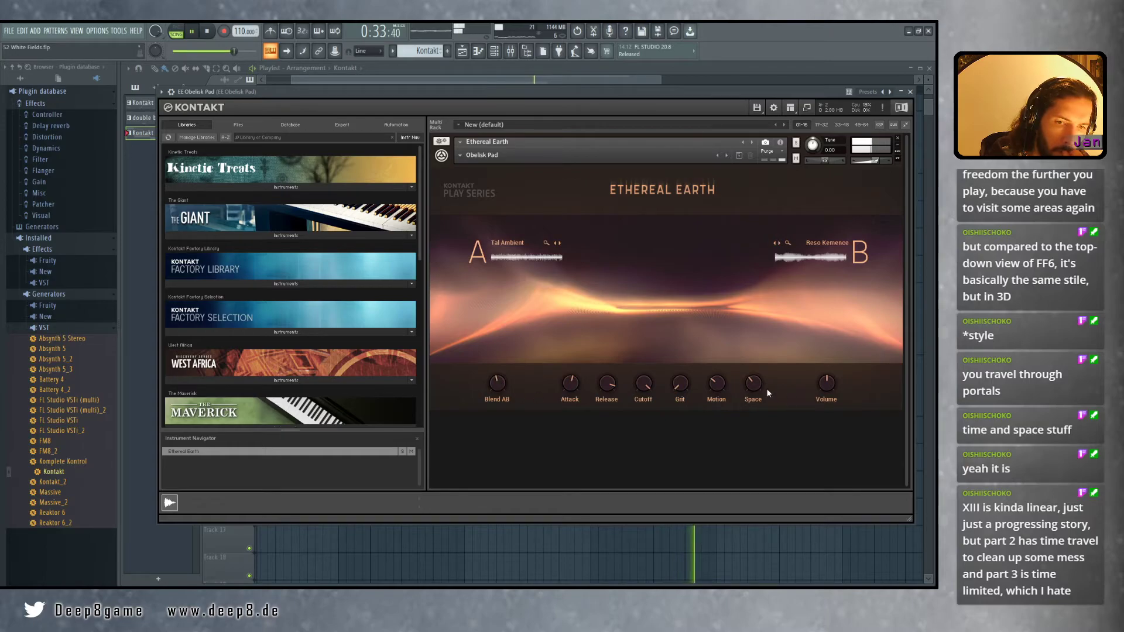
pyautogui.moveTo(719, 389); pyautogui.dragTo(732, 431)
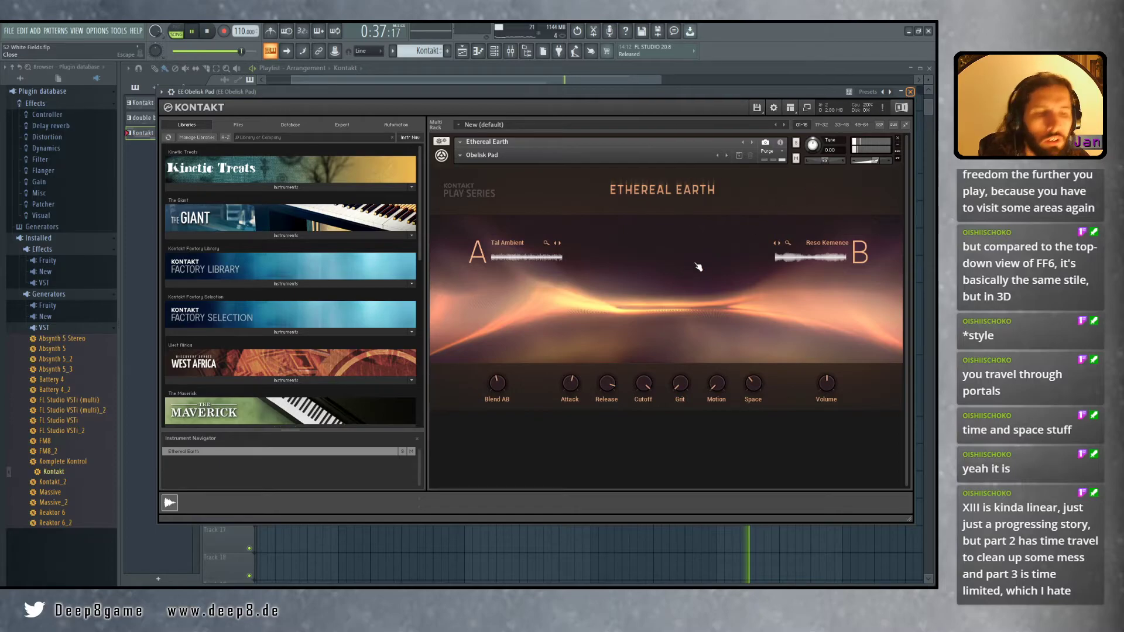
pyautogui.press('Escape')
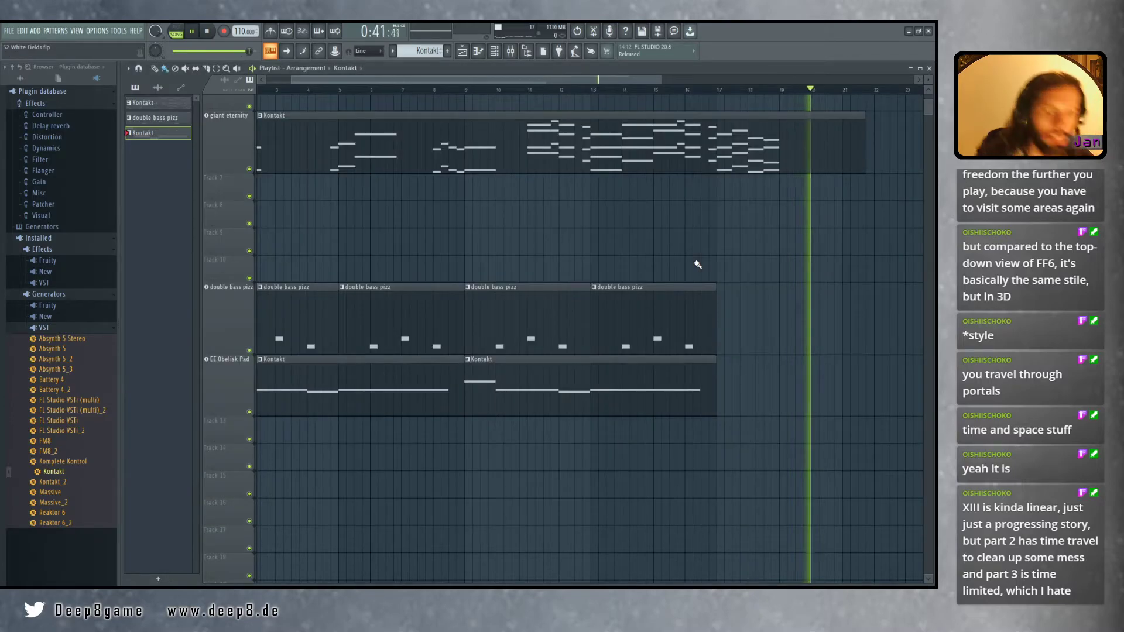
# Play the Obelisk Pad clip in pattern mode and raise the instrument's Motion control to 100 %
pyautogui.press('space')
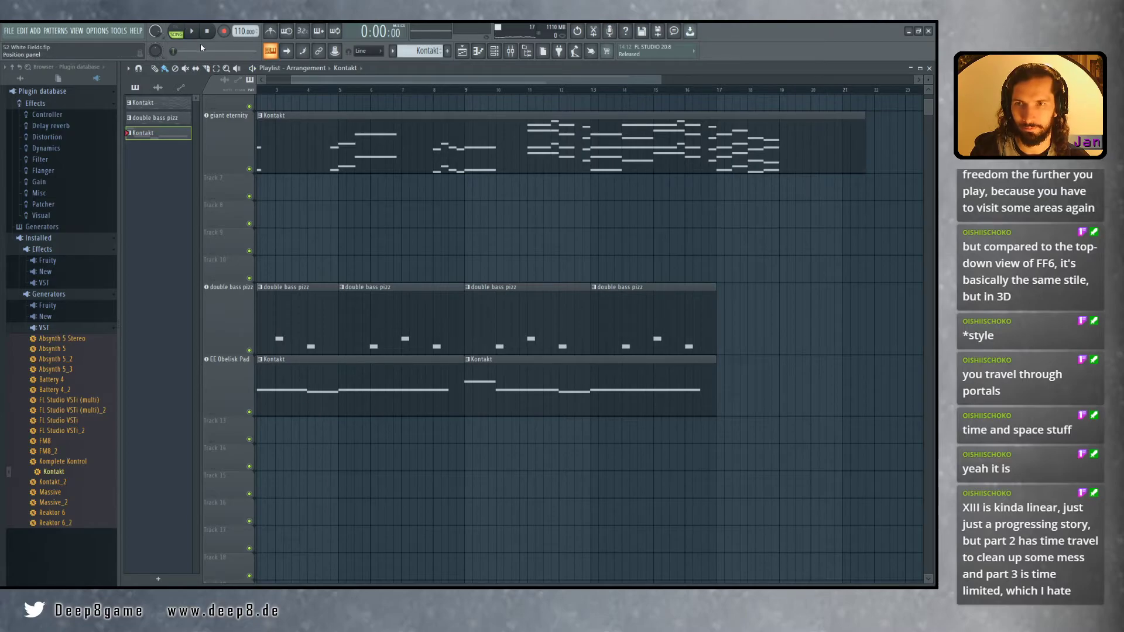
pyautogui.click(177, 31)
pyautogui.press('space')
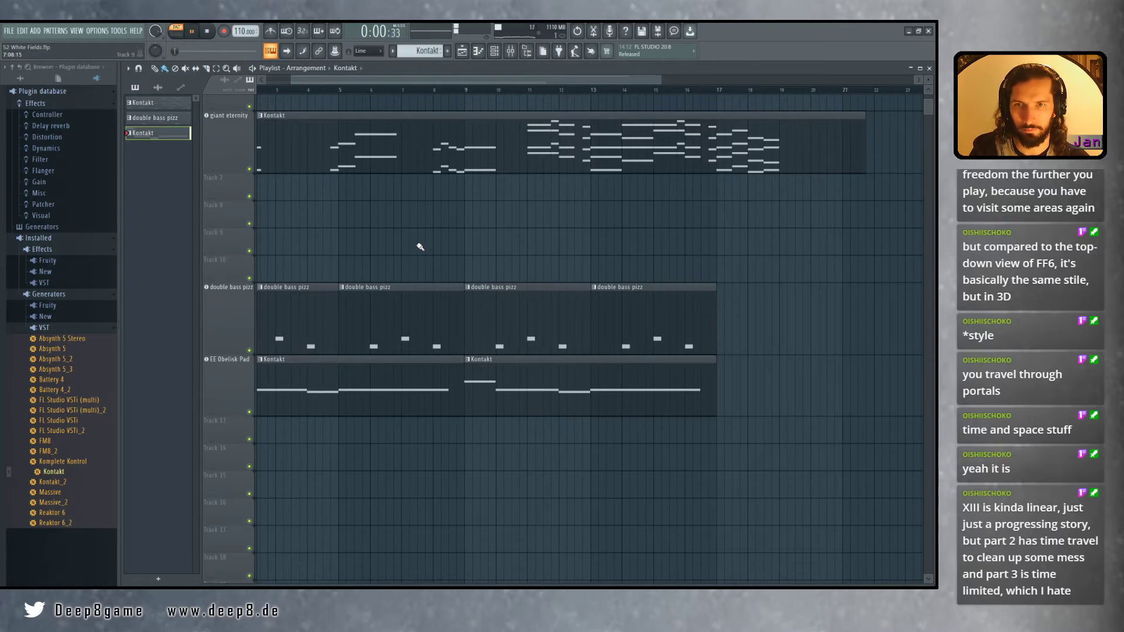
pyautogui.click(232, 372)
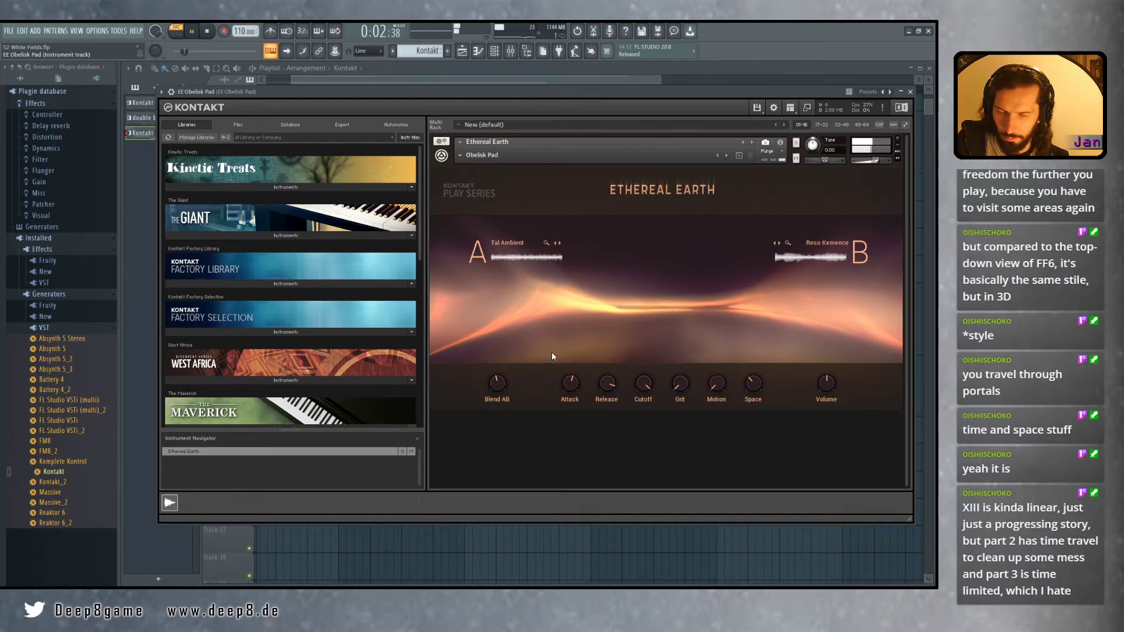
pyautogui.moveTo(607, 91); pyautogui.dragTo(591, 86)
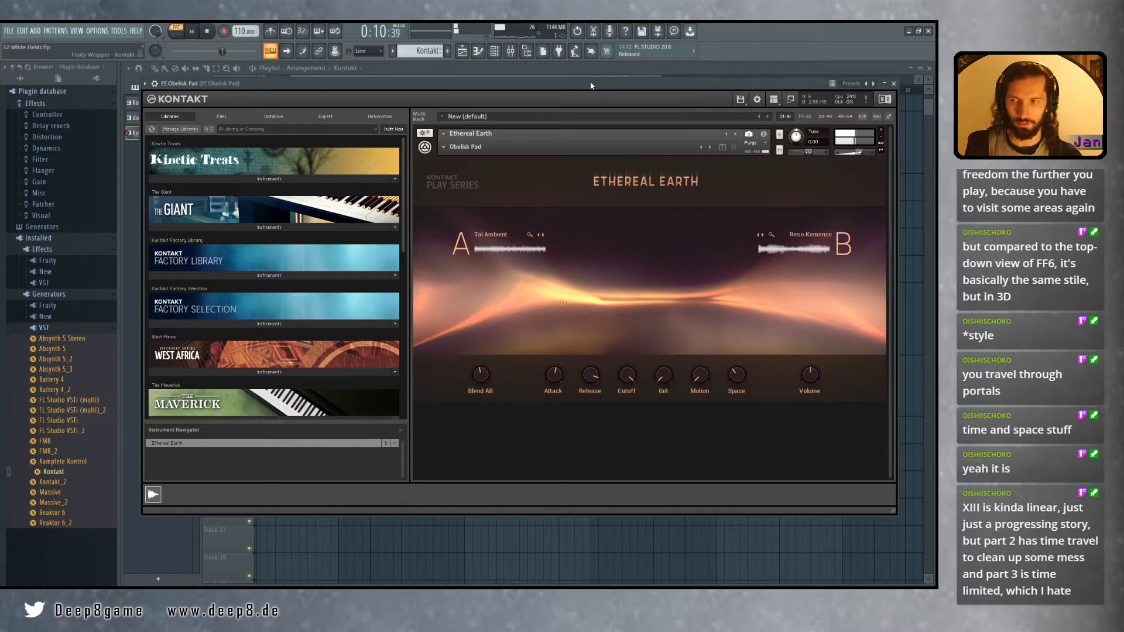
pyautogui.moveTo(700, 381); pyautogui.dragTo(707, 290)
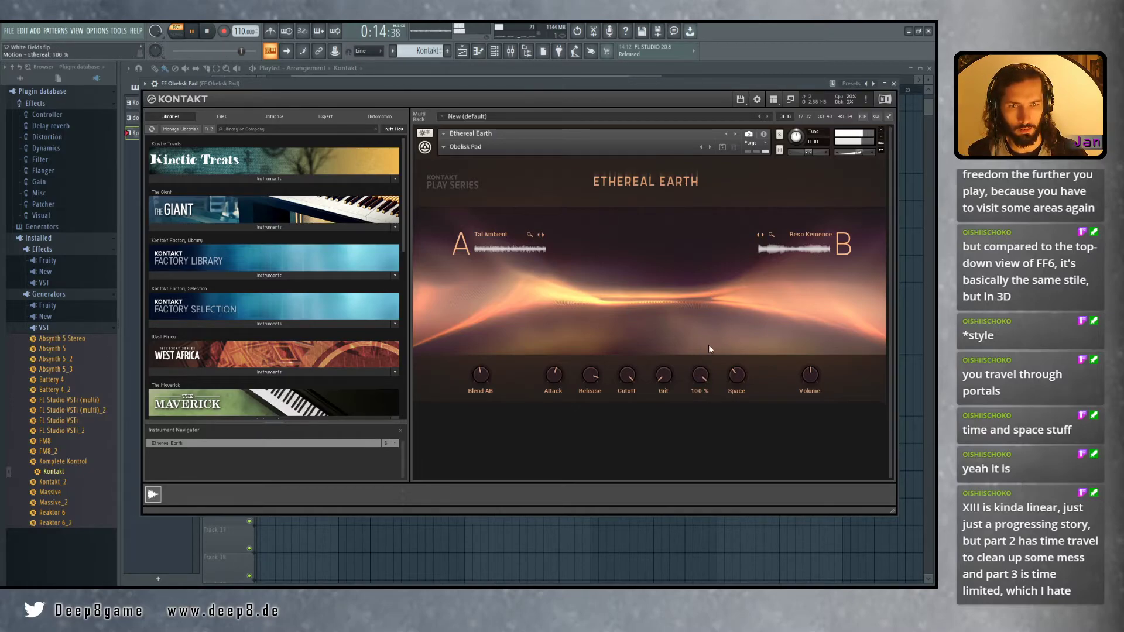
# Turn the EE Obelisk Pad instrument's Motion control to 0 % and compare Space settings in playback, leaving Space at 51 %
pyautogui.moveTo(705, 376); pyautogui.dragTo(723, 491)
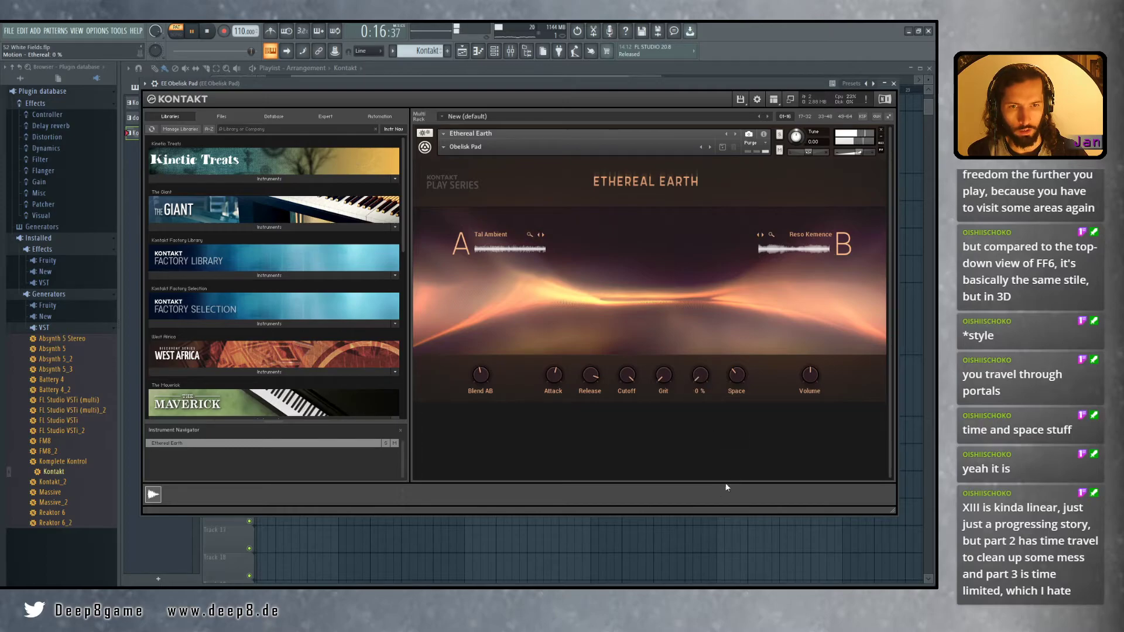
pyautogui.moveTo(739, 382); pyautogui.dragTo(747, 415)
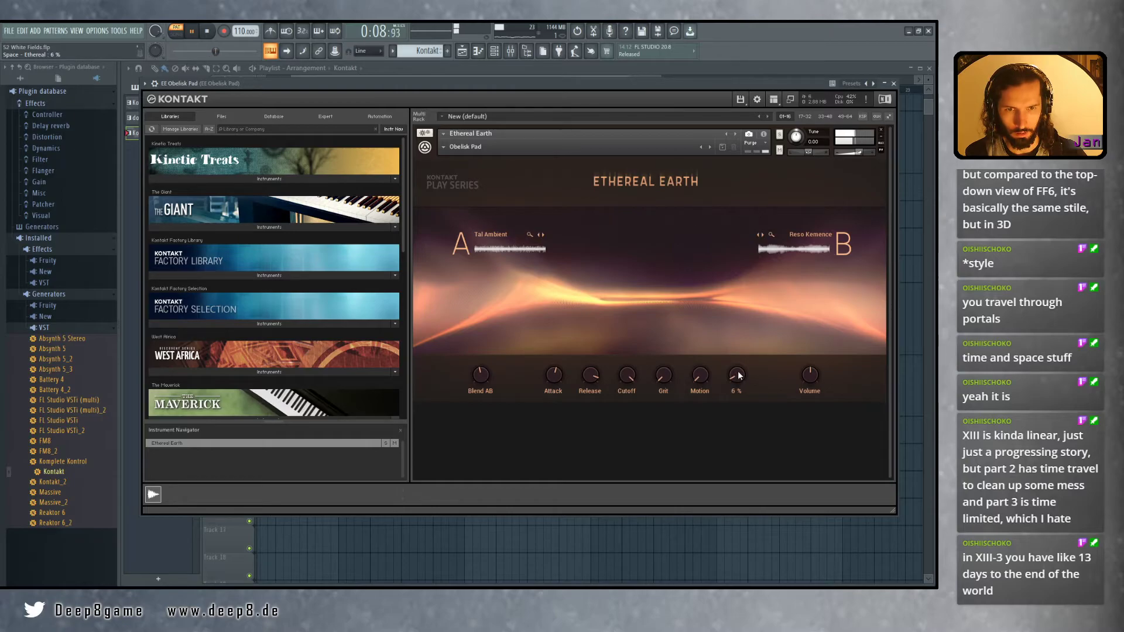
pyautogui.moveTo(736, 315); pyautogui.dragTo(732, 291)
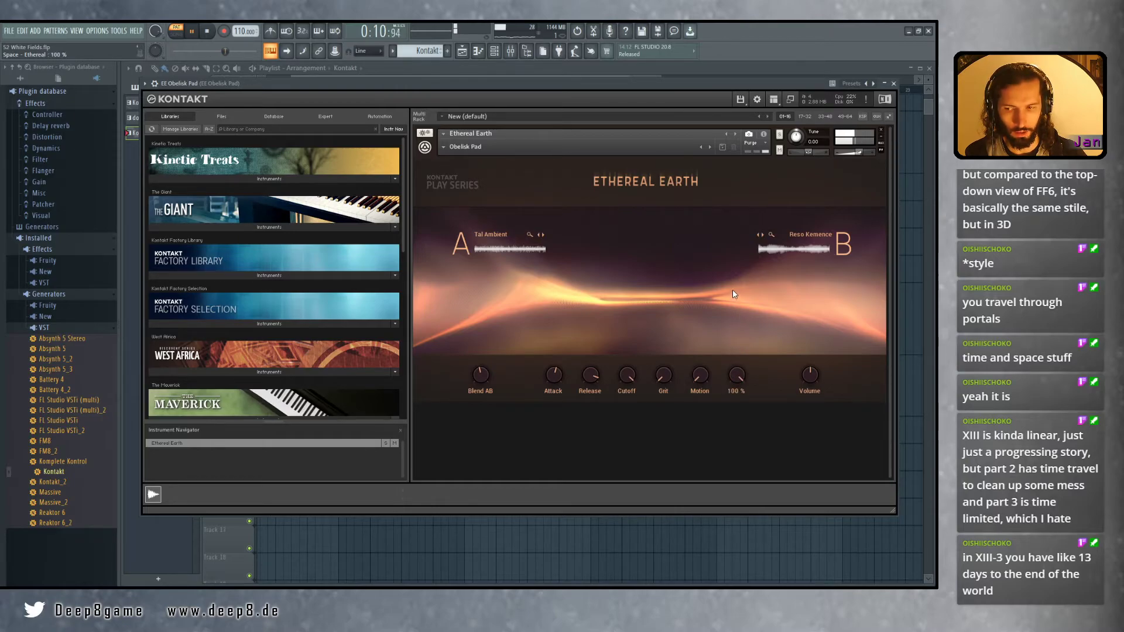
pyautogui.scroll(-2, 739, 378)
pyautogui.moveTo(737, 377); pyautogui.dragTo(753, 454)
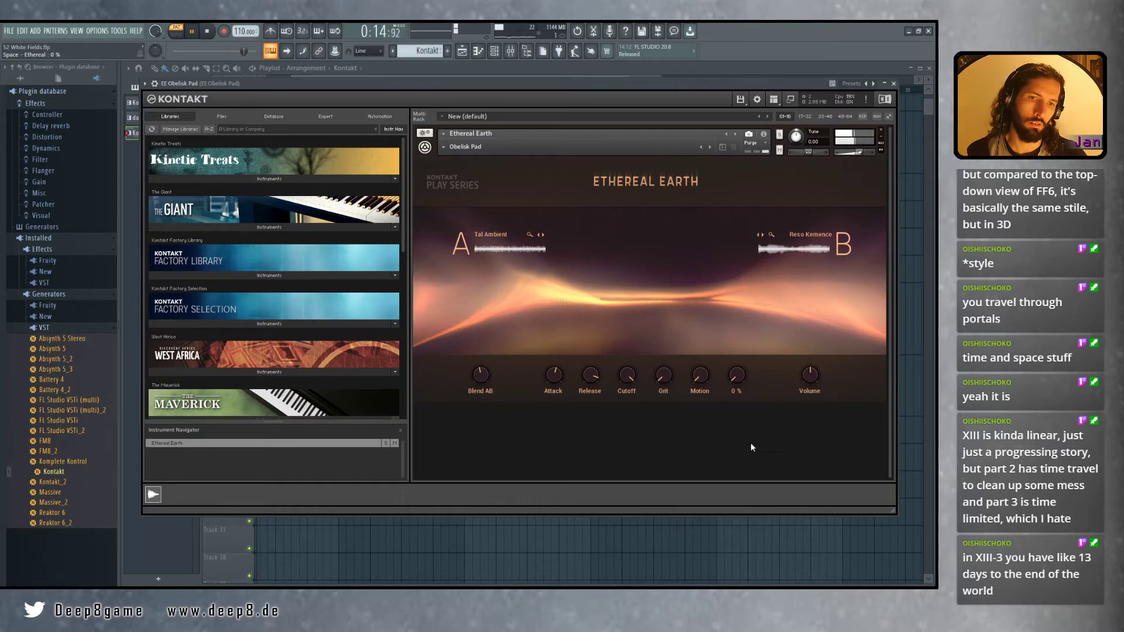
pyautogui.moveTo(737, 380); pyautogui.dragTo(737, 372)
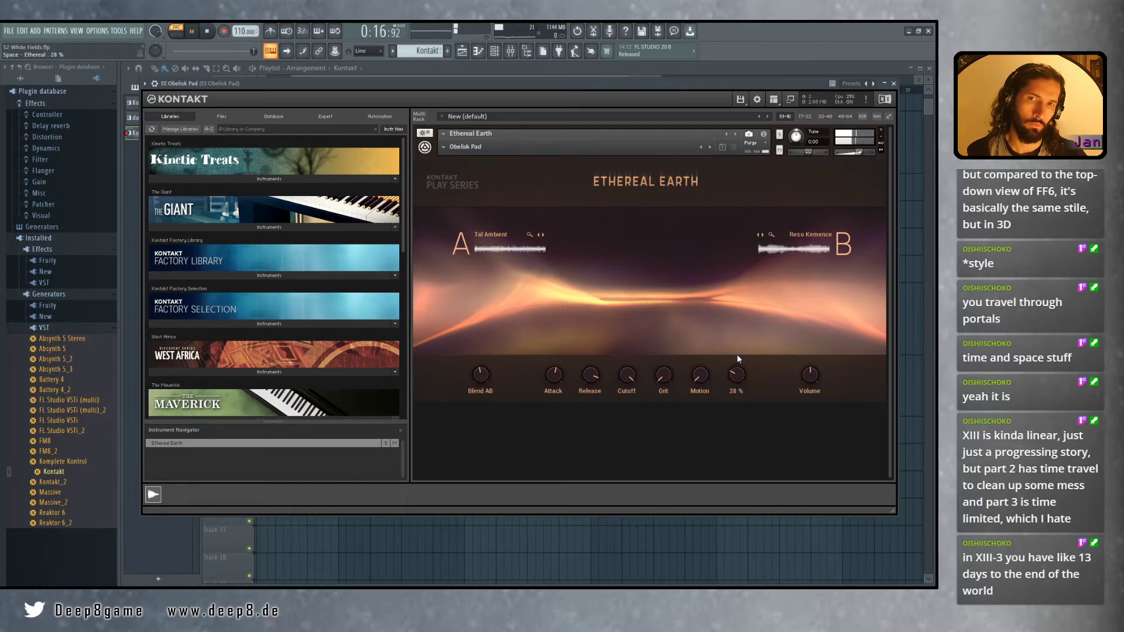
pyautogui.click(701, 376)
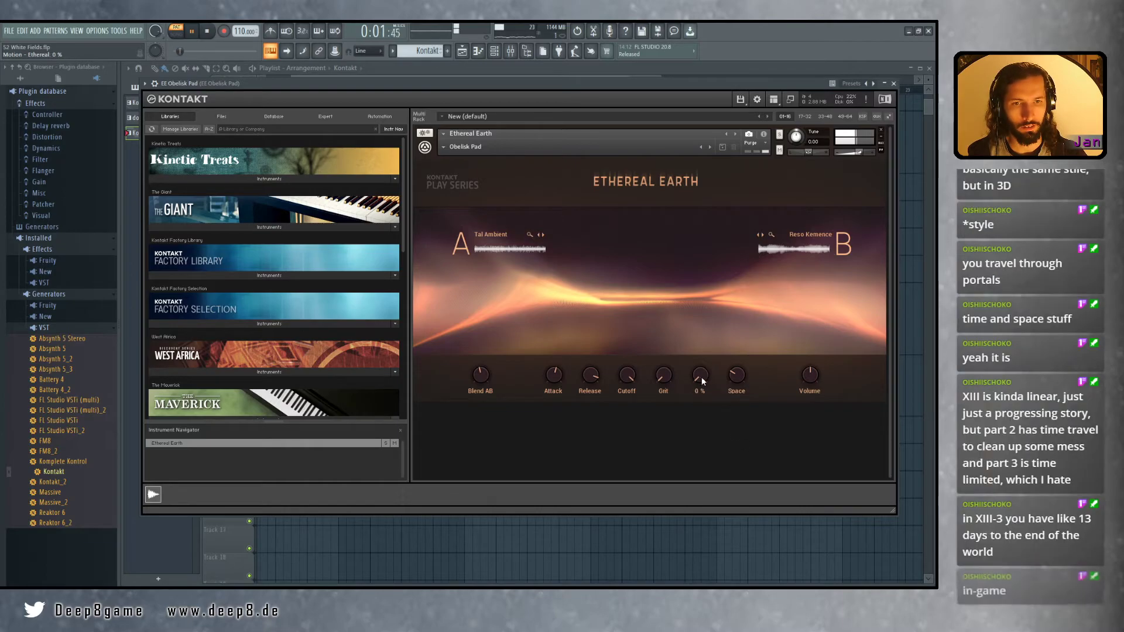
pyautogui.moveTo(739, 379); pyautogui.dragTo(738, 371)
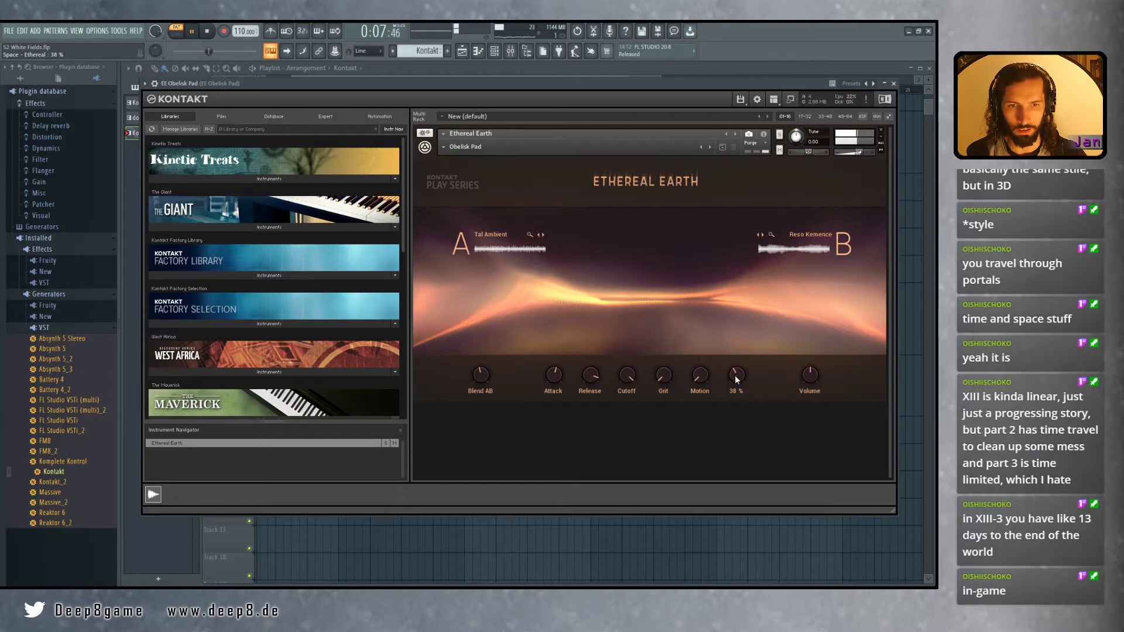
pyautogui.moveTo(736, 373); pyautogui.dragTo(736, 367)
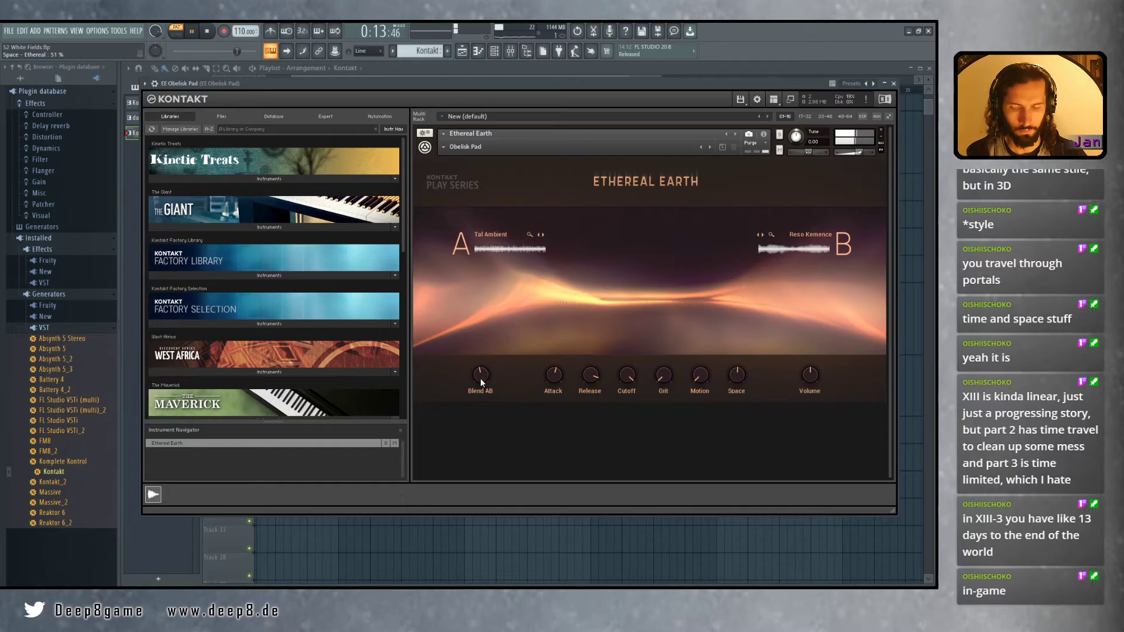
# Compare the Blend AB control at different mixes and both extremes during playback, leaving it at 0 %
pyautogui.moveTo(480, 378); pyautogui.dragTo(497, 420)
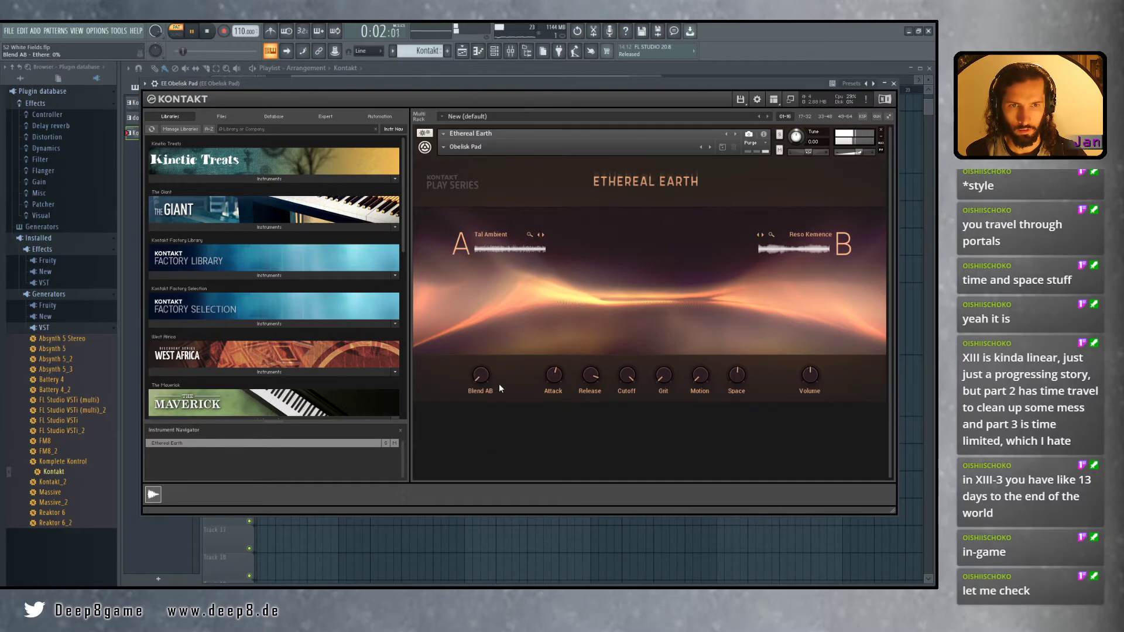
pyautogui.moveTo(480, 379); pyautogui.dragTo(480, 318)
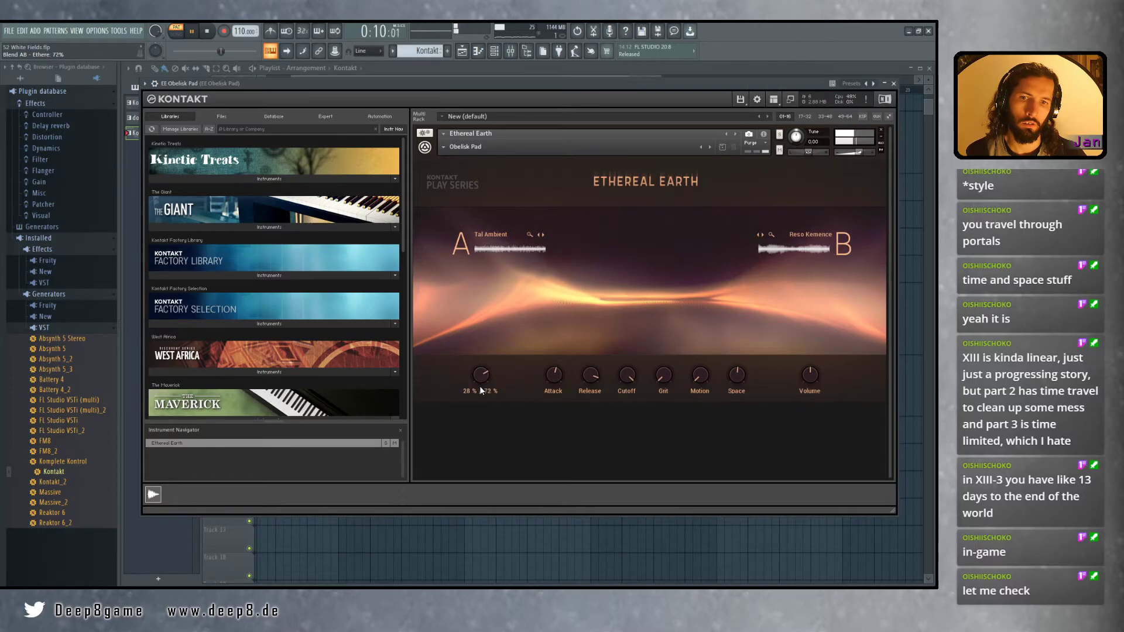
pyautogui.moveTo(477, 396); pyautogui.dragTo(476, 403)
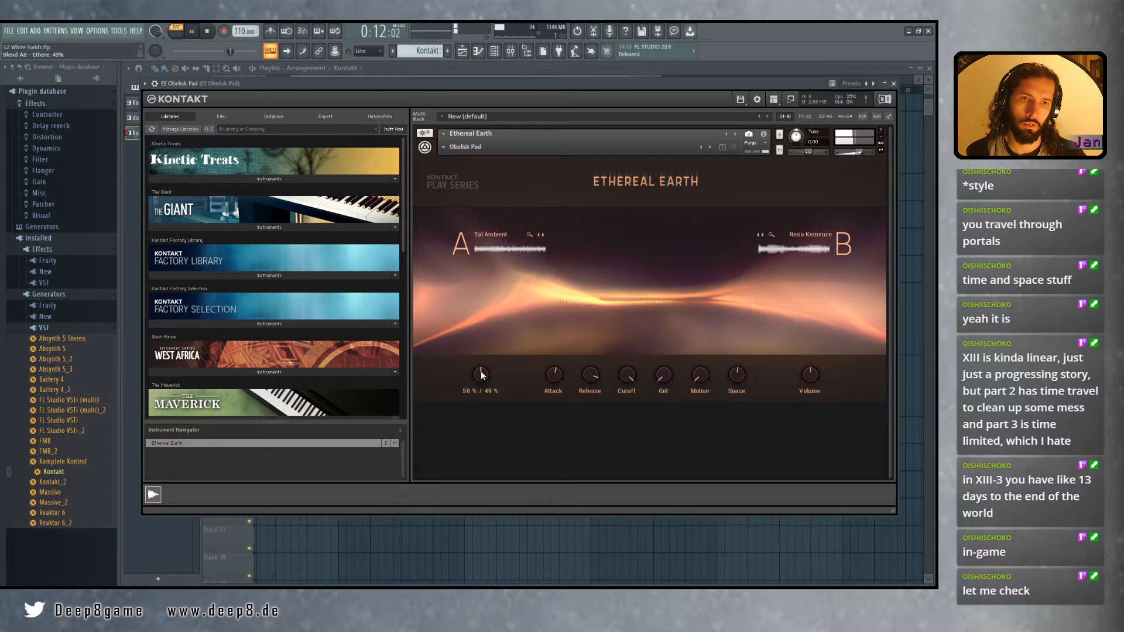
pyautogui.moveTo(485, 376); pyautogui.dragTo(483, 392)
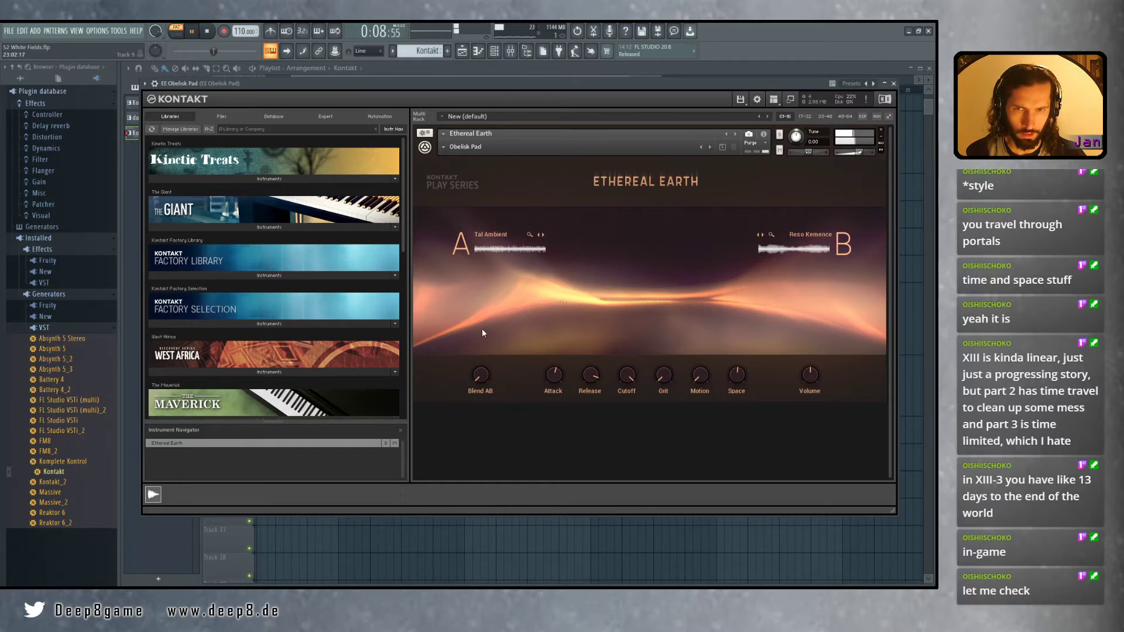
pyautogui.moveTo(482, 378); pyautogui.dragTo(486, 252)
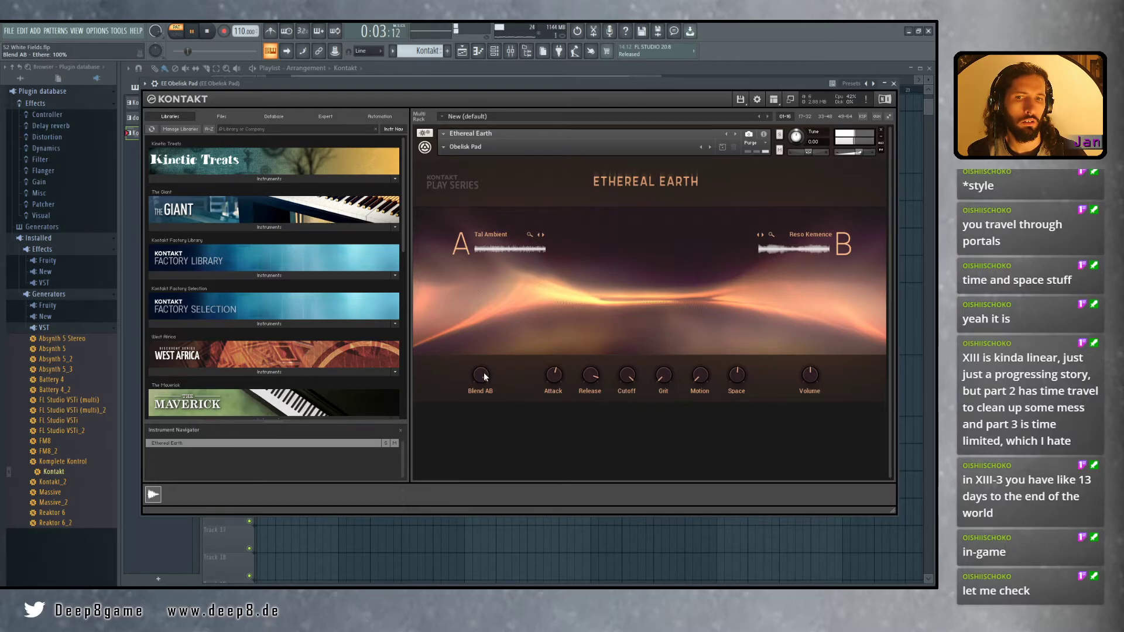
pyautogui.moveTo(484, 375); pyautogui.dragTo(497, 472)
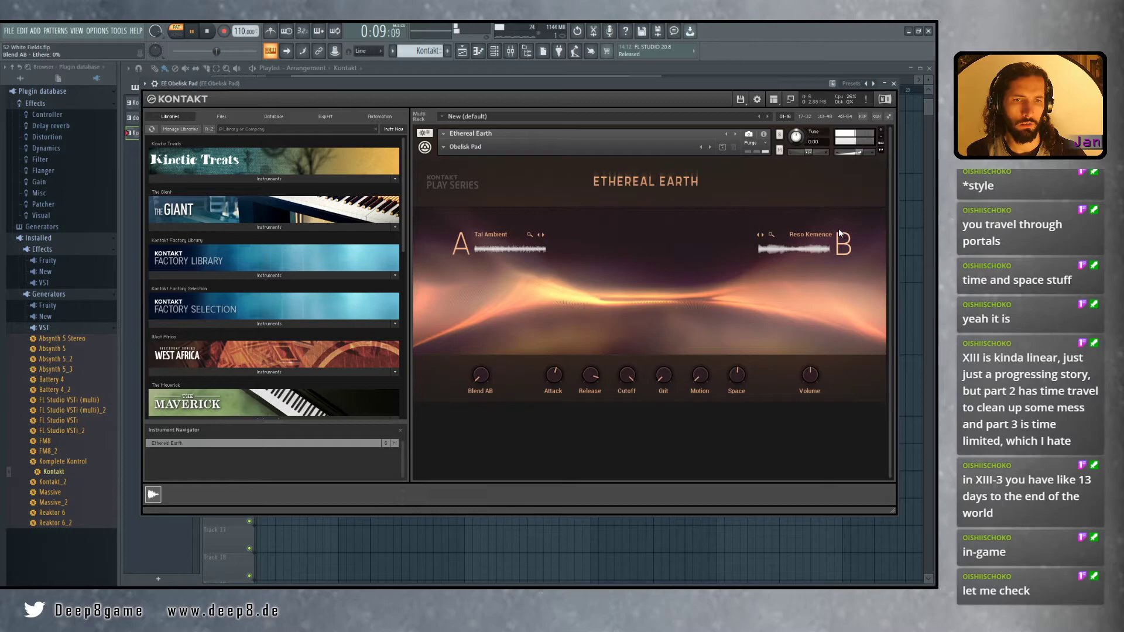
# Readjust the Space control to 50 % and close the EE Obelisk Pad instrument window
pyautogui.moveTo(734, 376); pyautogui.dragTo(735, 324)
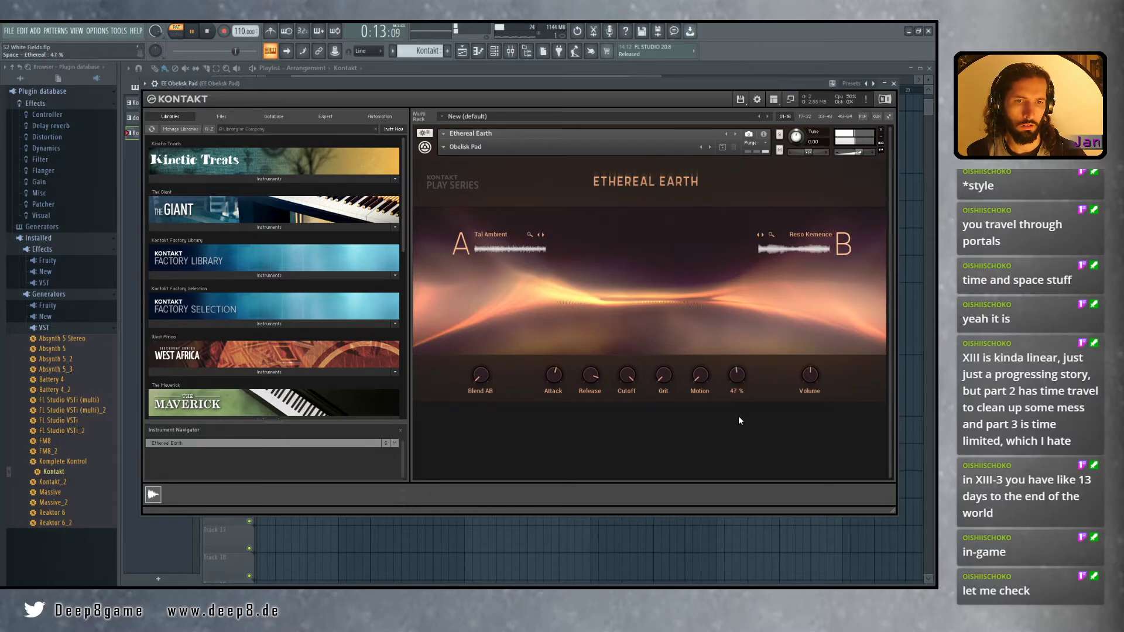
pyautogui.moveTo(751, 456); pyautogui.dragTo(746, 417)
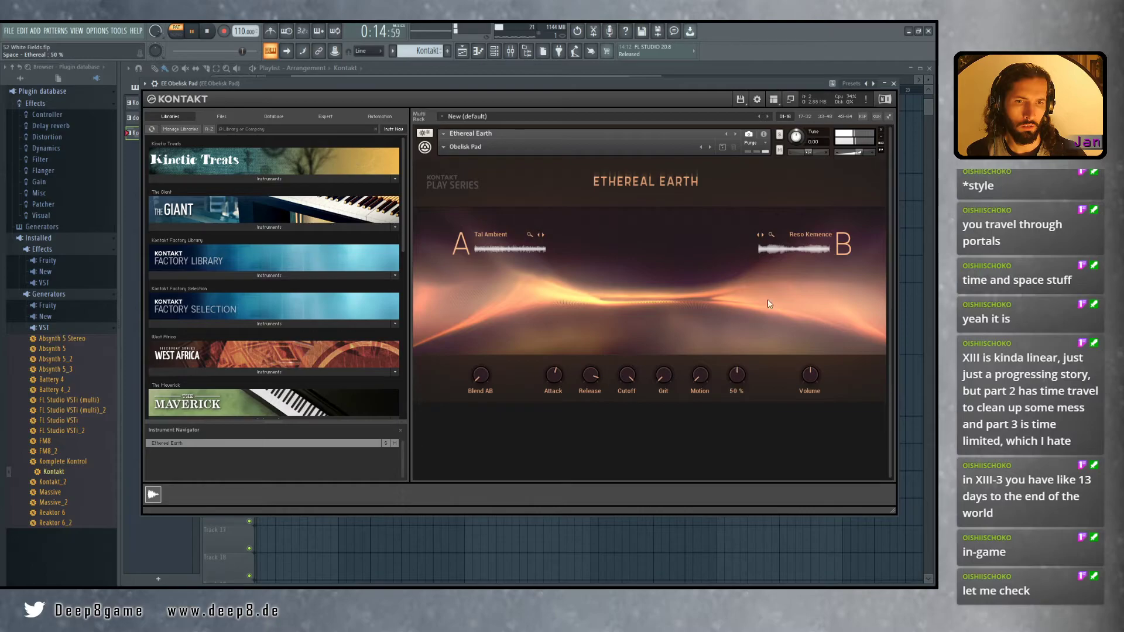
pyautogui.click(895, 83)
# Open the EE Obelisk Pad clip's notes, transpose them all down three octaves to the C3 range and raise their velocity to maximum
pyautogui.doubleClick(354, 392)
pyautogui.moveTo(564, 315); pyautogui.dragTo(820, 310)
pyautogui.keyDown('ctrl'); pyautogui.rightClick(409, 340); pyautogui.keyUp('ctrl')
pyautogui.hotkey('ctrl', 'a')
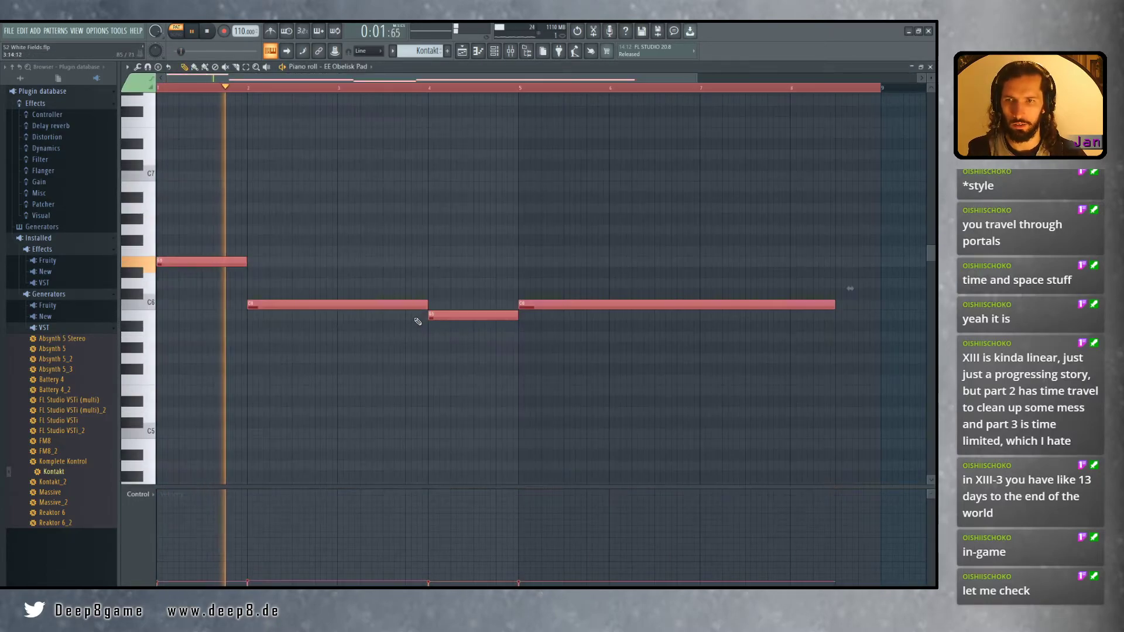
pyautogui.press('Delete')
pyautogui.hotkey('ctrl', 'z')
pyautogui.scroll(-5, 418, 320)
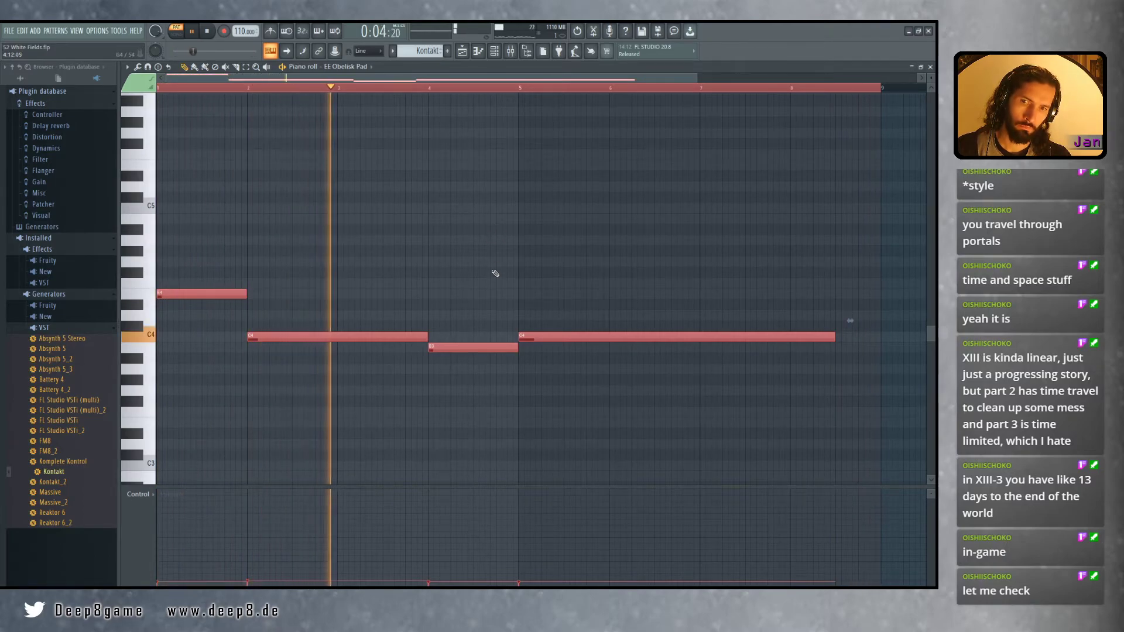
pyautogui.hotkey('ctrl', 'Down')
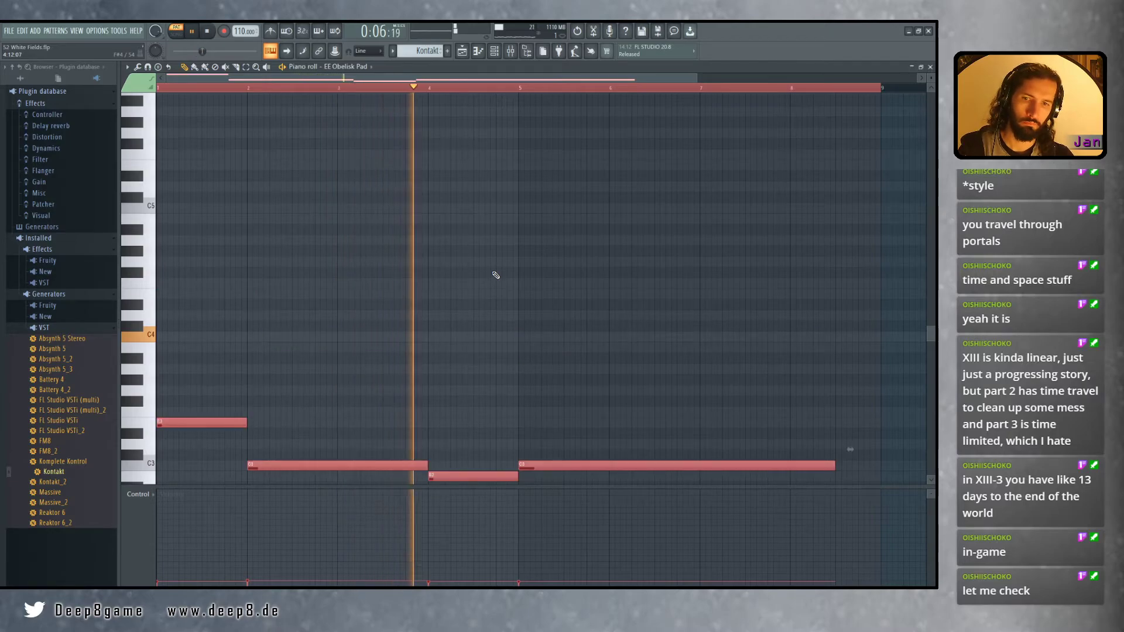
pyautogui.scroll(-5, 510, 261)
pyautogui.press('space')
pyautogui.press('space')
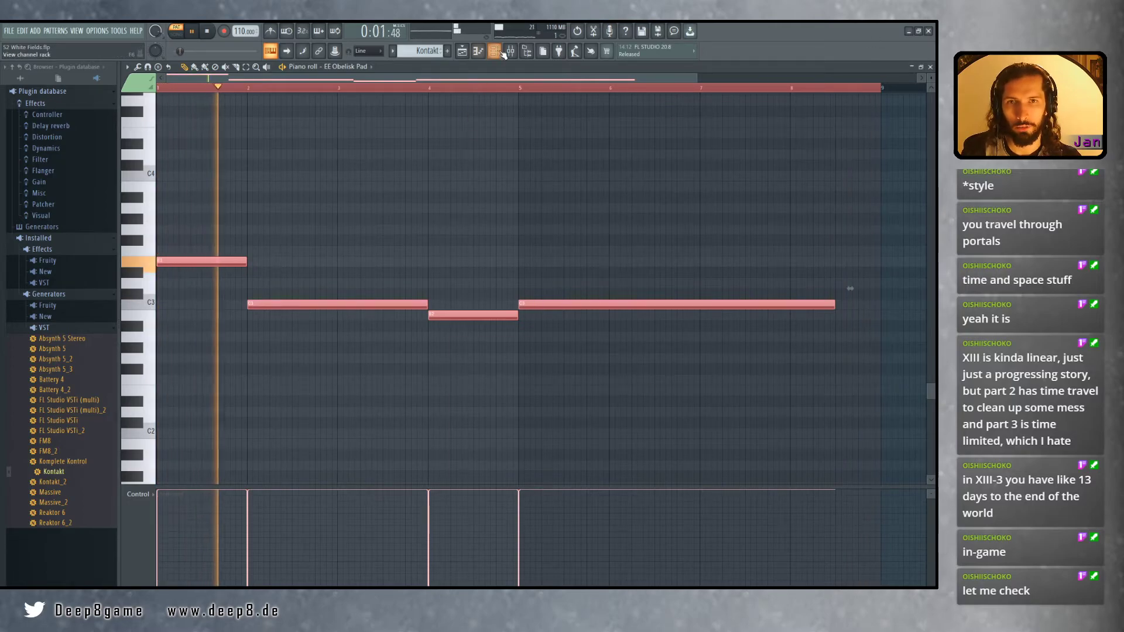
# Show the mixer, raise the EE Obelisk Pad track's volume to the level of the neighbouring faders, and resize the mixer window
pyautogui.press('F9')
pyautogui.moveTo(232, 445); pyautogui.dragTo(230, 423)
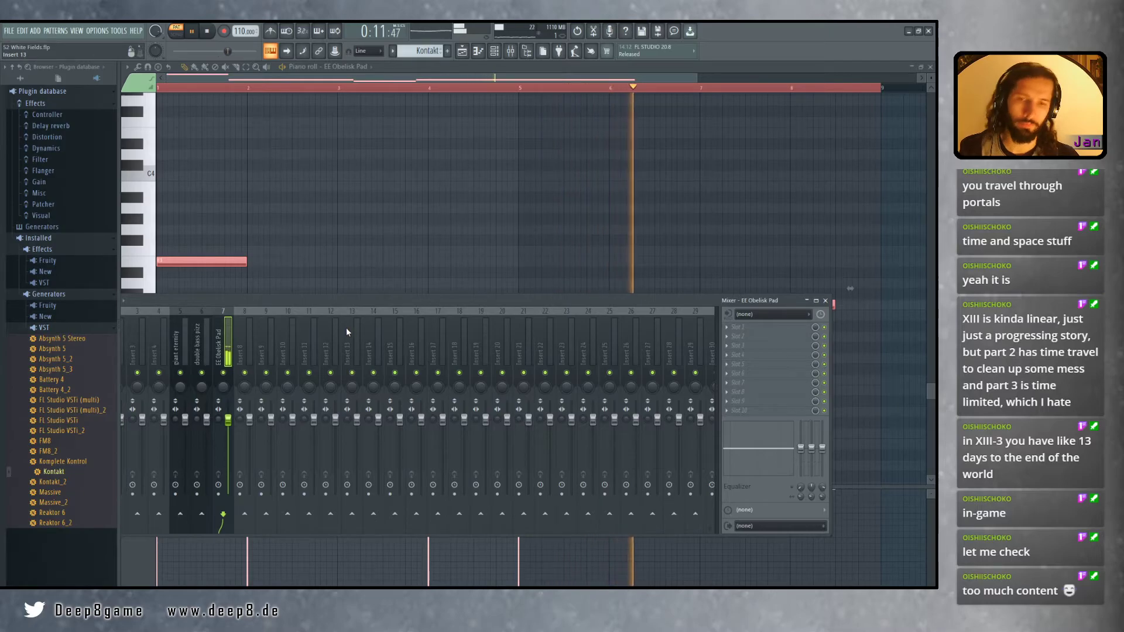
pyautogui.moveTo(339, 314); pyautogui.dragTo(422, 255)
pyautogui.moveTo(912, 485); pyautogui.dragTo(716, 523)
pyautogui.moveTo(445, 245); pyautogui.dragTo(543, 191)
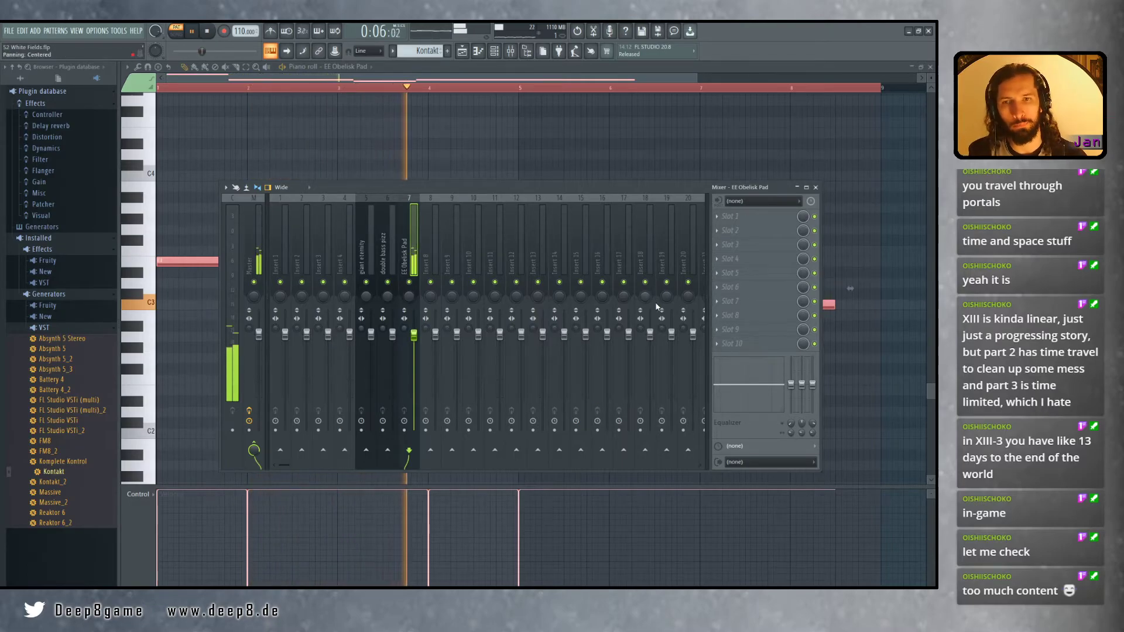
pyautogui.click(729, 216)
pyautogui.click(597, 346)
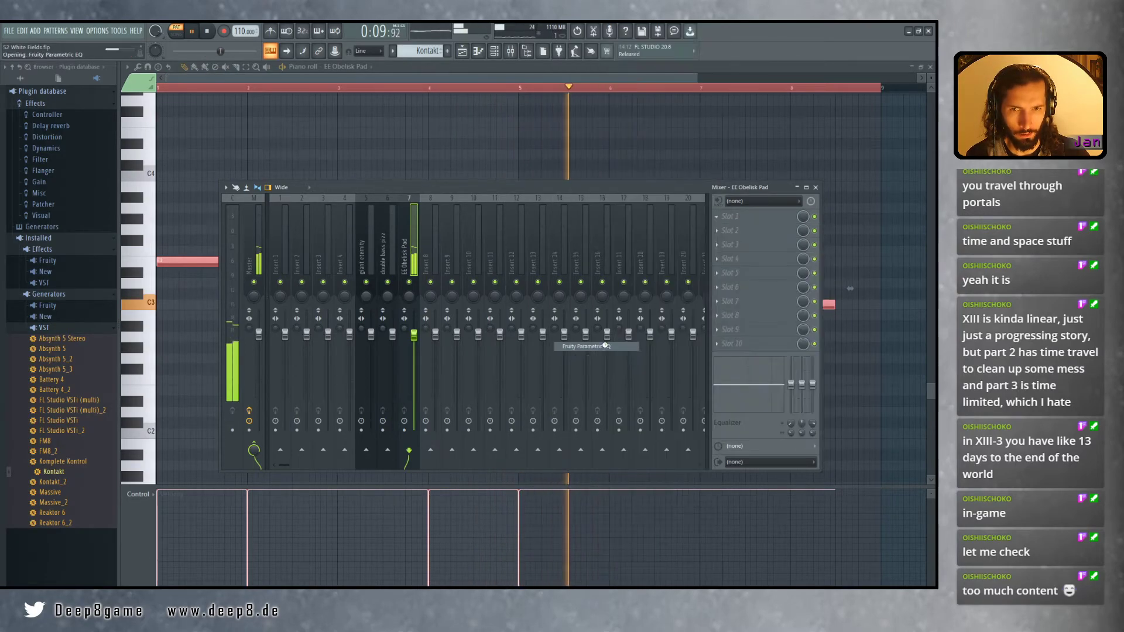
pyautogui.click(240, 113)
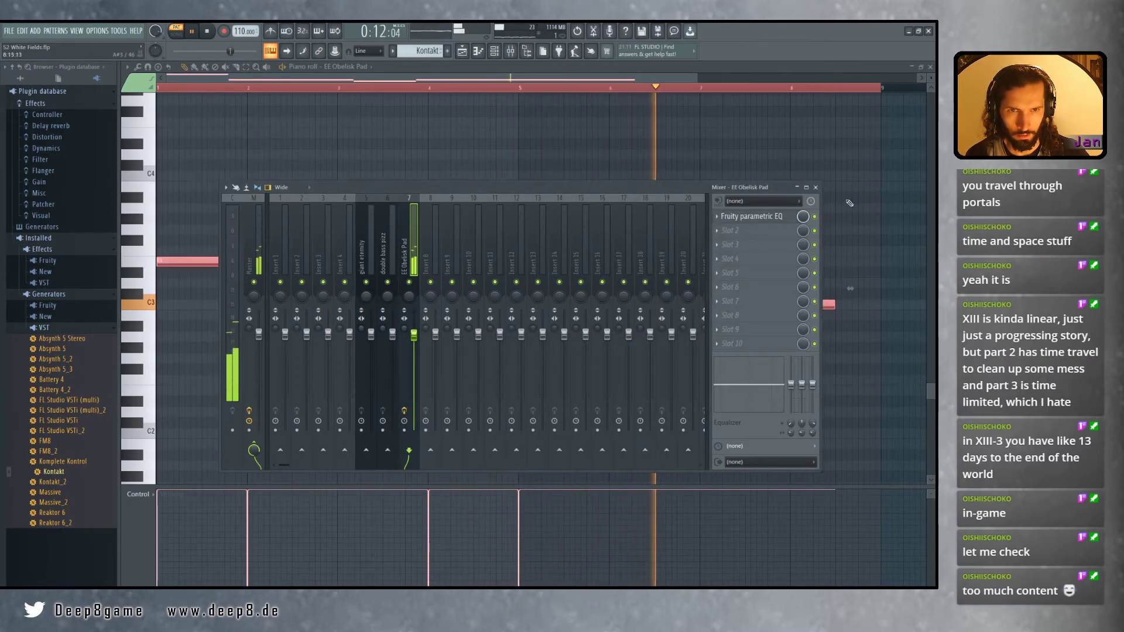
# Put Fruity parametric EQ 2 in the first effect slot of the EE Obelisk Pad mixer track
pyautogui.click(732, 216)
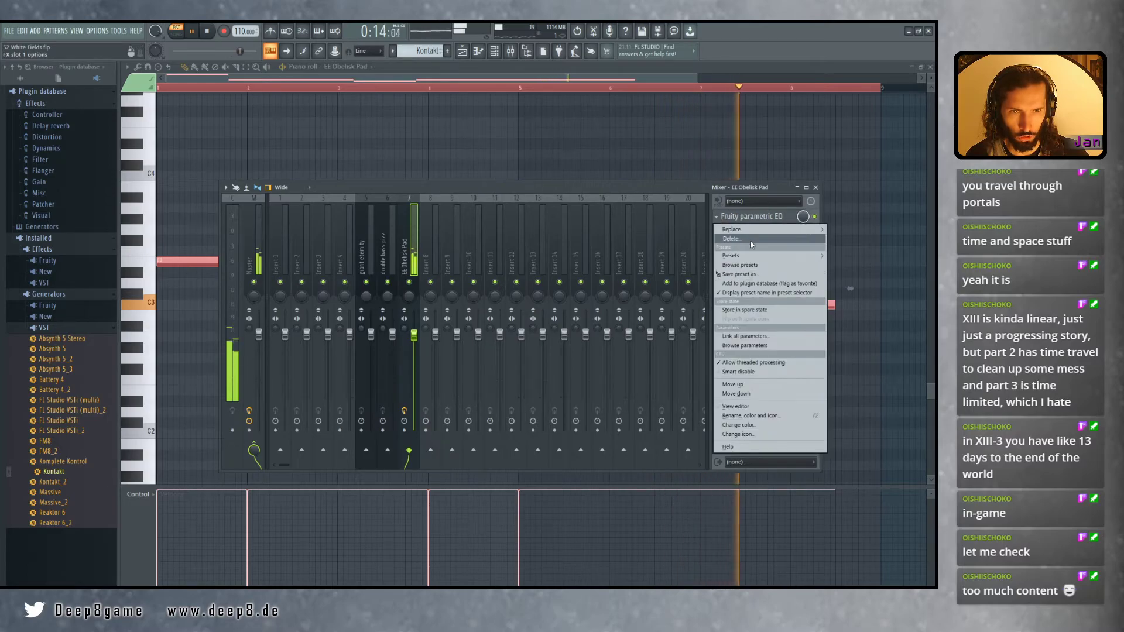
pyautogui.moveTo(732, 256)
pyautogui.click(596, 358)
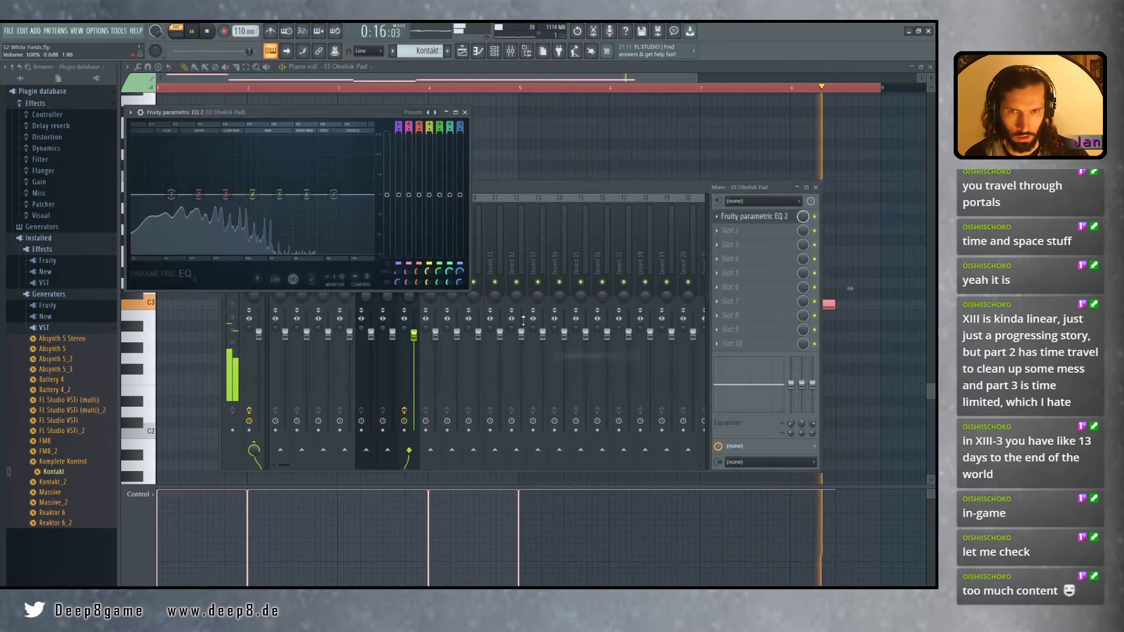
# Enlarge and reposition the Fruity parametric EQ 2 window and examine the EE Obelisk Pad's frequency spectrum during playback
pyautogui.moveTo(337, 113); pyautogui.dragTo(419, 128)
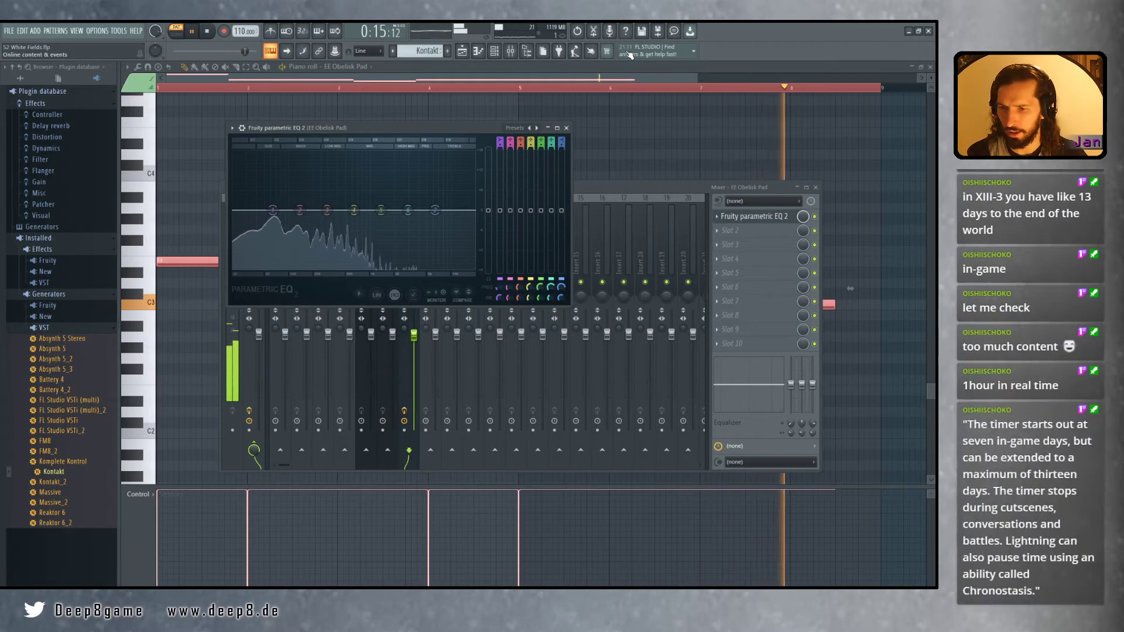
pyautogui.moveTo(458, 127); pyautogui.dragTo(551, 133)
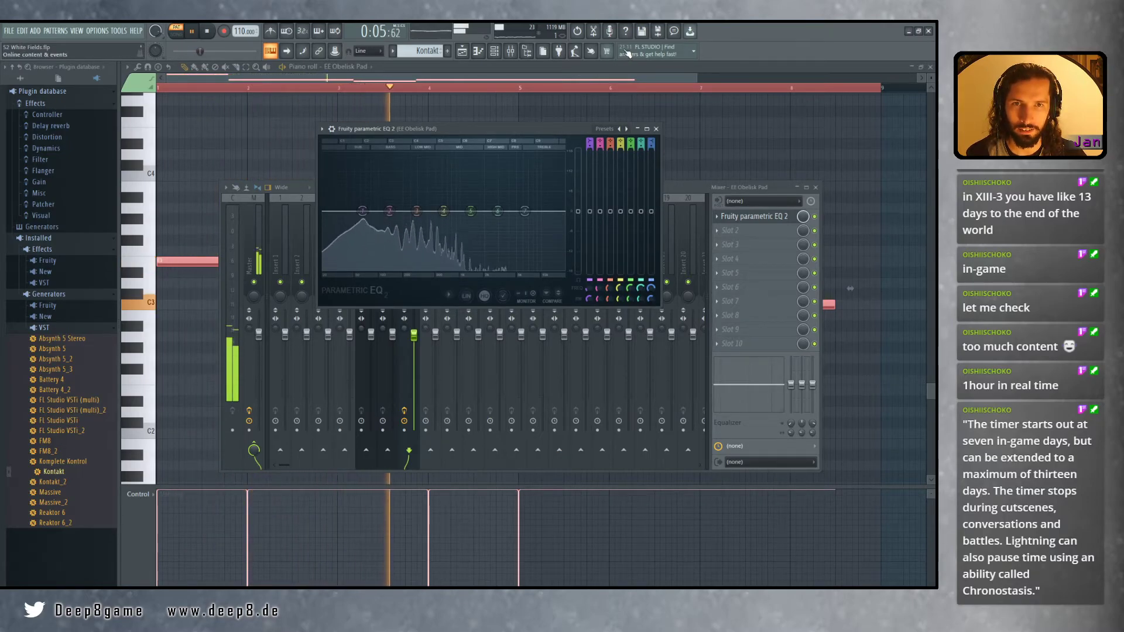
pyautogui.moveTo(536, 128); pyautogui.dragTo(497, 120)
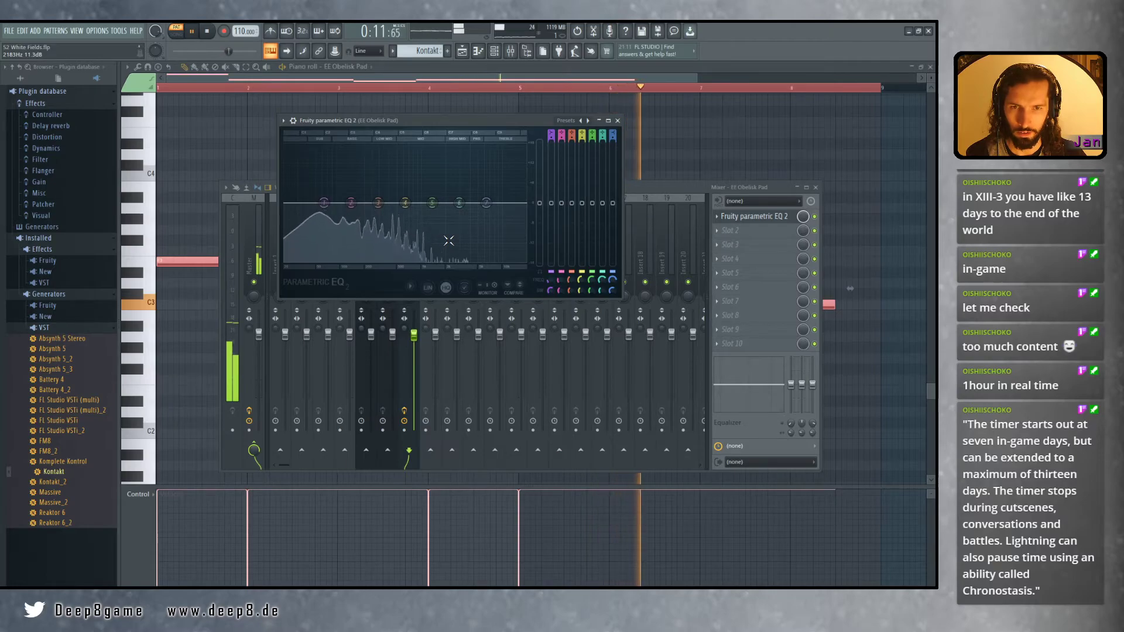
pyautogui.moveTo(622, 297); pyautogui.dragTo(783, 477)
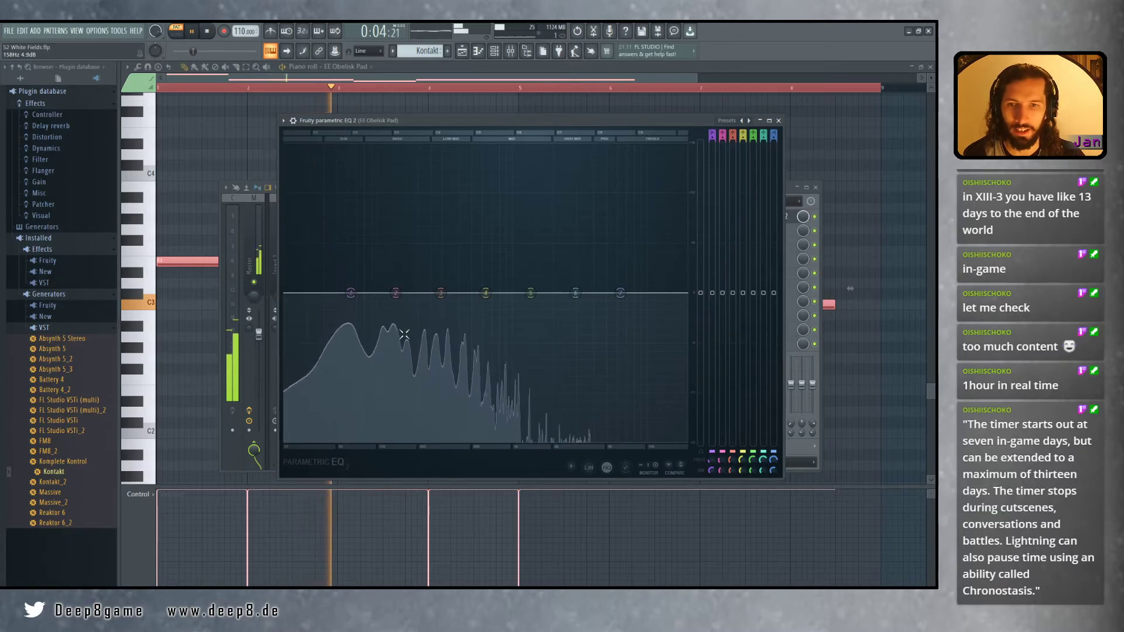
pyautogui.moveTo(565, 121); pyautogui.dragTo(494, 121)
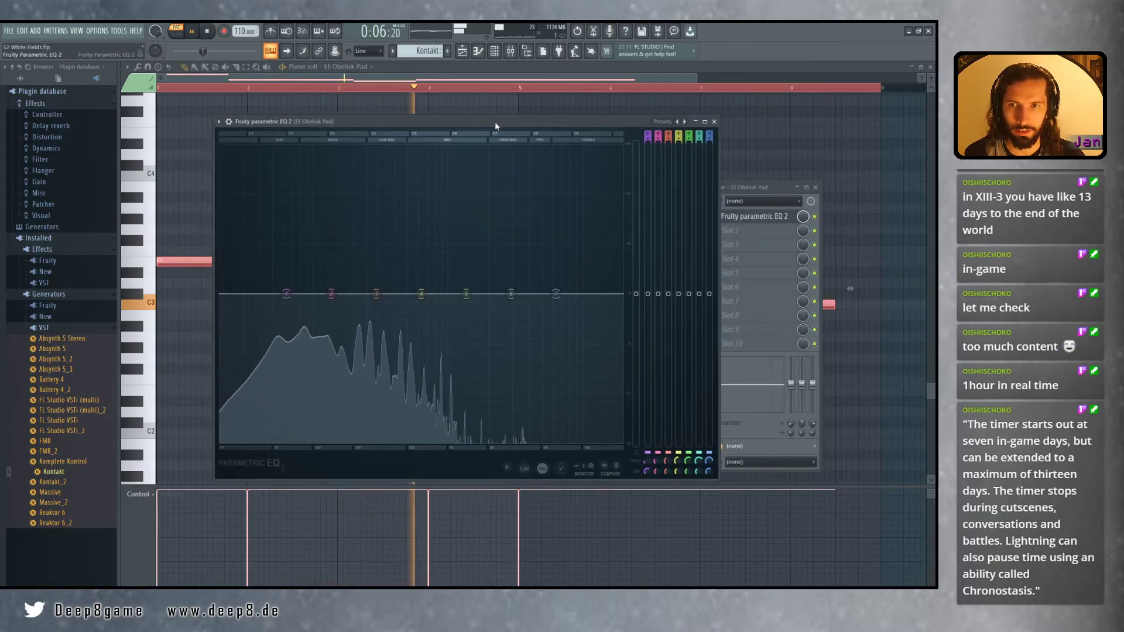
pyautogui.moveTo(721, 208); pyautogui.dragTo(755, 209)
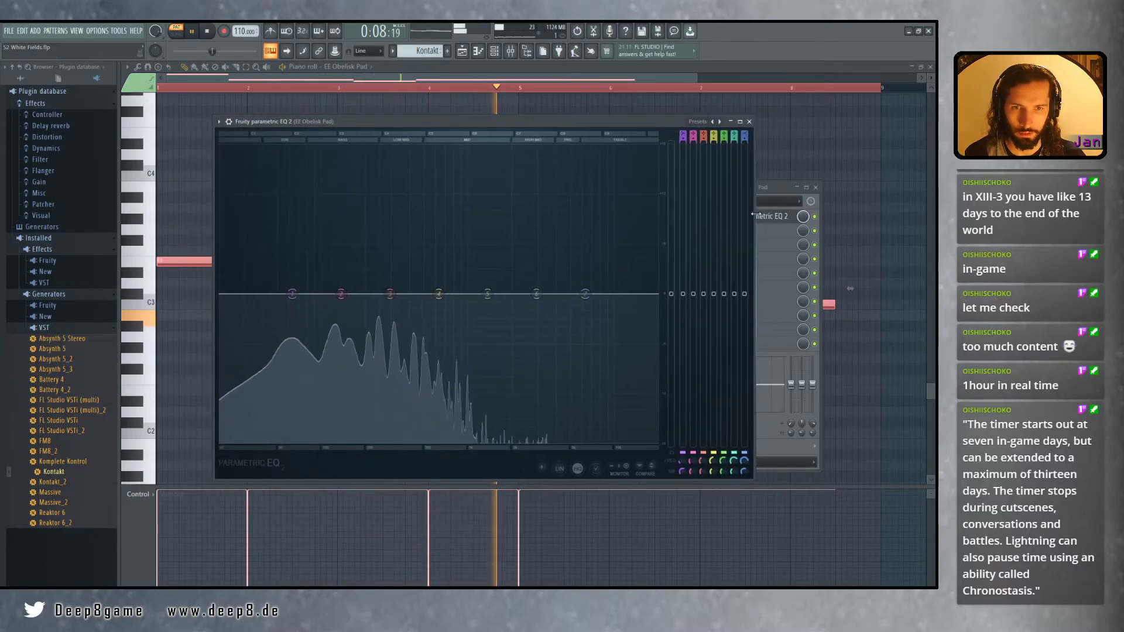
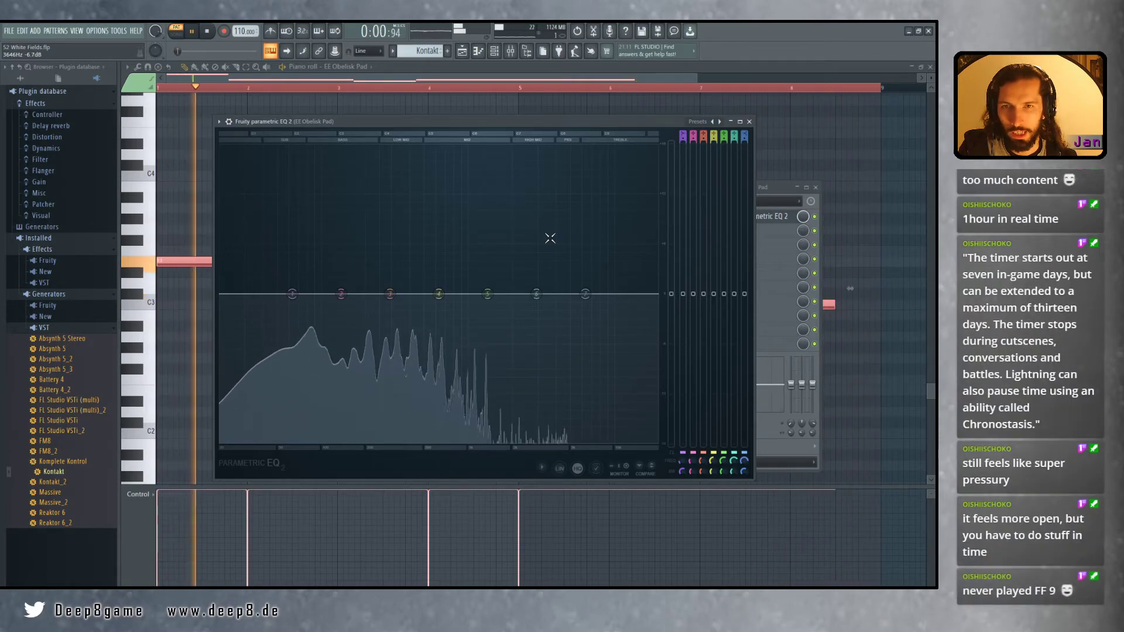
pyautogui.moveTo(546, 122); pyautogui.dragTo(588, 144)
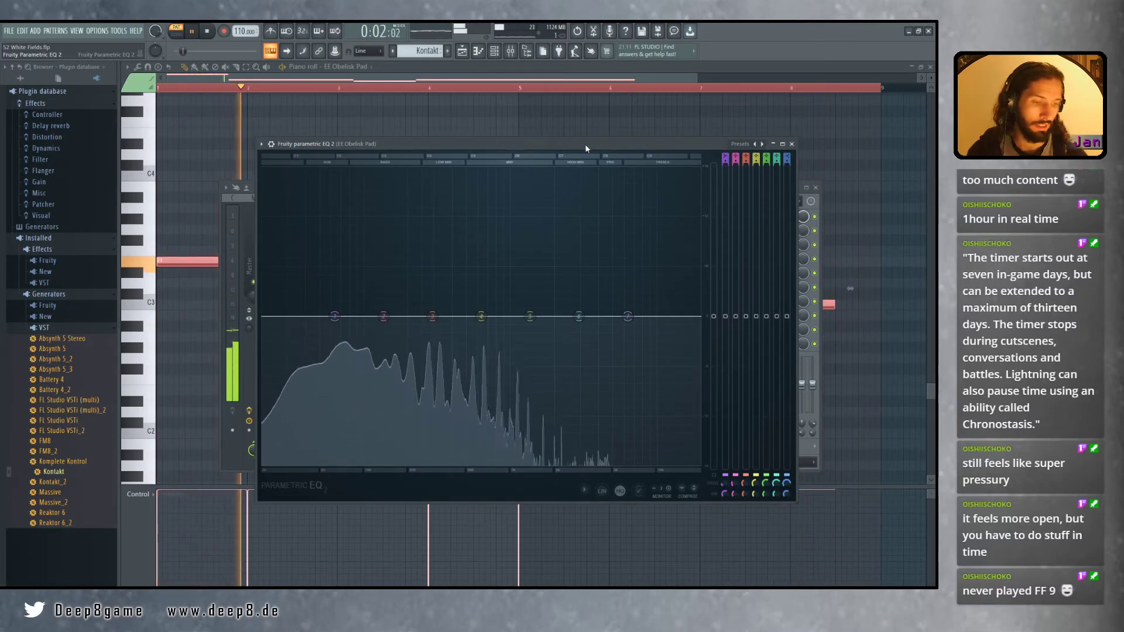
pyautogui.moveTo(587, 147); pyautogui.dragTo(583, 152)
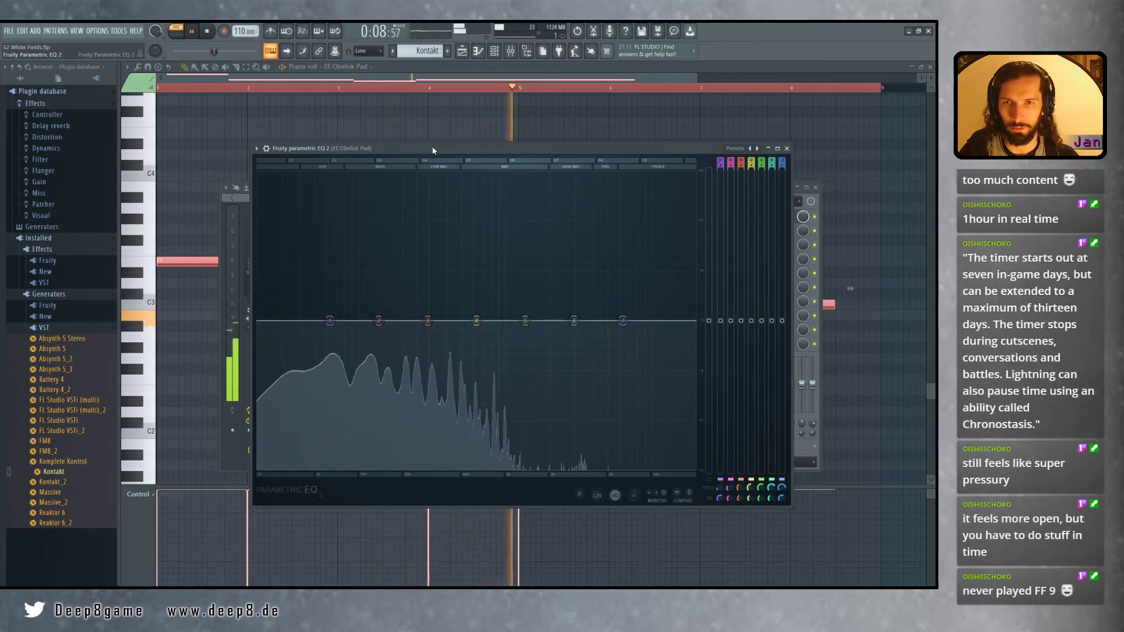
# Cut the low frequencies with band 1 of the EE Obelisk Pad's Parametric EQ 2 and slightly lower the high-shelf band 7
pyautogui.moveTo(433, 147); pyautogui.dragTo(455, 138)
pyautogui.moveTo(349, 313); pyautogui.dragTo(355, 402)
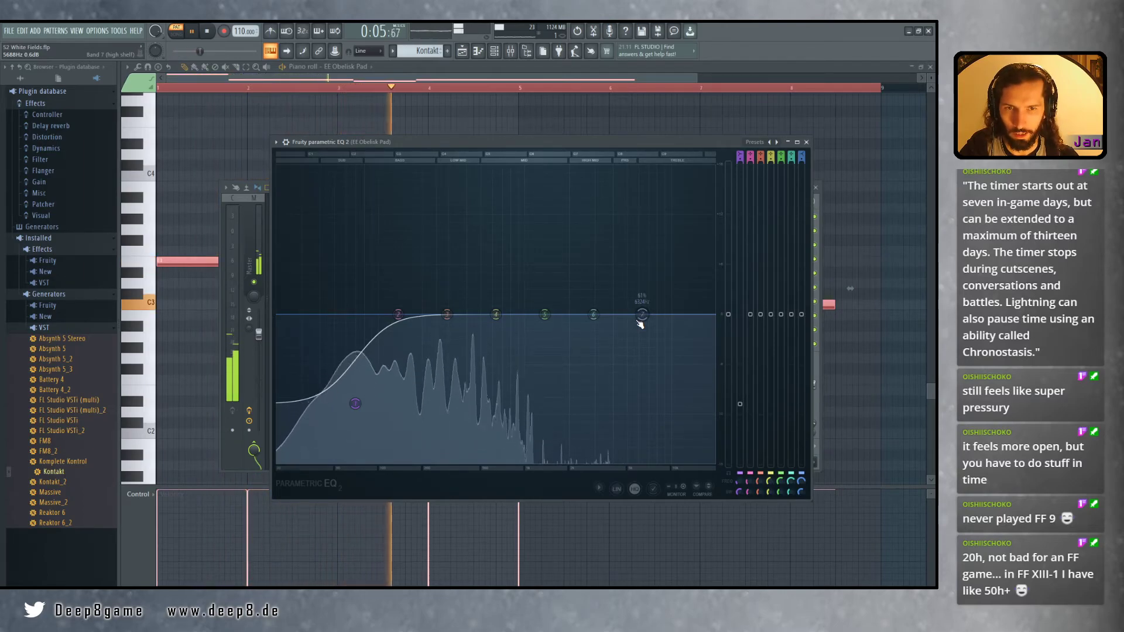
pyautogui.moveTo(641, 323)
pyautogui.mouseDown()
pyautogui.moveTo(650, 463)
pyautogui.moveTo(567, 463)
pyautogui.moveTo(657, 320)
pyautogui.mouseUp()
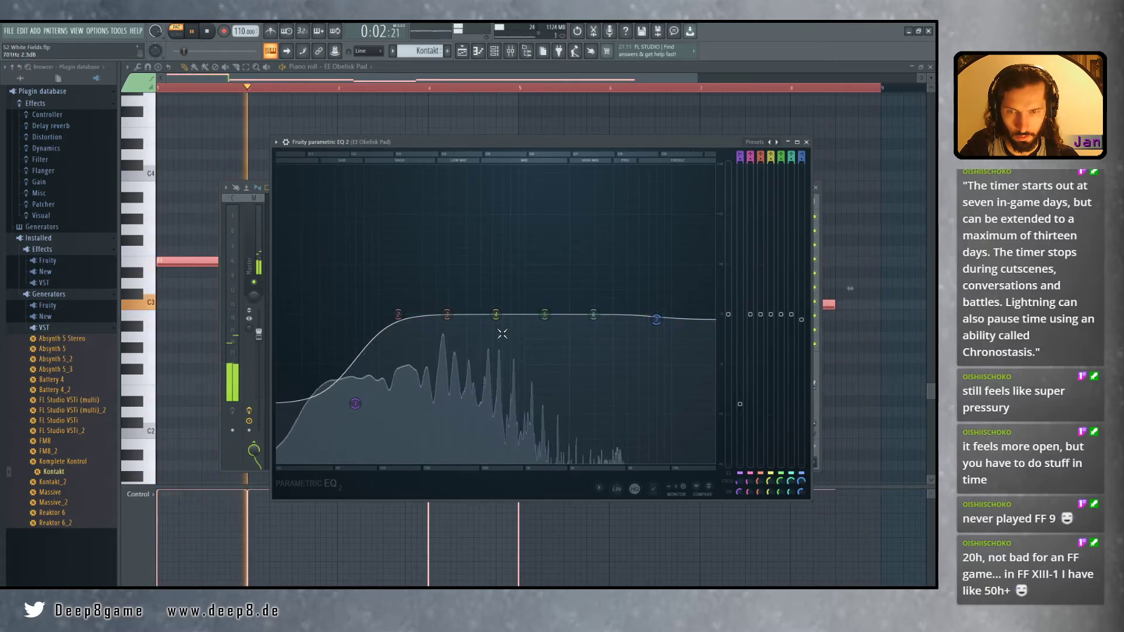
# Give the pad's EQ band 4 a gentle boost around 600 Hz, and close the equalizer and the mixer
pyautogui.moveTo(496, 314); pyautogui.dragTo(498, 275)
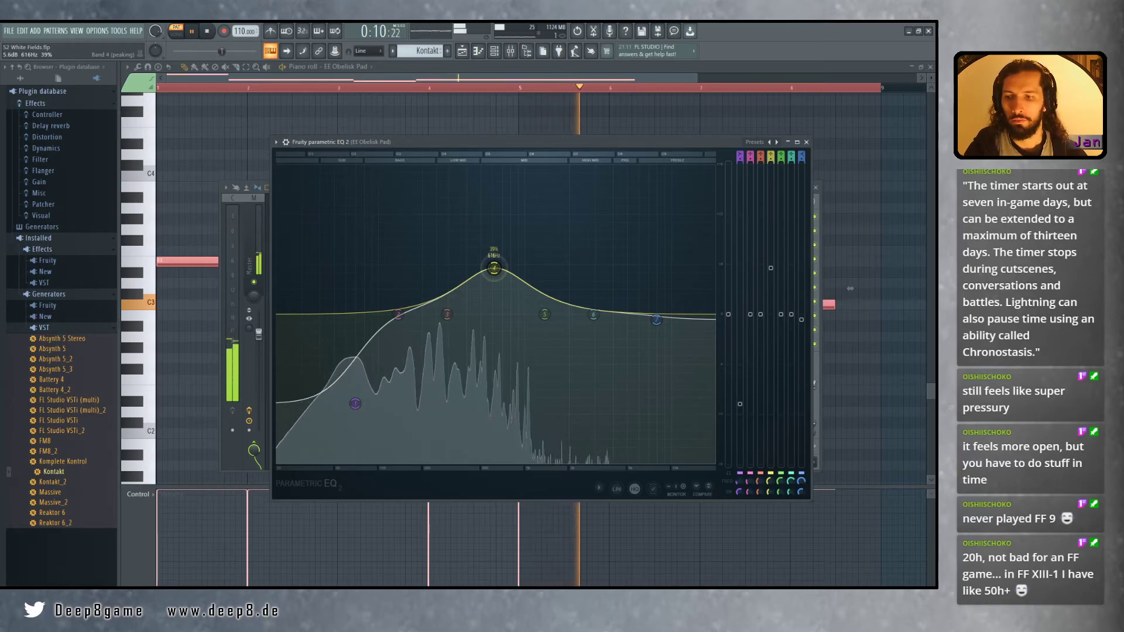
pyautogui.moveTo(494, 268); pyautogui.dragTo(493, 315)
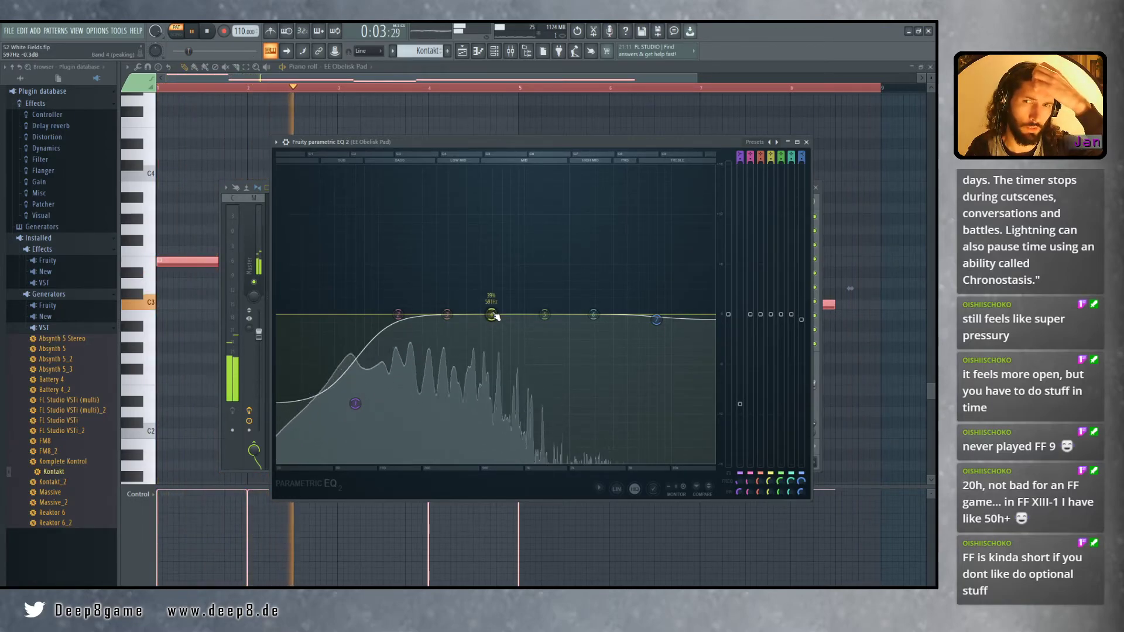
pyautogui.moveTo(495, 317); pyautogui.dragTo(451, 314)
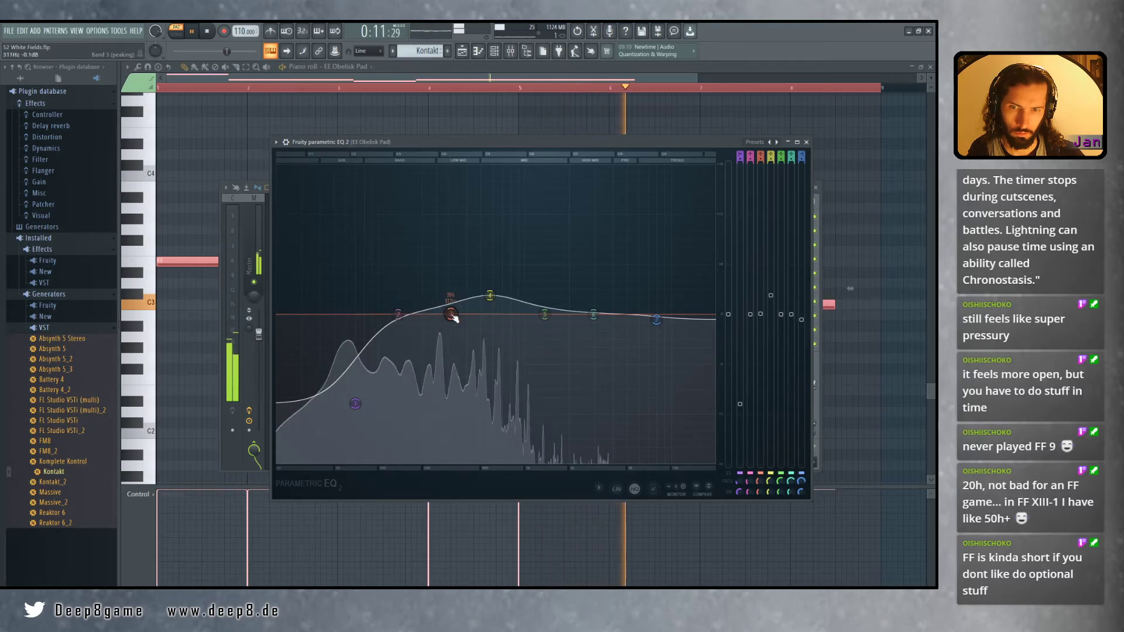
pyautogui.click(806, 142)
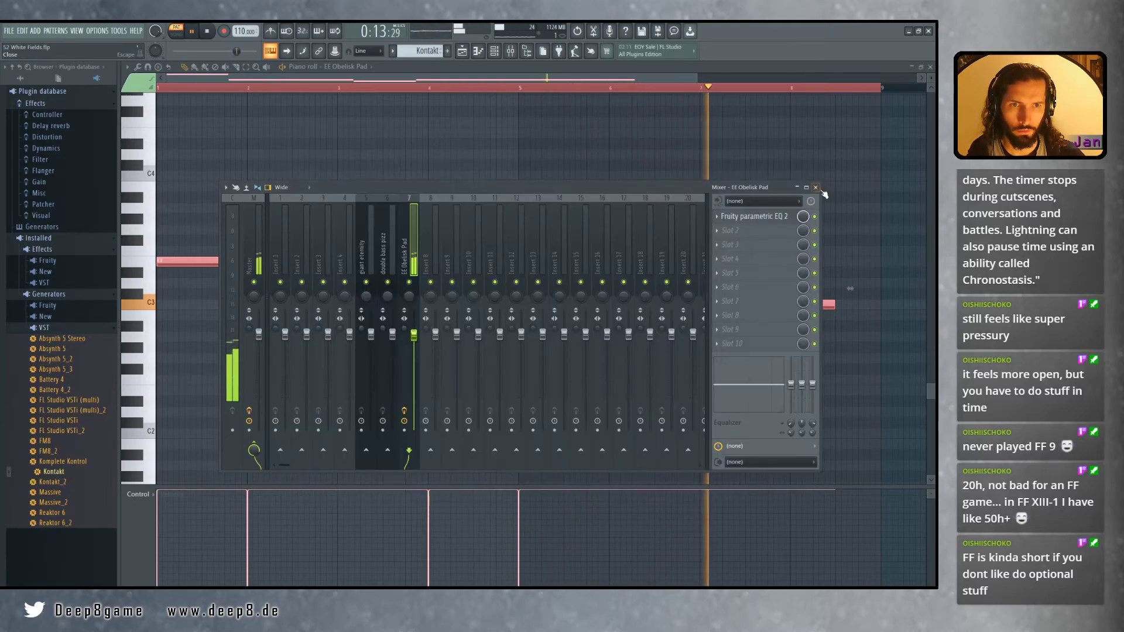
pyautogui.click(815, 187)
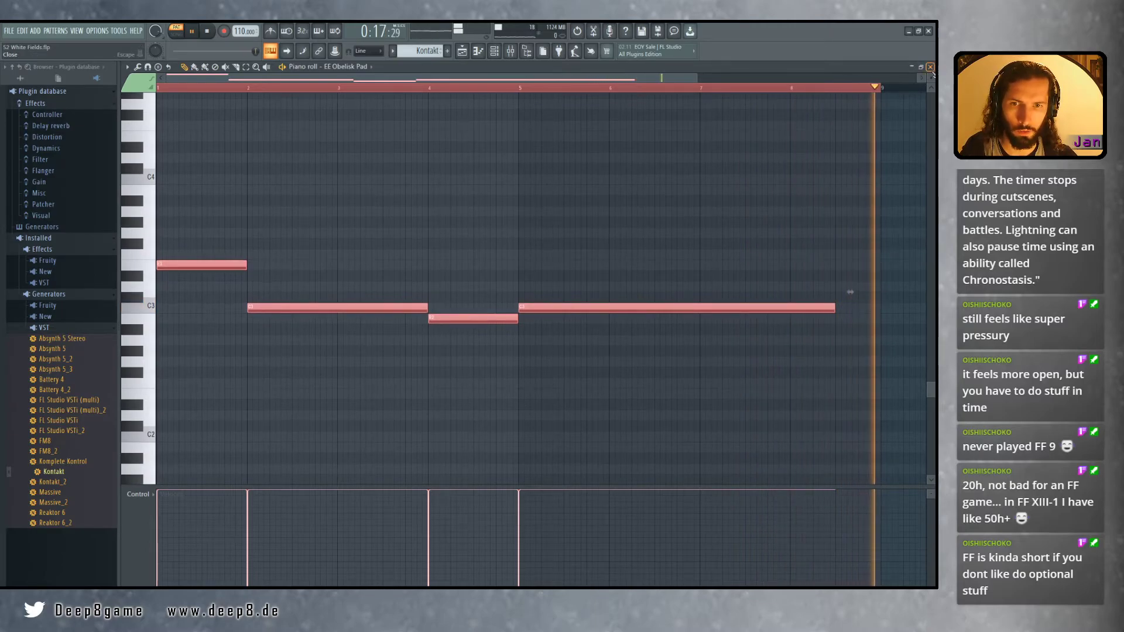
# Open the playlist and play the arrangement in song mode from the start to check how the parts sound together
pyautogui.press('F5')
pyautogui.moveTo(514, 395); pyautogui.dragTo(558, 408)
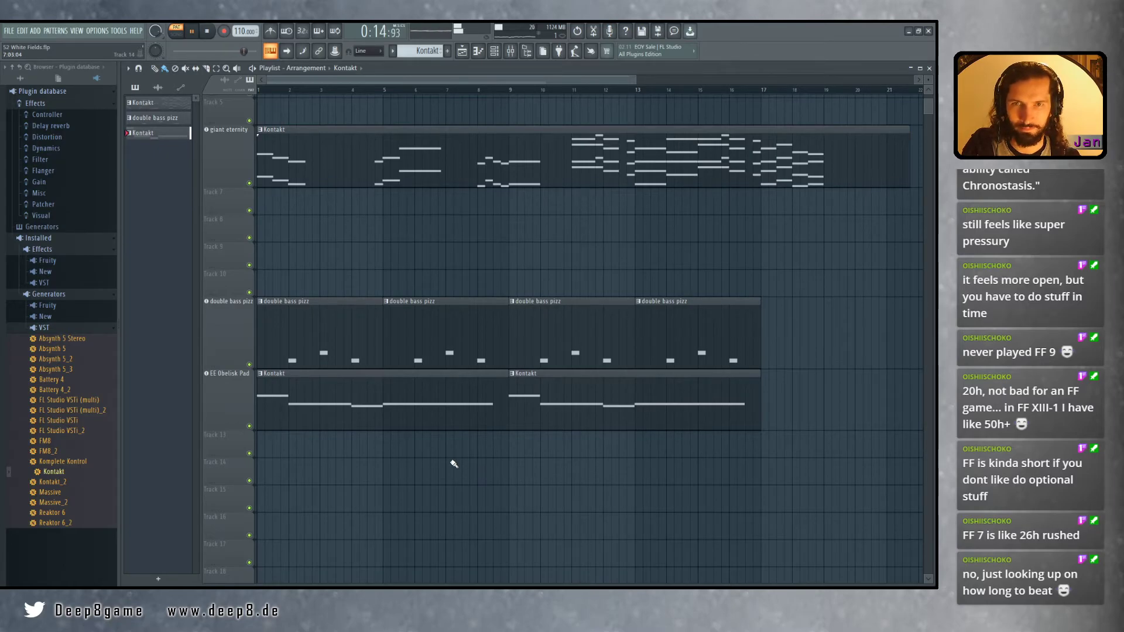
pyautogui.scroll(4, 410, 465)
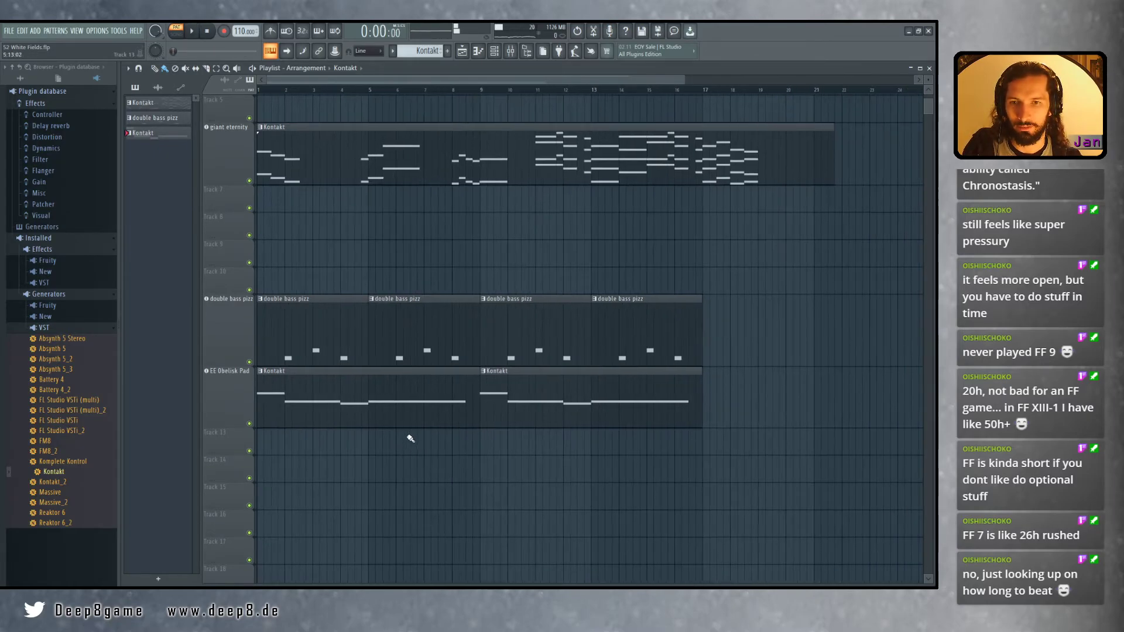
pyautogui.scroll(-4, 425, 462)
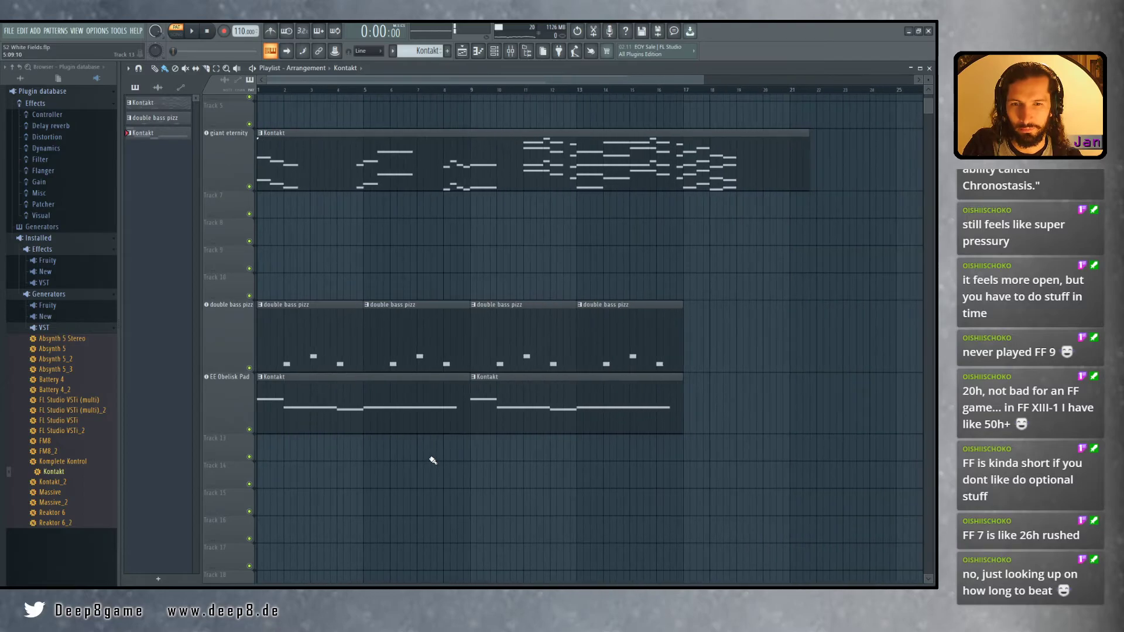
pyautogui.moveTo(338, 453); pyautogui.dragTo(406, 470)
pyautogui.scroll(2, 359, 465)
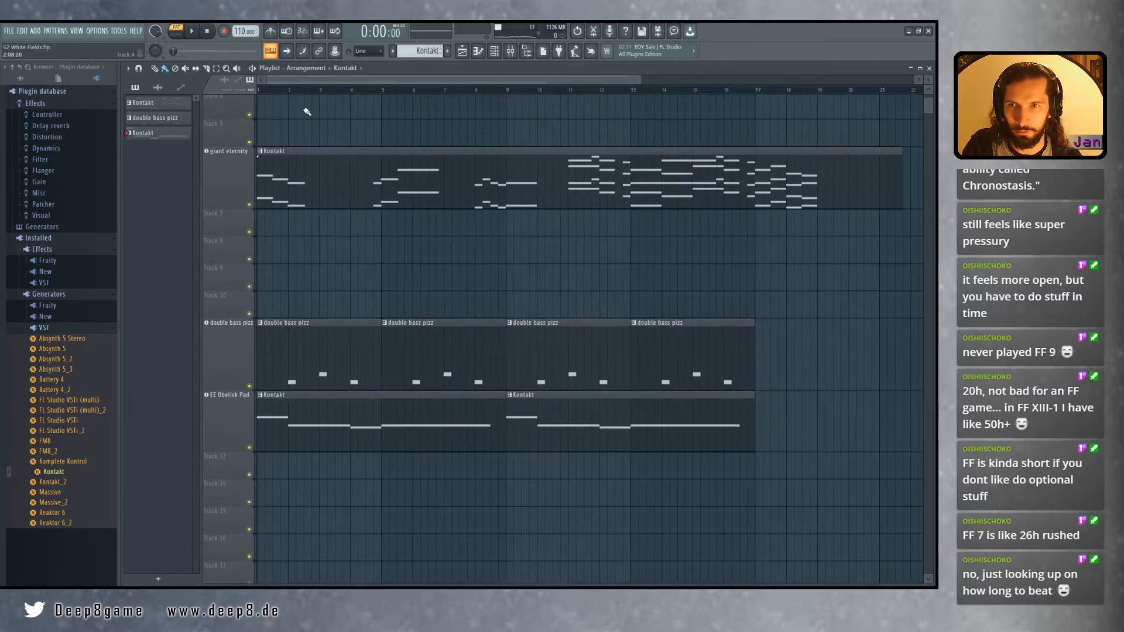
pyautogui.press('space')
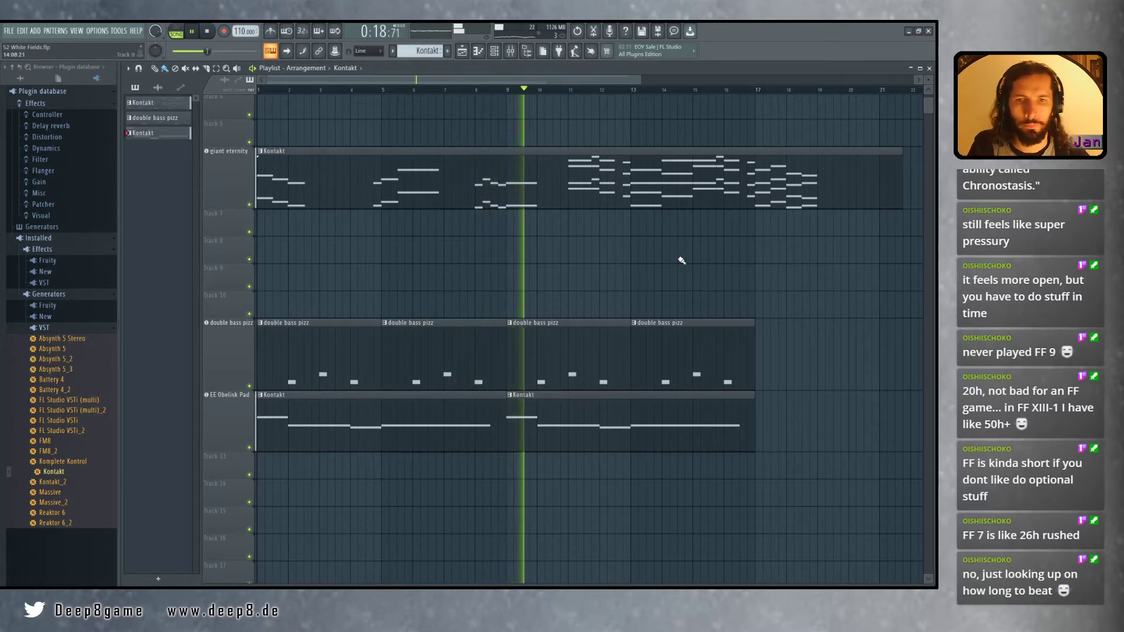
pyautogui.moveTo(497, 291)
pyautogui.mouseDown()
pyautogui.moveTo(517, 282)
pyautogui.moveTo(511, 288)
pyautogui.mouseUp()
pyautogui.scroll(1, 511, 299)
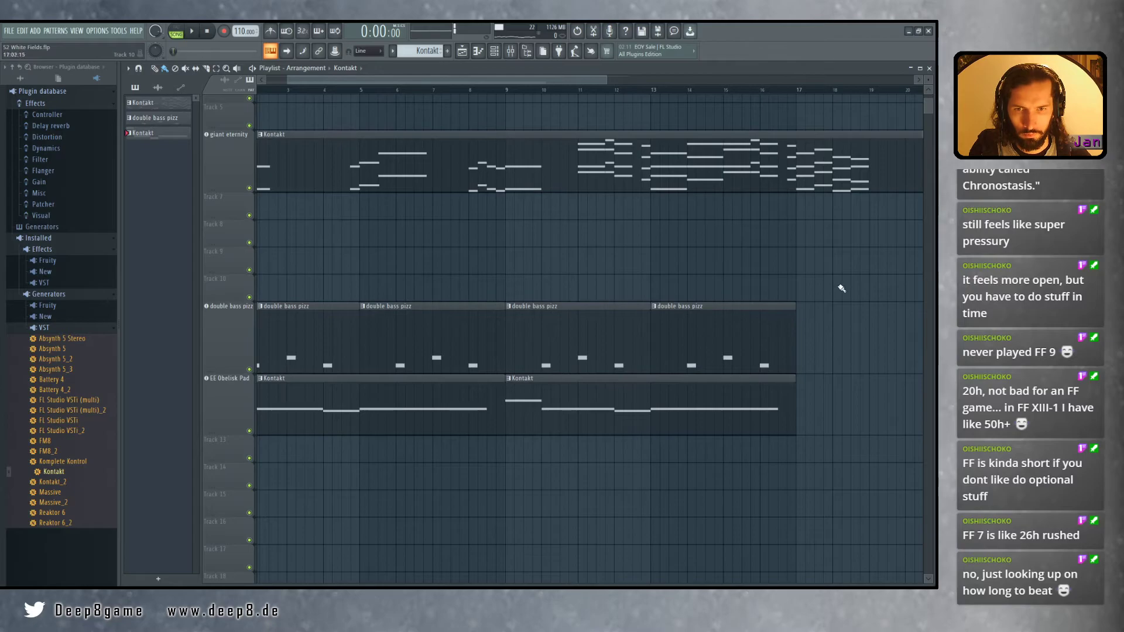
# Delete the fourth double bass pizz clip from the playlist and make the second clip, at bar 5, unique
pyautogui.rightClick(658, 317)
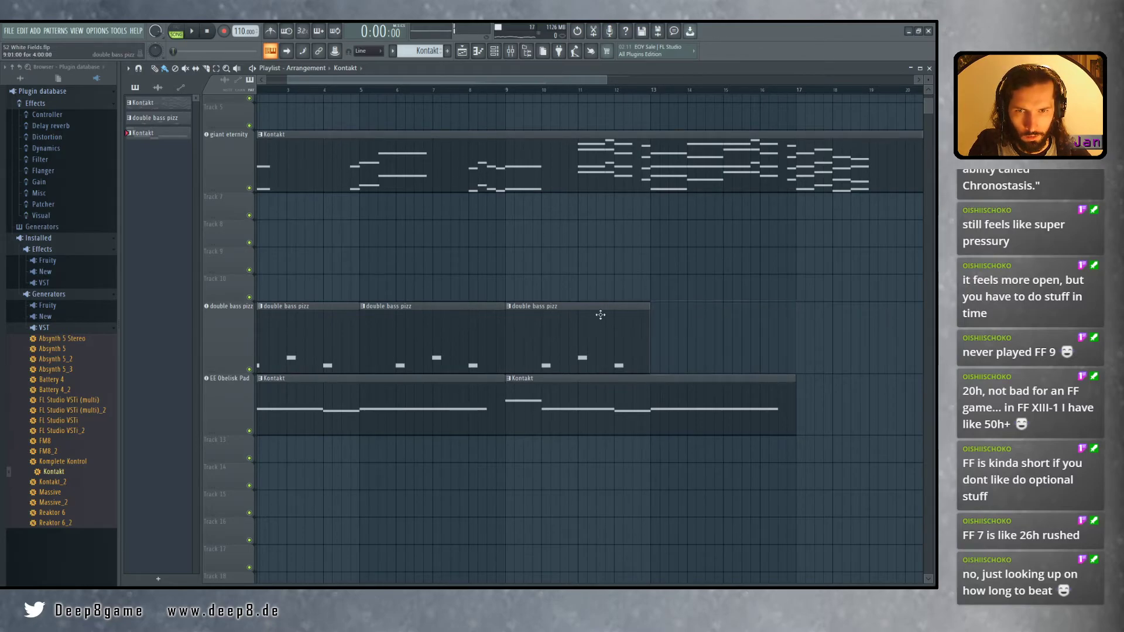
pyautogui.rightClick(363, 308)
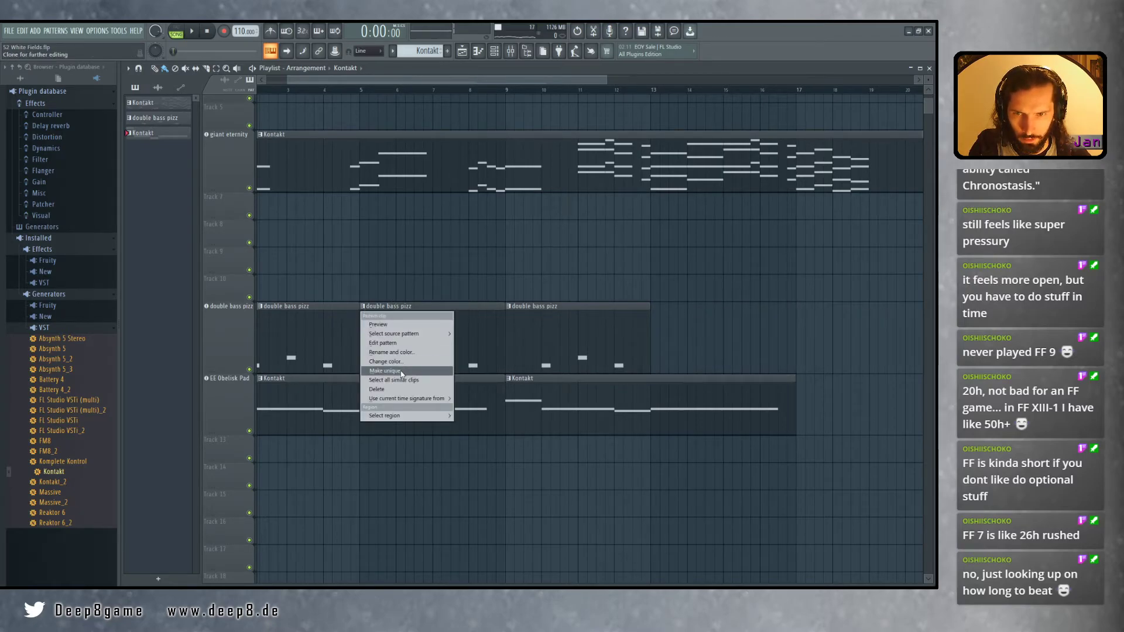
pyautogui.click(401, 371)
pyautogui.moveTo(446, 343); pyautogui.dragTo(569, 337)
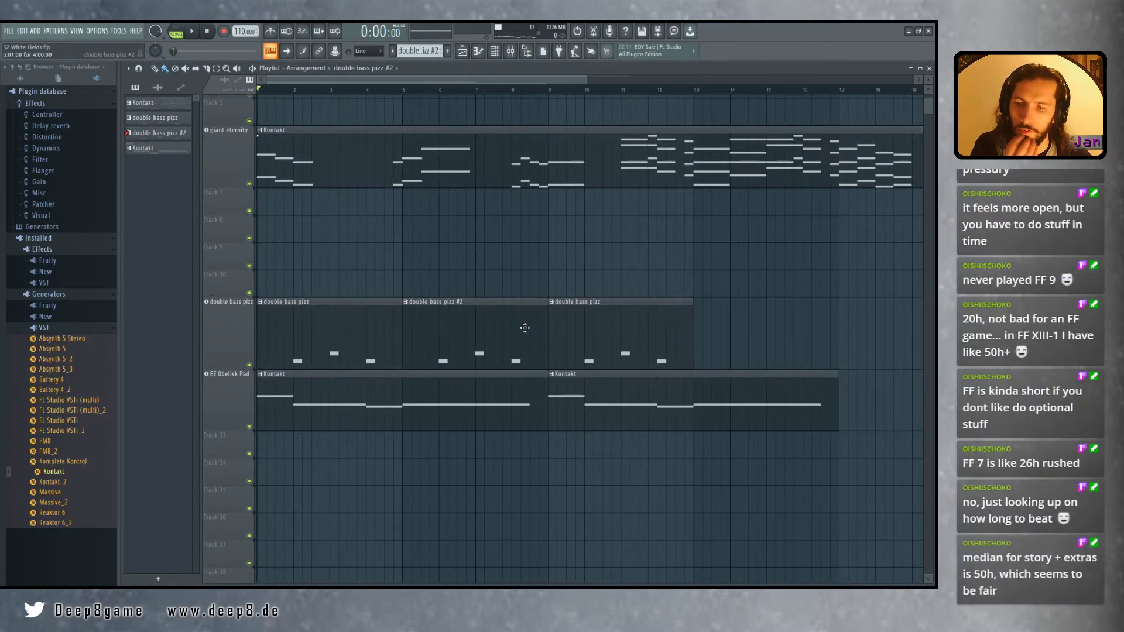
# Open the double bass pizz #2 clip's notes and add a B2 note halfway through bar 4
pyautogui.doubleClick(520, 325)
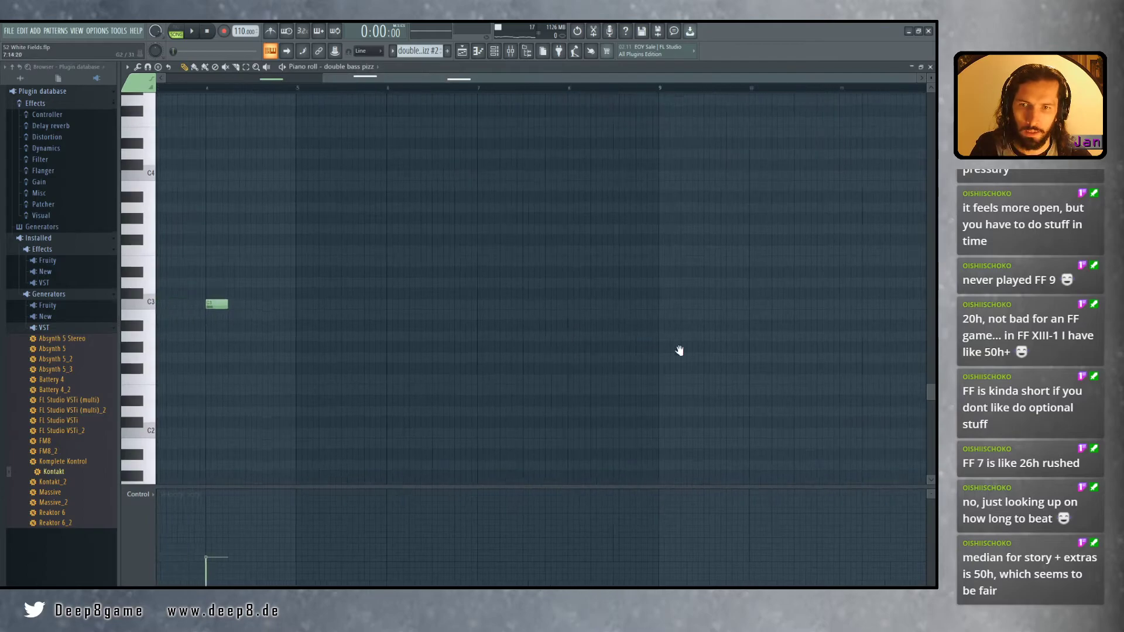
pyautogui.scroll(3, 479, 352)
pyautogui.moveTo(513, 358); pyautogui.dragTo(694, 316)
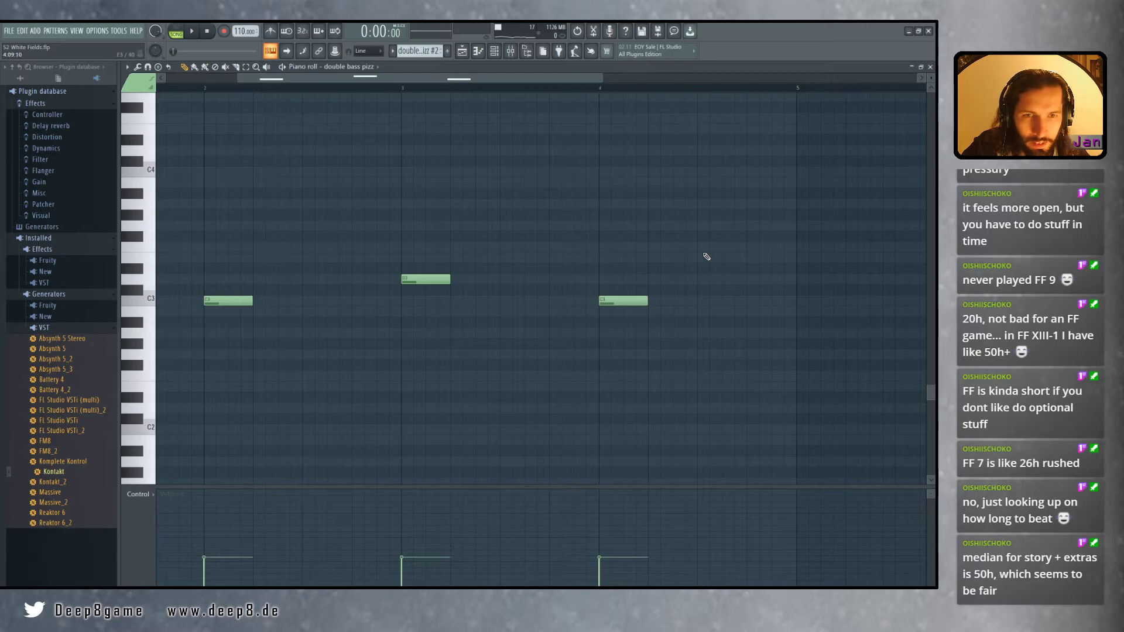
pyautogui.moveTo(708, 265); pyautogui.dragTo(606, 249)
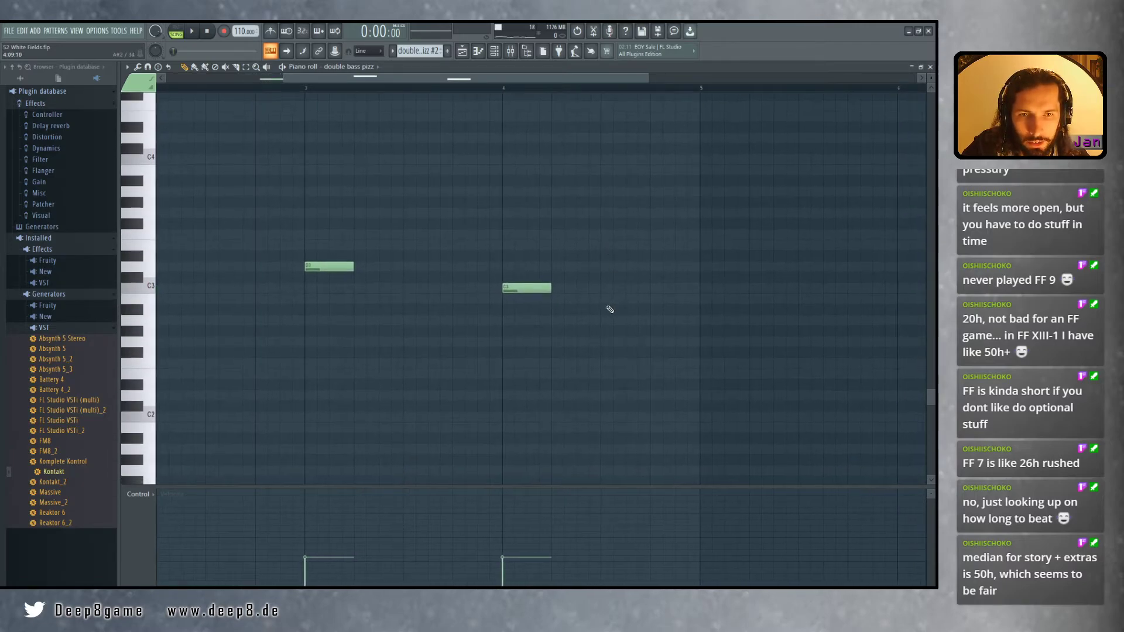
pyautogui.click(607, 300)
pyautogui.moveTo(742, 297); pyautogui.dragTo(551, 322)
pyautogui.moveTo(738, 315); pyautogui.dragTo(668, 313)
pyautogui.moveTo(832, 313); pyautogui.dragTo(550, 321)
# Lower the new B2 note's velocity to slightly below that of the other notes, and close the piano roll
pyautogui.scroll(-3, 822, 345)
pyautogui.scroll(1, 536, 322)
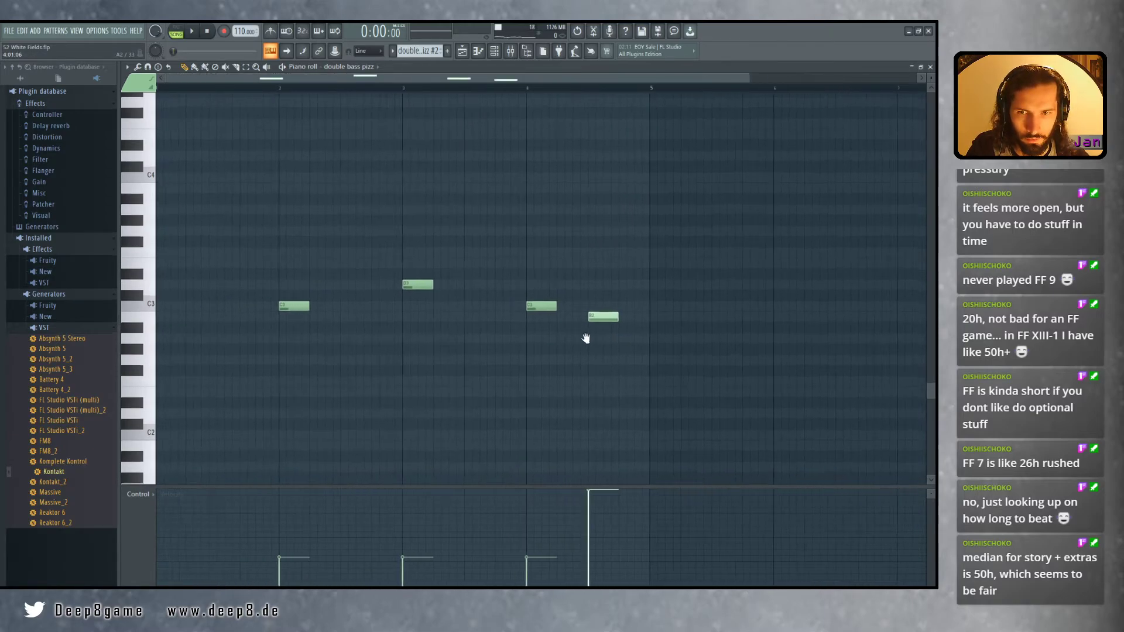
pyautogui.scroll(3, 599, 560)
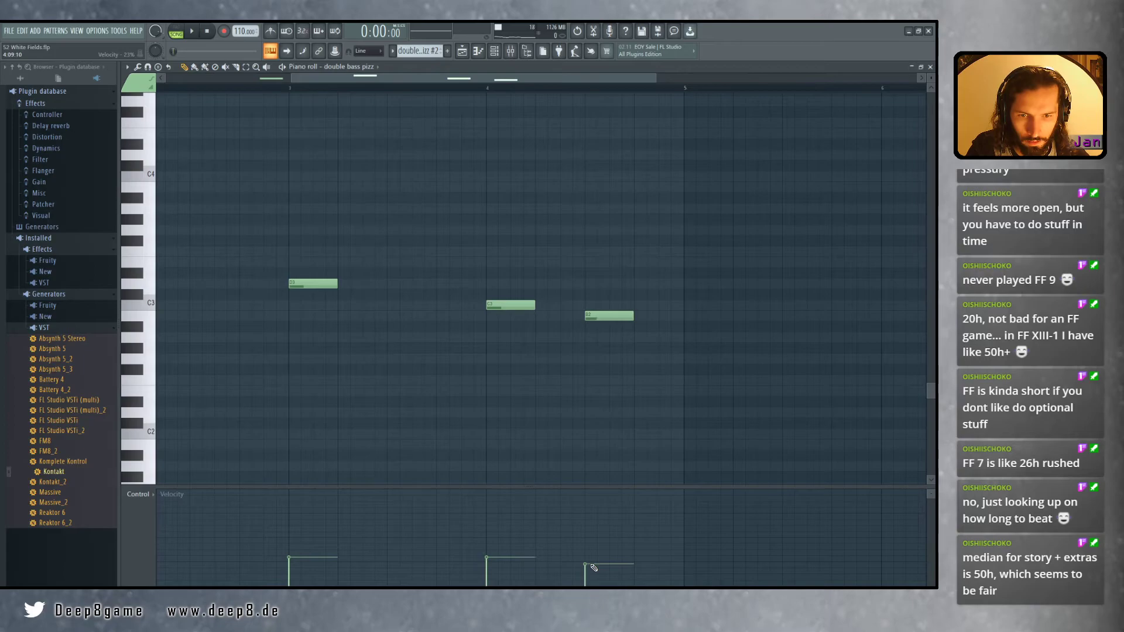
pyautogui.scroll(-3, 575, 392)
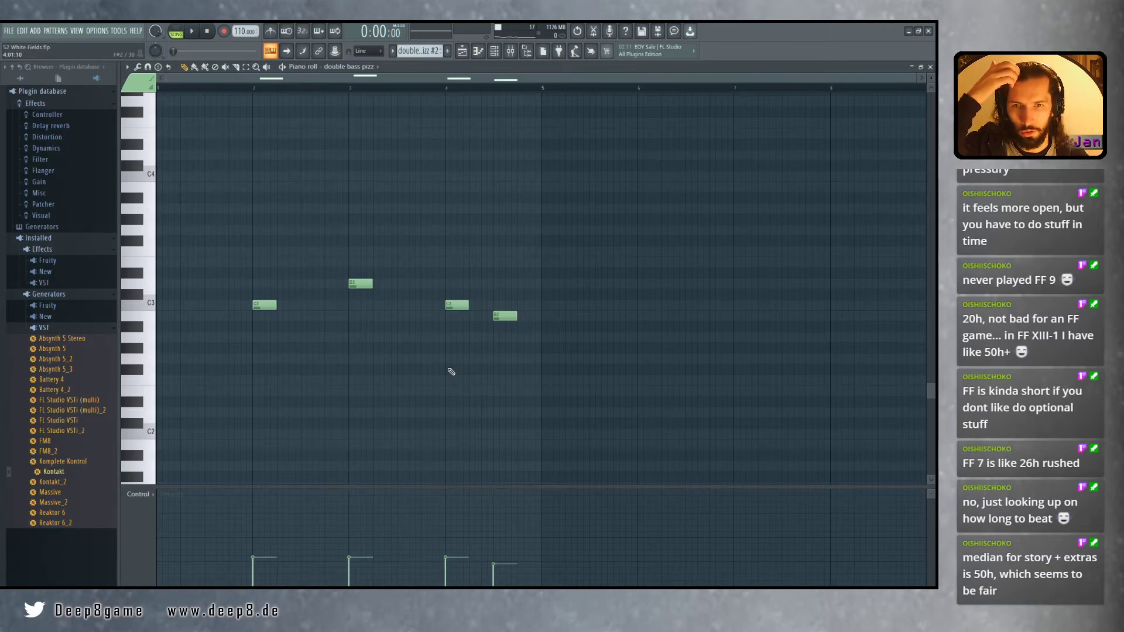
pyautogui.scroll(2, 469, 374)
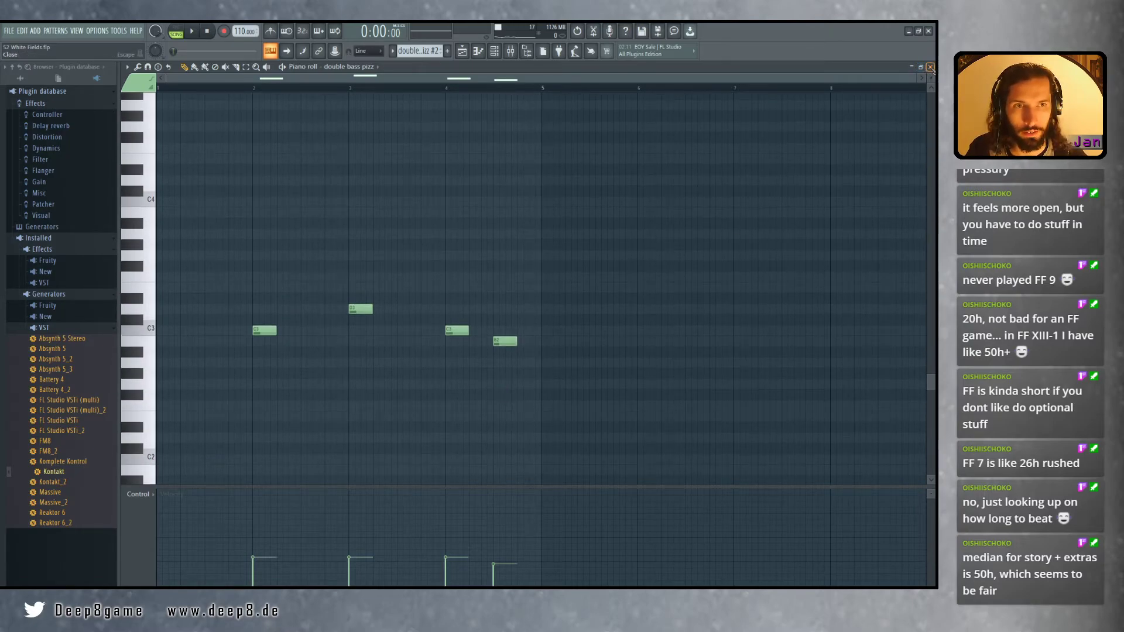
pyautogui.click(930, 68)
# Listen to the arrangement, and raise the last note of double bass pizz #2 to E3
pyautogui.scroll(2, 481, 297)
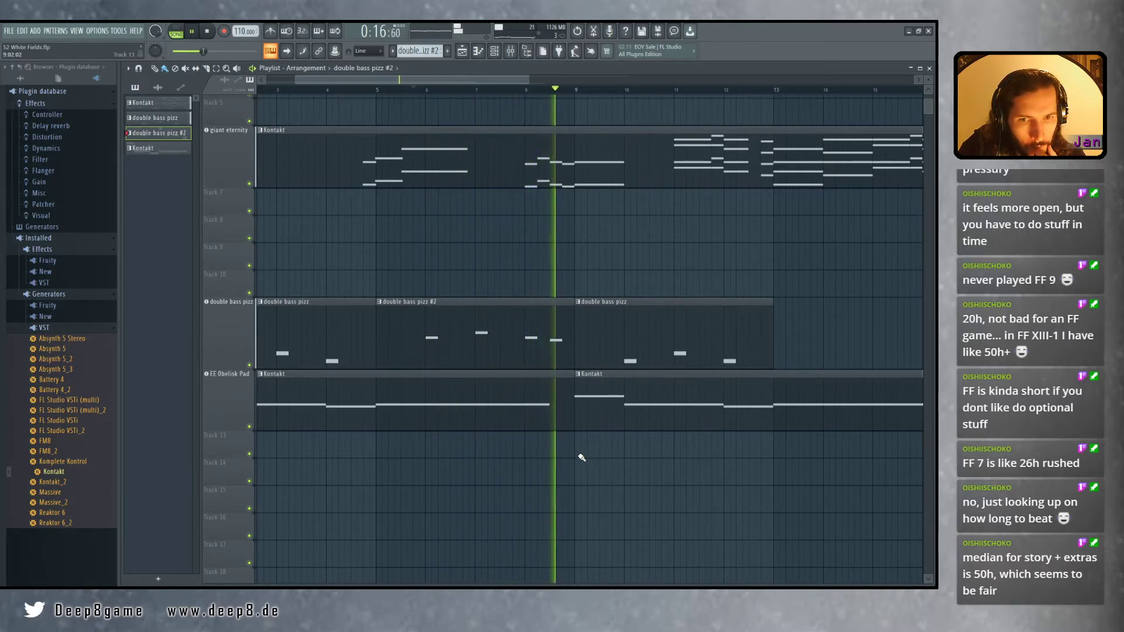
pyautogui.doubleClick(535, 334)
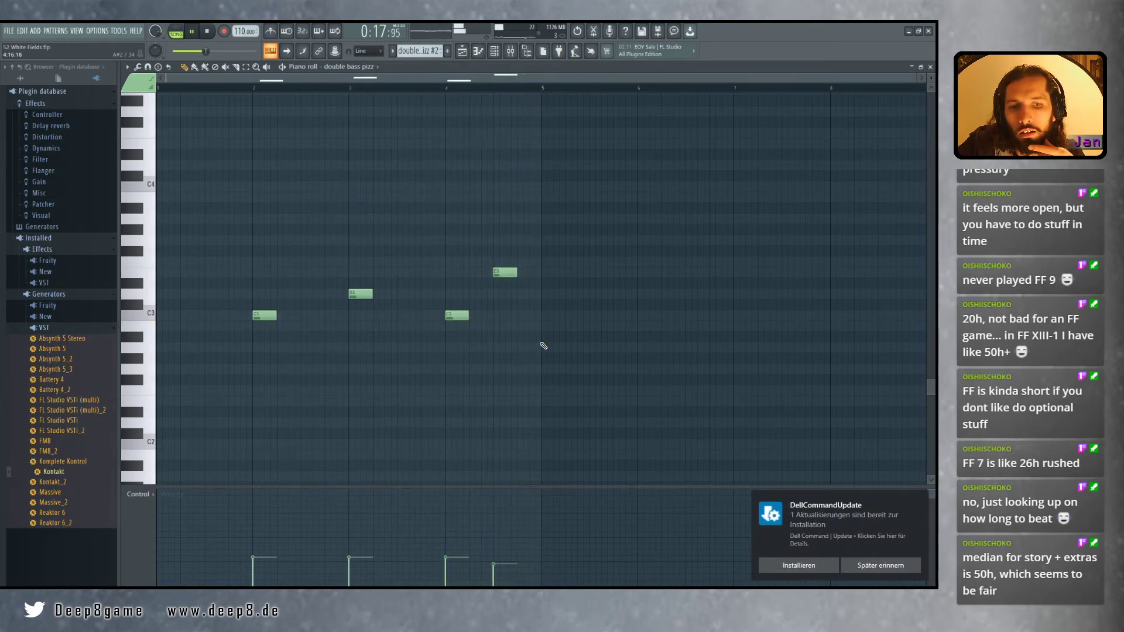
pyautogui.click(920, 500)
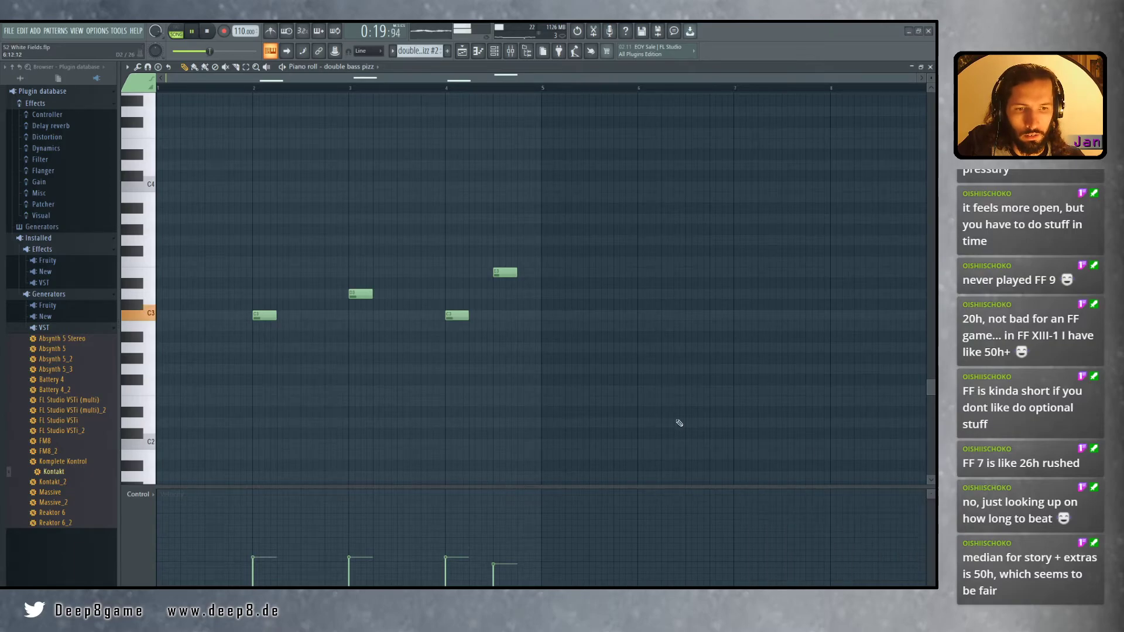
pyautogui.scroll(1, 400, 382)
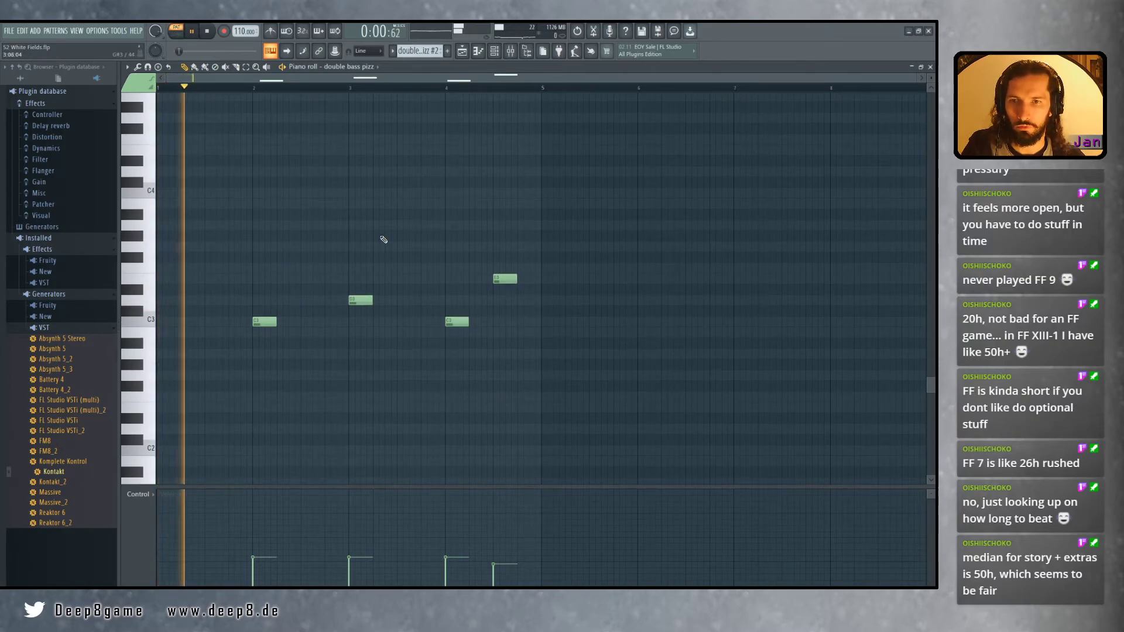
# Select all four double bass pizz #2 notes, reduce their velocities to a very low level, and play the pattern
pyautogui.moveTo(240, 251); pyautogui.dragTo(684, 376)
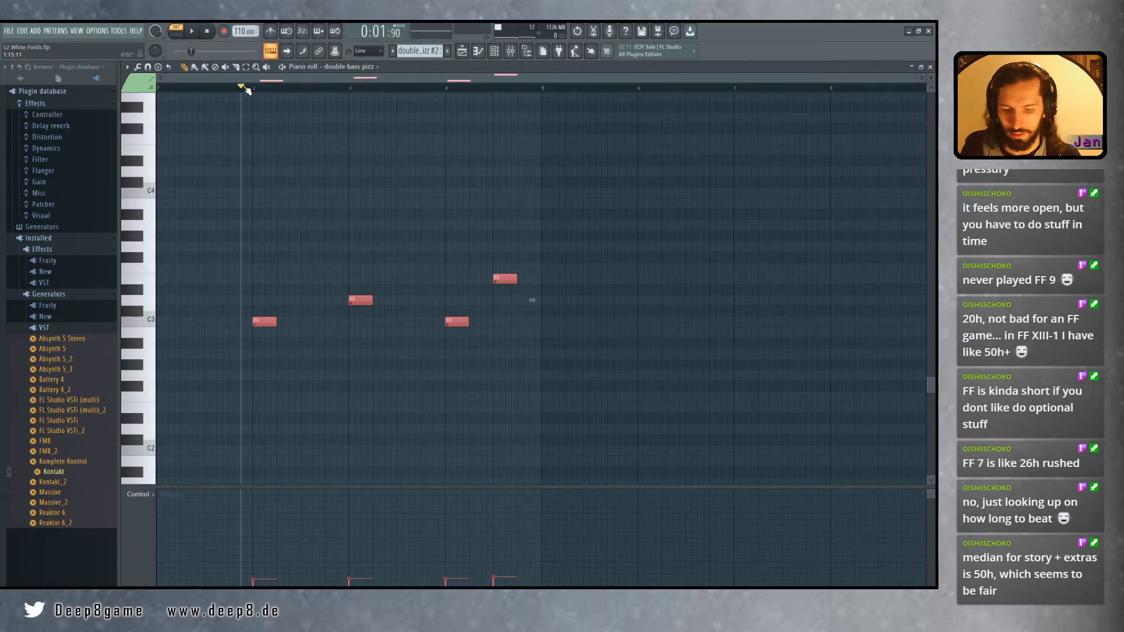
pyautogui.press('space')
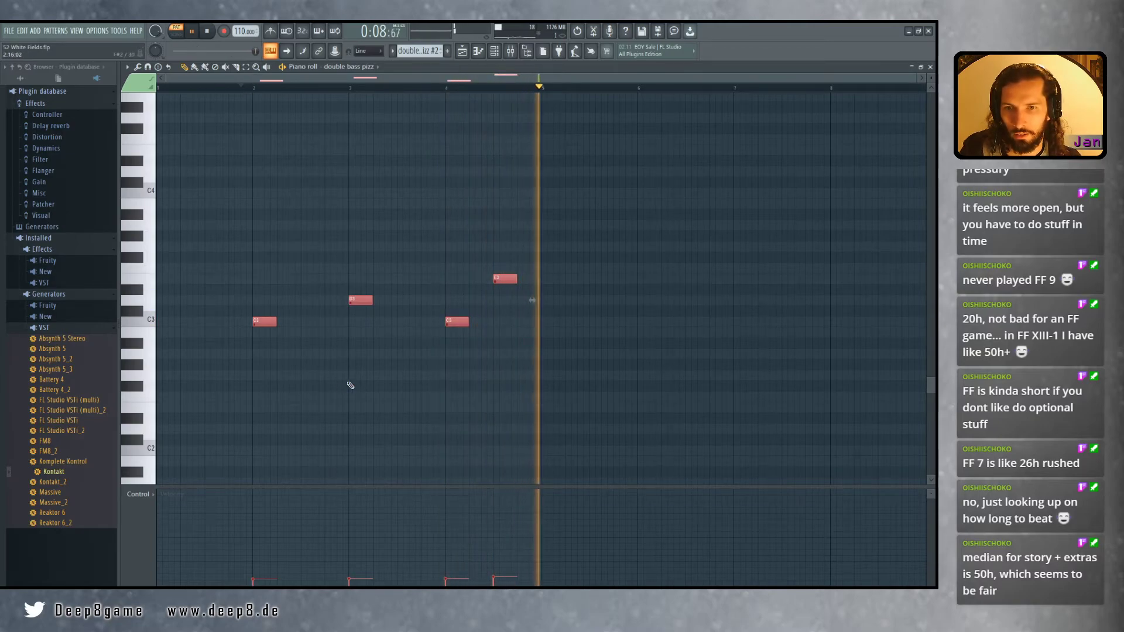
# Shorten all four selected bass notes to one sixteenth note each
pyautogui.moveTo(371, 300); pyautogui.dragTo(360, 303)
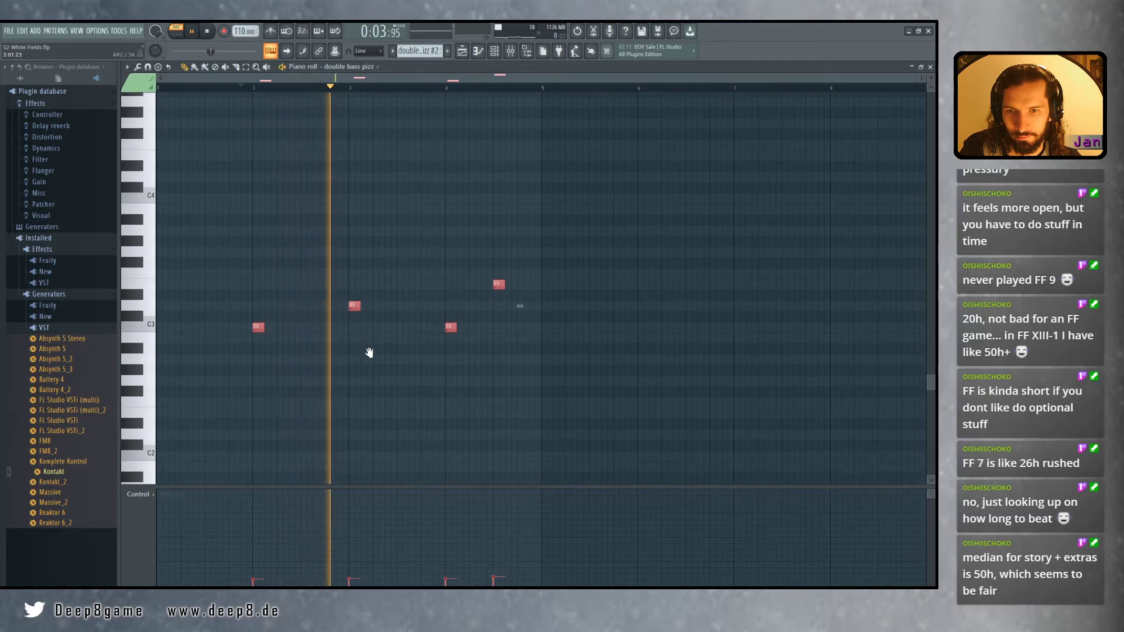
pyautogui.scroll(3, 398, 375)
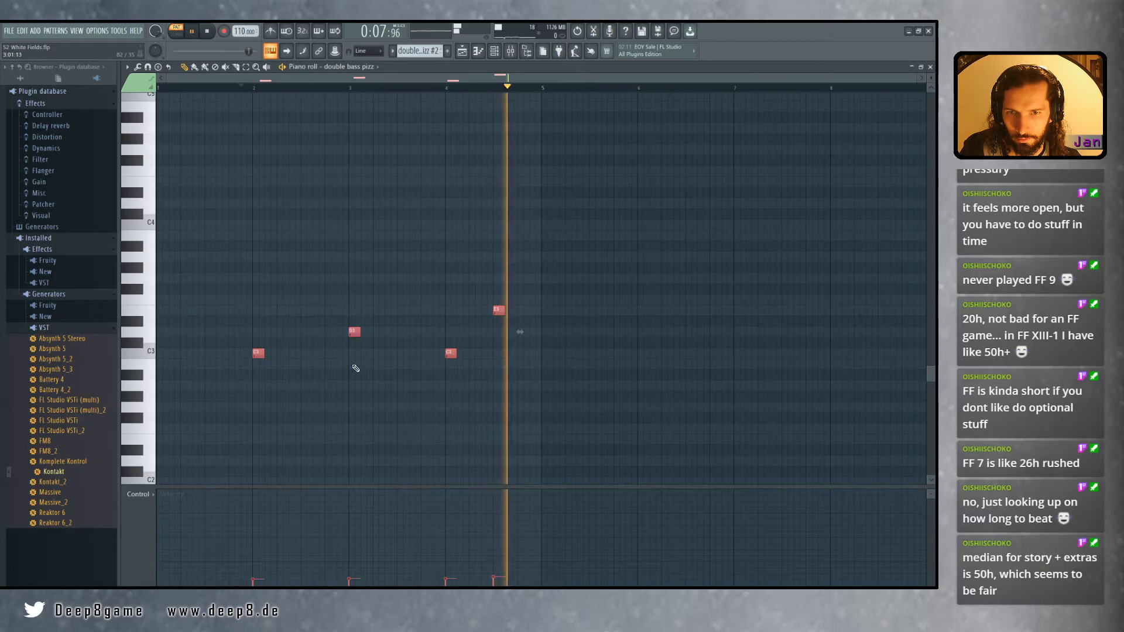
pyautogui.scroll(1, 363, 376)
pyautogui.scroll(4, 265, 370)
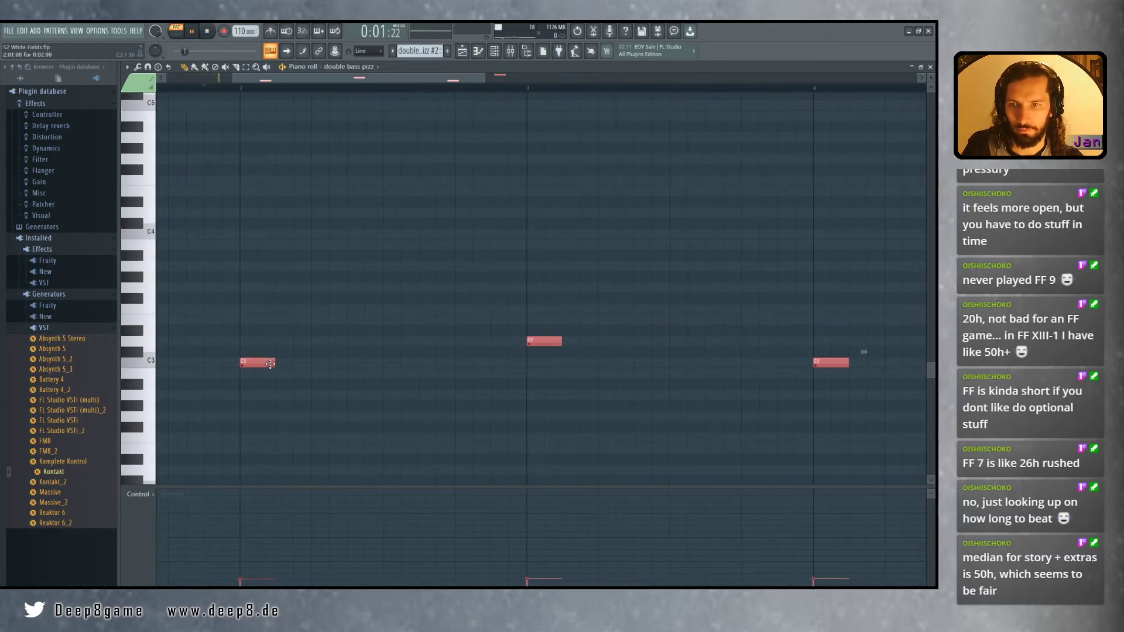
pyautogui.moveTo(272, 363); pyautogui.dragTo(257, 363)
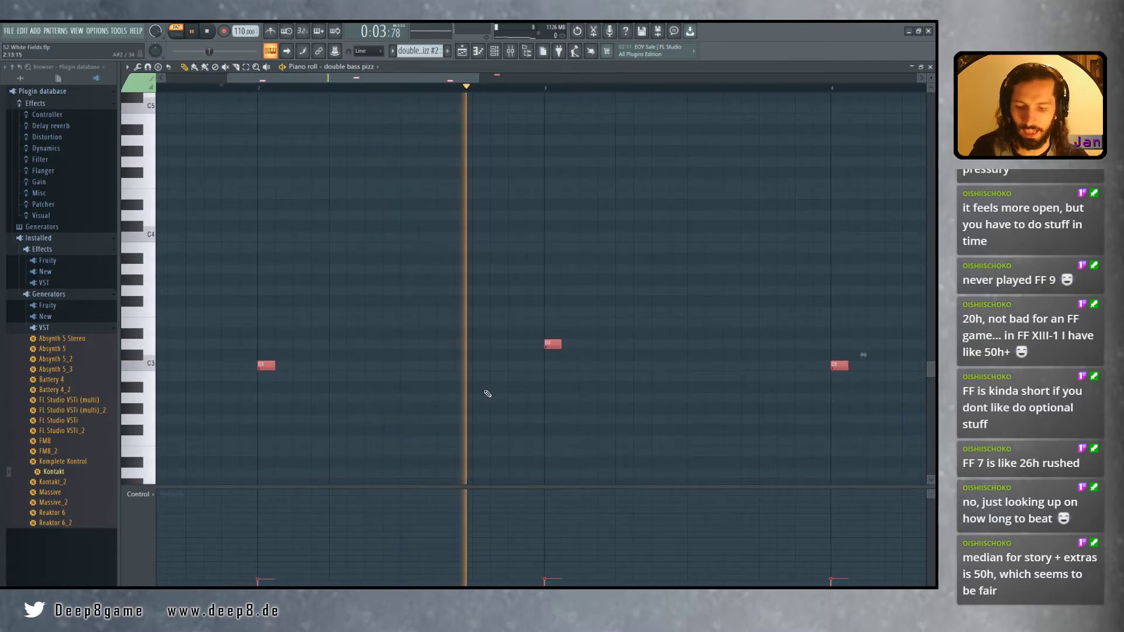
pyautogui.scroll(-4, 447, 401)
pyautogui.moveTo(445, 402); pyautogui.dragTo(515, 366)
pyautogui.scroll(3, 419, 402)
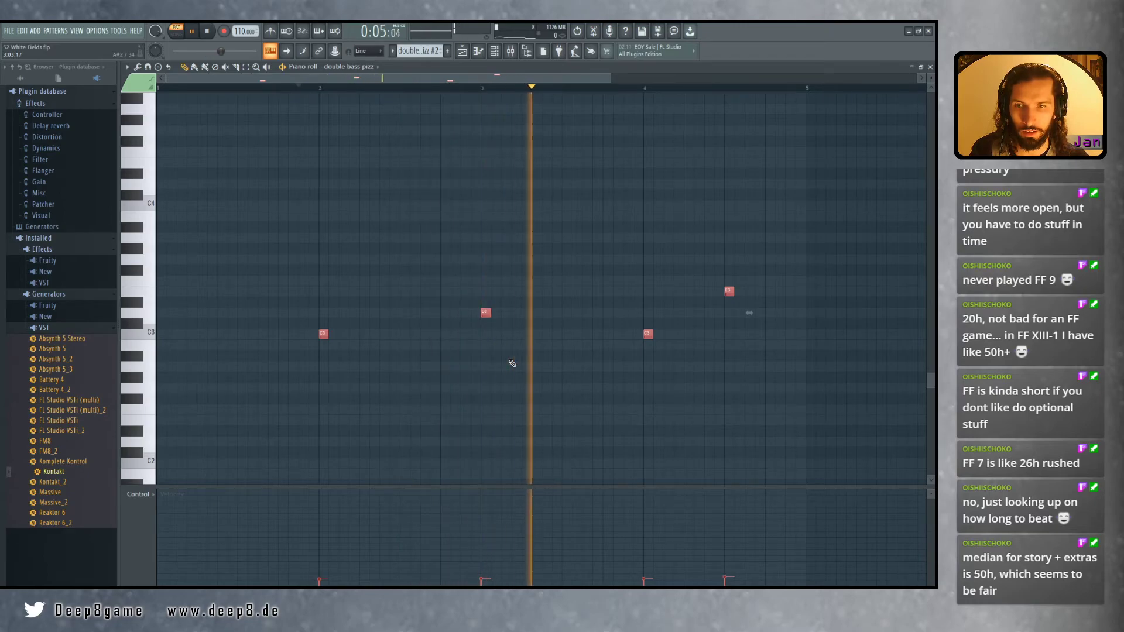
pyautogui.moveTo(561, 372); pyautogui.dragTo(548, 380)
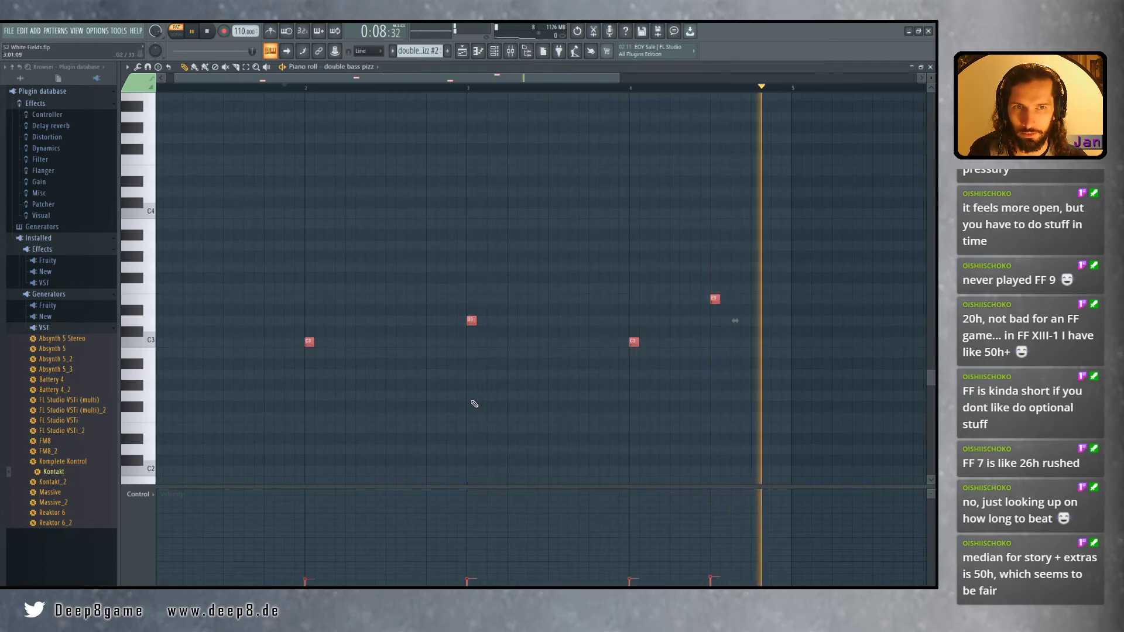
# Close double bass pizz #2 and shorten the three notes of the double bass pizz pattern to one sixteenth note each
pyautogui.moveTo(462, 398); pyautogui.dragTo(545, 325)
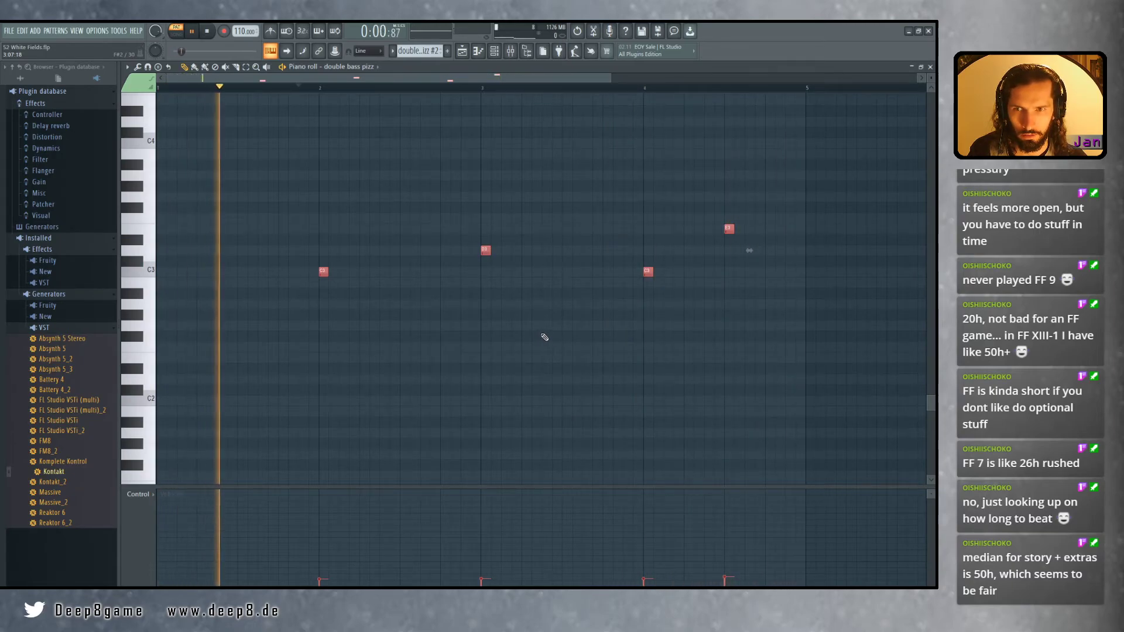
pyautogui.scroll(1, 553, 337)
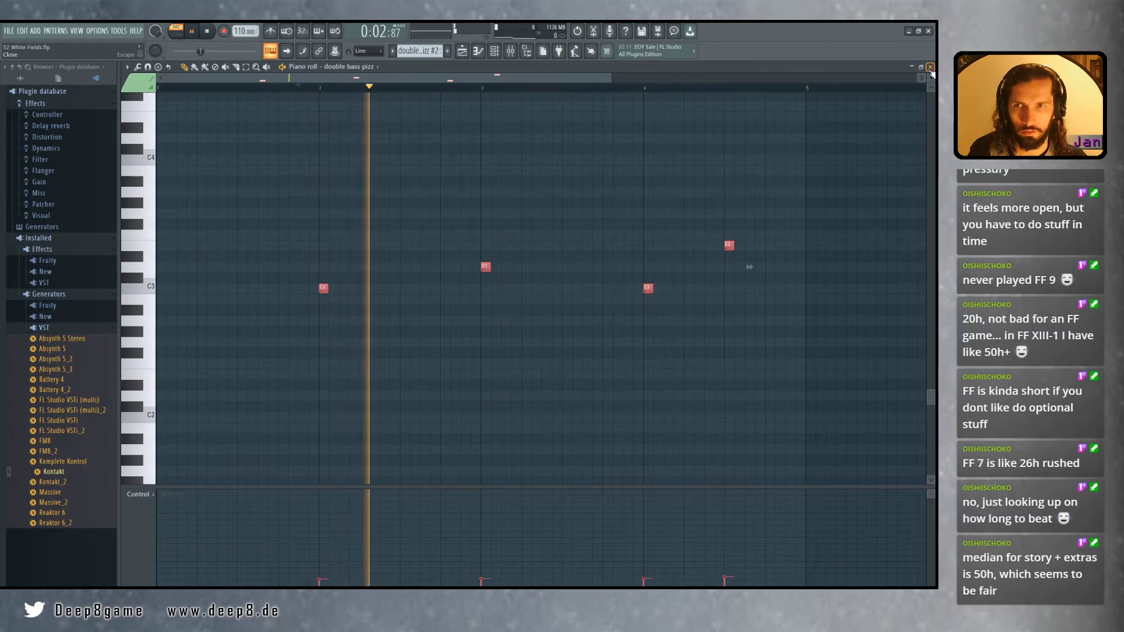
pyautogui.click(931, 68)
pyautogui.scroll(-2, 499, 295)
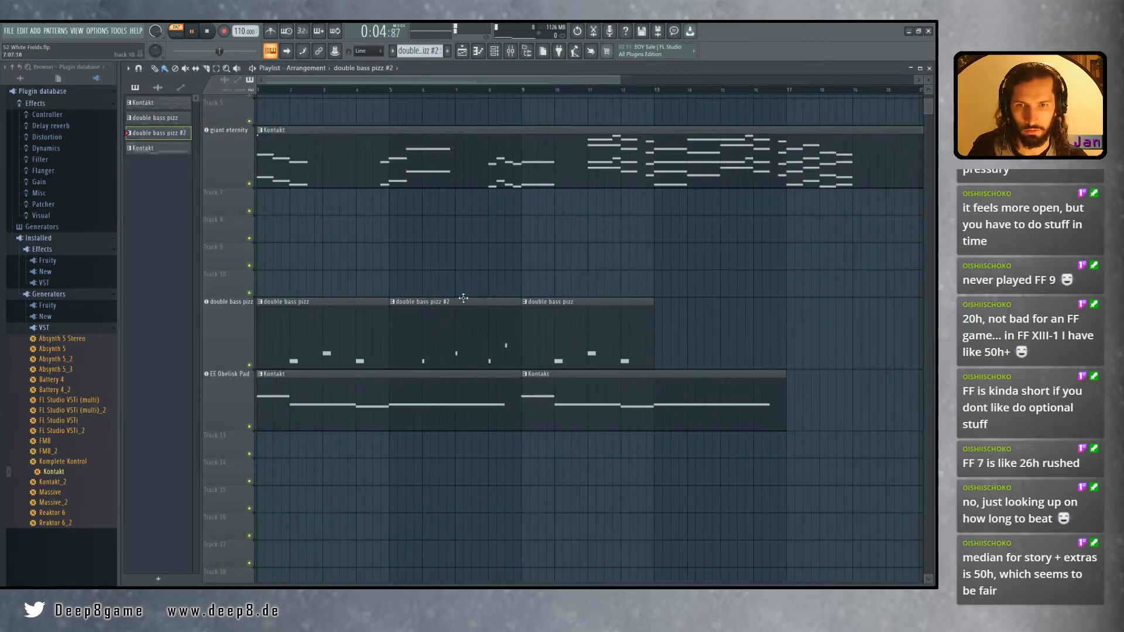
pyautogui.scroll(3, 357, 350)
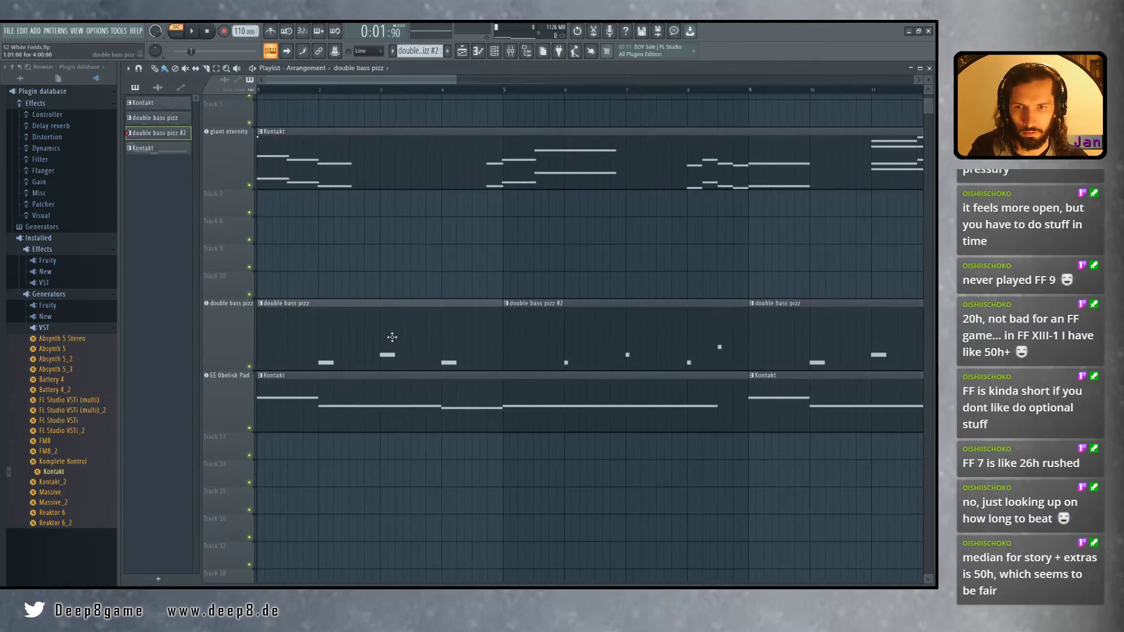
pyautogui.doubleClick(392, 336)
pyautogui.scroll(3, 454, 332)
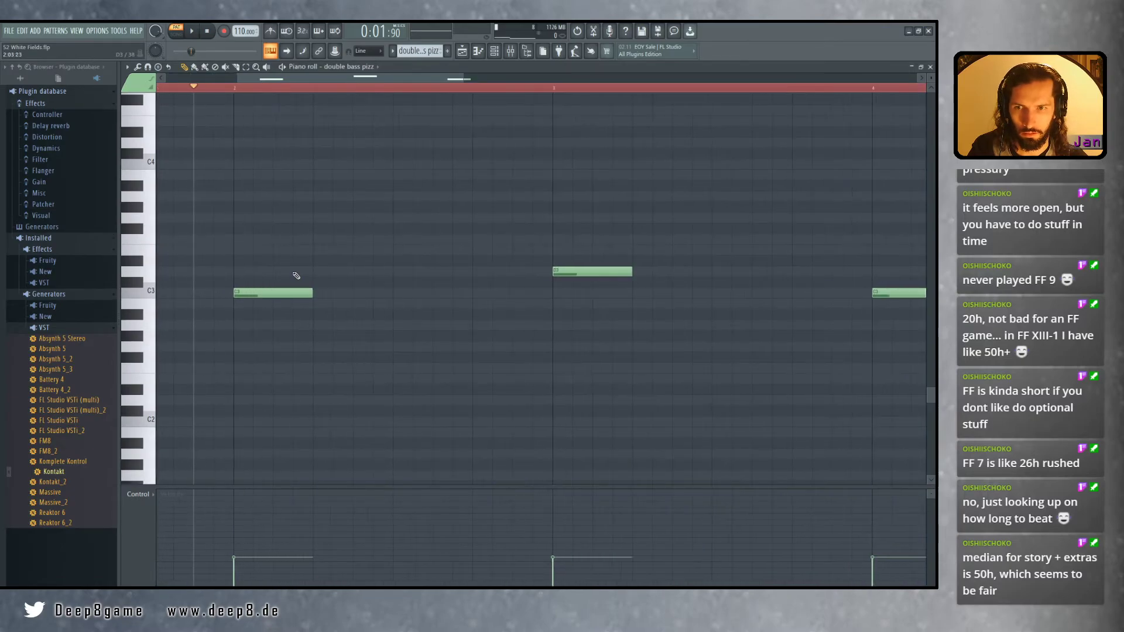
pyautogui.click(931, 68)
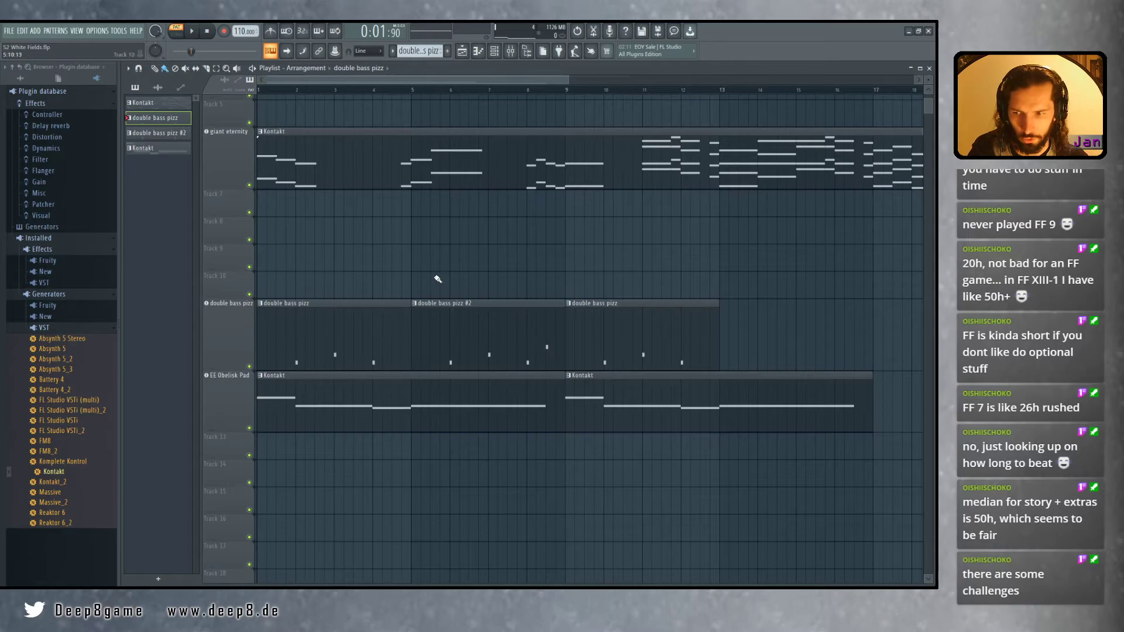
# Play the arrangement to check the shortened double bass notes against the other parts
pyautogui.moveTo(433, 277); pyautogui.dragTo(472, 280)
pyautogui.press('space')
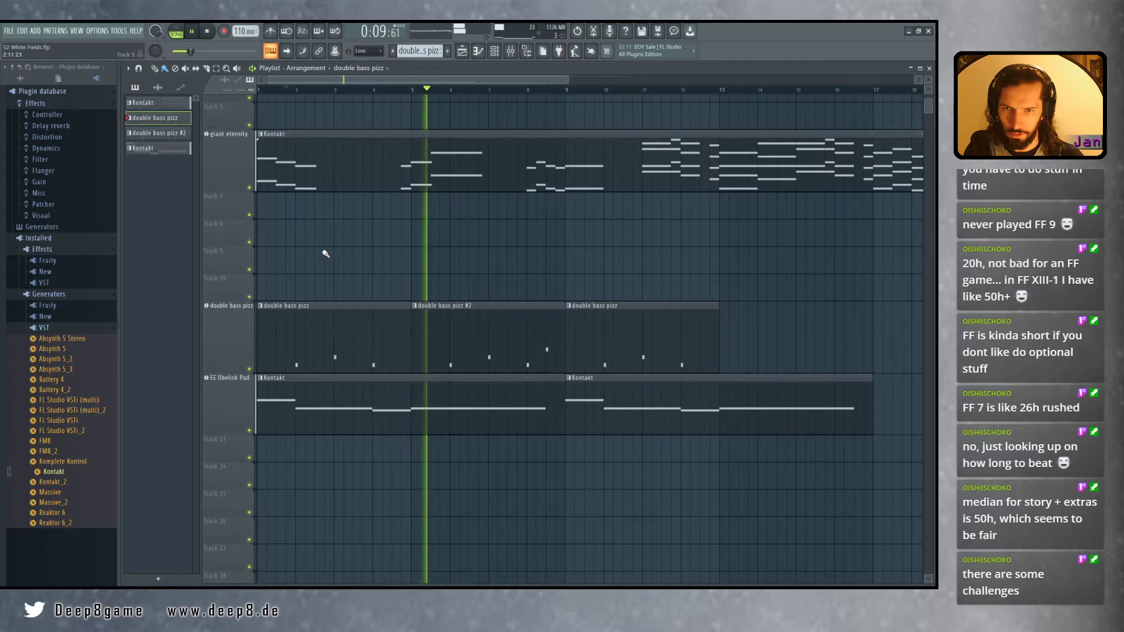
pyautogui.press('l')
pyautogui.press('KP_Add')
pyautogui.press('space')
pyautogui.press('space')
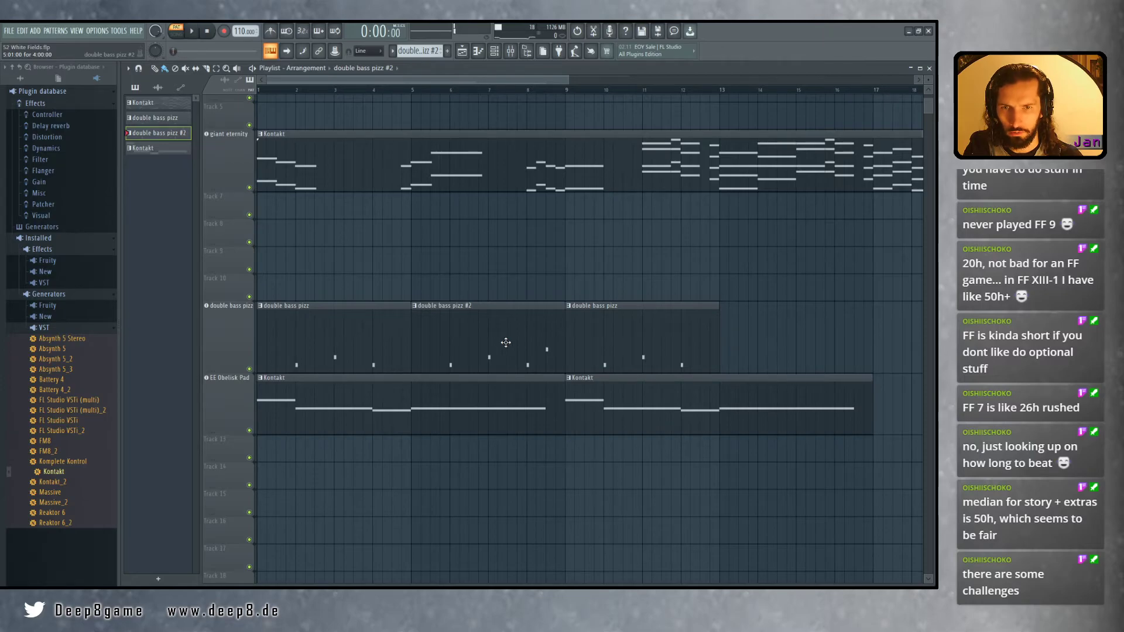
# Examine the notes and velocities of both double bass patterns, and inspect the Kontakt instrument on the double bass pizz track
pyautogui.doubleClick(497, 357)
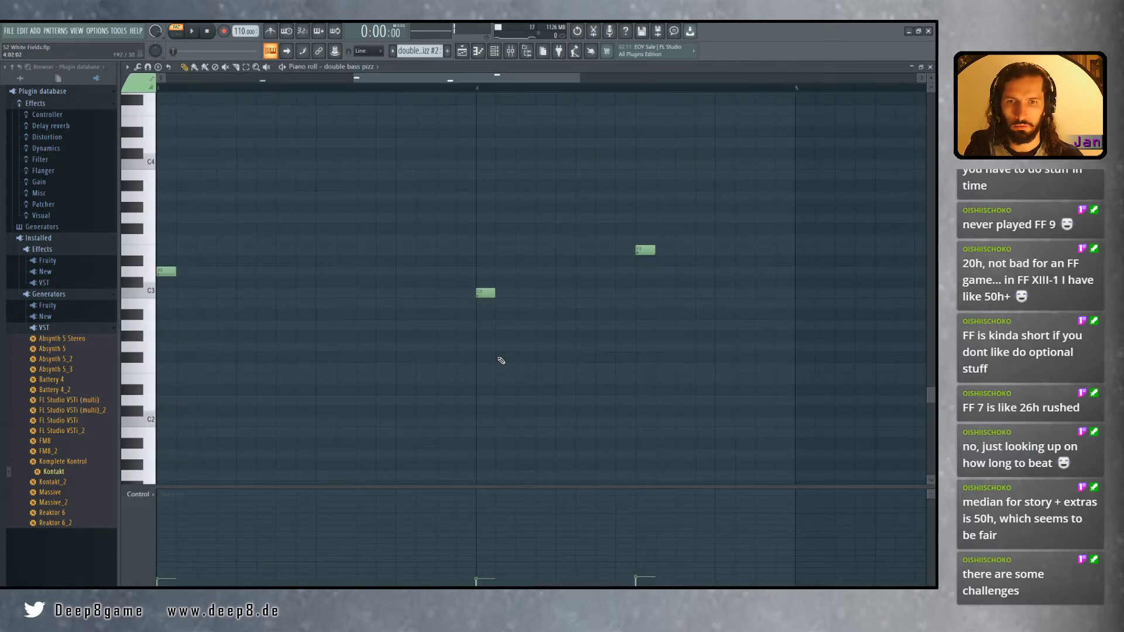
pyautogui.click(931, 66)
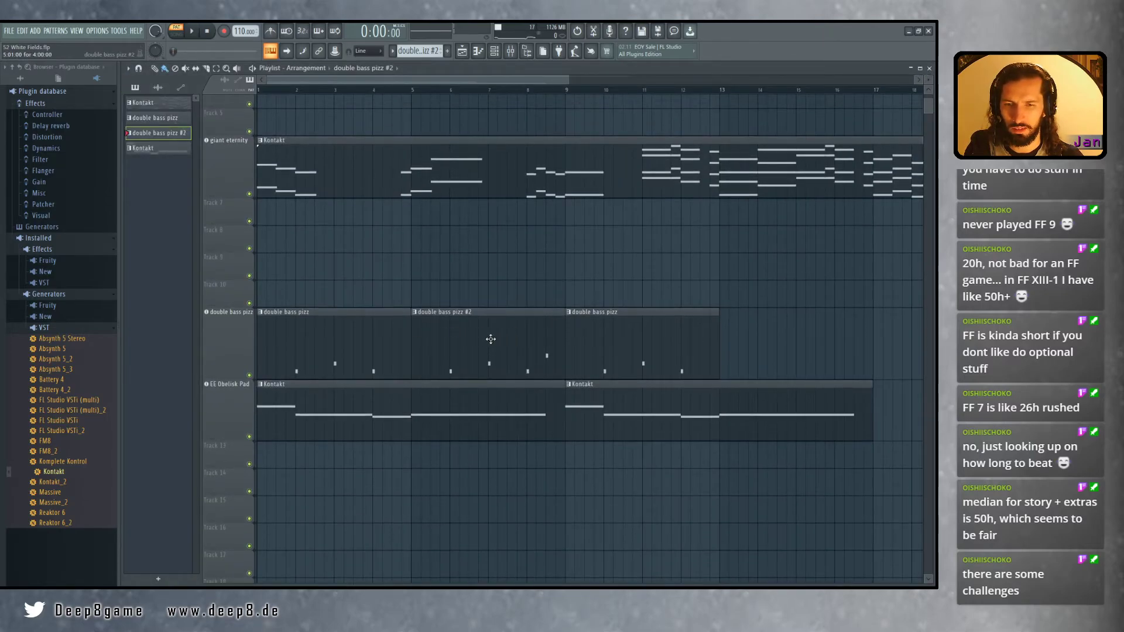
pyautogui.scroll(2, 340, 357)
pyautogui.doubleClick(340, 358)
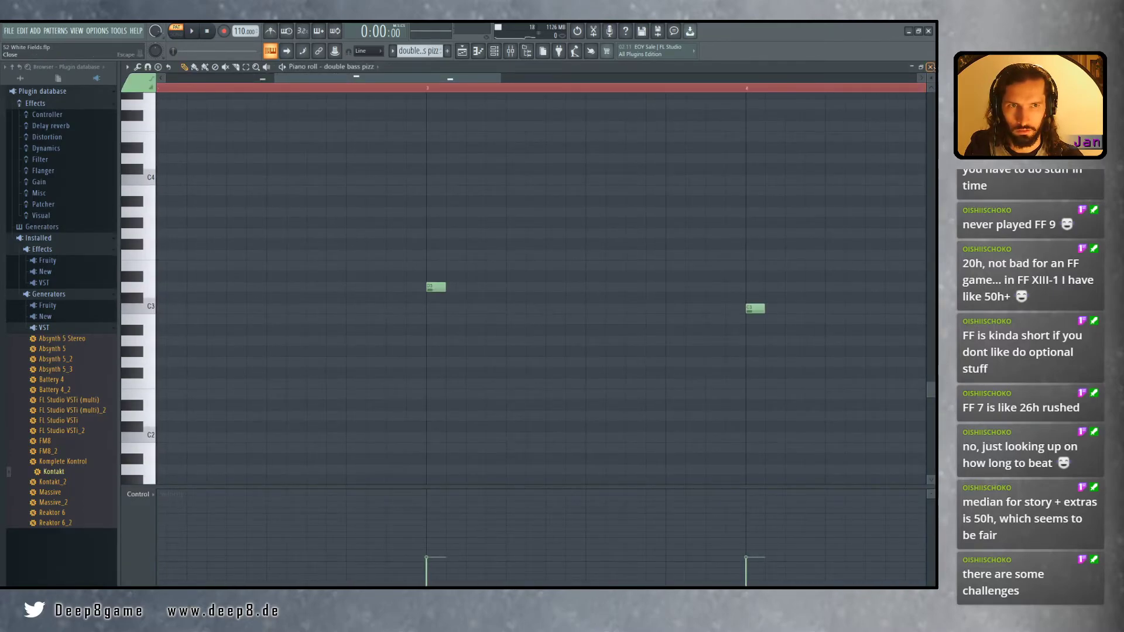
pyautogui.click(930, 67)
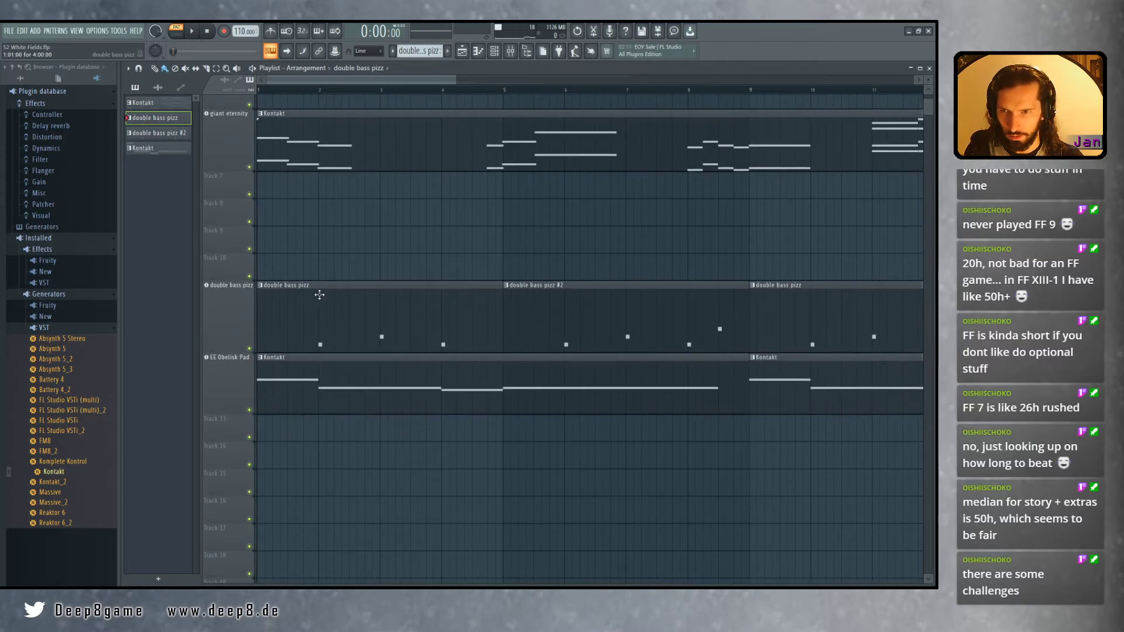
pyautogui.scroll(2, 346, 293)
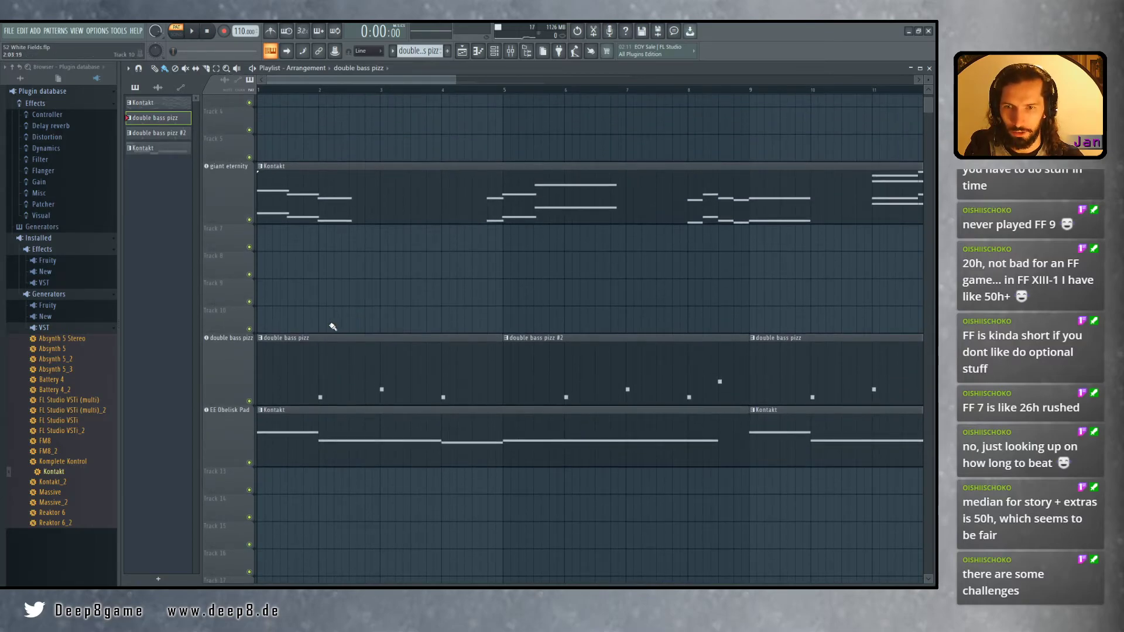
pyautogui.click(234, 352)
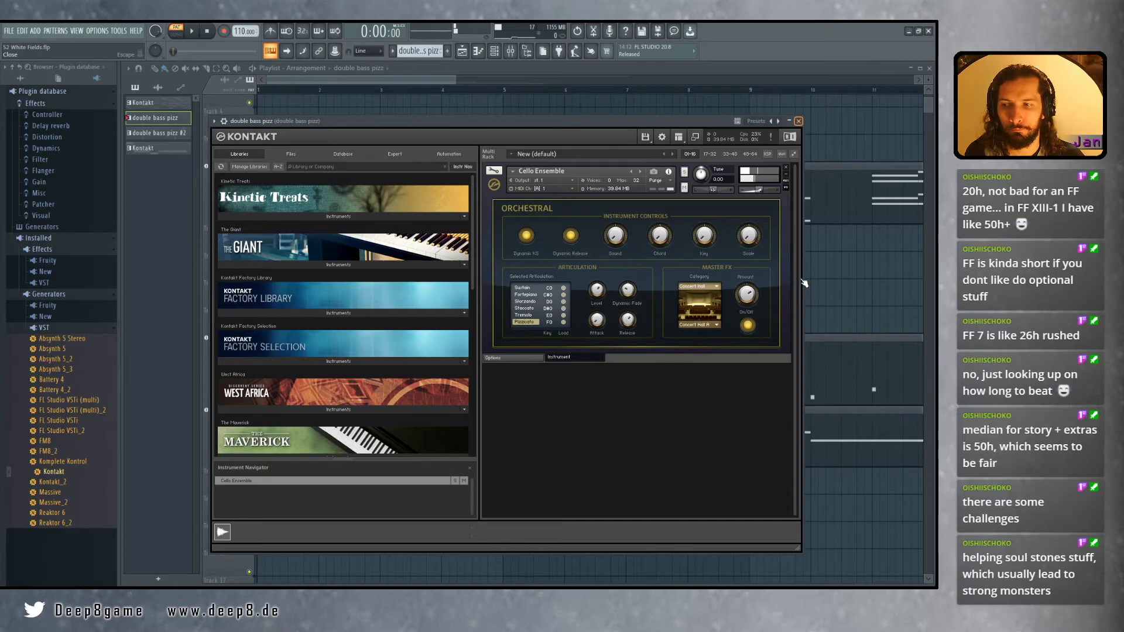
pyautogui.press('Escape')
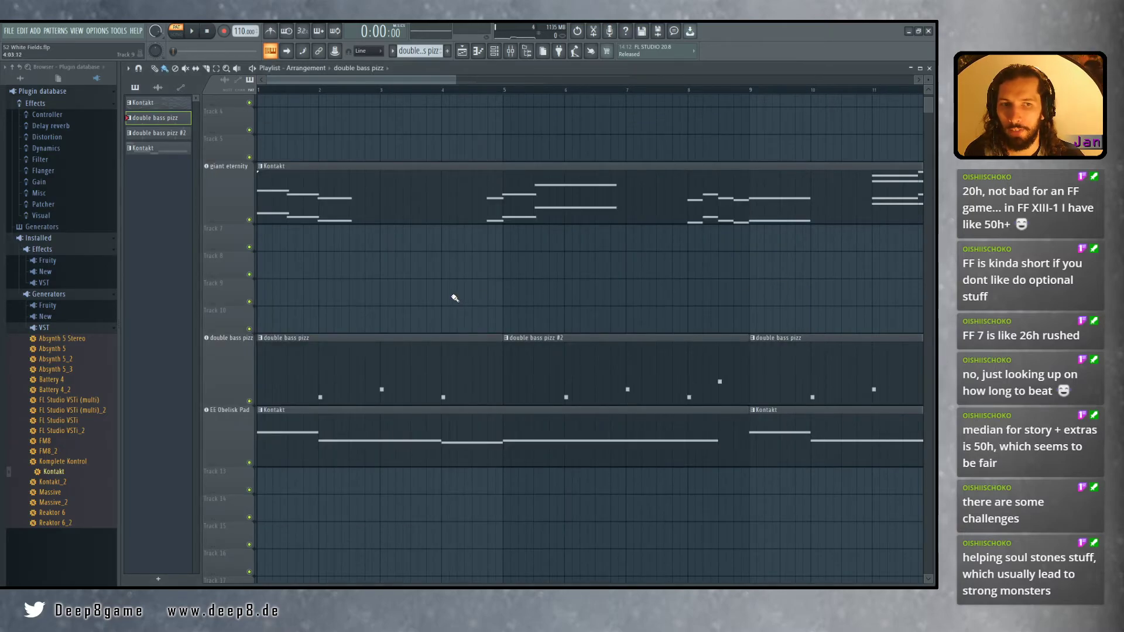
# Move the Kontakt clip from the giant eternity track up to Track 5 in the playlist
pyautogui.keyDown('ctrl'); pyautogui.scroll(-3, 451, 286); pyautogui.keyUp('ctrl')
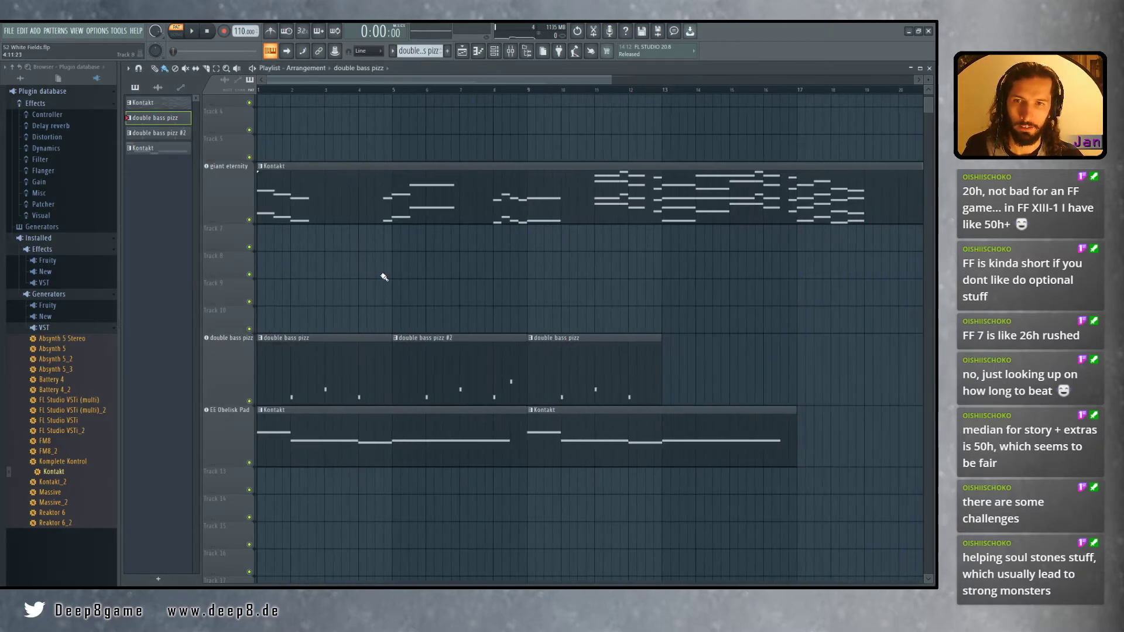
pyautogui.scroll(2, 408, 331)
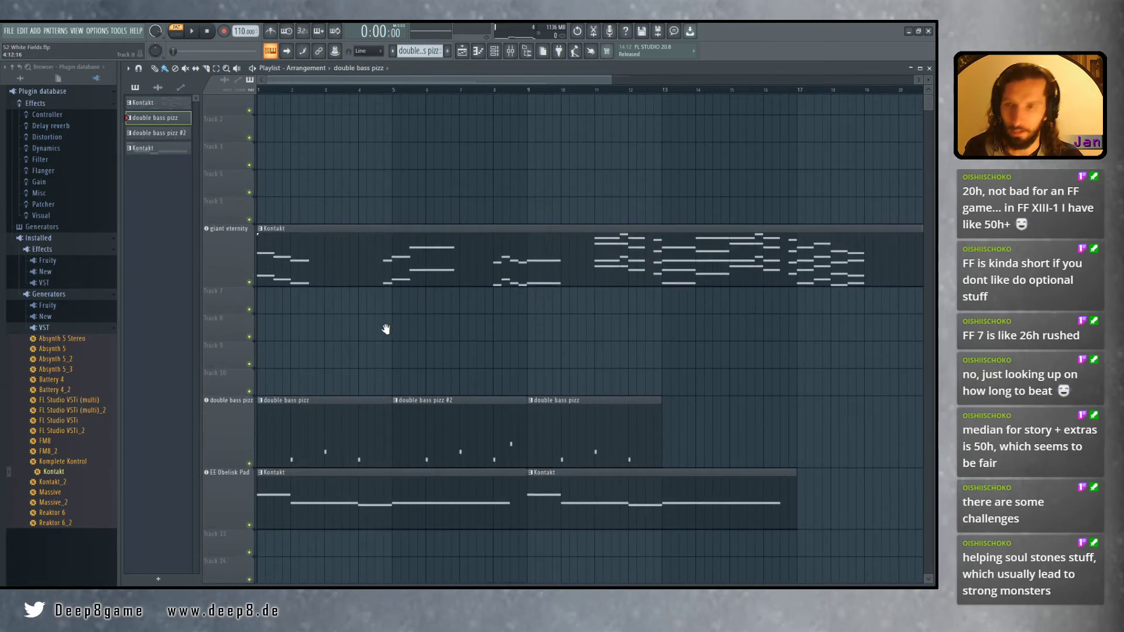
pyautogui.scroll(1, 381, 328)
pyautogui.moveTo(299, 254); pyautogui.dragTo(322, 213)
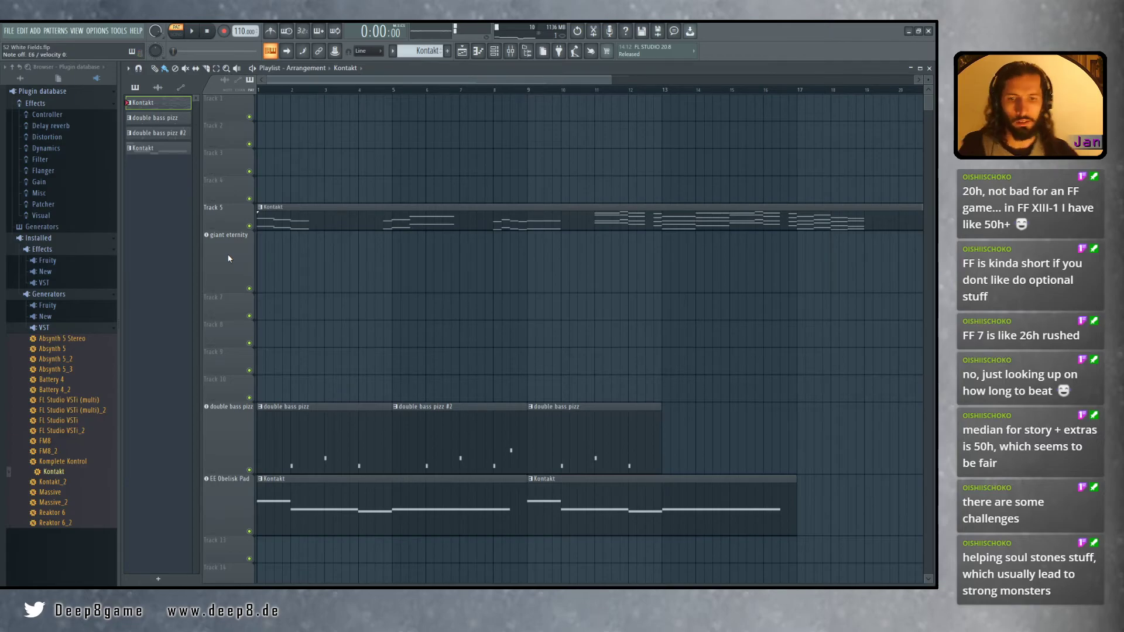
# Switch to VLC media player, widen the playlist's title column and sort the entries by title
pyautogui.click(562, 599)
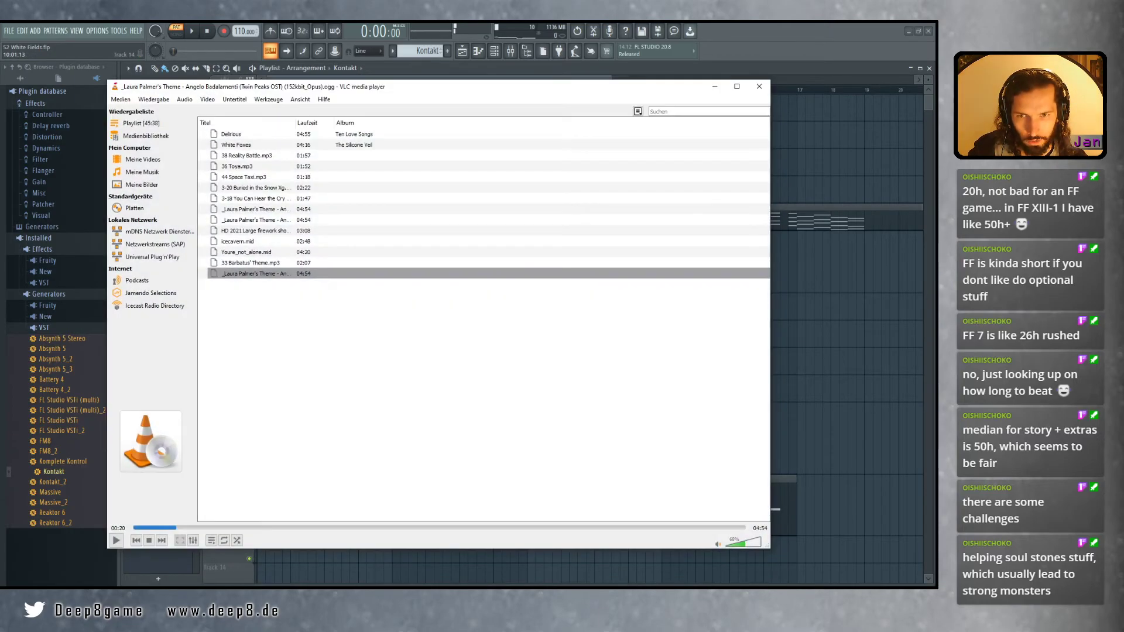
pyautogui.click(297, 122)
pyautogui.moveTo(294, 122); pyautogui.dragTo(367, 122)
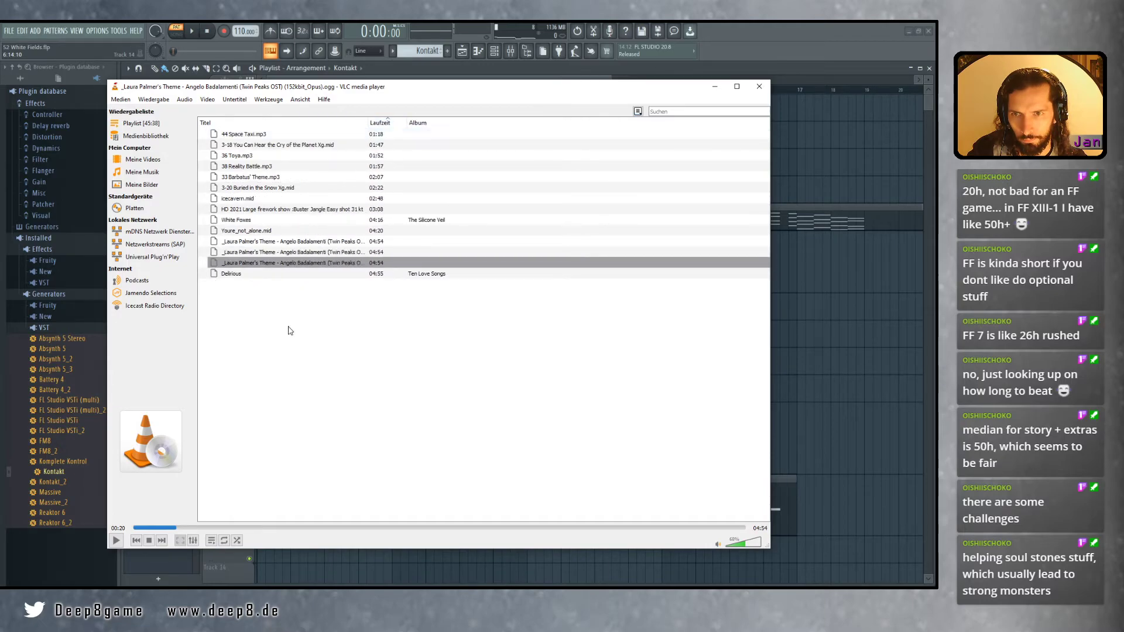
pyautogui.click(310, 124)
# Look through the VLC playlist from 44 Space Taxi.mp3 to White Foxes for a reference track
pyautogui.click(251, 188)
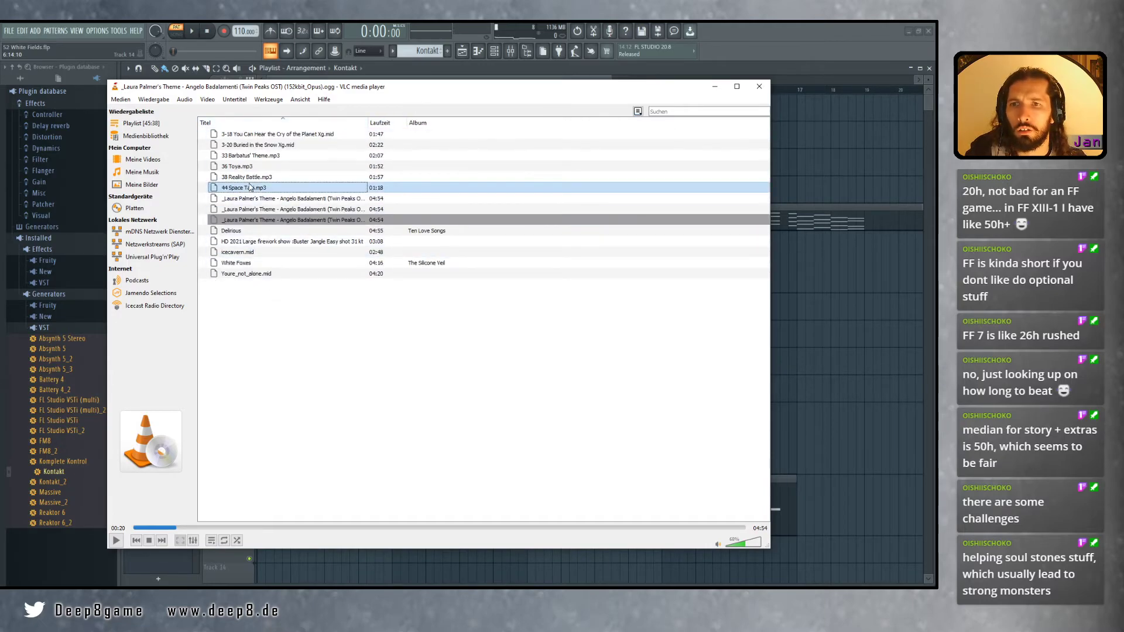
pyautogui.click(293, 198)
pyautogui.click(251, 231)
pyautogui.click(251, 252)
pyautogui.click(250, 263)
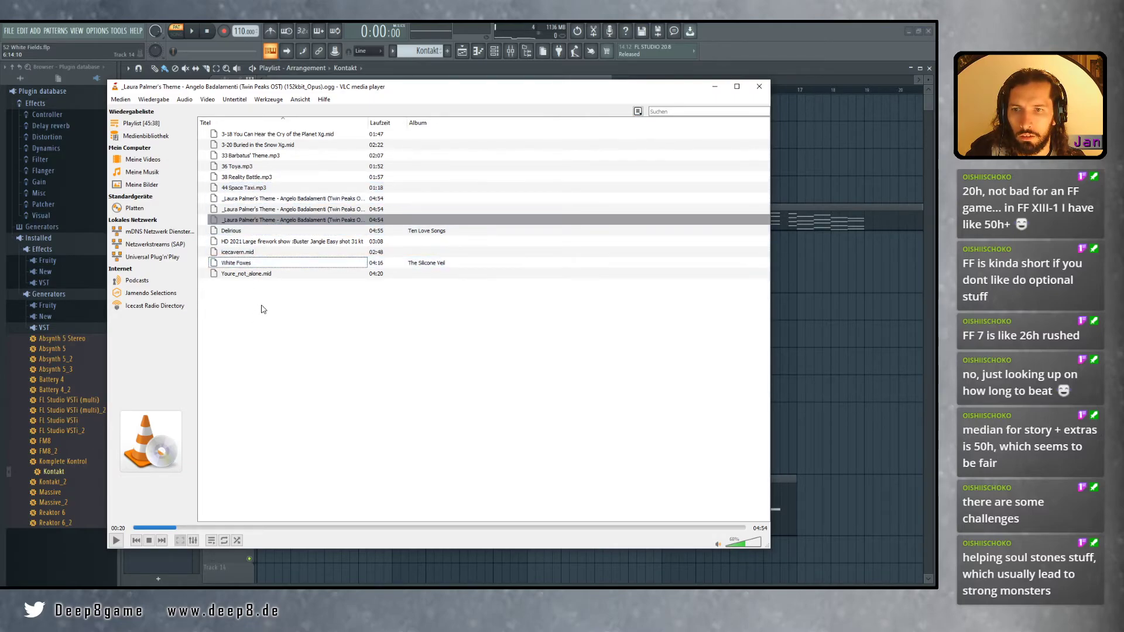
# Switch to the 52 White Fields folder in File Explorer and select icecavern.mp3
pyautogui.moveTo(307, 597)
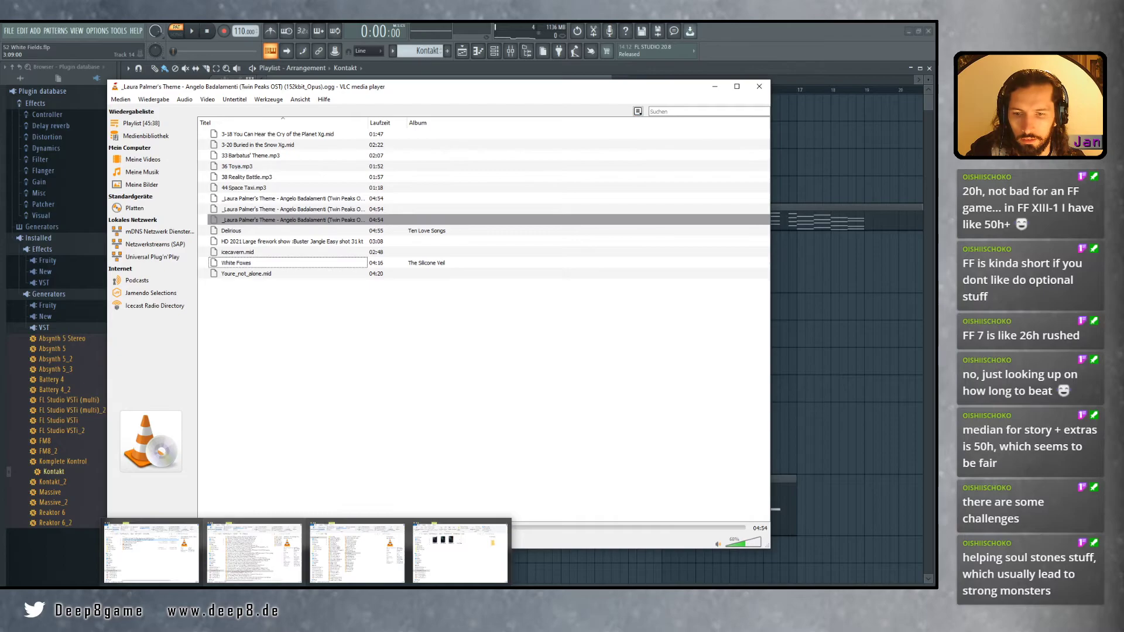
pyautogui.click(459, 554)
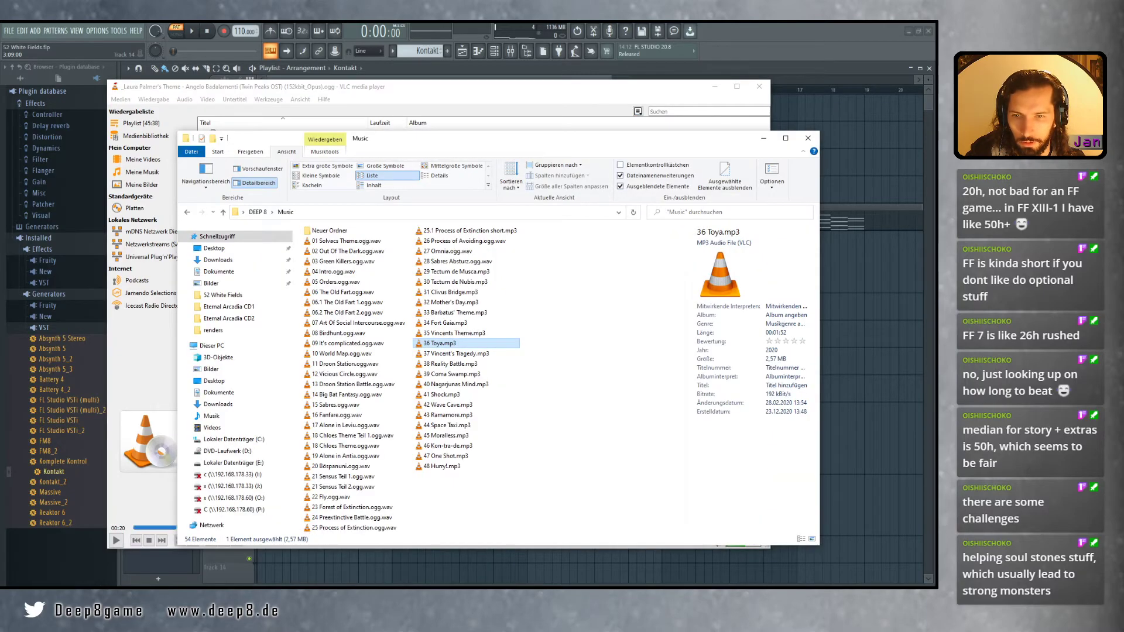
pyautogui.click(306, 596)
pyautogui.click(306, 596)
pyautogui.click(485, 361)
pyautogui.click(404, 287)
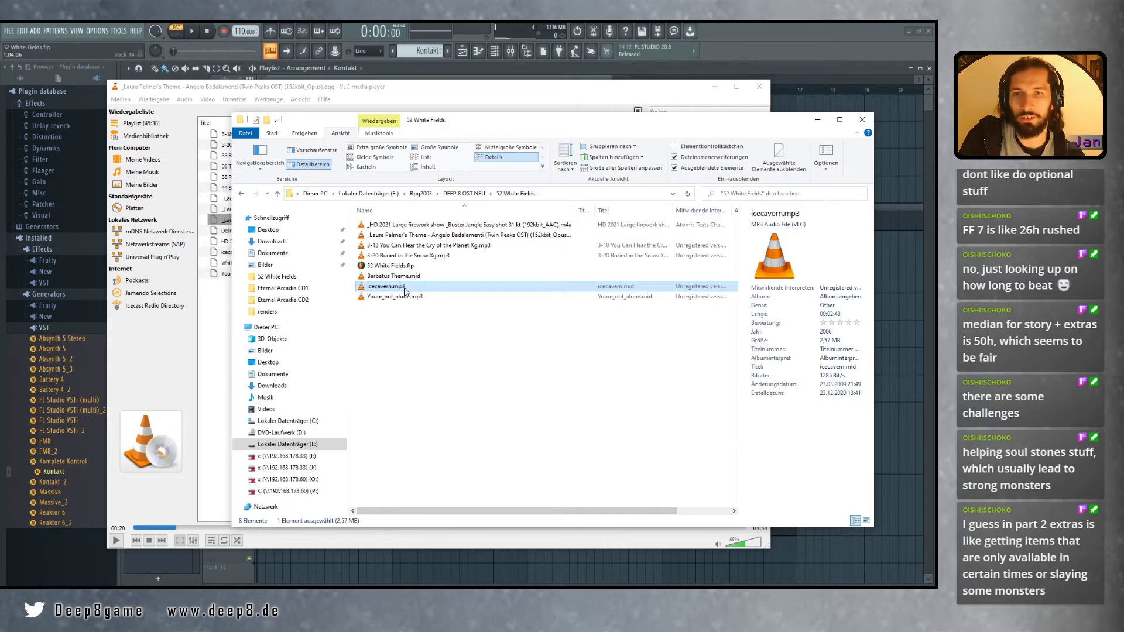
# Listen to the opening of 3-20 Buried in the Snow Xg.mp3 in VLC, pause it, and minimize the player
pyautogui.press('Up')
pyautogui.press('Up')
pyautogui.press('Up')
pyautogui.press('Up')
pyautogui.press('Down')
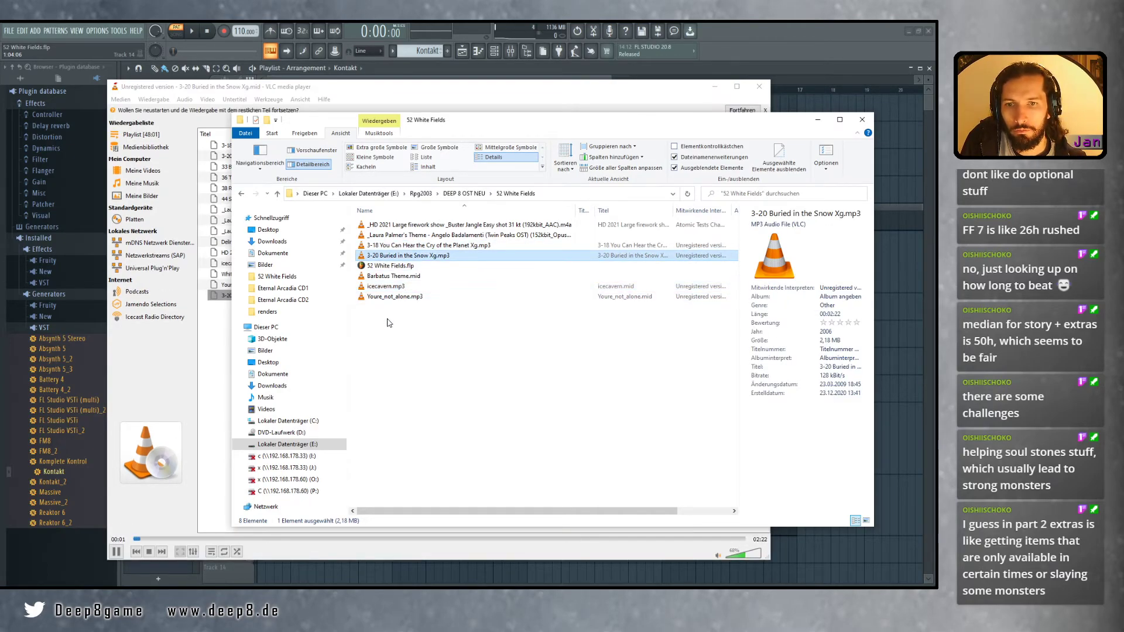
pyautogui.click(447, 373)
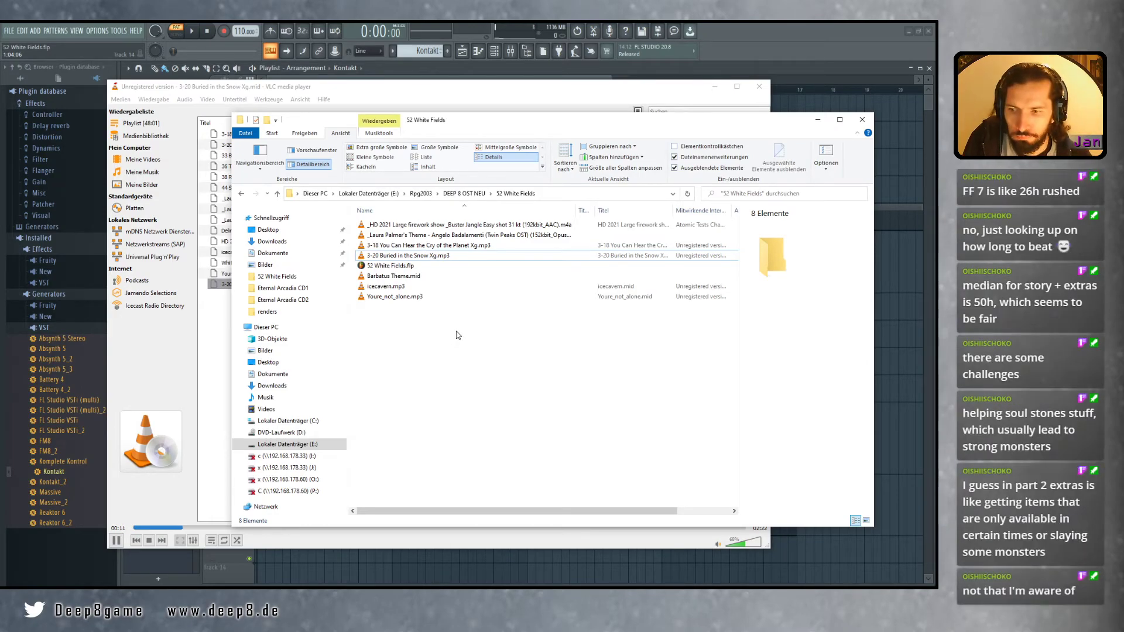
pyautogui.click(156, 360)
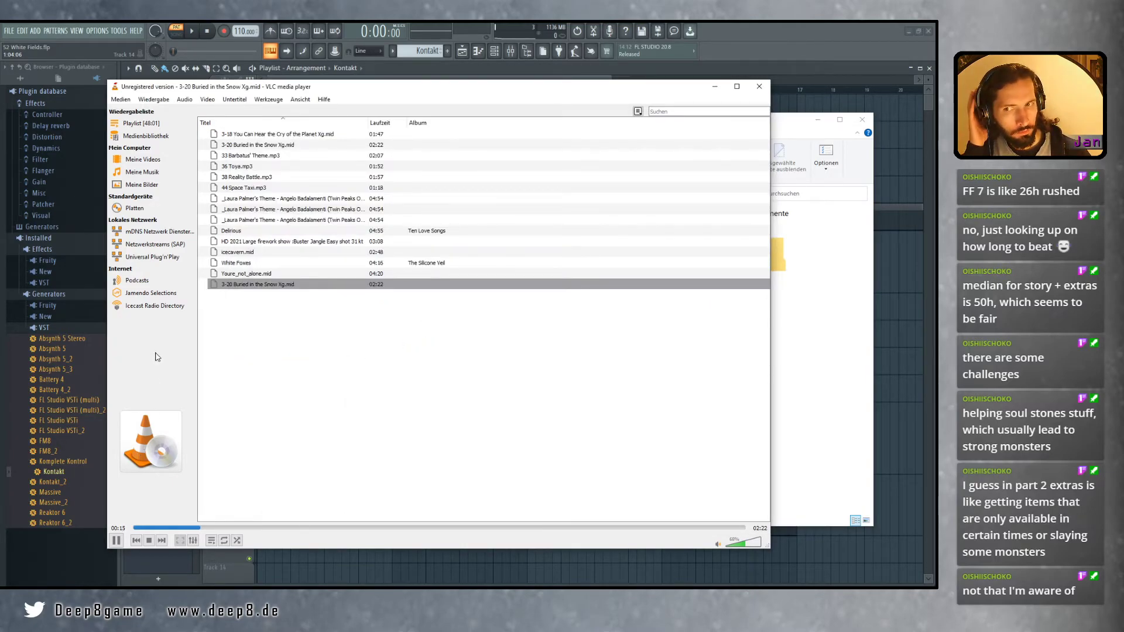
pyautogui.click(116, 541)
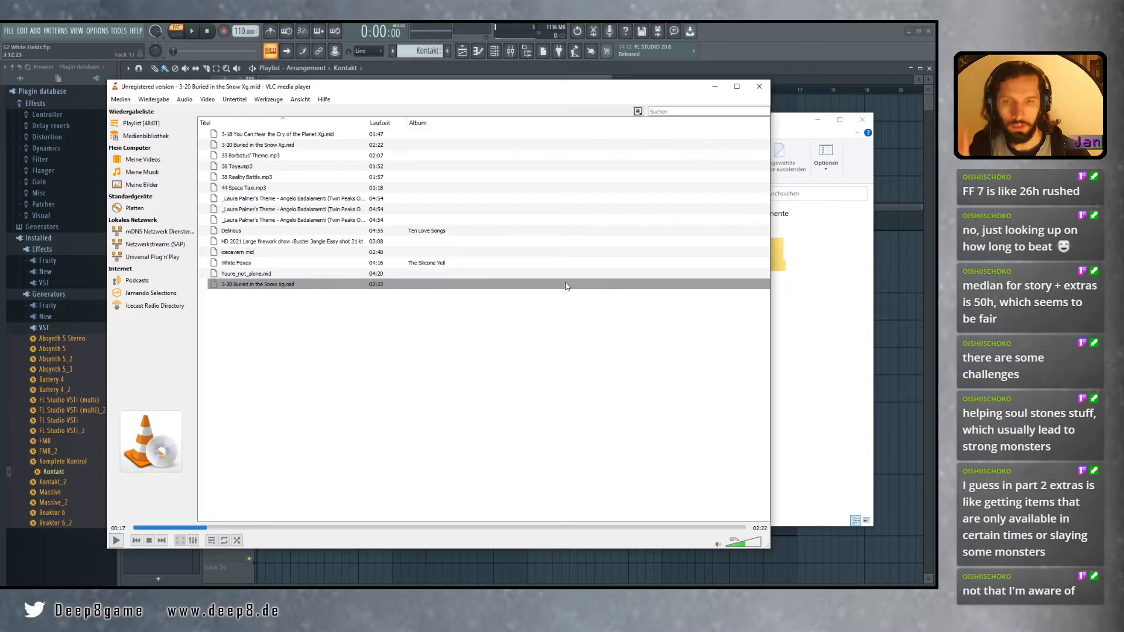
pyautogui.click(715, 86)
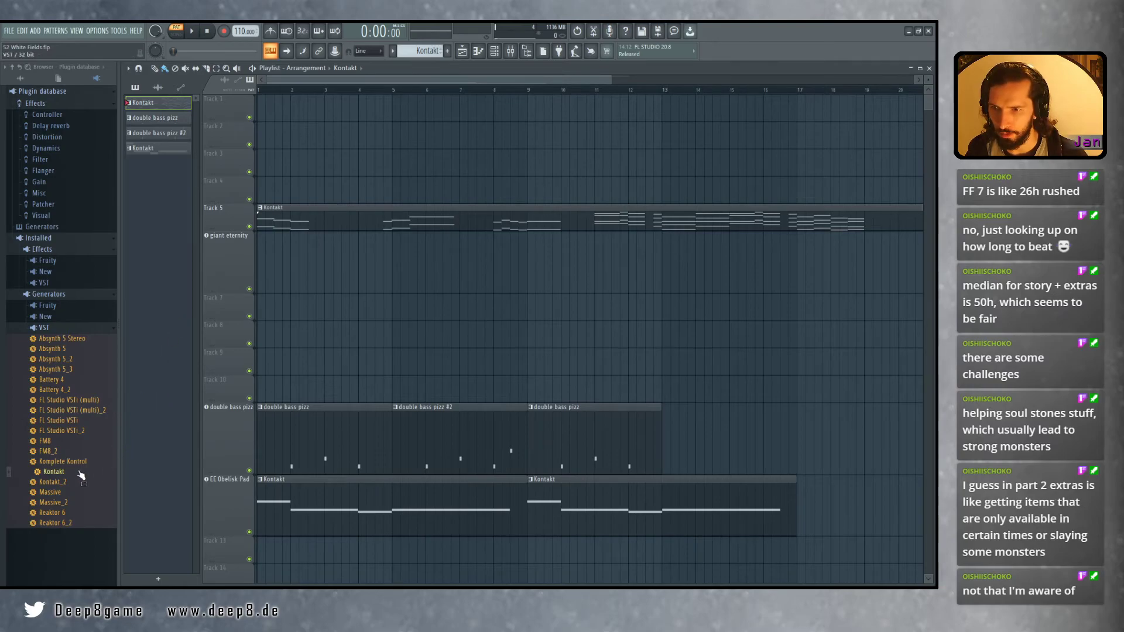
# Add a new Kontakt instrument to Track 7, make the track taller, and extend its clip to two bars
pyautogui.moveTo(57, 471); pyautogui.dragTo(237, 305)
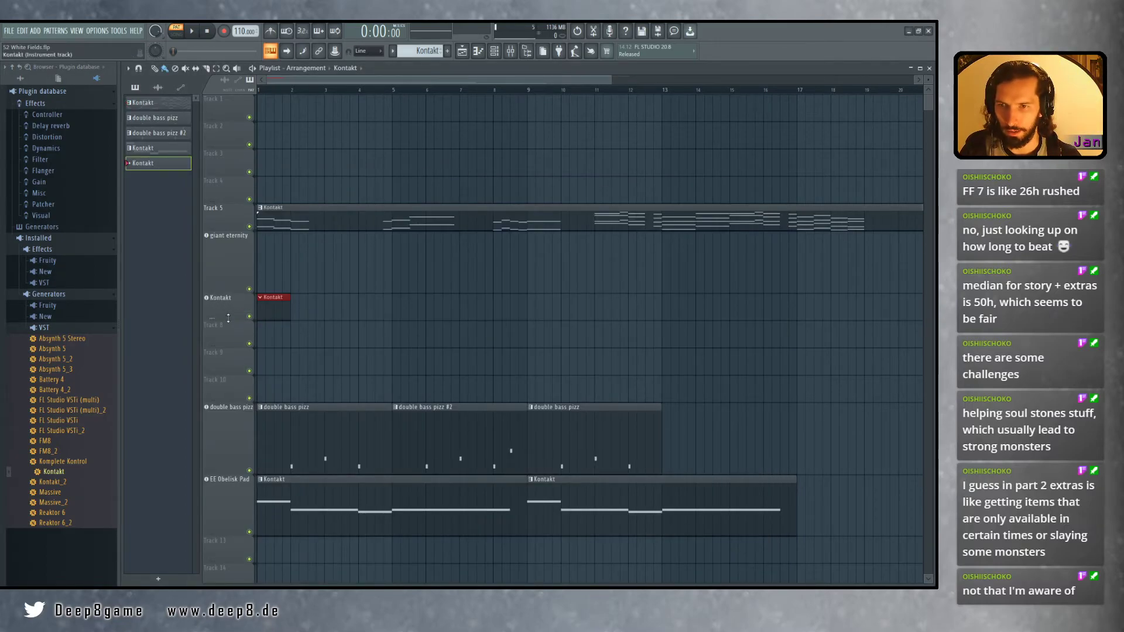
pyautogui.moveTo(232, 322); pyautogui.dragTo(232, 341)
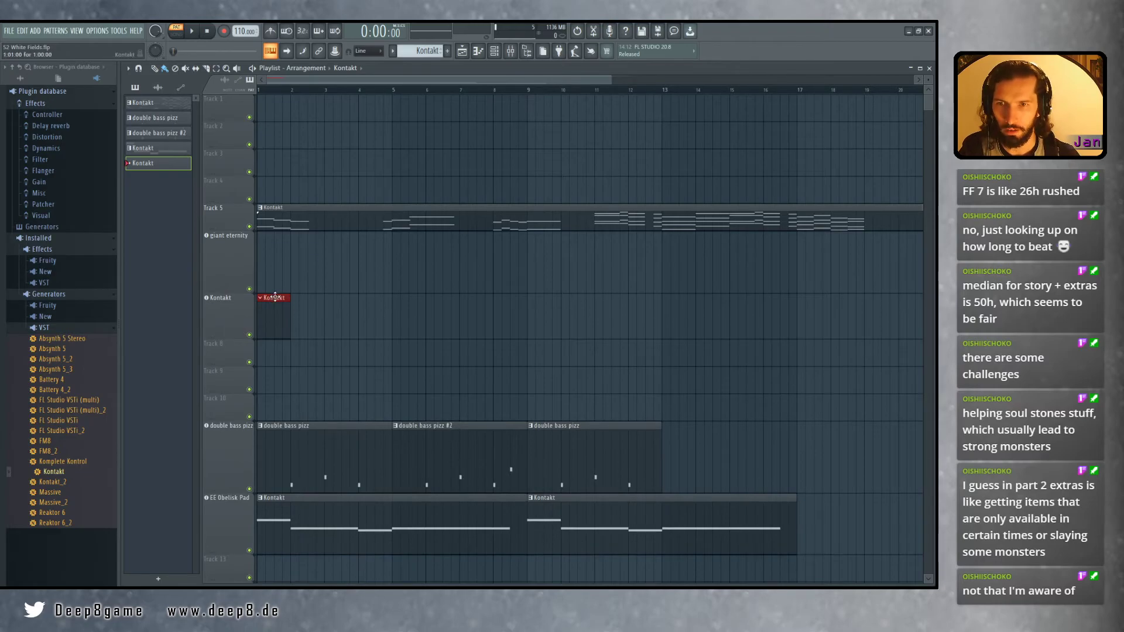
pyautogui.moveTo(291, 298); pyautogui.dragTo(326, 301)
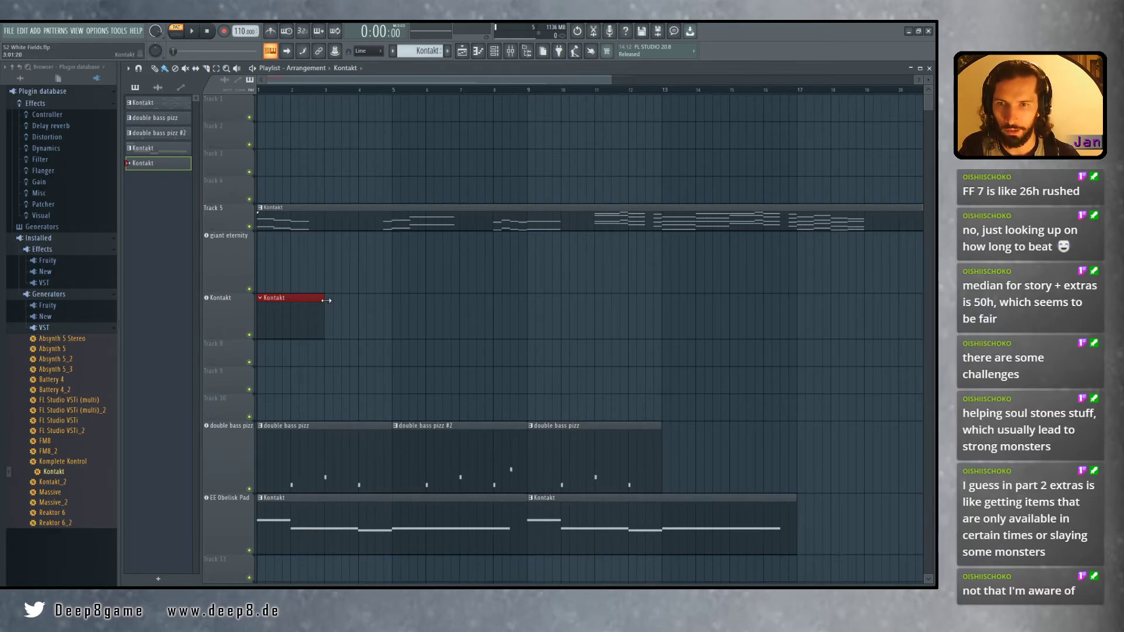
# Open the new Kontakt instrument's window, move it higher on screen, and expand the Kontakt Factory Library's instrument folders
pyautogui.doubleClick(233, 310)
pyautogui.moveTo(425, 183); pyautogui.dragTo(445, 118)
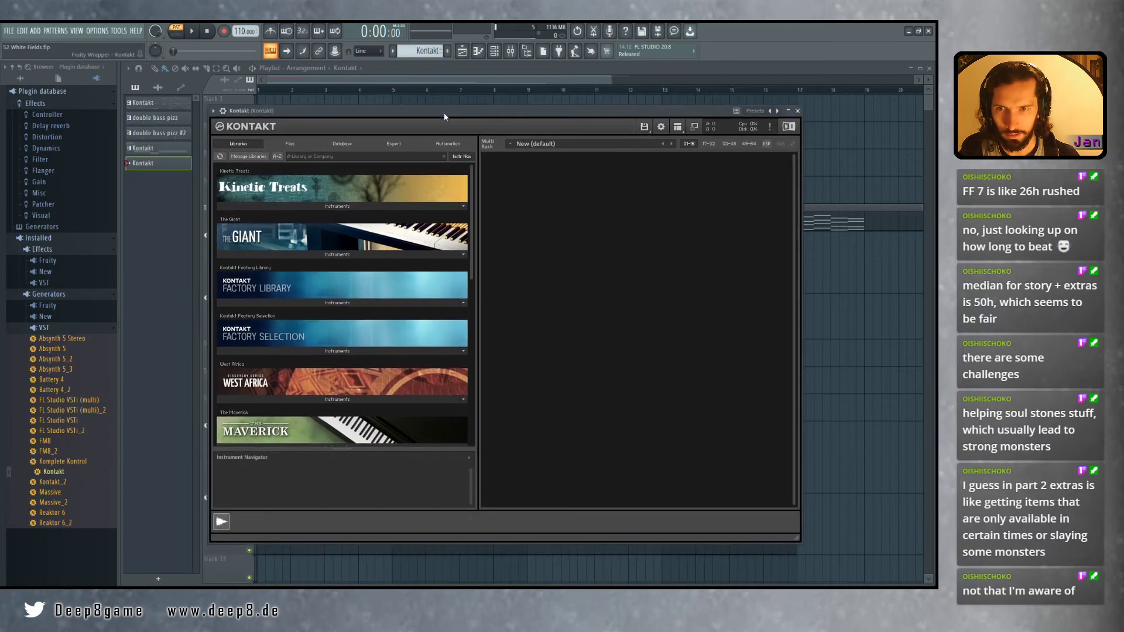
pyautogui.click(329, 302)
pyautogui.click(329, 303)
pyautogui.scroll(-1, 328, 316)
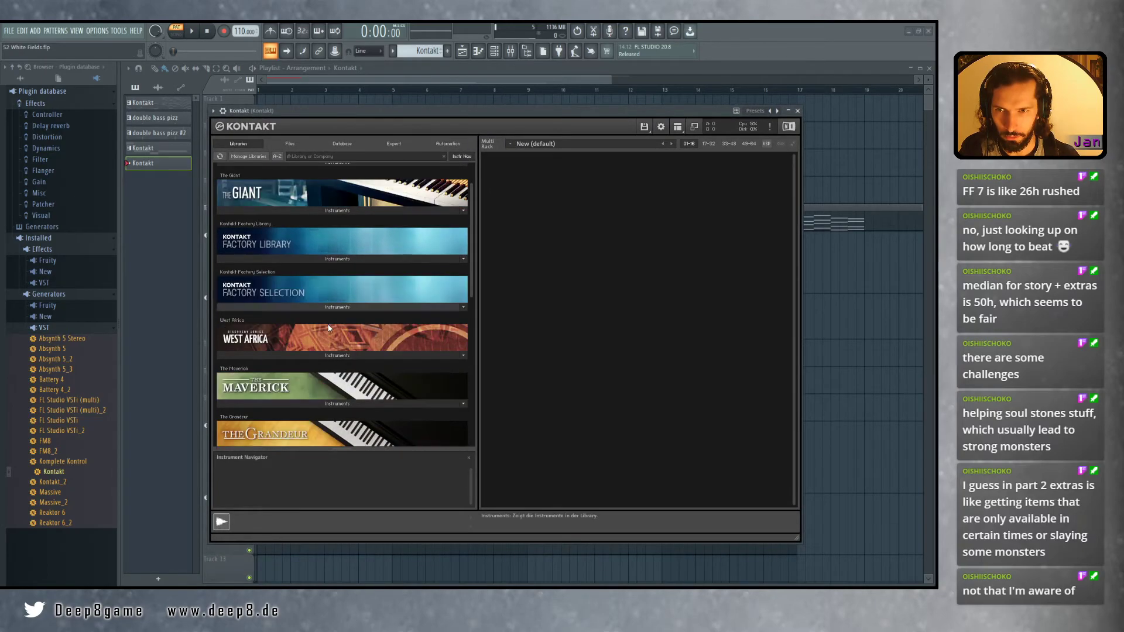
pyautogui.scroll(1, 328, 321)
pyautogui.click(325, 303)
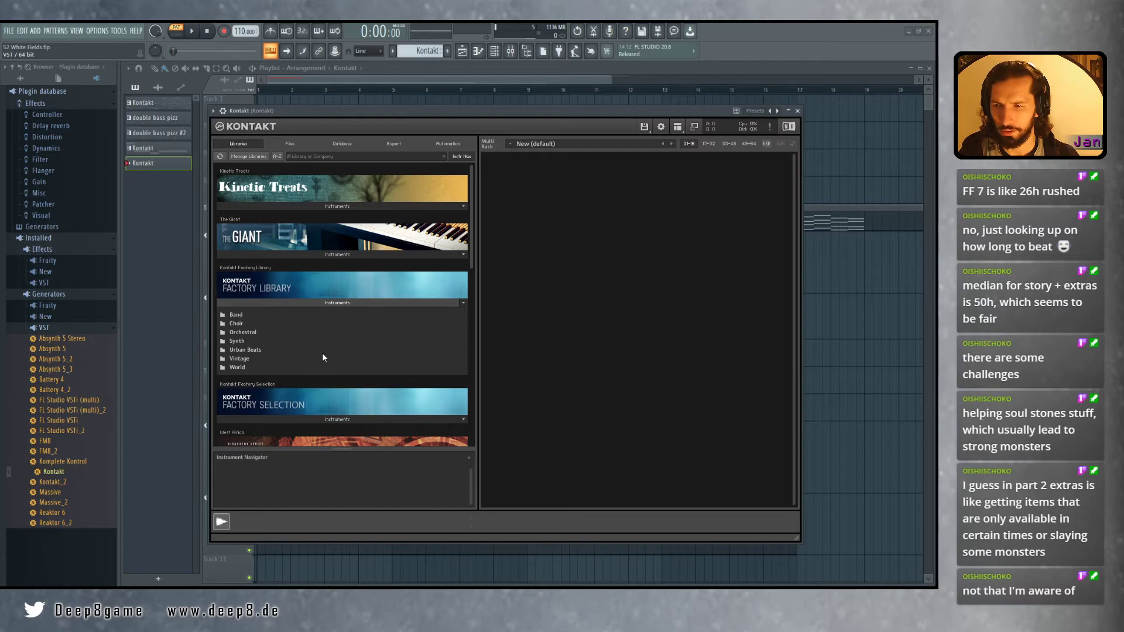
# Look through the World, Strings and Band folders of the Kontakt Factory Library for a suitable instrument
pyautogui.doubleClick(237, 368)
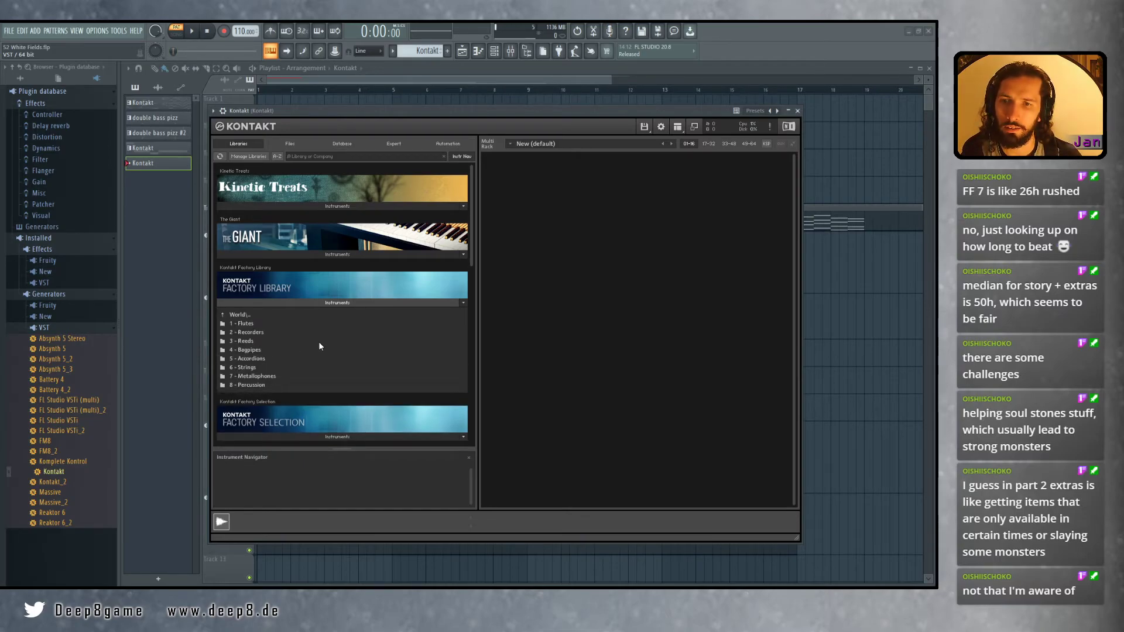
pyautogui.doubleClick(247, 368)
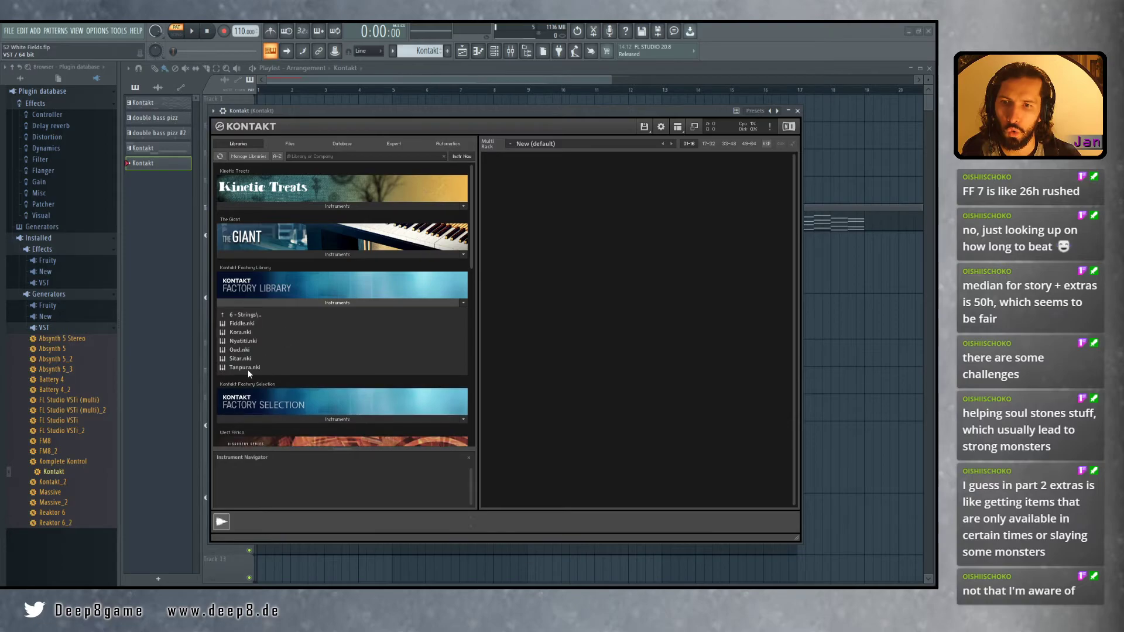
pyautogui.doubleClick(255, 314)
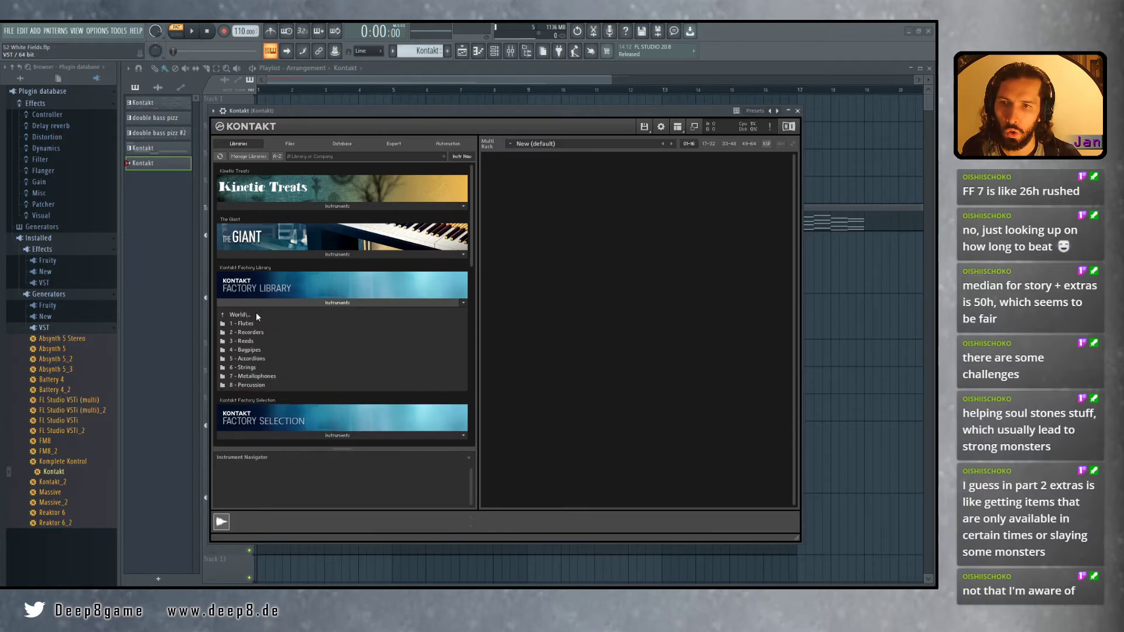
pyautogui.doubleClick(255, 314)
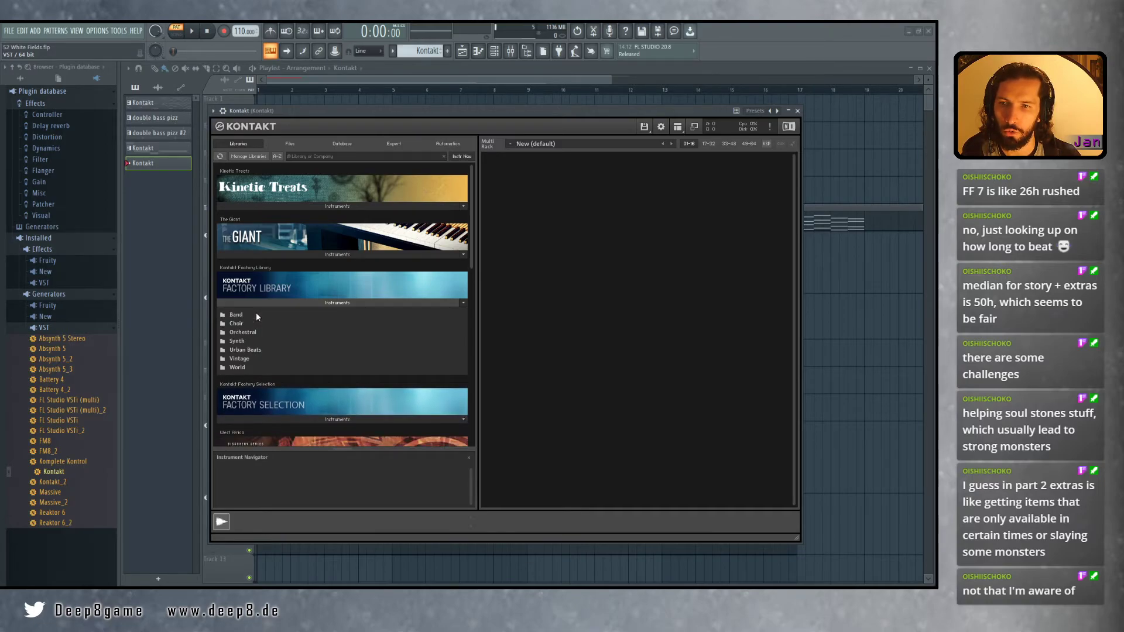
pyautogui.doubleClick(253, 315)
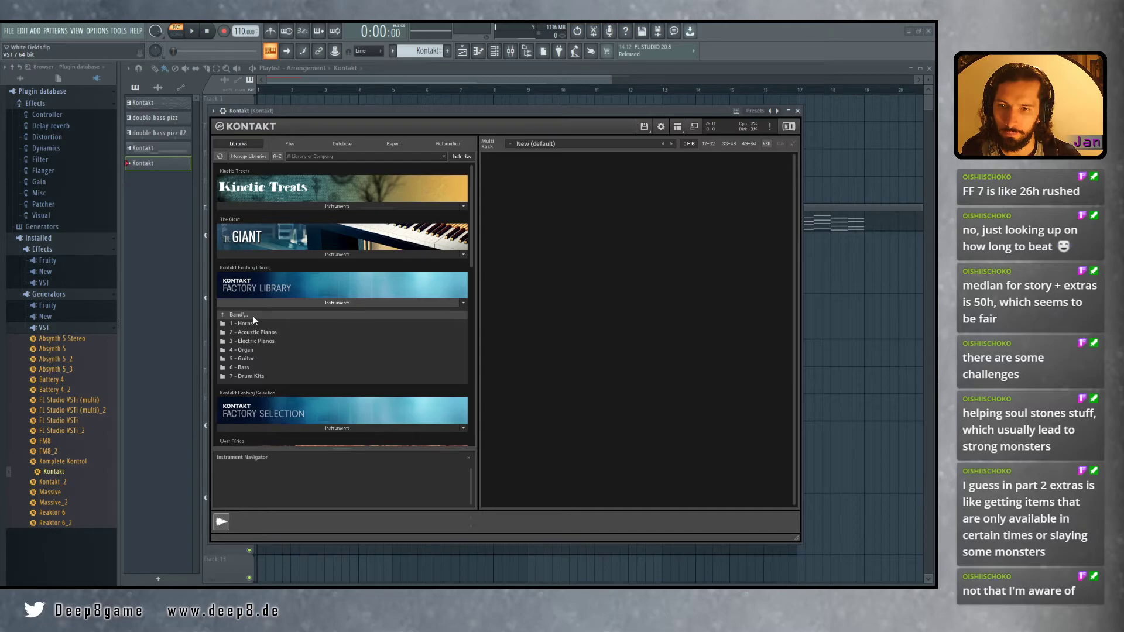
pyautogui.doubleClick(253, 315)
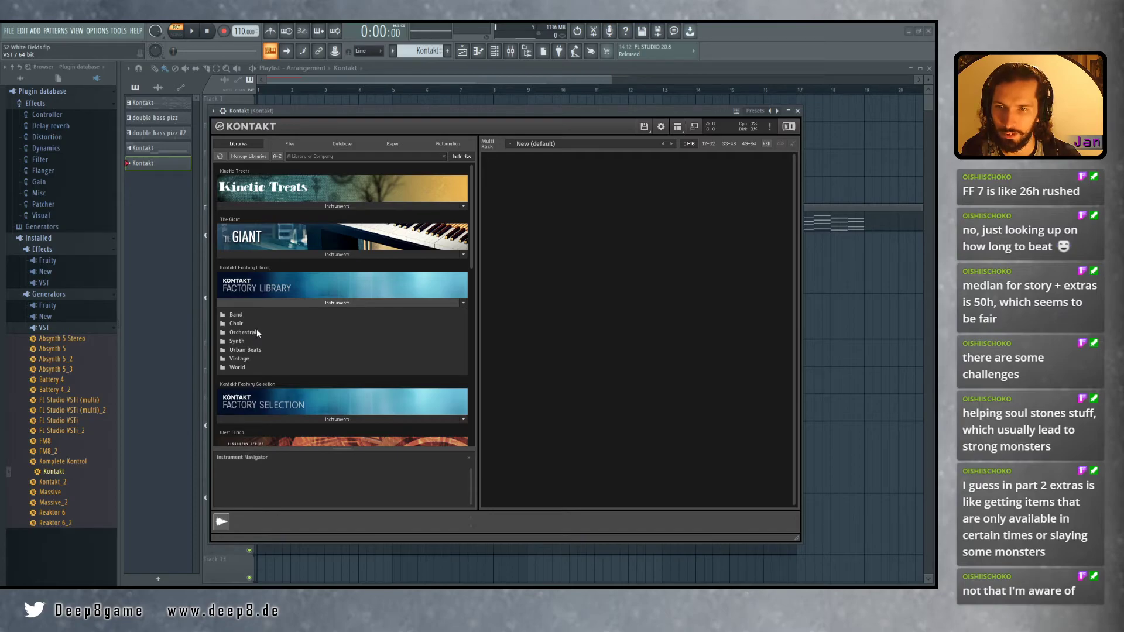
# Try Celesta.nki from the Orchestral VSL Percussion folder of the Kontakt Factory Library and remove it from the rack
pyautogui.doubleClick(256, 330)
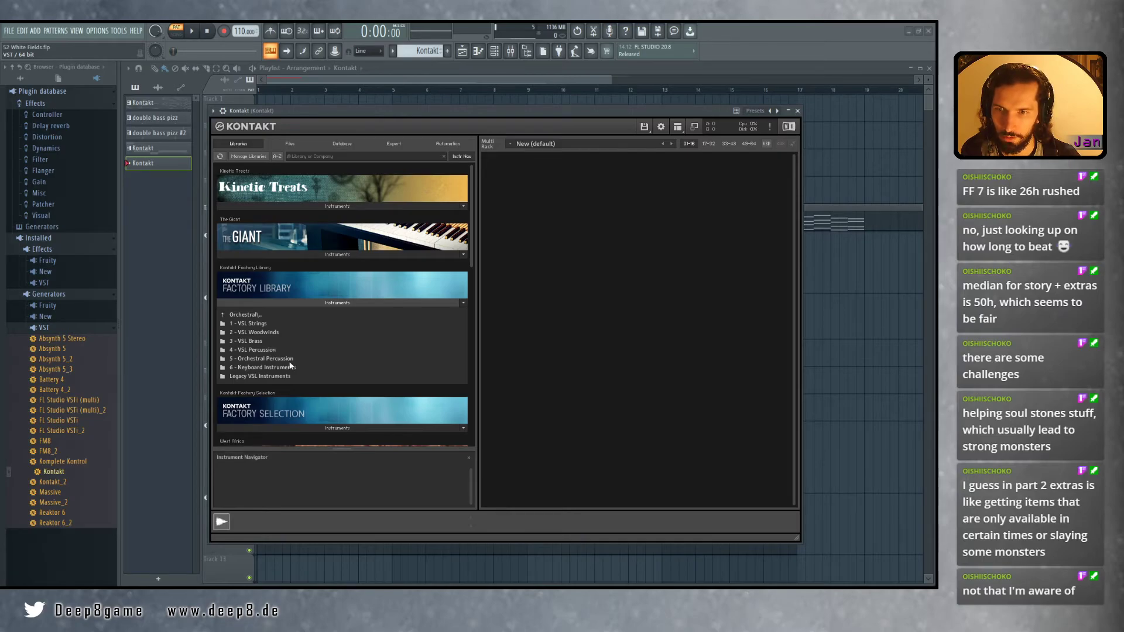
pyautogui.click(265, 349)
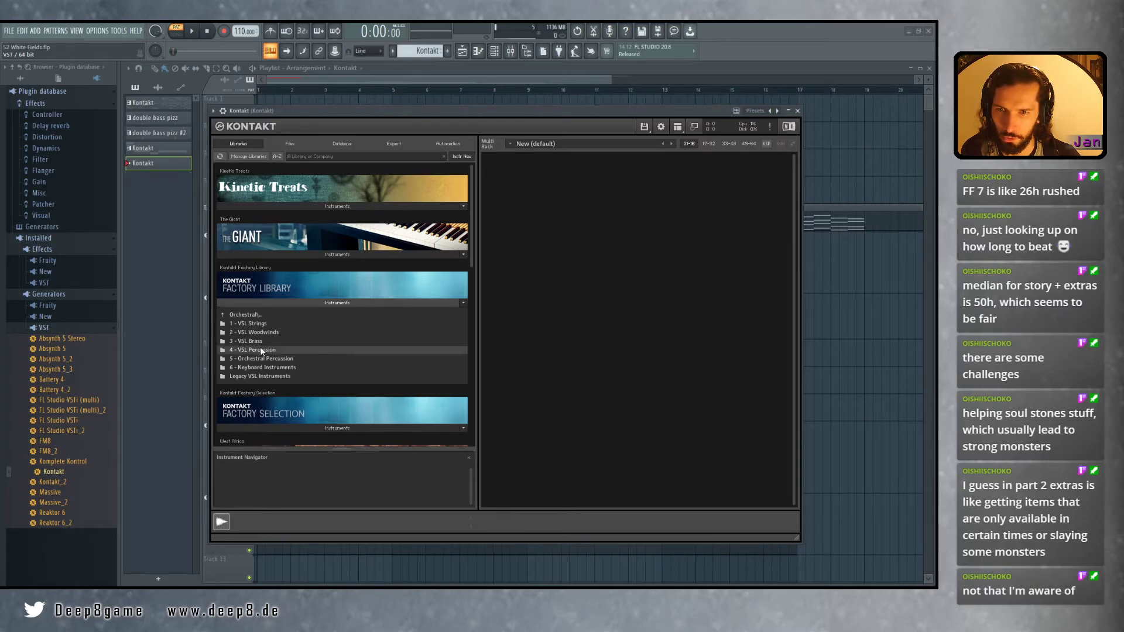
pyautogui.scroll(-1, 333, 337)
pyautogui.scroll(2, 319, 343)
pyautogui.scroll(-2, 319, 343)
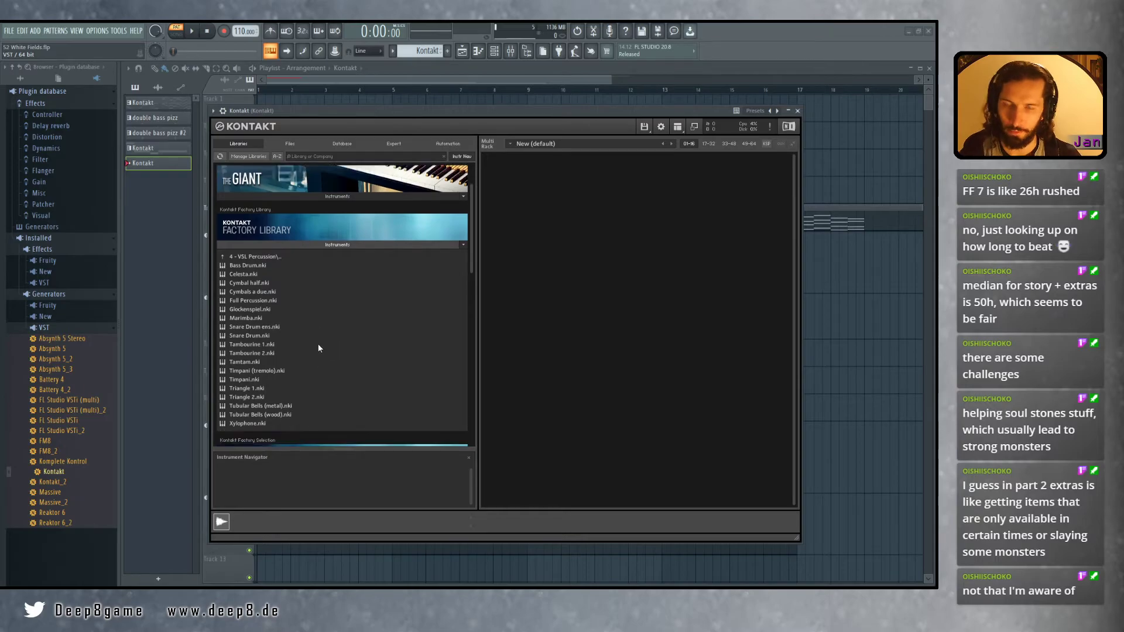
pyautogui.click(249, 261)
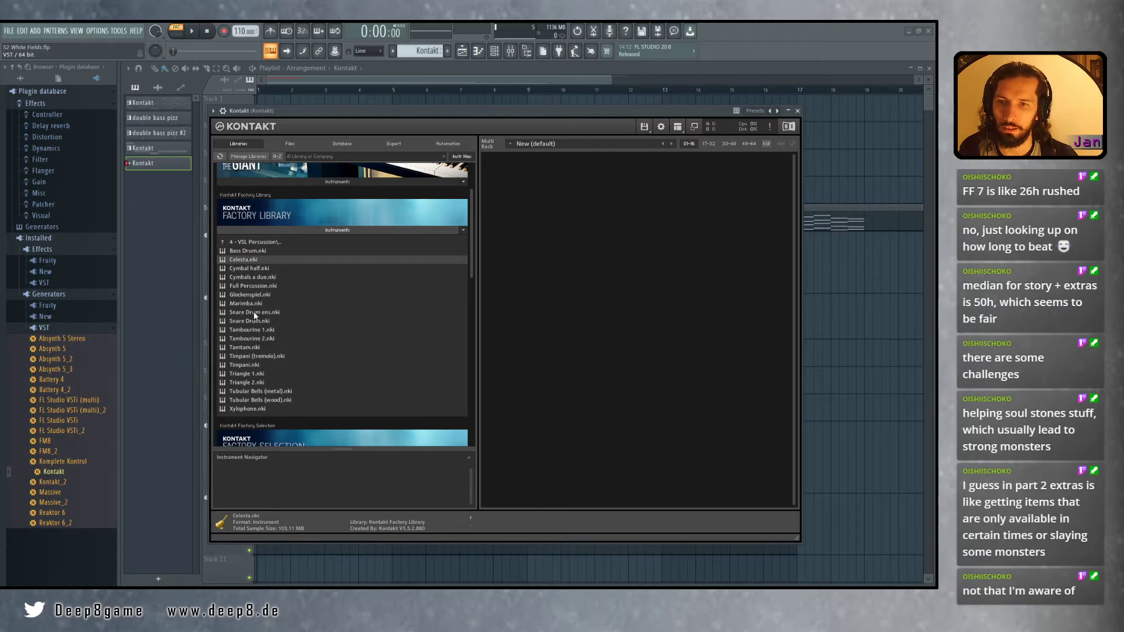
pyautogui.doubleClick(244, 259)
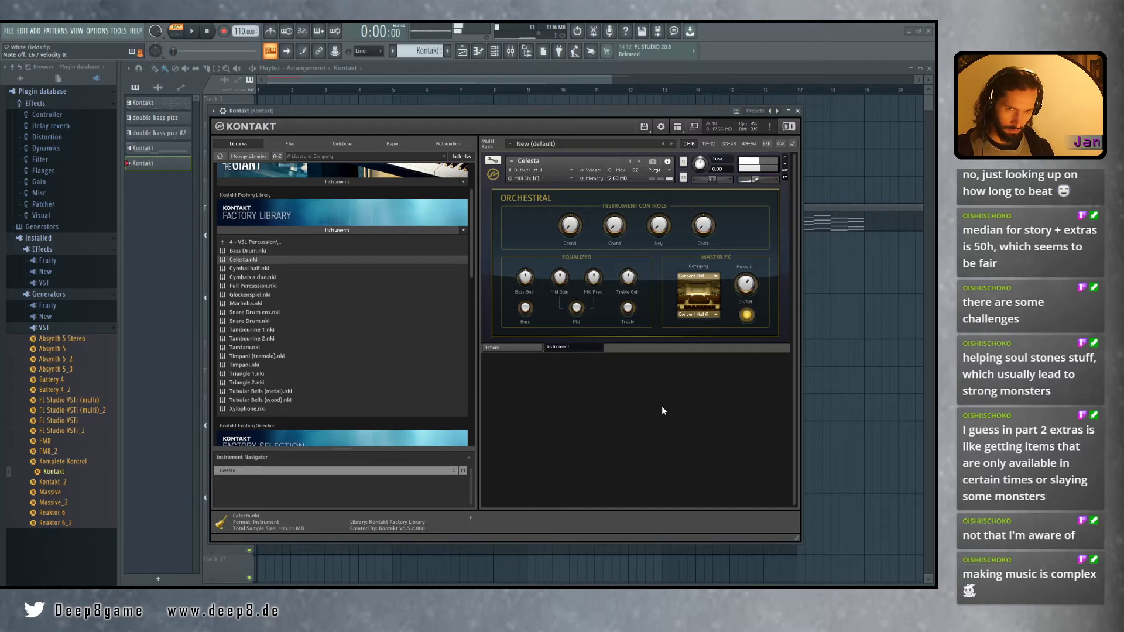
pyautogui.click(785, 157)
# Return to the Factory Library's main folders, view the Band categories, and reposition the Kontakt window
pyautogui.doubleClick(269, 243)
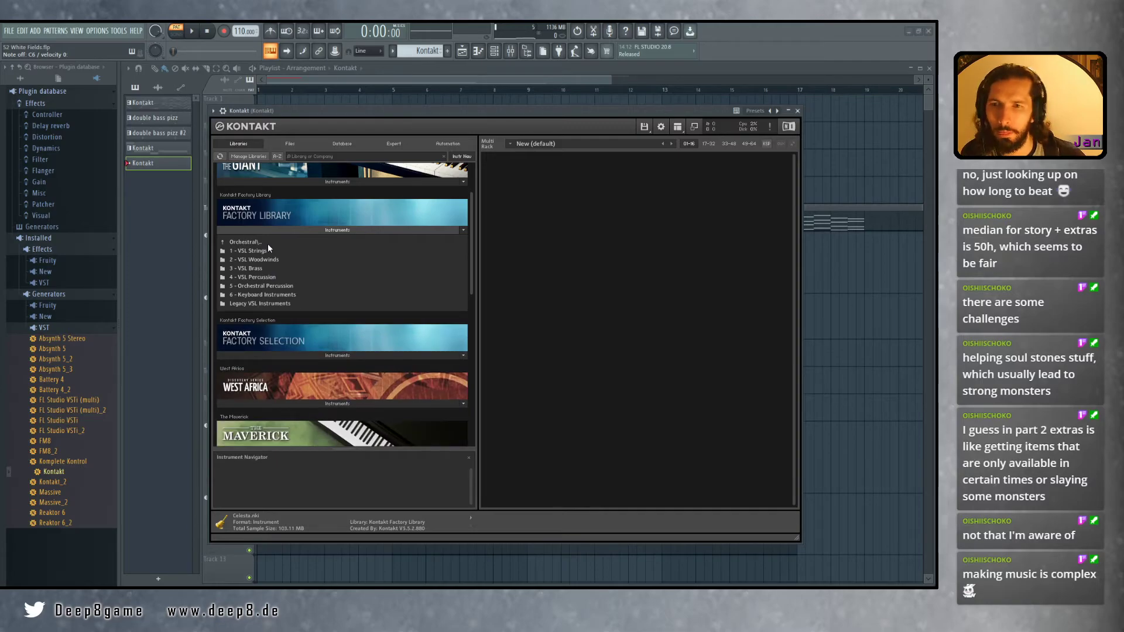
pyautogui.doubleClick(263, 243)
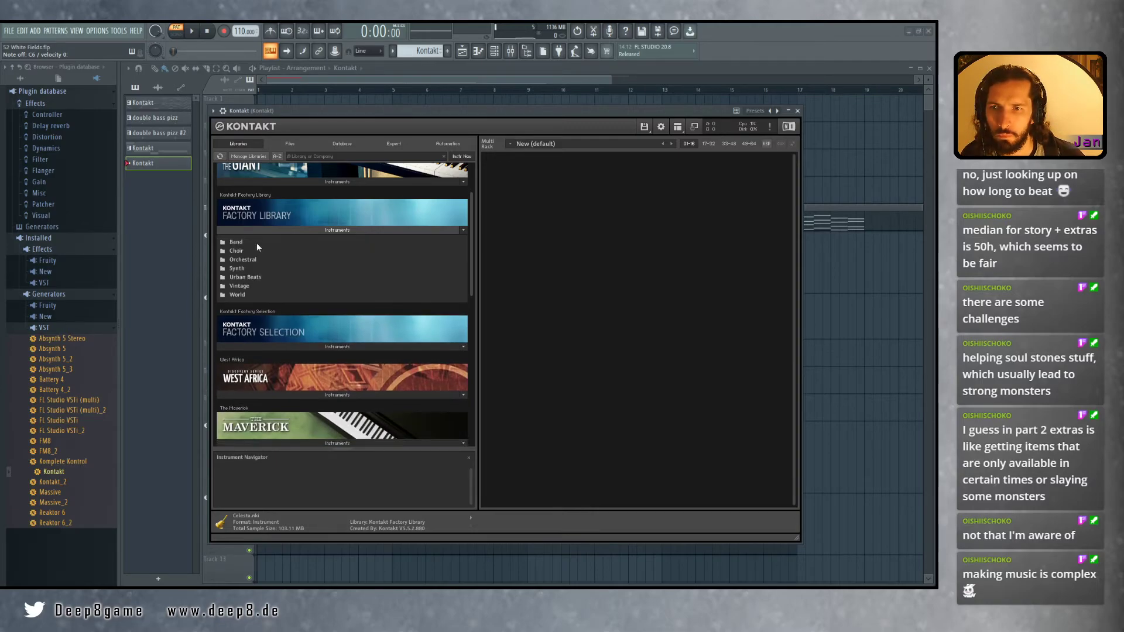
pyautogui.doubleClick(239, 243)
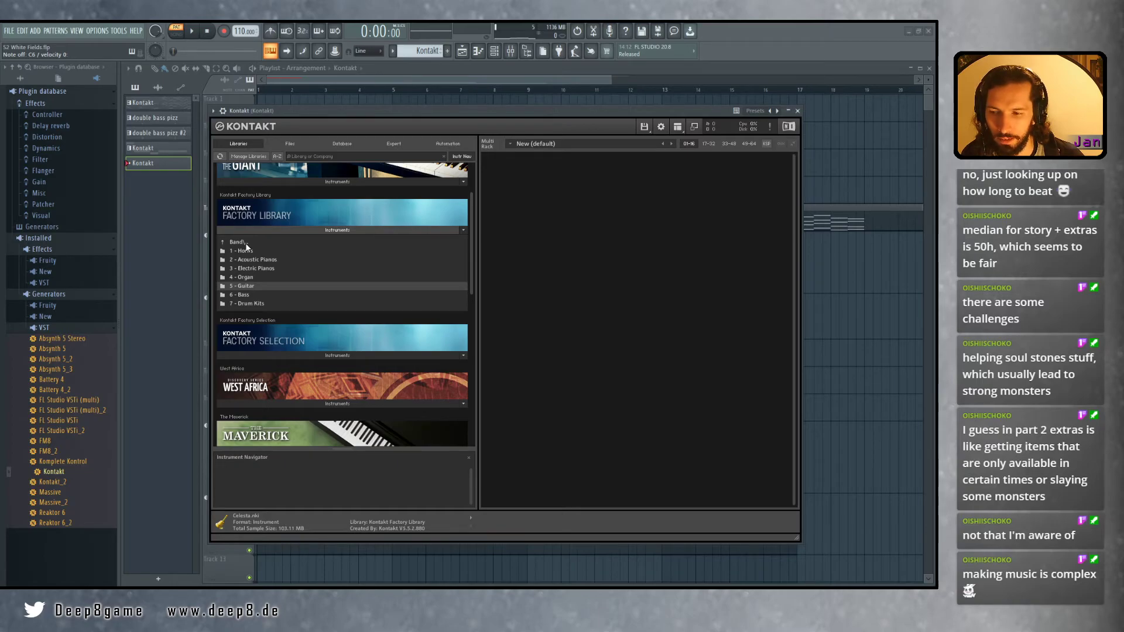
pyautogui.moveTo(359, 110); pyautogui.dragTo(425, 108)
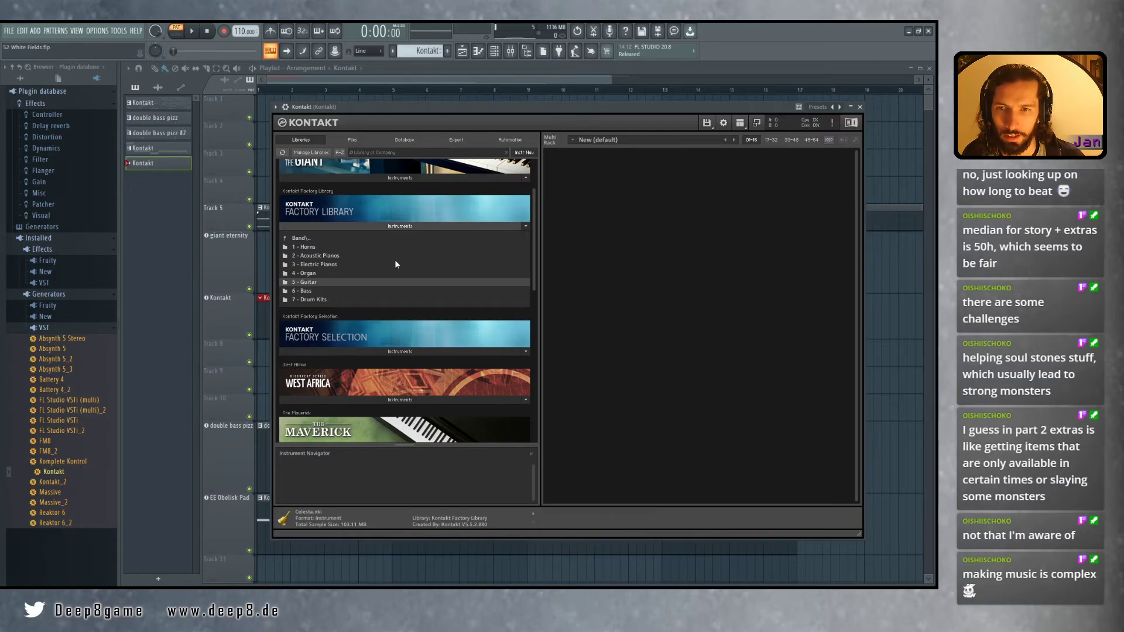
# Look through the instrument folders of Kontakt Factory Selection, including Band, for a suitable sound
pyautogui.click(388, 352)
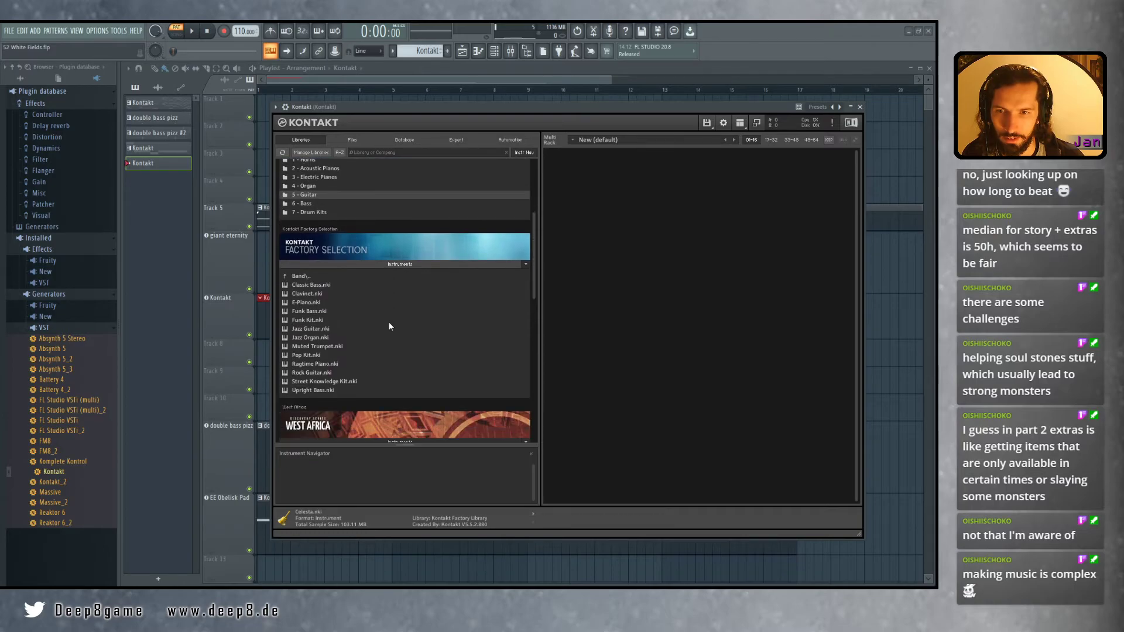
pyautogui.click(328, 278)
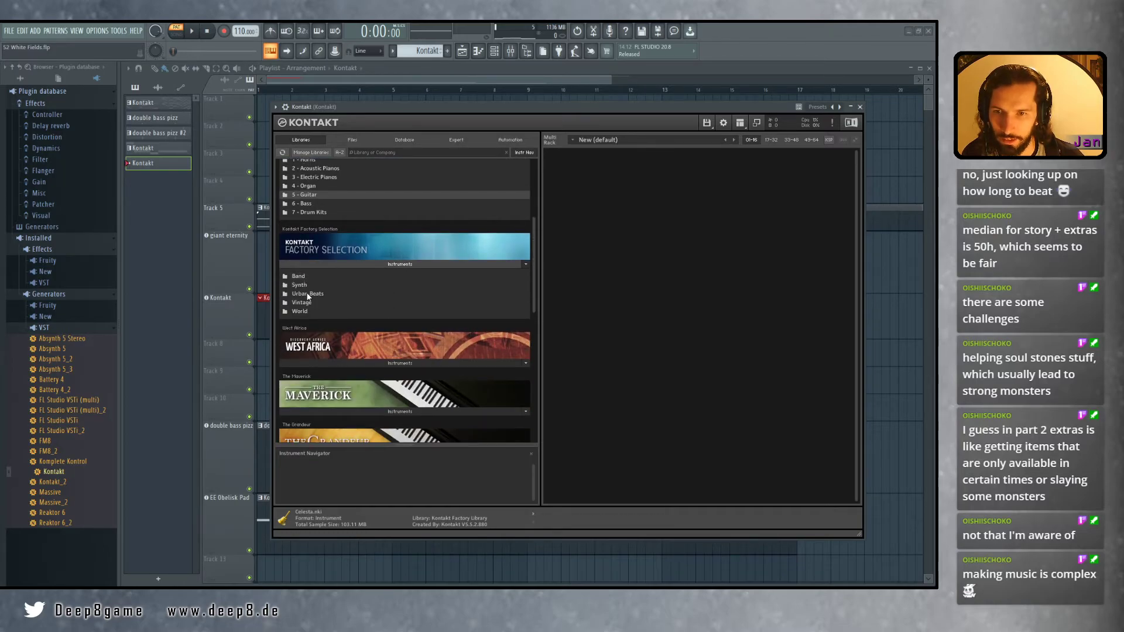
pyautogui.click(308, 277)
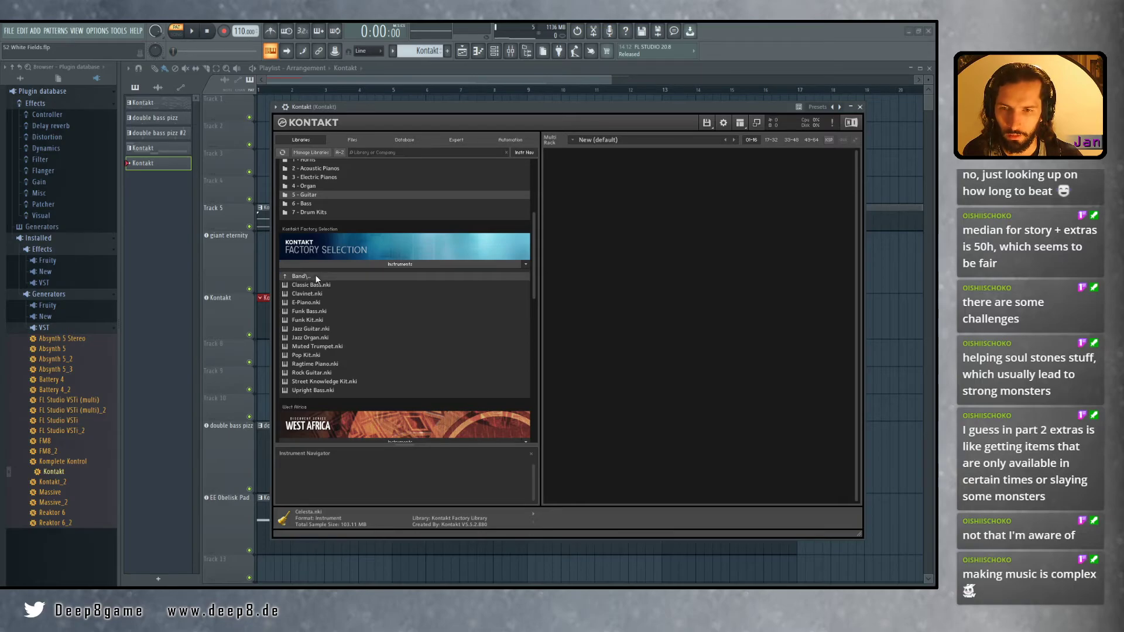
pyautogui.click(315, 276)
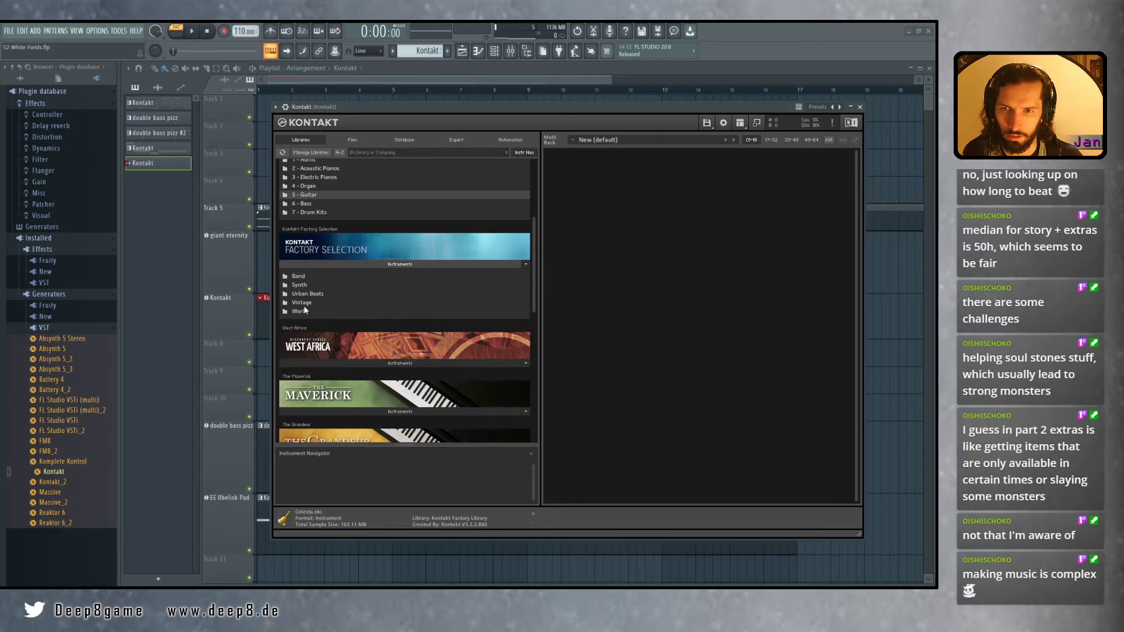
pyautogui.doubleClick(303, 310)
pyautogui.doubleClick(315, 276)
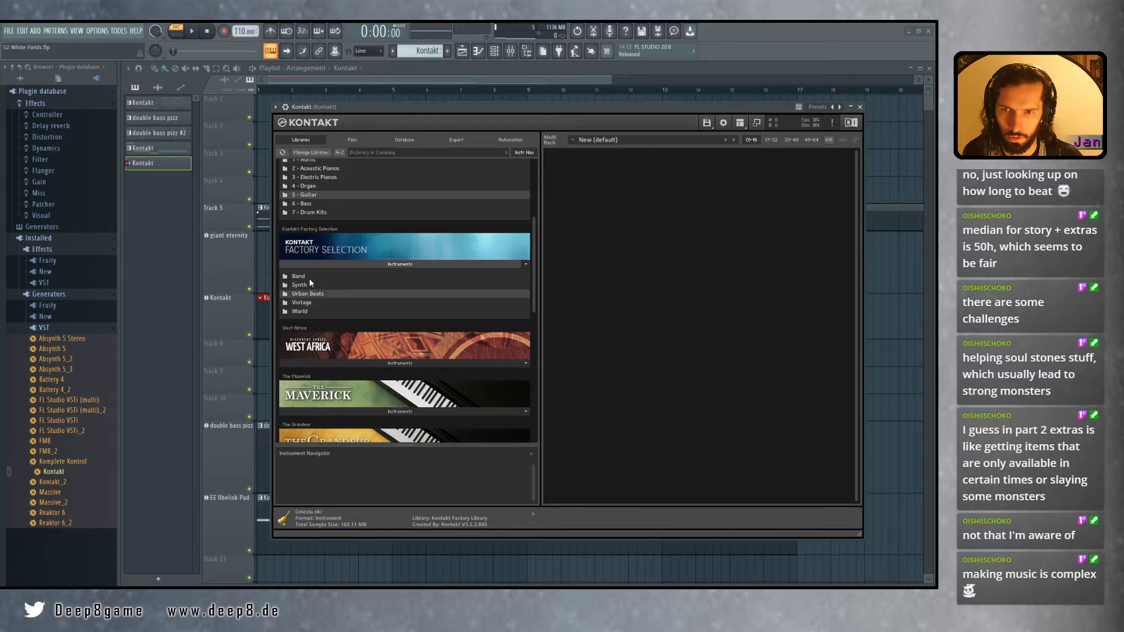
pyautogui.doubleClick(310, 279)
pyautogui.doubleClick(309, 279)
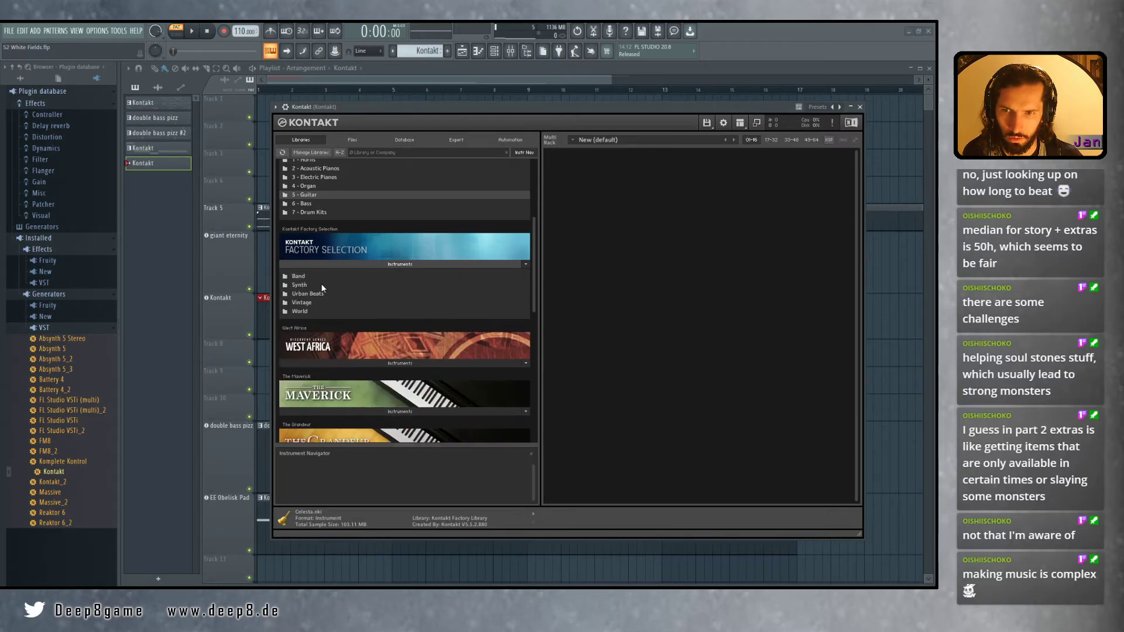
# Try Arp - Creamy Drops.nki from the Synth folder of Kontakt Factory Selection and remove it from the rack
pyautogui.doubleClick(324, 285)
pyautogui.scroll(-1, 335, 297)
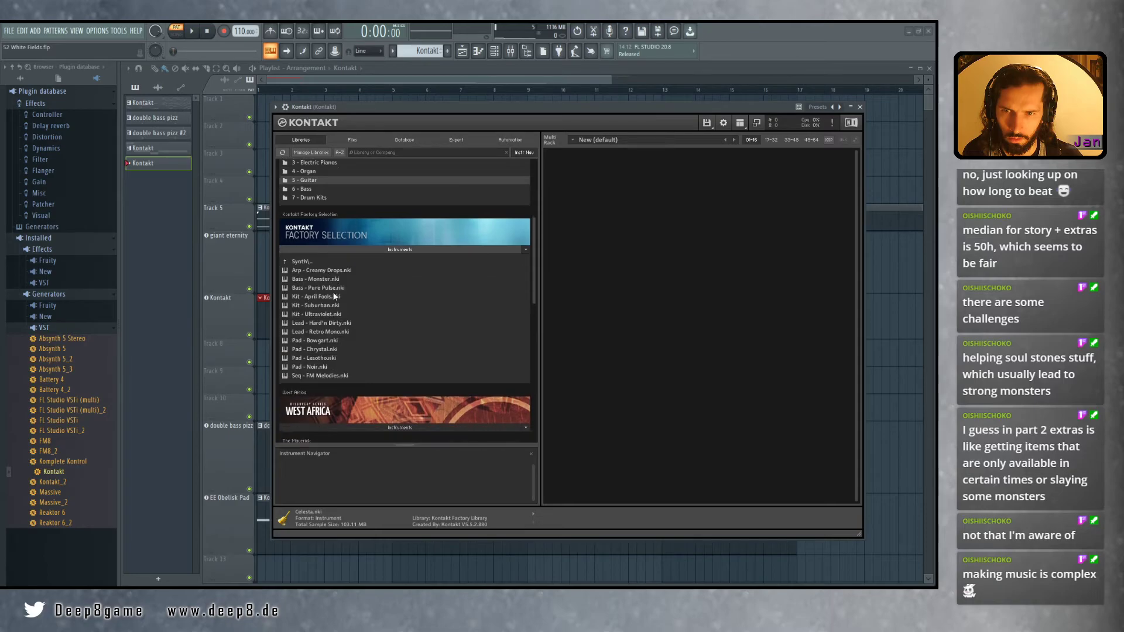
pyautogui.scroll(-1, 335, 296)
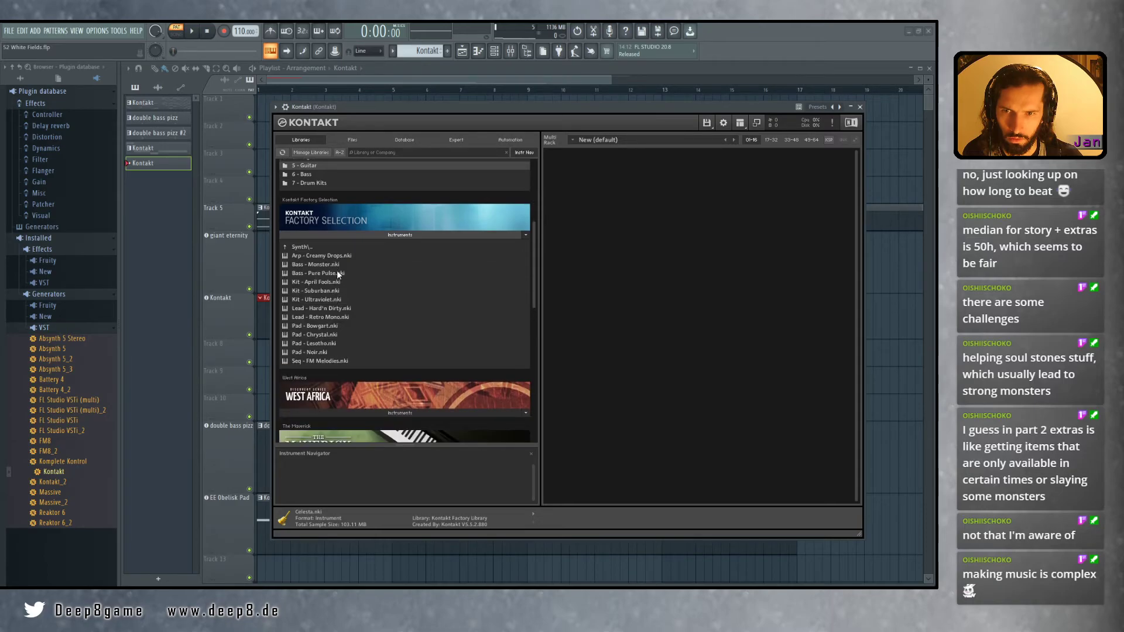
pyautogui.doubleClick(328, 254)
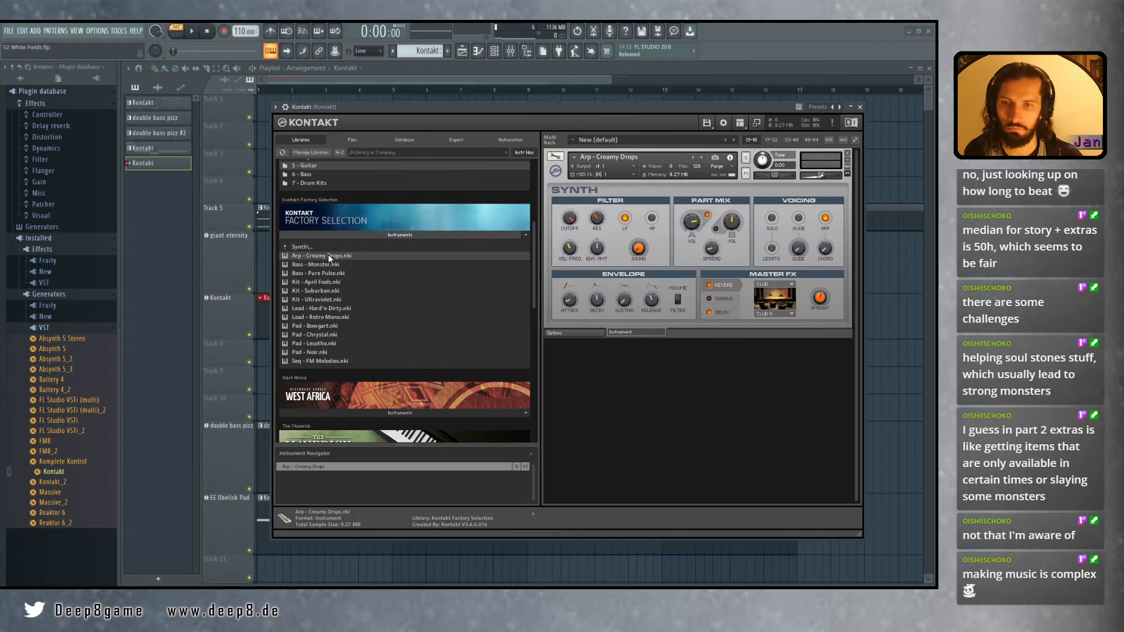
pyautogui.click(848, 155)
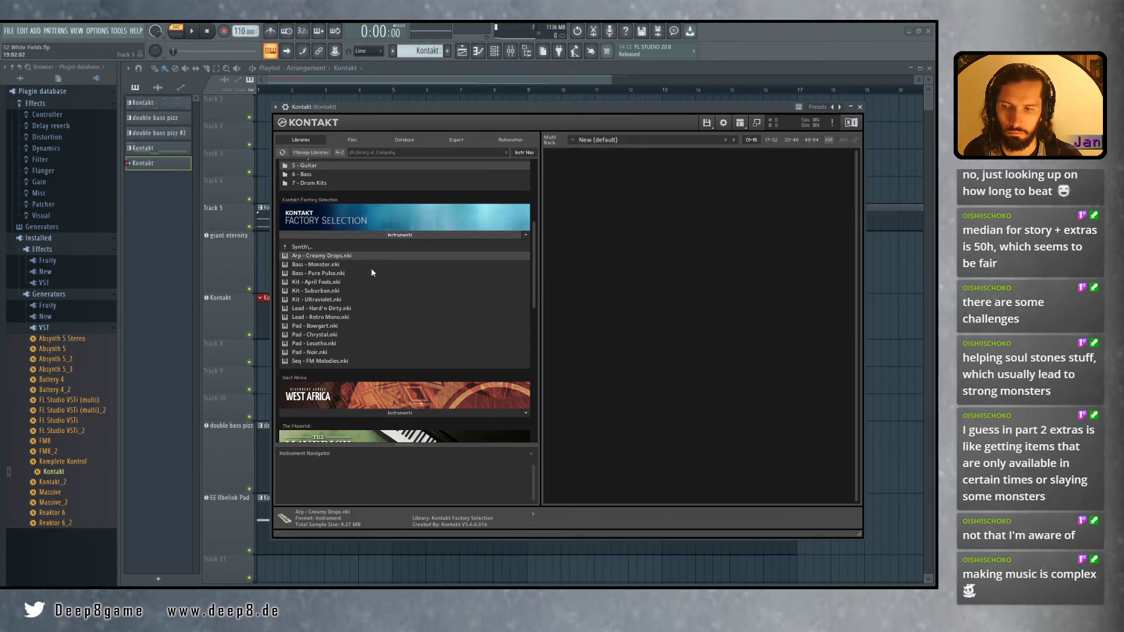
# Return to the main folders of Kontakt Factory Selection and Factory Library and look through their categories, including Band in the Factory Library
pyautogui.click(315, 245)
pyautogui.scroll(1, 328, 275)
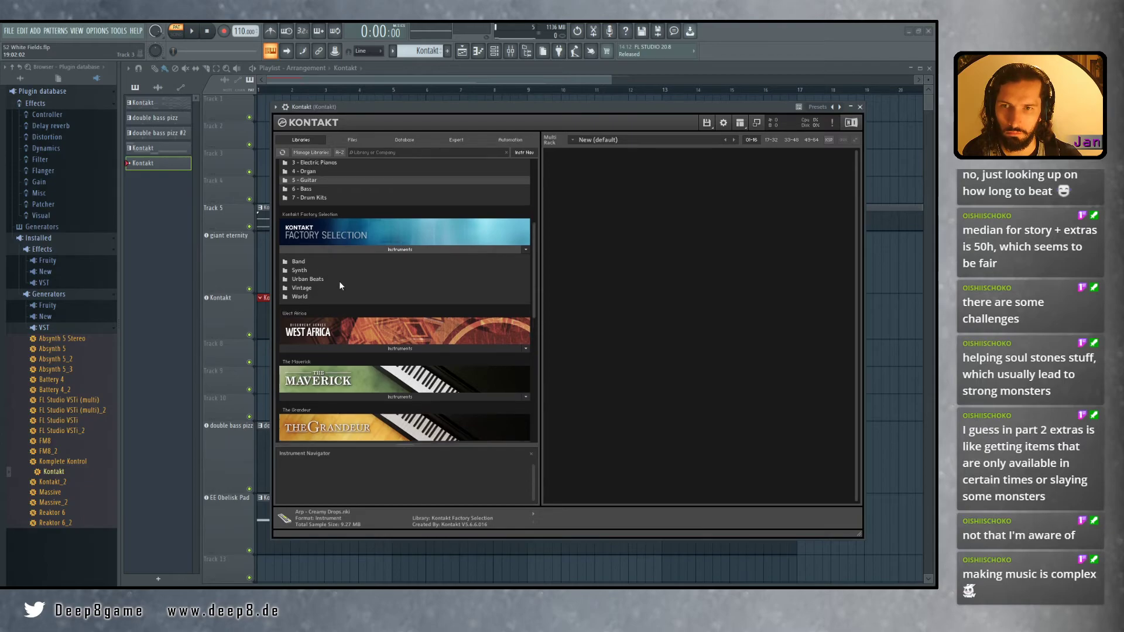
pyautogui.scroll(2, 339, 285)
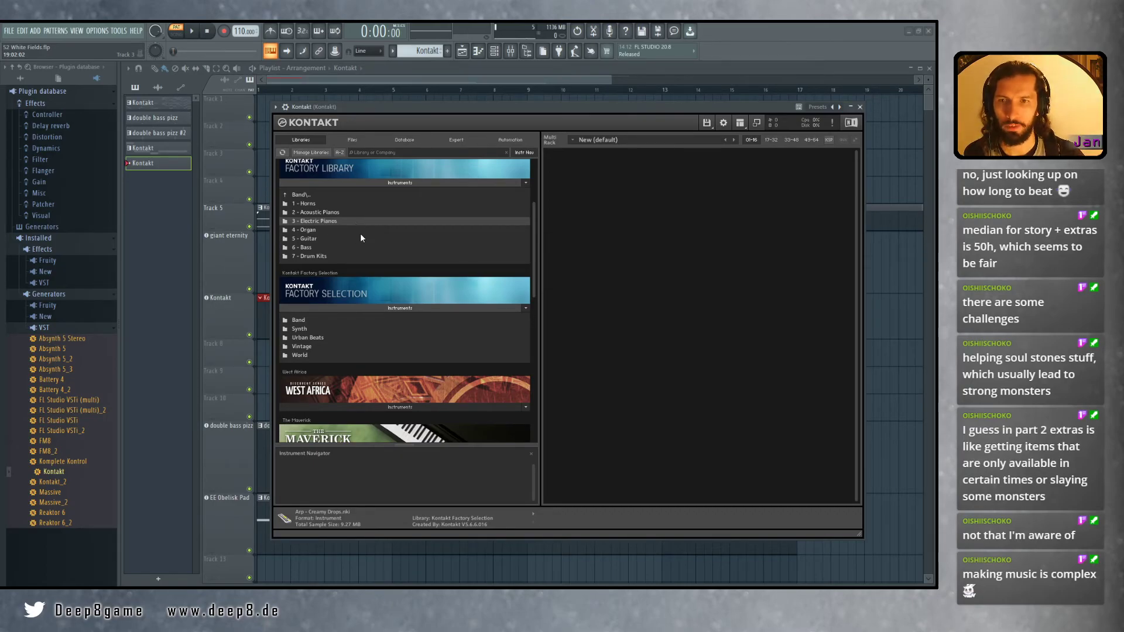
pyautogui.click(328, 230)
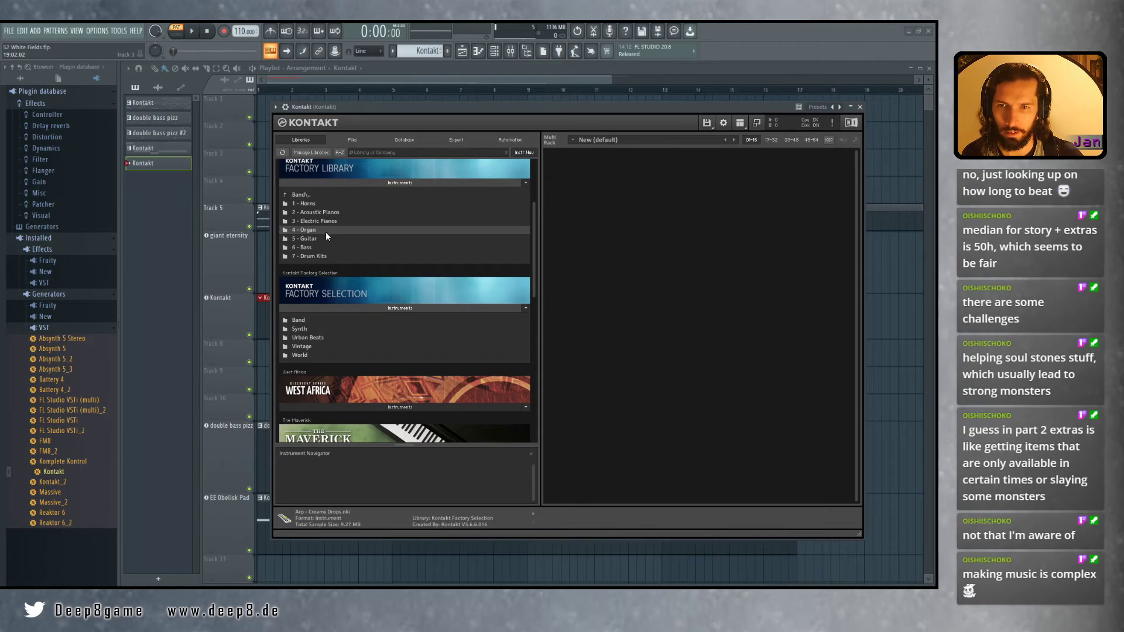
pyautogui.scroll(3, 326, 235)
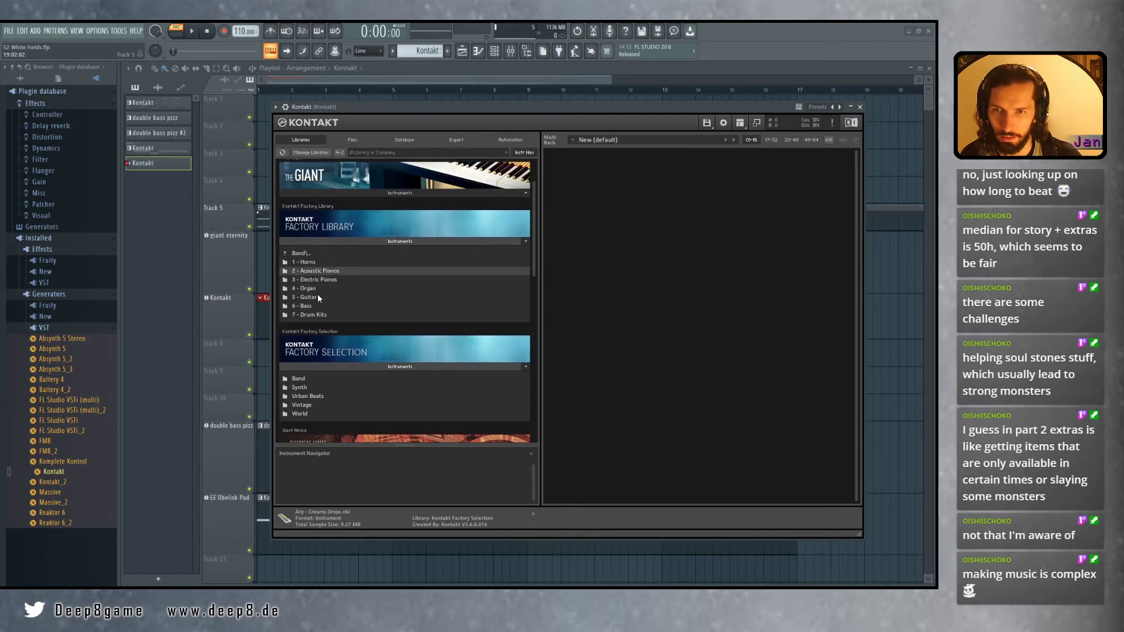
pyautogui.click(321, 253)
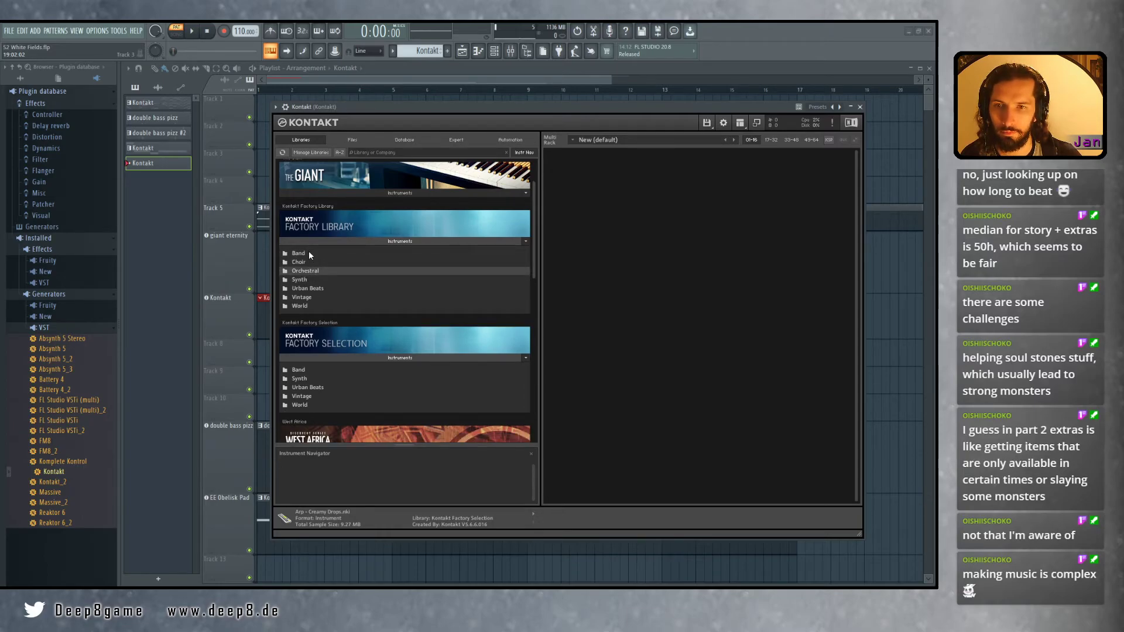
pyautogui.click(308, 252)
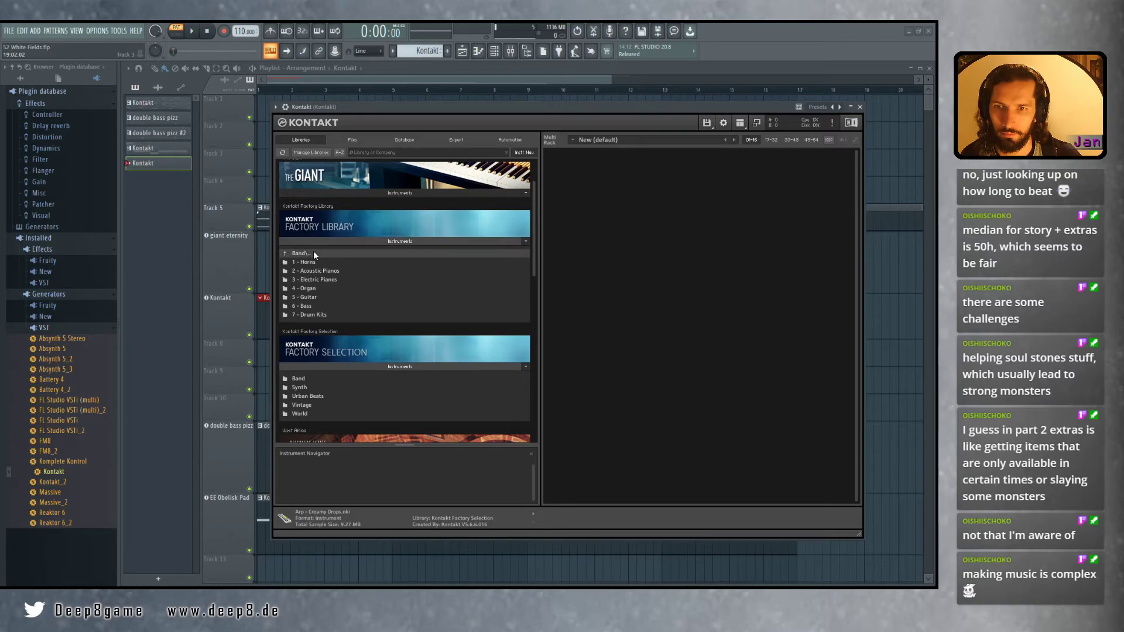
pyautogui.click(314, 252)
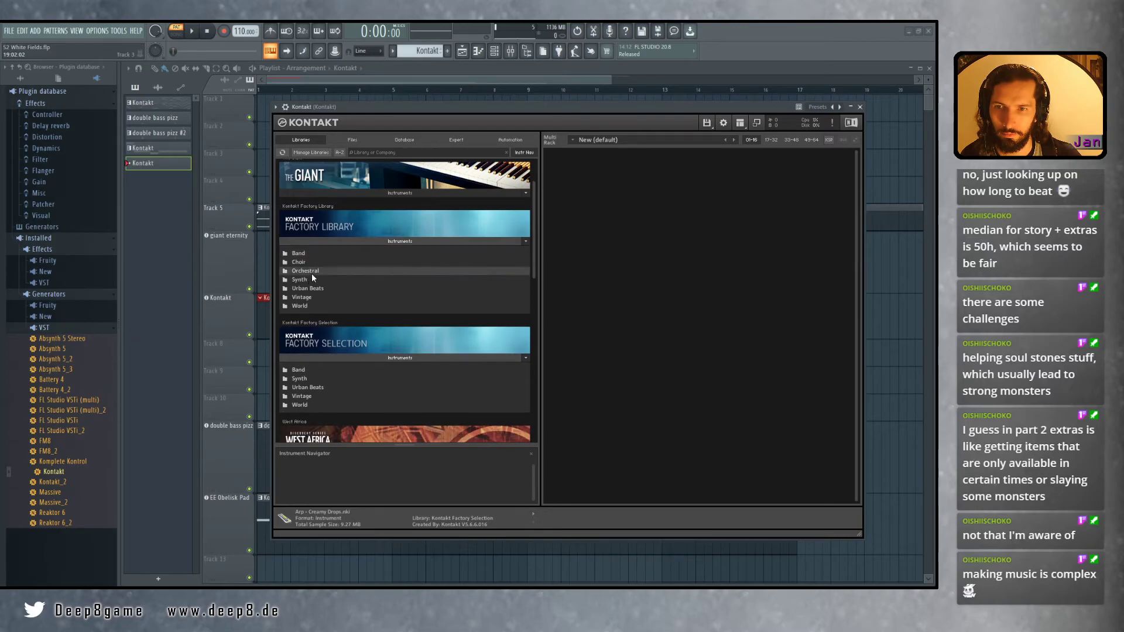
pyautogui.scroll(2, 312, 272)
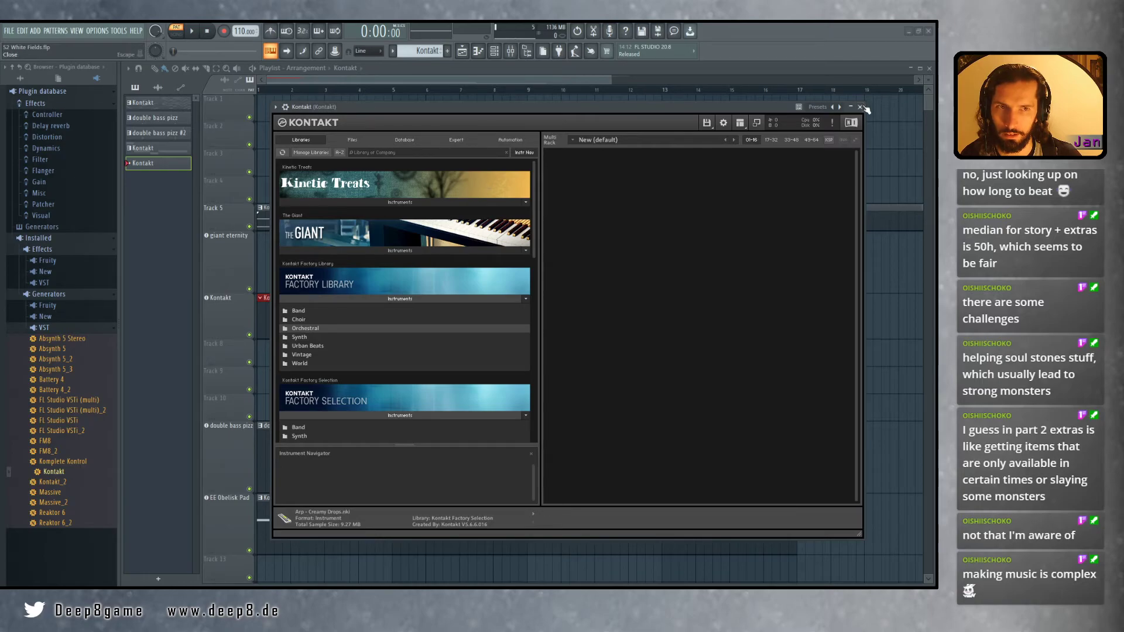
pyautogui.scroll(-3, 375, 345)
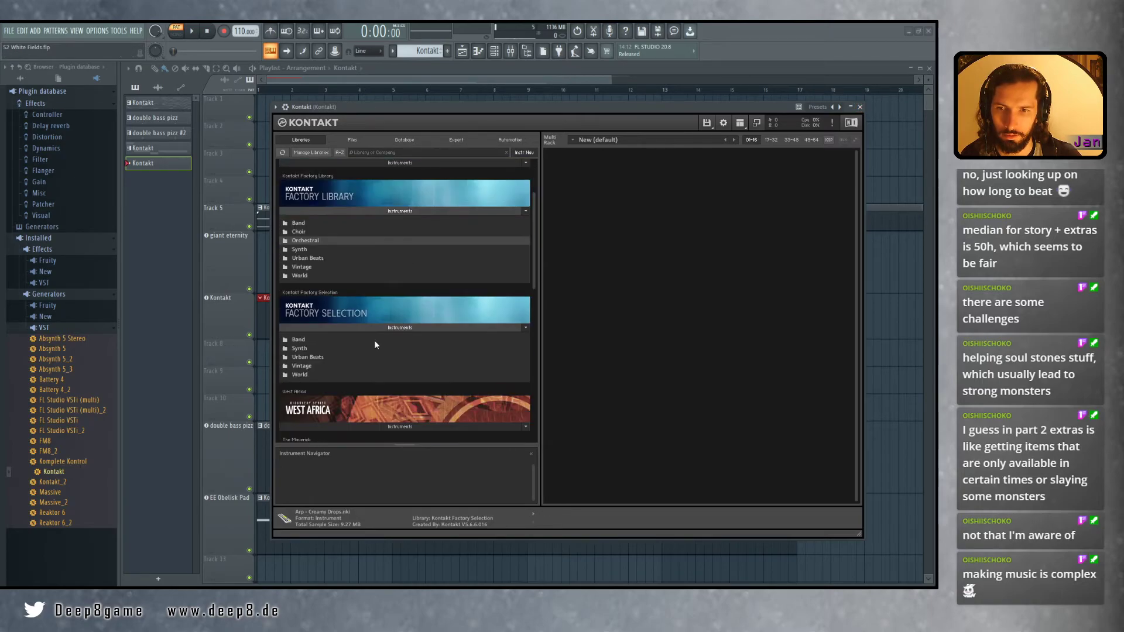
pyautogui.scroll(-2, 375, 344)
pyautogui.scroll(2, 358, 297)
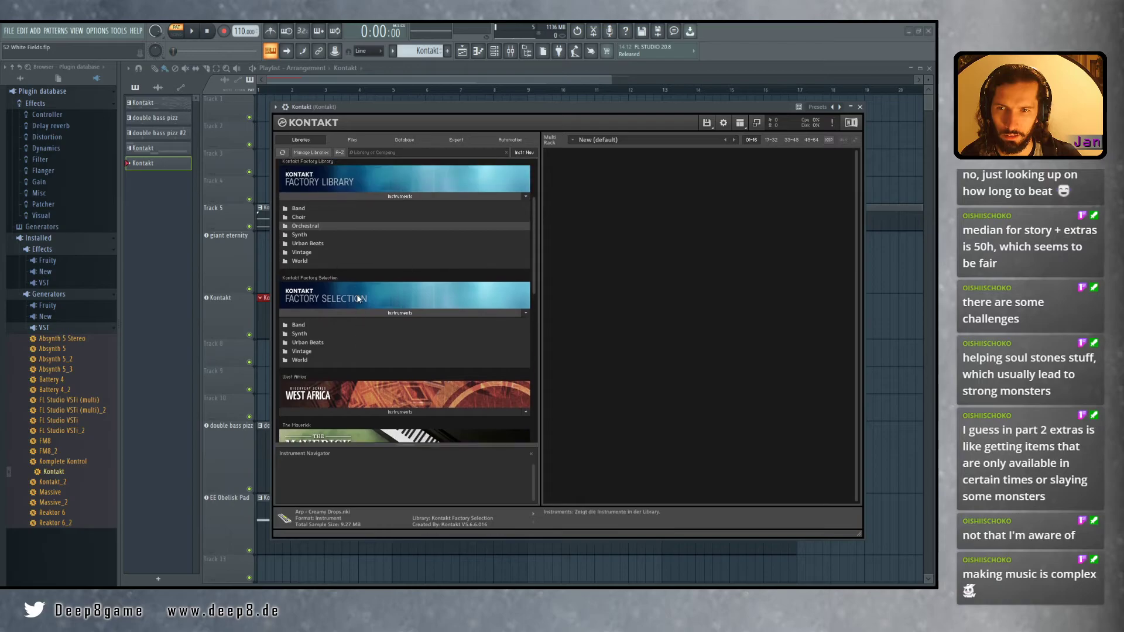
# Look through the Percussion instruments in the World folder of the Kontakt Factory Library
pyautogui.click(307, 261)
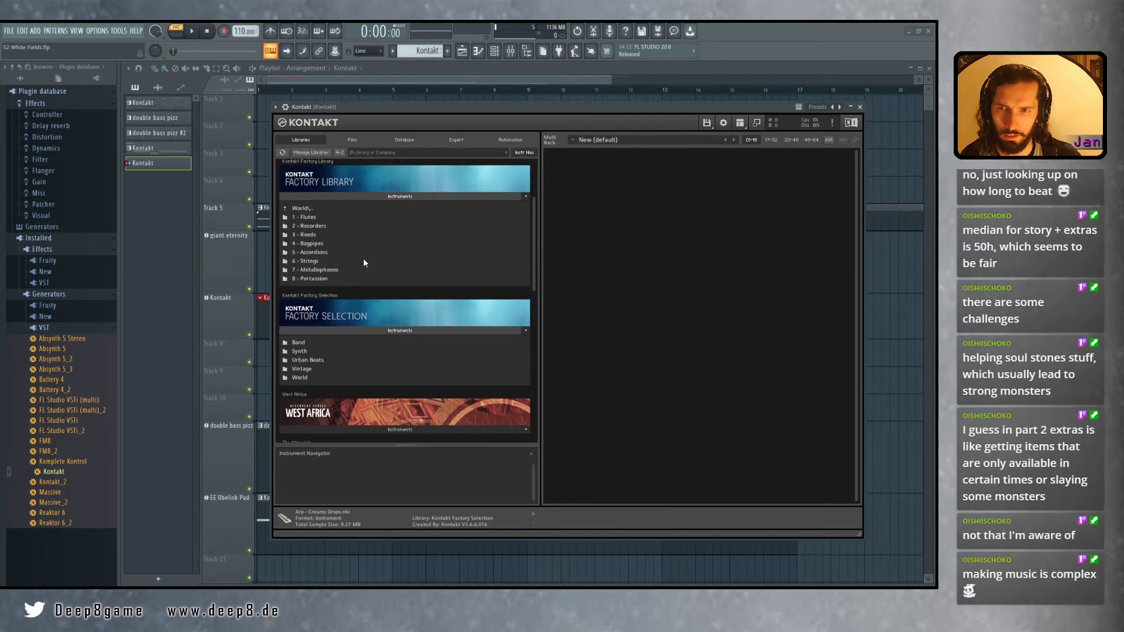
pyautogui.click(321, 279)
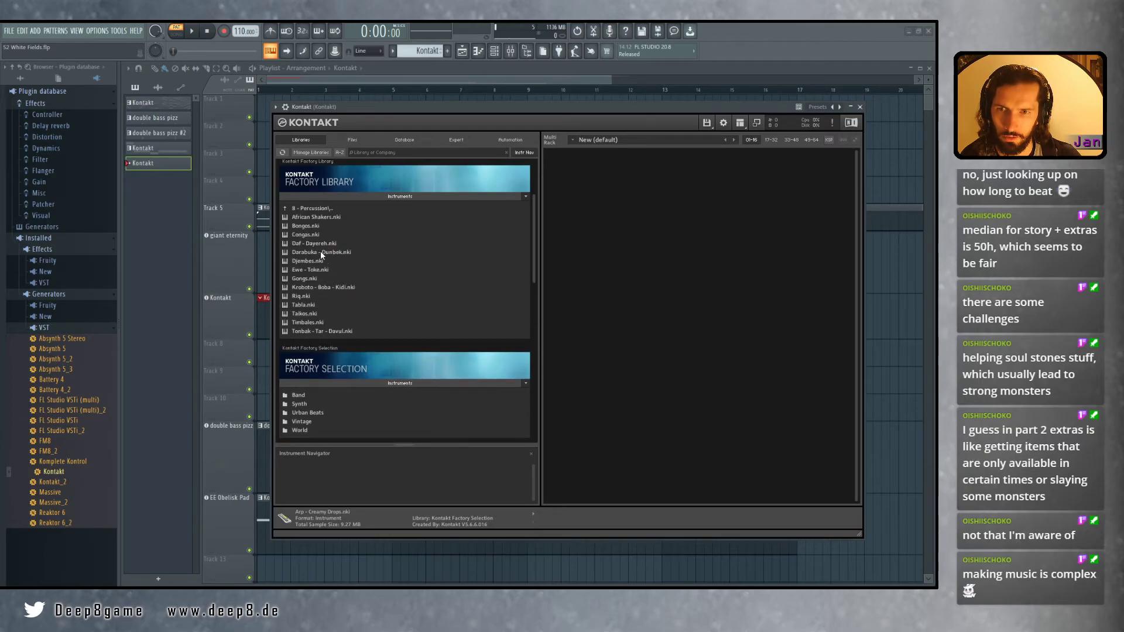
pyautogui.click(304, 235)
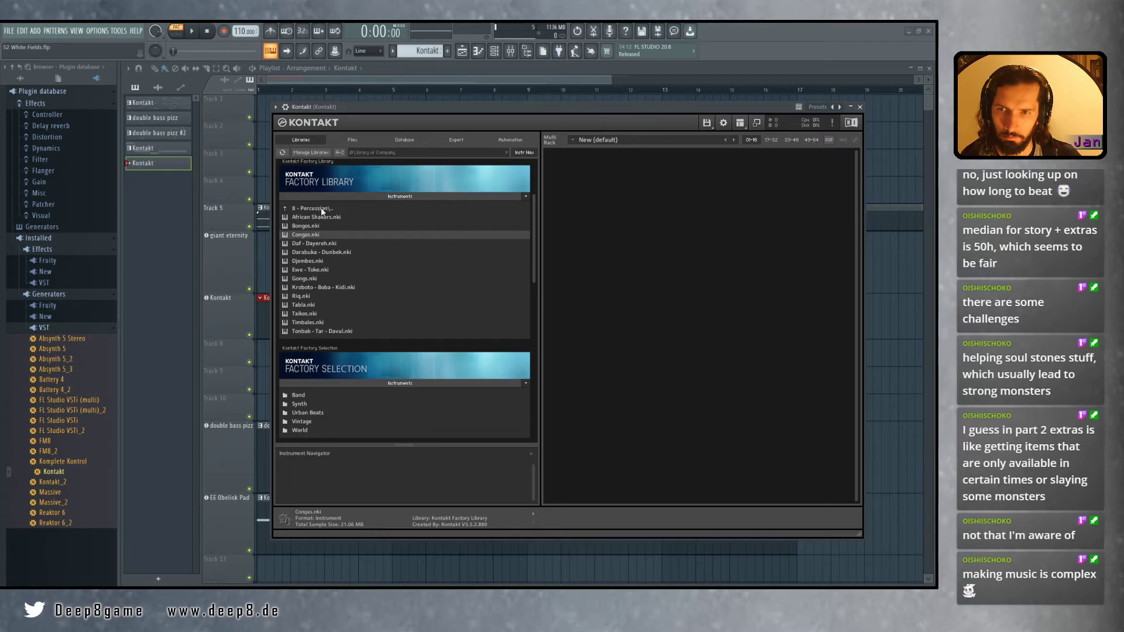
pyautogui.click(320, 209)
pyautogui.scroll(-5, 331, 255)
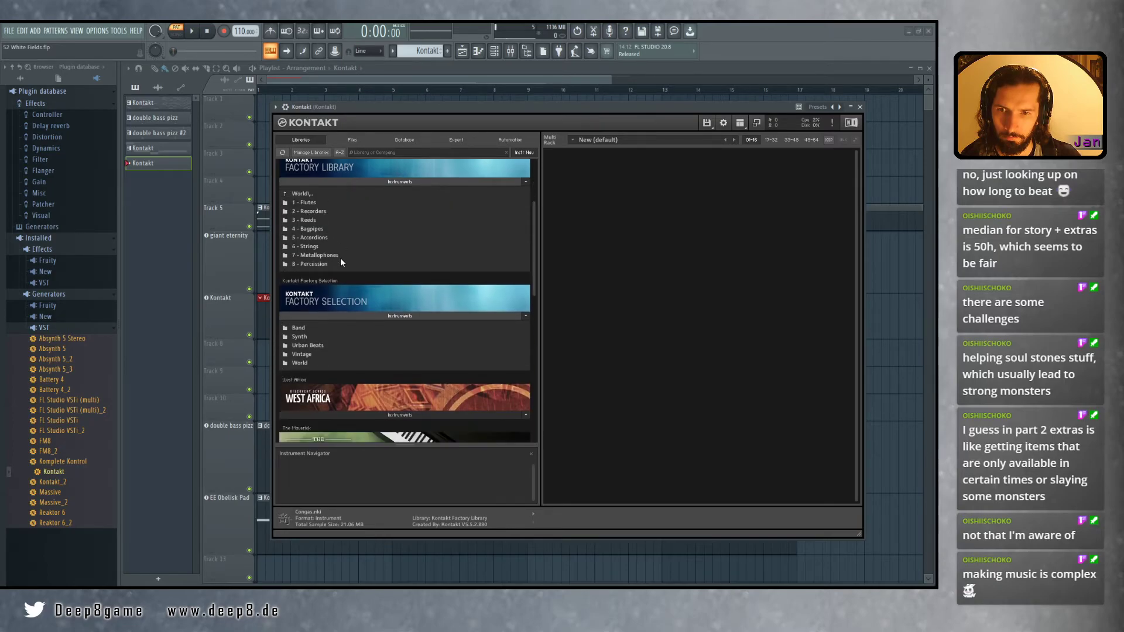
pyautogui.scroll(-2, 473, 318)
# Check the instruments of the Kinetic Treats library and of the Factory Library's World Reeds folder
pyautogui.moveTo(535, 335); pyautogui.dragTo(528, 206)
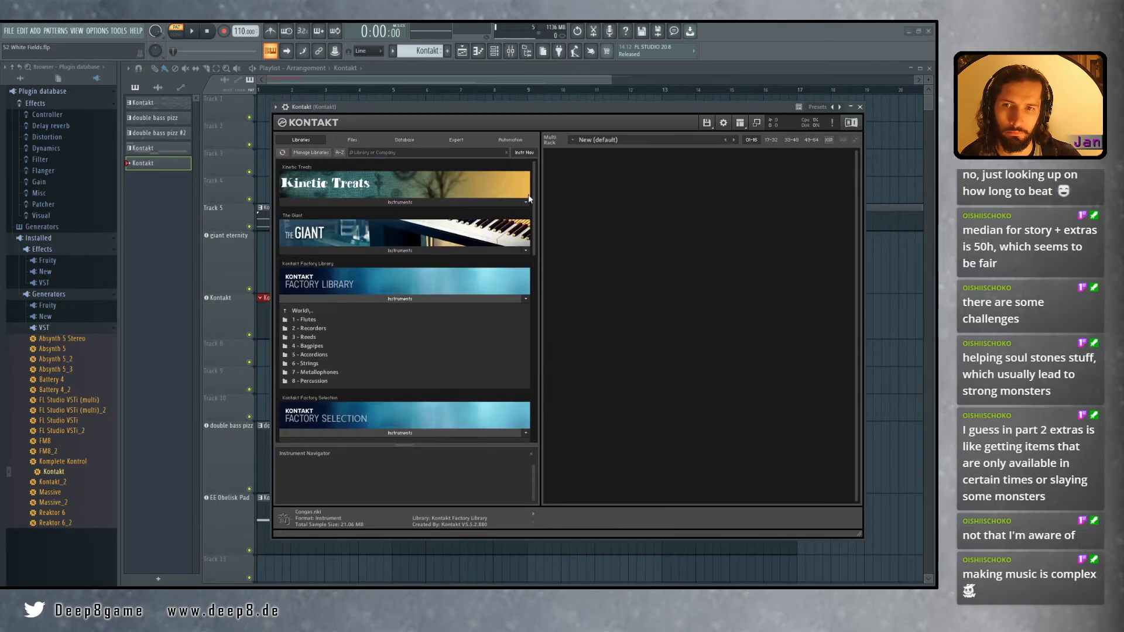
pyautogui.click(406, 204)
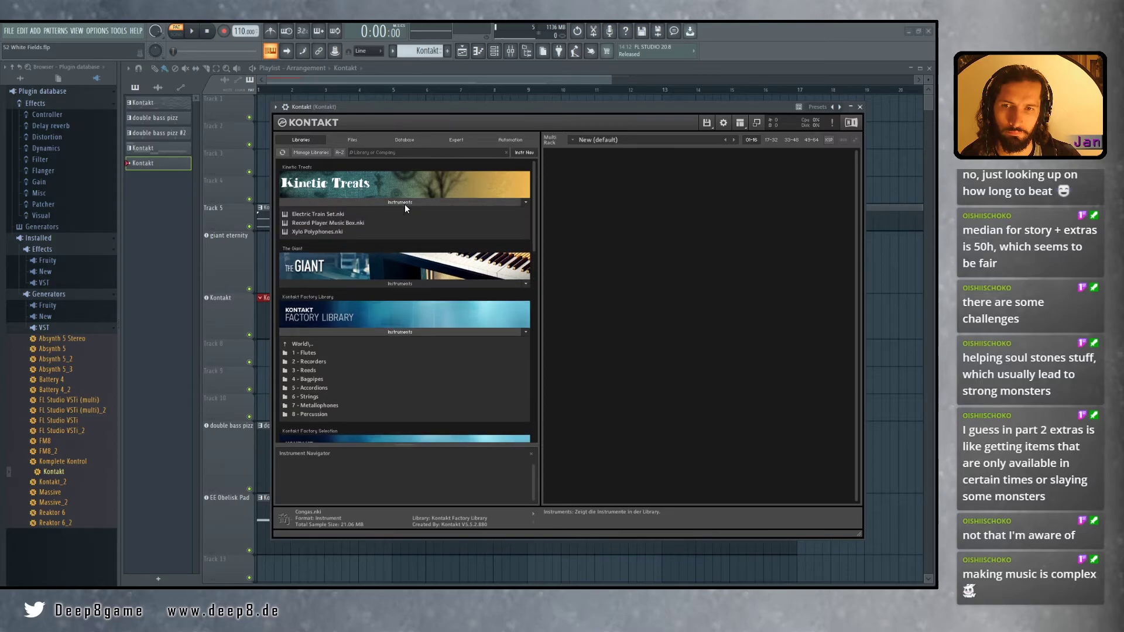
pyautogui.click(405, 204)
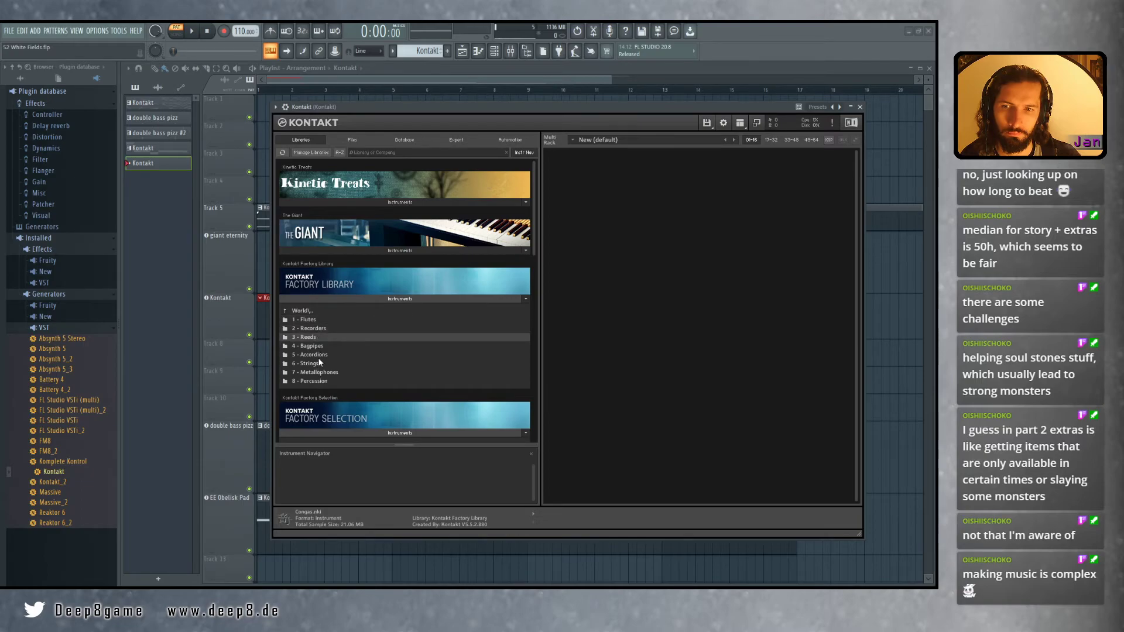
pyautogui.click(314, 337)
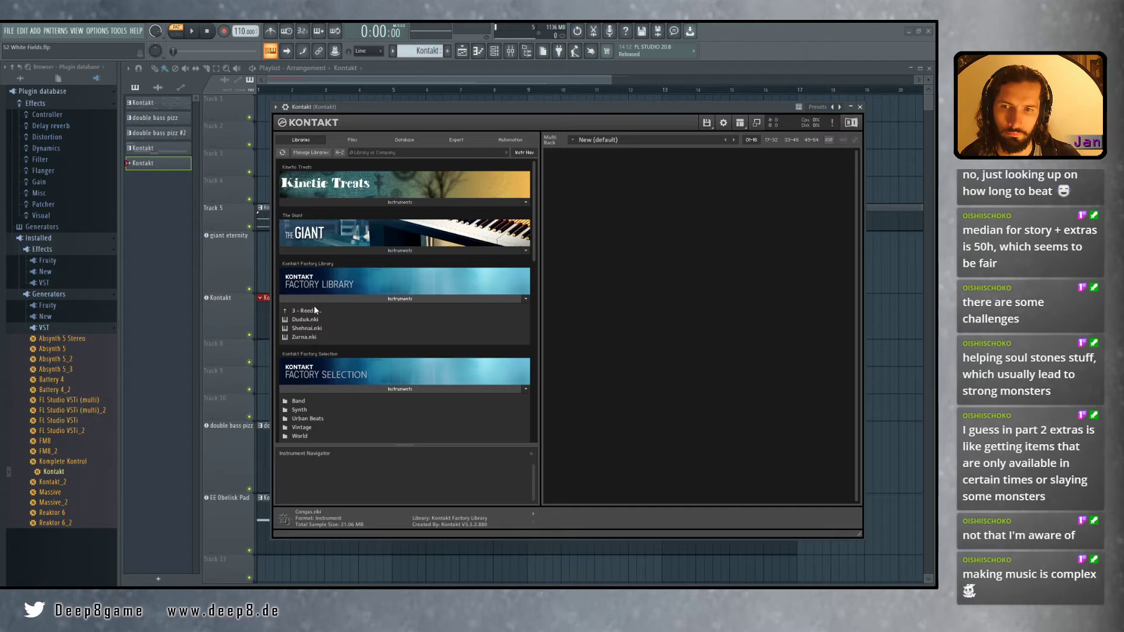
pyautogui.click(315, 310)
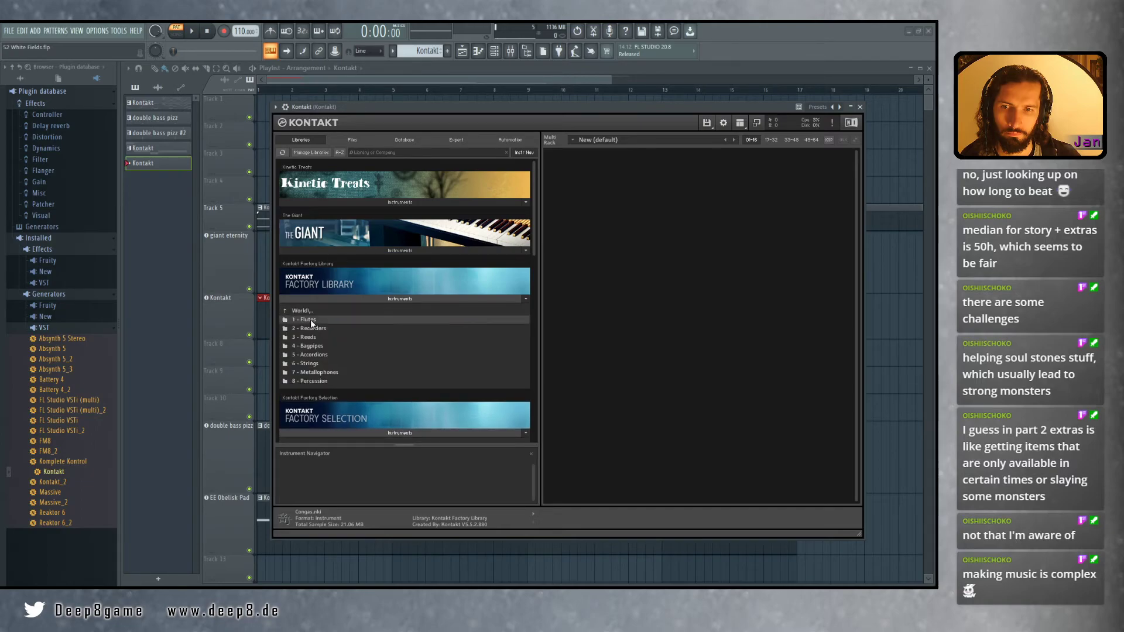
# Try High Whistle.nki and Piccolo Recorder.nki from the World Recorders folder, removing each from the rack
pyautogui.click(317, 328)
pyautogui.click(320, 321)
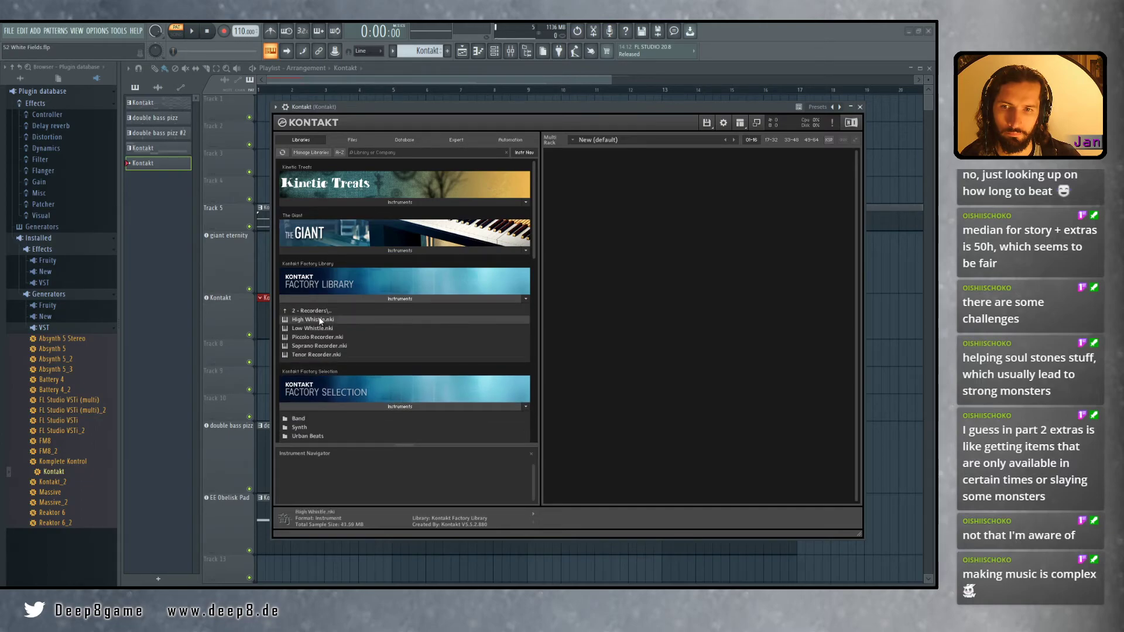
pyautogui.doubleClick(320, 322)
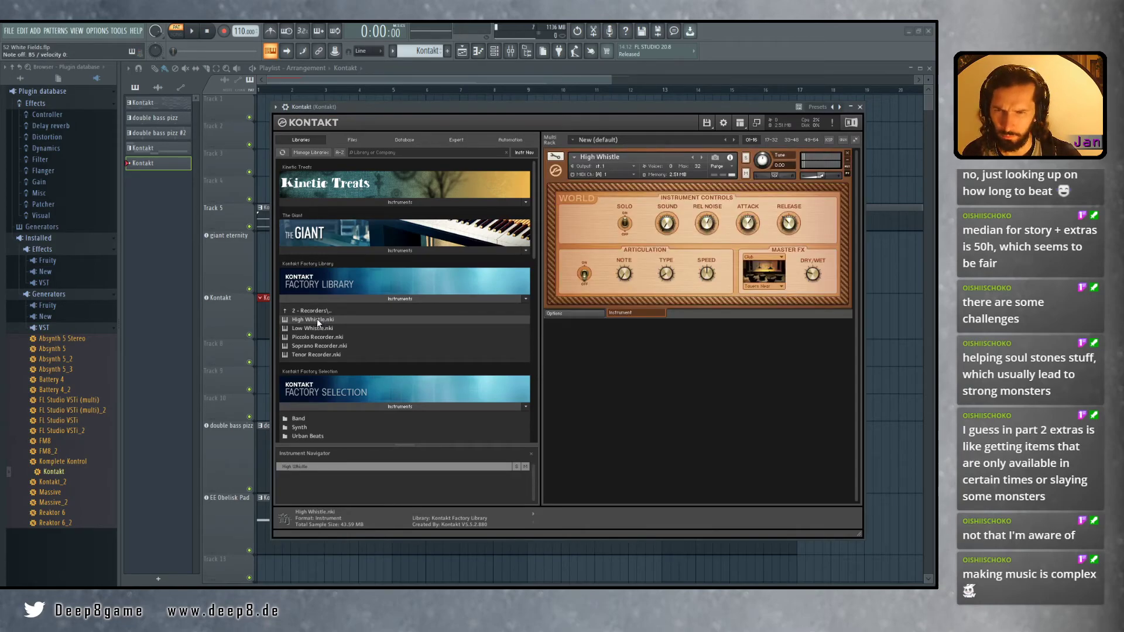
pyautogui.click(319, 338)
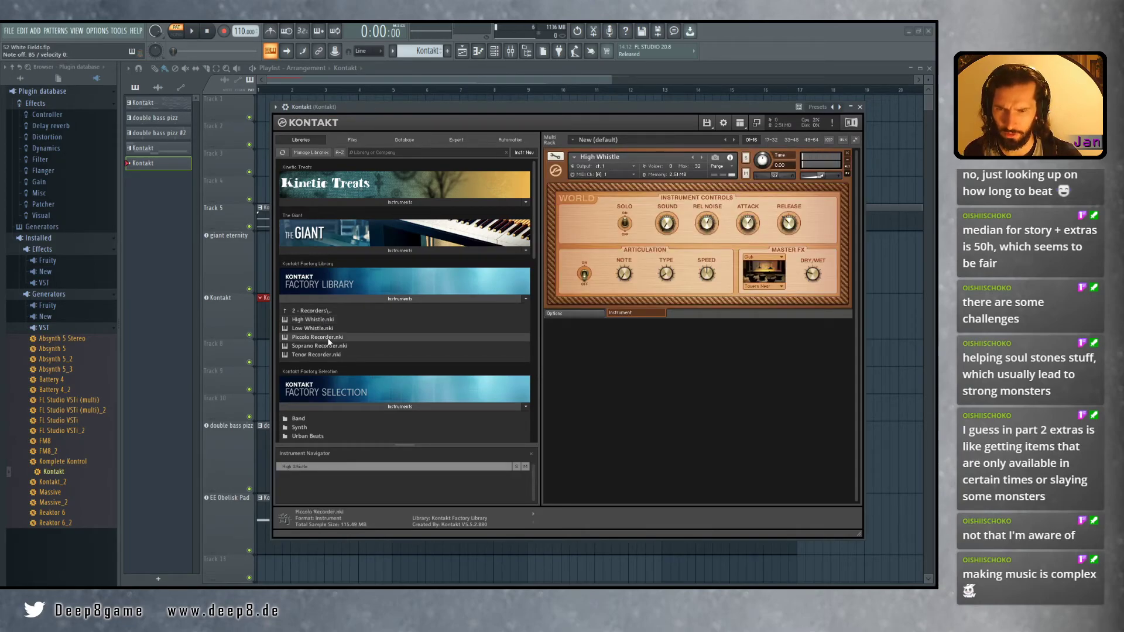
pyautogui.click(847, 153)
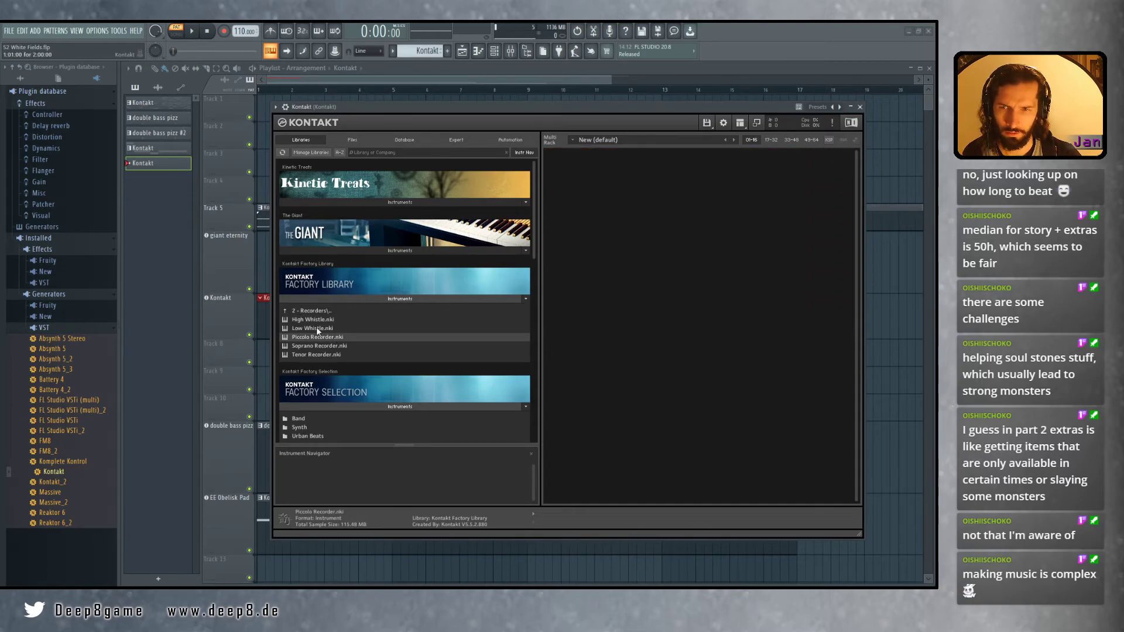
pyautogui.doubleClick(320, 338)
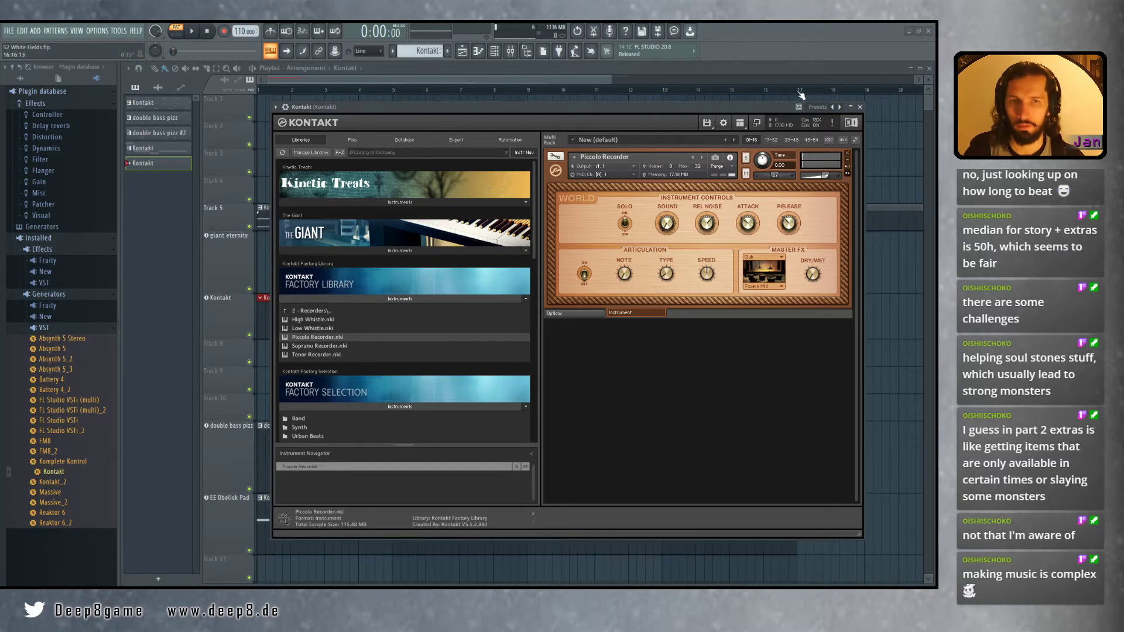
pyautogui.click(847, 153)
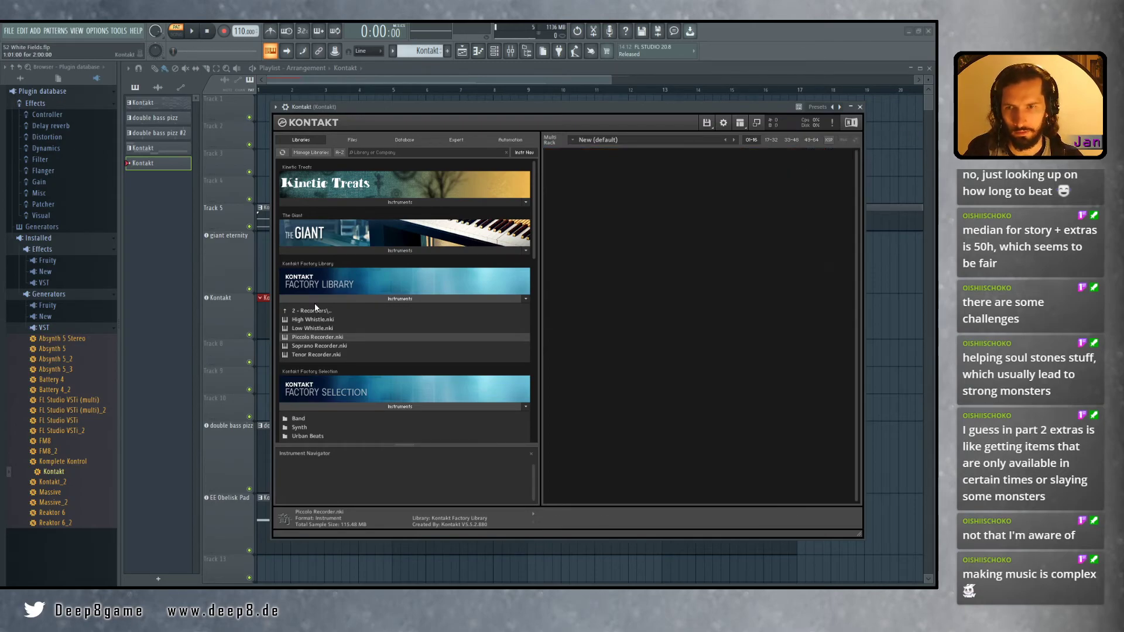
# Try Harpsichord.nki from the Orchestral Keyboard Instruments folder of the Kontakt Factory Library and remove it from the rack
pyautogui.click(322, 311)
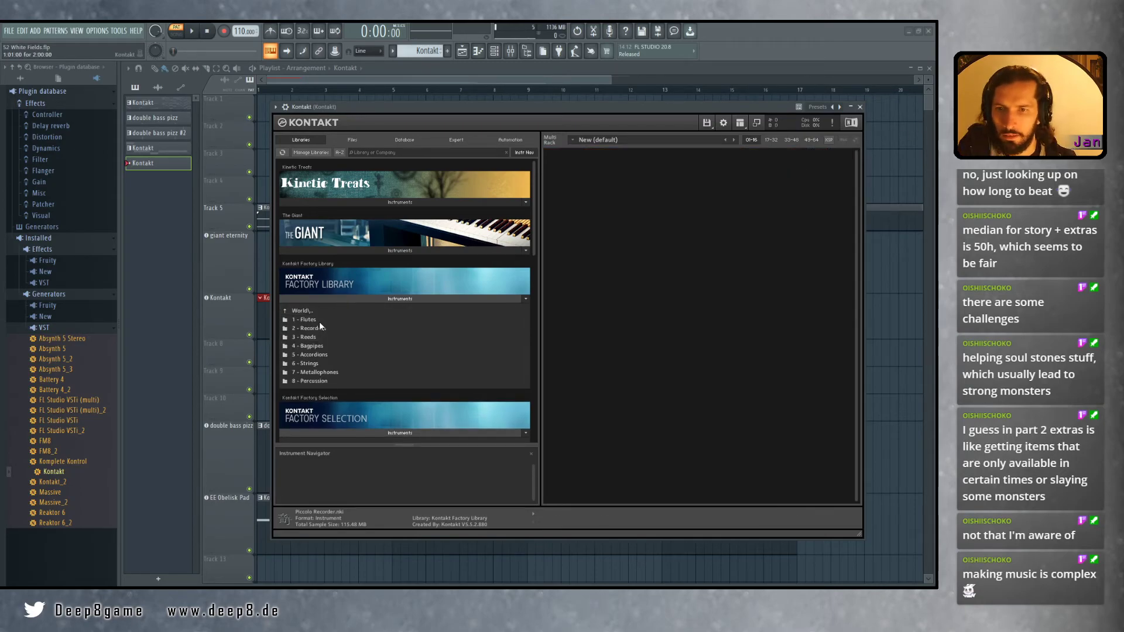
pyautogui.click(314, 311)
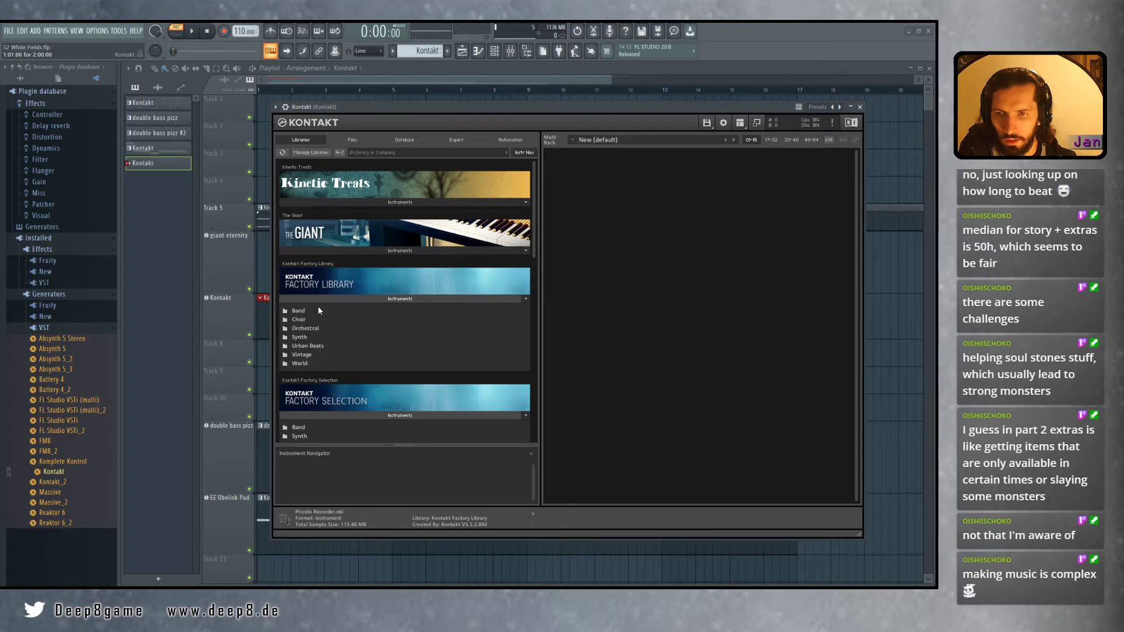
pyautogui.click(317, 328)
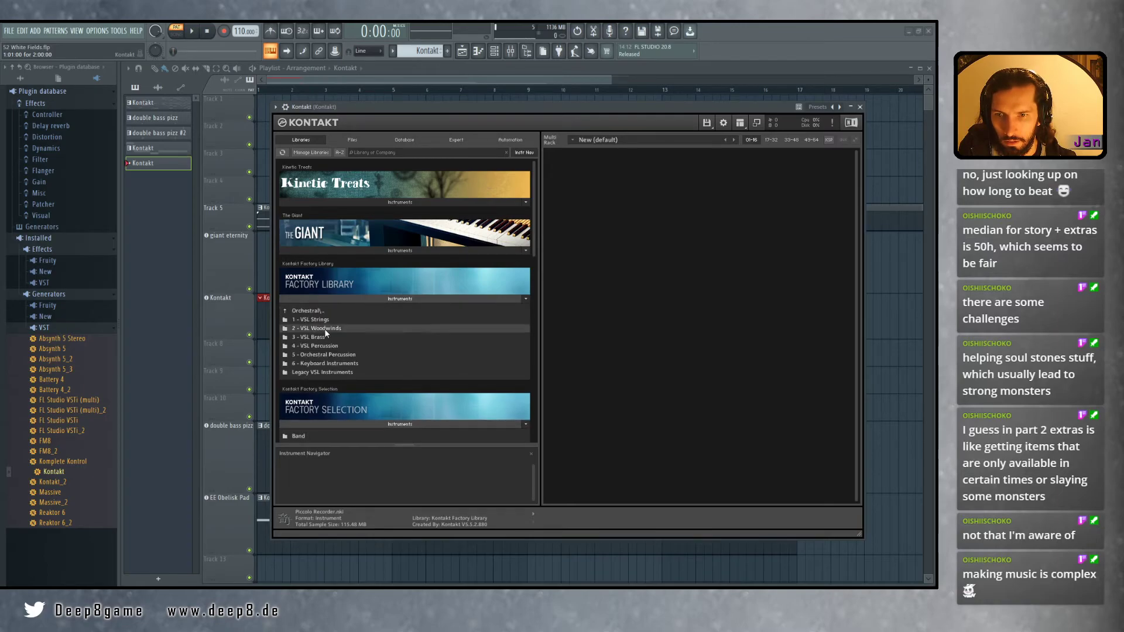
pyautogui.click(343, 364)
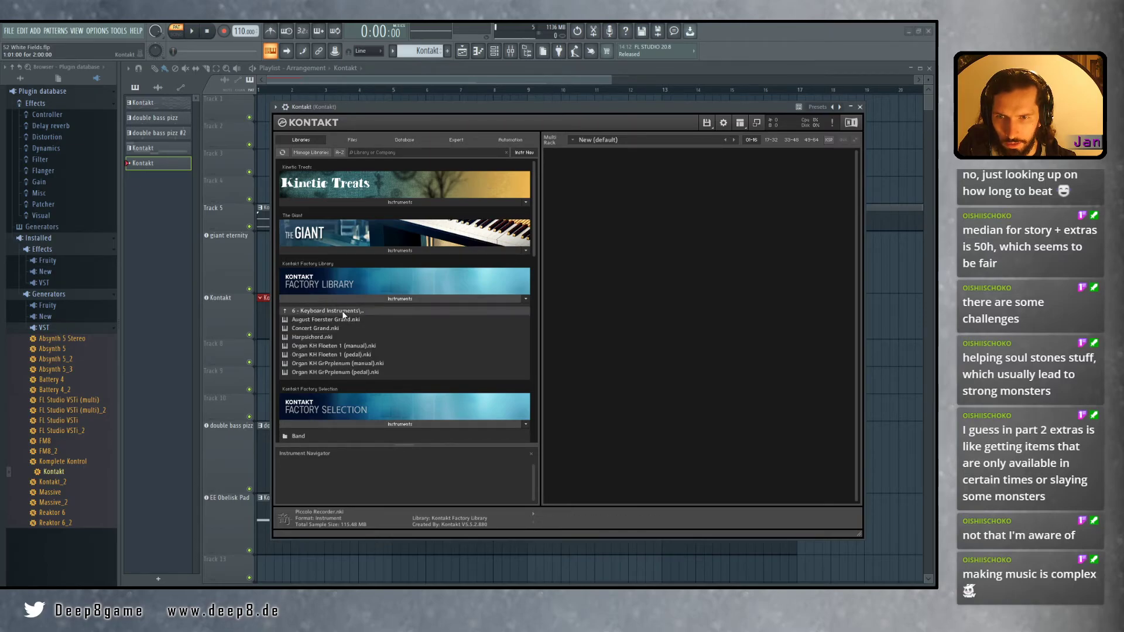
pyautogui.doubleClick(316, 338)
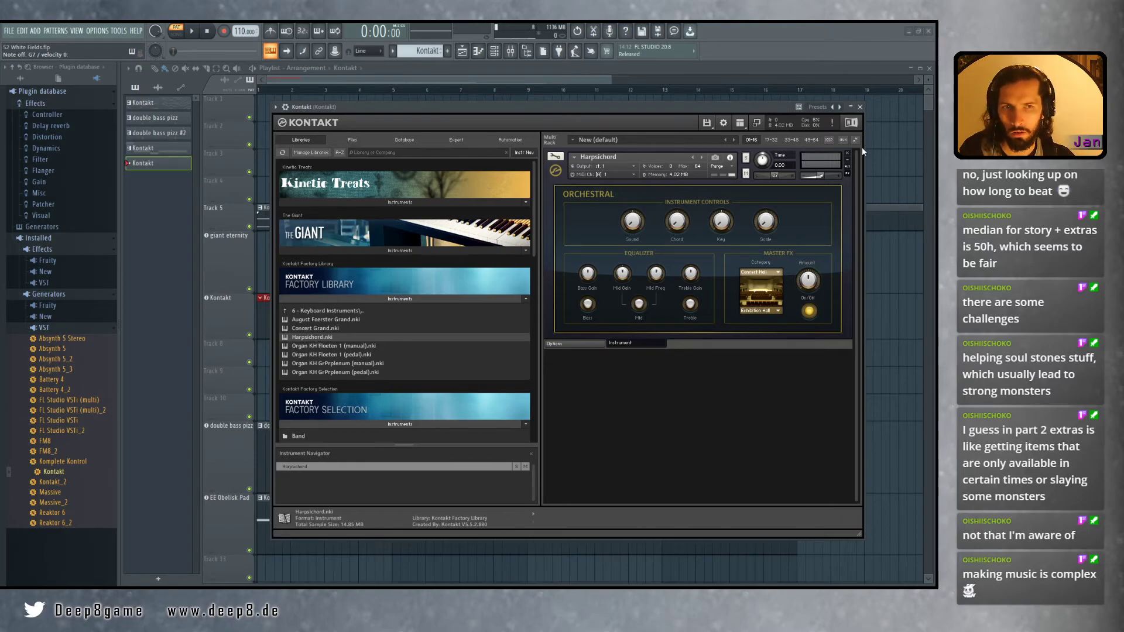
pyautogui.click(847, 153)
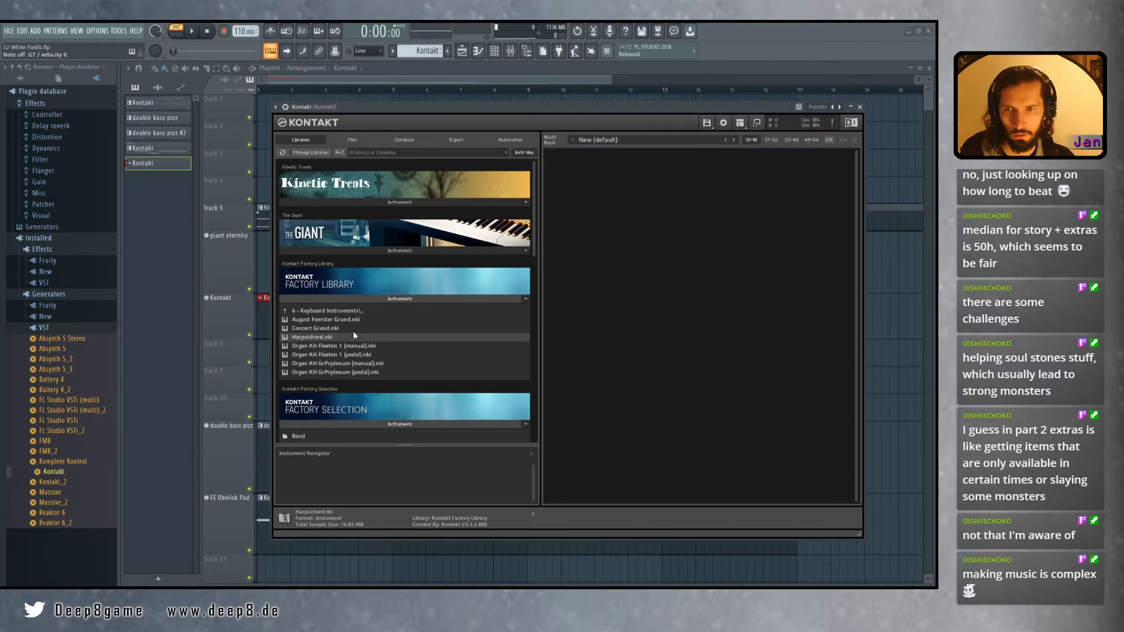
# Open the 4 - VSL Percussion folder within the Orchestral instruments of the Kontakt Factory Library
pyautogui.click(321, 346)
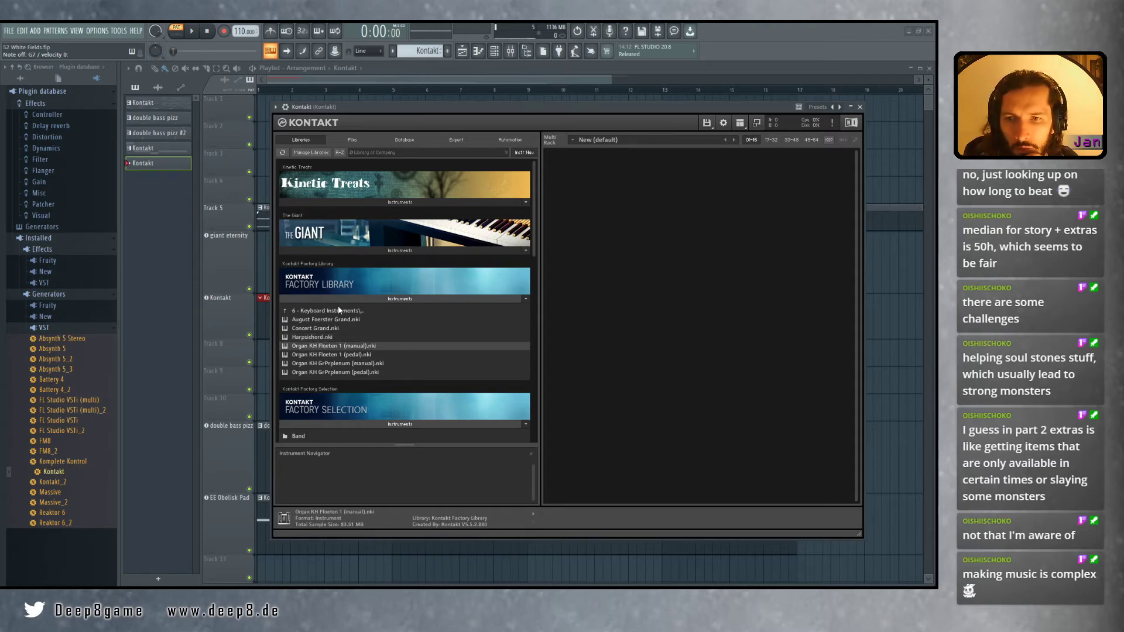
pyautogui.click(336, 311)
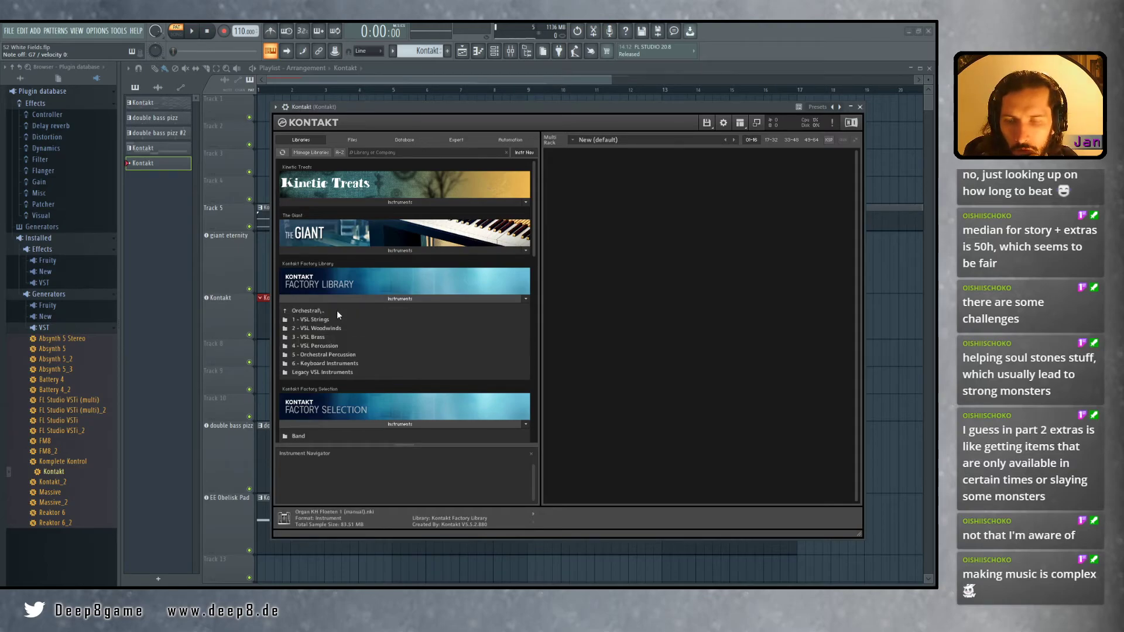
pyautogui.click(318, 348)
pyautogui.click(363, 331)
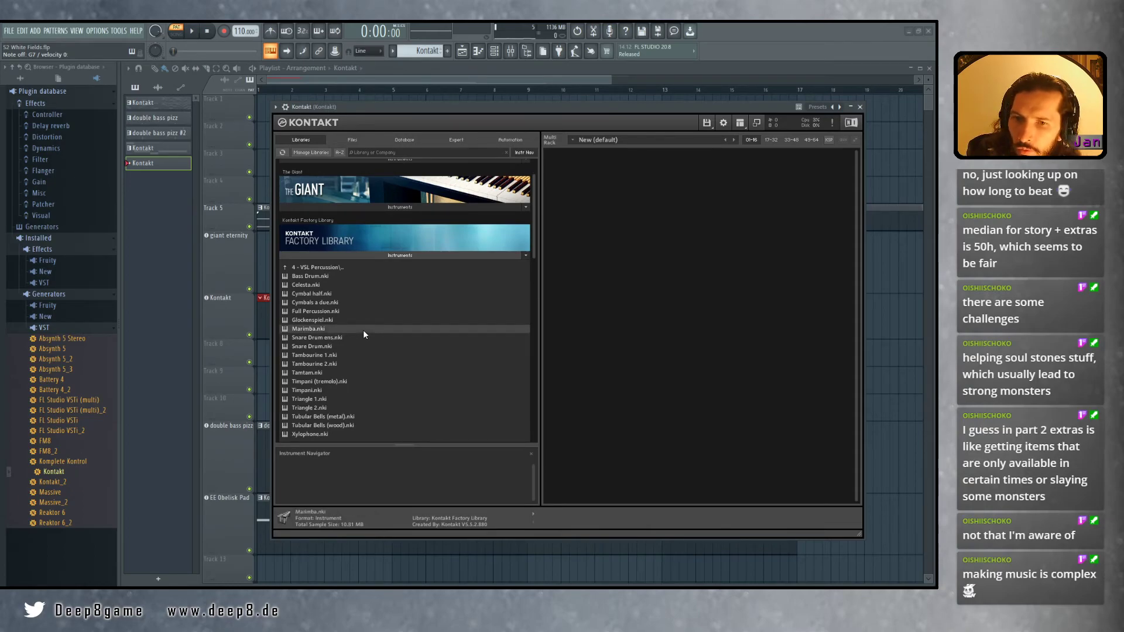
pyautogui.click(306, 294)
pyautogui.rightClick(306, 294)
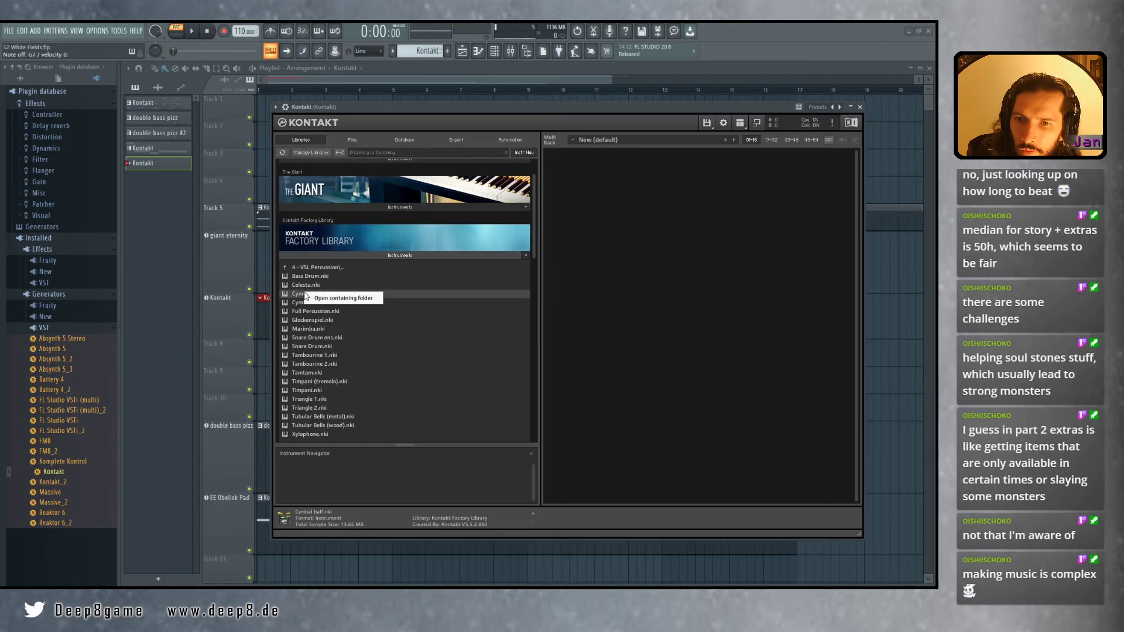
pyautogui.click(351, 299)
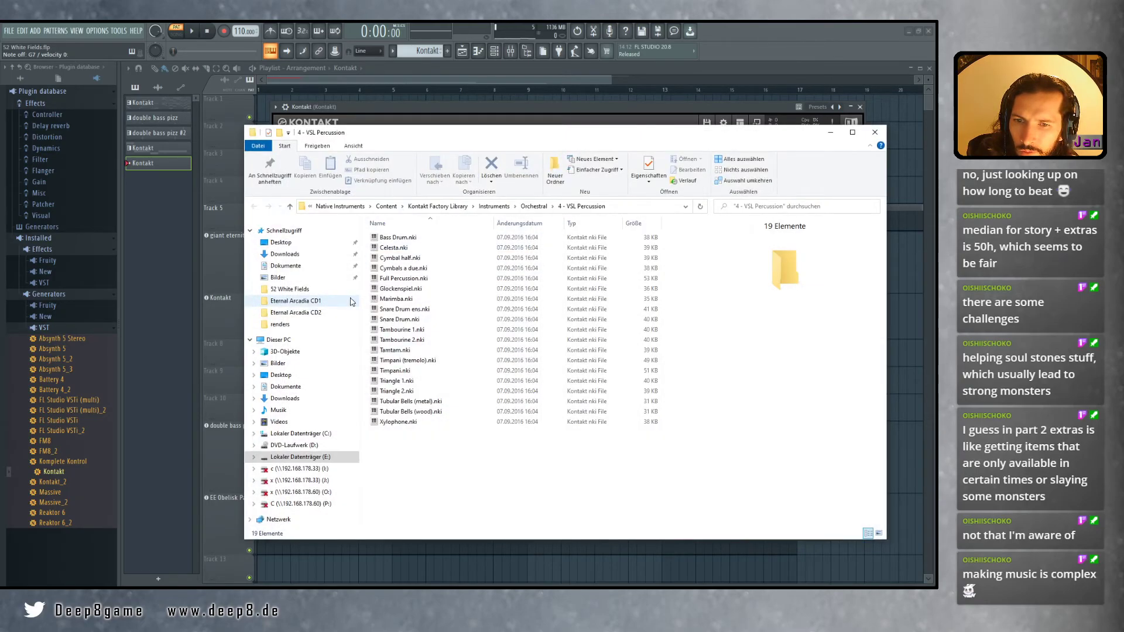
pyautogui.click(875, 134)
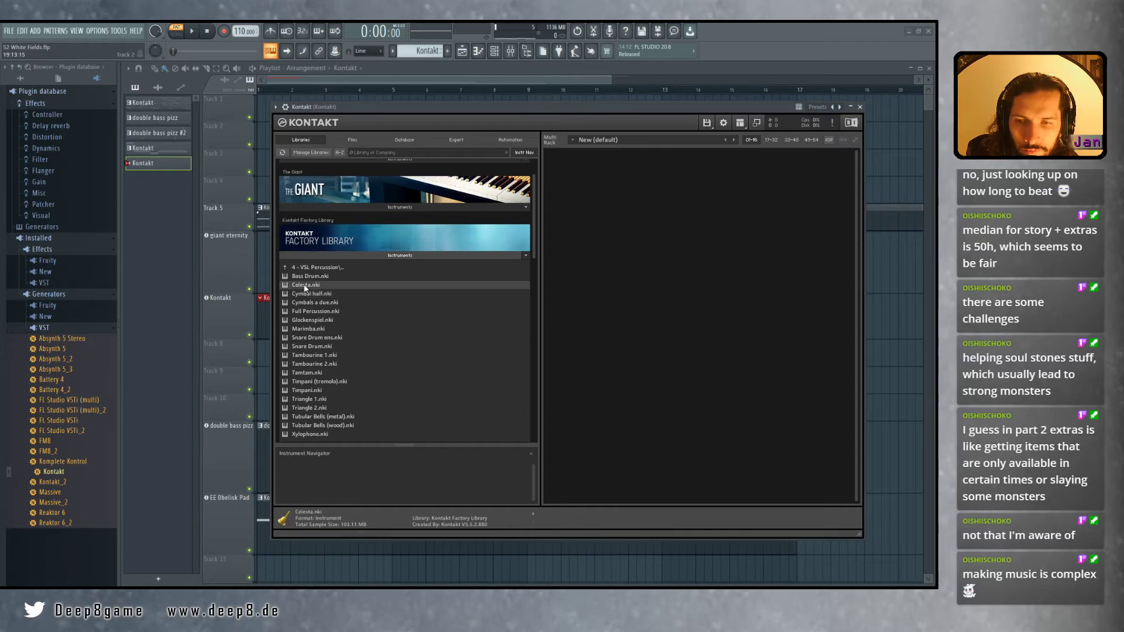
# Load Celesta.nki into the Kontakt rack, close the plugin window and make the playlist track of the red Kontakt clip taller
pyautogui.doubleClick(305, 286)
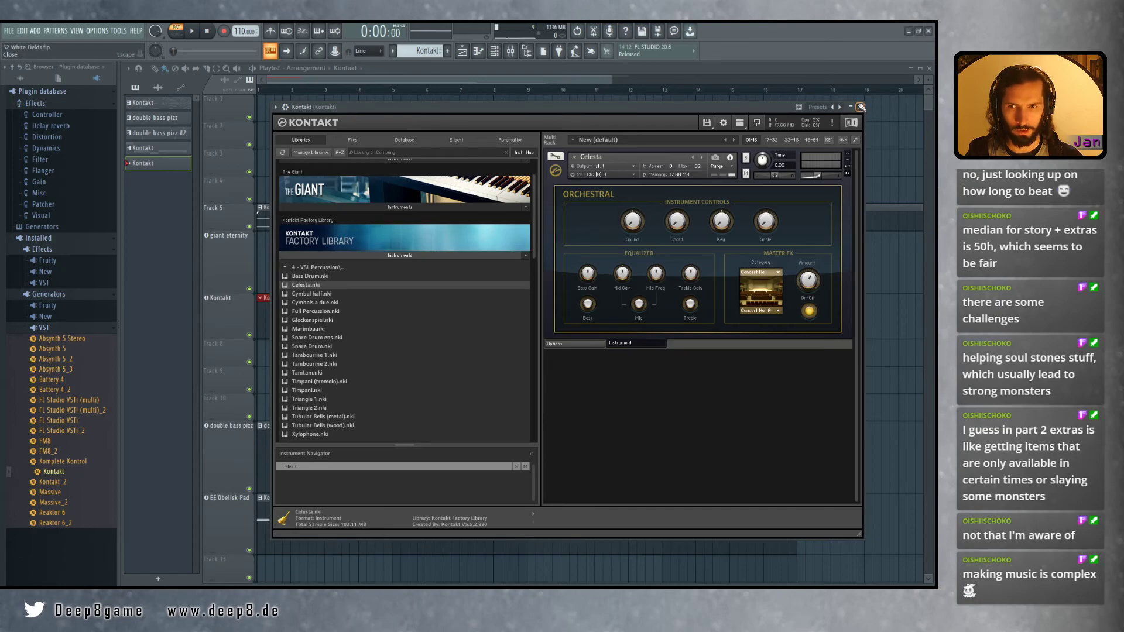
pyautogui.click(860, 107)
pyautogui.moveTo(321, 300); pyautogui.dragTo(755, 300)
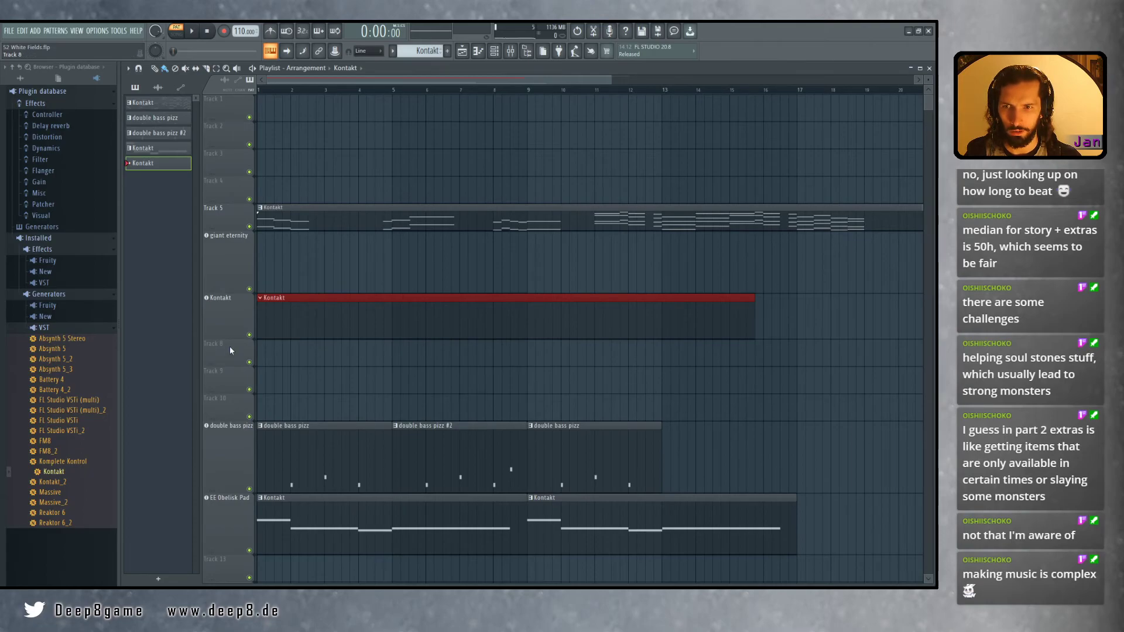
pyautogui.moveTo(232, 339); pyautogui.dragTo(232, 375)
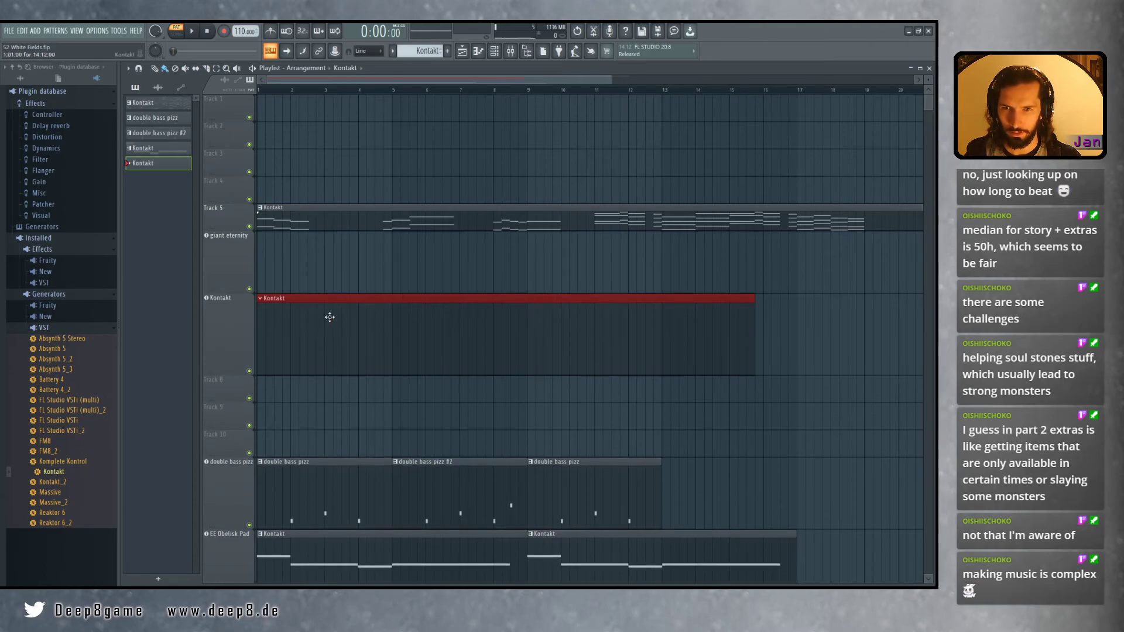
# Record a celesta part in song mode from the song start, with Everything as the recording choice and snap set to none
pyautogui.press('space')
pyautogui.press('space')
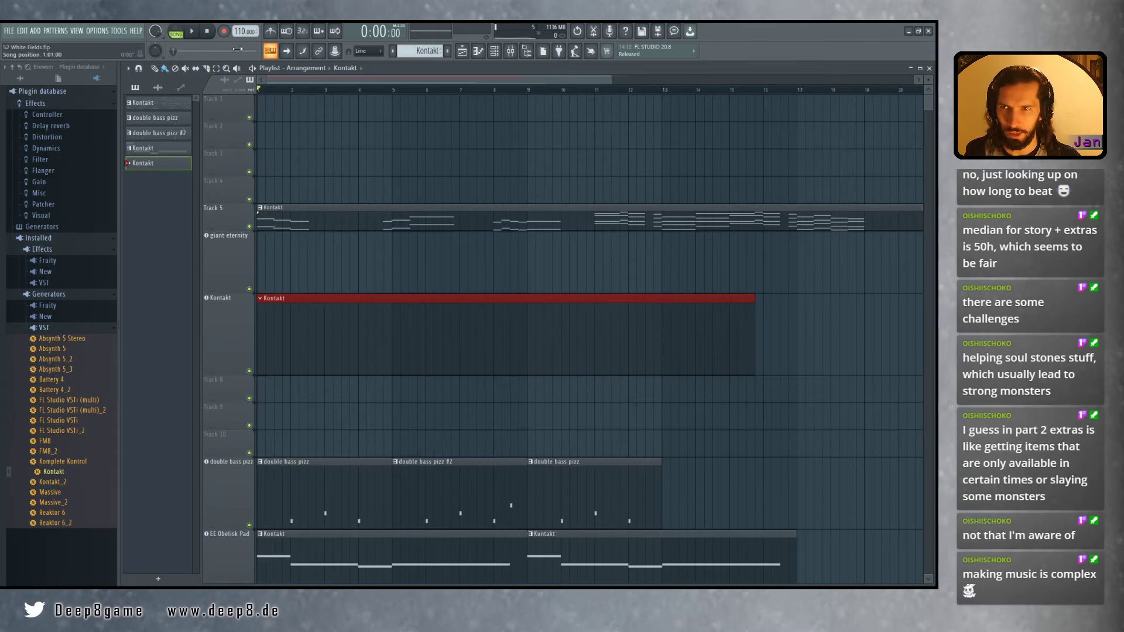
pyautogui.click(223, 31)
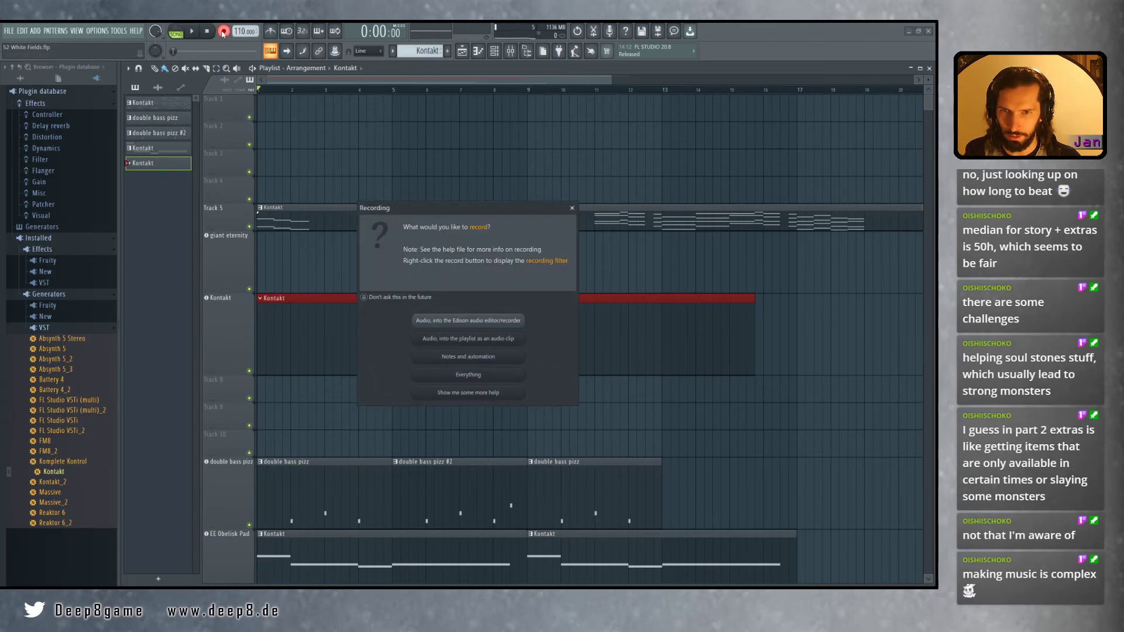
pyautogui.click(494, 376)
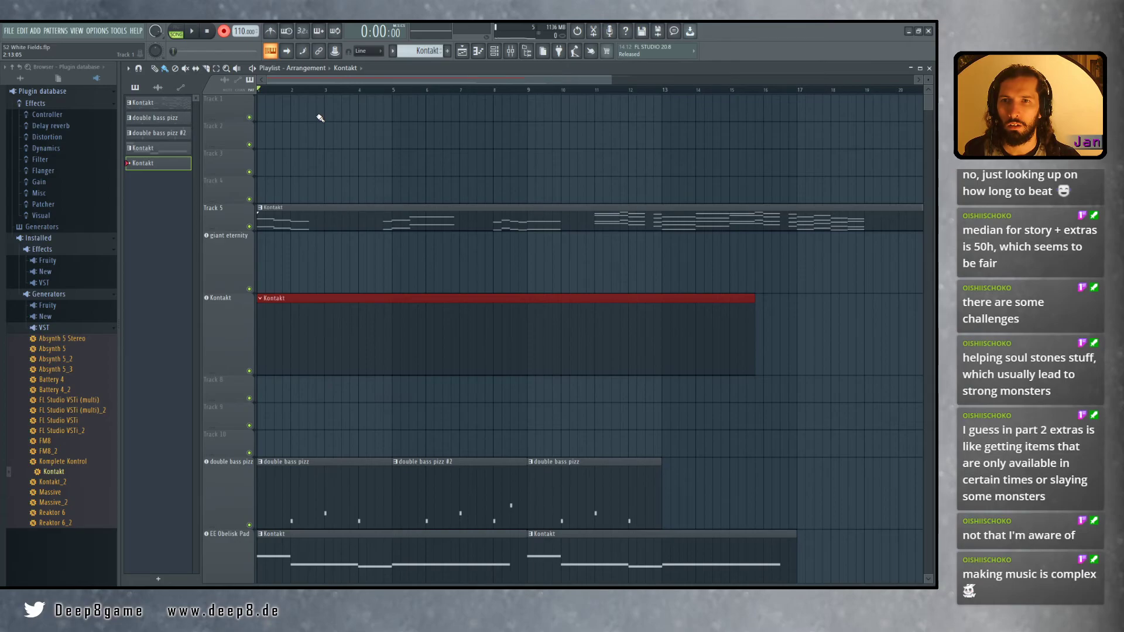
pyautogui.click(350, 53)
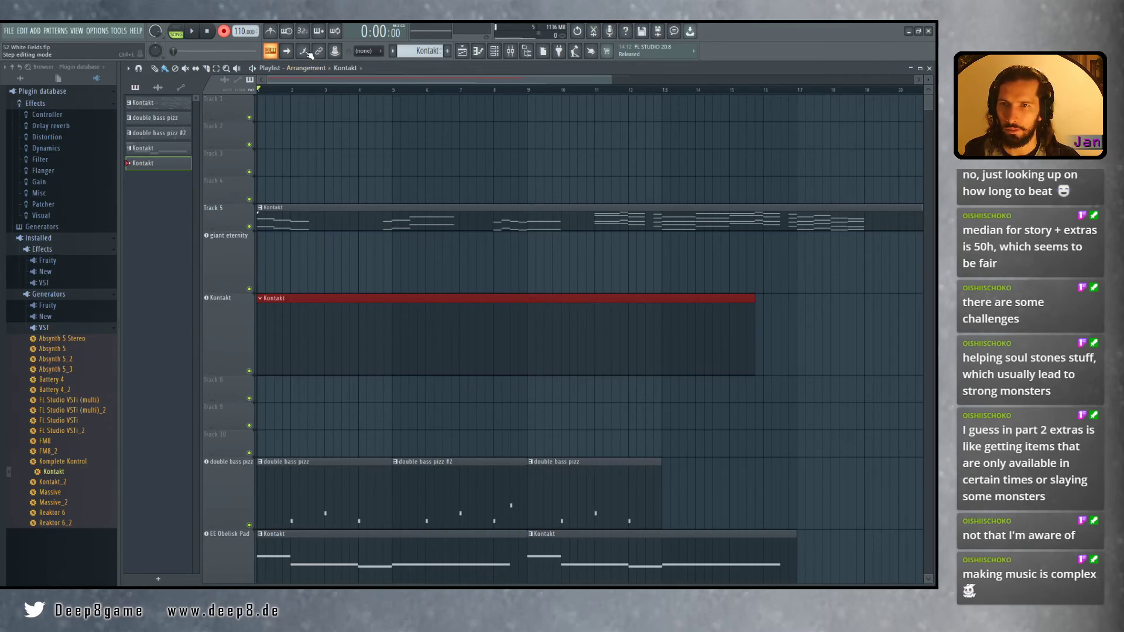
pyautogui.click(196, 36)
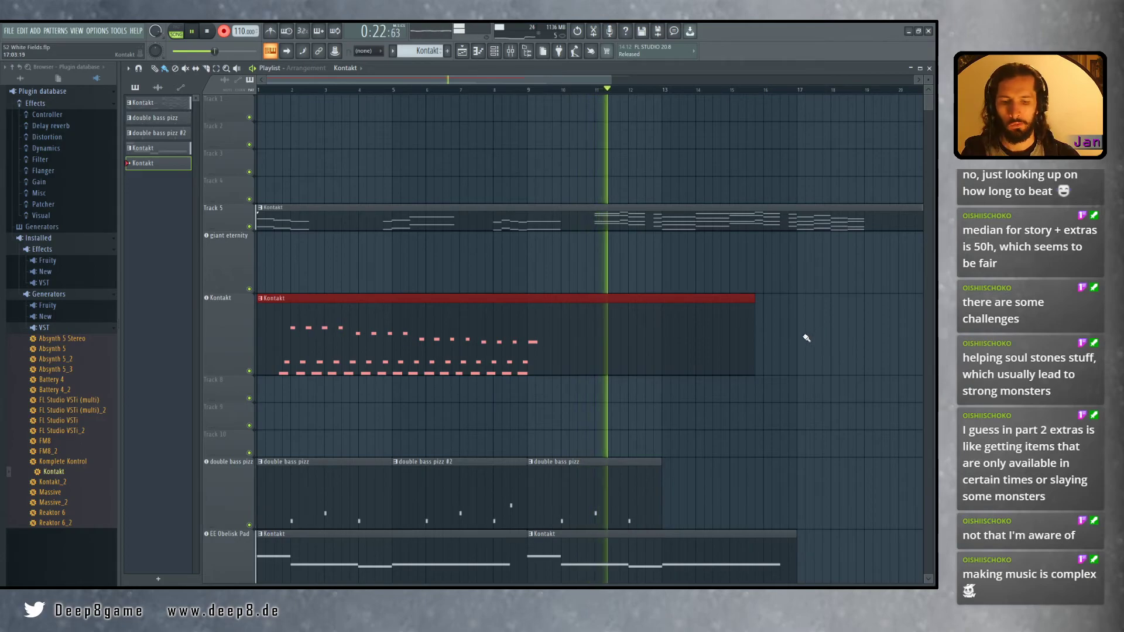
pyautogui.press('space')
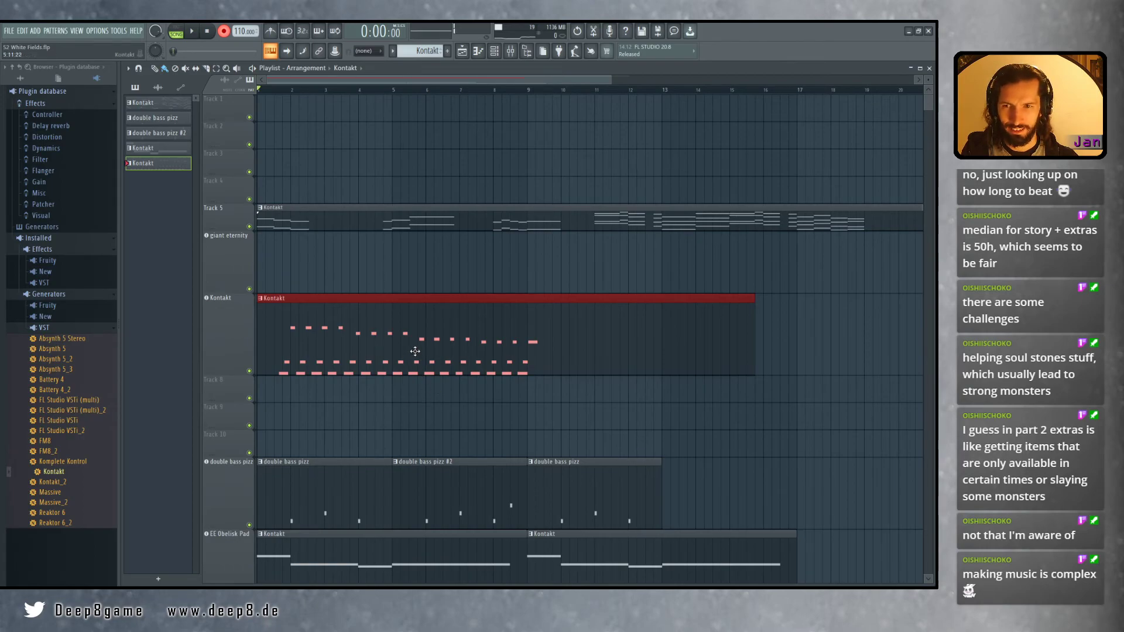
# Open the recorded Kontakt clip in the piano roll and shift all its notes earlier so the first C4 starts at bar 1
pyautogui.doubleClick(365, 332)
pyautogui.scroll(2, 220, 363)
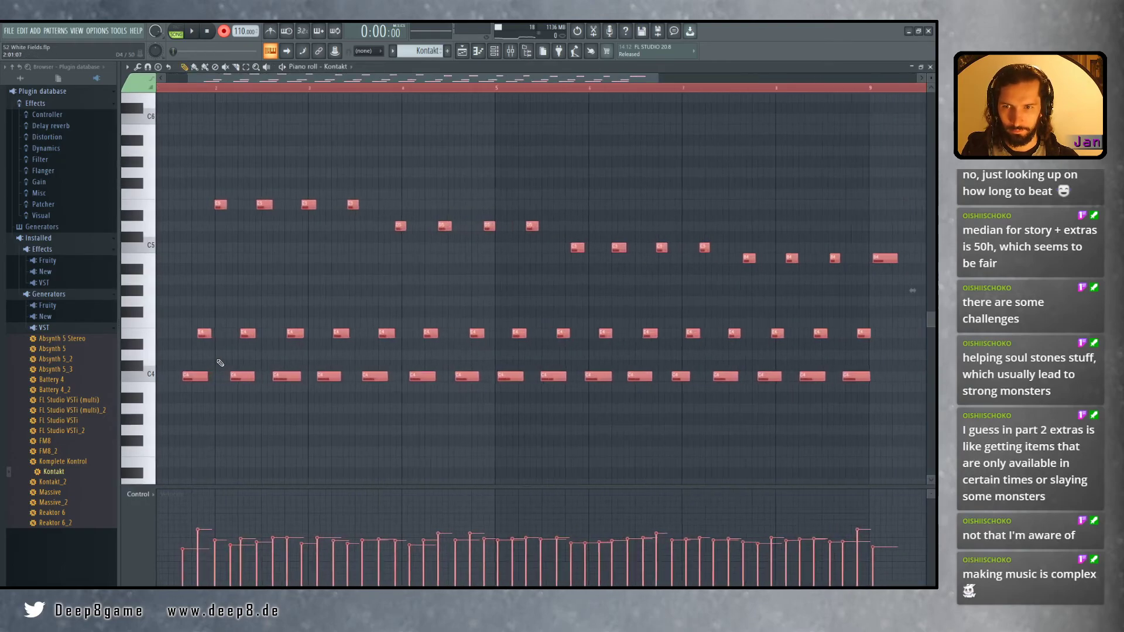
pyautogui.scroll(4, 220, 363)
pyautogui.moveTo(394, 388); pyautogui.dragTo(273, 390)
pyautogui.moveTo(322, 291); pyautogui.dragTo(324, 297)
pyautogui.scroll(-3, 339, 208)
pyautogui.scroll(-3, 329, 244)
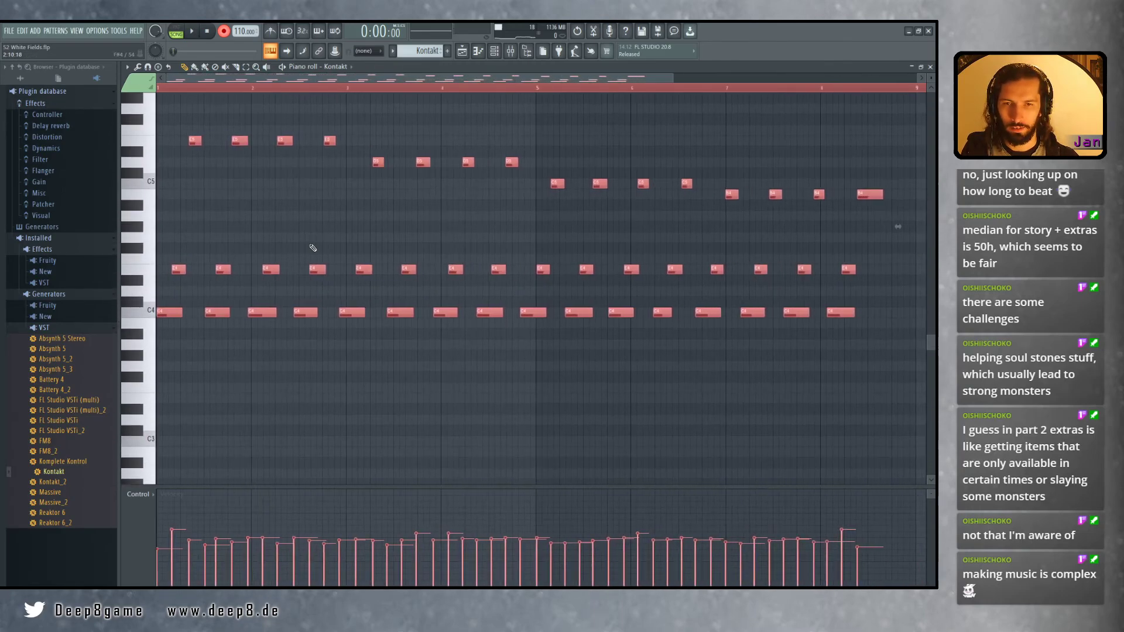
pyautogui.scroll(-1, 313, 248)
pyautogui.moveTo(307, 235); pyautogui.dragTo(327, 281)
# Play the shifted celesta part from the start to check its timing
pyautogui.click(164, 92)
pyautogui.press('space')
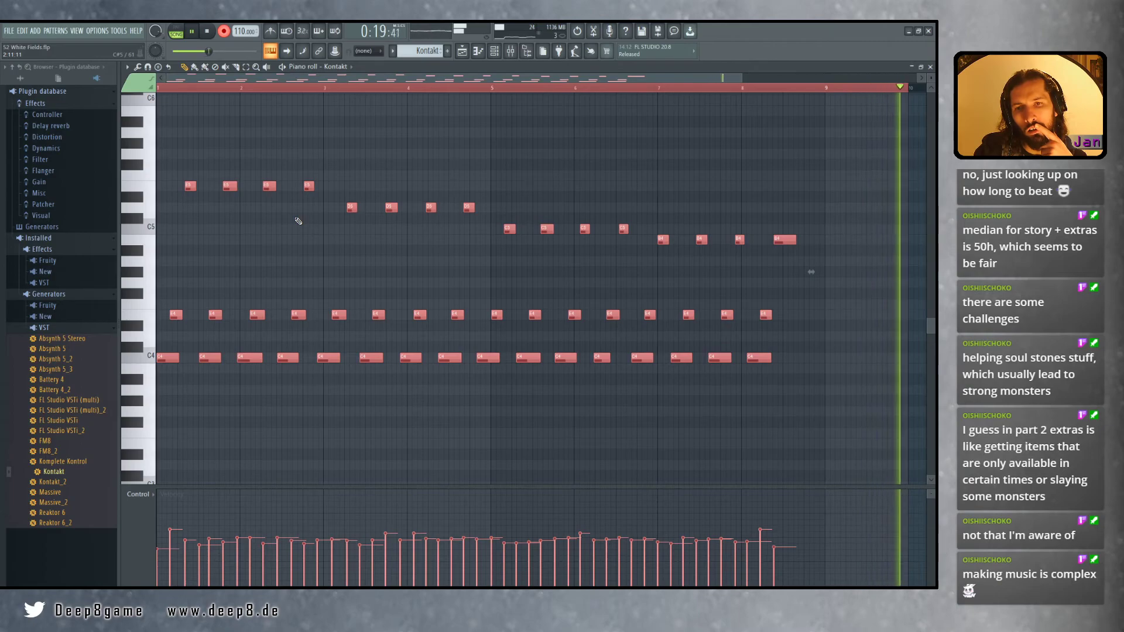
pyautogui.press('space')
pyautogui.press('space')
pyautogui.press('space')
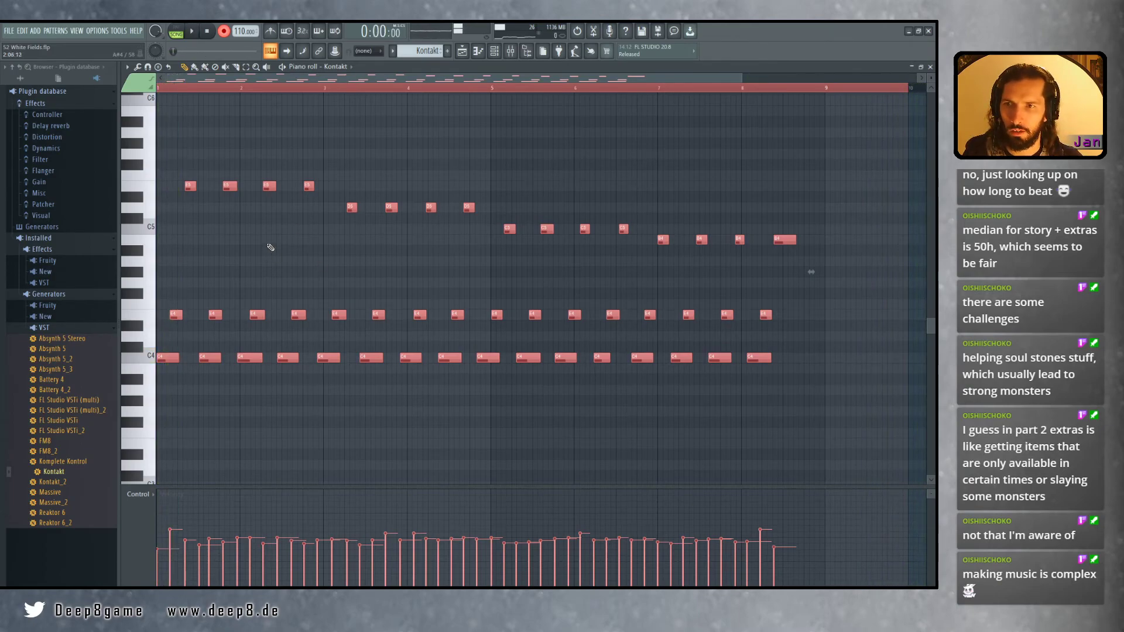
# Set the snap to Line and quick quantize the celesta notes
pyautogui.click(138, 68)
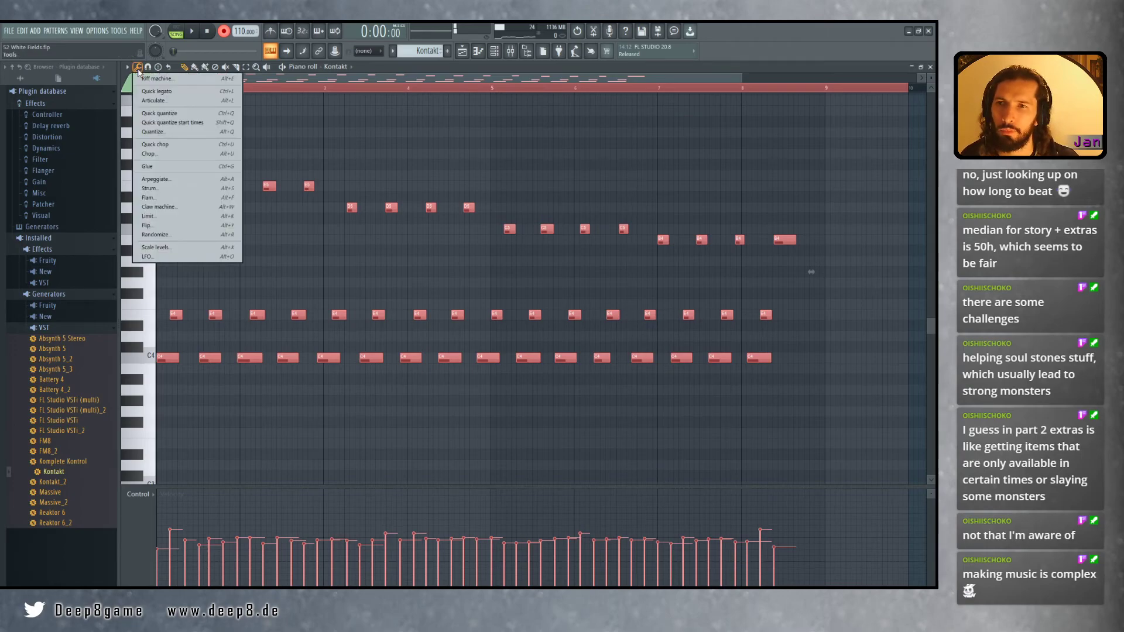
pyautogui.click(198, 117)
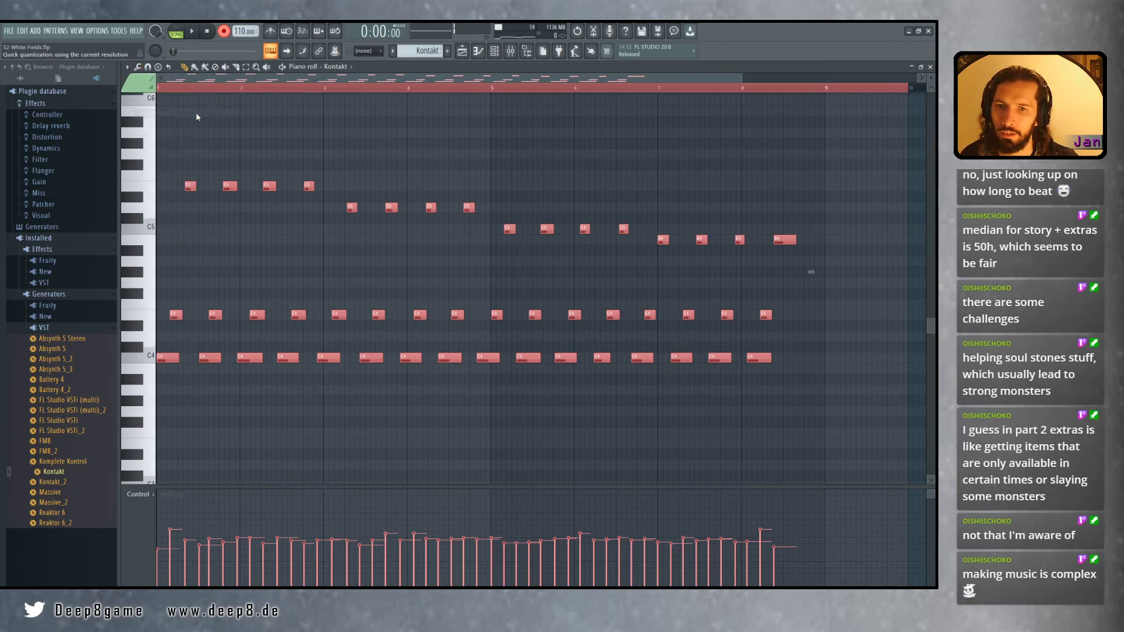
pyautogui.click(349, 54)
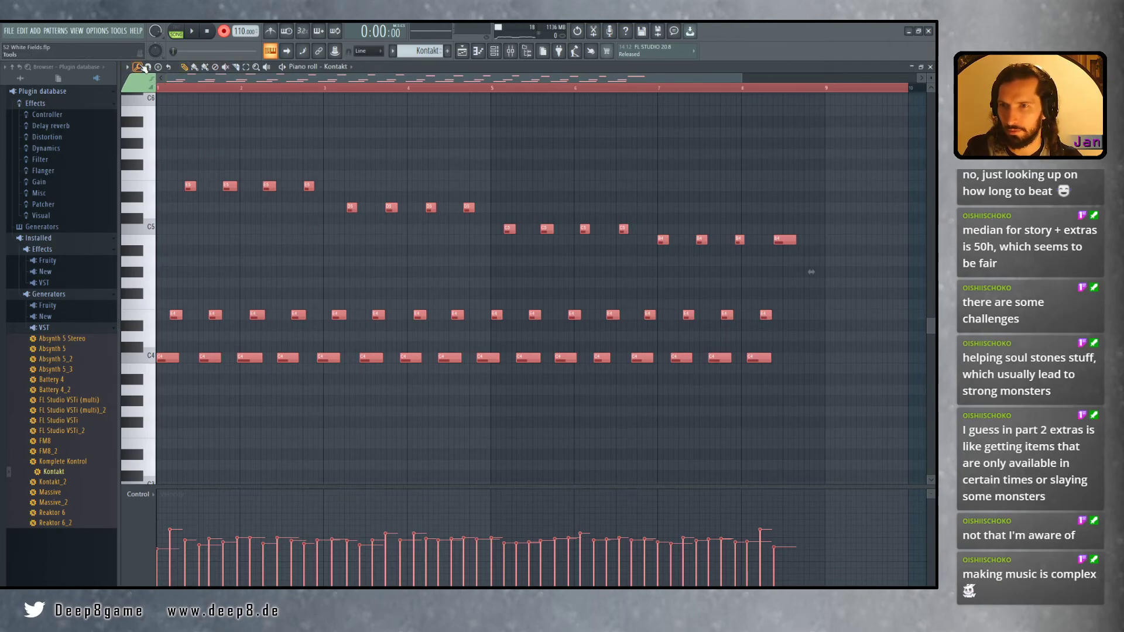
pyautogui.click(138, 67)
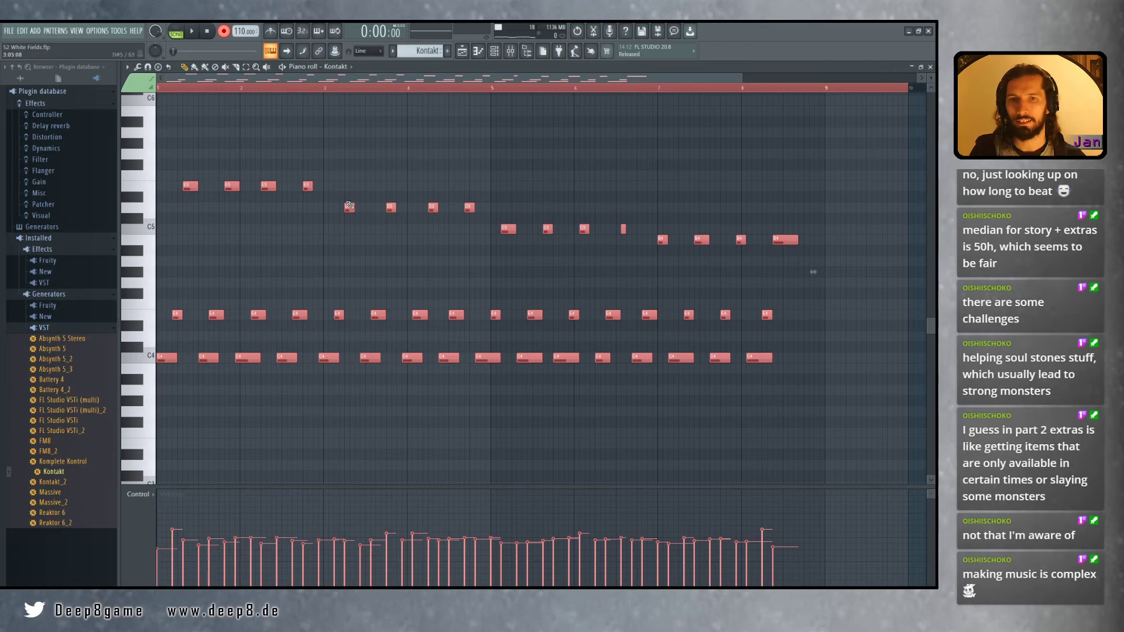
# Select the notes from bar 3 onward, align their first C4 with the start of bar 3, and play the opening
pyautogui.moveTo(849, 193); pyautogui.dragTo(321, 388)
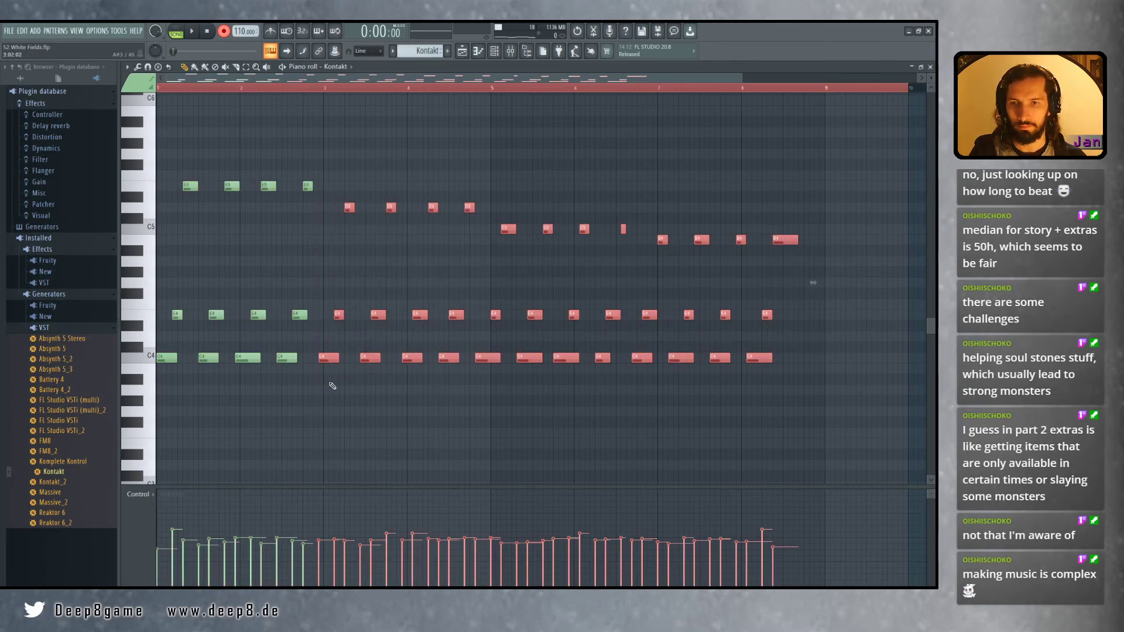
pyautogui.scroll(1, 321, 363)
pyautogui.scroll(2, 321, 363)
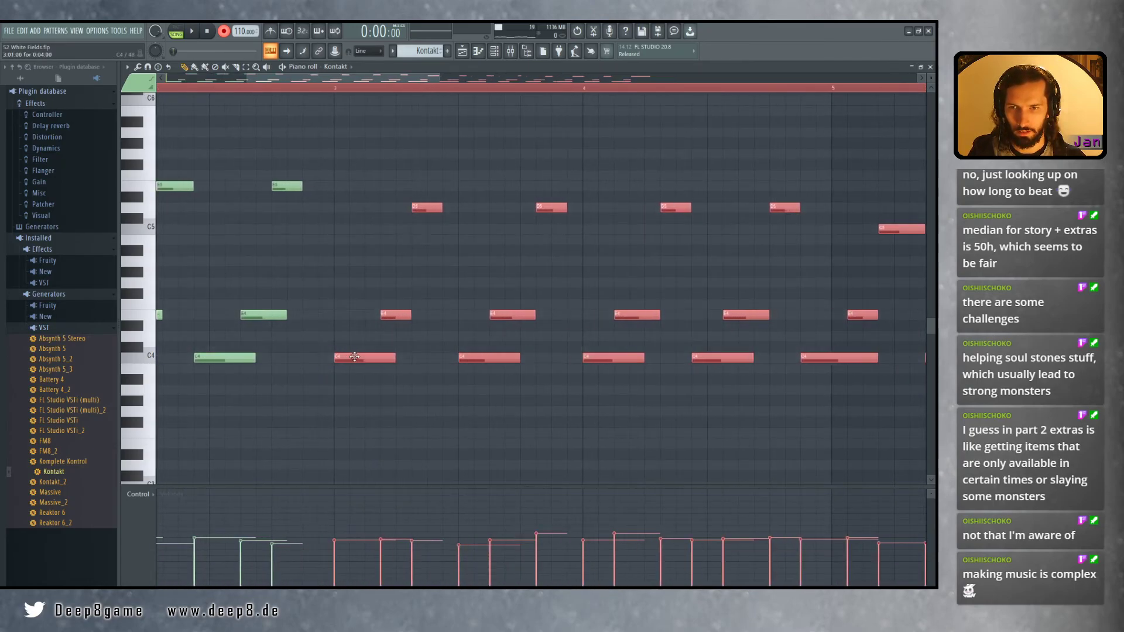
pyautogui.scroll(-3, 355, 357)
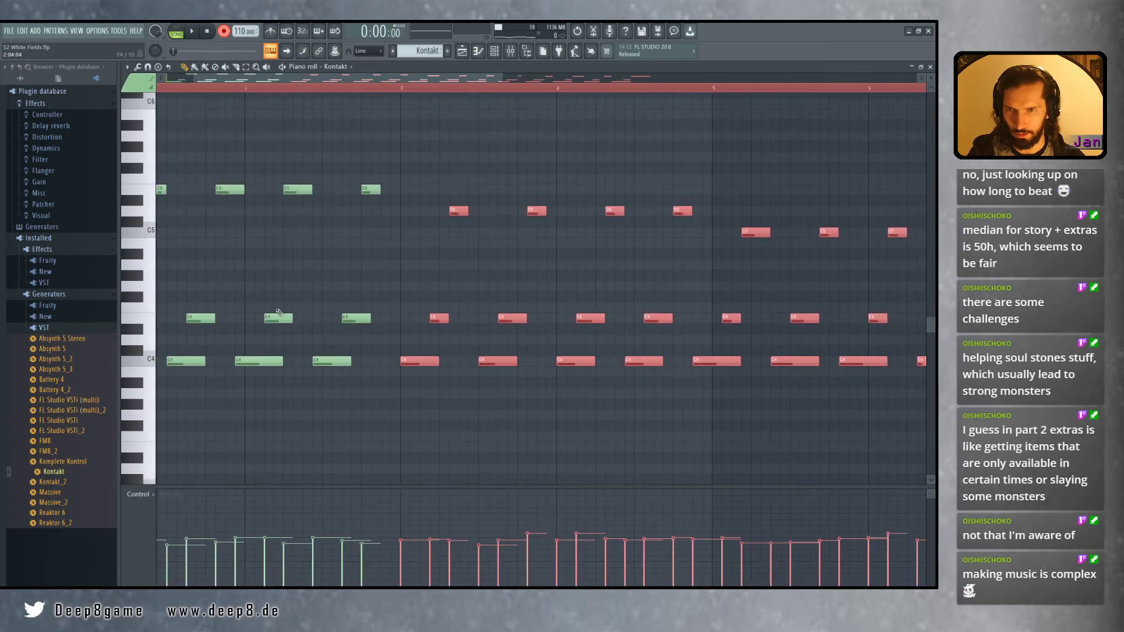
pyautogui.scroll(2, 279, 312)
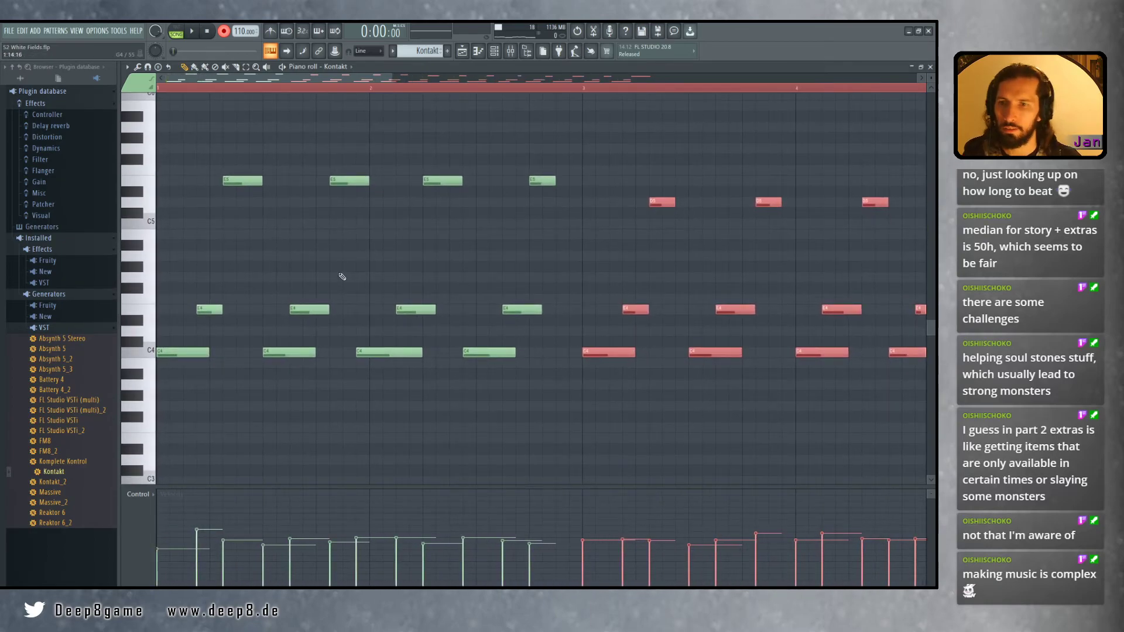
pyautogui.press('space')
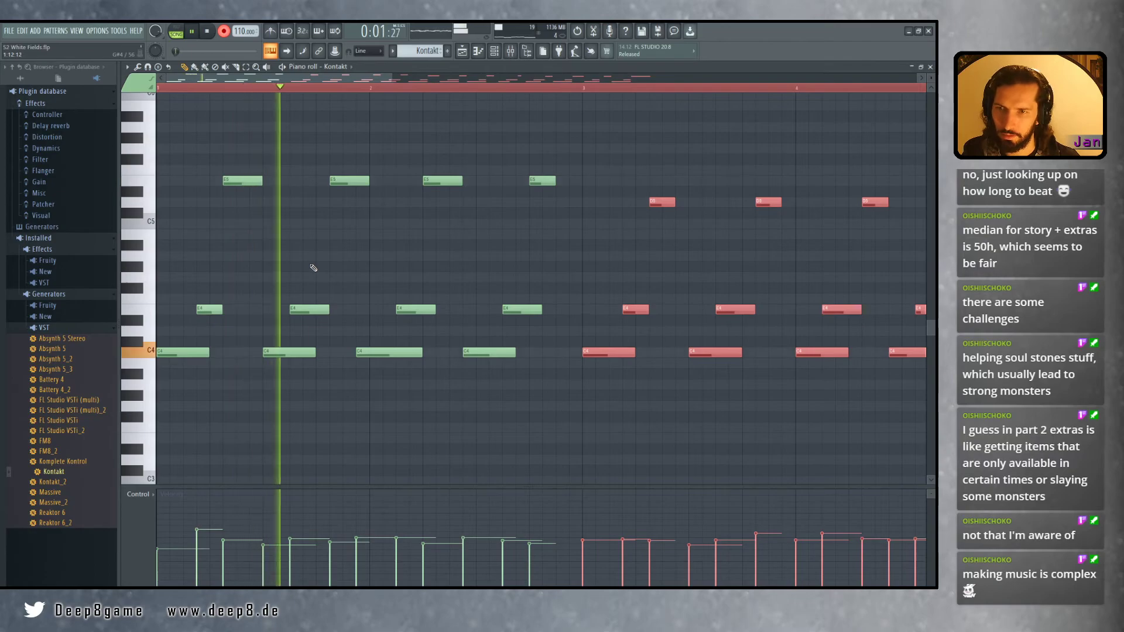
pyautogui.press('space')
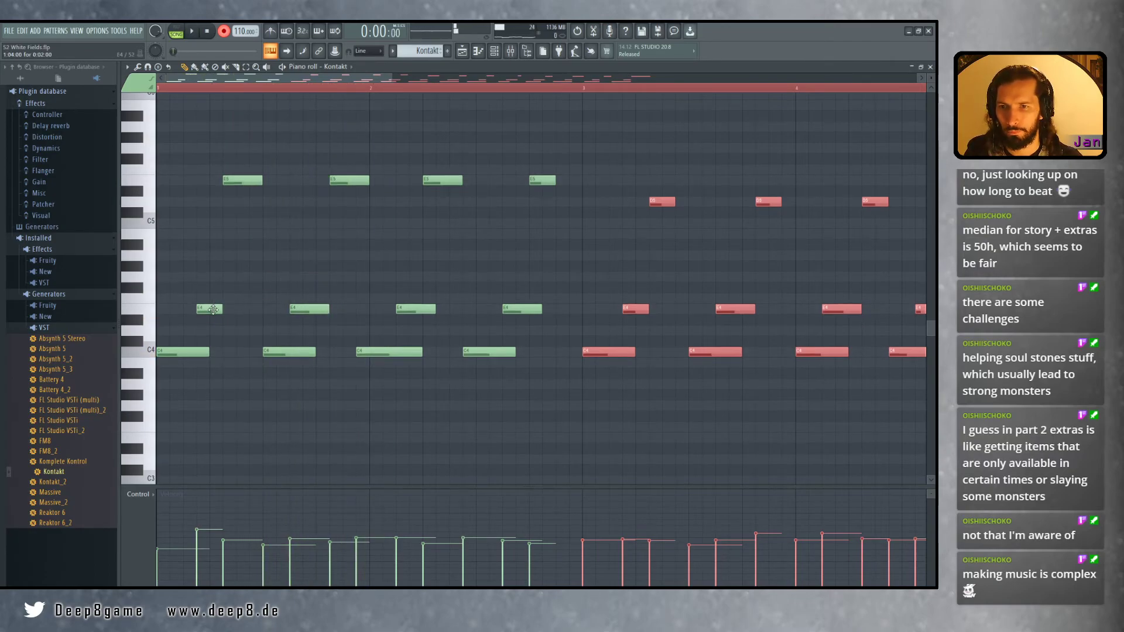
pyautogui.click(240, 257)
pyautogui.click(239, 257)
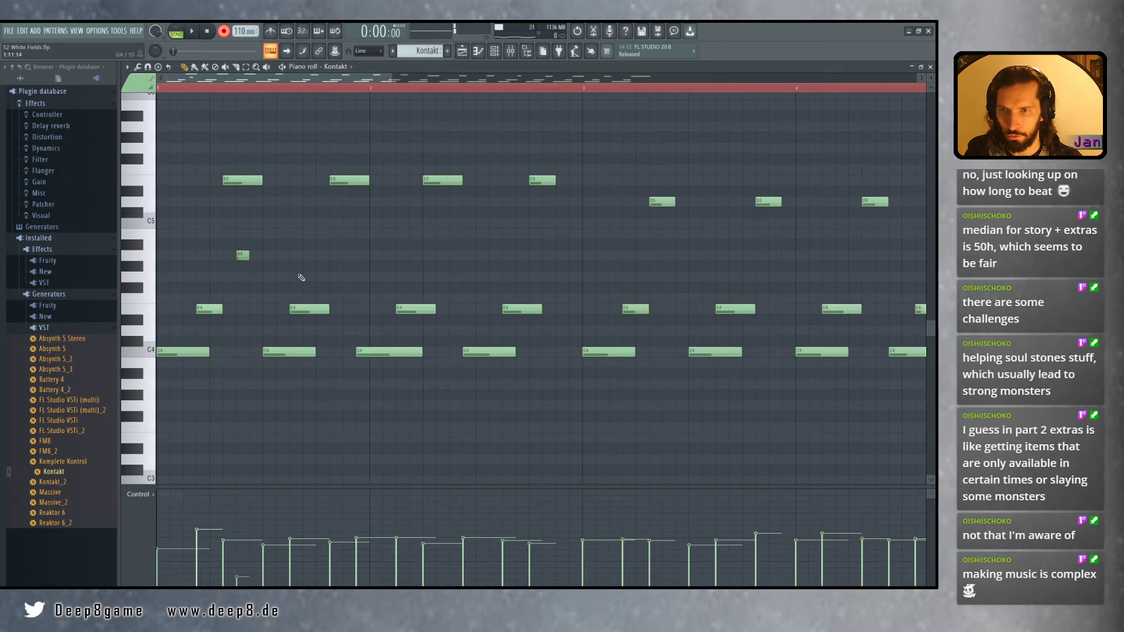
pyautogui.hotkey('ctrl', 'z')
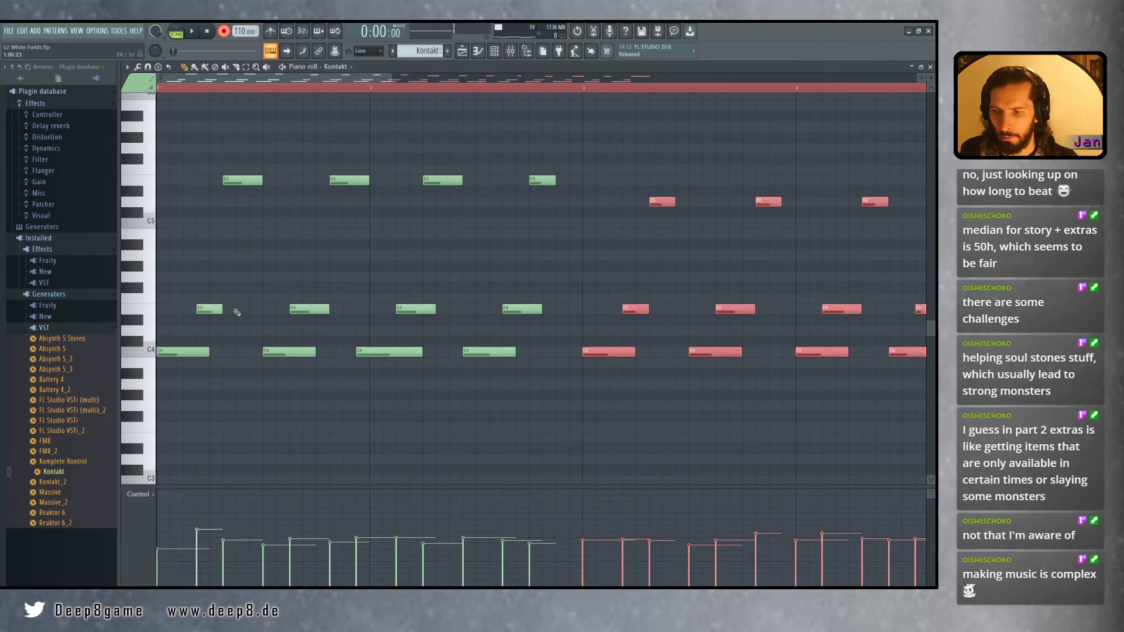
# Move bar 1's first E4 and E5 one step earlier, and shift the bar 2 notes so their first C4 starts at bar 2
pyautogui.moveTo(205, 310); pyautogui.dragTo(196, 311)
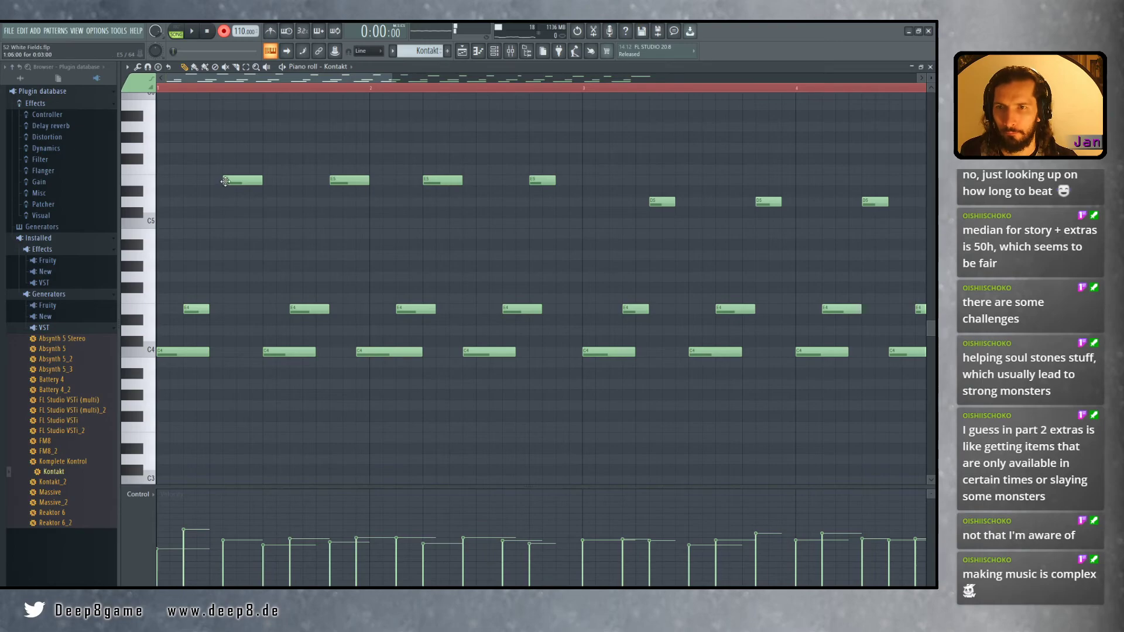
pyautogui.press('space')
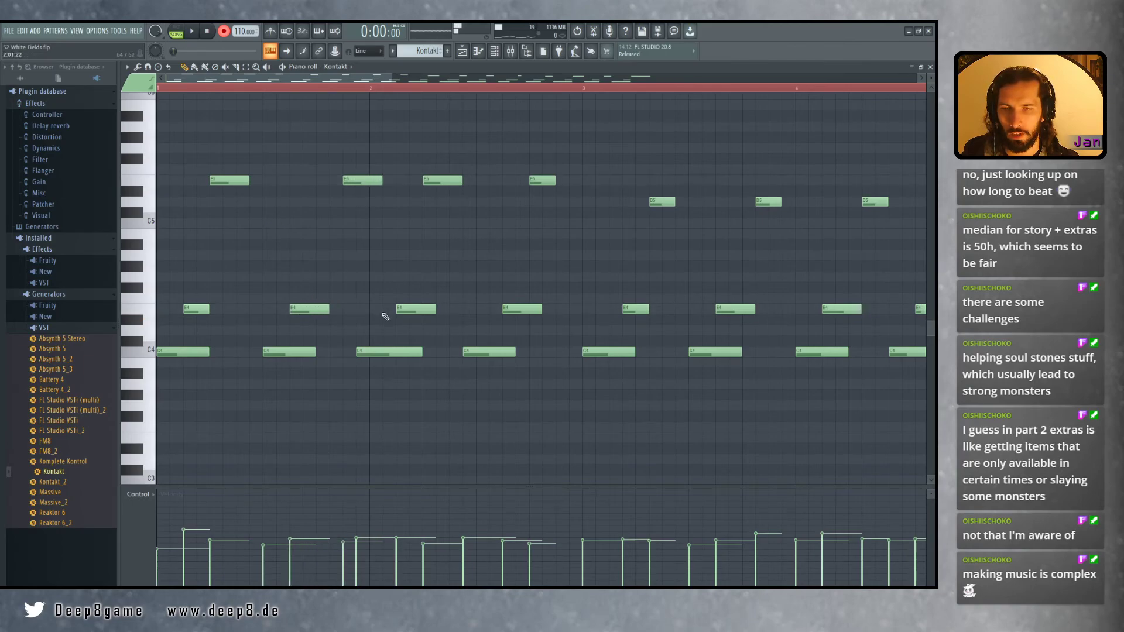
pyautogui.moveTo(366, 283); pyautogui.dragTo(387, 284)
pyautogui.moveTo(395, 144); pyautogui.dragTo(513, 417)
pyautogui.moveTo(396, 353); pyautogui.dragTo(412, 352)
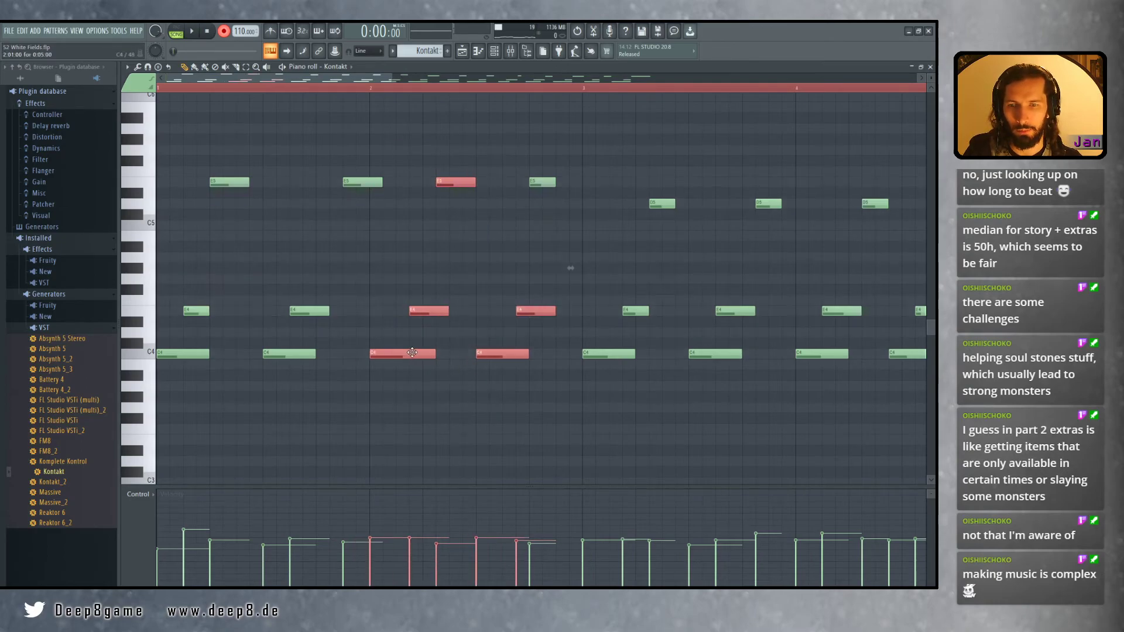
# Move the last E5 in bar 2 one step later and play the opening
pyautogui.click(551, 181)
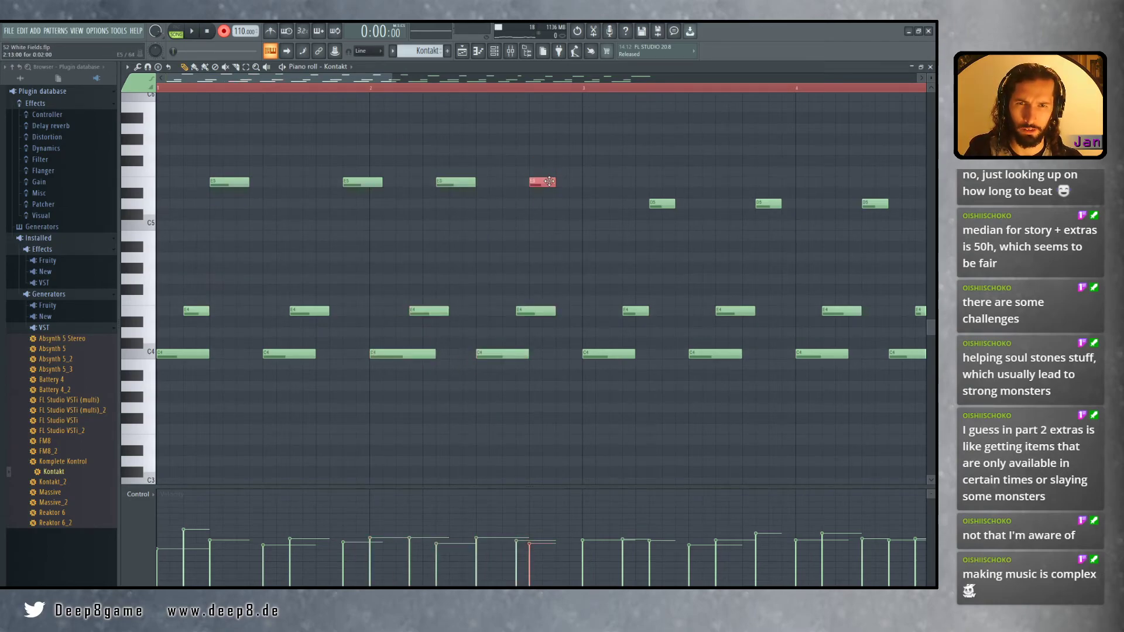
pyautogui.press('space')
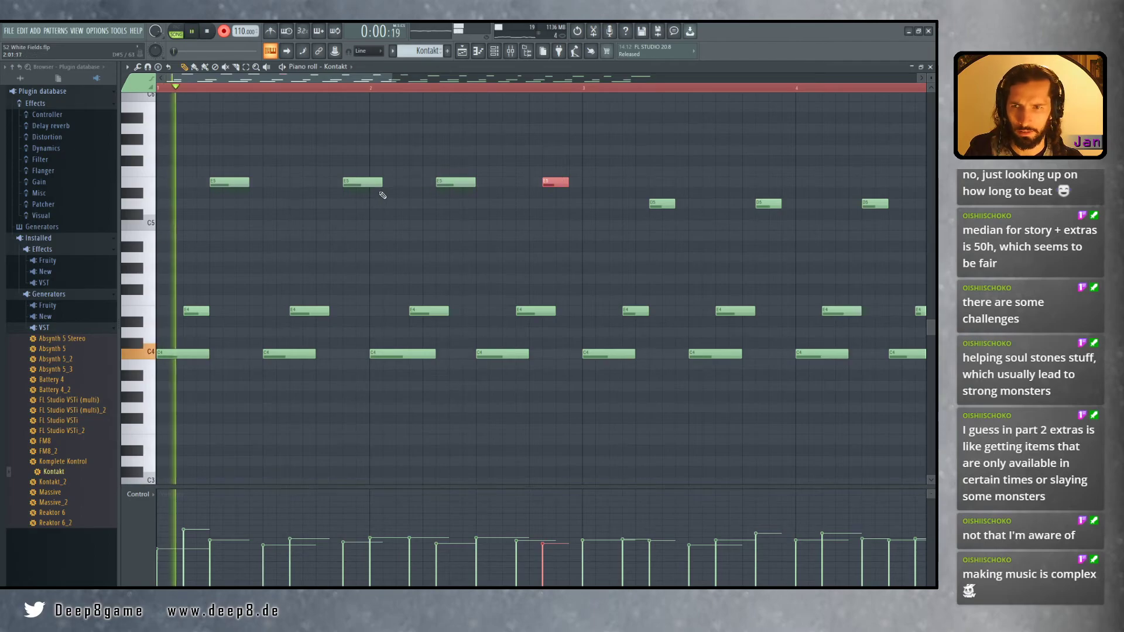
pyautogui.press('space')
# Move bar 1's second E5 earlier to beat 4 and replay the opening to check the timing
pyautogui.scroll(2, 363, 253)
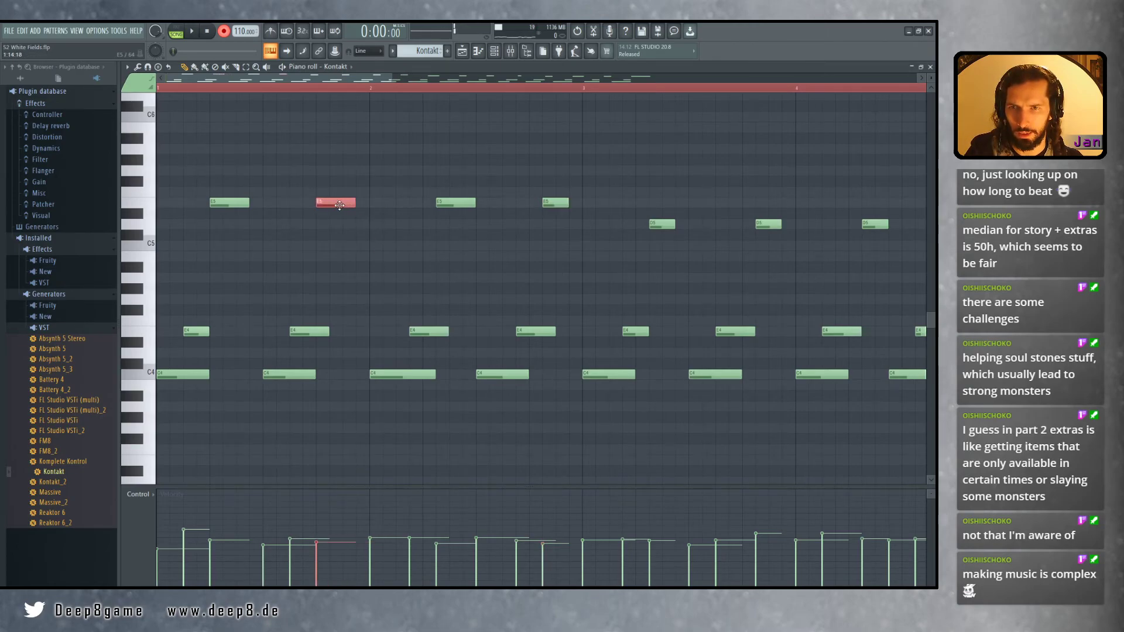
pyautogui.press('space')
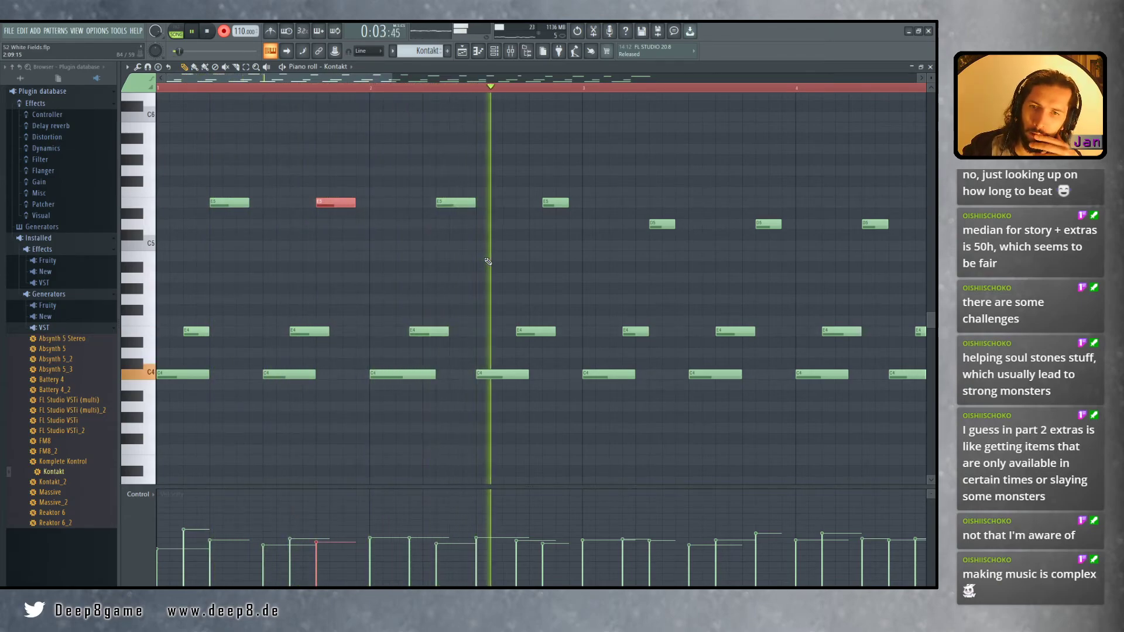
pyautogui.press('space')
pyautogui.press('space')
pyautogui.press('space')
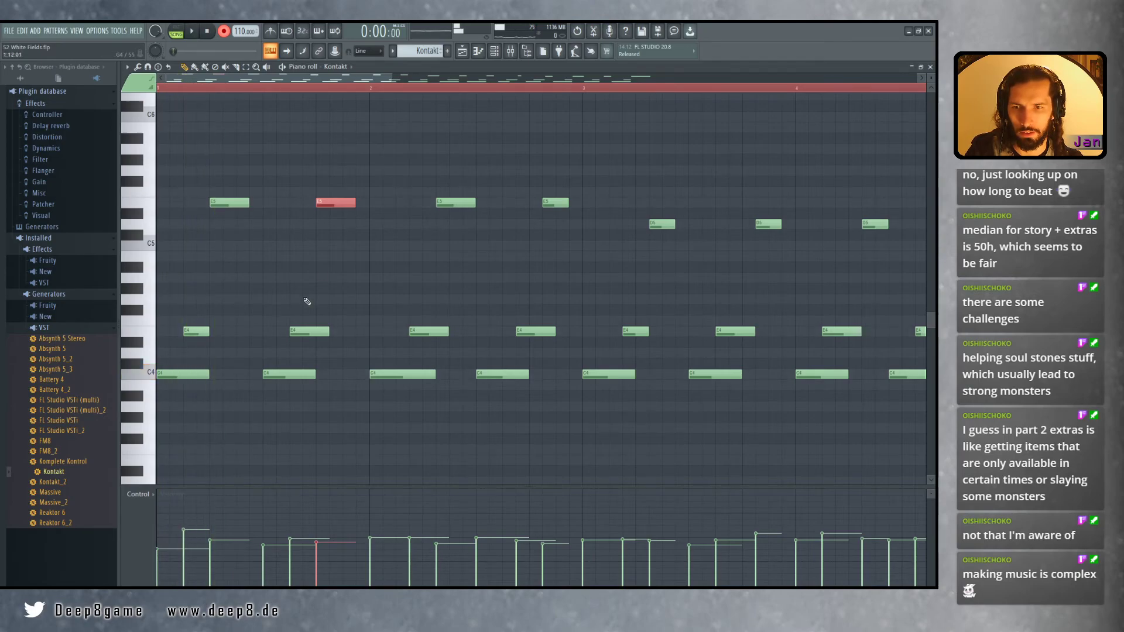
pyautogui.scroll(3, 394, 293)
pyautogui.press('space')
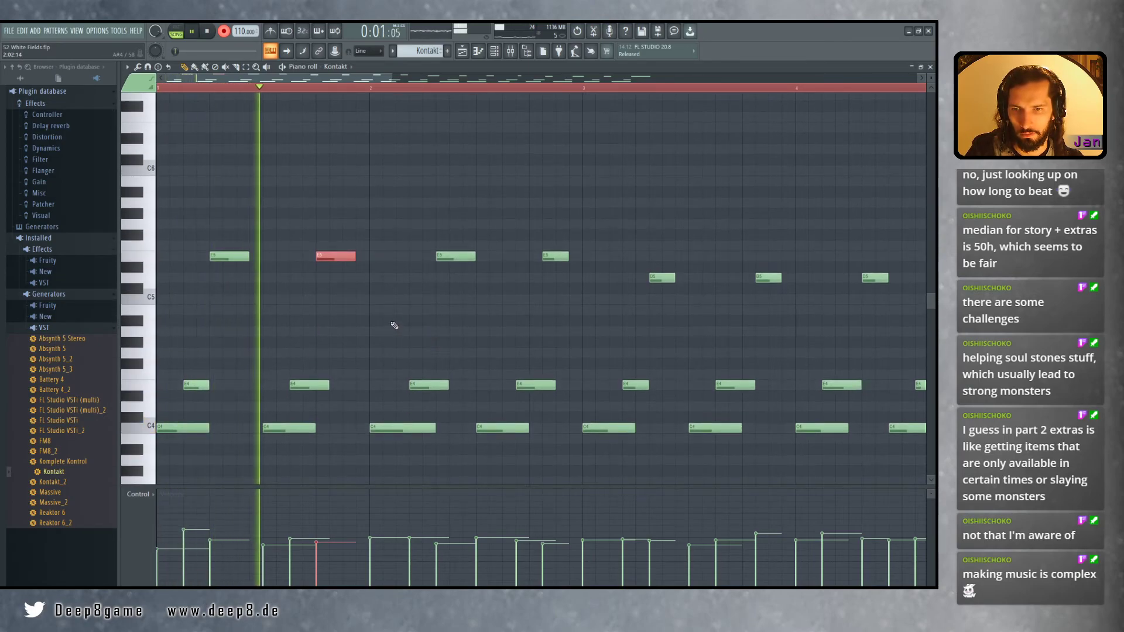
pyautogui.press('space')
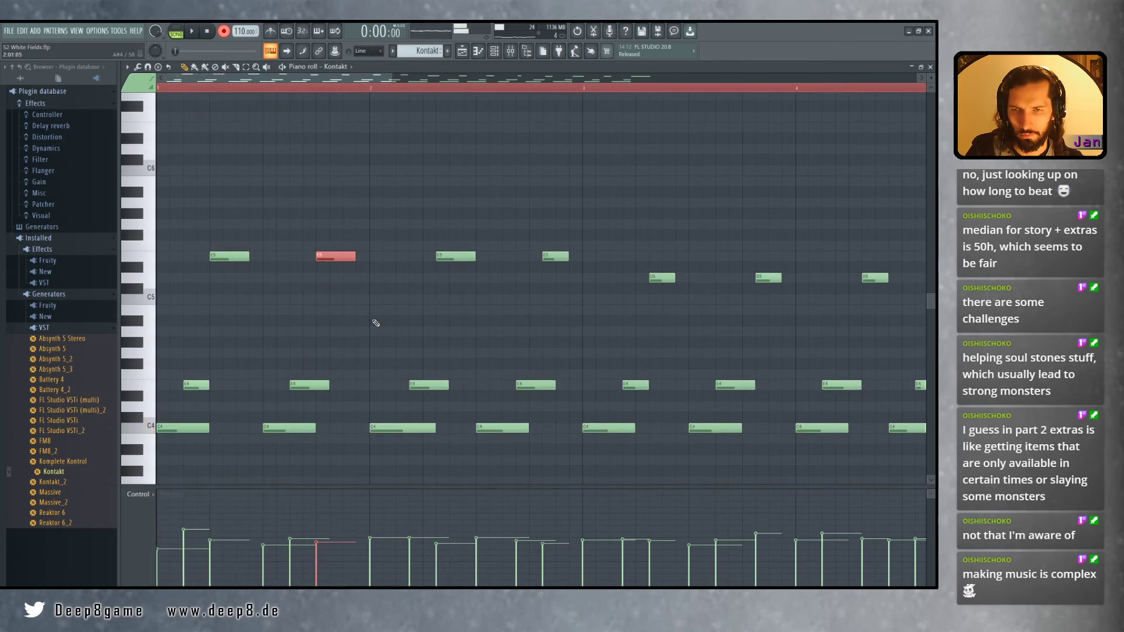
# Try recording another celesta take over the arrangement from the playlist with the existing Kontakt track muted, and discard it
pyautogui.click(931, 68)
pyautogui.click(250, 371)
pyautogui.press('space')
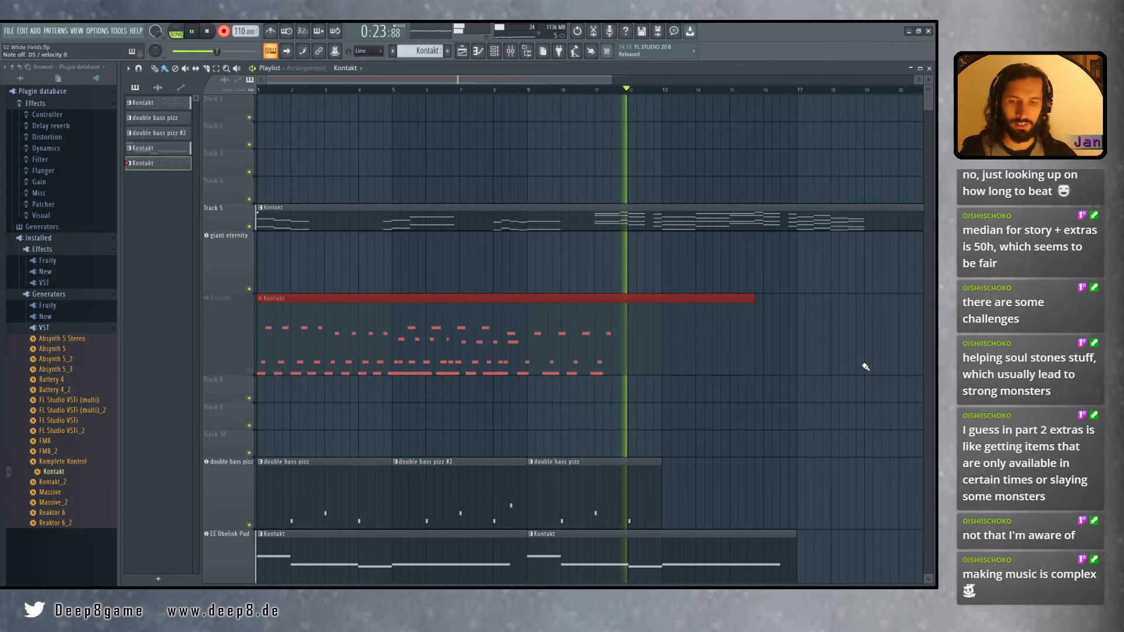
pyautogui.press('space')
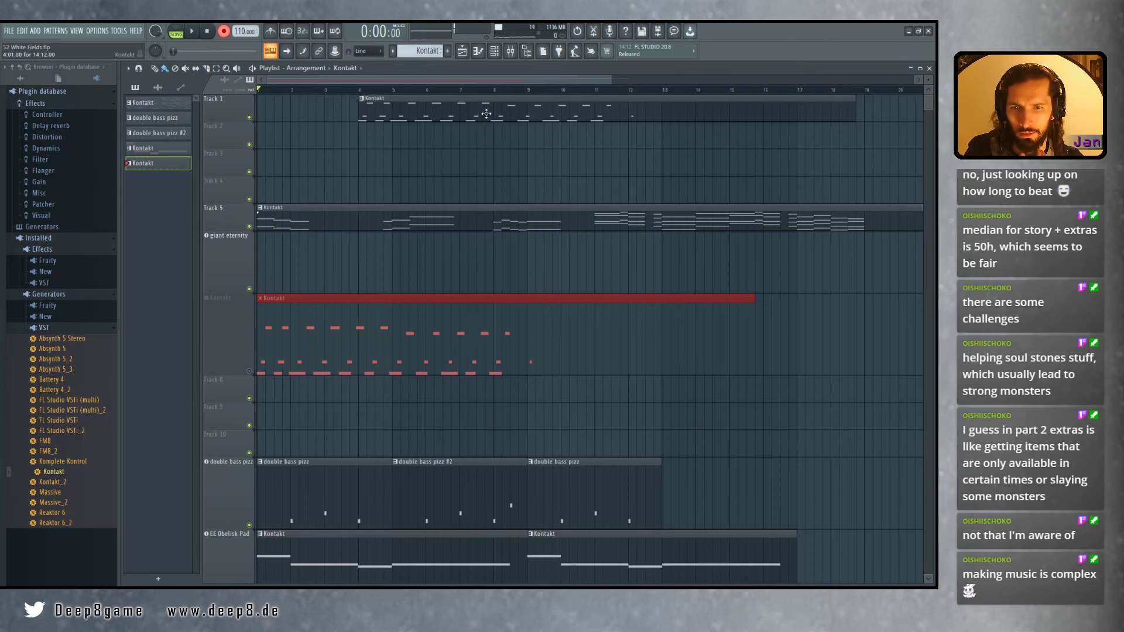
pyautogui.hotkey('ctrl', 'z')
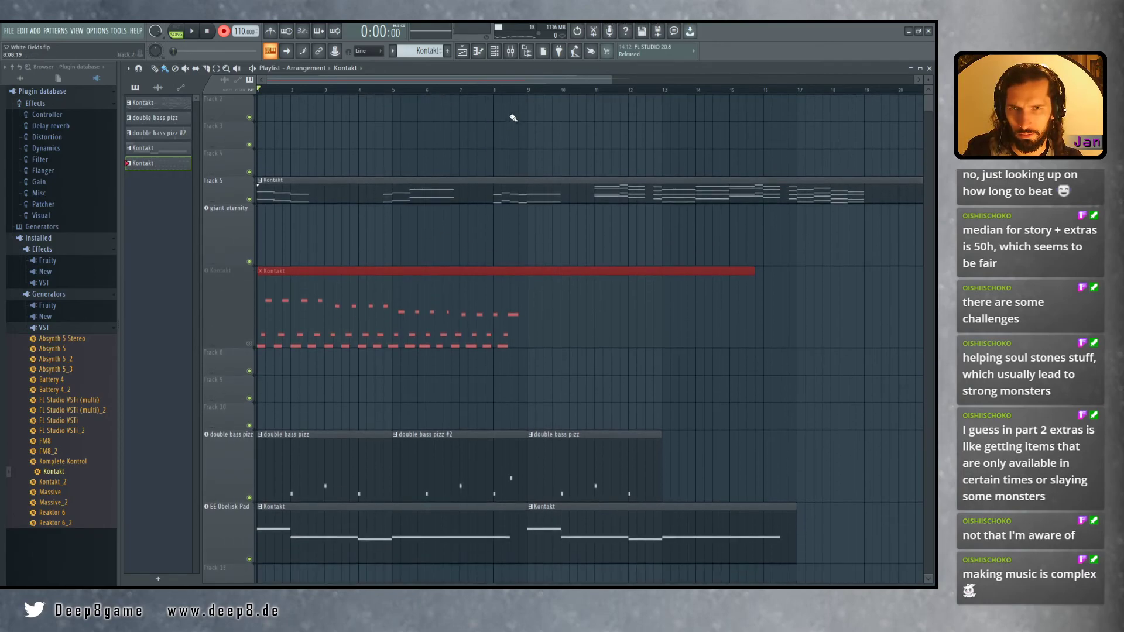
pyautogui.rightClick(505, 120)
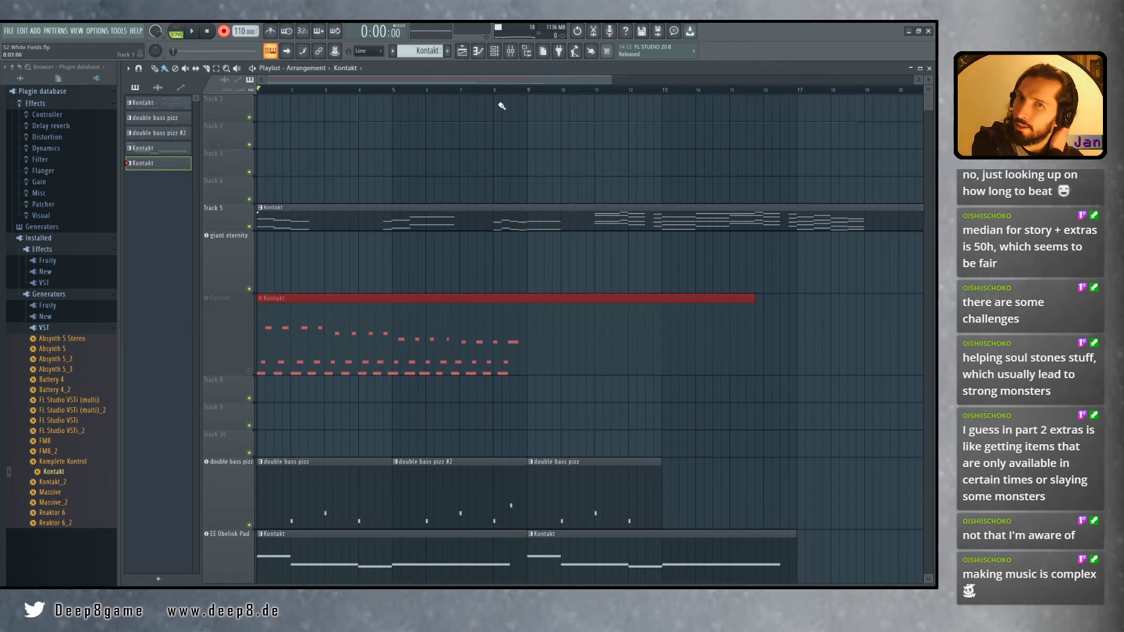
# Open the Kontakt clip in the piano roll and play its pattern on its own with recording off
pyautogui.doubleClick(347, 327)
pyautogui.scroll(-2, 354, 306)
pyautogui.scroll(3, 227, 289)
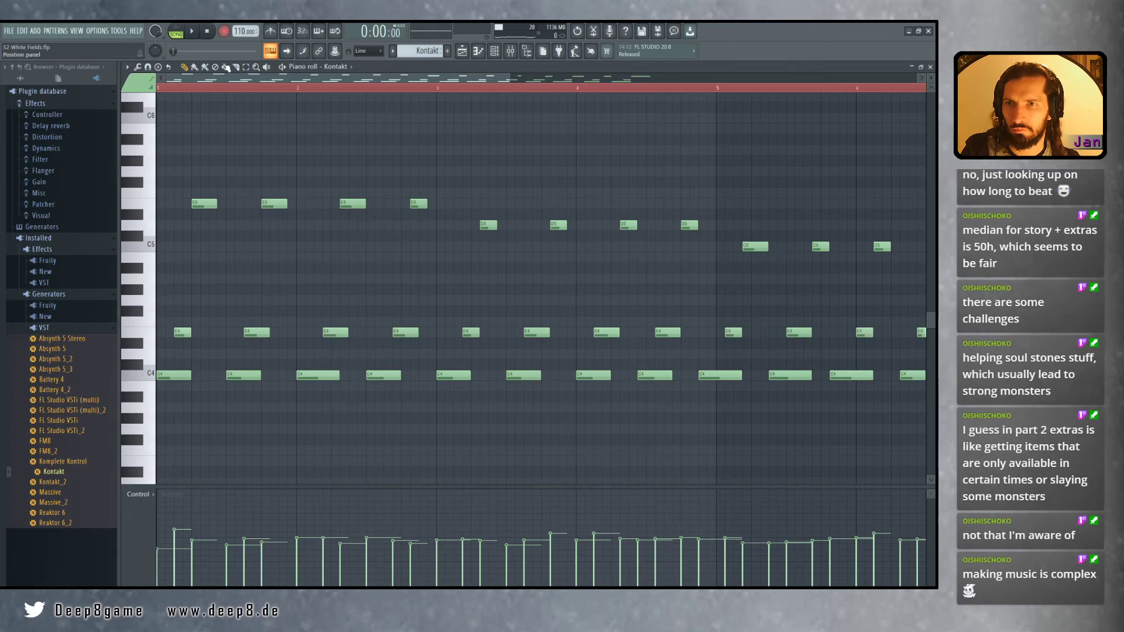
pyautogui.scroll(-1, 181, 93)
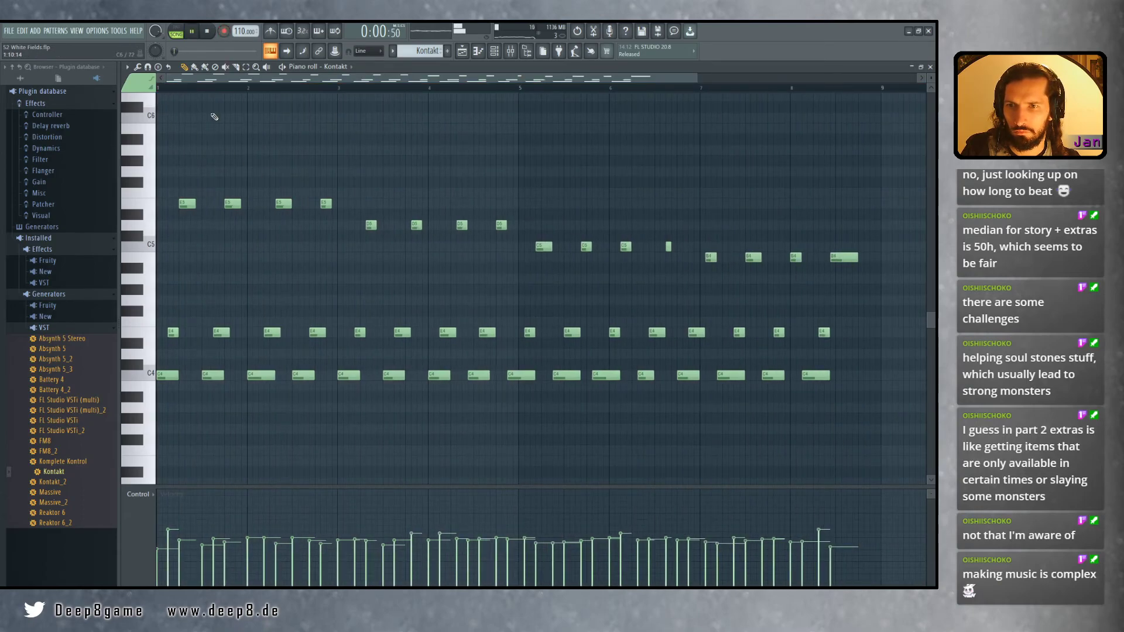
pyautogui.press('space')
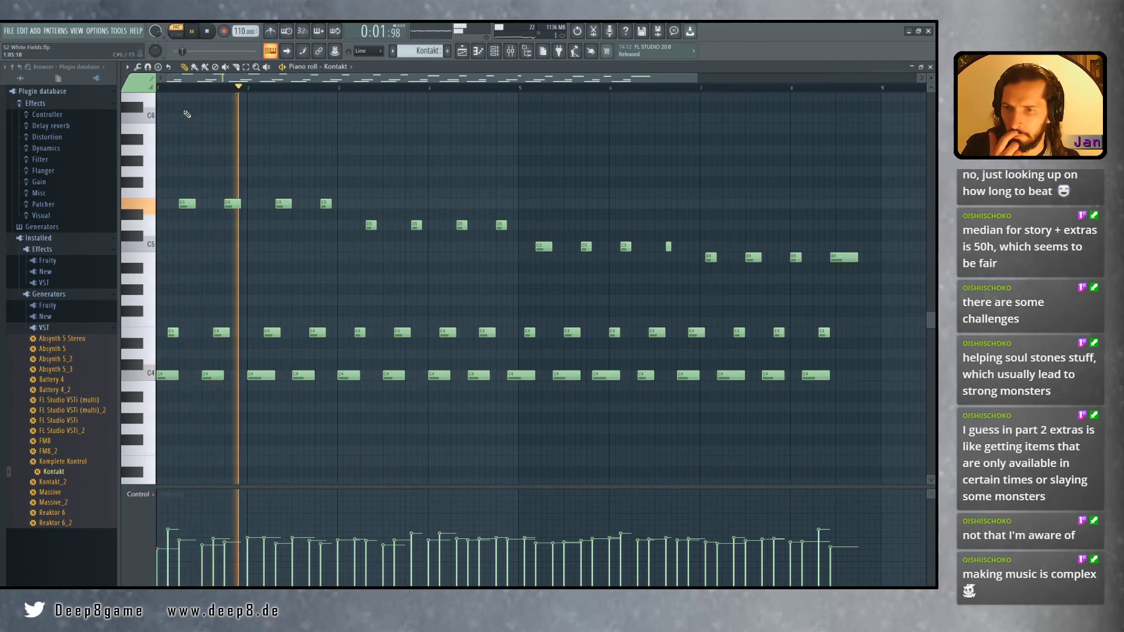
pyautogui.press('space')
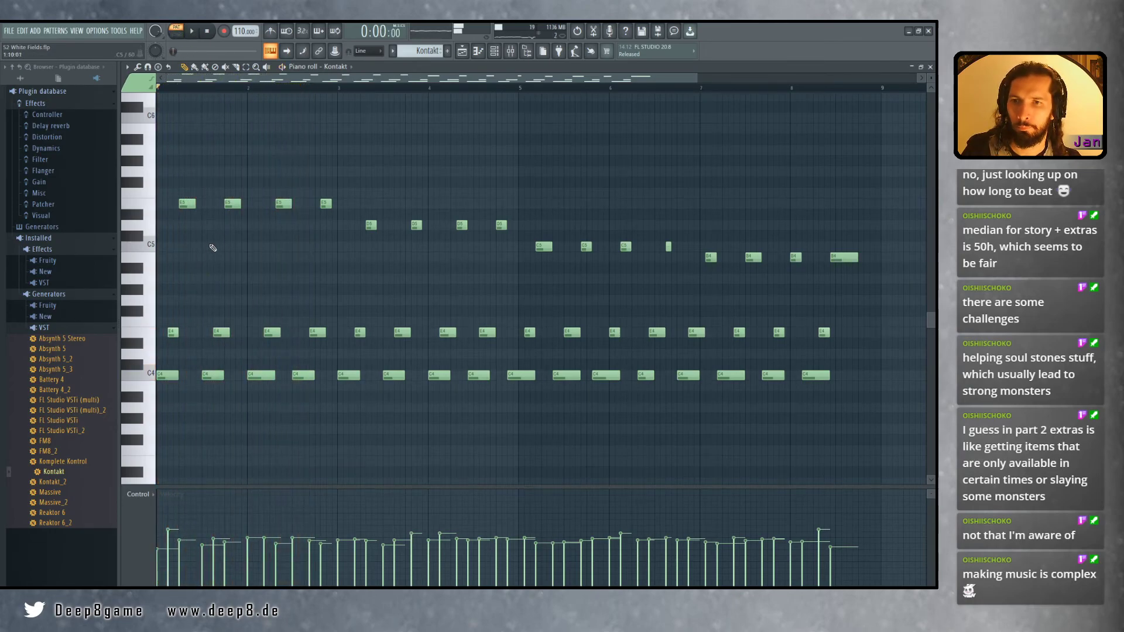
# Move bar 1's E4 notes to beats 2 and 4 and each E5 half a beat after them, playing the result
pyautogui.scroll(5, 287, 246)
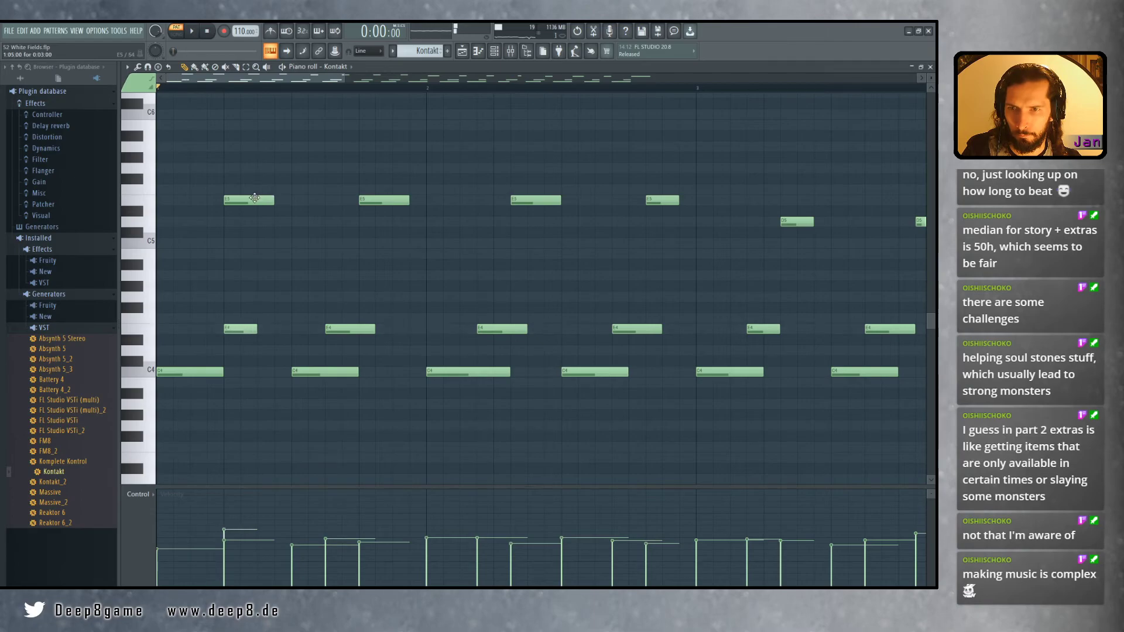
pyautogui.press('space')
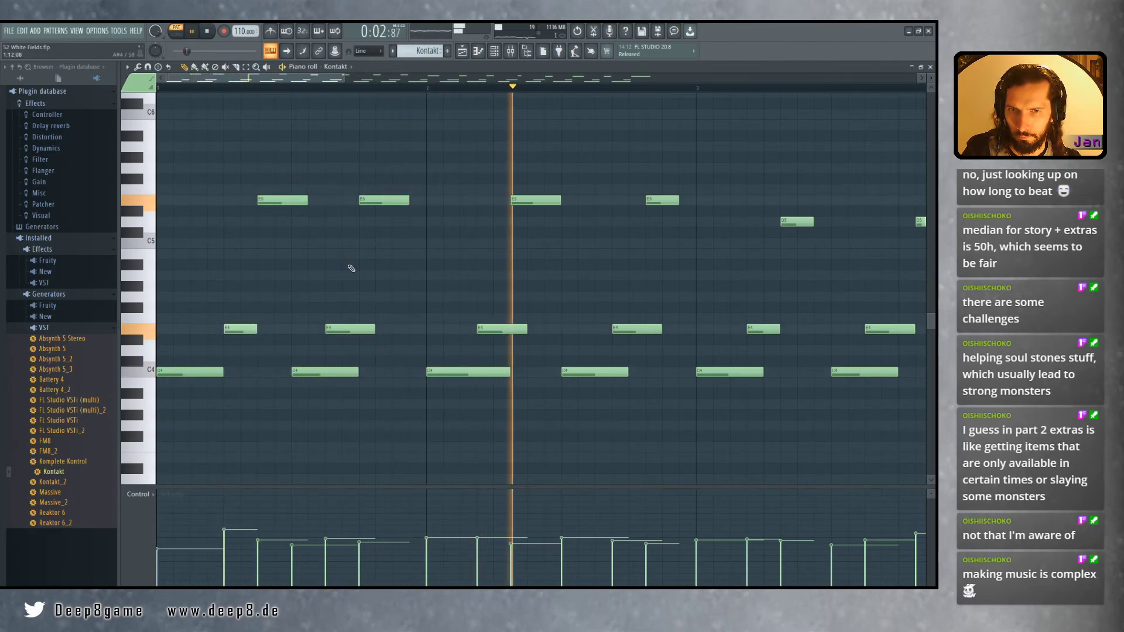
pyautogui.press('space')
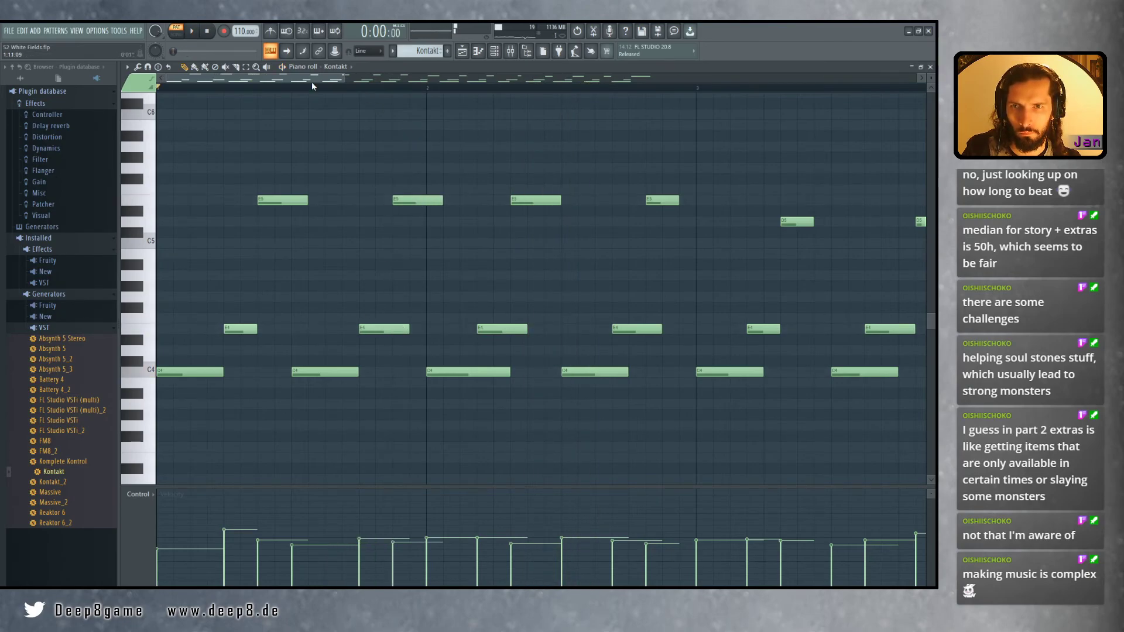
# Set the time selection to the whole of bar 1 and play it as a loop
pyautogui.moveTo(234, 94); pyautogui.dragTo(157, 99)
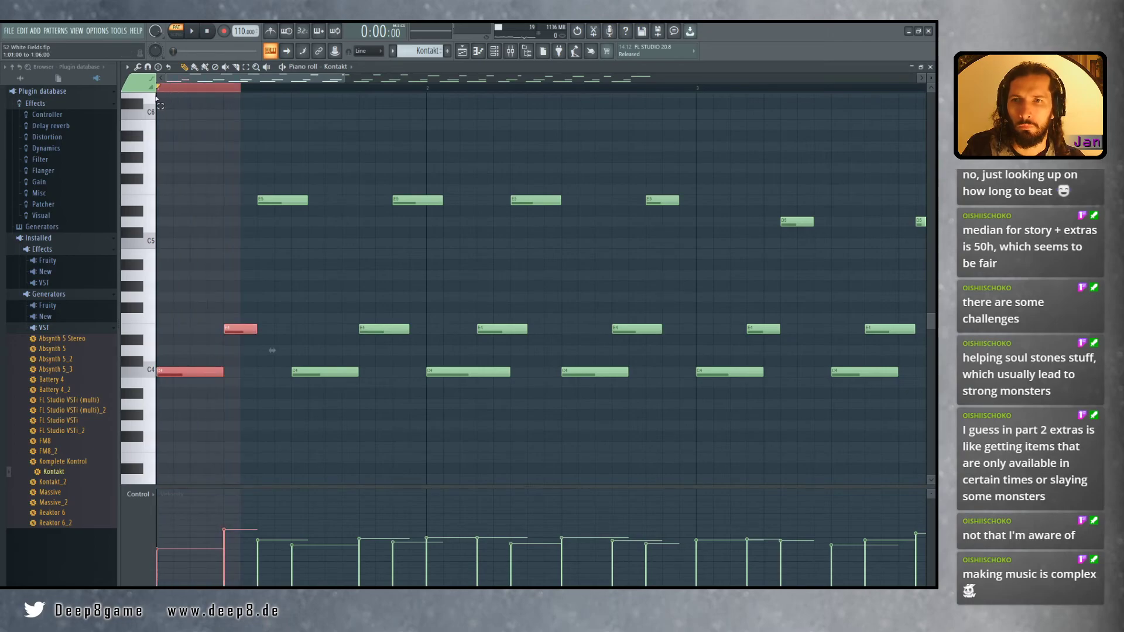
pyautogui.moveTo(241, 93); pyautogui.dragTo(427, 99)
pyautogui.press('space')
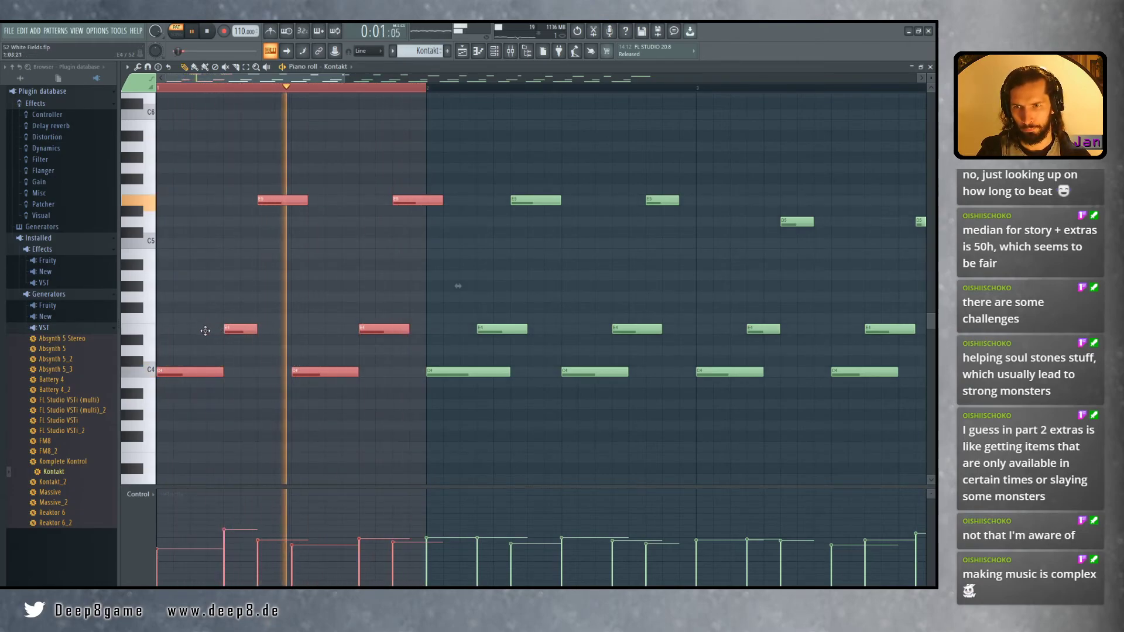
# Try placing bar 1's two E4 notes half a beat earlier while the loop plays
pyautogui.click(239, 329)
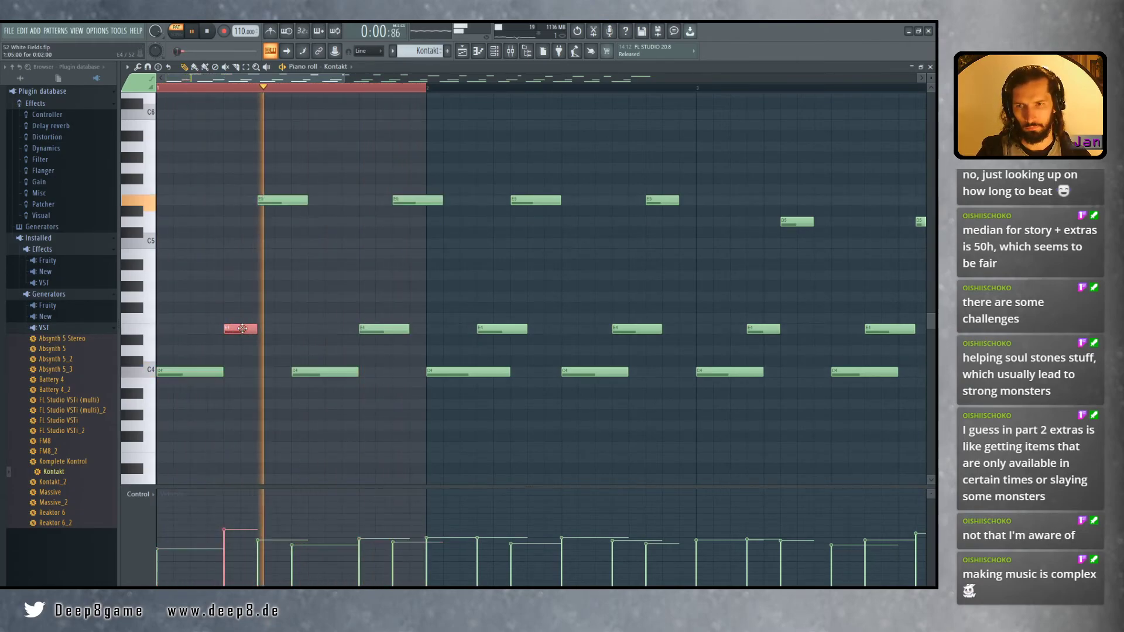
pyautogui.moveTo(241, 329); pyautogui.dragTo(208, 328)
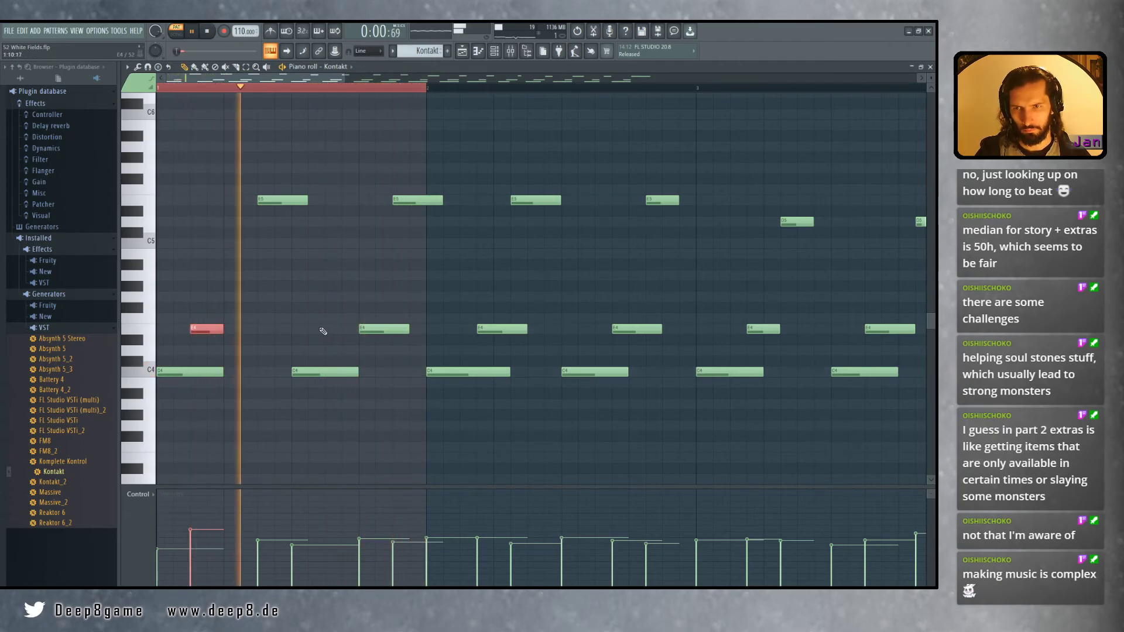
pyautogui.moveTo(374, 329); pyautogui.dragTo(341, 329)
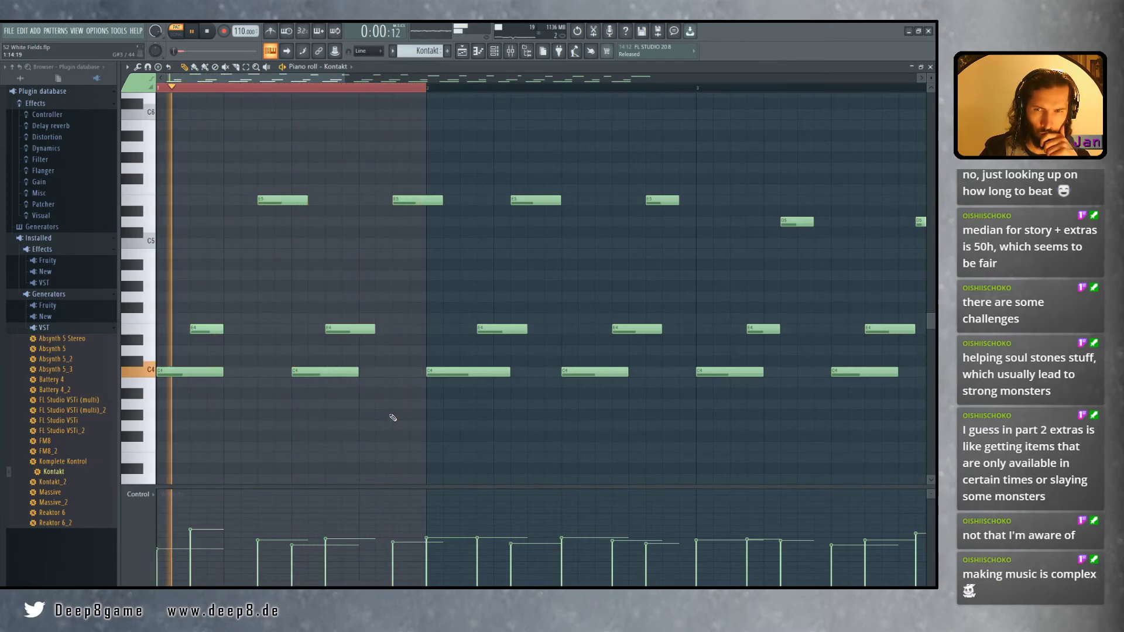
# Compare both E4 placements by undoing and redoing the moves, and restore the notes to beats 2 and 4
pyautogui.hotkey('ctrl', 'z')
pyautogui.hotkey('ctrl', 'z')
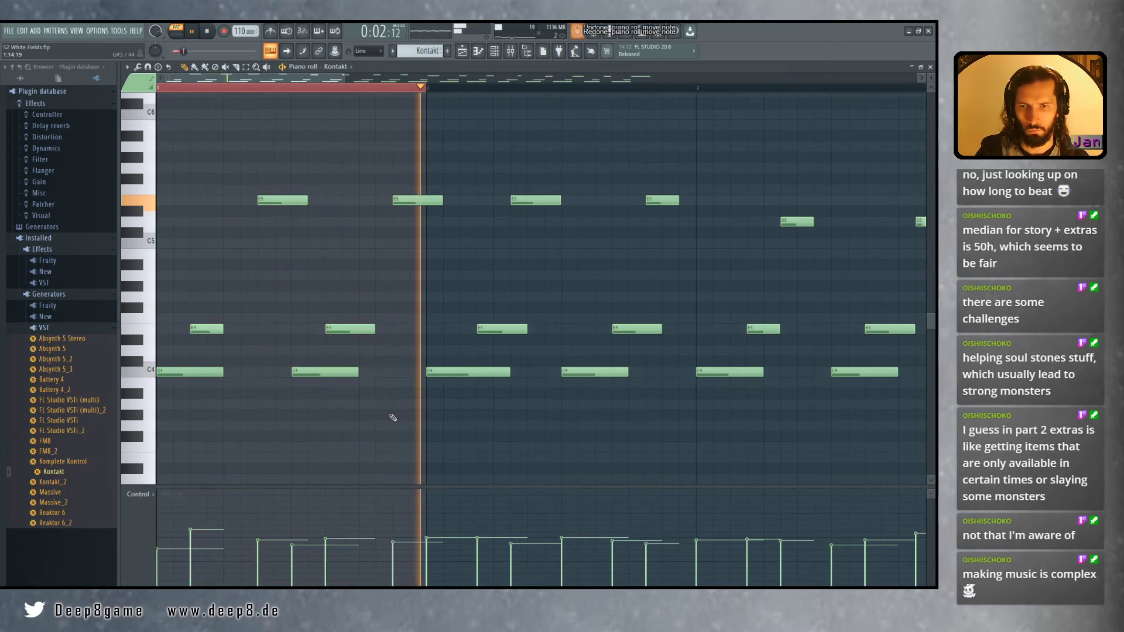
pyautogui.hotkey('ctrl', 'alt', 'z')
pyautogui.hotkey('ctrl', 'alt', 'z')
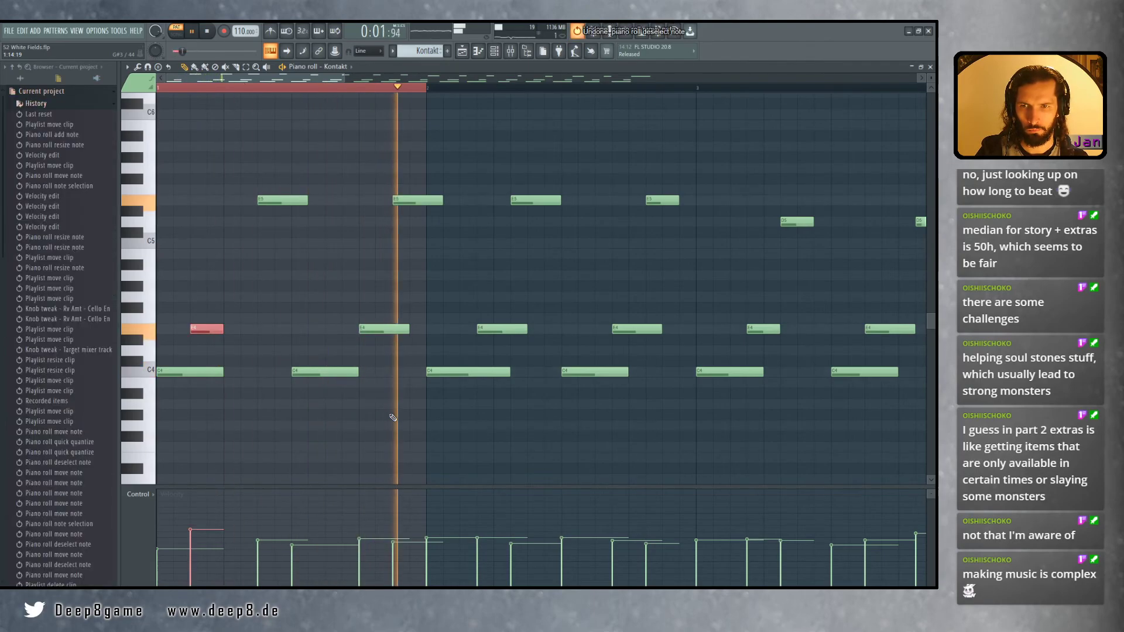
pyautogui.keyDown('ctrl'); pyautogui.click(408, 435); pyautogui.keyUp('ctrl')
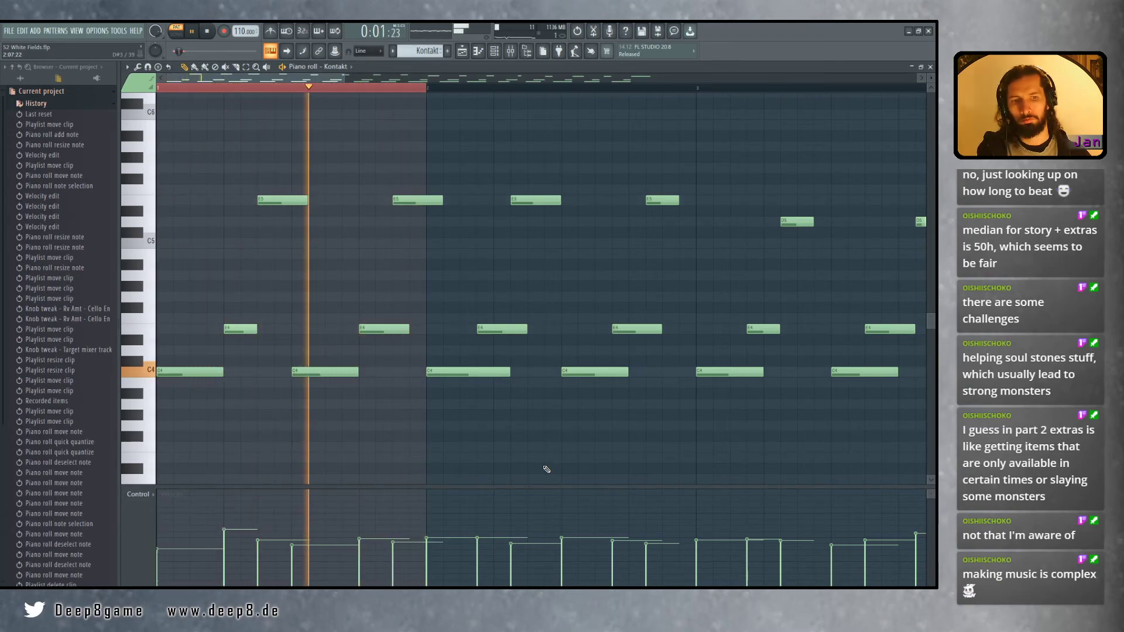
# Clear the bar 1 time selection and move bar 2's E4 notes to beats 2 and 4, each E5 half a beat after
pyautogui.scroll(-3, 554, 455)
pyautogui.scroll(1, 510, 427)
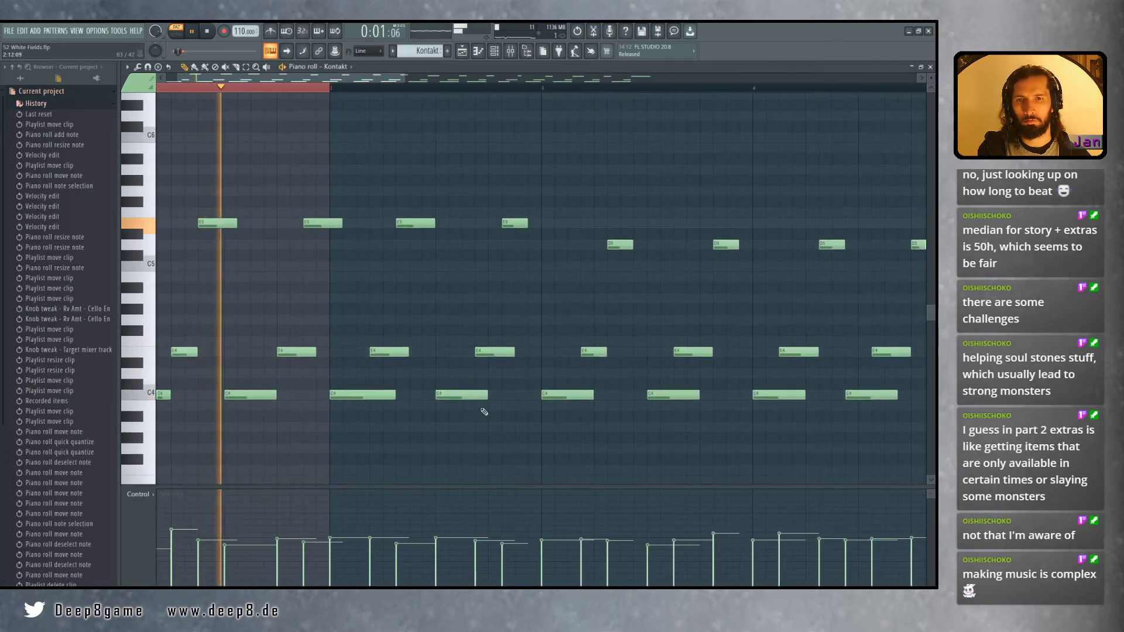
pyautogui.scroll(2, 376, 394)
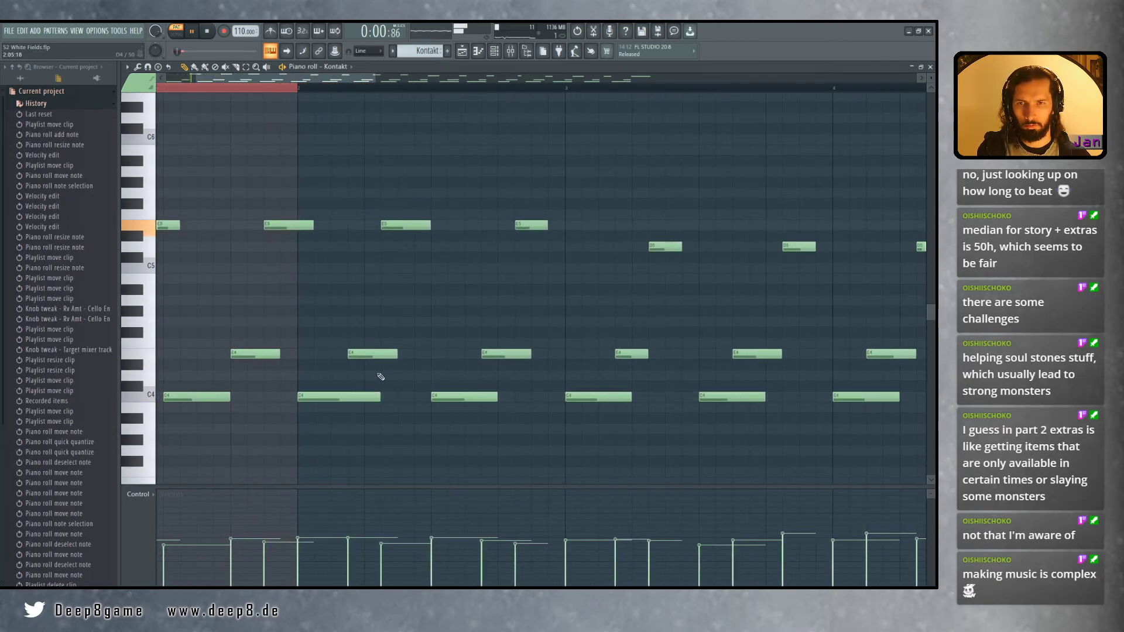
pyautogui.press('space')
pyautogui.scroll(-3, 364, 133)
pyautogui.scroll(3, 361, 134)
pyautogui.press('space')
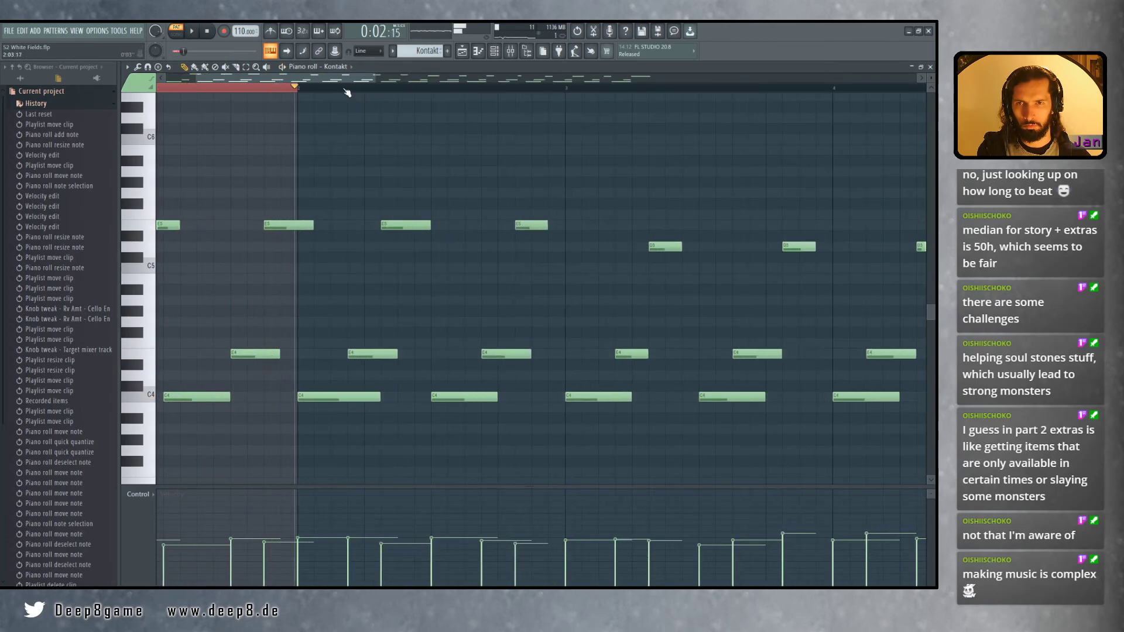
pyautogui.rightClick(345, 90)
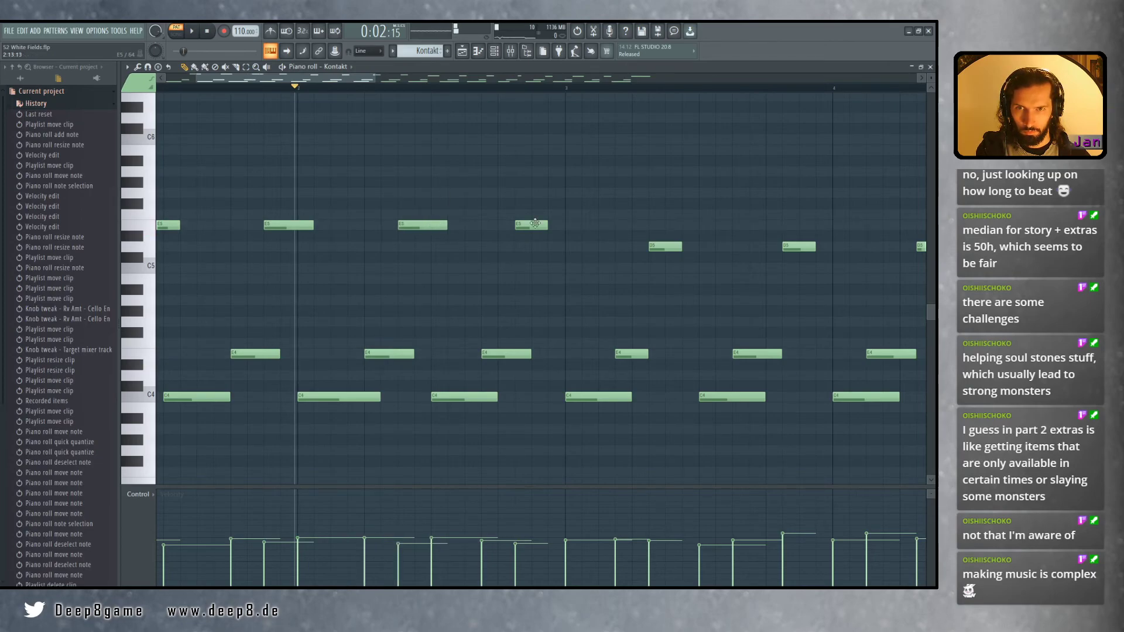
pyautogui.moveTo(499, 382); pyautogui.dragTo(339, 375)
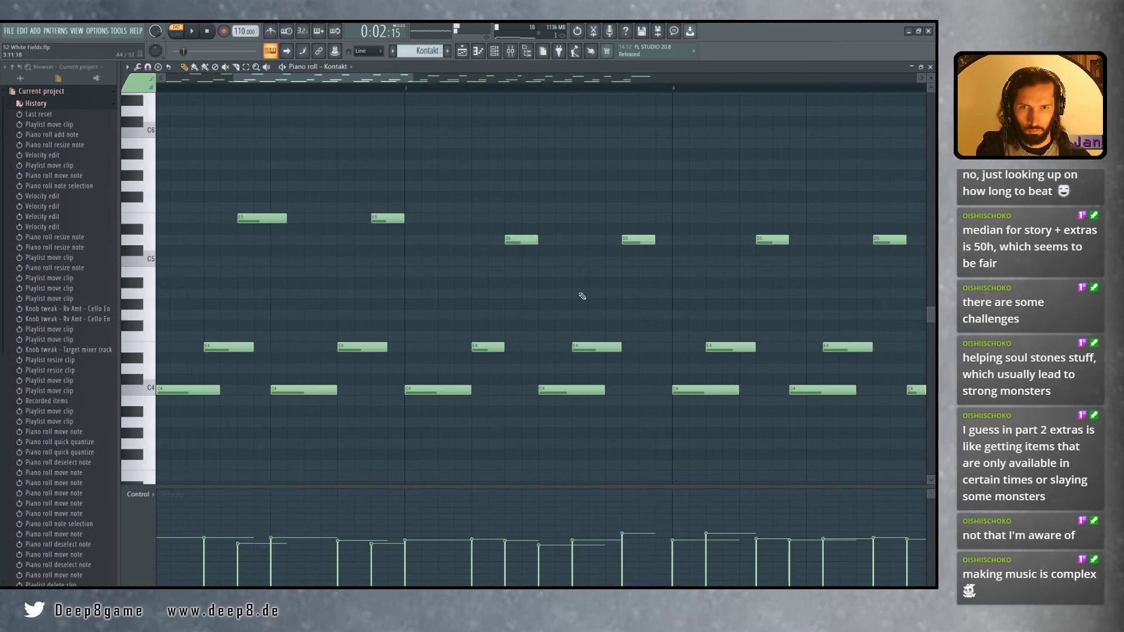
# Even out bars 3 and 4: C4 on beats 1 and 3, E4 on beats 2 and 4, each D5 half a beat after its E4
pyautogui.moveTo(588, 345); pyautogui.dragTo(517, 333)
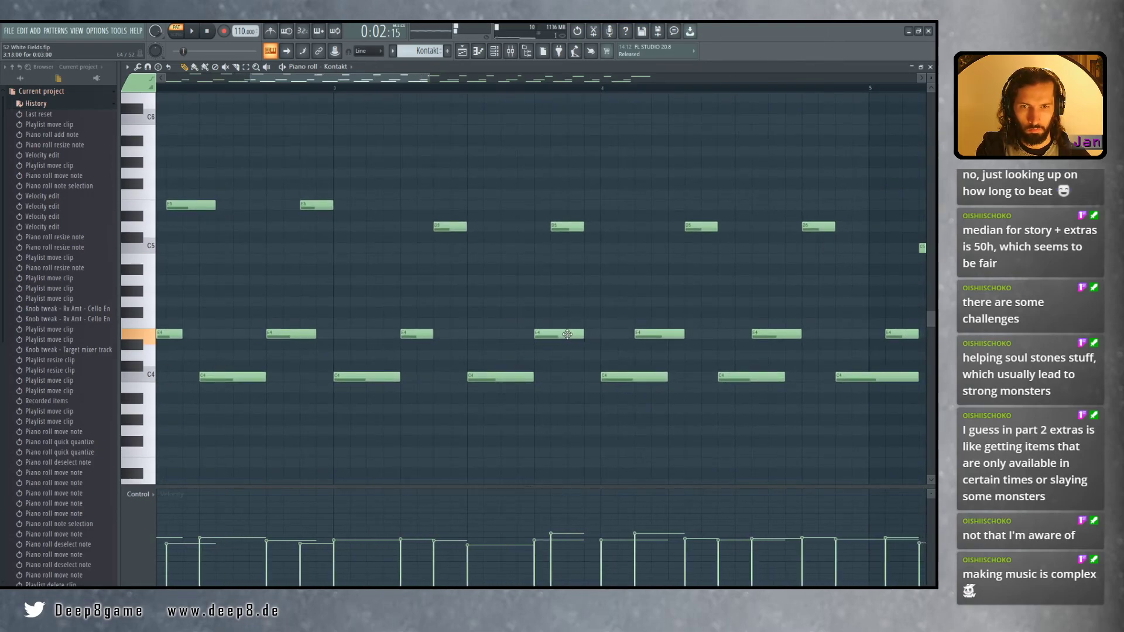
pyautogui.moveTo(642, 274); pyautogui.dragTo(519, 254)
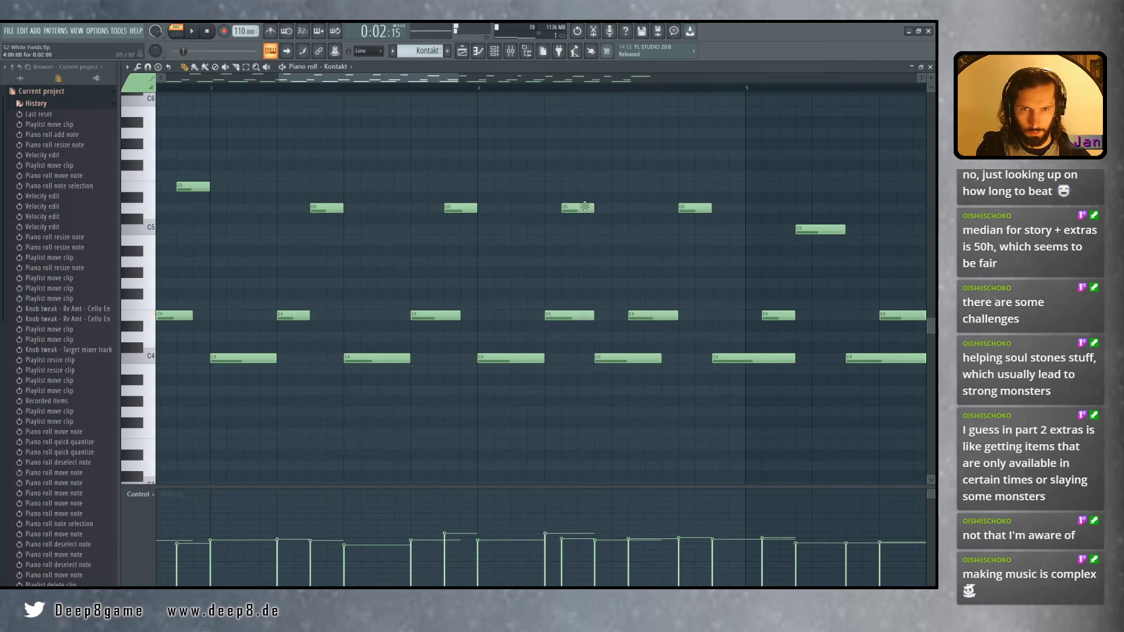
pyautogui.moveTo(520, 245); pyautogui.dragTo(513, 251)
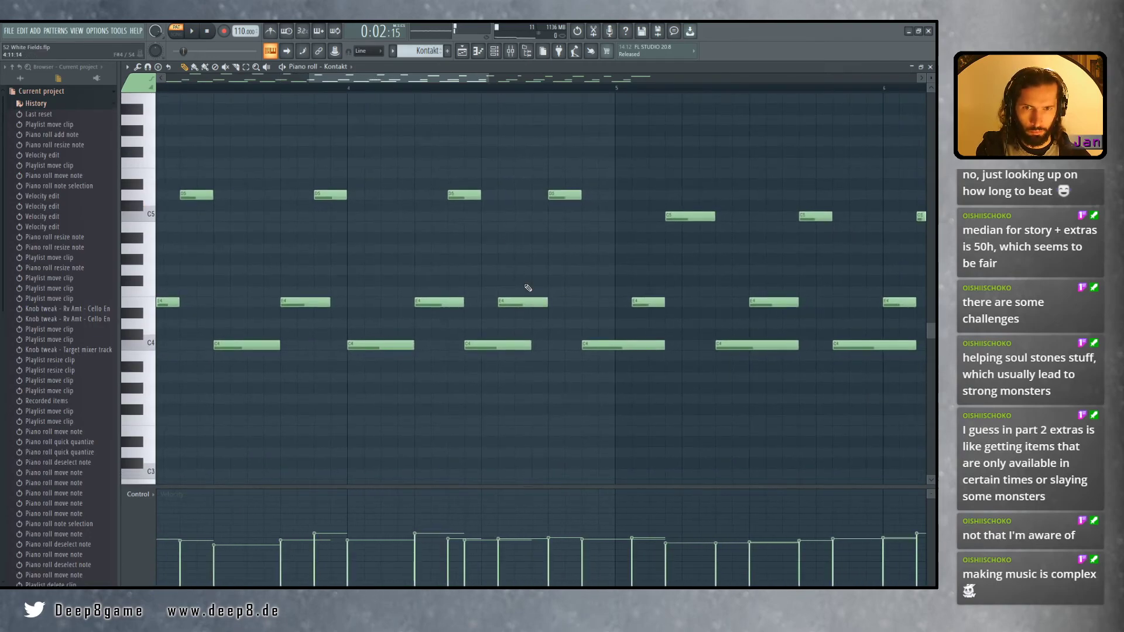
pyautogui.moveTo(499, 342); pyautogui.dragTo(516, 341)
pyautogui.moveTo(532, 302); pyautogui.dragTo(548, 302)
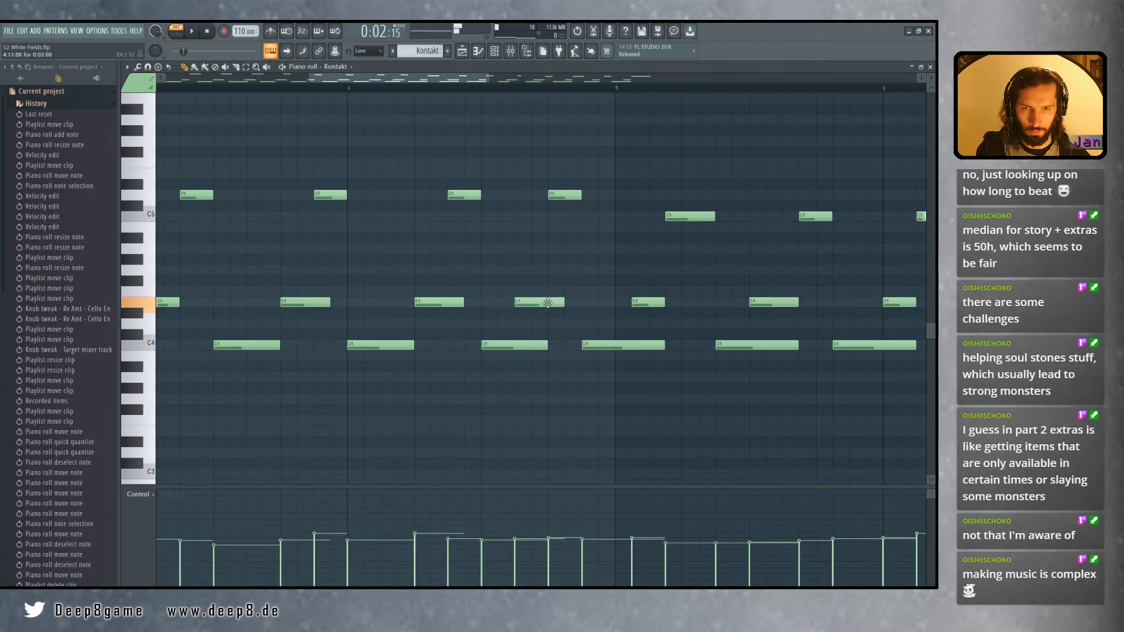
pyautogui.moveTo(570, 195); pyautogui.dragTo(605, 196)
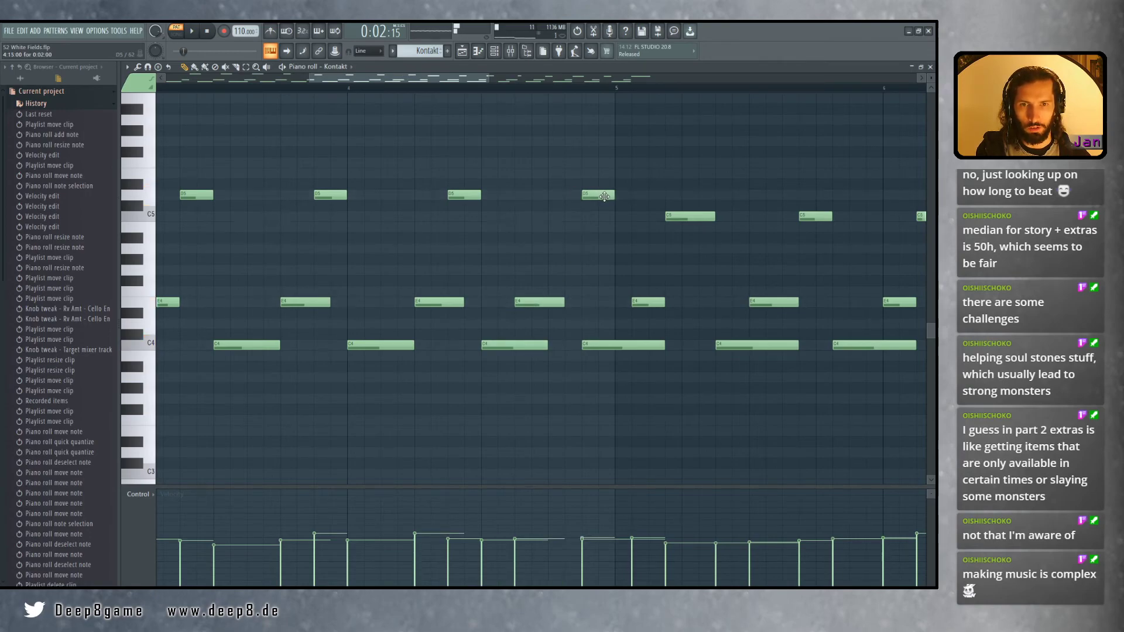
pyautogui.moveTo(547, 302); pyautogui.dragTo(580, 303)
# Shift all notes from the early C4 before bar 5 onward so that this C4 falls on bar 5's first beat
pyautogui.moveTo(605, 251); pyautogui.dragTo(493, 243)
pyautogui.scroll(-2, 578, 338)
pyautogui.moveTo(617, 327); pyautogui.dragTo(519, 321)
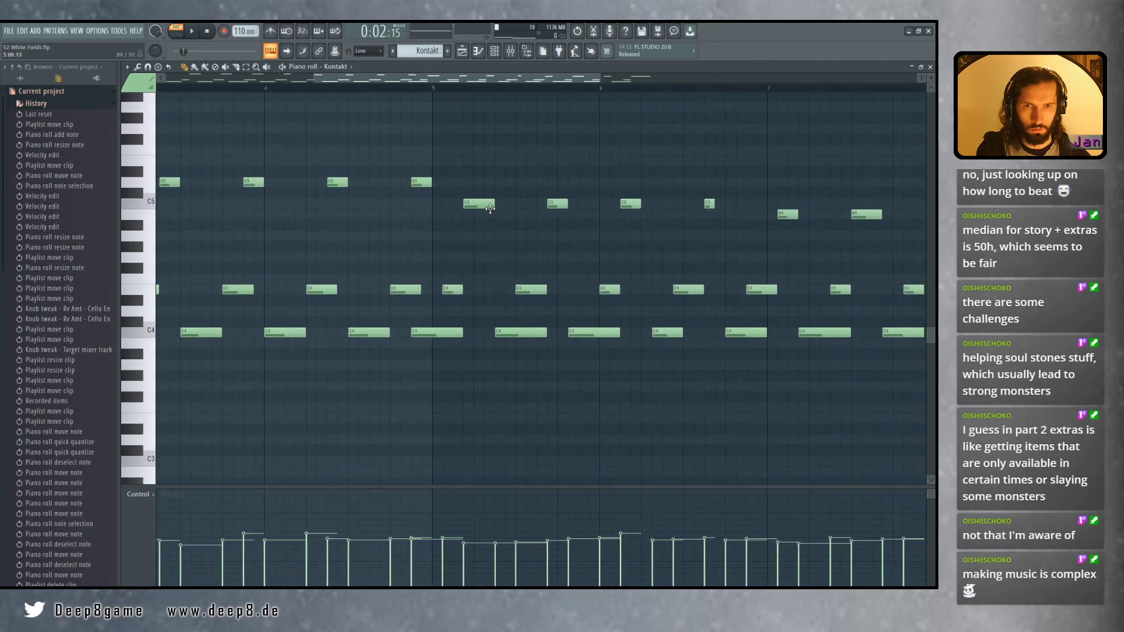
pyautogui.scroll(-2, 494, 209)
pyautogui.moveTo(873, 176); pyautogui.dragTo(467, 376)
pyautogui.moveTo(456, 334); pyautogui.dragTo(469, 333)
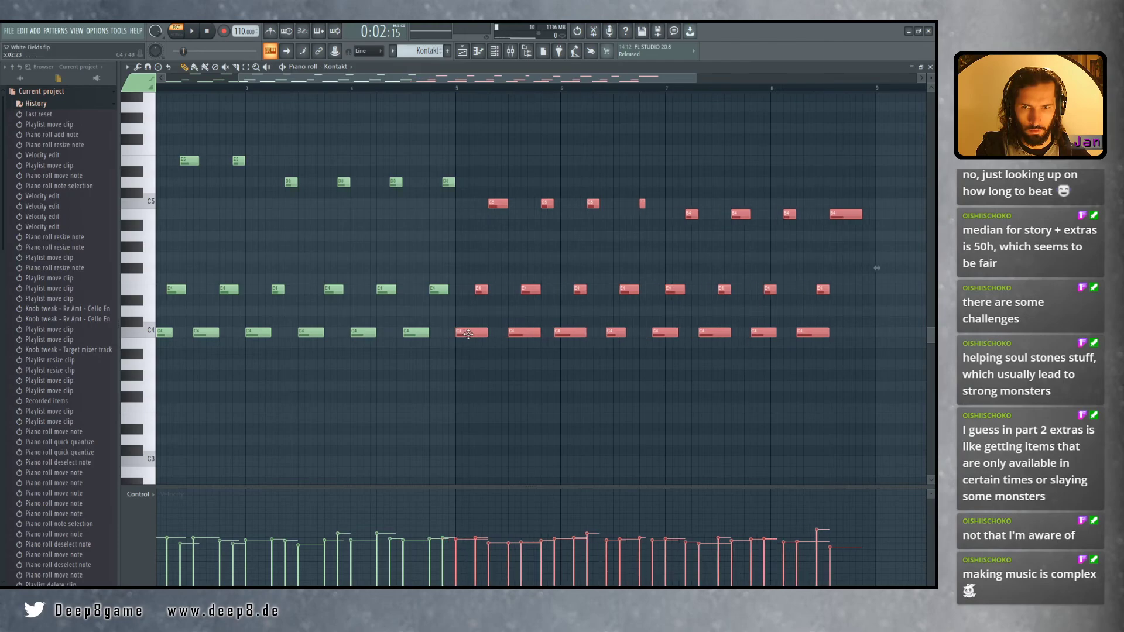
# Move bar 5's first E4 to beat 2 and its first C5 half a beat after
pyautogui.scroll(4, 492, 319)
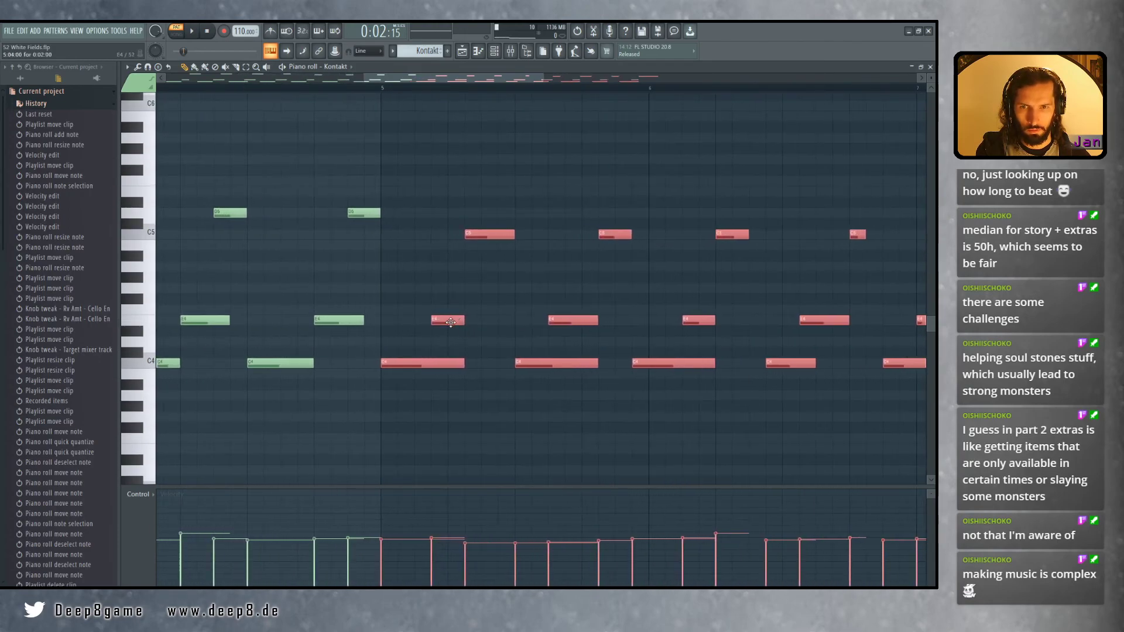
pyautogui.moveTo(467, 323)
pyautogui.mouseDown()
pyautogui.moveTo(452, 325)
pyautogui.moveTo(468, 323)
pyautogui.mouseUp()
pyautogui.keyDown('ctrl'); pyautogui.click(500, 301); pyautogui.keyUp('ctrl')
pyautogui.moveTo(492, 235); pyautogui.dragTo(511, 238)
pyautogui.moveTo(460, 206); pyautogui.dragTo(431, 202)
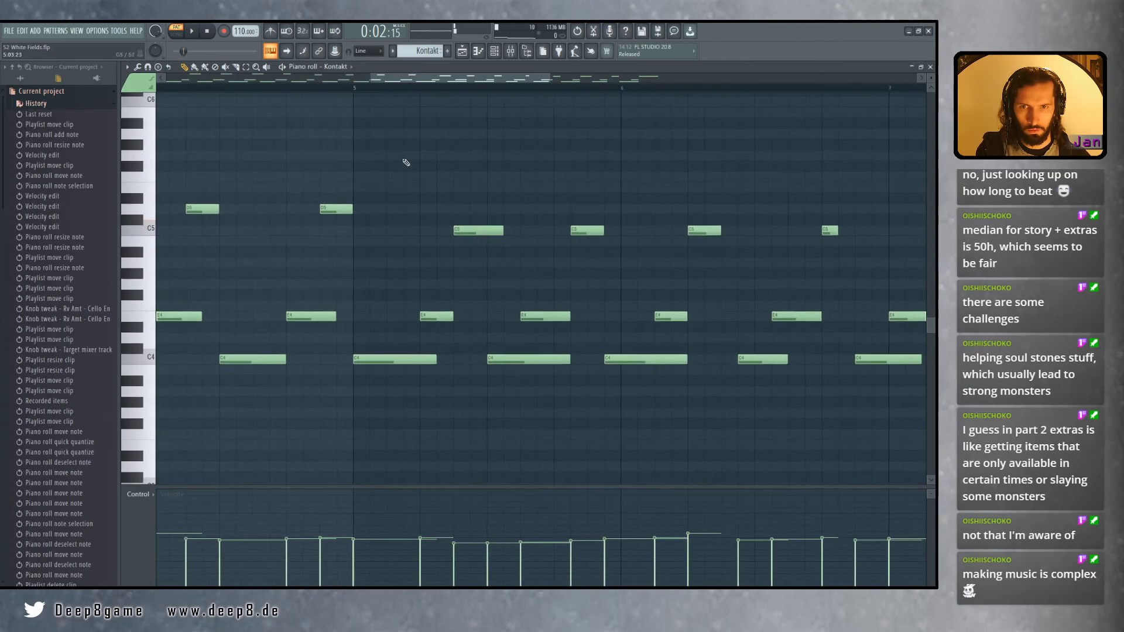
# Audition from the start of bar 5 and move its second E4 to beat 4, the second C5 half a beat after
pyautogui.click(352, 89)
pyautogui.press('space')
pyautogui.press('space')
pyautogui.moveTo(506, 347); pyautogui.dragTo(547, 317)
pyautogui.click(513, 316)
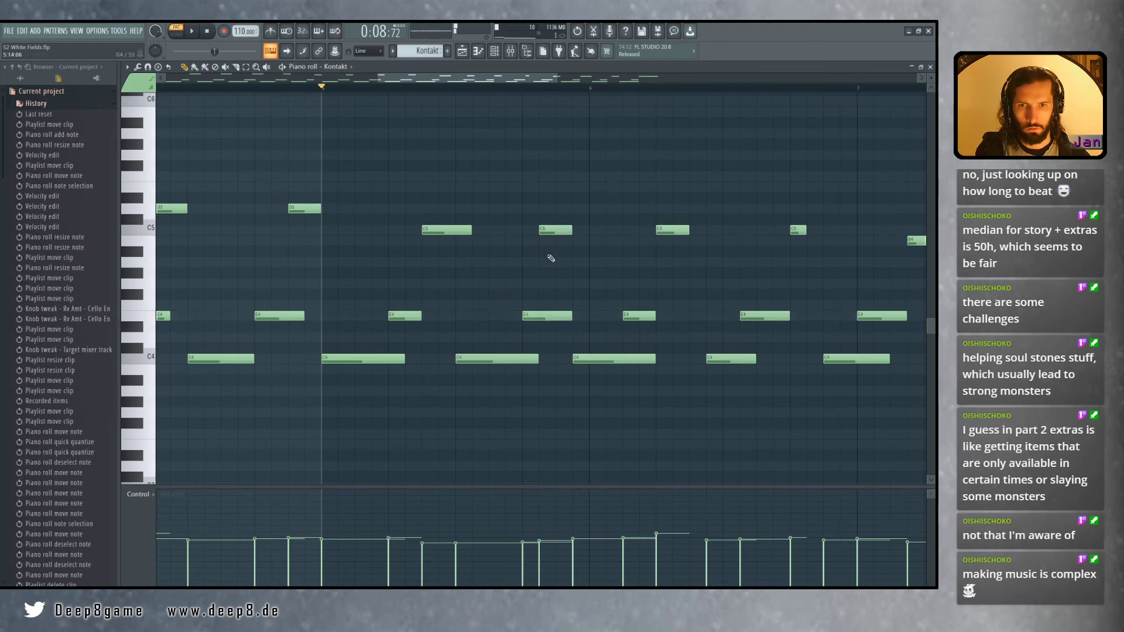
# Shift all notes from the C4 just before bar 6 onward so the phrase starts on bar 6's first beat
pyautogui.scroll(-3, 427, 265)
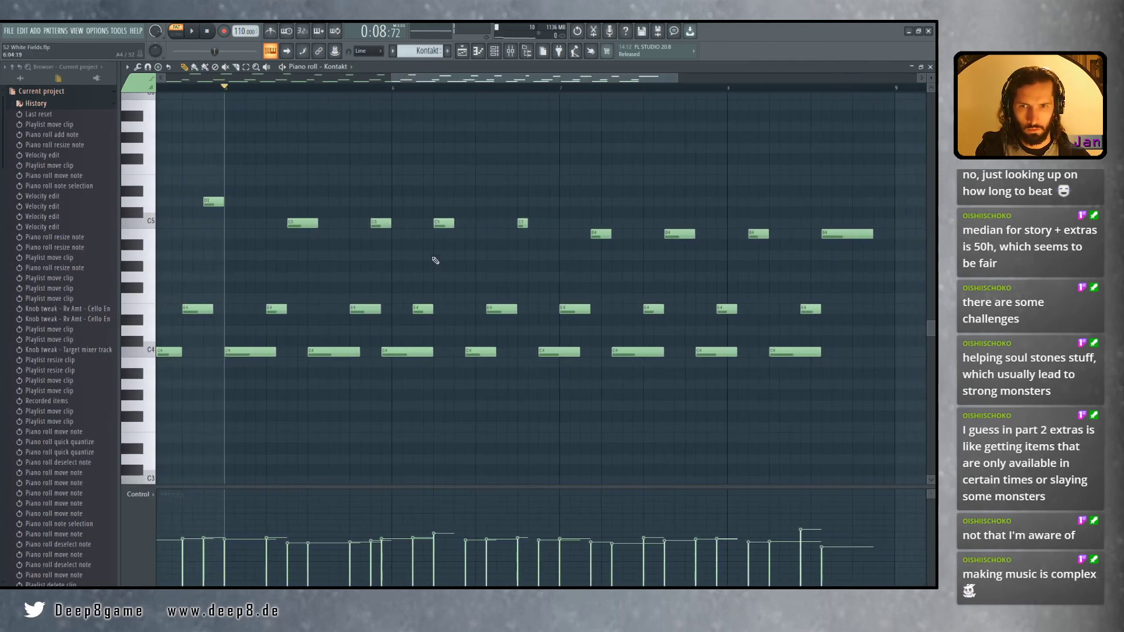
pyautogui.moveTo(409, 199); pyautogui.dragTo(806, 375)
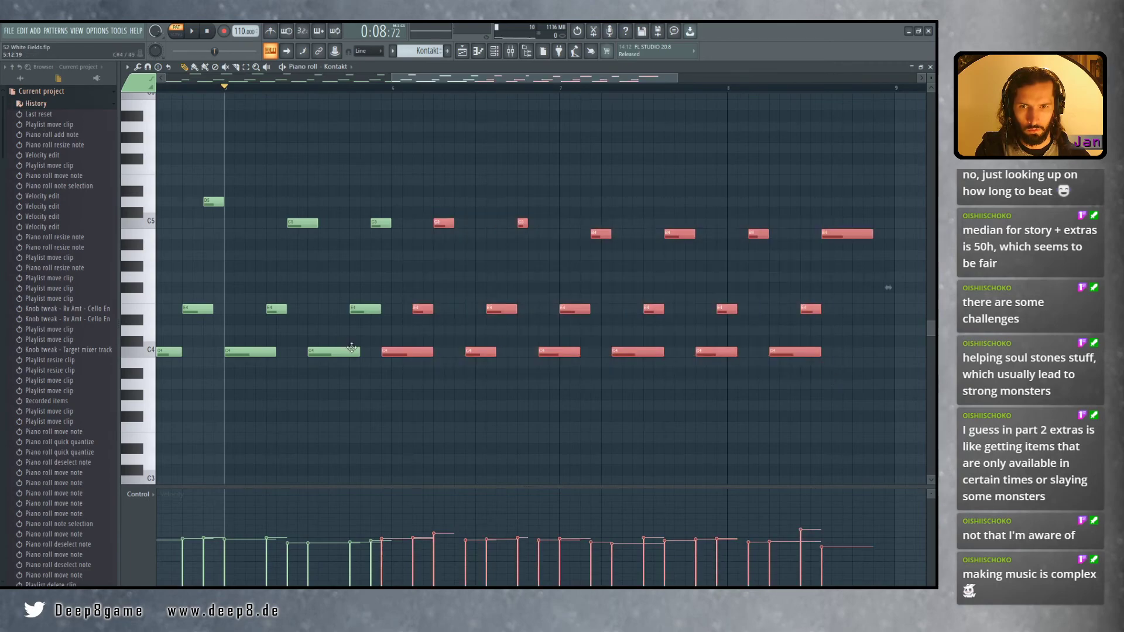
pyautogui.moveTo(426, 354); pyautogui.dragTo(434, 355)
pyautogui.click(462, 389)
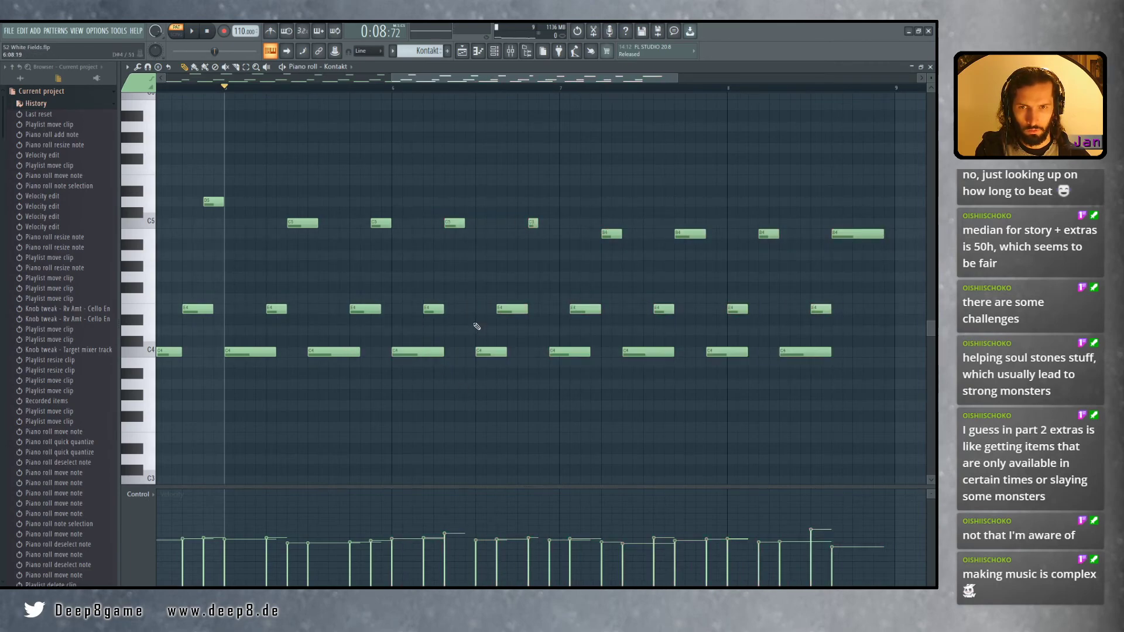
# Move bar 6's E4 notes to beats 2 and 4, each C5 half a beat after its E4
pyautogui.scroll(3, 477, 326)
pyautogui.moveTo(397, 310); pyautogui.dragTo(417, 309)
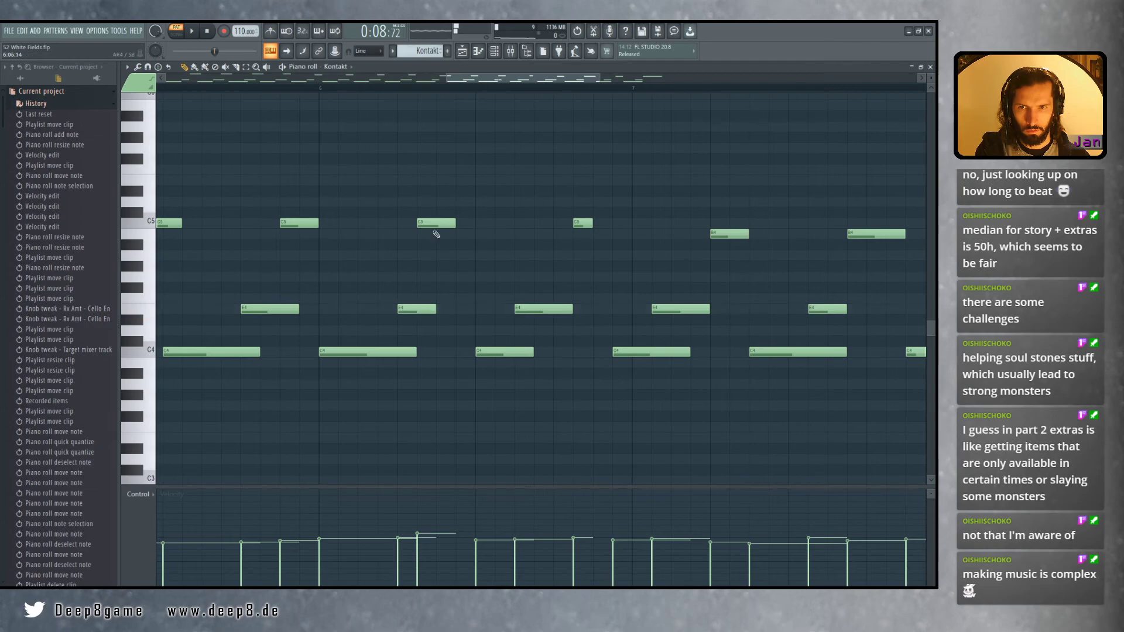
pyautogui.moveTo(438, 222); pyautogui.dragTo(458, 222)
pyautogui.moveTo(578, 223); pyautogui.dragTo(599, 223)
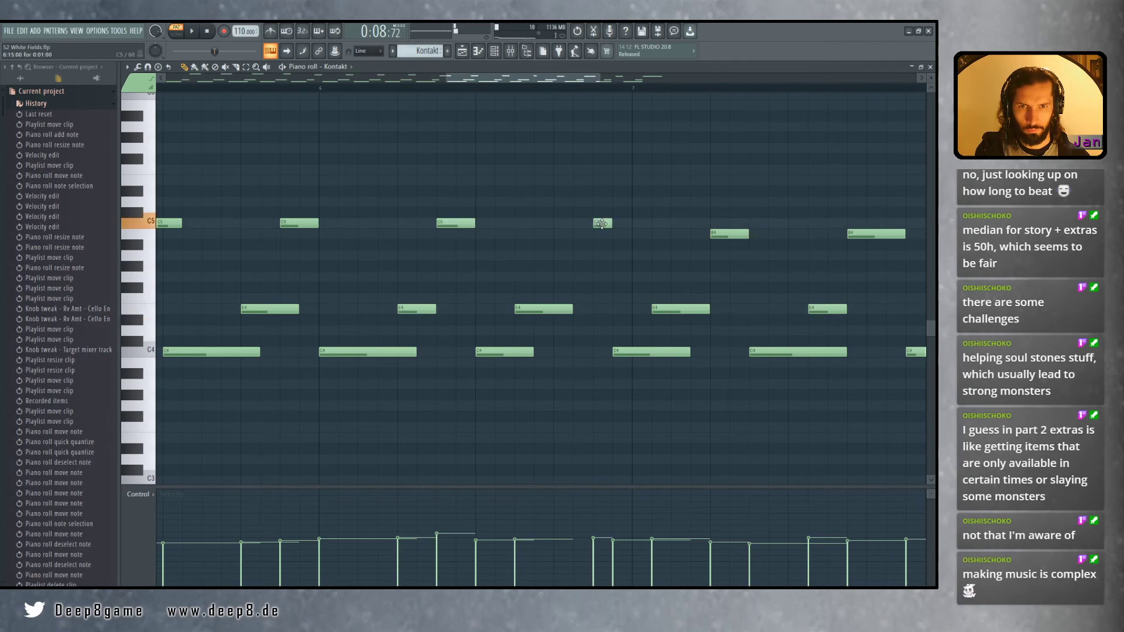
pyautogui.moveTo(545, 309); pyautogui.dragTo(583, 309)
# Shift all notes from the C4 just before bar 7 onward so the phrase starts on bar 7's first beat
pyautogui.moveTo(644, 418); pyautogui.dragTo(515, 419)
pyautogui.scroll(-1, 521, 414)
pyautogui.moveTo(524, 357); pyautogui.dragTo(438, 360)
pyautogui.moveTo(434, 188); pyautogui.dragTo(606, 371)
pyautogui.moveTo(450, 356); pyautogui.dragTo(467, 357)
pyautogui.click(579, 395)
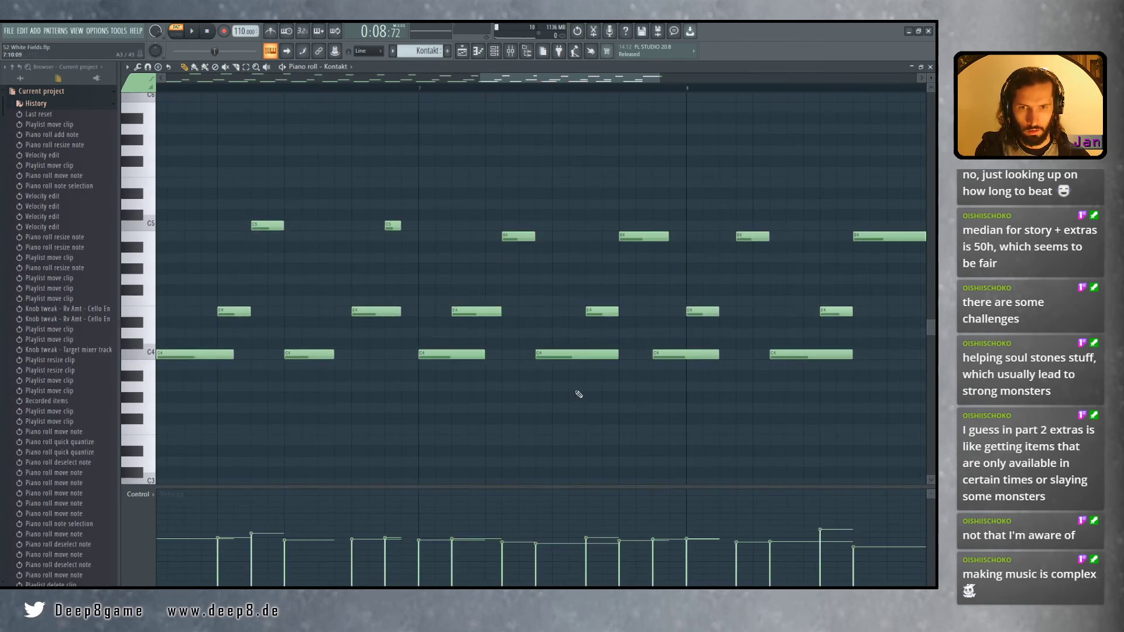
# Move bar 7's E4 notes to beats 2 and 4, each B4 half a beat after, and the second C4 to beat 3, shortened to three steps
pyautogui.scroll(1, 557, 375)
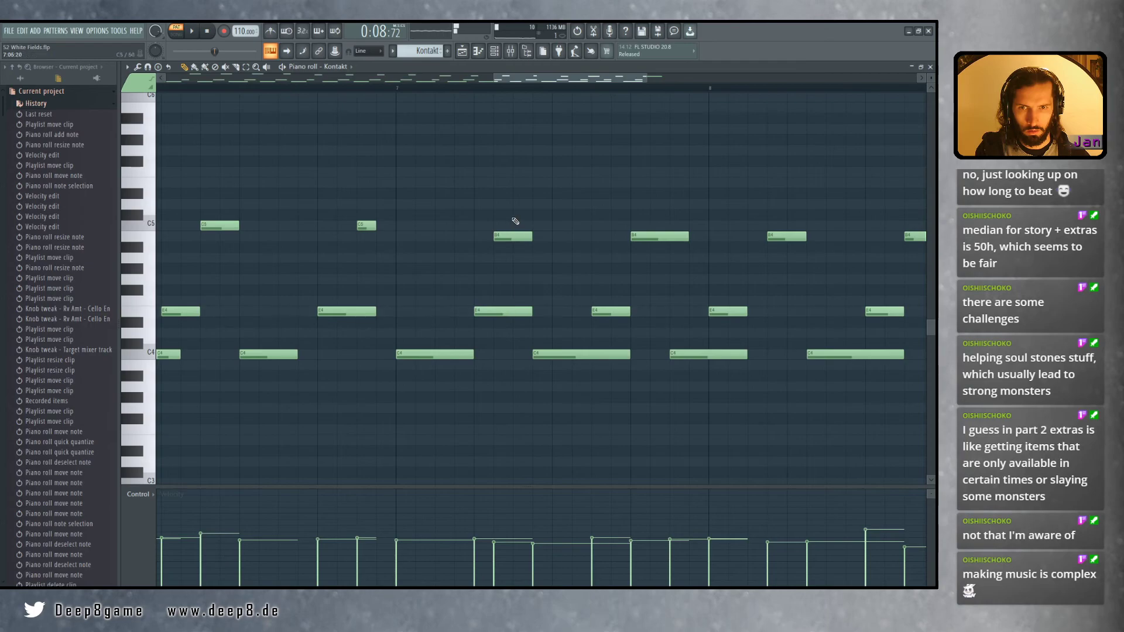
pyautogui.moveTo(519, 235); pyautogui.dragTo(539, 237)
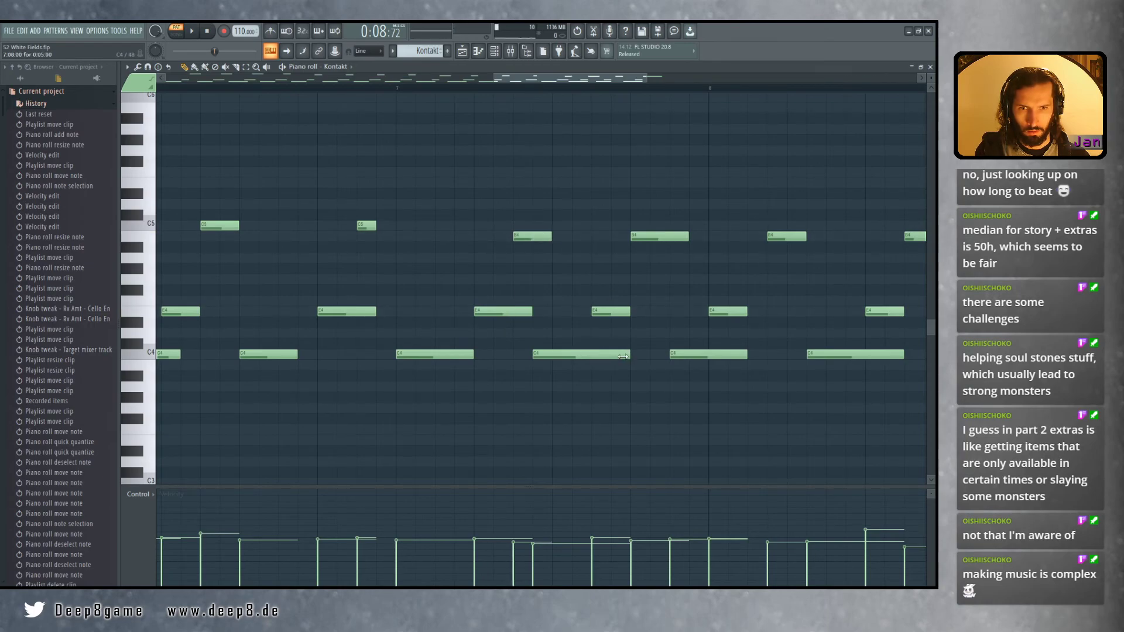
pyautogui.moveTo(550, 356); pyautogui.dragTo(566, 356)
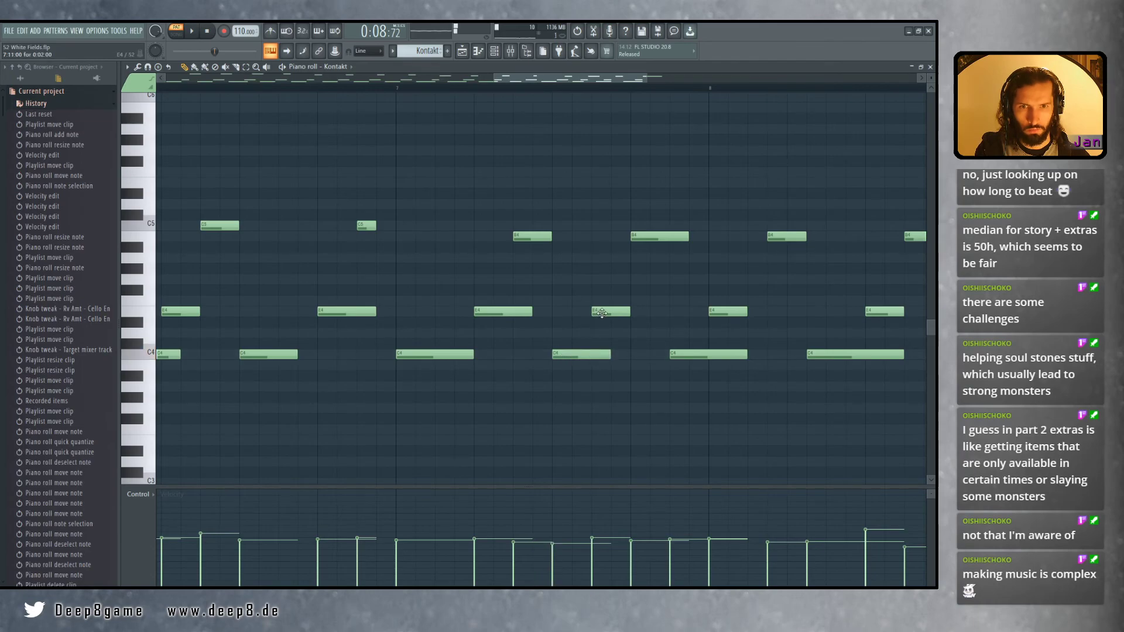
pyautogui.moveTo(600, 313); pyautogui.dragTo(640, 313)
pyautogui.moveTo(651, 237); pyautogui.dragTo(495, 260)
# Shift the remaining notes from the C4 before bar 8 onward so that this C4 falls on bar 8's first beat
pyautogui.moveTo(526, 191); pyautogui.dragTo(737, 393)
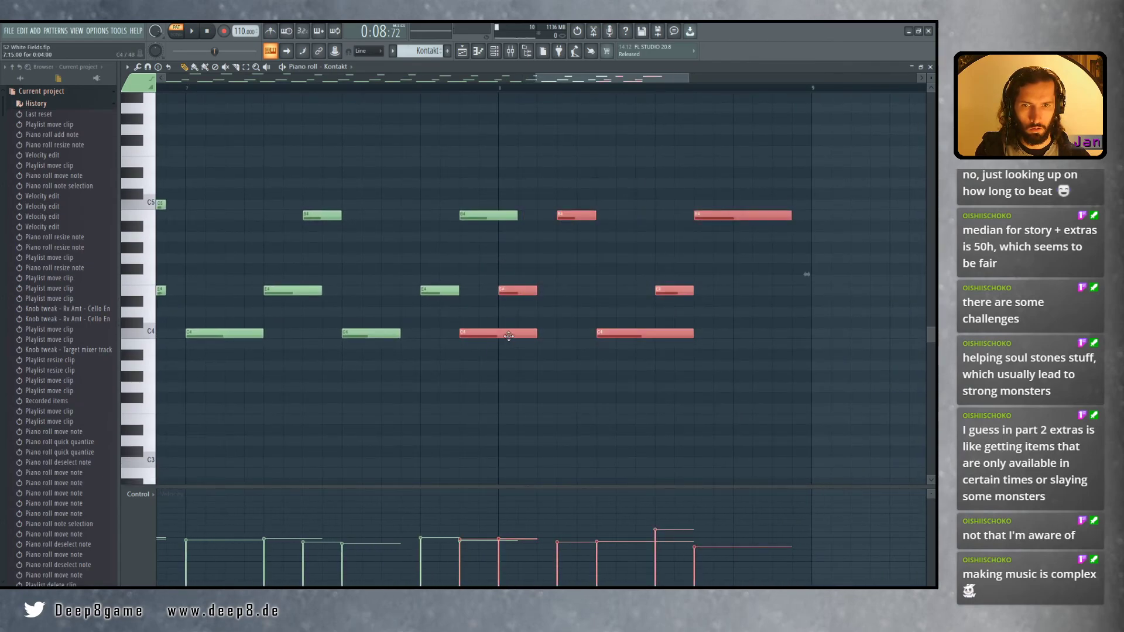
pyautogui.moveTo(510, 337); pyautogui.dragTo(549, 337)
pyautogui.click(606, 395)
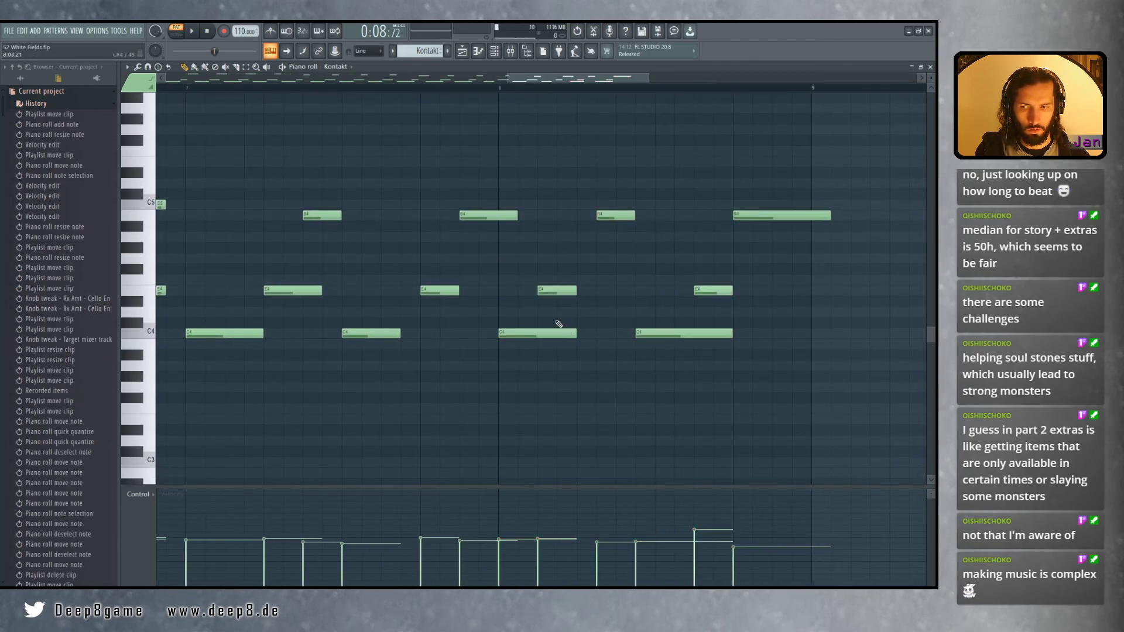
# Move bar 8's E4 notes to beats 2 and 4, each B4 half a beat after, and the second C4 to beat 3
pyautogui.moveTo(557, 294); pyautogui.dragTo(594, 281)
pyautogui.moveTo(622, 215); pyautogui.dragTo(642, 216)
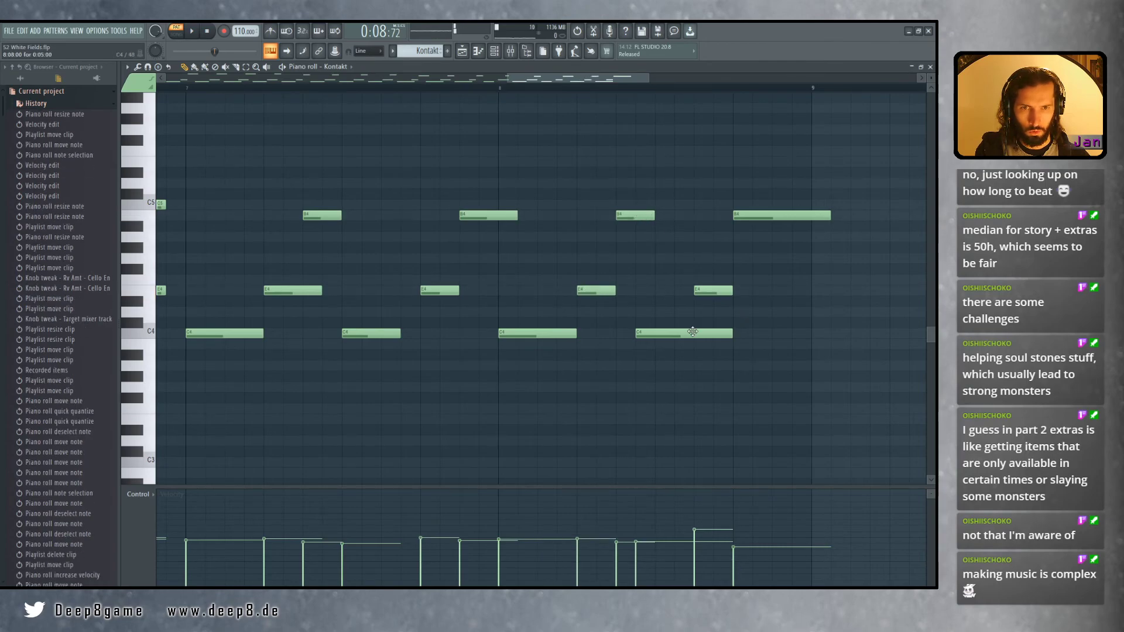
pyautogui.moveTo(693, 332); pyautogui.dragTo(712, 333)
pyautogui.moveTo(715, 291); pyautogui.dragTo(755, 292)
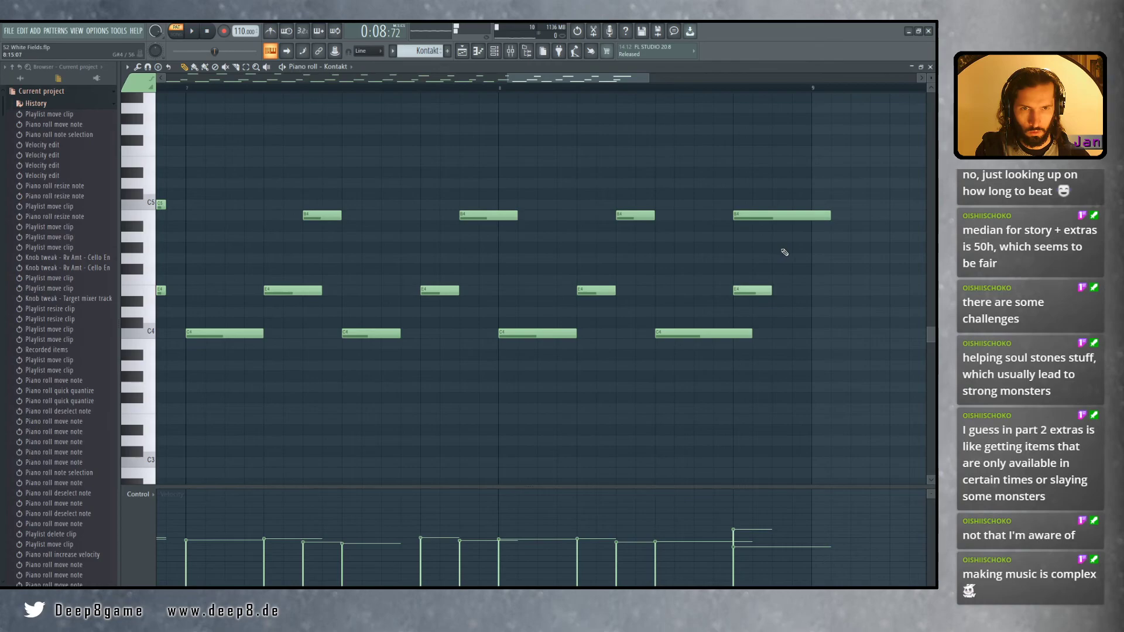
pyautogui.moveTo(790, 217); pyautogui.dragTo(826, 219)
# Shorten the final B4 to end at bar 9 and trim the Kontakt clip in the playlist to the same point
pyautogui.hscroll(3, 826, 219)
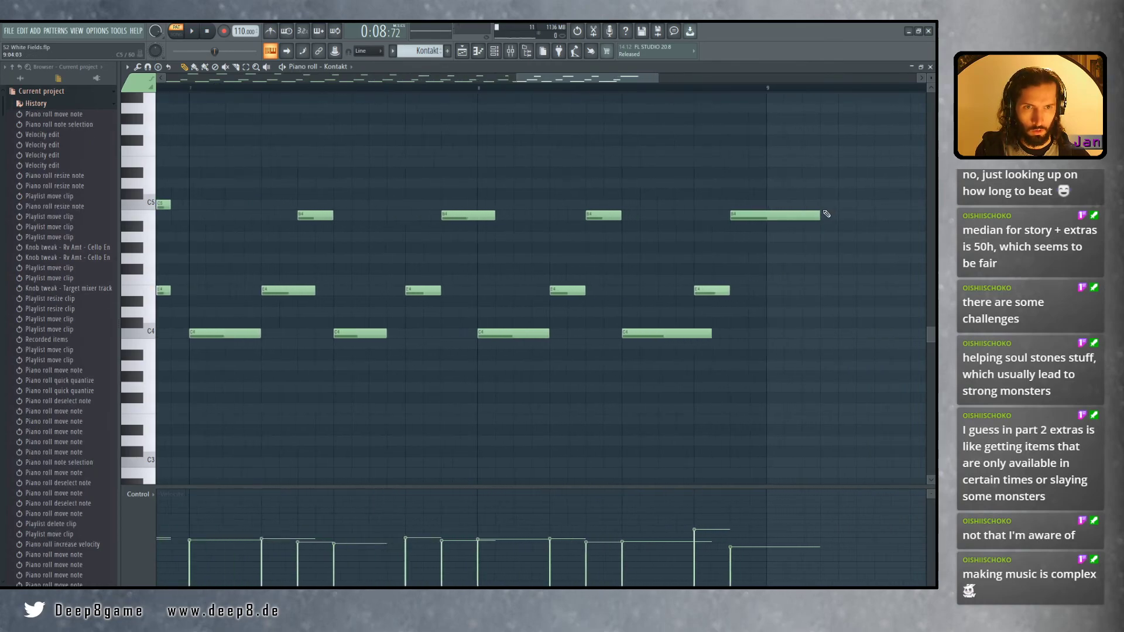
pyautogui.moveTo(817, 213); pyautogui.dragTo(761, 215)
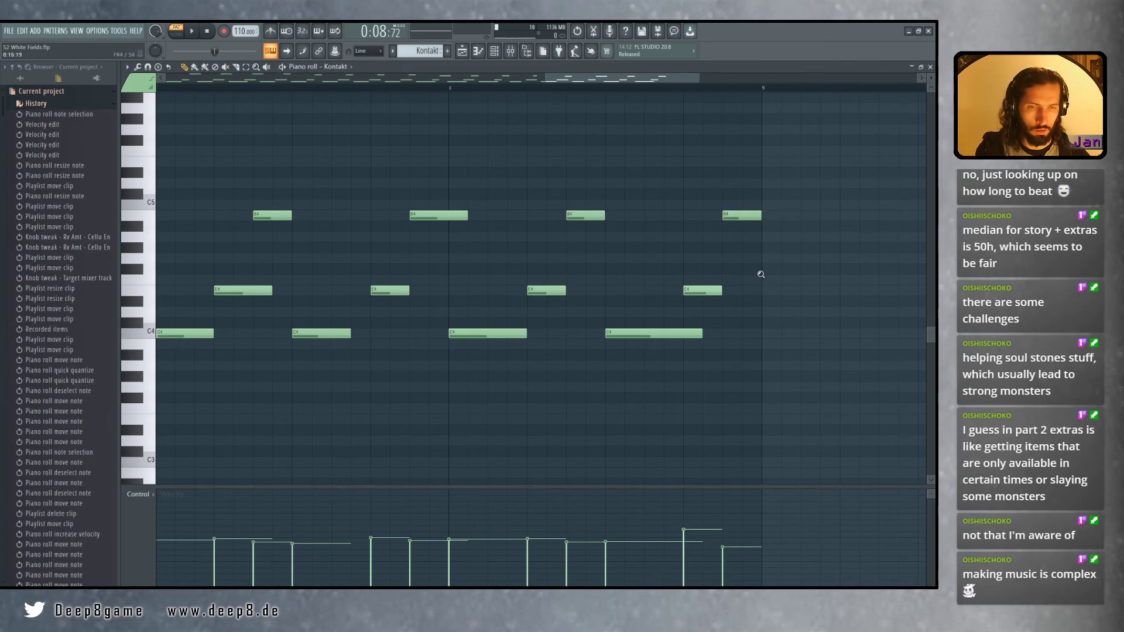
pyautogui.scroll(-5, 761, 276)
pyautogui.click(930, 68)
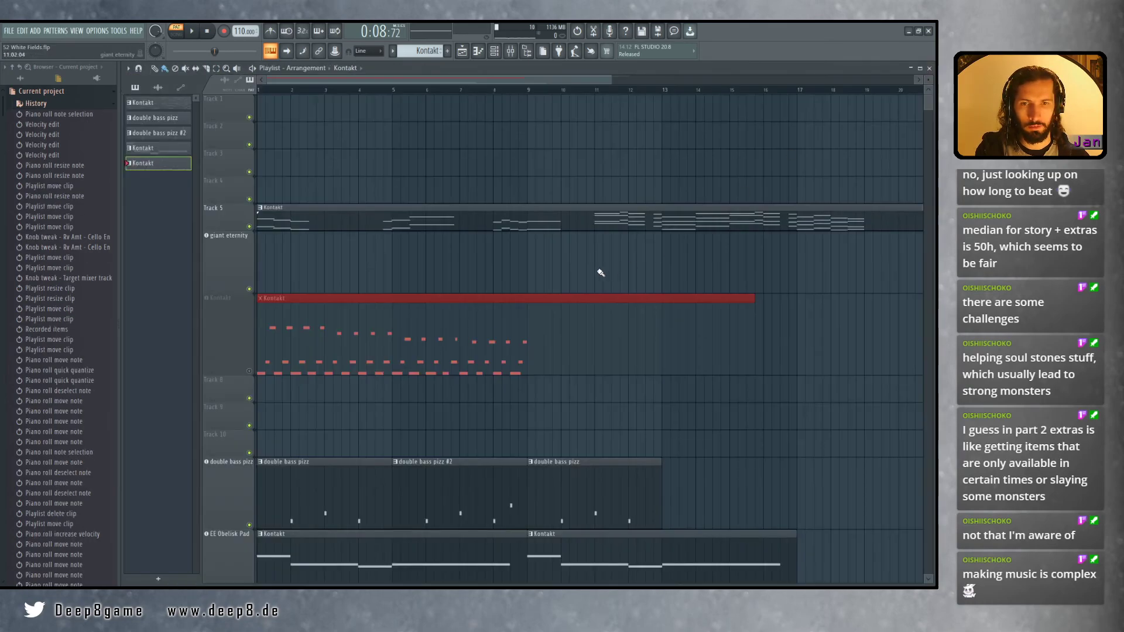
pyautogui.moveTo(756, 298); pyautogui.dragTo(657, 312)
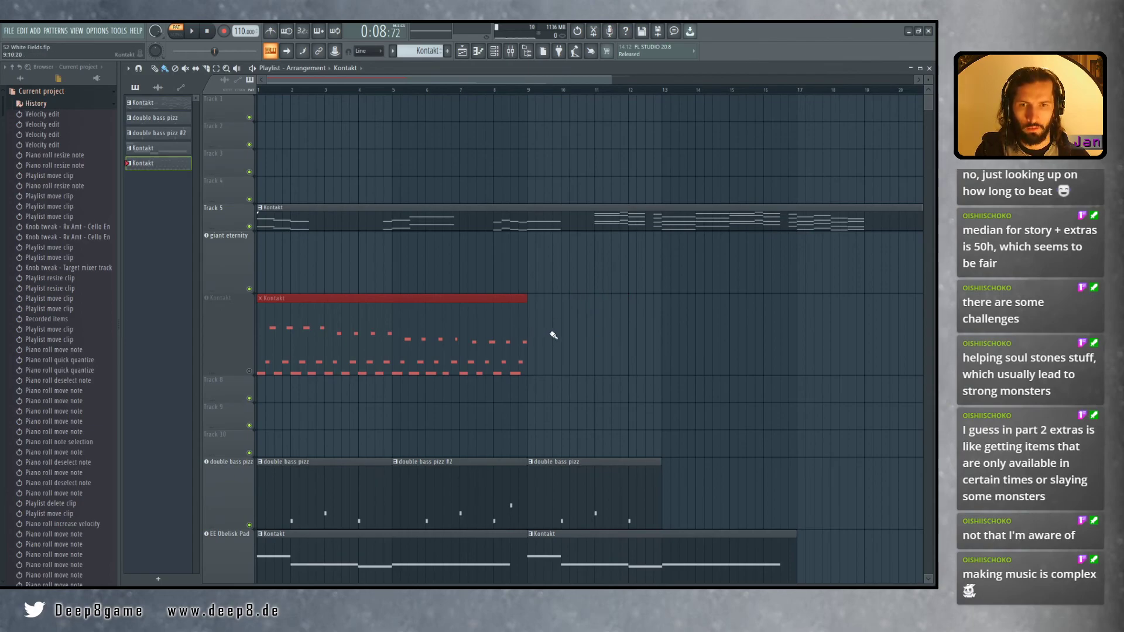
# Unmute the Kontakt celesta track and play the arrangement from the start through bar 8
pyautogui.click(271, 93)
pyautogui.press('space')
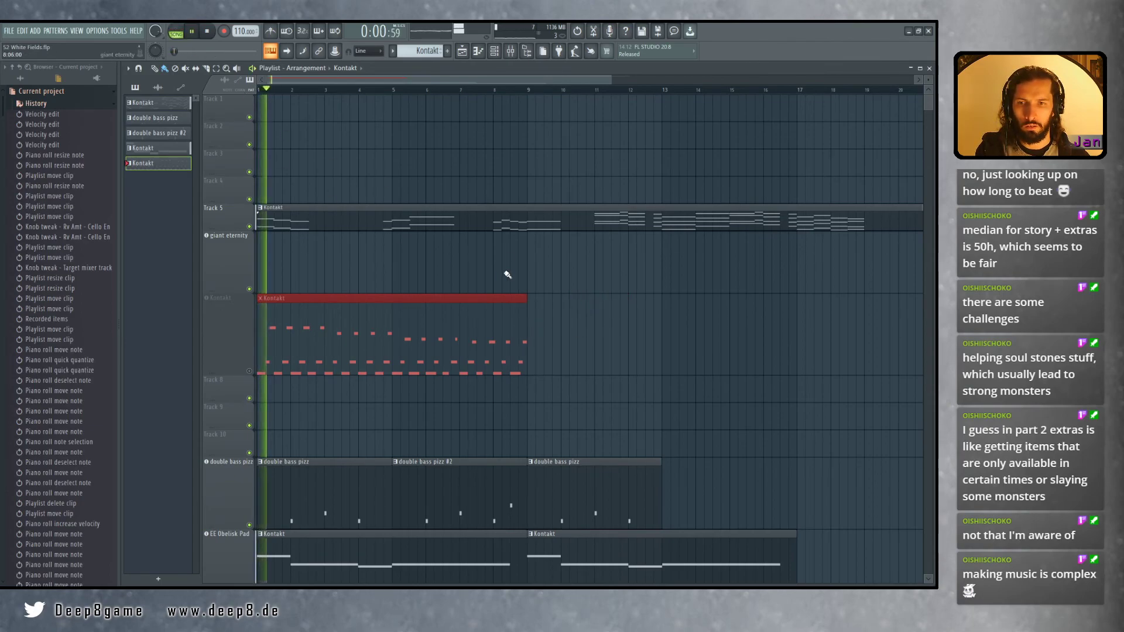
pyautogui.click(250, 371)
pyautogui.press('space')
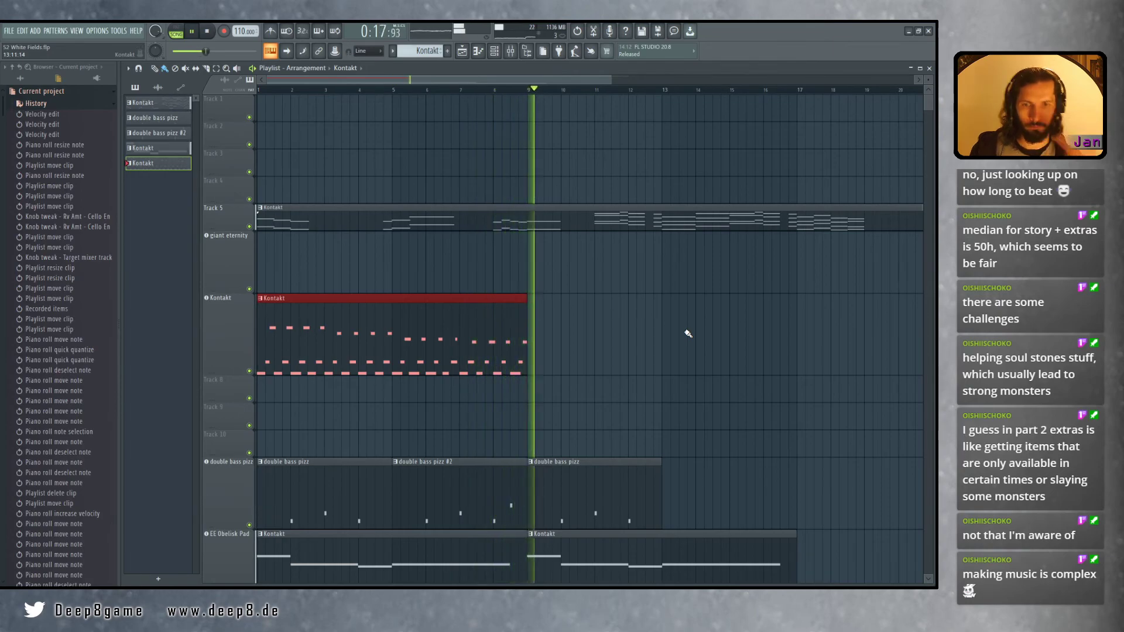
pyautogui.press('space')
# Copy the double bass pizz #2 clip to bar 13 and the Kontakt celesta clip to bar 9
pyautogui.scroll(-3, 578, 386)
pyautogui.scroll(-3, 690, 261)
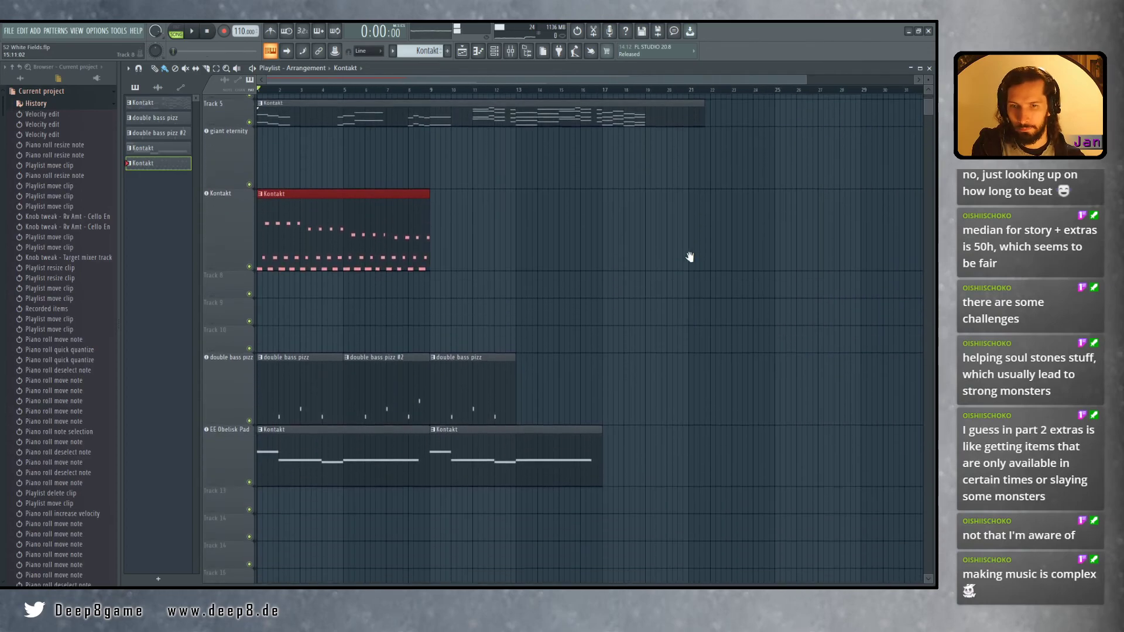
pyautogui.moveTo(380, 336)
pyautogui.mouseDown()
pyautogui.moveTo(573, 335)
pyautogui.moveTo(552, 333)
pyautogui.mouseUp()
pyautogui.scroll(1, 459, 309)
pyautogui.scroll(1, 459, 311)
pyautogui.moveTo(380, 216)
pyautogui.mouseDown()
pyautogui.moveTo(595, 214)
pyautogui.moveTo(551, 218)
pyautogui.mouseUp()
pyautogui.scroll(1, 497, 344)
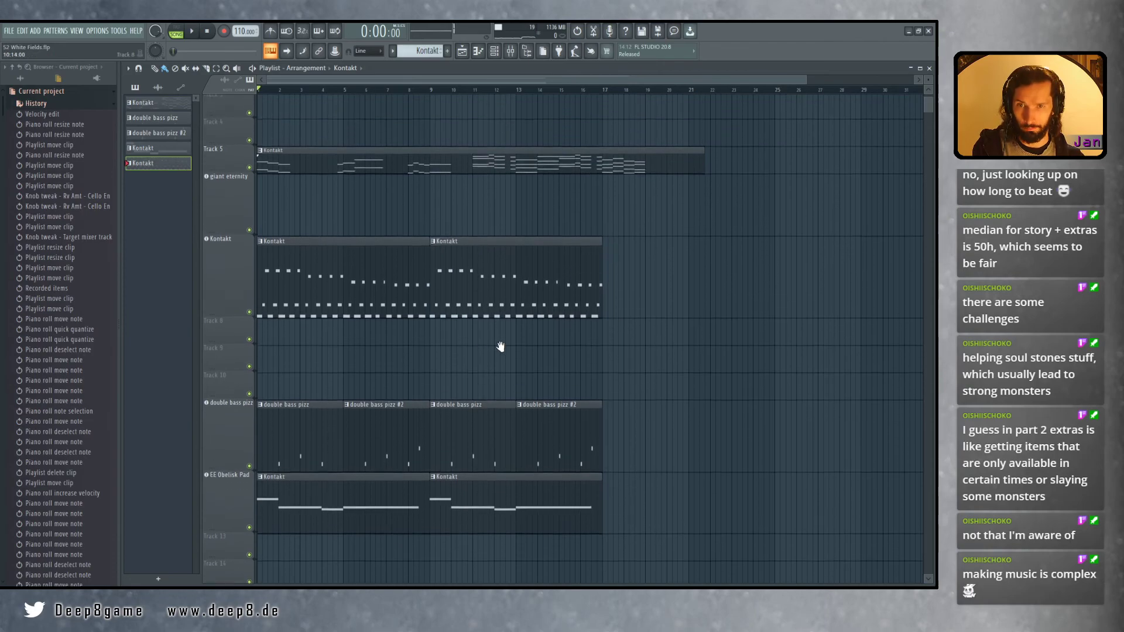
# Play the arrangement from bar 7 through the repeated clips up to about bar 17
pyautogui.click(392, 91)
pyautogui.press('space')
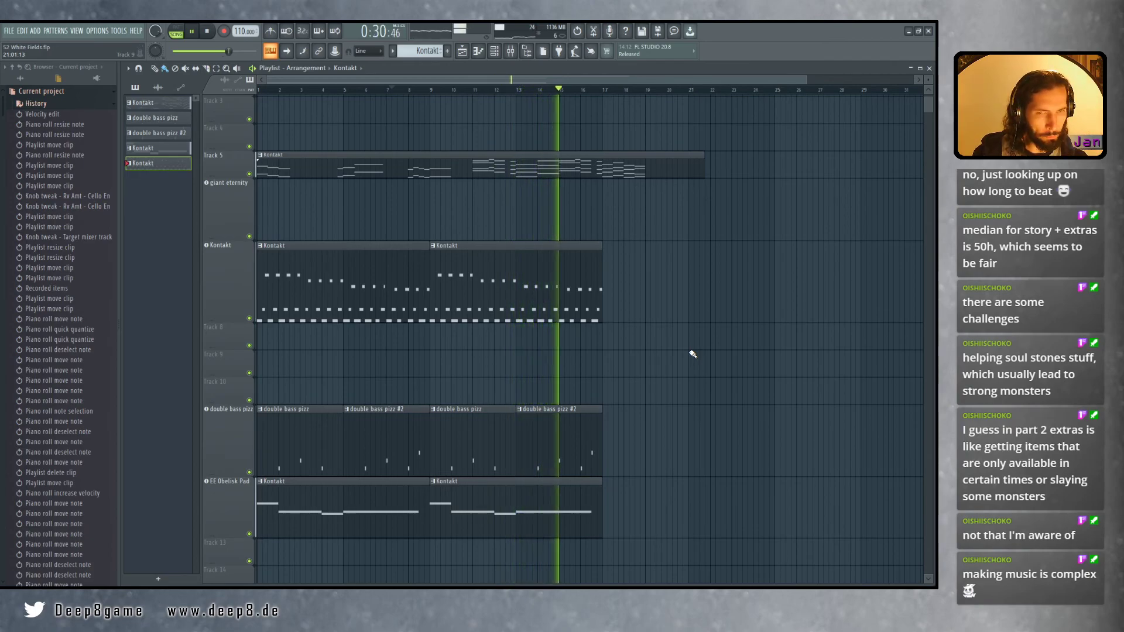
pyautogui.scroll(2, 668, 356)
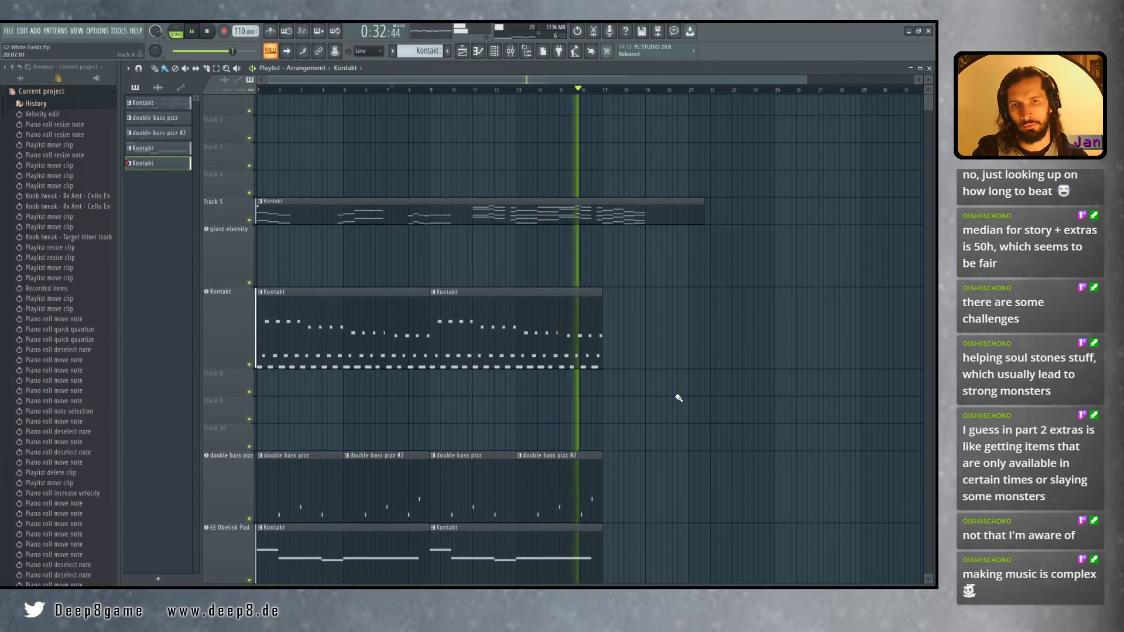
pyautogui.scroll(1, 691, 352)
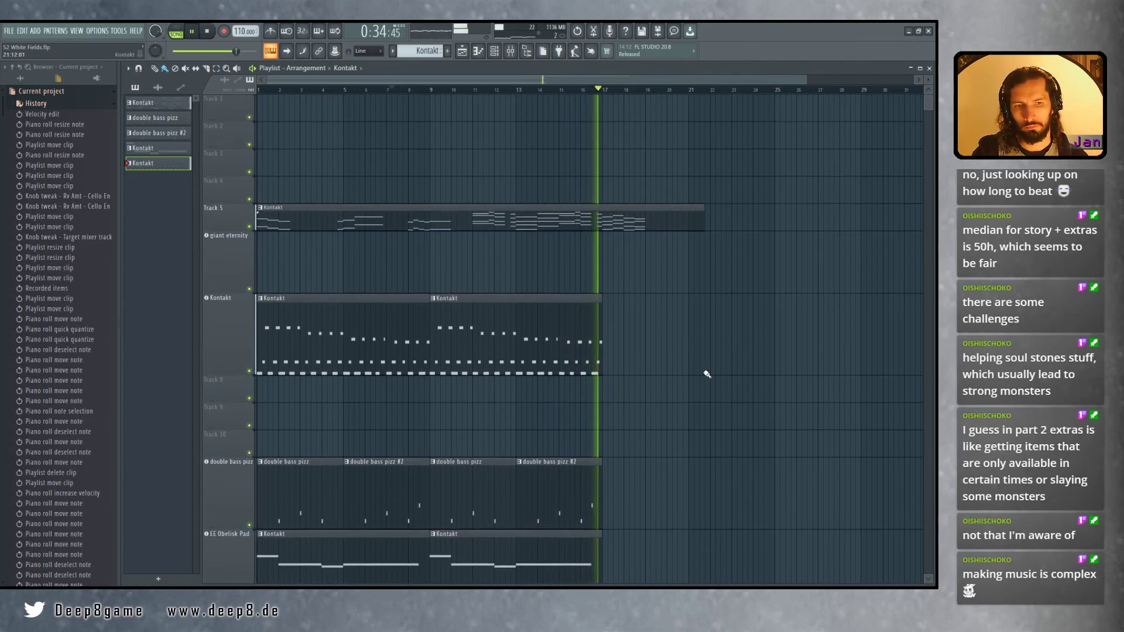
pyautogui.press('space')
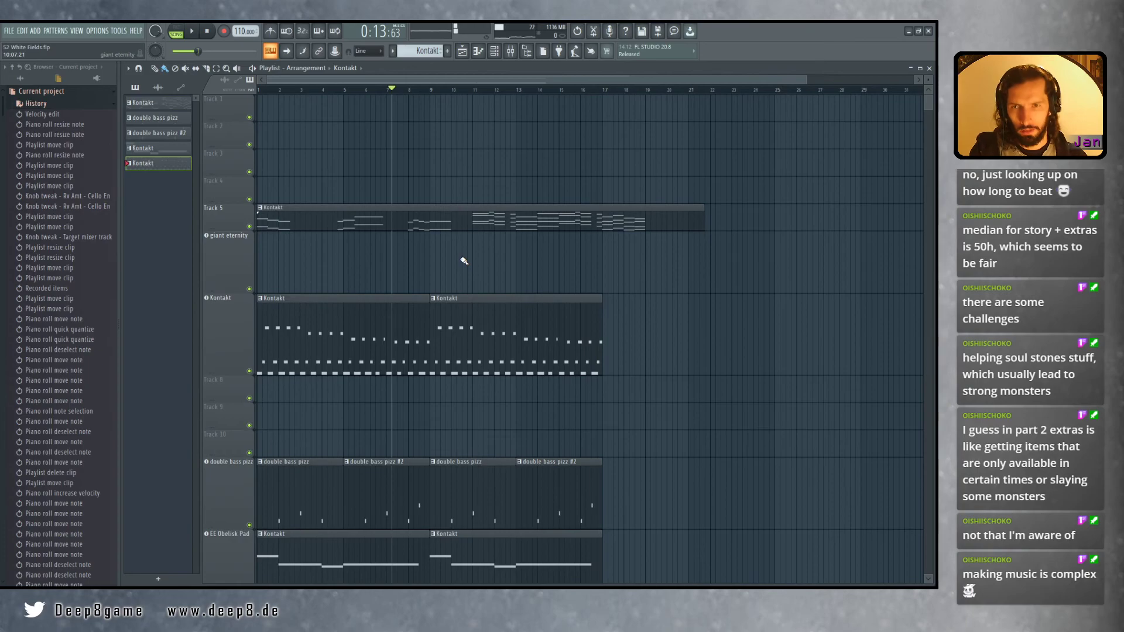
# Make the giant eternity track taller in the playlist and auto name its clips
pyautogui.scroll(5, 431, 253)
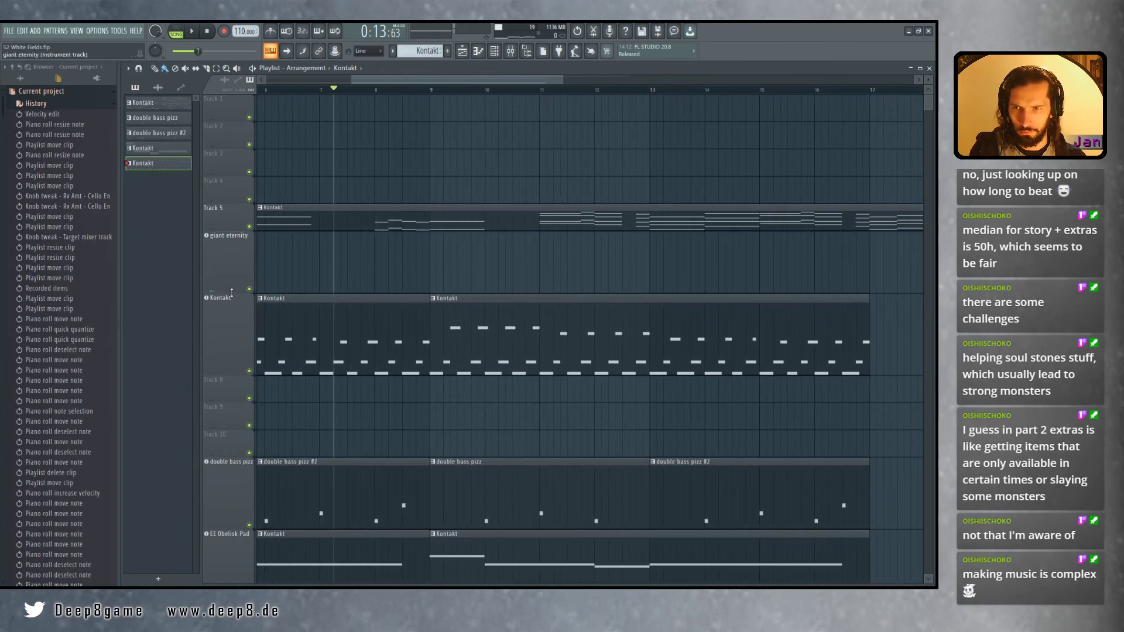
pyautogui.moveTo(232, 293); pyautogui.dragTo(232, 345)
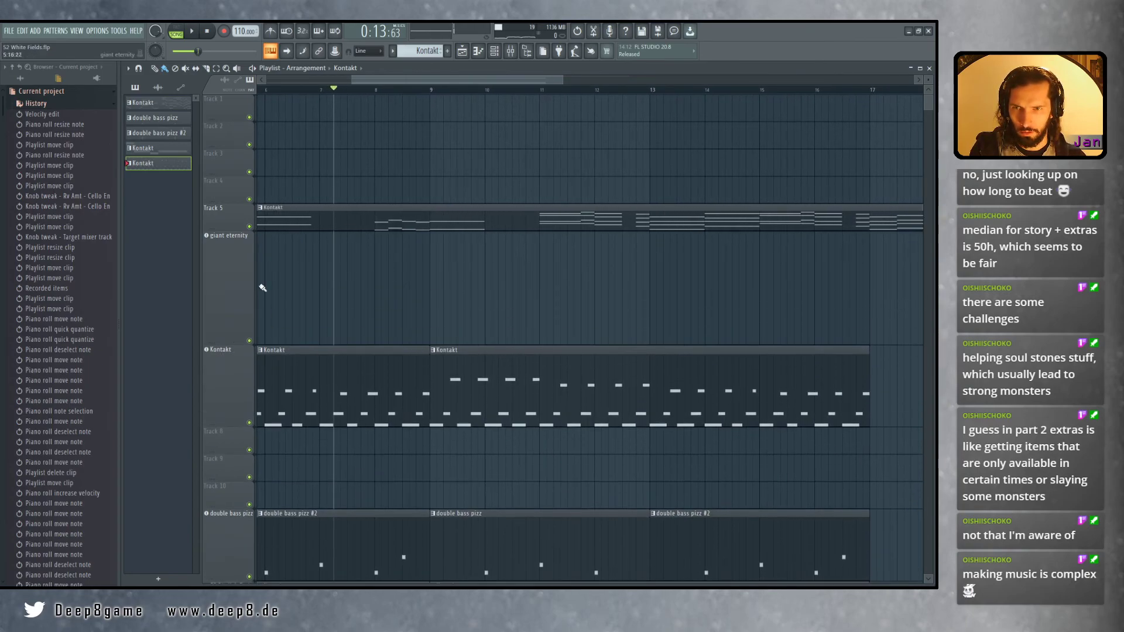
pyautogui.rightClick(229, 264)
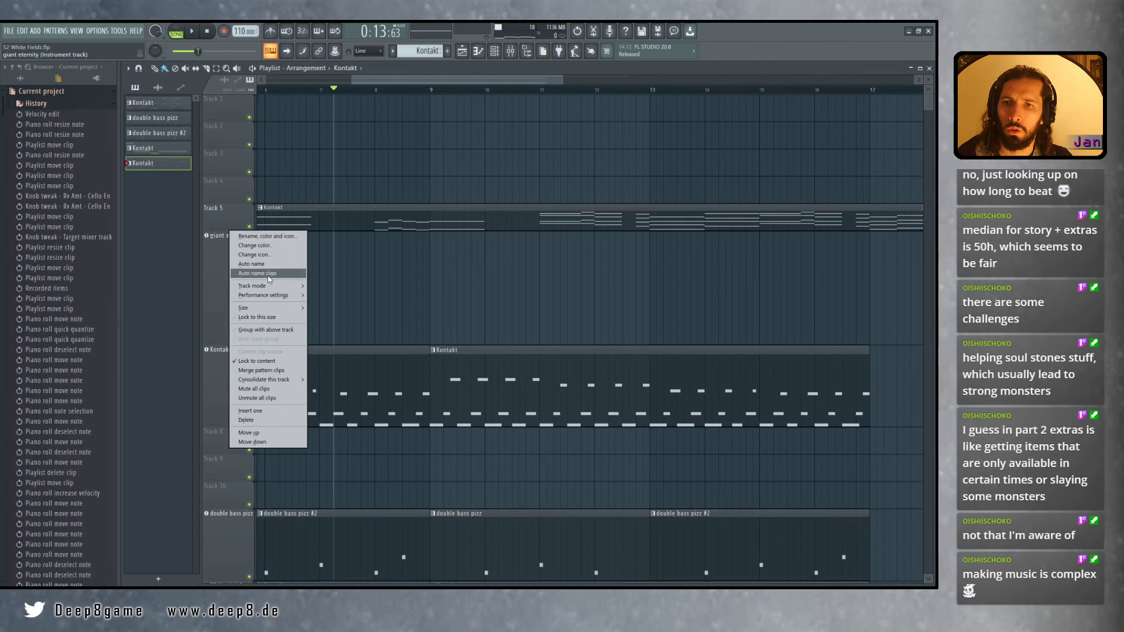
pyautogui.click(270, 274)
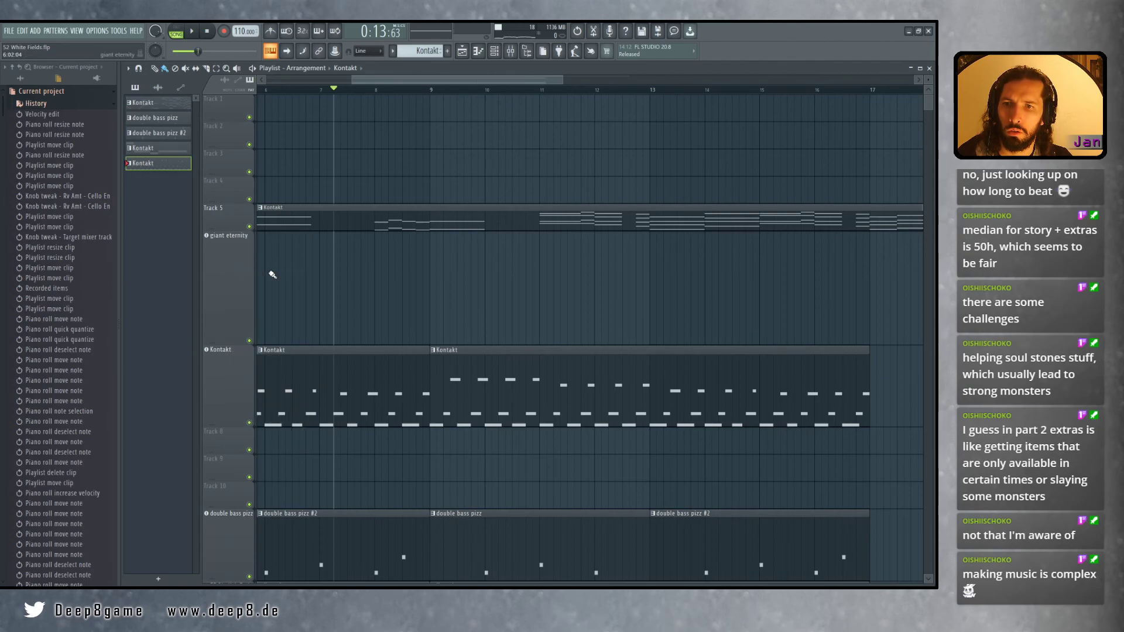
# Examine the giant eternity channel and its options in the channel rack
pyautogui.click(479, 51)
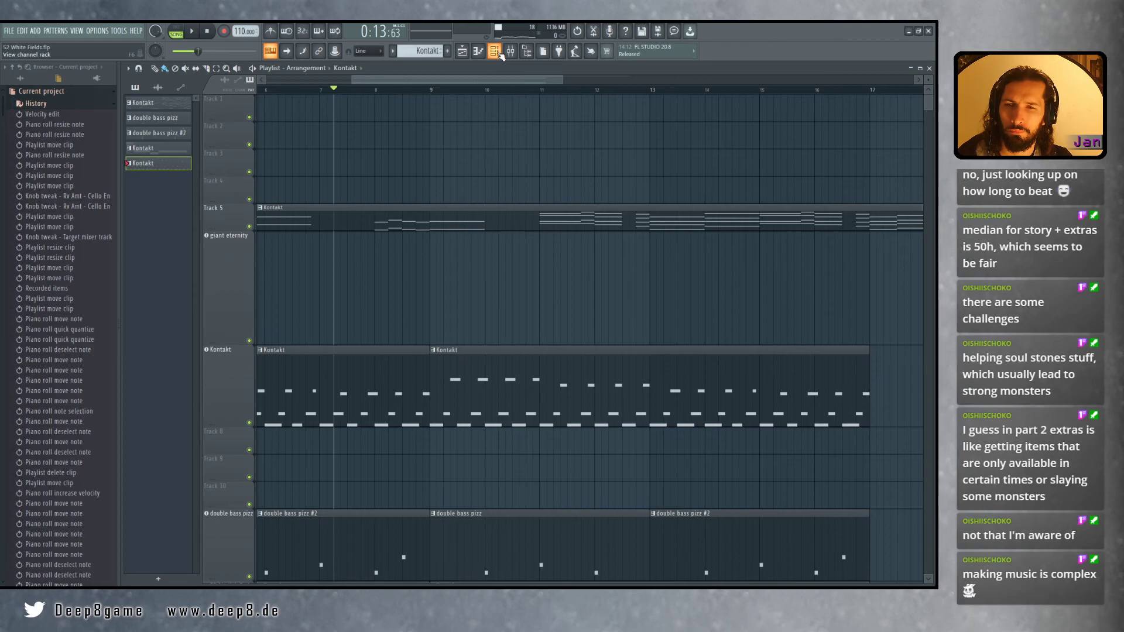
pyautogui.click(499, 55)
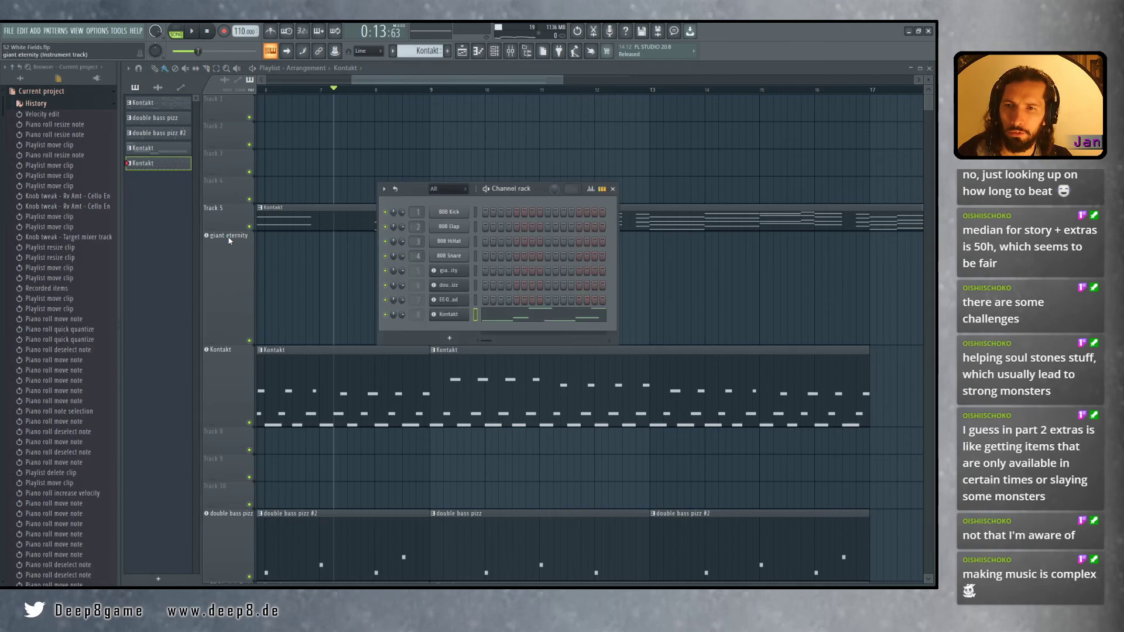
pyautogui.moveTo(619, 230); pyautogui.dragTo(681, 233)
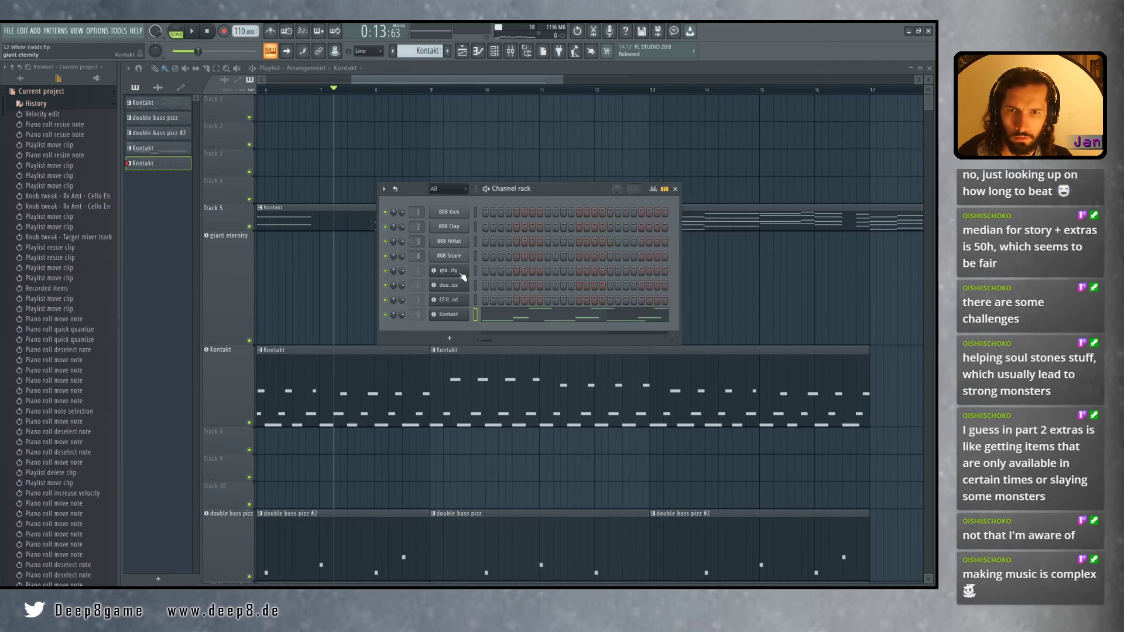
pyautogui.rightClick(454, 272)
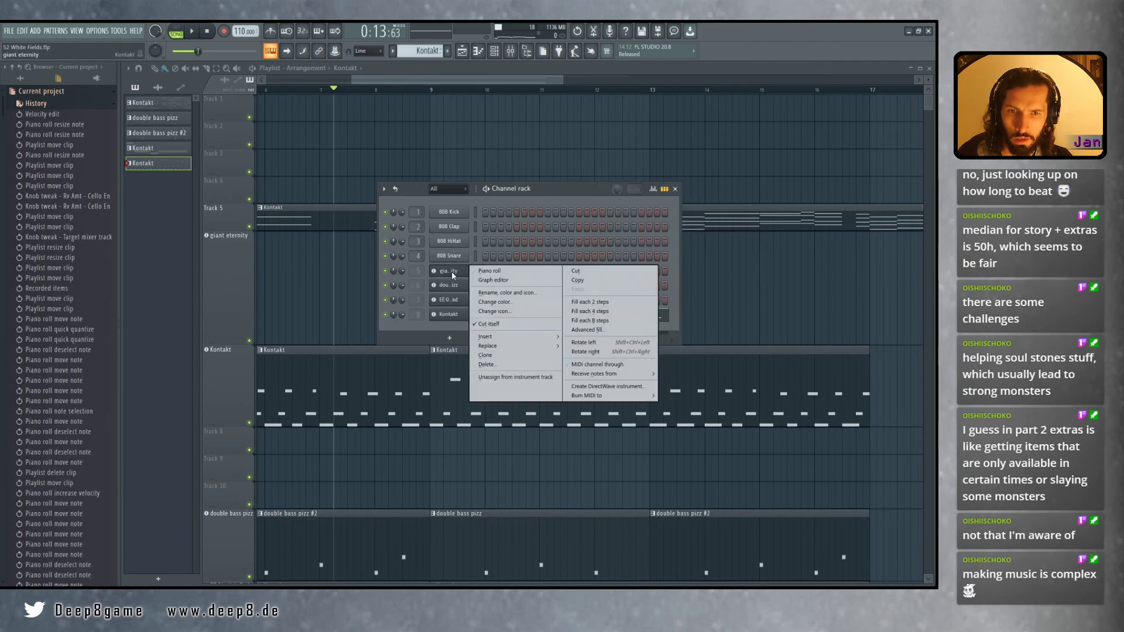
pyautogui.click(675, 187)
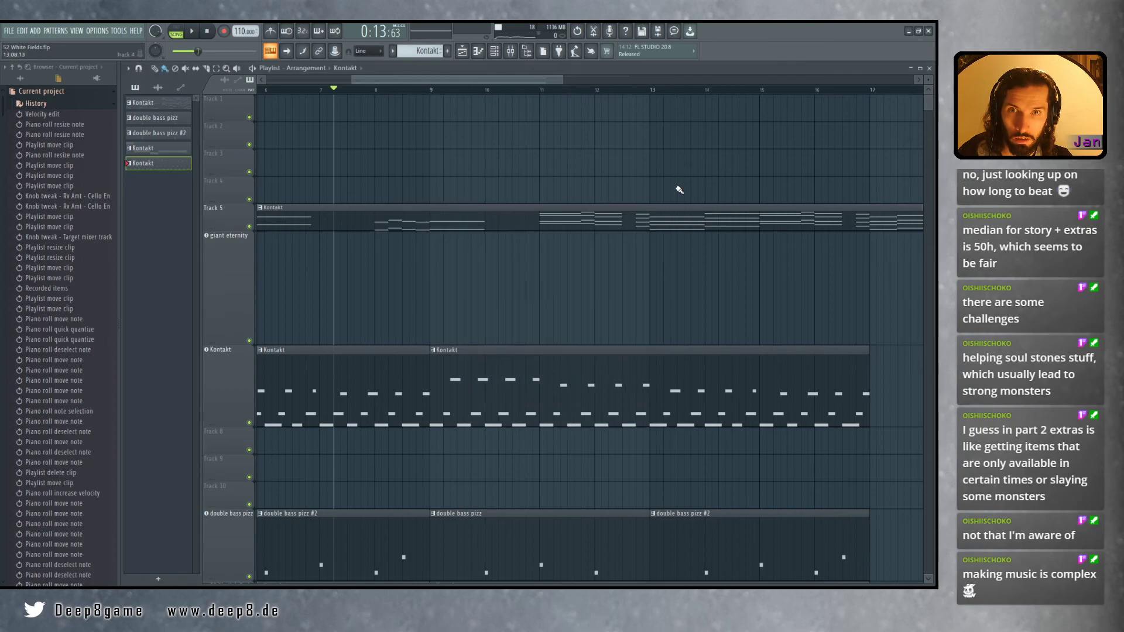
# Create a new pattern, place it on the giant eternity track and name it giant eternity
pyautogui.click(448, 51)
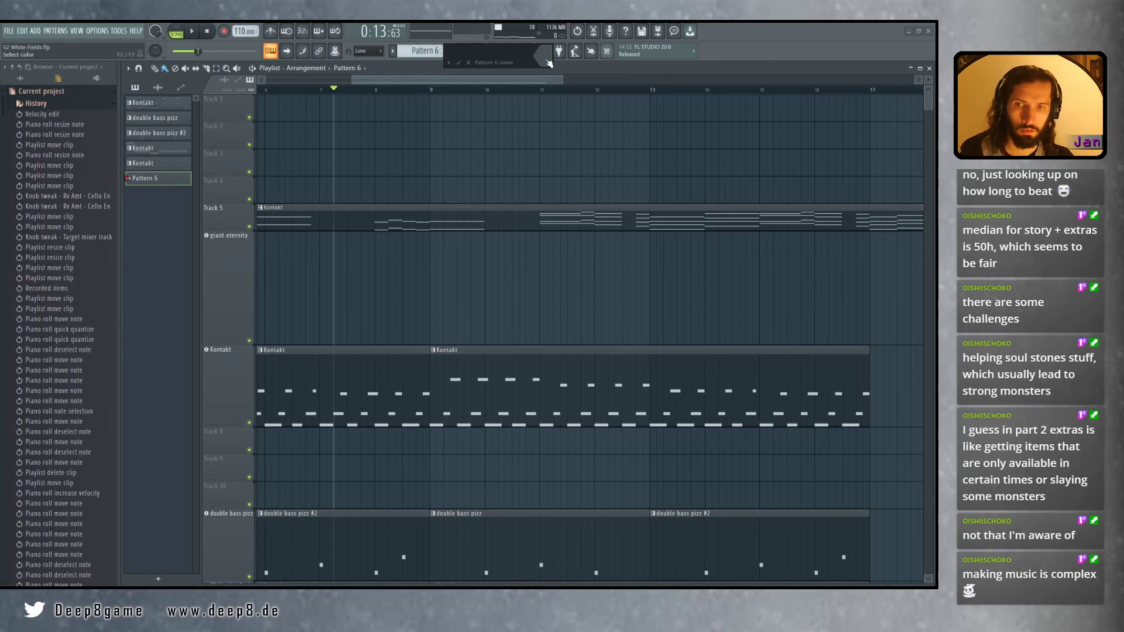
pyautogui.press('Return')
pyautogui.moveTo(309, 285); pyautogui.dragTo(262, 282)
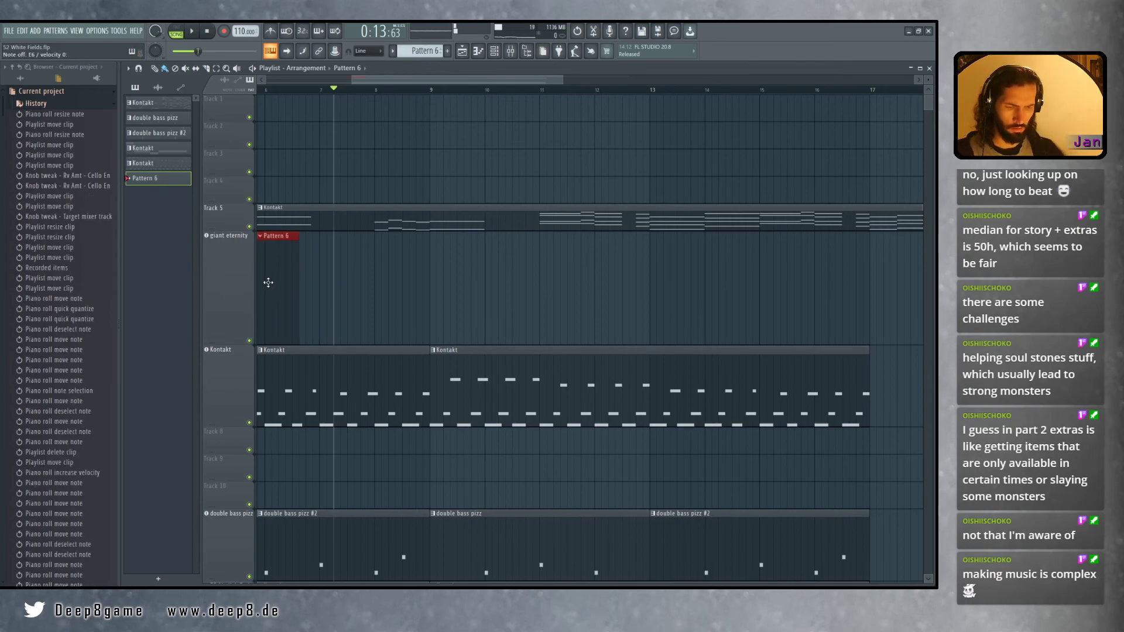
pyautogui.click(260, 236)
pyautogui.click(272, 274)
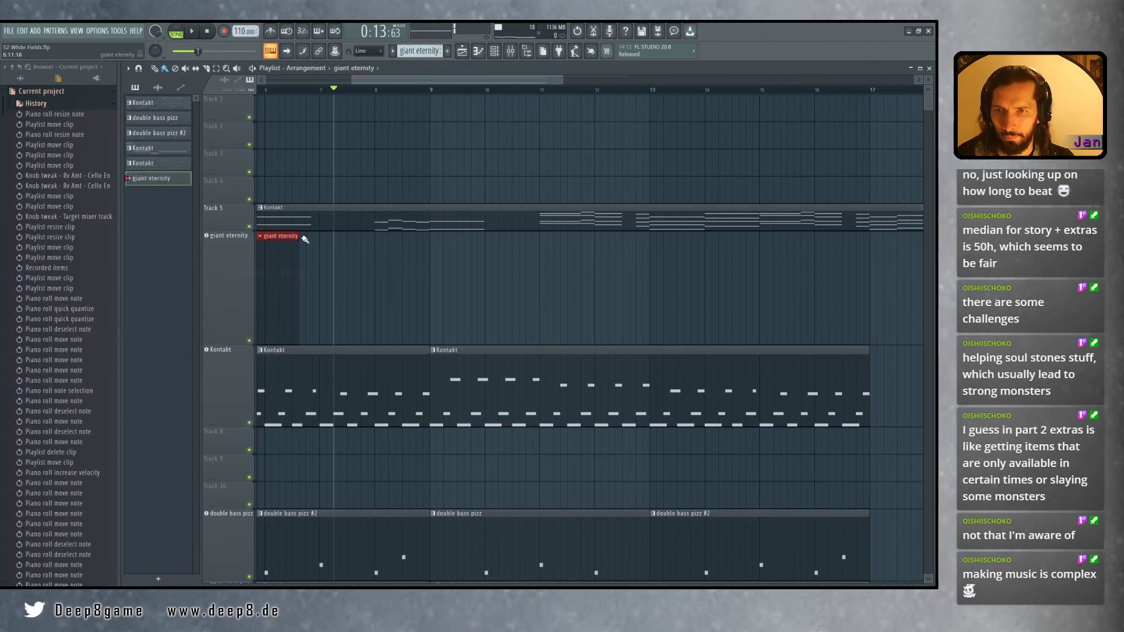
# Position the giant eternity clip at bar 9 and size it to end at bar 17
pyautogui.moveTo(300, 237); pyautogui.dragTo(802, 257)
pyautogui.hscroll(2, 766, 266)
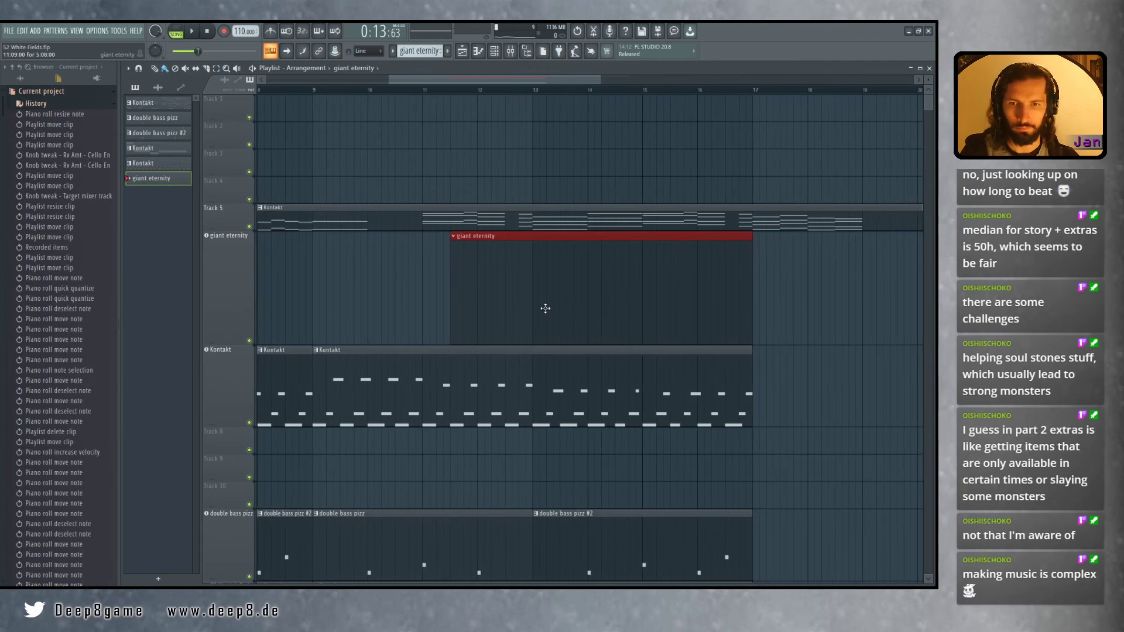
pyautogui.scroll(-3, 514, 315)
pyautogui.scroll(2, 547, 329)
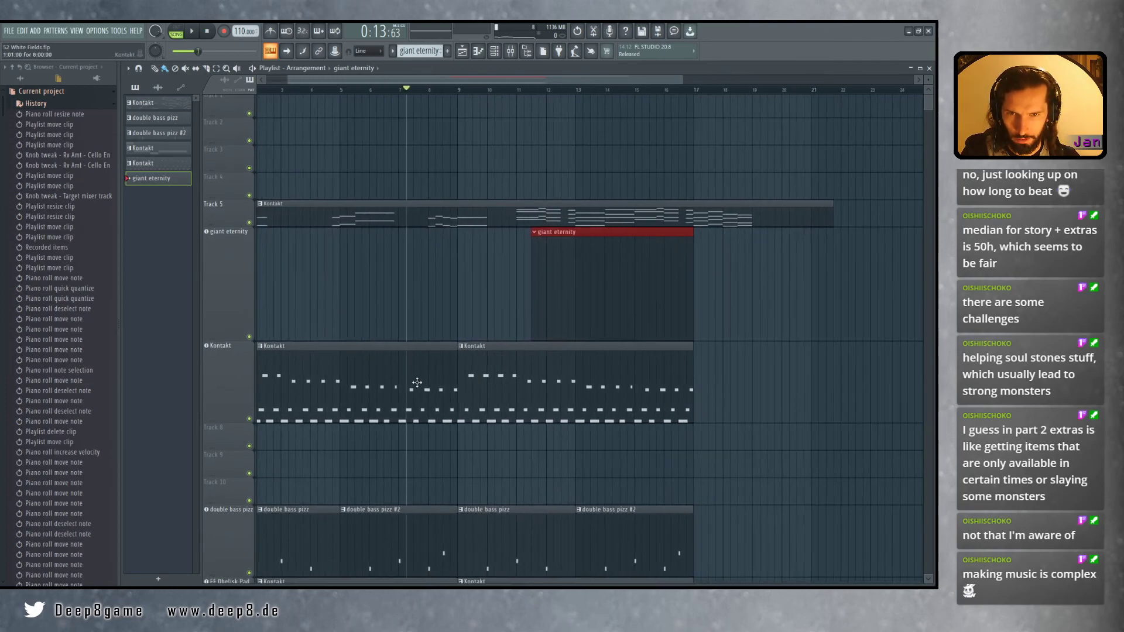
pyautogui.moveTo(434, 372); pyautogui.dragTo(468, 366)
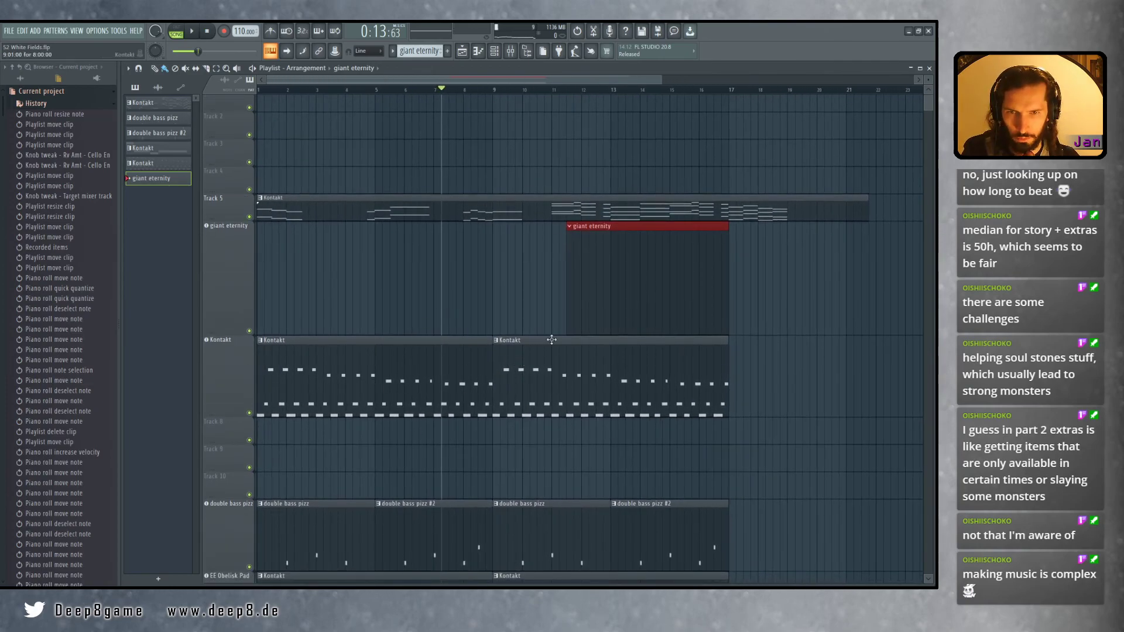
pyautogui.moveTo(621, 227); pyautogui.dragTo(558, 235)
pyautogui.moveTo(656, 226); pyautogui.dragTo(806, 242)
pyautogui.moveTo(823, 405); pyautogui.dragTo(656, 463)
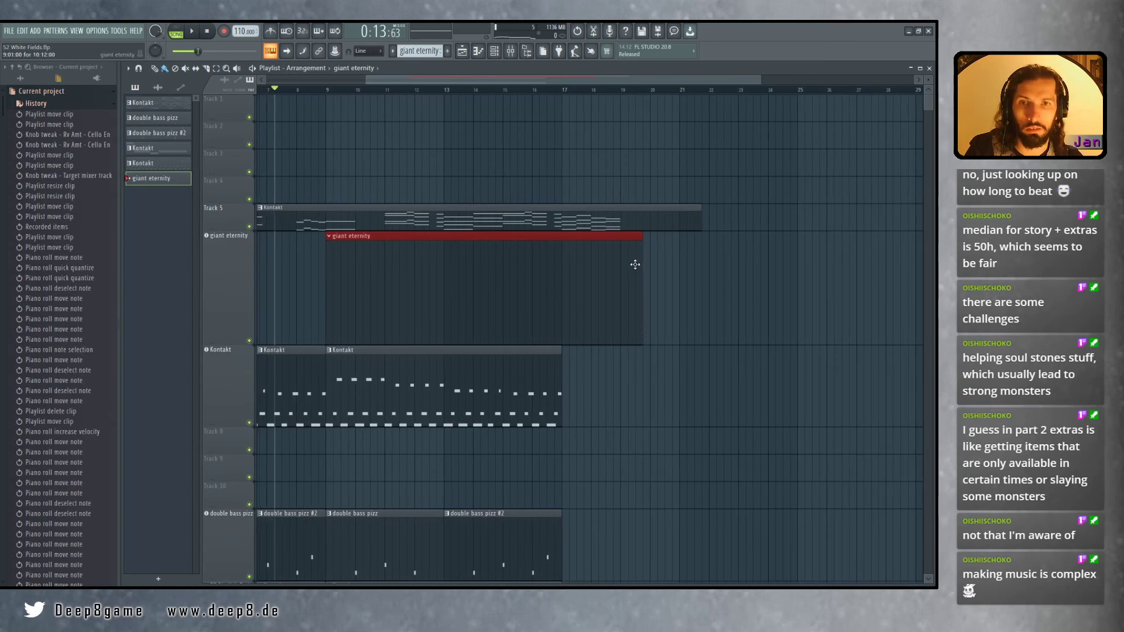
pyautogui.moveTo(643, 236); pyautogui.dragTo(559, 237)
pyautogui.moveTo(599, 279); pyautogui.dragTo(644, 279)
# Open the Kontakt clip on Track 5 in the piano roll and play its notes
pyautogui.doubleClick(502, 207)
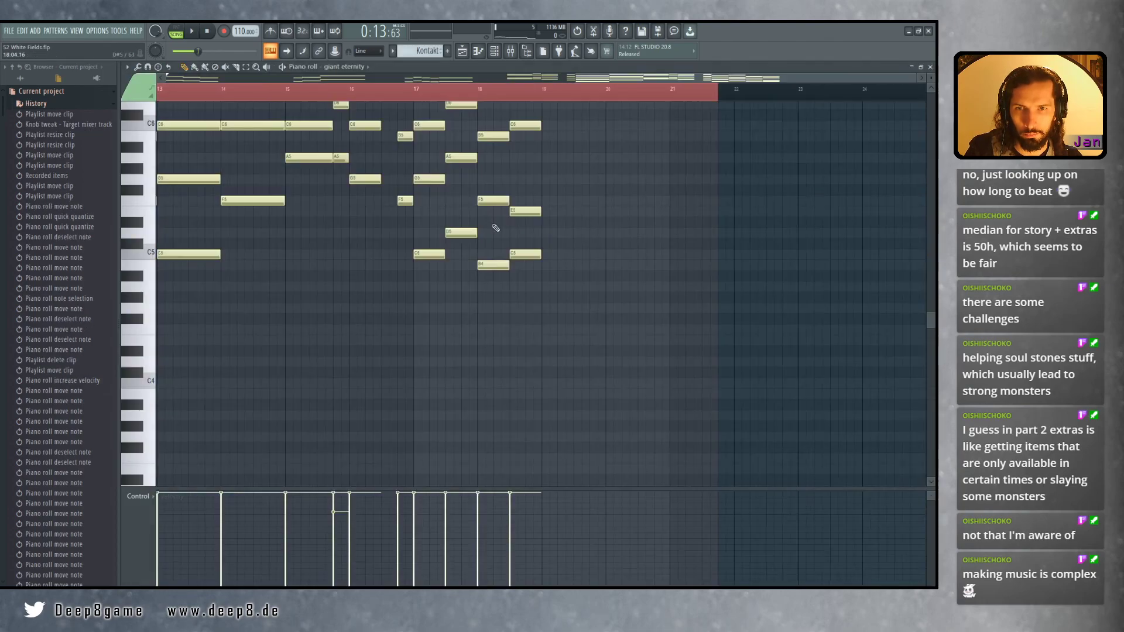
pyautogui.moveTo(479, 311); pyautogui.dragTo(499, 456)
pyautogui.moveTo(459, 397); pyautogui.dragTo(538, 342)
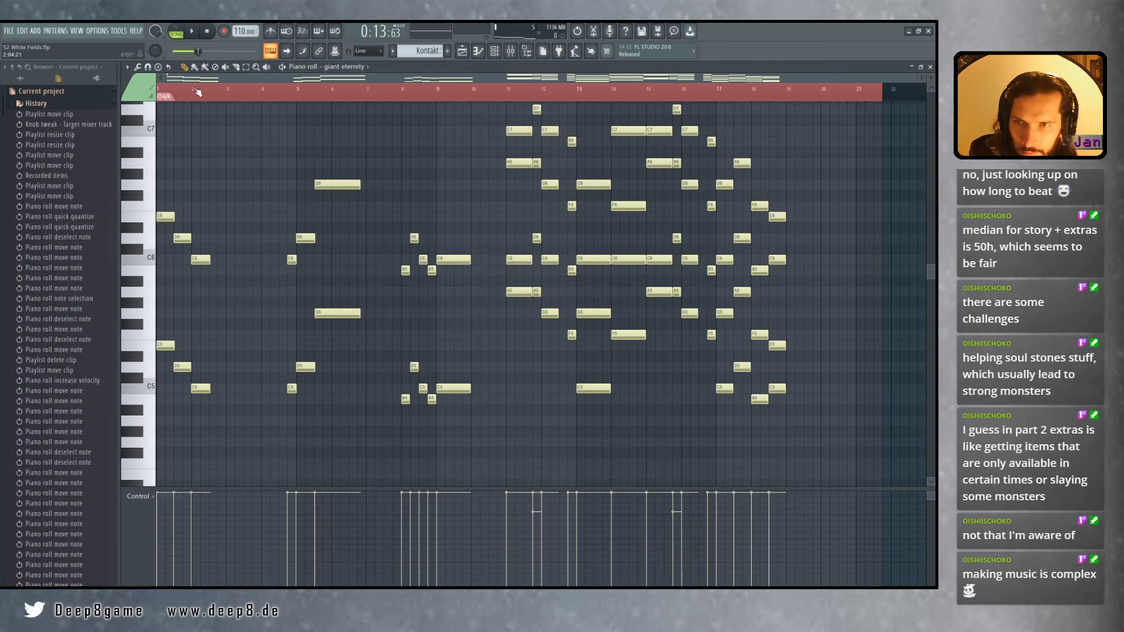
pyautogui.press('space')
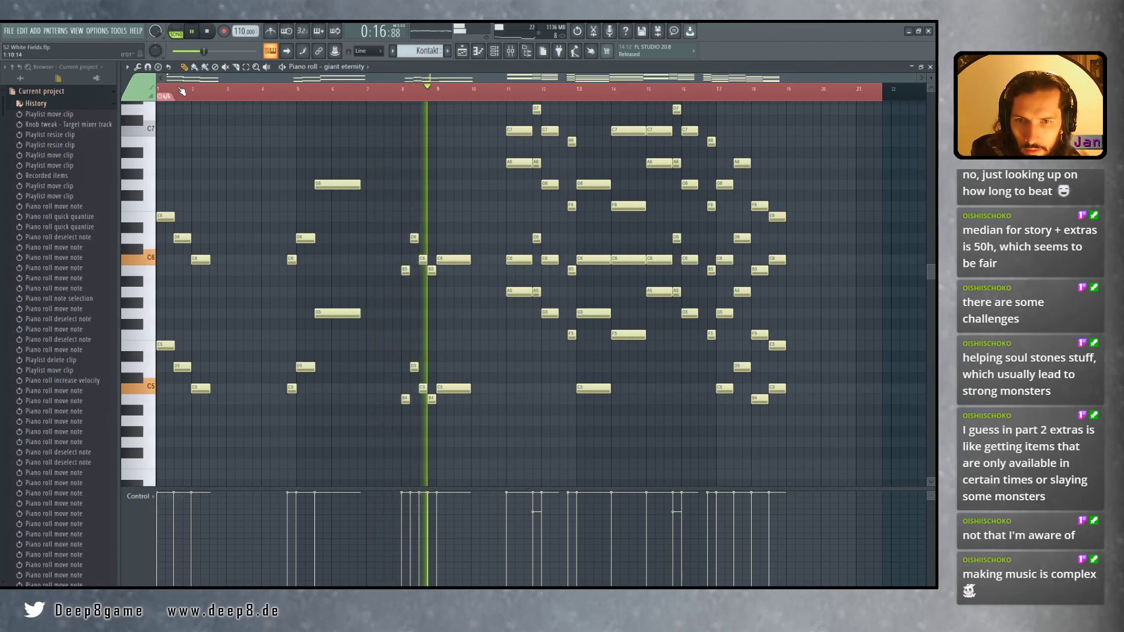
pyautogui.press('space')
pyautogui.scroll(2, 420, 219)
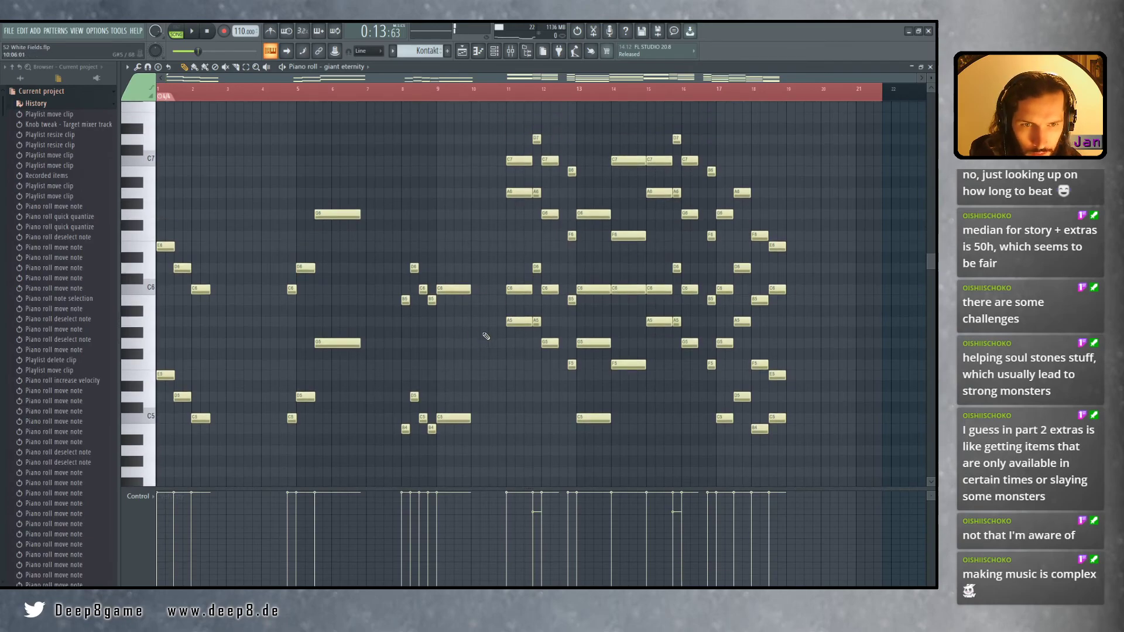
# Copy all notes of the Track 5 Kontakt clip into the giant eternity pattern
pyautogui.hotkey('ctrl', 'a')
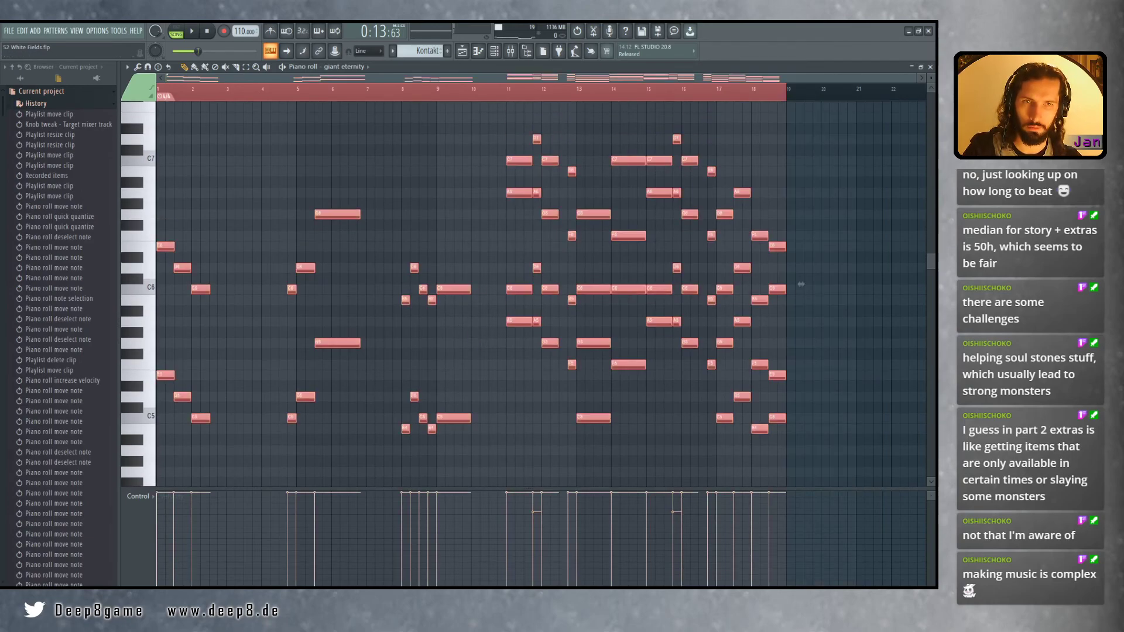
pyautogui.click(931, 66)
pyautogui.doubleClick(440, 296)
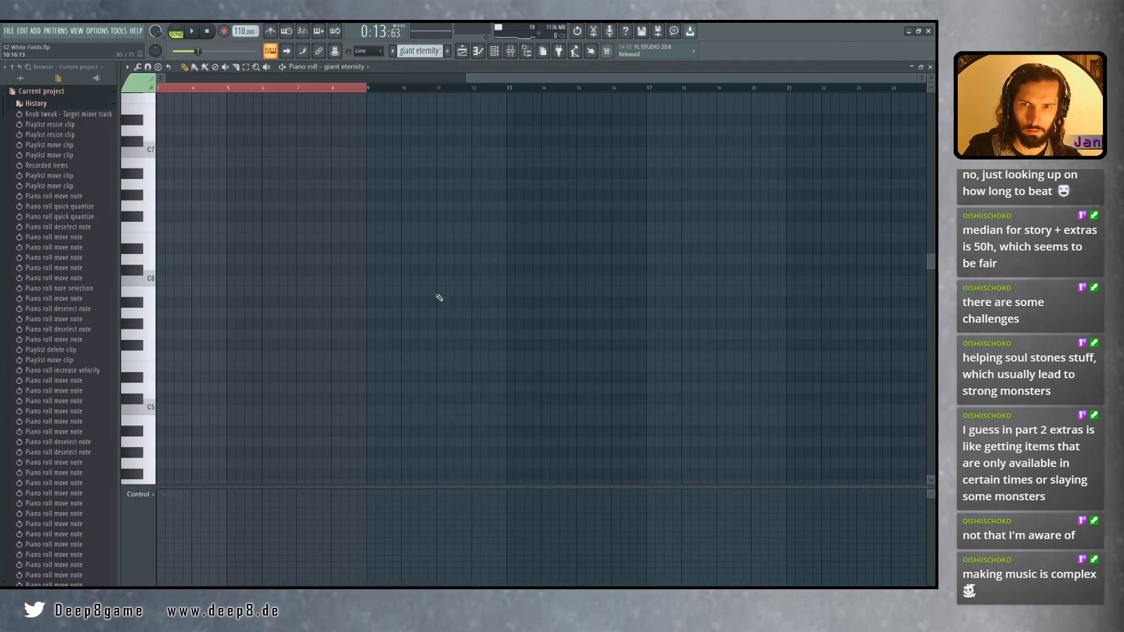
pyautogui.moveTo(435, 294); pyautogui.dragTo(503, 299)
# Switch playback to pattern mode and play the copied notes from just before bar 3
pyautogui.click(225, 89)
pyautogui.press('space')
pyautogui.press('space')
pyautogui.click(176, 31)
pyautogui.click(216, 90)
pyautogui.press('space')
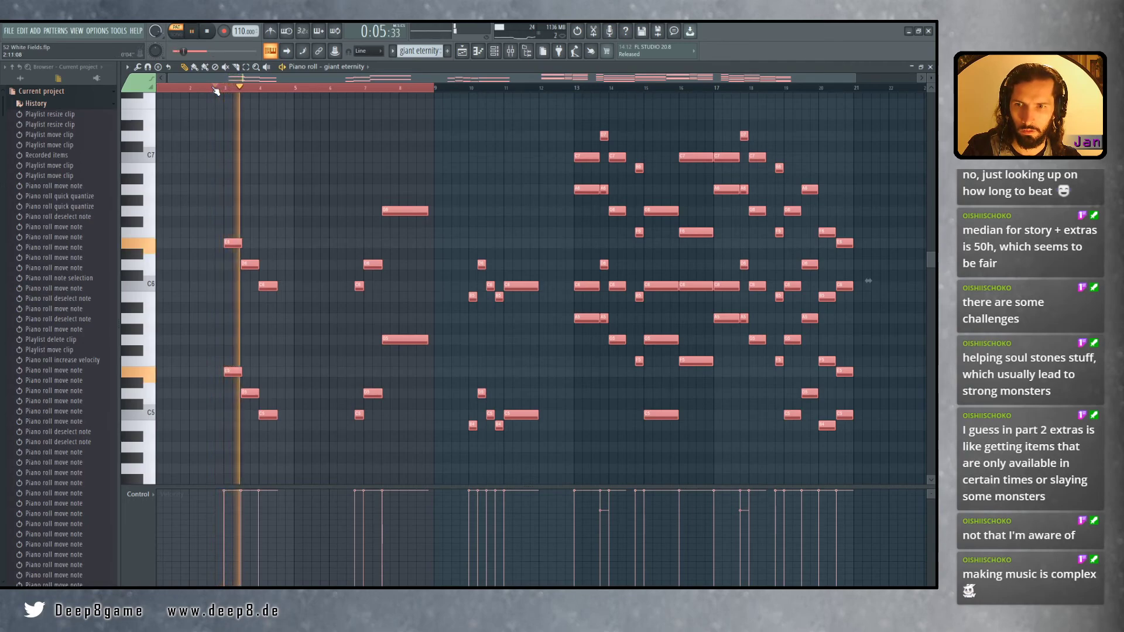
pyautogui.press('space')
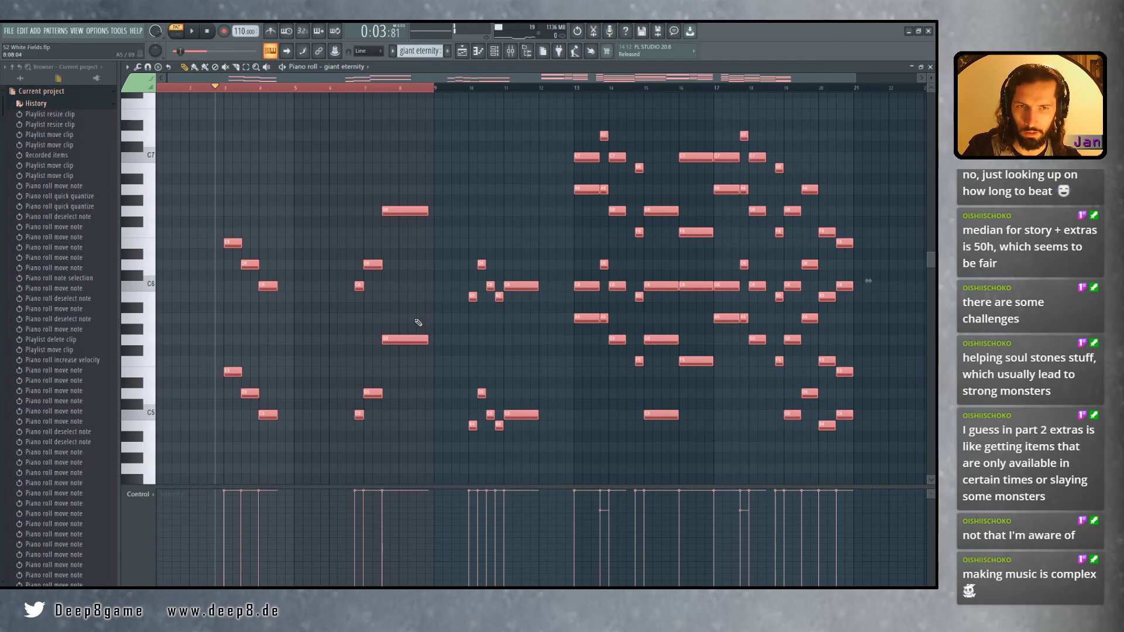
# Move all copied notes two bars earlier so the melody starts at bar 1, and clear the selection
pyautogui.keyDown('ctrl'); pyautogui.scroll(5, 417, 322); pyautogui.keyUp('ctrl')
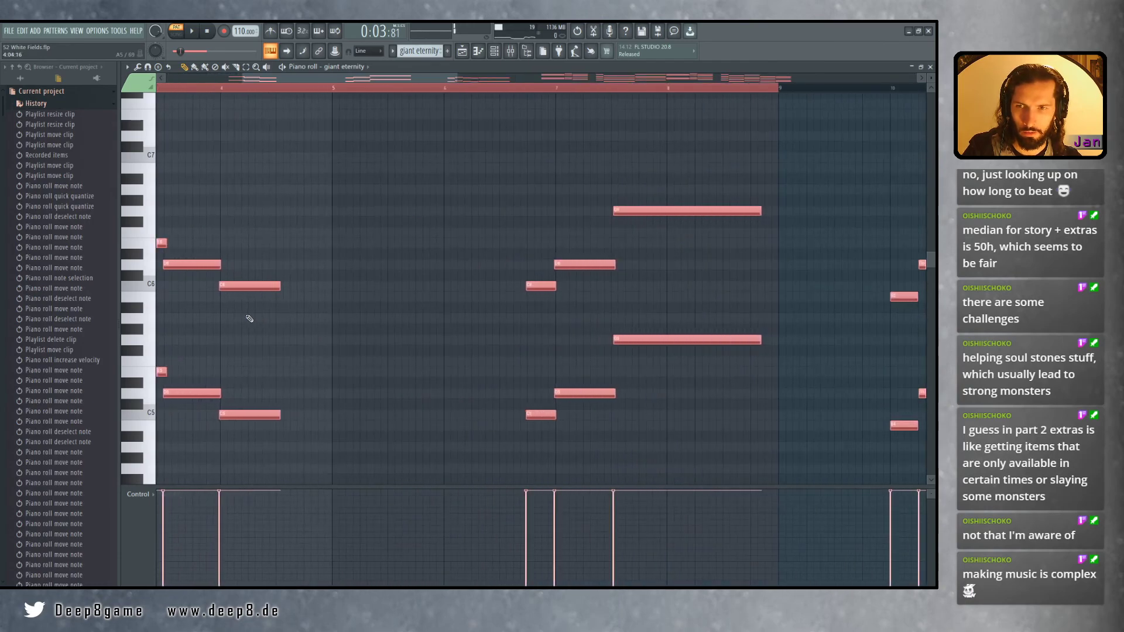
pyautogui.hscroll(-3, 469, 313)
pyautogui.keyDown('ctrl'); pyautogui.scroll(-5, 416, 314); pyautogui.keyUp('ctrl')
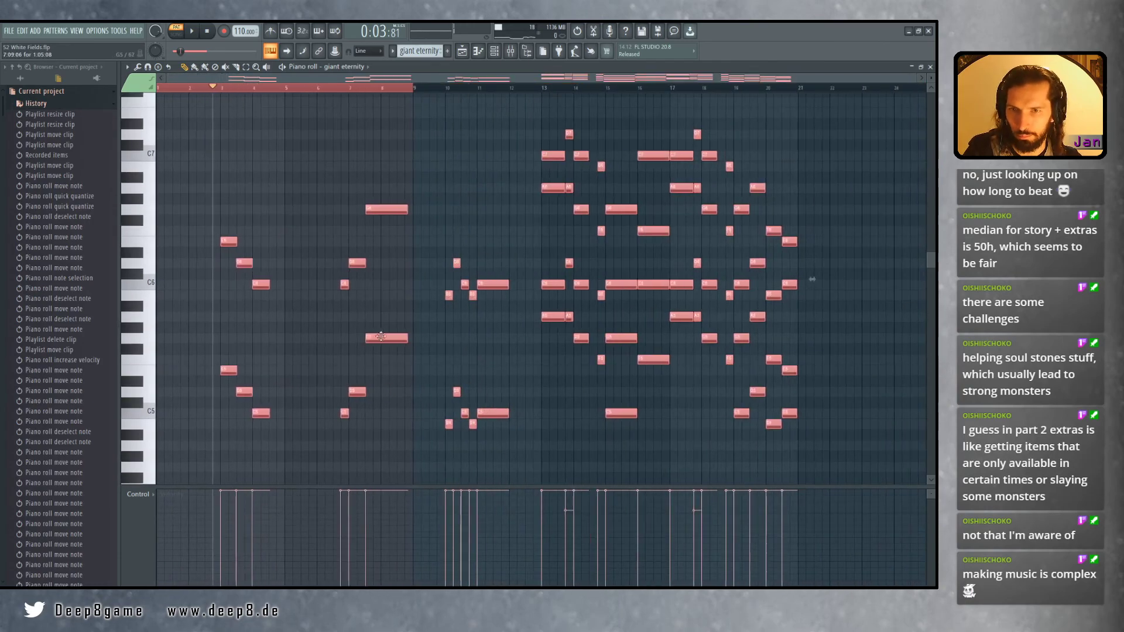
pyautogui.scroll(1, 384, 338)
pyautogui.moveTo(384, 338); pyautogui.dragTo(305, 351)
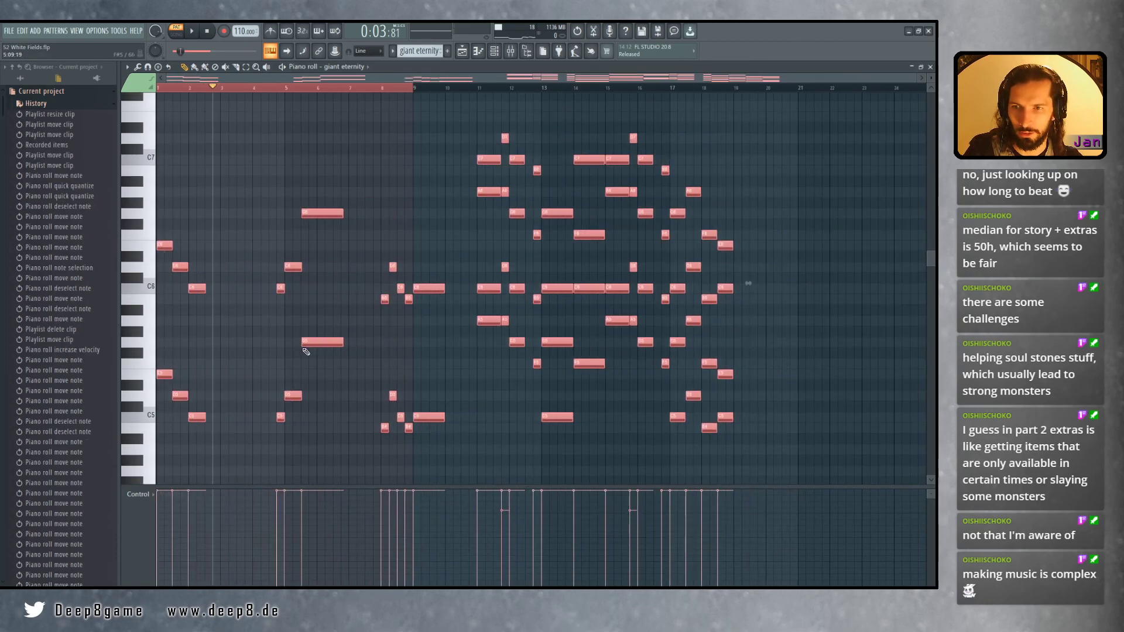
pyautogui.keyDown('ctrl'); pyautogui.click(452, 93); pyautogui.keyUp('ctrl')
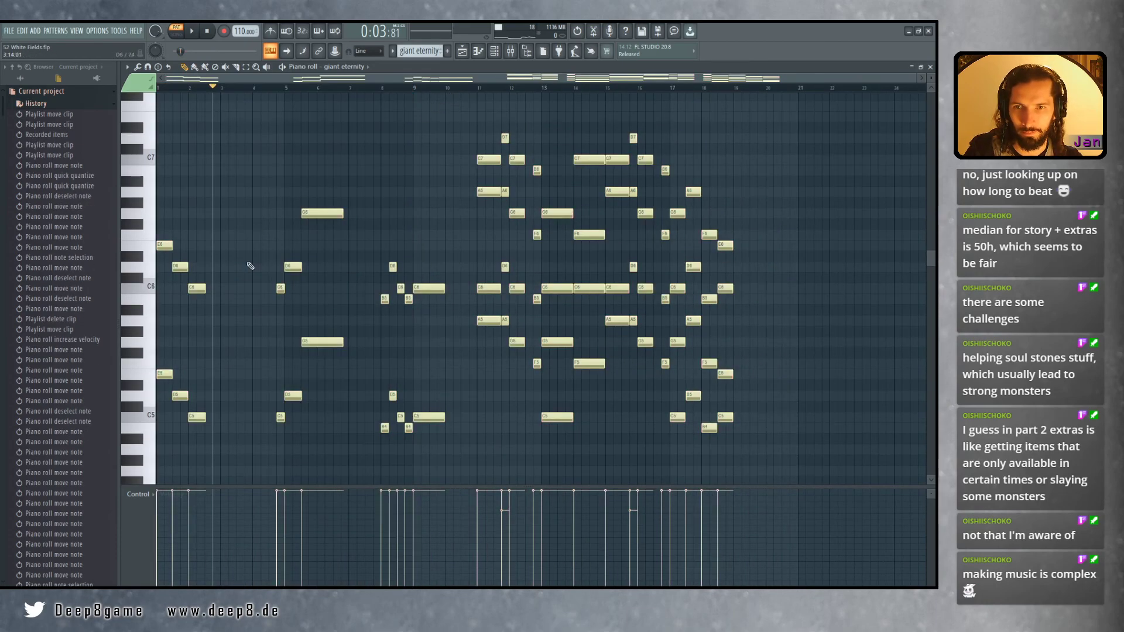
# Undo the last added note and play the giant eternity pattern from the start
pyautogui.scroll(-2, 250, 267)
pyautogui.keyDown('ctrl'); pyautogui.scroll(5, 206, 259); pyautogui.keyUp('ctrl')
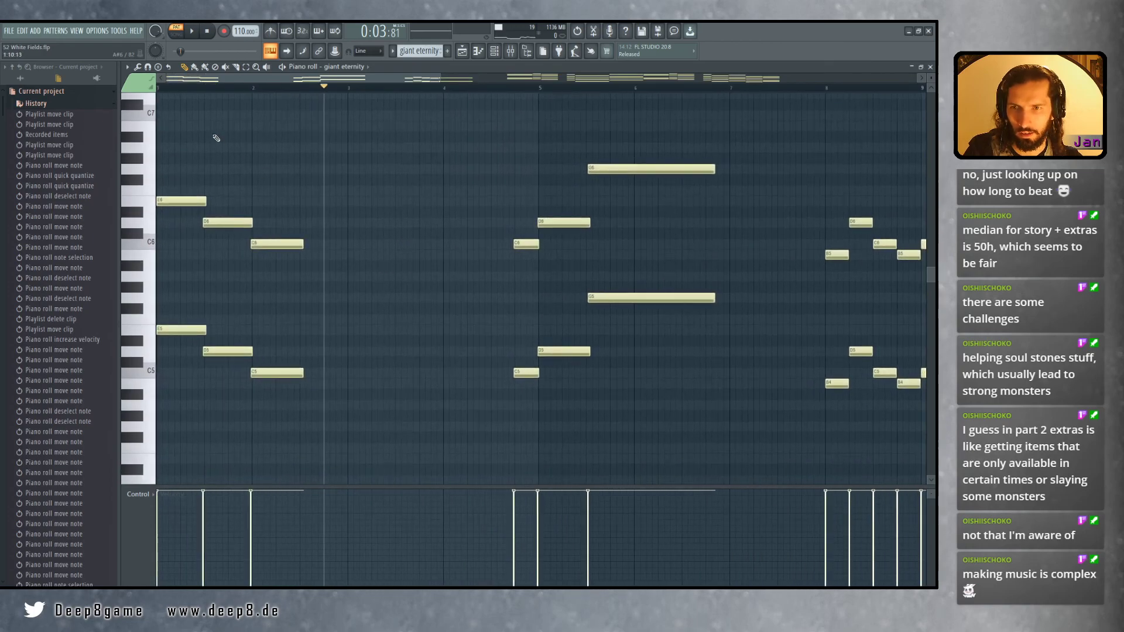
pyautogui.scroll(1, 179, 98)
pyautogui.hotkey('ctrl', 'z')
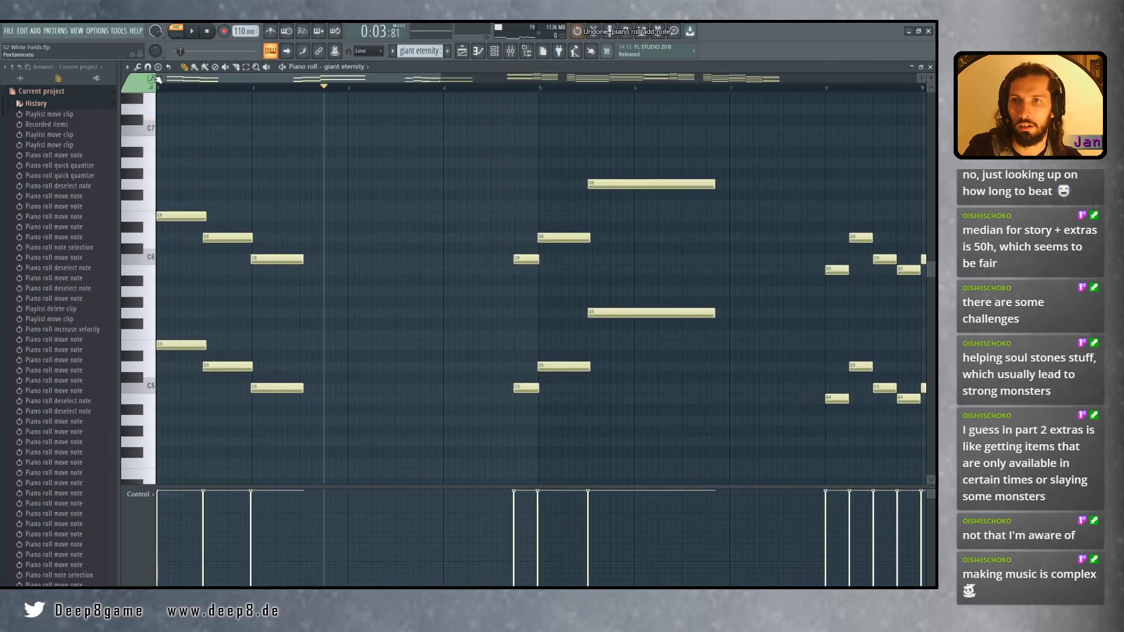
pyautogui.press('space')
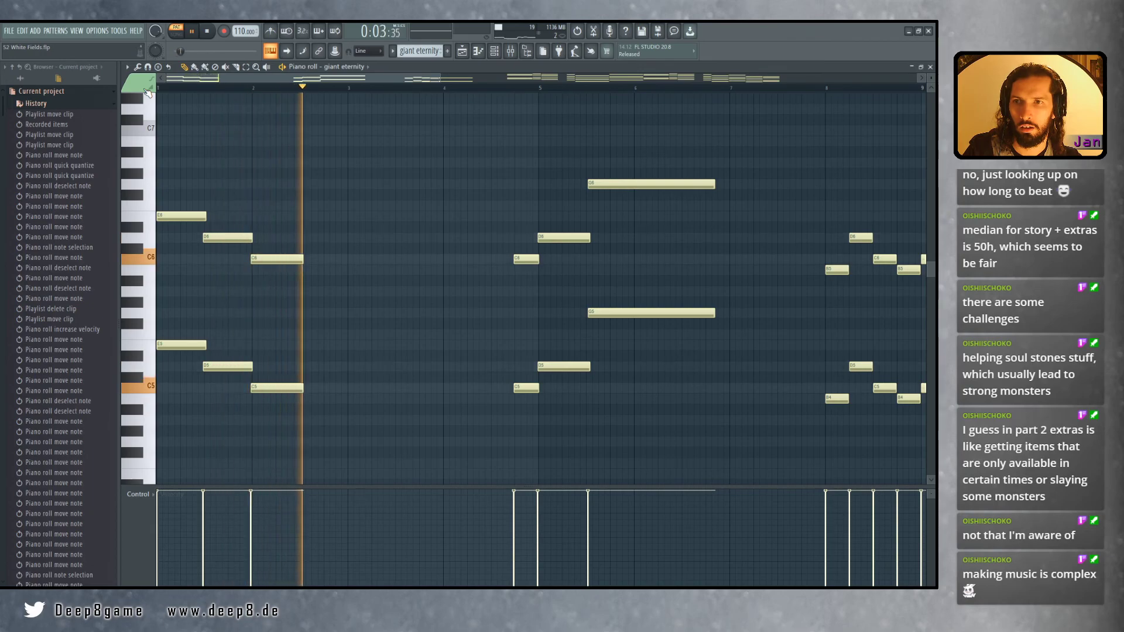
pyautogui.press('space')
# Select all giant eternity notes, accept the level offsets in their note properties and play the pattern from the start
pyautogui.hotkey('ctrl', 'a')
pyautogui.doubleClick(233, 240)
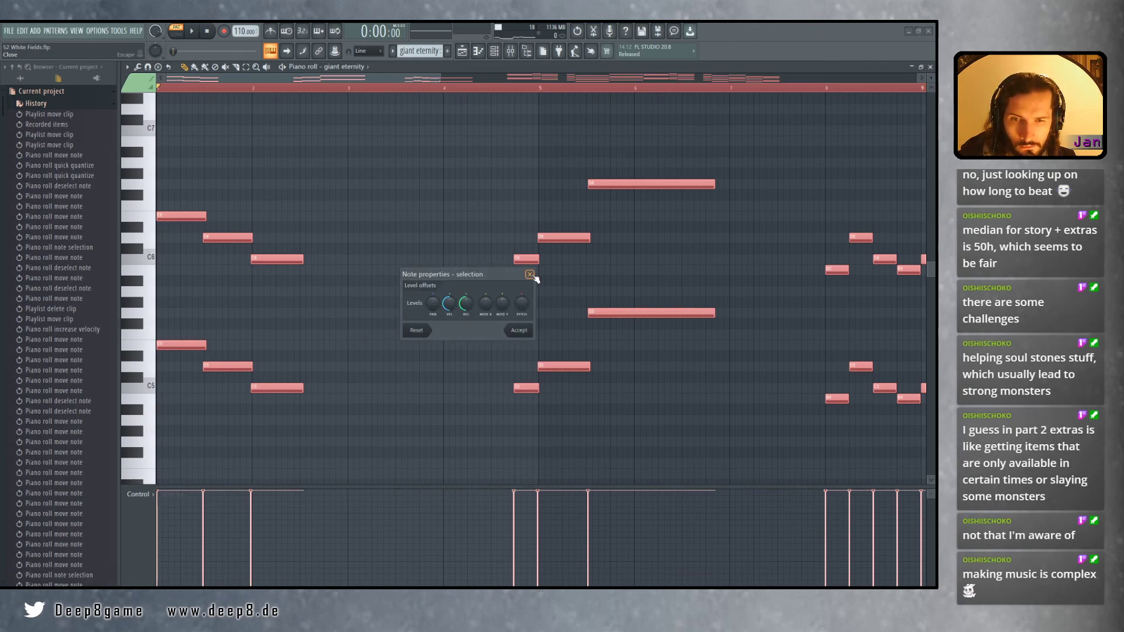
pyautogui.click(529, 331)
pyautogui.press('space')
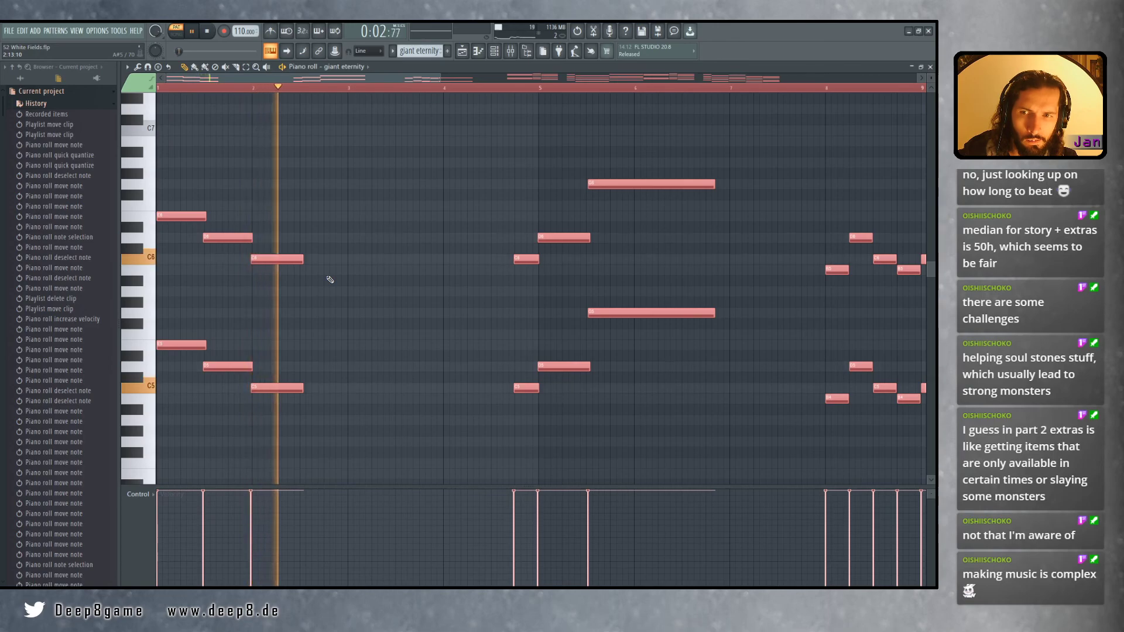
pyautogui.press('space')
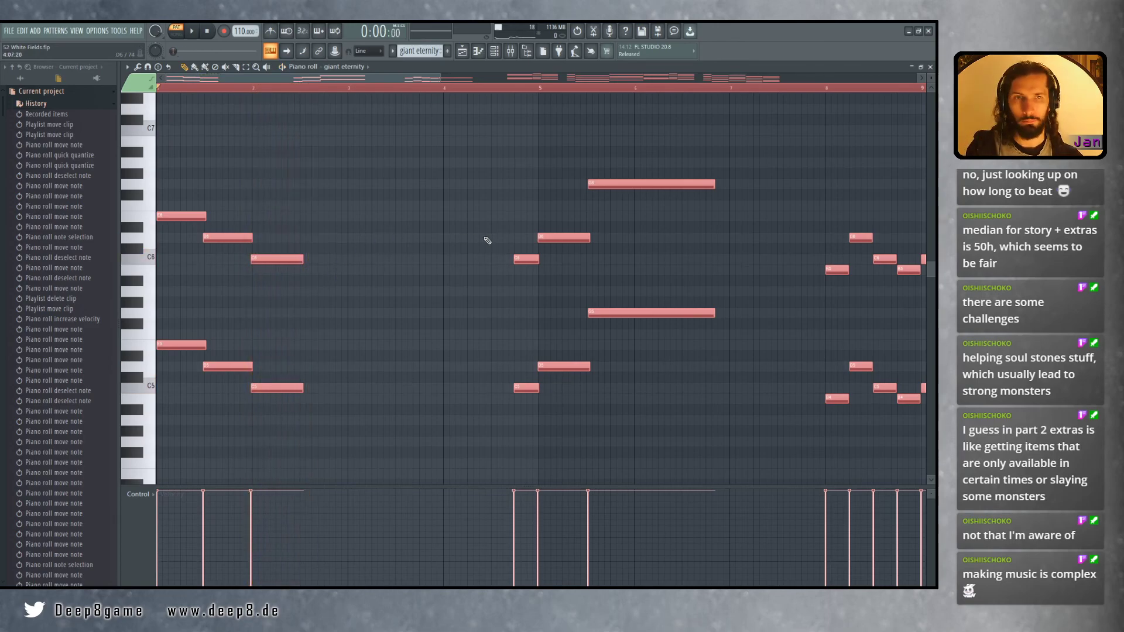
pyautogui.scroll(-5, 468, 295)
pyautogui.scroll(1, 423, 287)
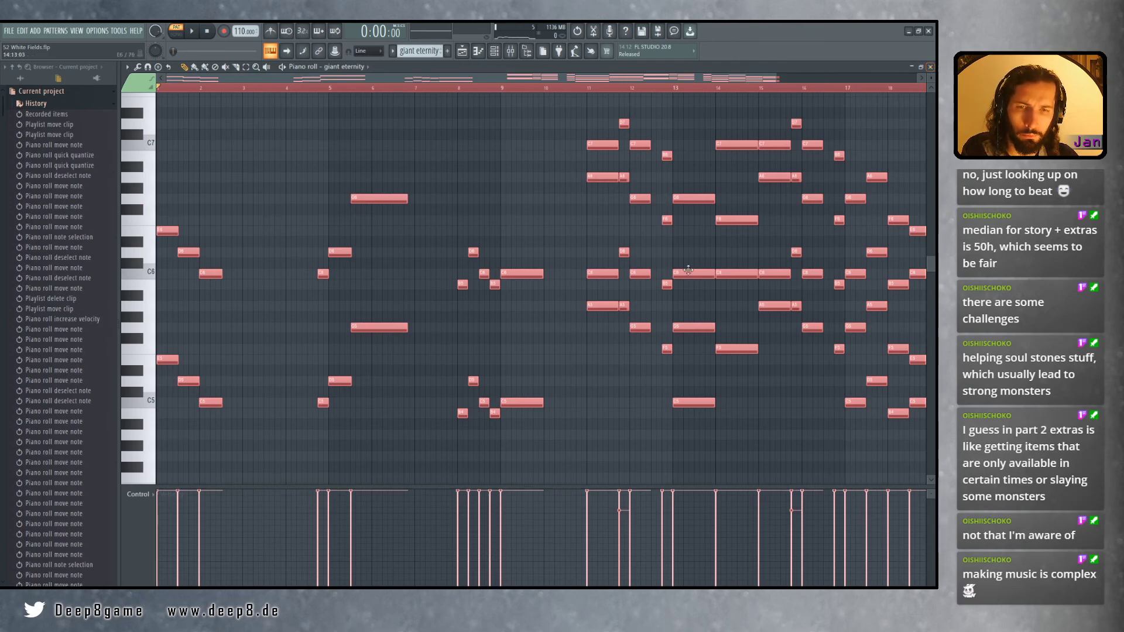
# Delete all notes of the giant eternity pattern in the piano roll
pyautogui.hotkey('ctrl', 'a')
pyautogui.press('Delete')
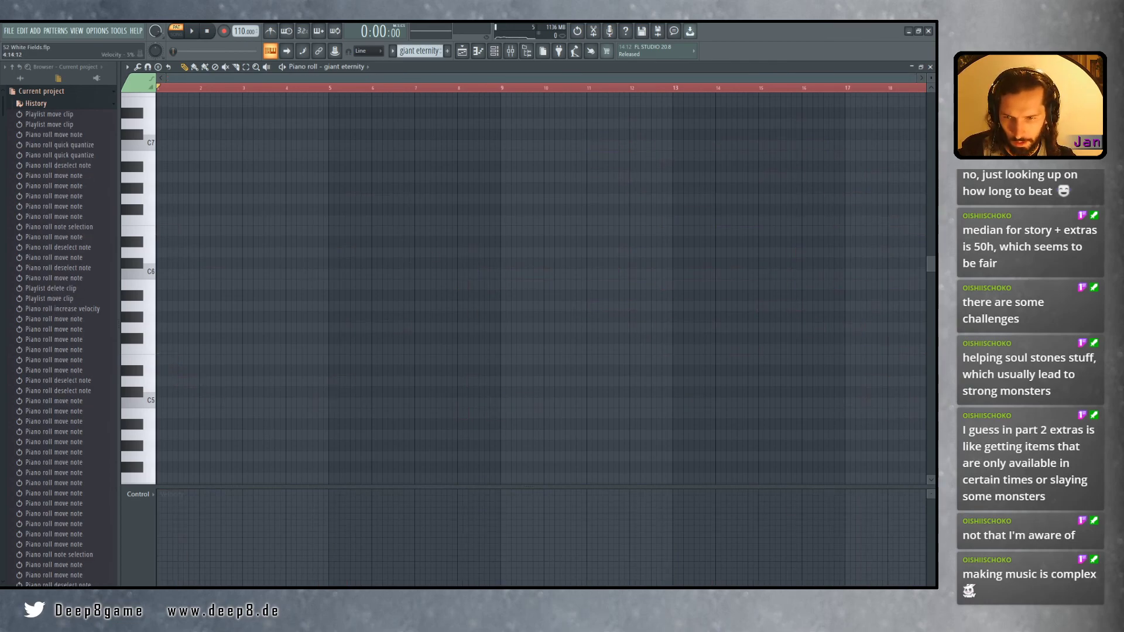
# Try importing only the Kontakt track of Barbatus Theme.mid into the giant eternity piano roll, and undo it
pyautogui.hotkey('alt', 'Tab')
pyautogui.moveTo(466, 119); pyautogui.dragTo(720, 97)
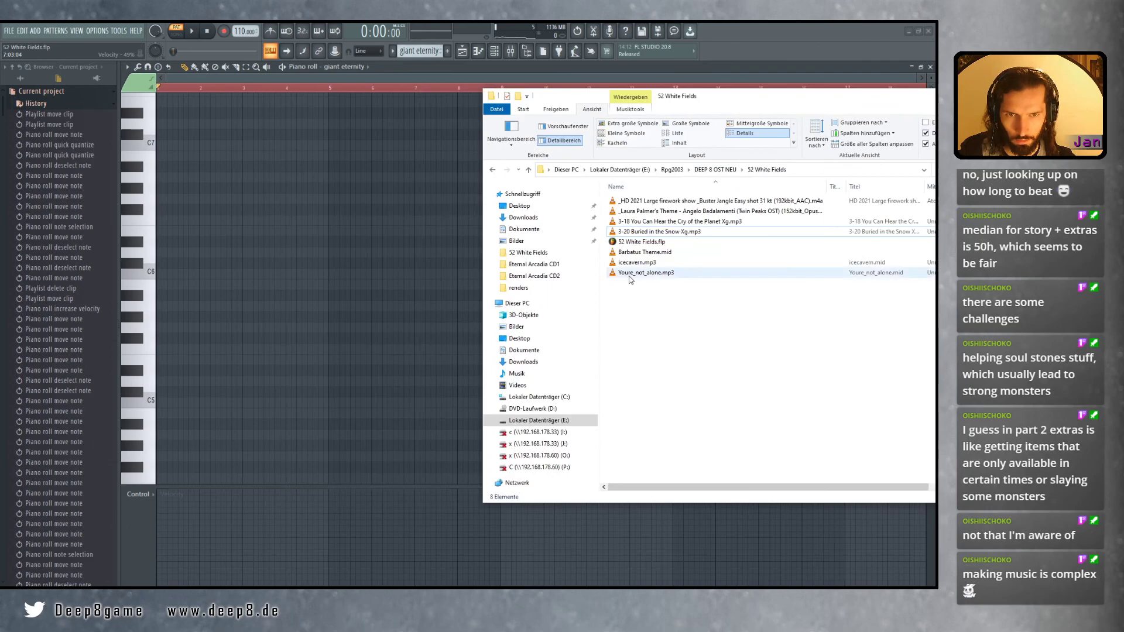
pyautogui.moveTo(647, 253); pyautogui.dragTo(246, 320)
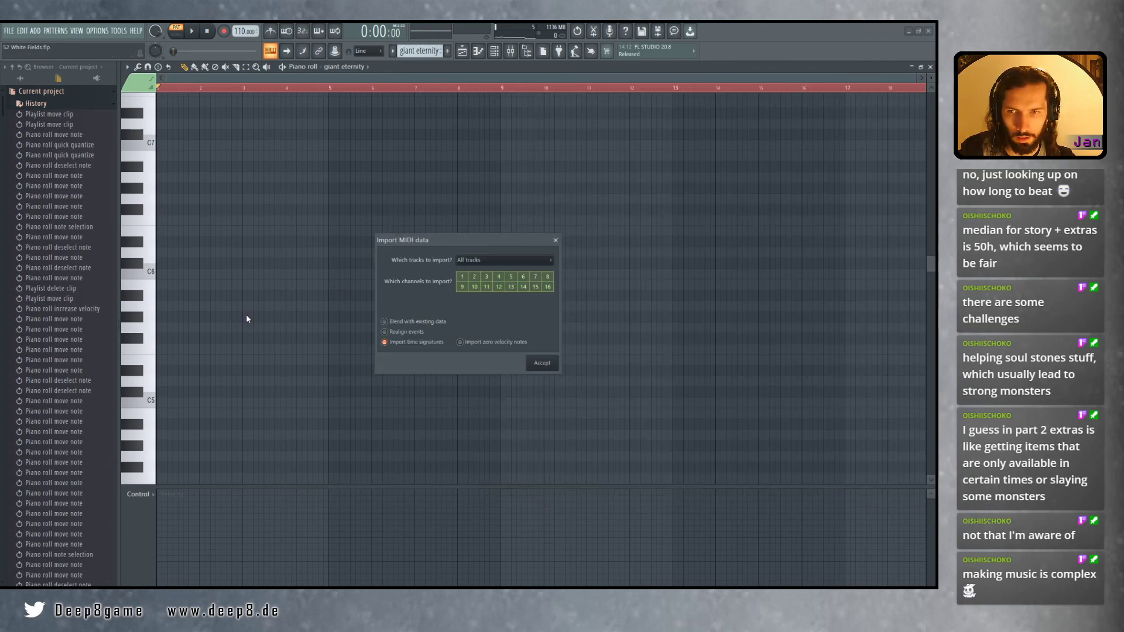
pyautogui.click(525, 261)
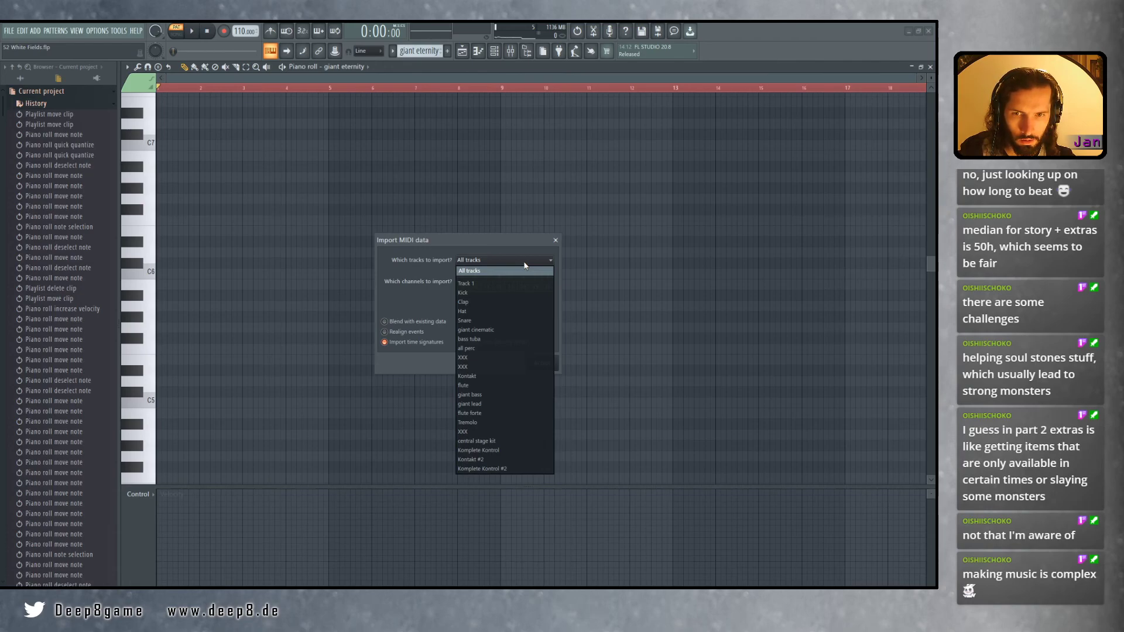
pyautogui.click(525, 267)
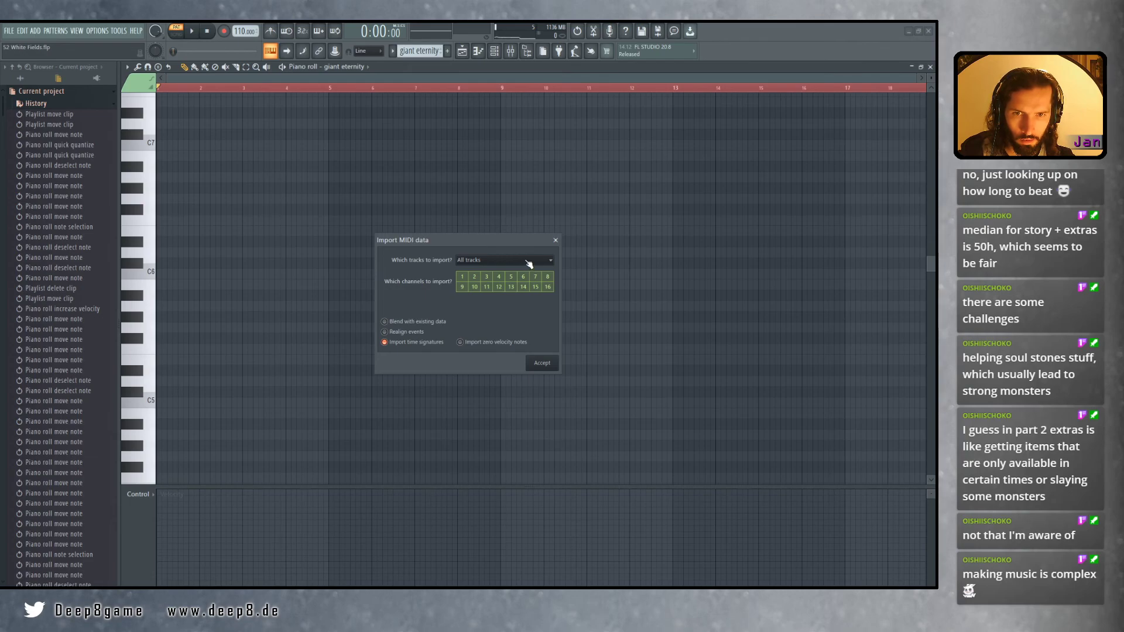
pyautogui.click(529, 264)
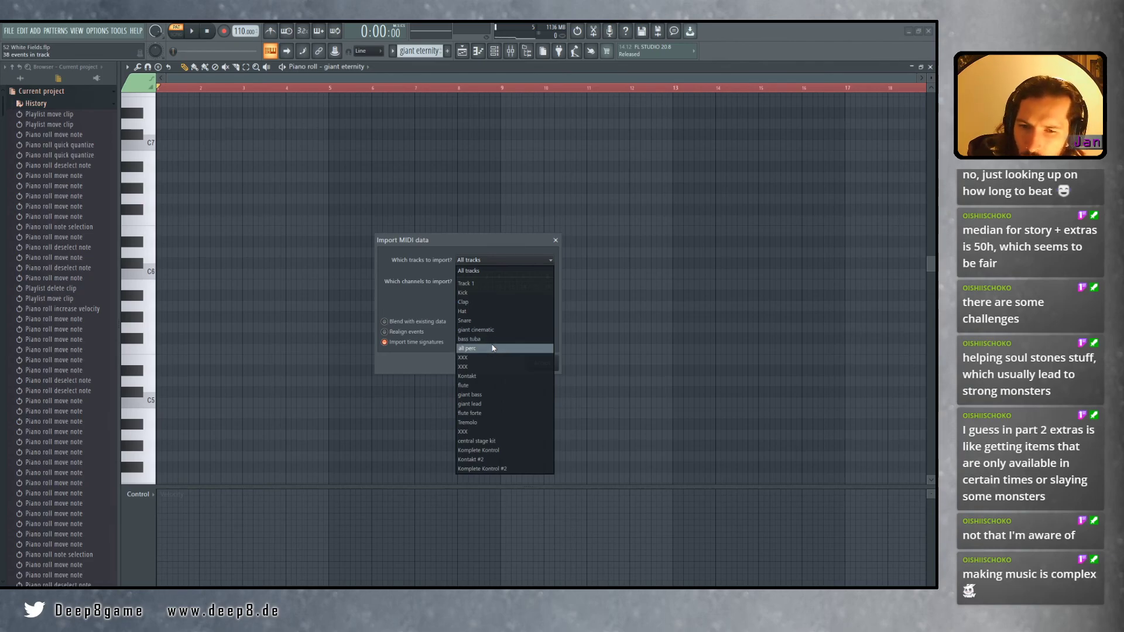
pyautogui.click(475, 375)
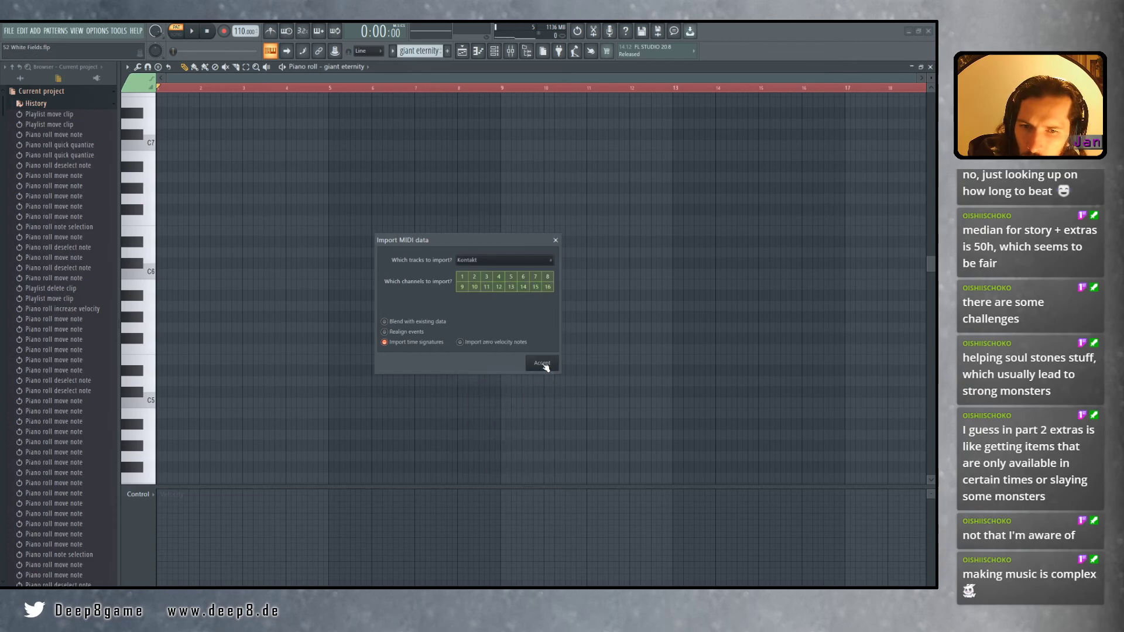
pyautogui.click(542, 363)
pyautogui.scroll(5, 586, 357)
pyautogui.scroll(-8, 617, 339)
pyautogui.moveTo(933, 278); pyautogui.dragTo(932, 421)
pyautogui.hotkey('ctrl', 'z')
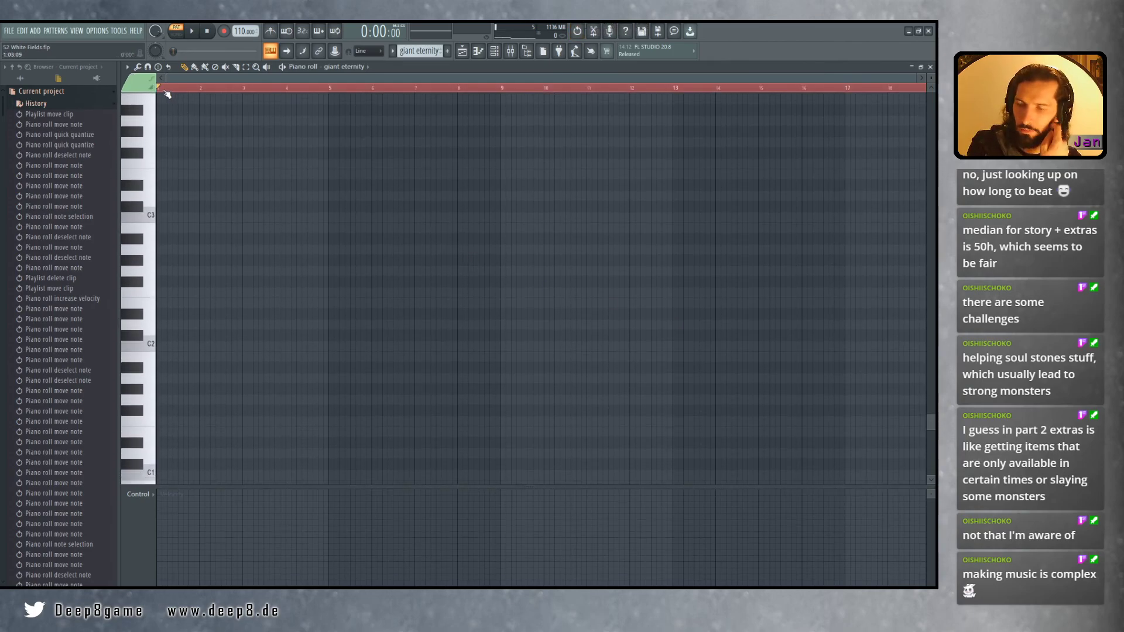
# Import all tracks of Barbatus Theme.mid into the empty giant eternity piano roll
pyautogui.hotkey('alt', 'Tab')
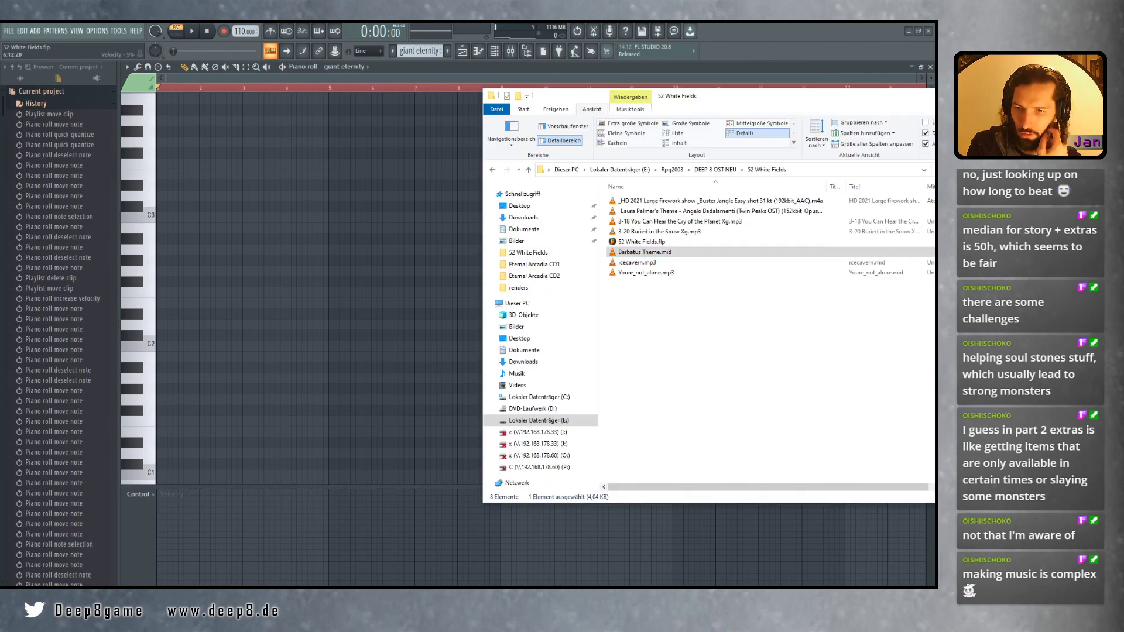
pyautogui.moveTo(652, 255); pyautogui.dragTo(304, 282)
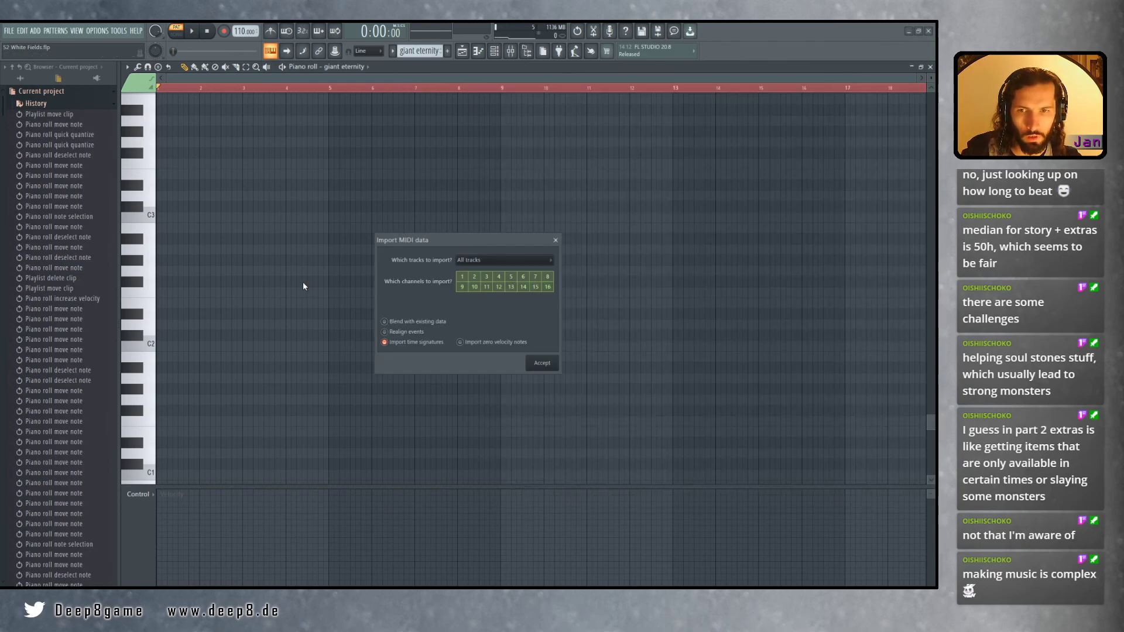
pyautogui.click(519, 261)
pyautogui.click(523, 267)
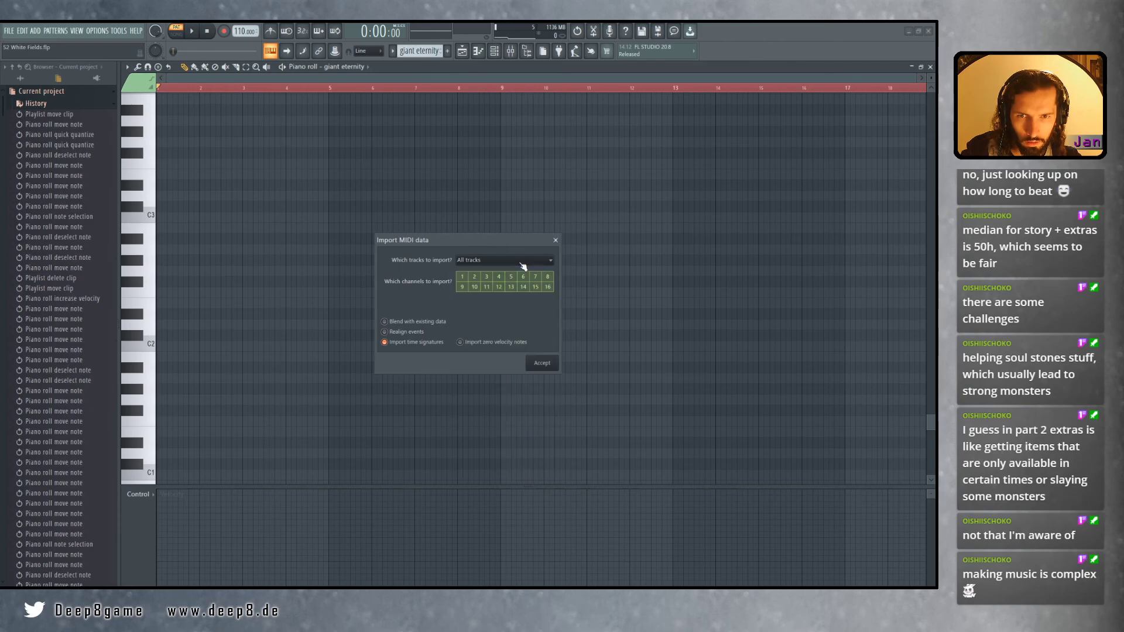
pyautogui.click(541, 364)
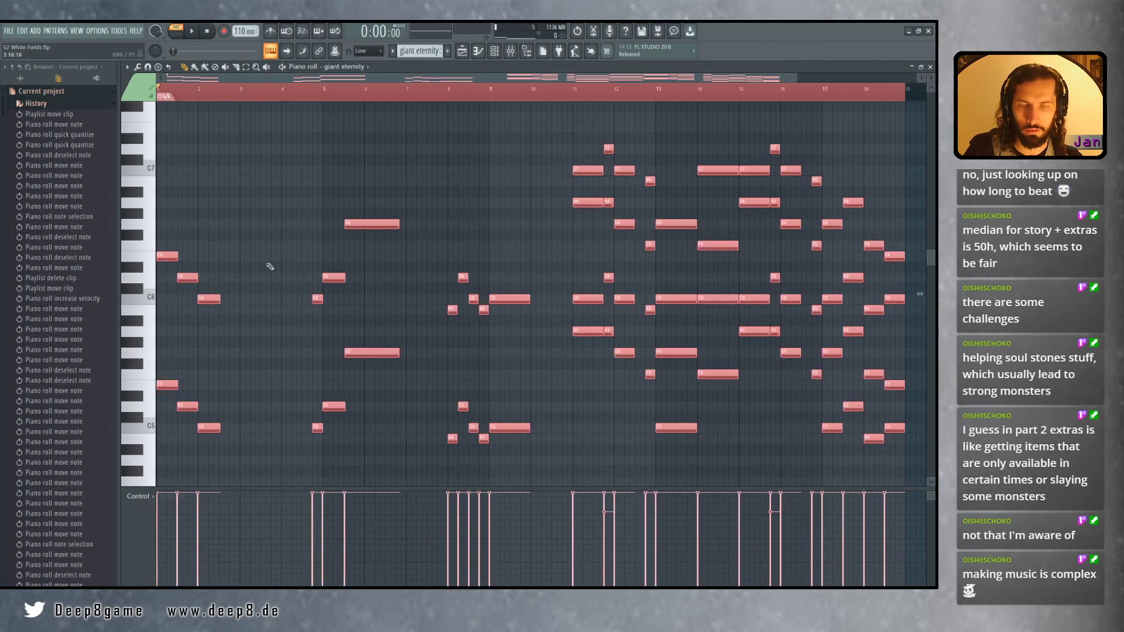
# Play the imported giant eternity notes from the start for a few seconds and clear the note selection
pyautogui.press('space')
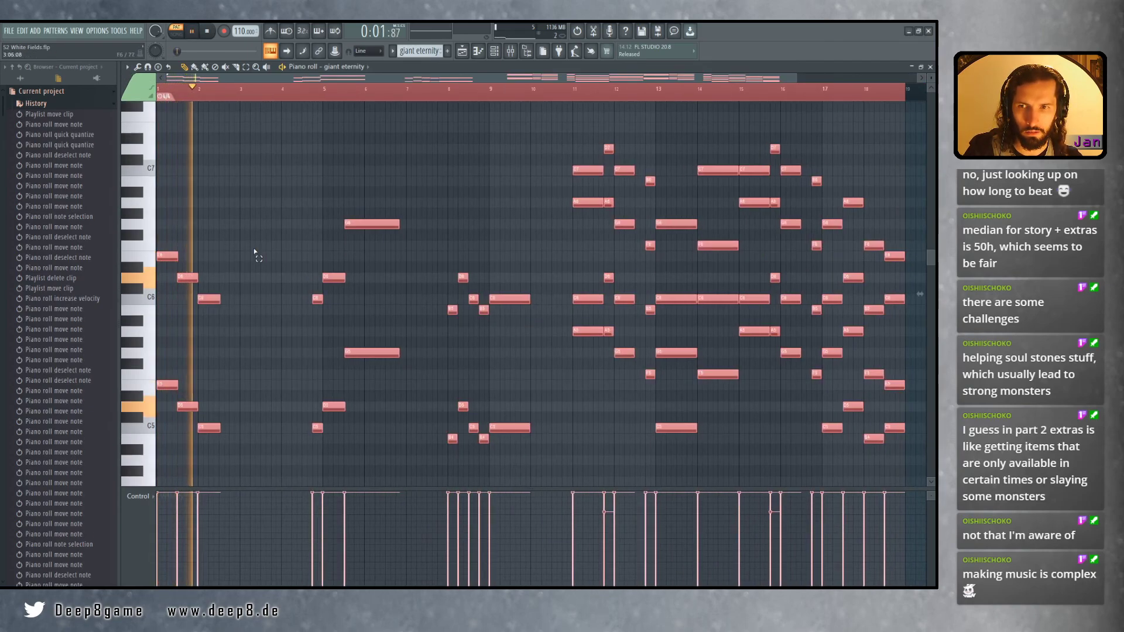
pyautogui.click(255, 257)
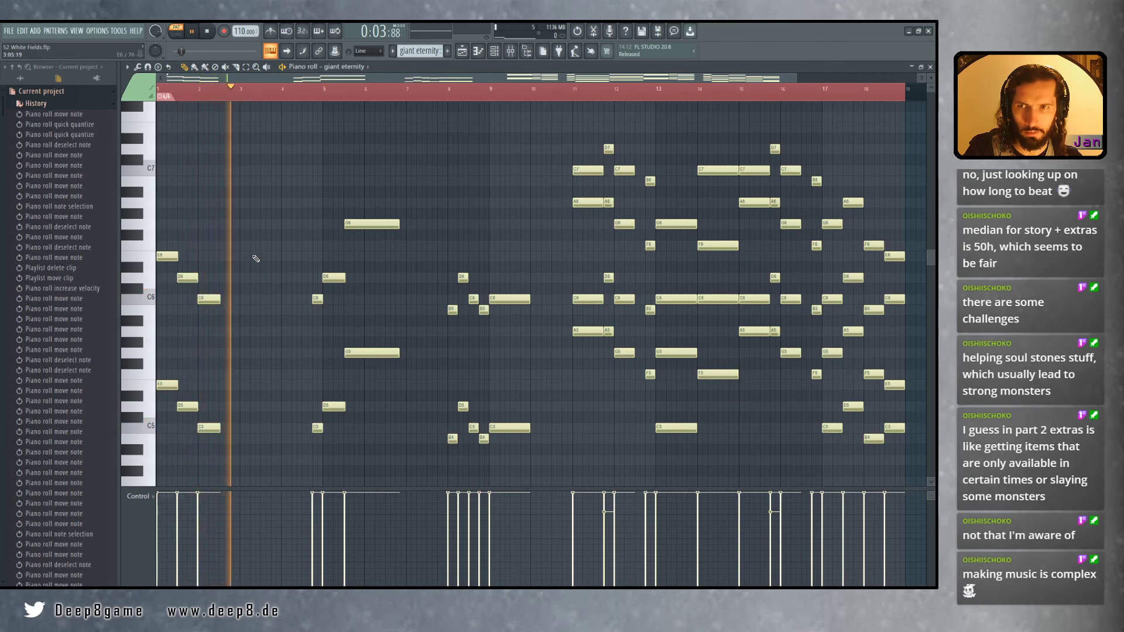
pyautogui.press('space')
pyautogui.hotkey('ctrl', 'a')
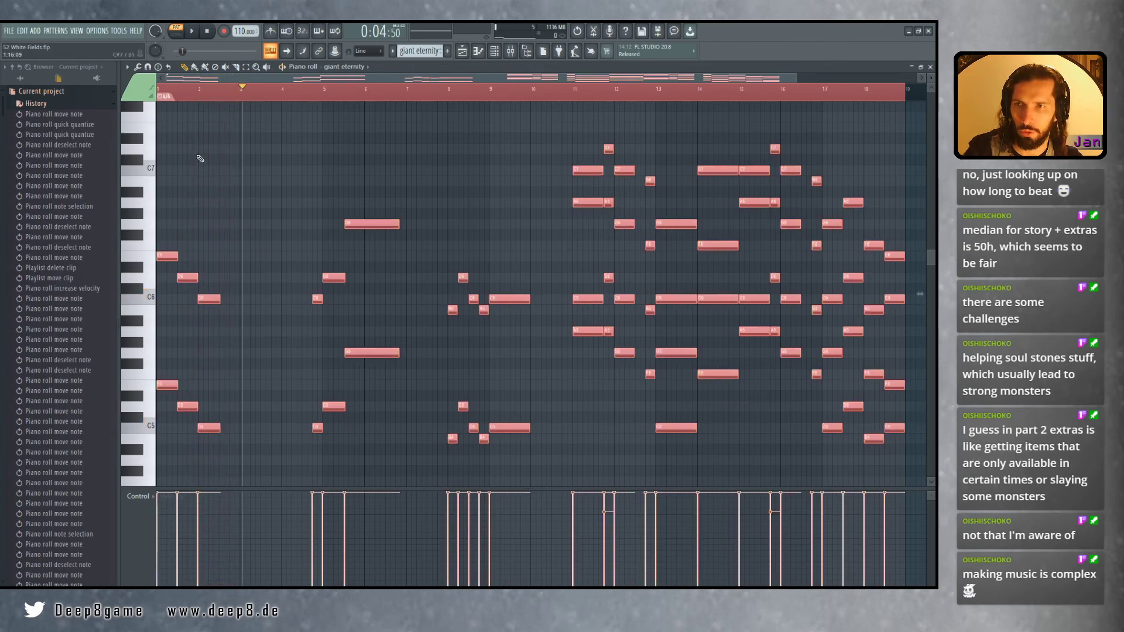
pyautogui.click(137, 66)
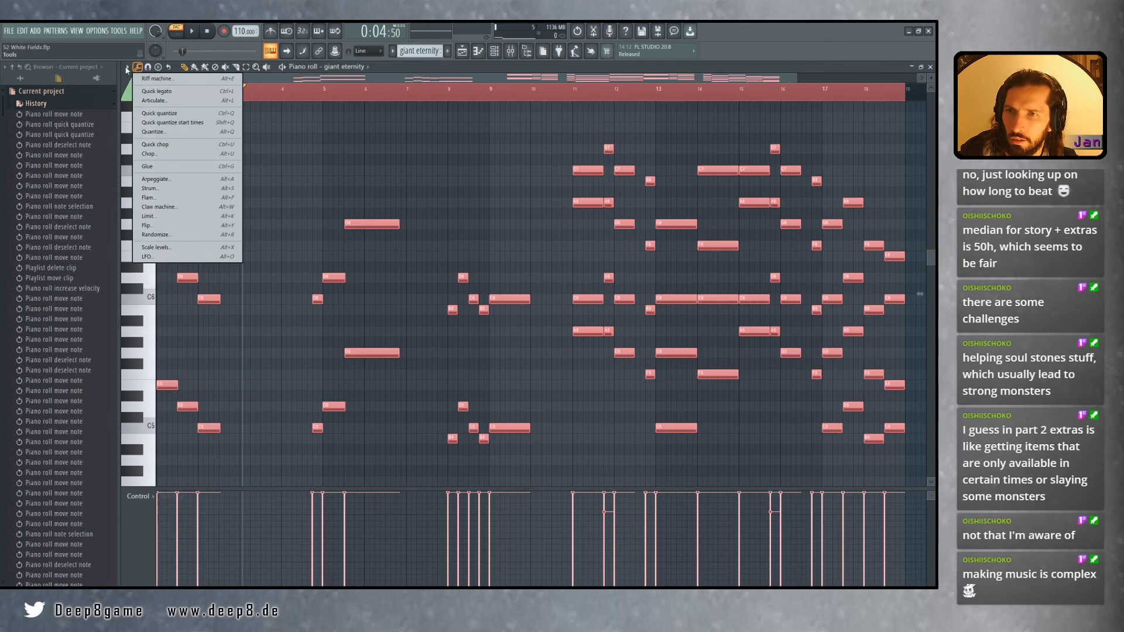
pyautogui.click(127, 68)
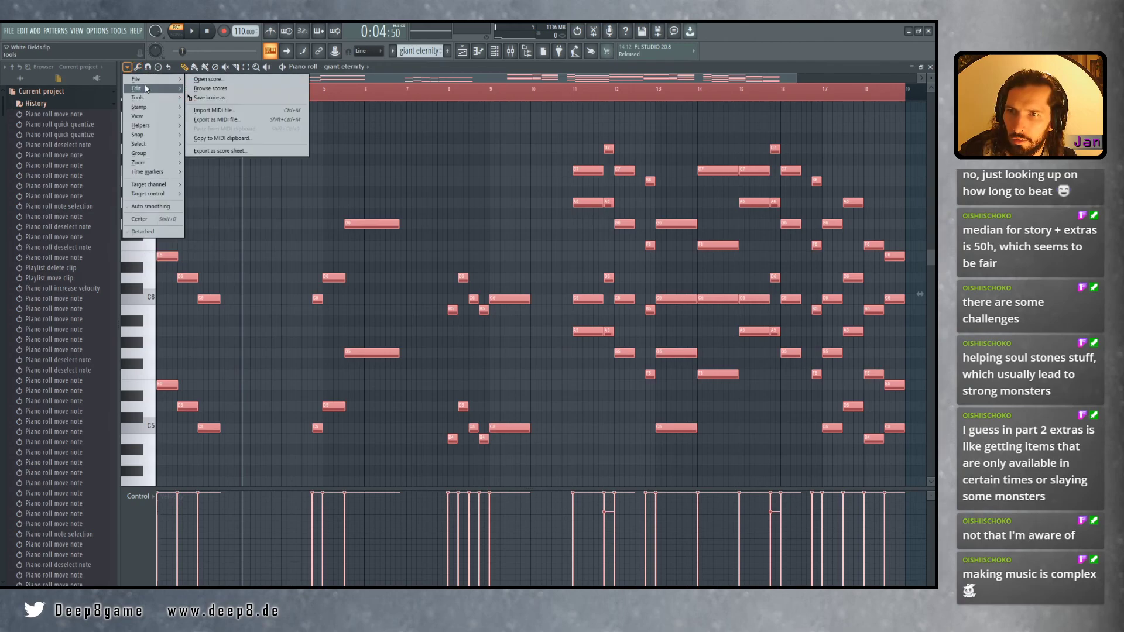
pyautogui.moveTo(147, 90)
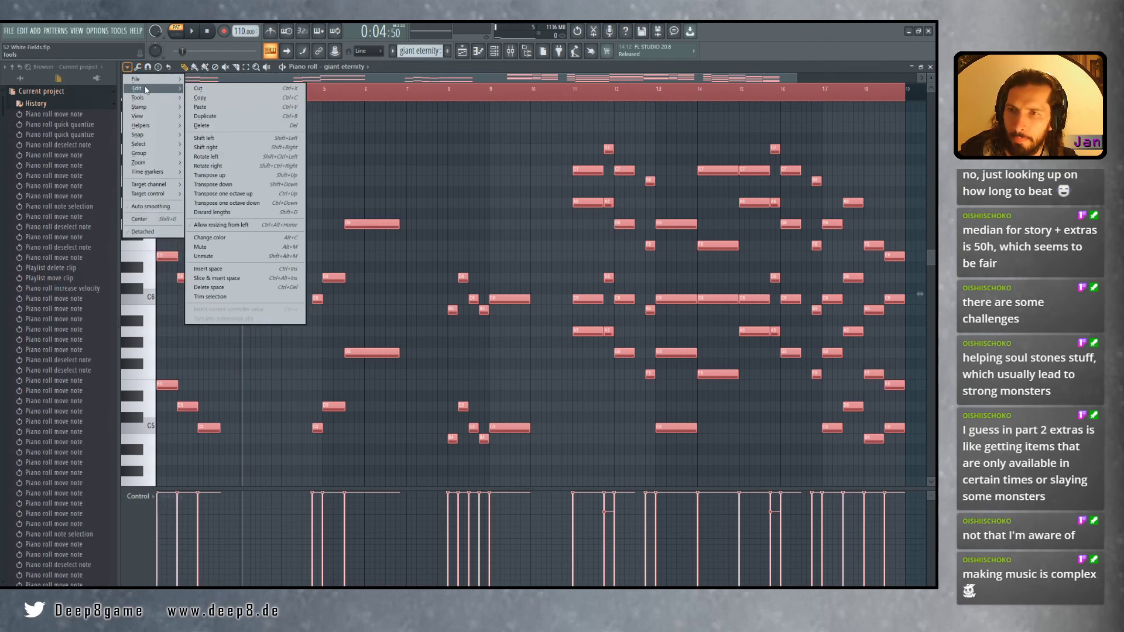
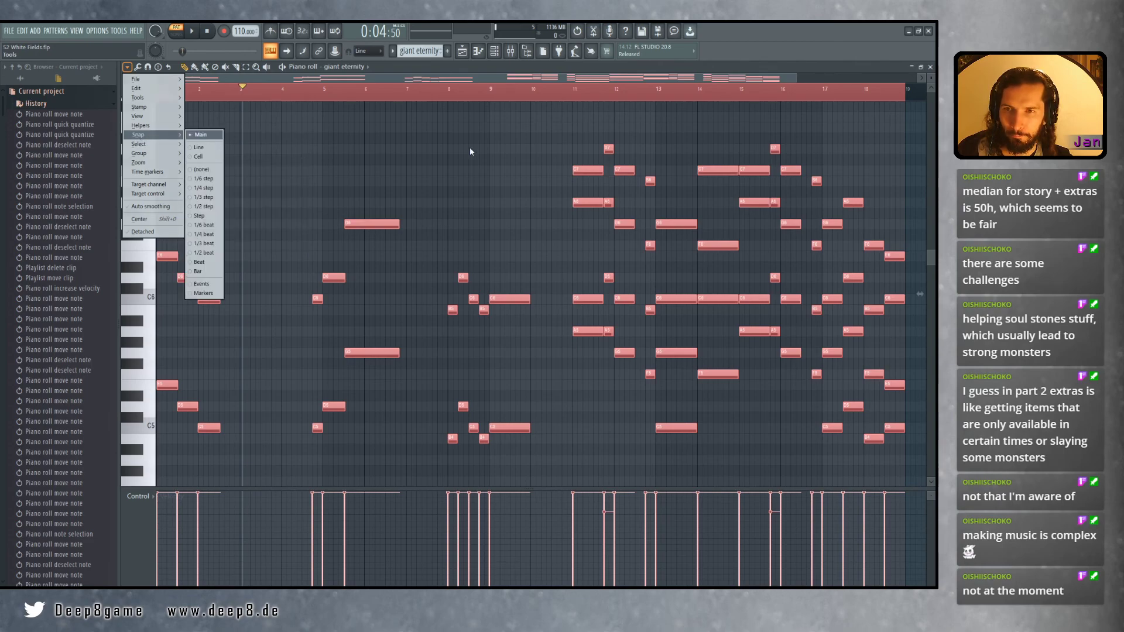
pyautogui.click(469, 193)
pyautogui.rightClick(477, 192)
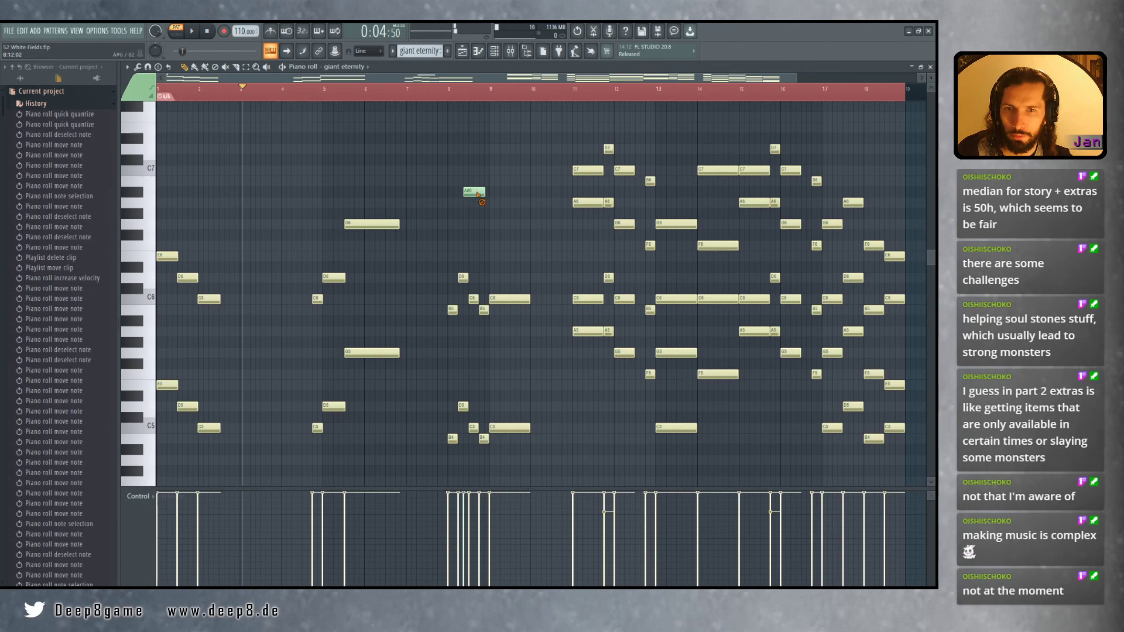
pyautogui.scroll(-4, 602, 244)
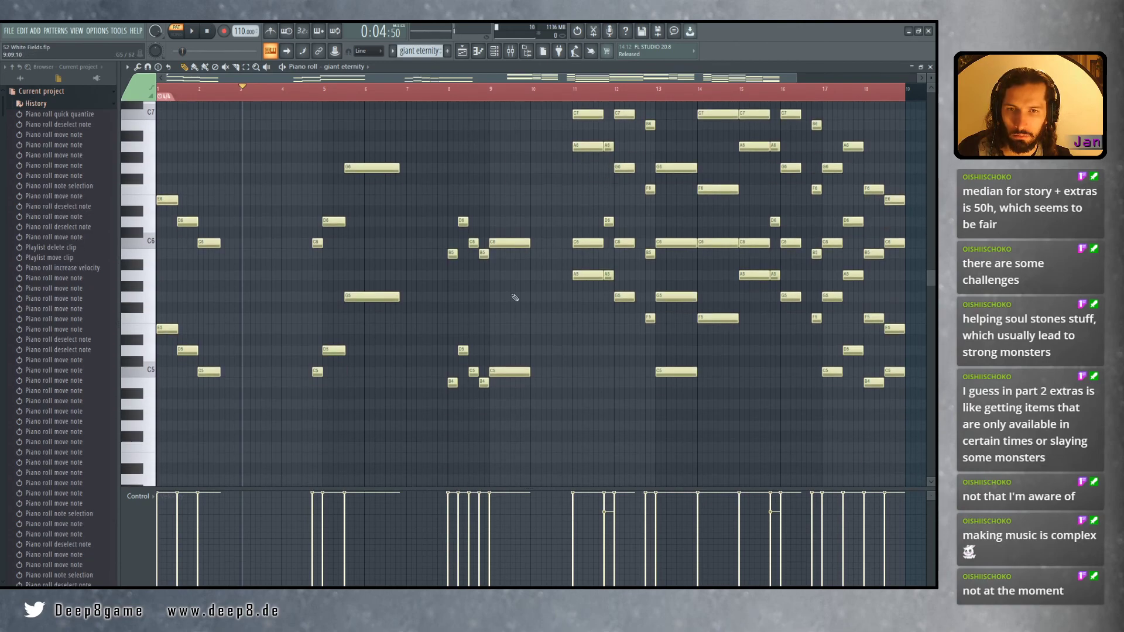
pyautogui.scroll(4, 510, 273)
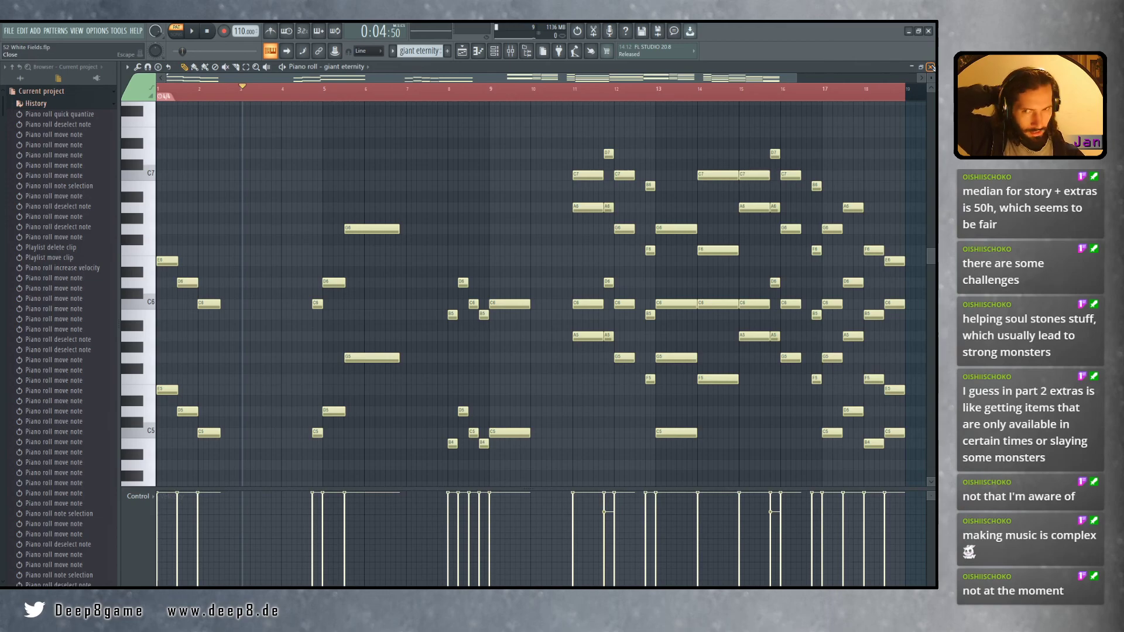
# Close the giant eternity piano roll and show the arrangement from bar 1 to its end in the playlist
pyautogui.click(931, 68)
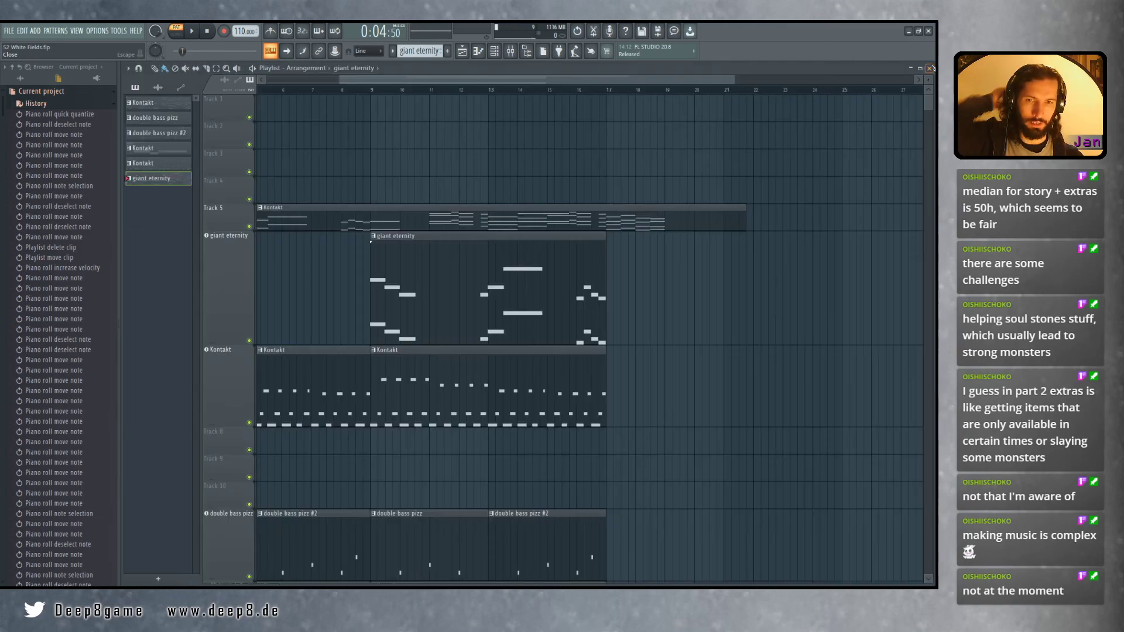
pyautogui.scroll(-2, 654, 274)
pyautogui.scroll(-2, 654, 274)
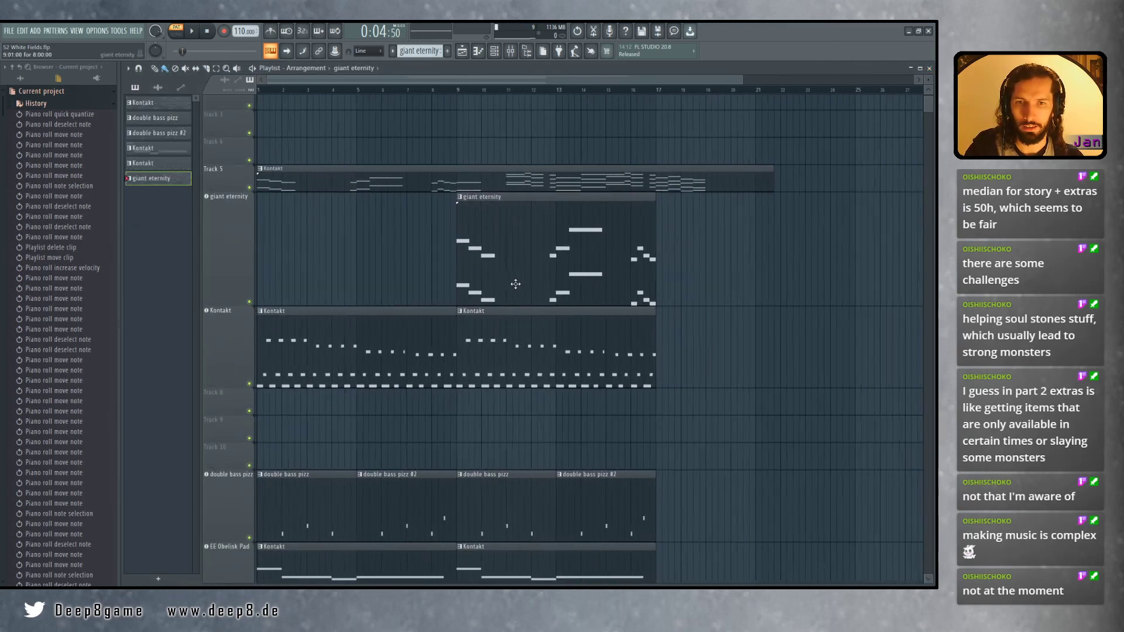
pyautogui.scroll(-1, 406, 271)
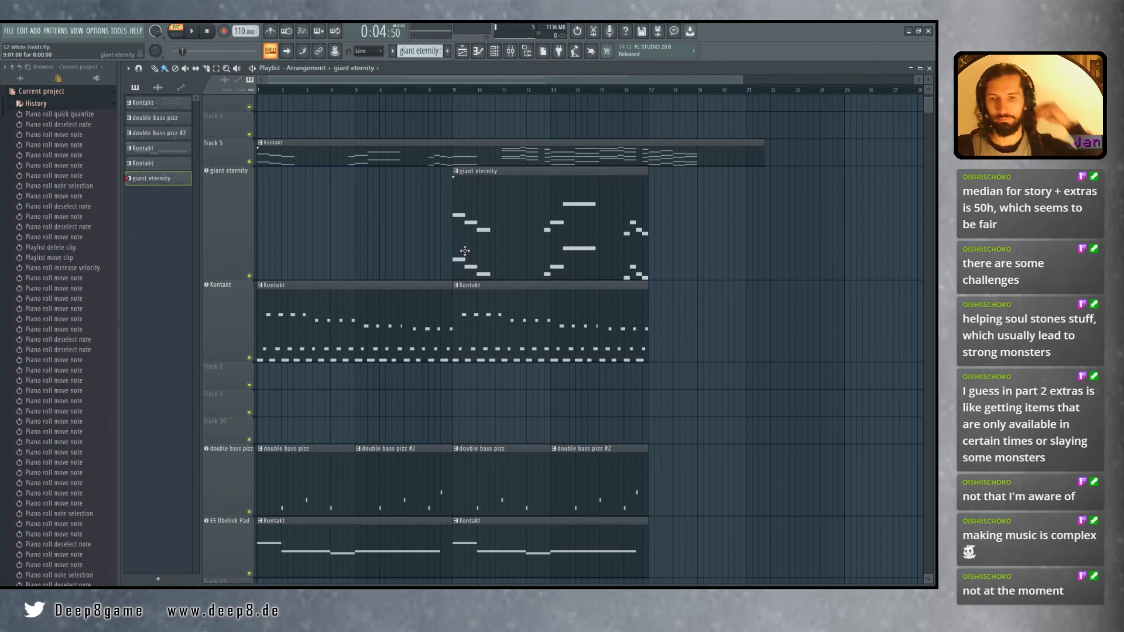
# Switch to RPG Maker 2003 and examine the frozen lake area of the Schneedungeon 3 map at 1:1 scale in lower layer mode
pyautogui.hotkey('alt', 'Tab')
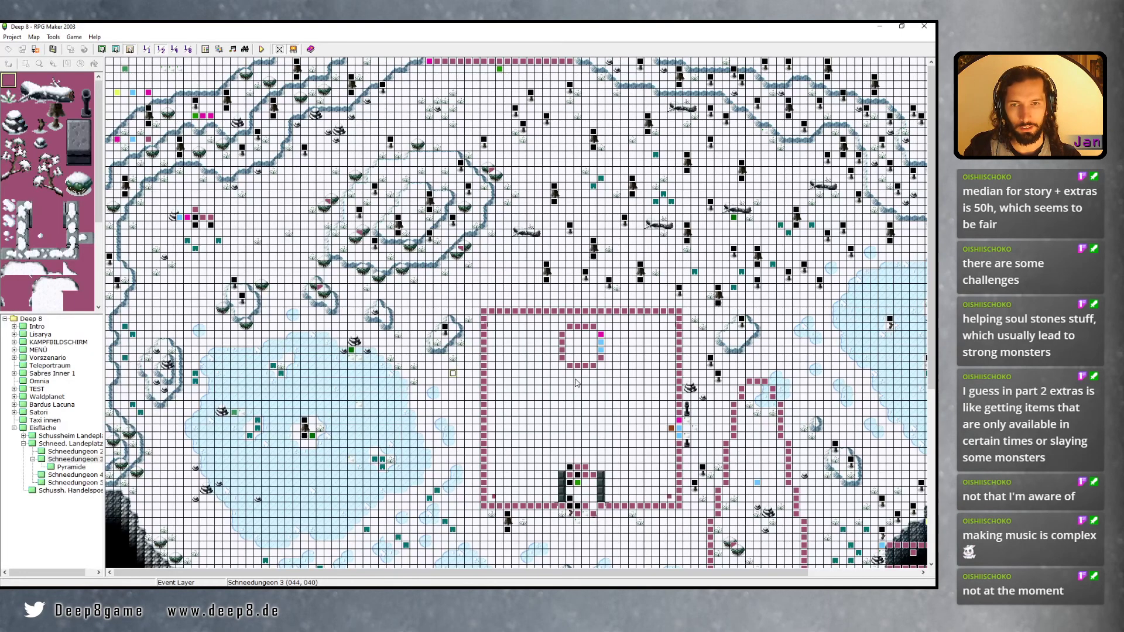
pyautogui.click(149, 50)
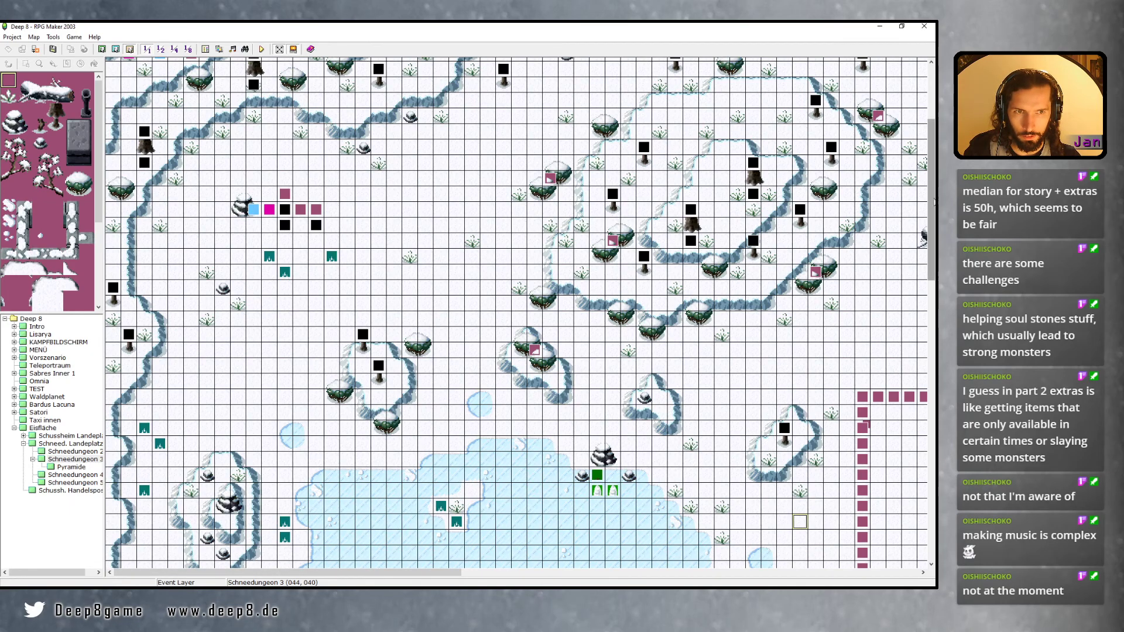
pyautogui.moveTo(934, 200); pyautogui.dragTo(935, 247)
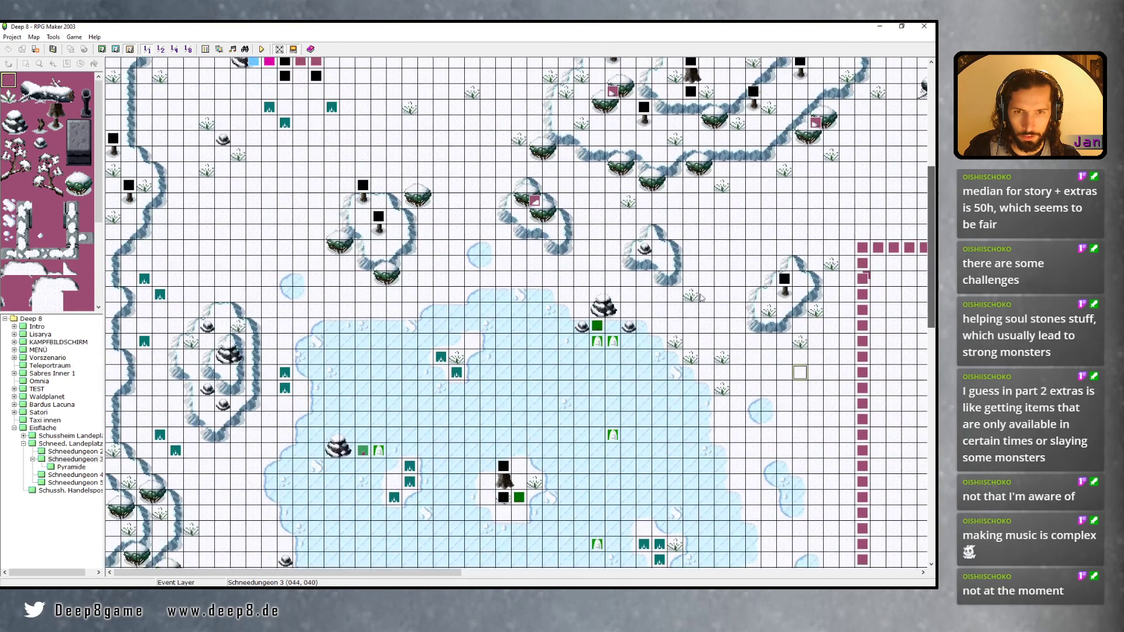
pyautogui.click(101, 50)
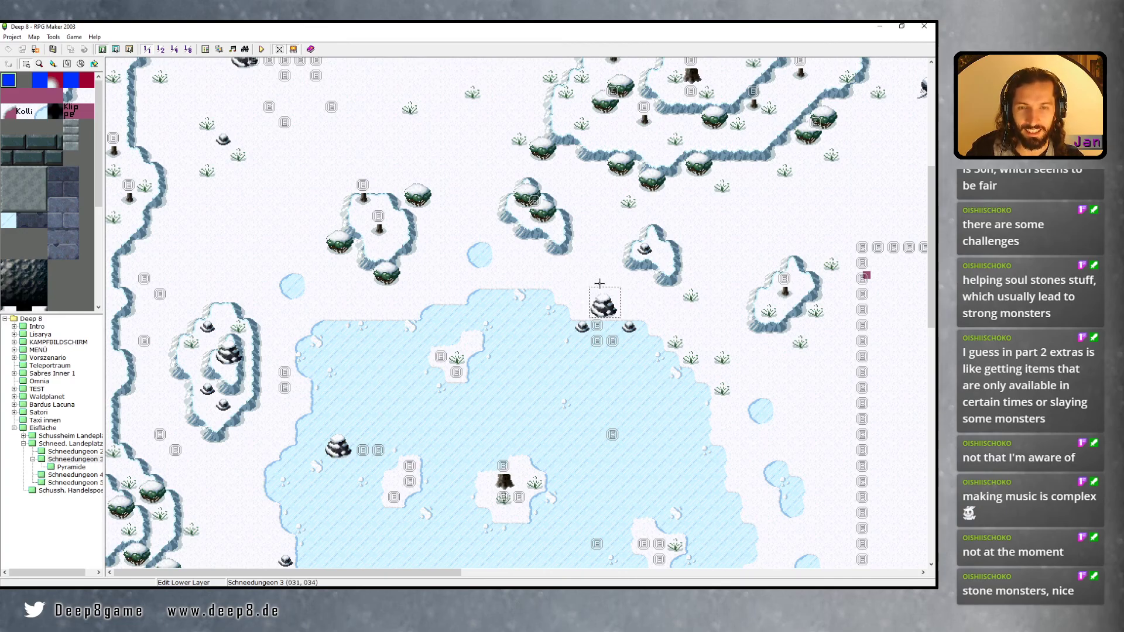
pyautogui.moveTo(443, 579); pyautogui.dragTo(550, 579)
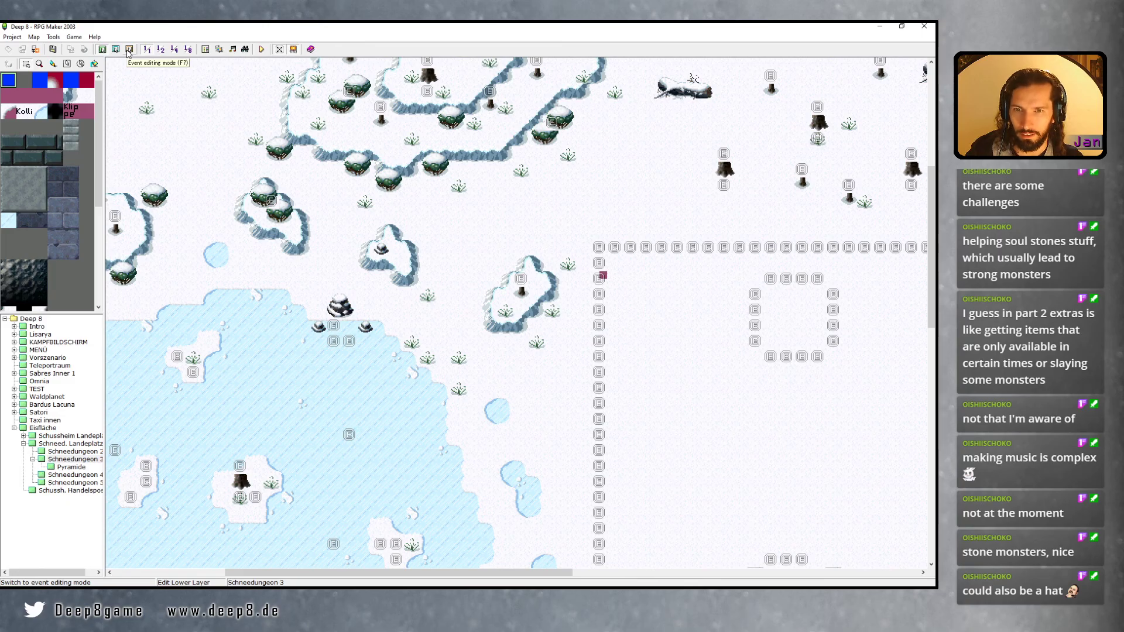
pyautogui.moveTo(456, 573); pyautogui.dragTo(348, 575)
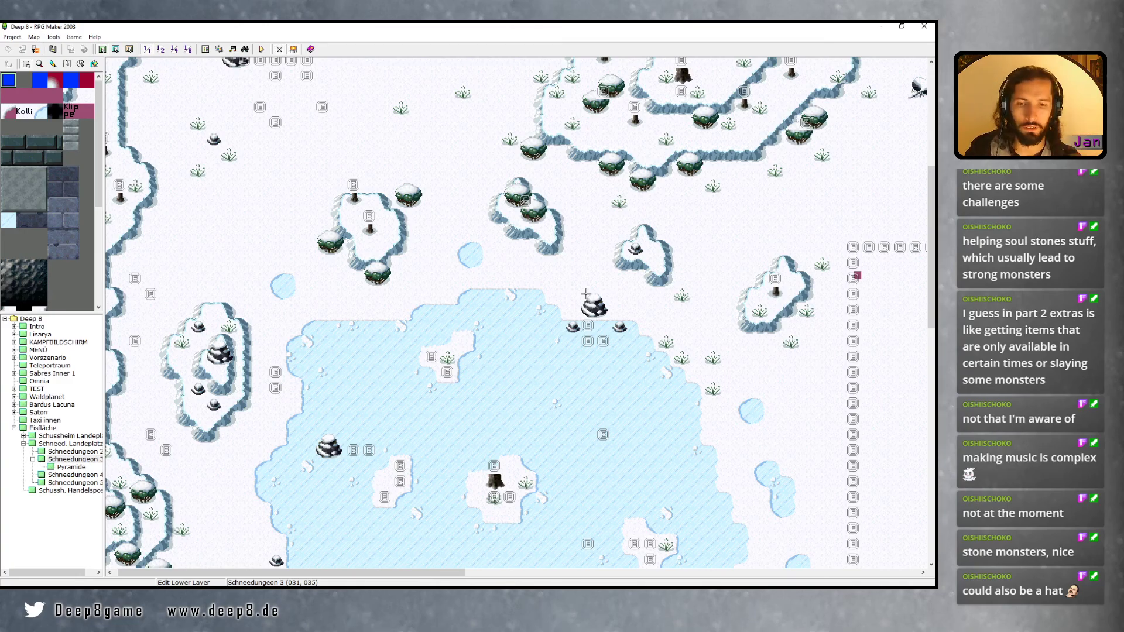
# Switch to the browser and look up the English translation of "einsiedlerkrebs" on dict.cc
pyautogui.hotkey('alt', 'Tab')
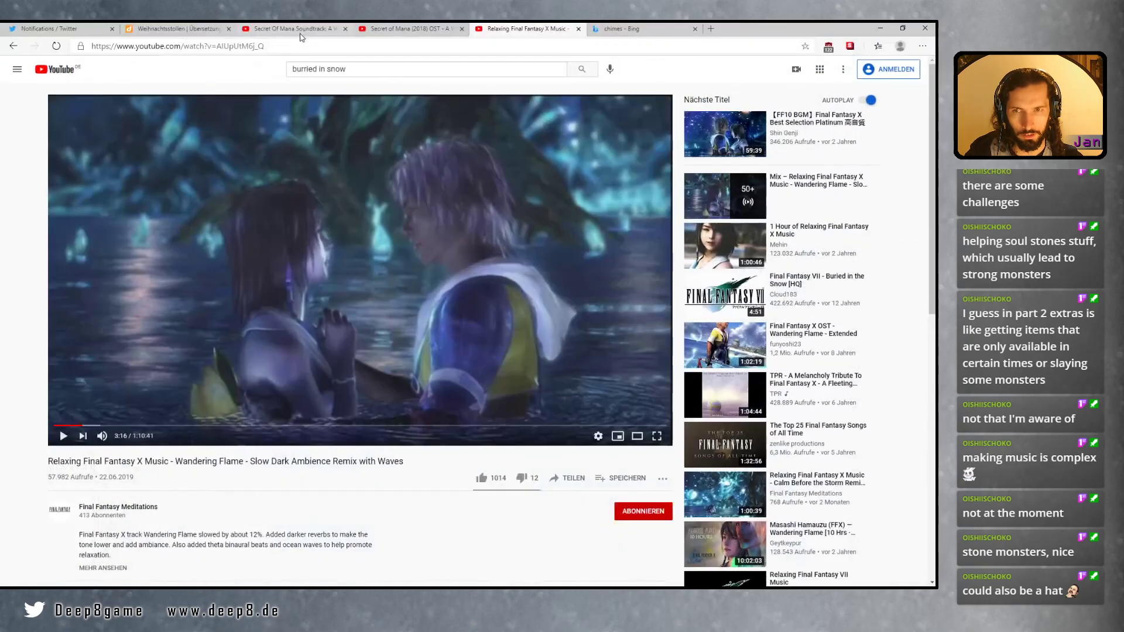
pyautogui.click(193, 29)
pyautogui.click(315, 97)
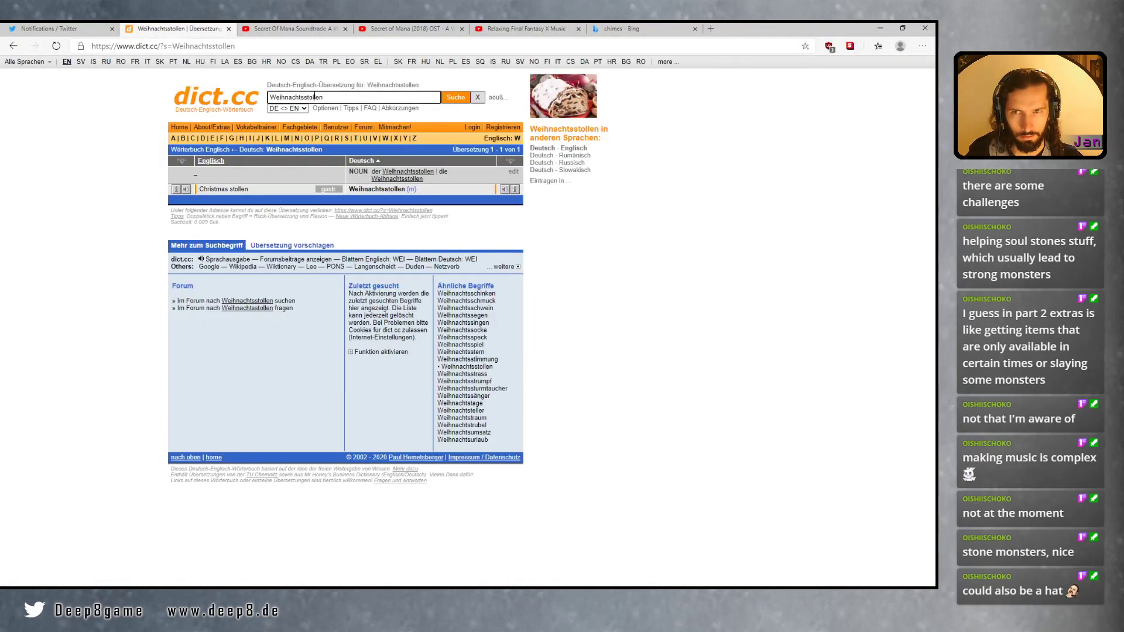
pyautogui.hotkey('ctrl', 'a')
pyautogui.write('einsiedlerkrebs')
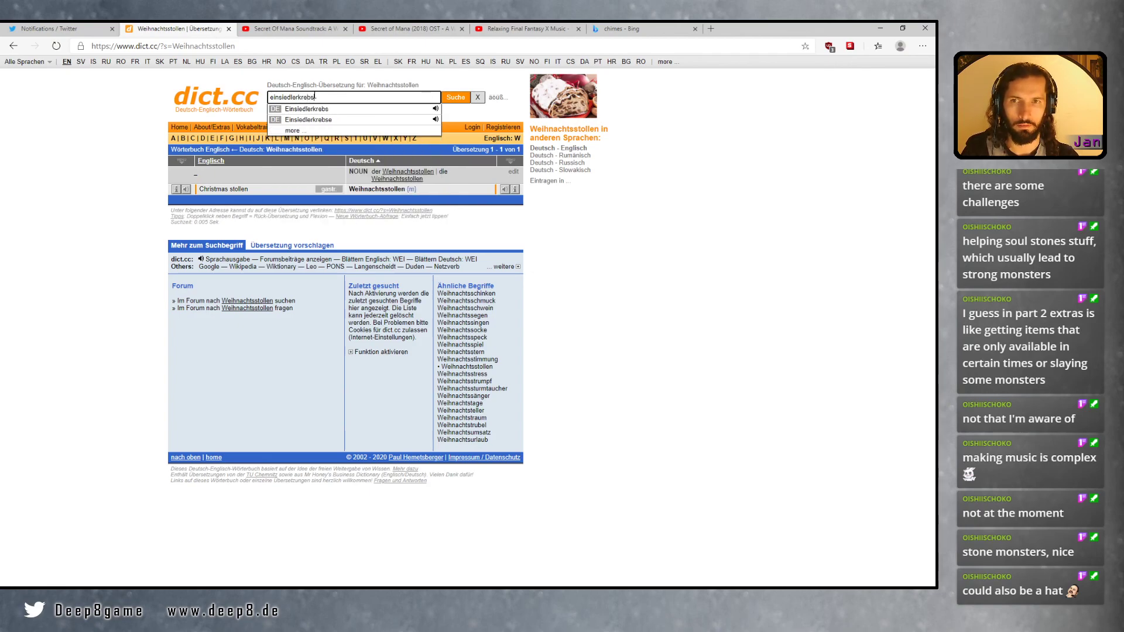
pyautogui.press('Return')
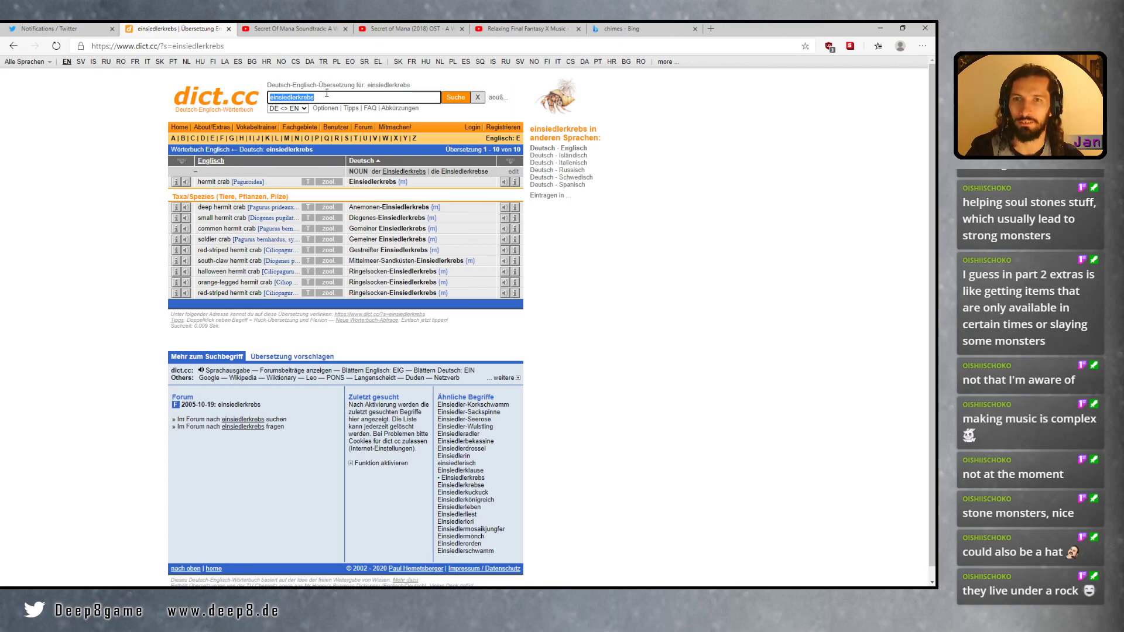
# Look up the English translation of "unwissenheit" on dict.cc
pyautogui.write('unwiss')
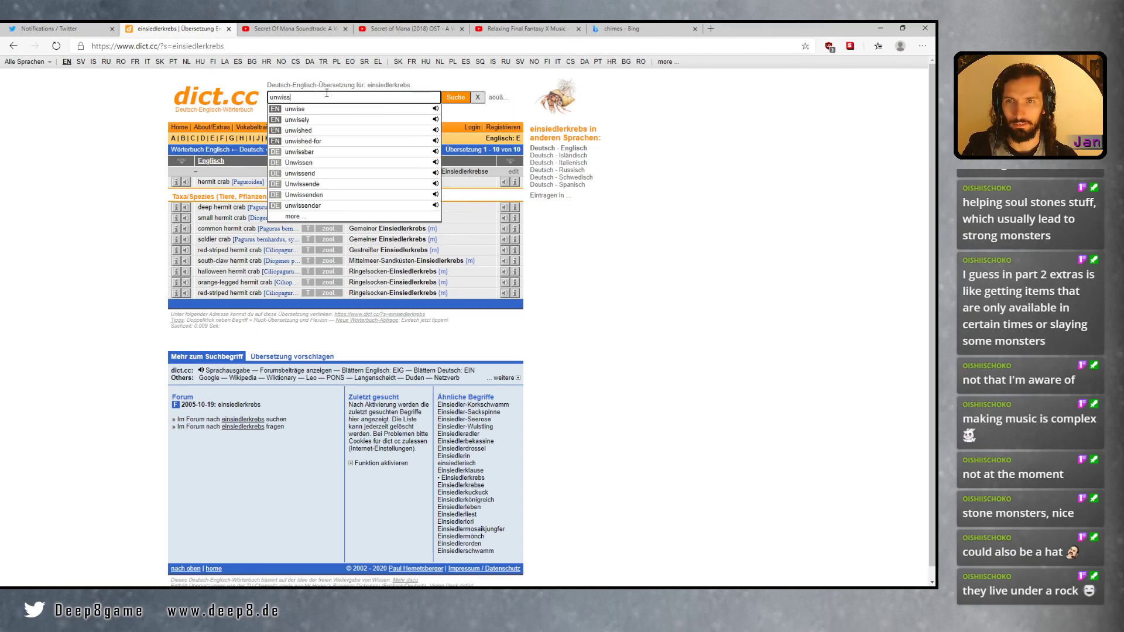
pyautogui.write('enheit')
pyautogui.press('Return')
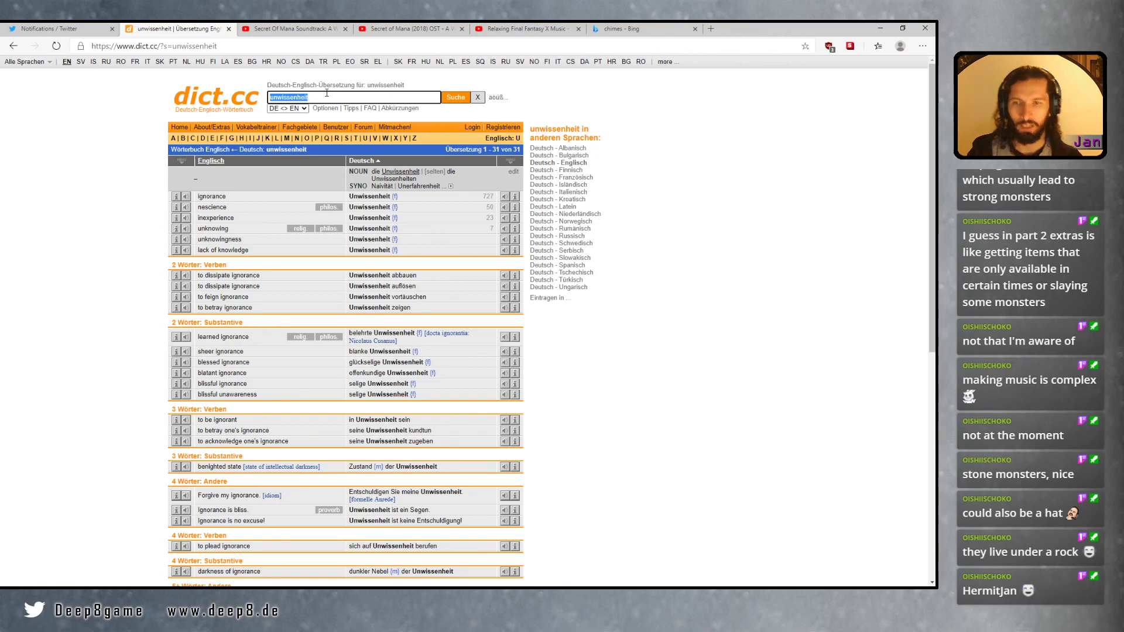
pyautogui.click(116, 269)
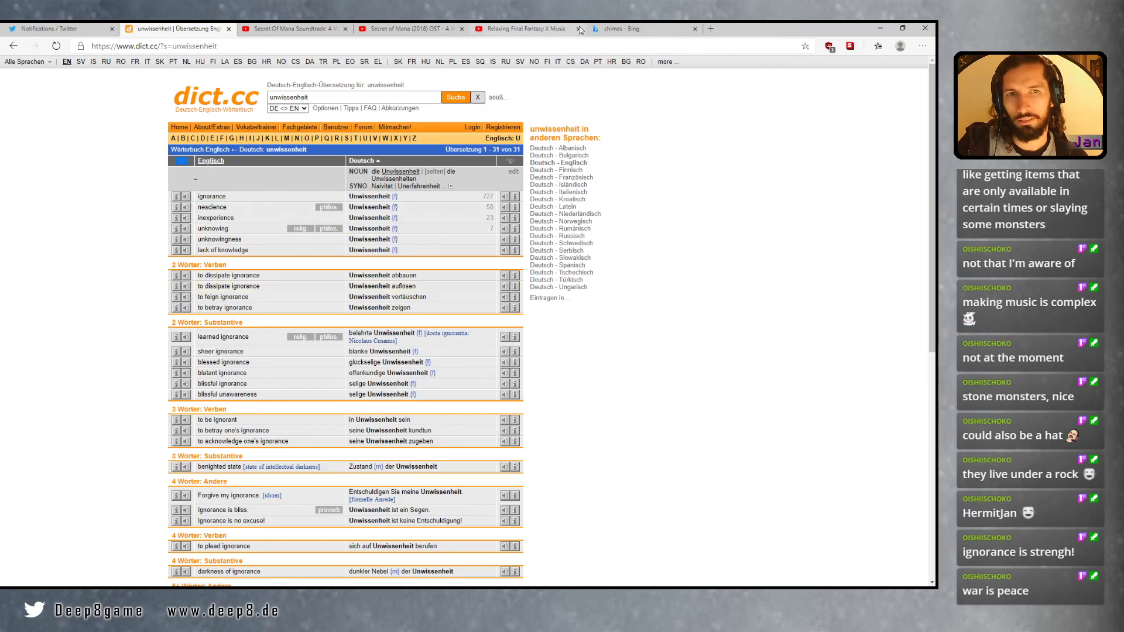
# Search the web for "1984 party slogans" in a new browser tab
pyautogui.click(712, 29)
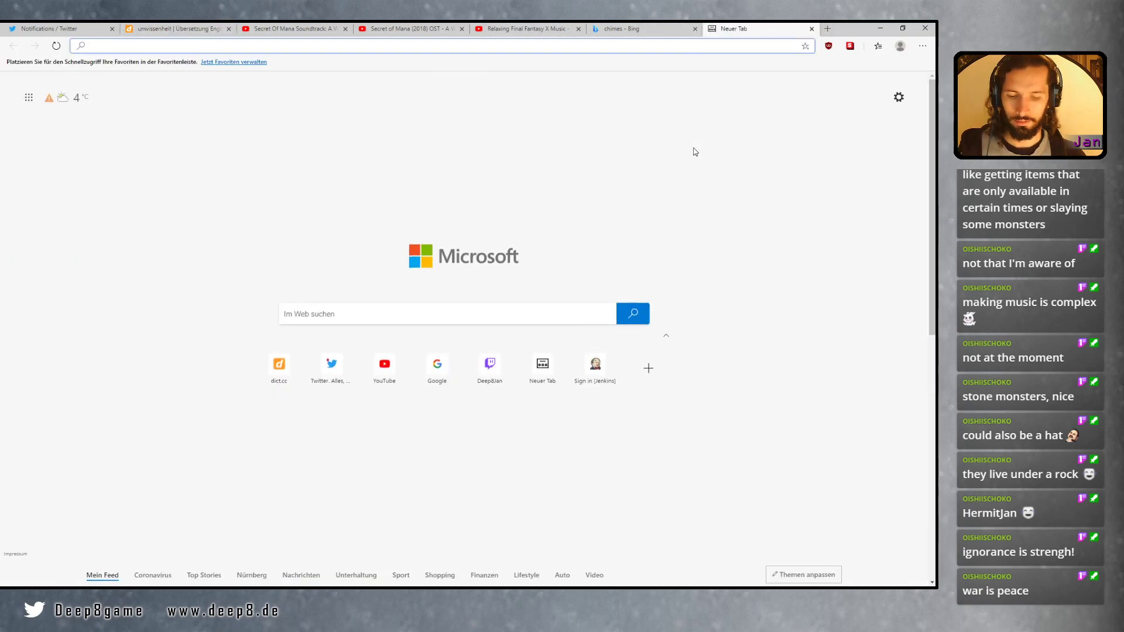
pyautogui.write('19')
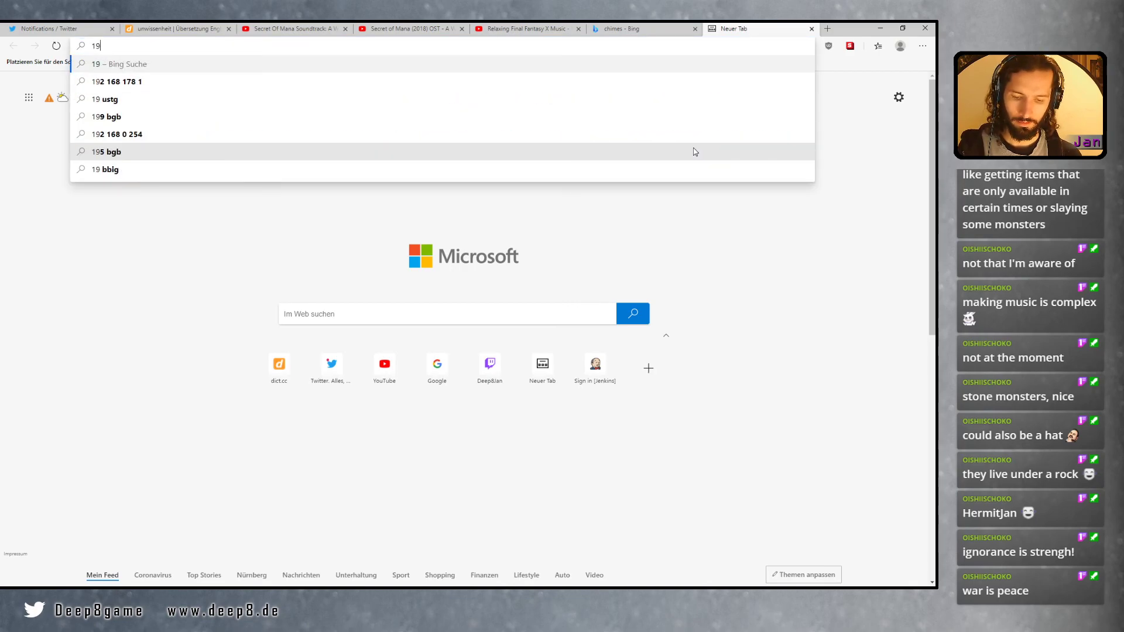
pyautogui.write('84 party')
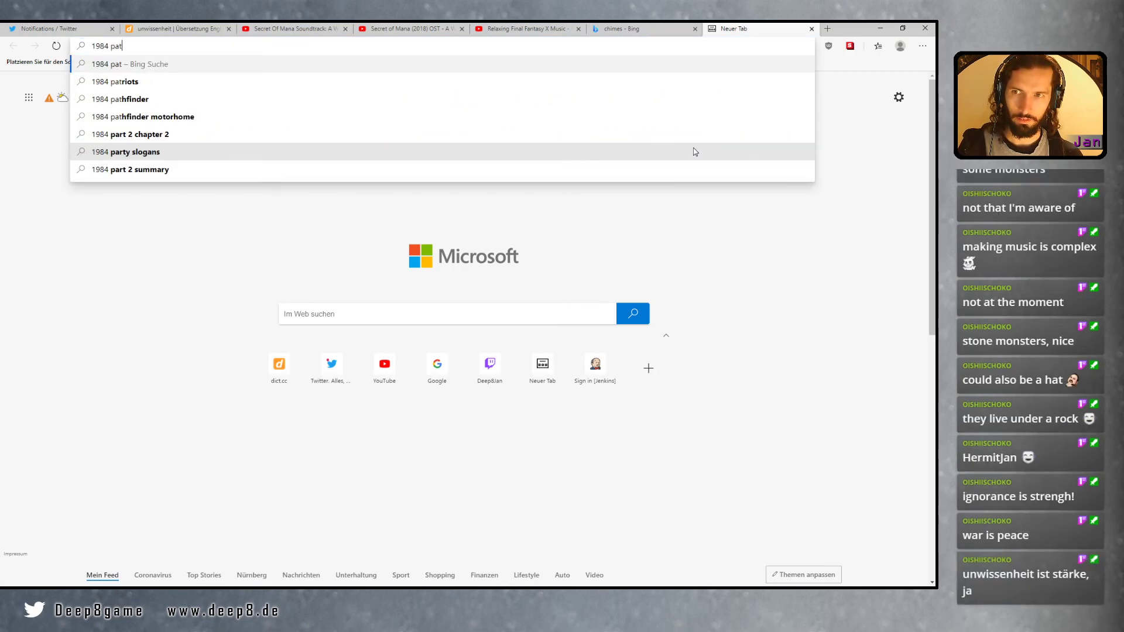
pyautogui.press('Return')
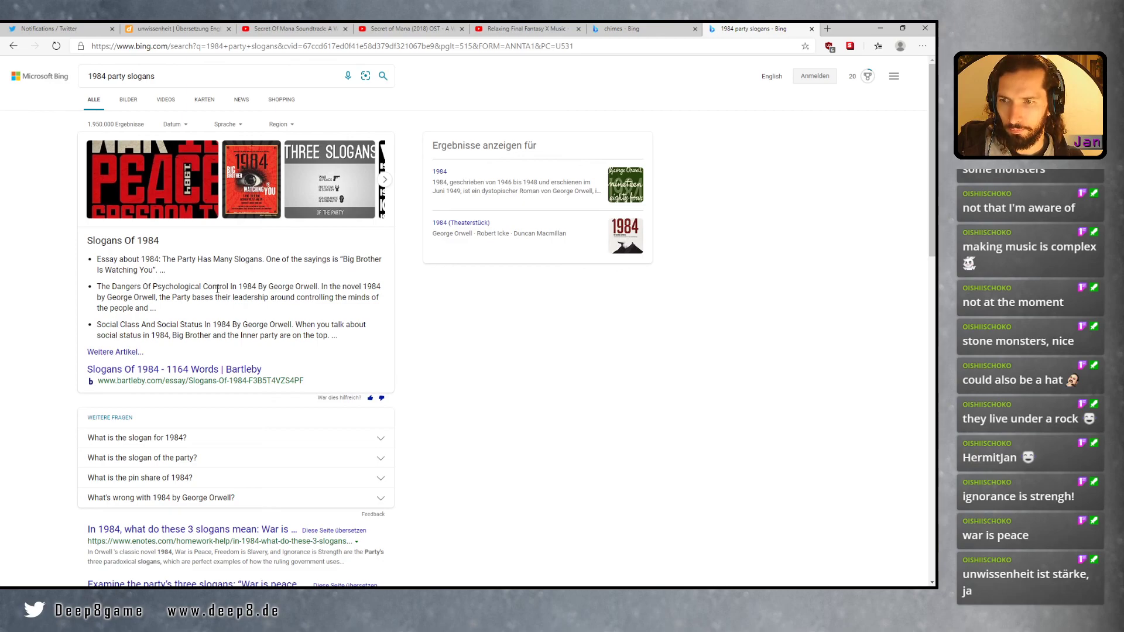
# Expand the answer to "What is the slogan for 1984?" and view its linked Owlcation article on the meaning of the slogans
pyautogui.scroll(-1, 217, 289)
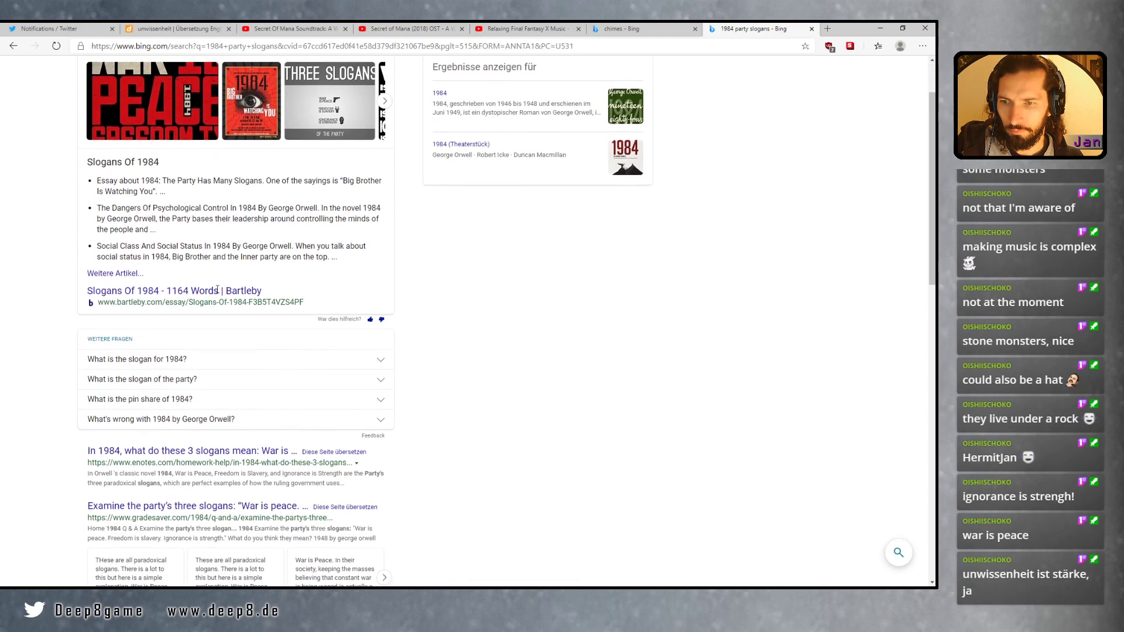
pyautogui.click(173, 360)
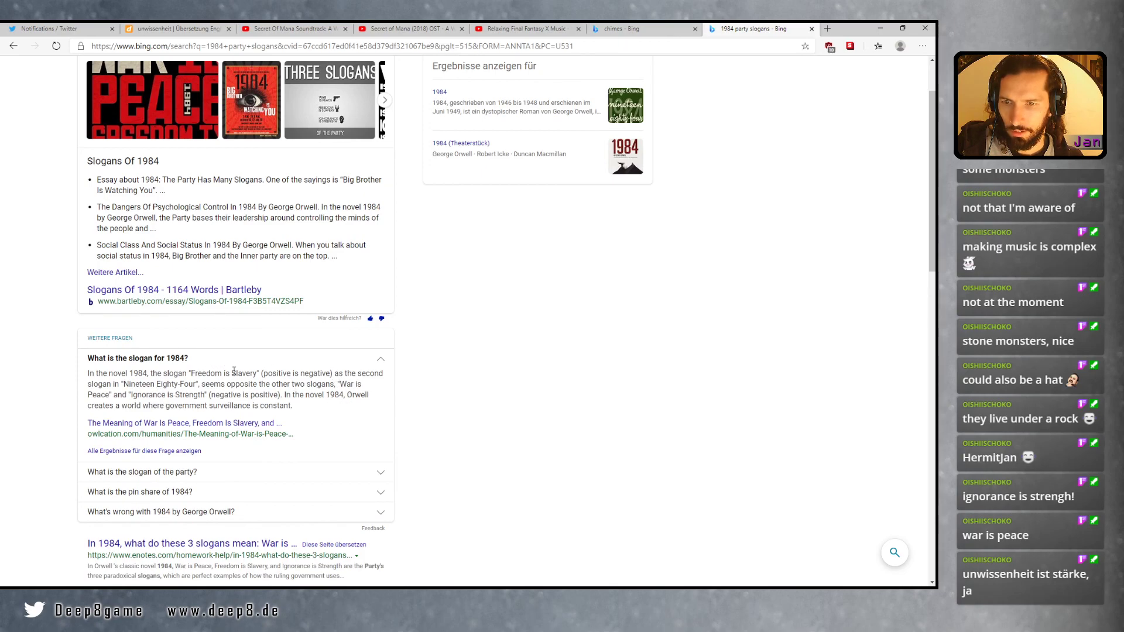
pyautogui.click(219, 429)
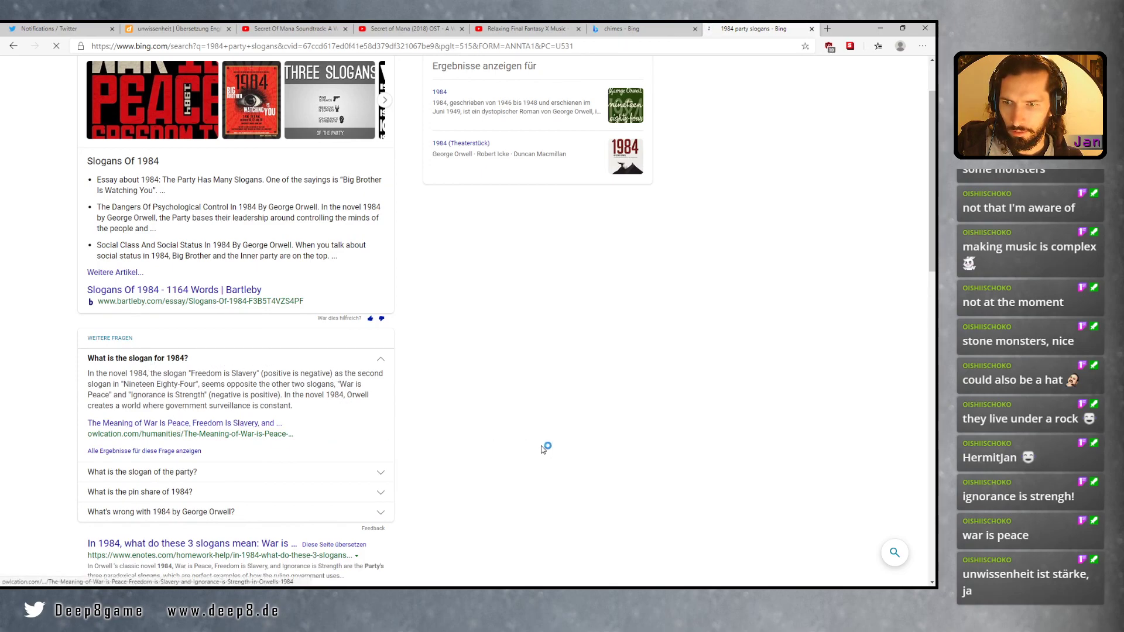
pyautogui.scroll(-5, 379, 238)
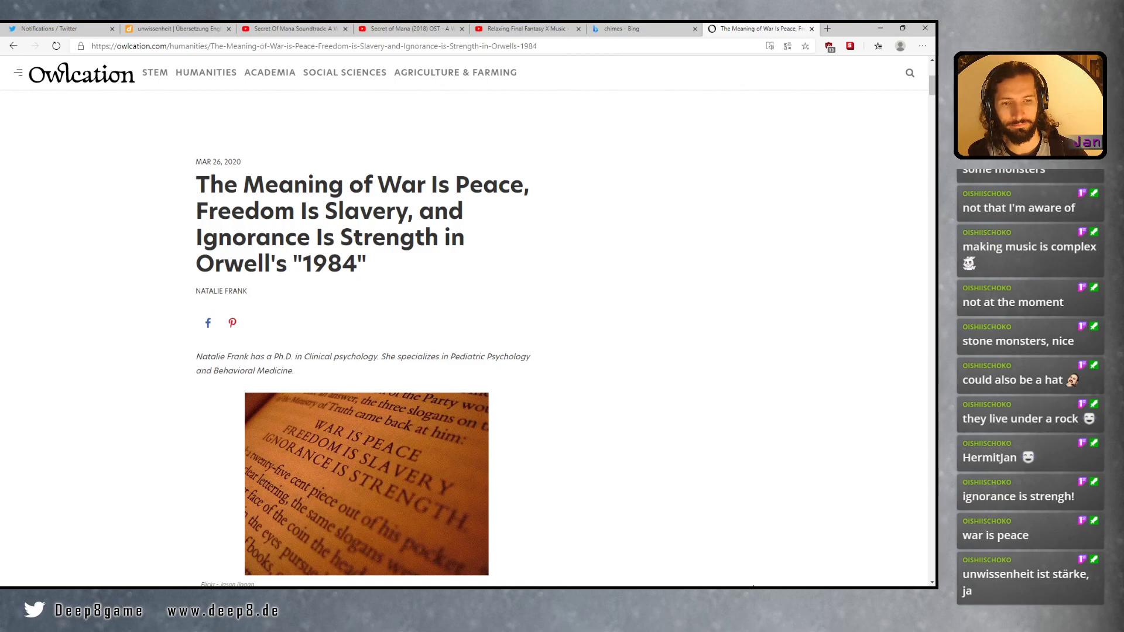
# Switch to FL Studio and view the playlist's uppermost tracks, starting from Track 1
pyautogui.hotkey('alt', 'Tab')
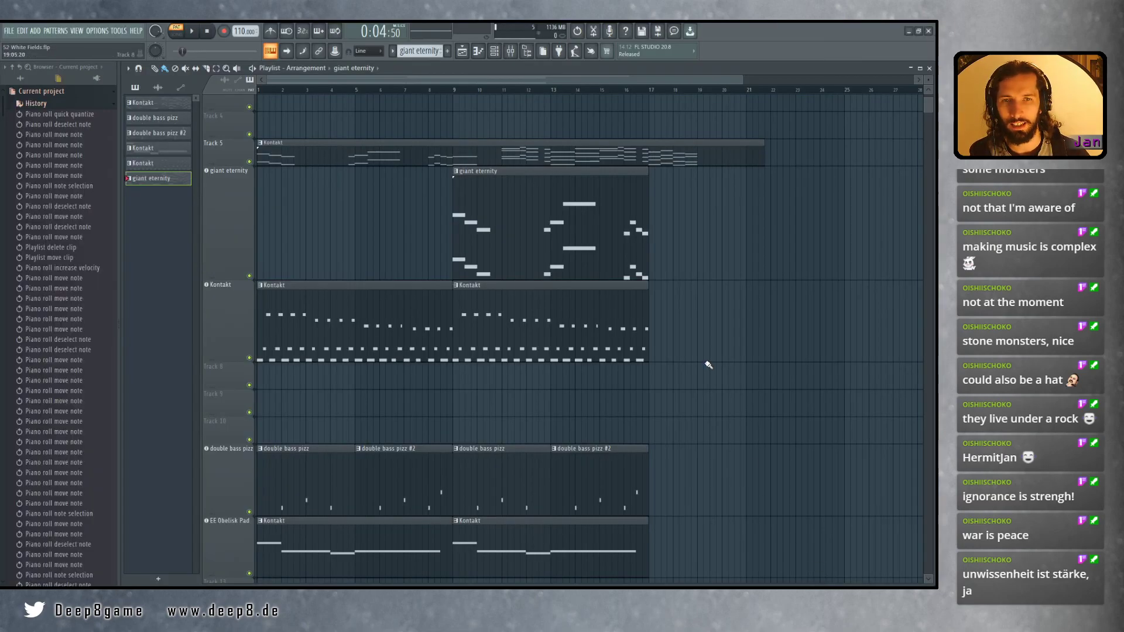
pyautogui.scroll(3, 685, 284)
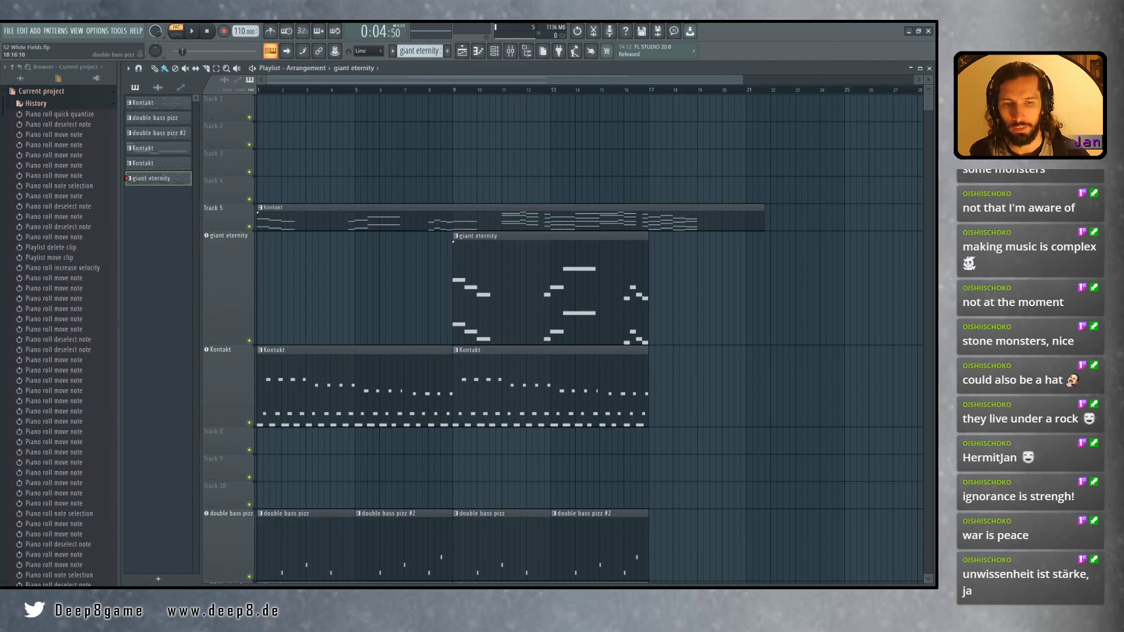
# Switch to RPG Maker 2003 and show the Moralless map under Satori in event layer mode
pyautogui.hotkey('alt', 'Tab')
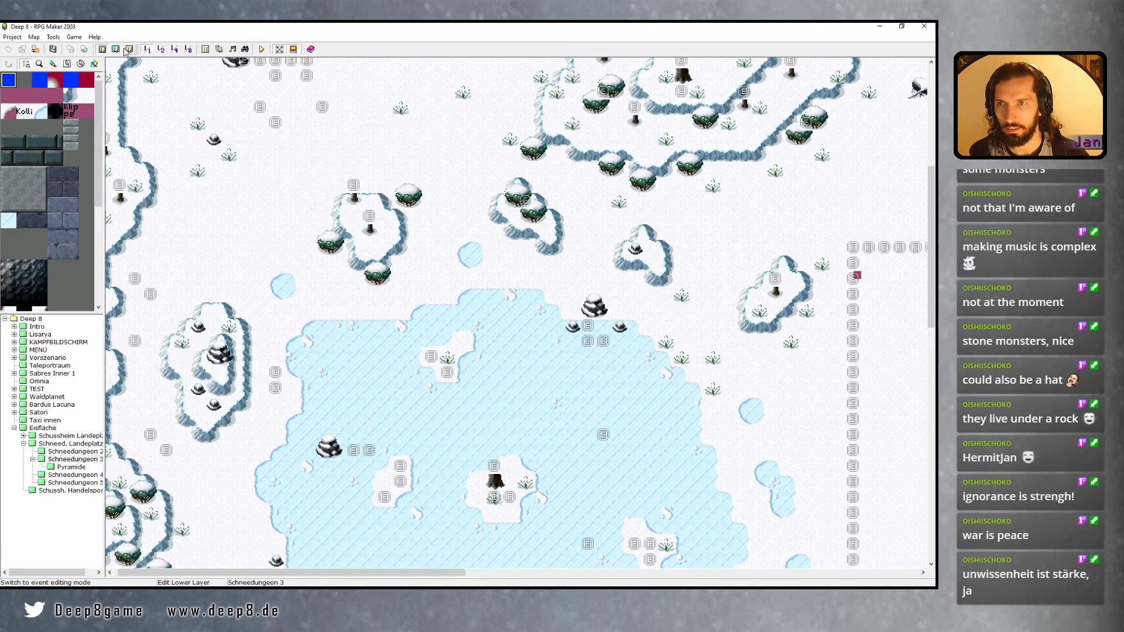
pyautogui.click(14, 428)
pyautogui.click(14, 413)
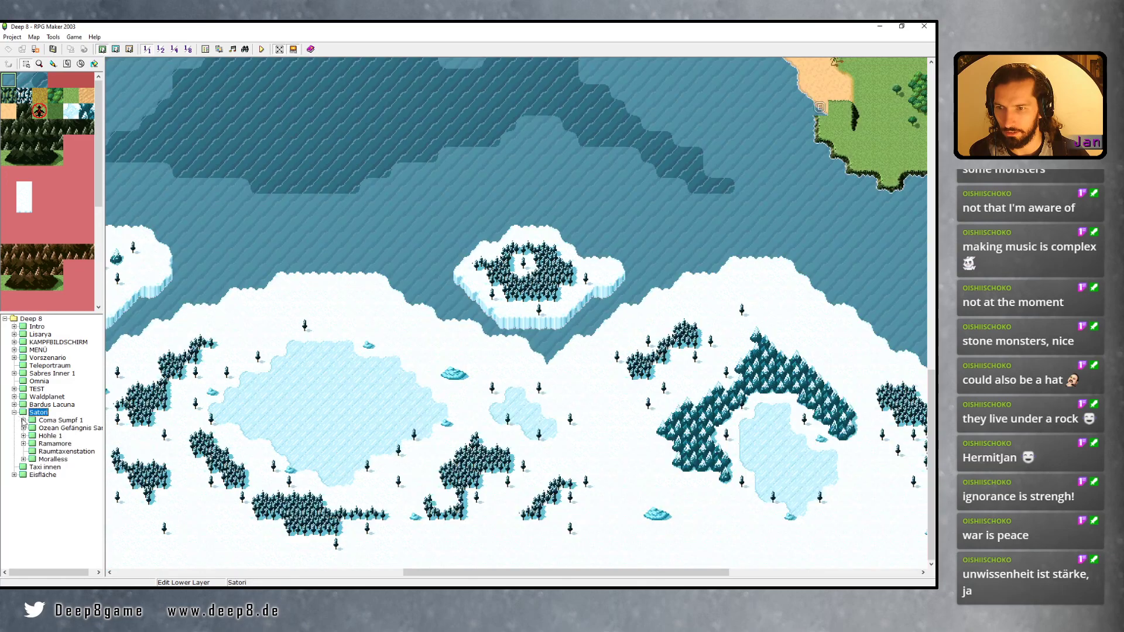
pyautogui.click(53, 460)
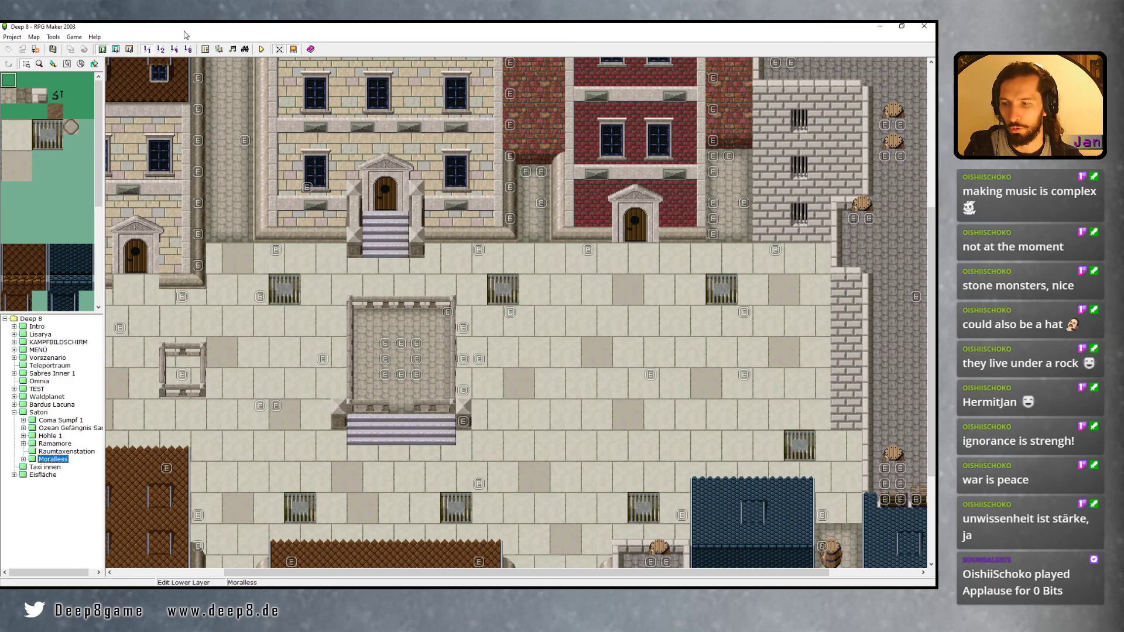
pyautogui.click(130, 49)
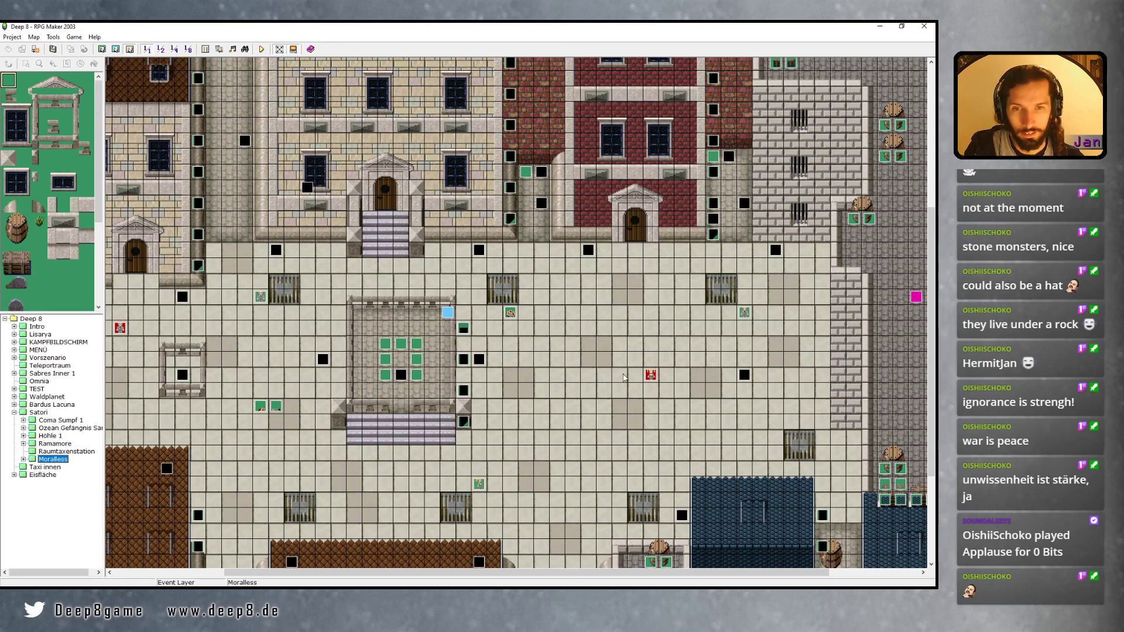
# Return to FL Studio and view the playlist from Track 5 down to the EE Obelisk Pad track
pyautogui.hotkey('alt', 'Tab')
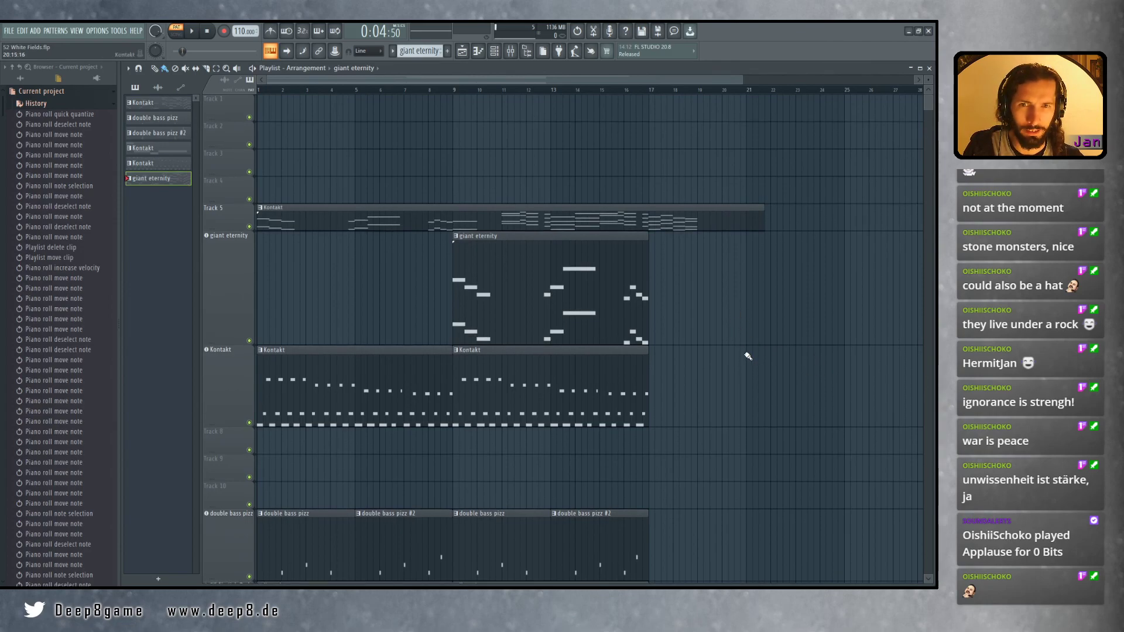
pyautogui.scroll(-3, 748, 355)
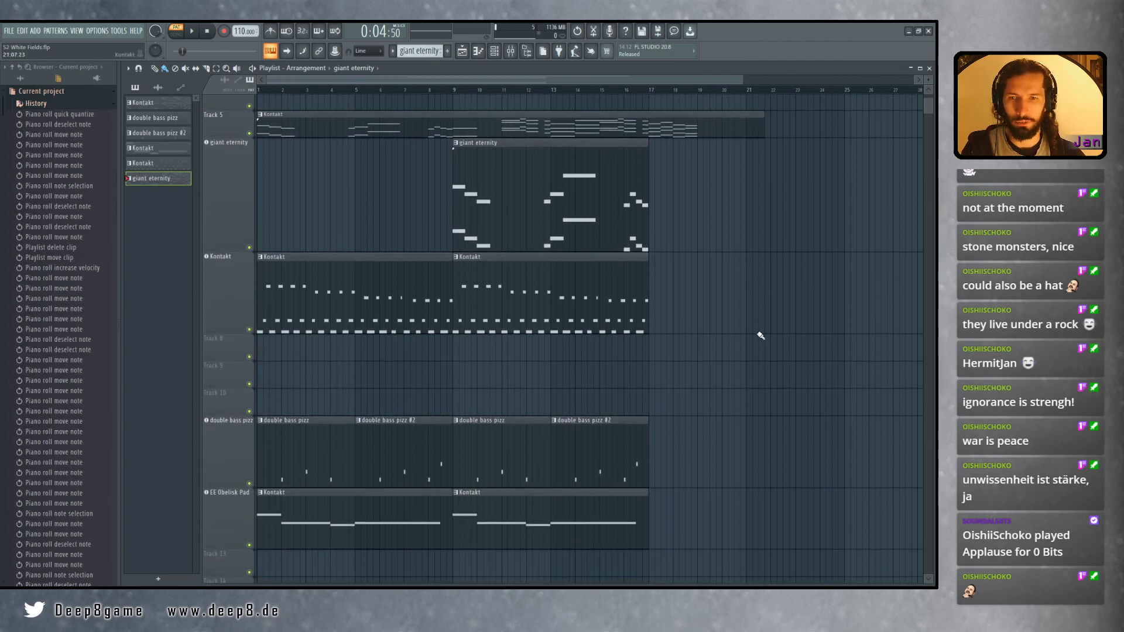